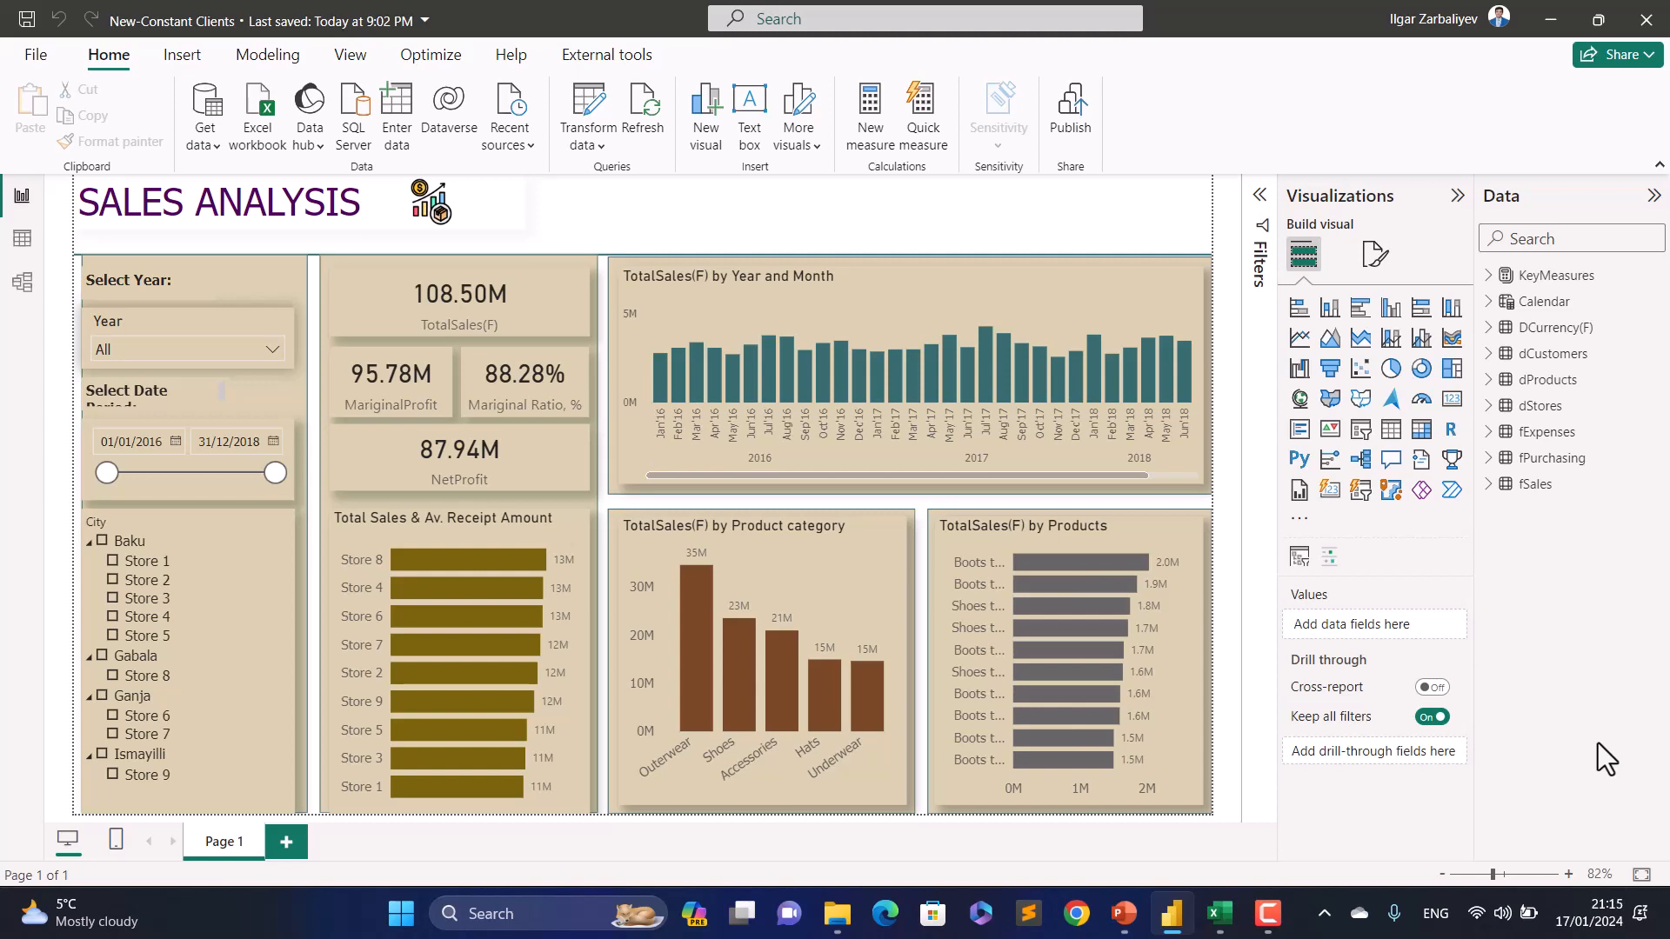
Step: Switch to the EW_Dataset workbook in Excel and review its set of sheets, from dStores to DCurrency(F)
{"action": "key", "text": "alt+Tab"}
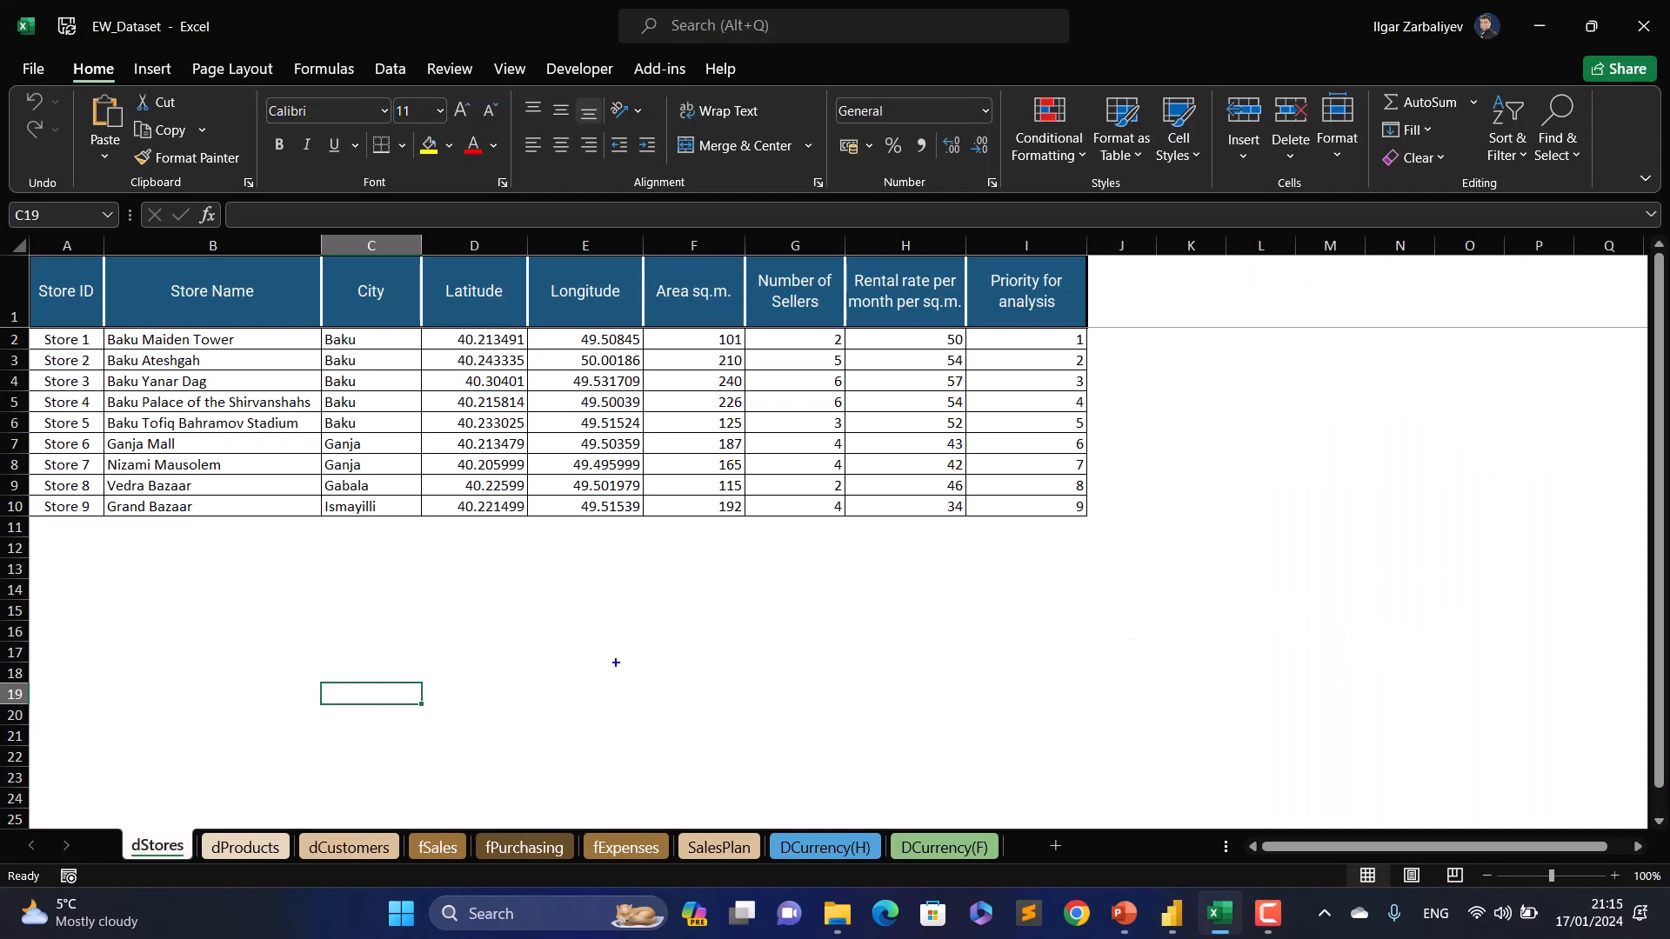
{"action": "mouse_move", "coordinate": [104, 801]}
{"action": "left_mouse_down"}
{"action": "mouse_move", "coordinate": [326, 868]}
{"action": "mouse_move", "coordinate": [1038, 873]}
{"action": "left_mouse_up"}
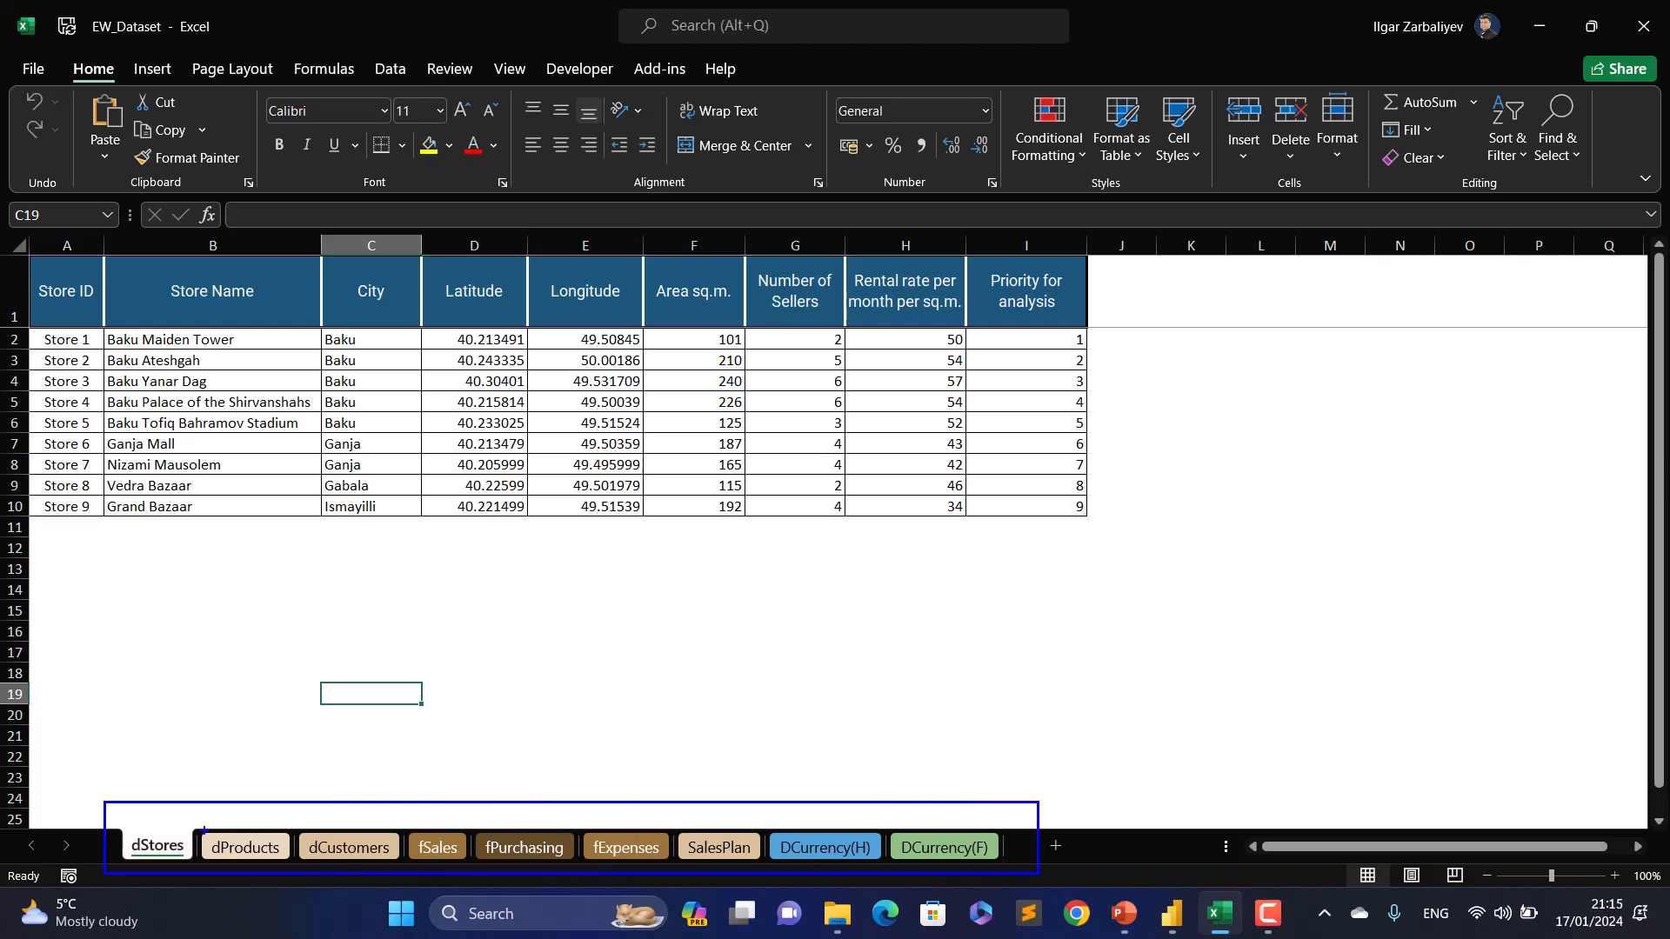
{"action": "left_click_drag", "start_coordinate": [148, 819], "coordinate": [202, 654]}
{"action": "left_click_drag", "start_coordinate": [261, 812], "coordinate": [399, 653]}
{"action": "left_click_drag", "start_coordinate": [365, 819], "coordinate": [573, 661]}
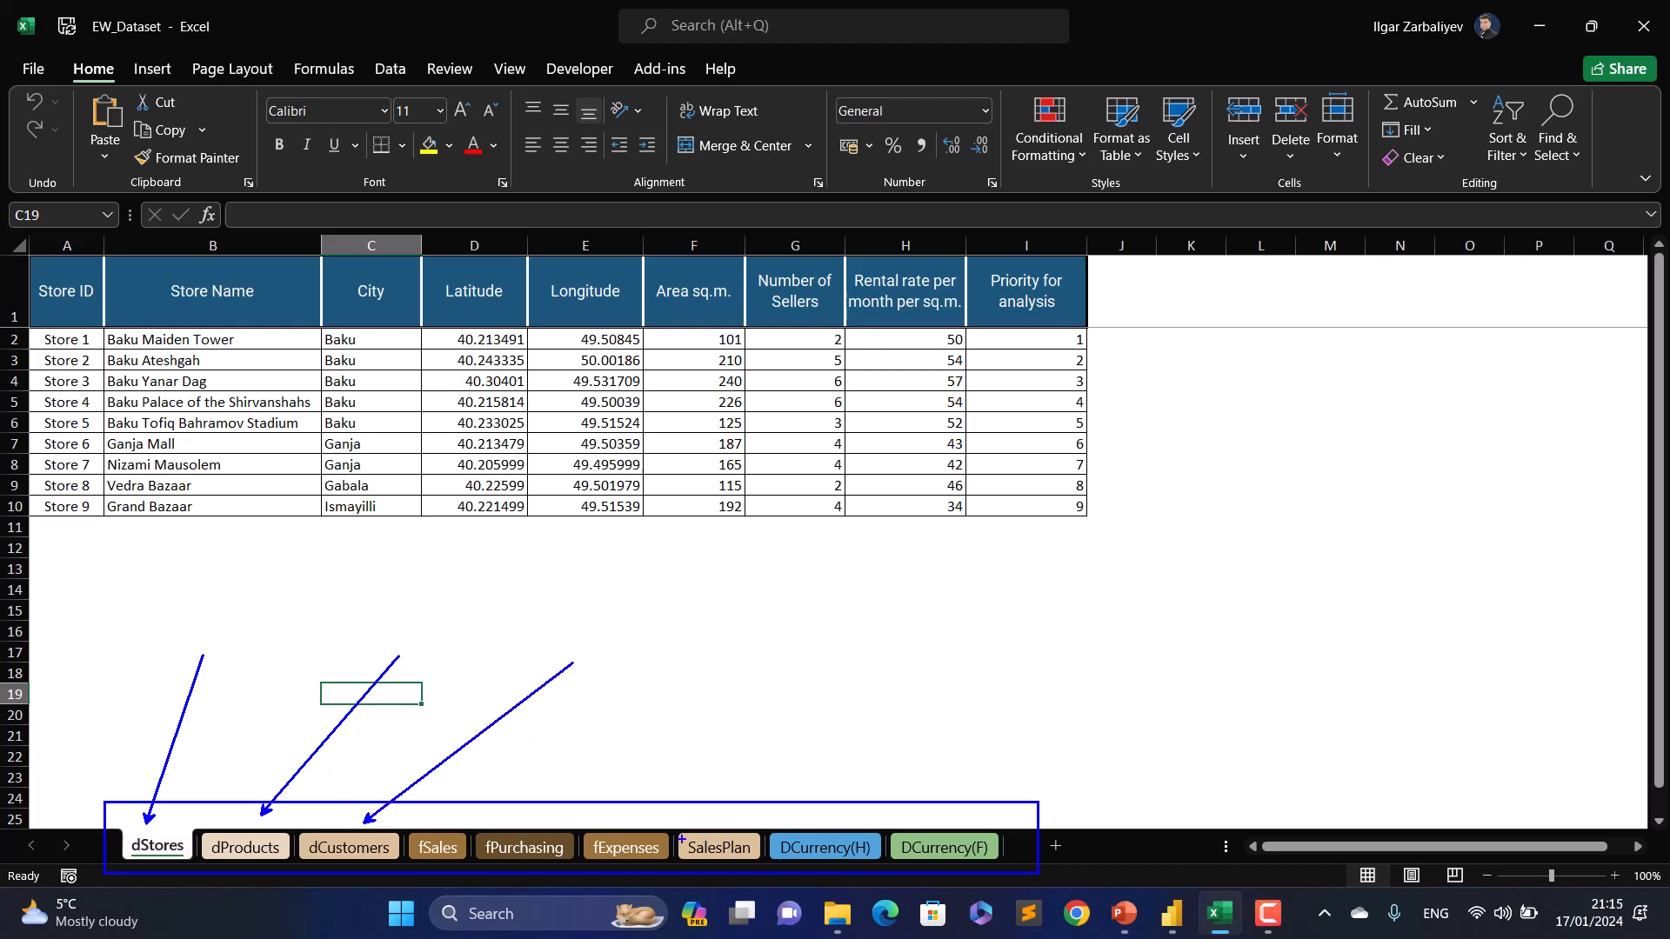
{"action": "left_click_drag", "start_coordinate": [439, 818], "coordinate": [583, 710]}
{"action": "left_click_drag", "start_coordinate": [545, 821], "coordinate": [627, 733]}
{"action": "left_click_drag", "start_coordinate": [626, 822], "coordinate": [713, 714]}
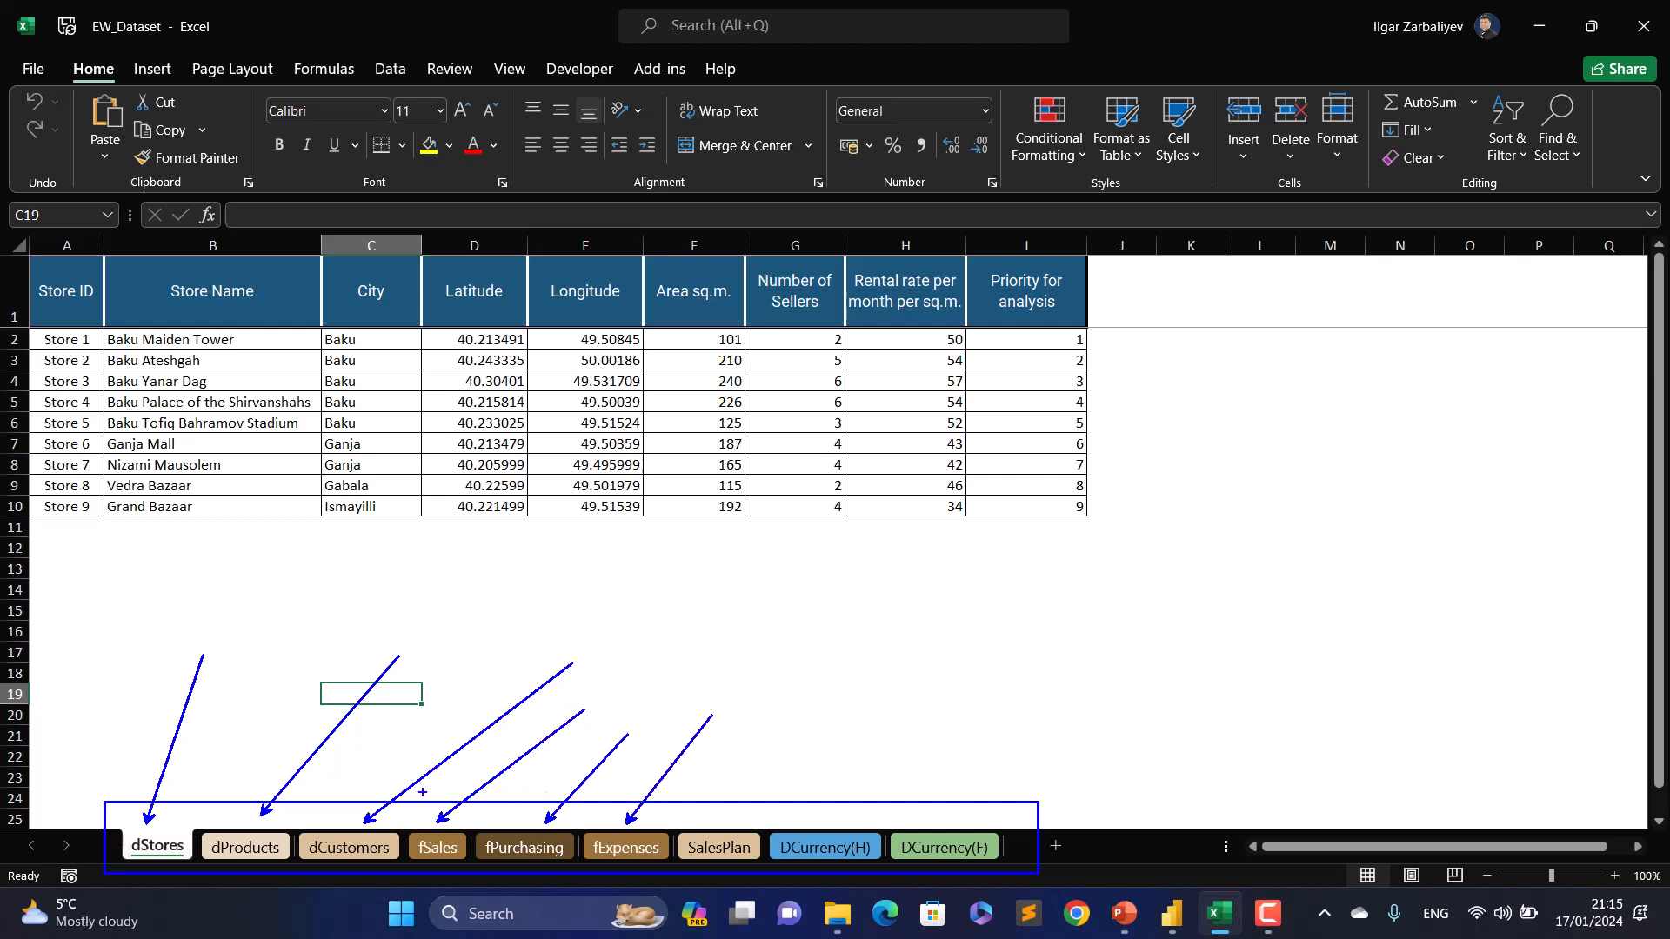
{"action": "key", "text": "Escape"}
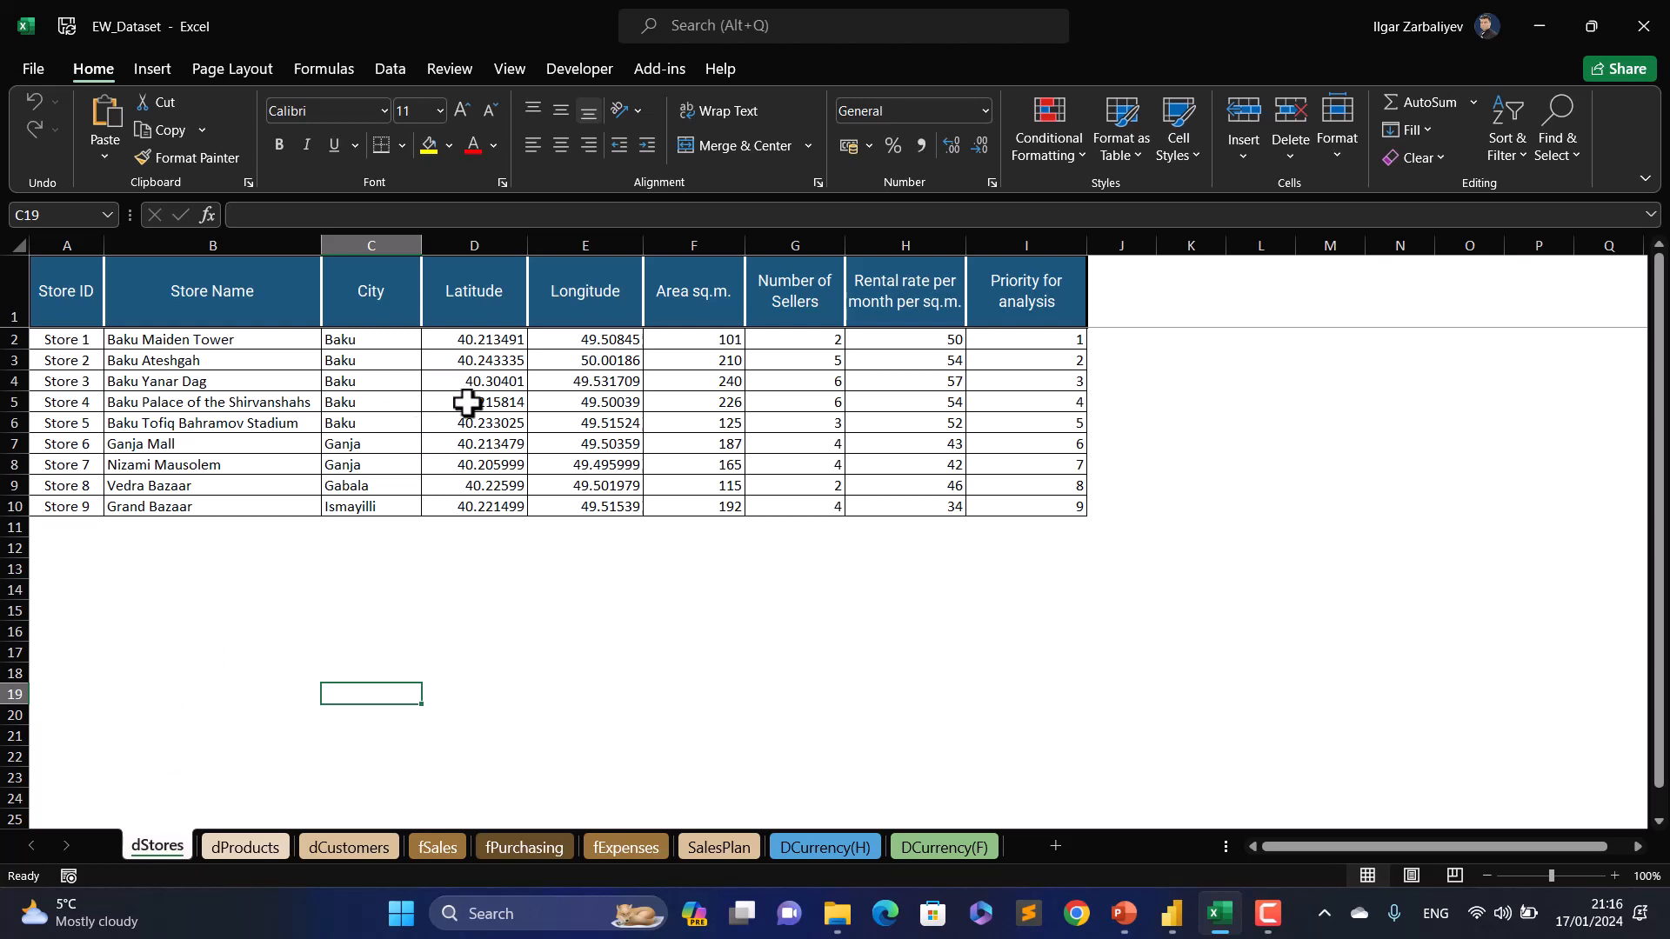
Step: Examine the product, customer, sales, purchasing, expenses, sales plan and both currency sheets of the dataset
{"action": "left_click", "coordinate": [245, 845]}
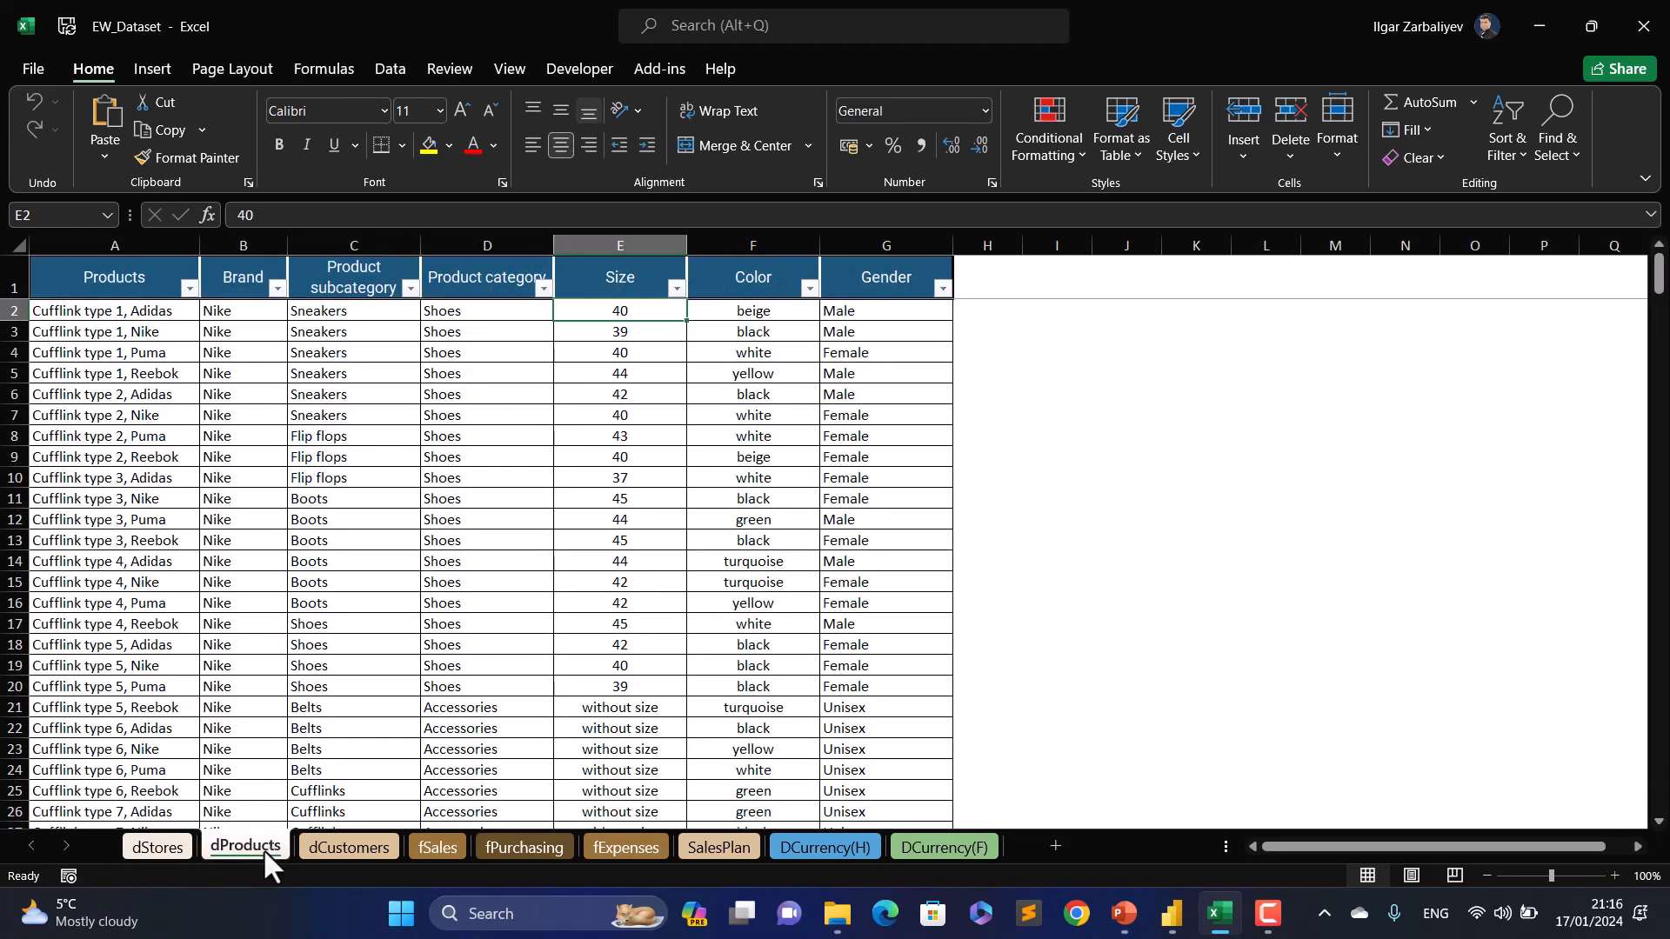
{"action": "left_click", "coordinate": [346, 847]}
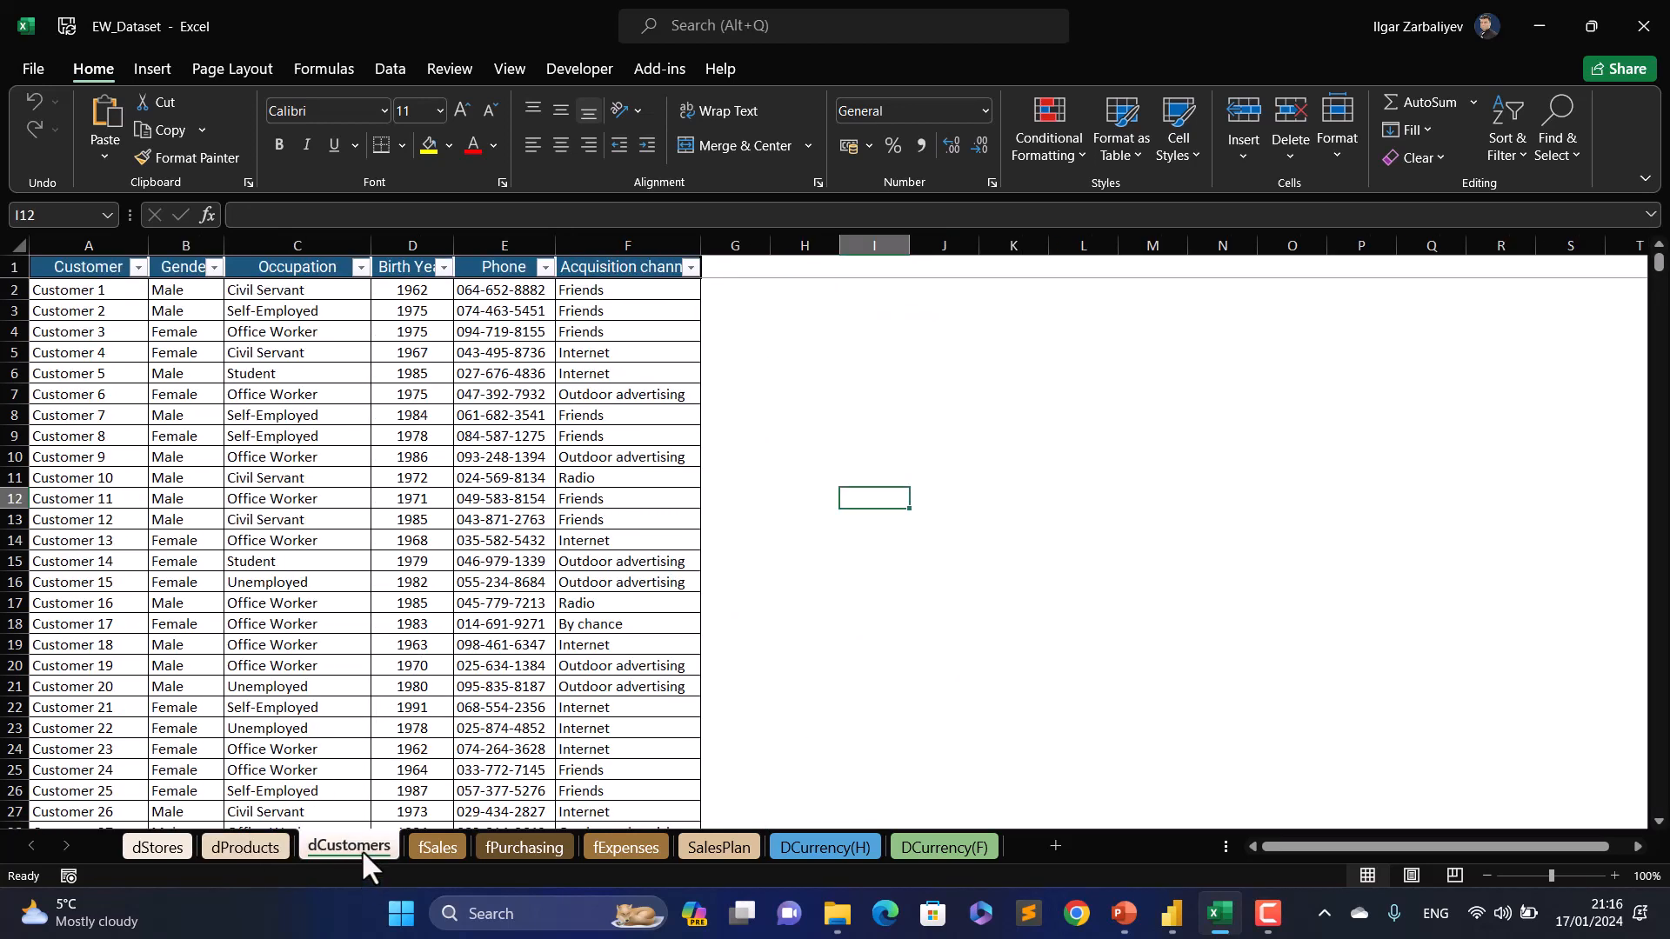
{"action": "left_click", "coordinate": [435, 849]}
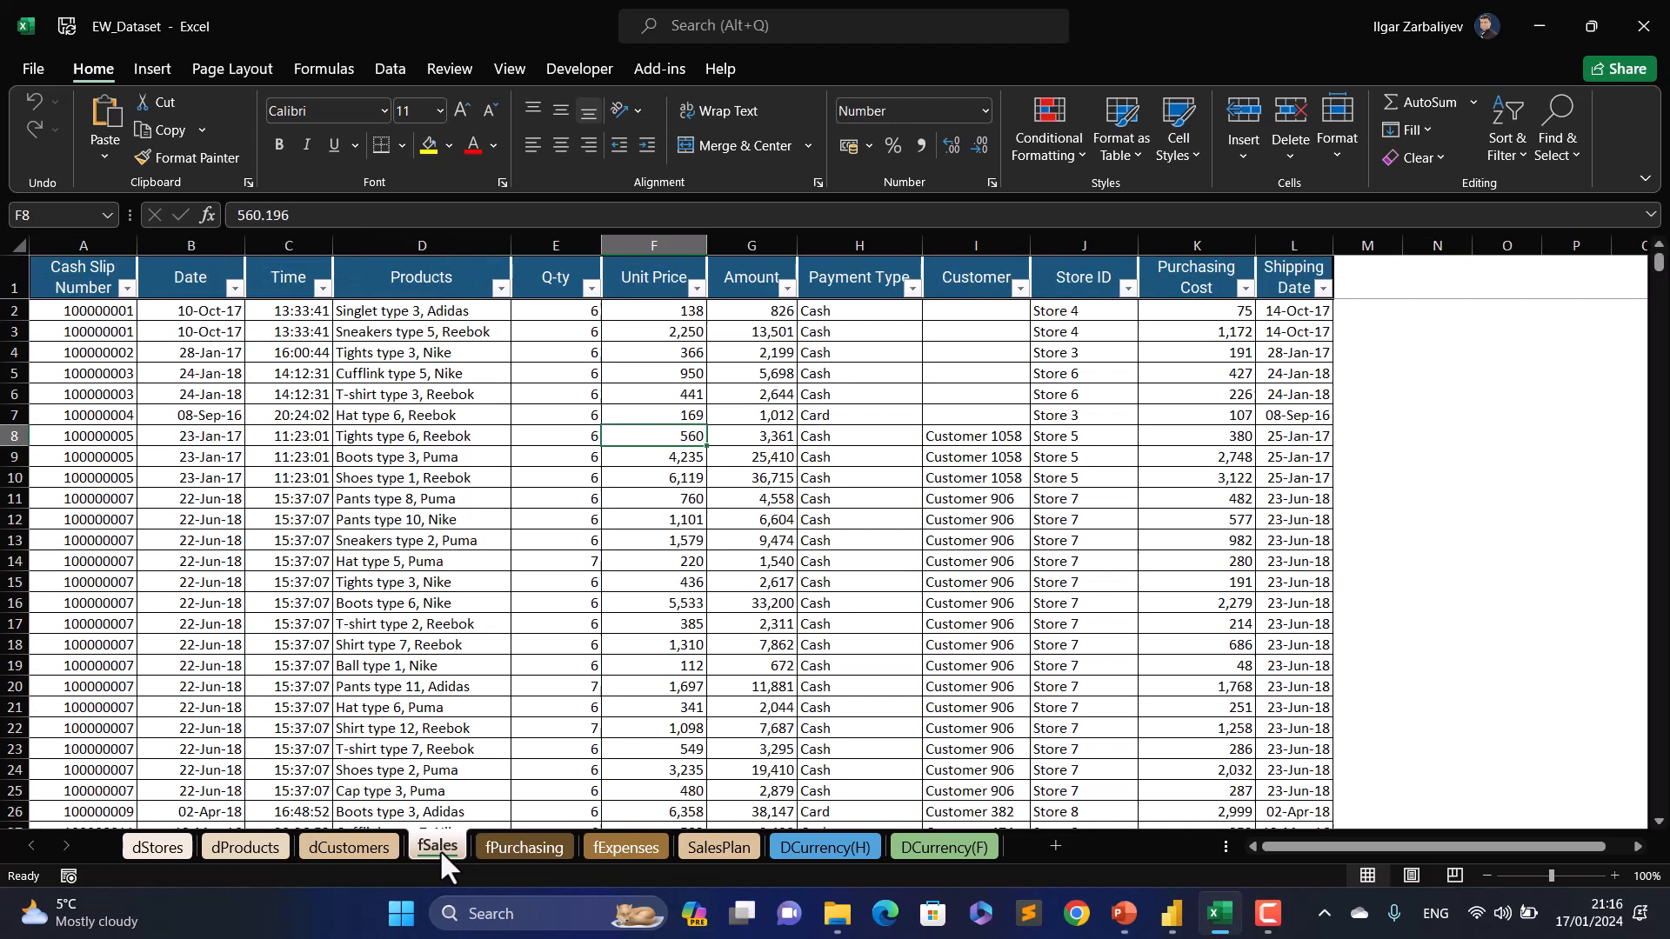
{"action": "left_click", "coordinate": [522, 847]}
{"action": "left_click", "coordinate": [617, 847]}
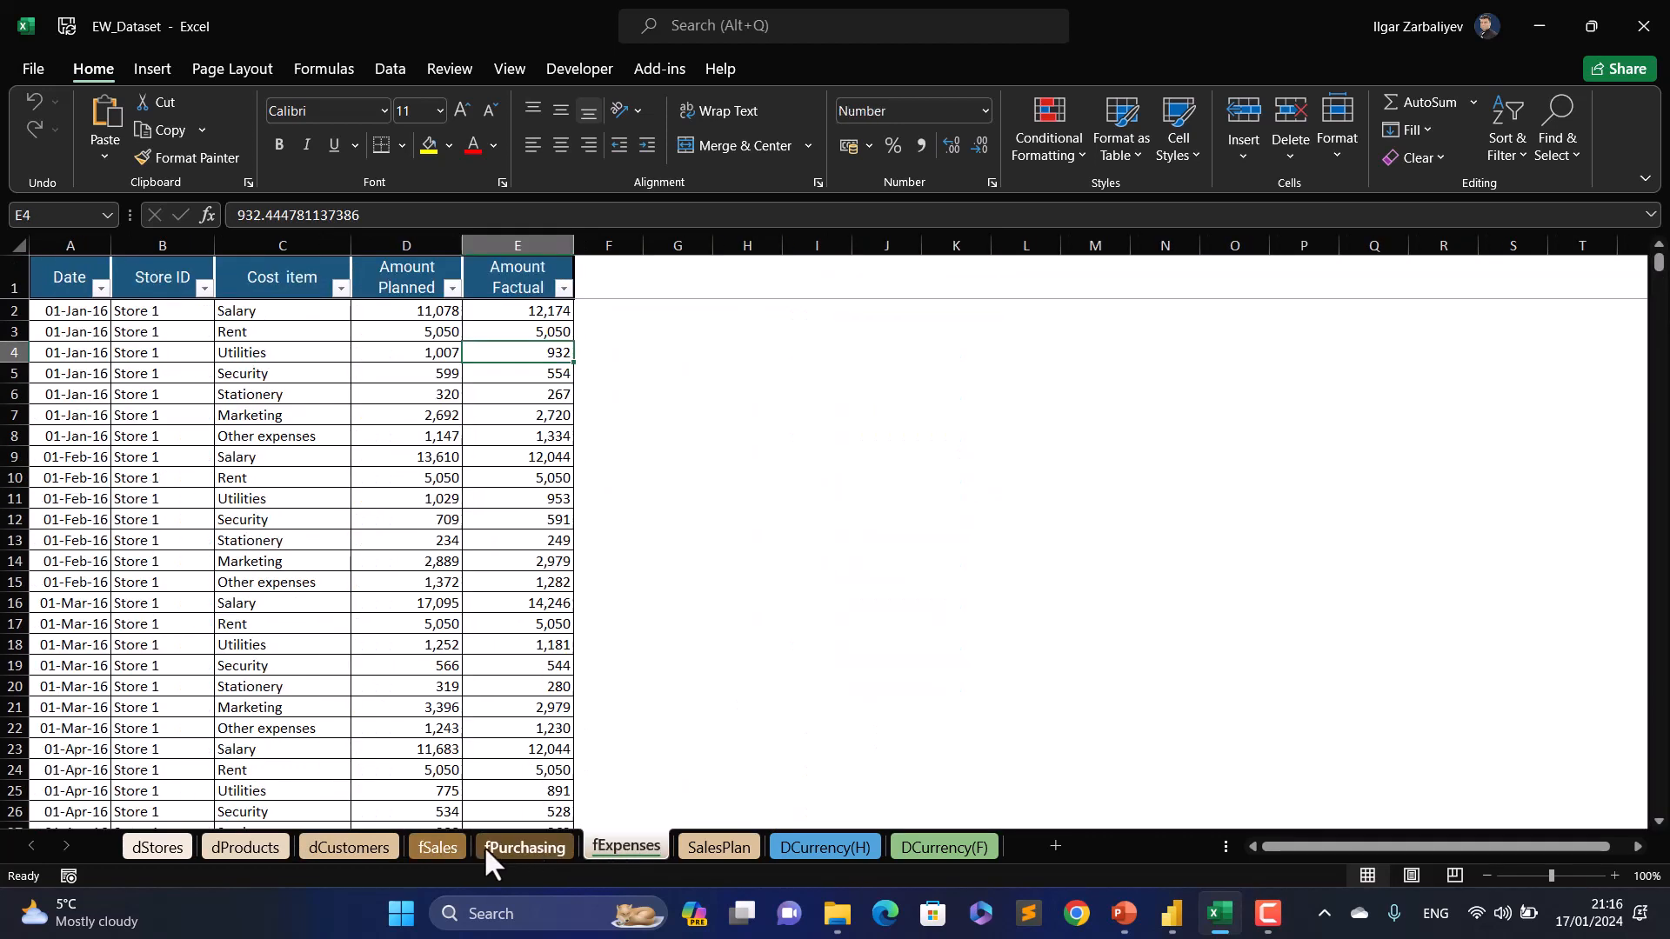
{"action": "left_click", "coordinate": [439, 845]}
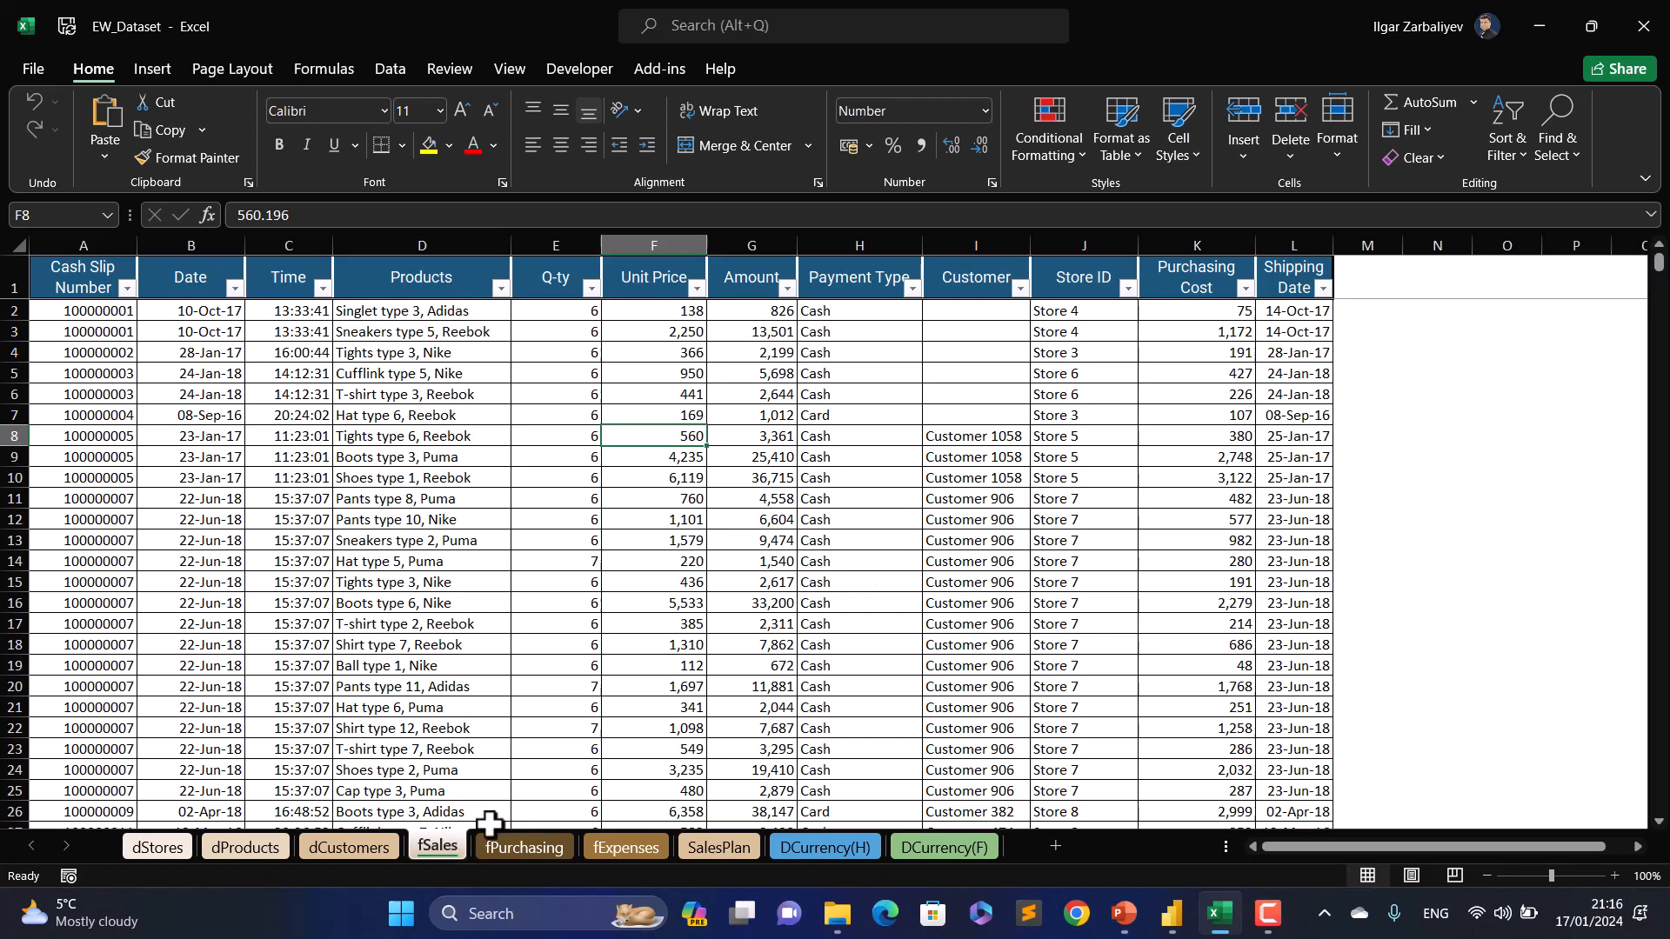
{"action": "left_click", "coordinate": [546, 847]}
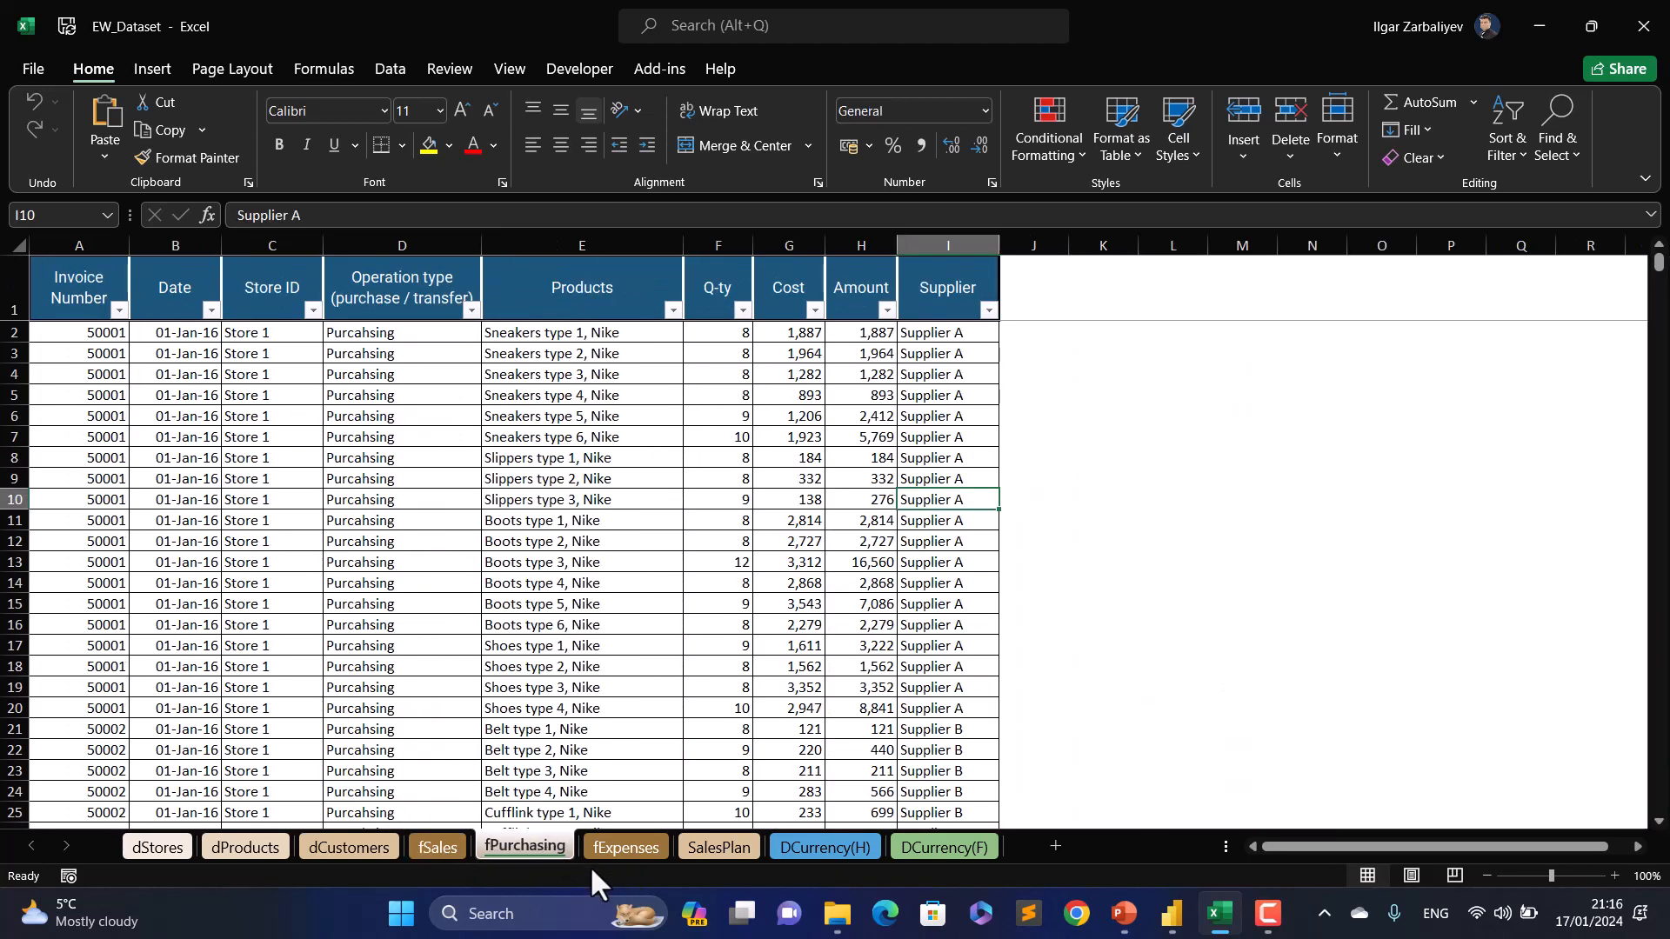
{"action": "left_click", "coordinate": [624, 848]}
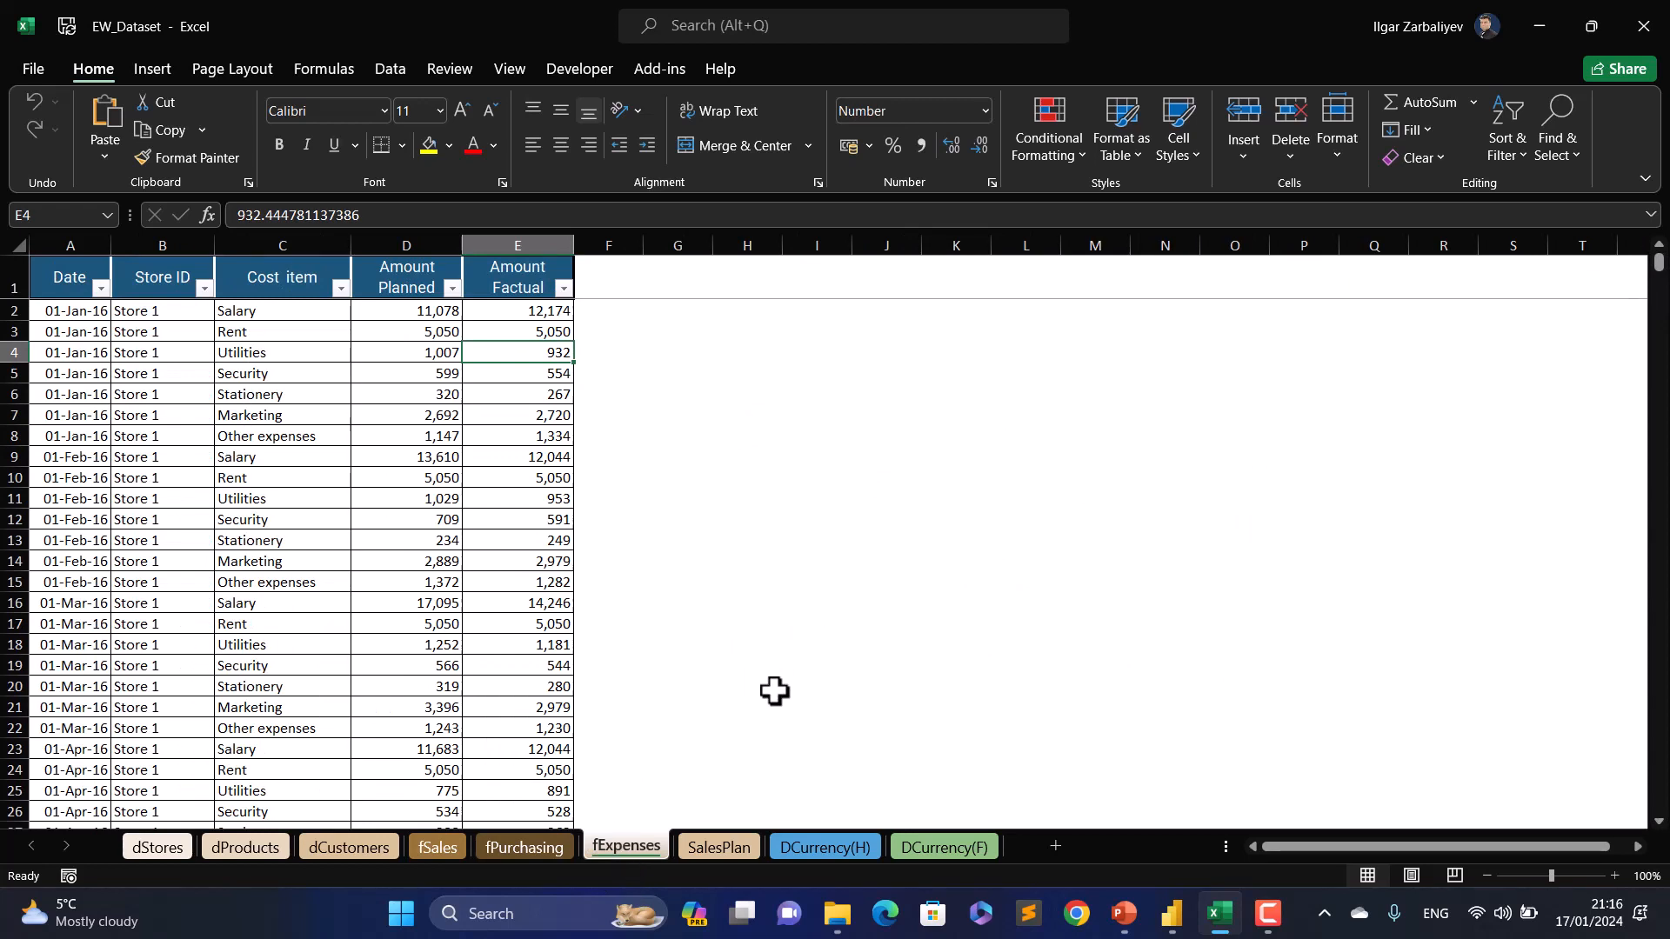
{"action": "left_click", "coordinate": [729, 846]}
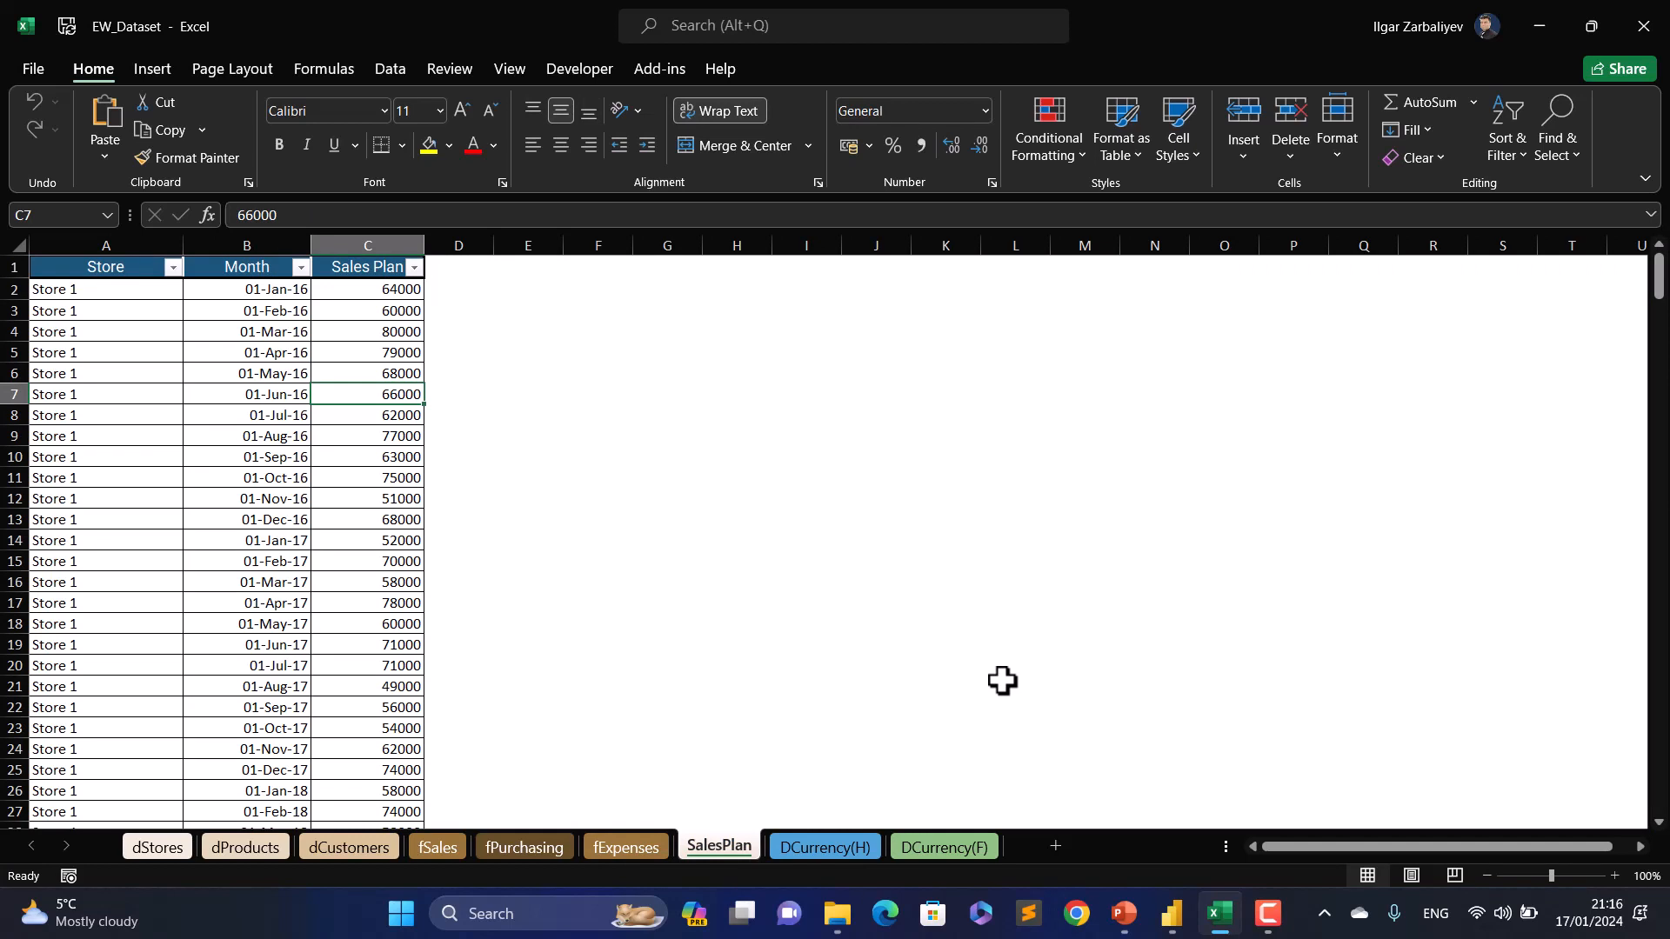
{"action": "left_click", "coordinate": [831, 847]}
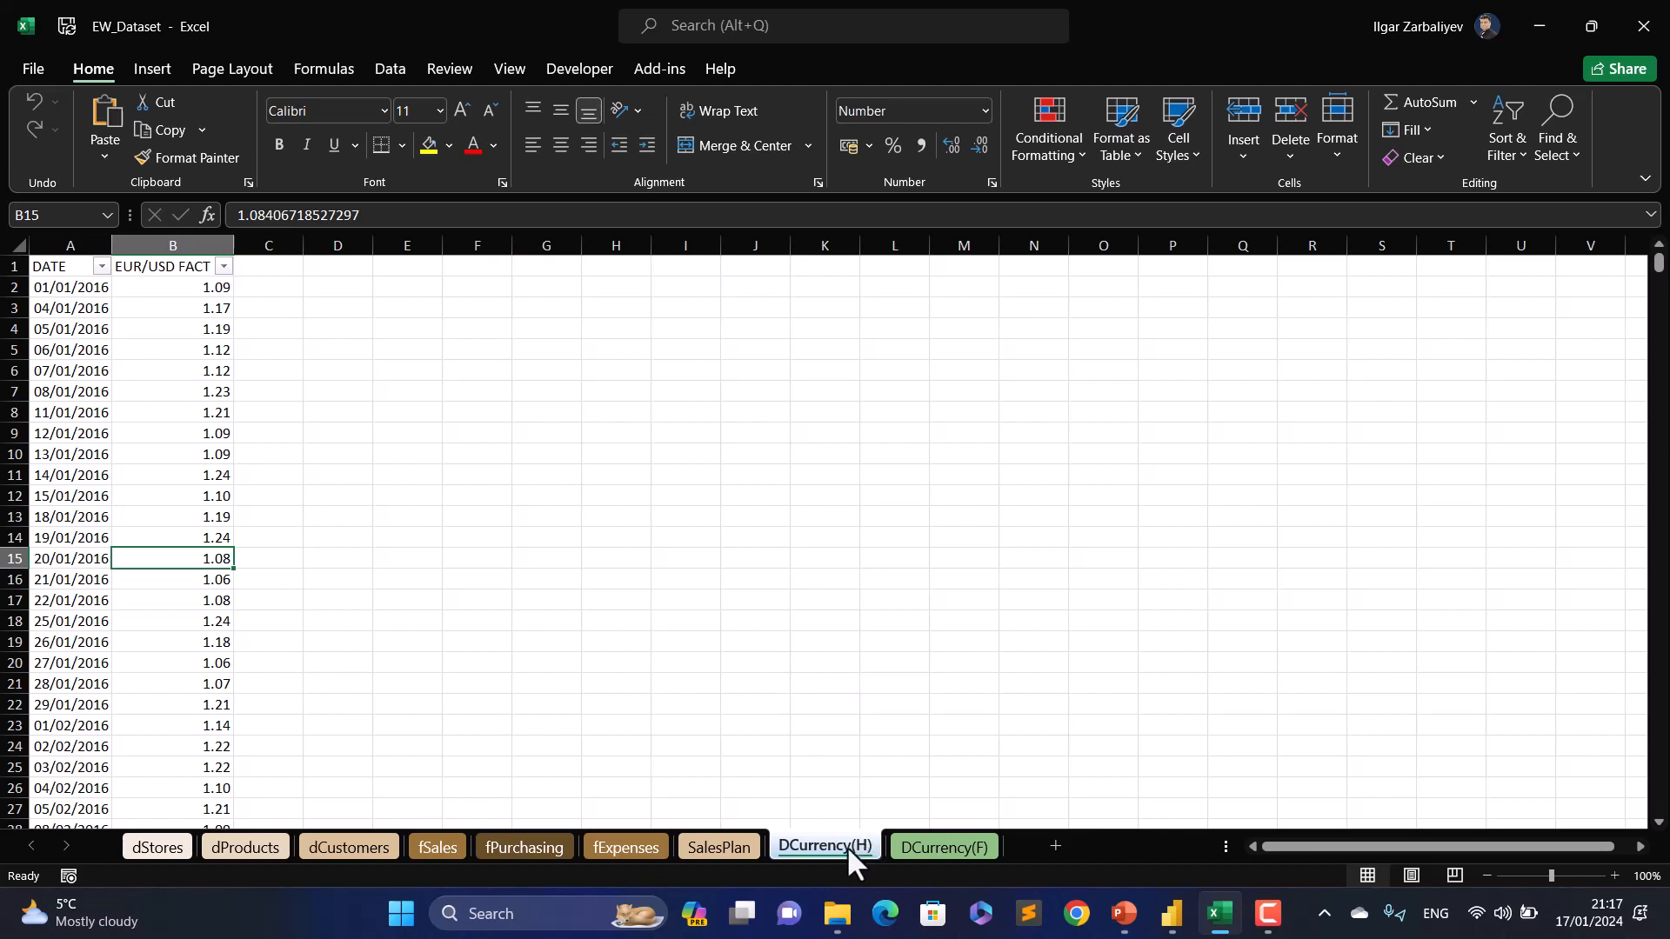
{"action": "left_click", "coordinate": [941, 851]}
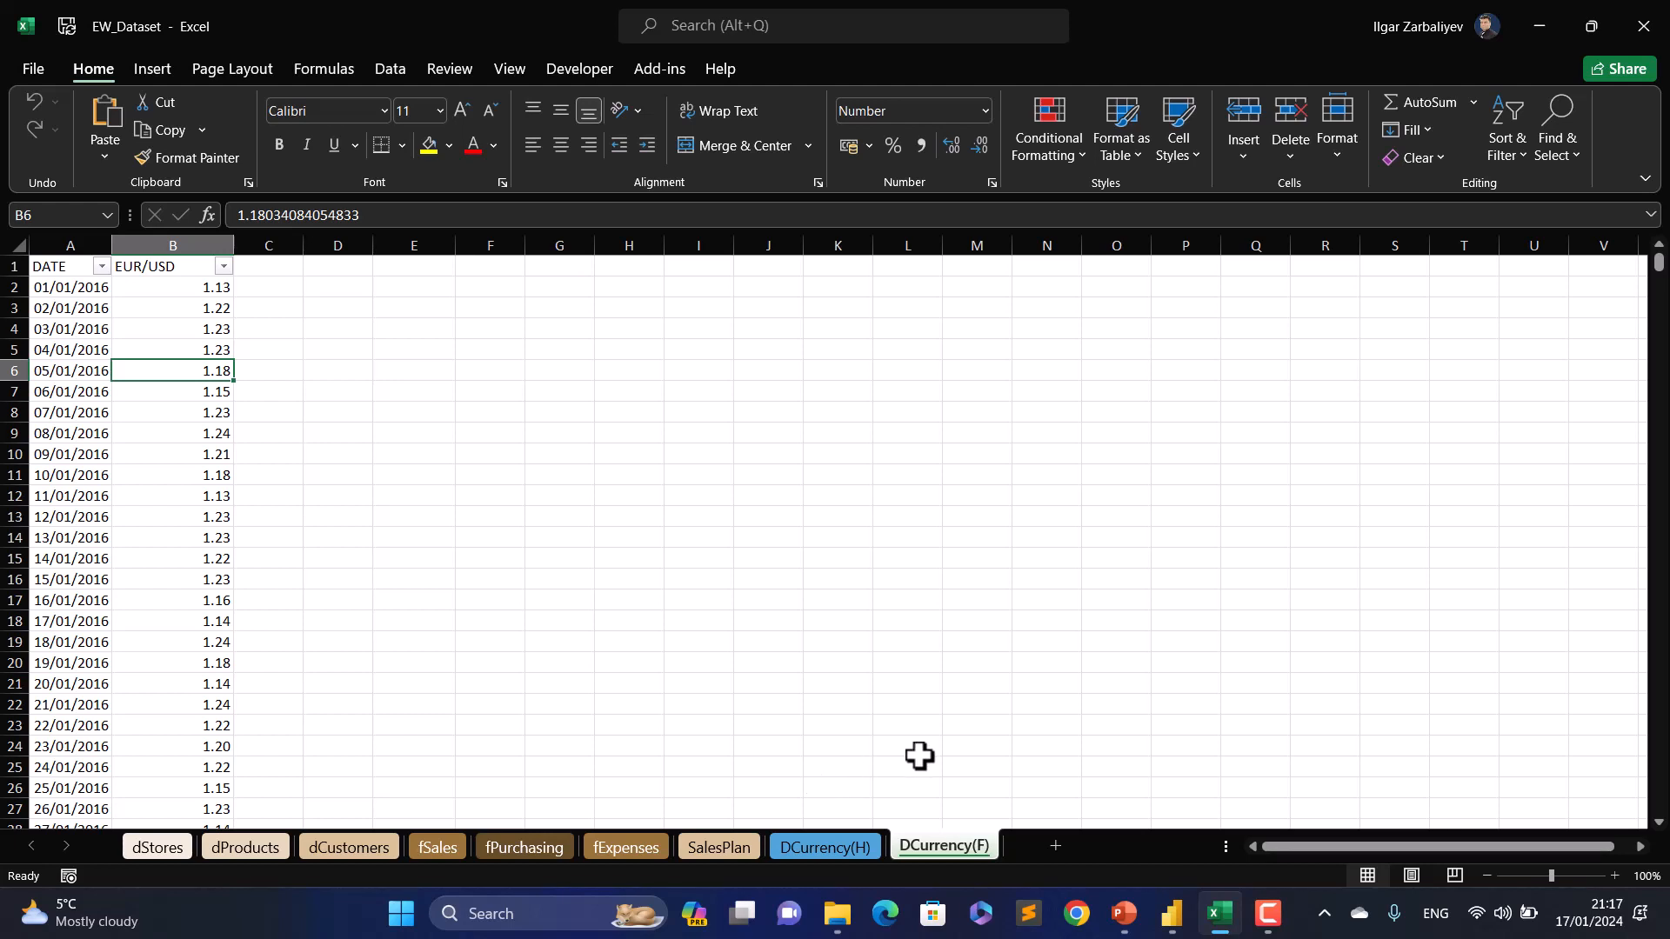
Step: Switch back to the Power BI report and display the rows of the fSales table in the table view
{"action": "key", "text": "alt+Tab"}
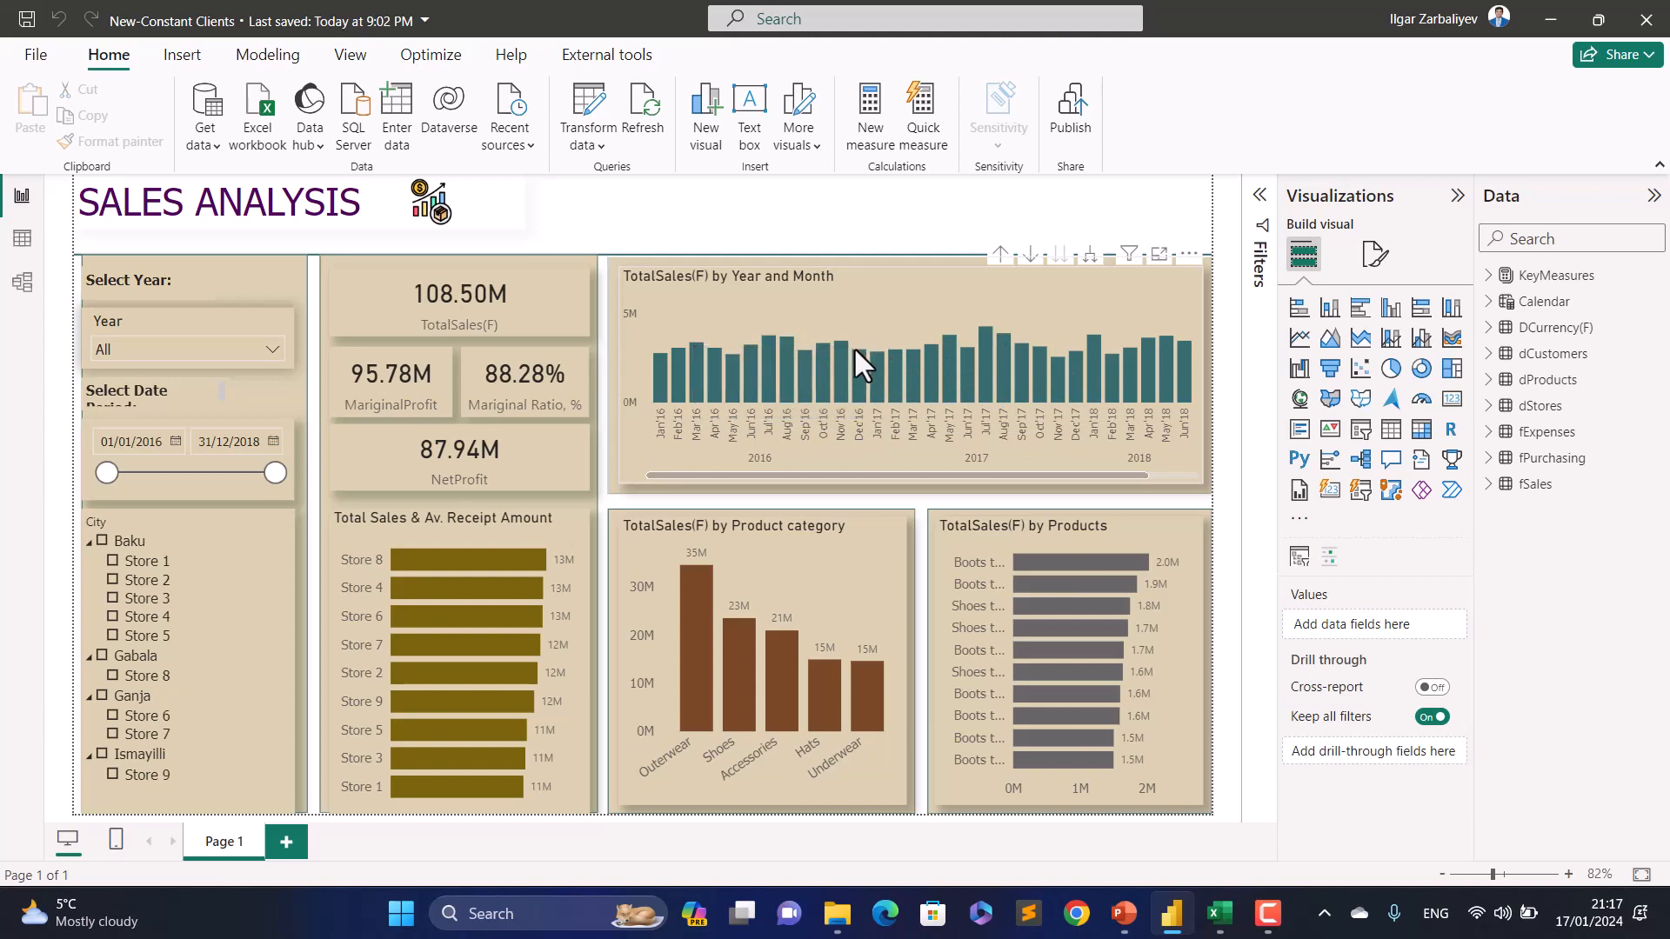
{"action": "mouse_move", "coordinate": [965, 375]}
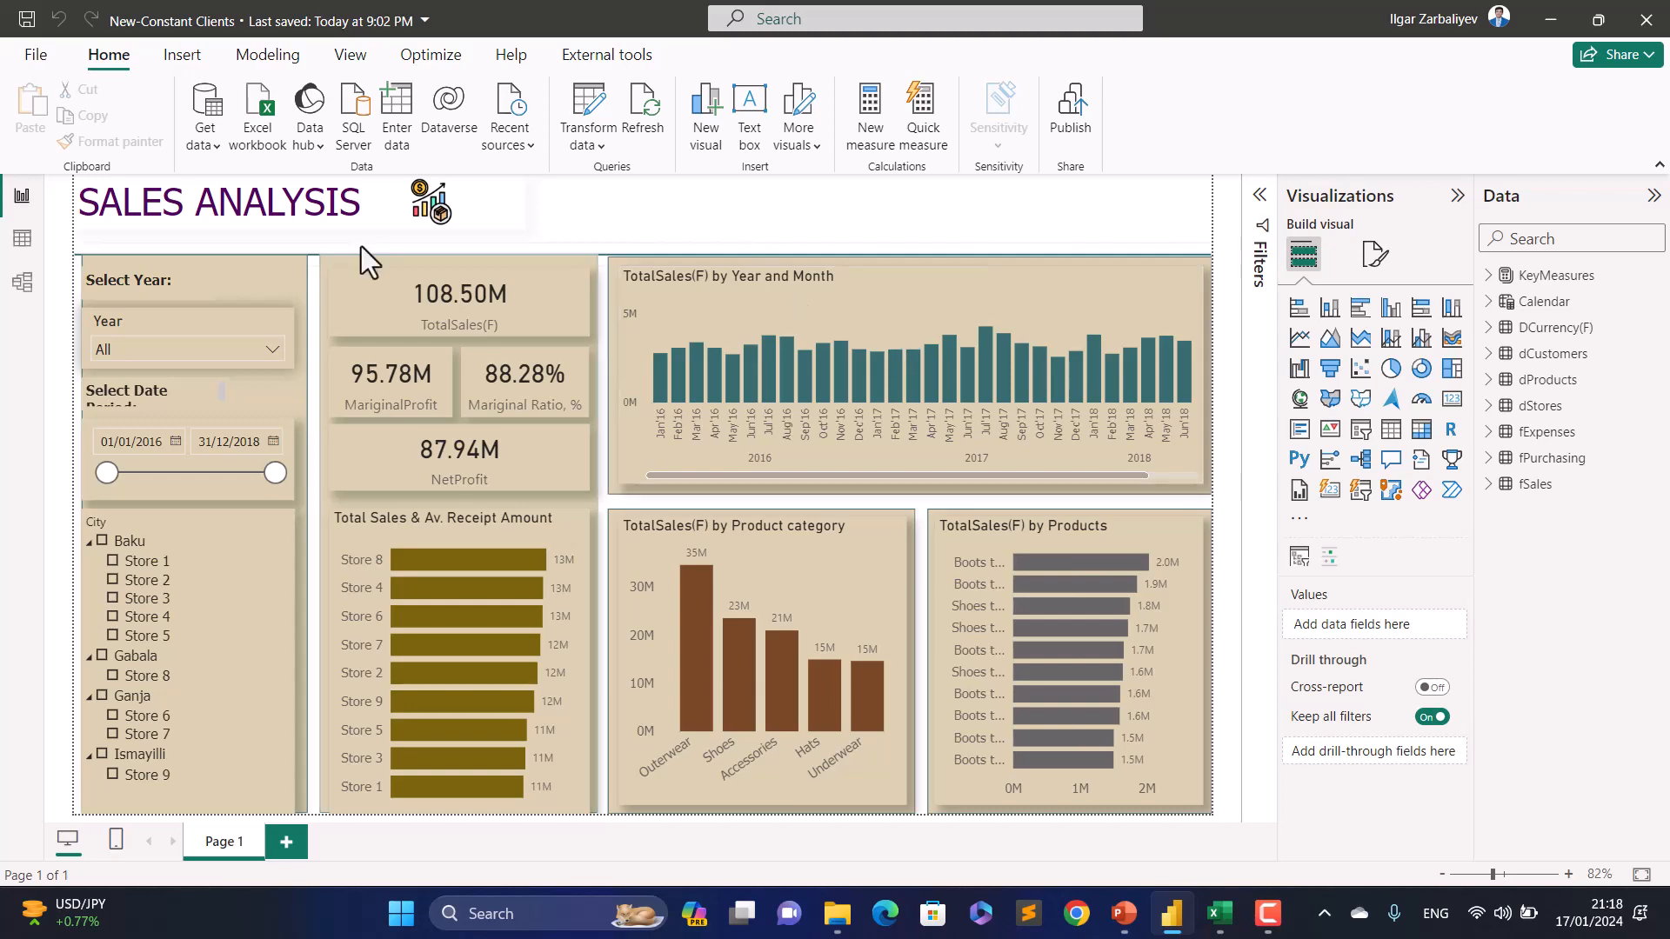
{"action": "left_click", "coordinate": [21, 241]}
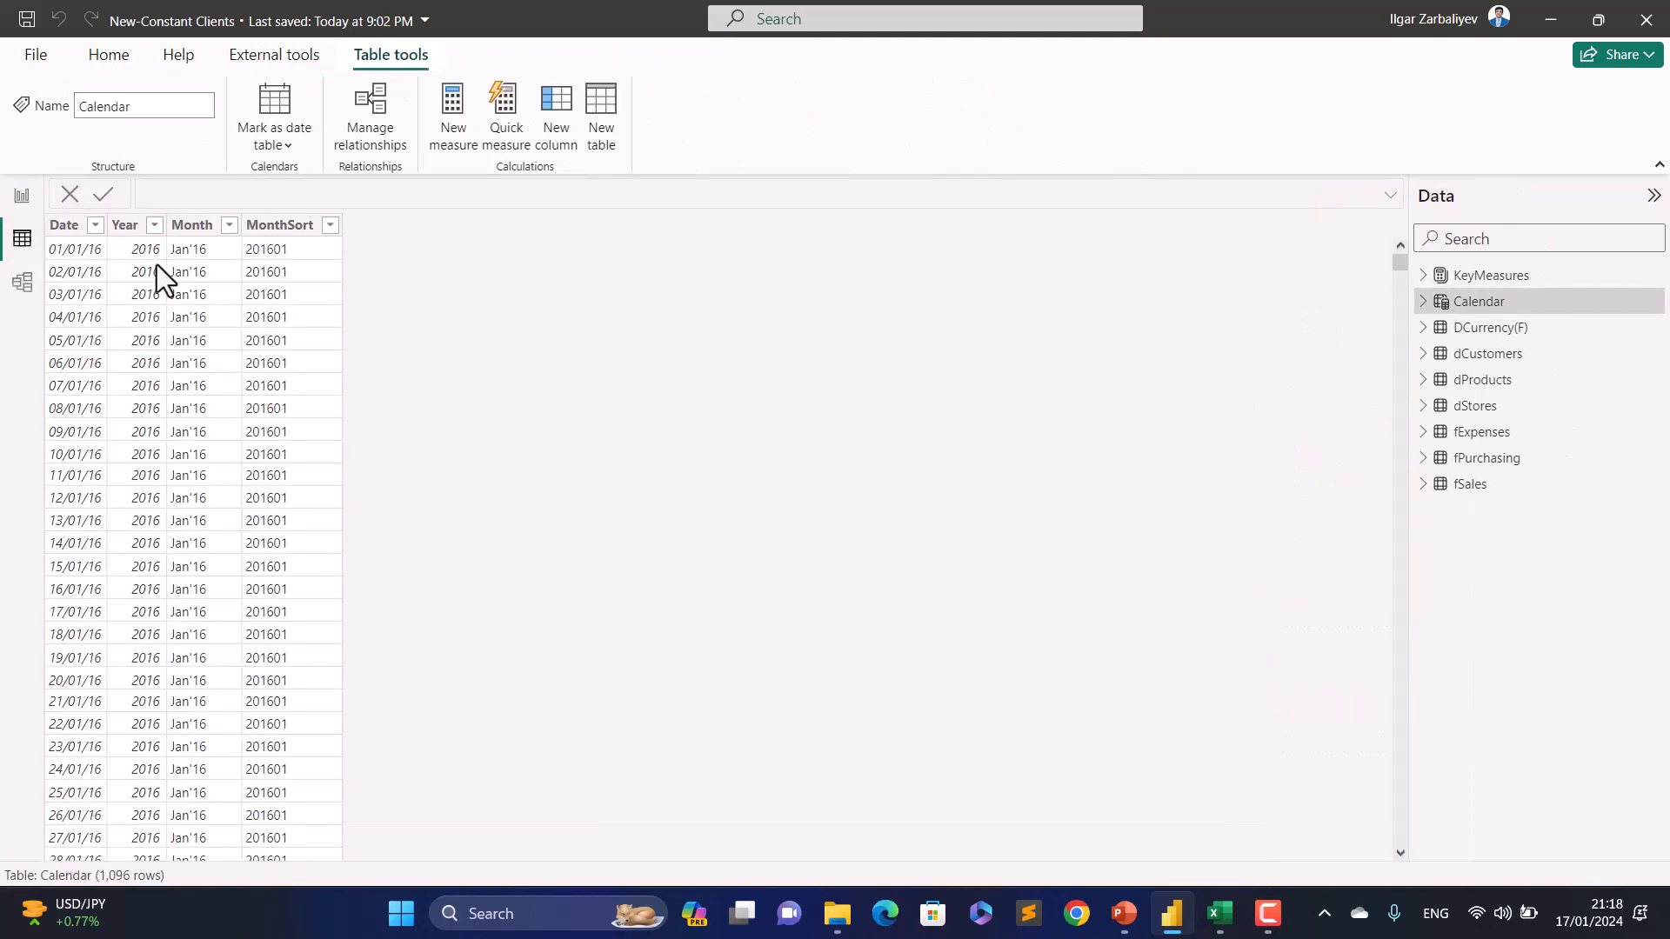
{"action": "left_click", "coordinate": [1423, 485]}
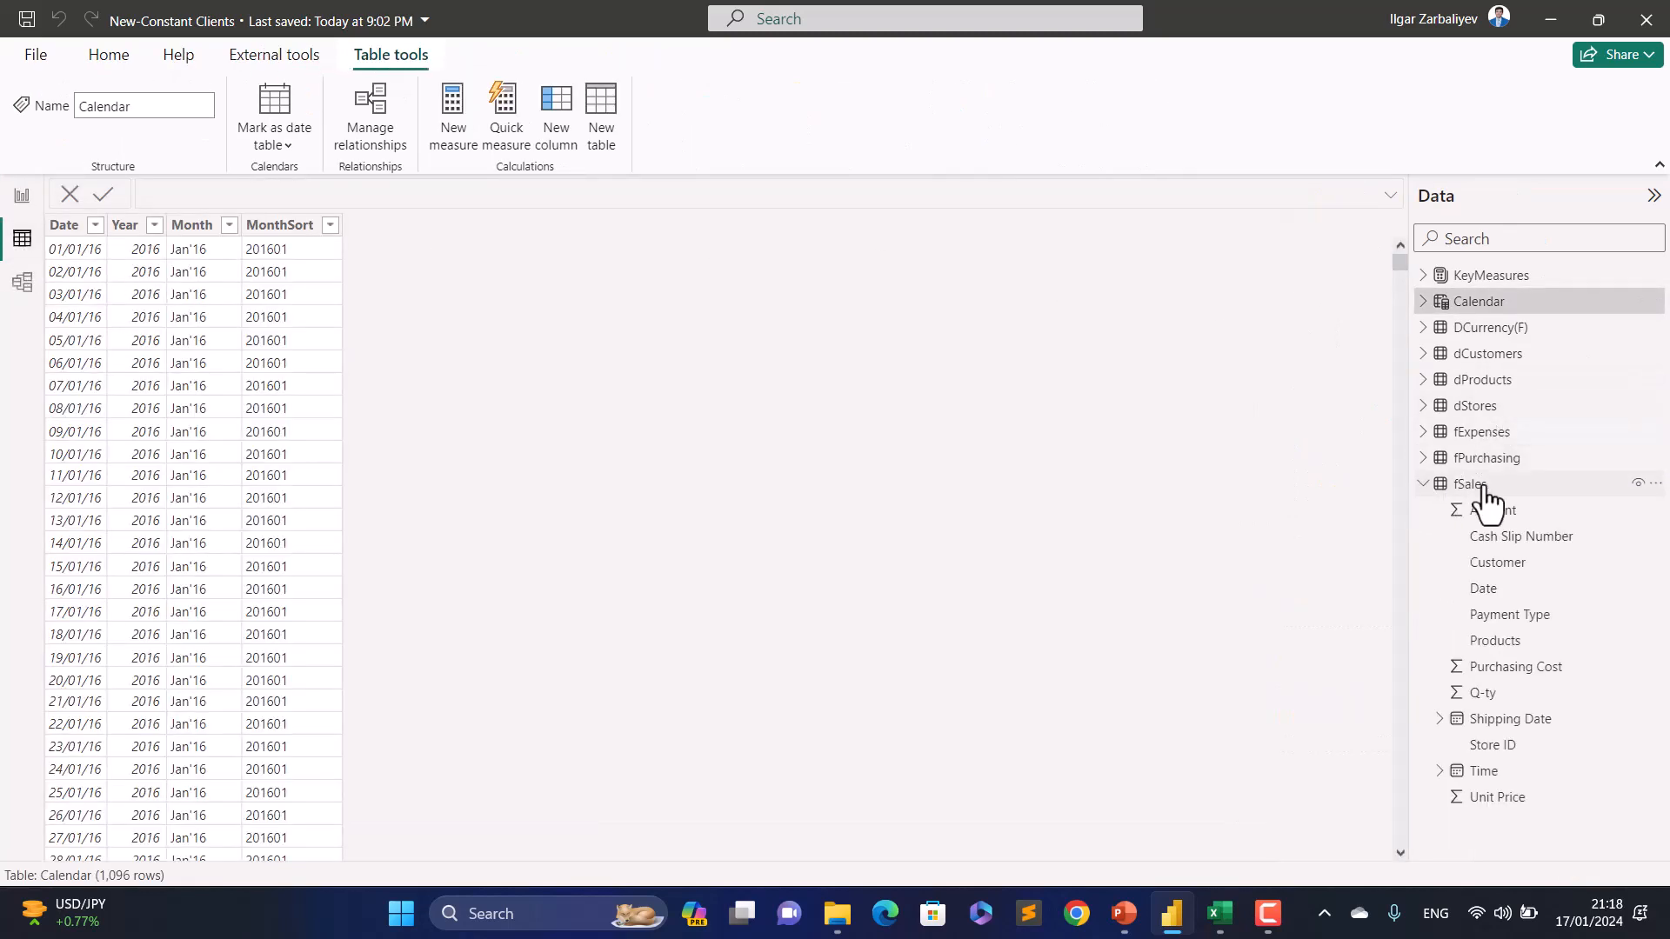
{"action": "left_click", "coordinate": [1498, 489]}
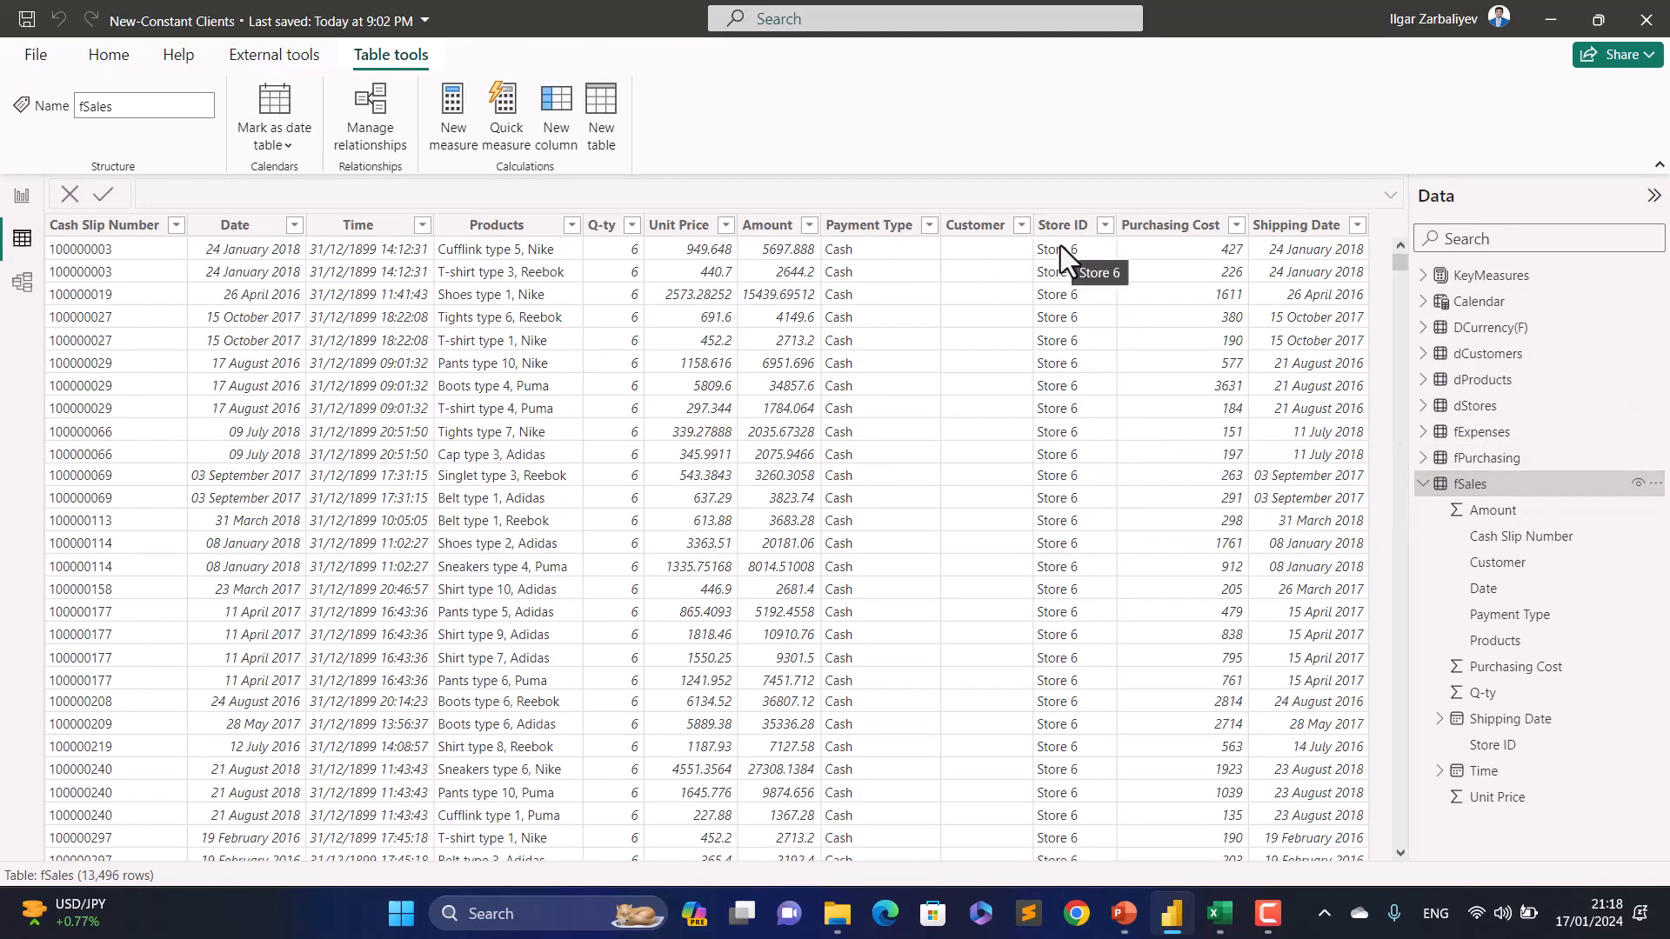
Step: Add a calculated column InitialShopping = Min(fSales[Date]) to the fSales table and set its data type to Date
{"action": "left_click", "coordinate": [555, 113]}
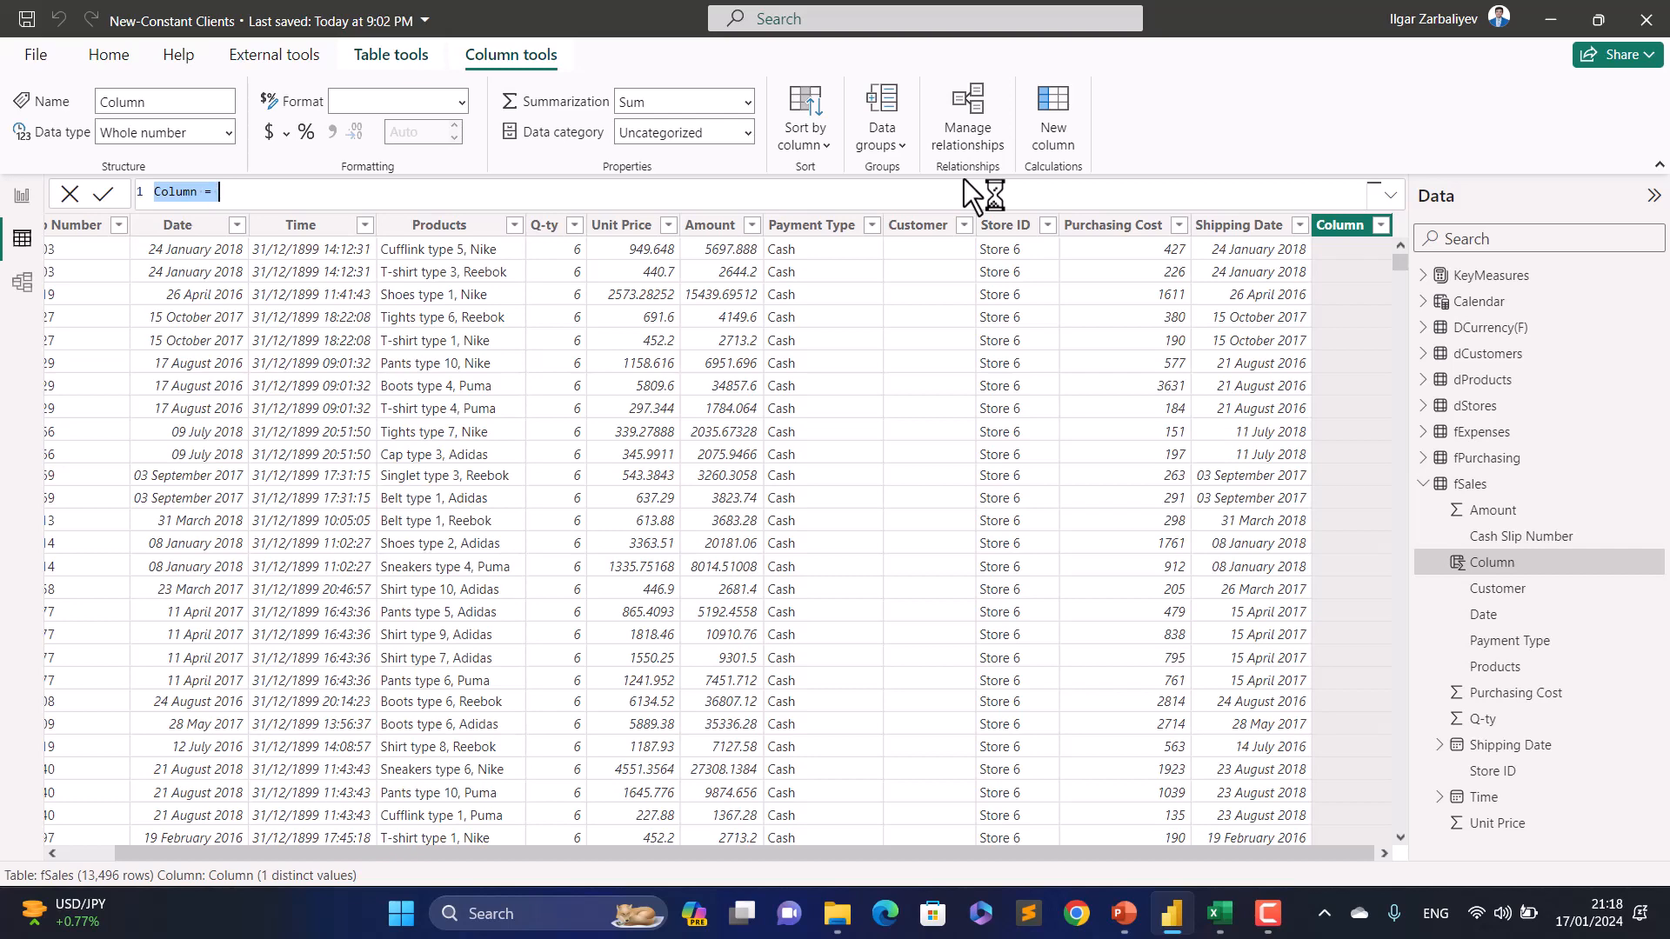
{"action": "type", "text": "InitialShopping = "}
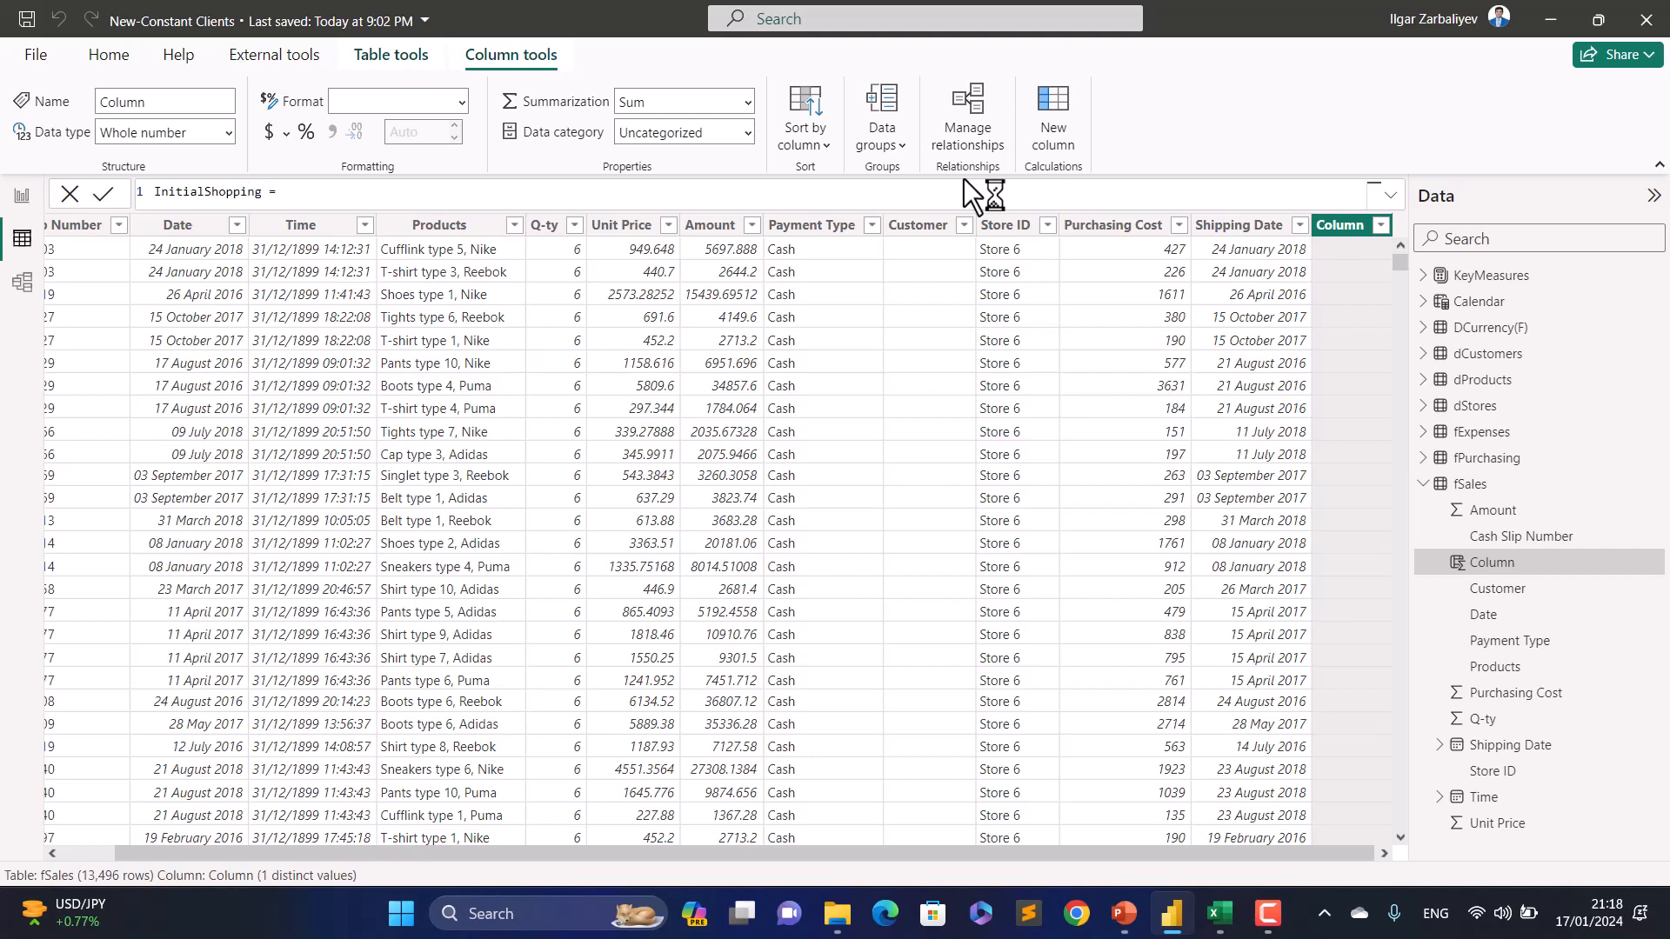
{"action": "type", "text": "M"}
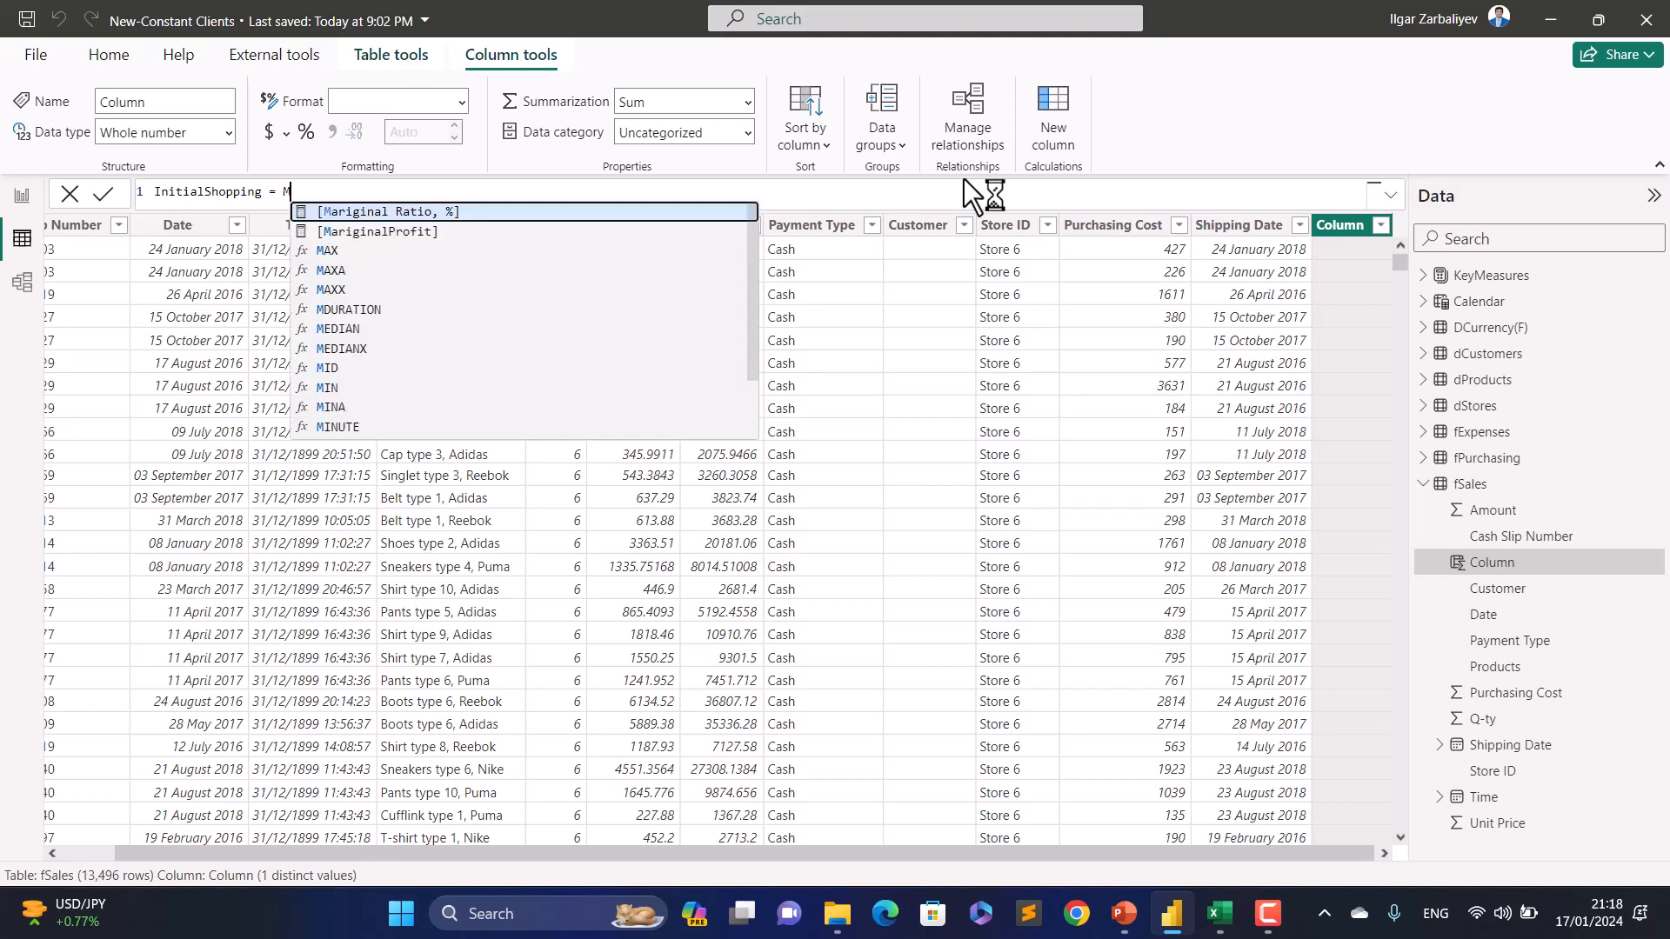
{"action": "type", "text": "in(fsales"}
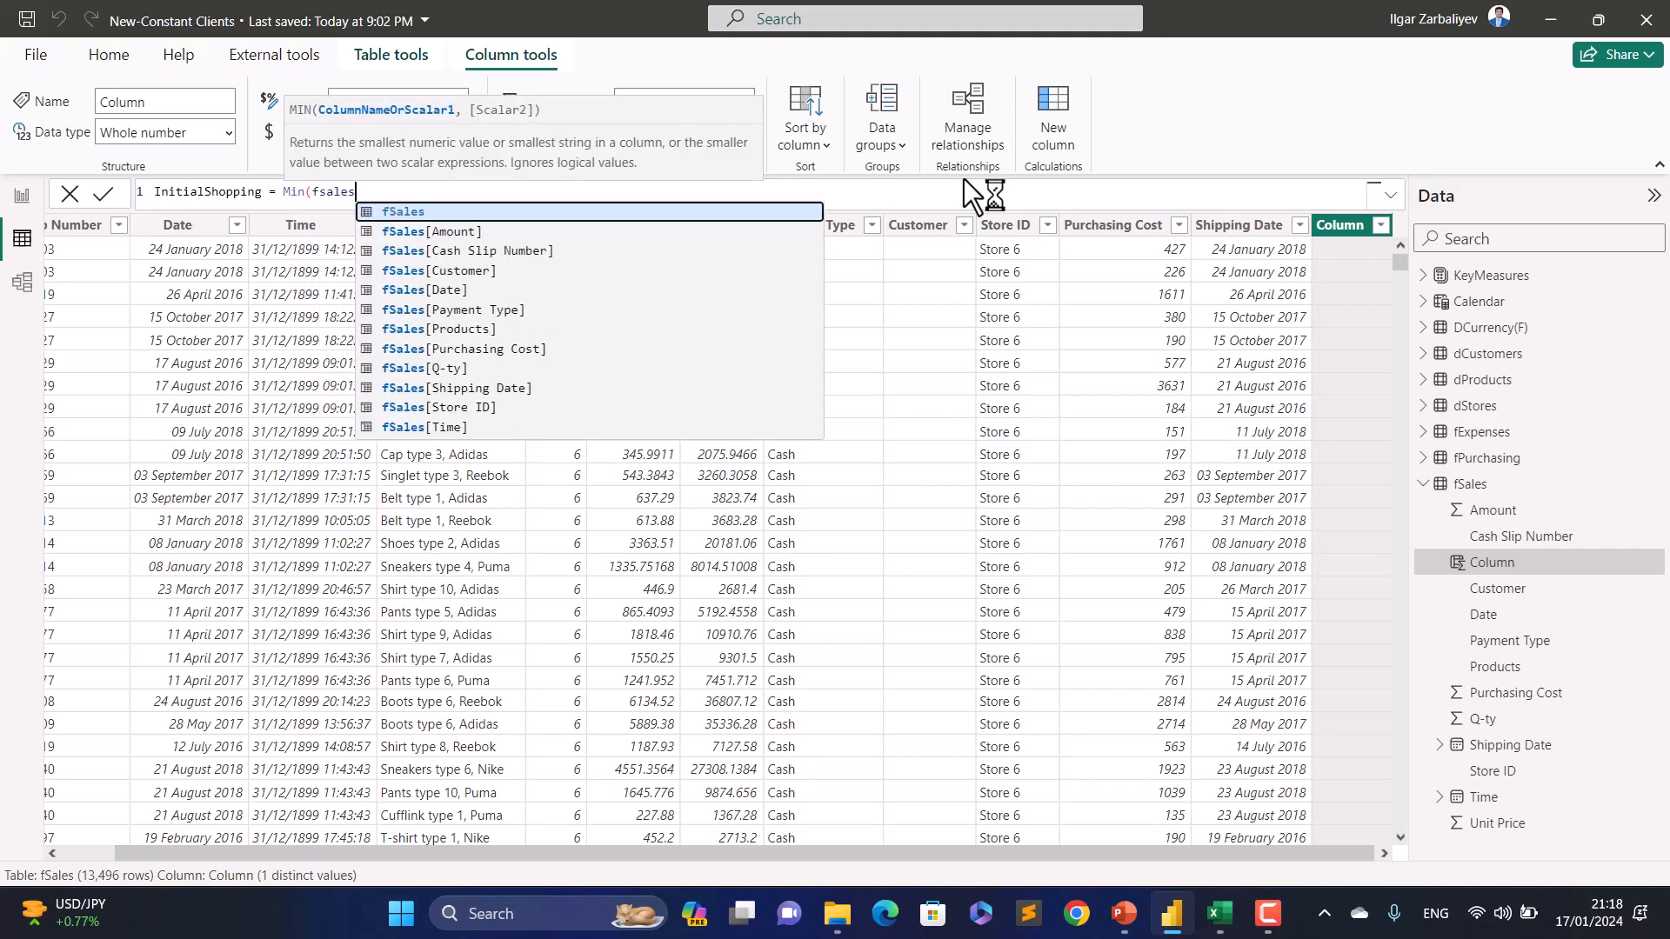
{"action": "key", "text": "Down"}
{"action": "key", "text": "Down"}
{"action": "key", "text": "Down"}
{"action": "key", "text": "Down"}
{"action": "key", "text": "Tab"}
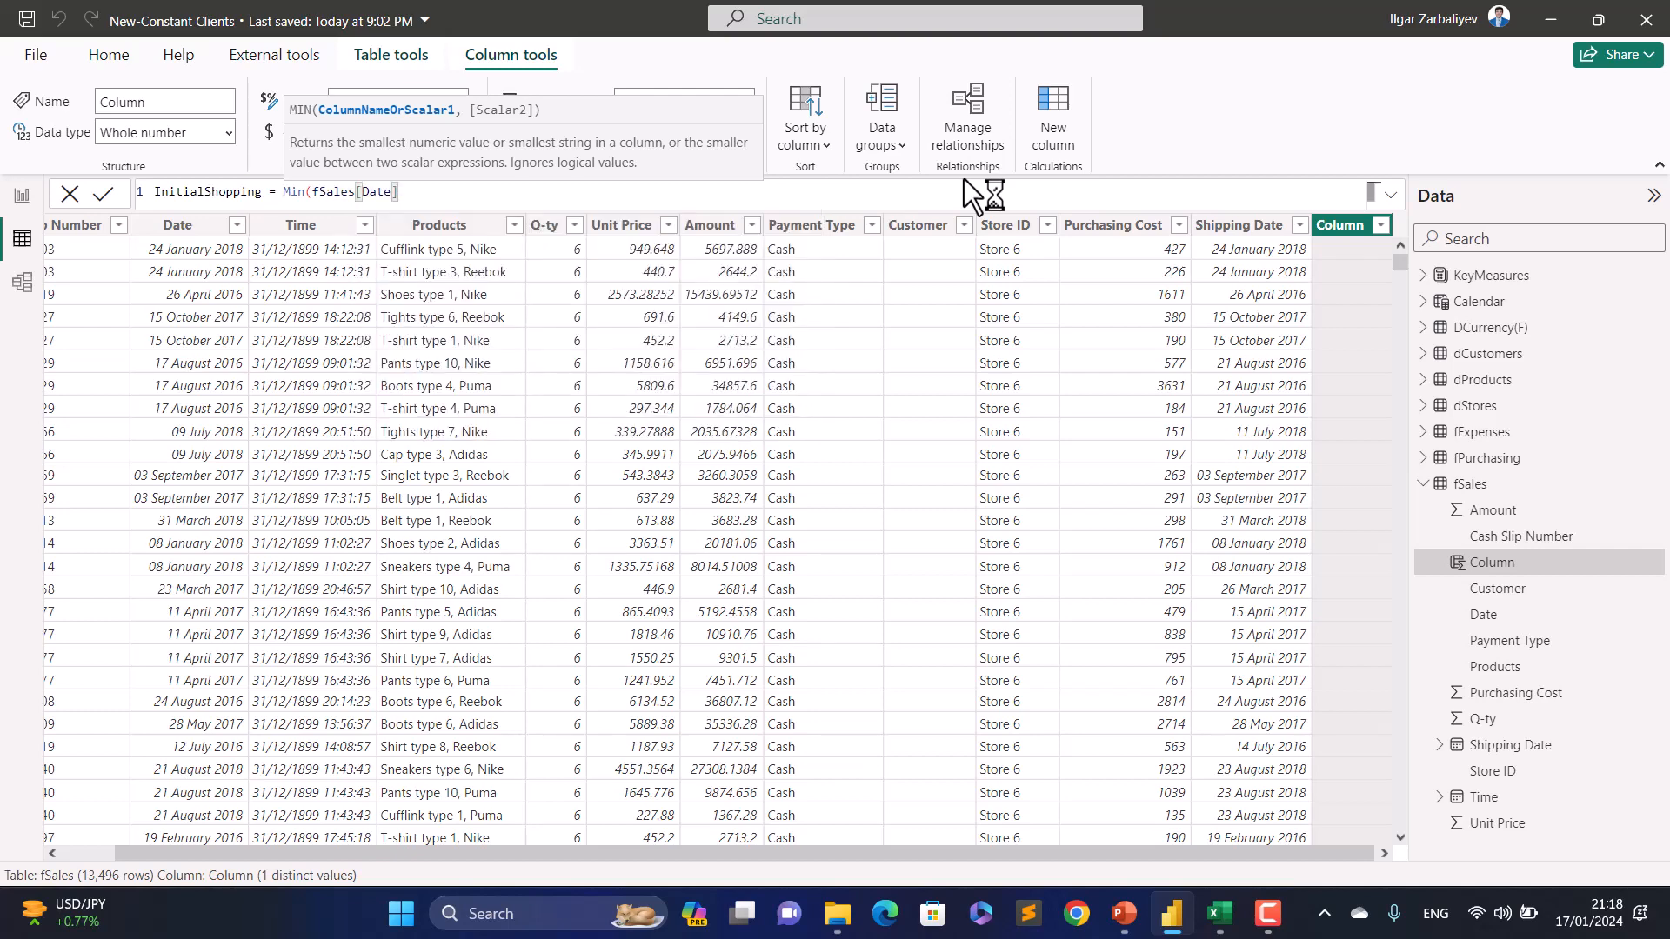
{"action": "type", "text": ")"}
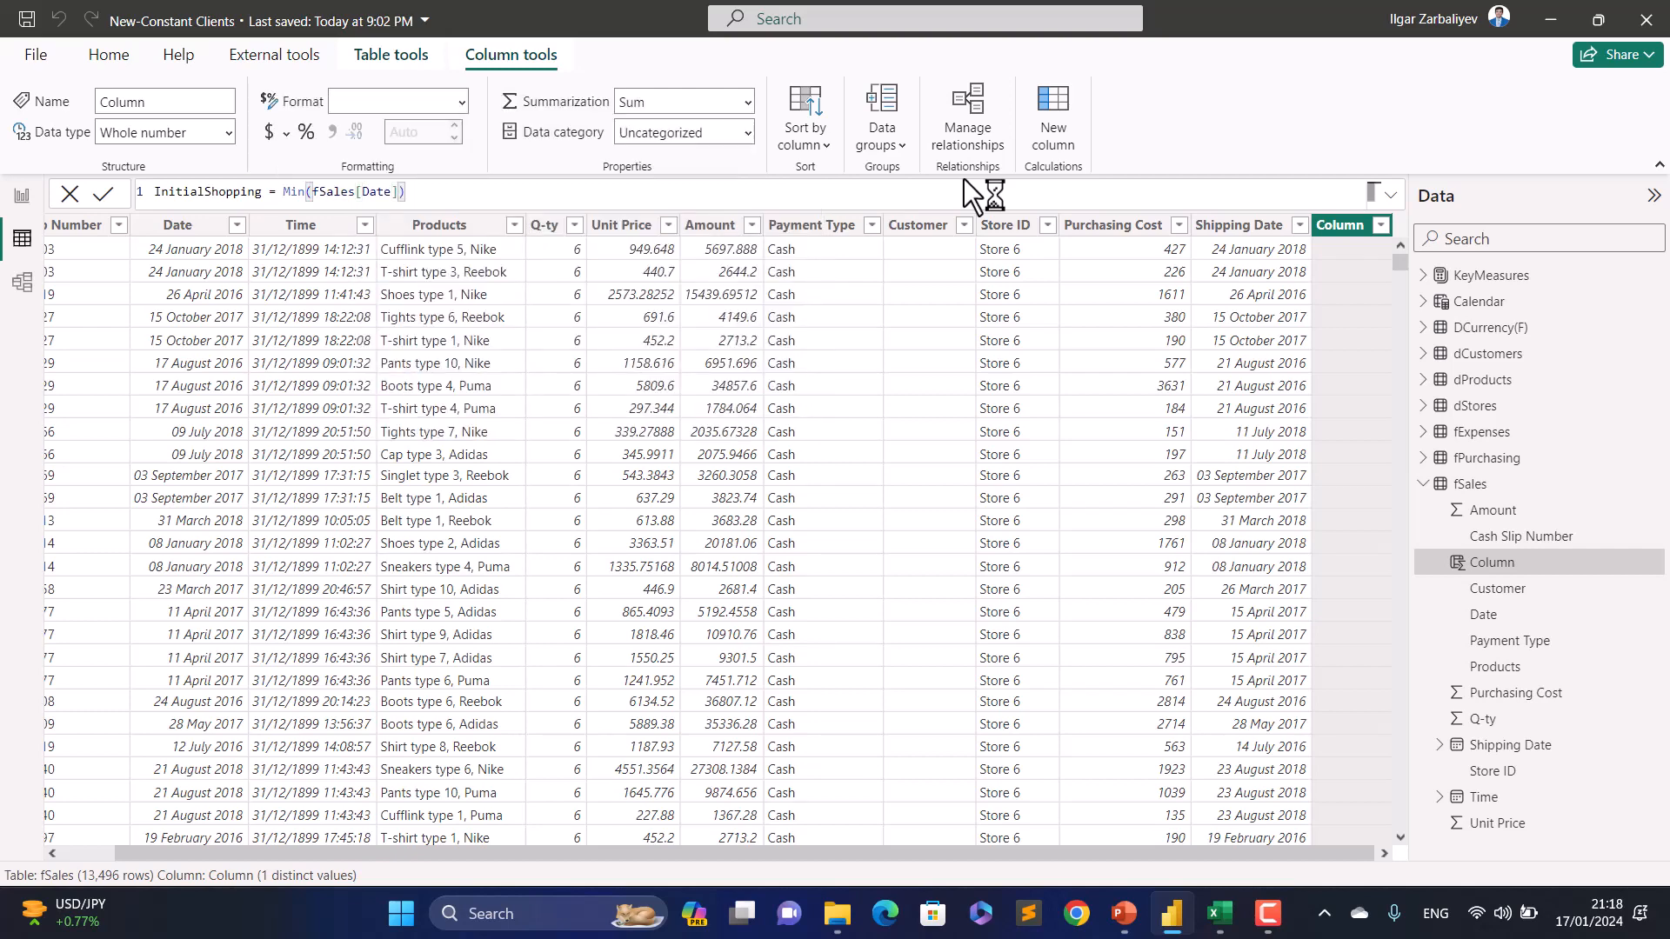
{"action": "key", "text": "Return"}
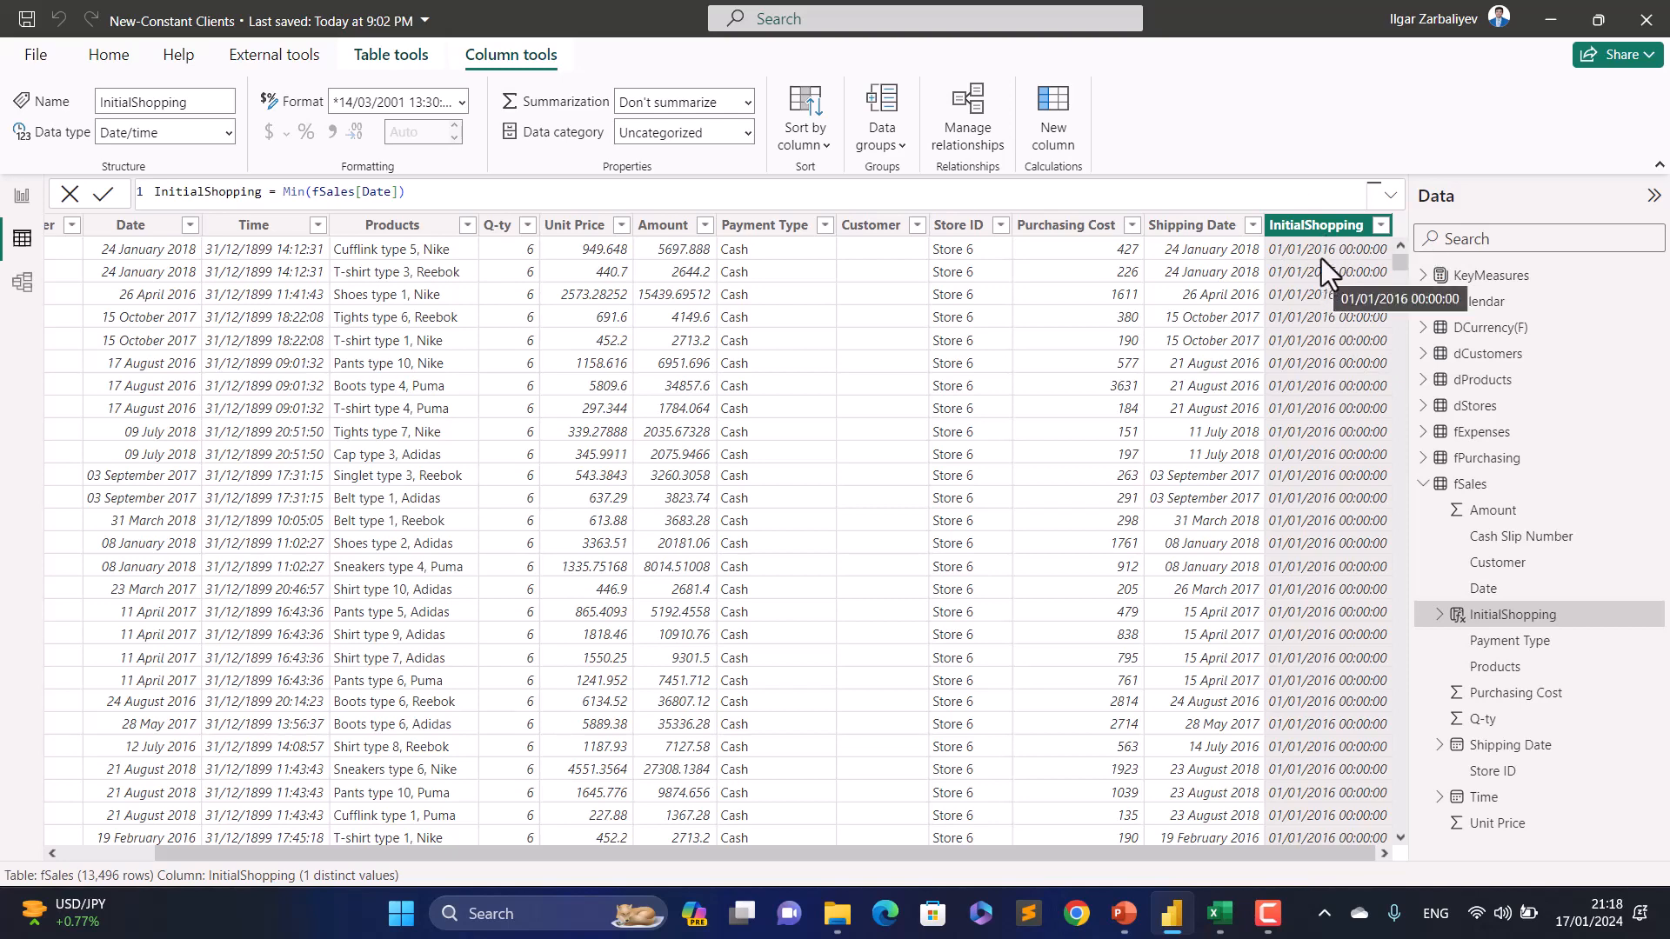
{"action": "left_click", "coordinate": [225, 134]}
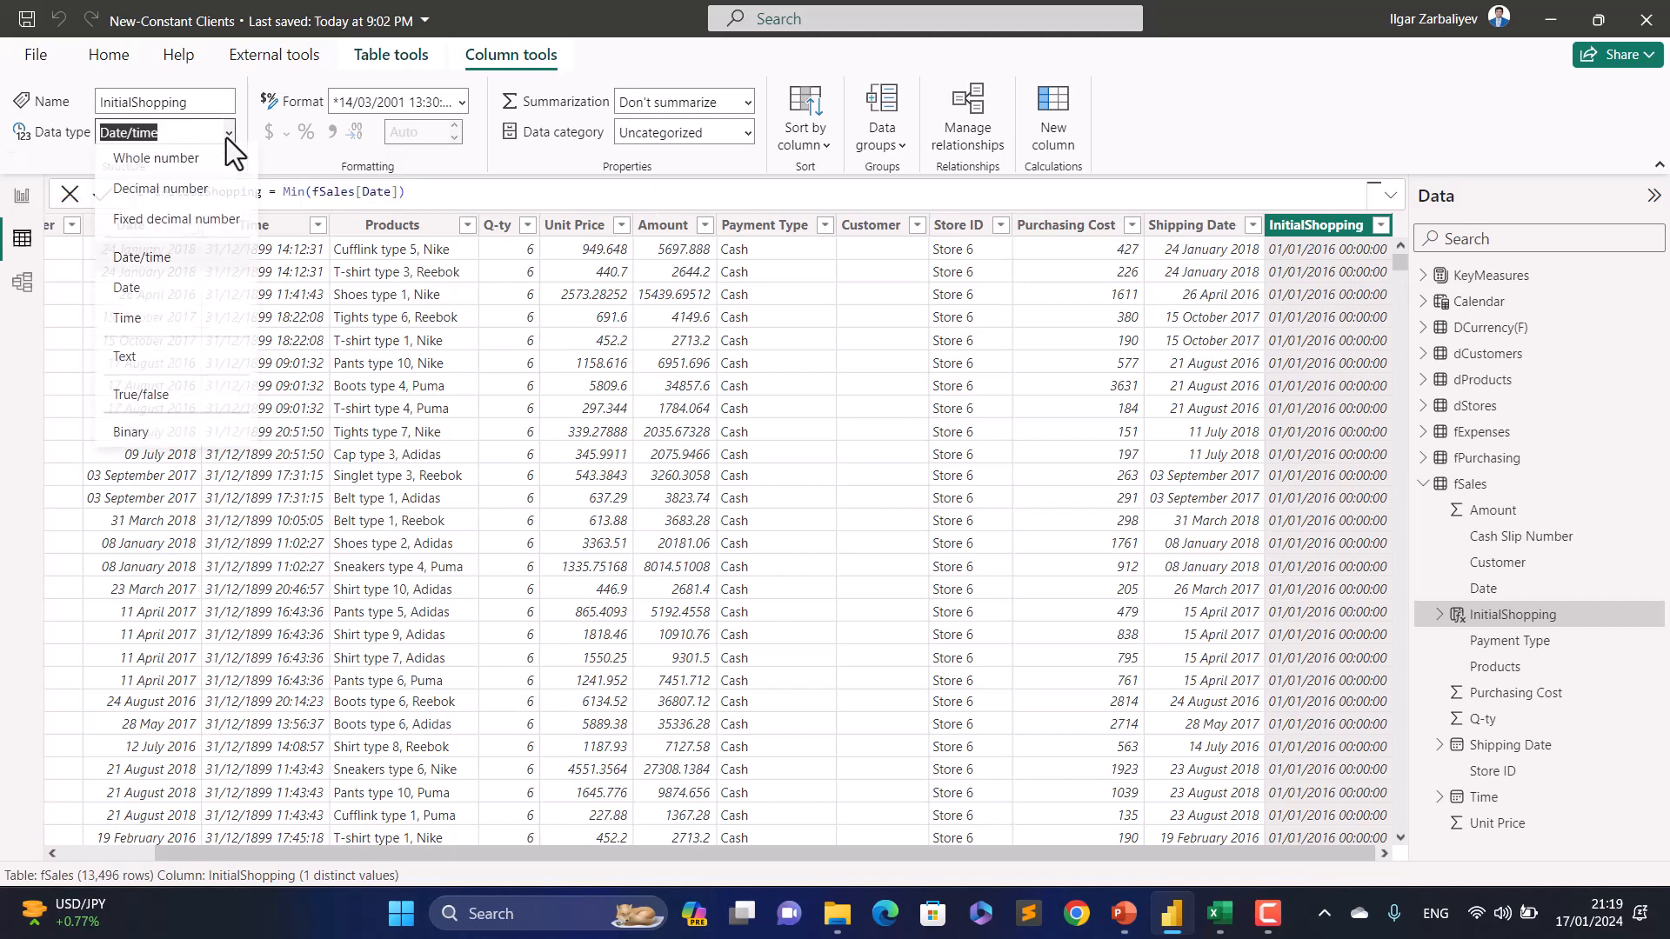
{"action": "left_click", "coordinate": [168, 291]}
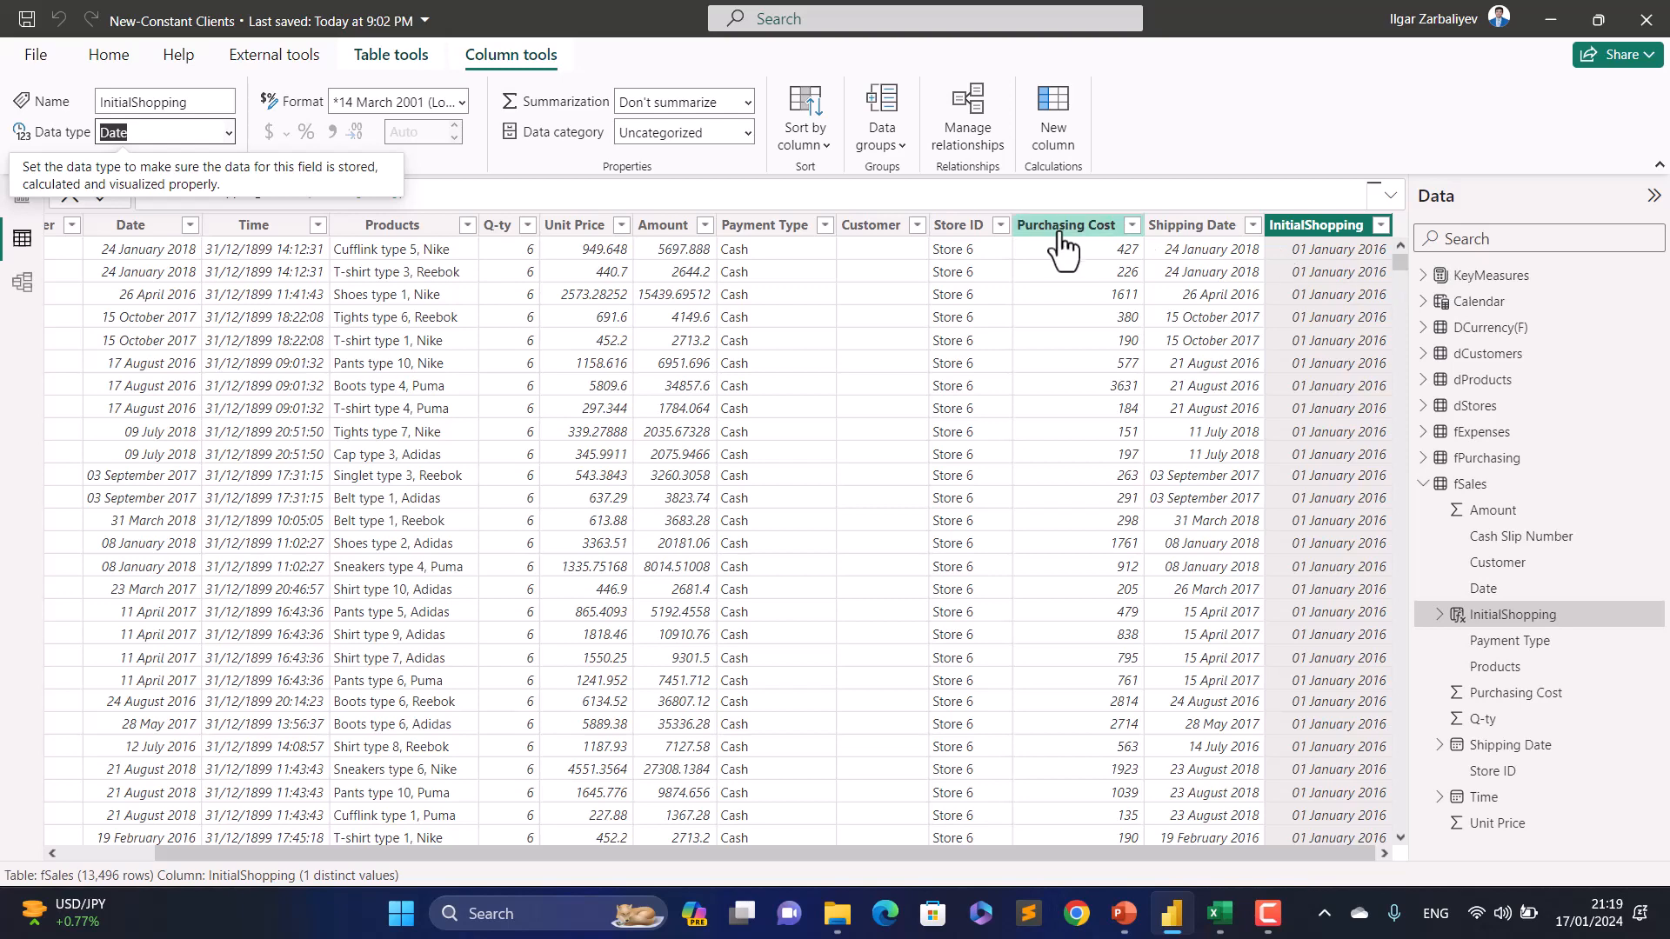
Step: Filter the fSales table's Customer column to show only Customer 1
{"action": "left_click", "coordinate": [916, 225]}
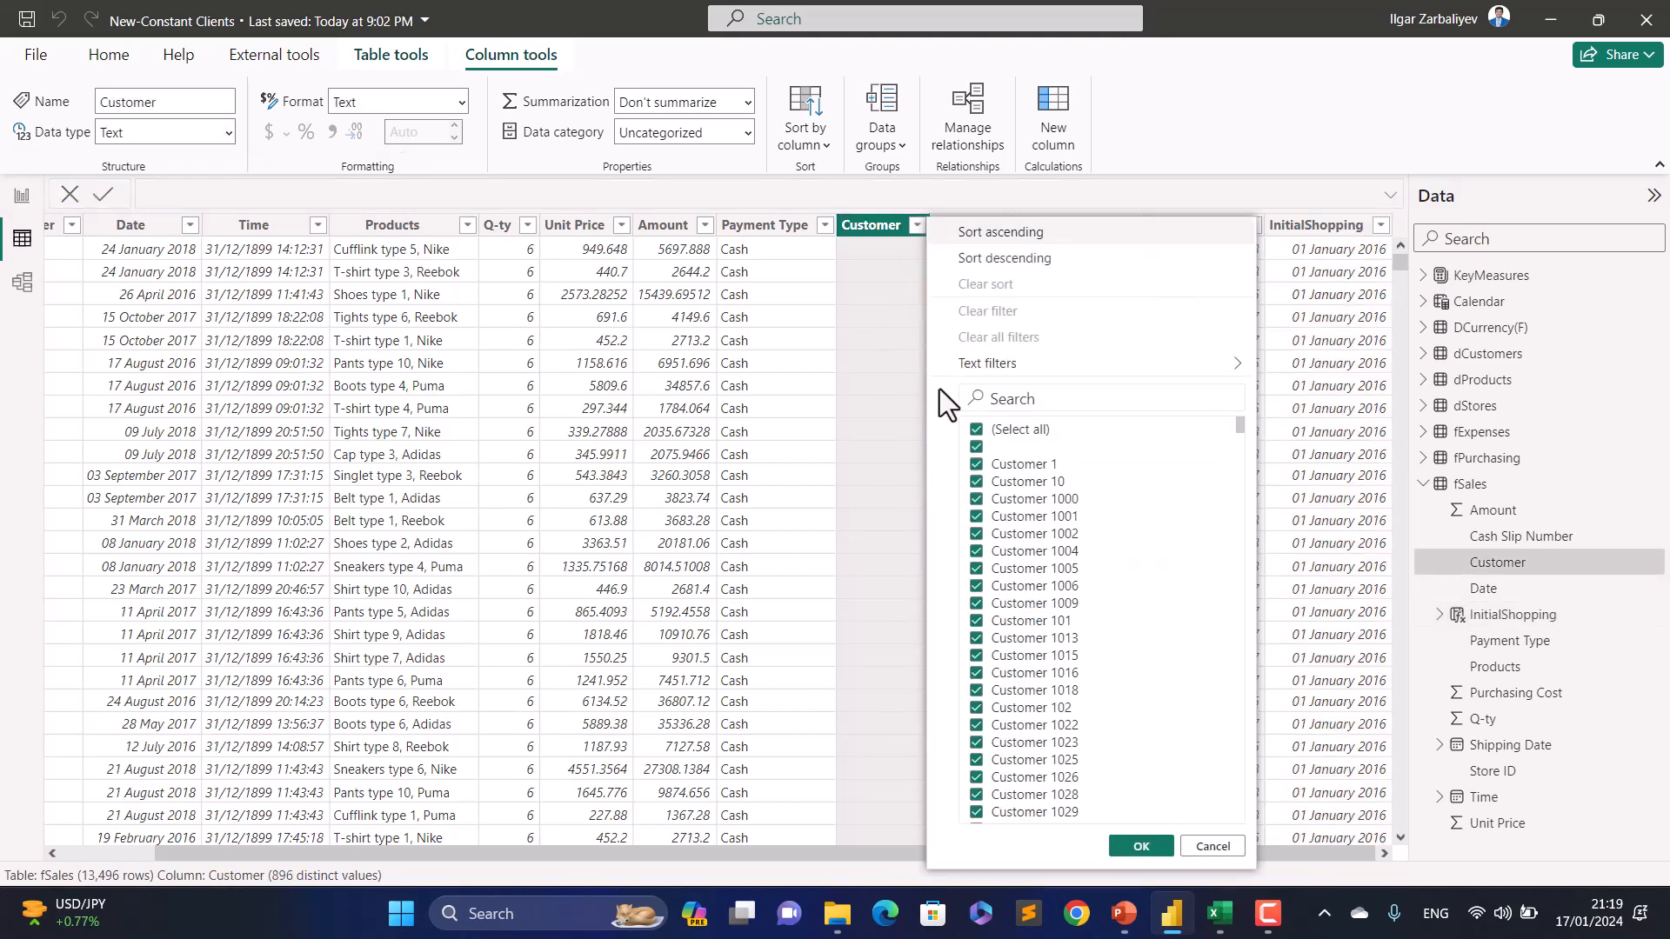
{"action": "left_click", "coordinate": [975, 430]}
{"action": "left_click", "coordinate": [975, 464]}
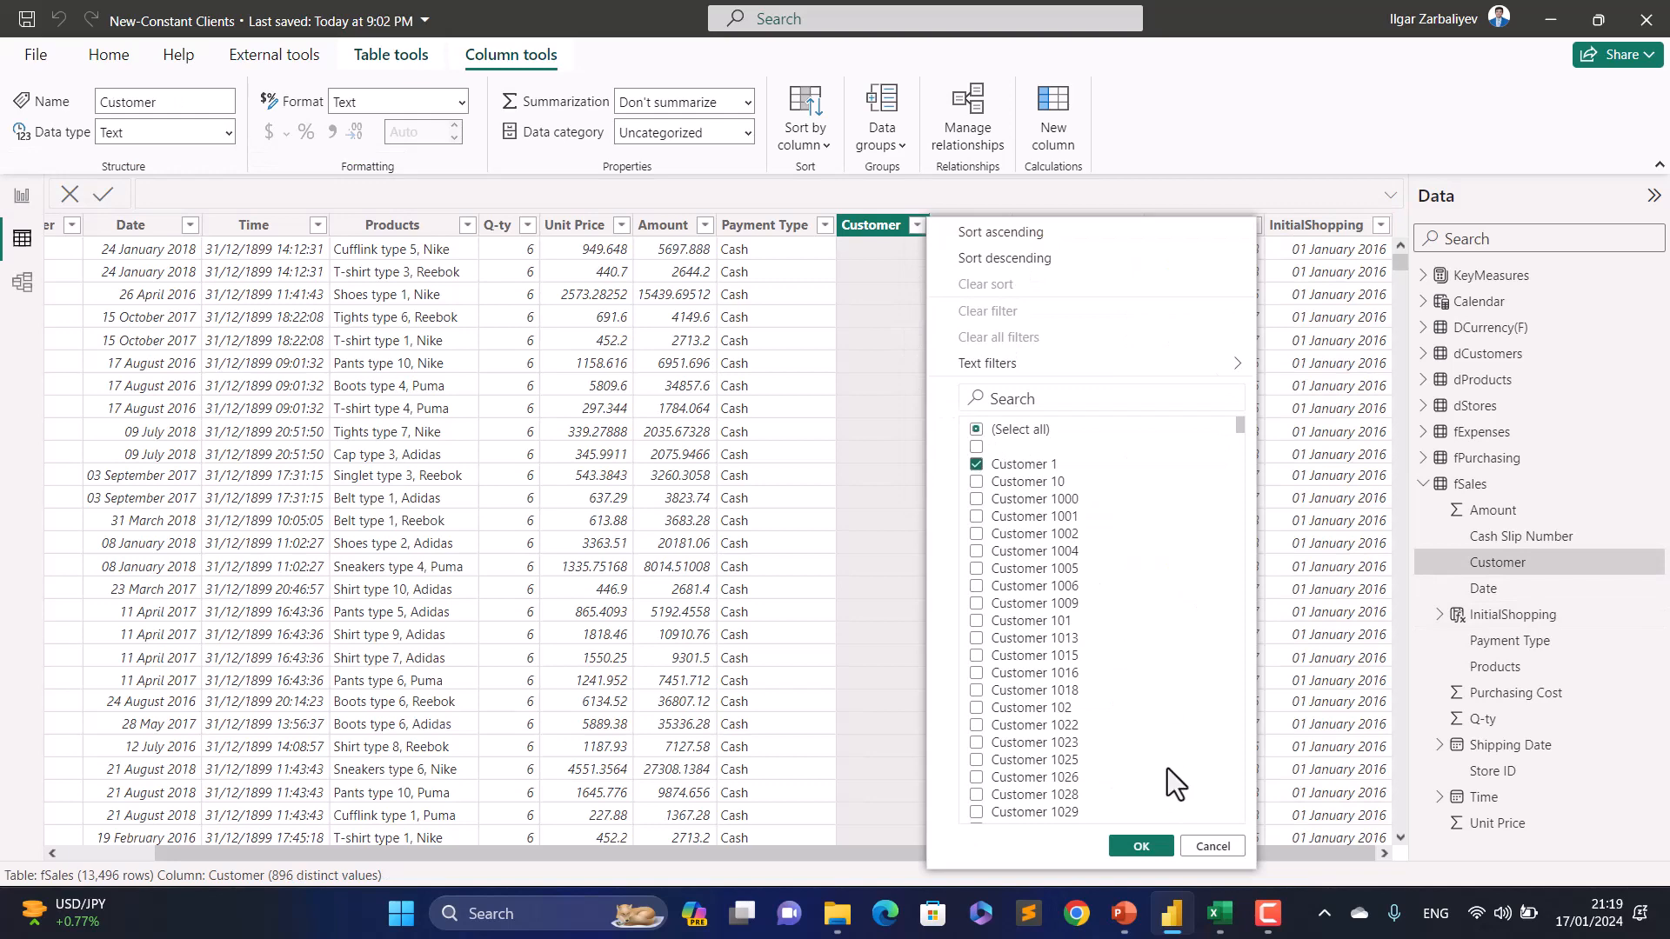
{"action": "left_click", "coordinate": [1139, 846]}
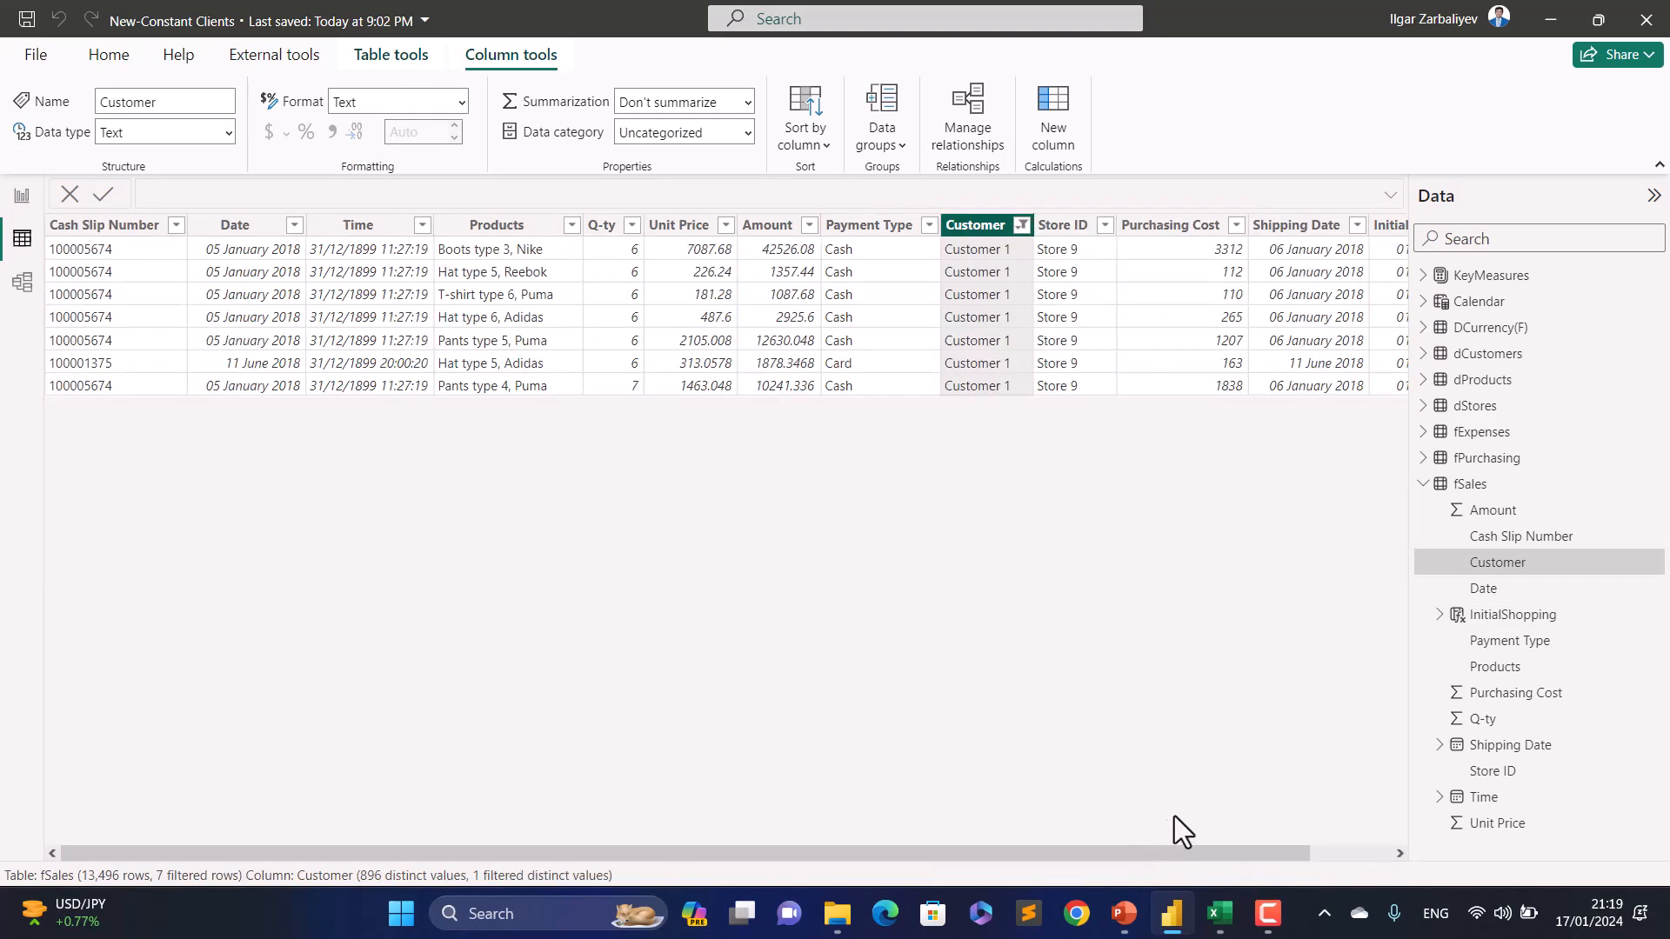
Step: Sort the filtered fSales rows by the Date column in ascending order
{"action": "left_click", "coordinate": [252, 228]}
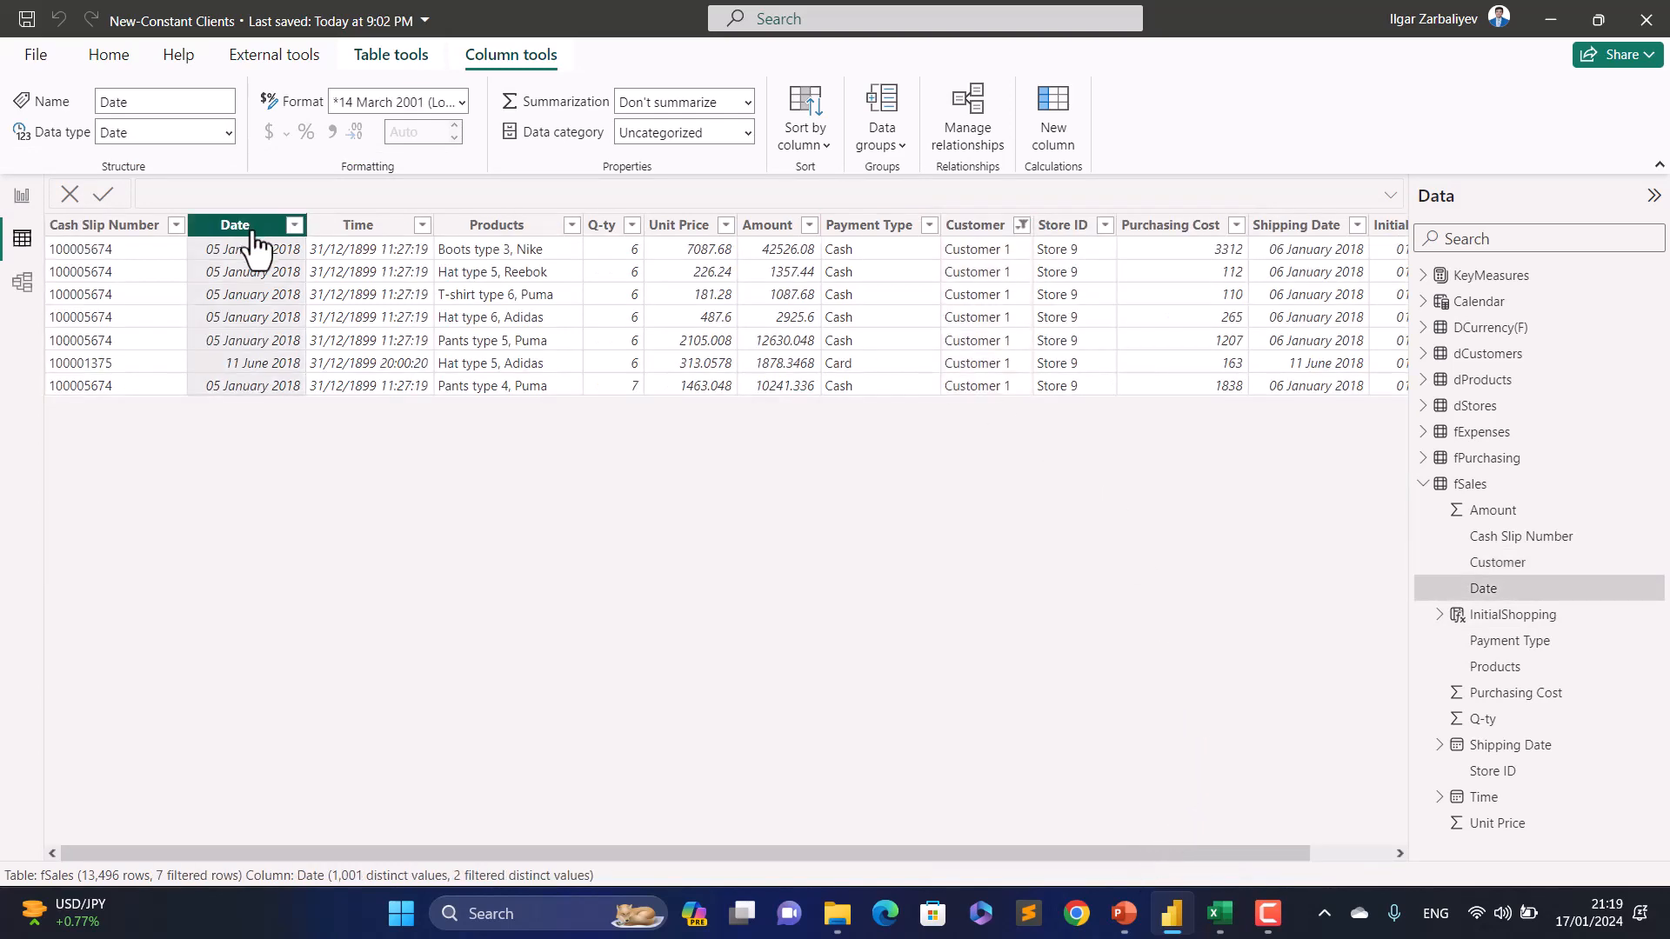
{"action": "left_click", "coordinate": [295, 225]}
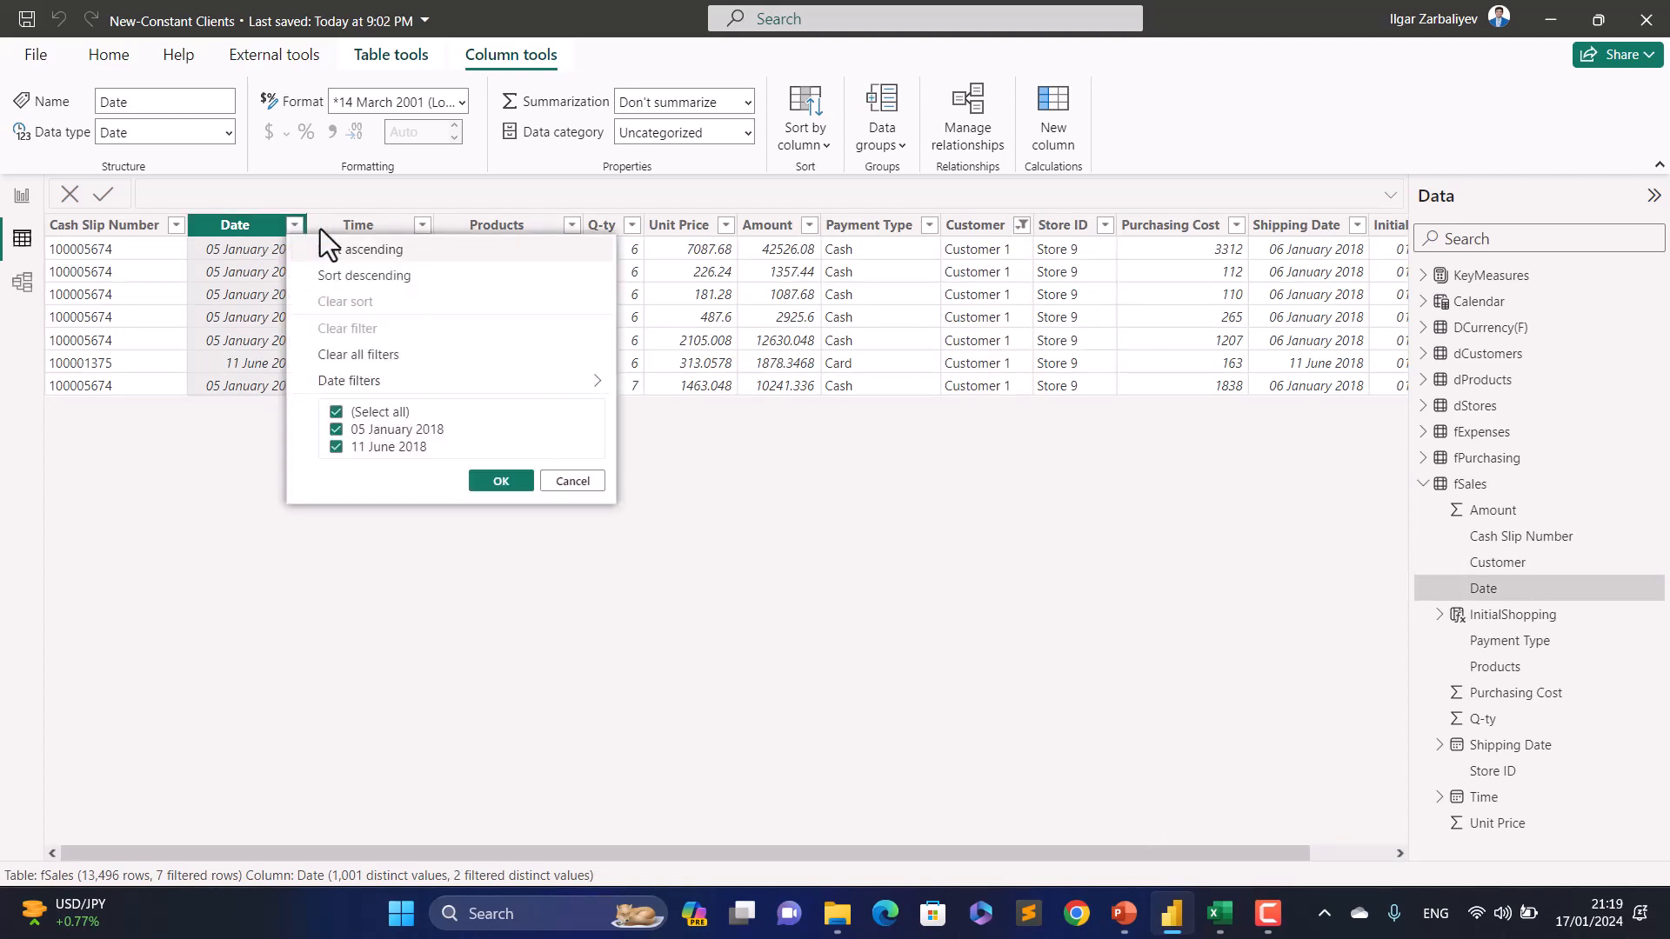
{"action": "left_click", "coordinate": [361, 244]}
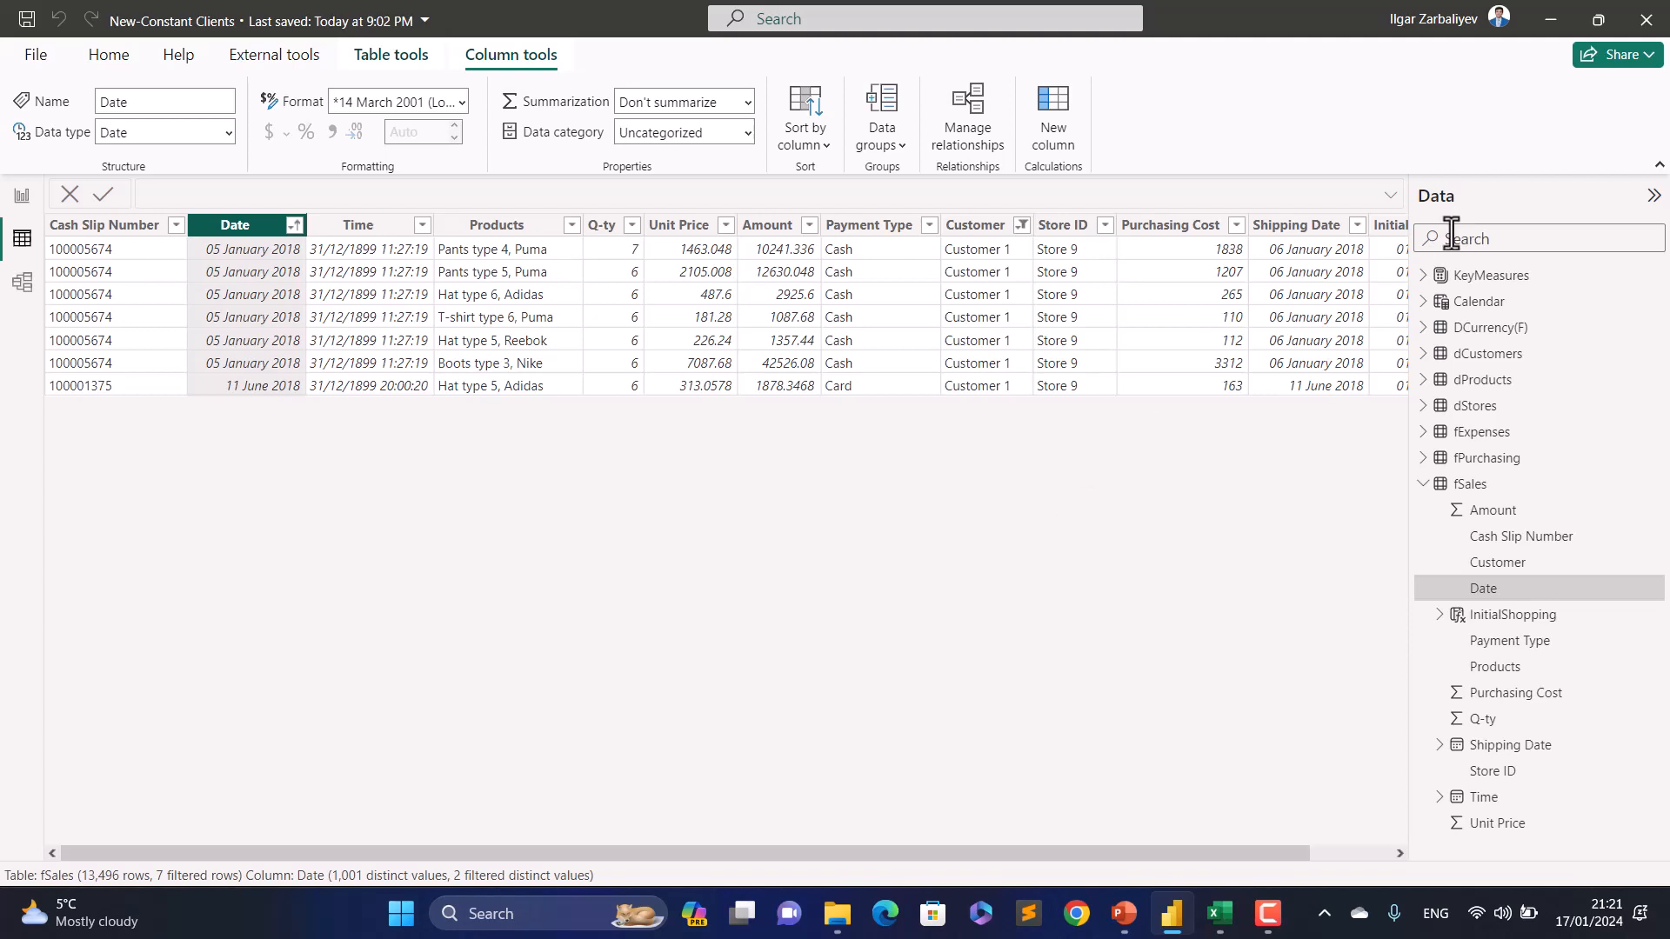
Step: Wrap the InitialShopping column's Min(fSales[Date]) expression in Calculate( ) and commit the formula
{"action": "left_click_drag", "start_coordinate": [1208, 849], "coordinate": [1381, 848]}
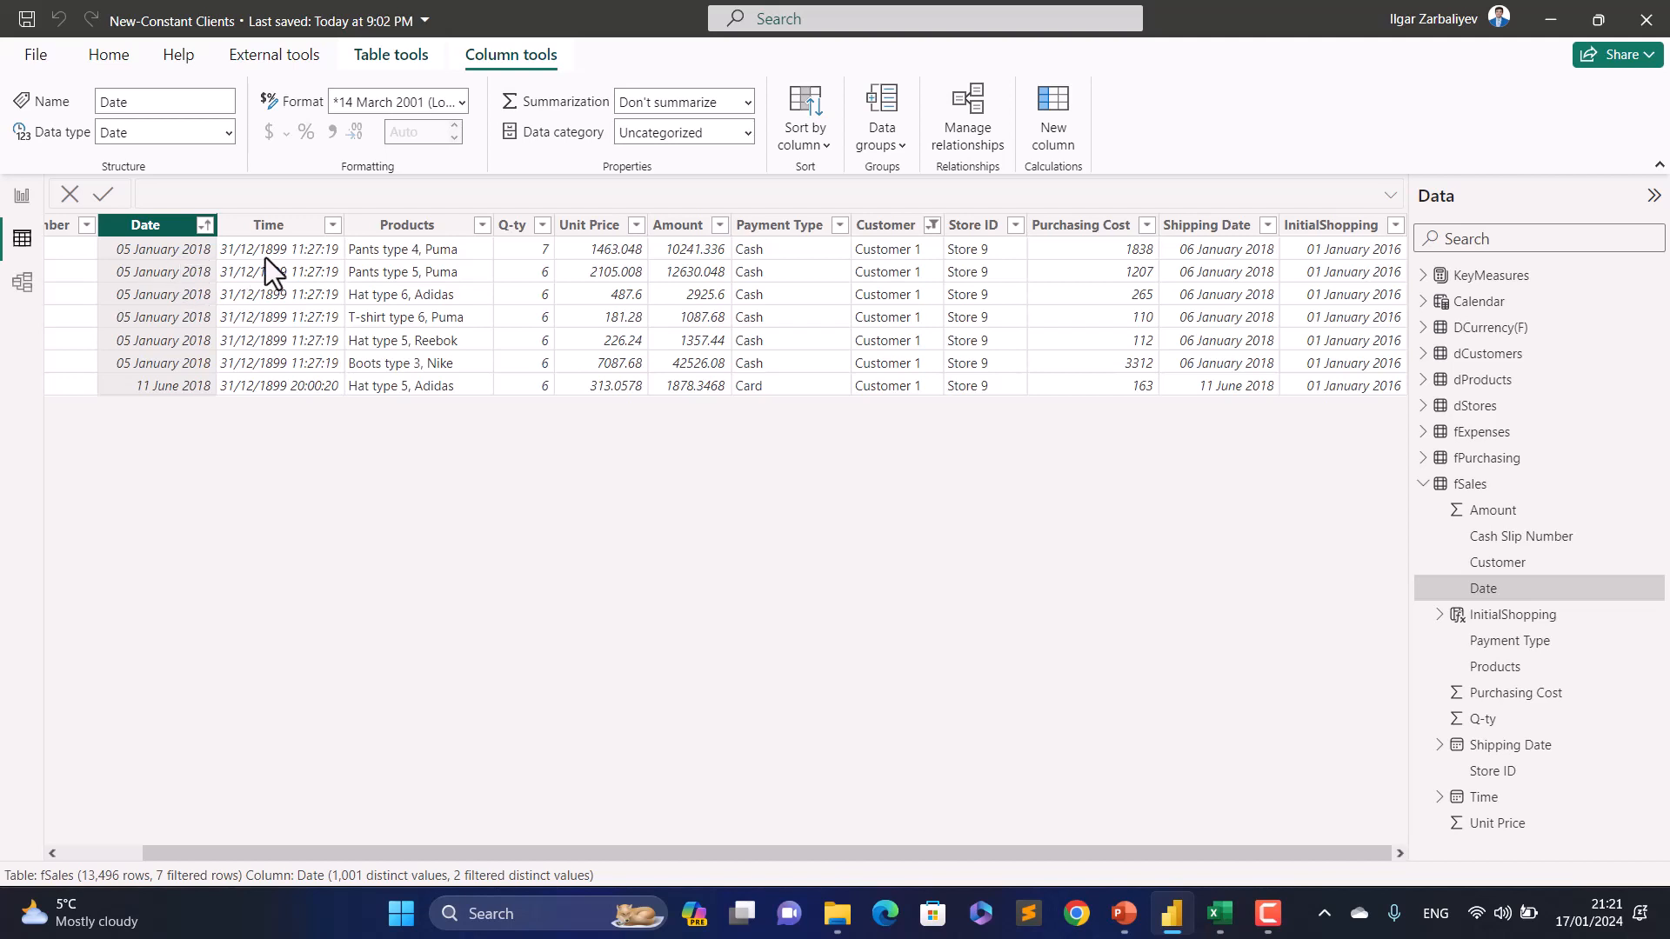
{"action": "left_click", "coordinate": [1335, 228]}
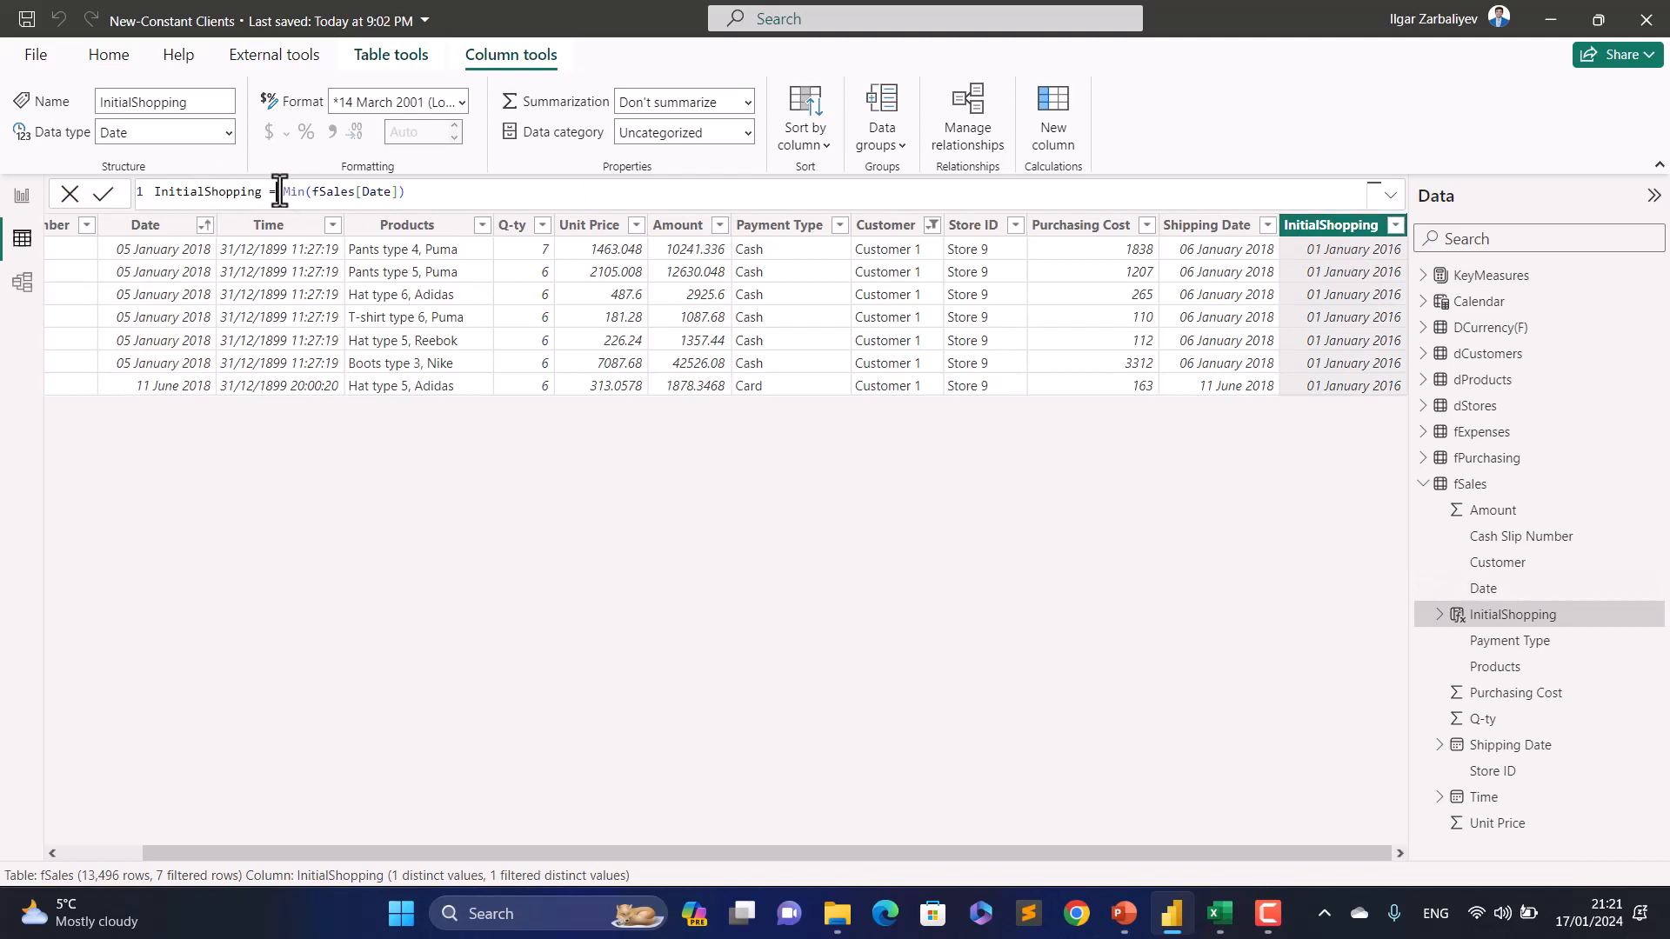
{"action": "type", "text": "Ca"}
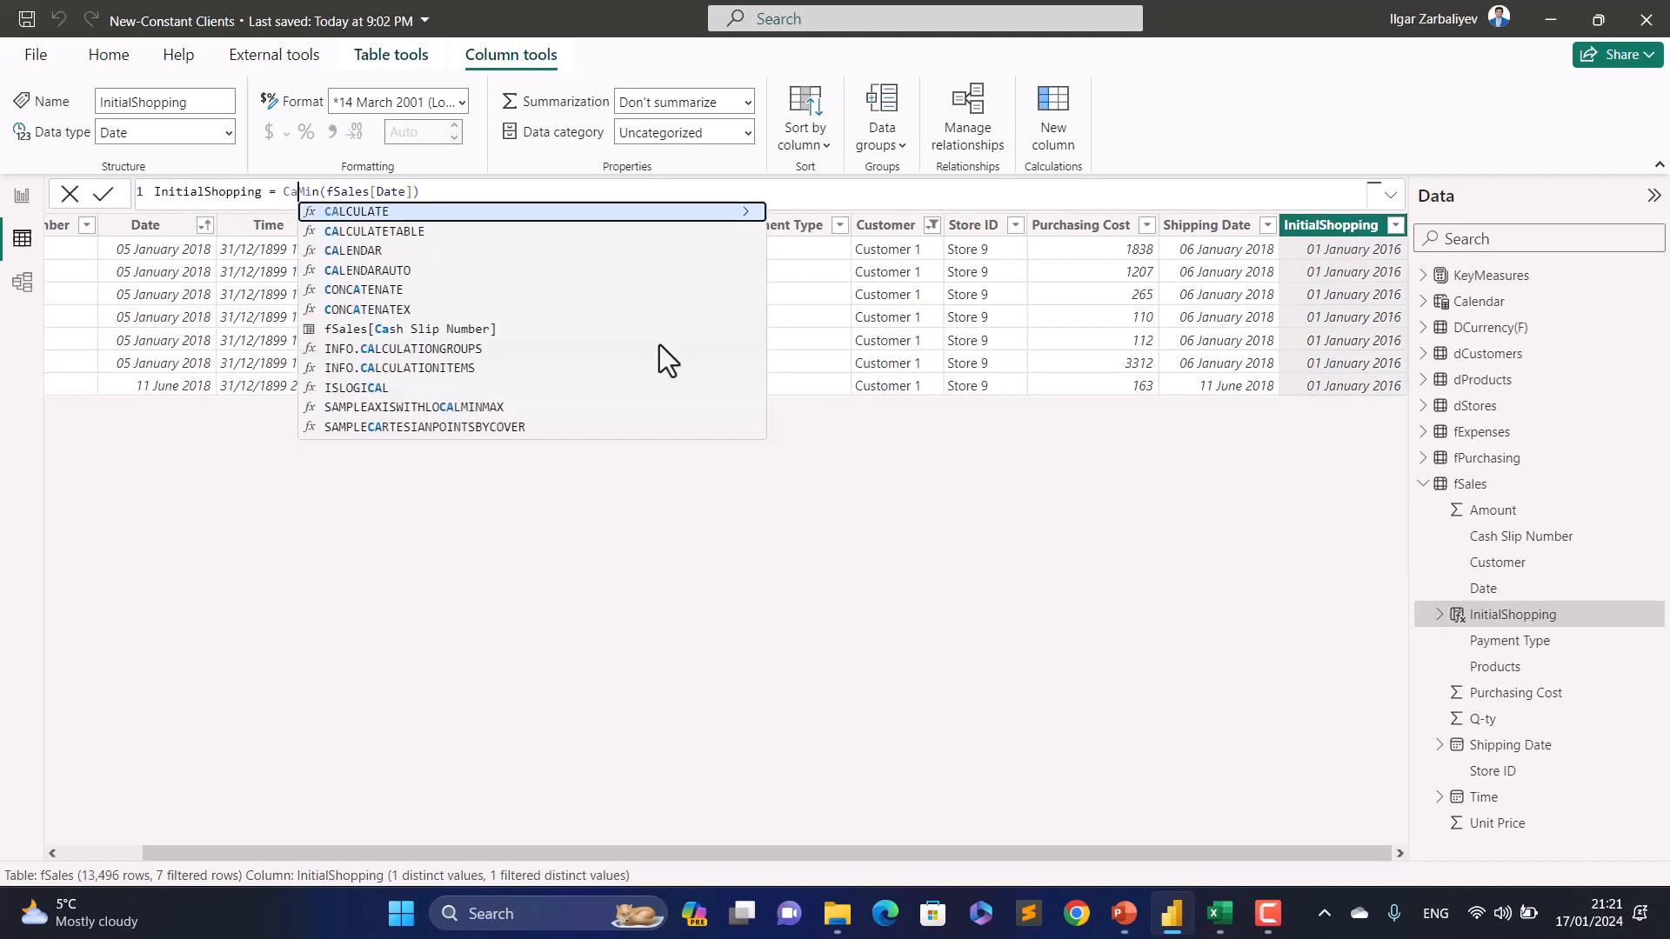
{"action": "type", "text": "lculate"}
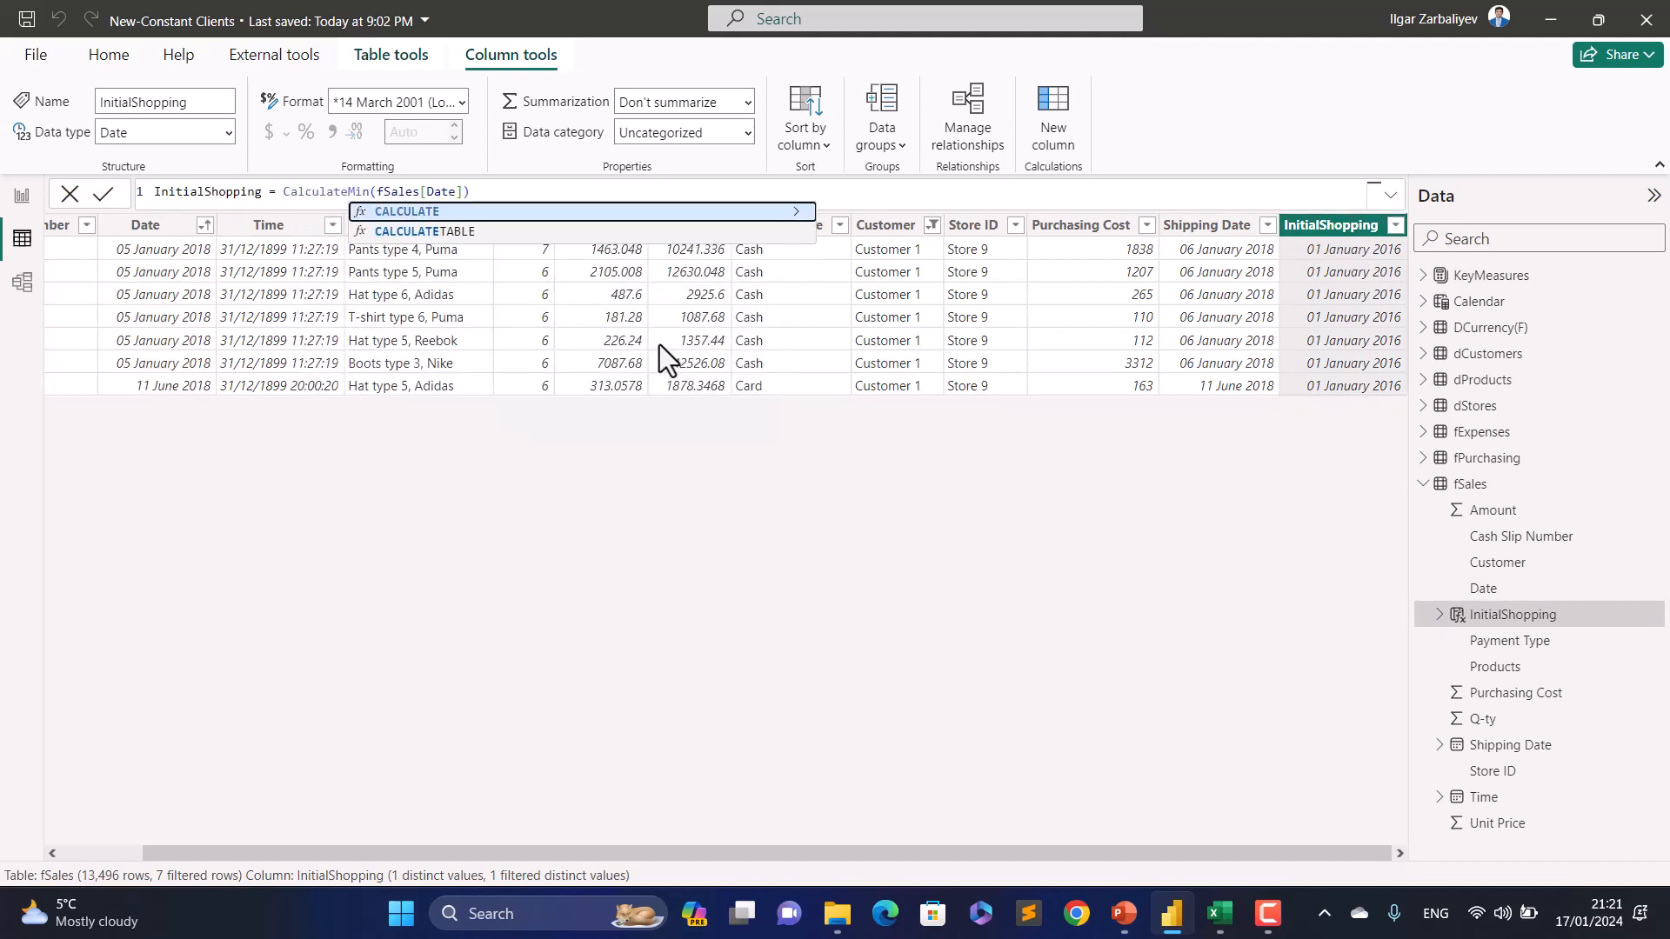
{"action": "type", "text": "("}
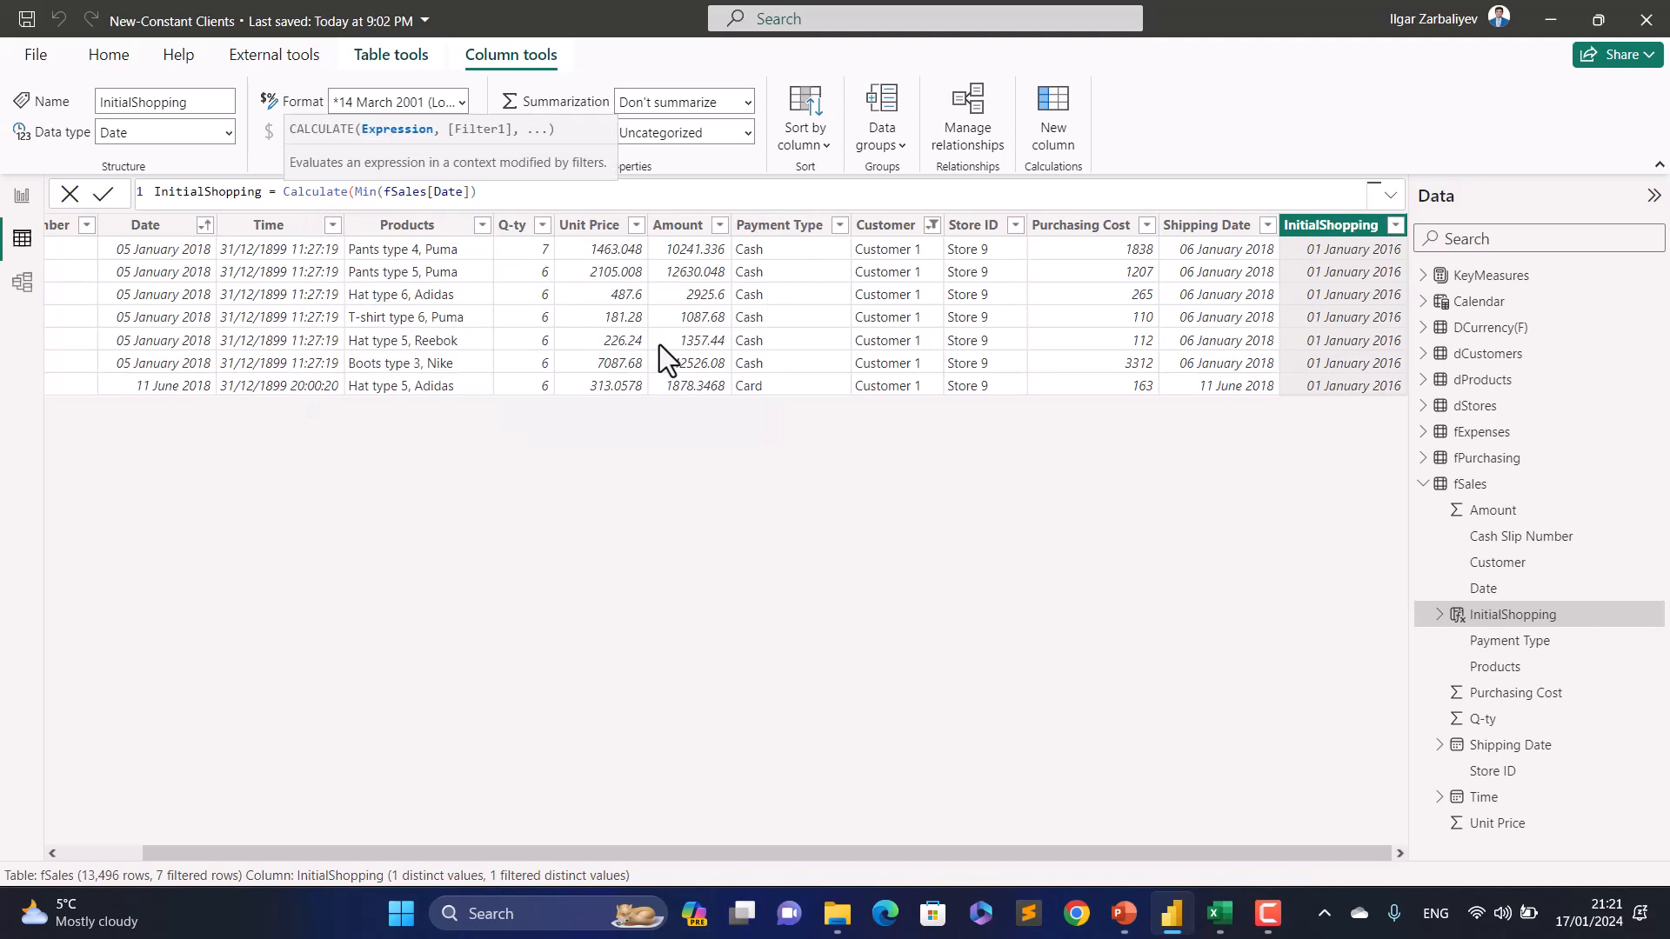
{"action": "left_click", "coordinate": [546, 194]}
{"action": "type", "text": ")"}
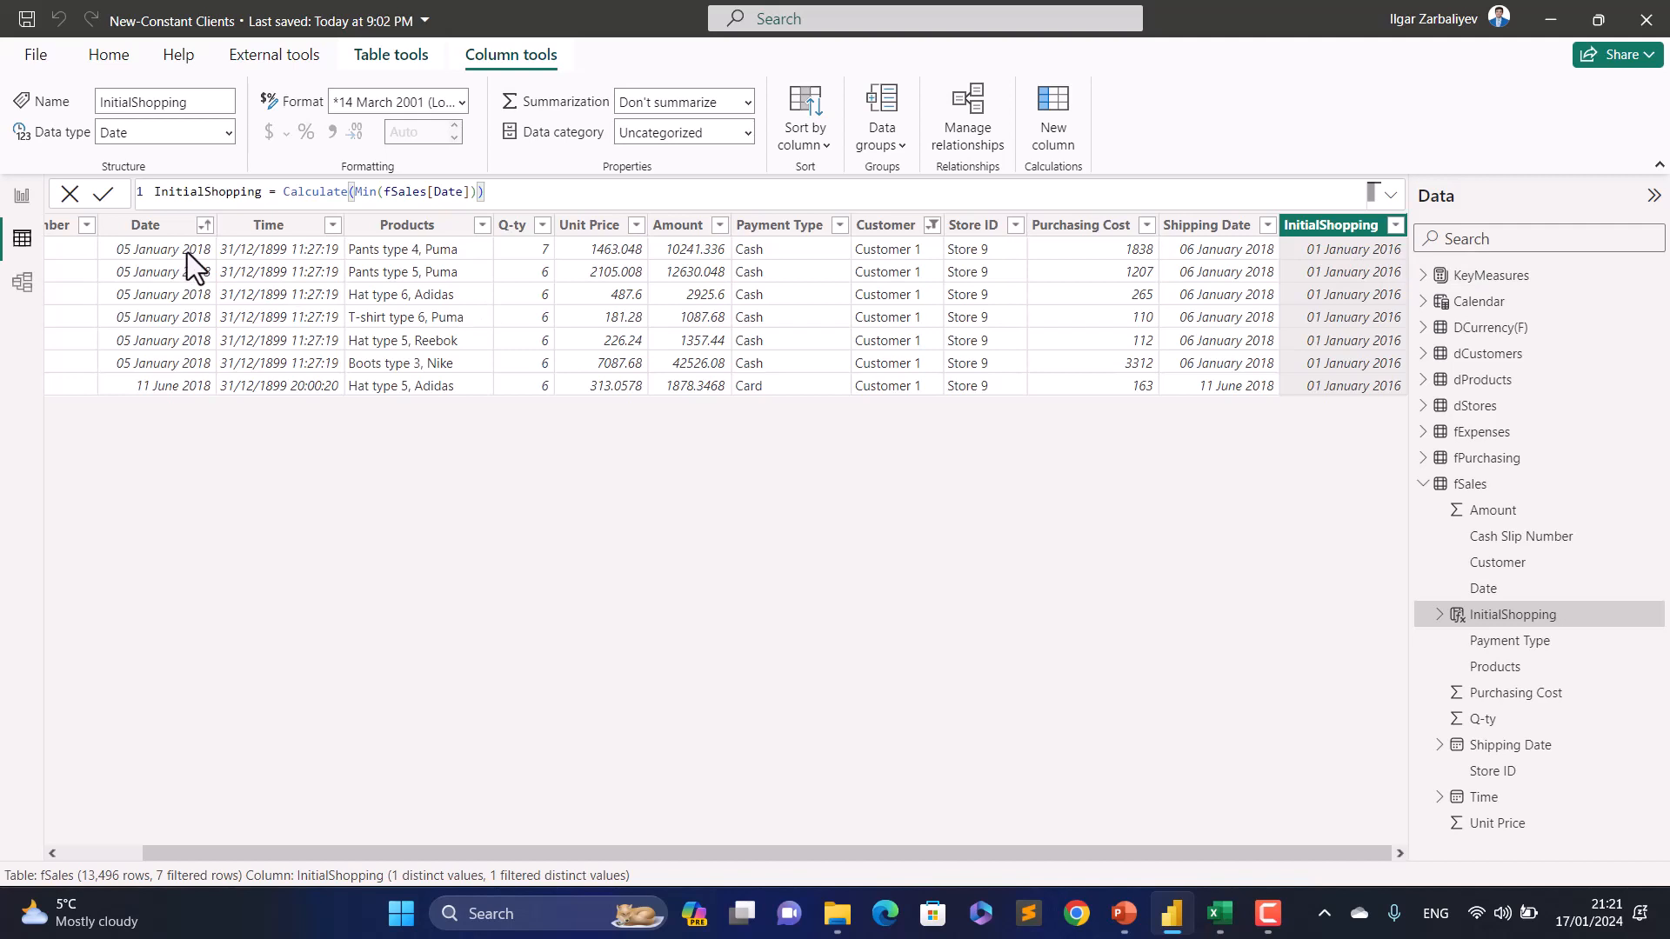
{"action": "key", "text": "Return"}
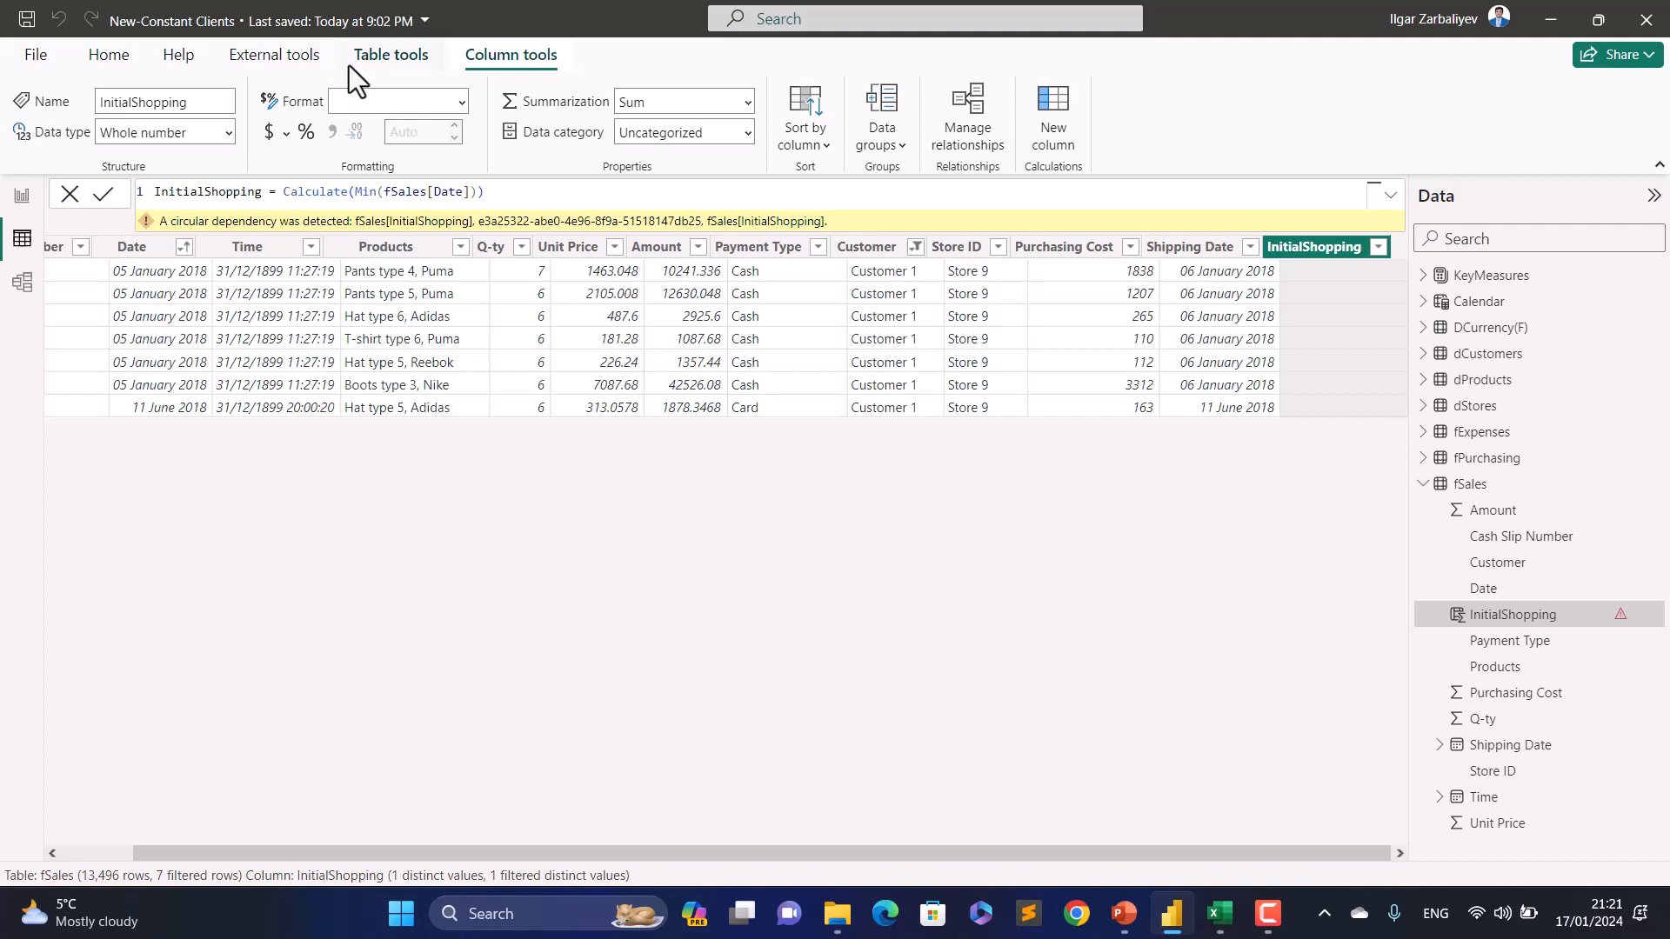
Step: Reopen the InitialShopping formula's Calculate and add a FILTER over the fSales table as its second argument
{"action": "left_click", "coordinate": [532, 193]}
{"action": "key", "text": "BackSpace"}
{"action": "type", "text": ", FILTER("}
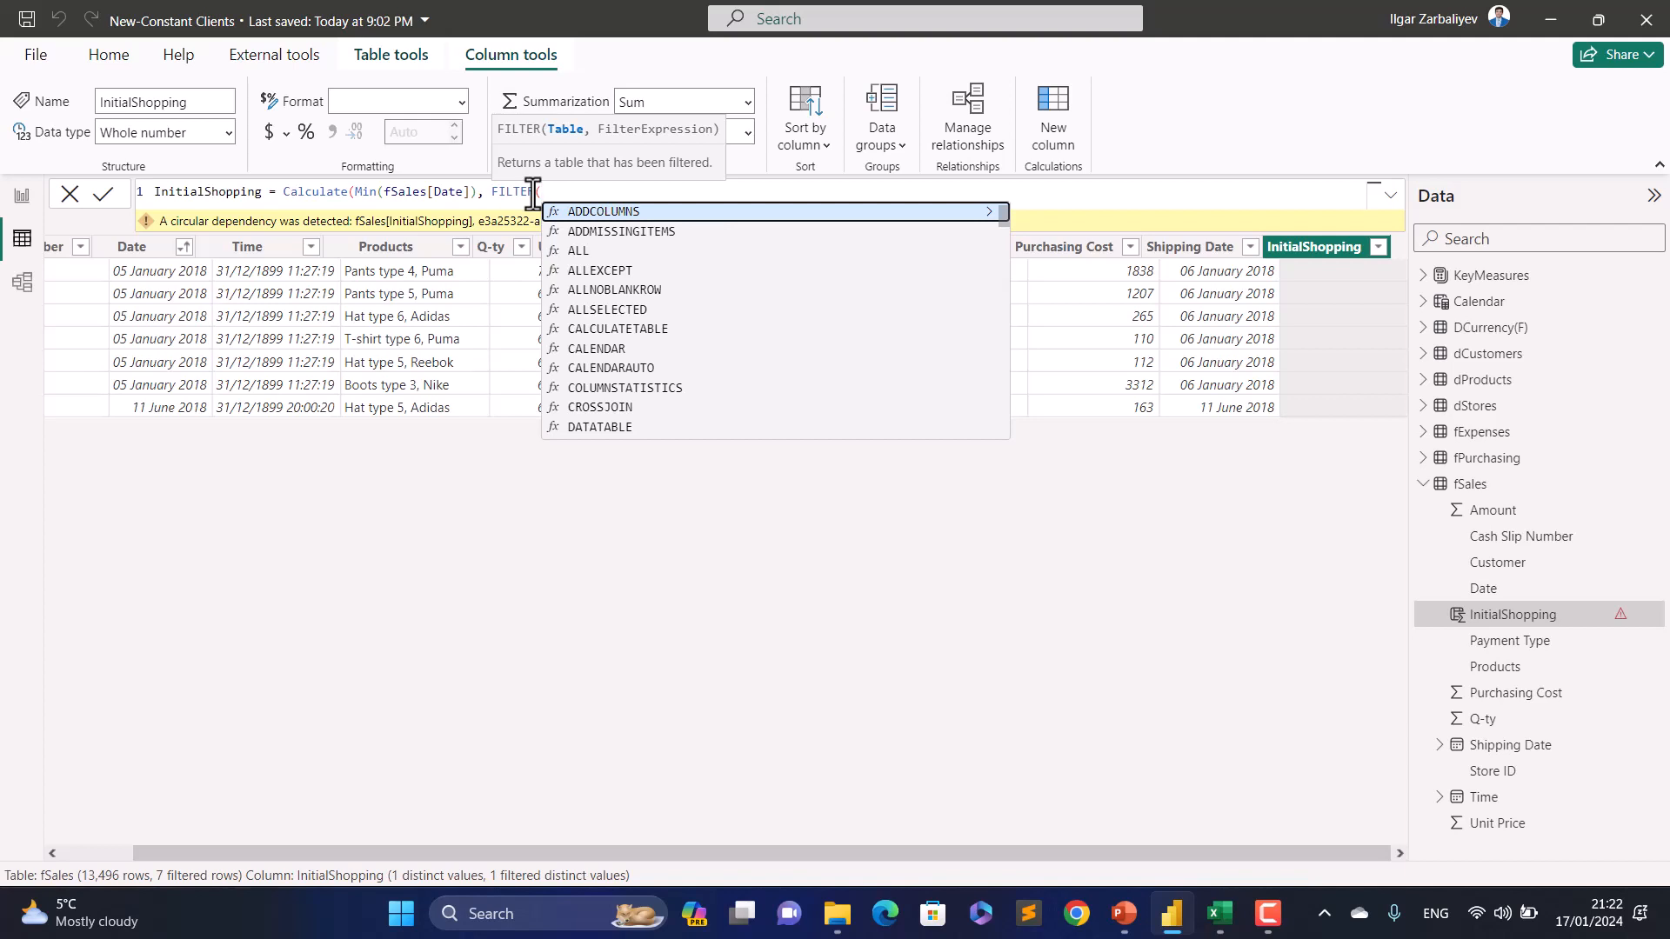
{"action": "type", "text": "fsales"}
{"action": "key", "text": "Tab"}
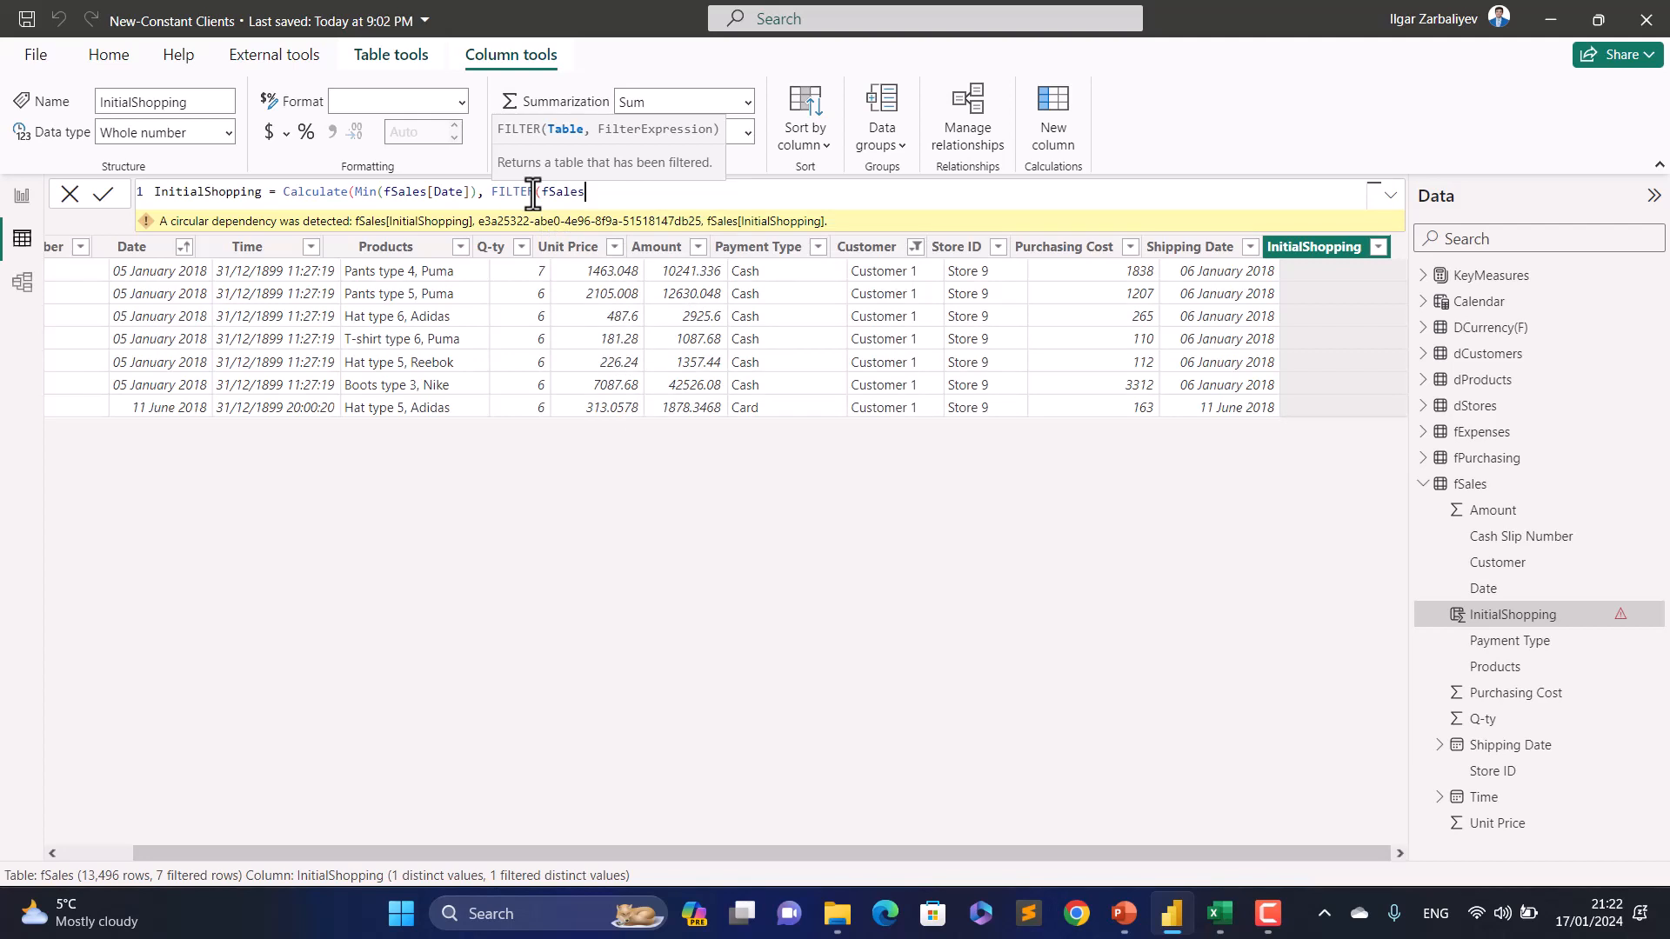
Step: Complete the FILTER with the condition fSales[Customer]="Customer 1", close both functions and commit the formula
{"action": "type", "text": ",f"}
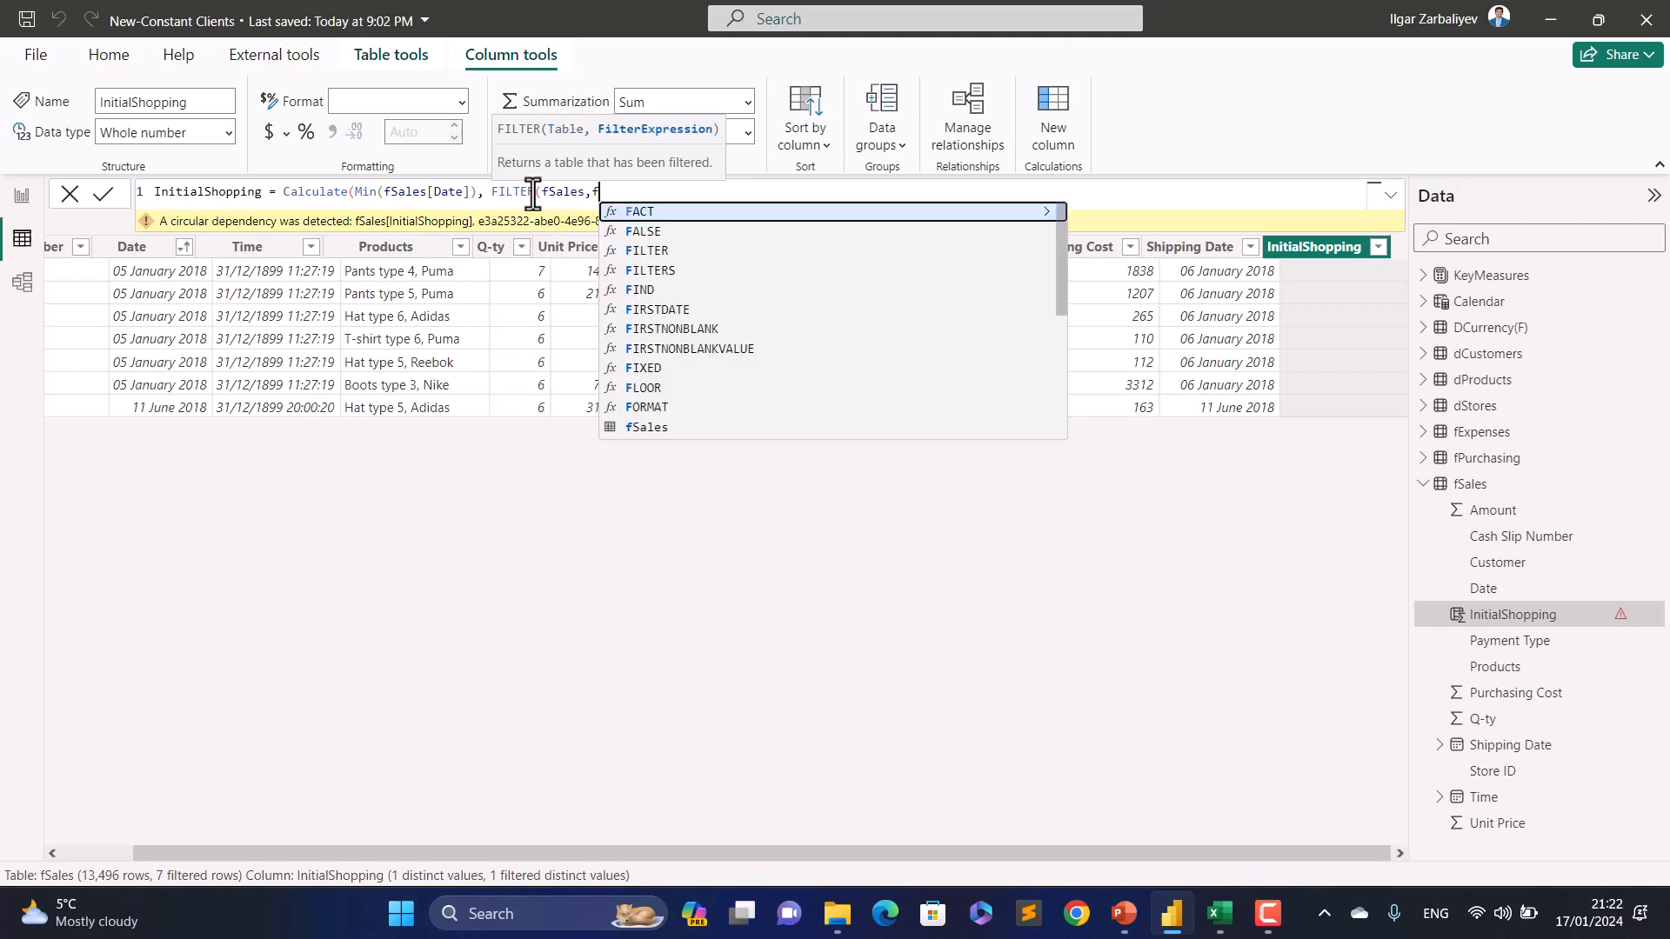
{"action": "type", "text": "sales"}
{"action": "key", "text": "Down"}
{"action": "key", "text": "Down"}
{"action": "key", "text": "Down"}
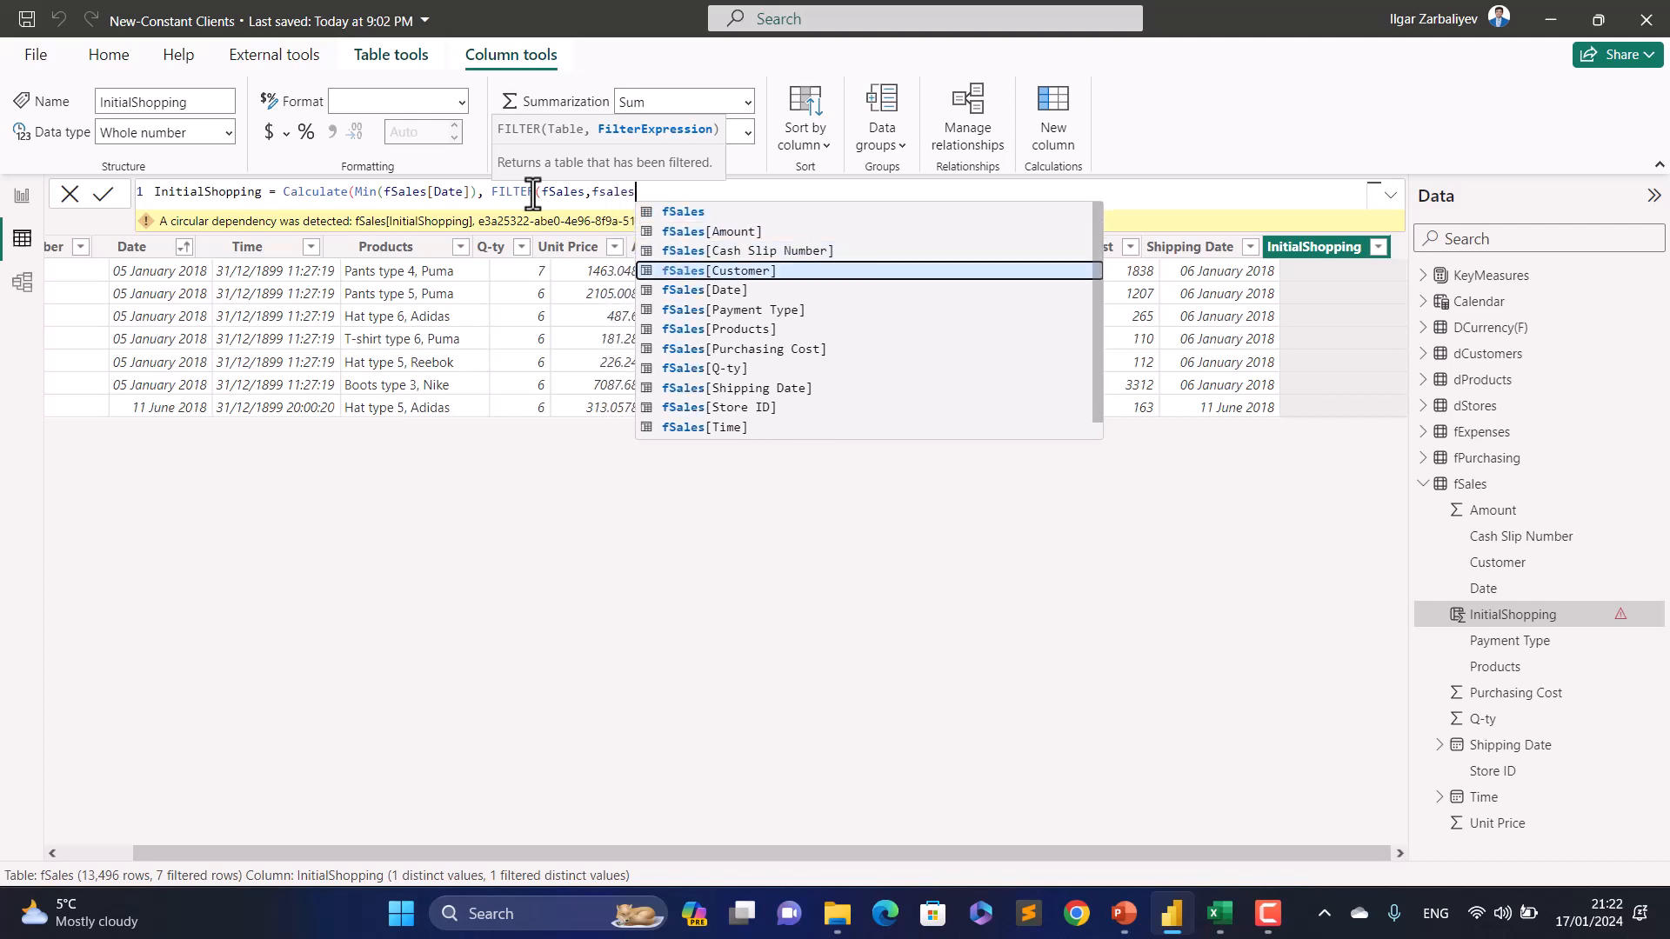
{"action": "key", "text": "Down"}
{"action": "key", "text": "Up"}
{"action": "key", "text": "Tab"}
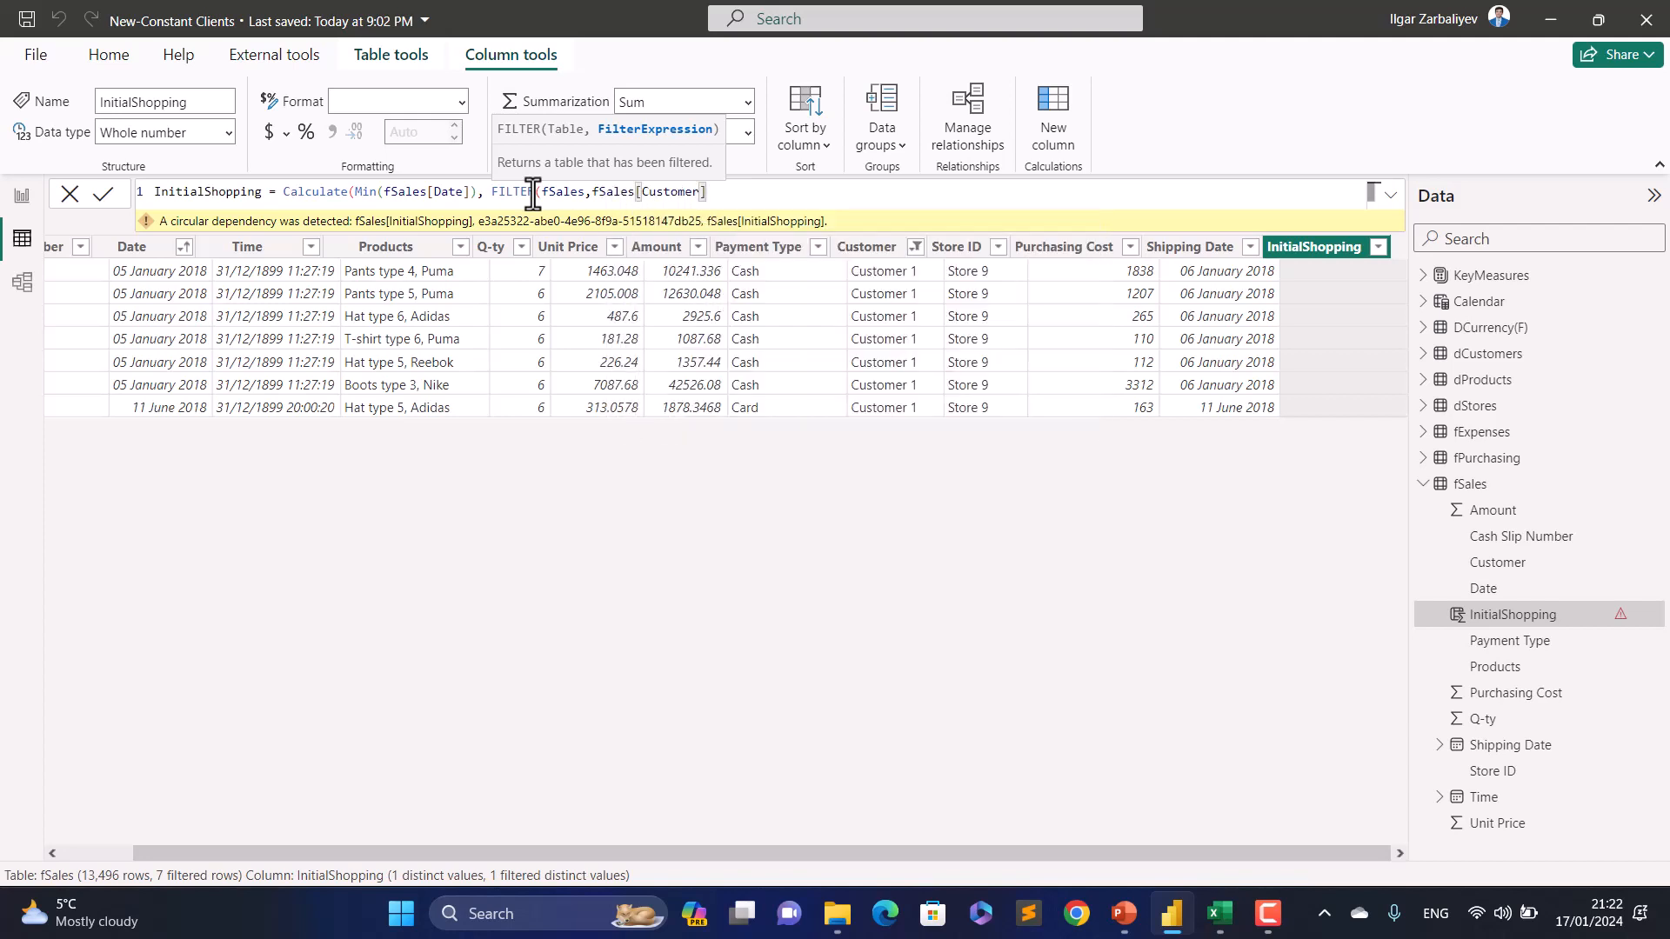
{"action": "type", "text": "=\"Customer 1\")"}
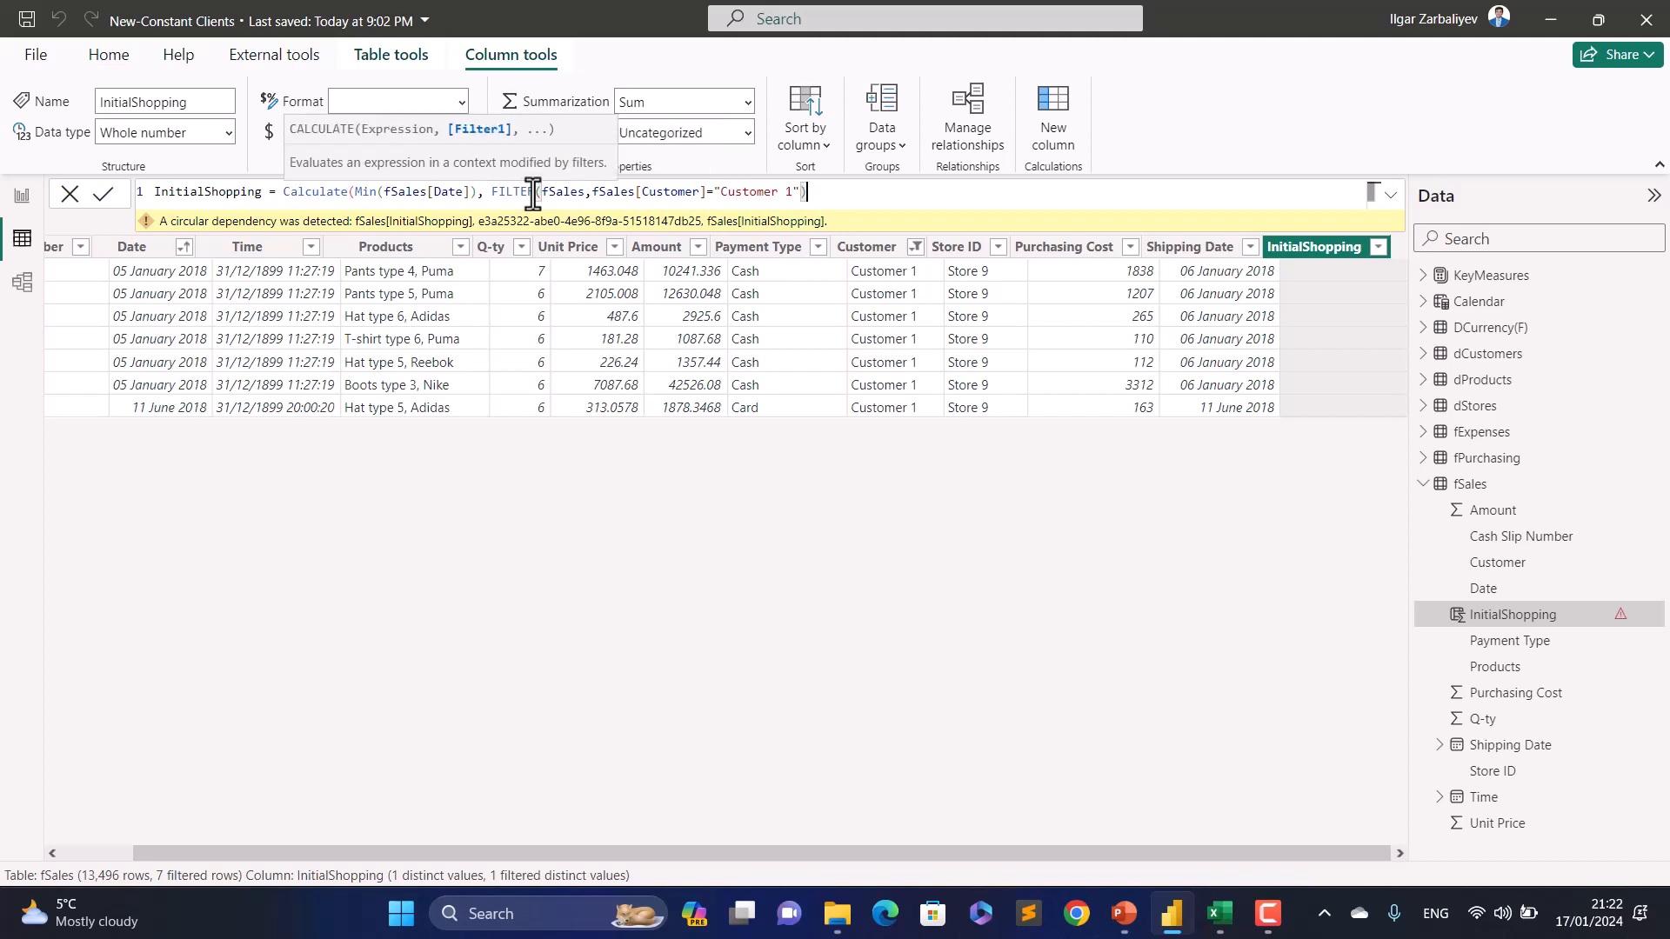
{"action": "type", "text": ")"}
{"action": "key", "text": "Return"}
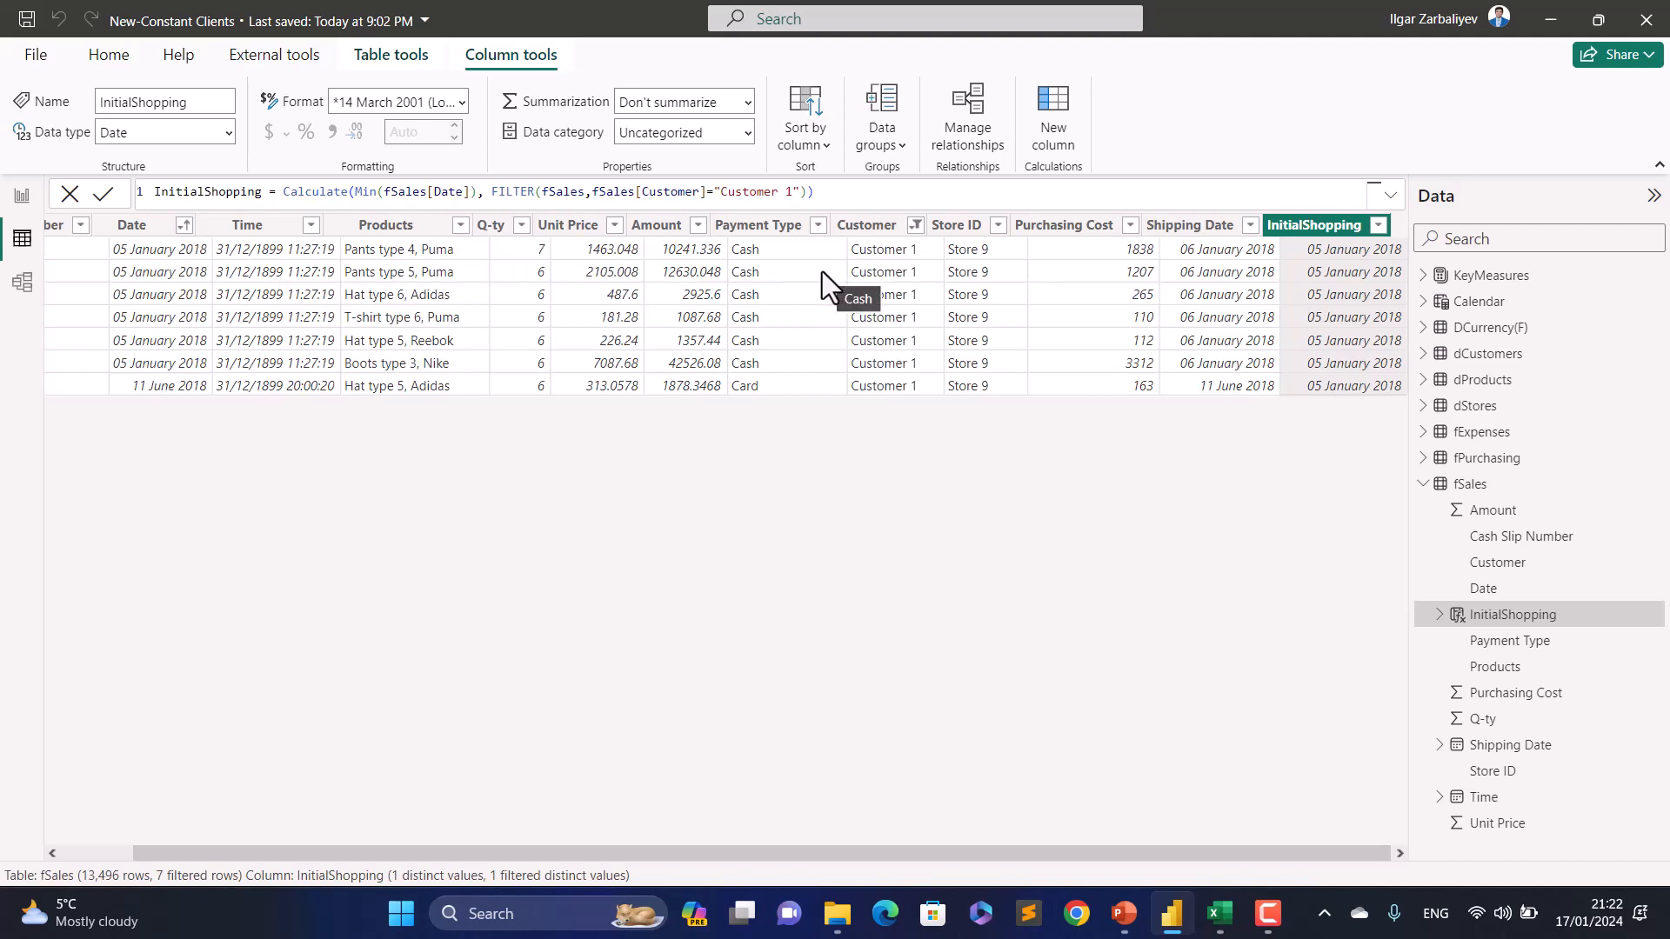
Step: Replace the literal "Customer 1" in the FILTER condition with fSales[Customer] and commit the formula
{"action": "left_click_drag", "start_coordinate": [795, 193], "coordinate": [718, 199]}
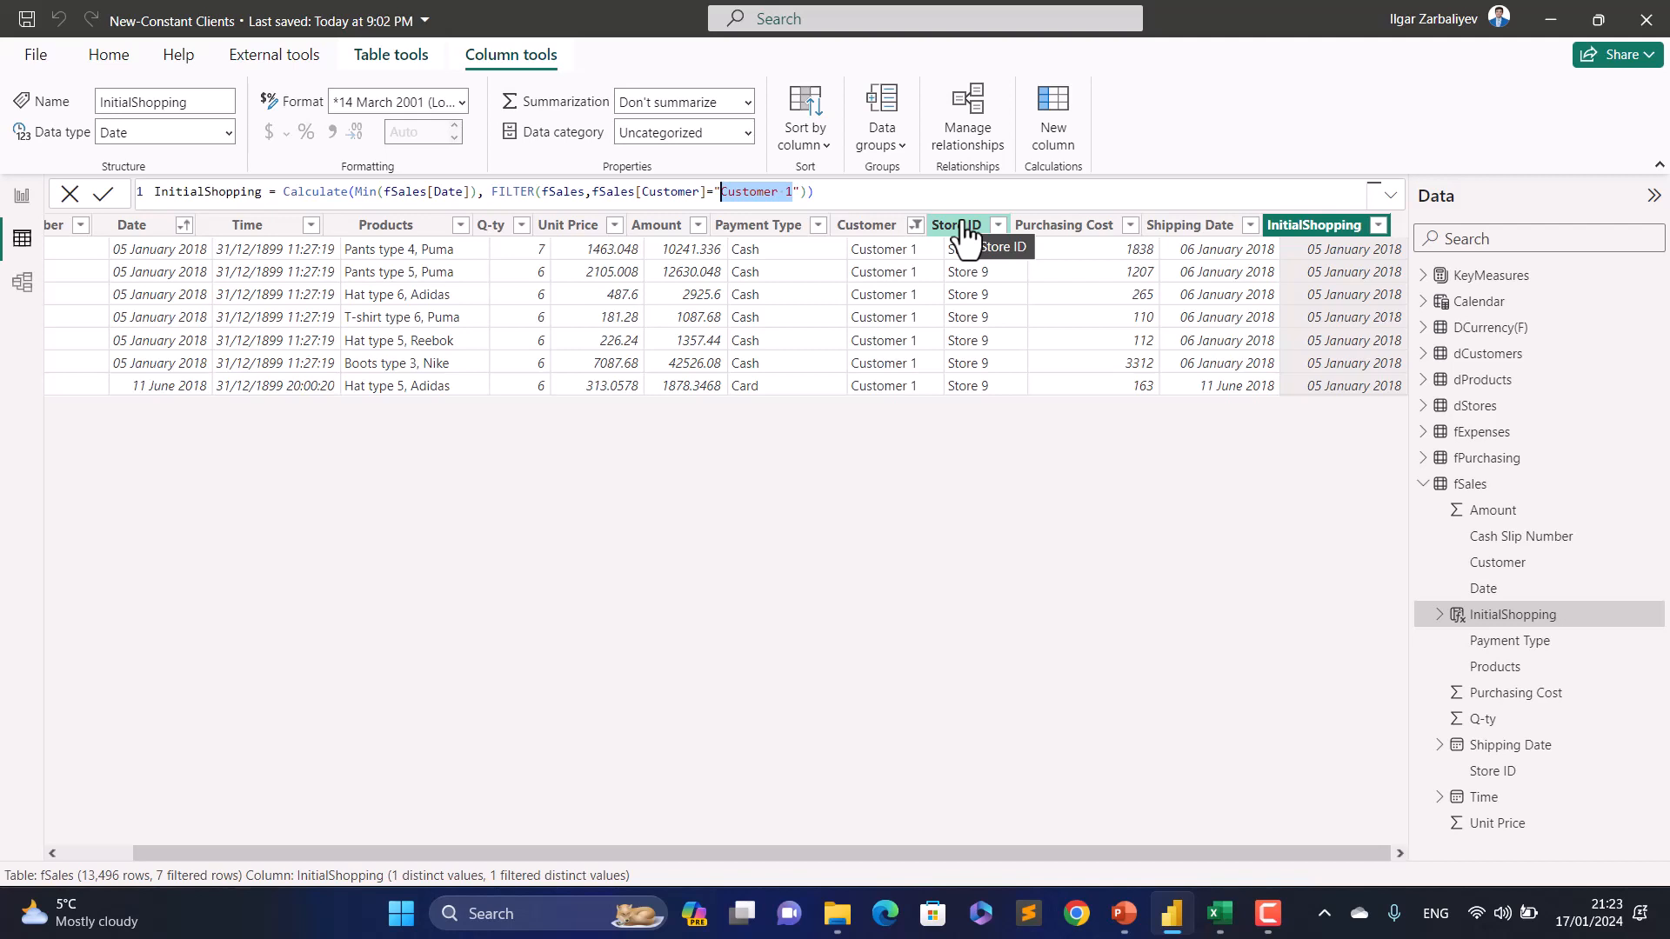
{"action": "key", "text": "BackSpace"}
{"action": "key", "text": "BackSpace"}
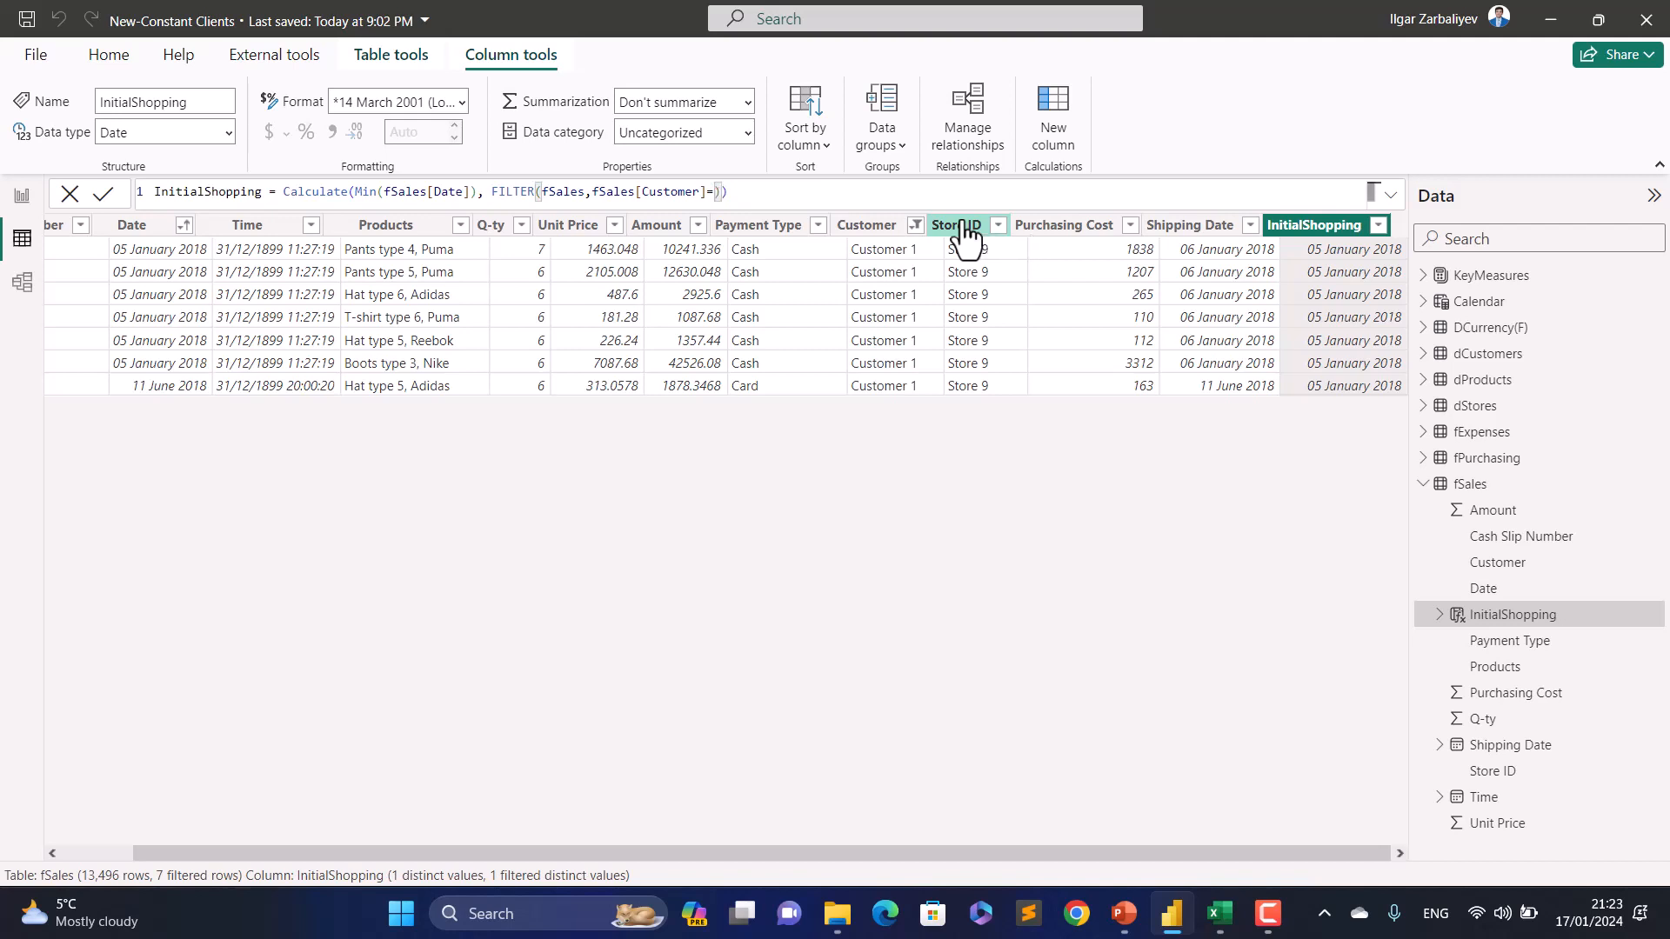
{"action": "type", "text": "Fsales"}
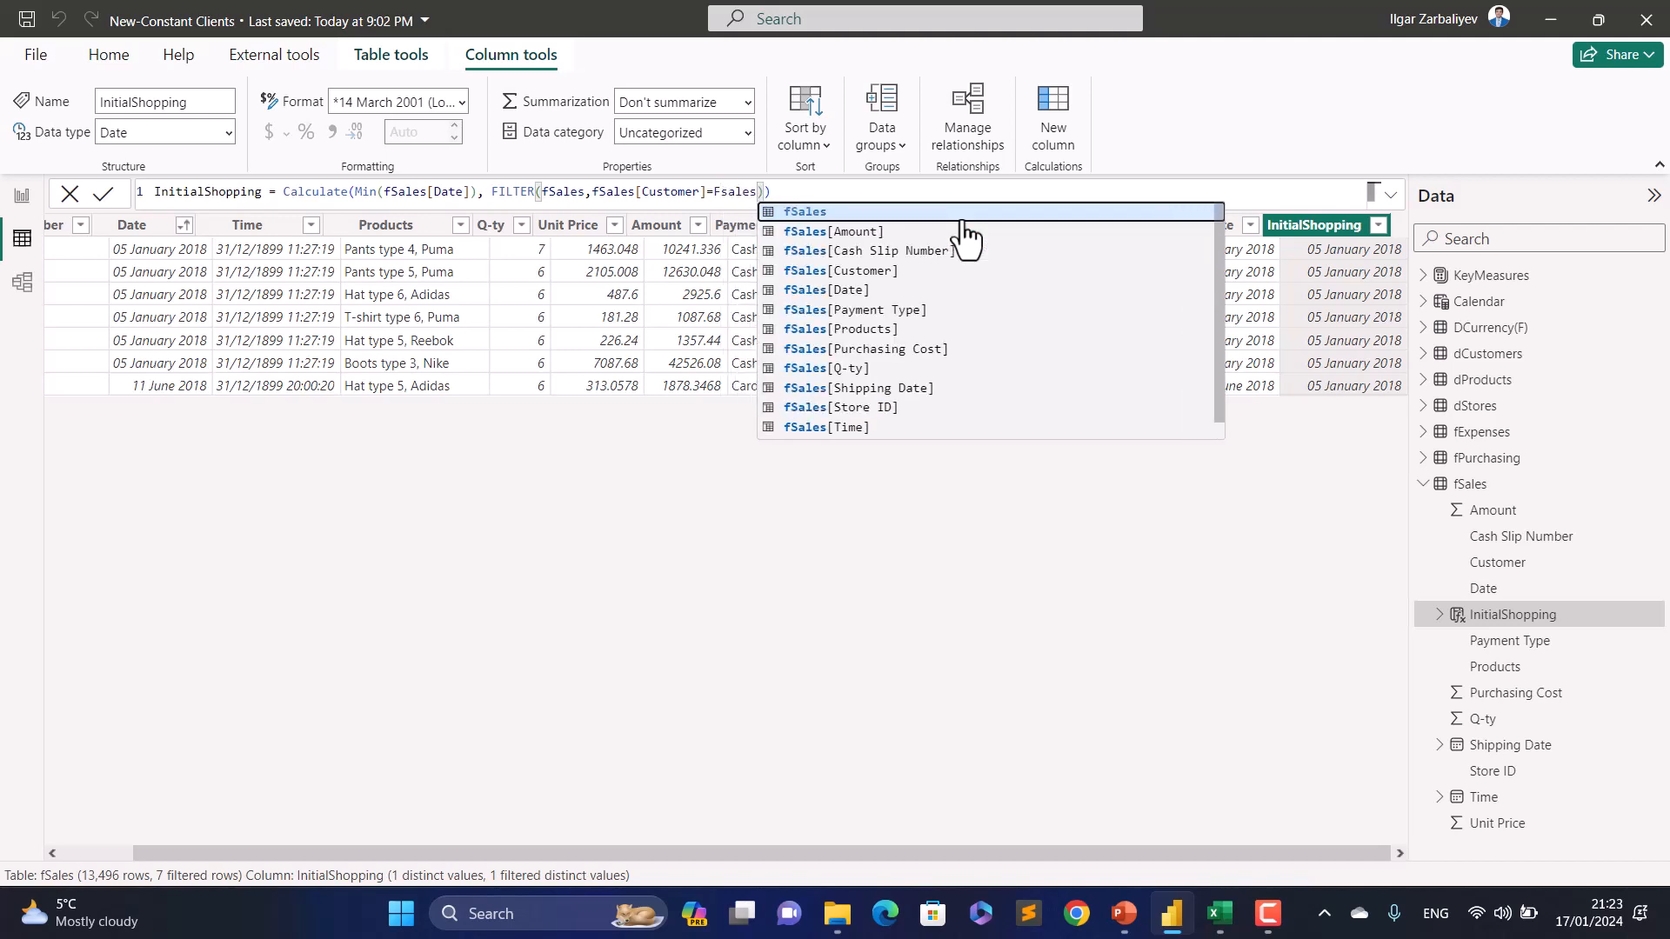
{"action": "key", "text": "Down"}
{"action": "key", "text": "Down"}
{"action": "key", "text": "Down"}
{"action": "key", "text": "Tab"}
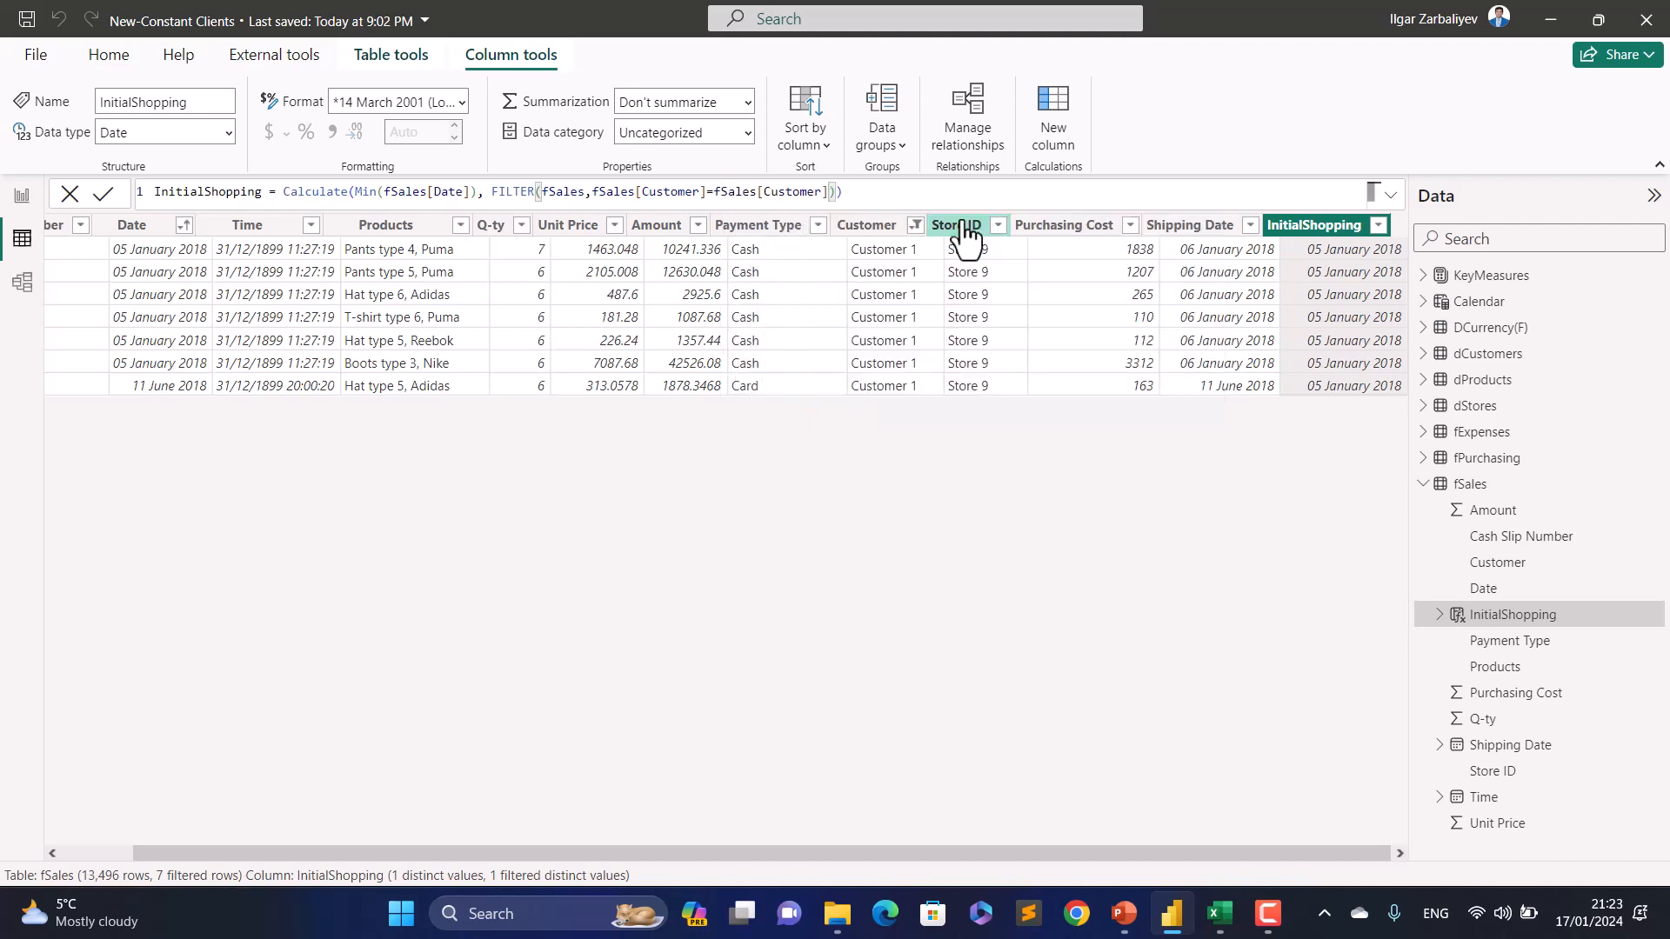
{"action": "key", "text": "Return"}
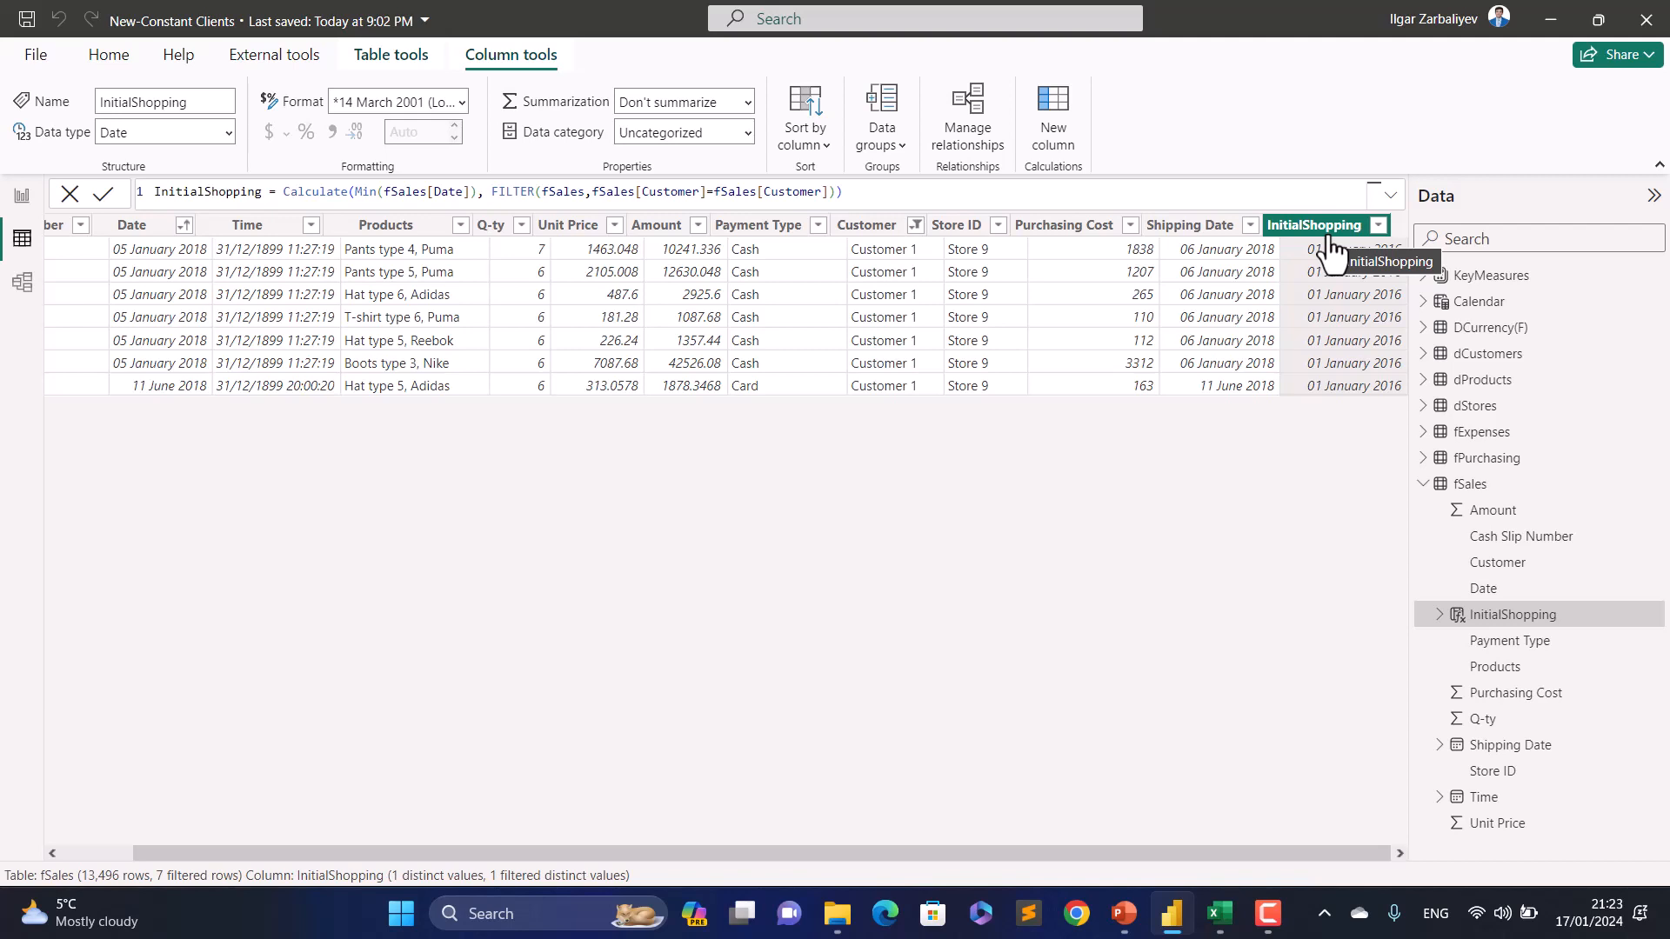
Step: Wrap the second fSales[Customer] in EARLIER( ), commit the formula and show the InitialShopping column header in full
{"action": "left_click", "coordinate": [713, 192]}
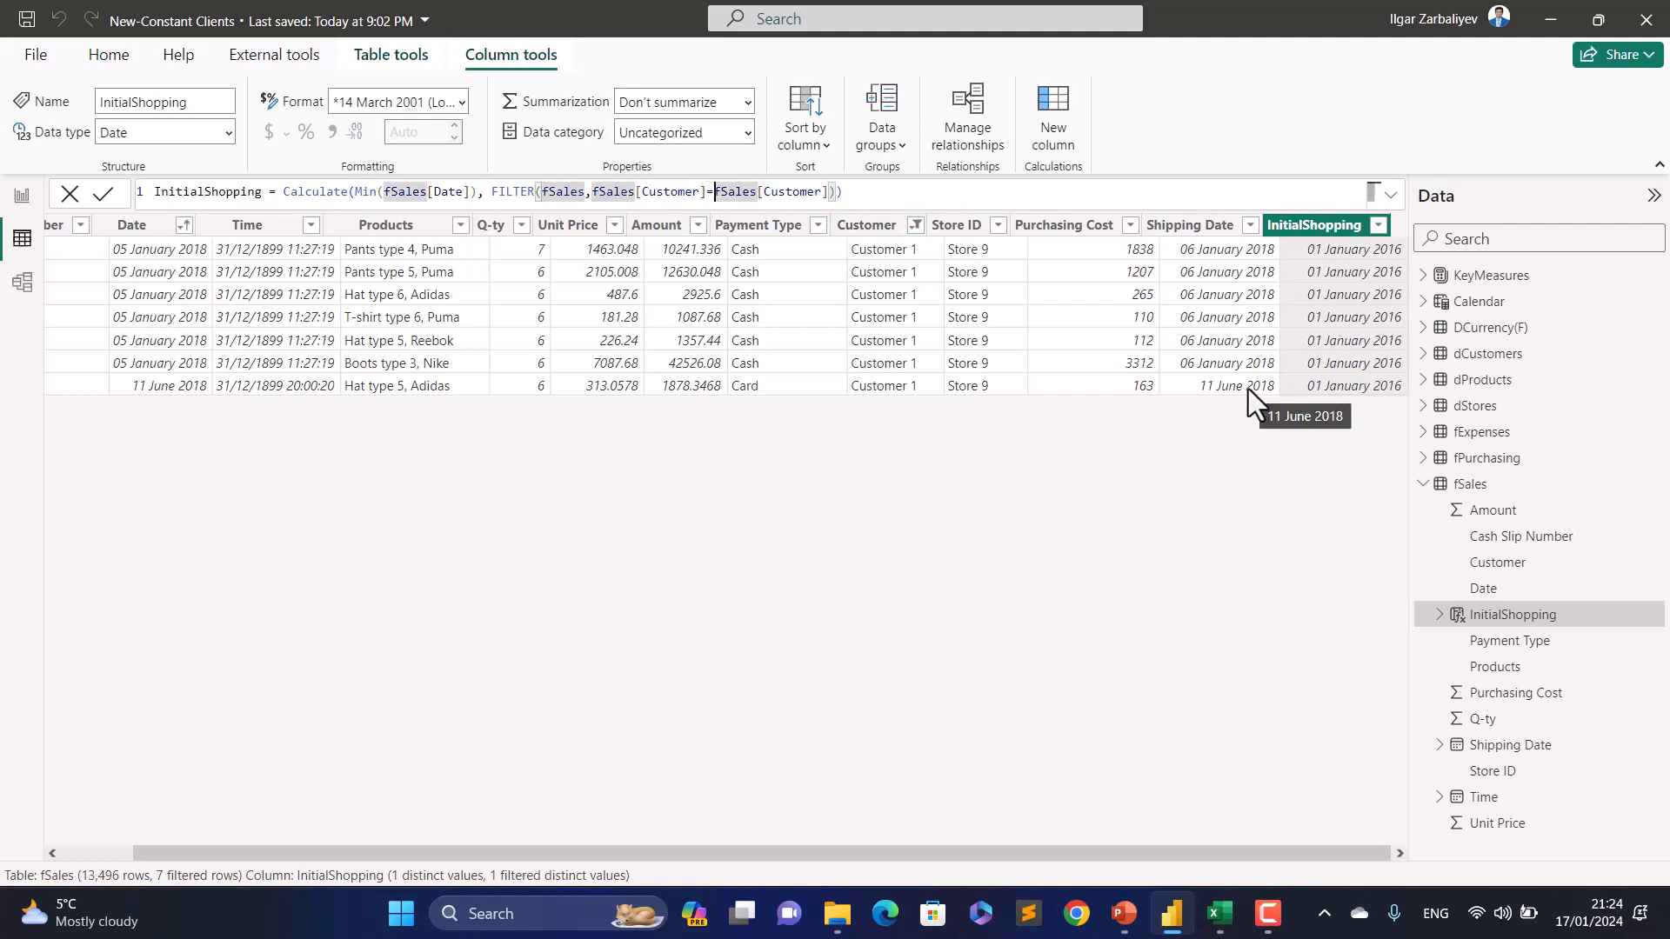
{"action": "type", "text": "EARL"}
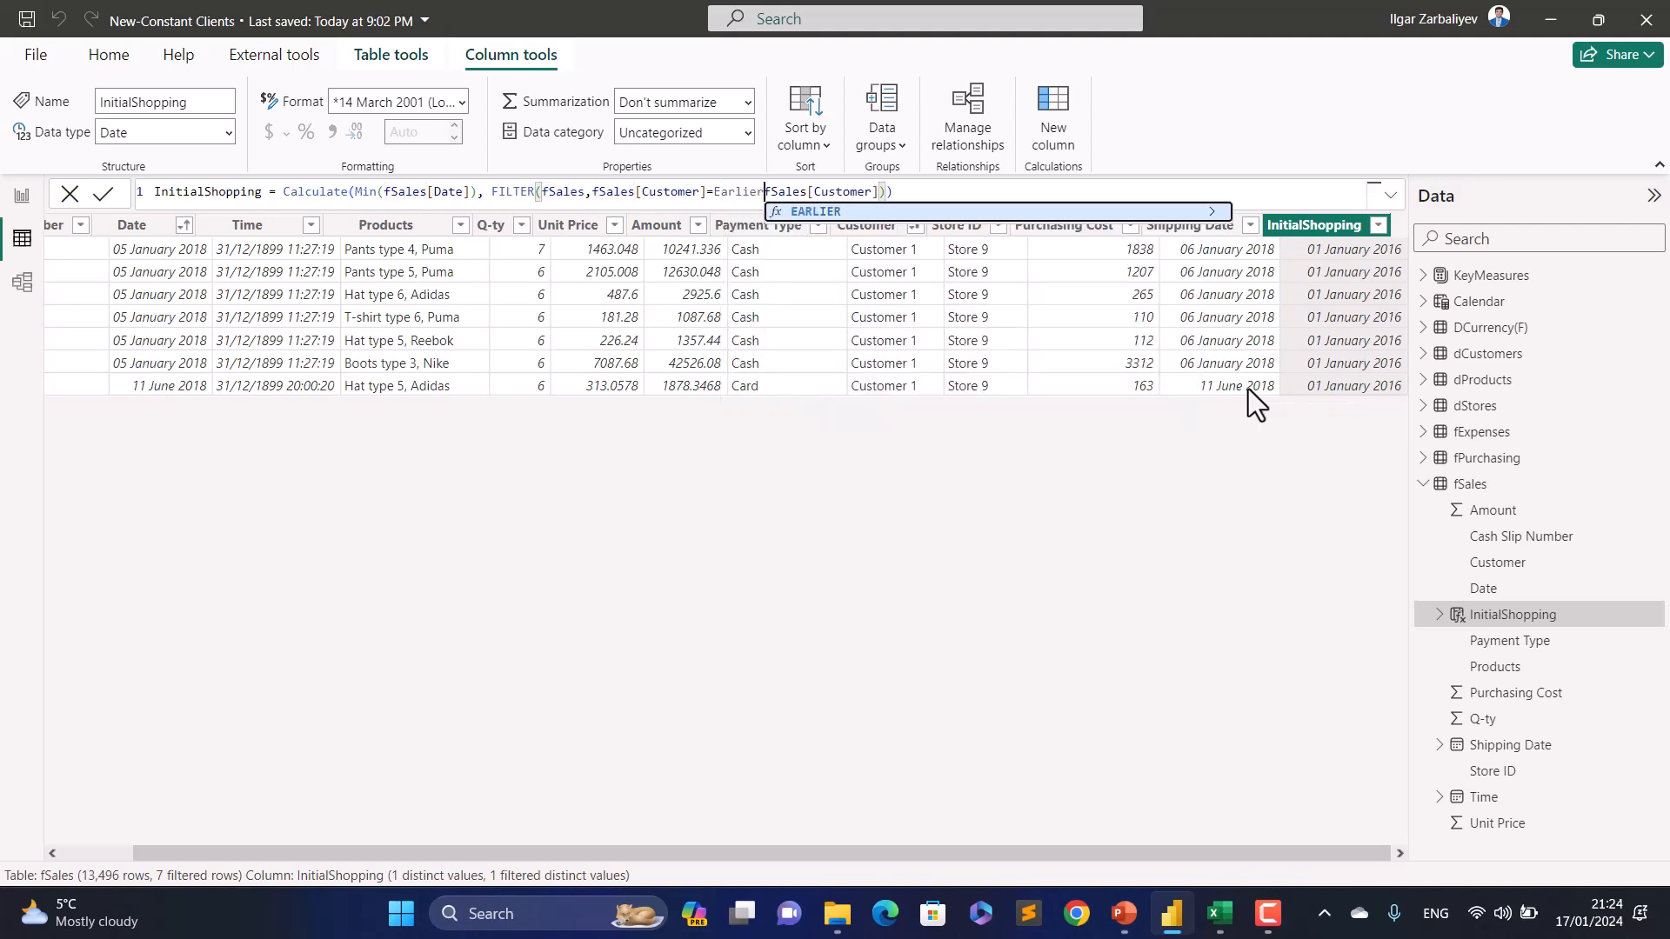
{"action": "key", "text": "Tab"}
{"action": "left_click", "coordinate": [970, 193]}
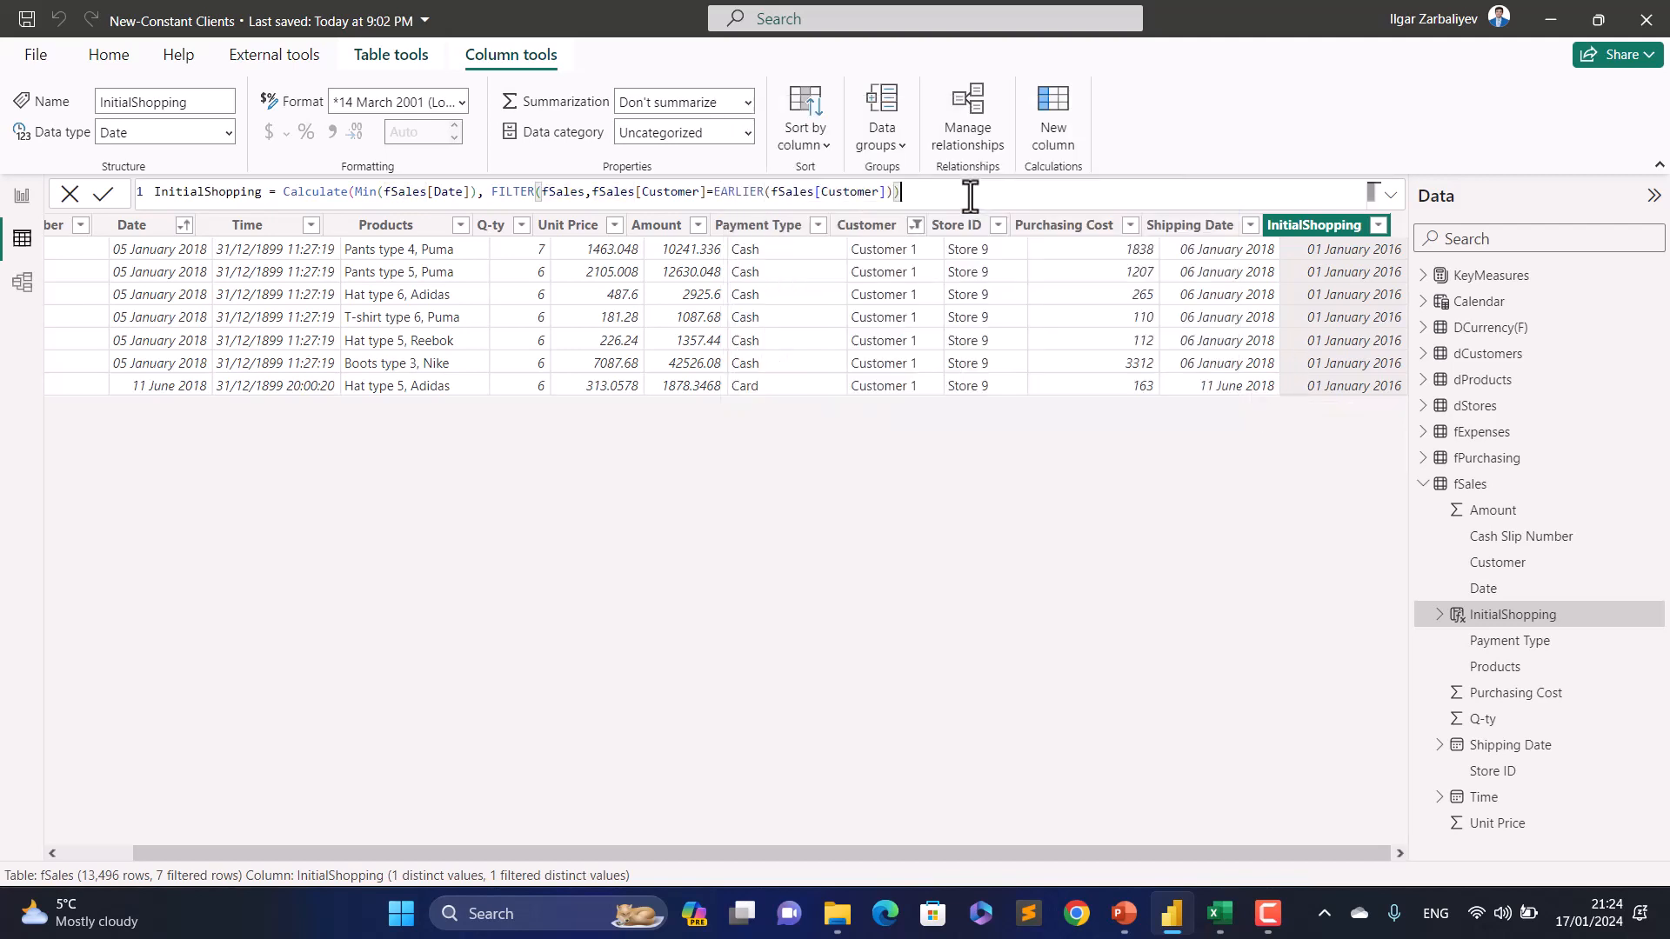
{"action": "type", "text": ")"}
{"action": "key", "text": "Return"}
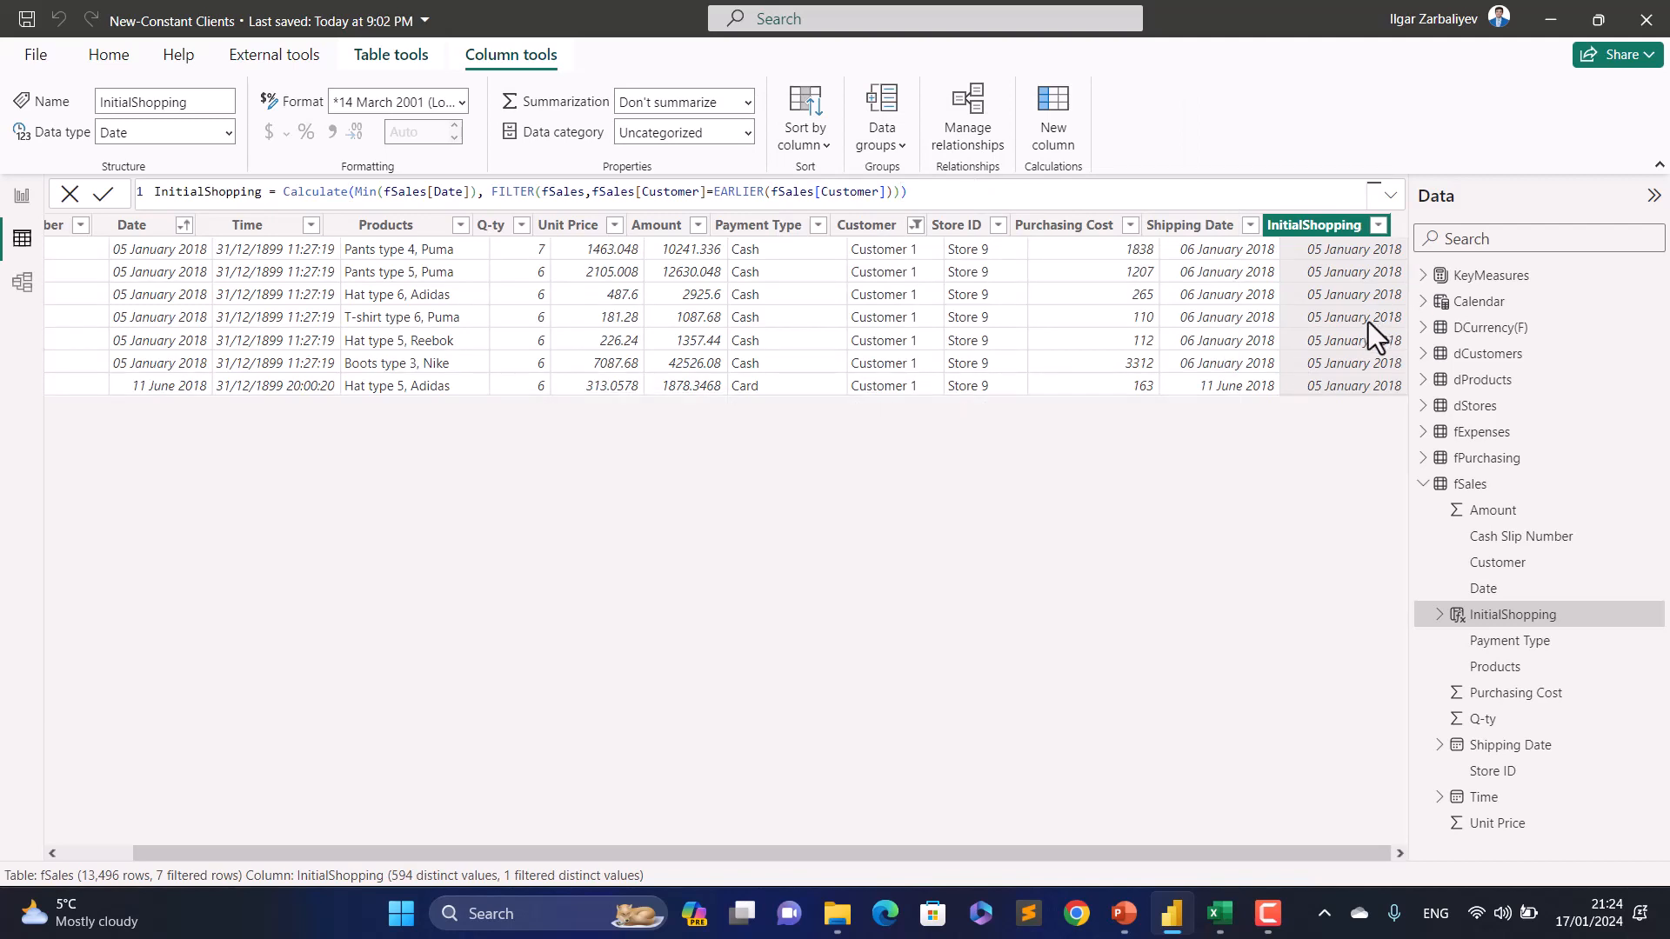
{"action": "left_click_drag", "start_coordinate": [1314, 853], "coordinate": [1390, 872]}
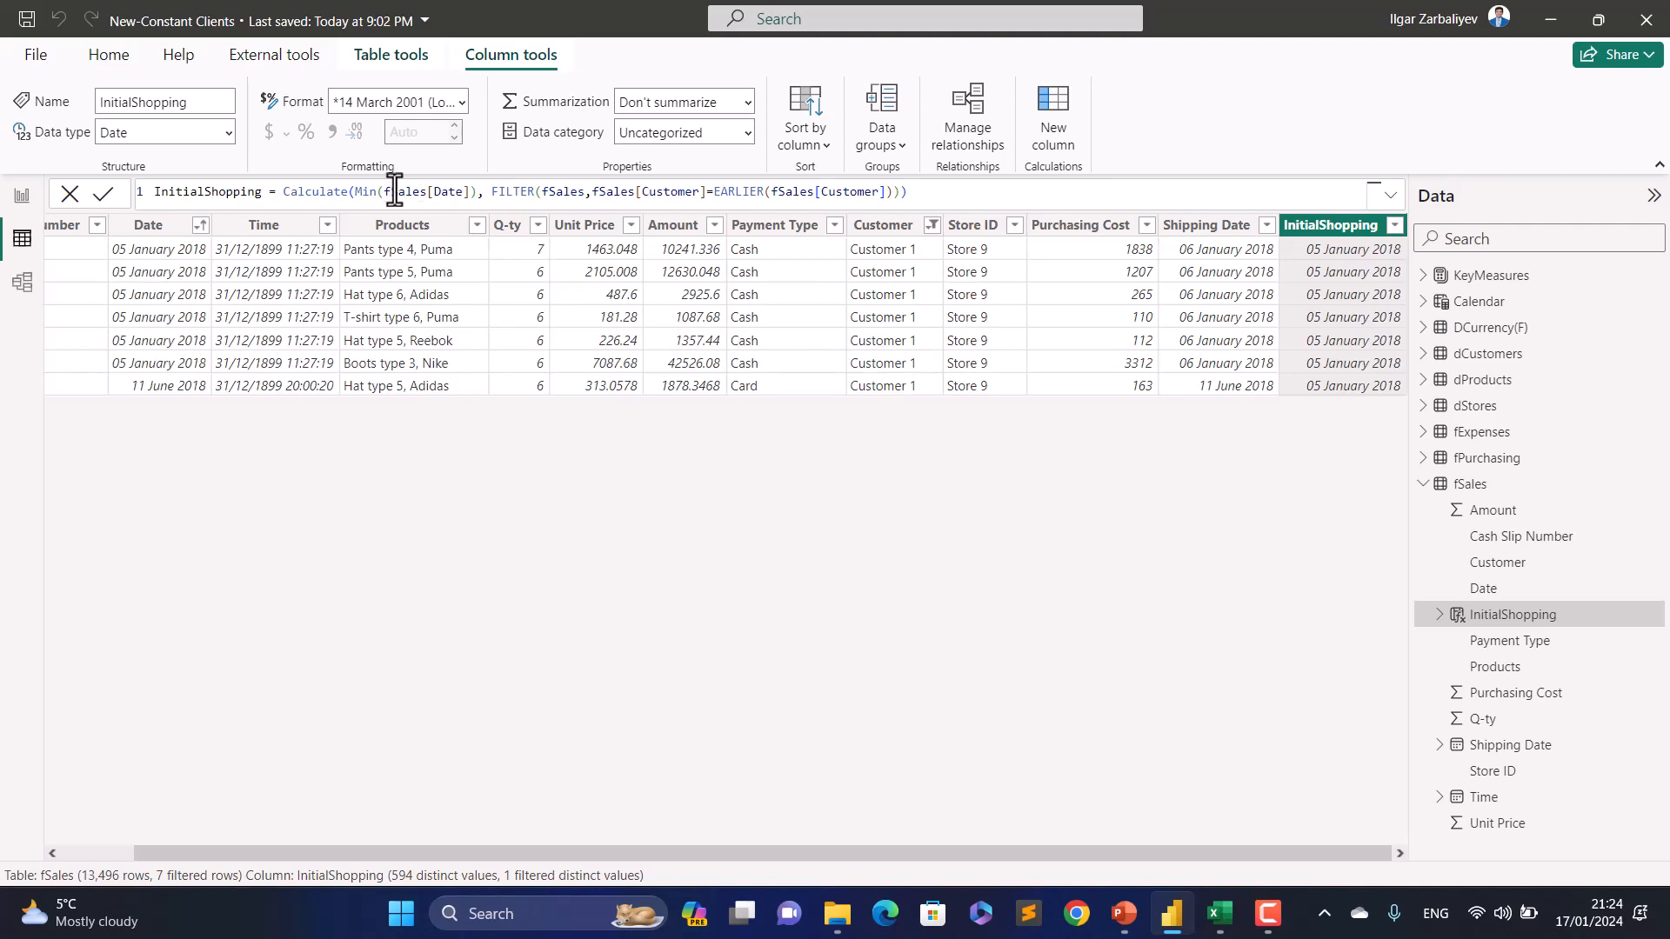
Step: Change the name at the start of the InitialShopping formula to PreviousShopping
{"action": "left_click_drag", "start_coordinate": [261, 193], "coordinate": [135, 186]}
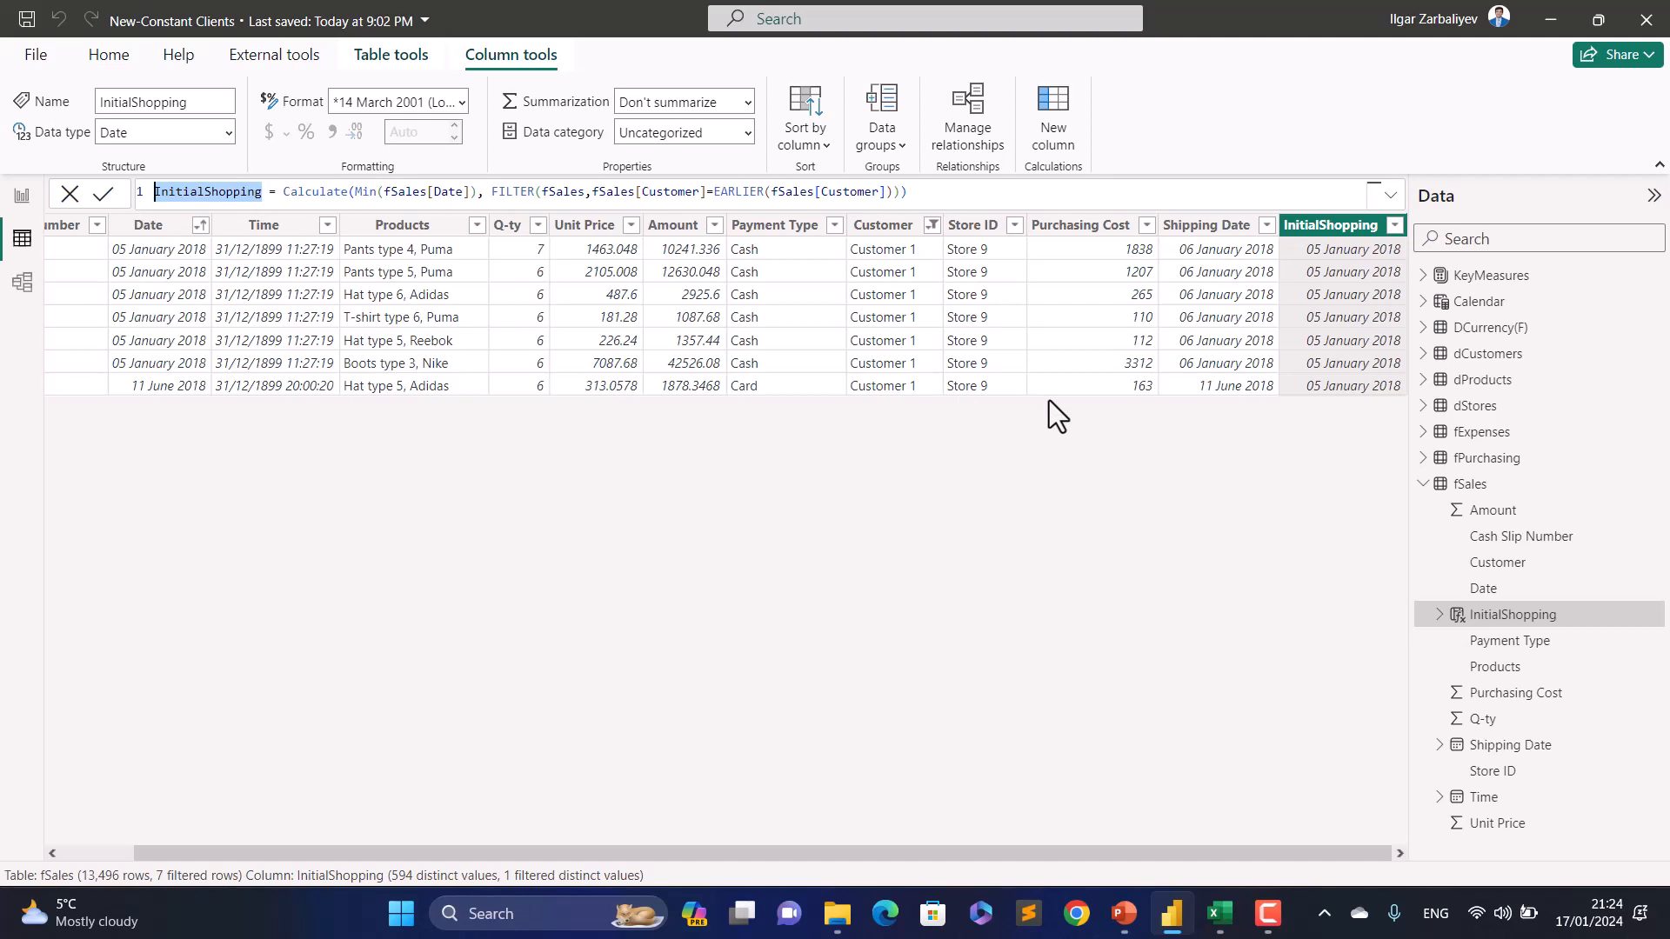
{"action": "type", "text": "Previo"}
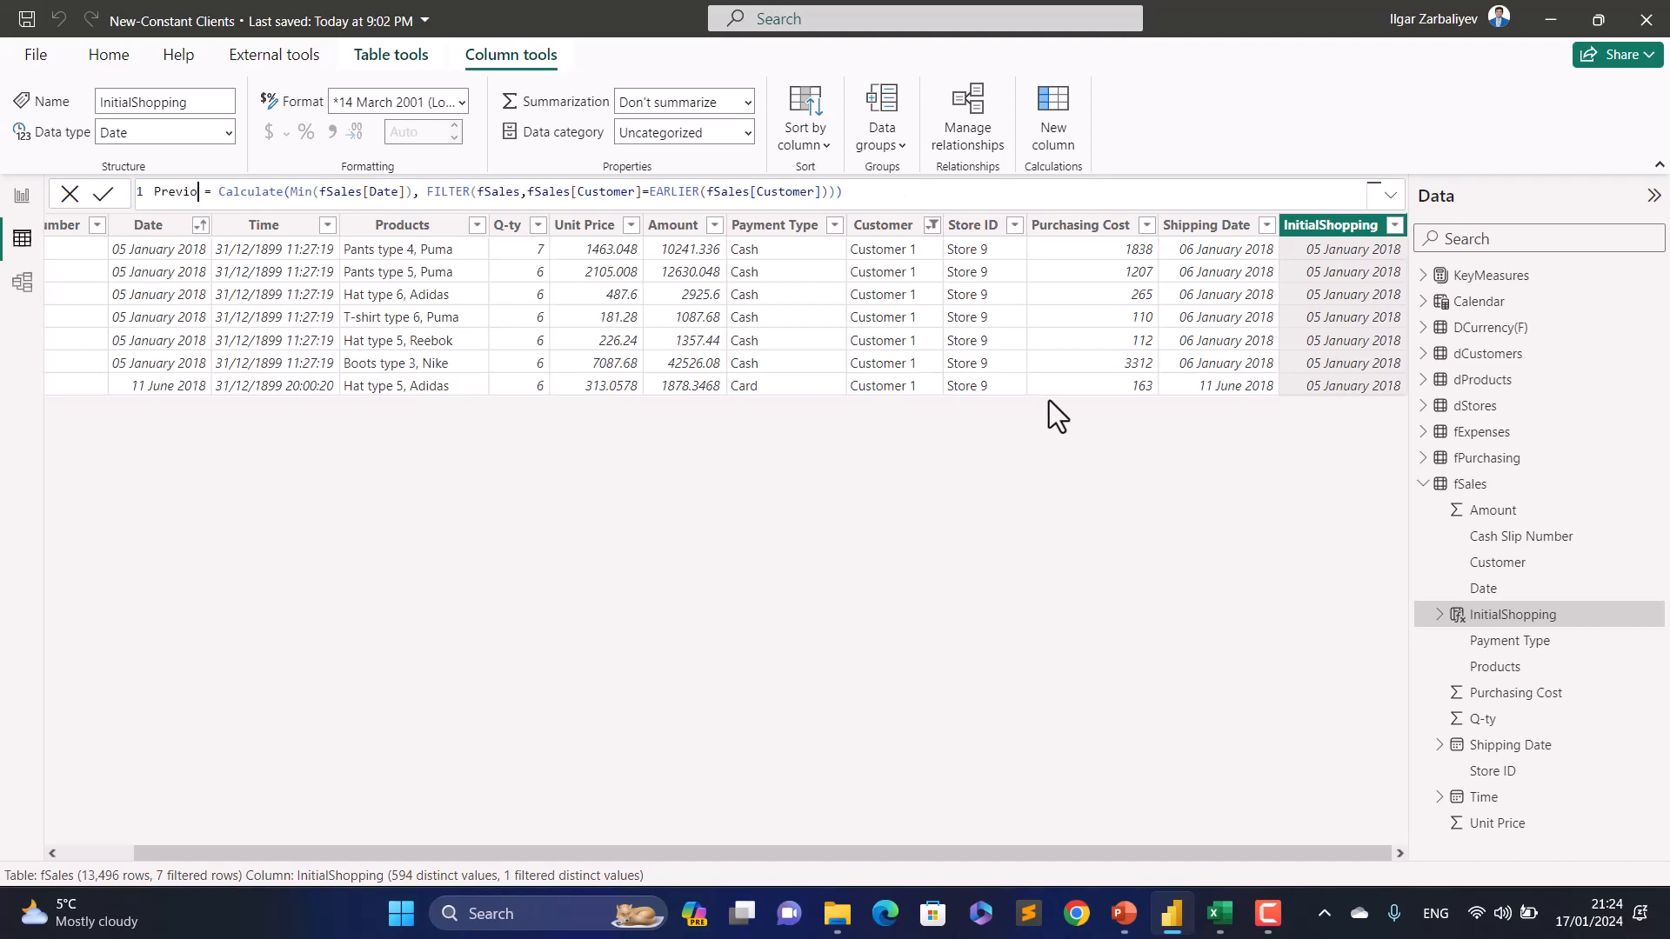
{"action": "type", "text": "usShoppi"}
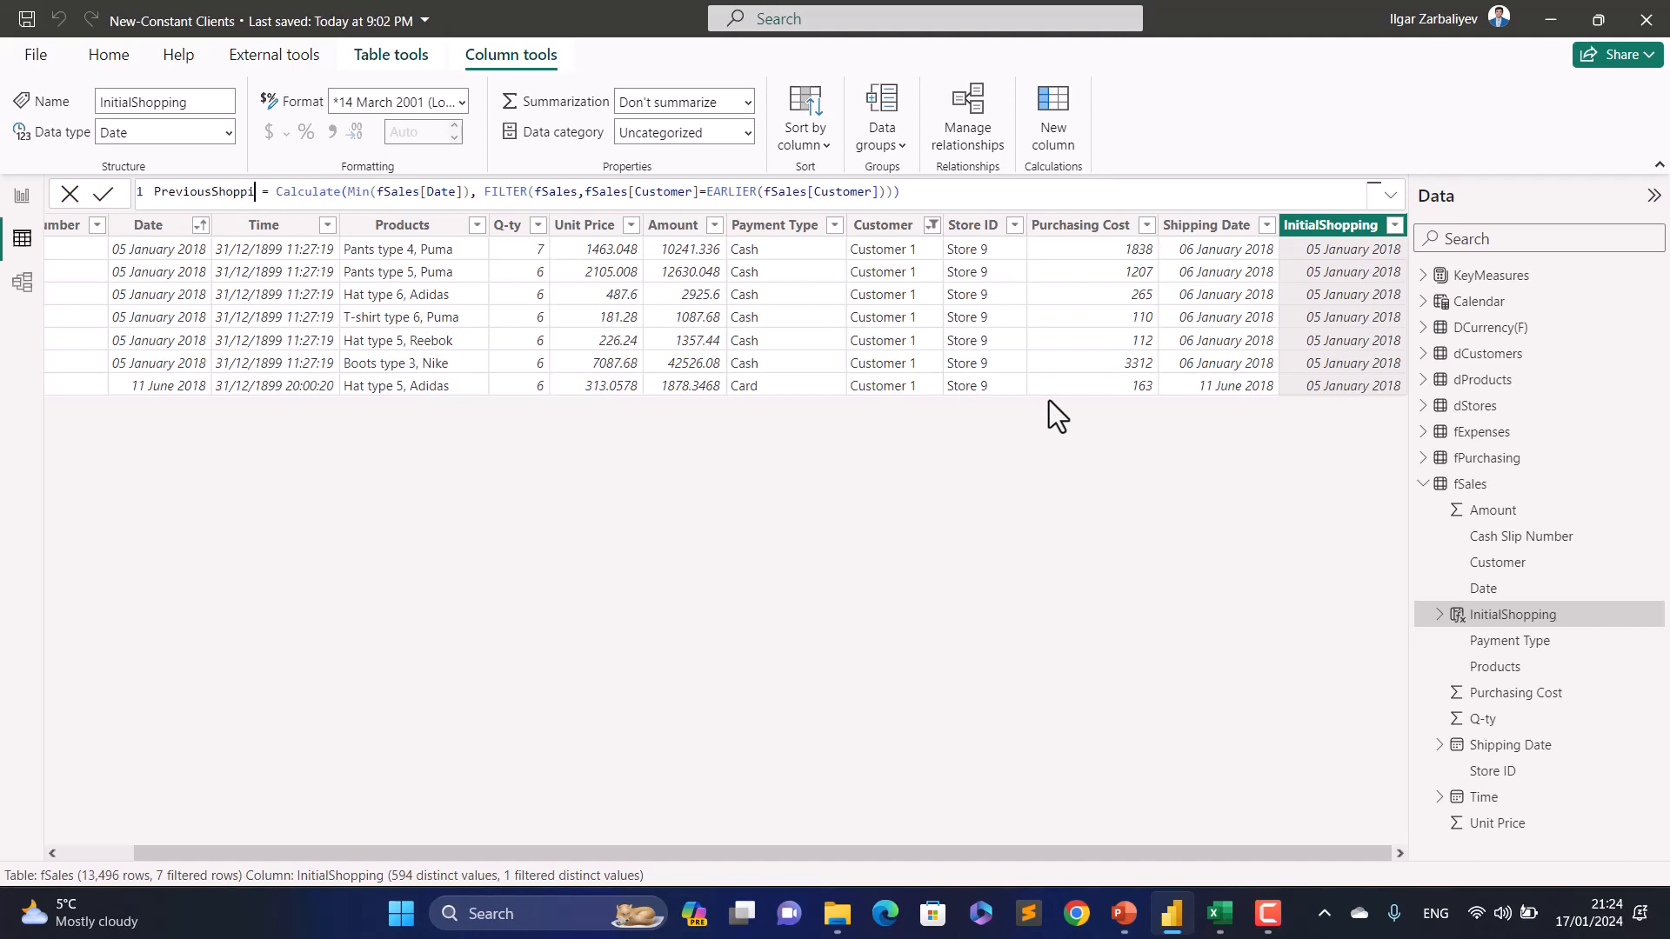
{"action": "type", "text": "ng"}
Step: Replace the Min function with MAX around fSales[Date] in the PreviousShopping formula
{"action": "key", "text": "Right"}
{"action": "key", "text": "Right"}
{"action": "key", "text": "Right"}
{"action": "key", "text": "Right"}
{"action": "key", "text": "Right"}
{"action": "key", "text": "Right"}
{"action": "key", "text": "Right"}
{"action": "key", "text": "Right"}
{"action": "key", "text": "Right"}
{"action": "key", "text": "Right"}
{"action": "key", "text": "Right"}
{"action": "key", "text": "Right"}
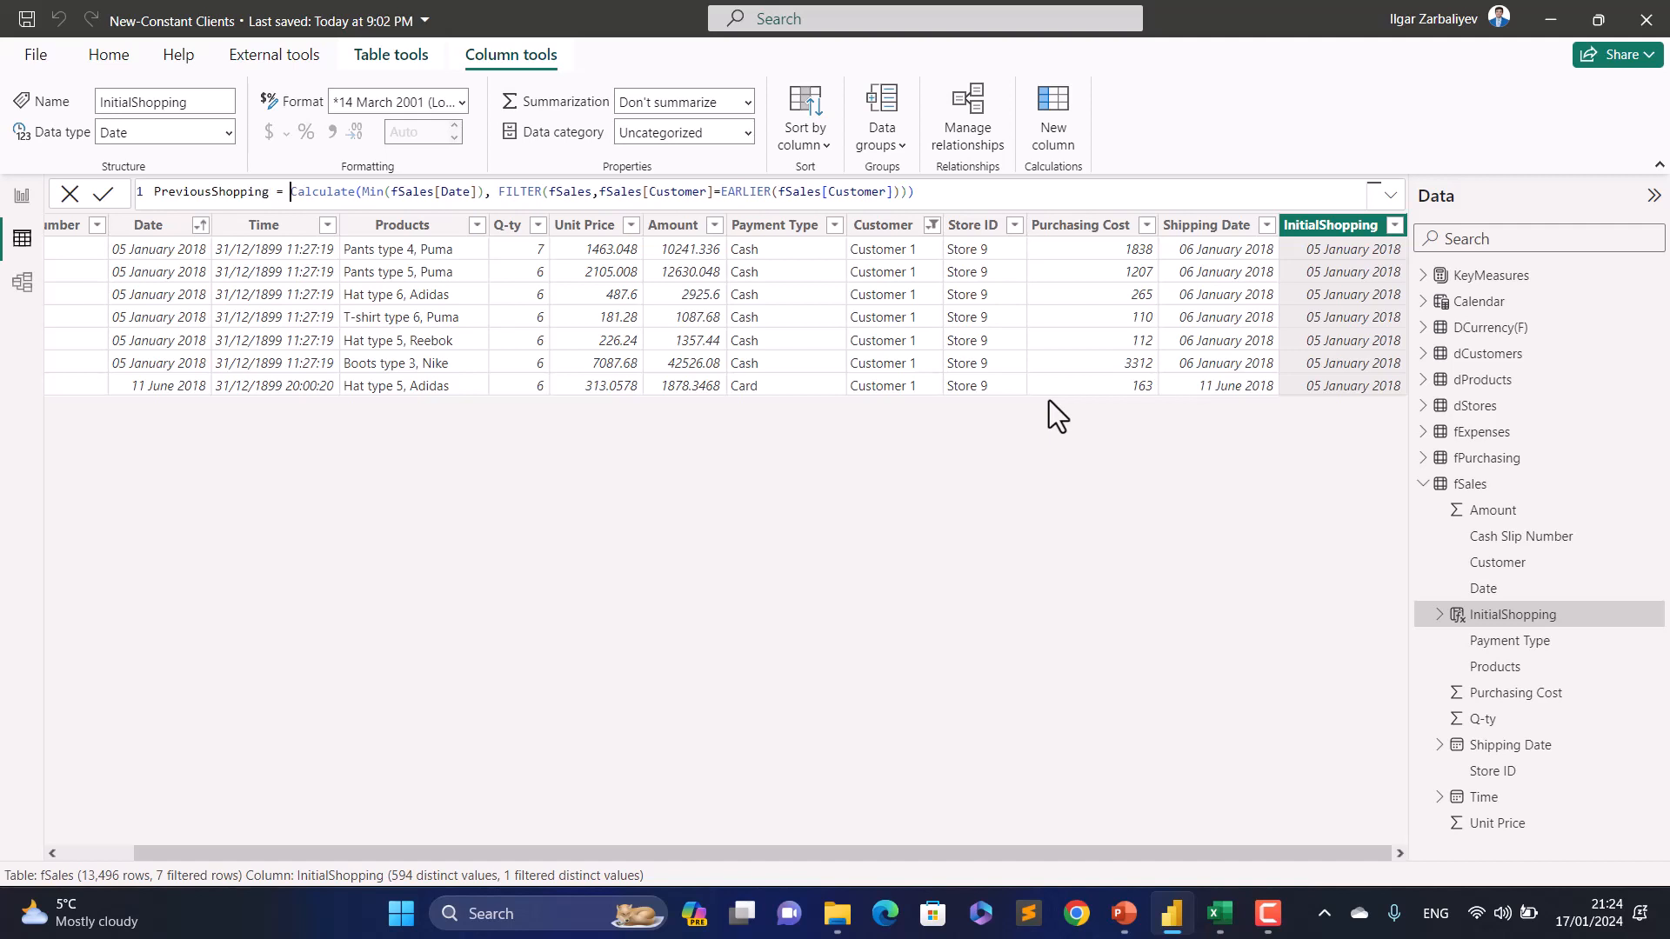
{"action": "key", "text": "Right"}
{"action": "key", "text": "Right"}
{"action": "key", "text": "Right"}
{"action": "key", "text": "Right"}
{"action": "type", "text": "Max"}
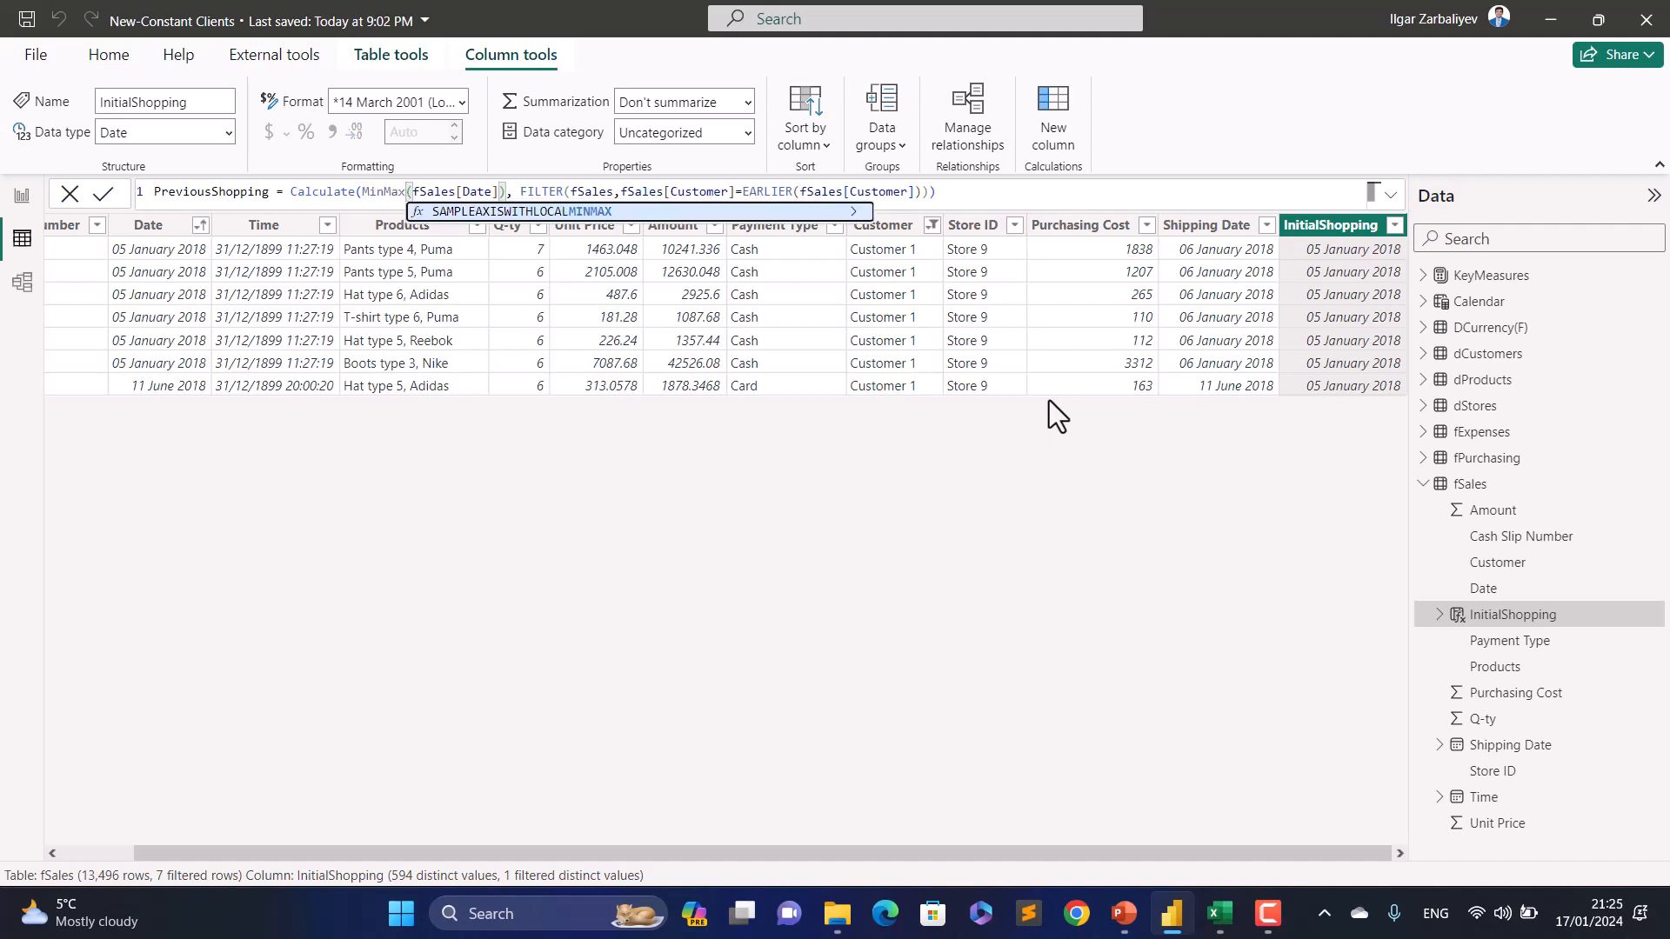
{"action": "key", "text": "BackSpace"}
{"action": "key", "text": "BackSpace"}
{"action": "key", "text": "BackSpace"}
{"action": "key", "text": "BackSpace"}
{"action": "key", "text": "BackSpace"}
{"action": "key", "text": "BackSpace"}
{"action": "type", "text": "MAX"}
{"action": "key", "text": "Tab"}
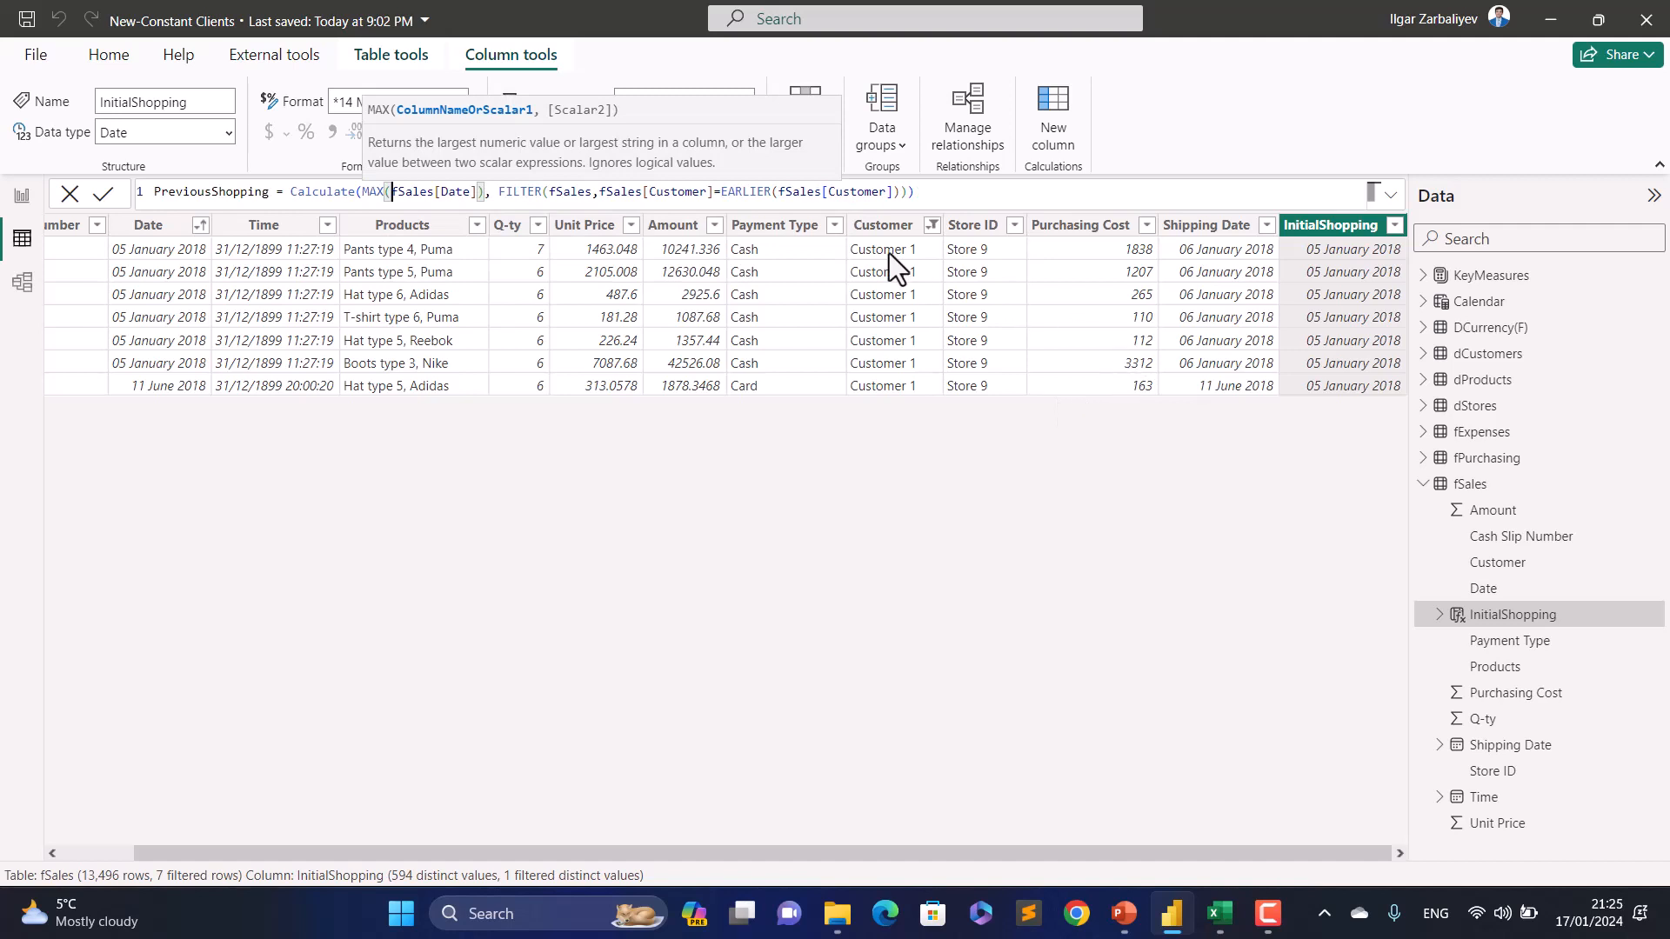
Step: Append && and the column reference fSales[Date] after the EARLIER customer condition inside the FILTER
{"action": "left_click", "coordinate": [959, 193]}
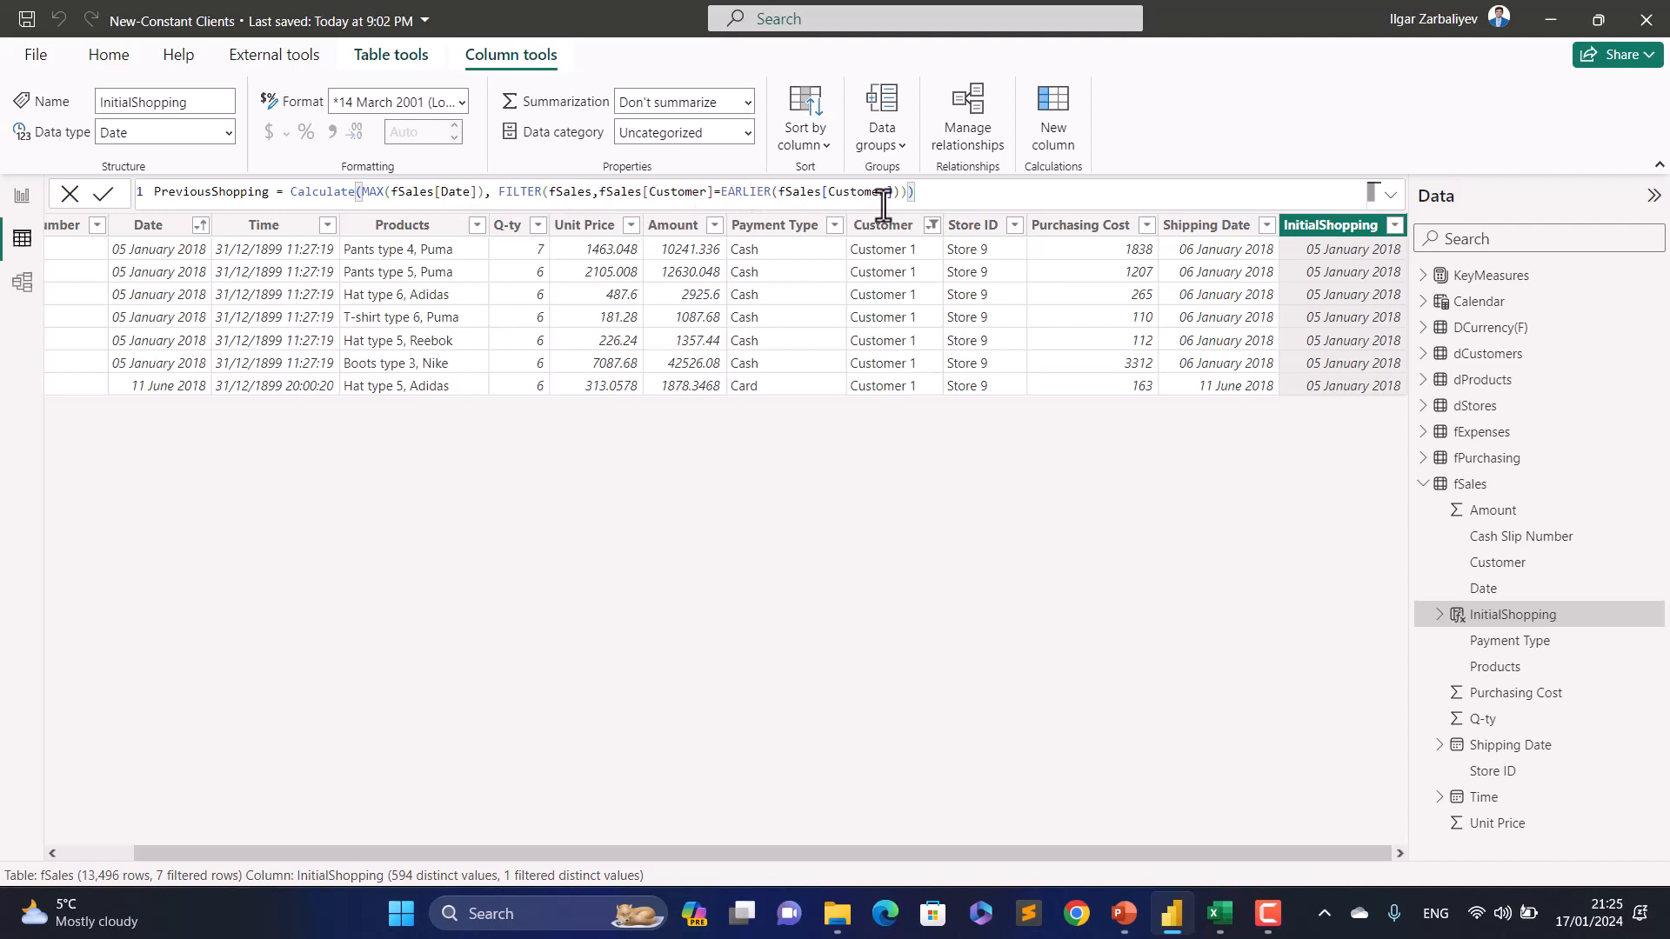
{"action": "key", "text": "Left"}
{"action": "key", "text": "Left"}
{"action": "key", "text": "Right"}
{"action": "type", "text": "&&fsales"}
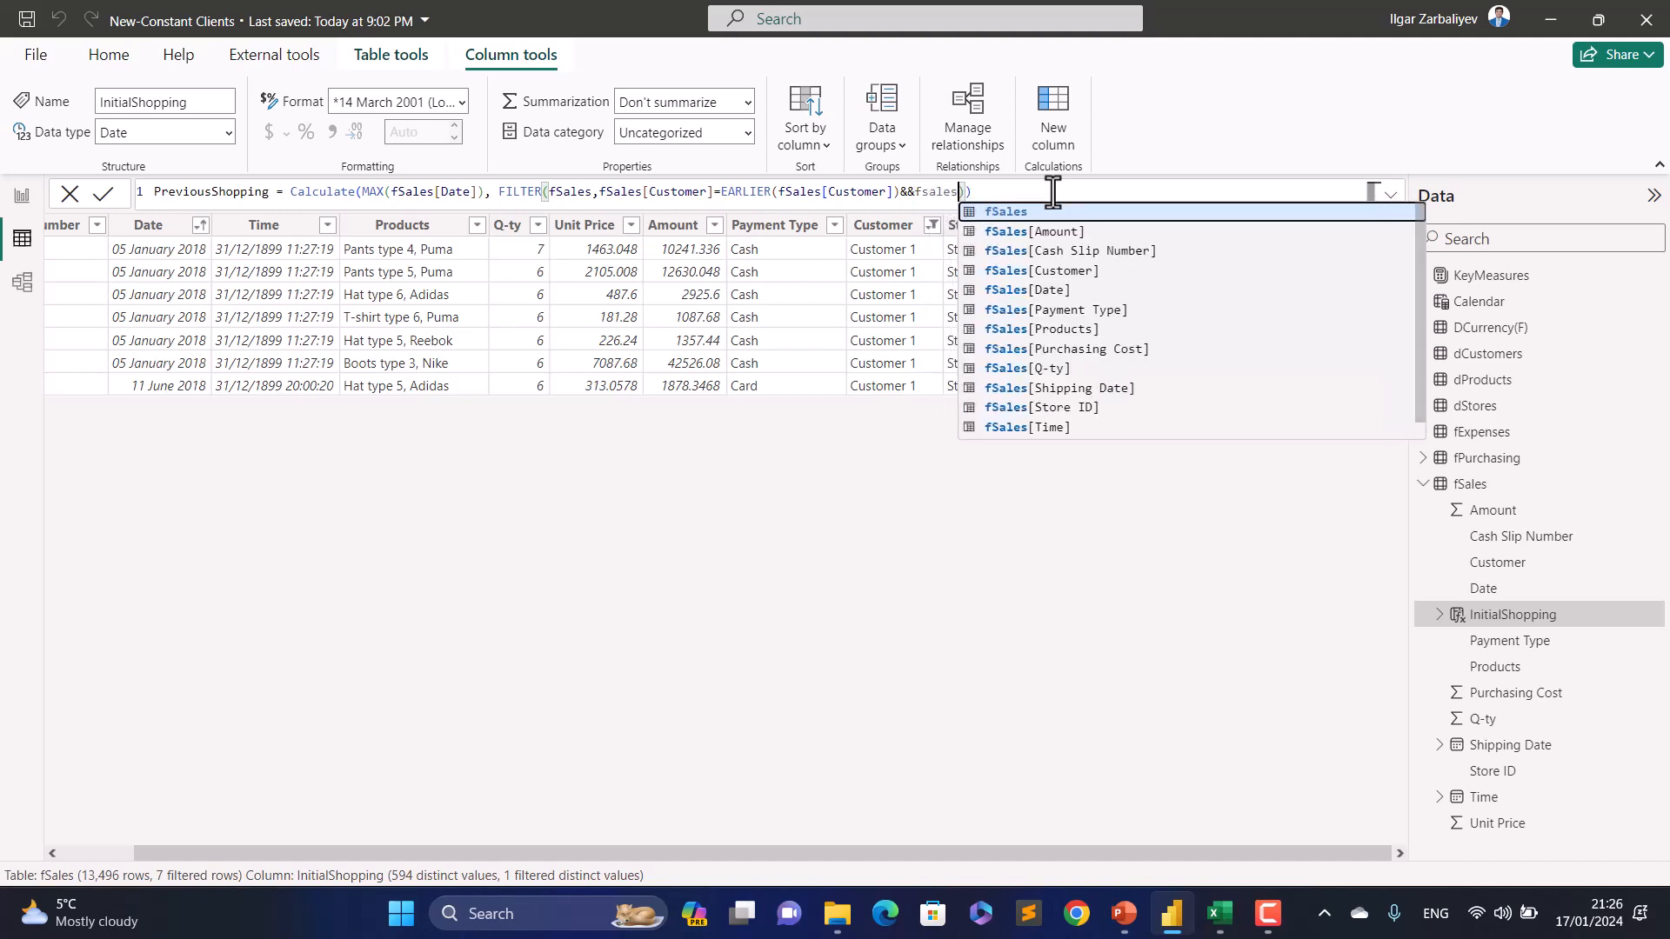
{"action": "key", "text": "Down"}
{"action": "key", "text": "Down"}
{"action": "key", "text": "Down"}
{"action": "key", "text": "Down"}
{"action": "key", "text": "Tab"}
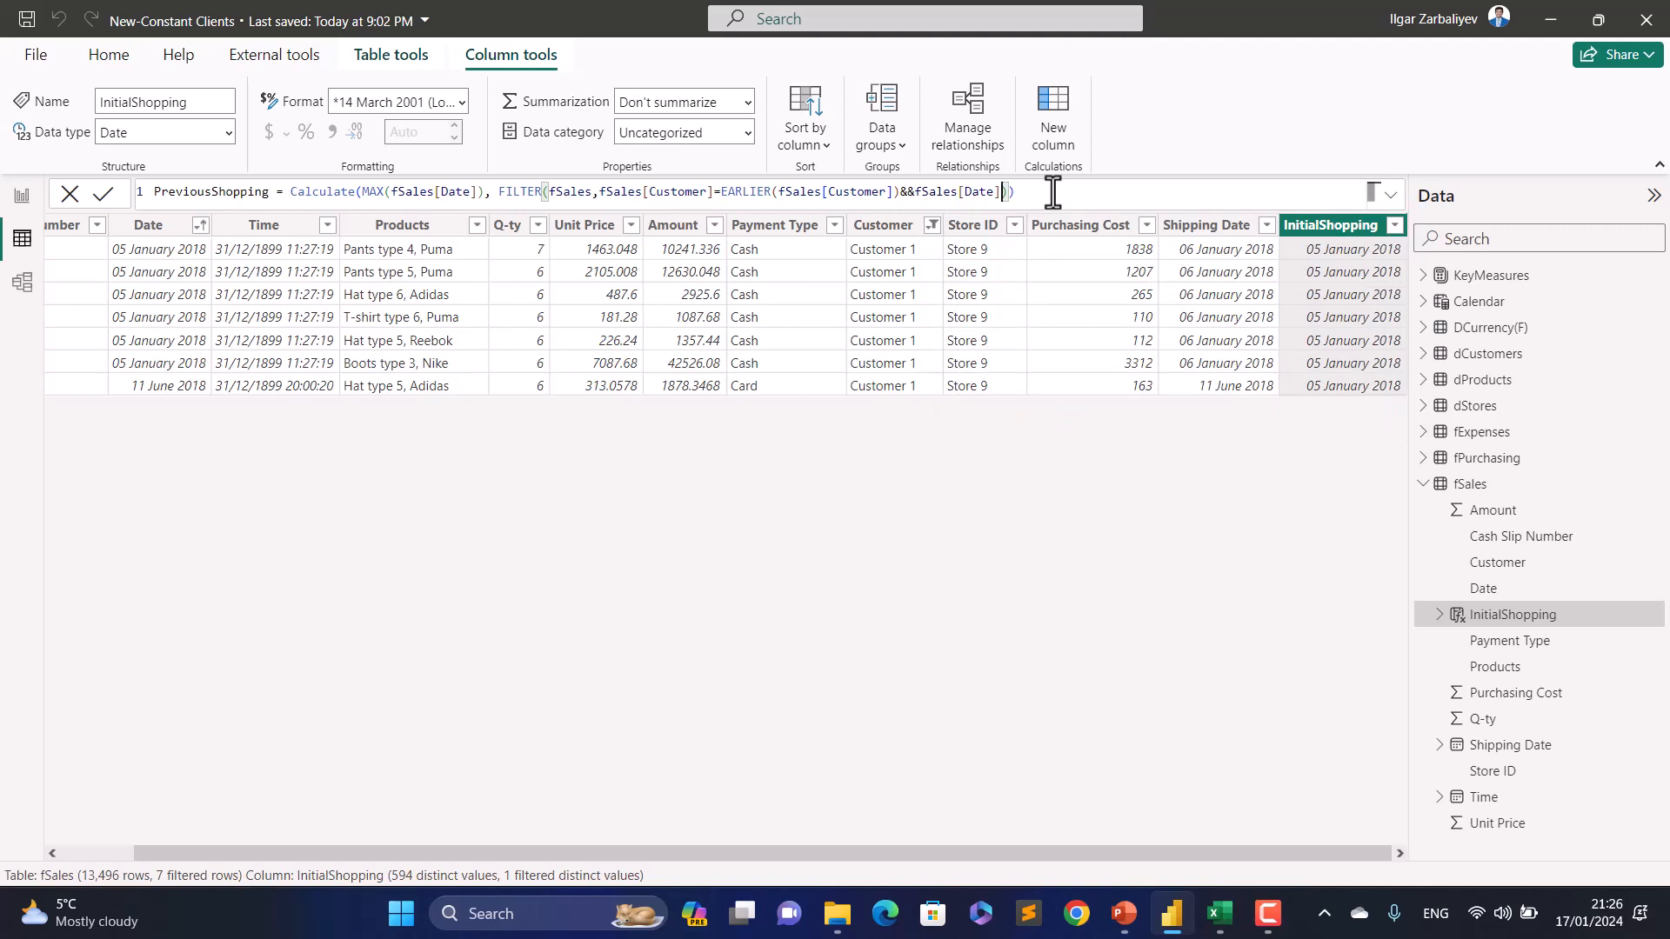
Step: Complete the date condition in the PreviousShopping formula by comparing fSales[Date] with <EARLIER(fSales[Date]
{"action": "type", "text": "<EARLIER("}
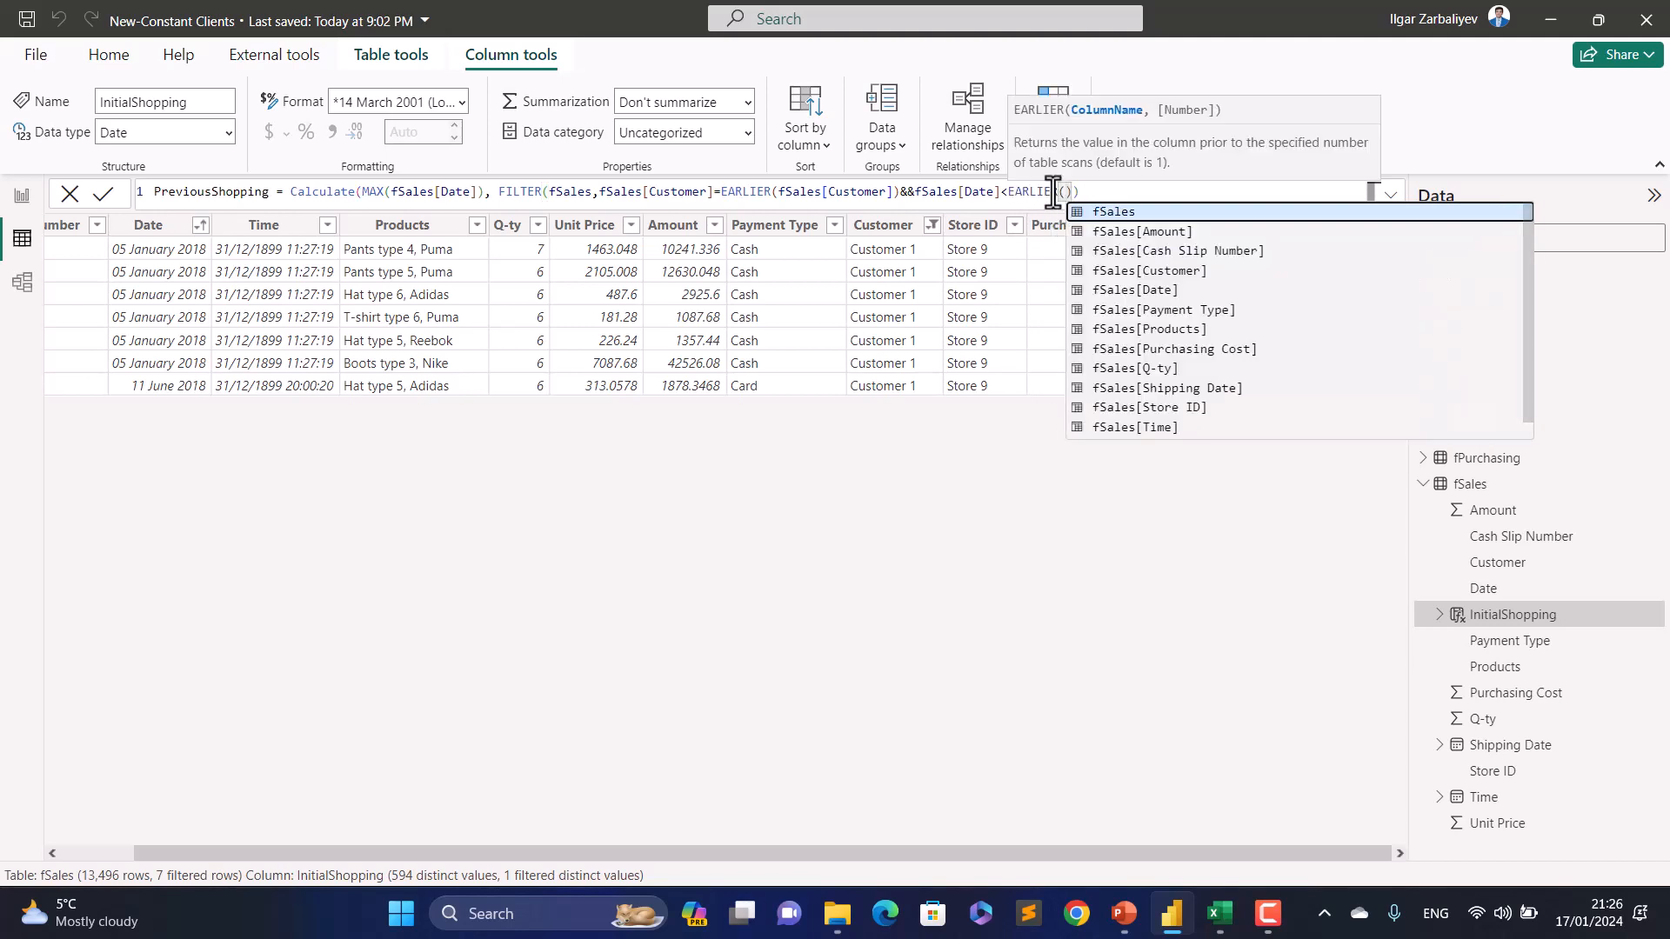
{"action": "type", "text": "fsales"}
{"action": "key", "text": "Down"}
{"action": "key", "text": "Down"}
{"action": "key", "text": "Down"}
{"action": "key", "text": "Down"}
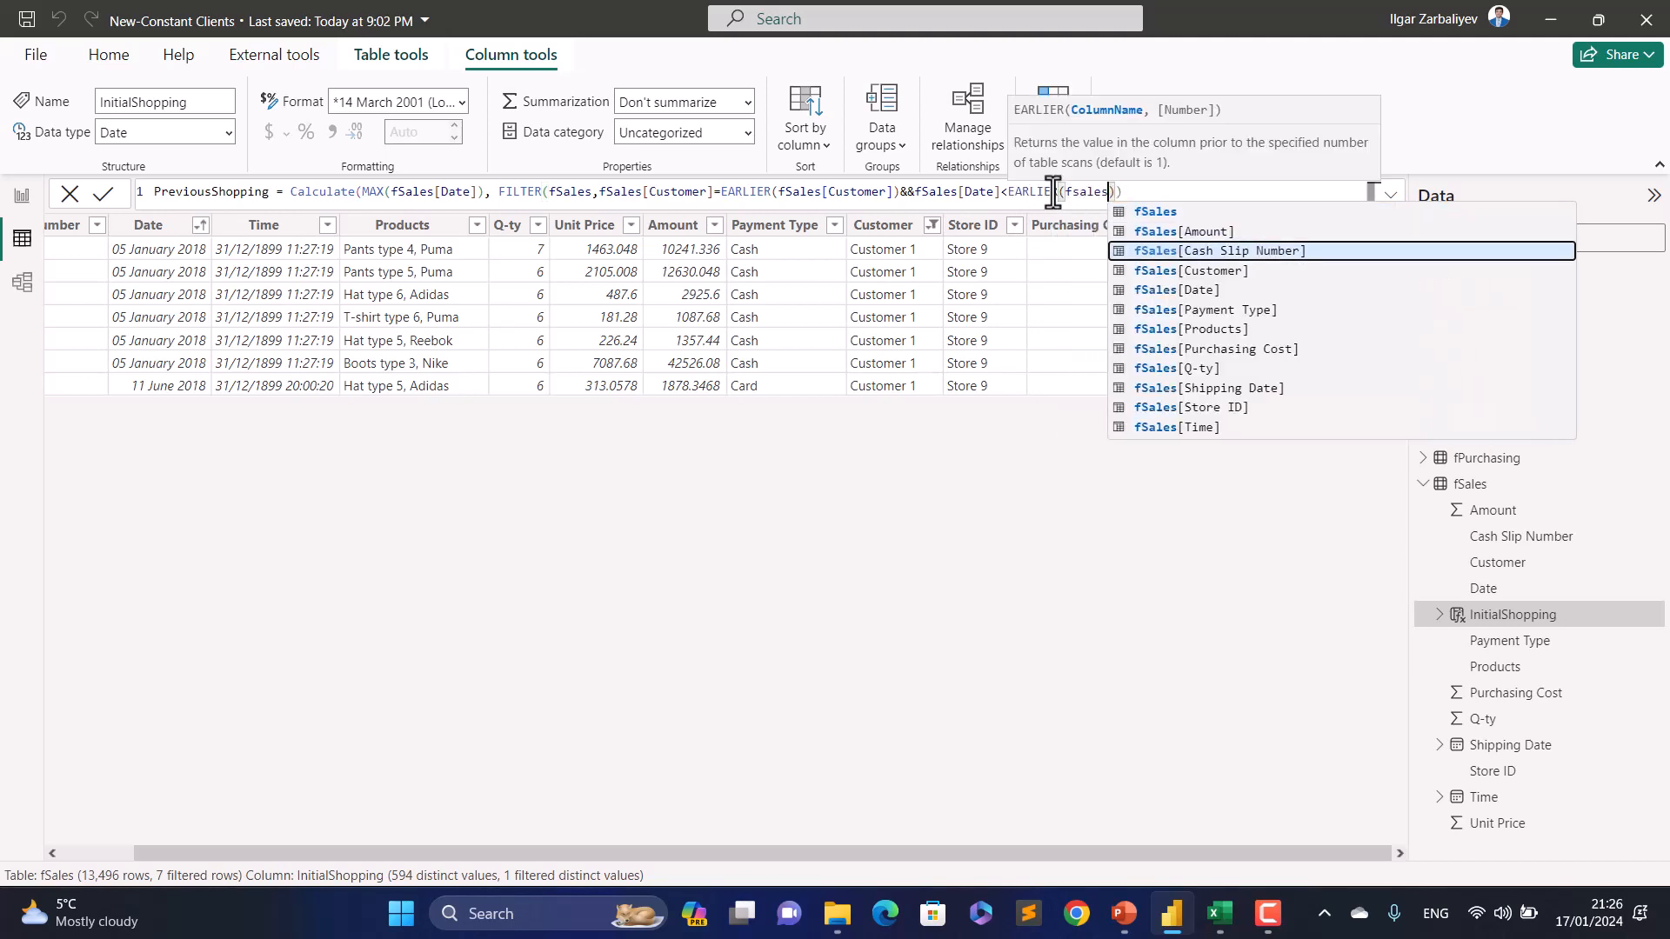
{"action": "key", "text": "Tab"}
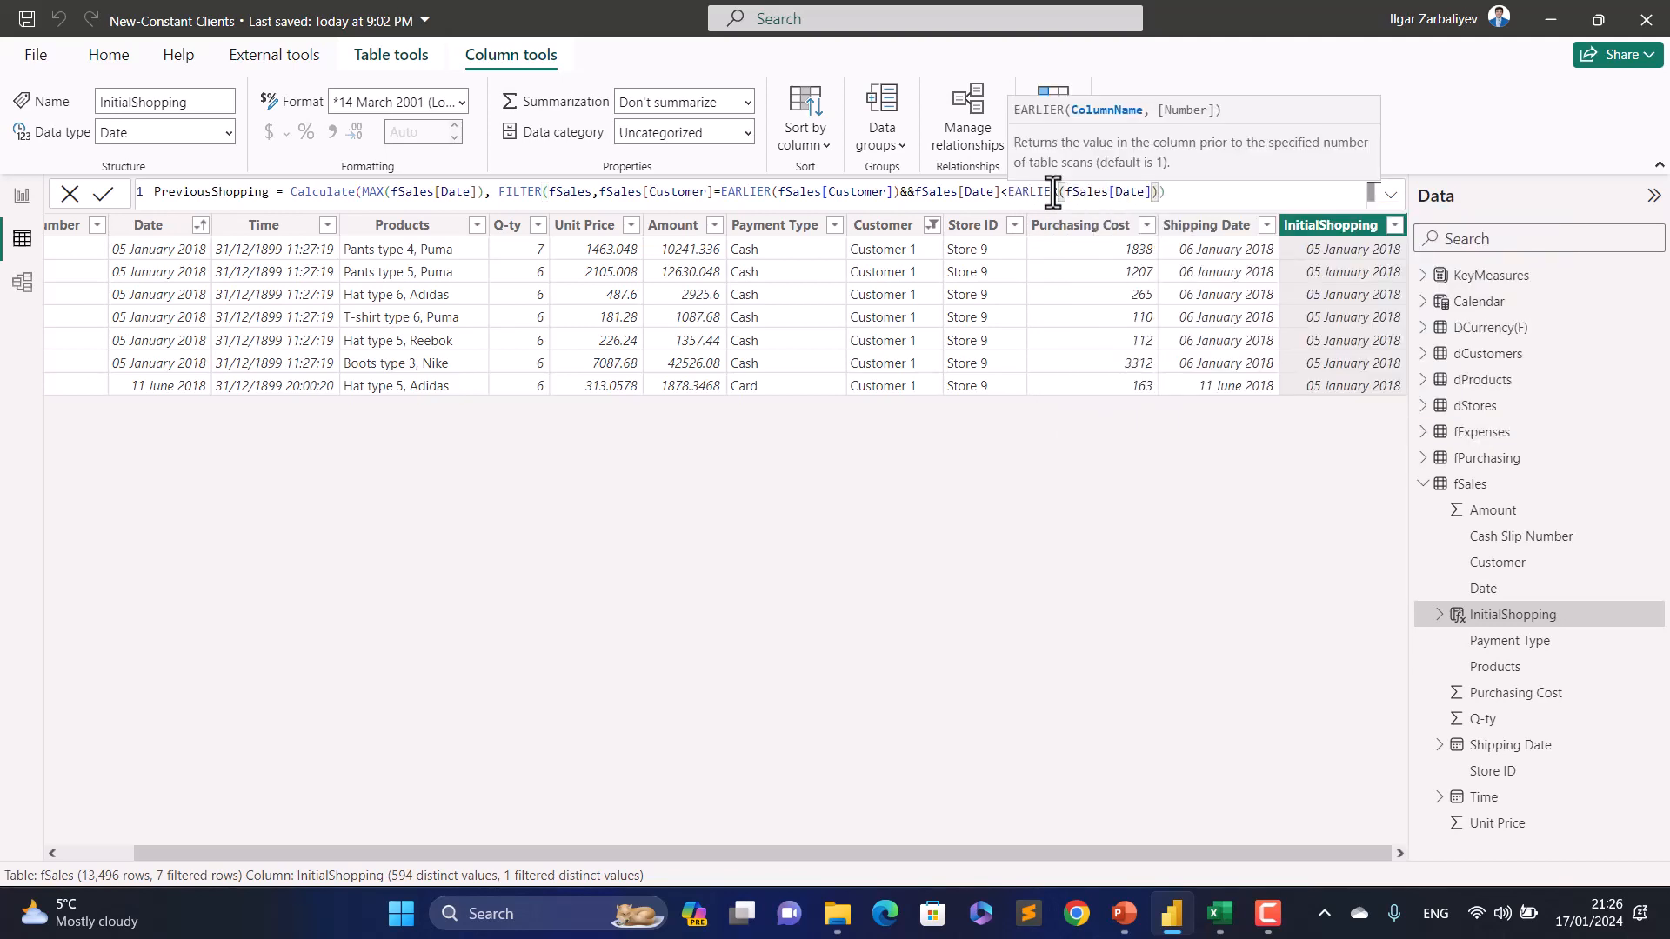
Step: Close the EARLIER, FILTER and Calculate brackets, commit the PreviousShopping formula and show its column in full
{"action": "key", "text": "End"}
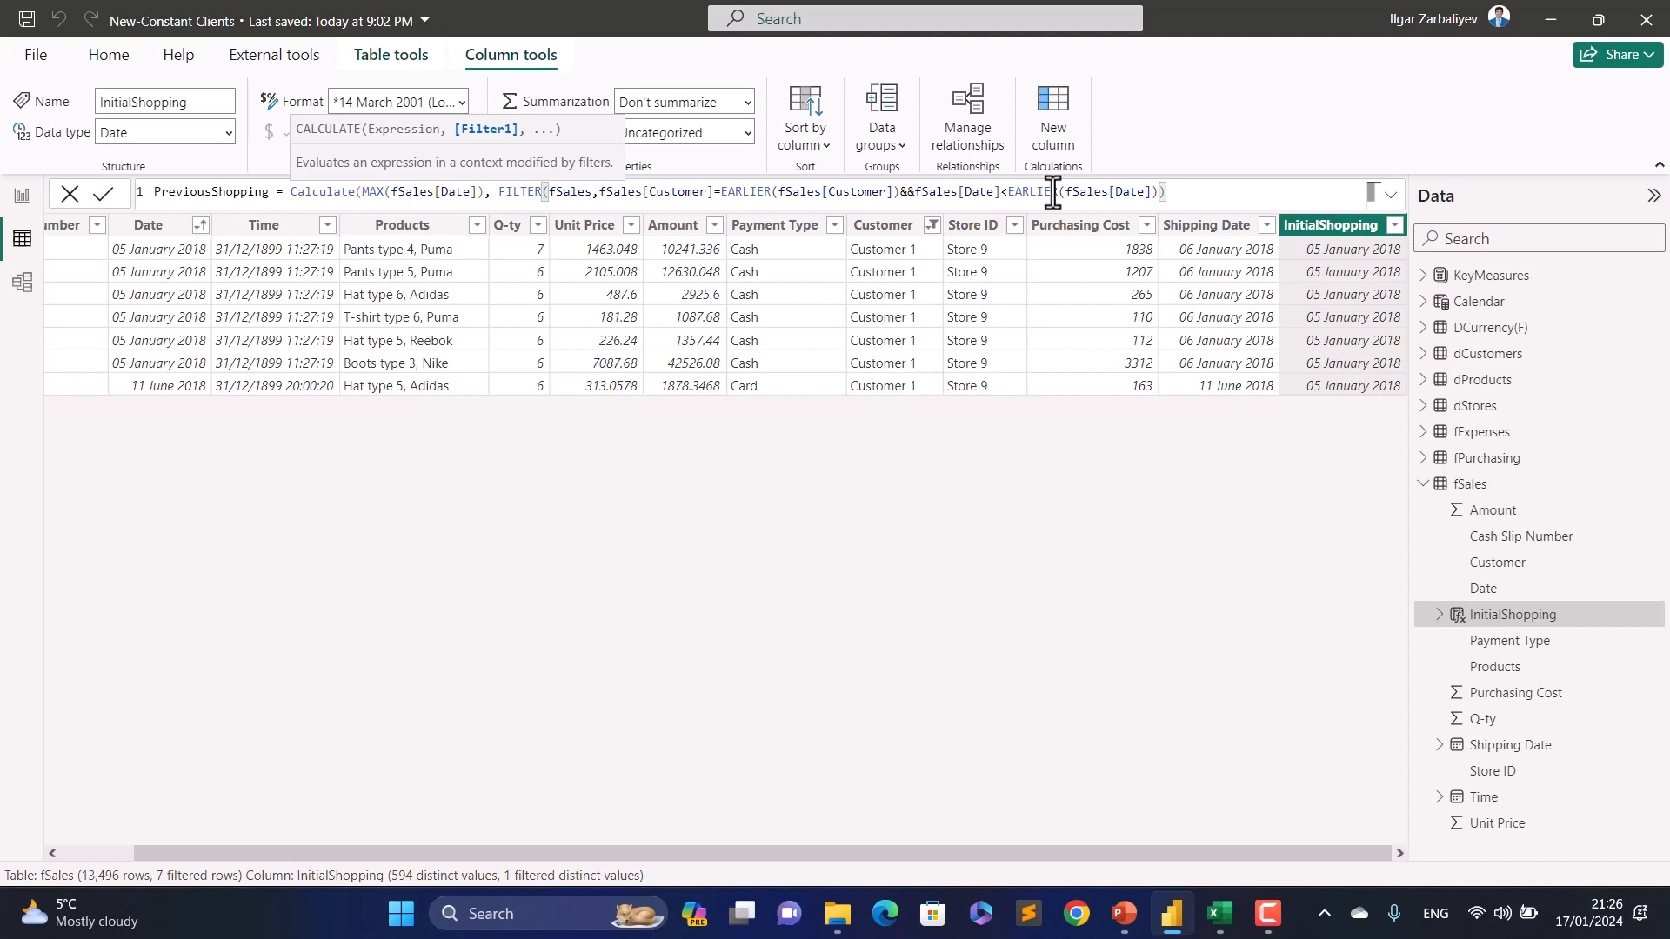
{"action": "type", "text": ")"}
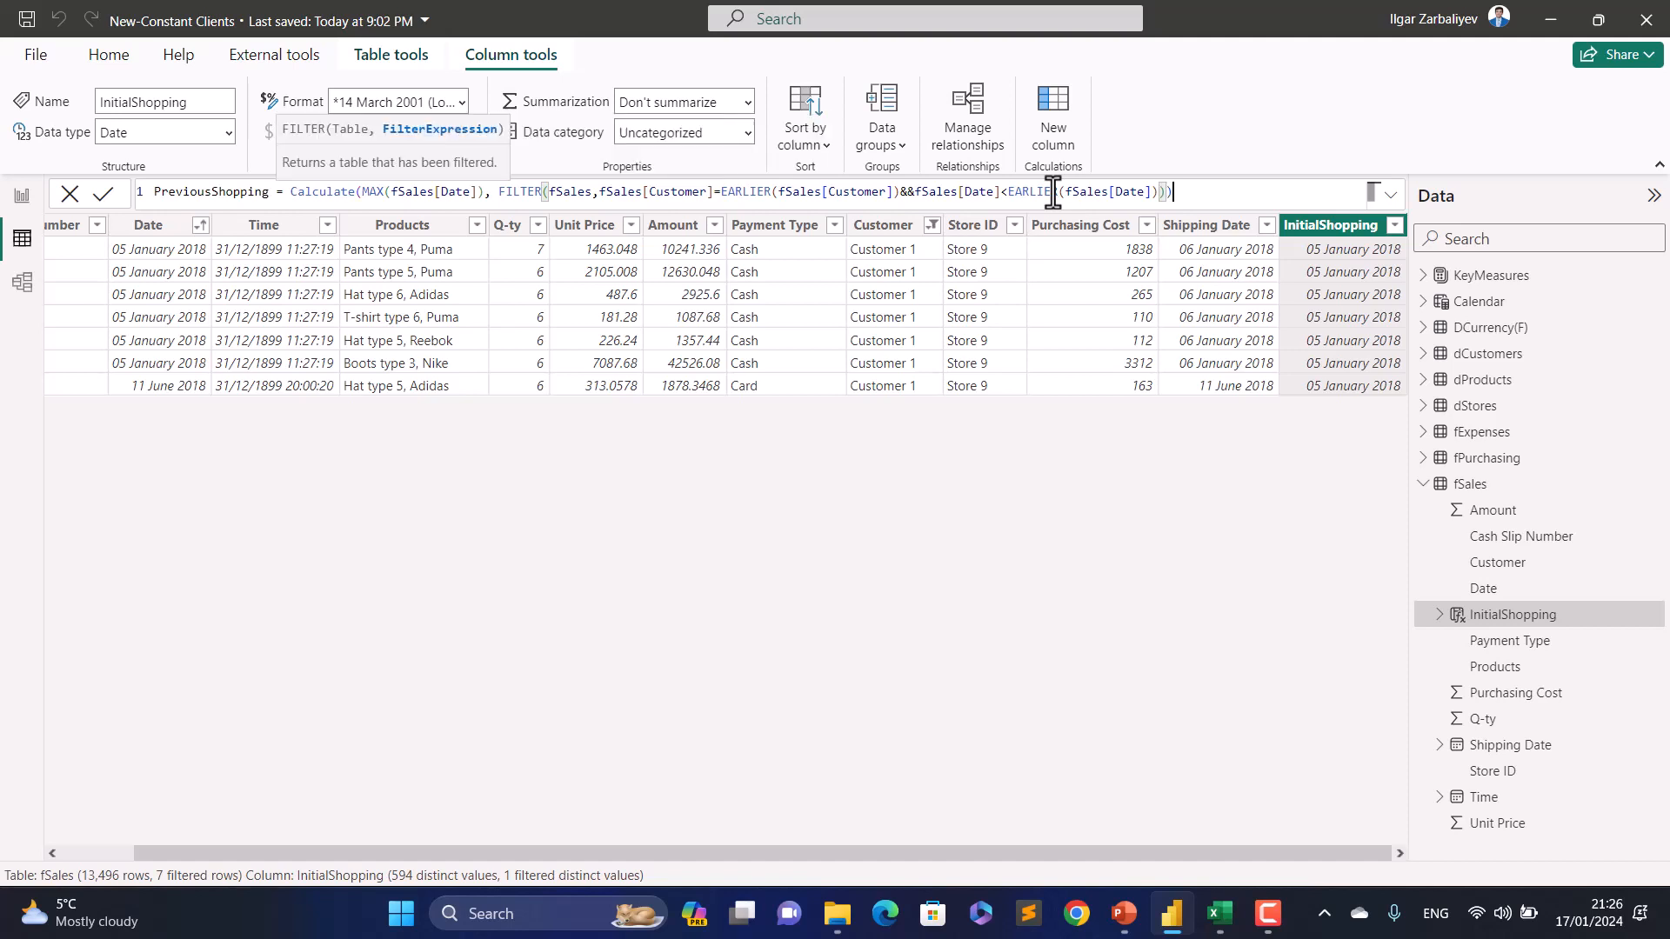
{"action": "type", "text": ")"}
{"action": "key", "text": "Return"}
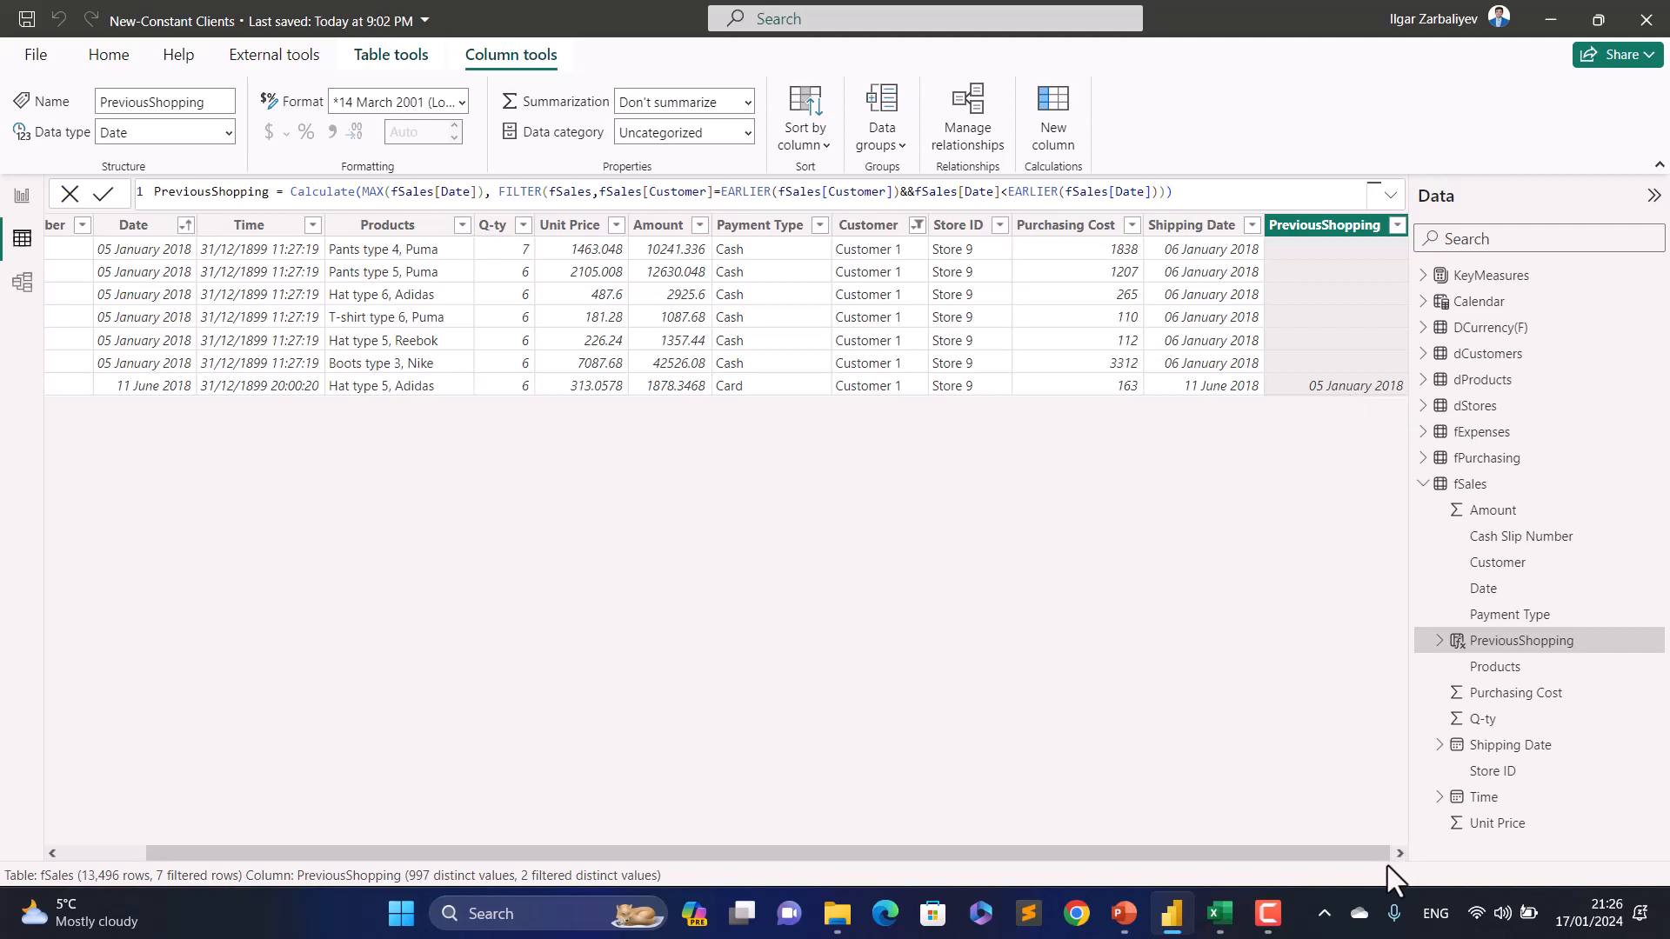
{"action": "left_click_drag", "start_coordinate": [1370, 855], "coordinate": [1379, 853]}
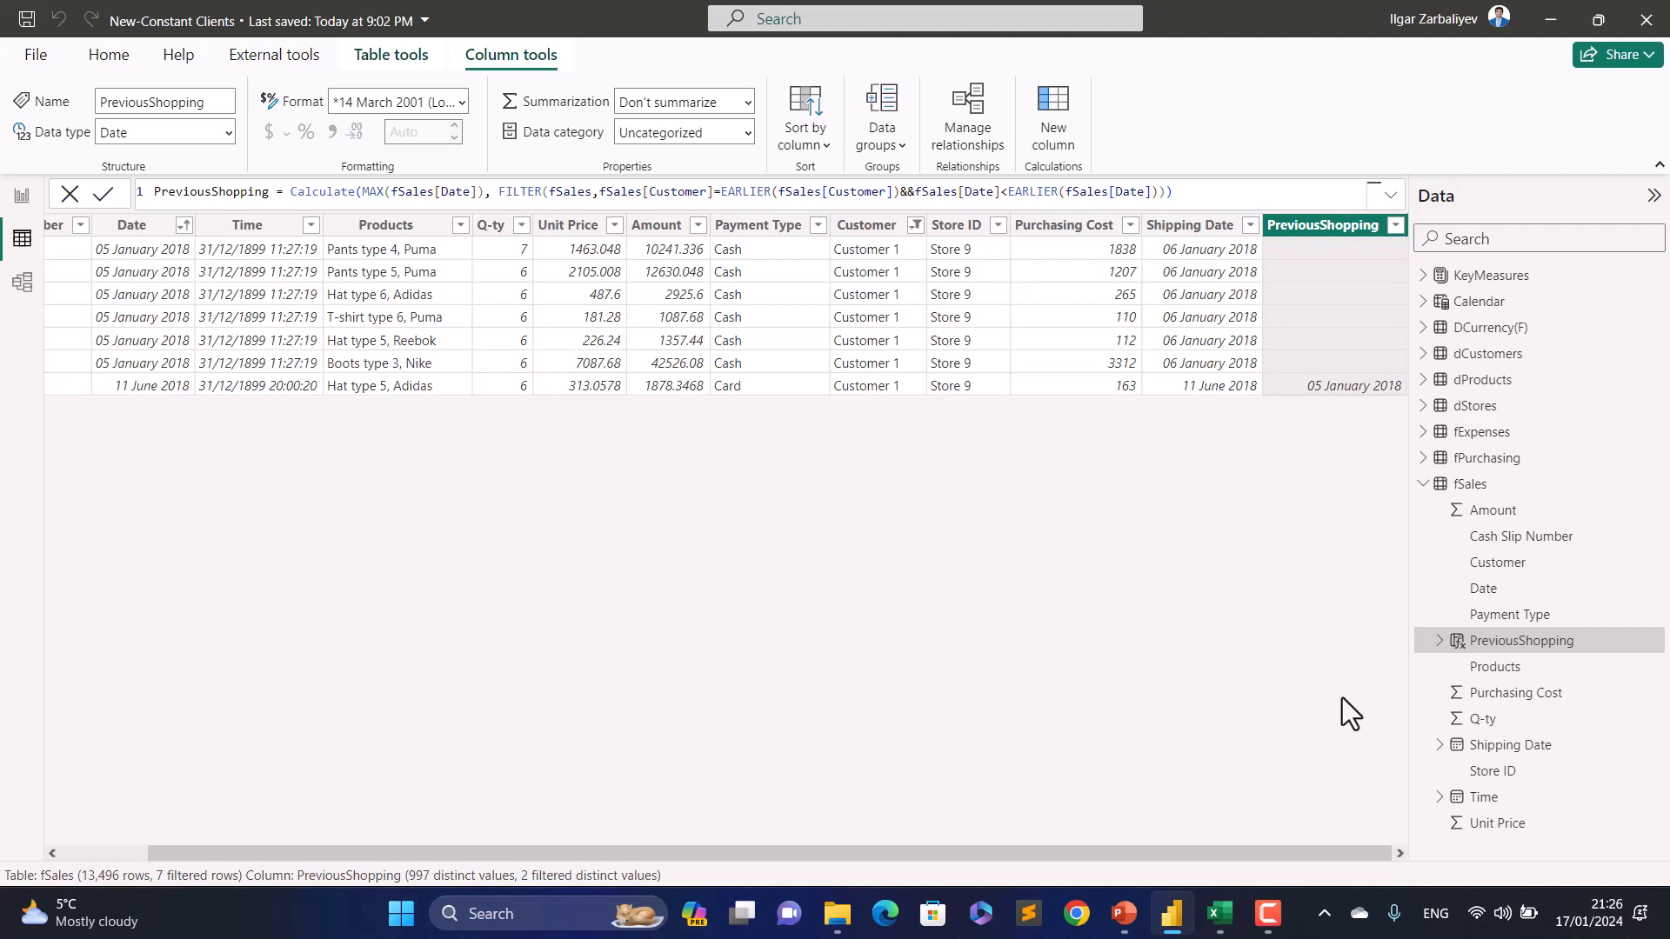
Step: Add a calculated column to fSales named A number of days between shopping dates, starting its formula with DATEDIFF
{"action": "left_click", "coordinate": [1067, 108]}
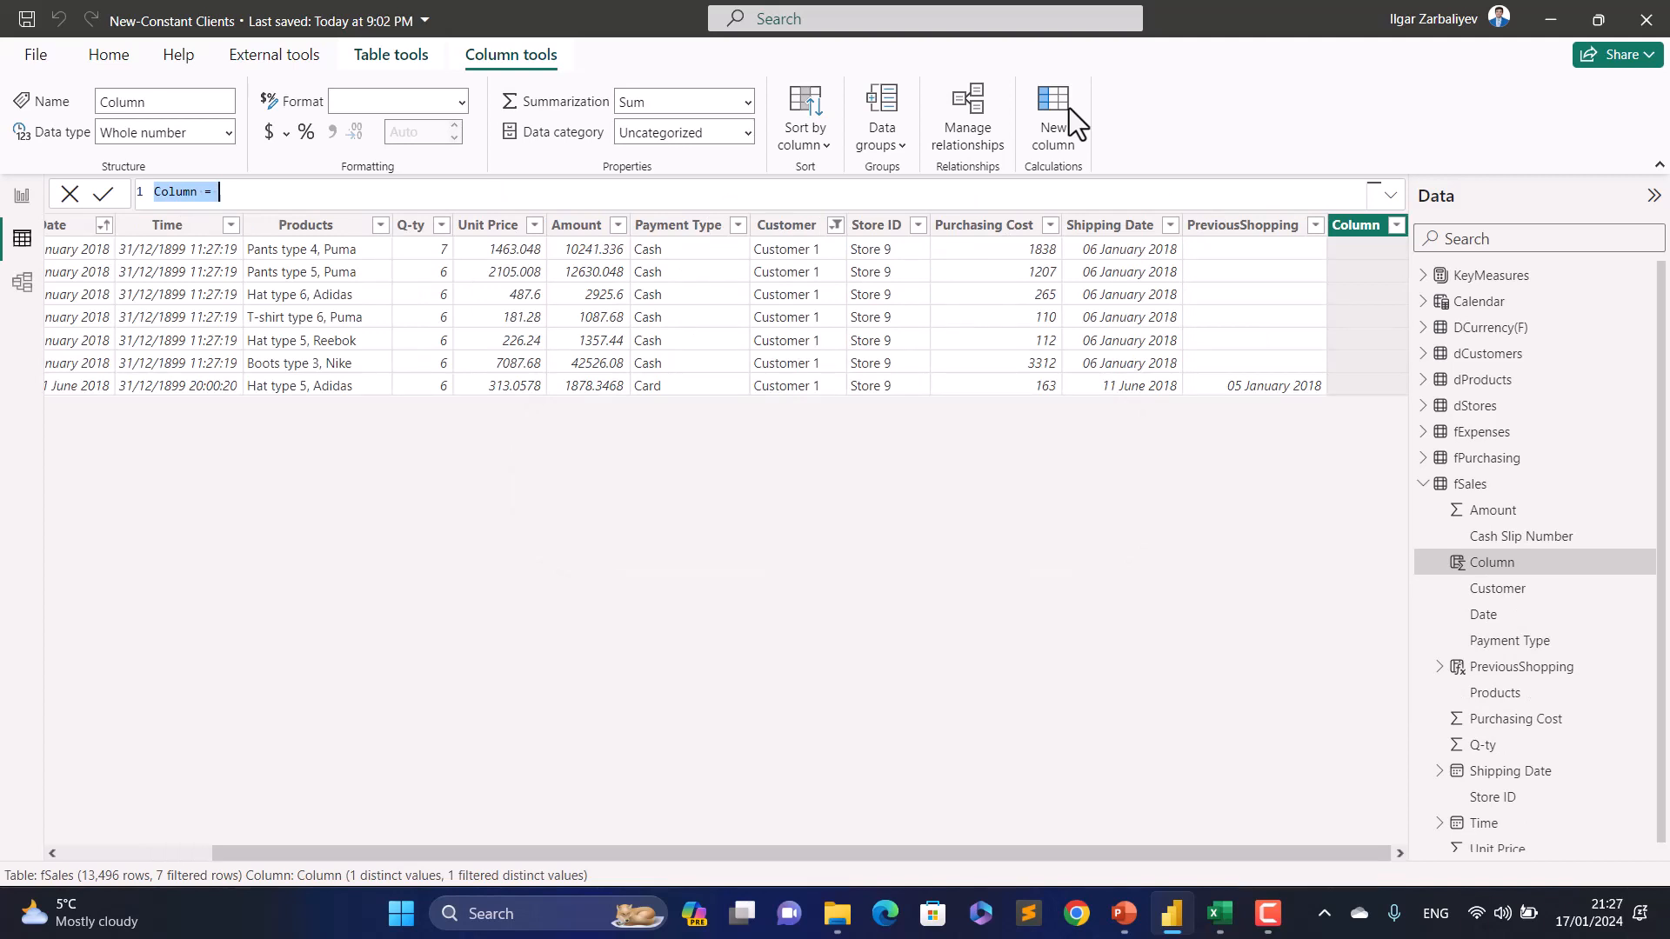
{"action": "type", "text": "A number of"}
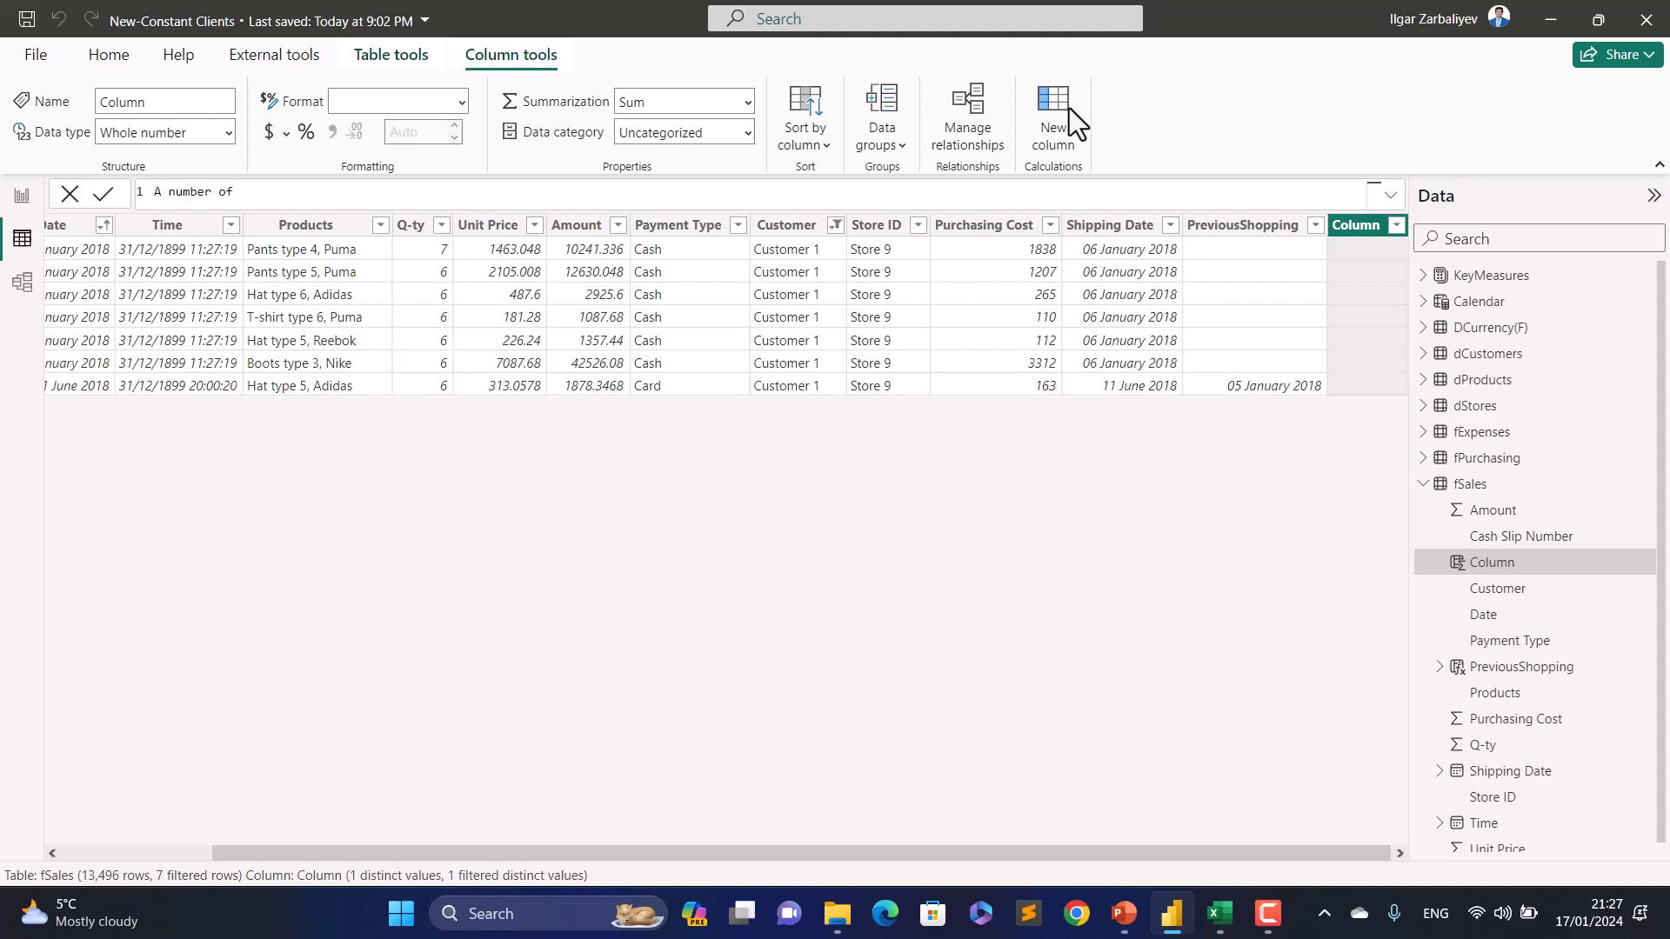
{"action": "type", "text": " days between shopping dates ="}
{"action": "type", "text": "Dates"}
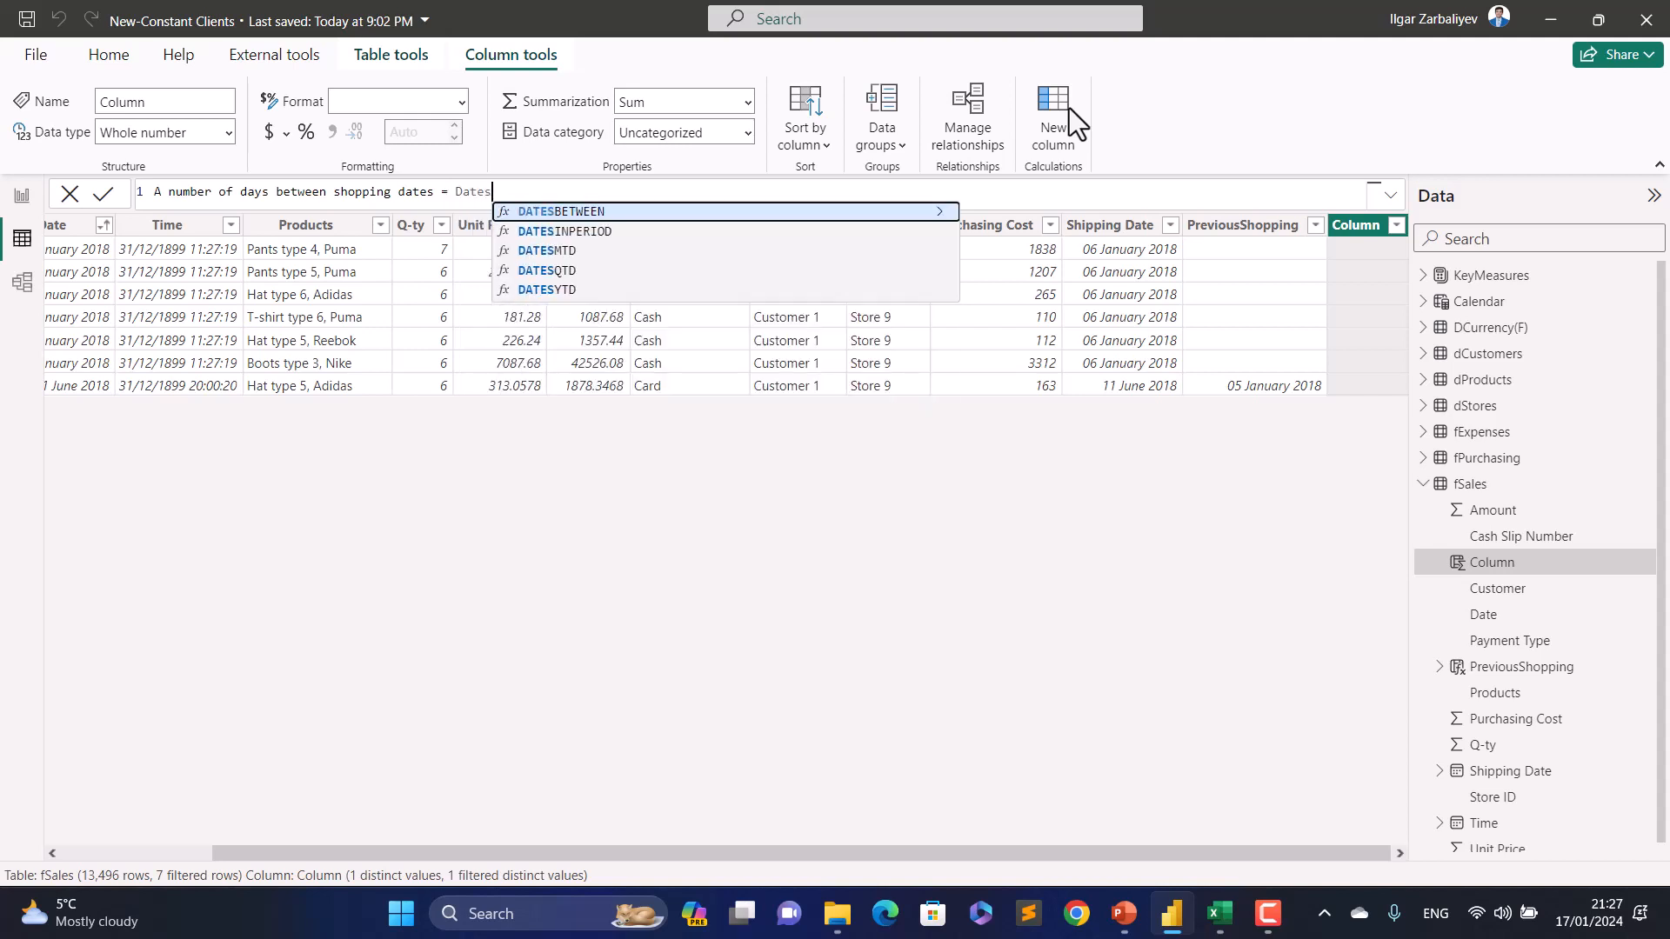
{"action": "key", "text": "BackSpace"}
{"action": "type", "text": "d"}
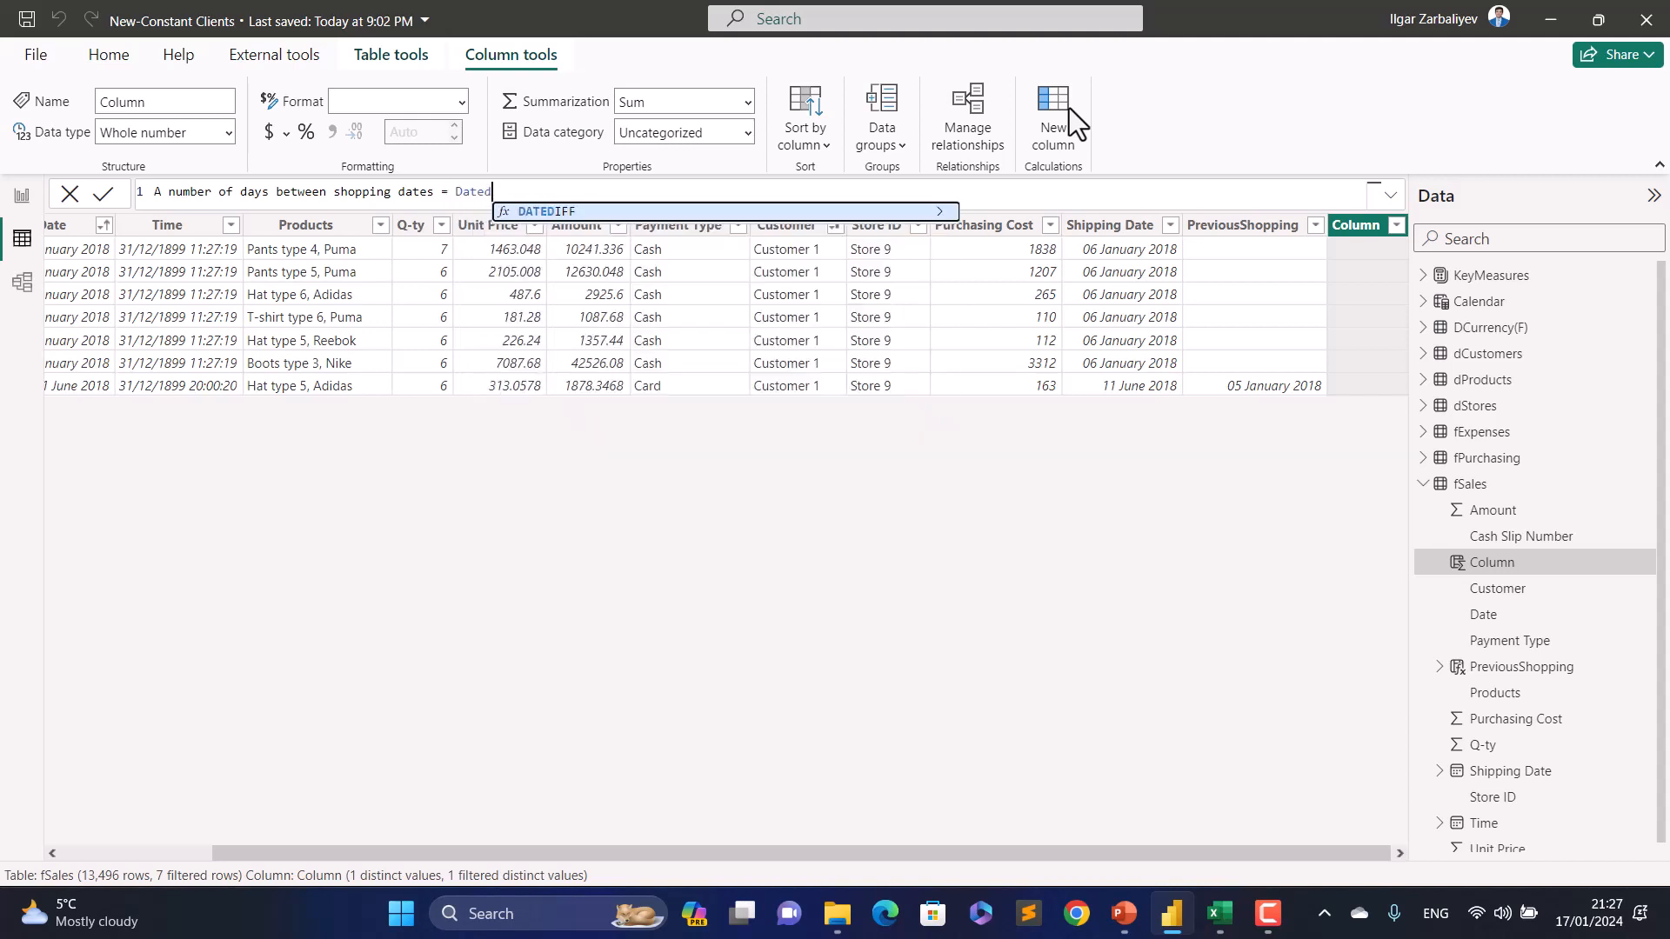
{"action": "key", "text": "Tab"}
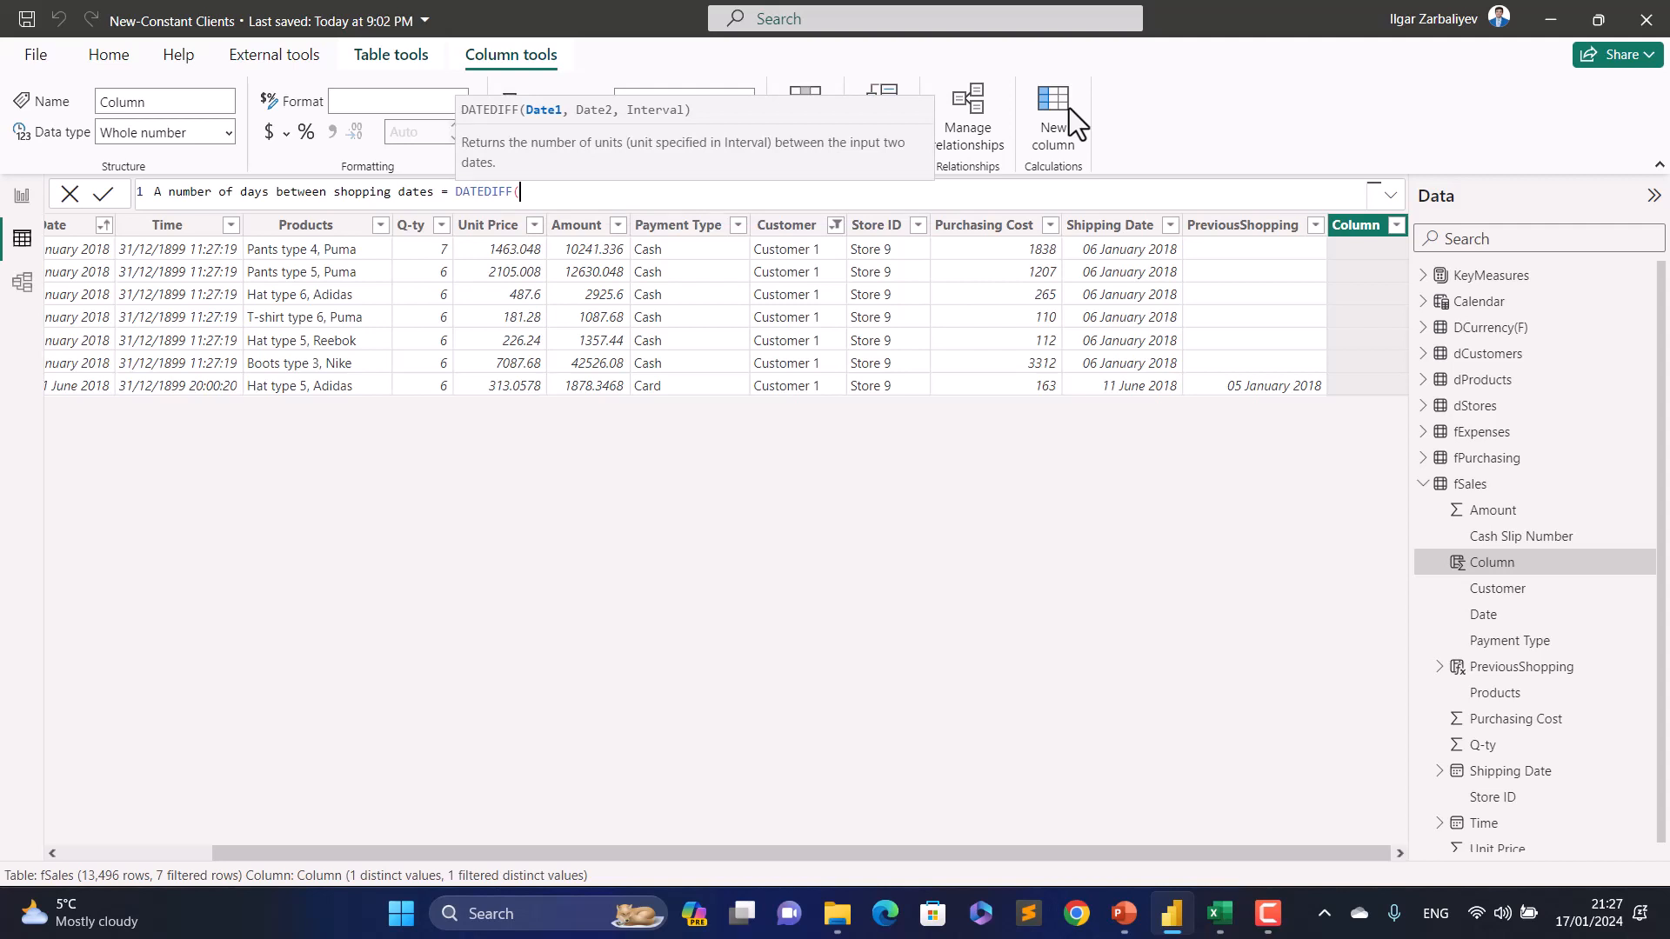
Step: Enter fSales[PreviousShopping] as the start date argument of DATEDIFF
{"action": "type", "text": "fsales"}
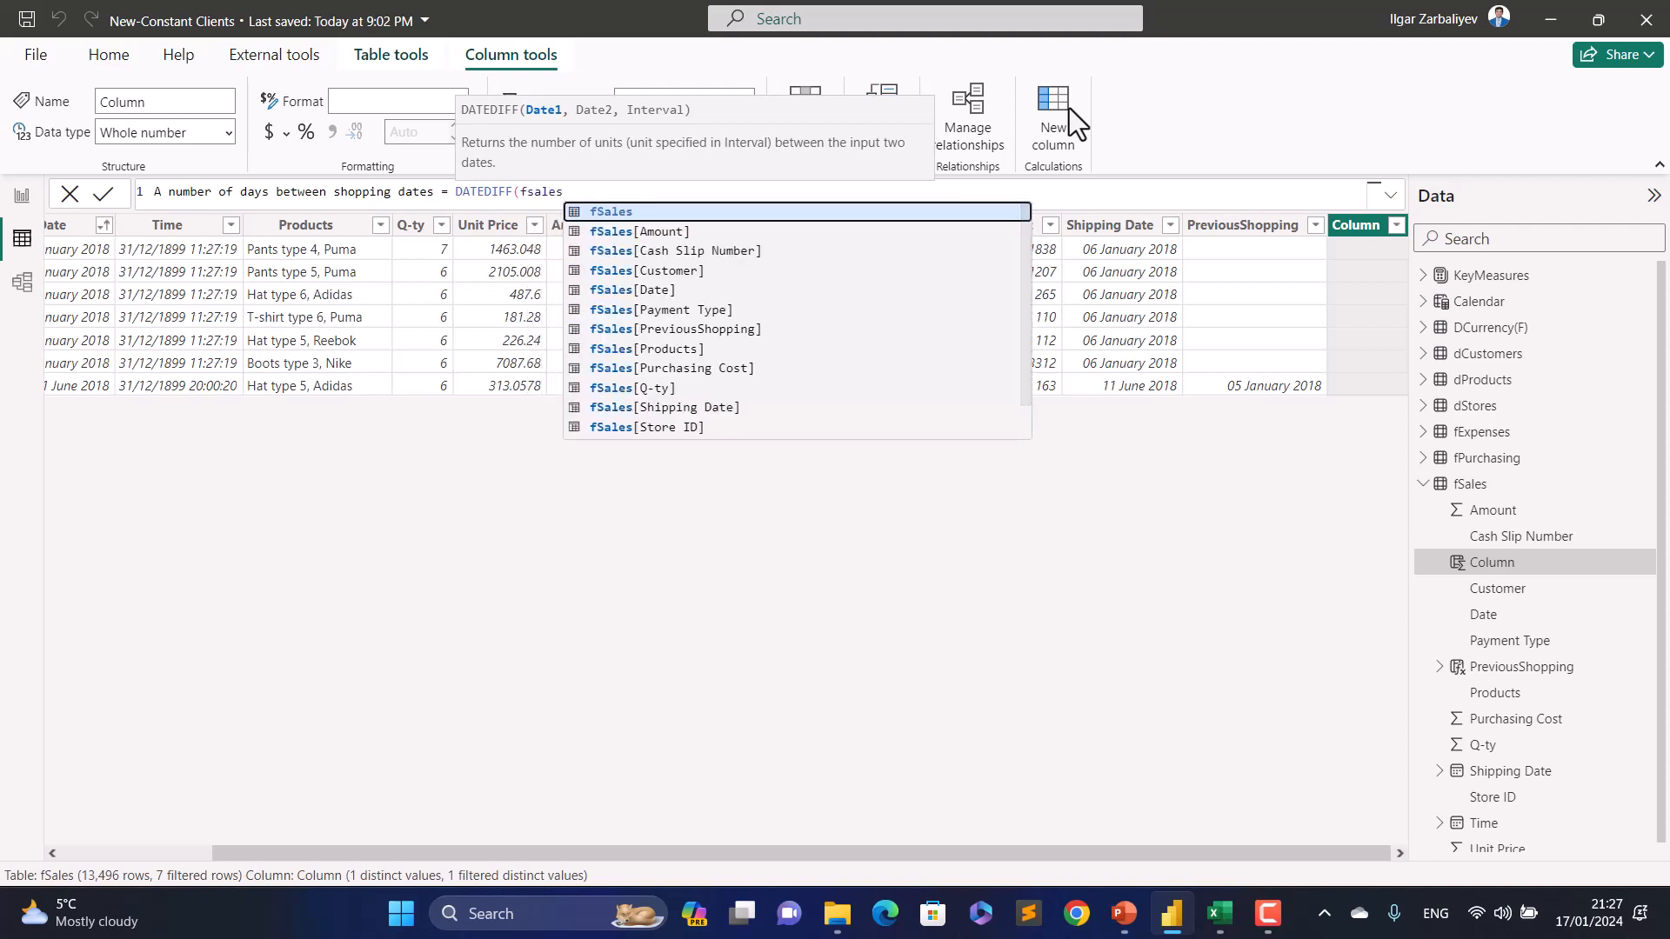
{"action": "key", "text": "Down"}
{"action": "key", "text": "Down"}
{"action": "key", "text": "Down"}
{"action": "key", "text": "Down"}
{"action": "key", "text": "Down"}
{"action": "key", "text": "Down"}
{"action": "key", "text": "Tab"}
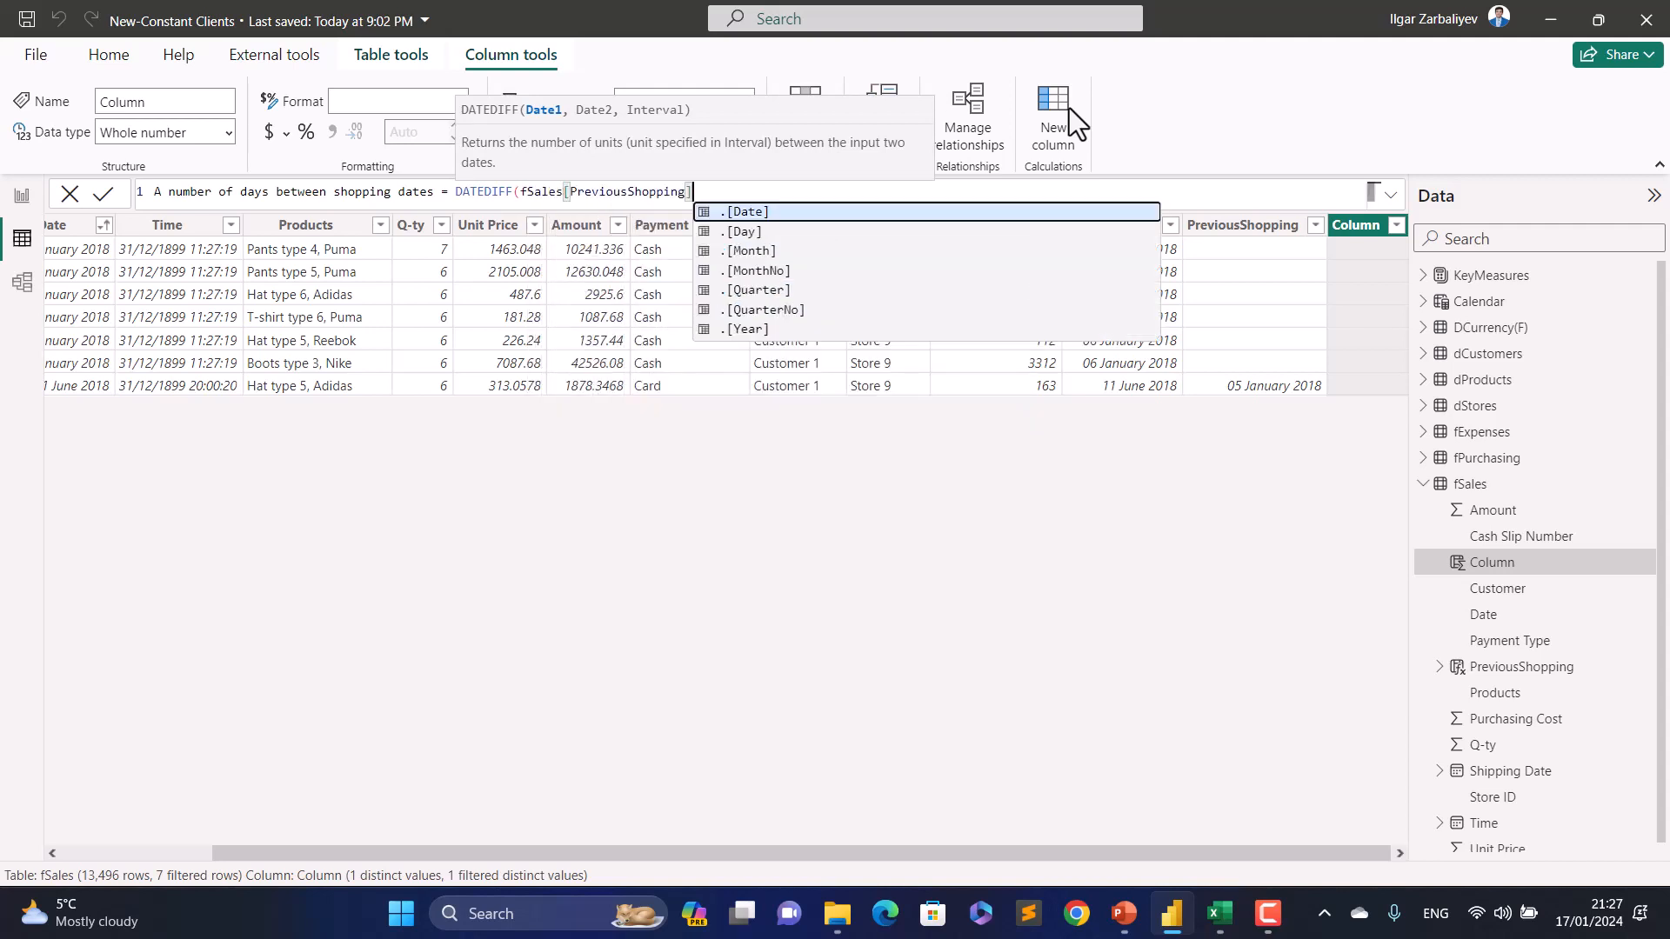
{"action": "type", "text": ","}
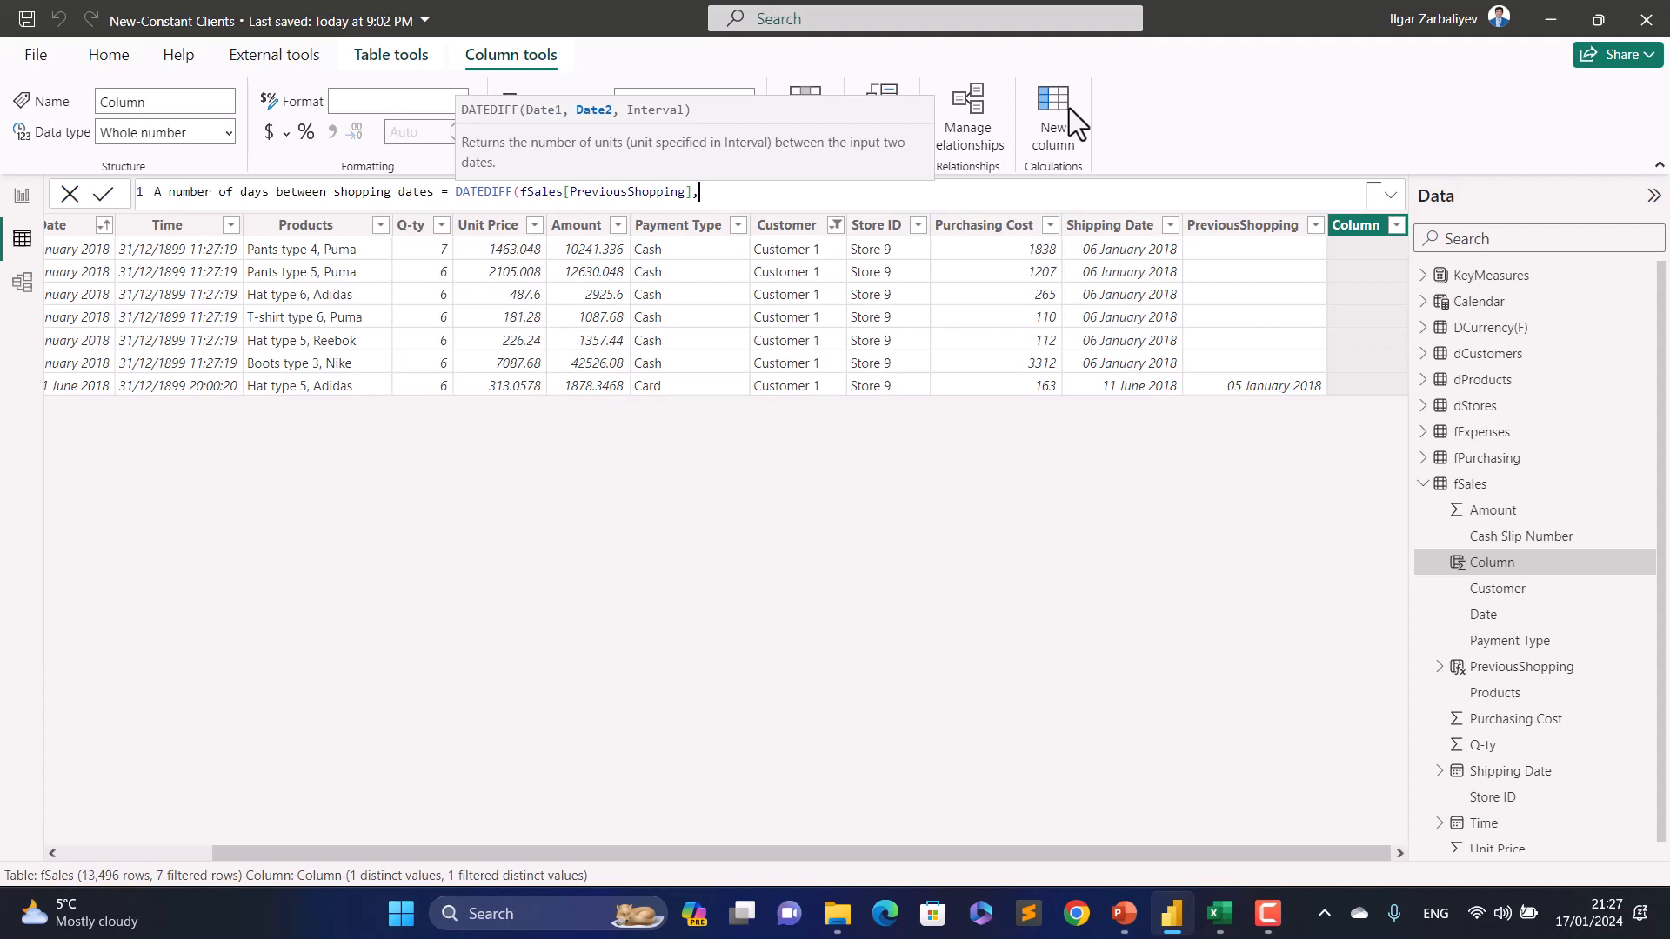
Step: Enter fSales[Date] as the end date argument of DATEDIFF
{"action": "type", "text": "f"}
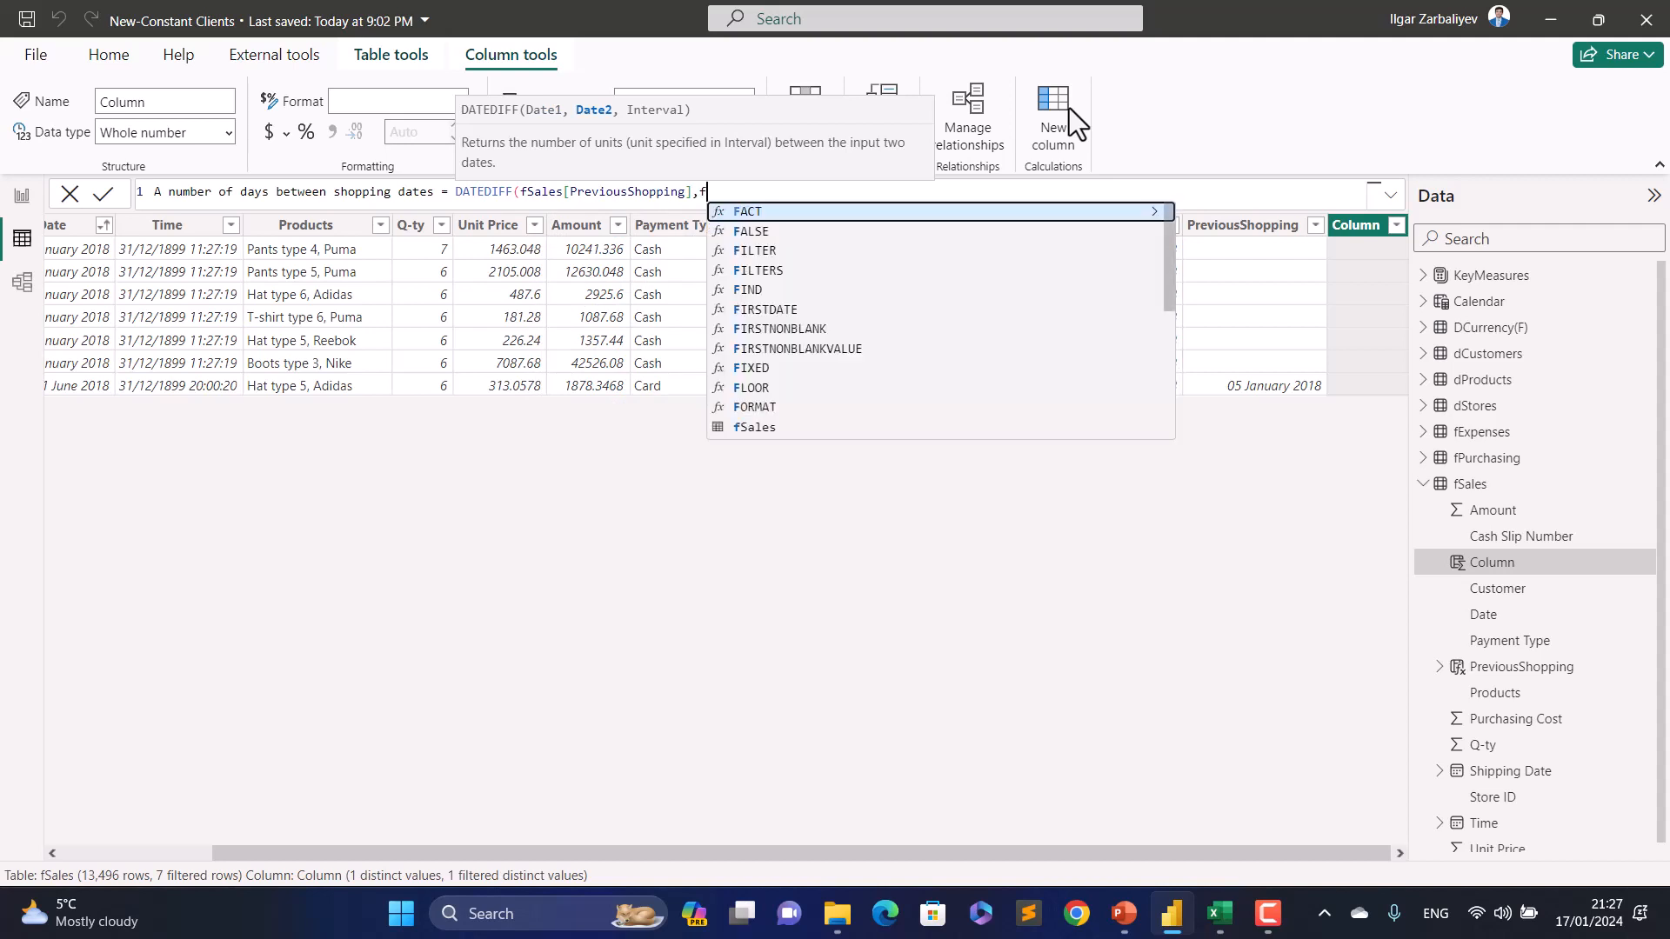
{"action": "type", "text": "sales"}
{"action": "key", "text": "Down"}
{"action": "key", "text": "Down"}
{"action": "key", "text": "Down"}
{"action": "key", "text": "Down"}
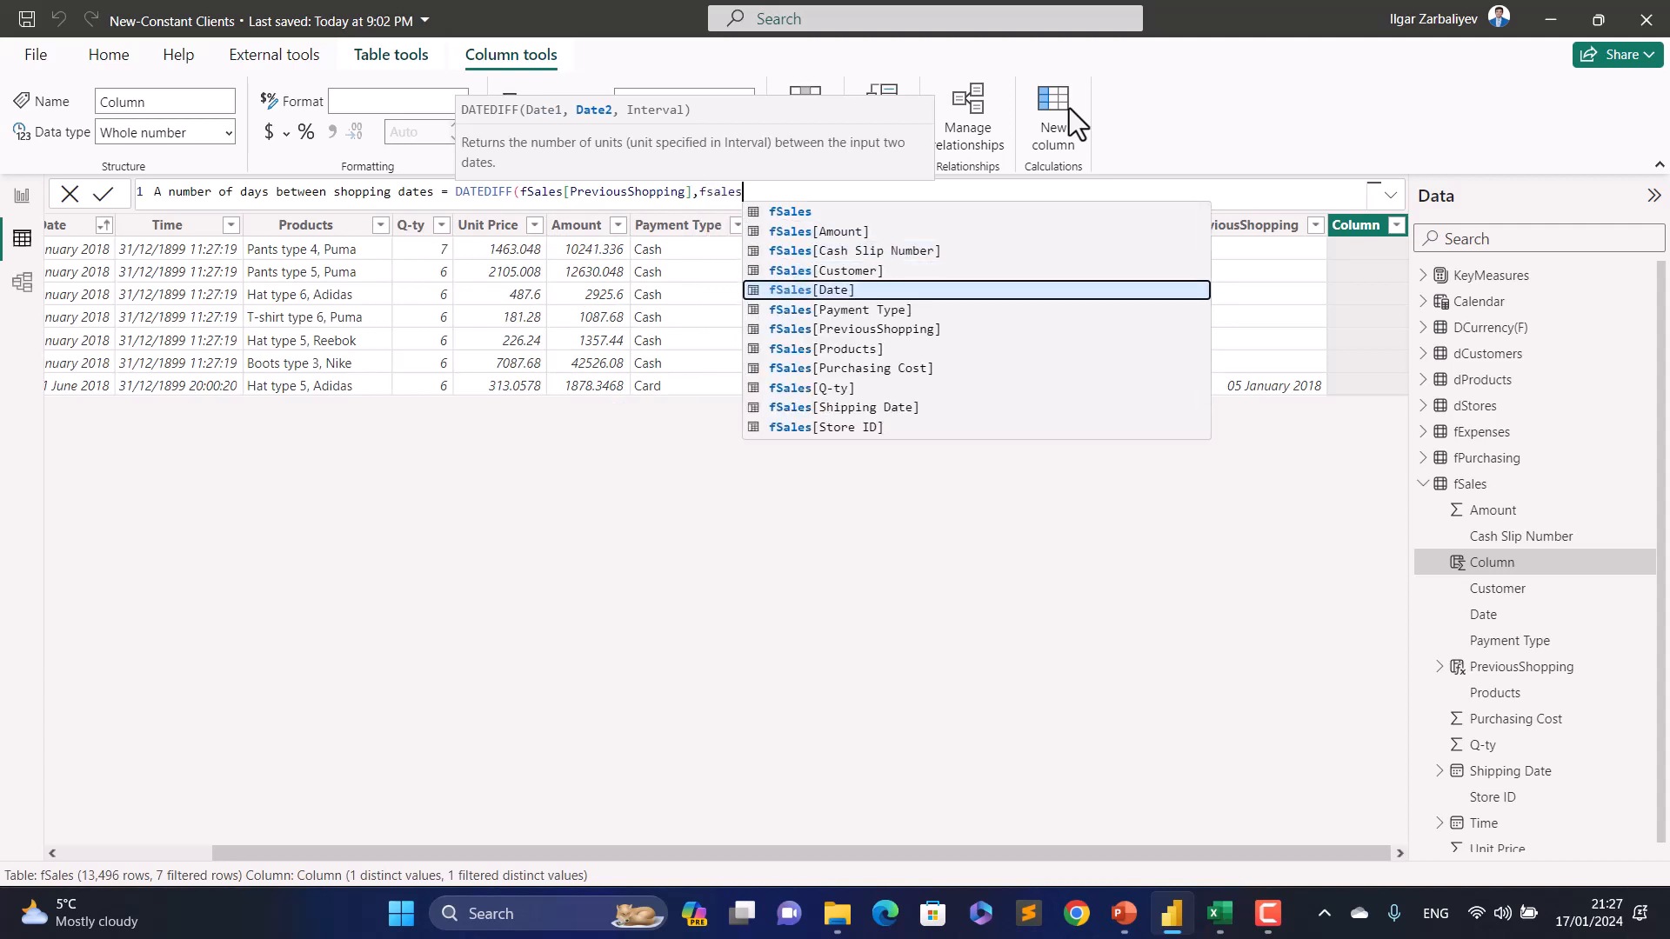
{"action": "key", "text": "Tab"}
{"action": "type", "text": ","}
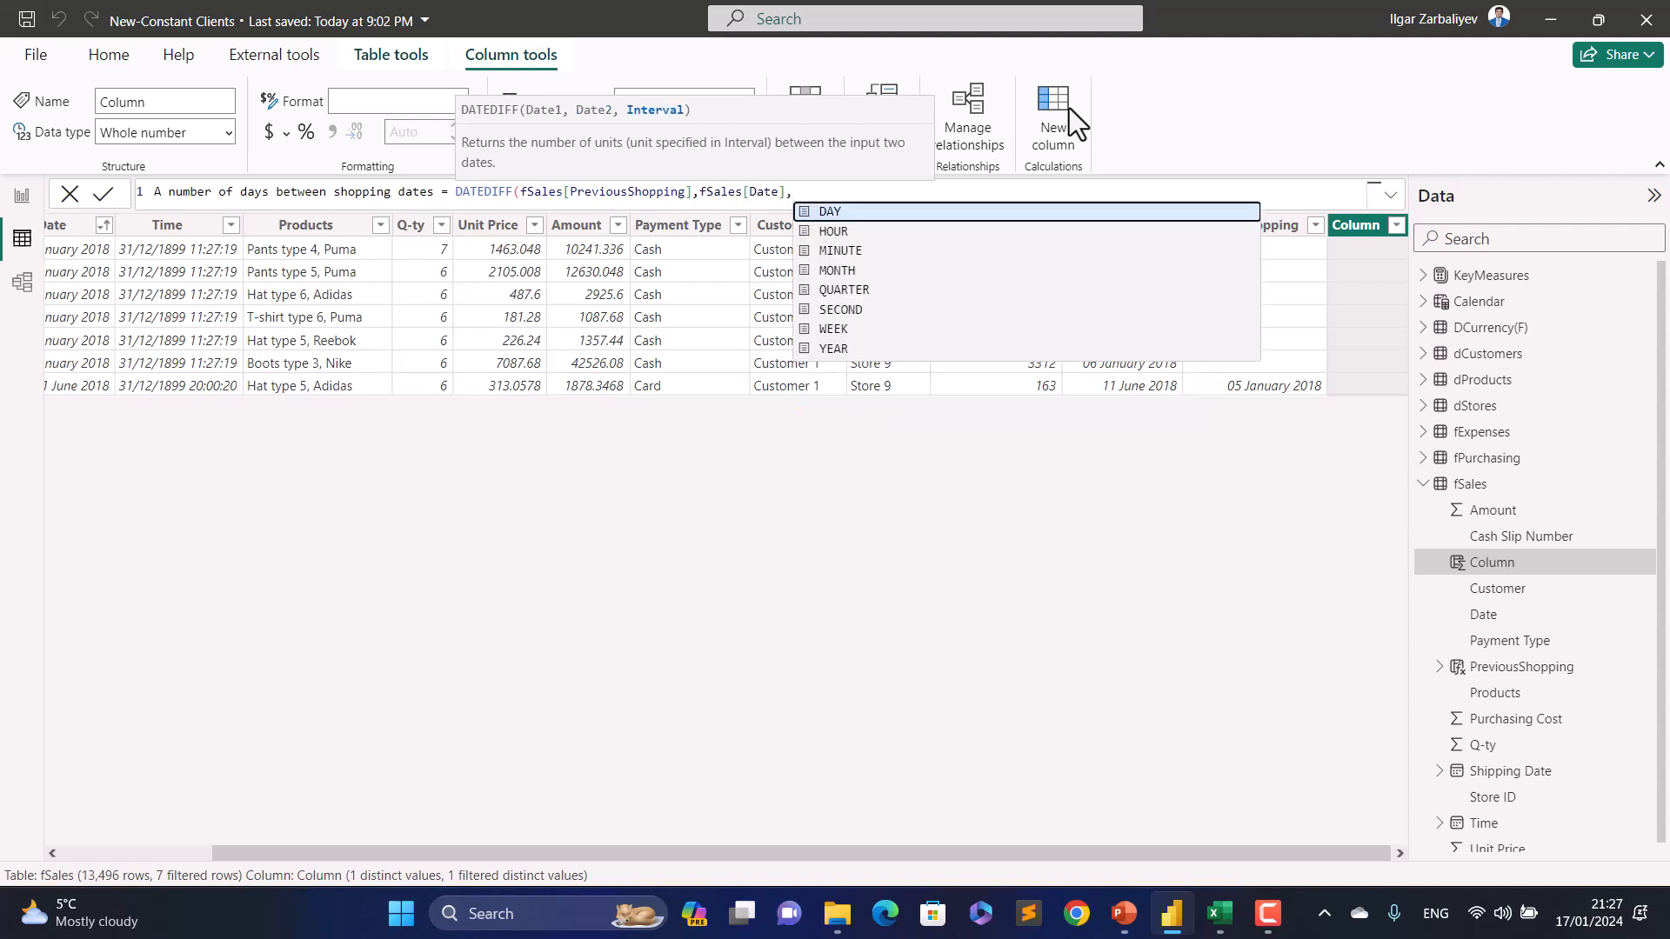
Step: Set the DATEDIFF interval to DAY, commit the formula and show the day-count column in full
{"action": "key", "text": "Tab"}
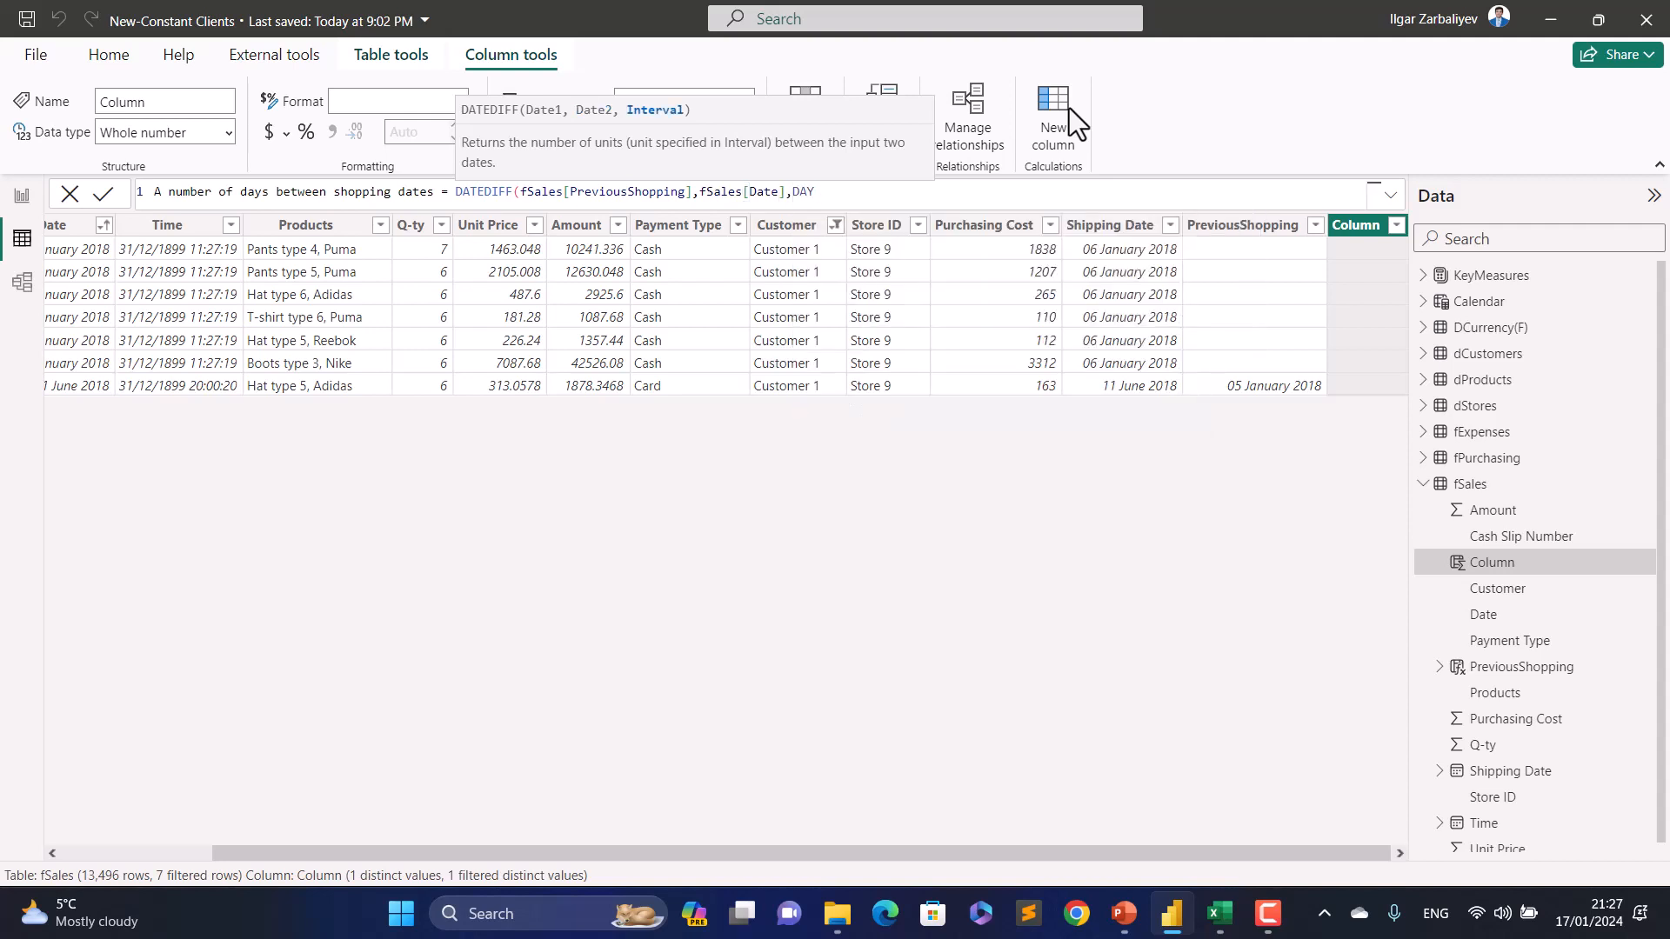
{"action": "type", "text": ")"}
{"action": "key", "text": "Return"}
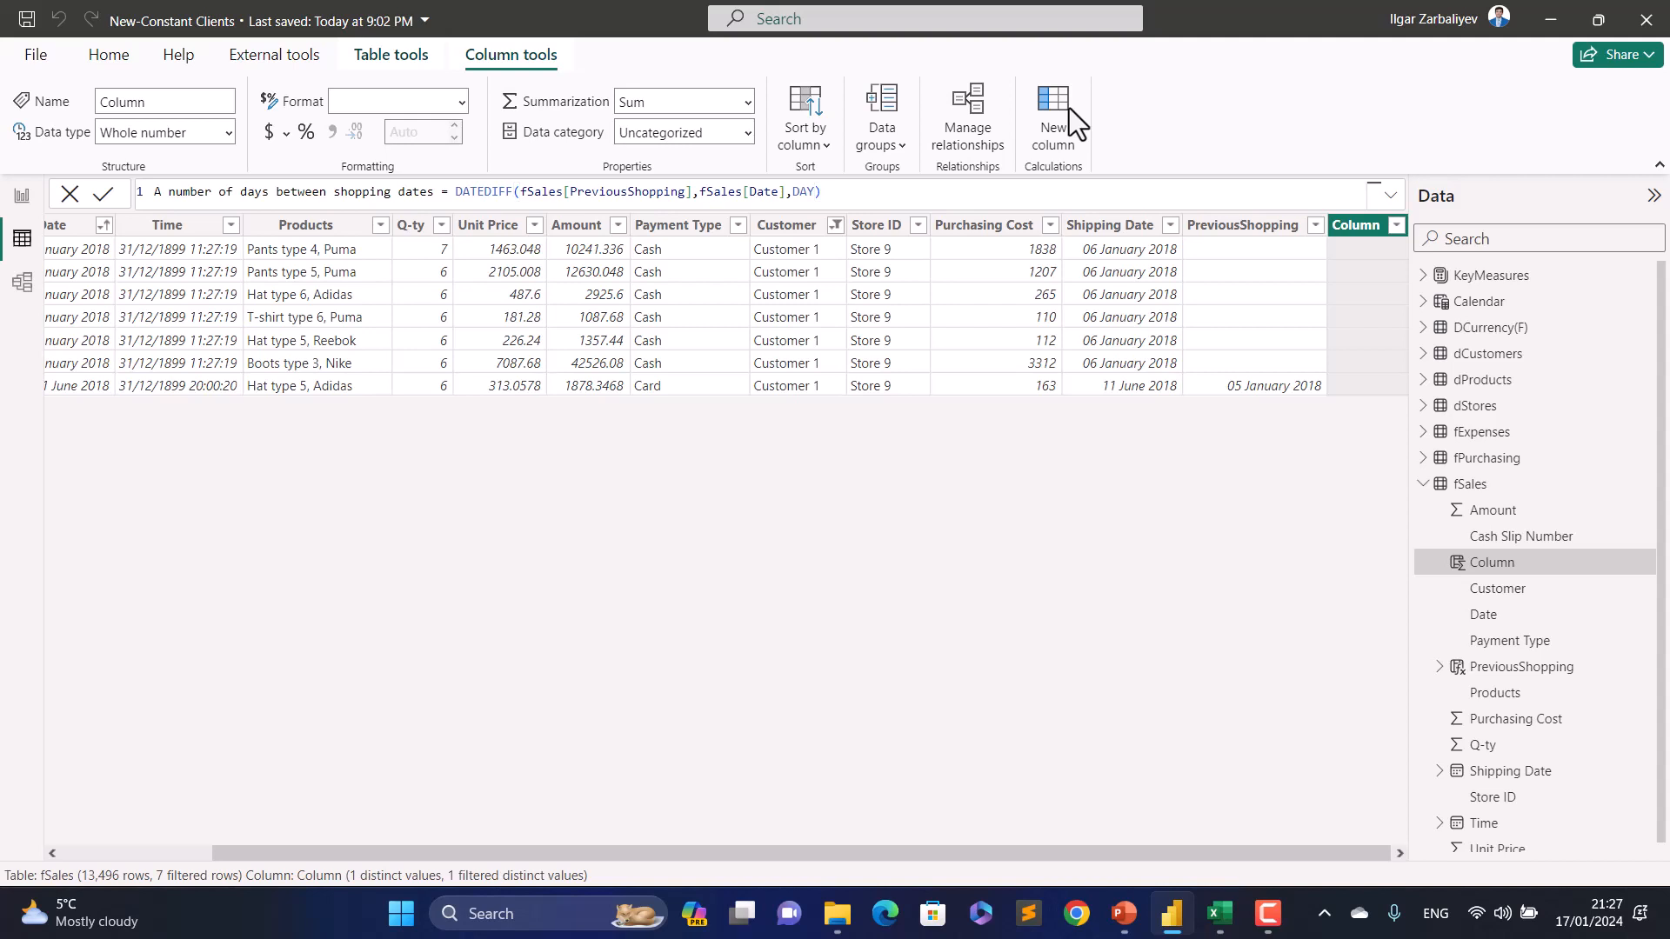
{"action": "left_click", "coordinate": [1404, 857]}
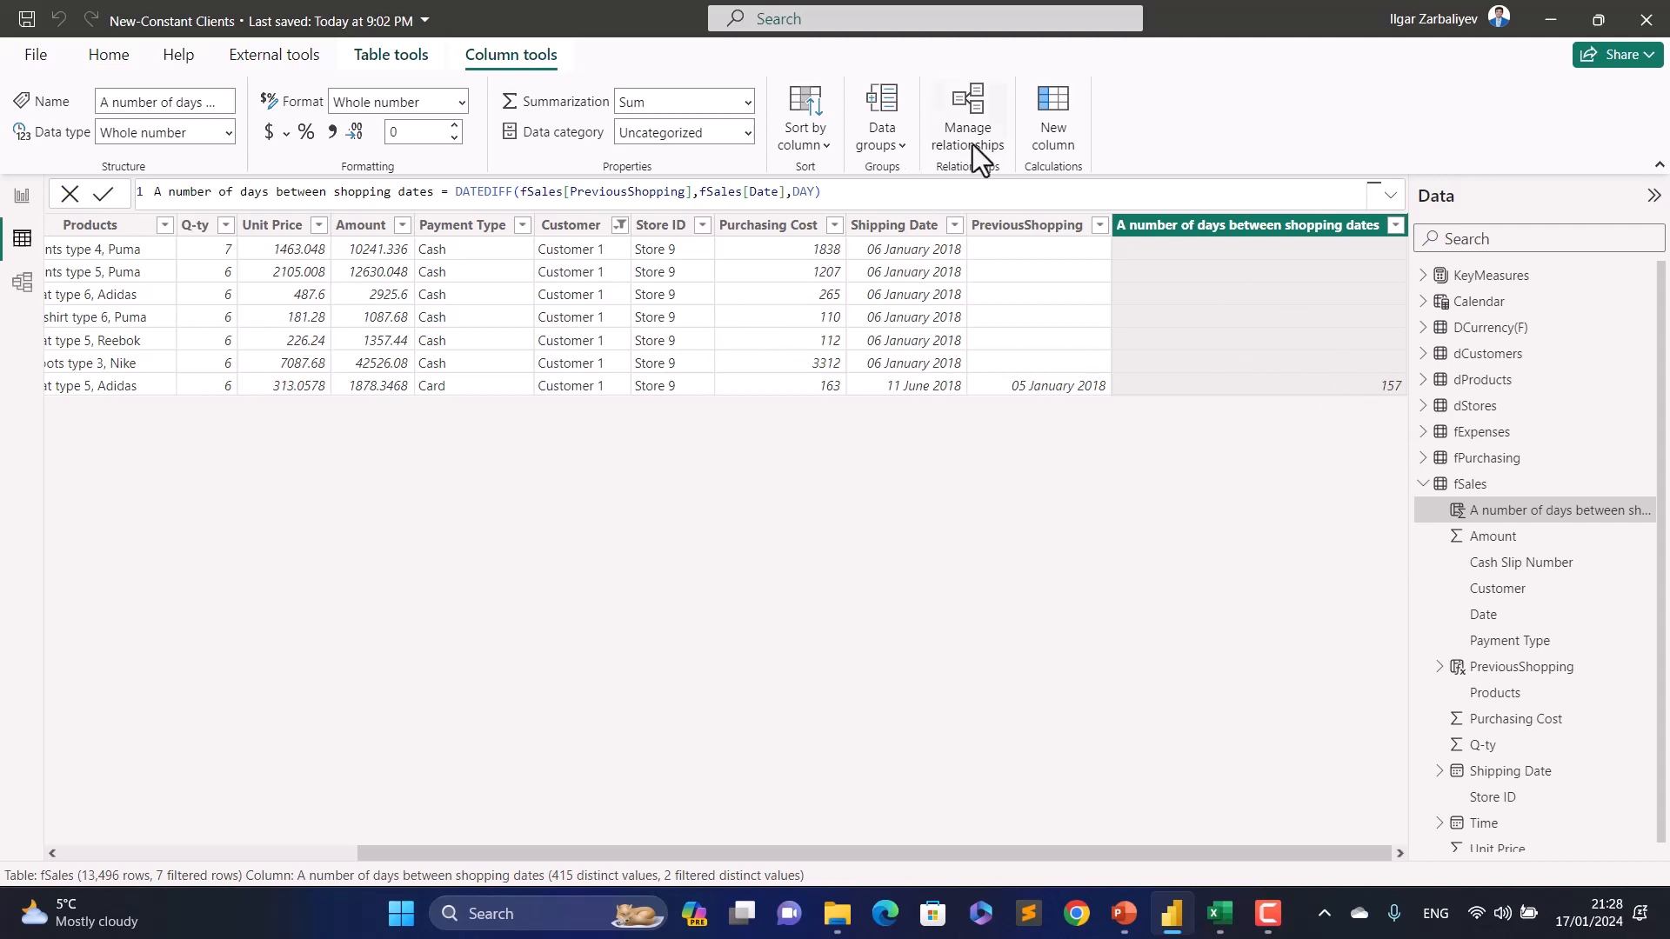
Step: Add a calculated column to fSales named New/Old and start its formula with If( followed by a line break
{"action": "left_click", "coordinate": [1063, 122]}
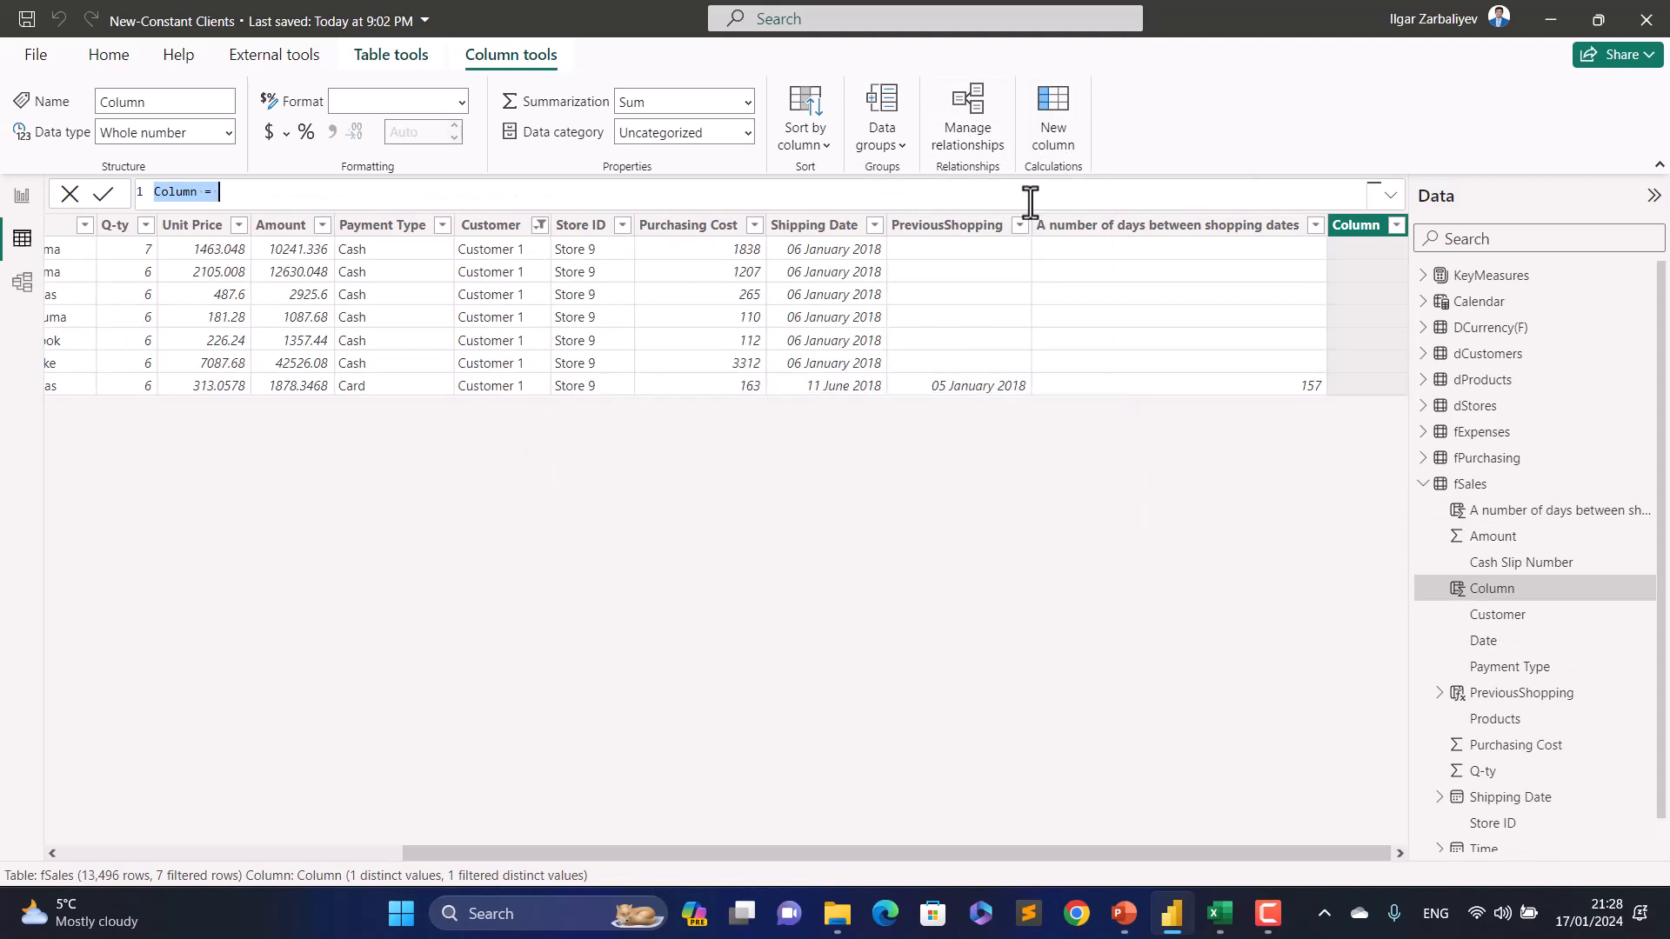
{"action": "type", "text": "New/Old ="}
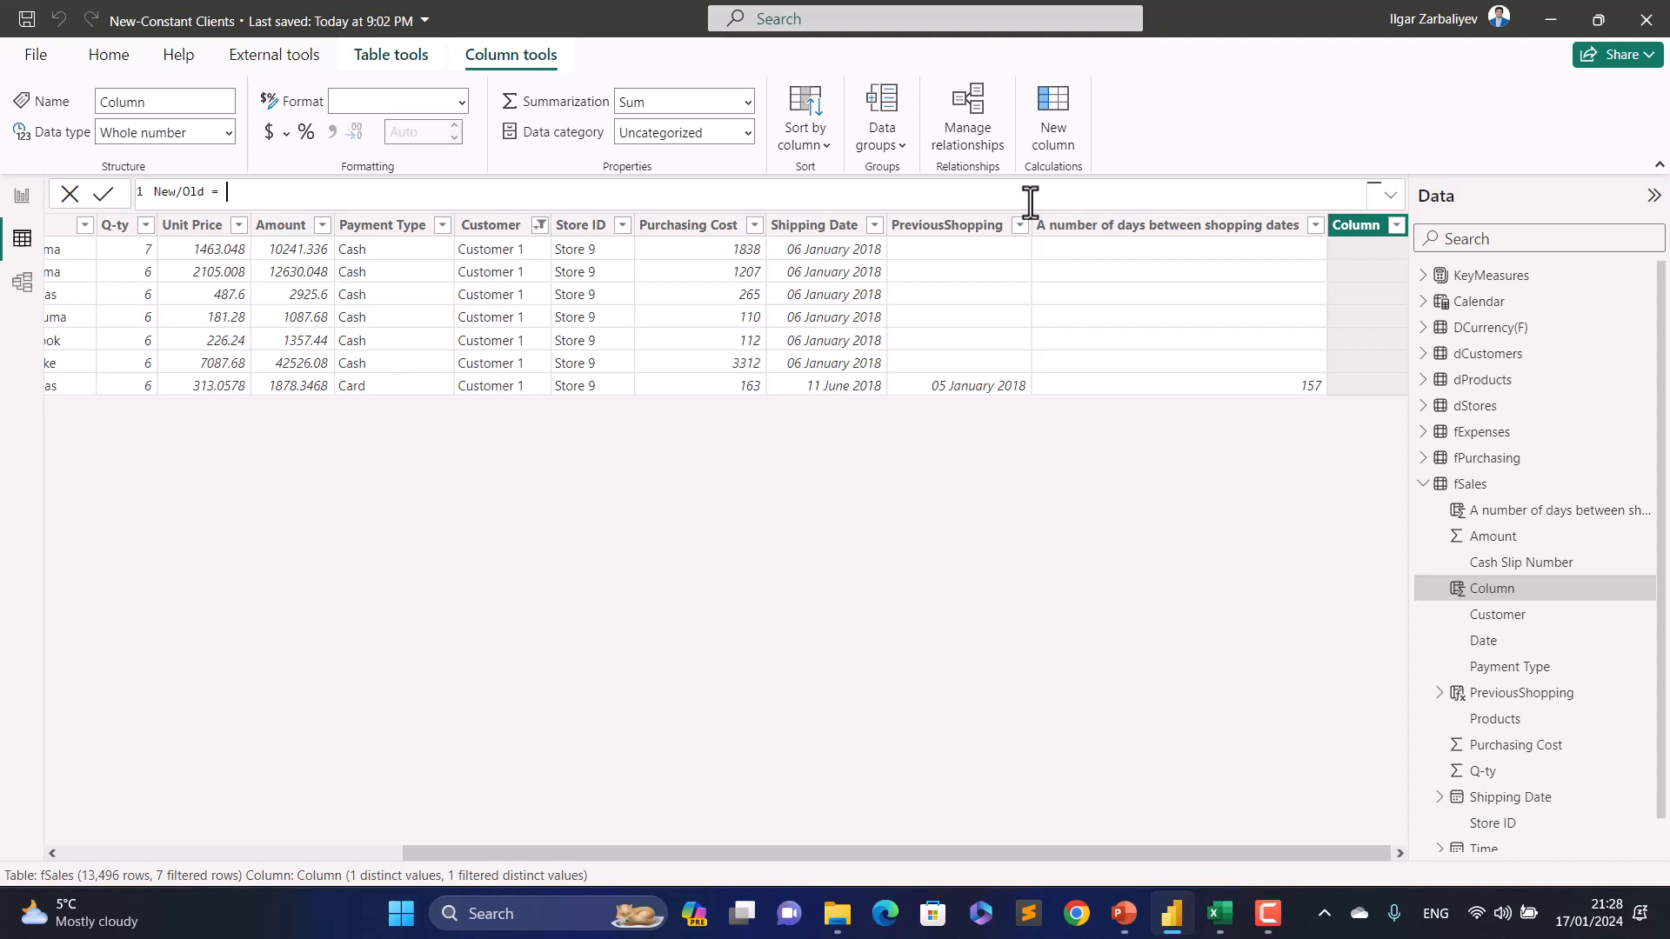
{"action": "type", "text": " If("}
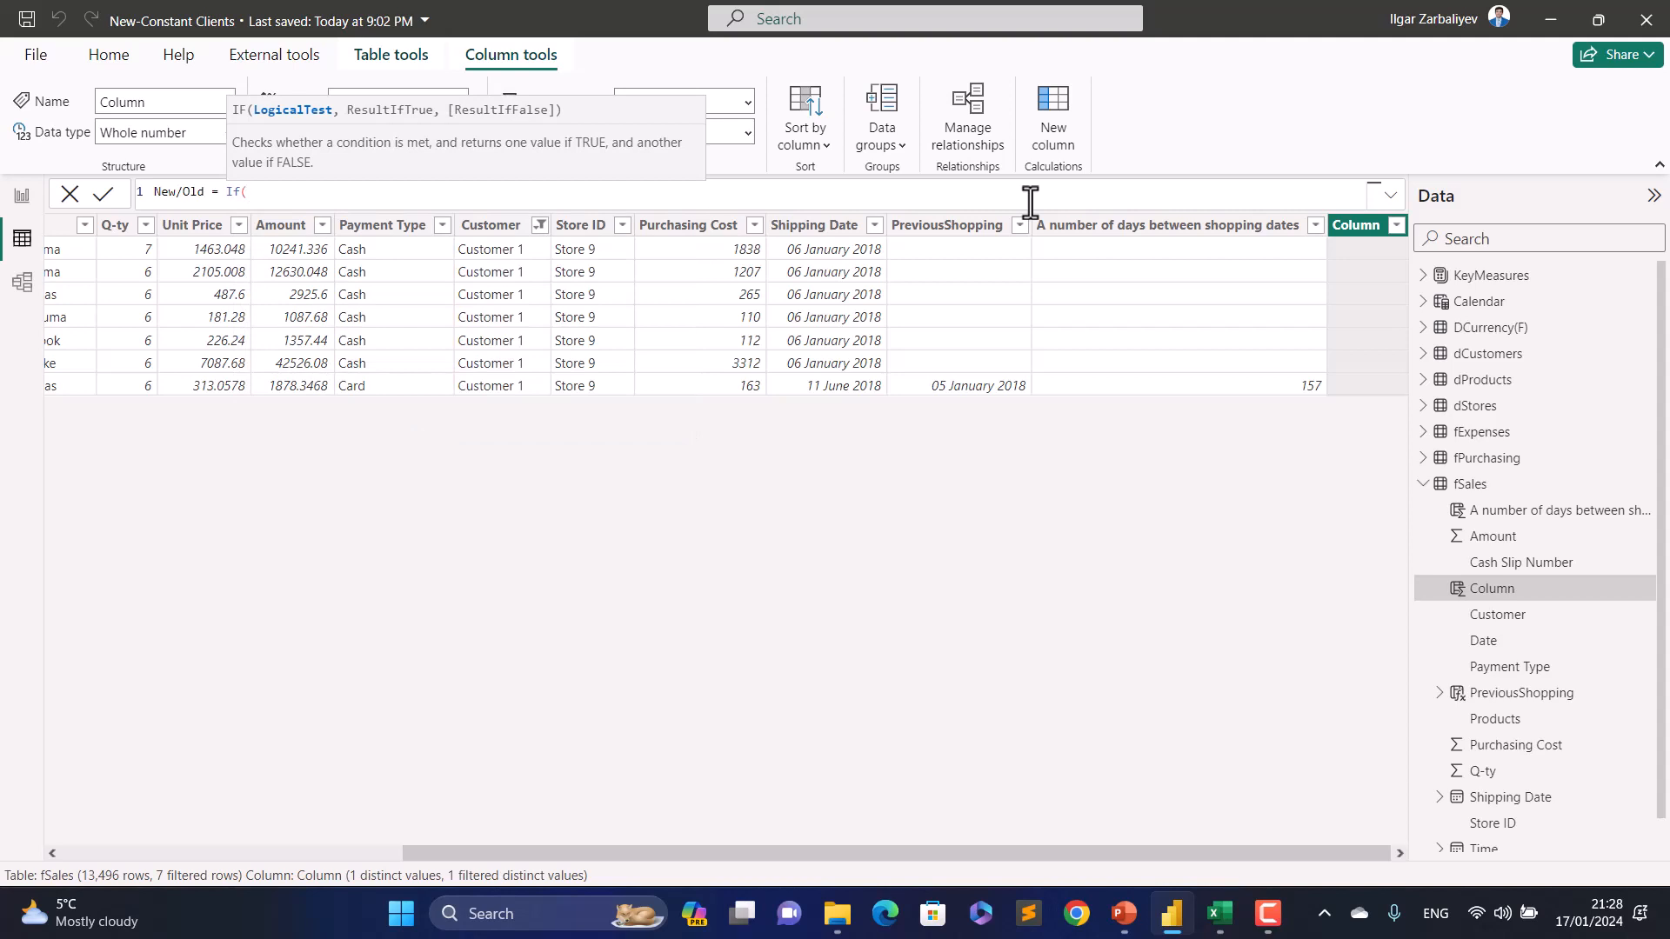
{"action": "key", "text": "shift+Return"}
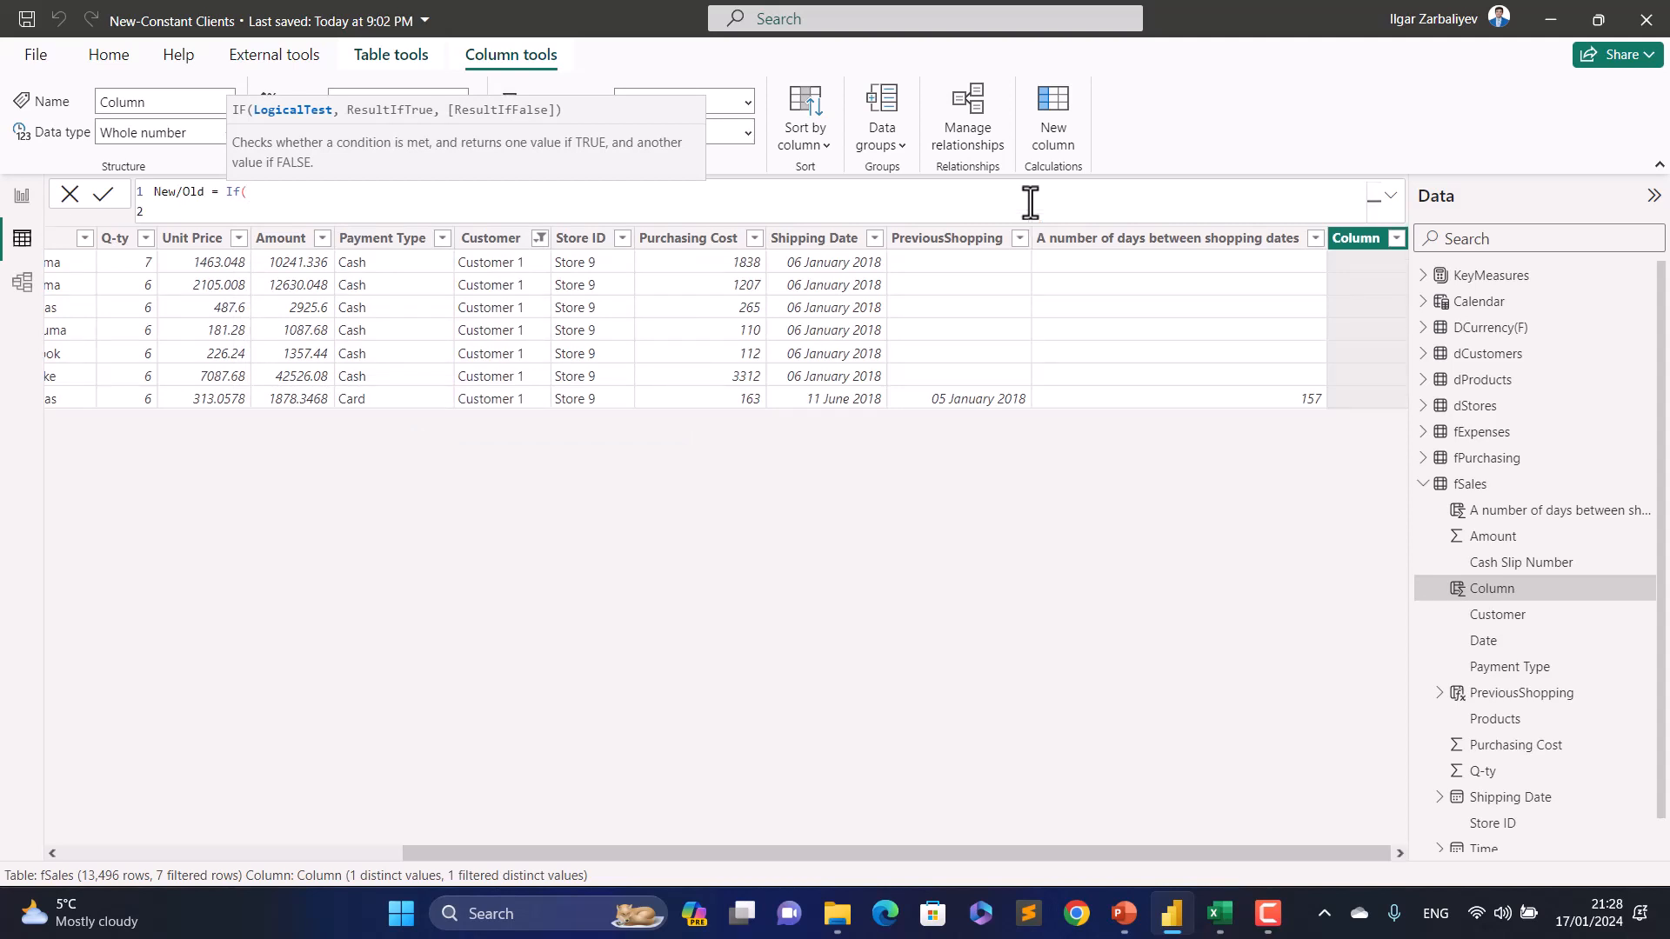
Step: Make the If return "Constant" when fSales[A number of days between shopping dates]<=365 and otherwise "New", and commit the formula
{"action": "type", "text": "fSales[A number of days between shopping dates]"}
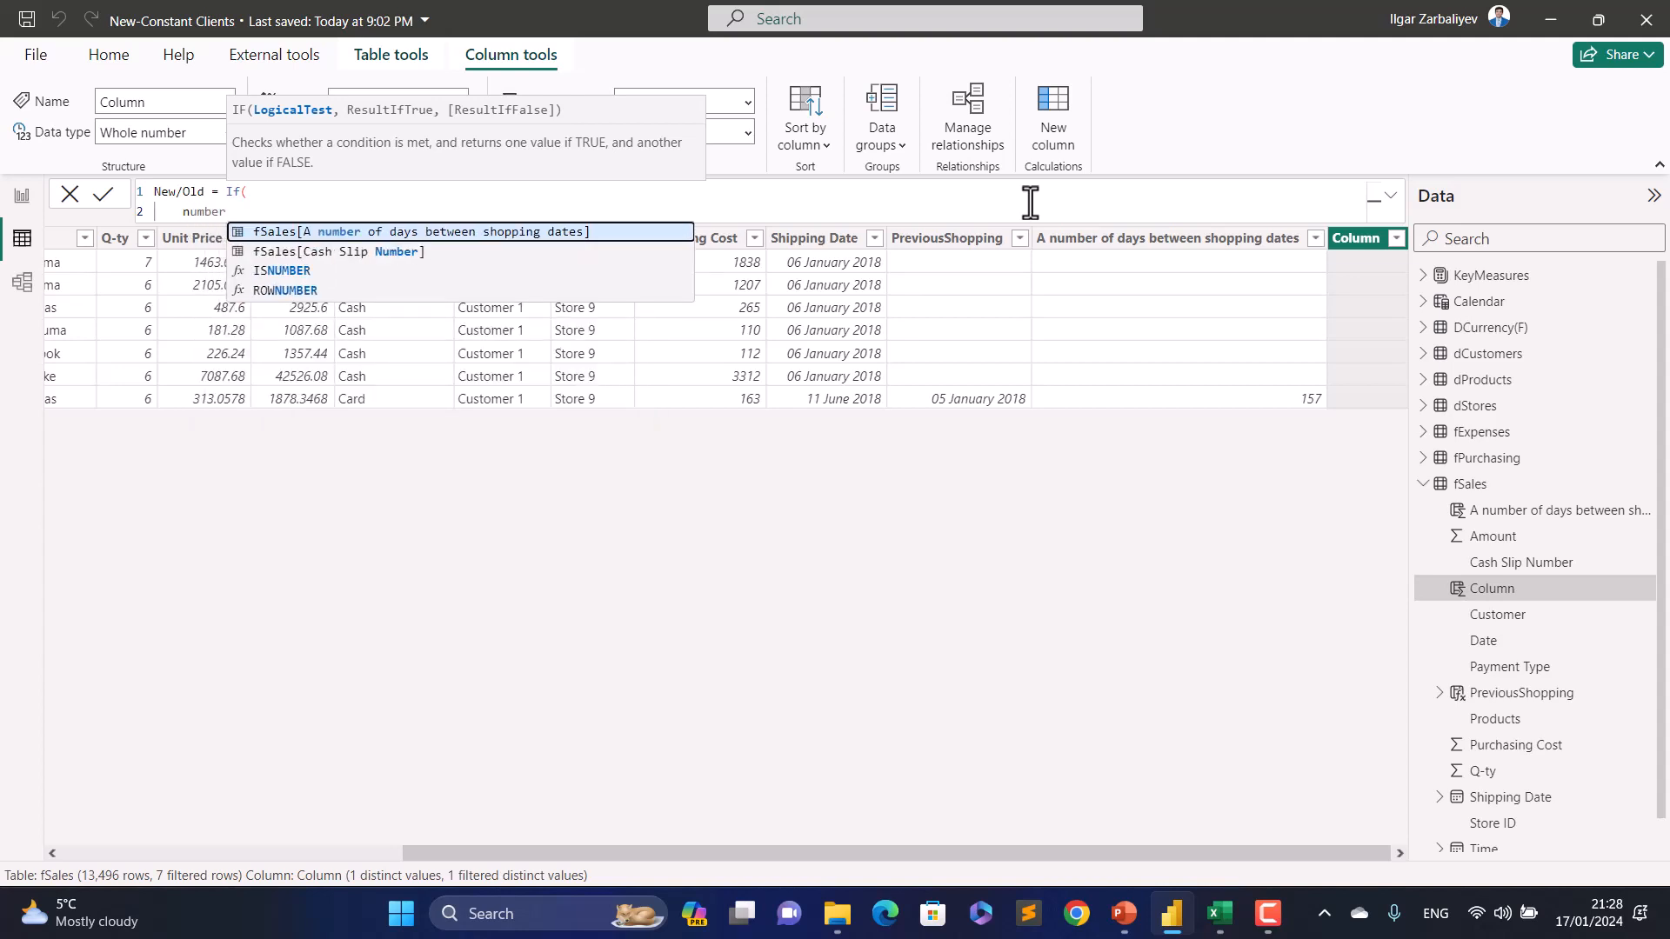
{"action": "key", "text": "Tab"}
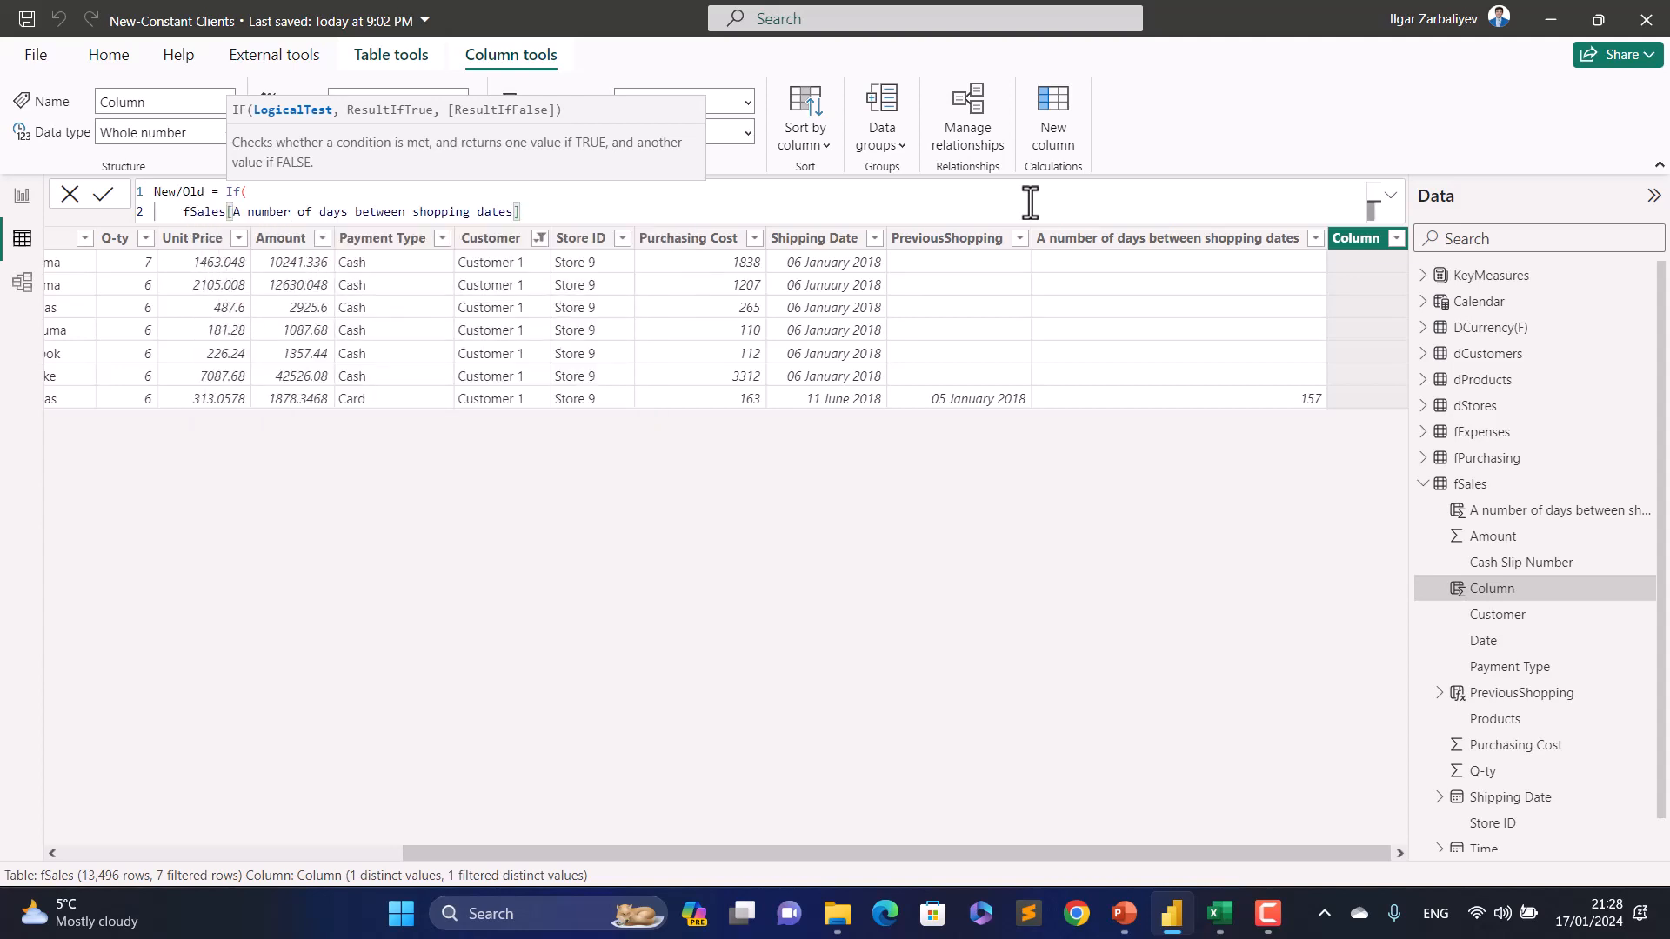
{"action": "type", "text": "<=365,"}
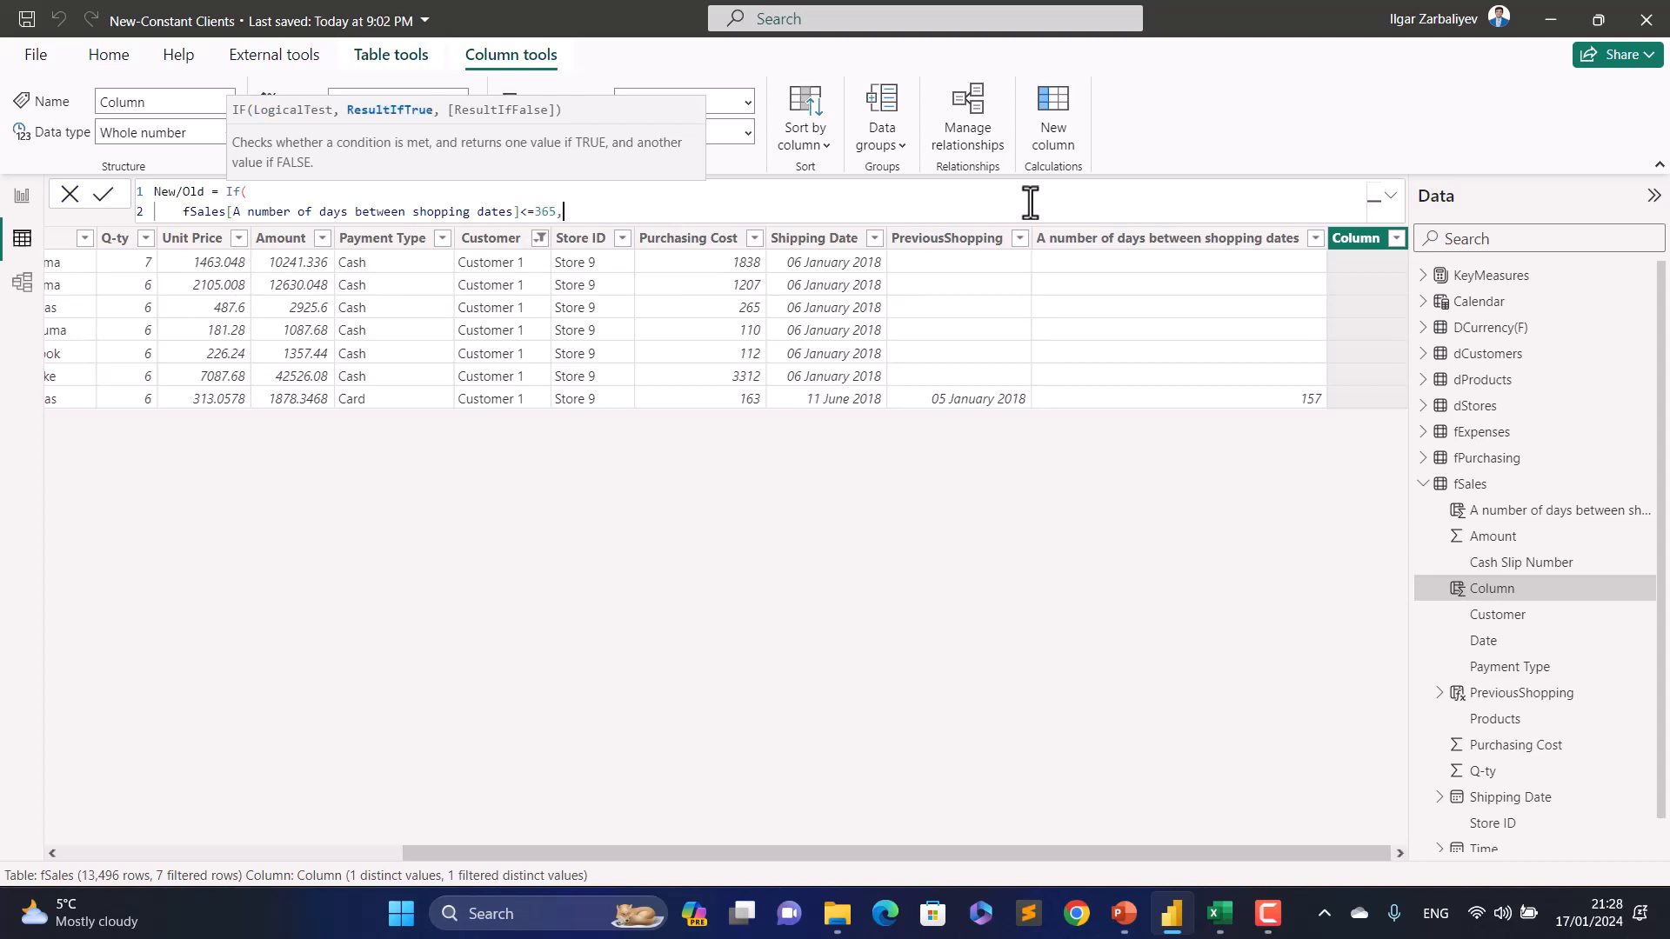
{"action": "type", "text": " \"Constant\", \""}
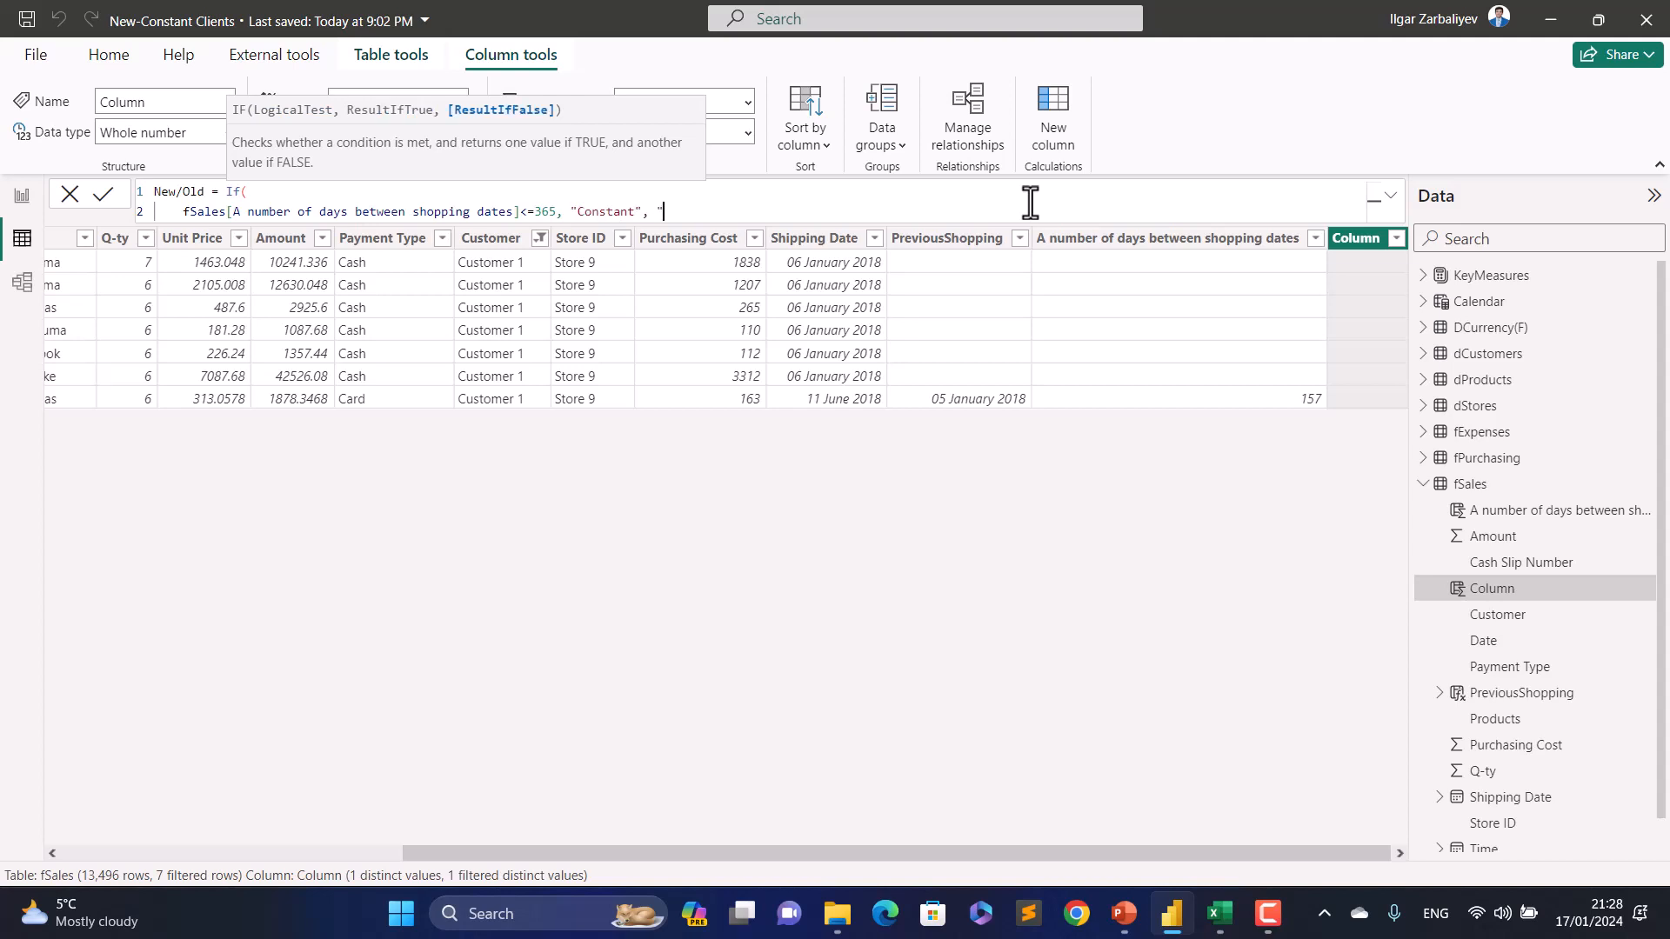
{"action": "type", "text": "New\")"}
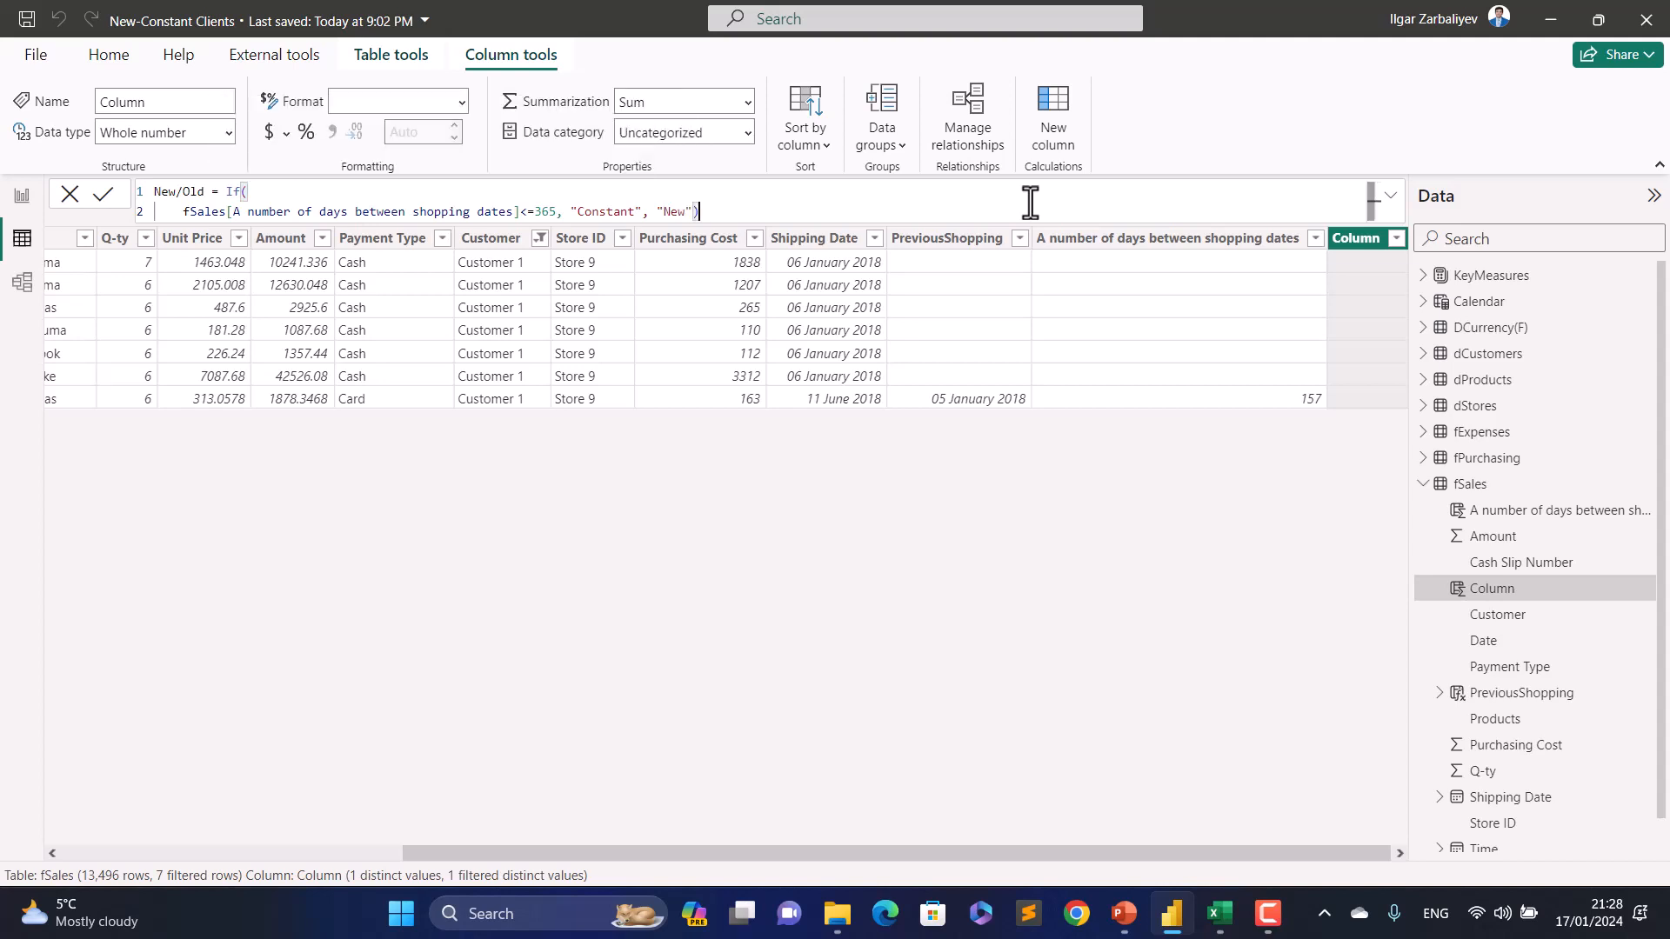
{"action": "key", "text": "Return"}
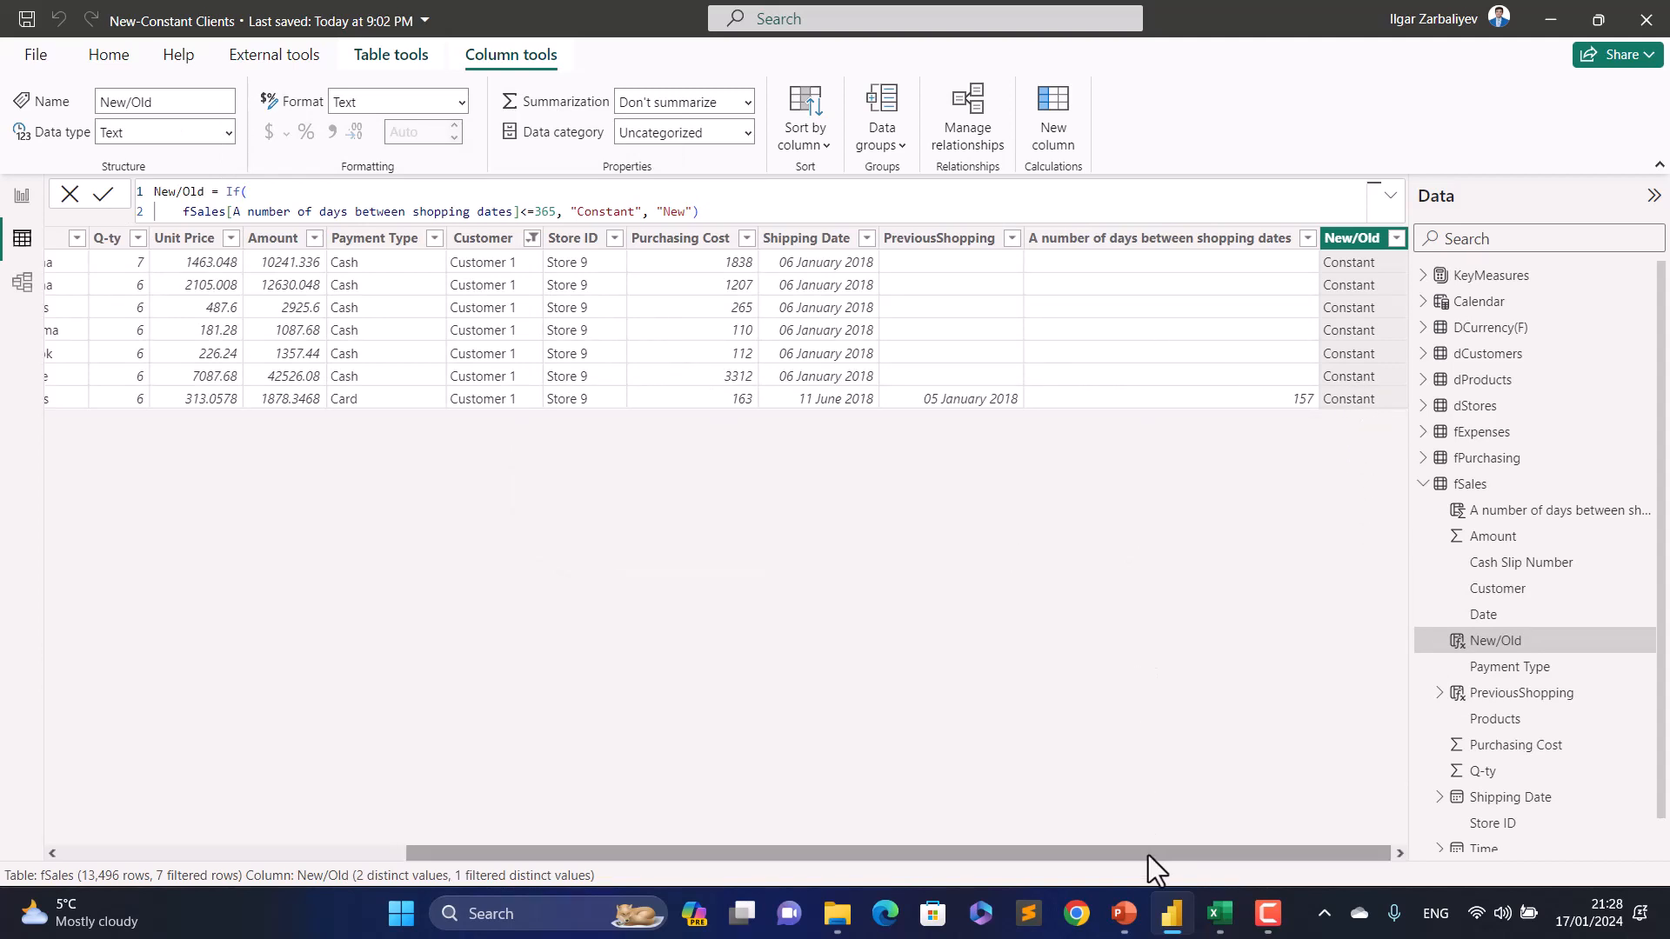
Step: Move the If( of the New/Old formula onto its own line directly below "New/Old ="
{"action": "left_click_drag", "start_coordinate": [1148, 854], "coordinate": [760, 817]}
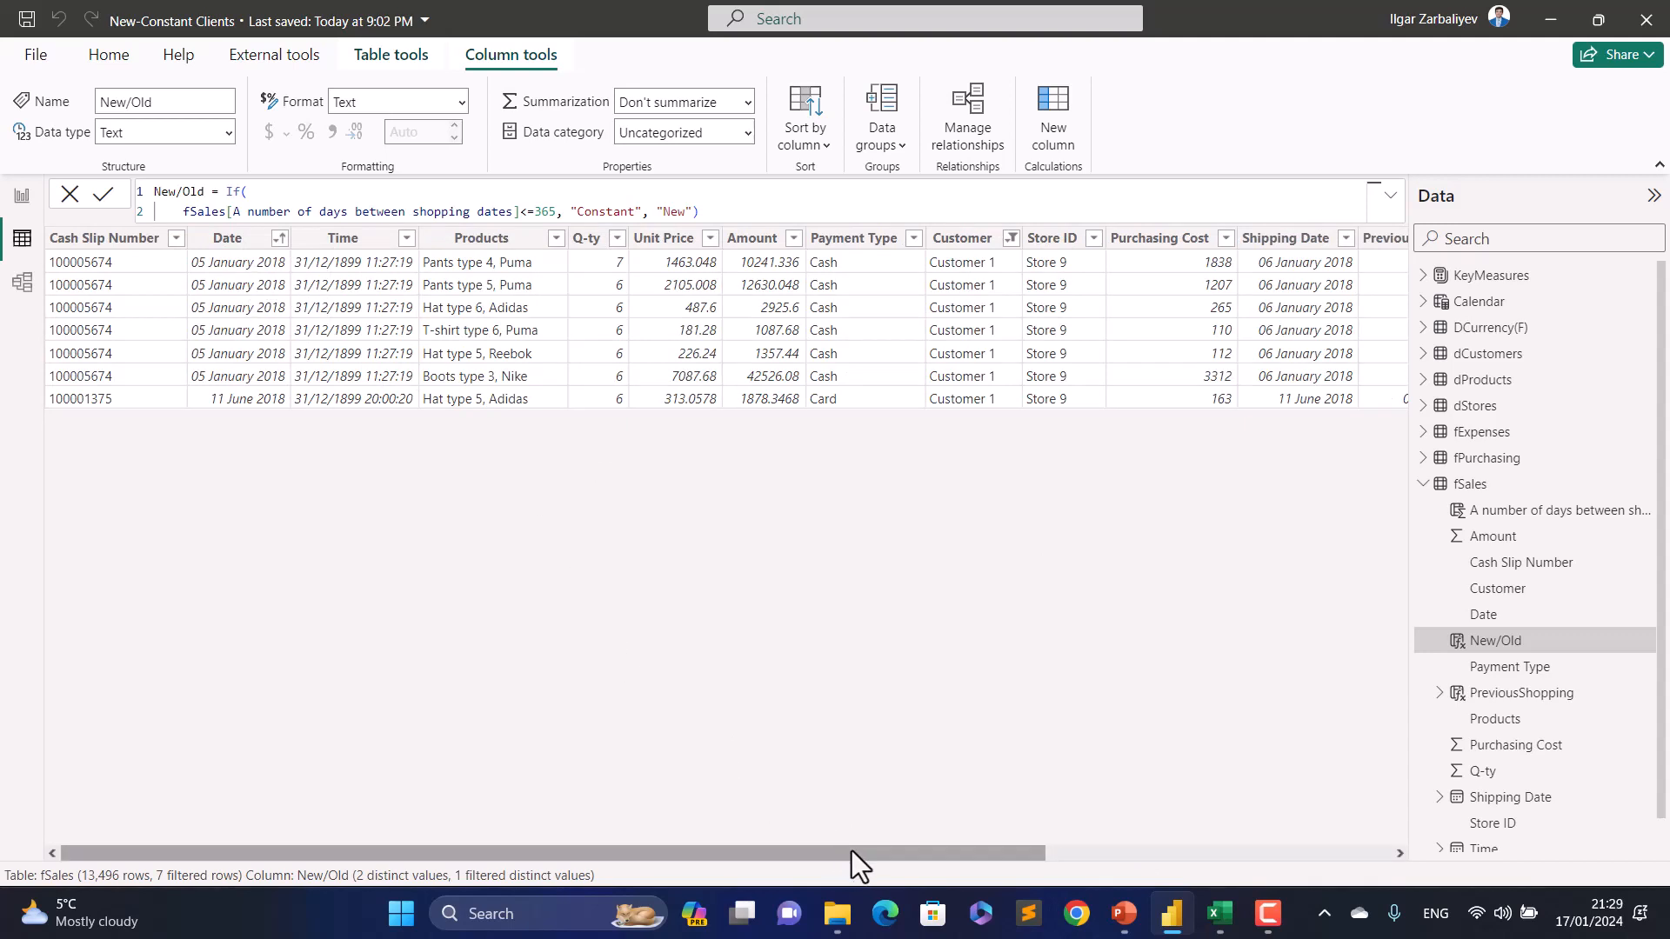
{"action": "left_click_drag", "start_coordinate": [852, 850], "coordinate": [1265, 850]}
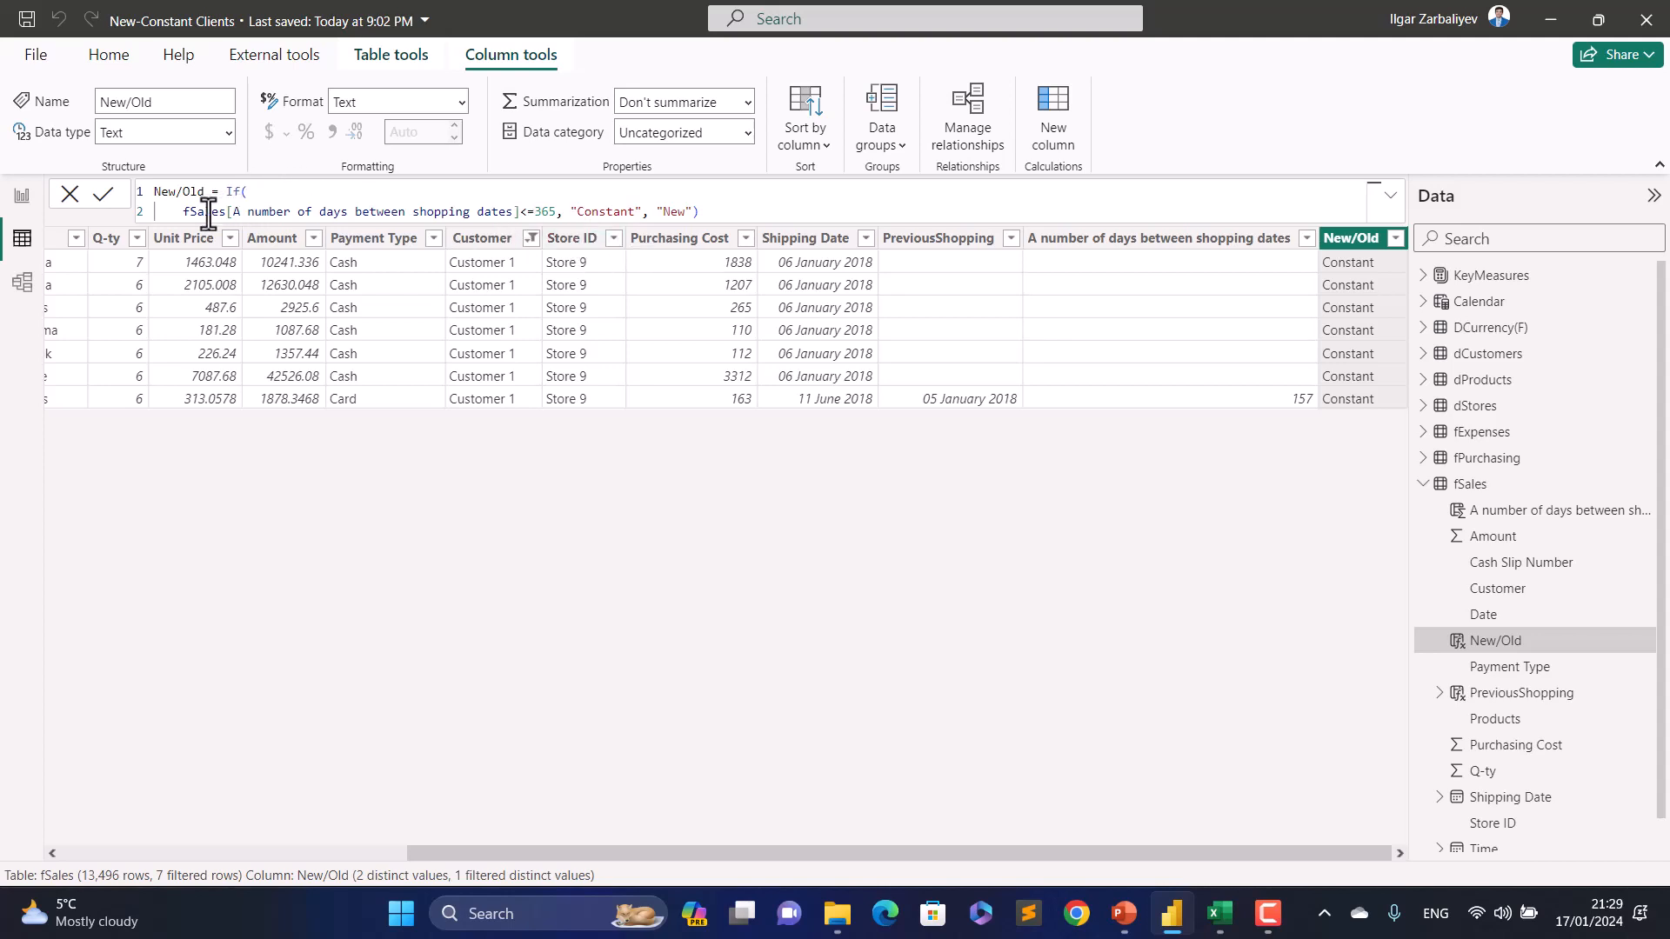
{"action": "double_click", "coordinate": [231, 190]}
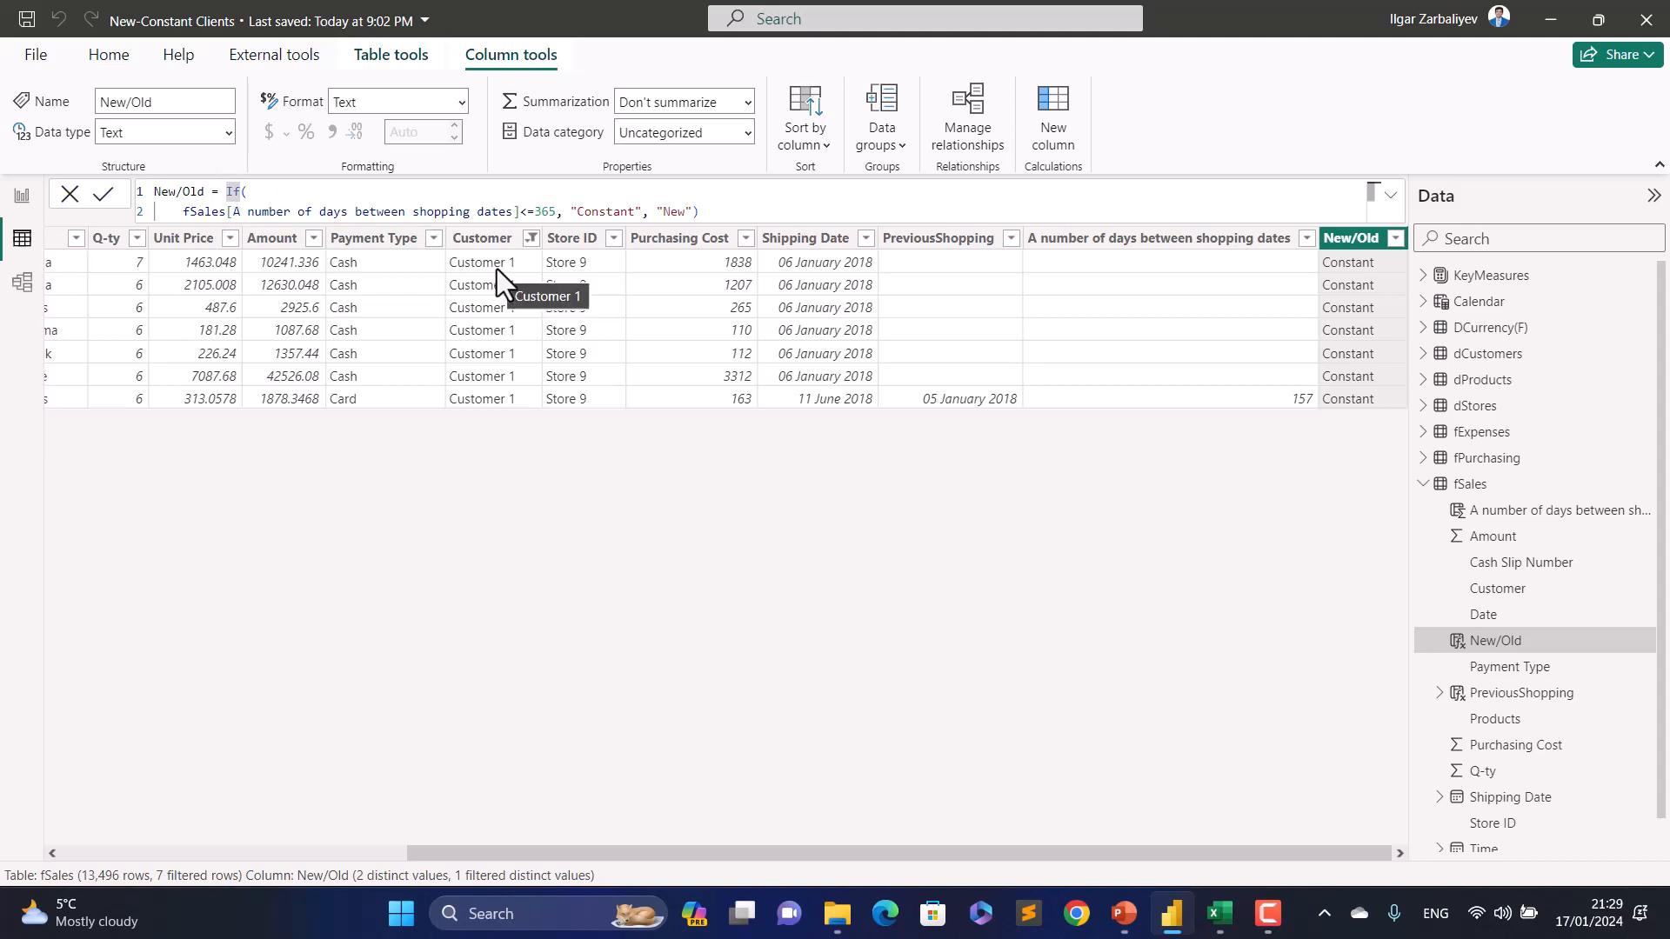
{"action": "key", "text": "shift+Return"}
{"action": "key", "text": "shift+Return"}
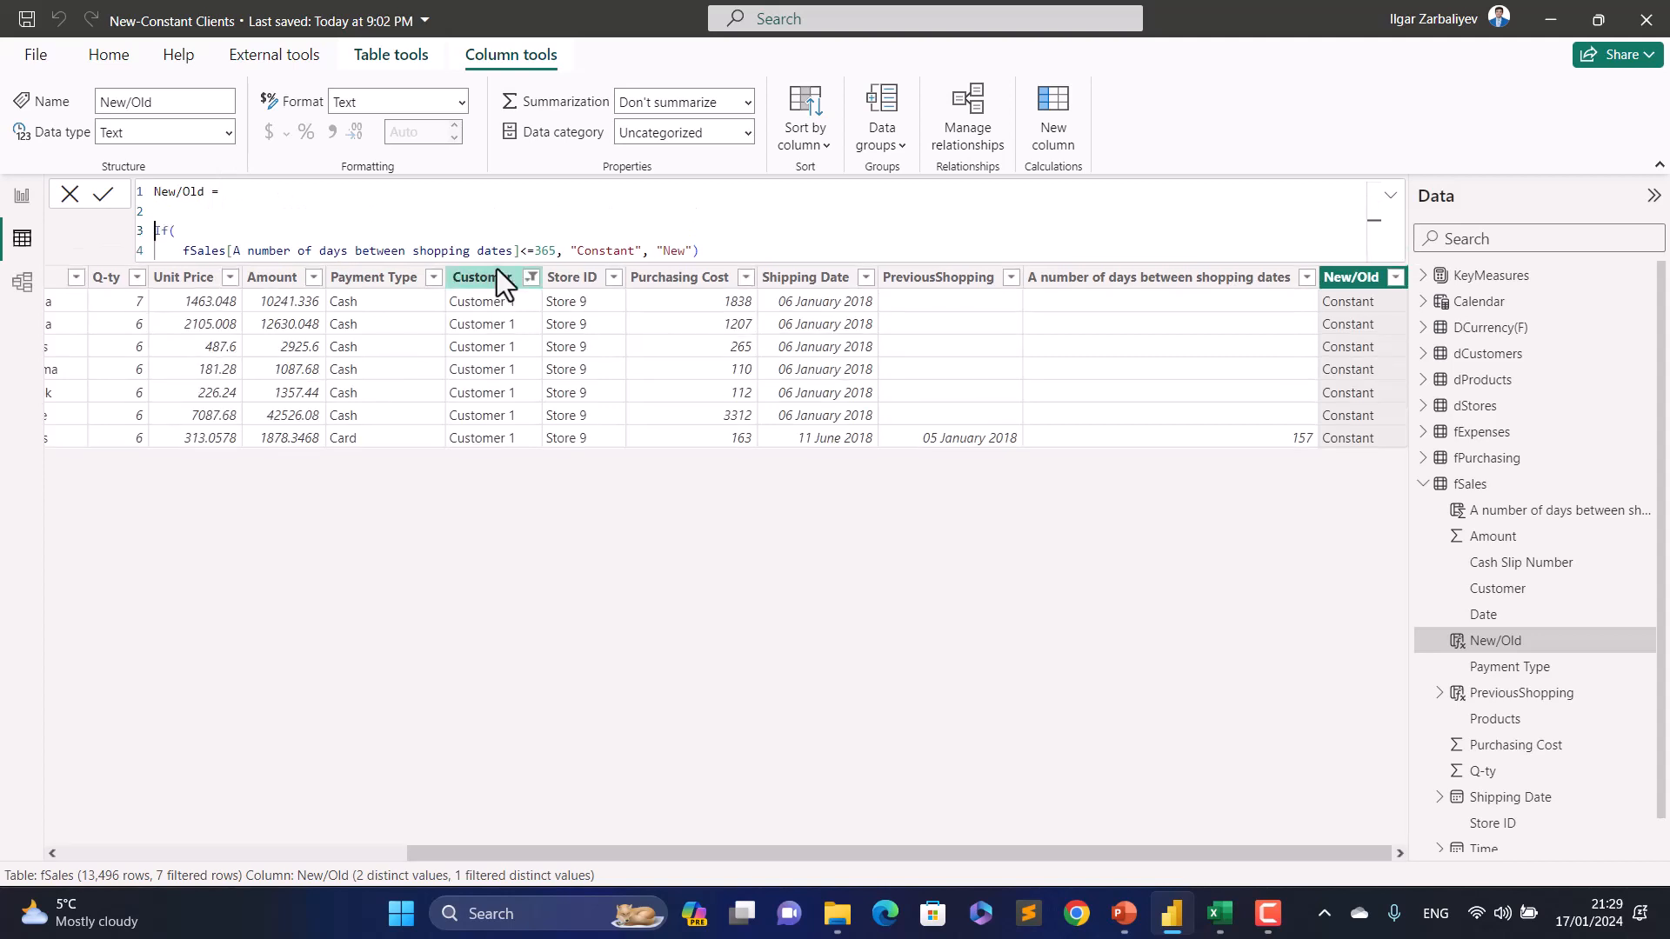
{"action": "type", "text": "If"}
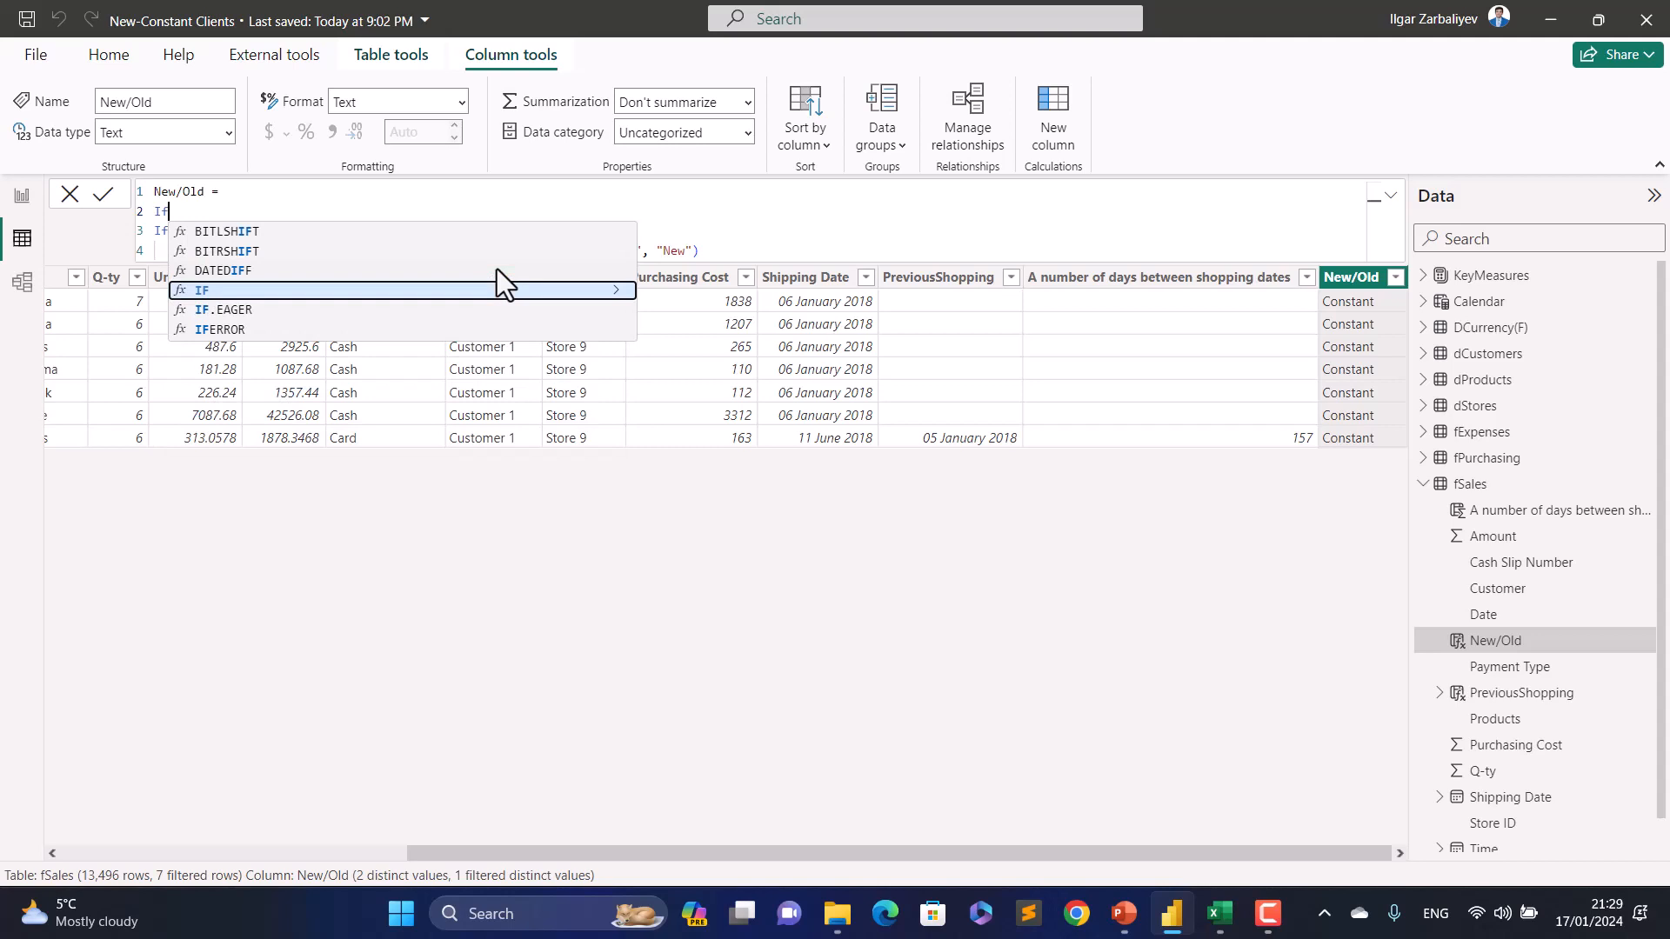
{"action": "key", "text": "BackSpace"}
{"action": "key", "text": "BackSpace"}
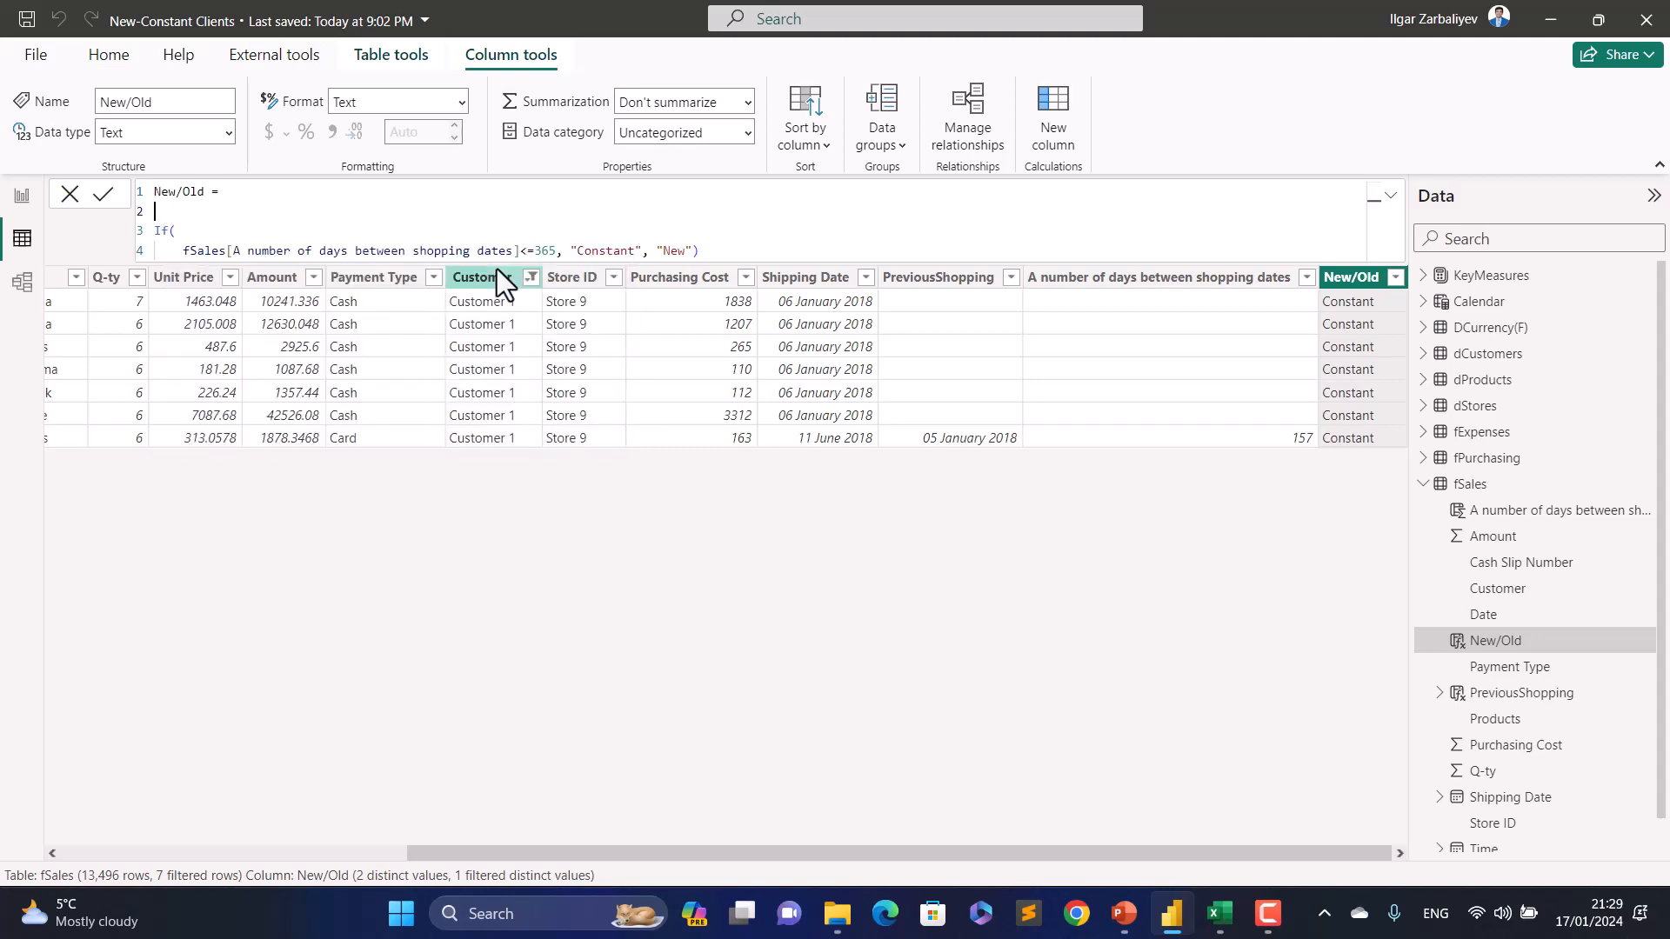
{"action": "key", "text": "Delete"}
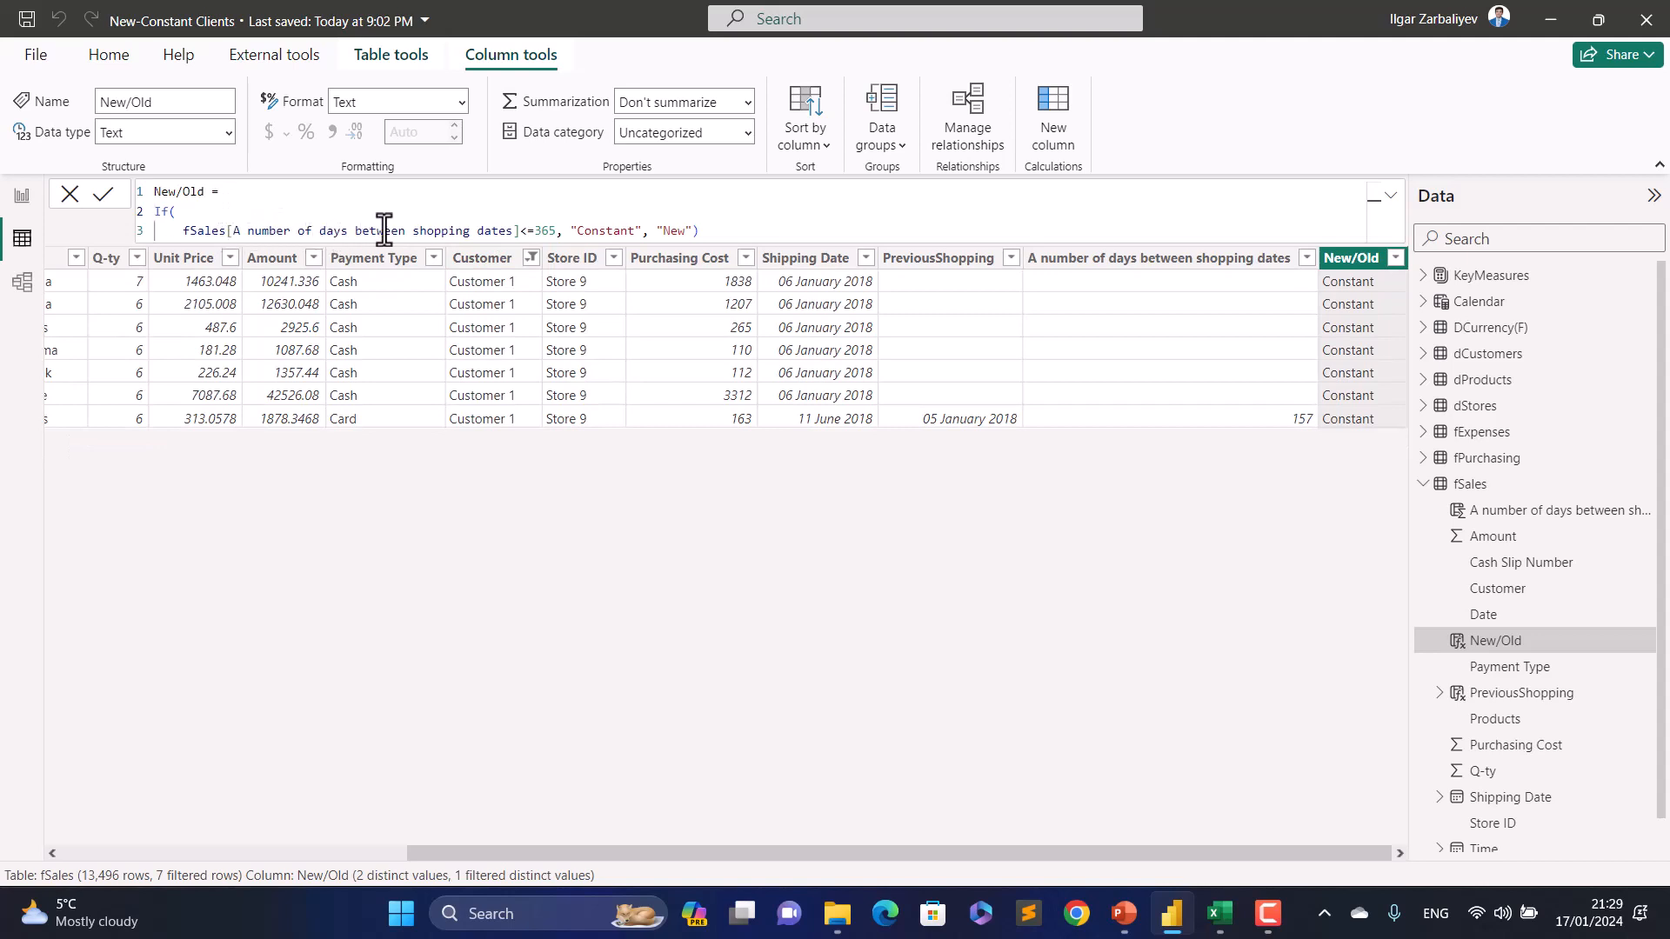
Step: Add the condition && fSales[A number of days between shopping dates]>0 after <=365 in the New/Old formula and commit it
{"action": "left_click", "coordinate": [554, 231]}
{"action": "type", "text": "&&"}
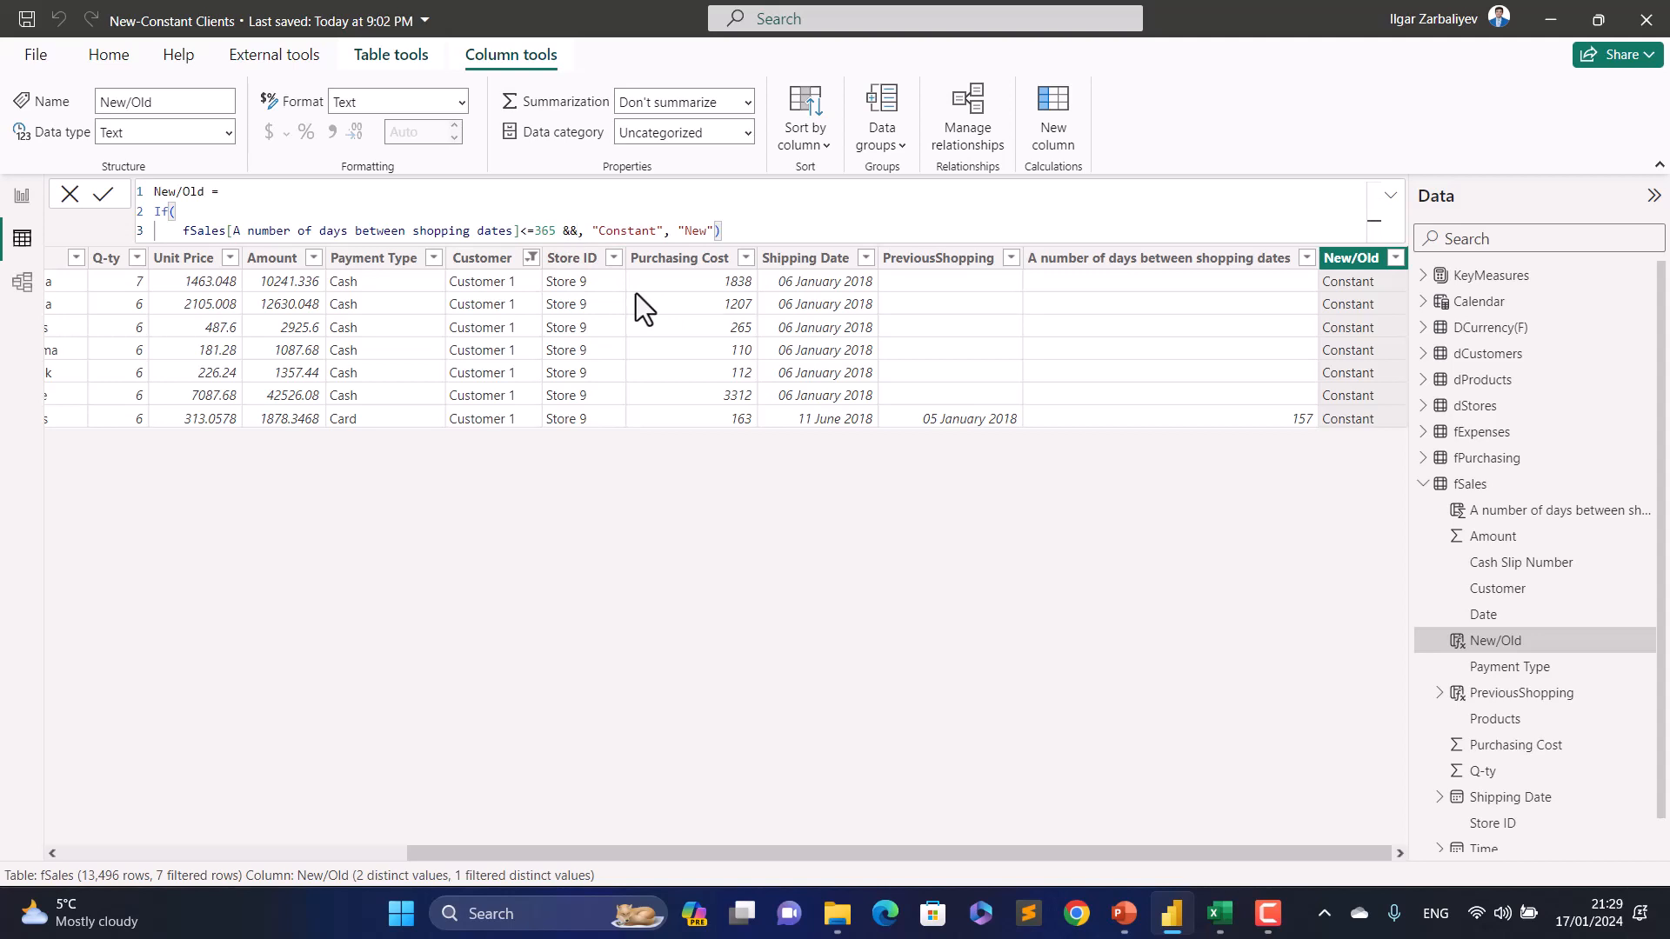
{"action": "type", "text": " number"}
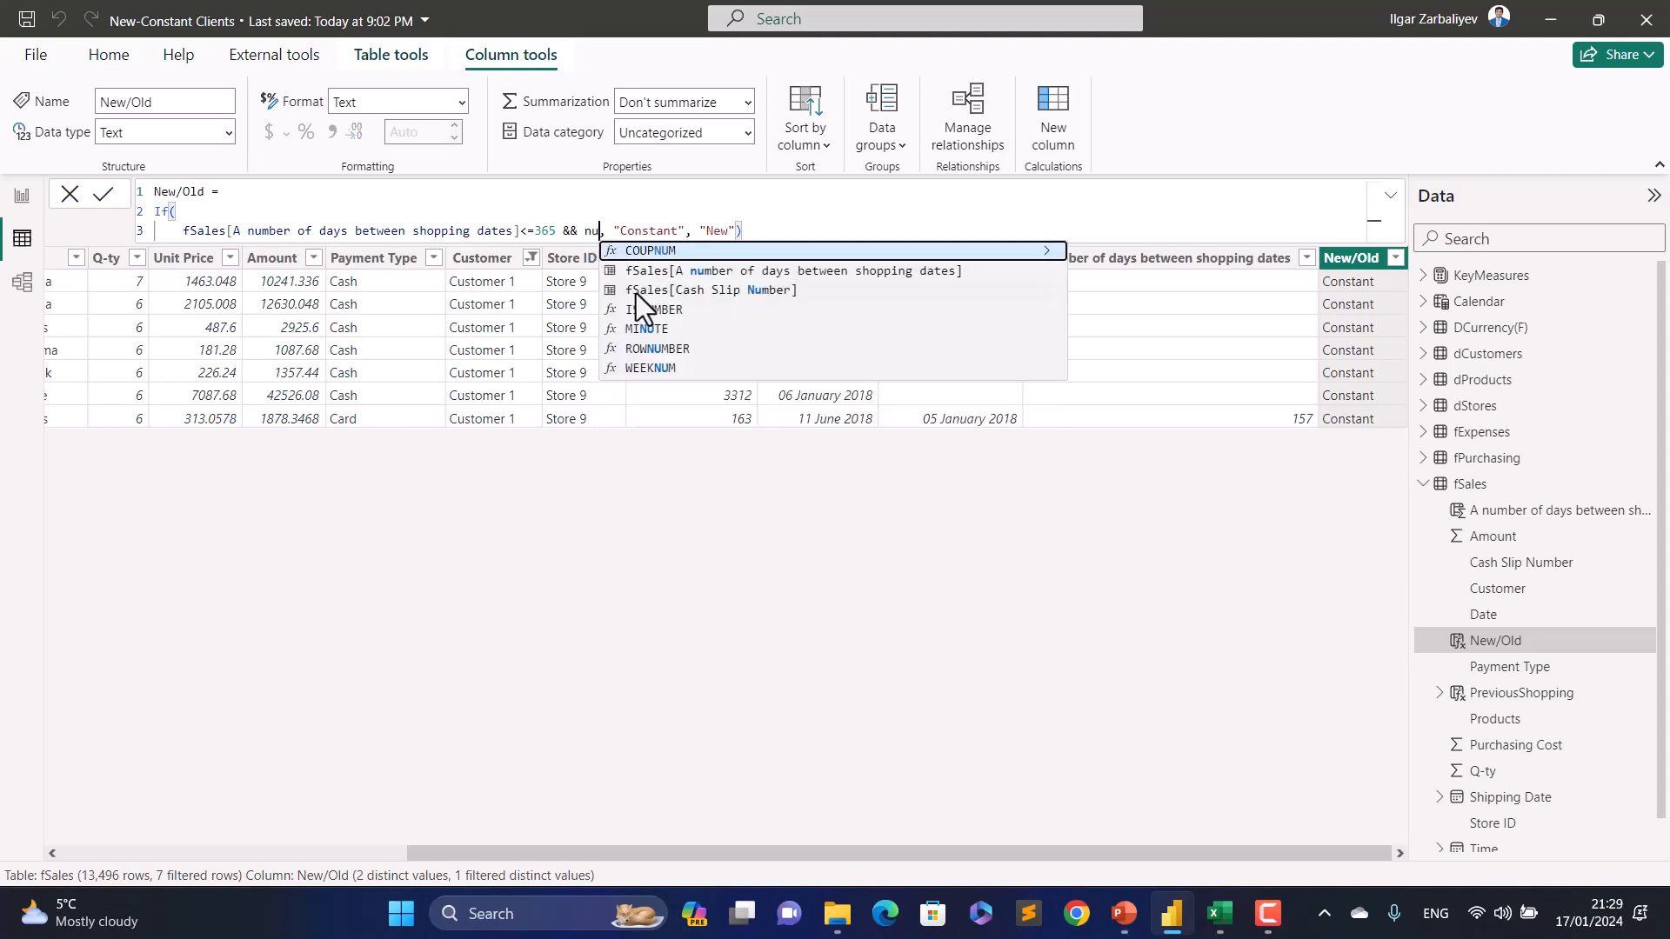
{"action": "key", "text": "Tab"}
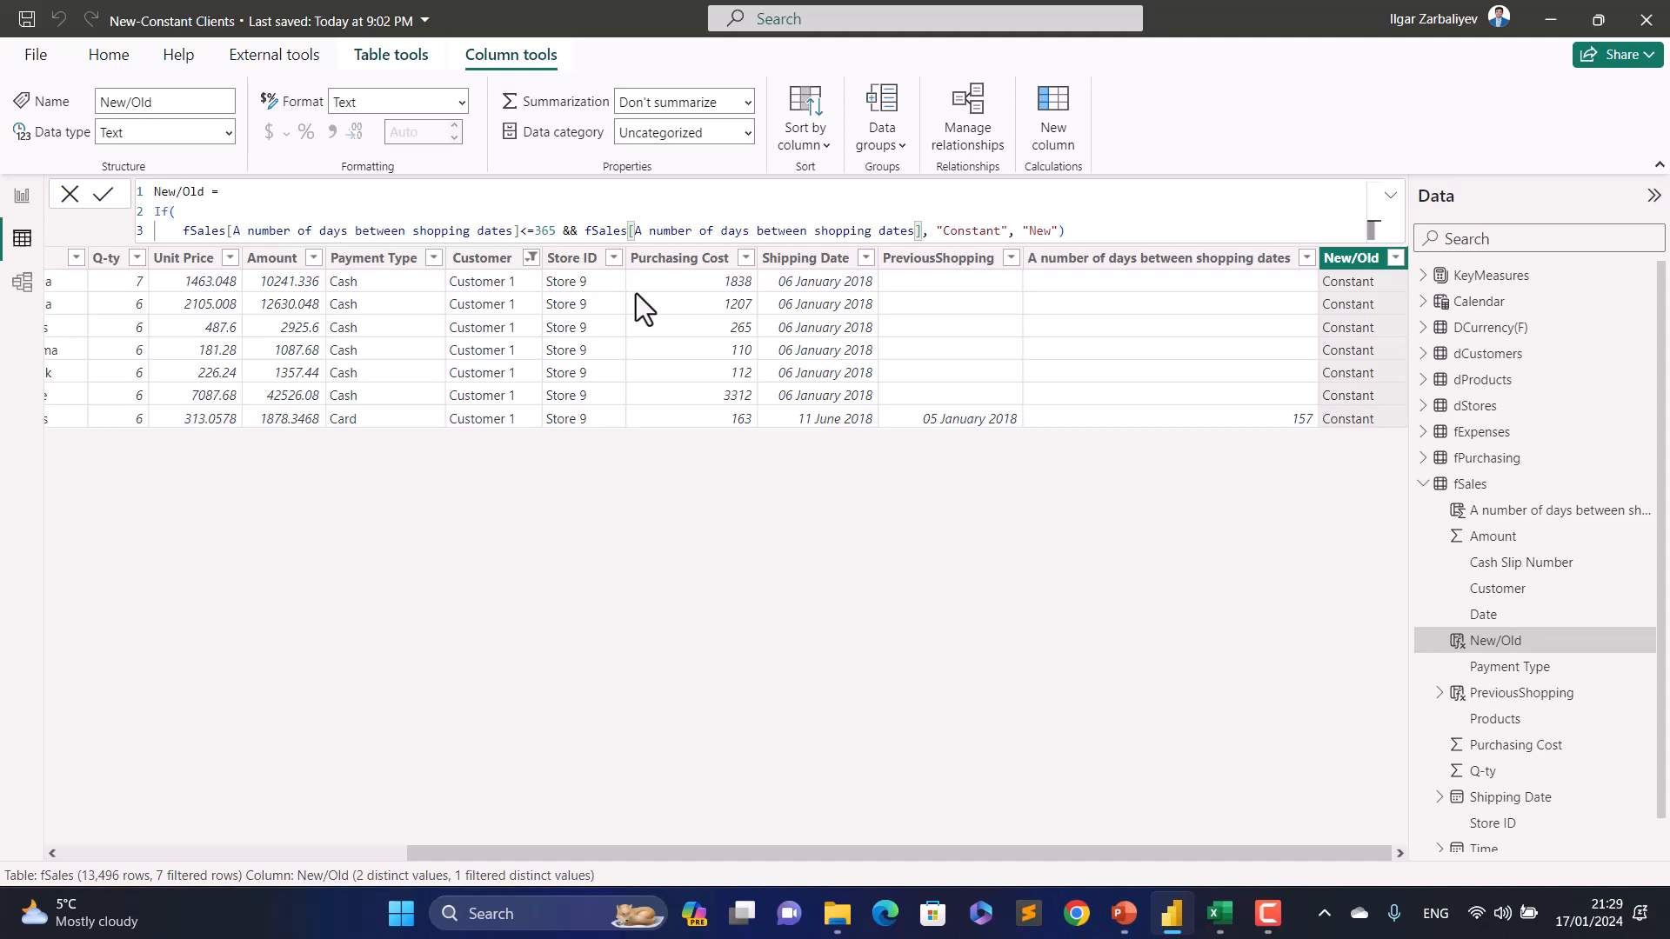
{"action": "type", "text": ">0"}
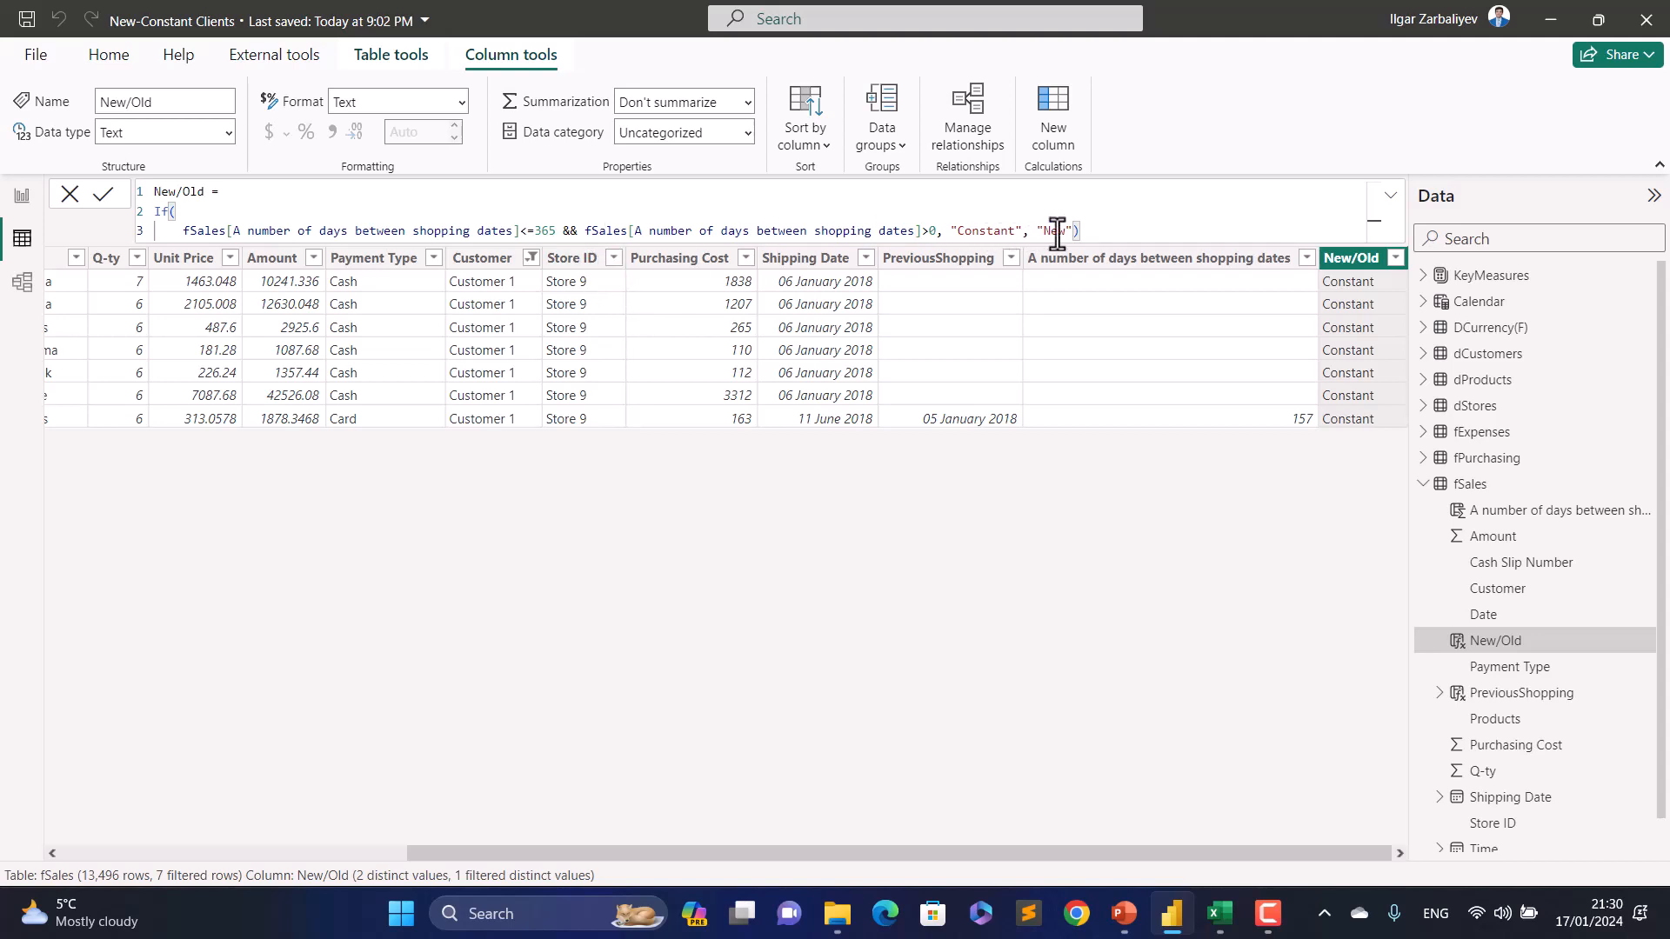
{"action": "left_click", "coordinate": [1091, 231]}
{"action": "key", "text": "Return"}
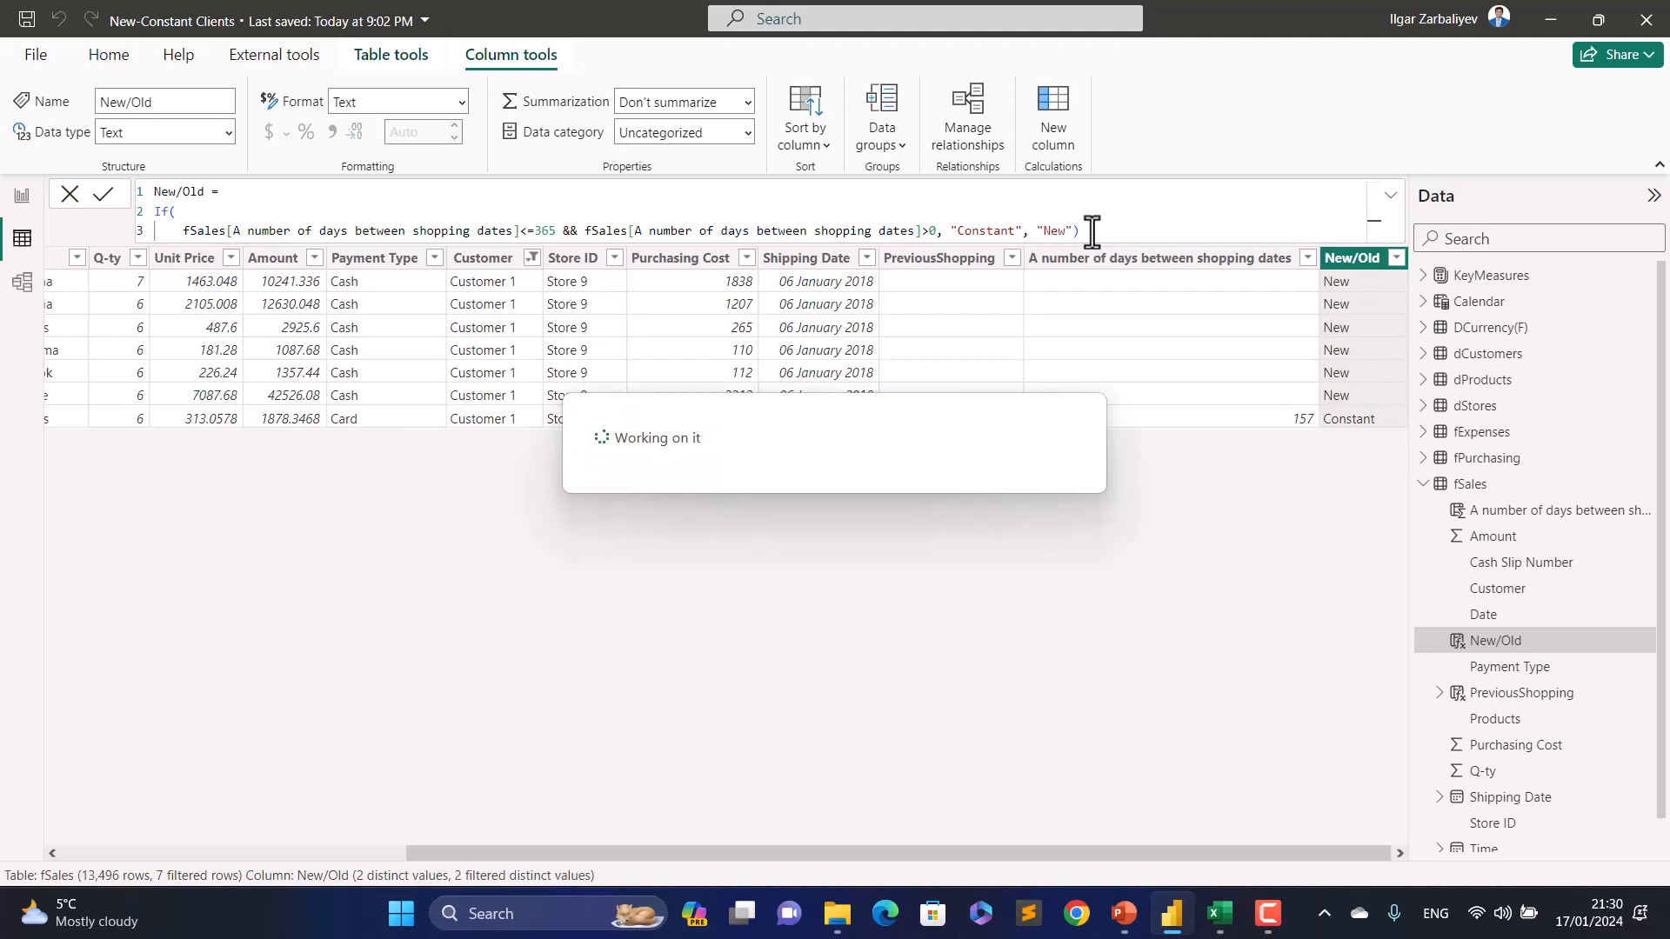
{"action": "left_click", "coordinate": [1400, 858]}
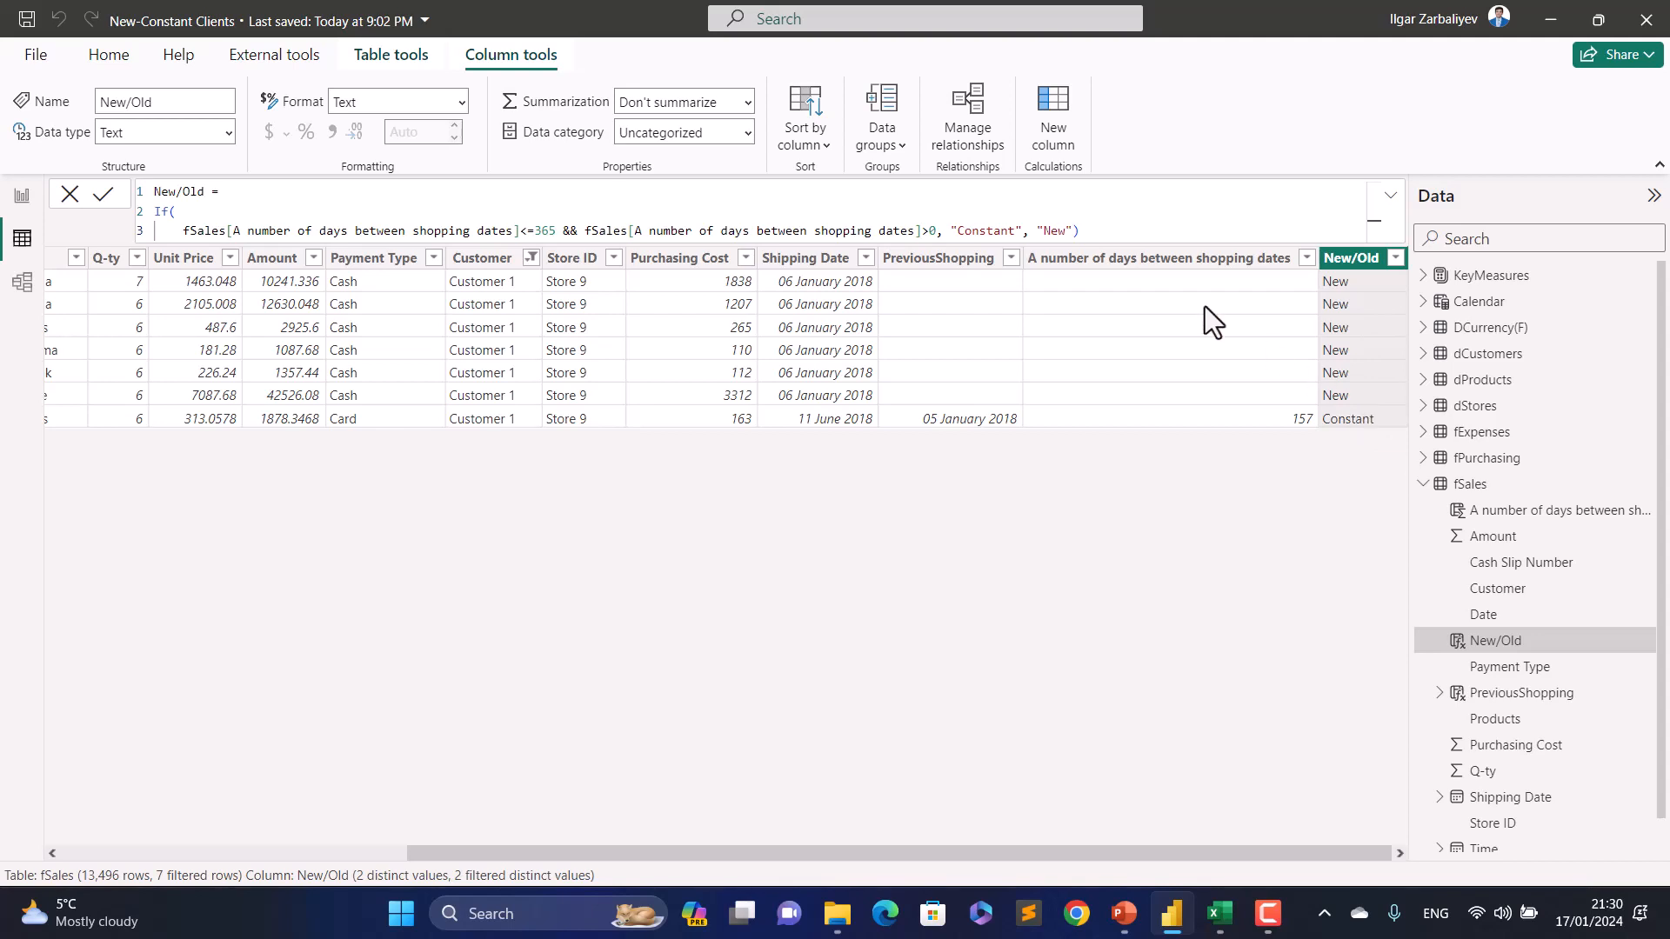
Step: Switch the Customer column filter from Customer 1 to Customer 10 only
{"action": "left_click", "coordinate": [530, 257]}
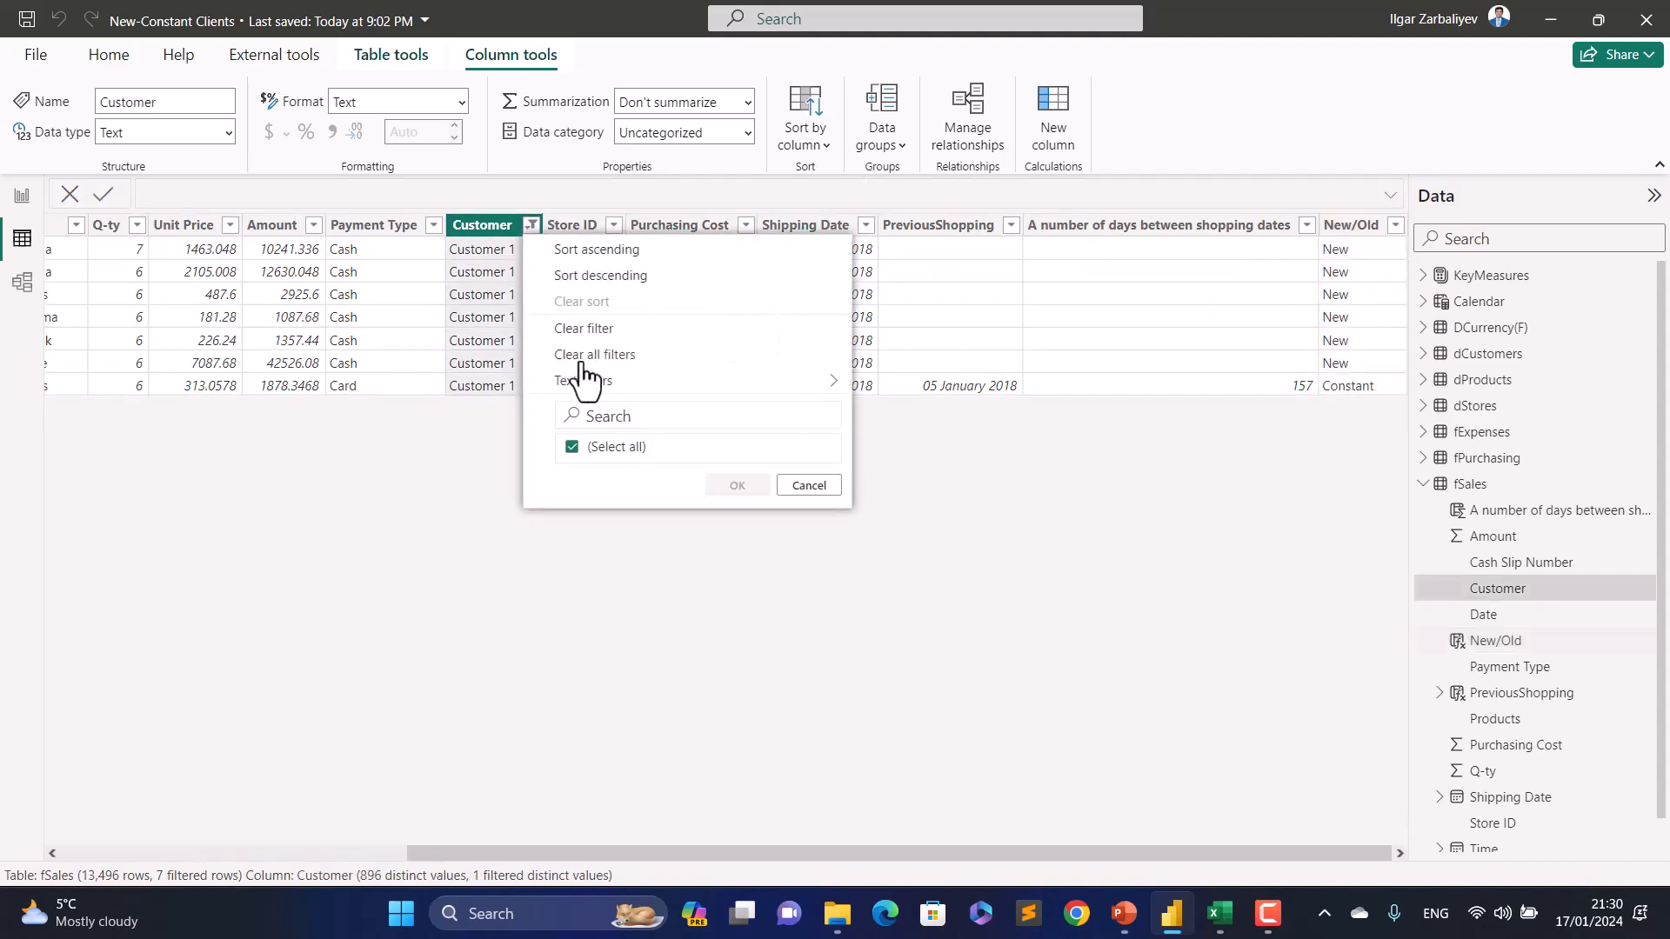
{"action": "left_click", "coordinate": [572, 481]}
{"action": "left_click", "coordinate": [572, 498]}
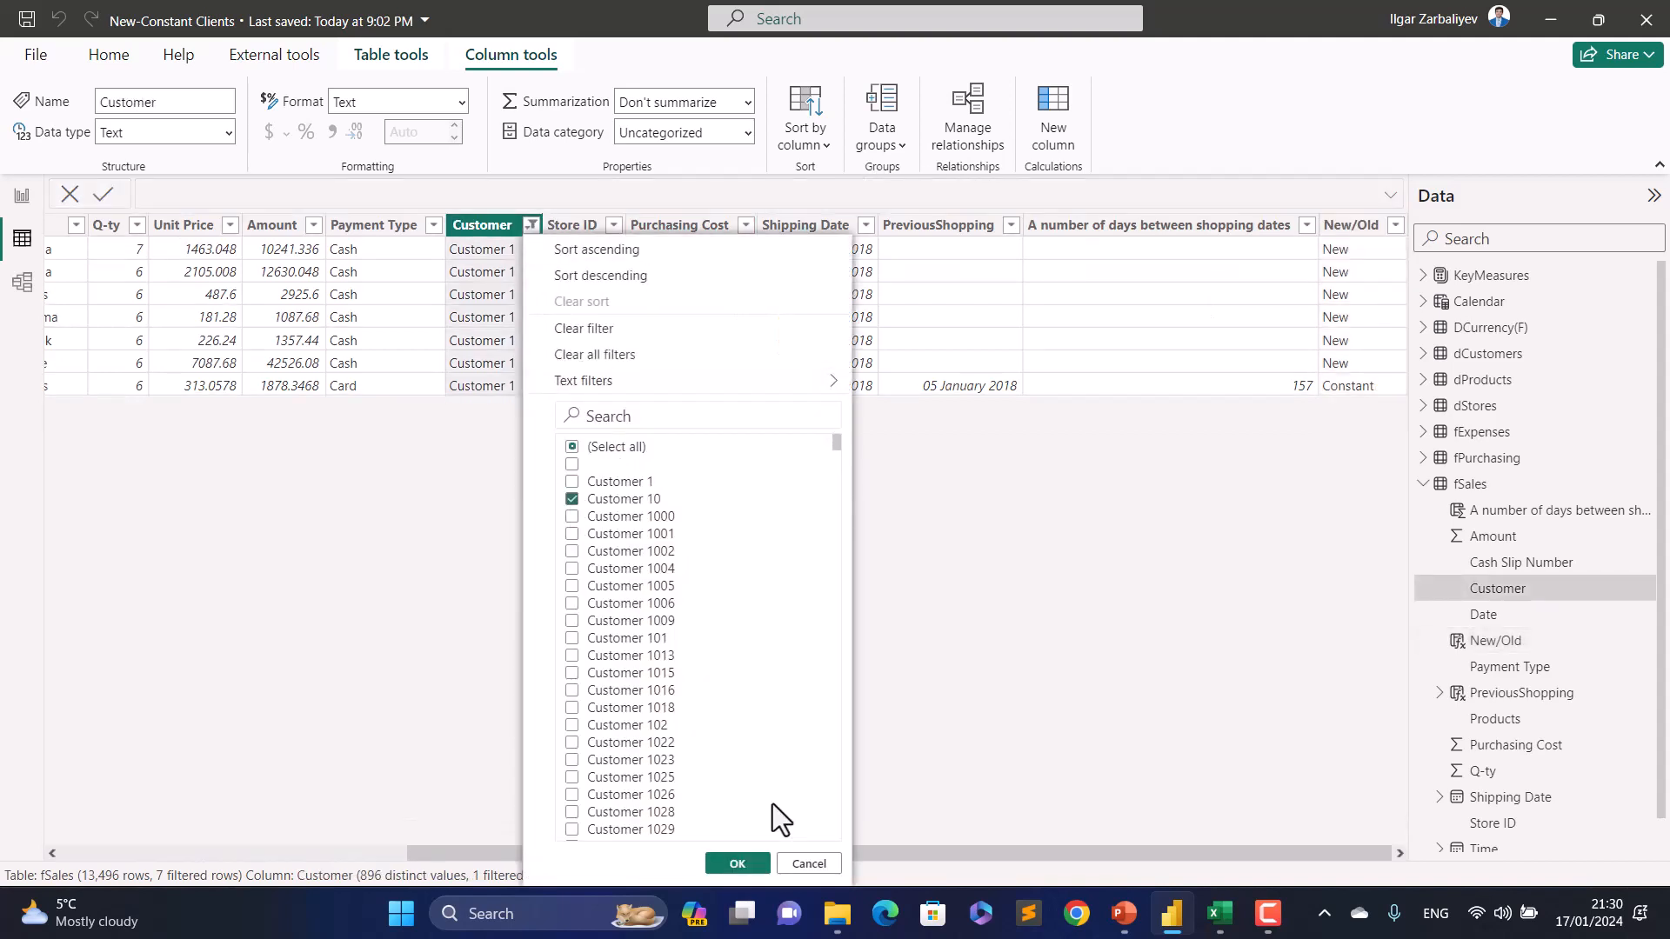
{"action": "left_click", "coordinate": [736, 862]}
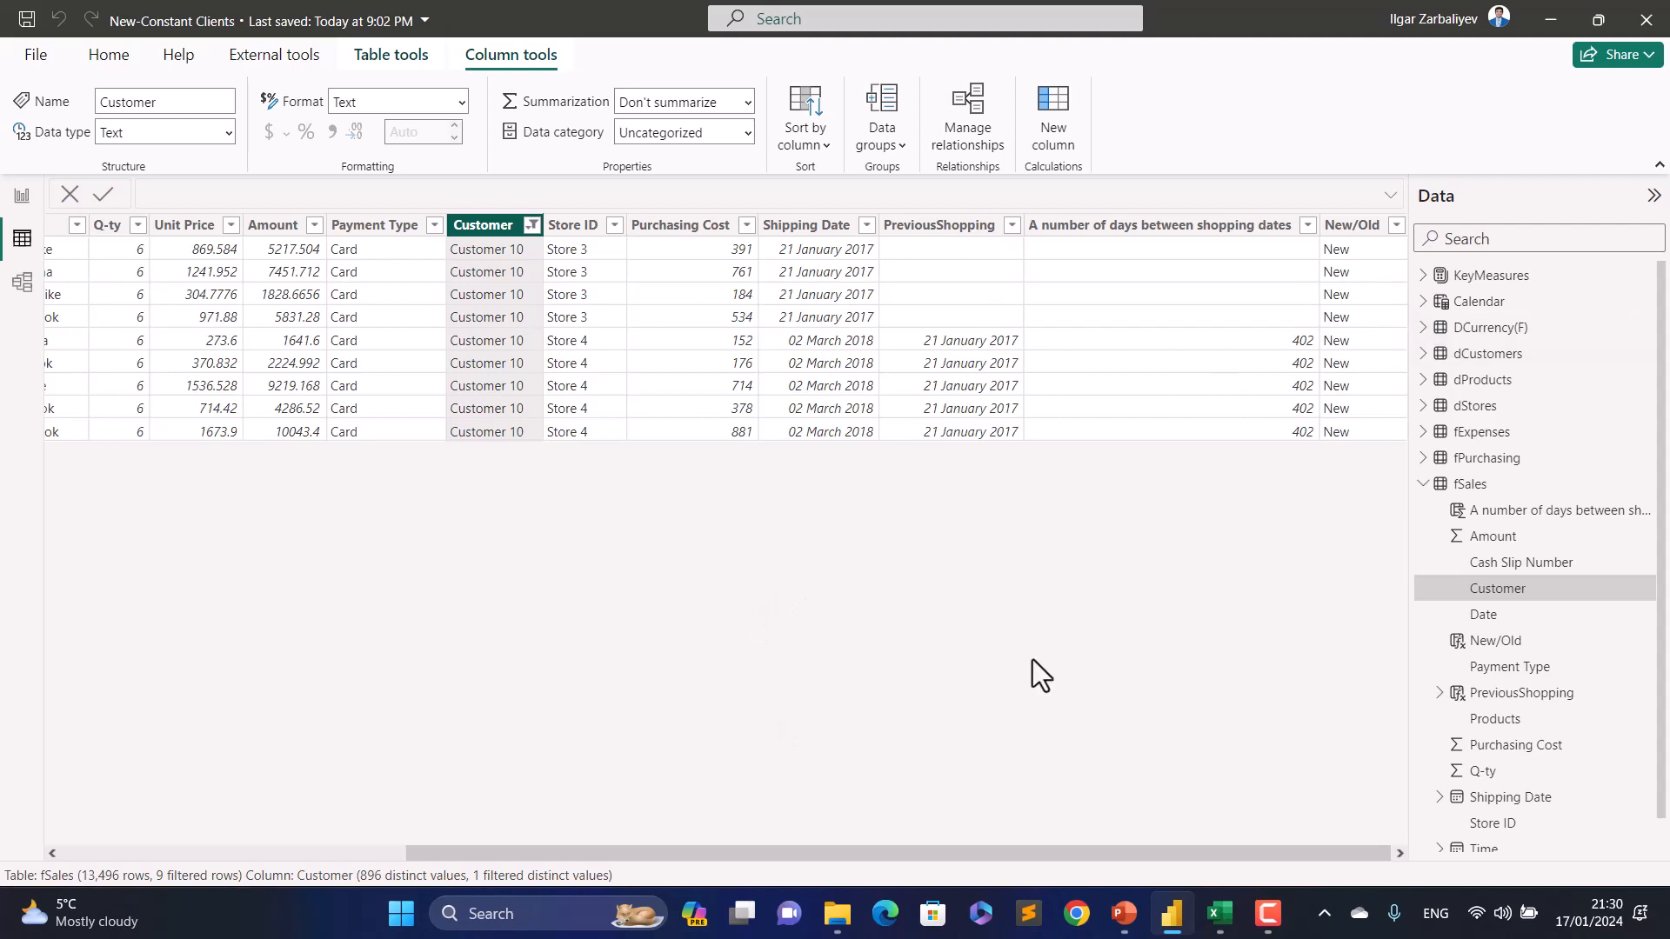
Step: Widen the Date column to show full dates and compare Customer 10's purchase dates with the previous dates, day counts and New/Old values
{"action": "left_click_drag", "start_coordinate": [1037, 854], "coordinate": [717, 843]}
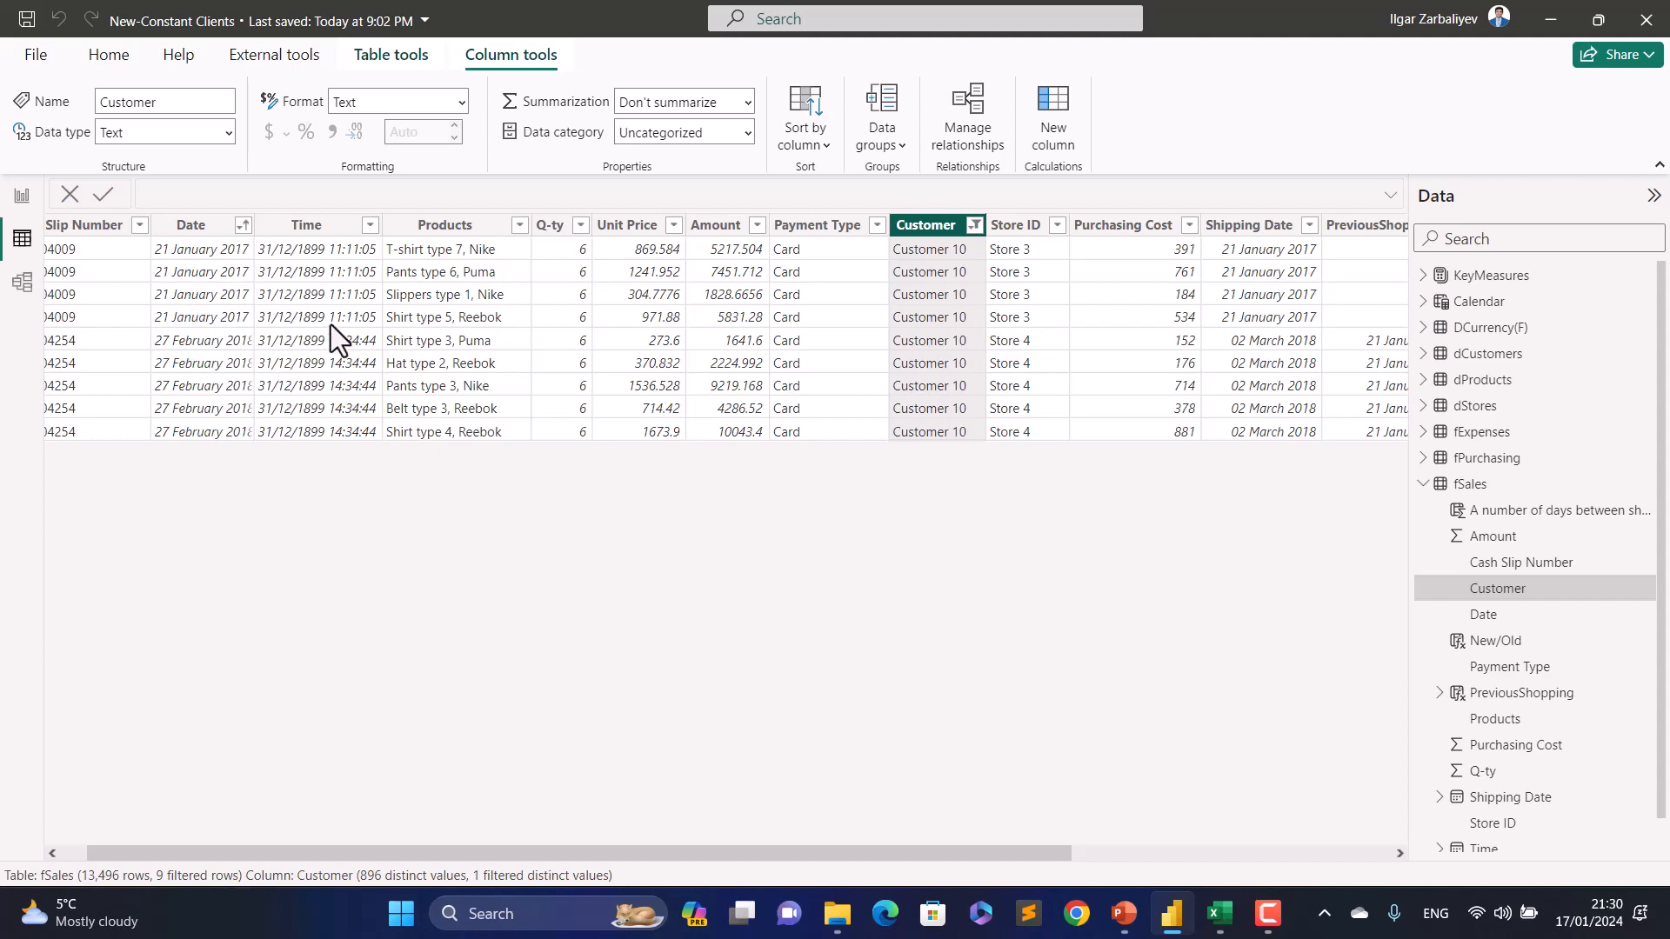
{"action": "left_click_drag", "start_coordinate": [1009, 856], "coordinate": [1421, 870]}
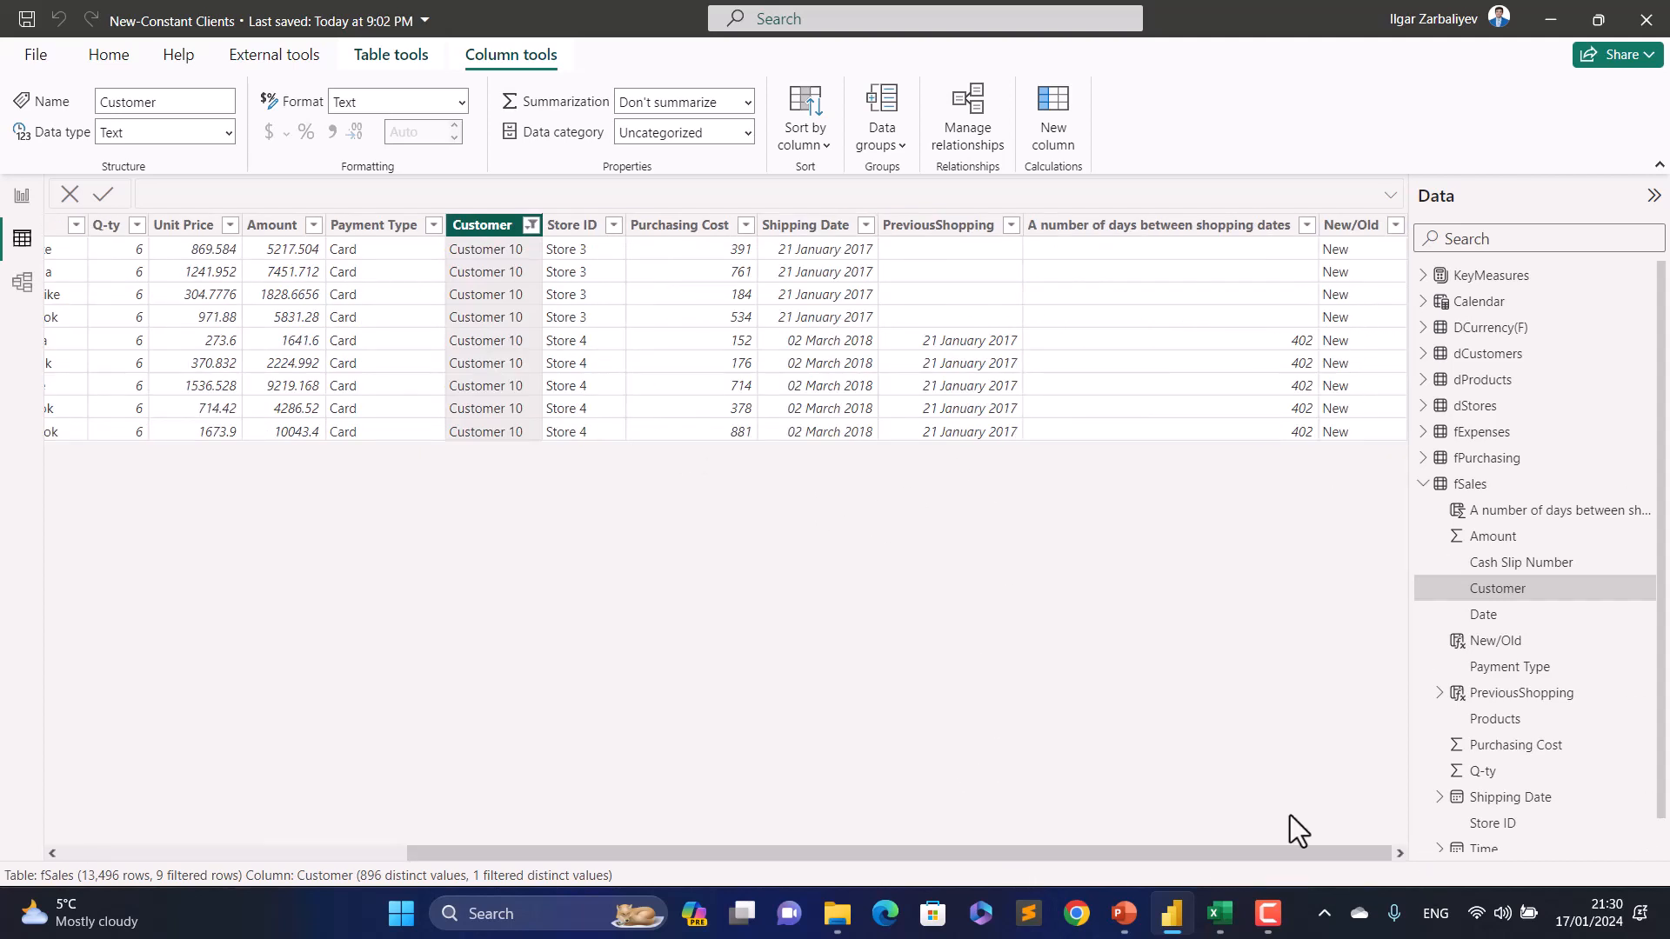
{"action": "left_click_drag", "start_coordinate": [1266, 850], "coordinate": [843, 790]}
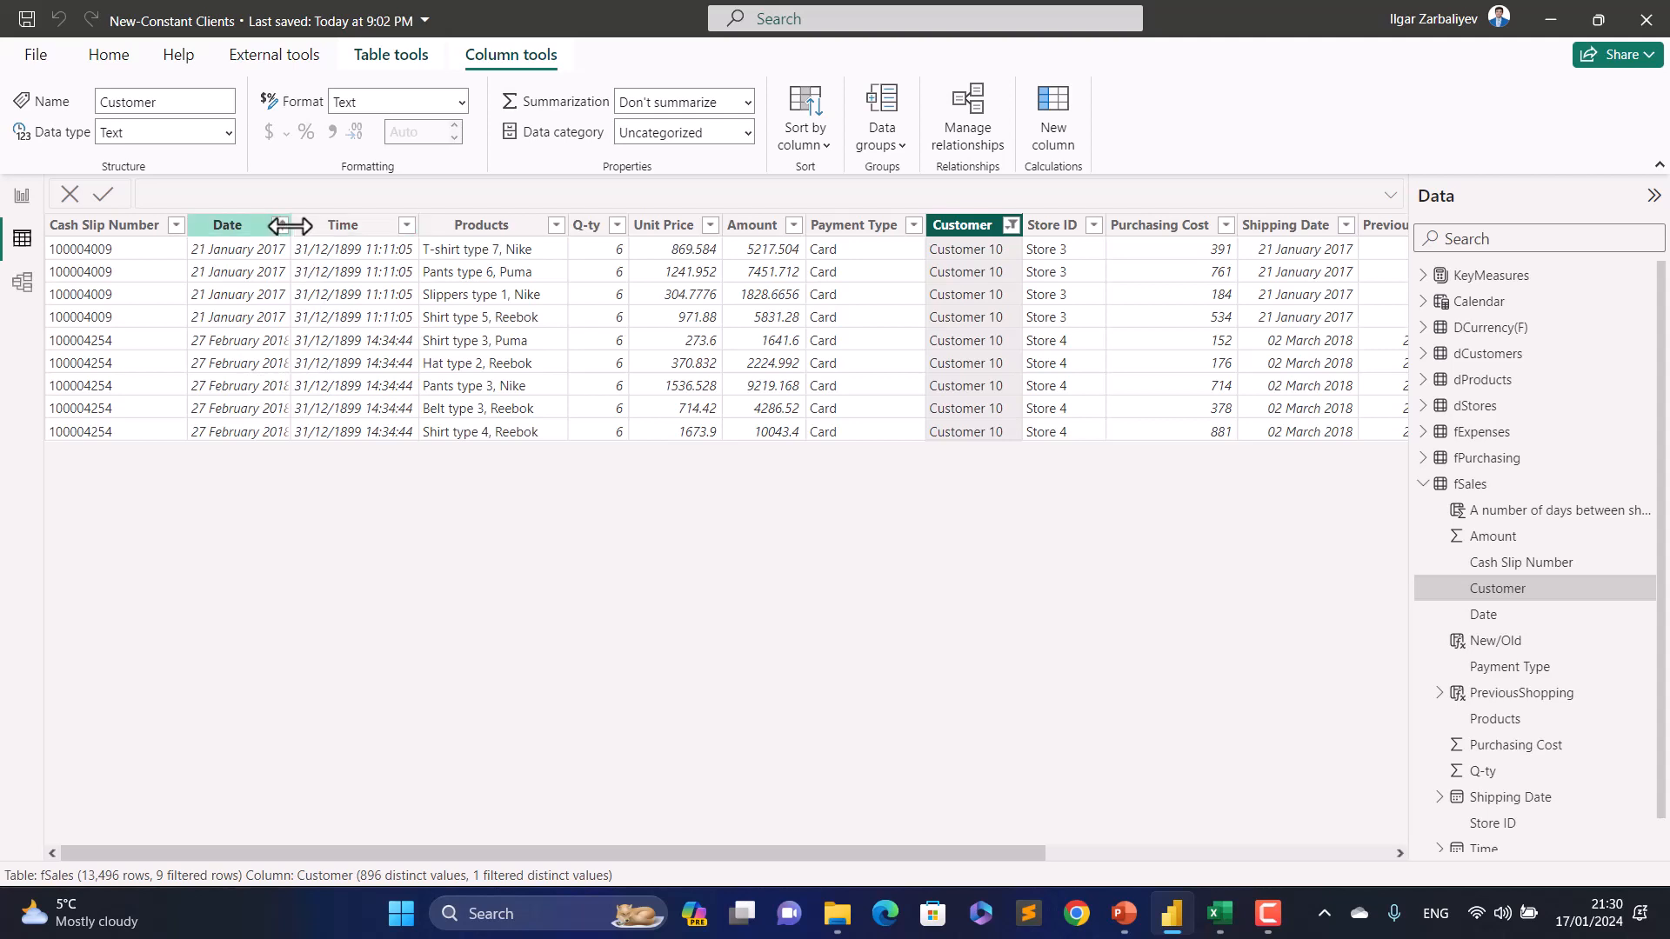
{"action": "left_click_drag", "start_coordinate": [290, 225], "coordinate": [331, 224]}
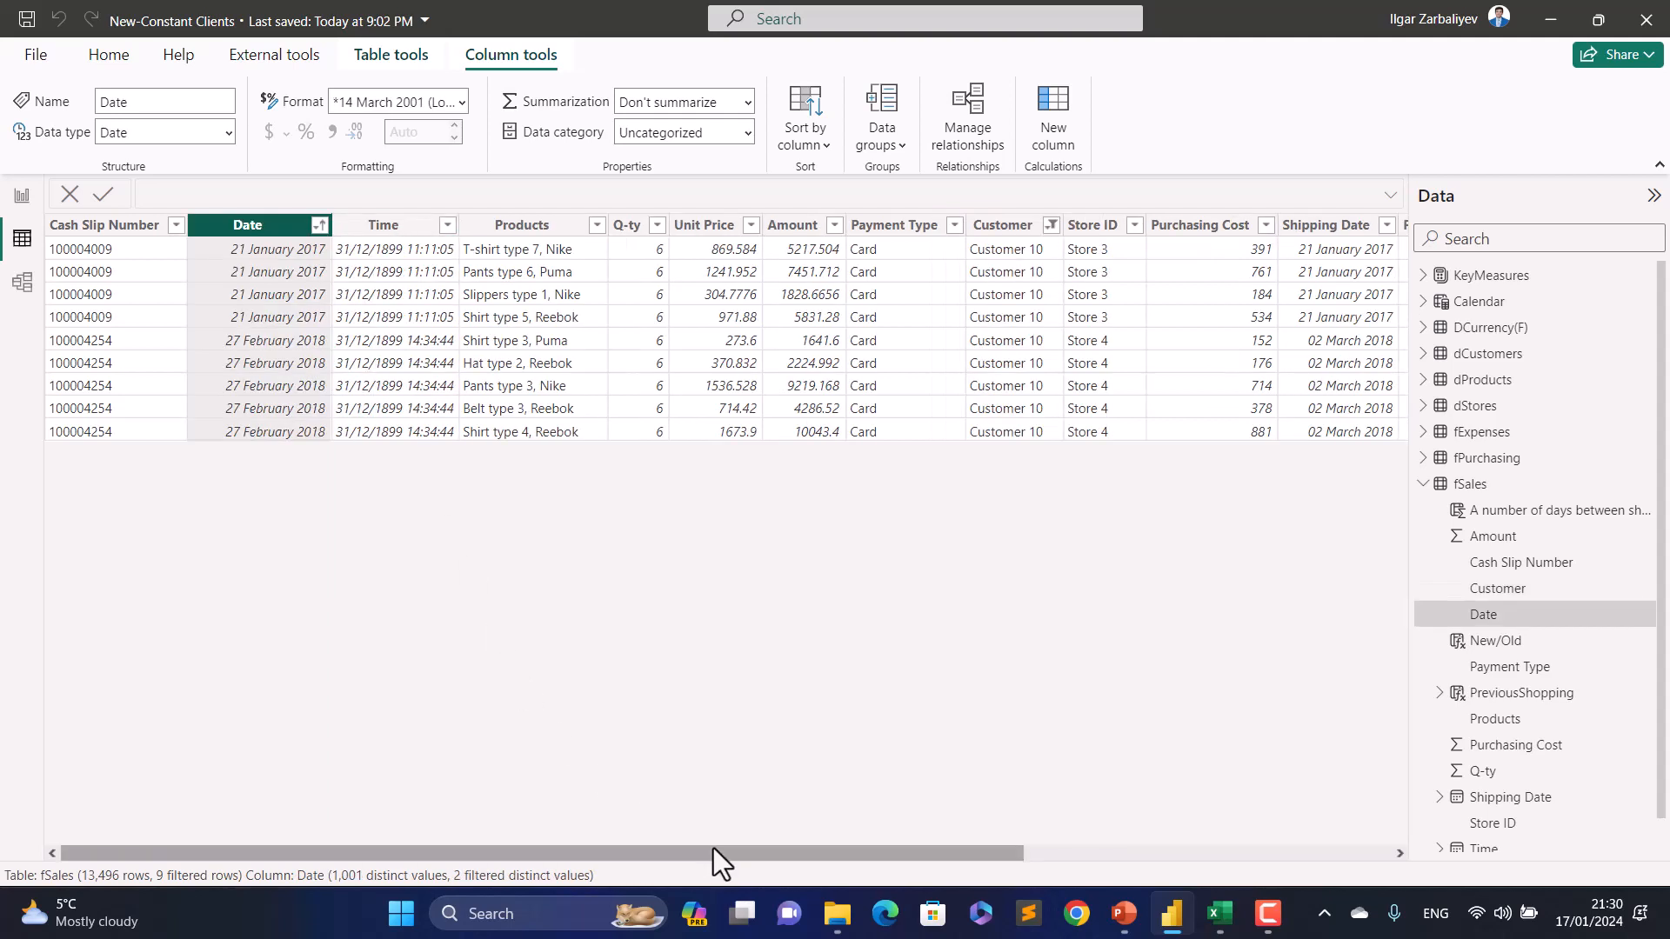
{"action": "left_click_drag", "start_coordinate": [713, 848], "coordinate": [1071, 852]}
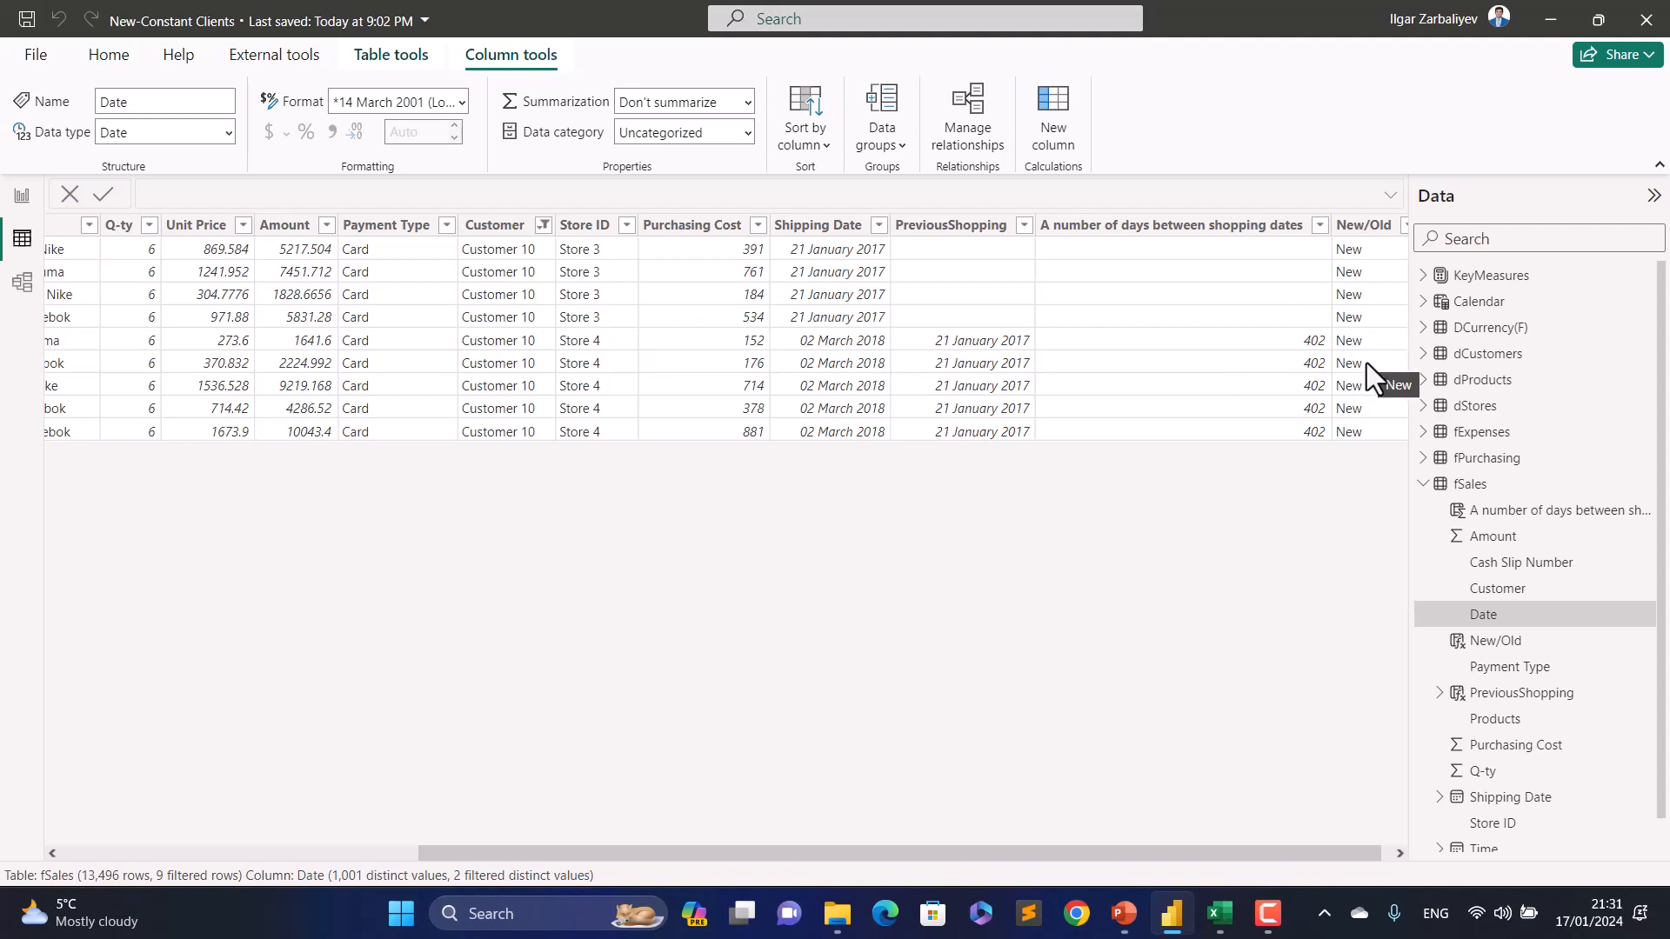
Step: Filter the Customer column to blank customers only and compare their sale dates with the New/Old values
{"action": "left_click", "coordinate": [543, 228]}
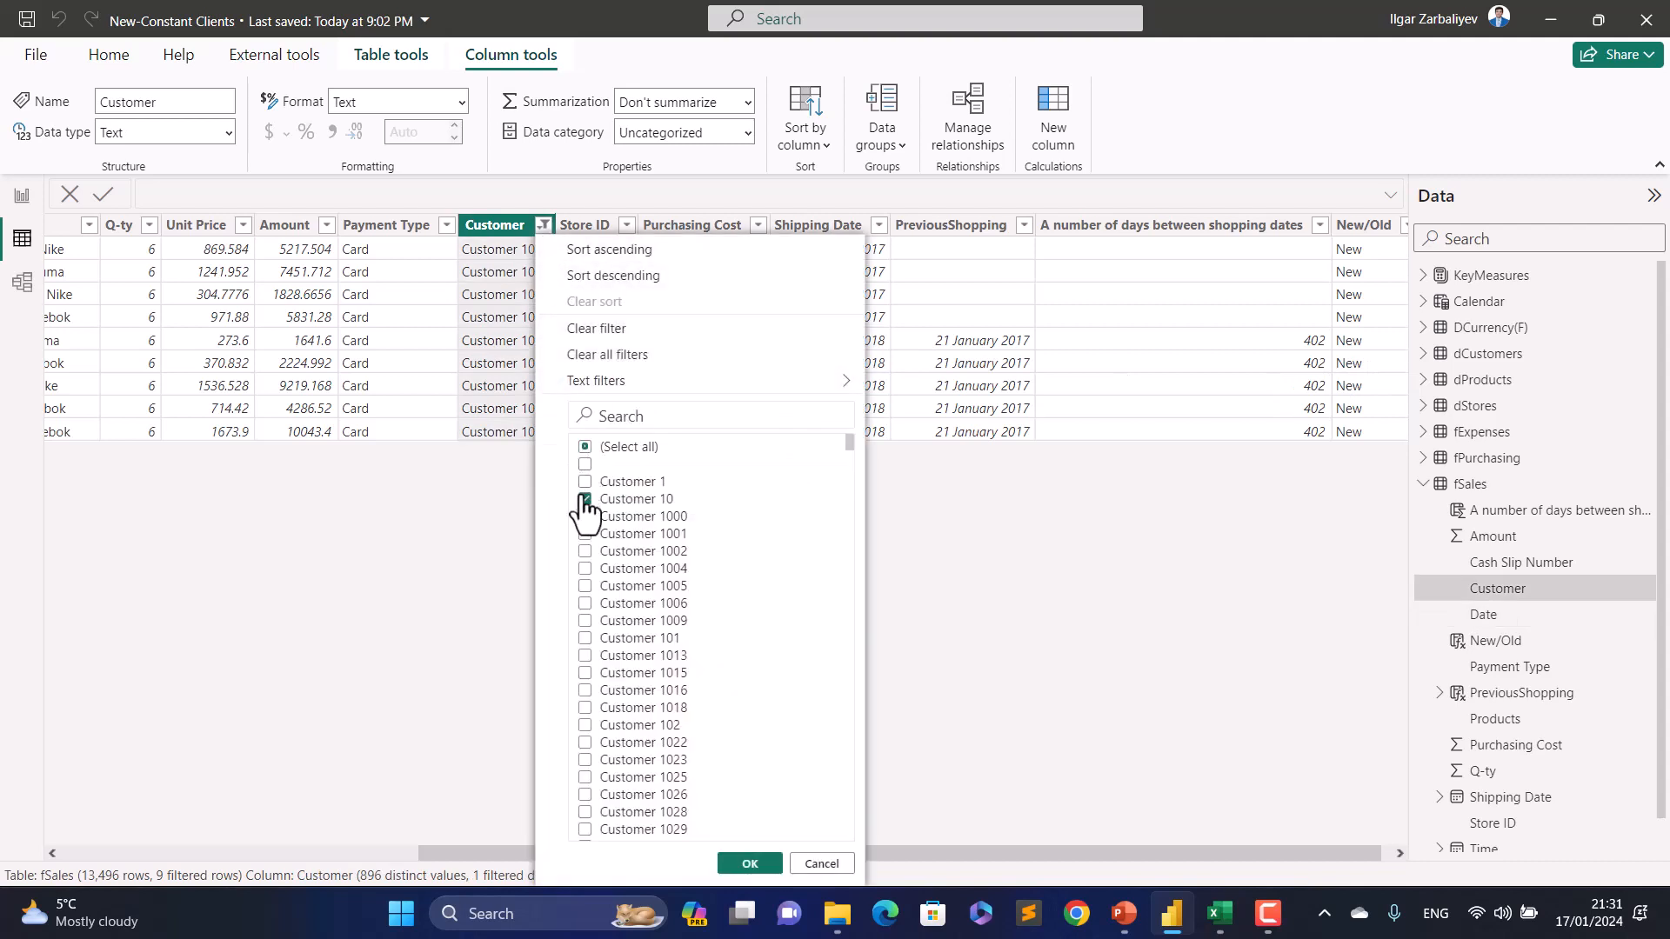
{"action": "left_click", "coordinate": [584, 498]}
{"action": "left_click", "coordinate": [585, 463]}
{"action": "left_click", "coordinate": [750, 864]}
{"action": "left_click_drag", "start_coordinate": [1254, 855], "coordinate": [1437, 857]}
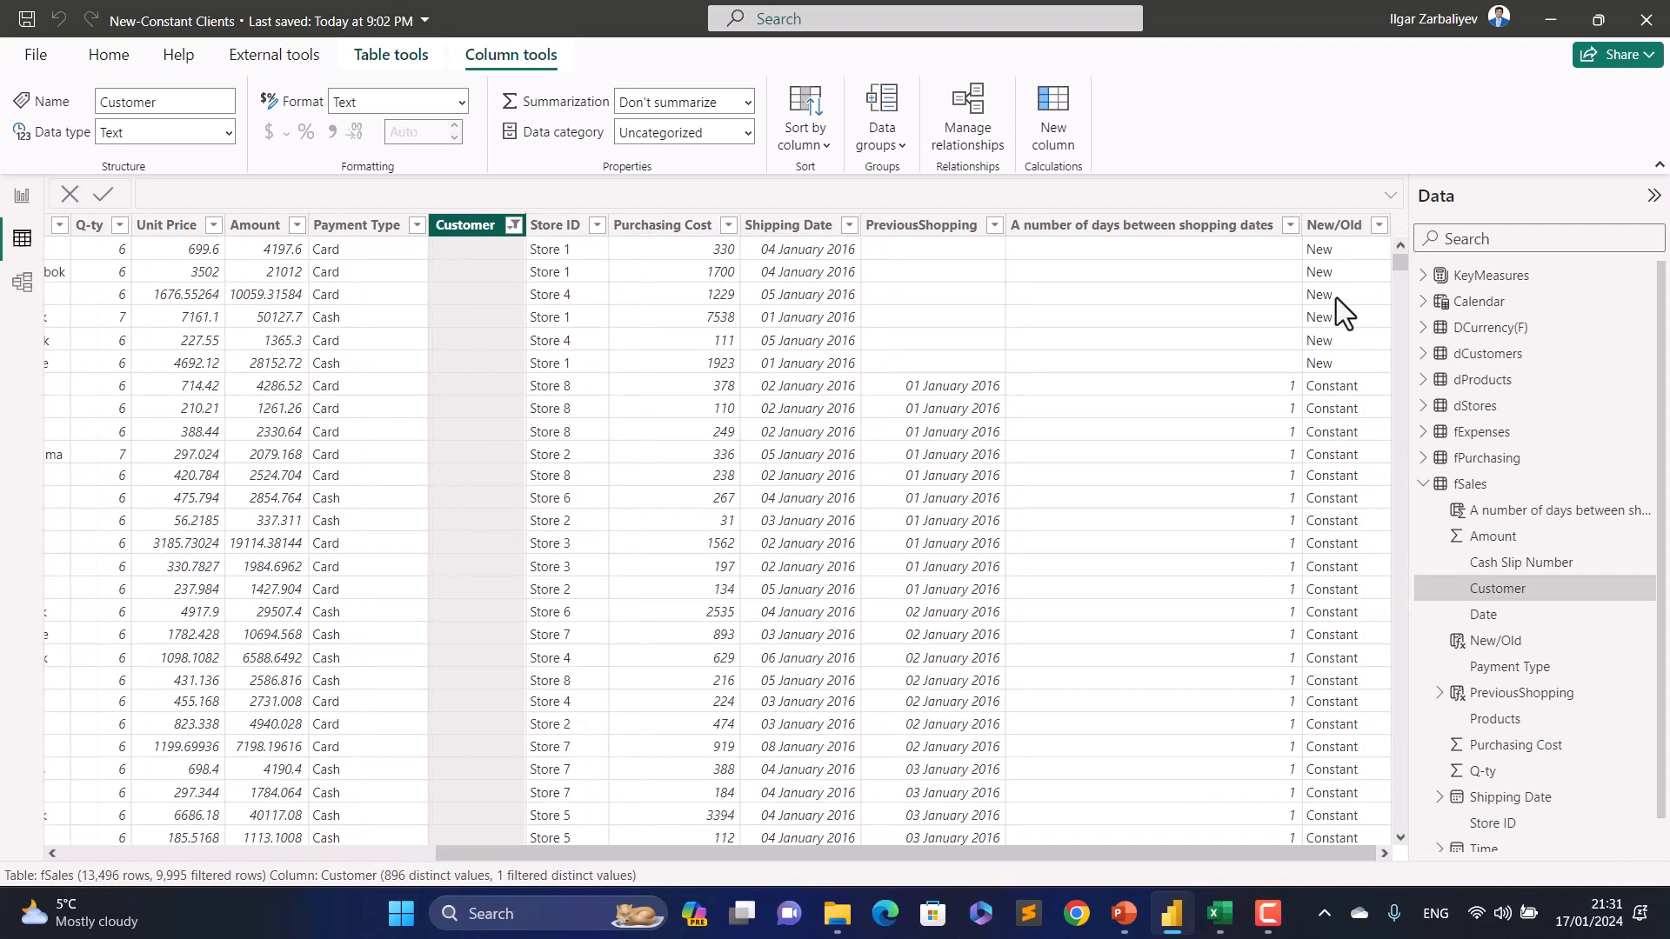
{"action": "left_click_drag", "start_coordinate": [1078, 858], "coordinate": [622, 826]}
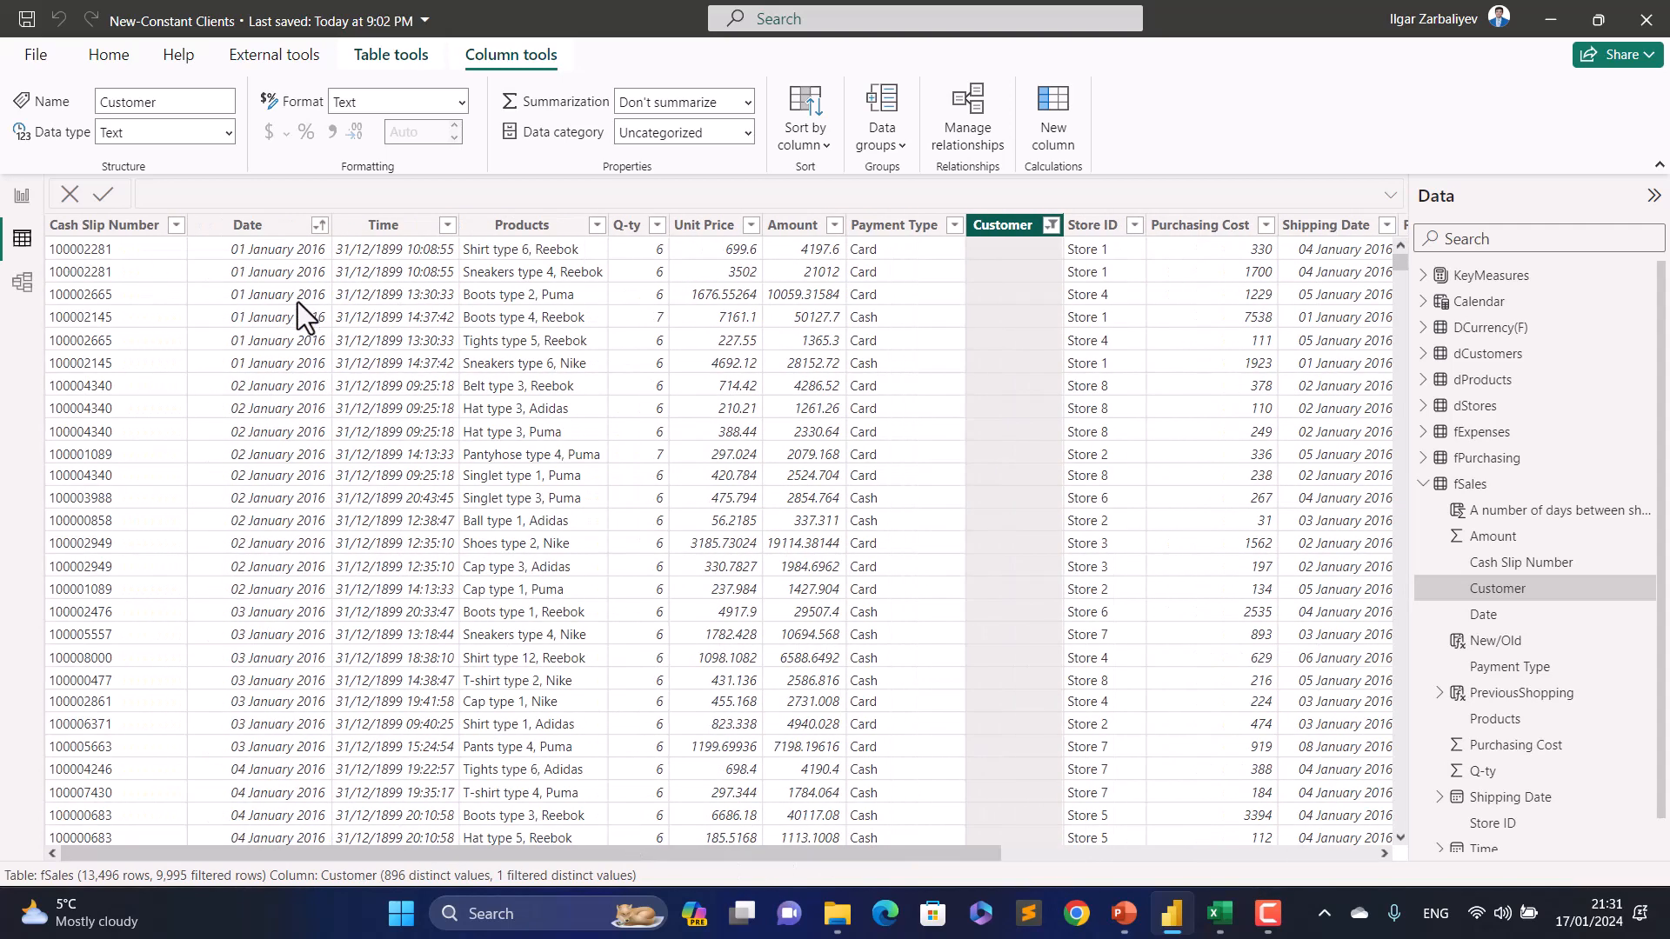
{"action": "left_click_drag", "start_coordinate": [910, 857], "coordinate": [1366, 869]}
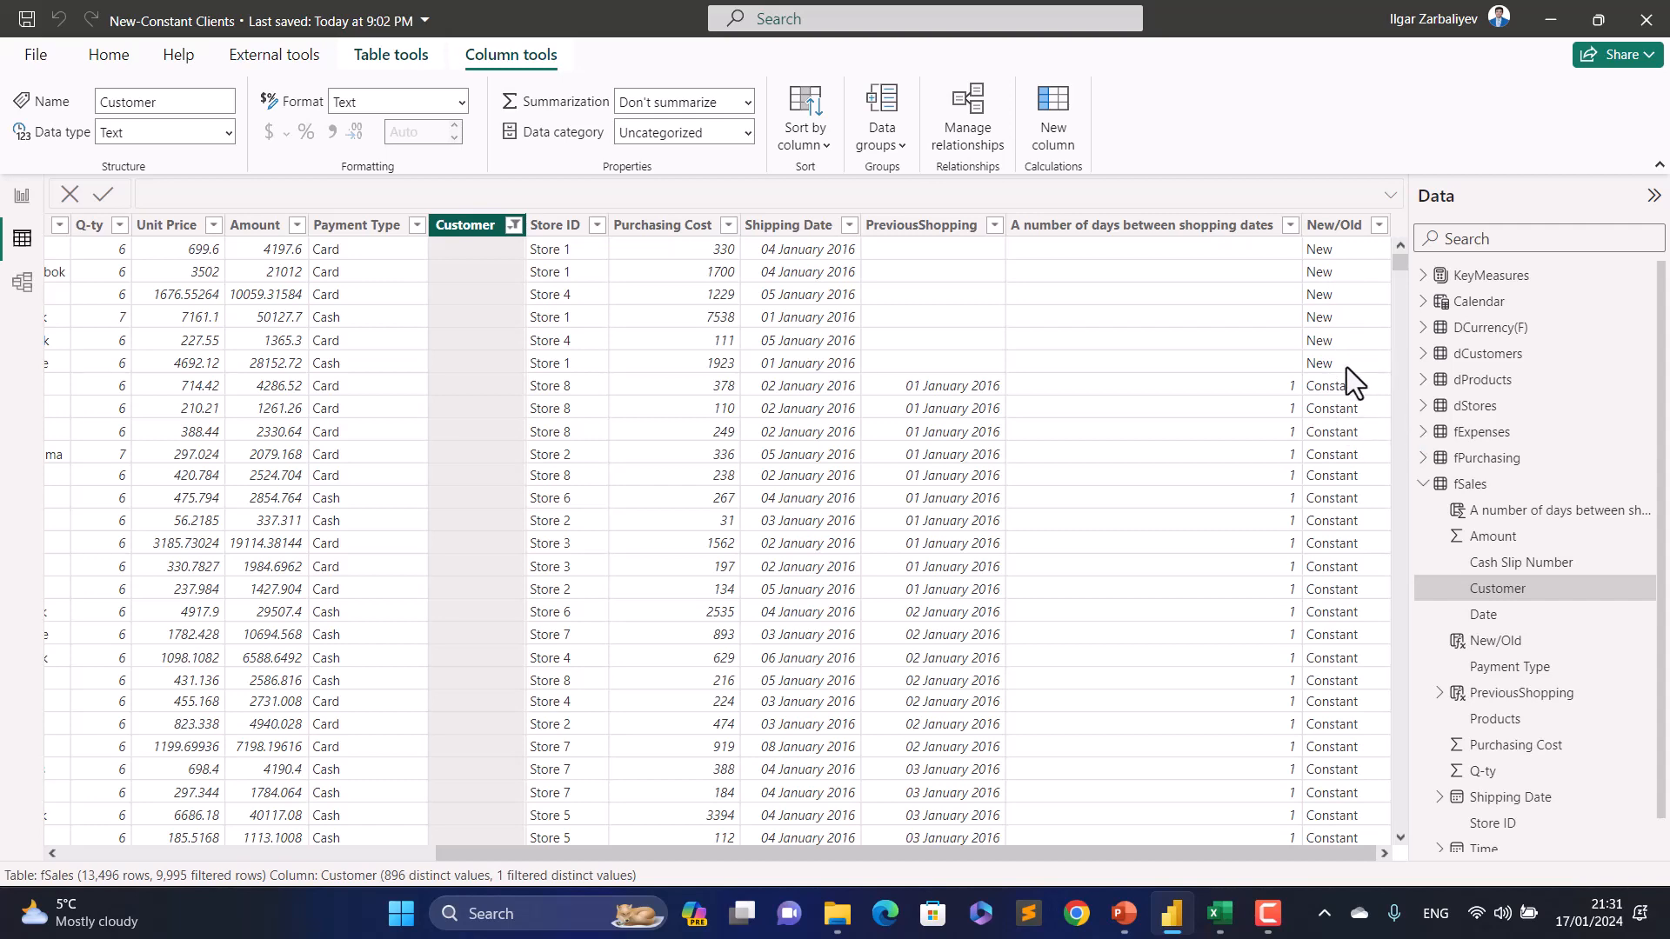
Step: Insert an outer If( on a new line above the existing If in the New/Old formula
{"action": "left_click", "coordinate": [1352, 230]}
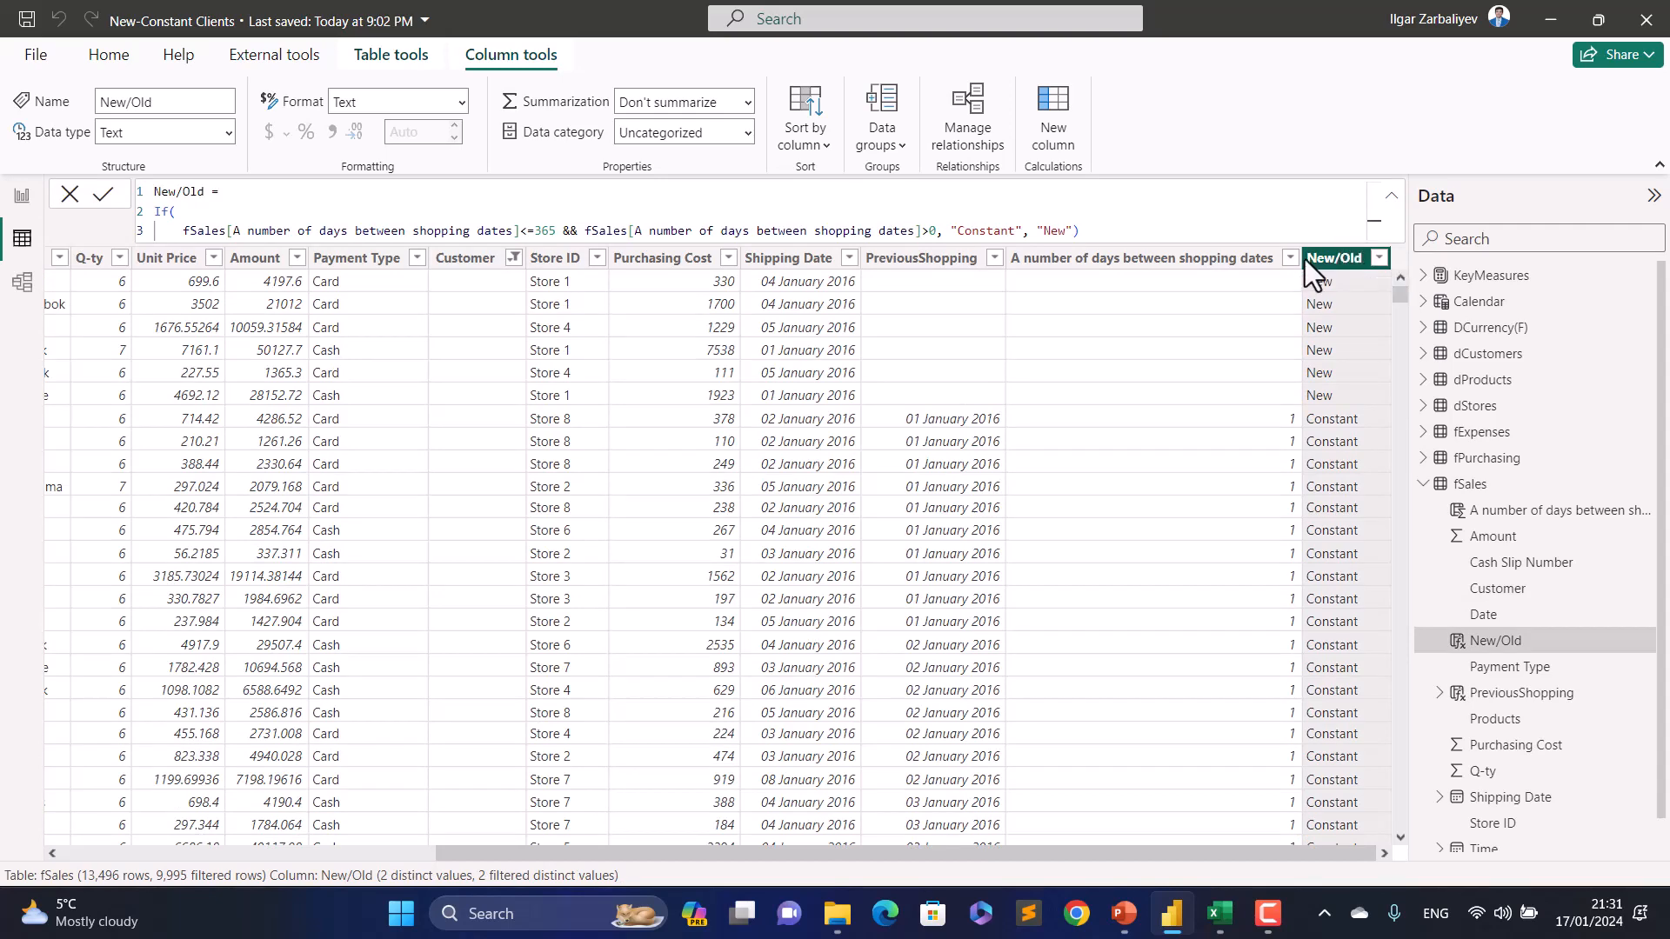
{"action": "left_click", "coordinate": [157, 219]}
{"action": "key", "text": "shift+Return"}
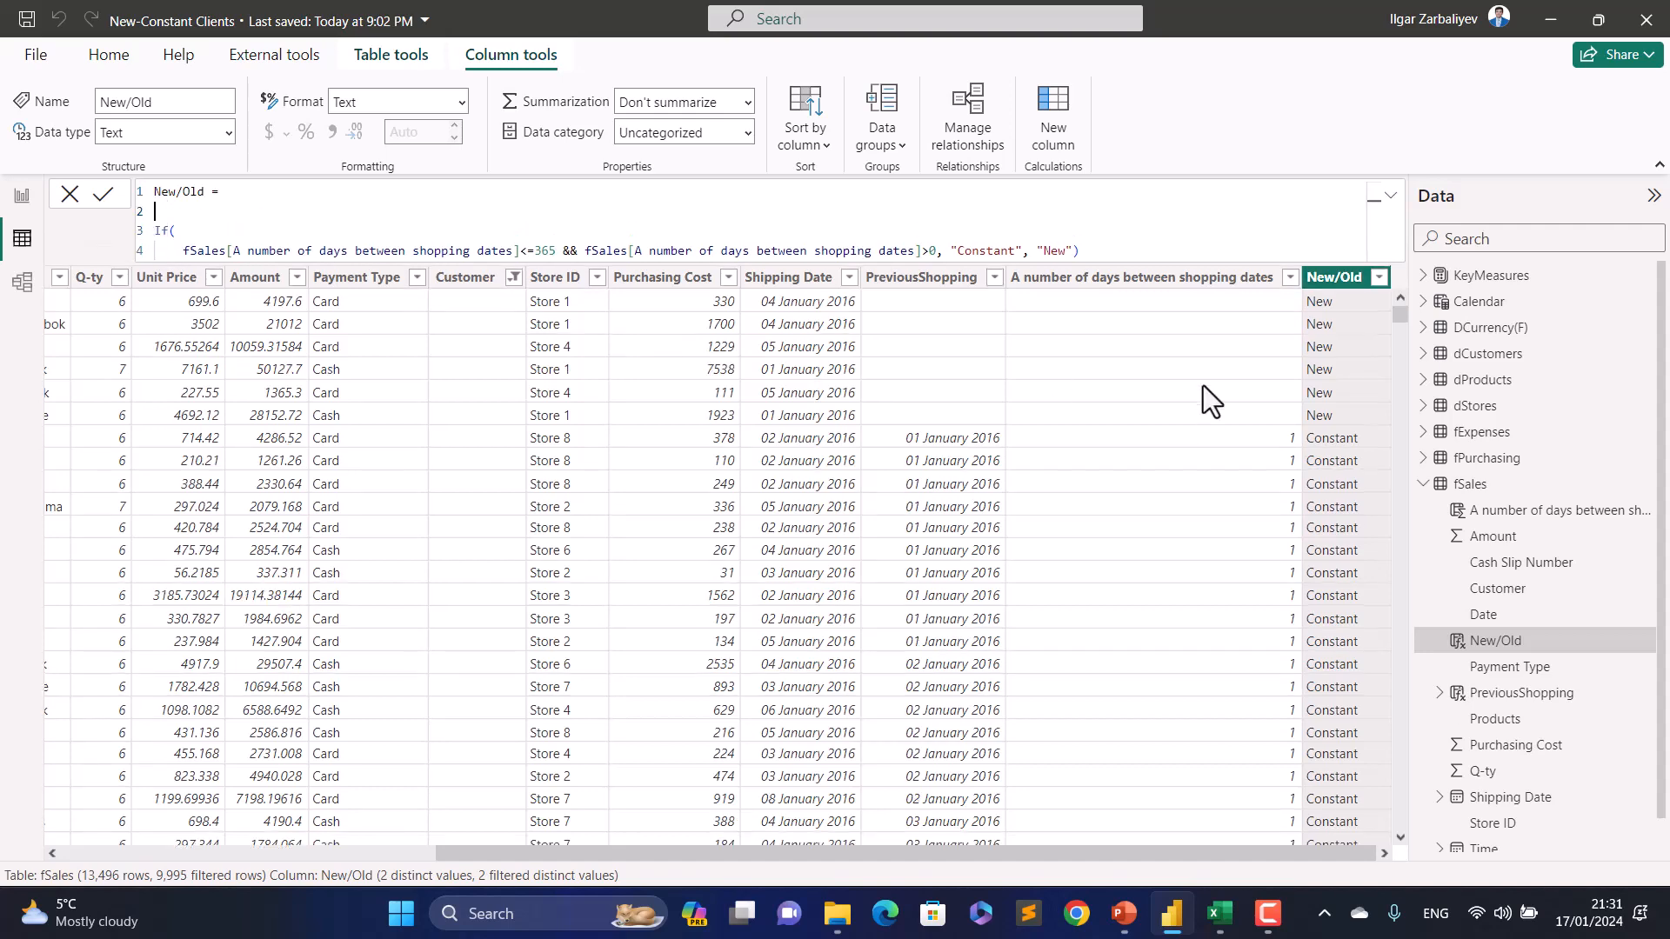
{"action": "type", "text": "If("}
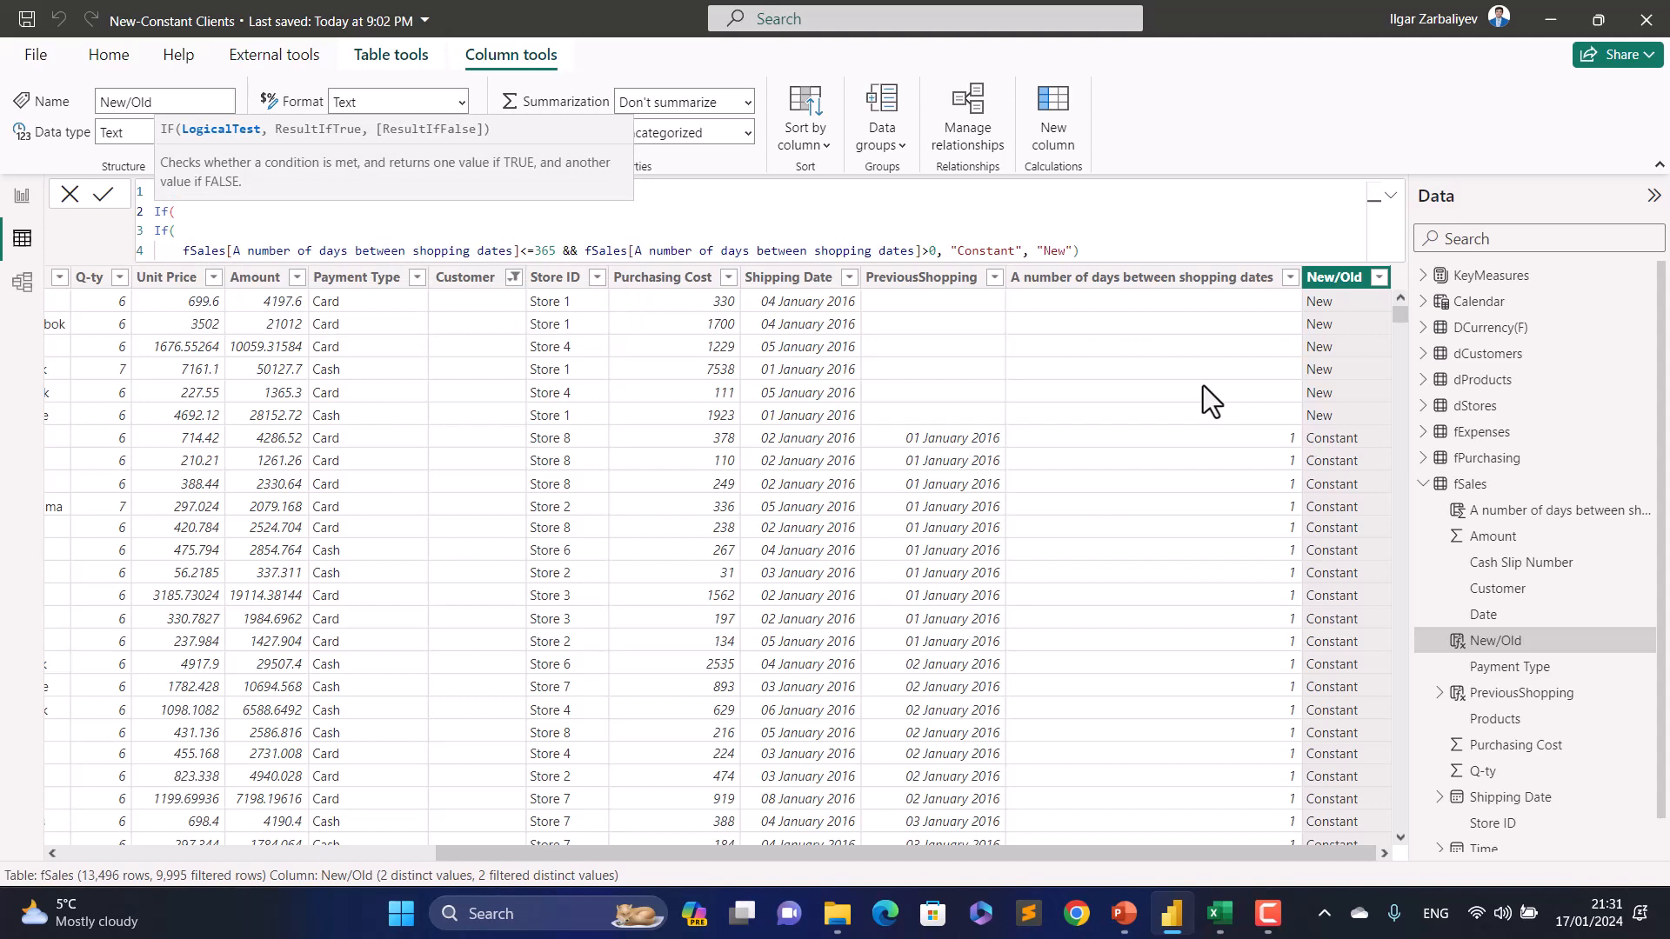
Step: Give the outer If the condition fSales[Customer]<>"", close it after the inner If and commit the New/Old formula
{"action": "type", "text": "fsales"}
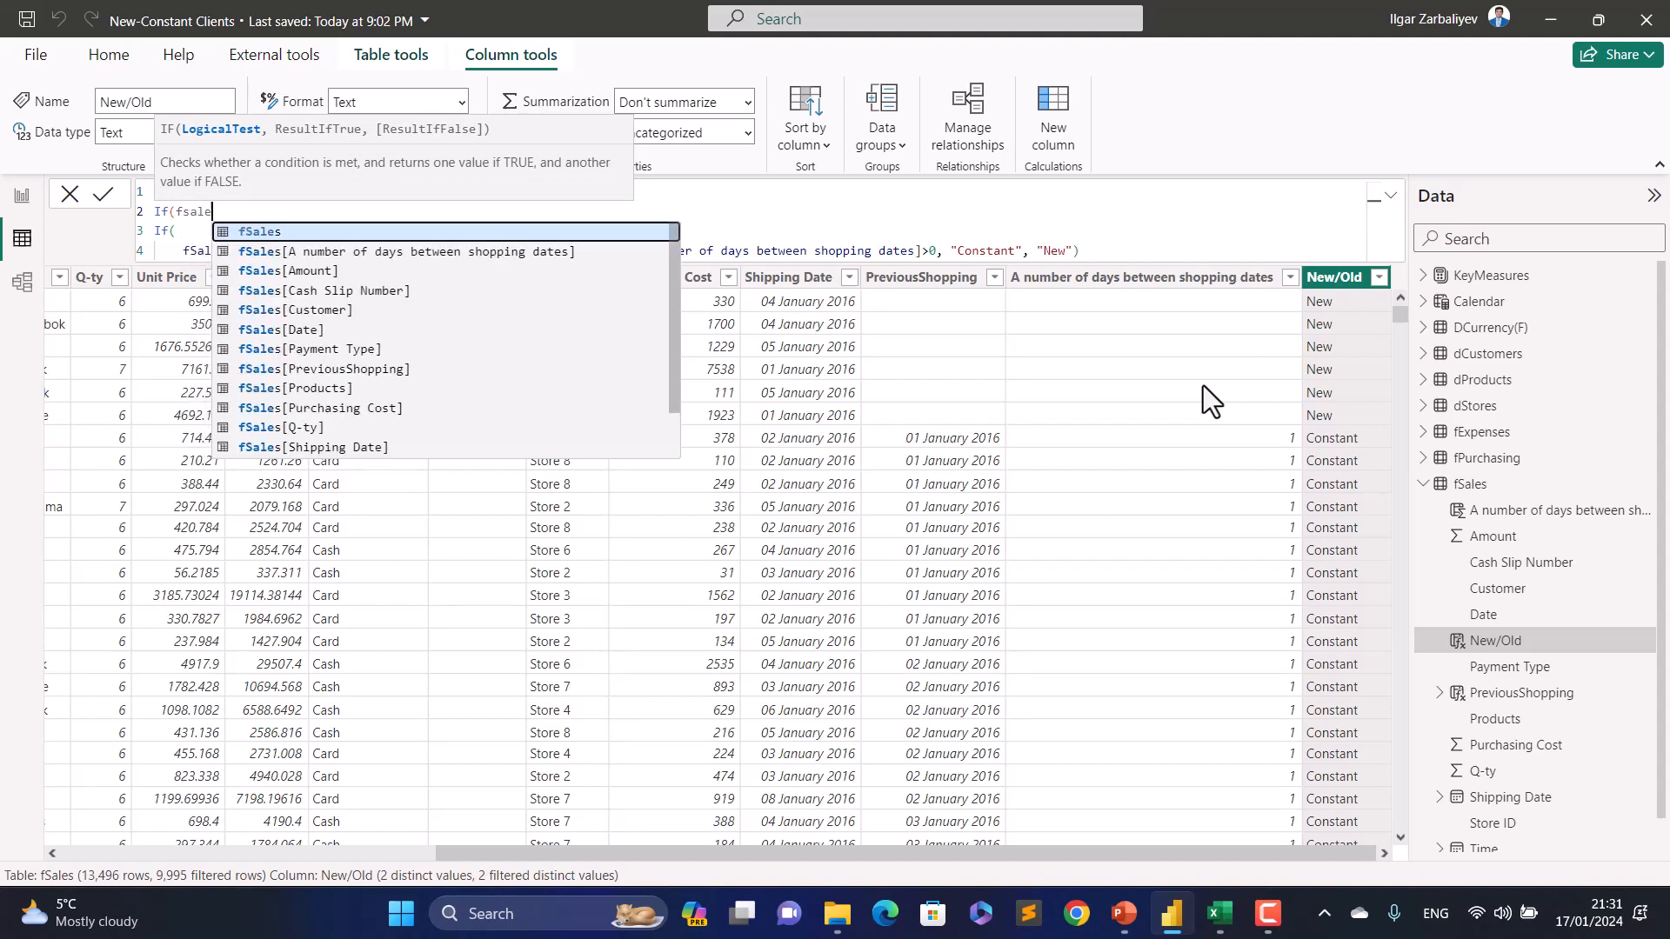
{"action": "key", "text": "Down"}
{"action": "key", "text": "Down"}
{"action": "key", "text": "Down"}
{"action": "key", "text": "Down"}
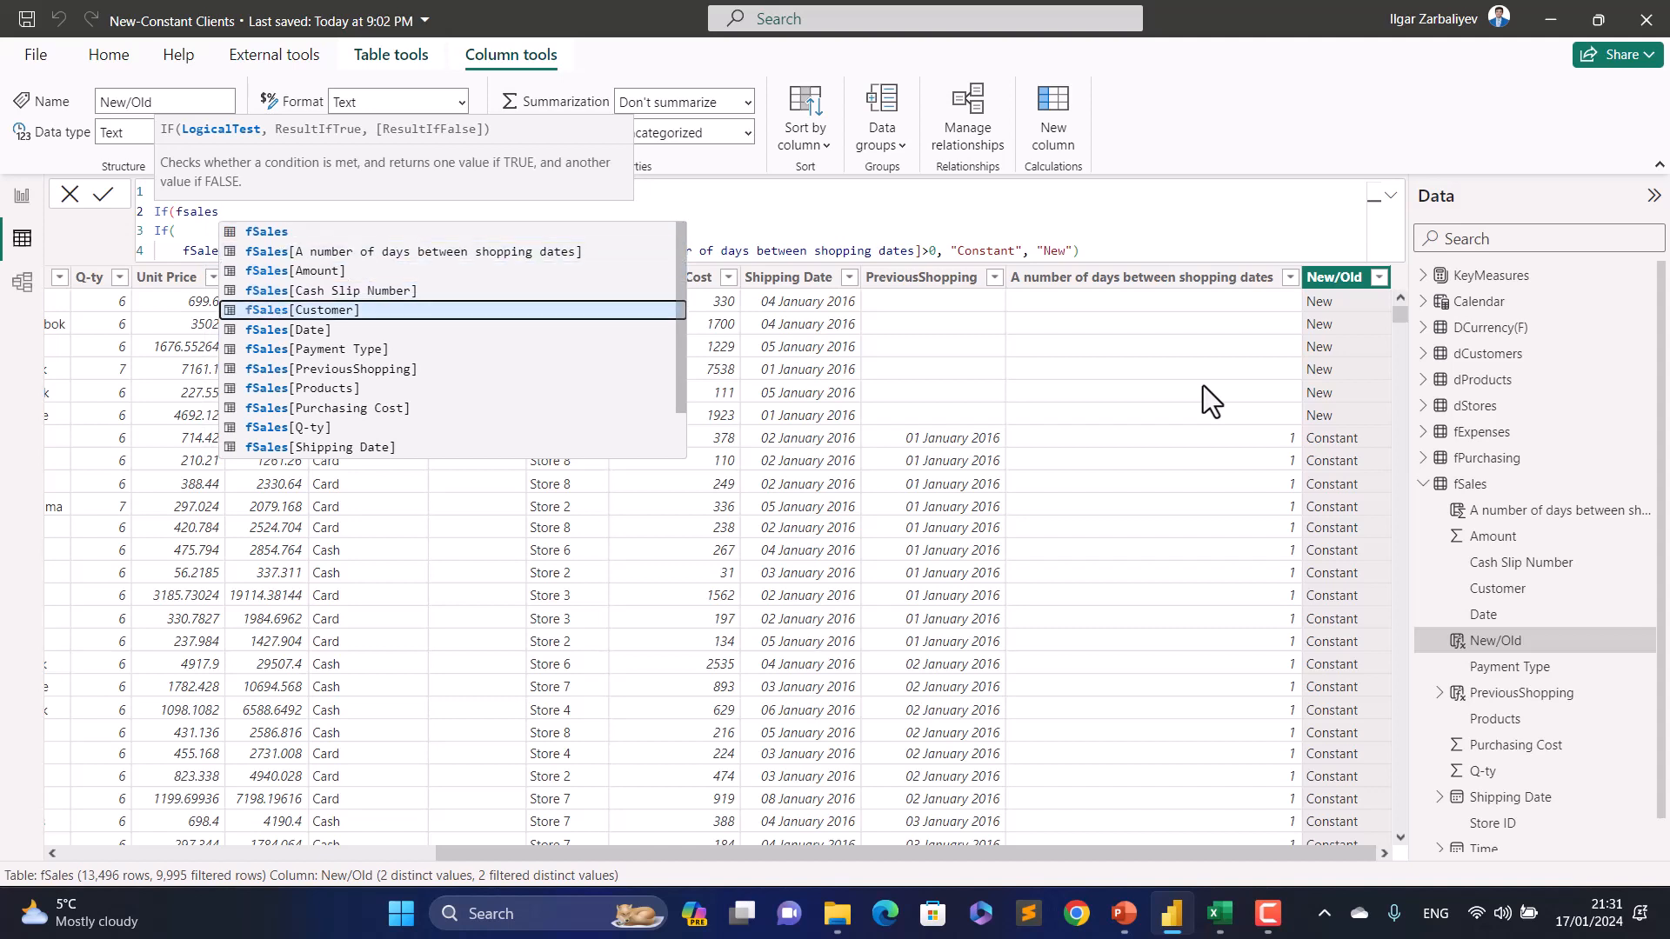
{"action": "key", "text": "Tab"}
{"action": "type", "text": "<"}
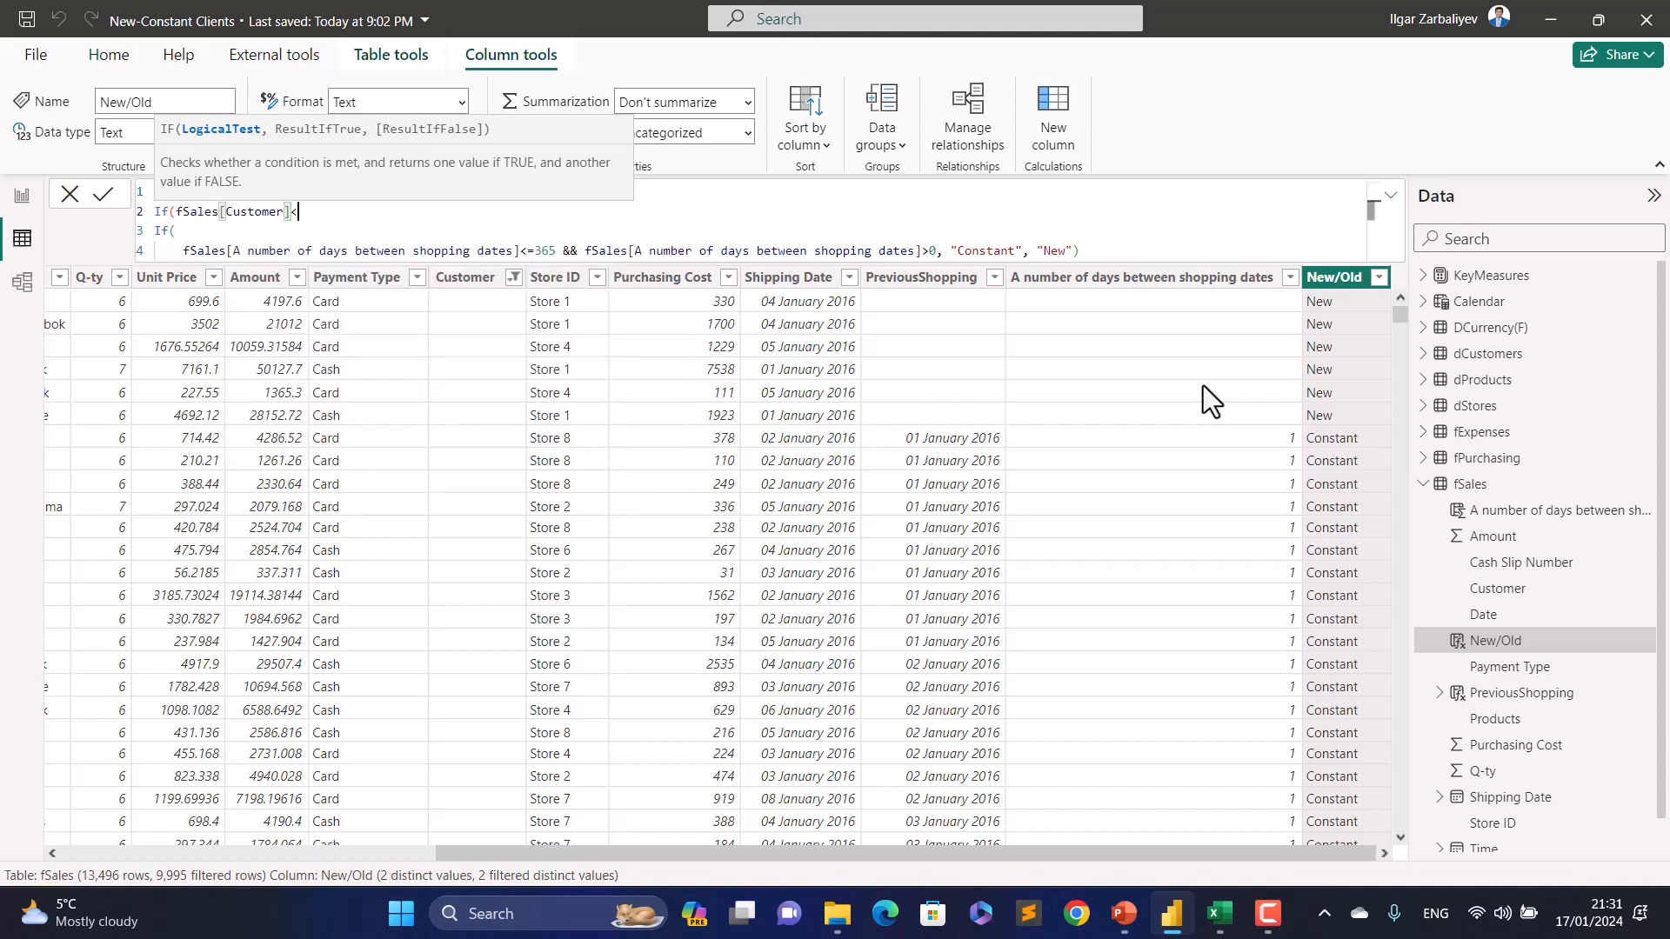
{"action": "type", "text": ">\"\","}
{"action": "left_click", "coordinate": [1109, 254]}
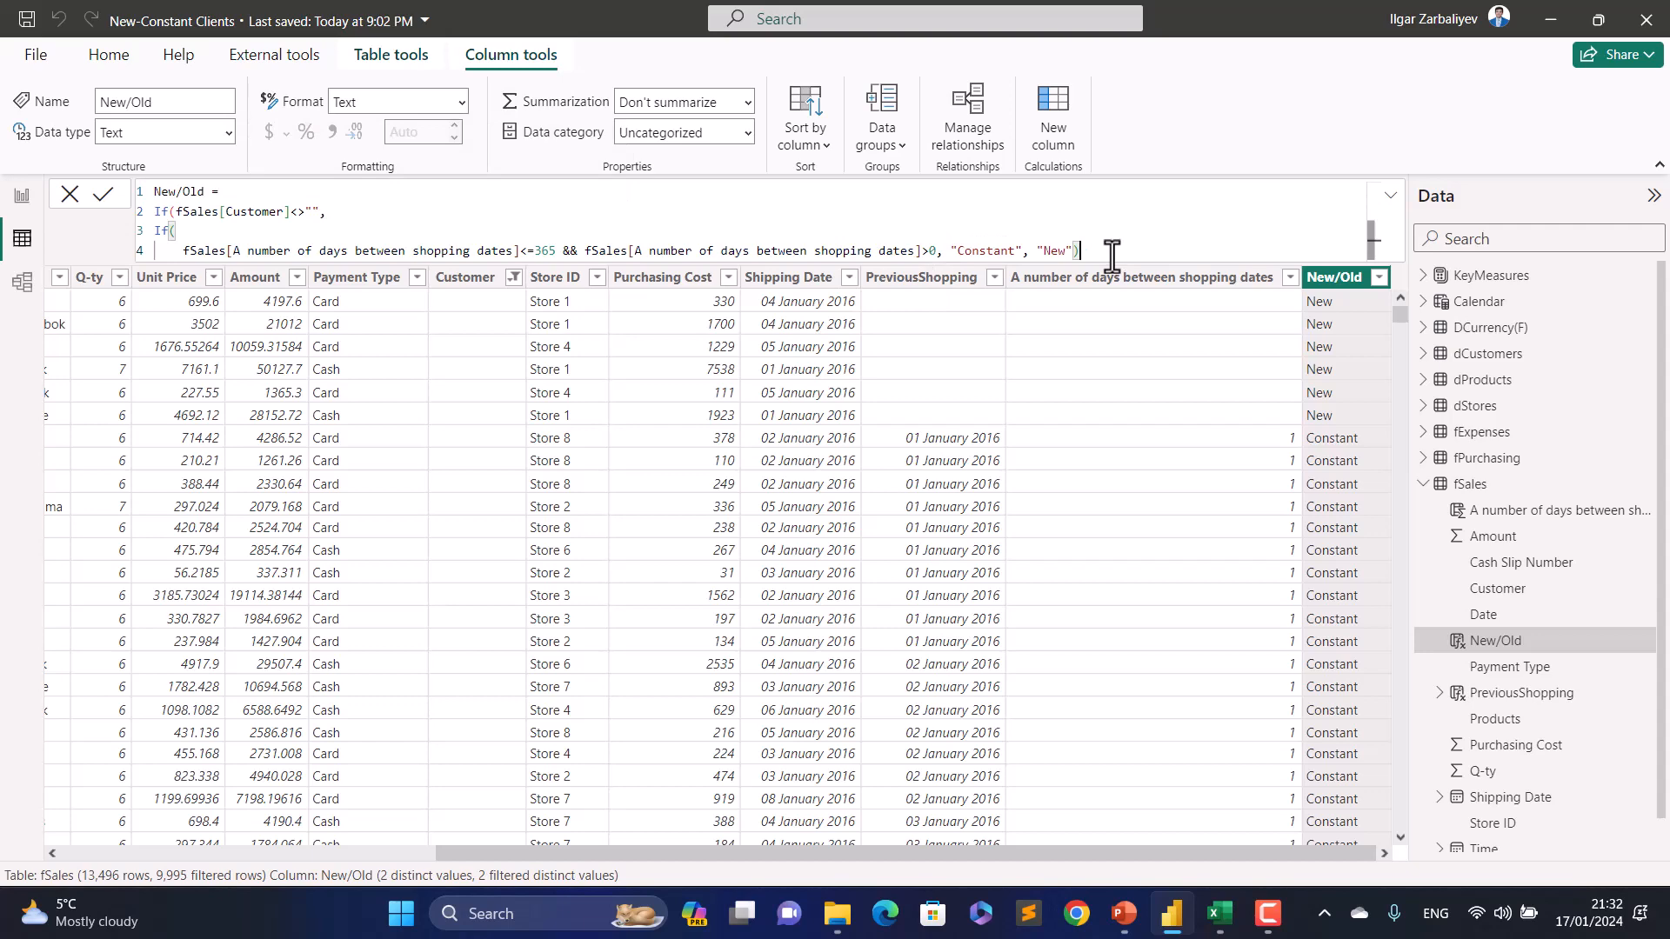
{"action": "type", "text": ")"}
{"action": "key", "text": "Return"}
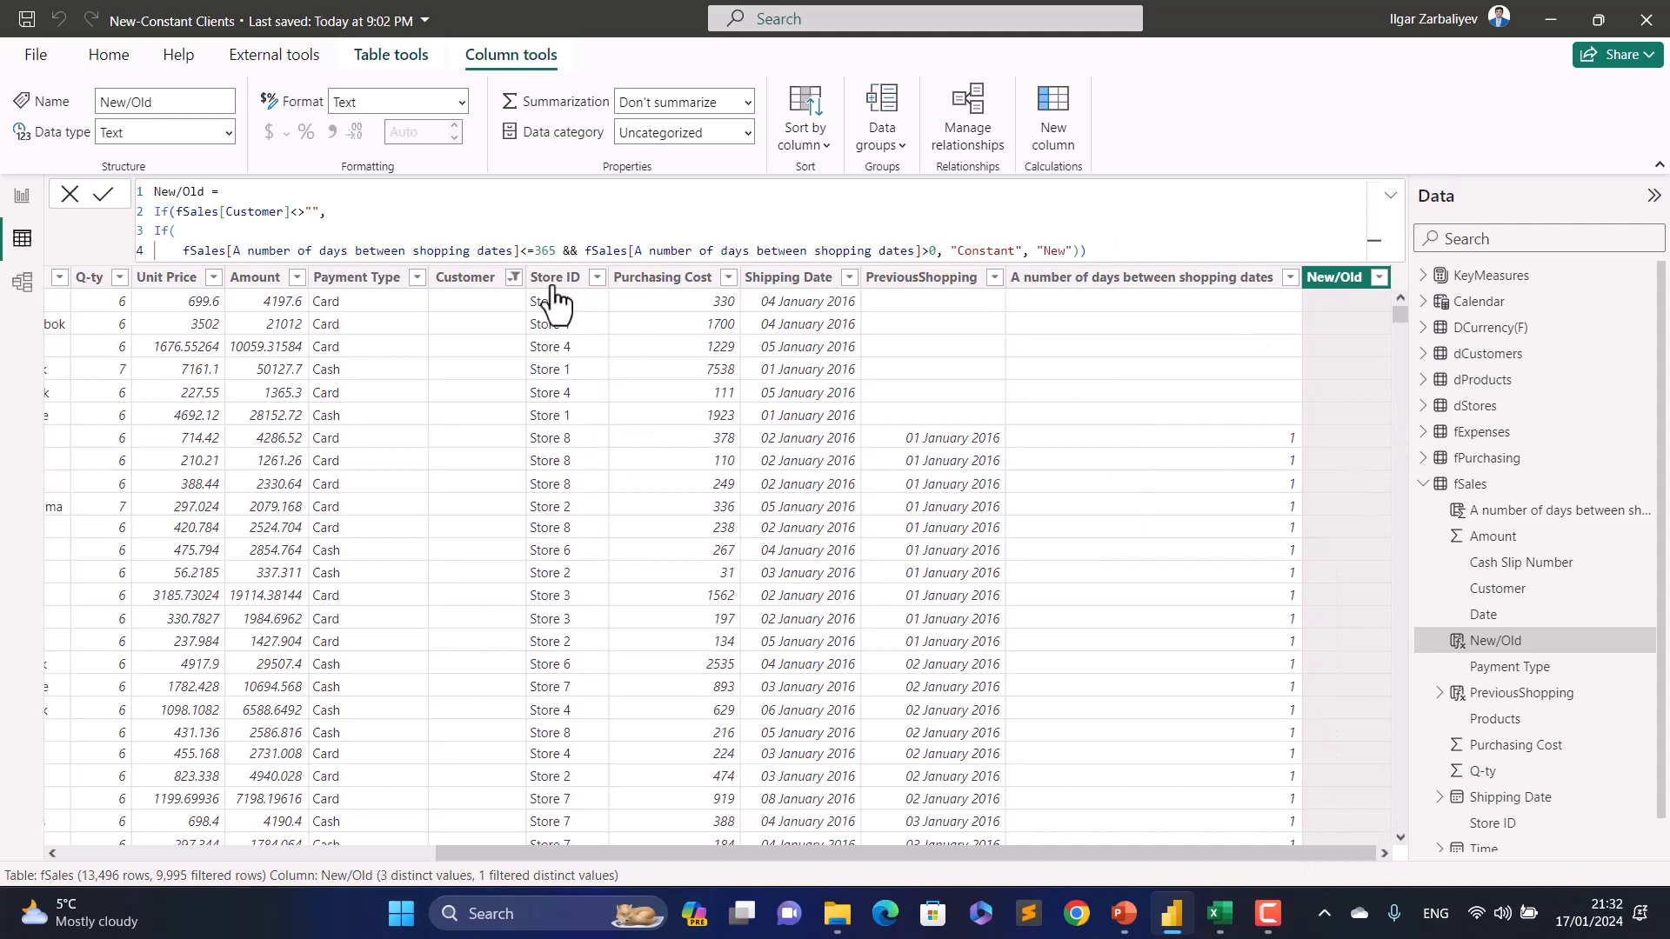
Step: Clear the filter on the Customer column
{"action": "left_click", "coordinate": [514, 276]}
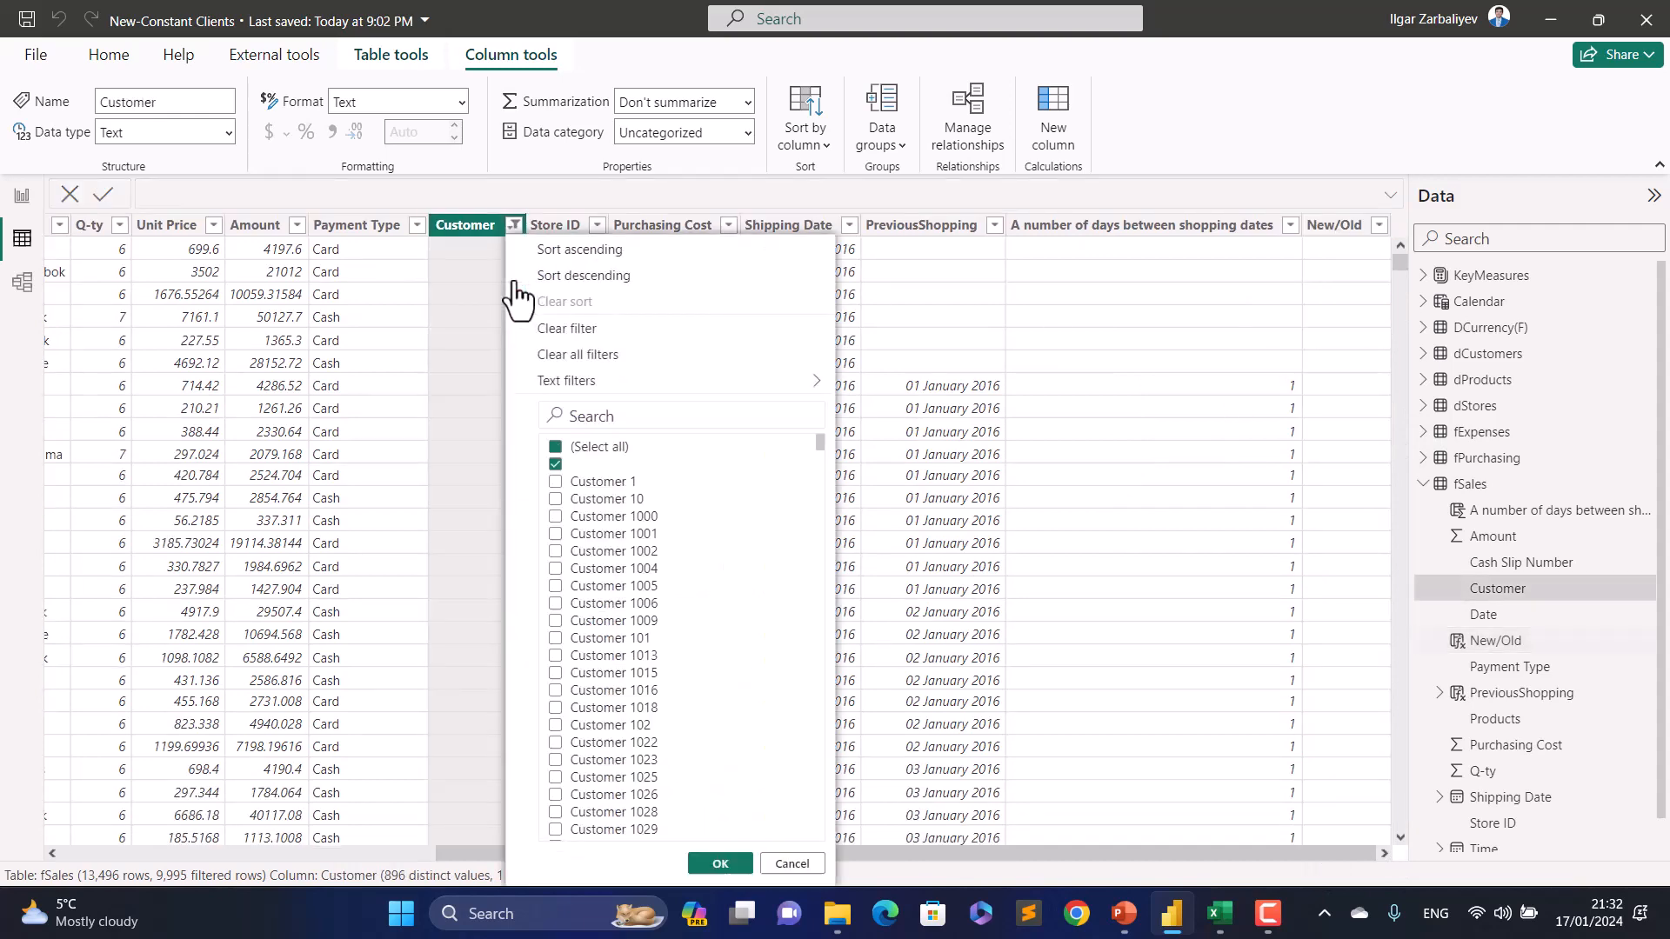
{"action": "left_click", "coordinate": [629, 339]}
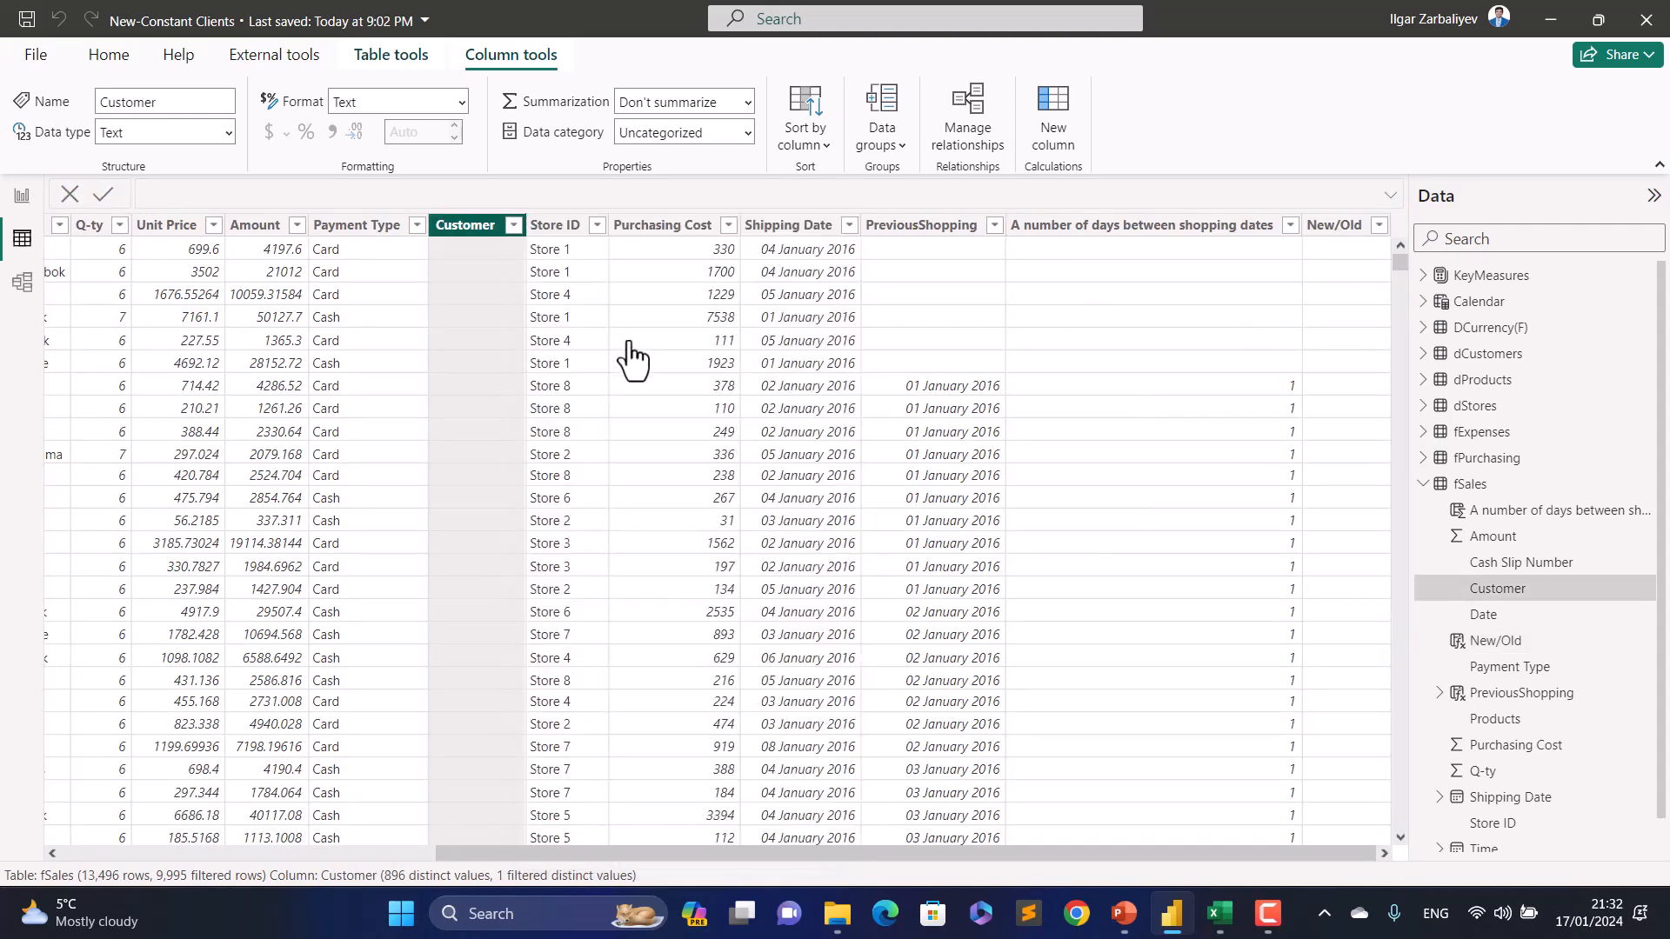
Step: Add the New/Old column as the legend of the TotalSales(F) by Year and Month chart on the report page
{"action": "left_click", "coordinate": [22, 195]}
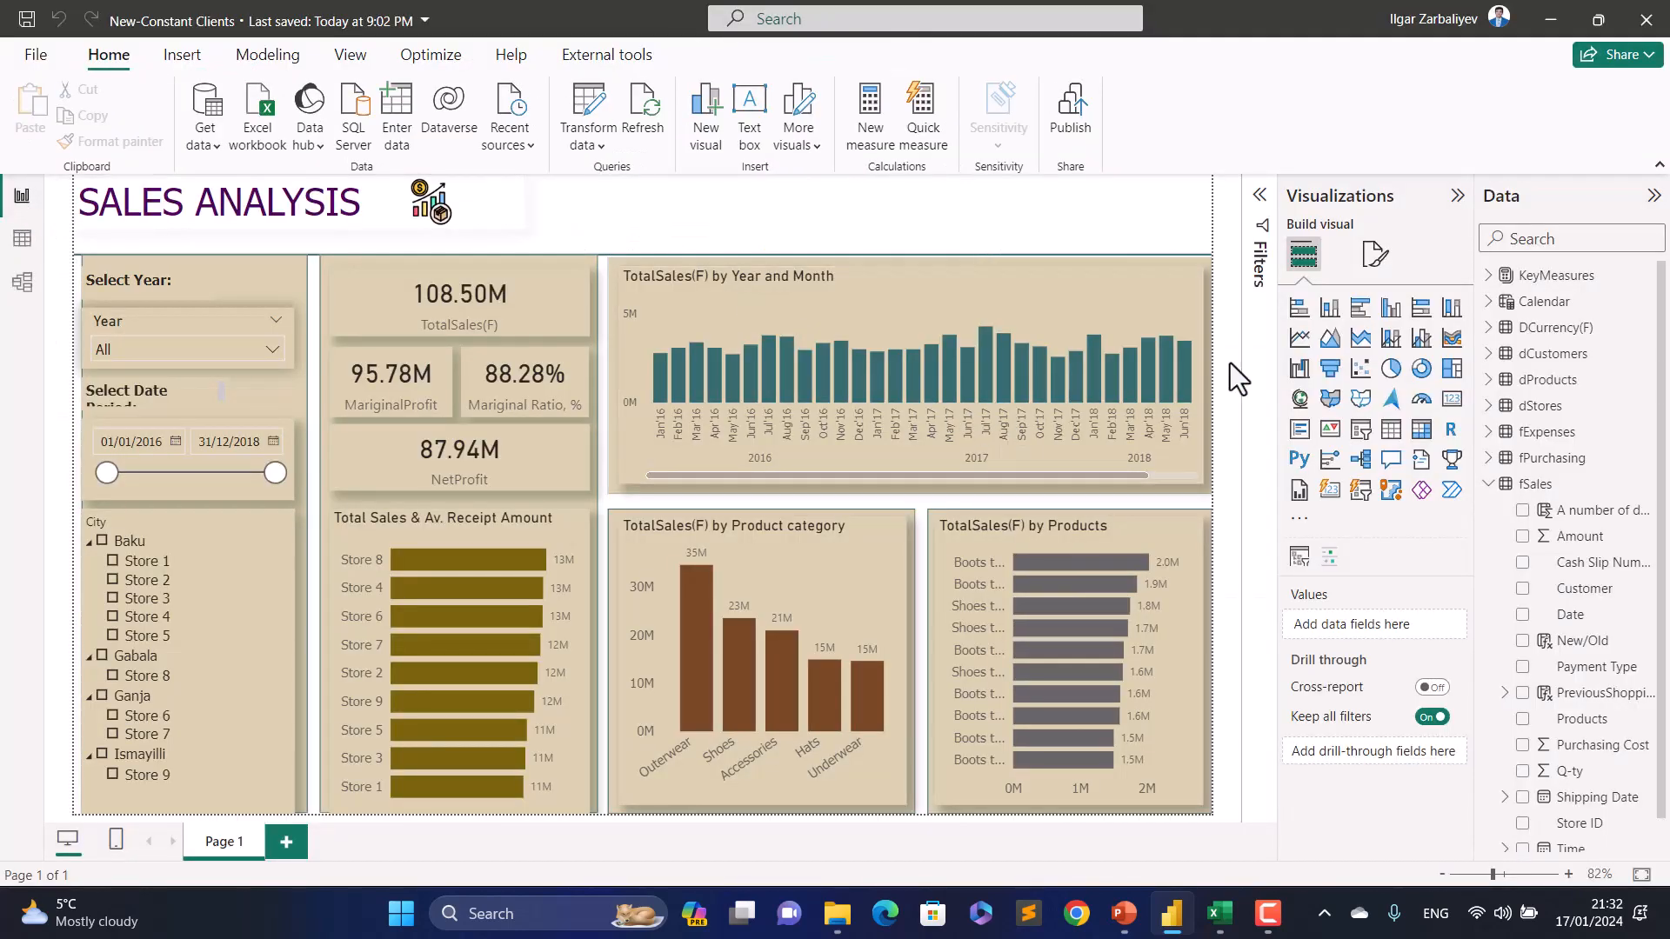
{"action": "left_click", "coordinate": [899, 308]}
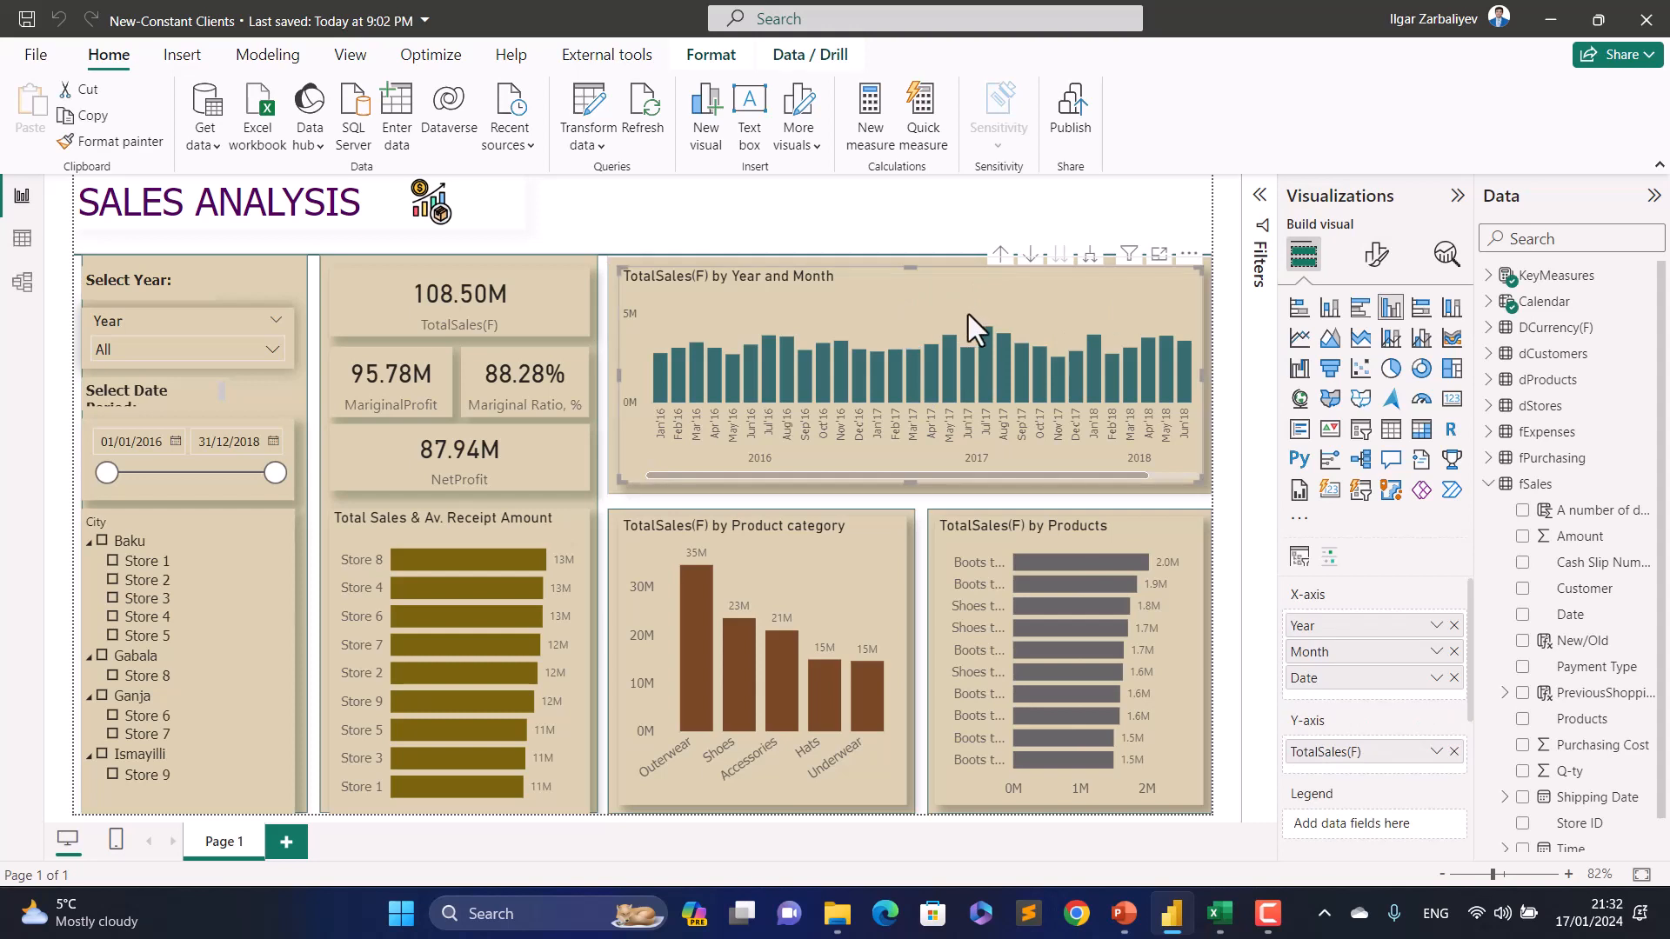
{"action": "scroll", "coordinate": [1484, 600], "scroll_direction": "down", "scroll_amount": 3}
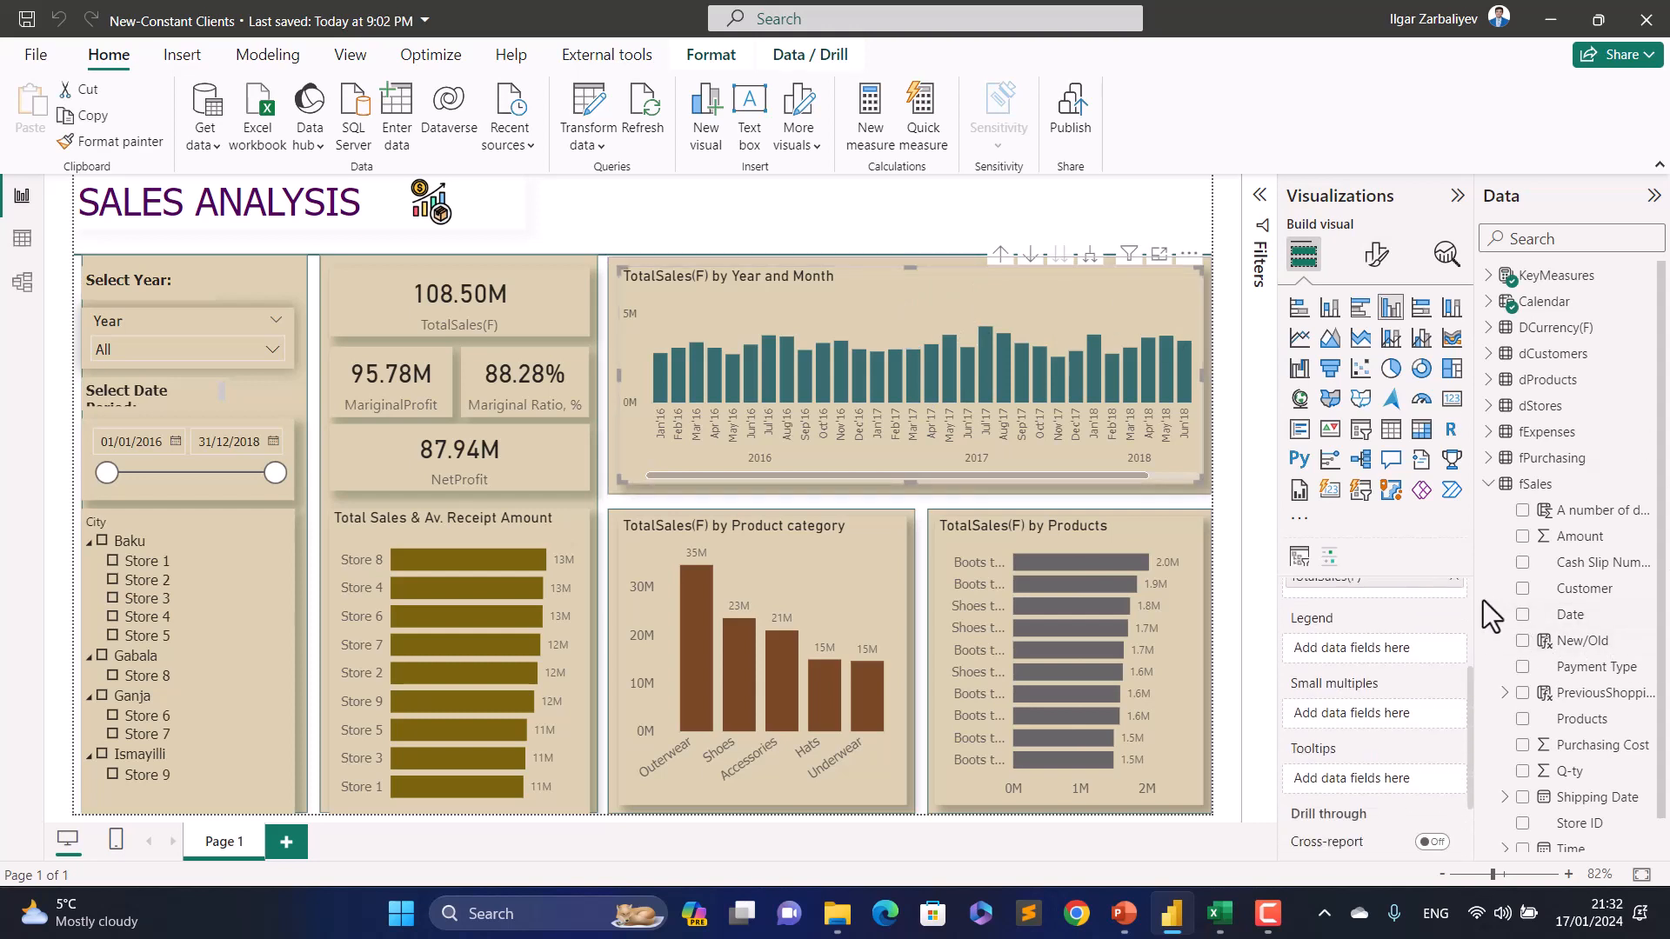
{"action": "scroll", "coordinate": [1617, 569], "scroll_direction": "down", "scroll_amount": 1}
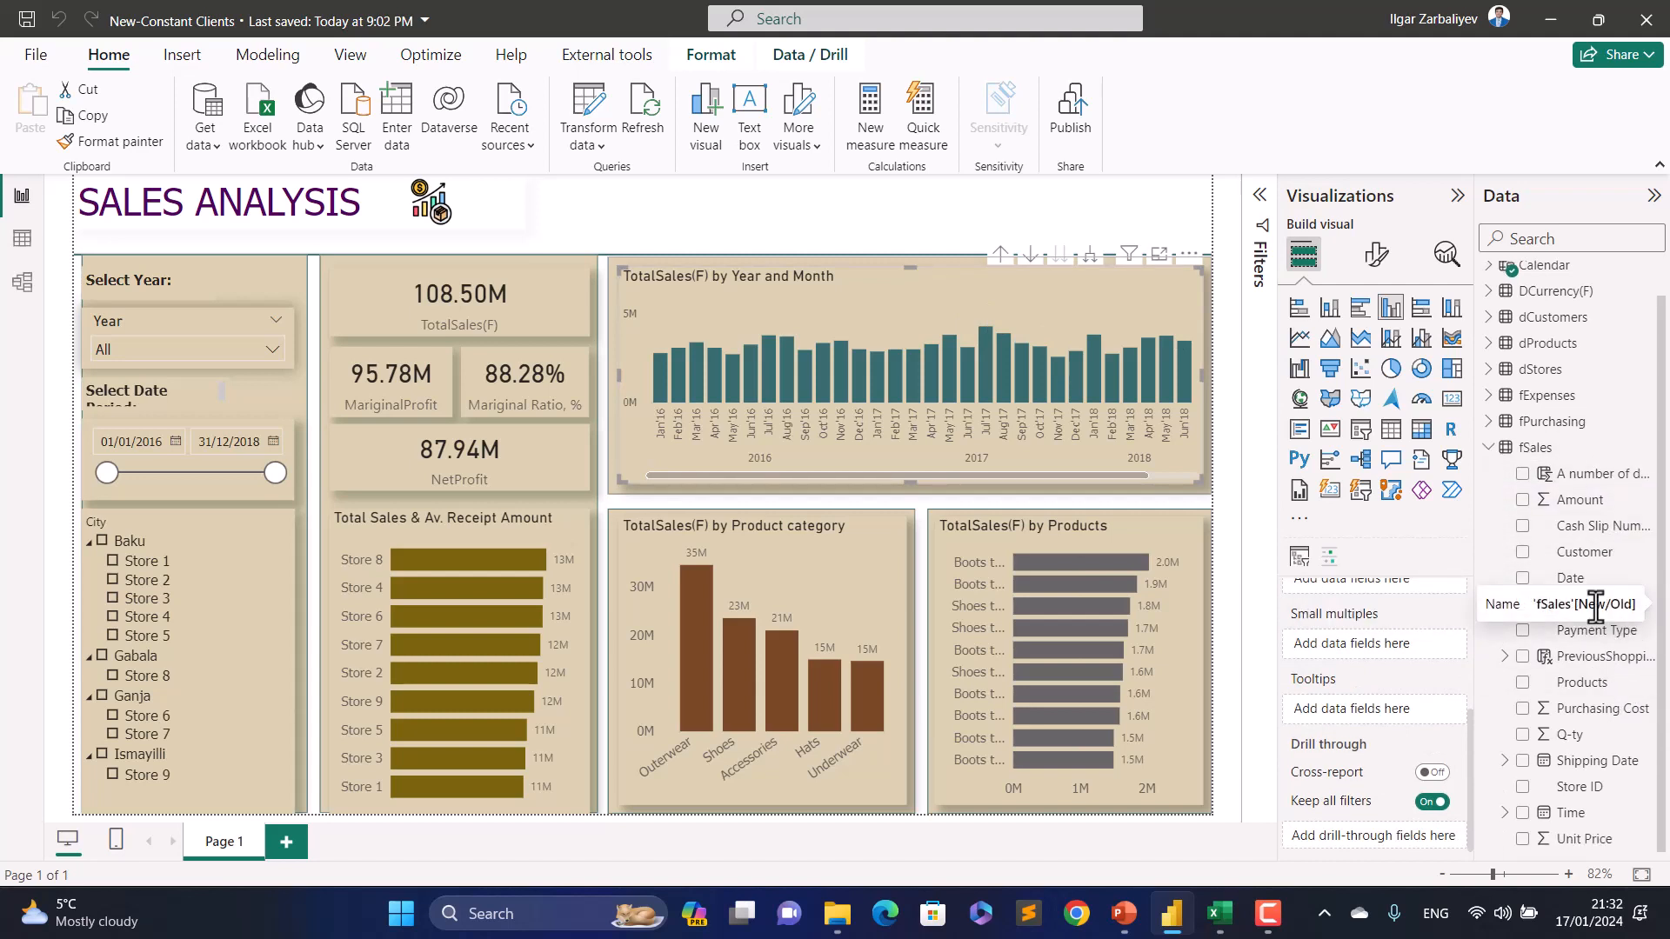
{"action": "scroll", "coordinate": [1430, 669], "scroll_direction": "up", "scroll_amount": 2}
{"action": "left_click_drag", "start_coordinate": [1582, 603], "coordinate": [1422, 707]}
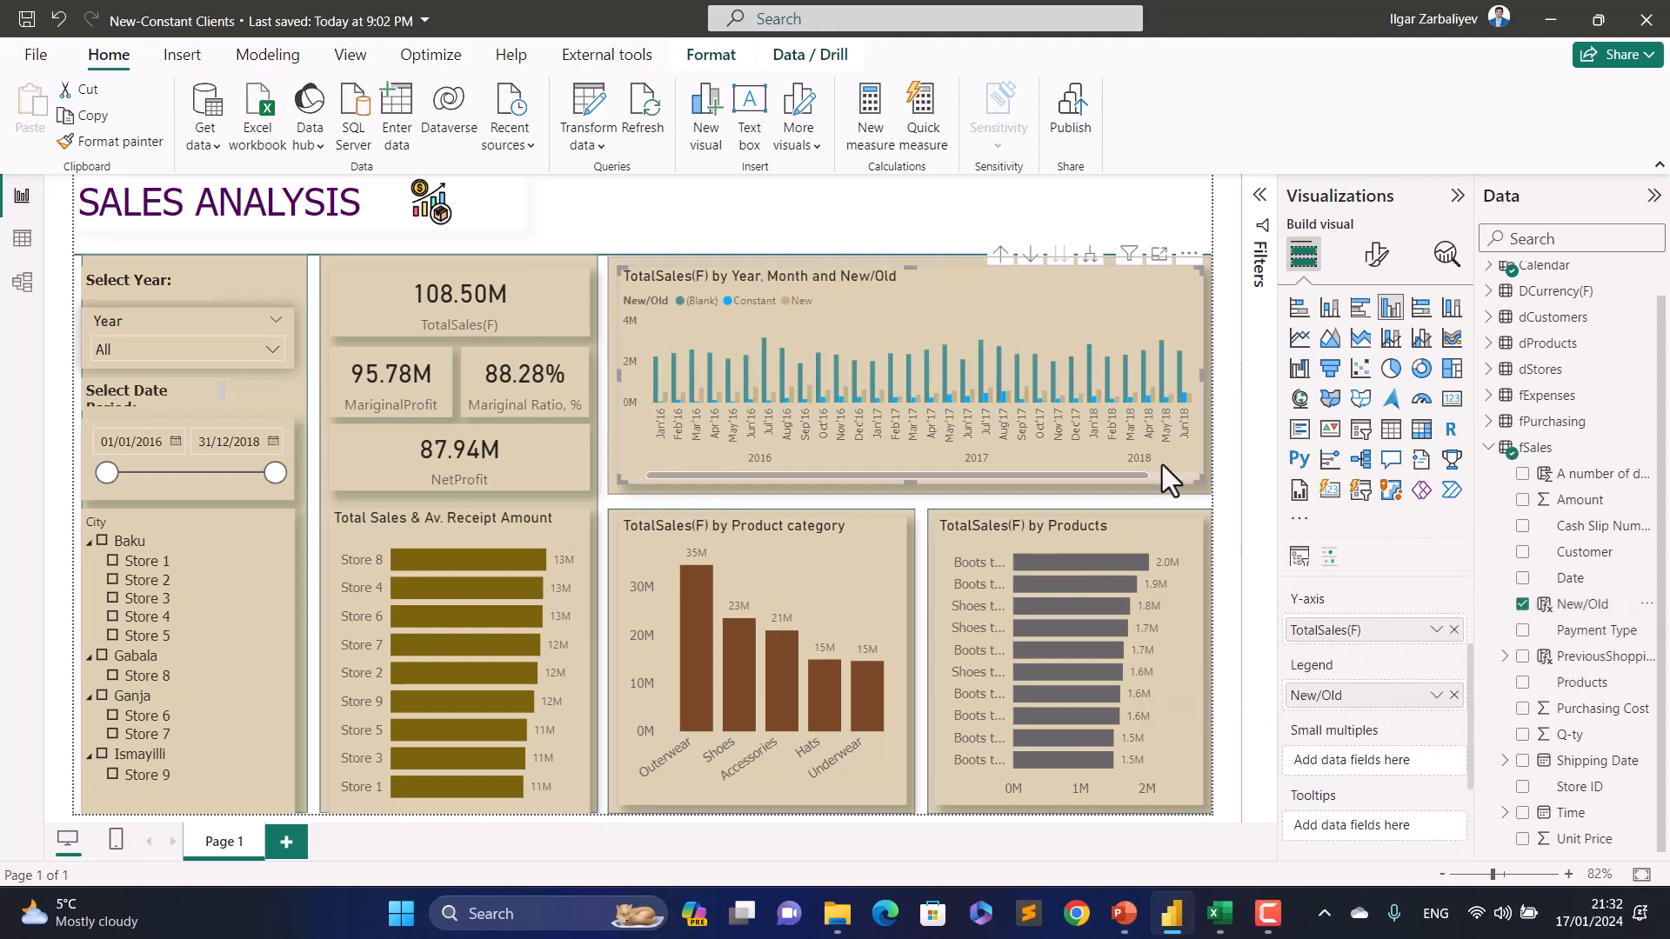
Step: Enlarge the monthly sales chart in focus mode and convert it to a stacked column chart
{"action": "left_click", "coordinate": [1160, 254]}
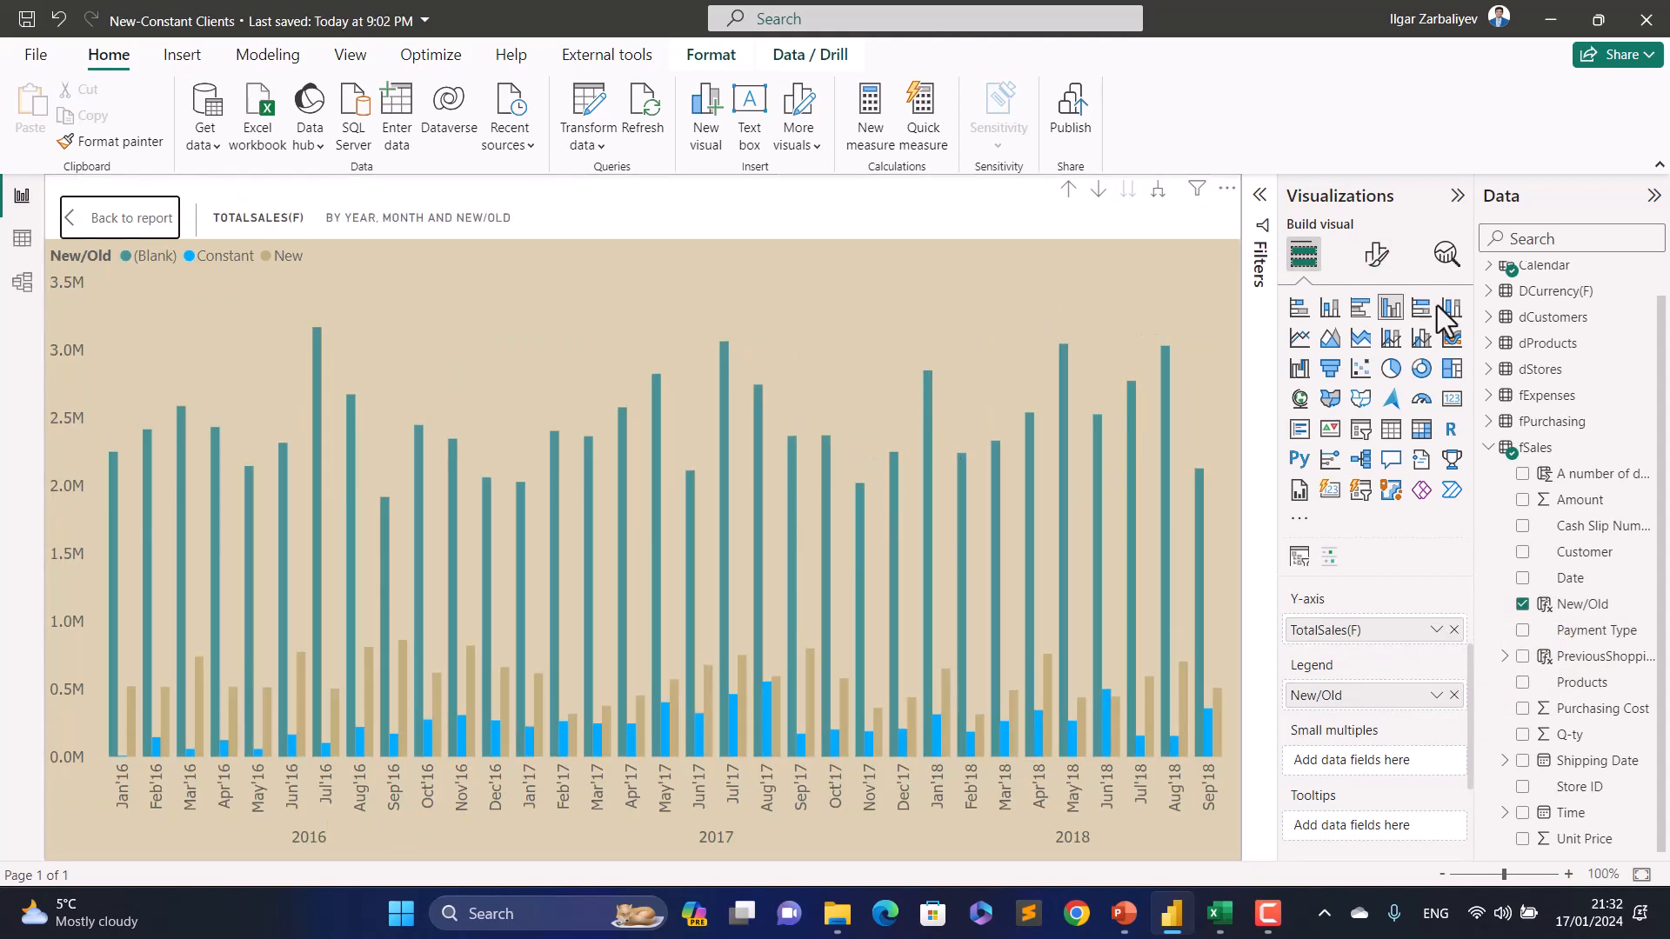
{"action": "left_click", "coordinate": [1327, 312]}
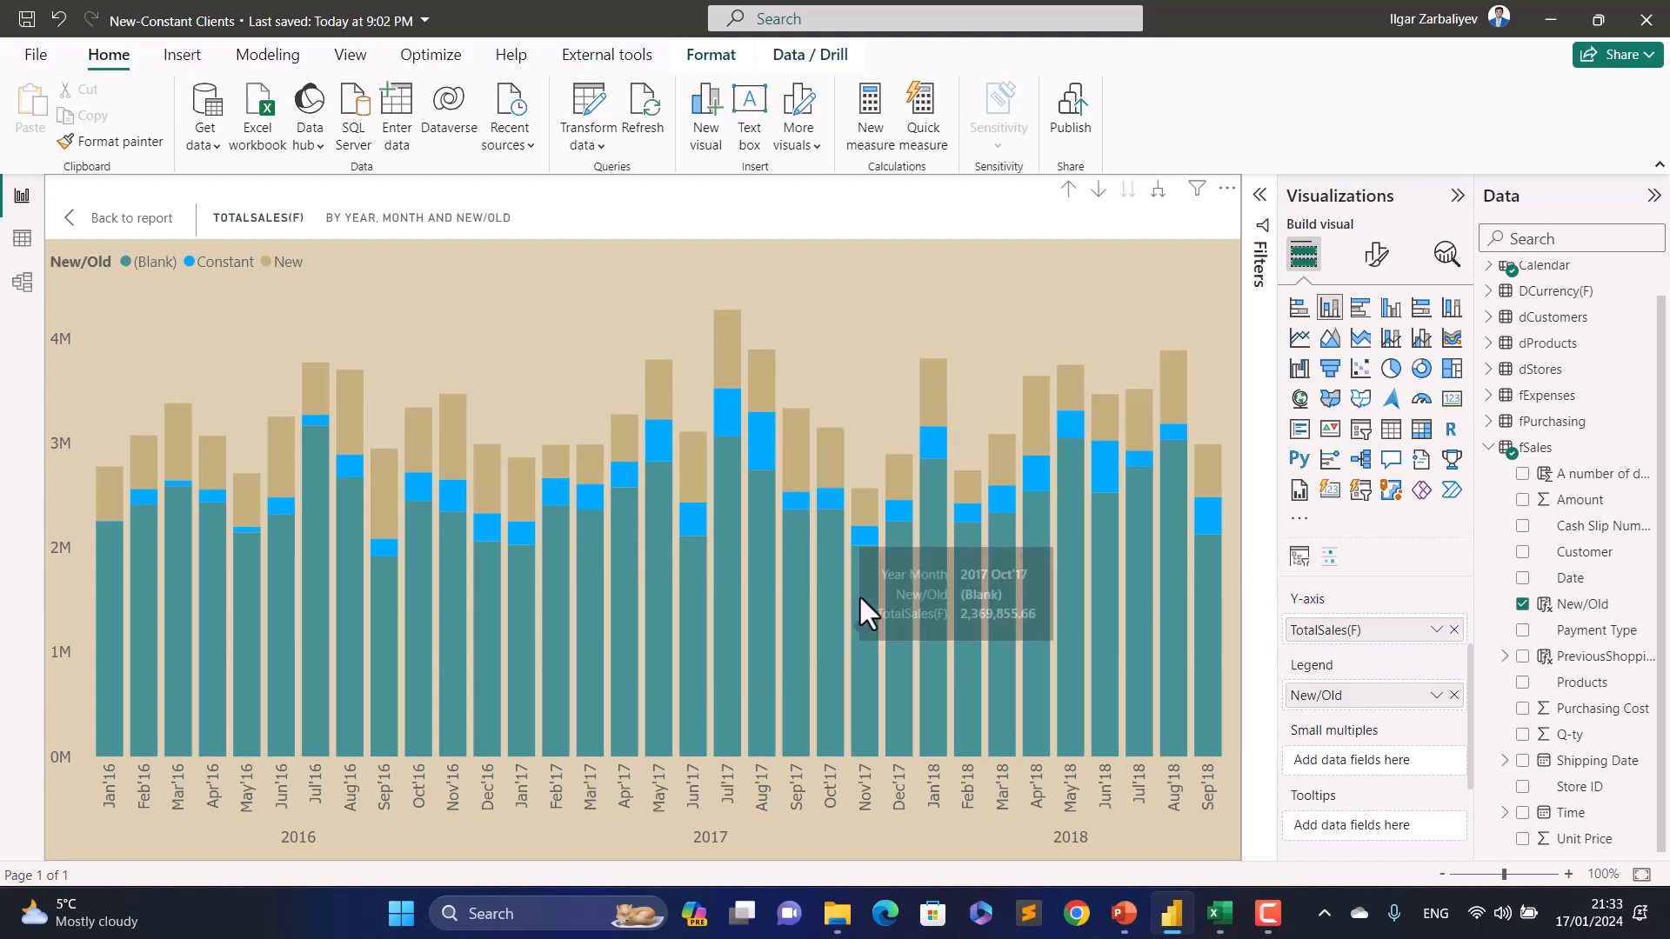
Step: Filter the chart by New/Old to exclude (Blank), keeping only Constant and New
{"action": "left_click", "coordinate": [1259, 197]}
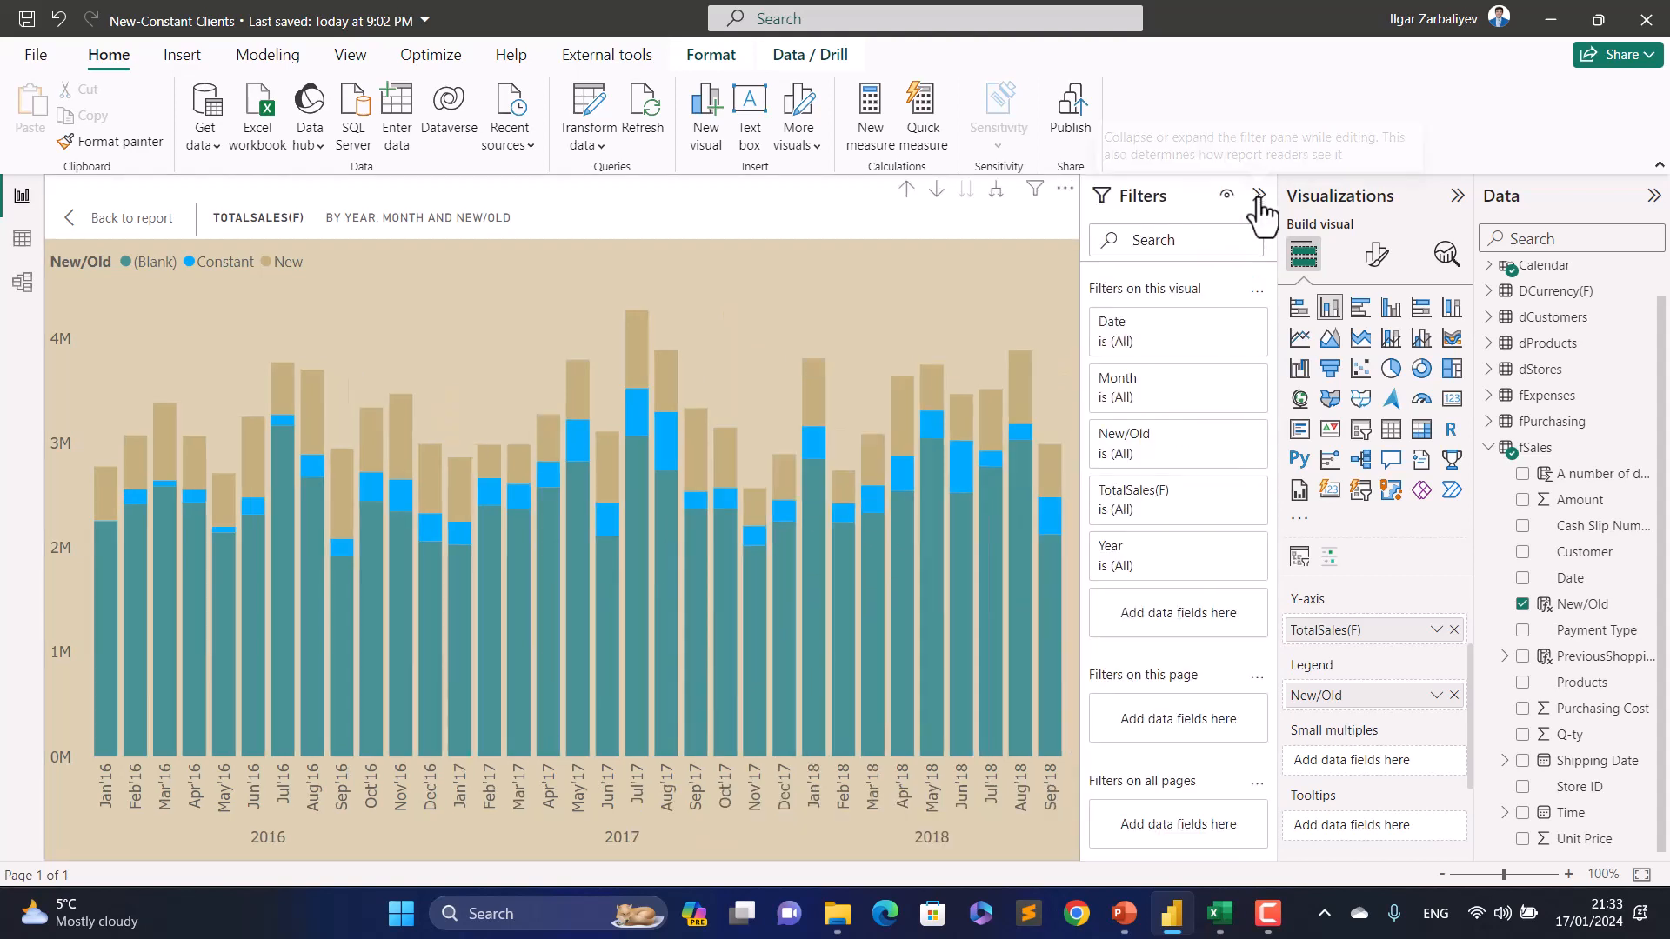
{"action": "left_click", "coordinate": [1226, 438]}
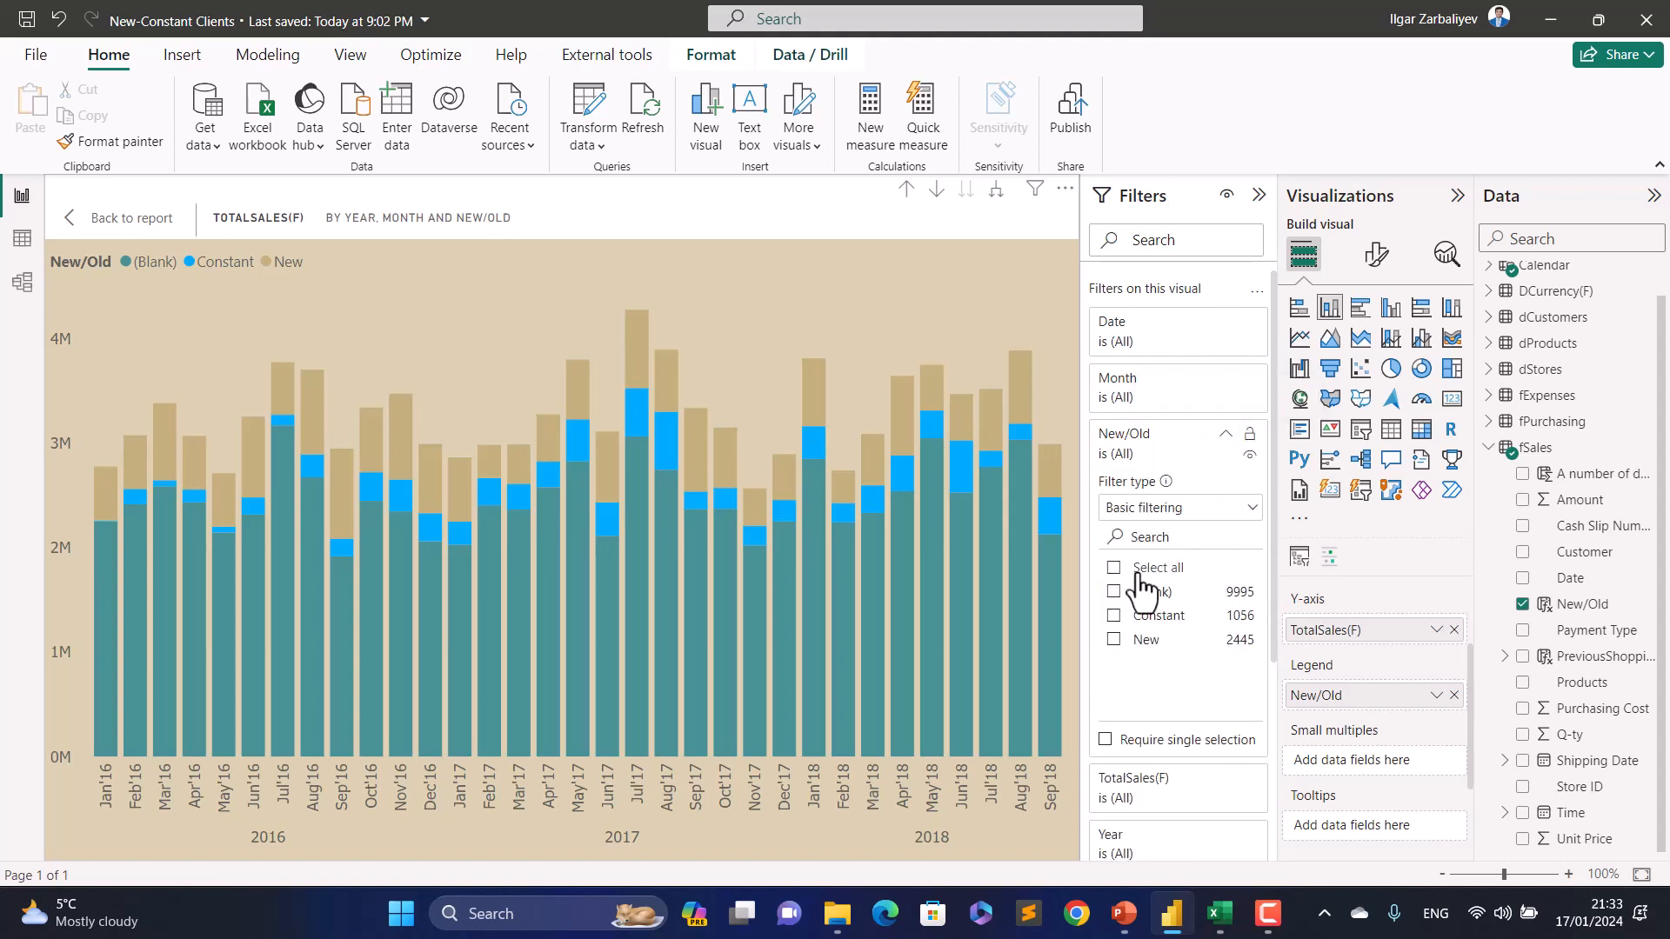
{"action": "left_click", "coordinate": [1140, 598]}
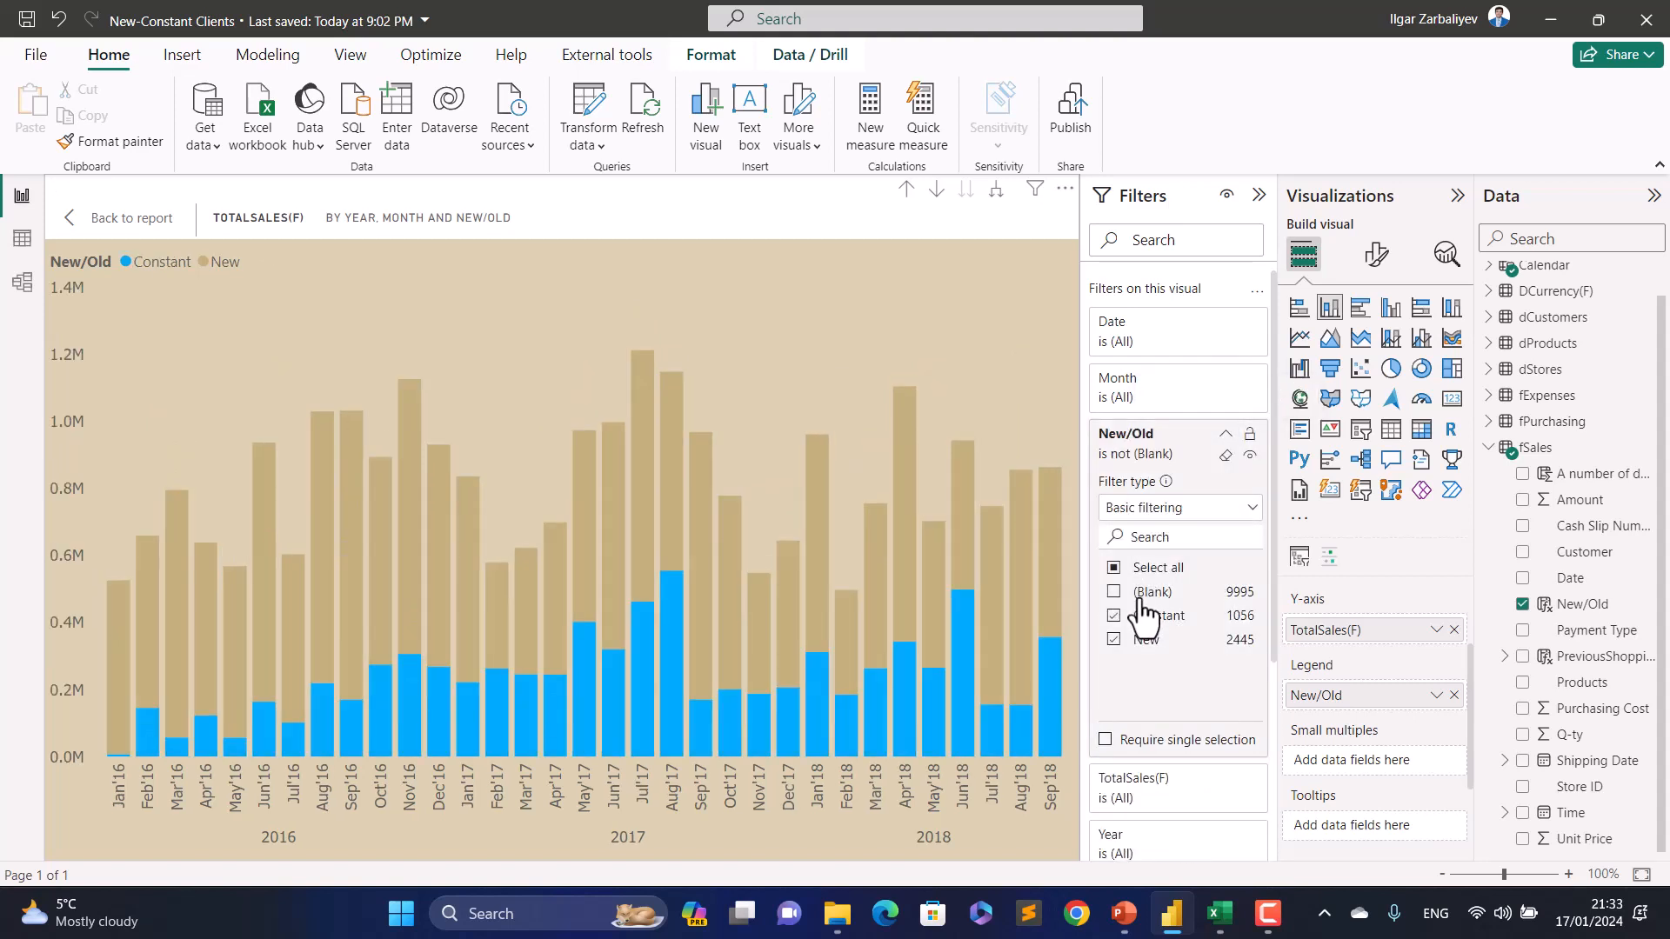
{"action": "left_click", "coordinate": [1259, 195]}
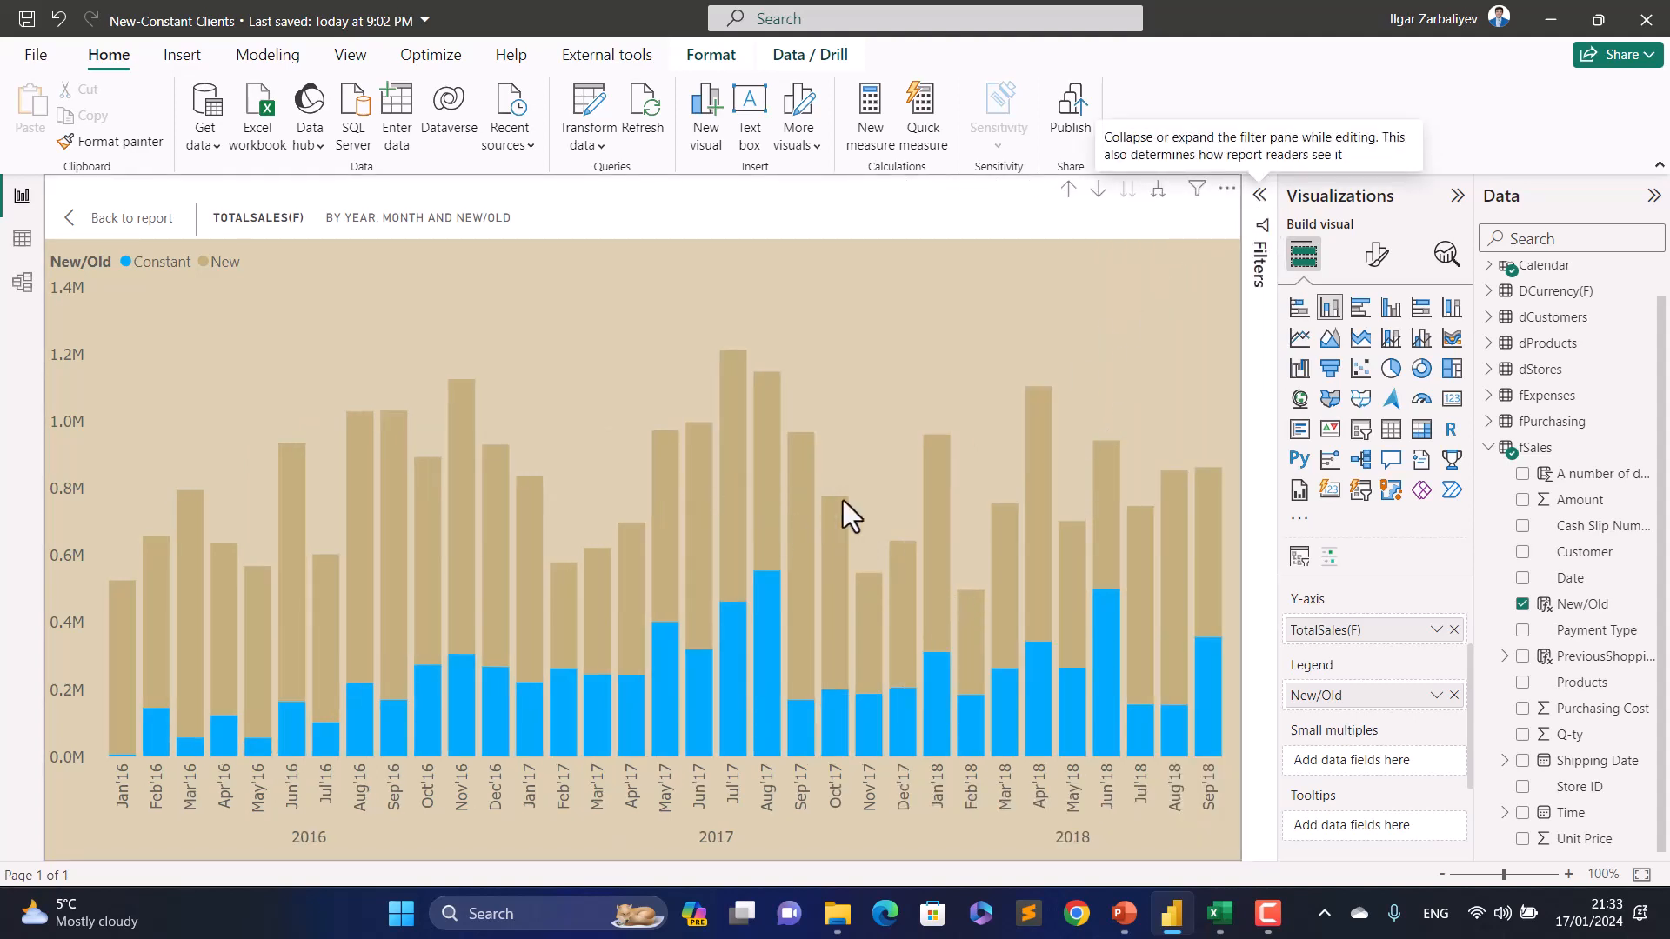
Step: Set the column color of the New series to a dark green theme shade
{"action": "left_click", "coordinate": [1376, 261]}
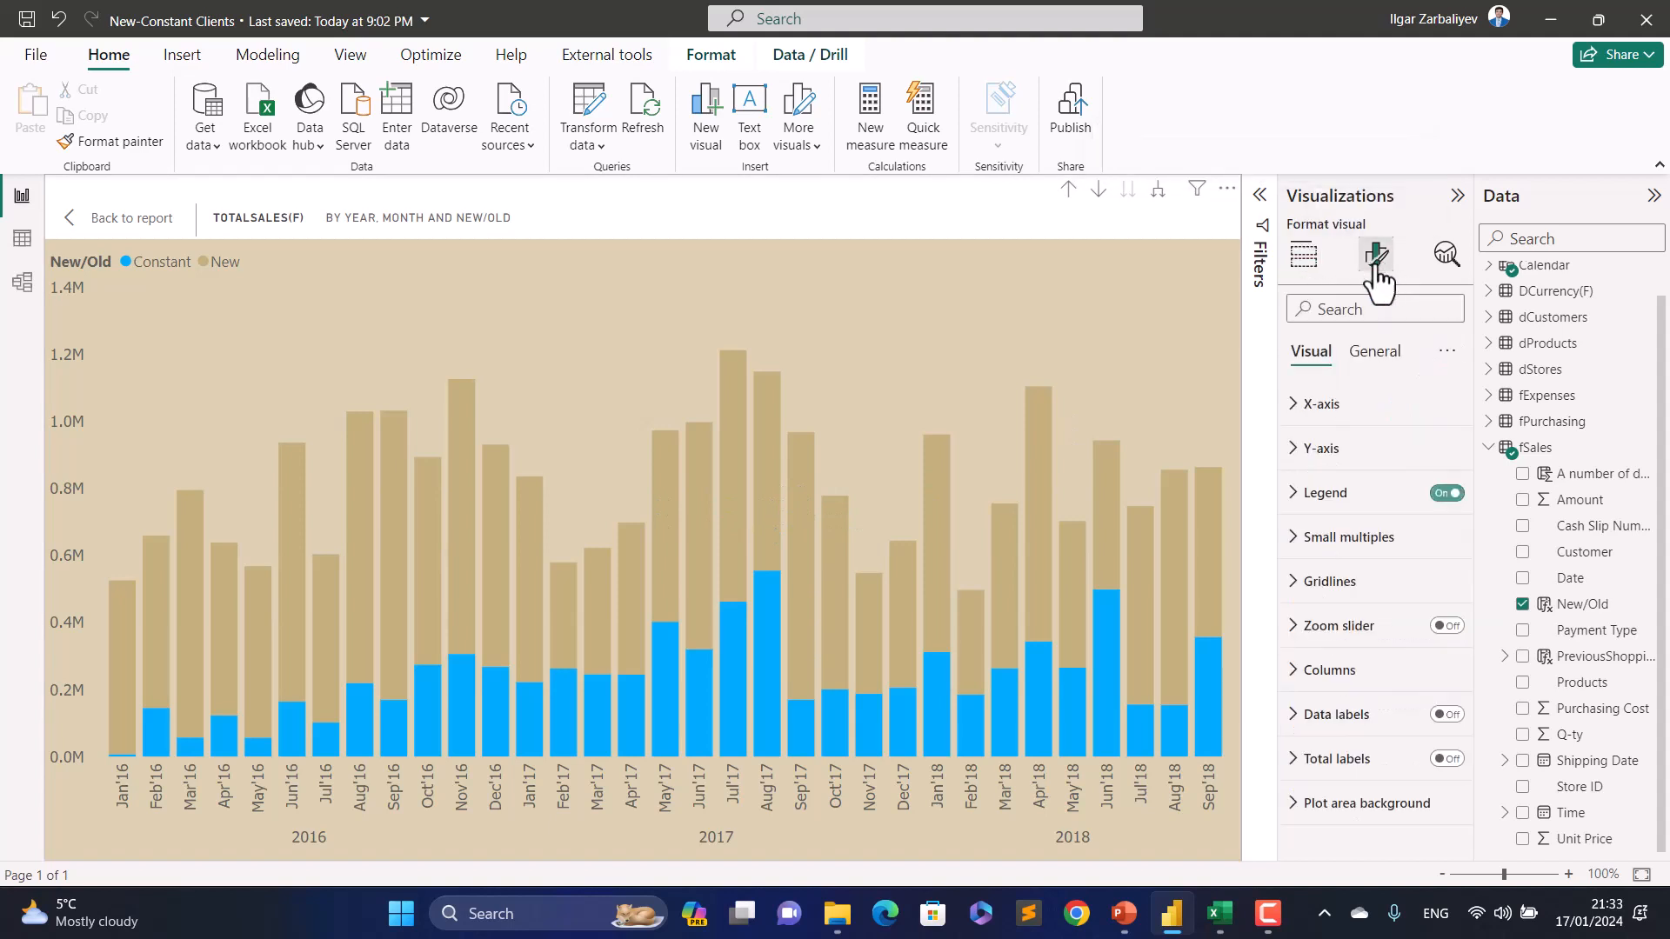
{"action": "left_click", "coordinate": [1330, 671]}
{"action": "scroll", "coordinate": [1382, 717], "scroll_direction": "down", "scroll_amount": 2}
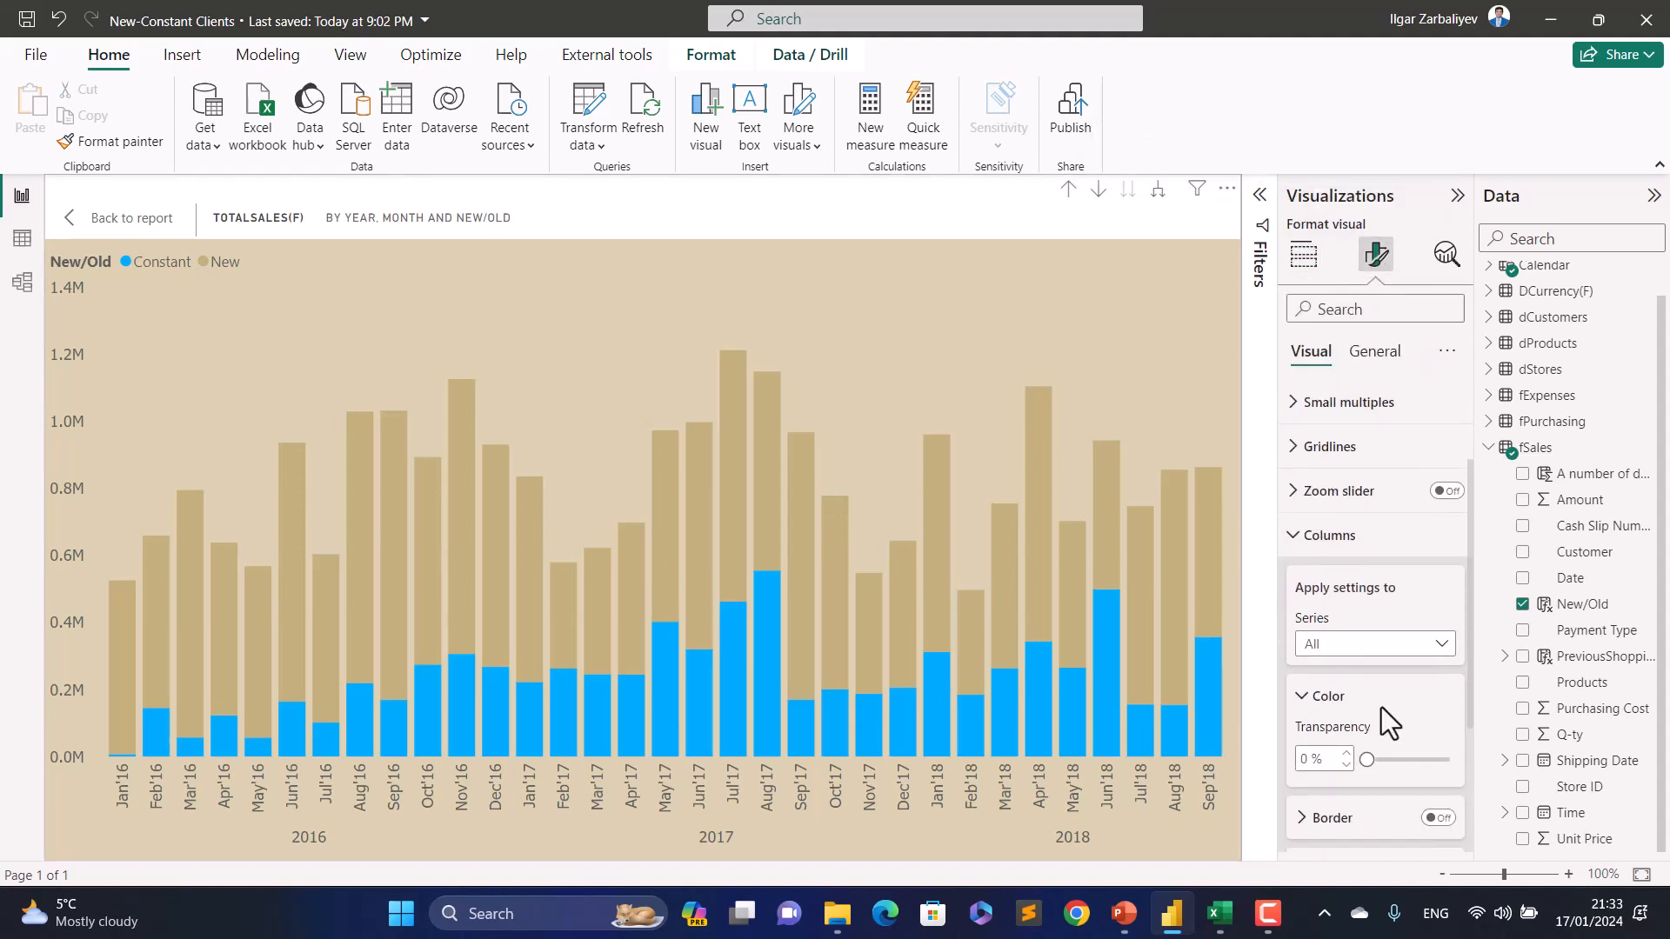
{"action": "left_click", "coordinate": [1348, 646]}
{"action": "left_click", "coordinate": [1358, 716]}
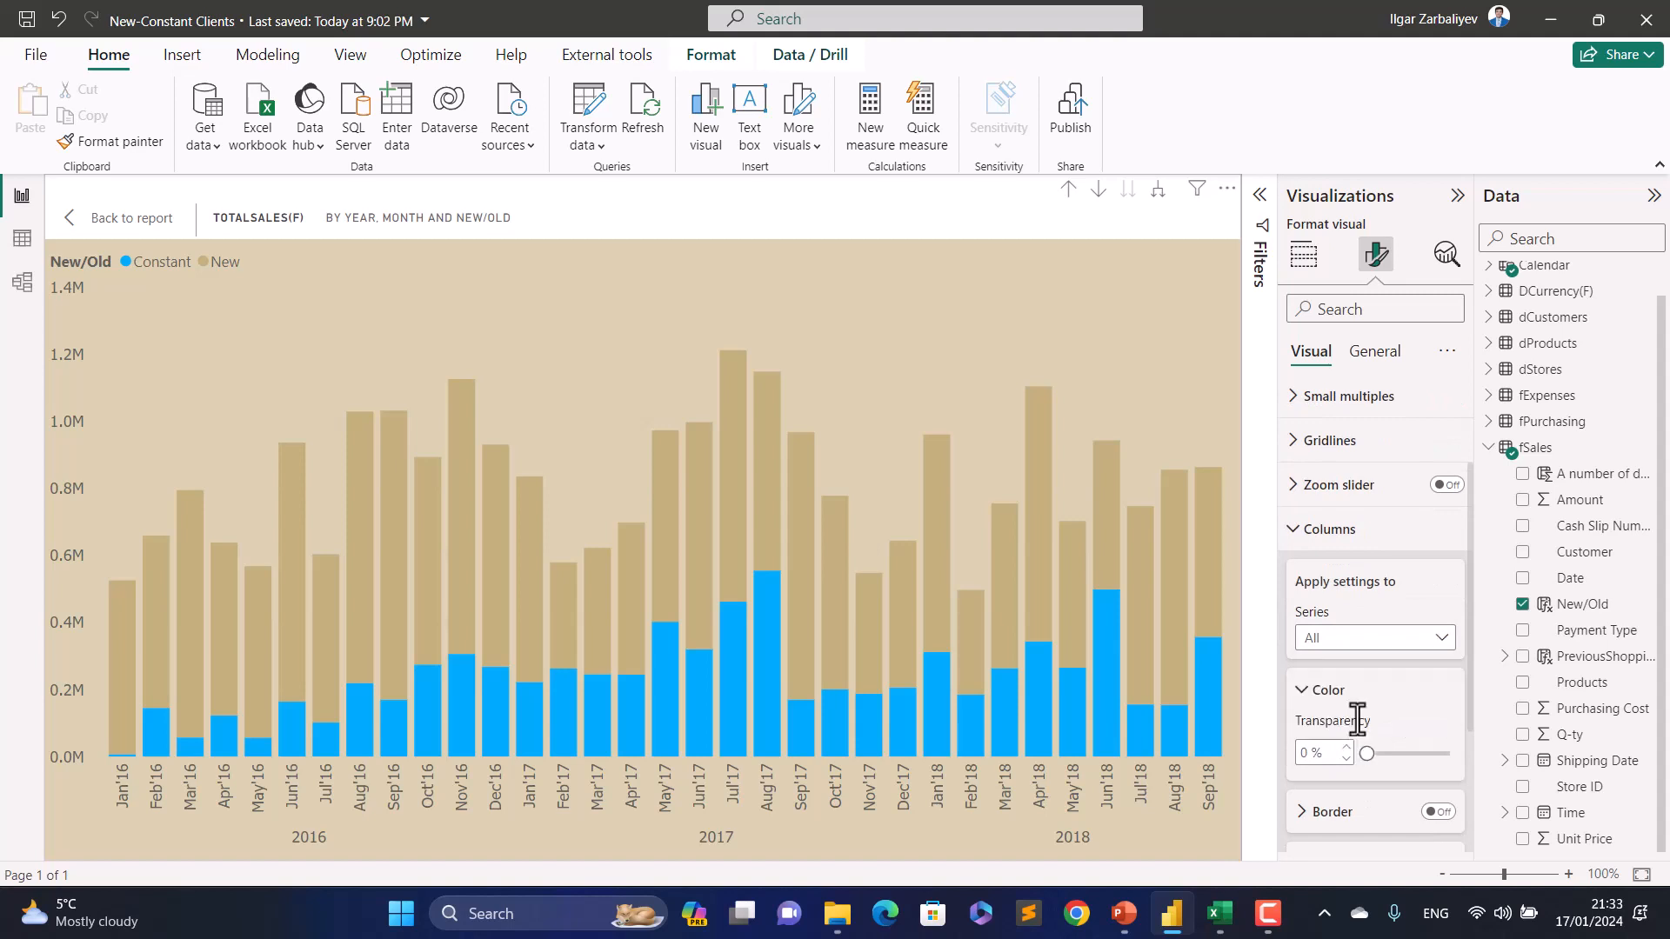
{"action": "left_click", "coordinate": [1339, 746]}
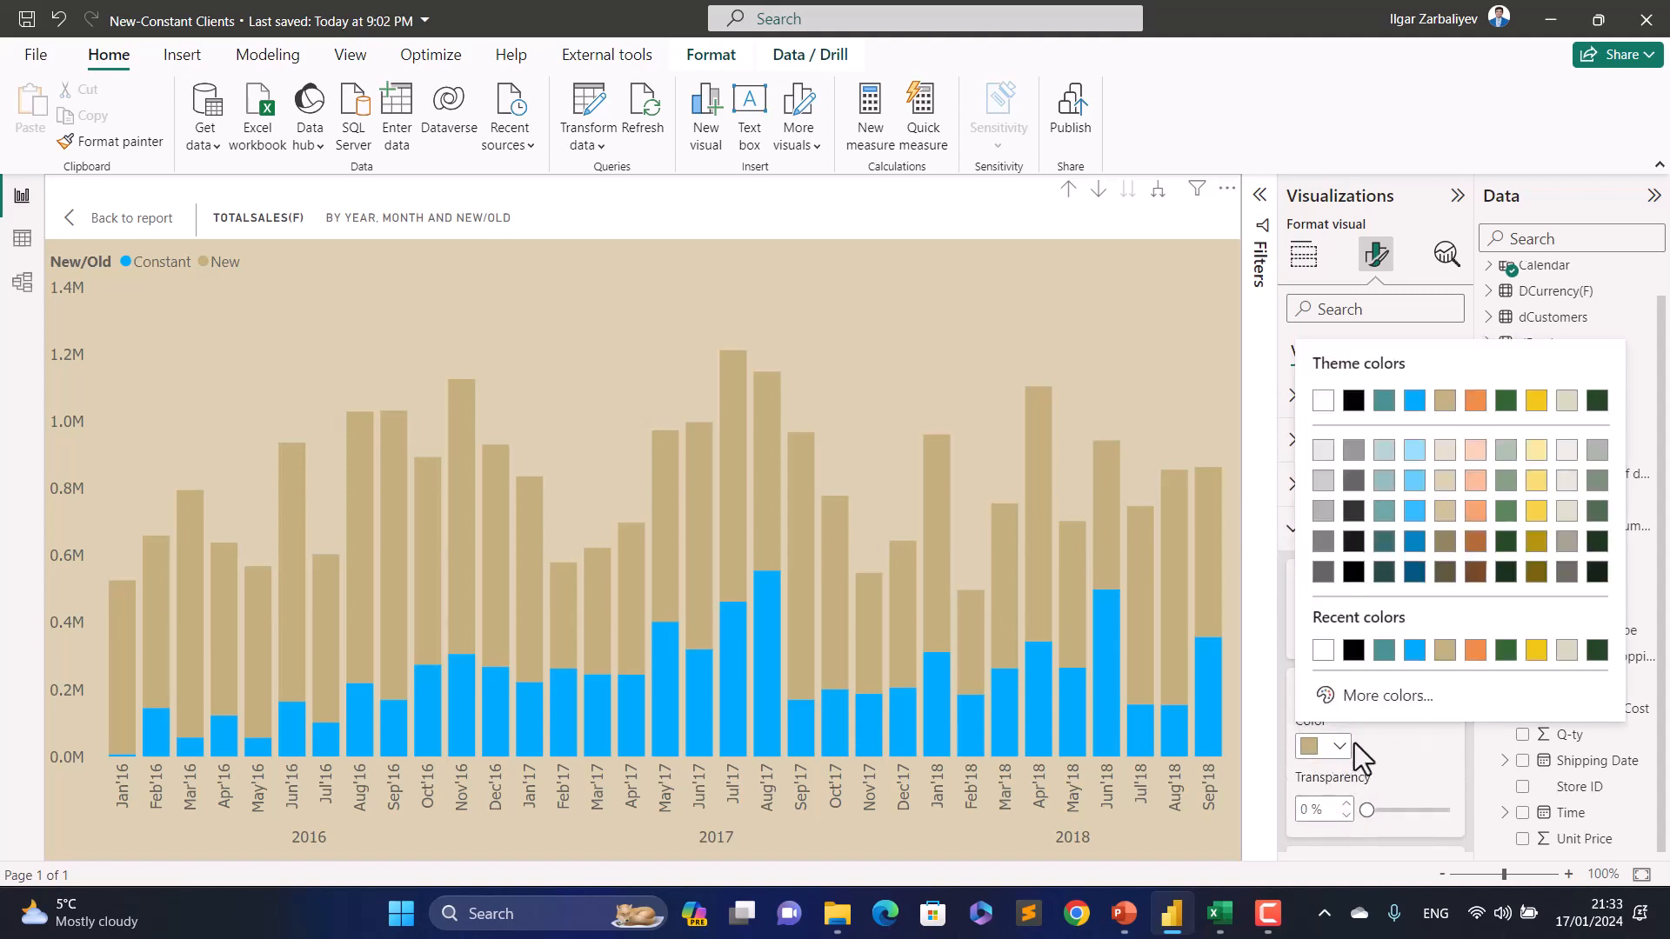
{"action": "left_click", "coordinate": [1597, 513]}
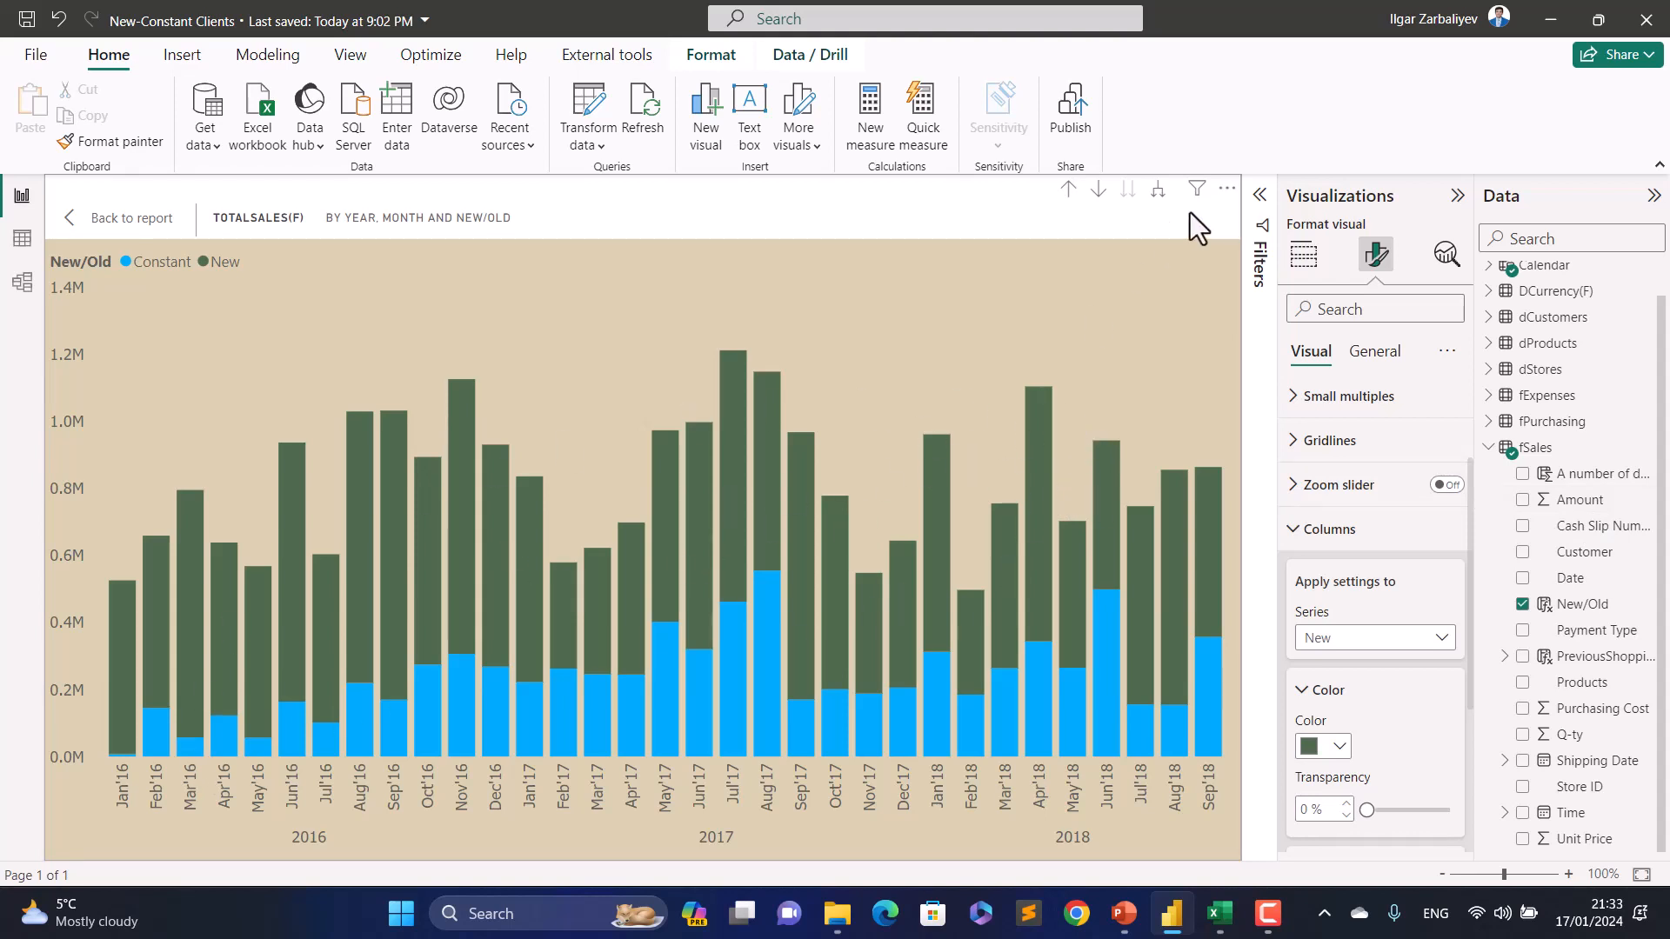
Step: Sort the chart's Year Month axis in descending order
{"action": "left_click", "coordinate": [1226, 189]}
{"action": "mouse_move", "coordinate": [1314, 296]}
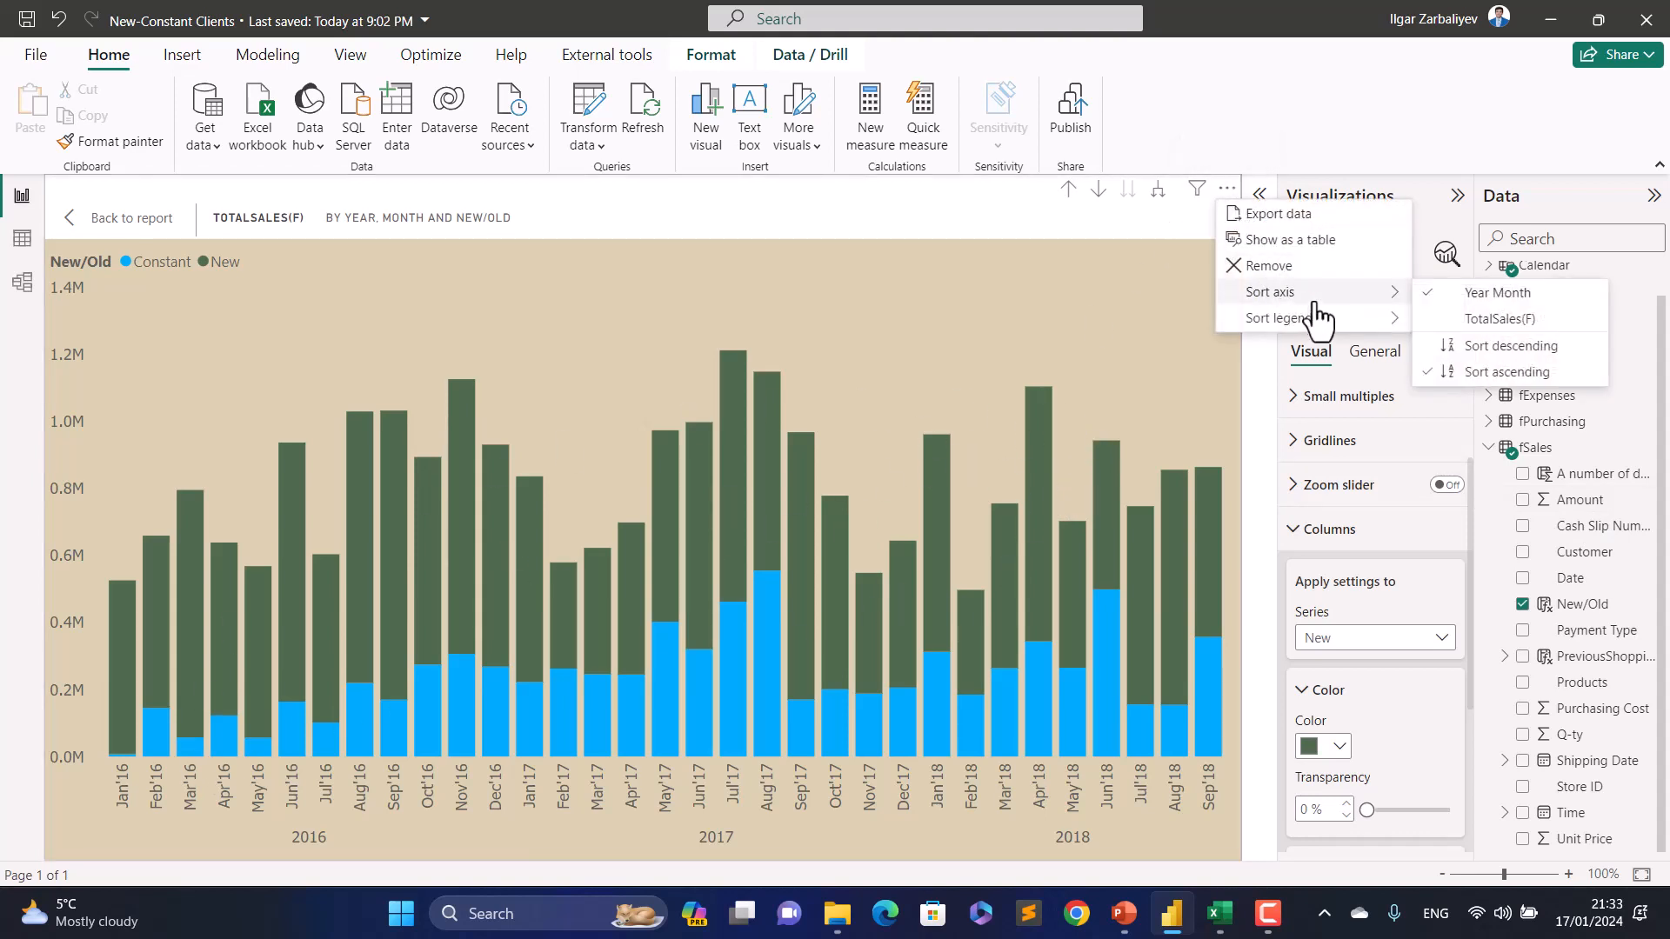
{"action": "left_click", "coordinate": [1494, 348]}
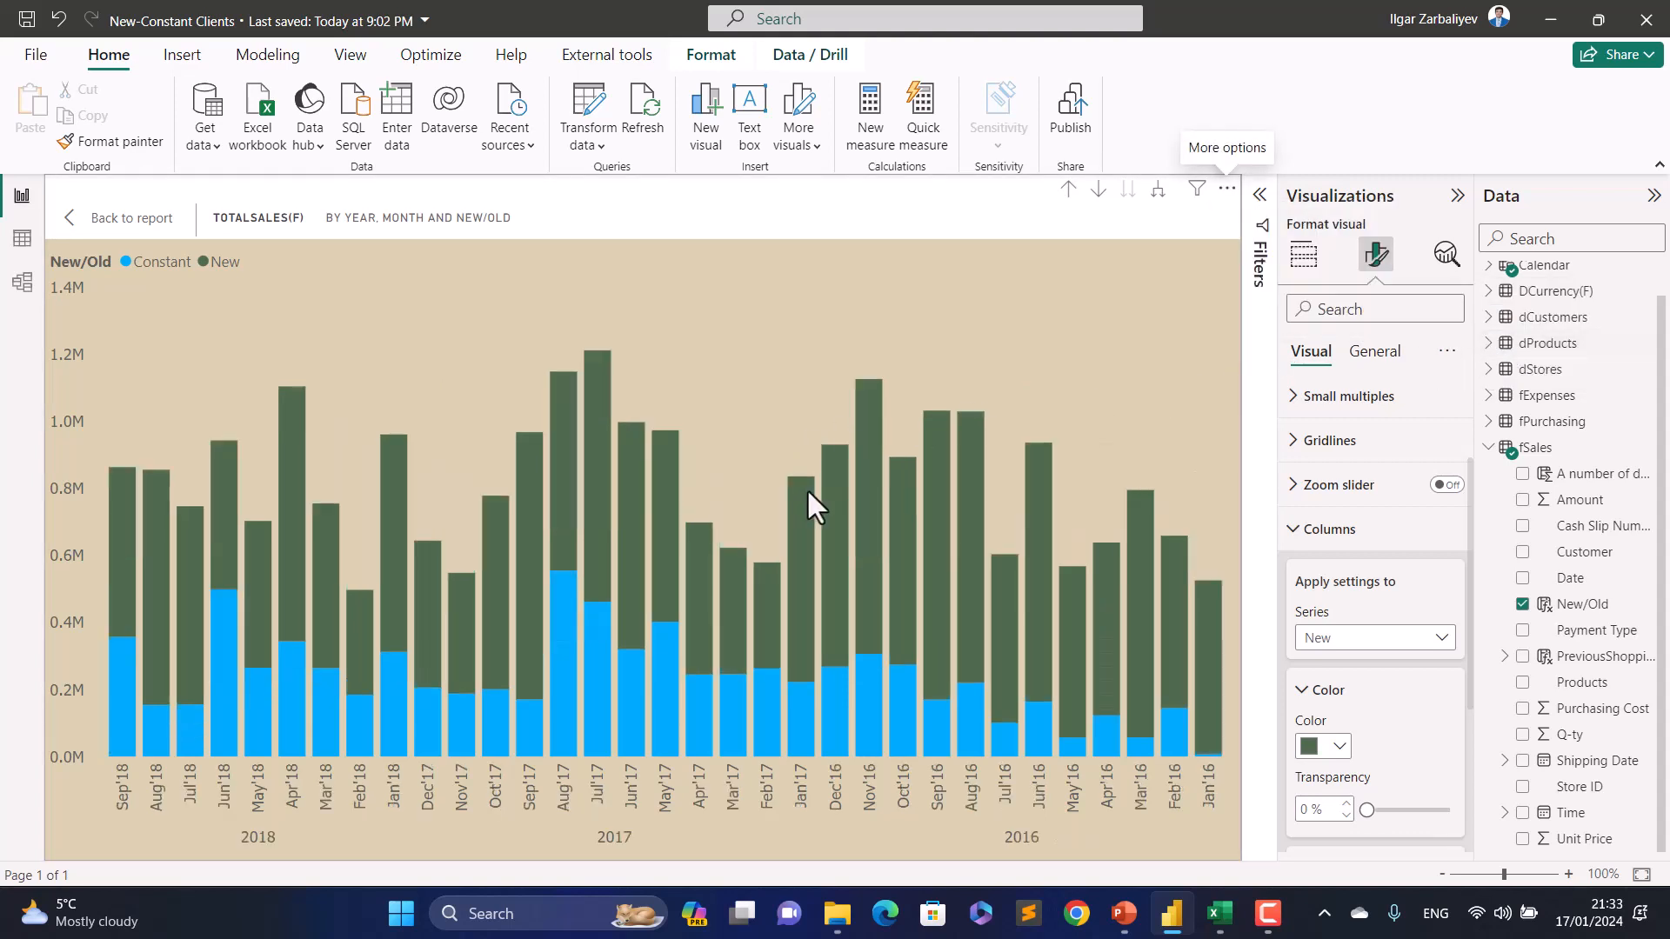
{"action": "mouse_move", "coordinate": [904, 480]}
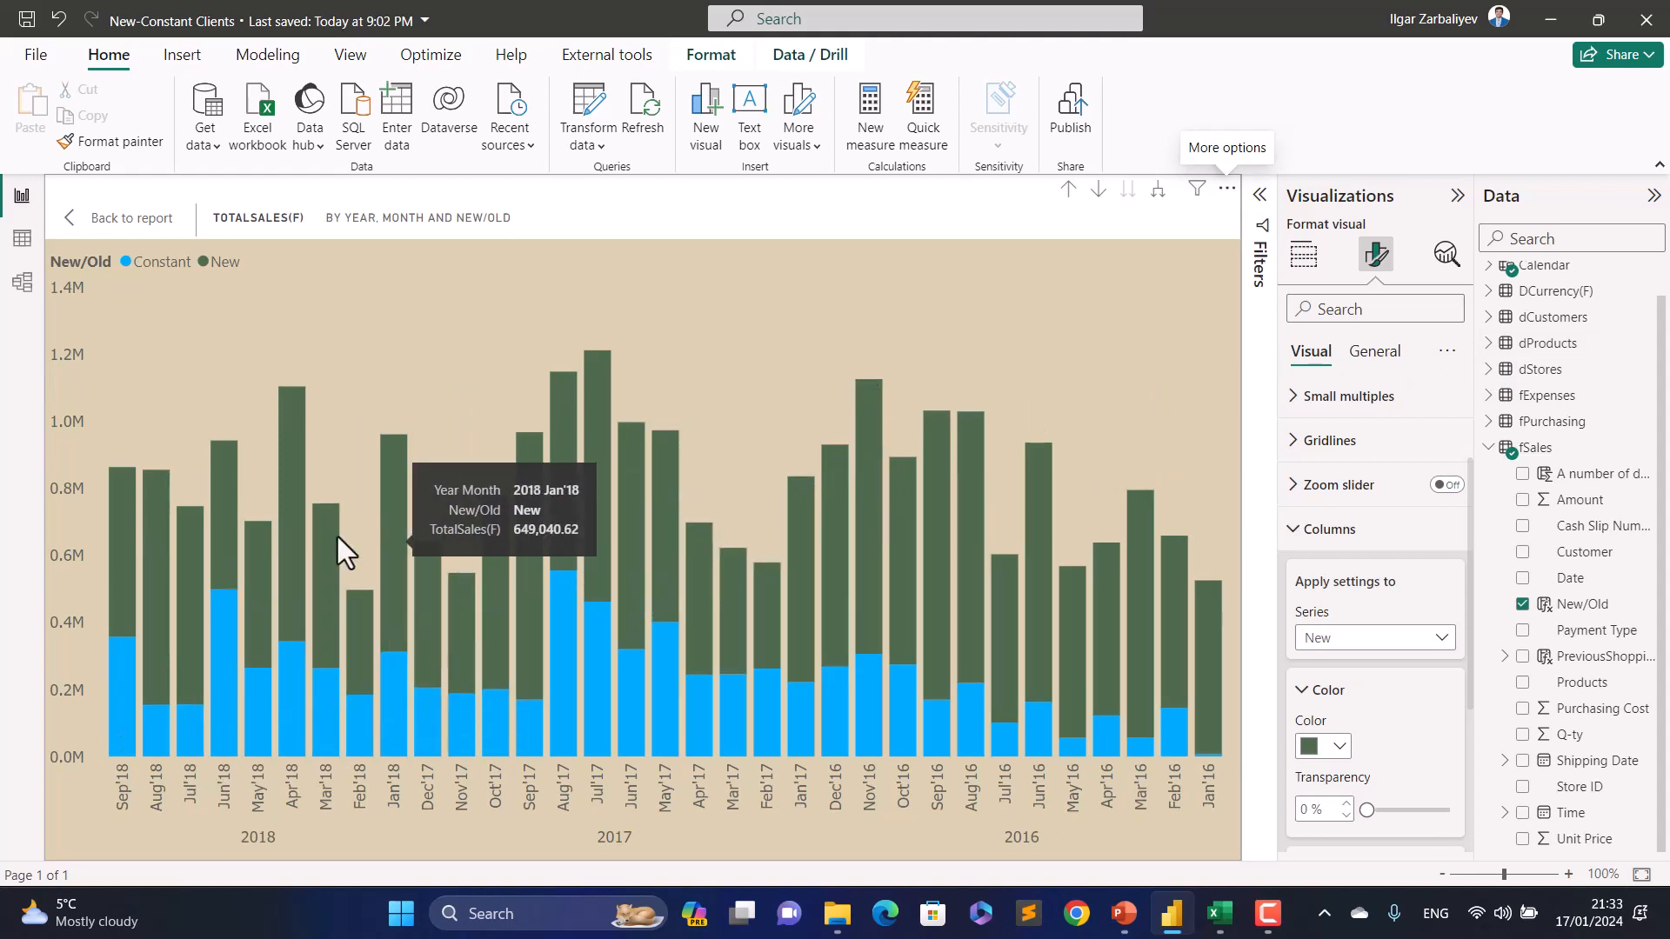
Step: Return the chart's axis to ascending order by Year Month
{"action": "left_click", "coordinate": [1303, 254]}
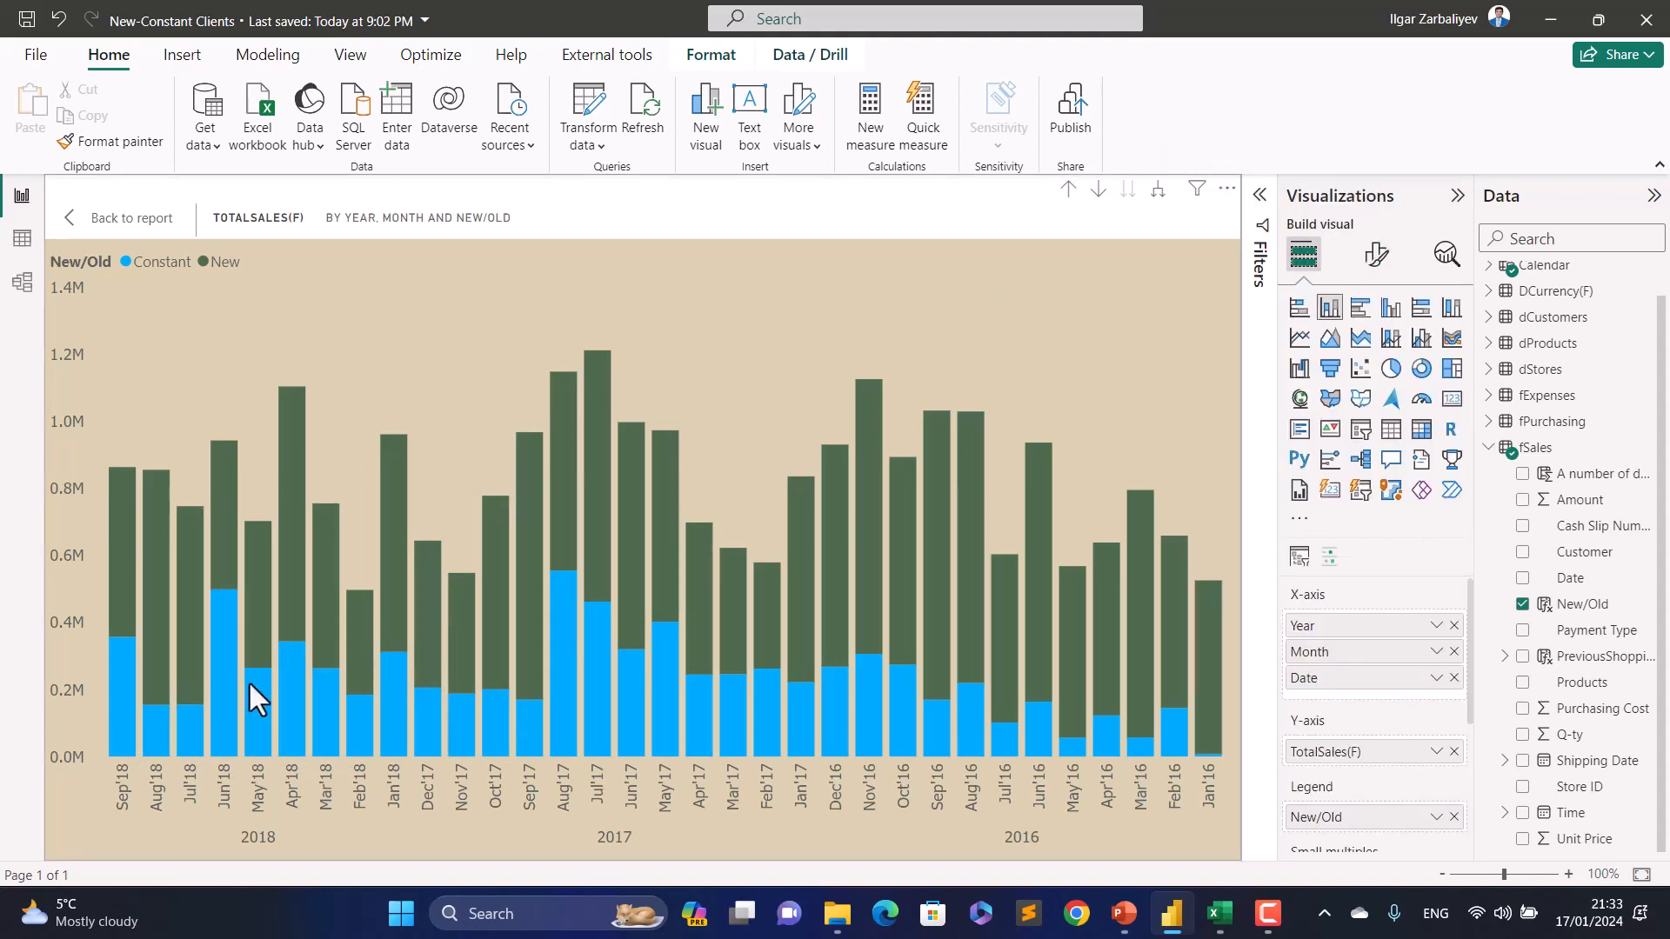
{"action": "left_click", "coordinate": [1226, 189]}
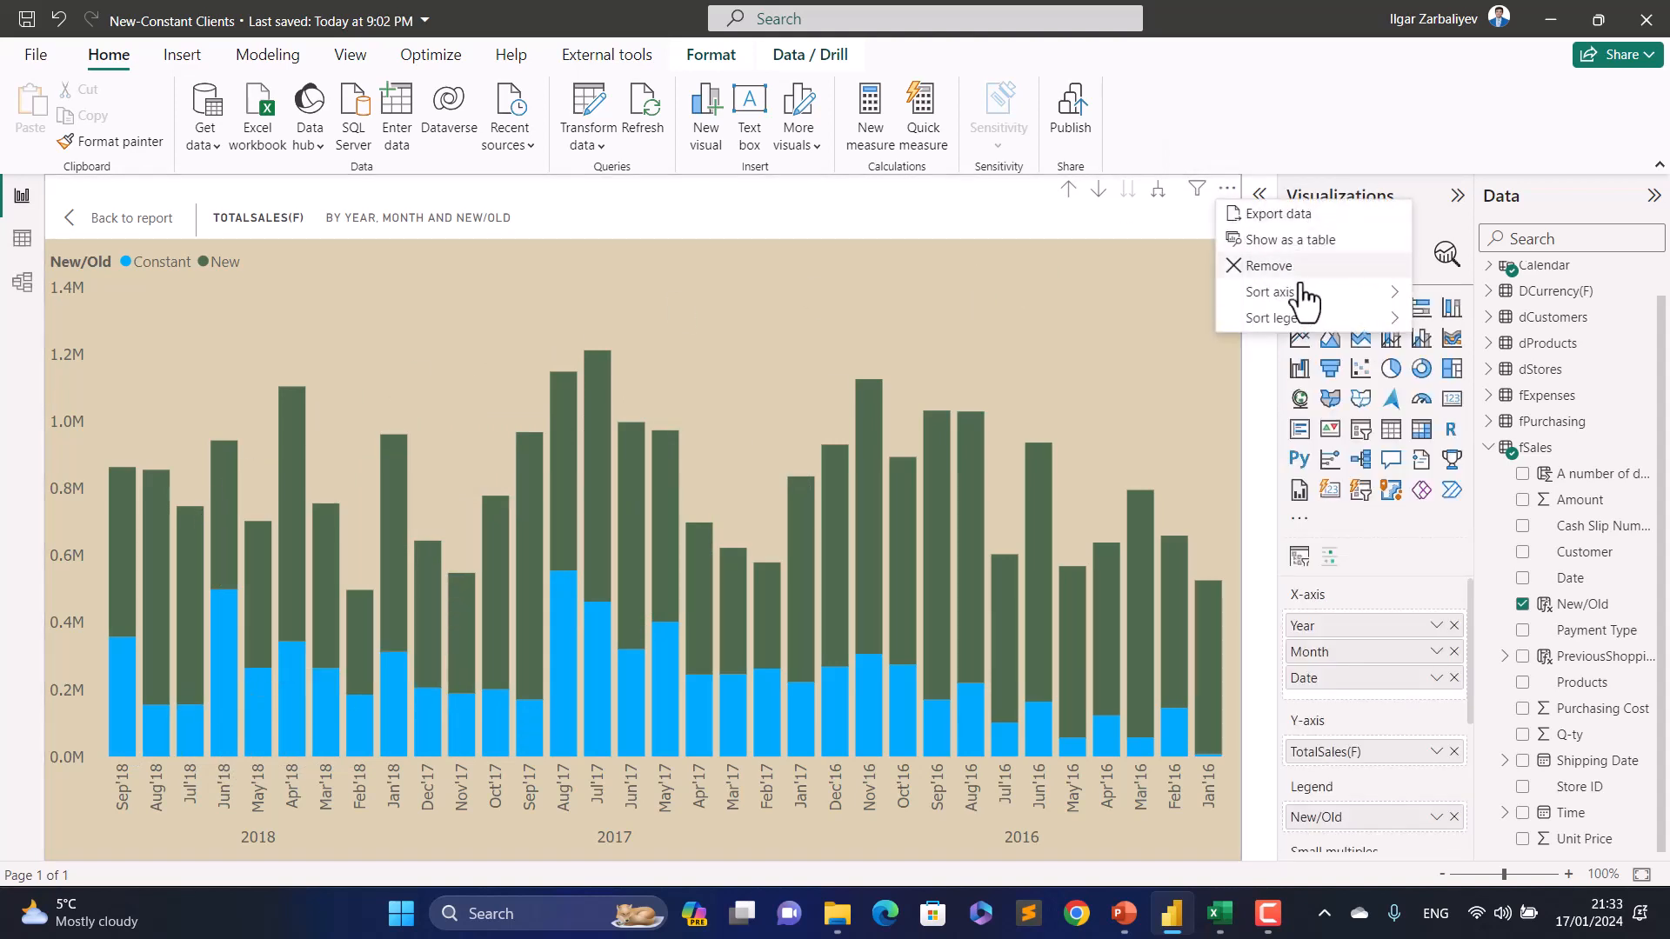
{"action": "mouse_move", "coordinate": [1302, 293]}
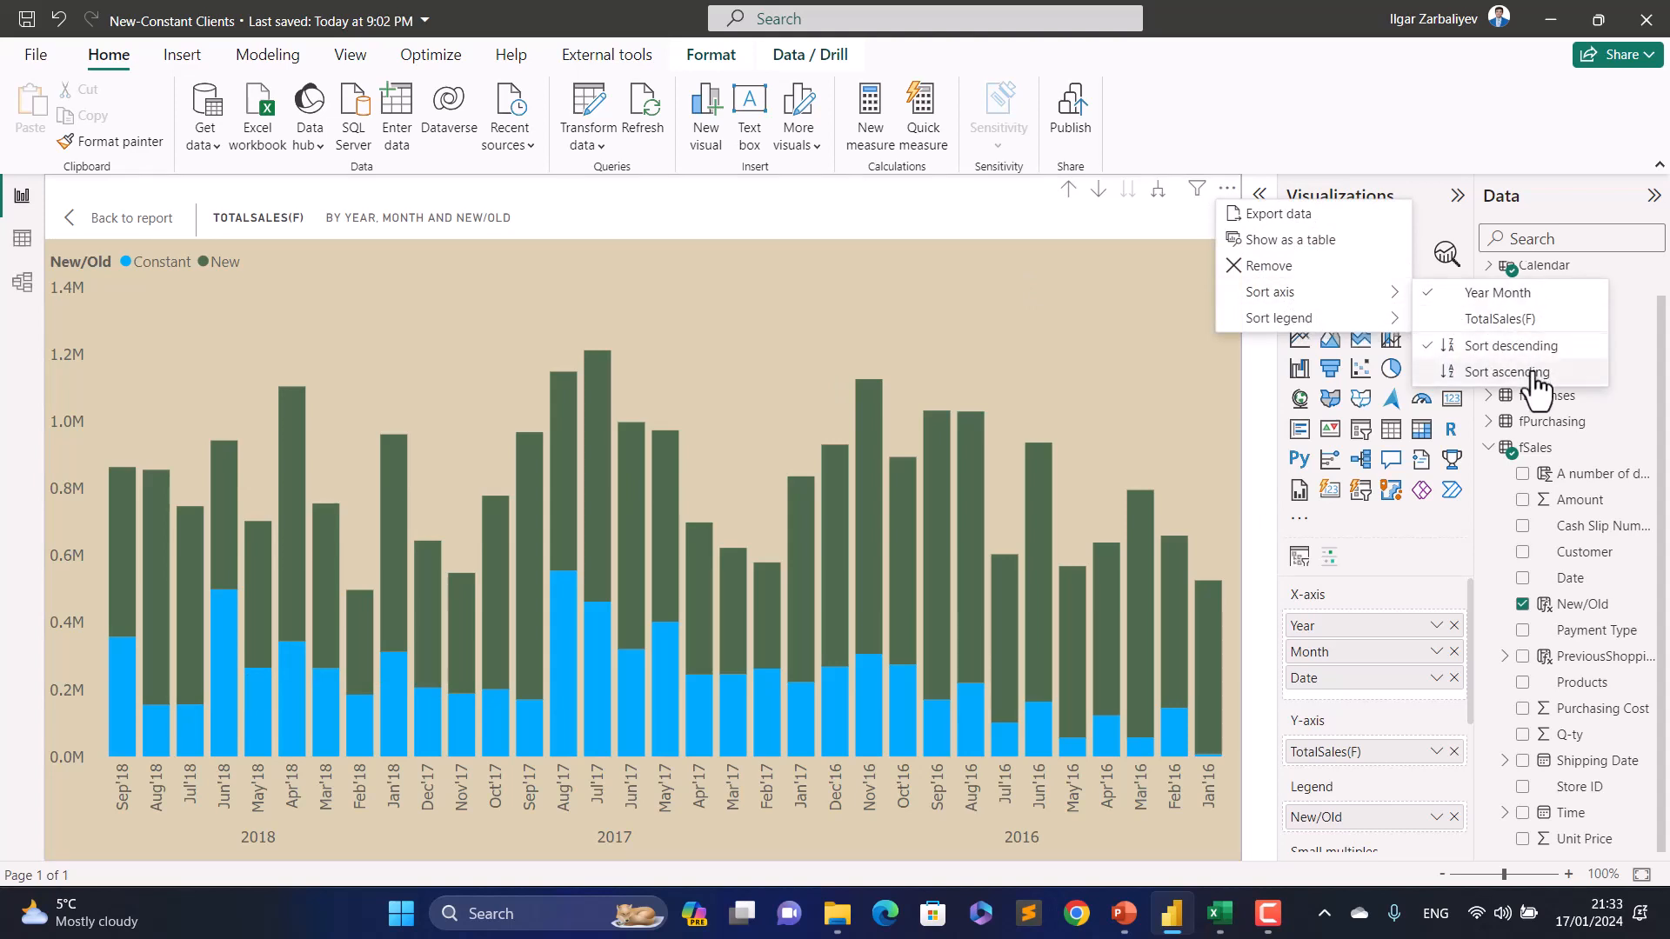
{"action": "left_click", "coordinate": [1501, 292]}
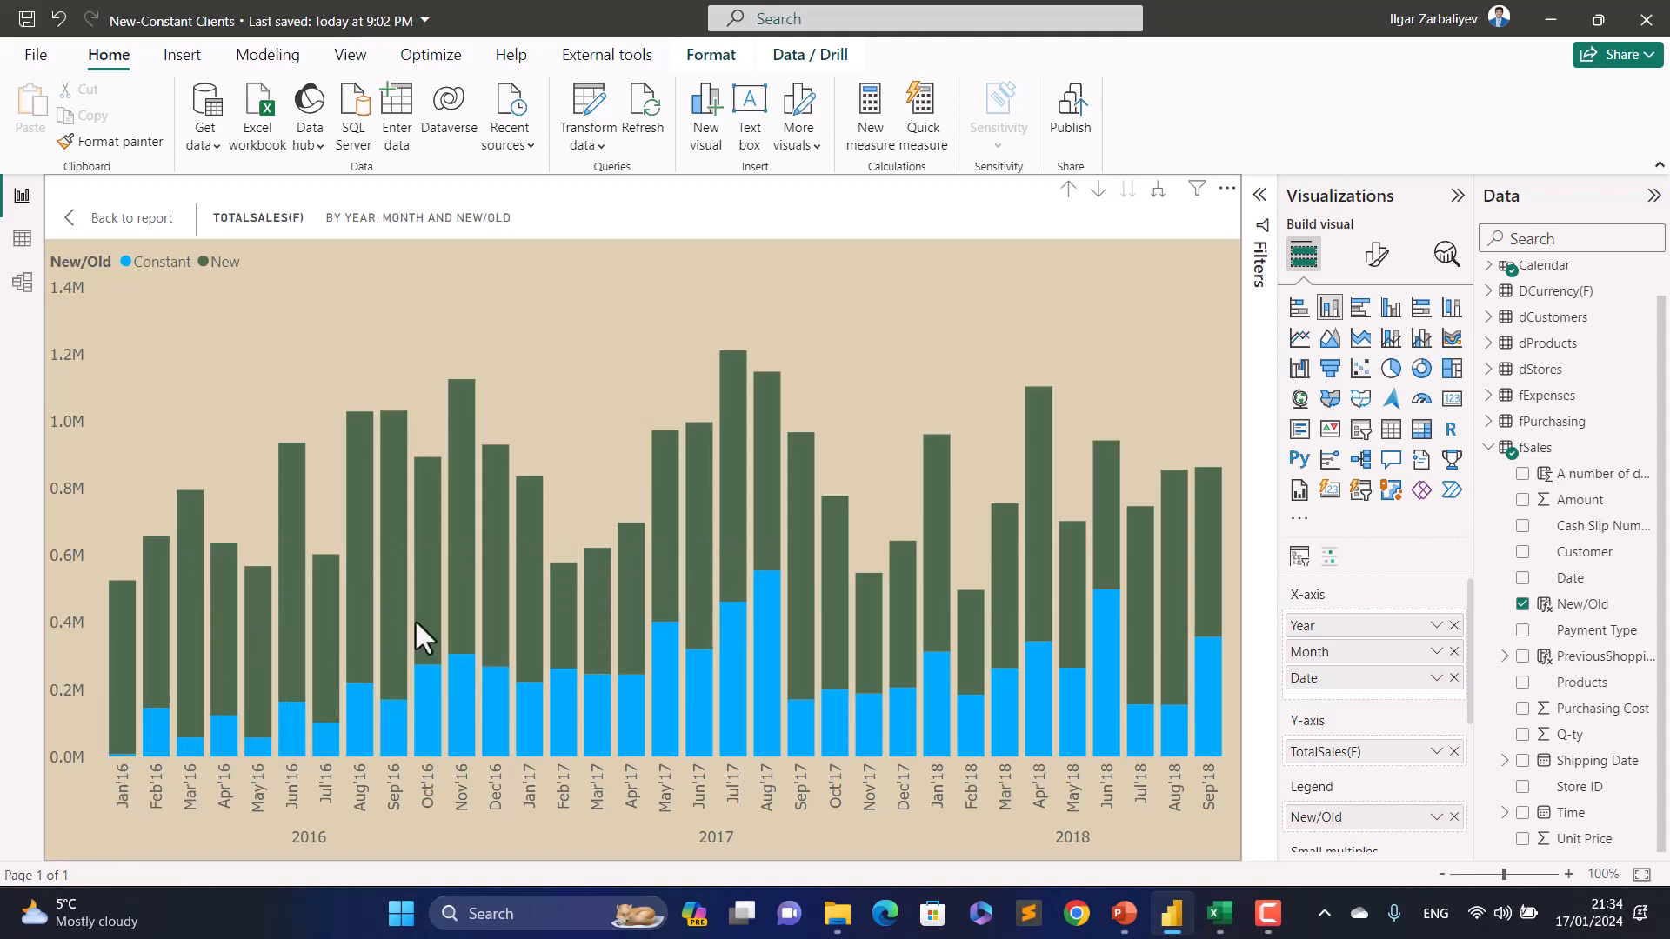
Step: Convert the chart to a 100% stacked column chart and return to the full report page
{"action": "mouse_move", "coordinate": [805, 579]}
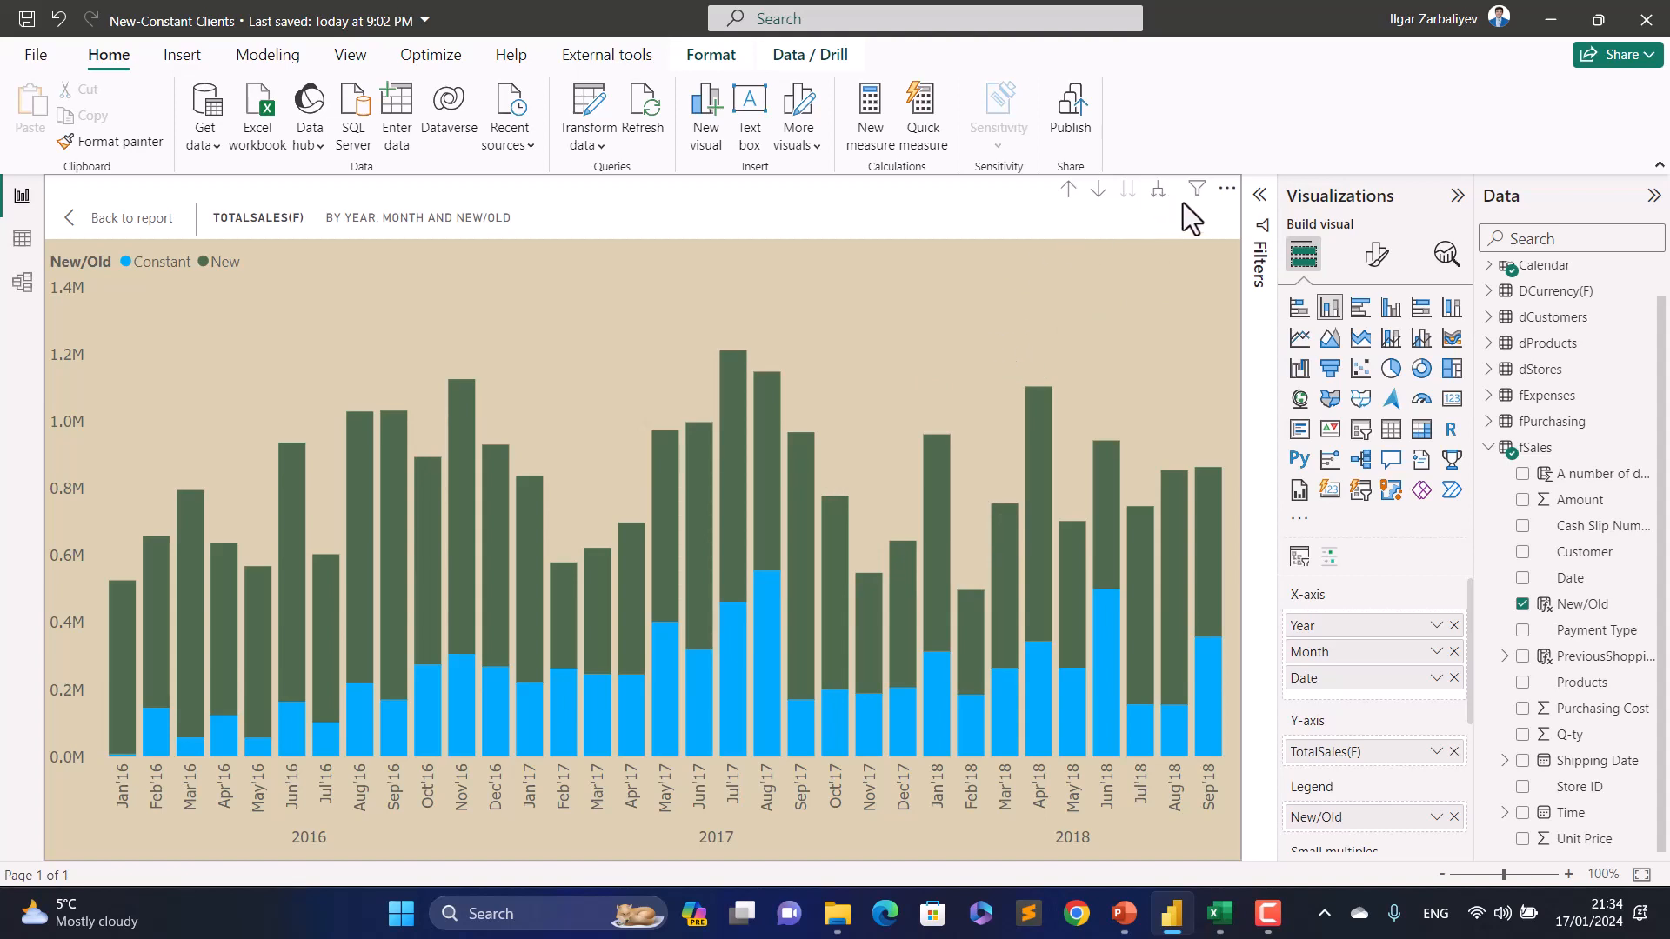
{"action": "left_click", "coordinate": [1453, 311]}
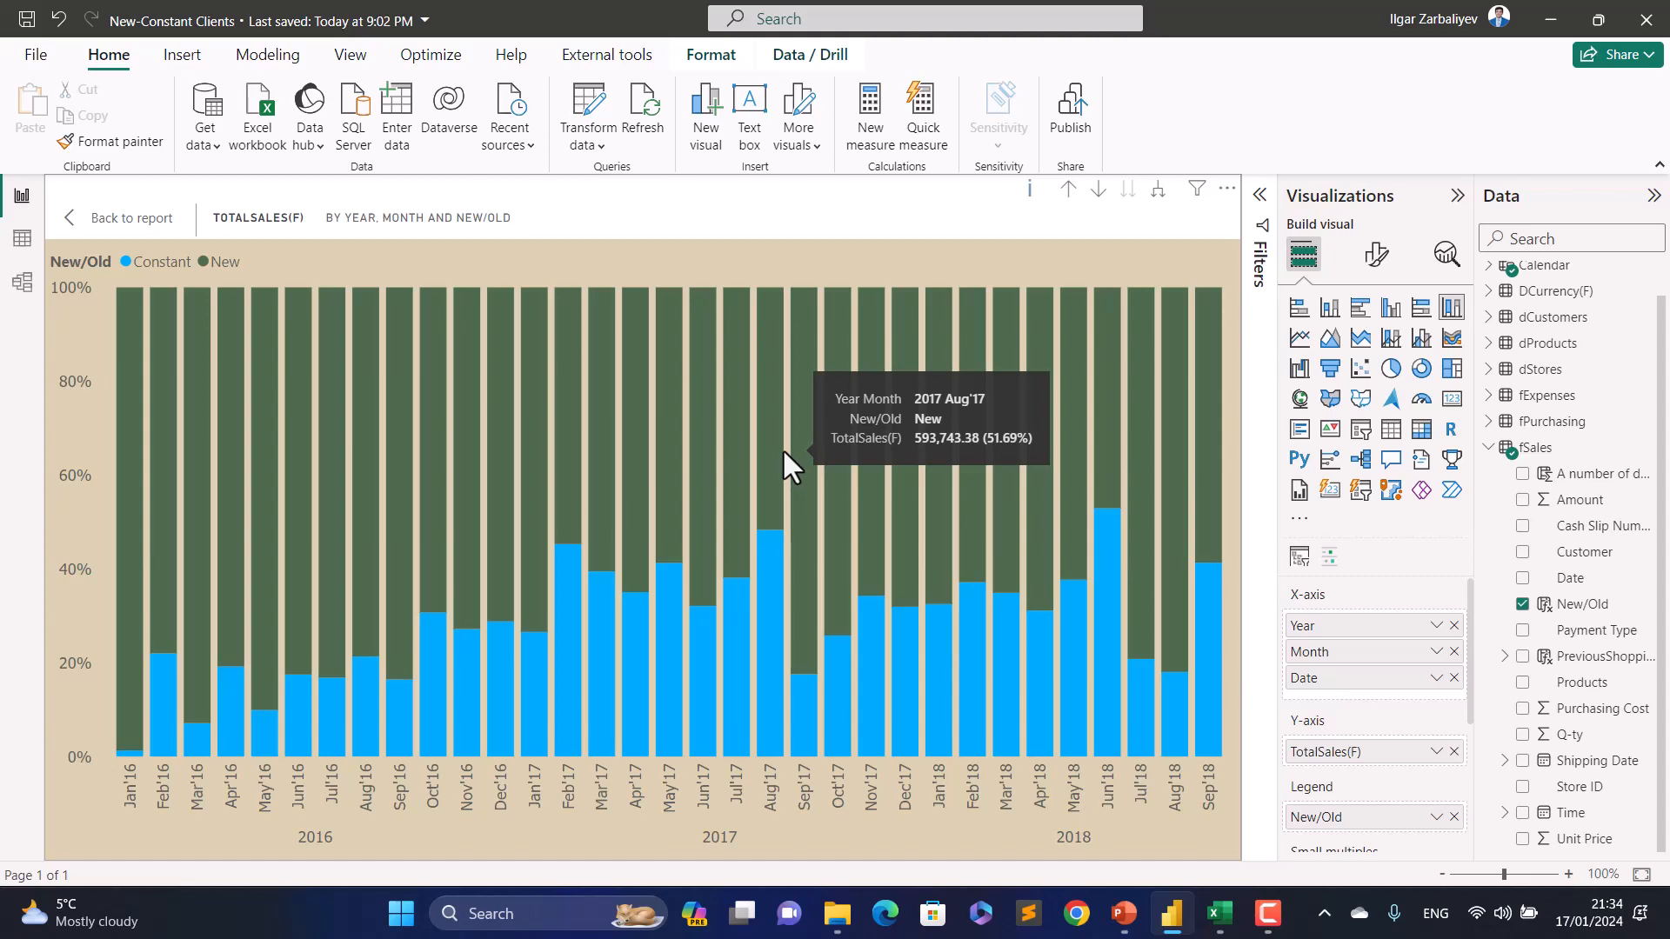
{"action": "left_click", "coordinate": [70, 220]}
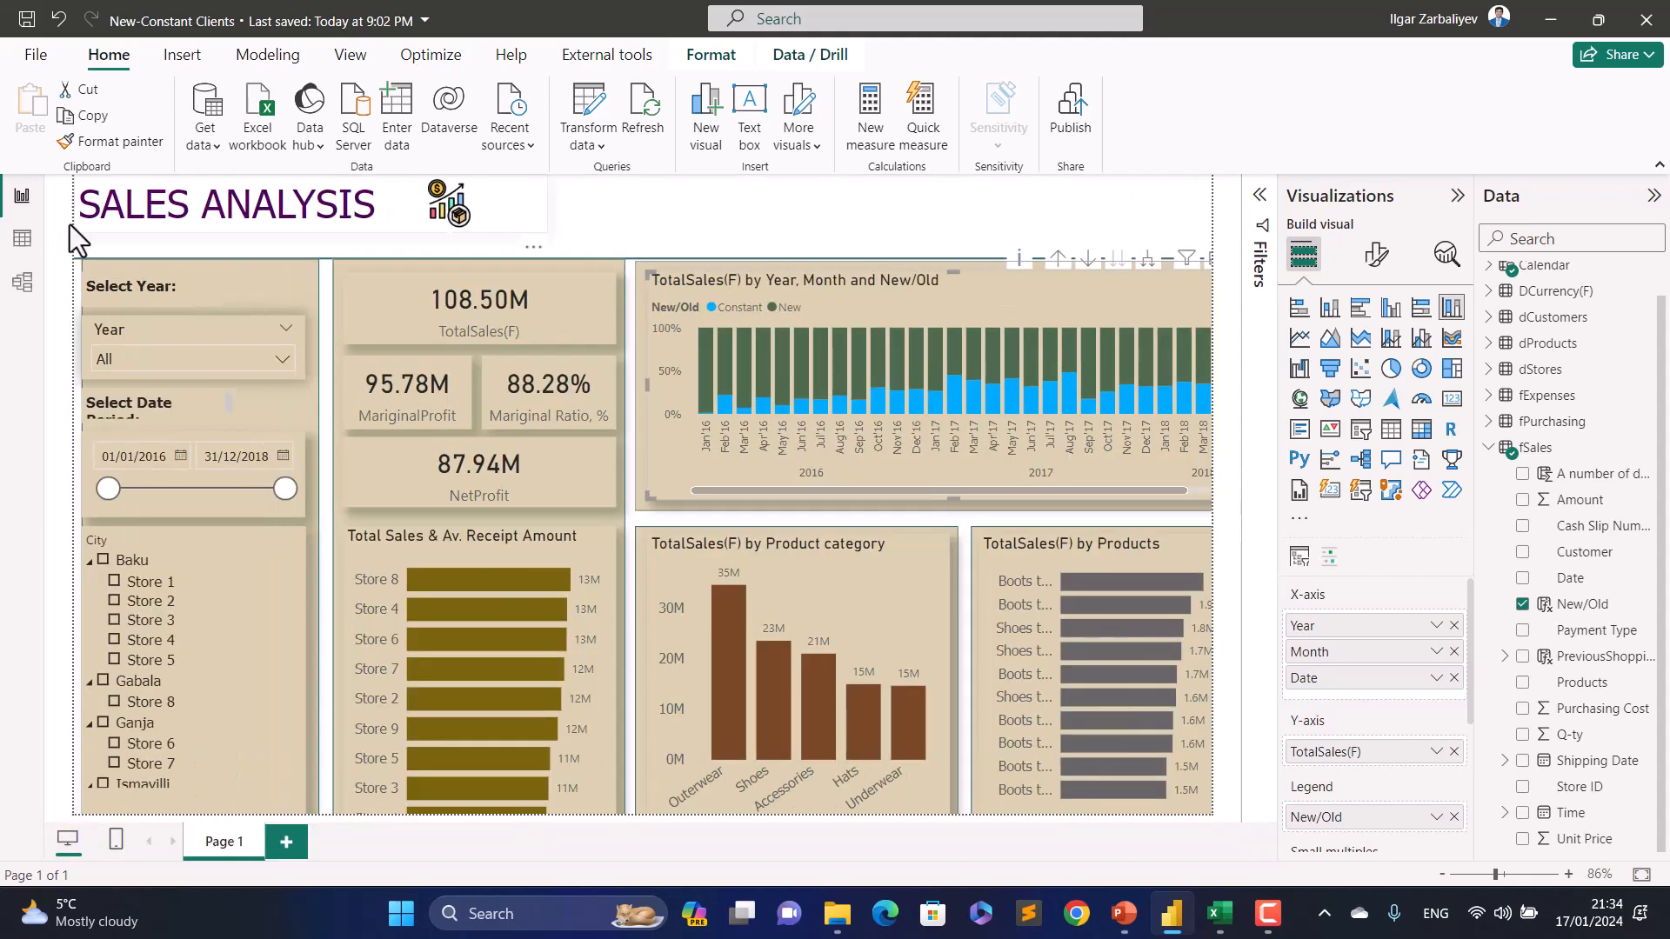
Step: Add a new report page with an empty table visual, enlarge it and move it to the upper part of the canvas
{"action": "left_click", "coordinate": [291, 843]}
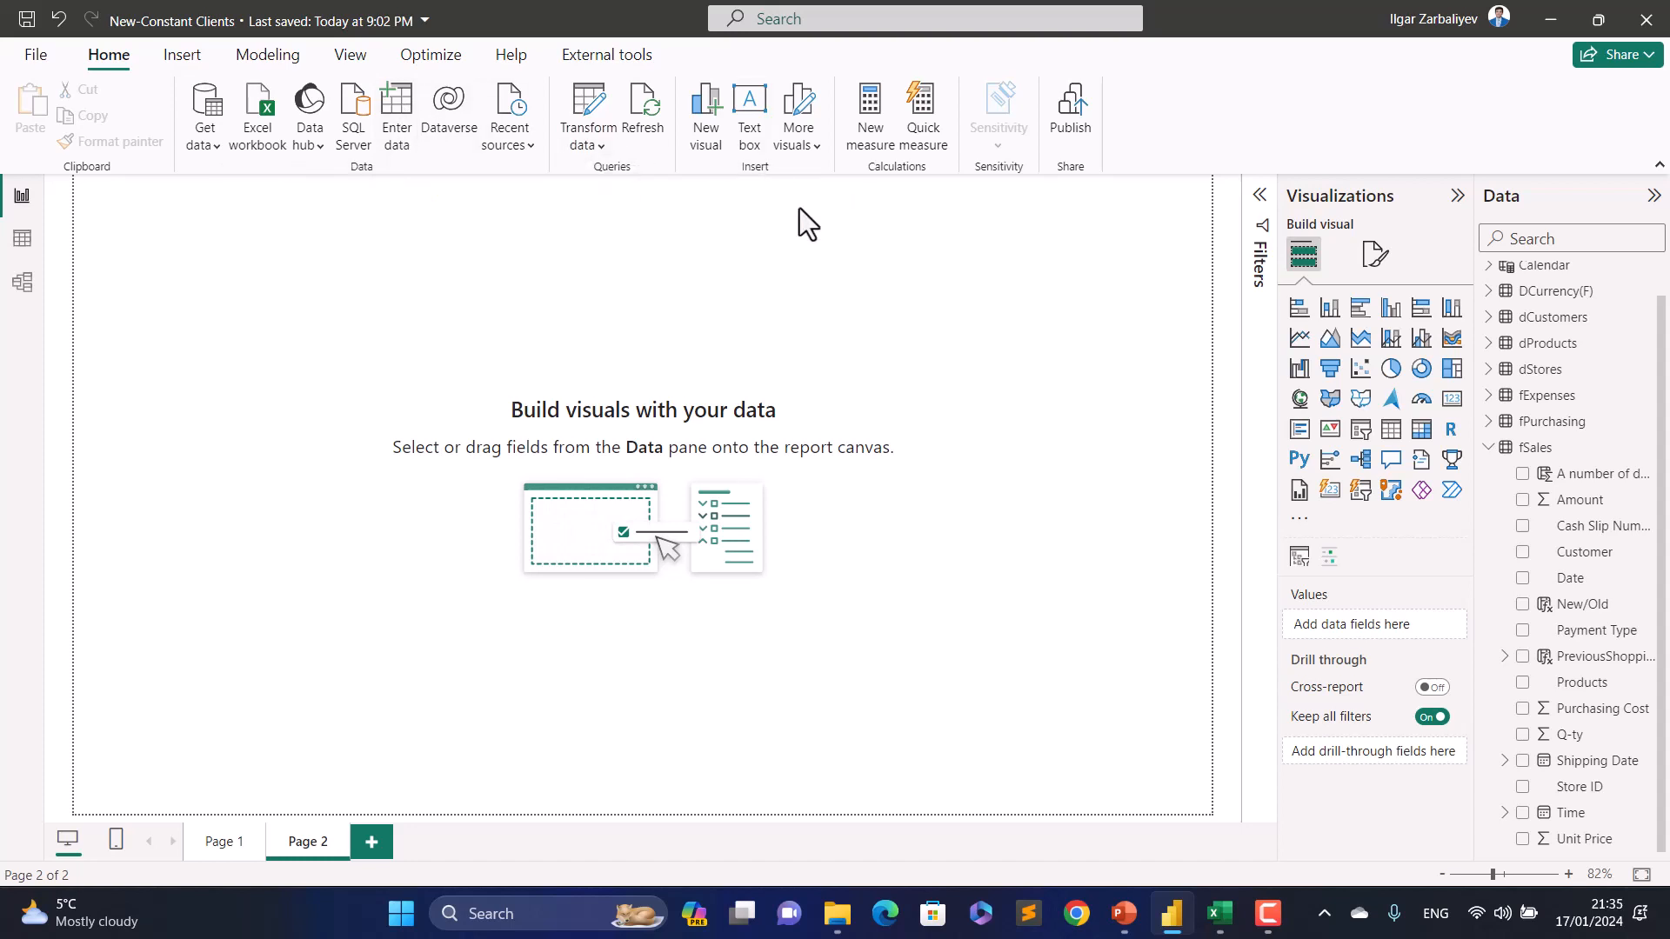
{"action": "left_click", "coordinate": [1391, 429]}
{"action": "left_click_drag", "start_coordinate": [300, 322], "coordinate": [479, 320]}
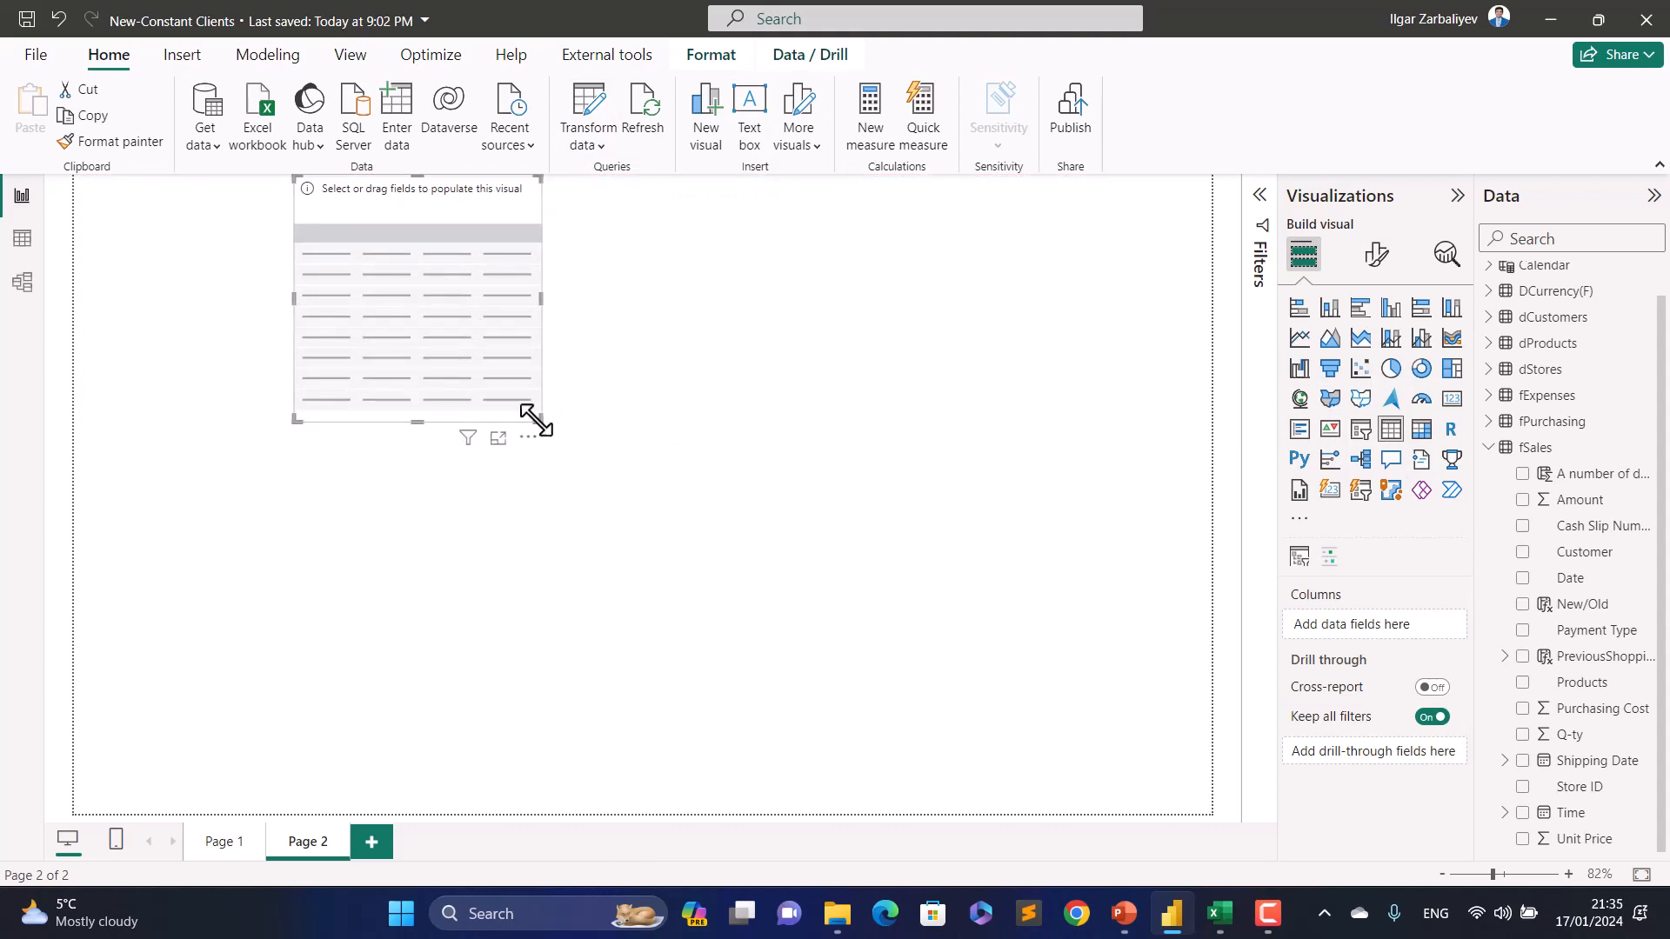
{"action": "left_click_drag", "start_coordinate": [536, 421], "coordinate": [797, 470]}
{"action": "left_click_drag", "start_coordinate": [645, 344], "coordinate": [628, 427]}
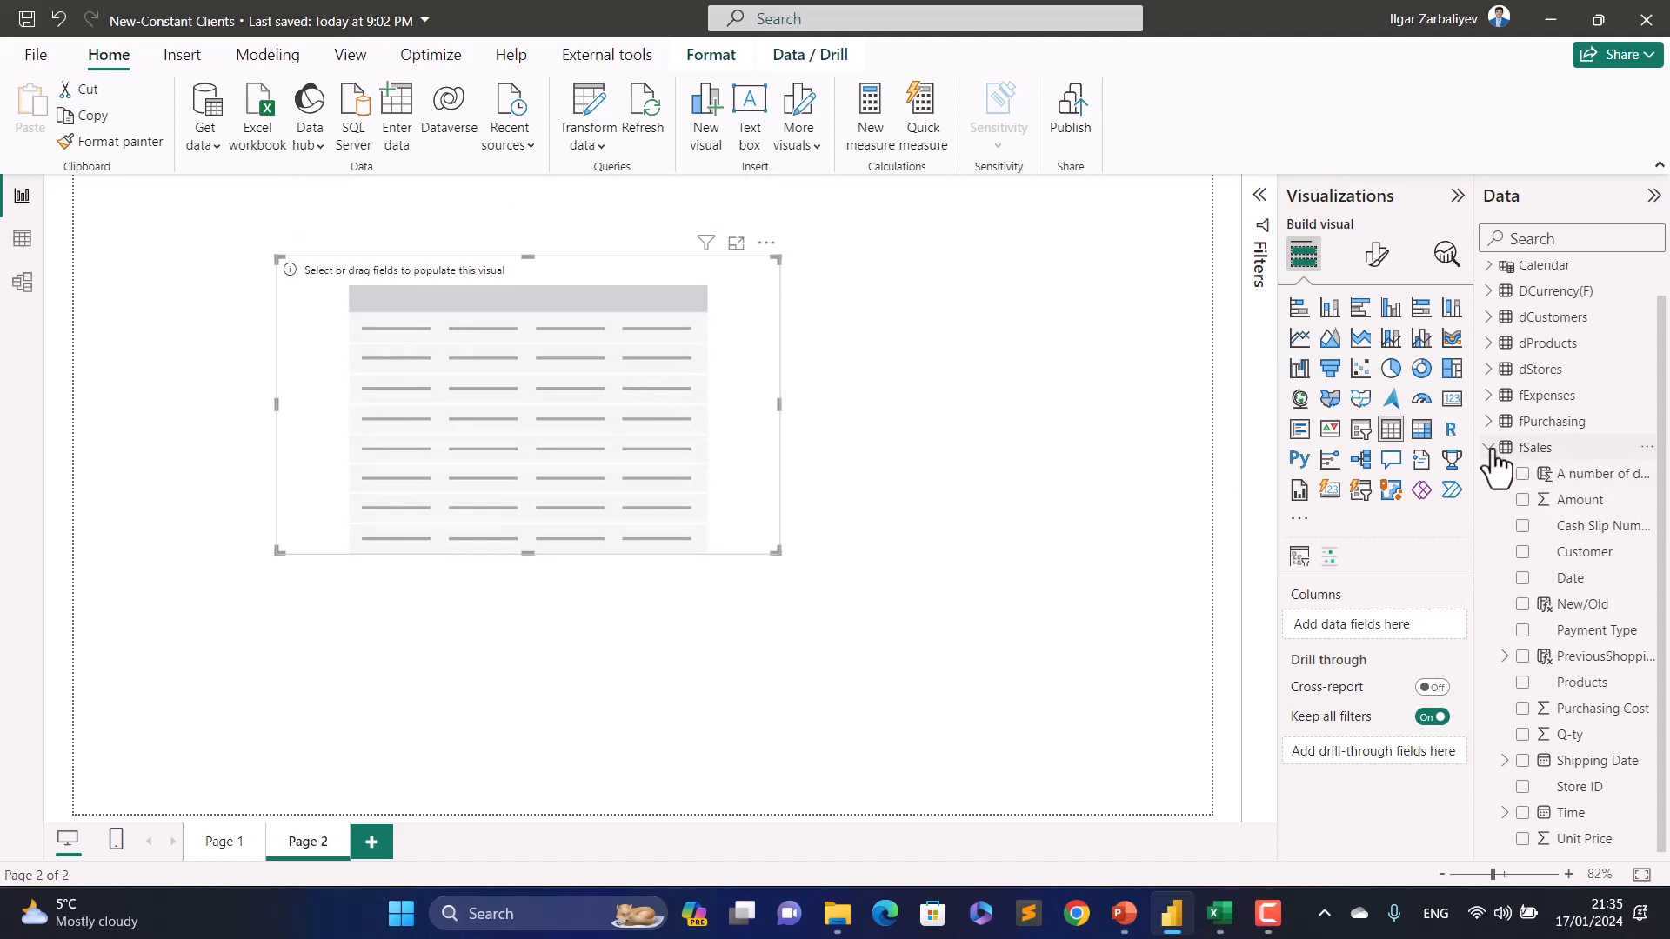
Step: Create a manually entered table with a Currency column holding the values EUR and USD
{"action": "left_click", "coordinate": [403, 107]}
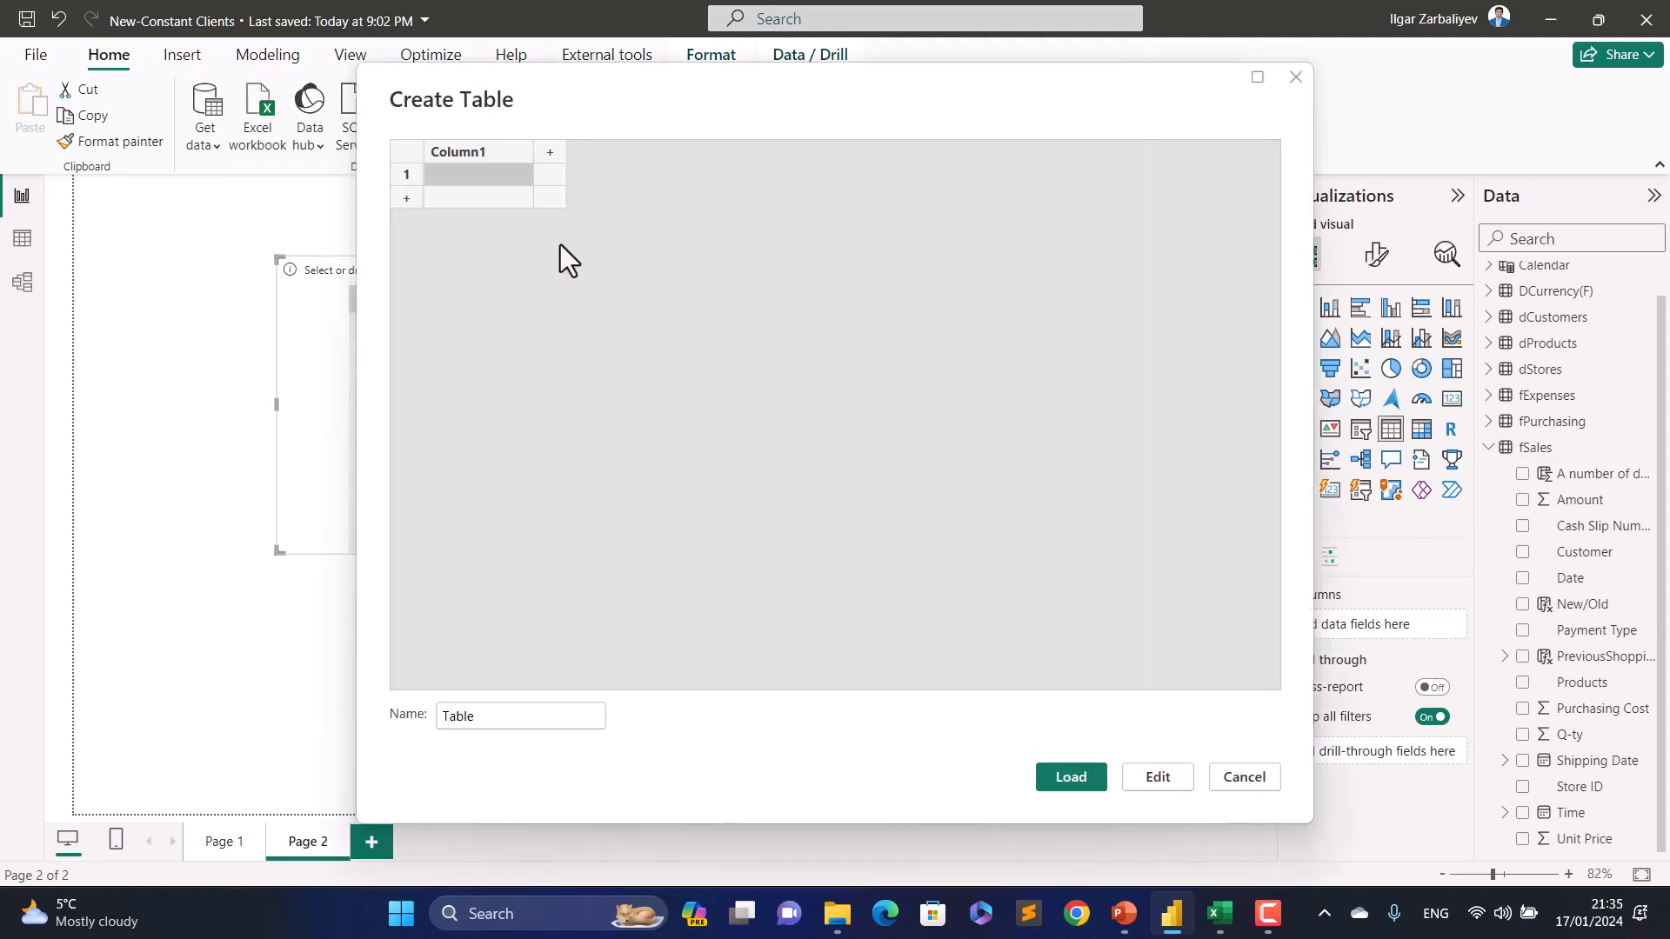
{"action": "left_click_drag", "start_coordinate": [680, 86], "coordinate": [565, 138]}
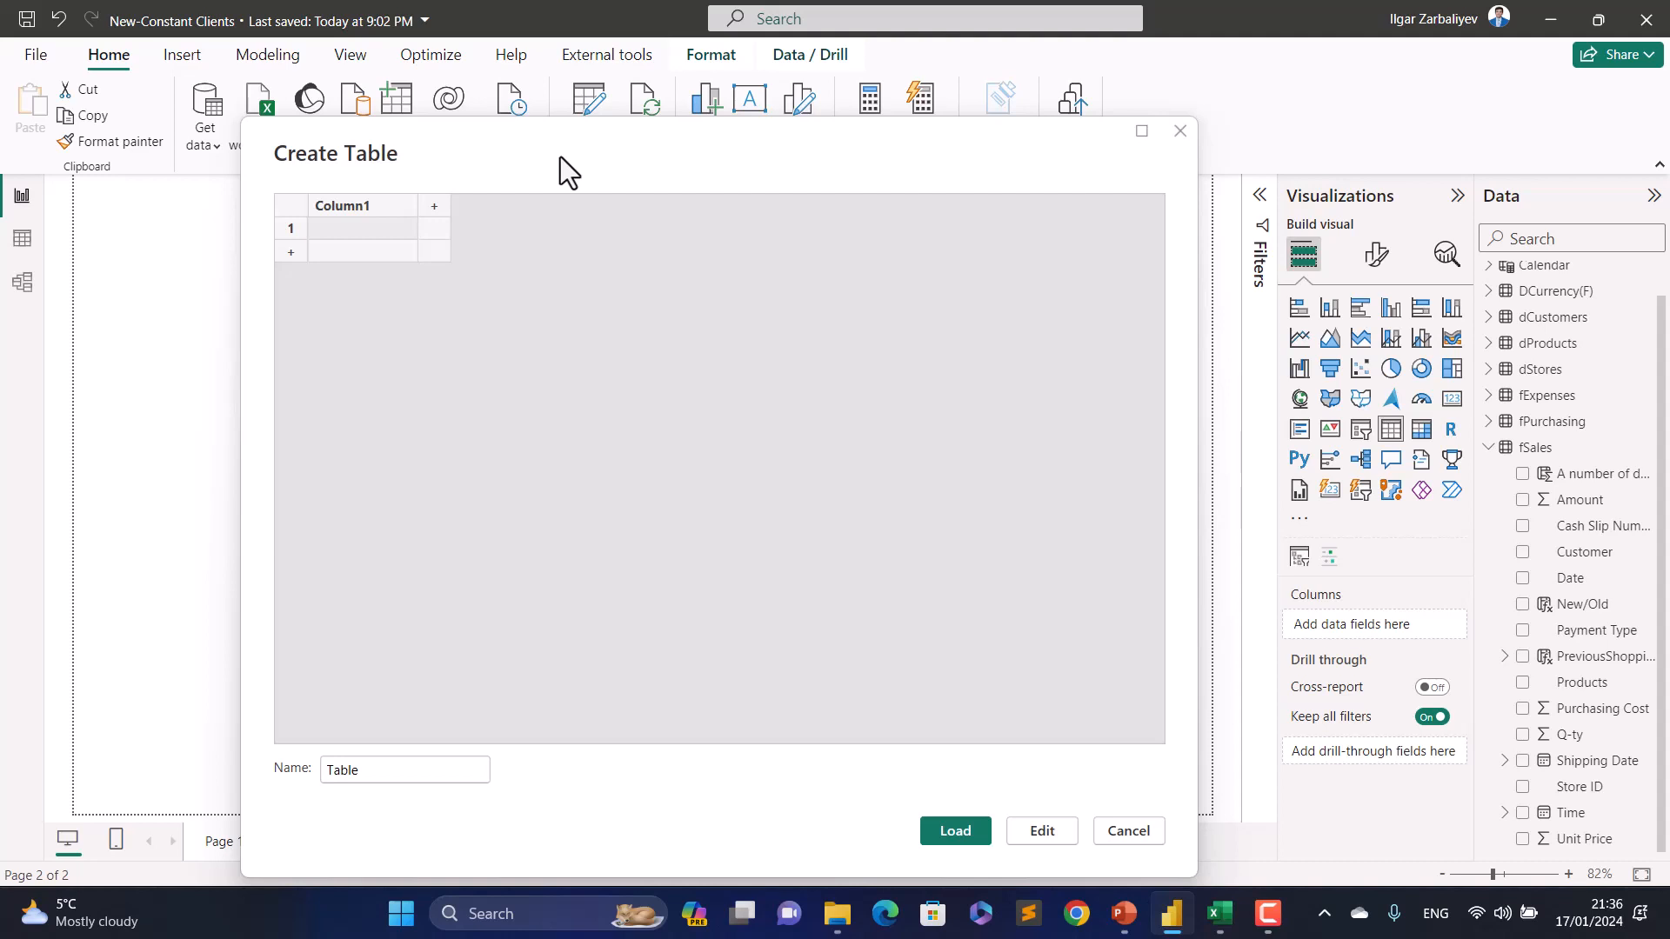
{"action": "double_click", "coordinate": [388, 207]}
{"action": "type", "text": "Currency"}
{"action": "left_click", "coordinate": [382, 228]}
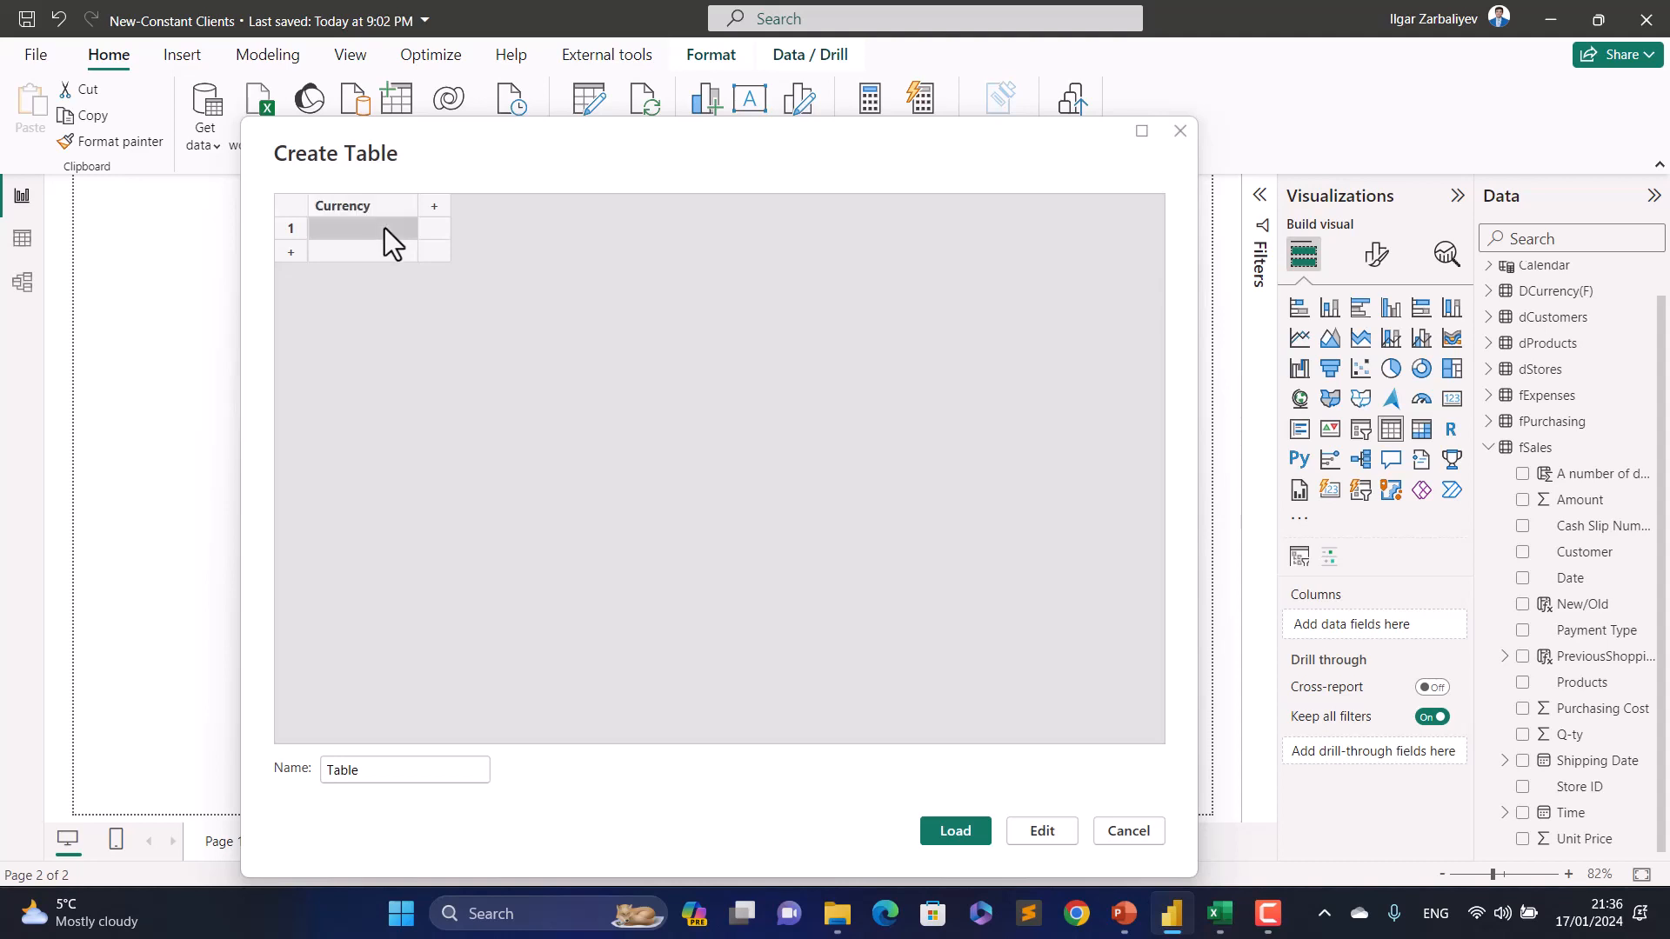
{"action": "type", "text": "EUR"}
{"action": "key", "text": "Return"}
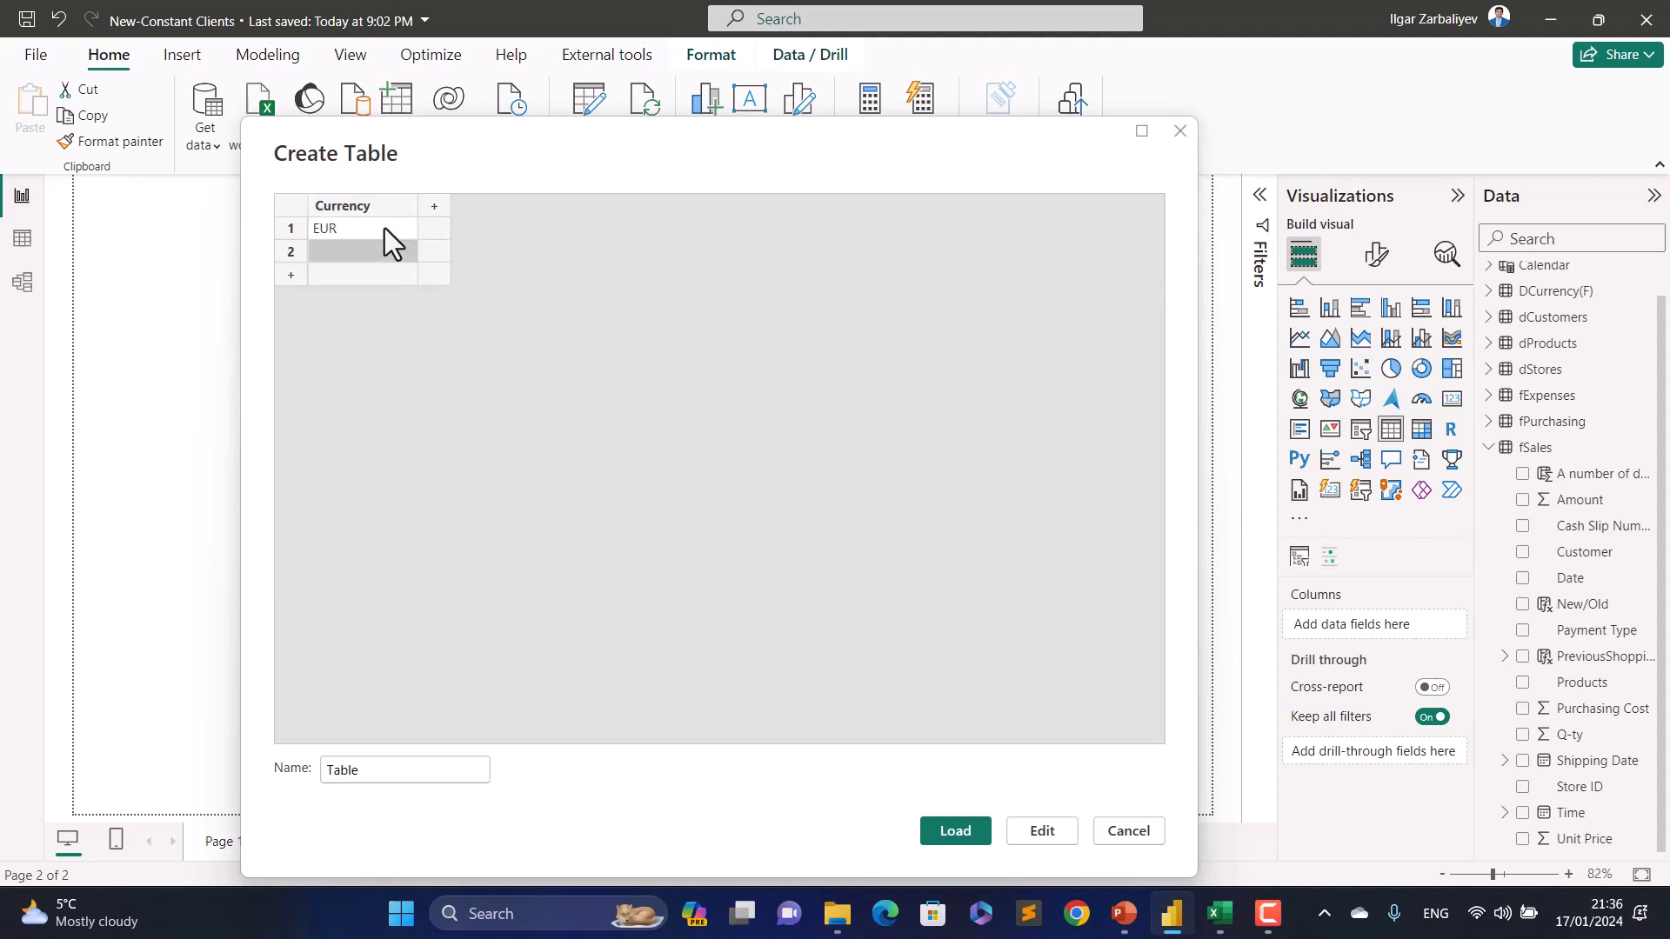
{"action": "type", "text": "USD"}
Step: Name the new table CurrencyTech and load it into the model
{"action": "left_click_drag", "start_coordinate": [417, 775], "coordinate": [299, 770]}
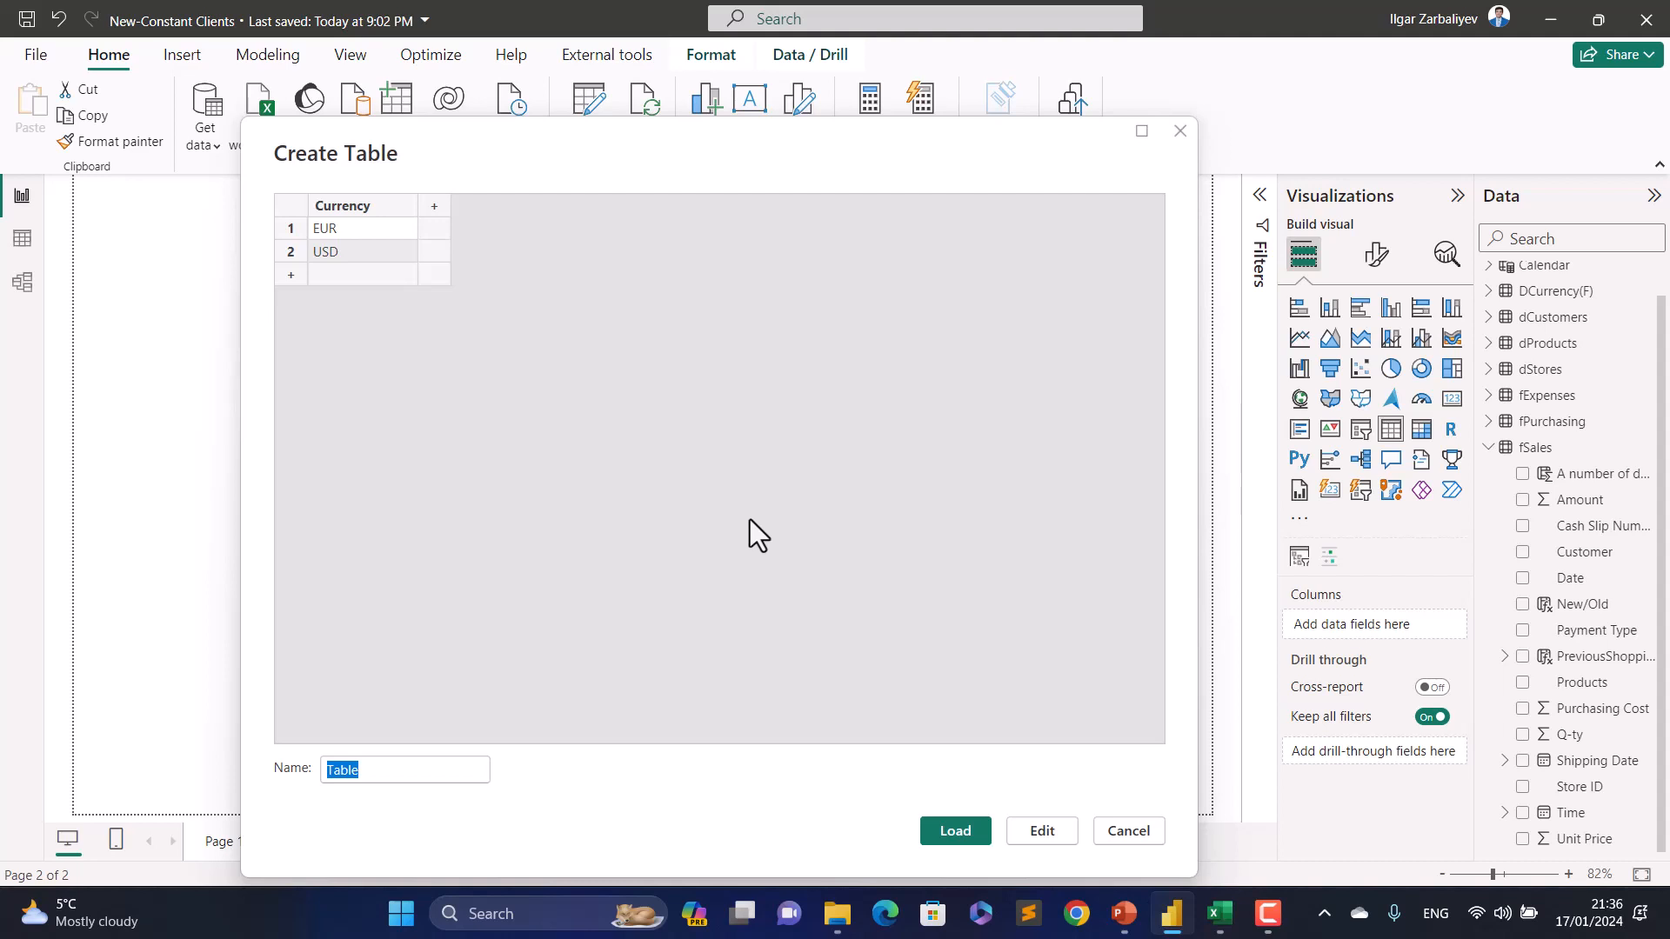
{"action": "type", "text": "CurrencyTech"}
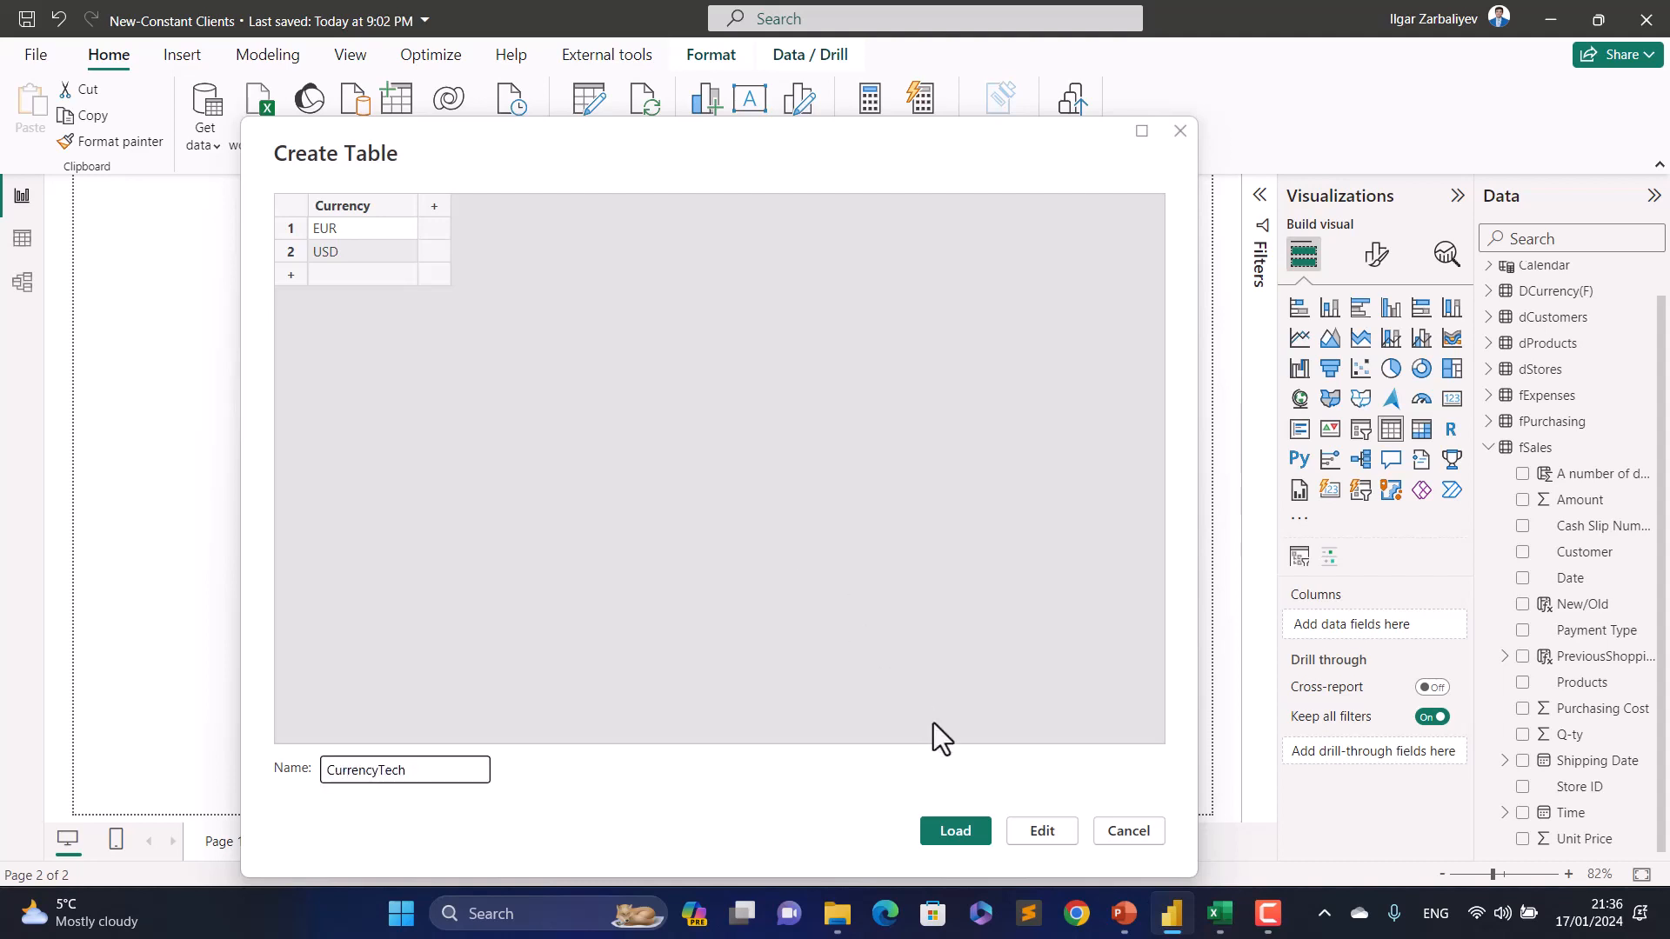
{"action": "left_click", "coordinate": [956, 831]}
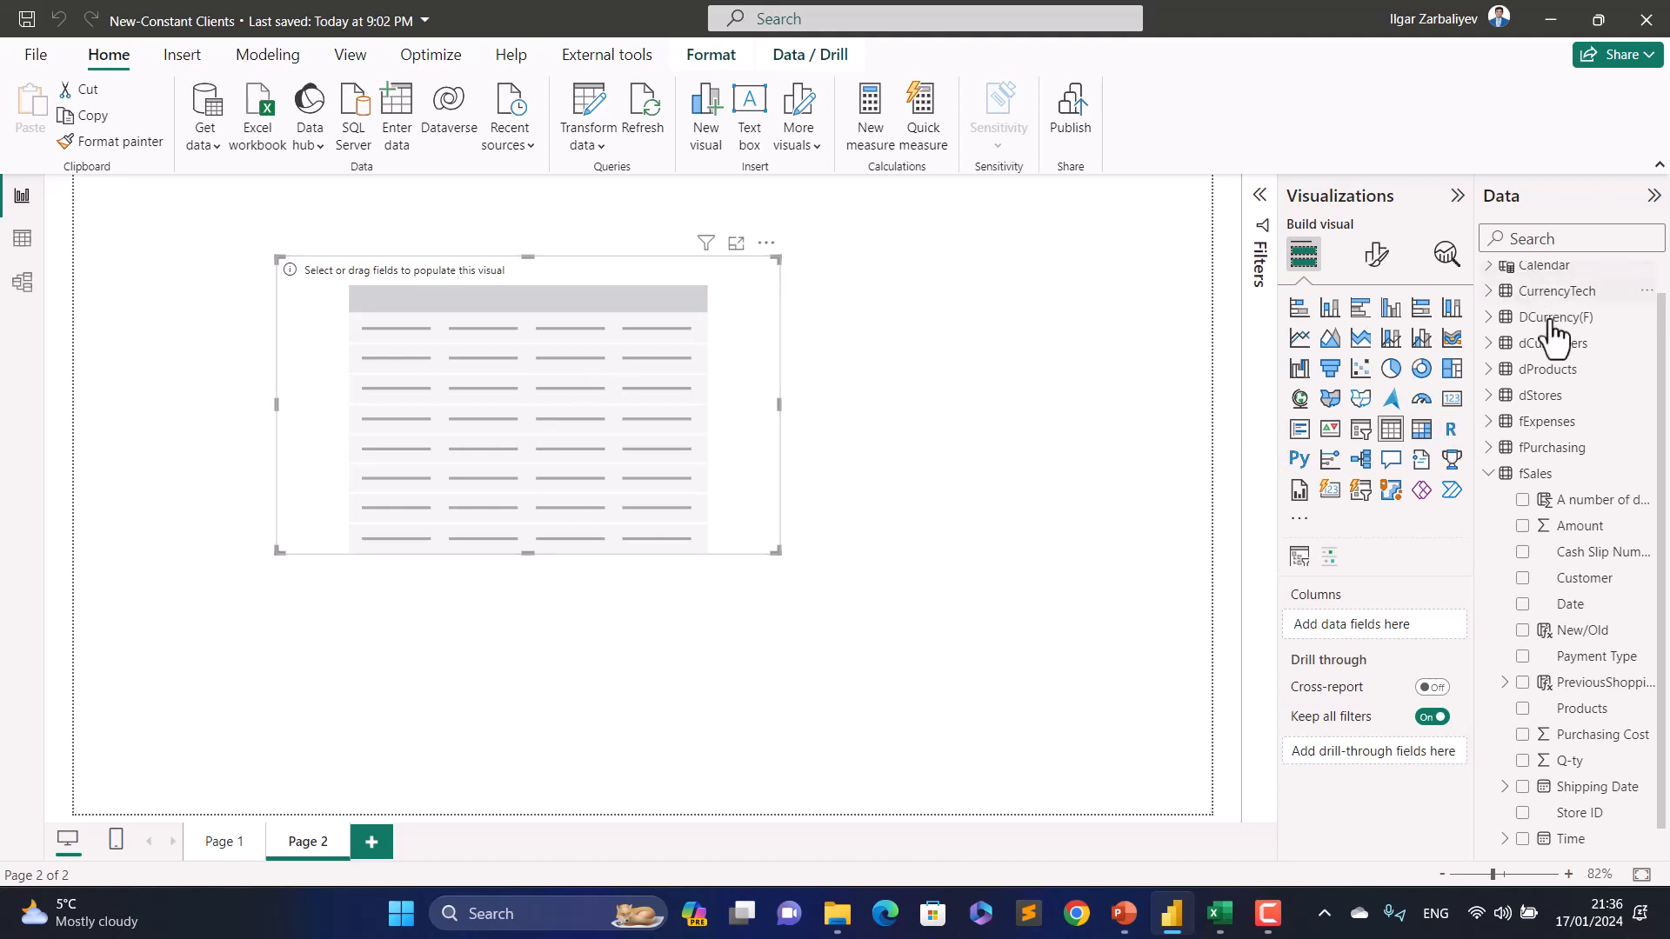
Step: Add the TotalSales(F) and Sales,$ measures to the table visual and place it, shortened, in the lower part of the page
{"action": "scroll", "coordinate": [1565, 335], "scroll_direction": "up", "scroll_amount": 1}
{"action": "left_click", "coordinate": [1487, 276]}
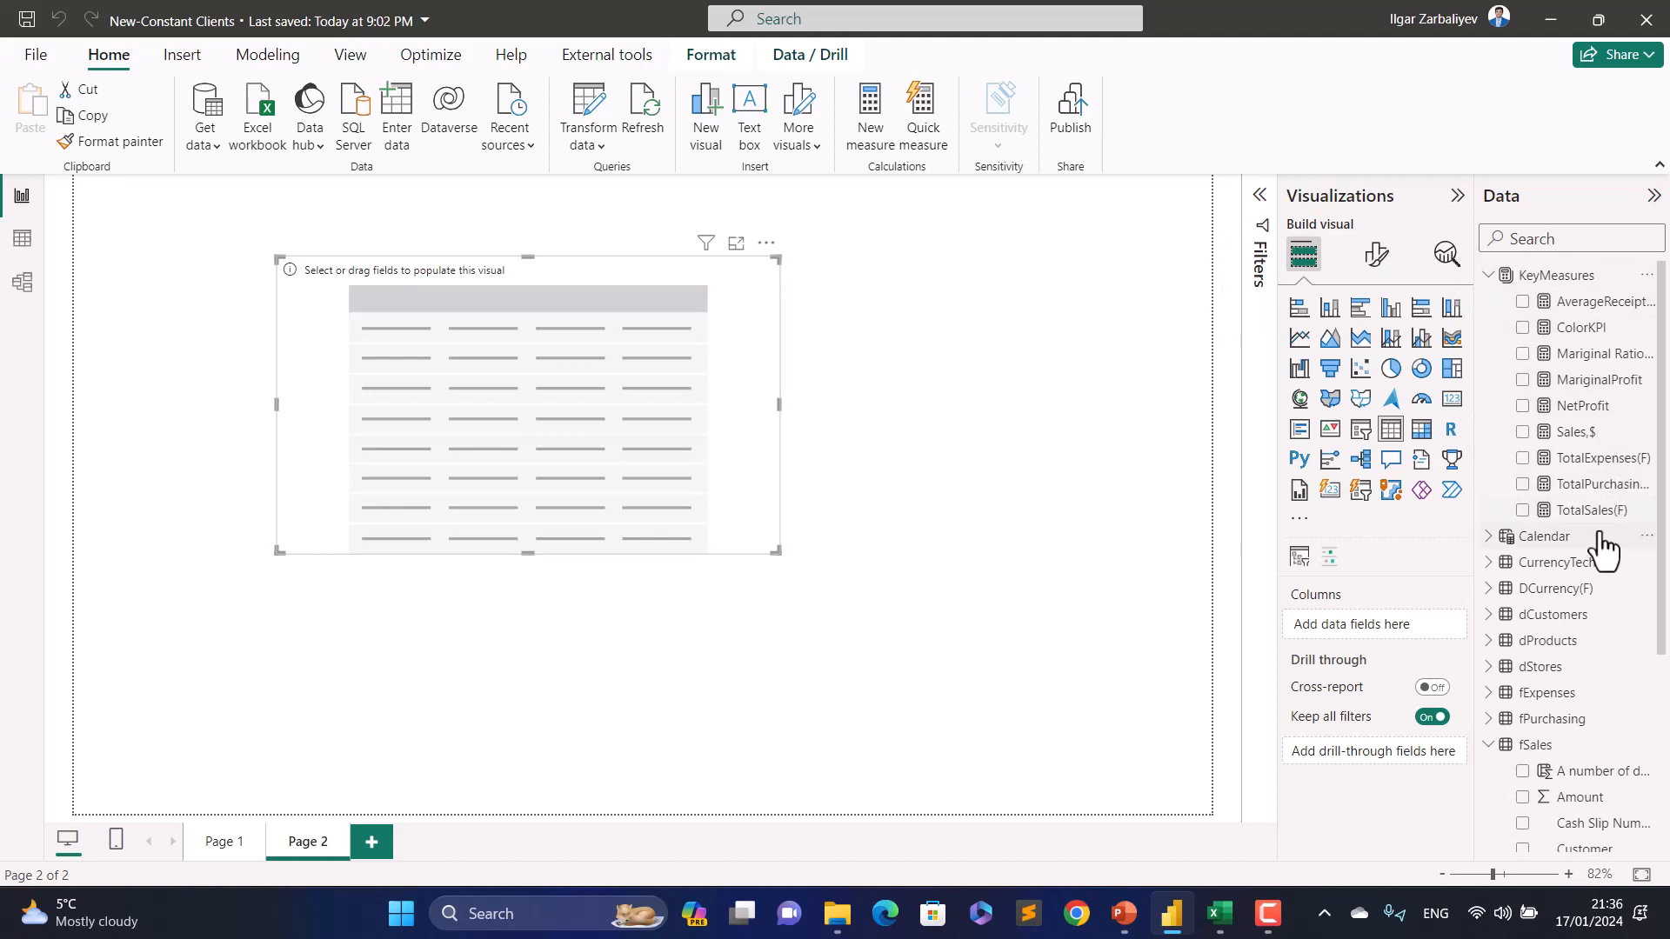
{"action": "left_click_drag", "start_coordinate": [1587, 511], "coordinate": [499, 382]}
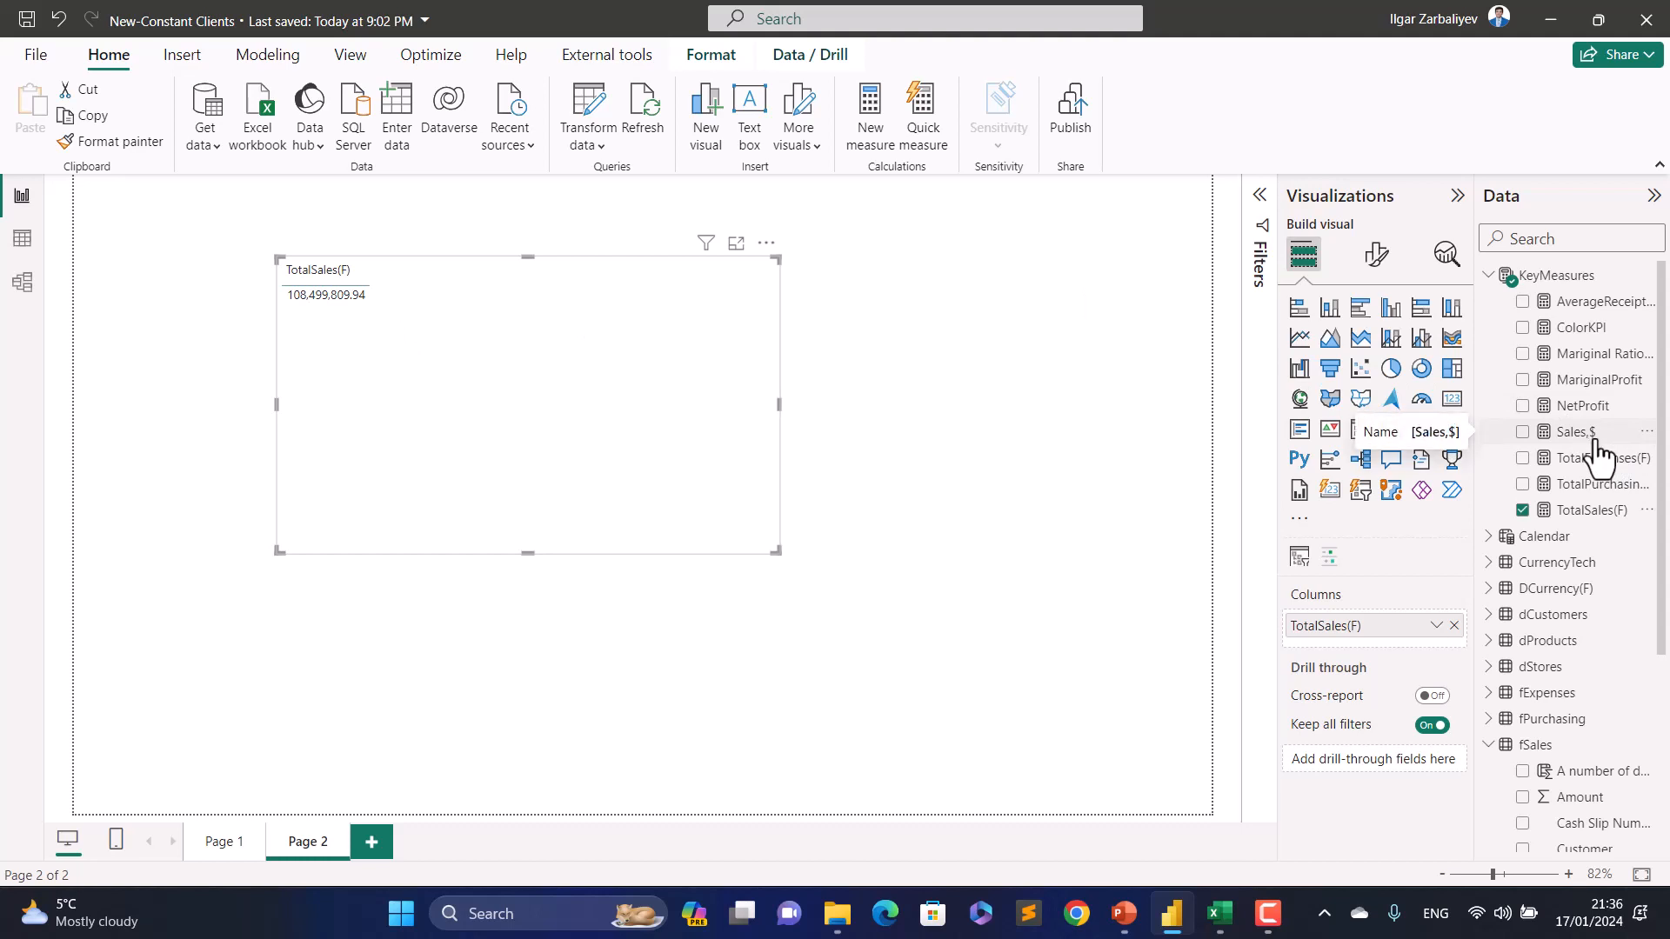
{"action": "left_click_drag", "start_coordinate": [1588, 445], "coordinate": [501, 297]}
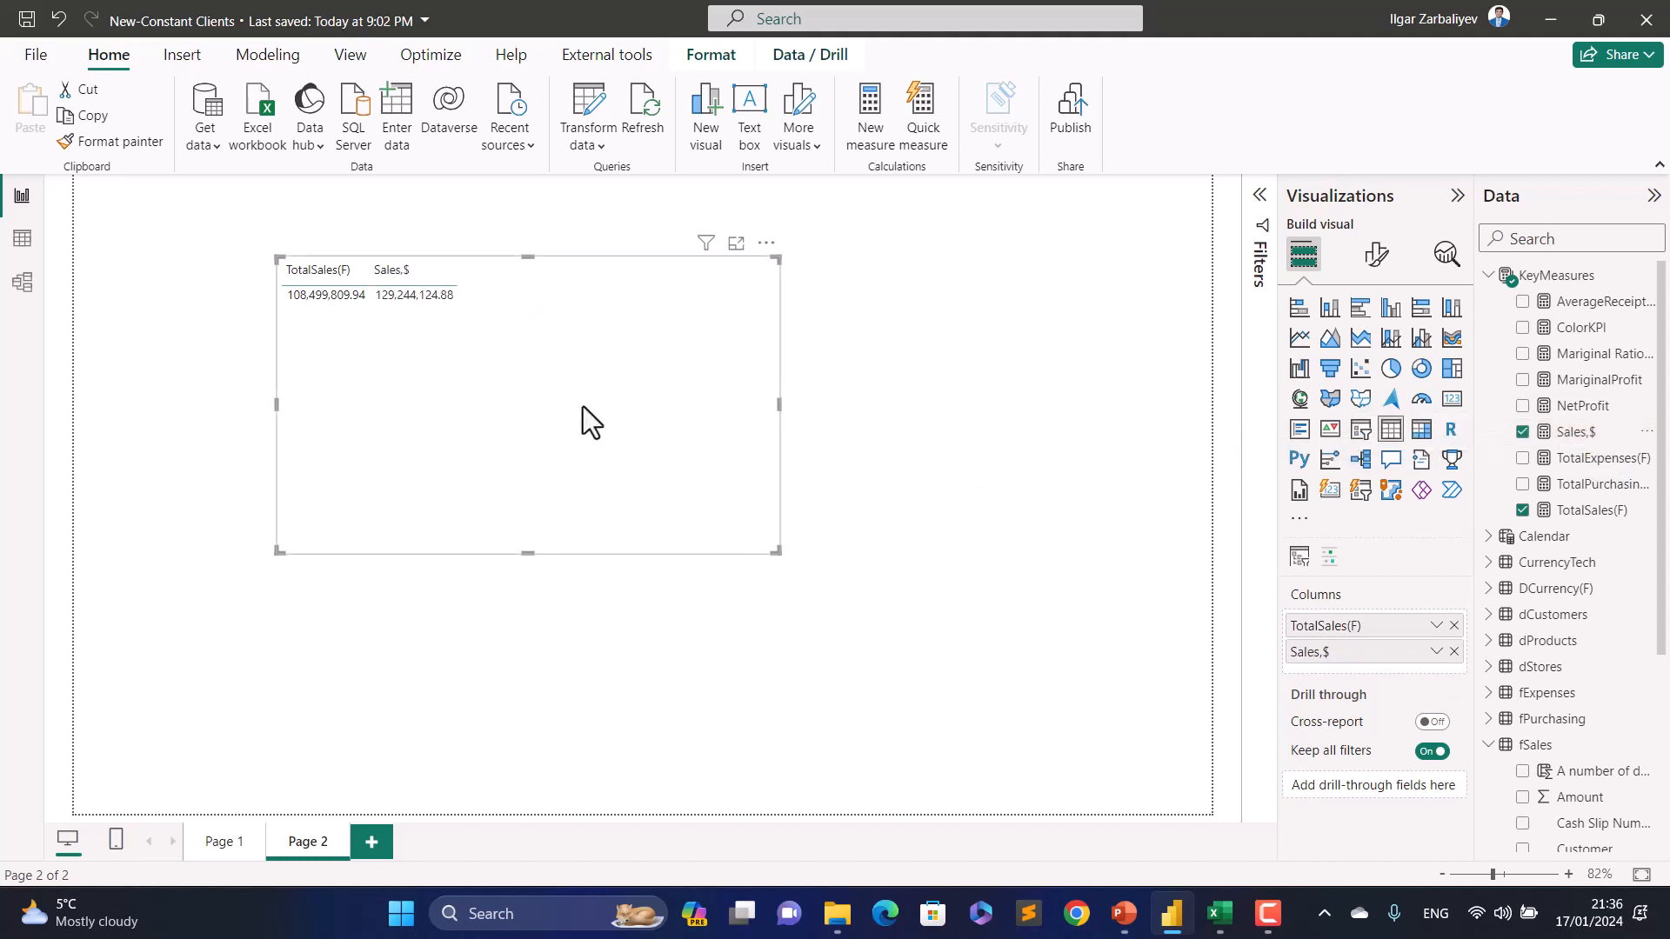
{"action": "left_click_drag", "start_coordinate": [578, 402], "coordinate": [614, 610]}
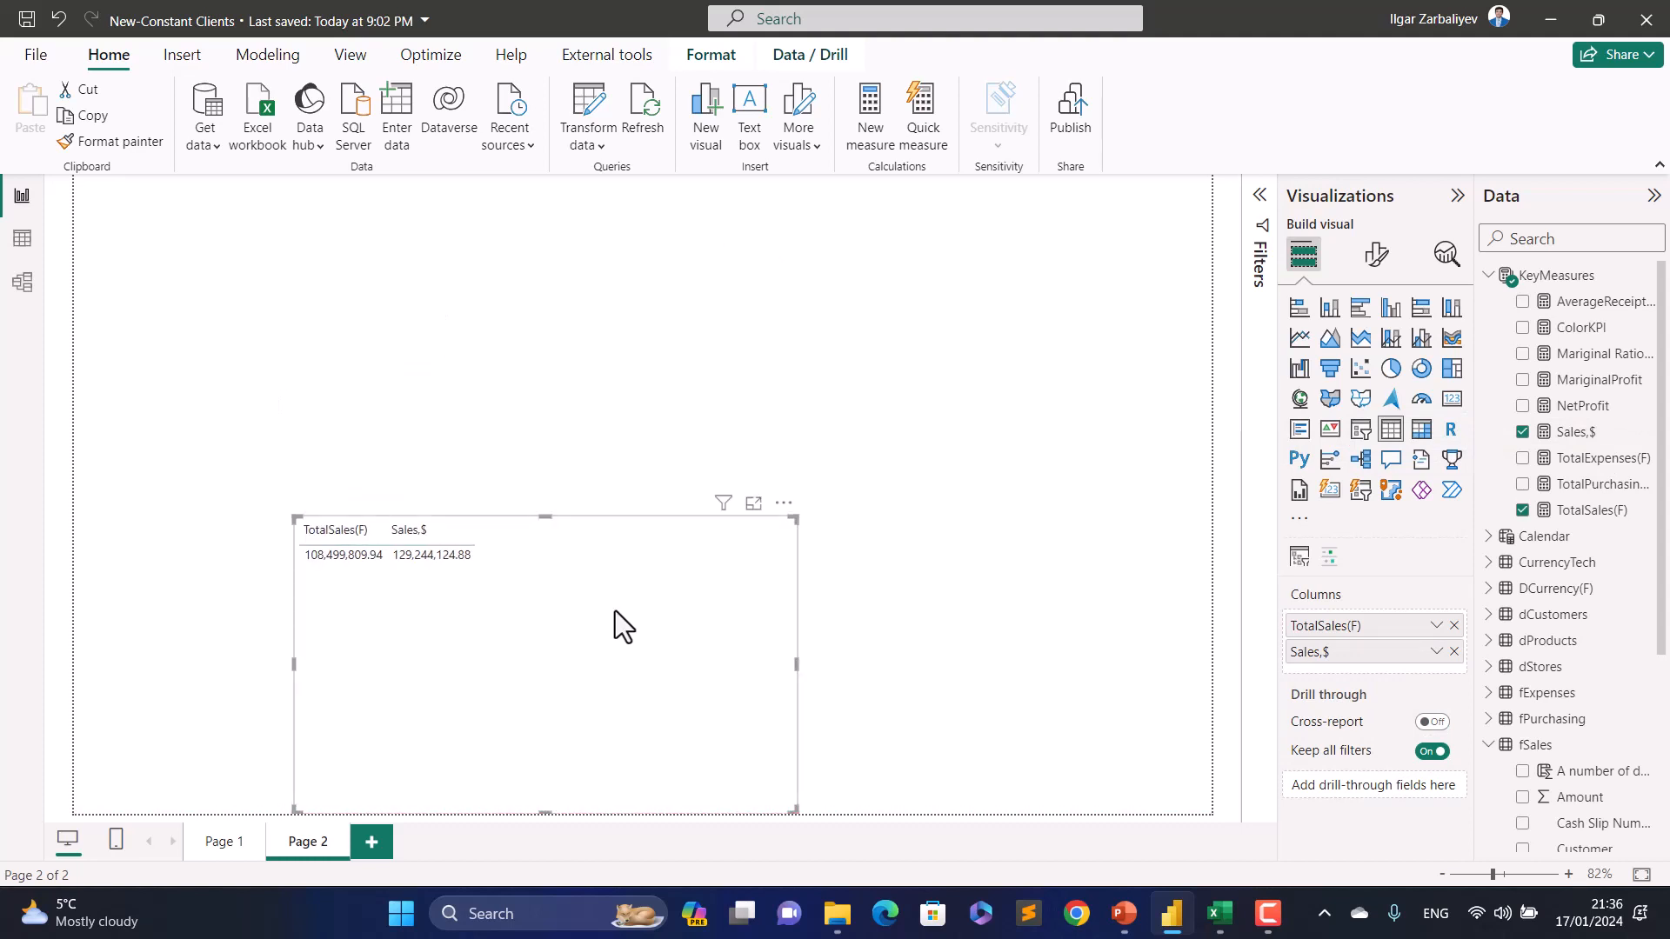
{"action": "left_click_drag", "start_coordinate": [545, 814], "coordinate": [545, 664]}
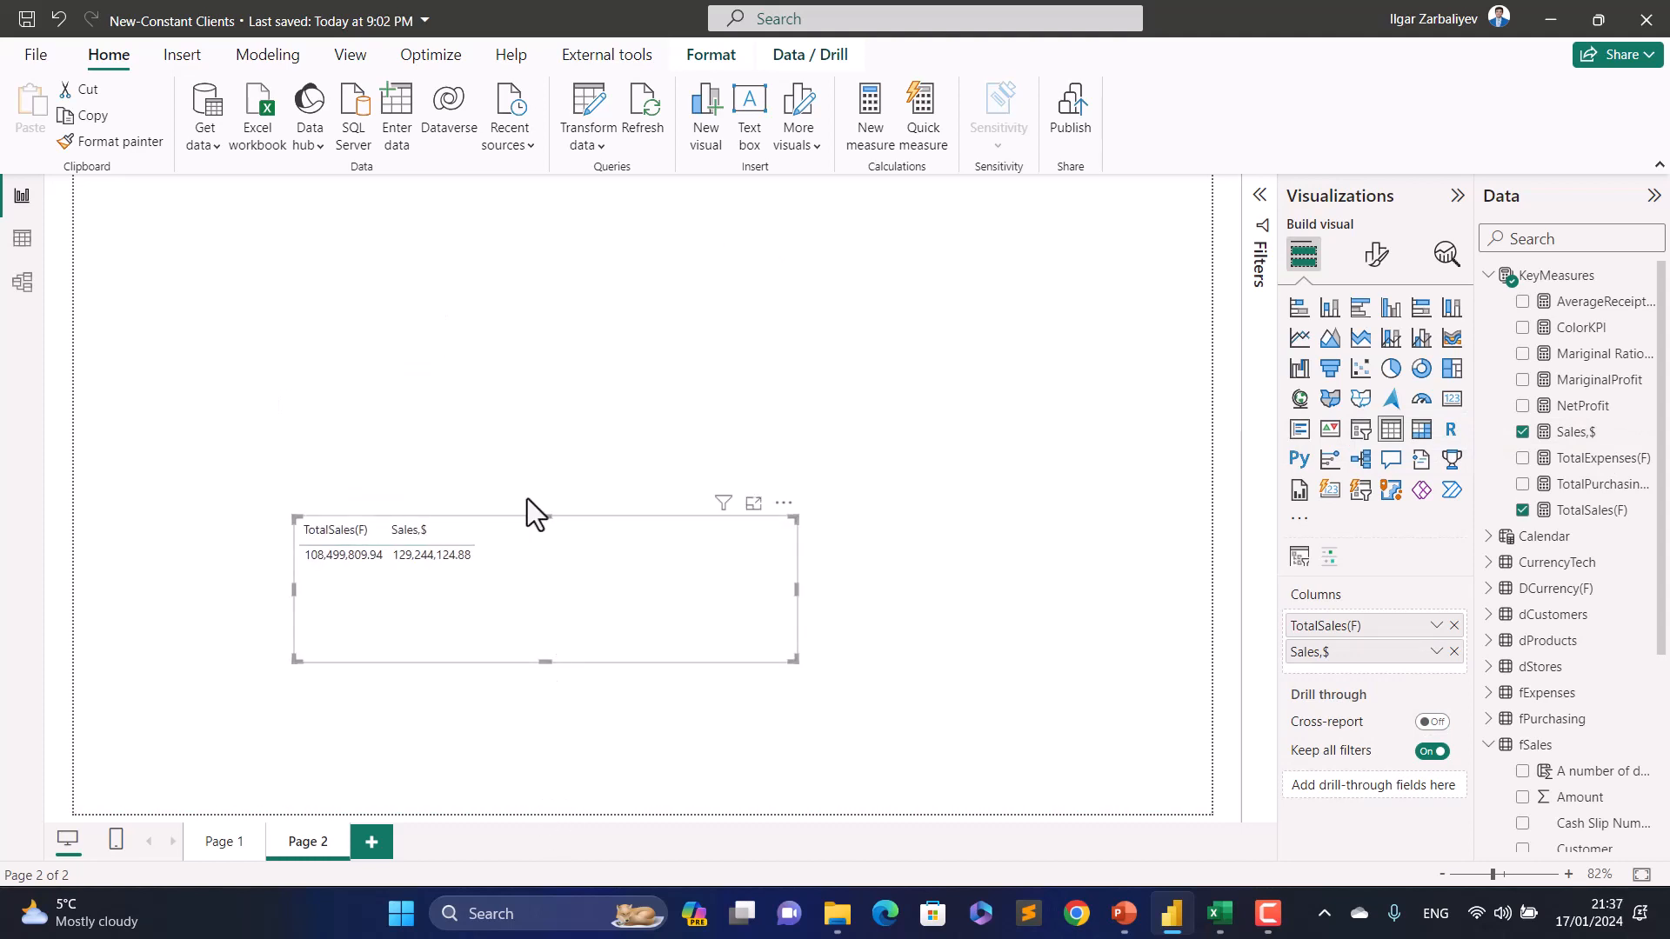
Step: Add a slicer above the table visual based on the Currency field of CurrencyTech
{"action": "left_click", "coordinate": [389, 247]}
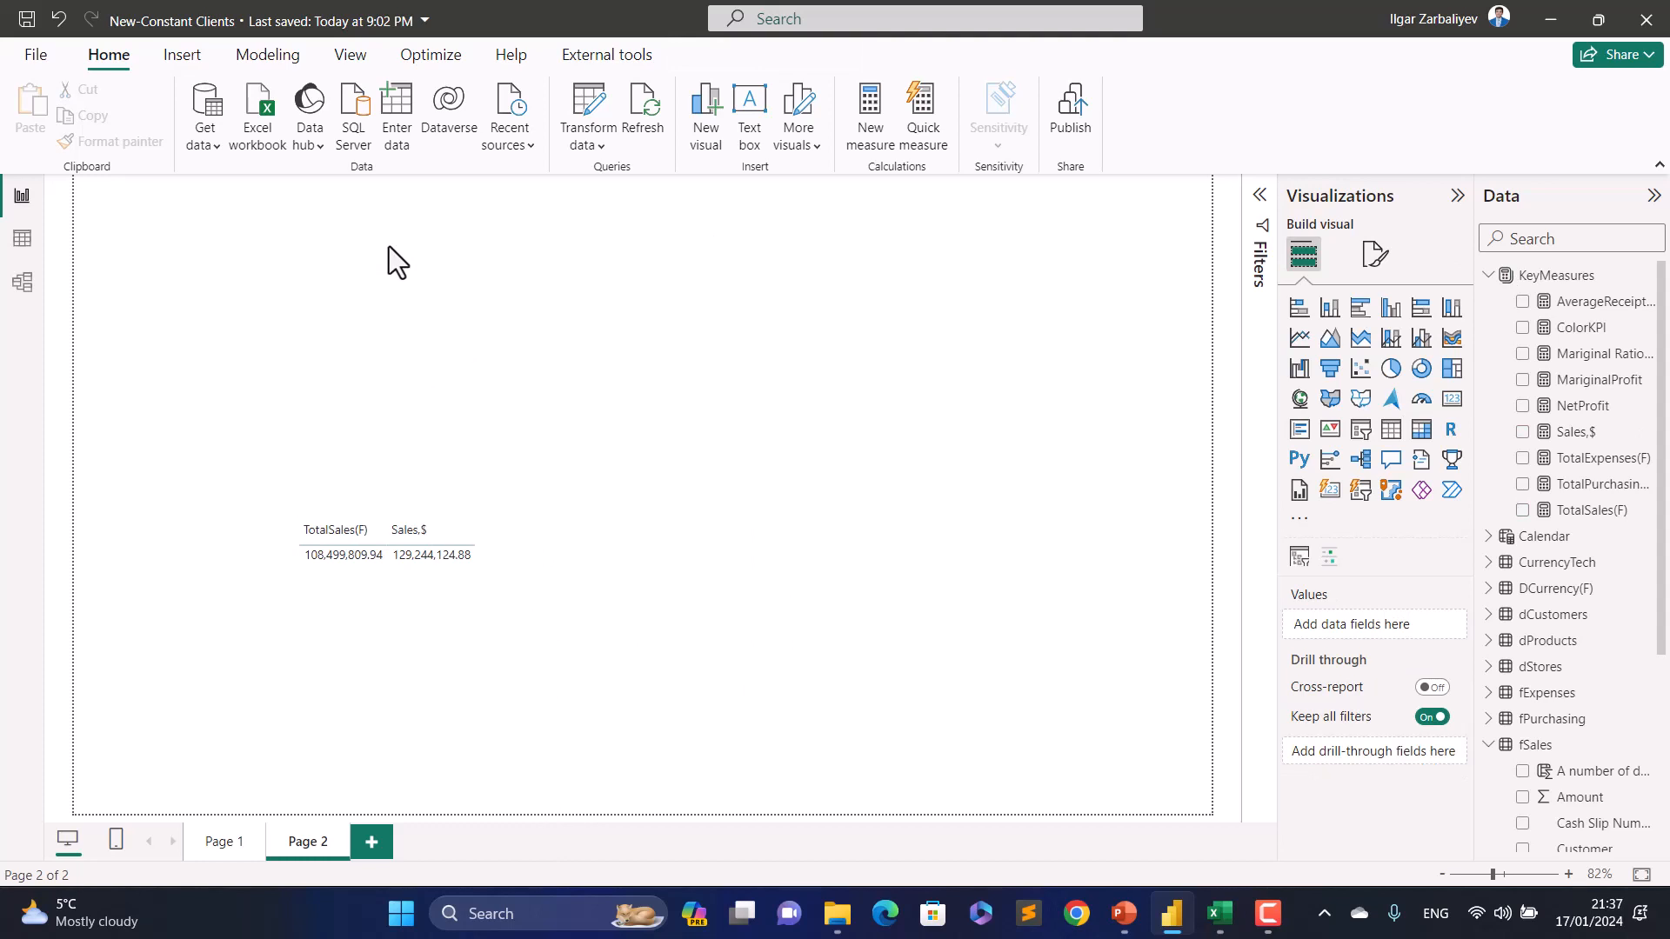
{"action": "left_click", "coordinate": [1360, 429]}
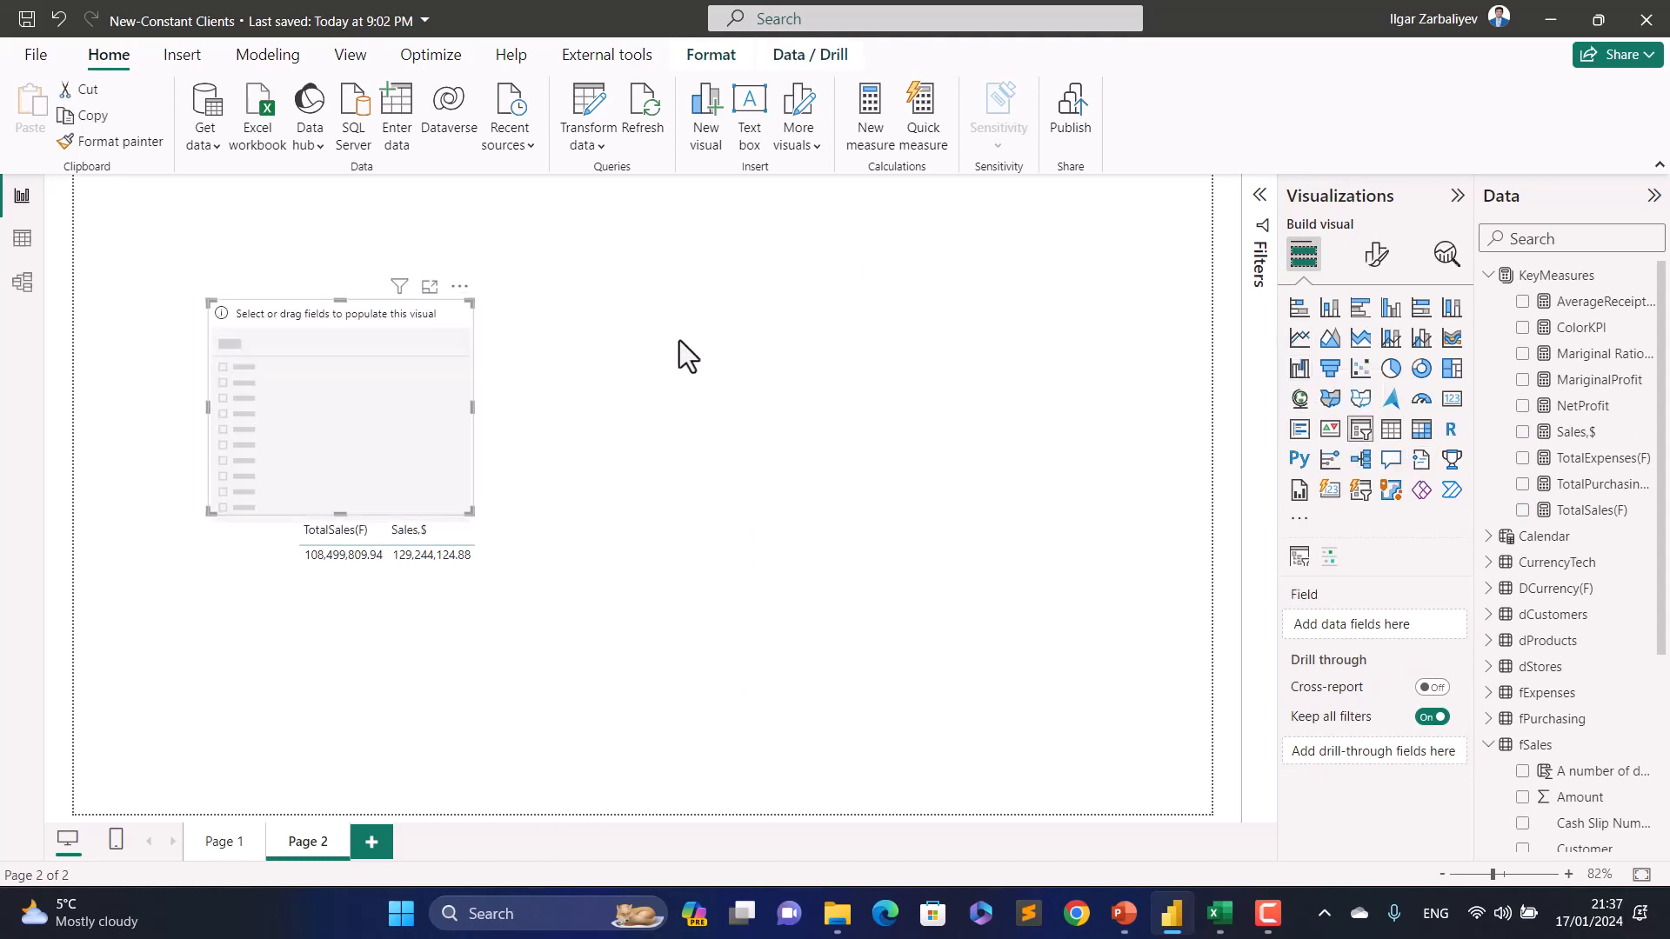
{"action": "left_click_drag", "start_coordinate": [403, 429], "coordinate": [419, 335]}
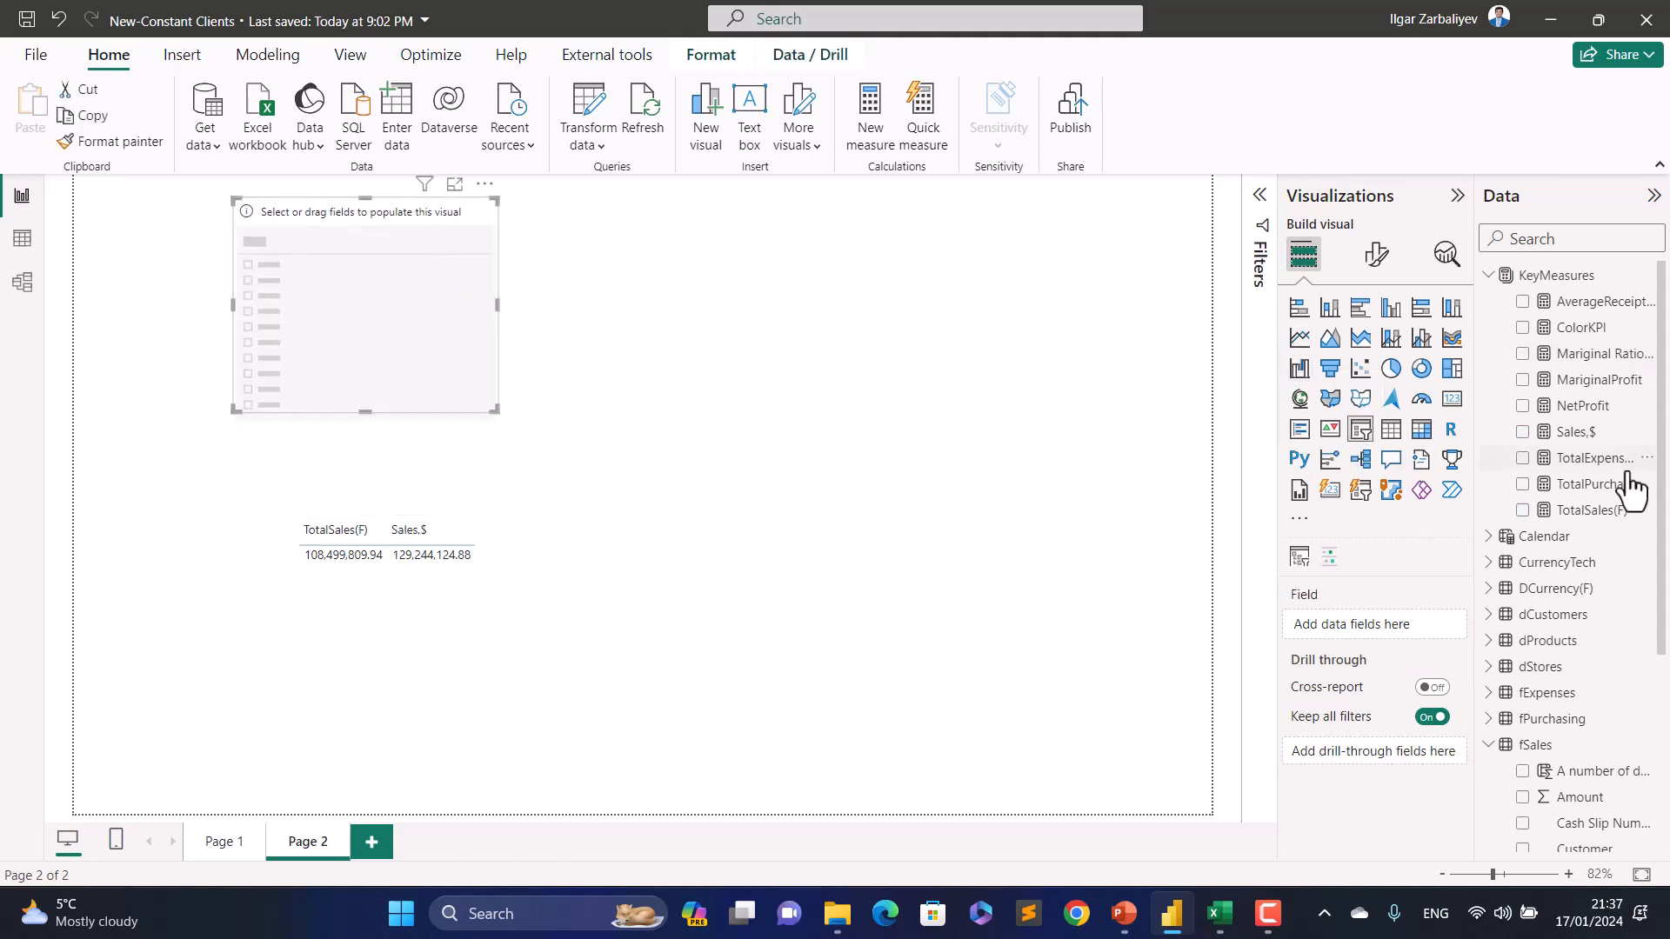
{"action": "scroll", "coordinate": [1584, 557], "scroll_direction": "down", "scroll_amount": 3}
{"action": "scroll", "coordinate": [1585, 556], "scroll_direction": "up", "scroll_amount": 3}
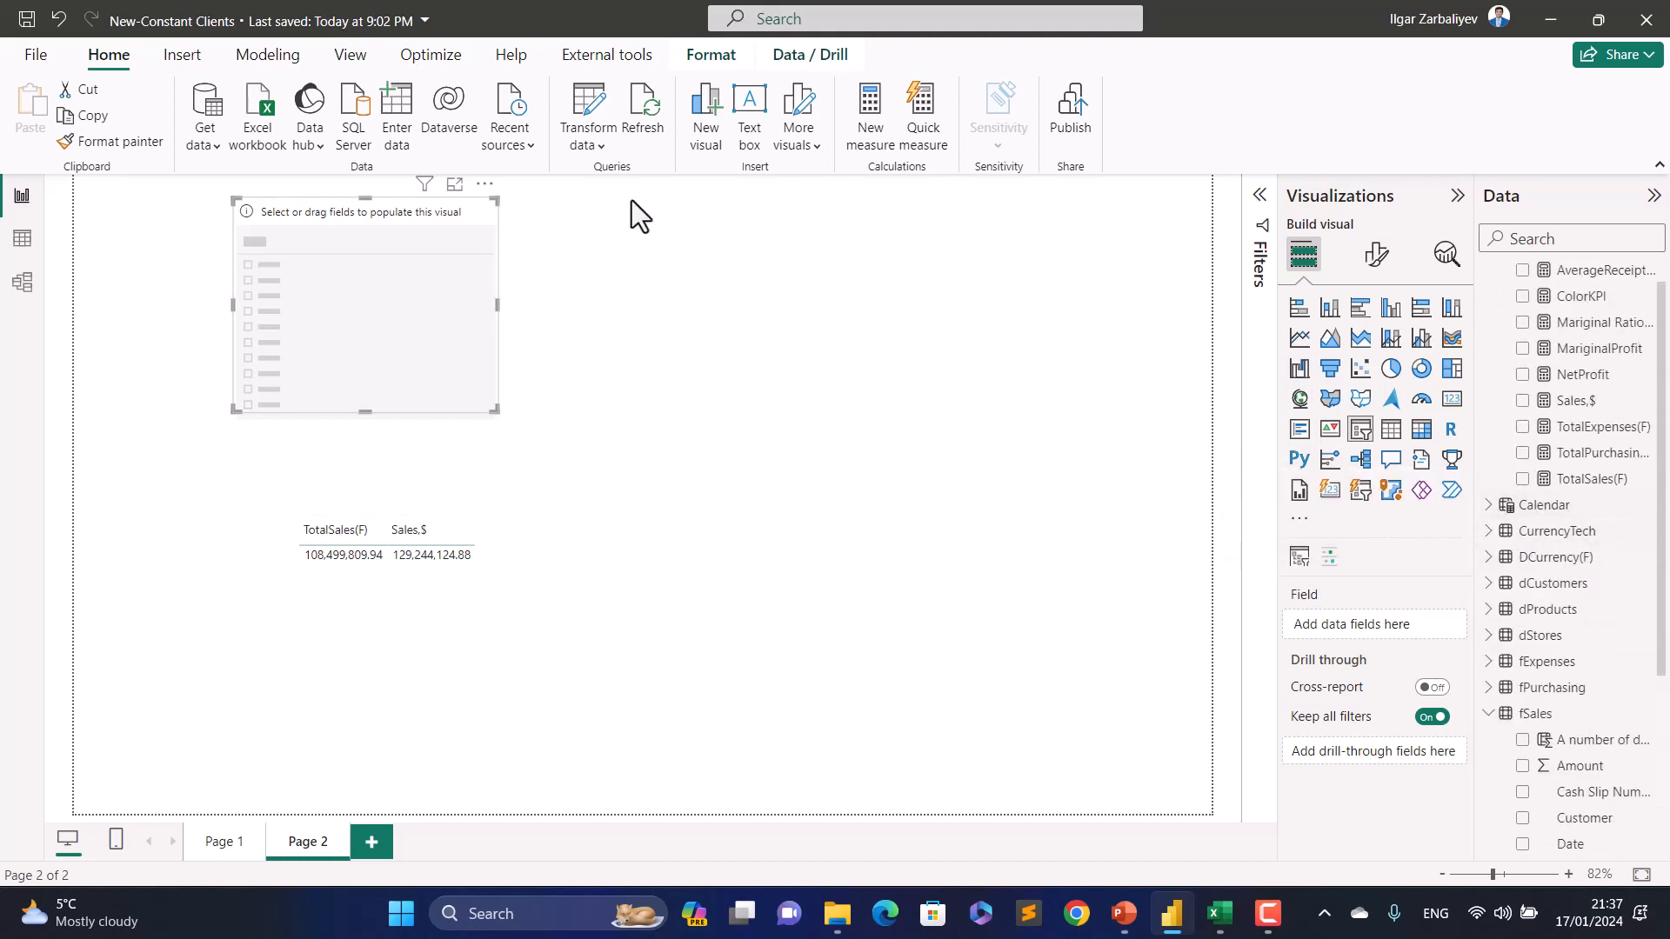
{"action": "left_click", "coordinate": [1489, 531]}
{"action": "left_click_drag", "start_coordinate": [1599, 561], "coordinate": [429, 298]}
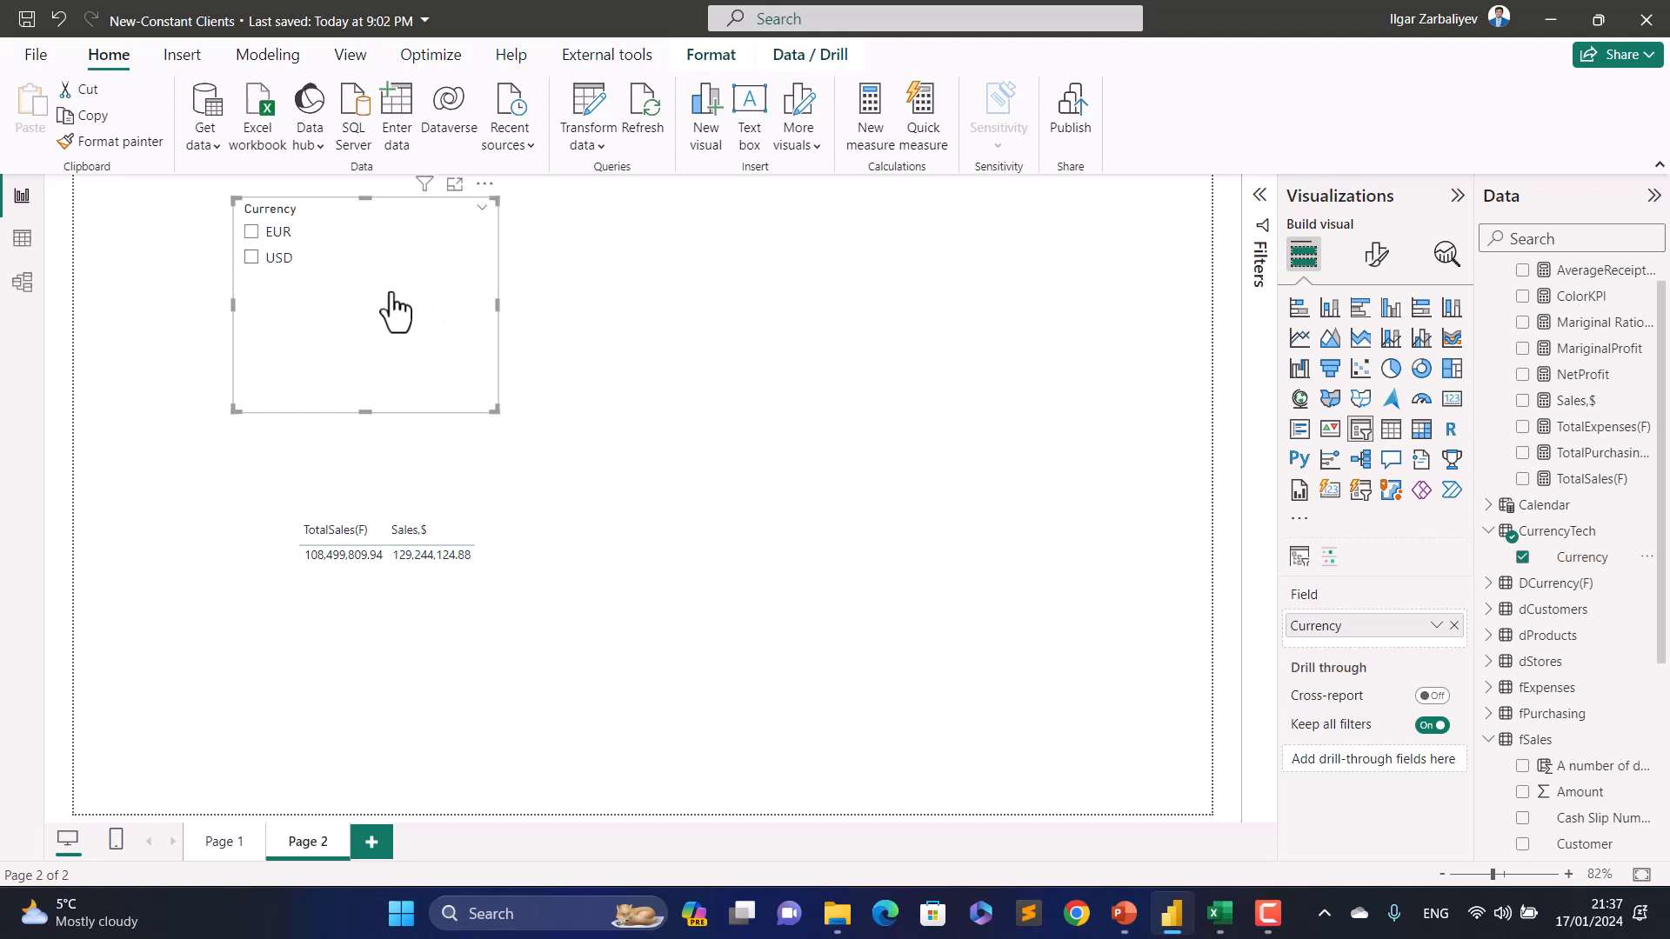
Step: Set the currency slicer's style to Tile
{"action": "left_click", "coordinate": [1377, 259]}
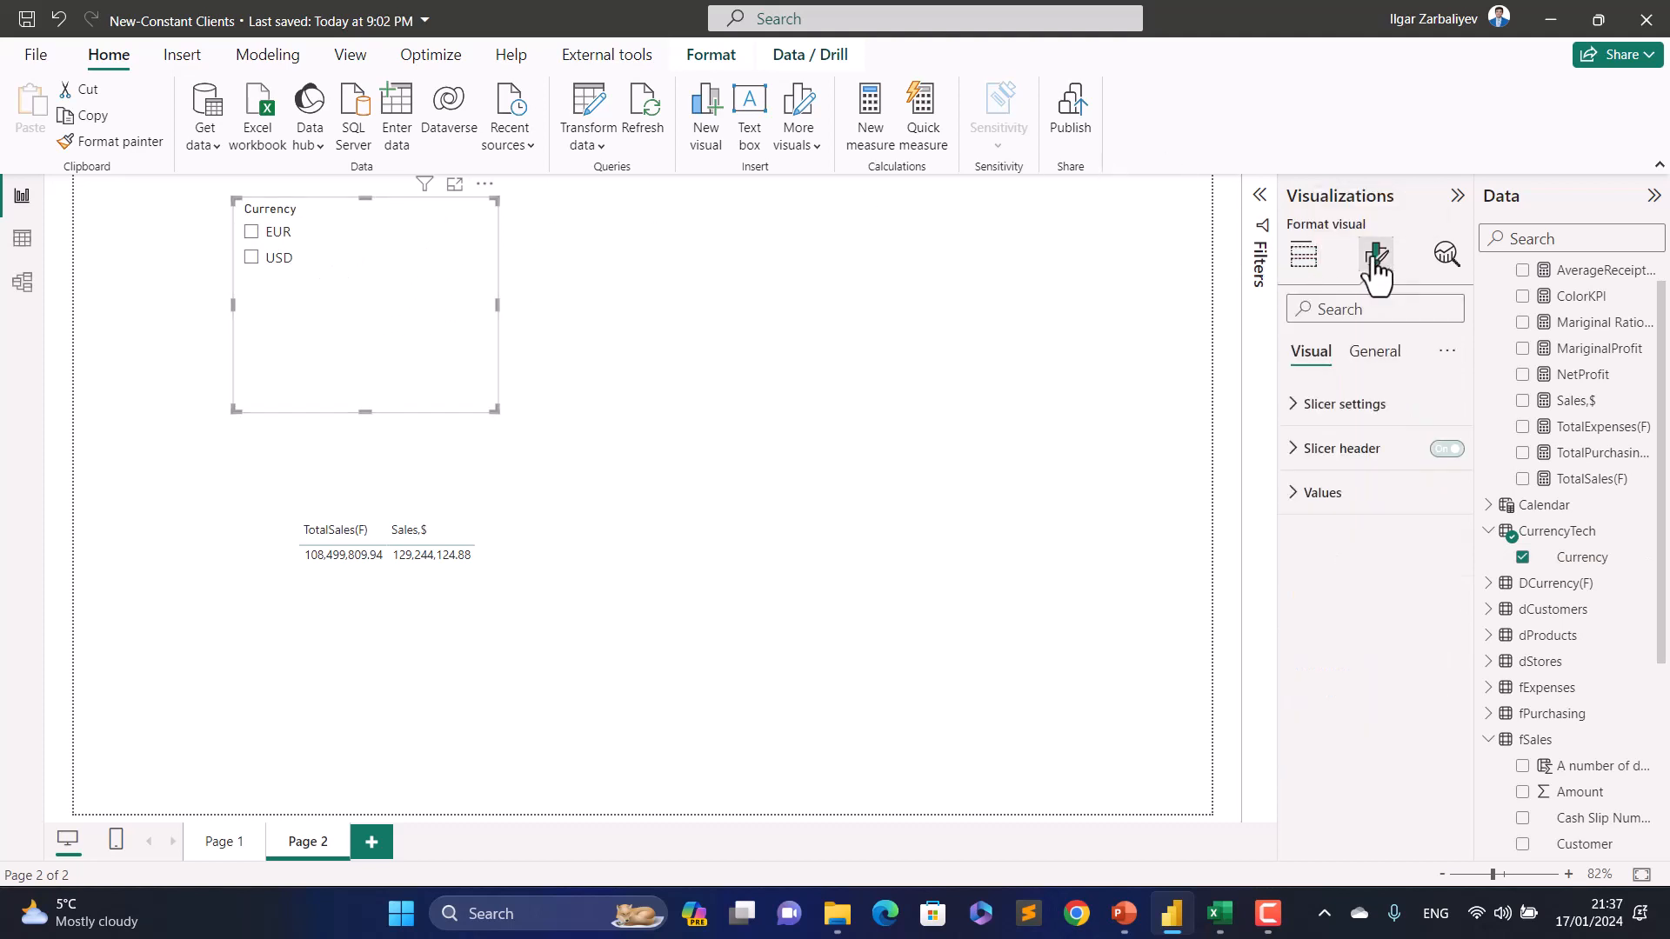
{"action": "left_click", "coordinate": [1351, 417]}
{"action": "left_click", "coordinate": [1373, 515]}
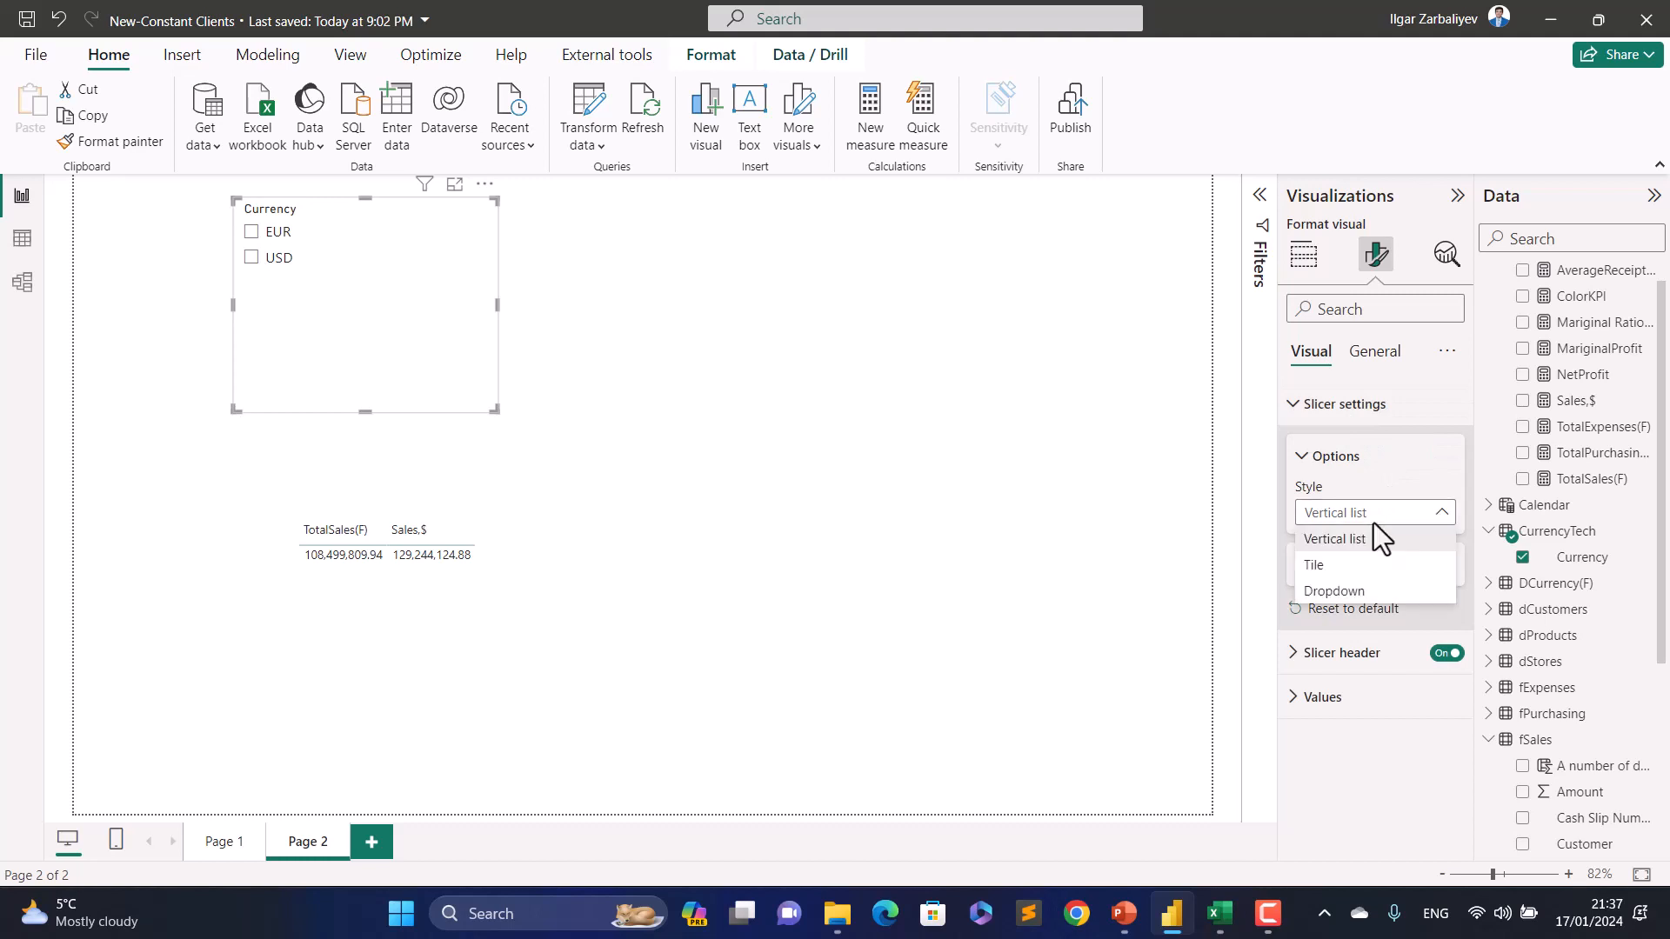
{"action": "left_click", "coordinate": [1351, 570]}
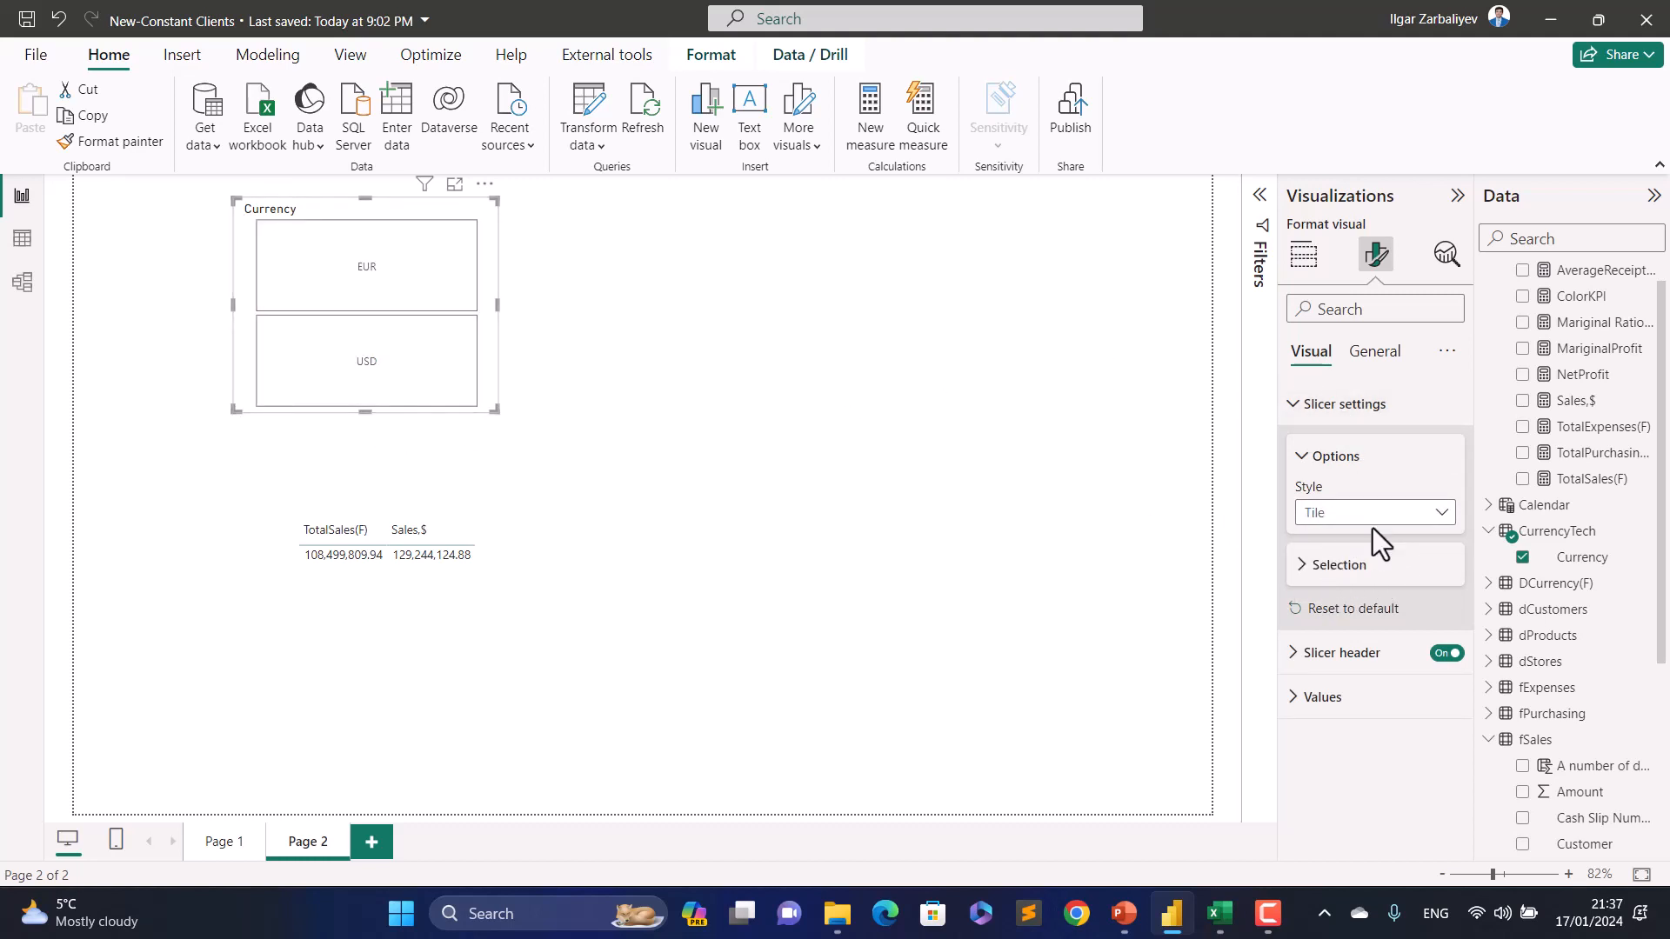
Step: Toggle the currency slicer's header icons setting and turn off its slicer header
{"action": "left_click", "coordinate": [1374, 351]}
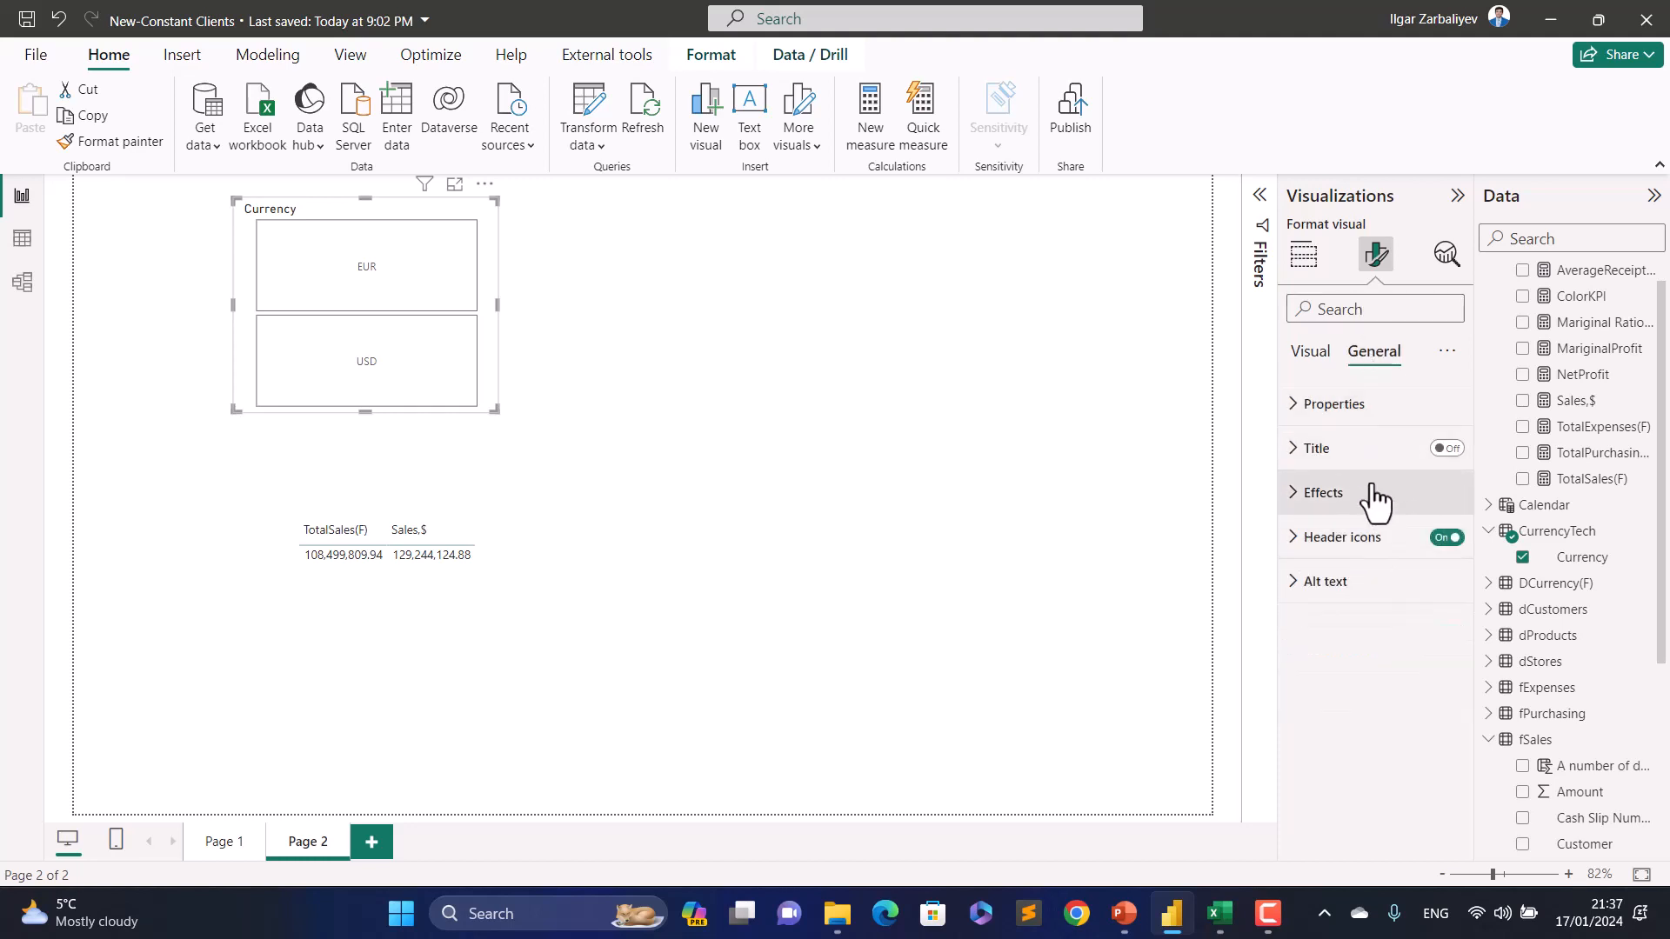
{"action": "left_click", "coordinate": [1446, 539]}
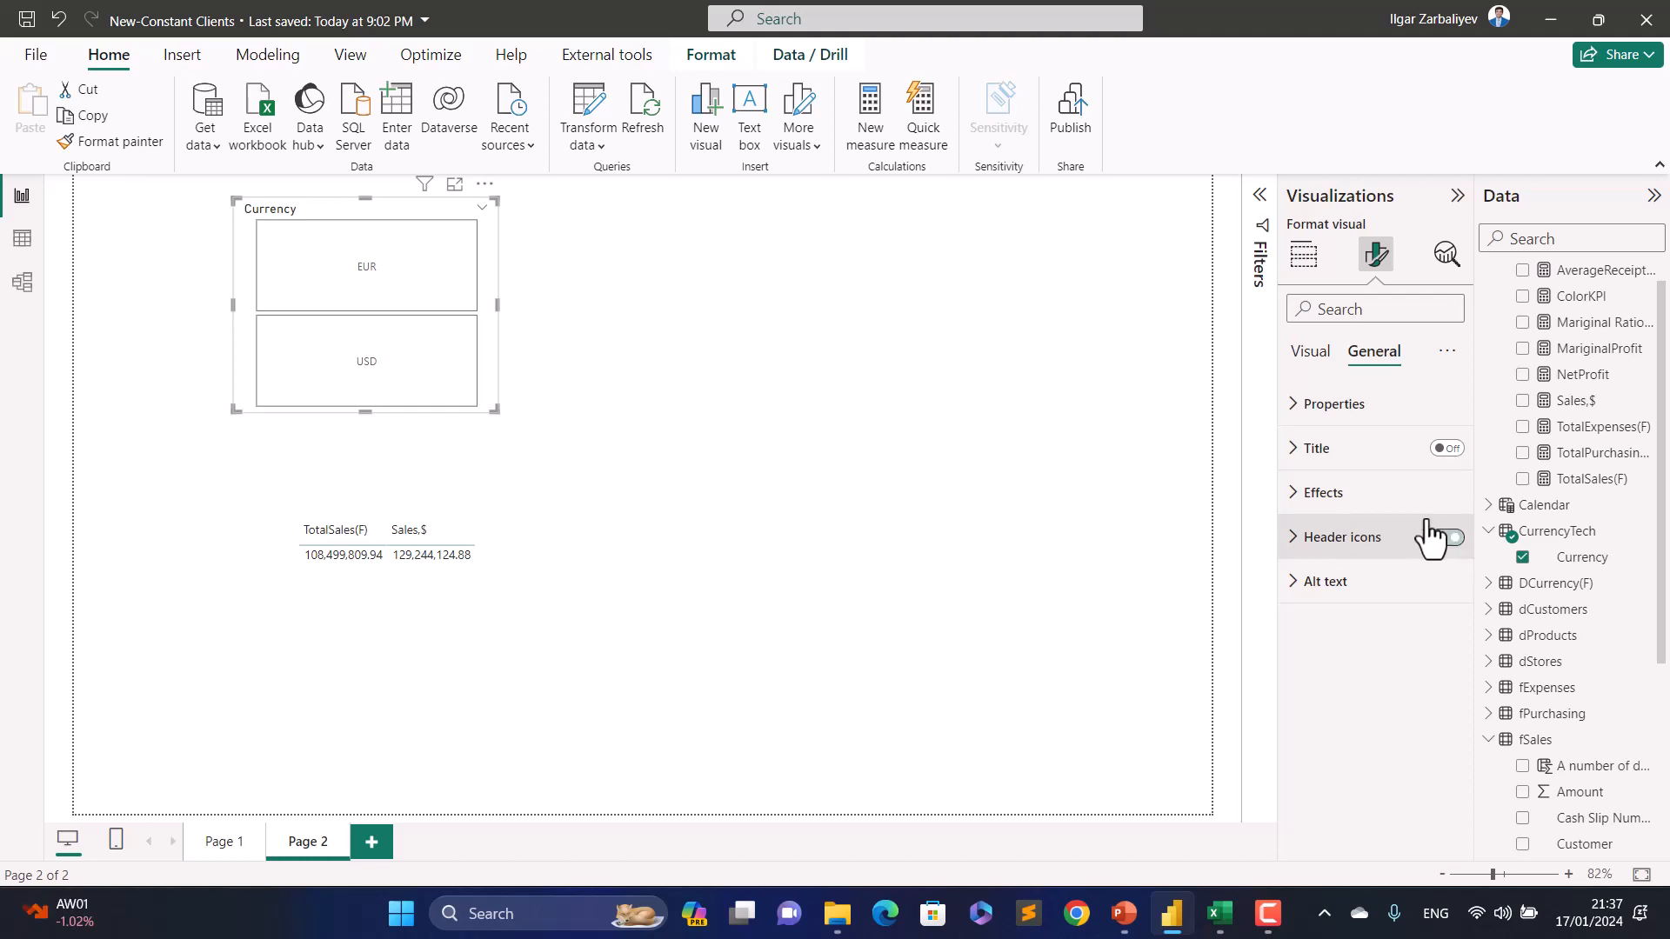
{"action": "left_click", "coordinate": [1307, 353]}
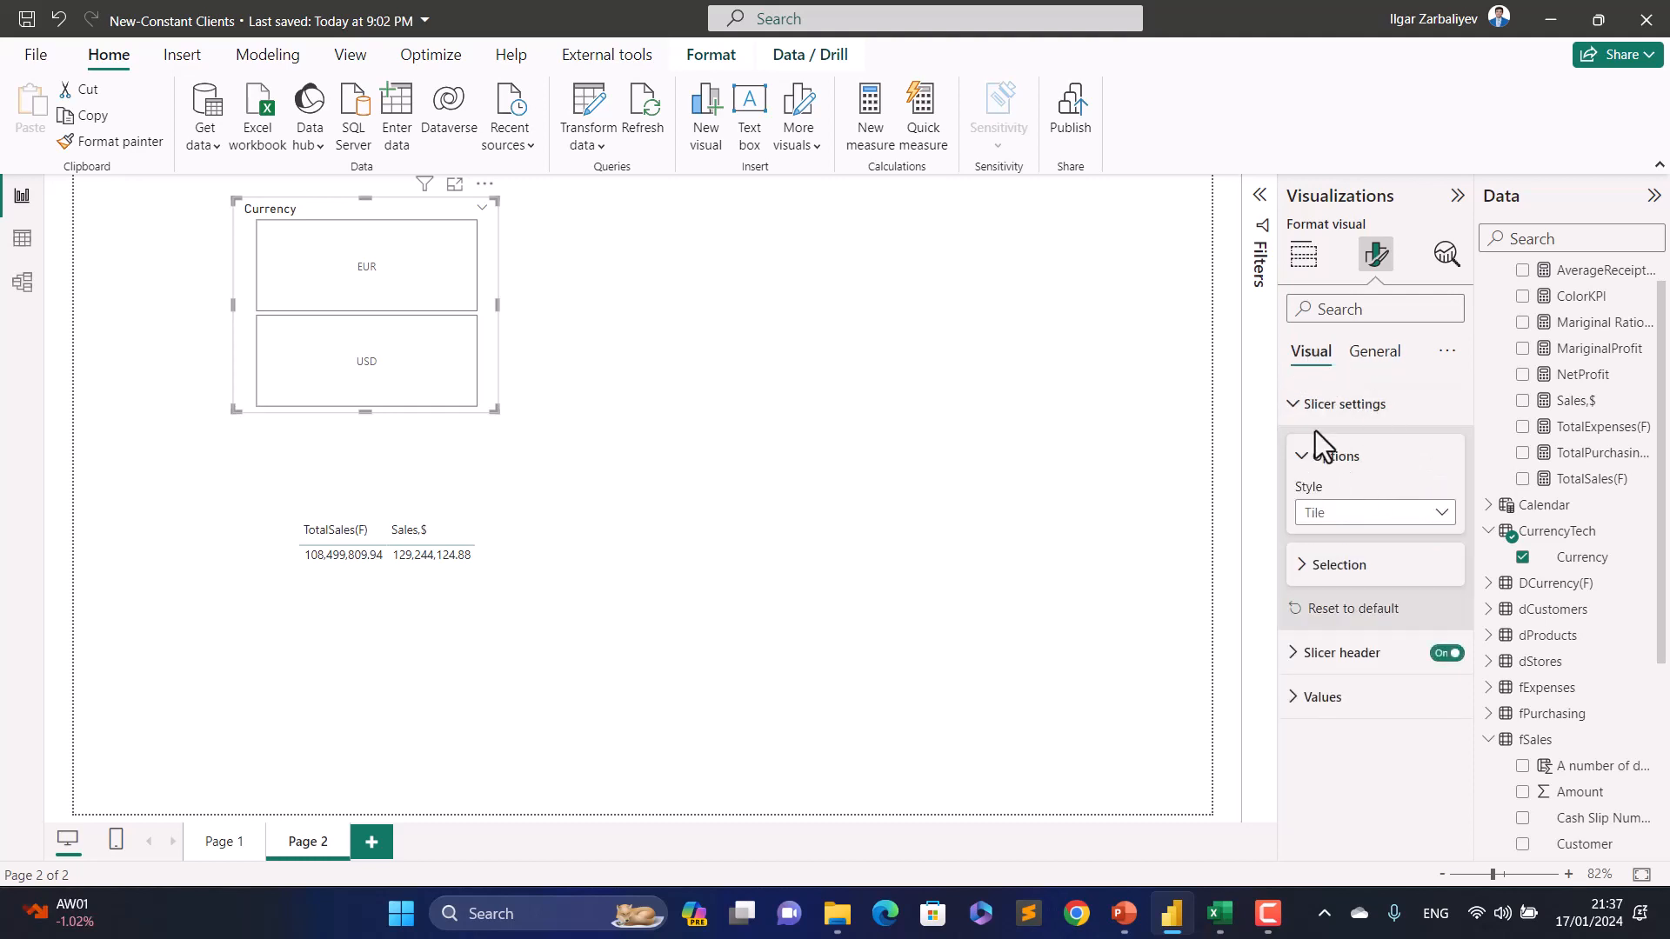
{"action": "left_click", "coordinate": [1313, 405]}
{"action": "left_click", "coordinate": [1446, 448]}
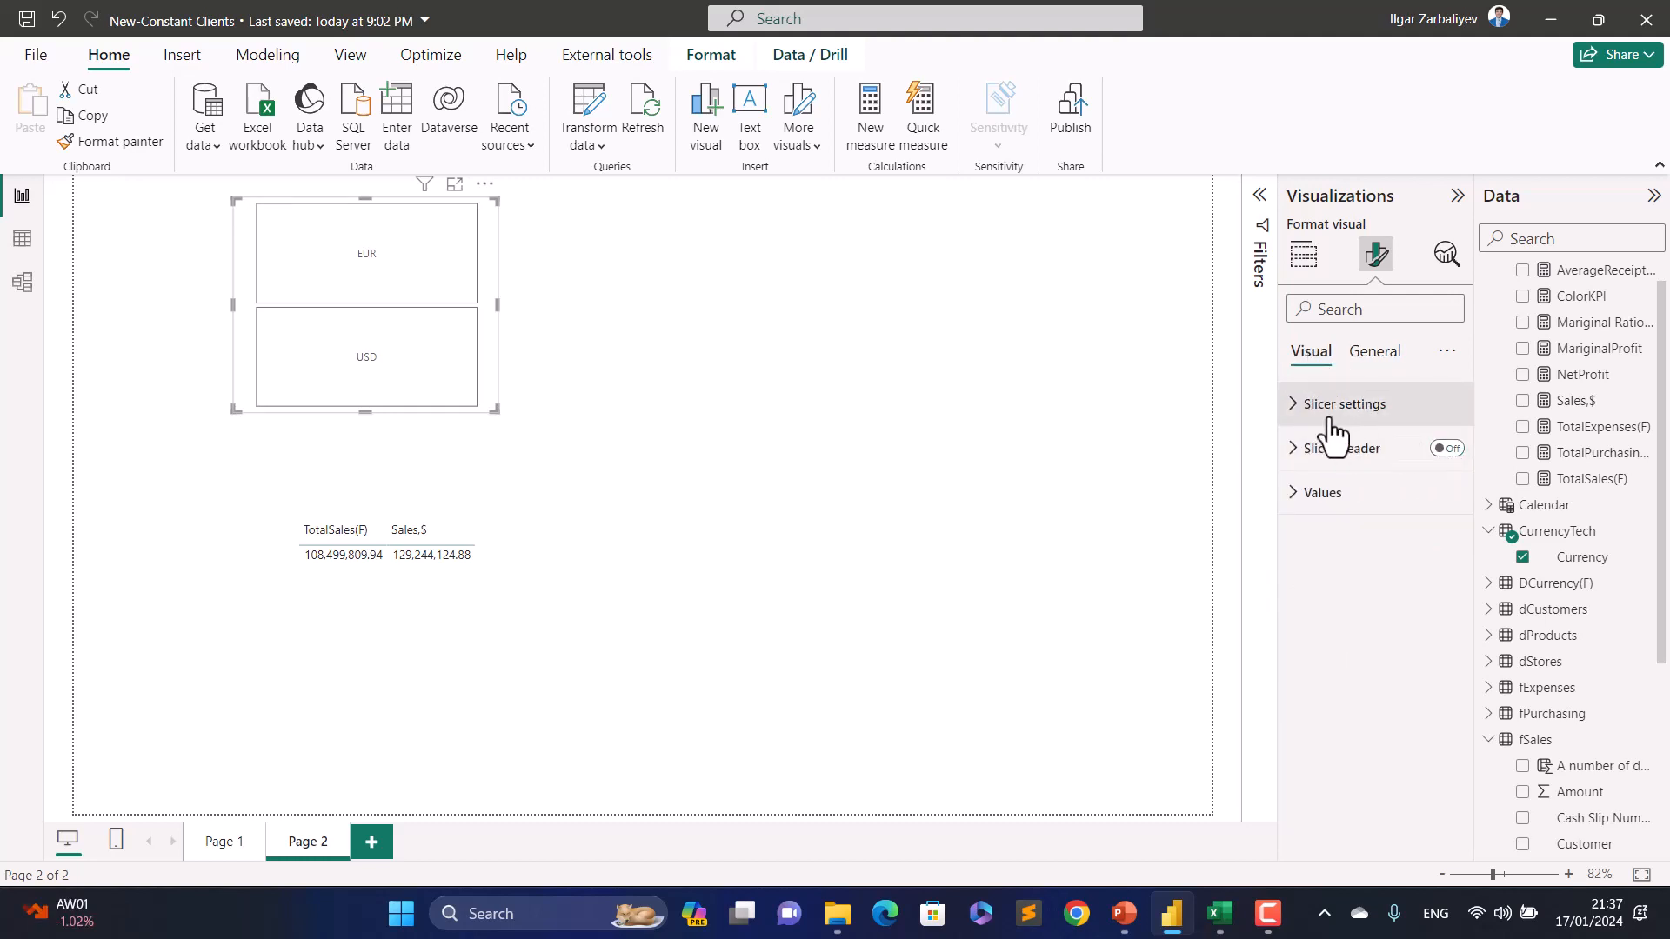
Step: Turn on single select for the currency slicer
{"action": "left_click", "coordinate": [1293, 409]}
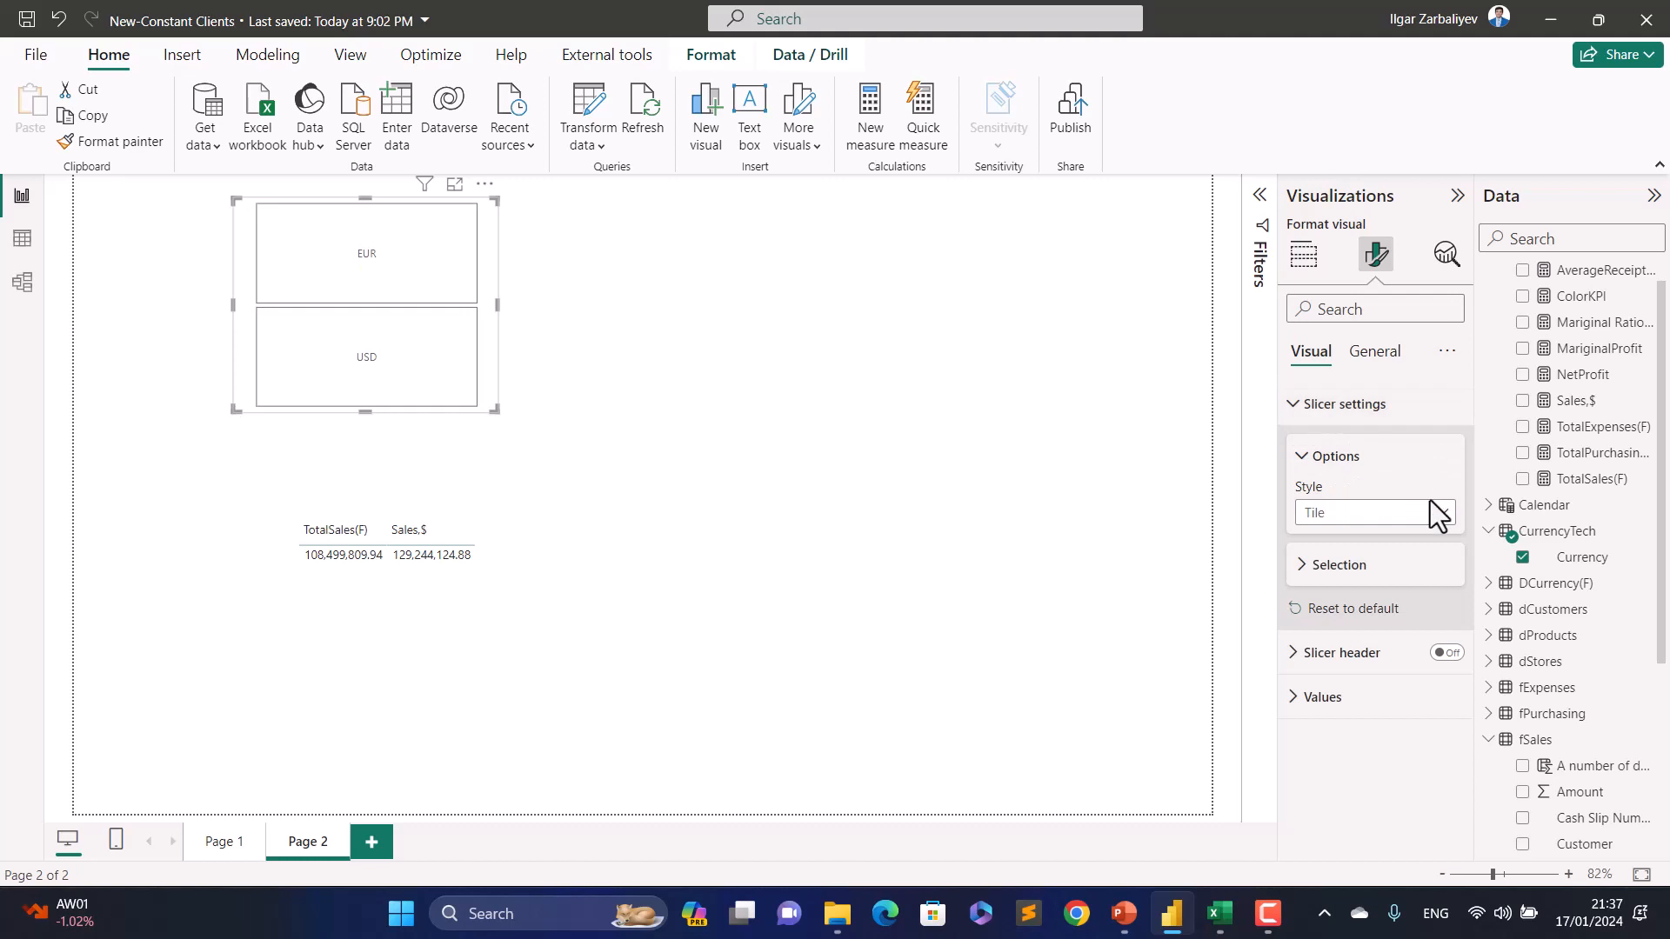
{"action": "left_click", "coordinate": [1305, 574]}
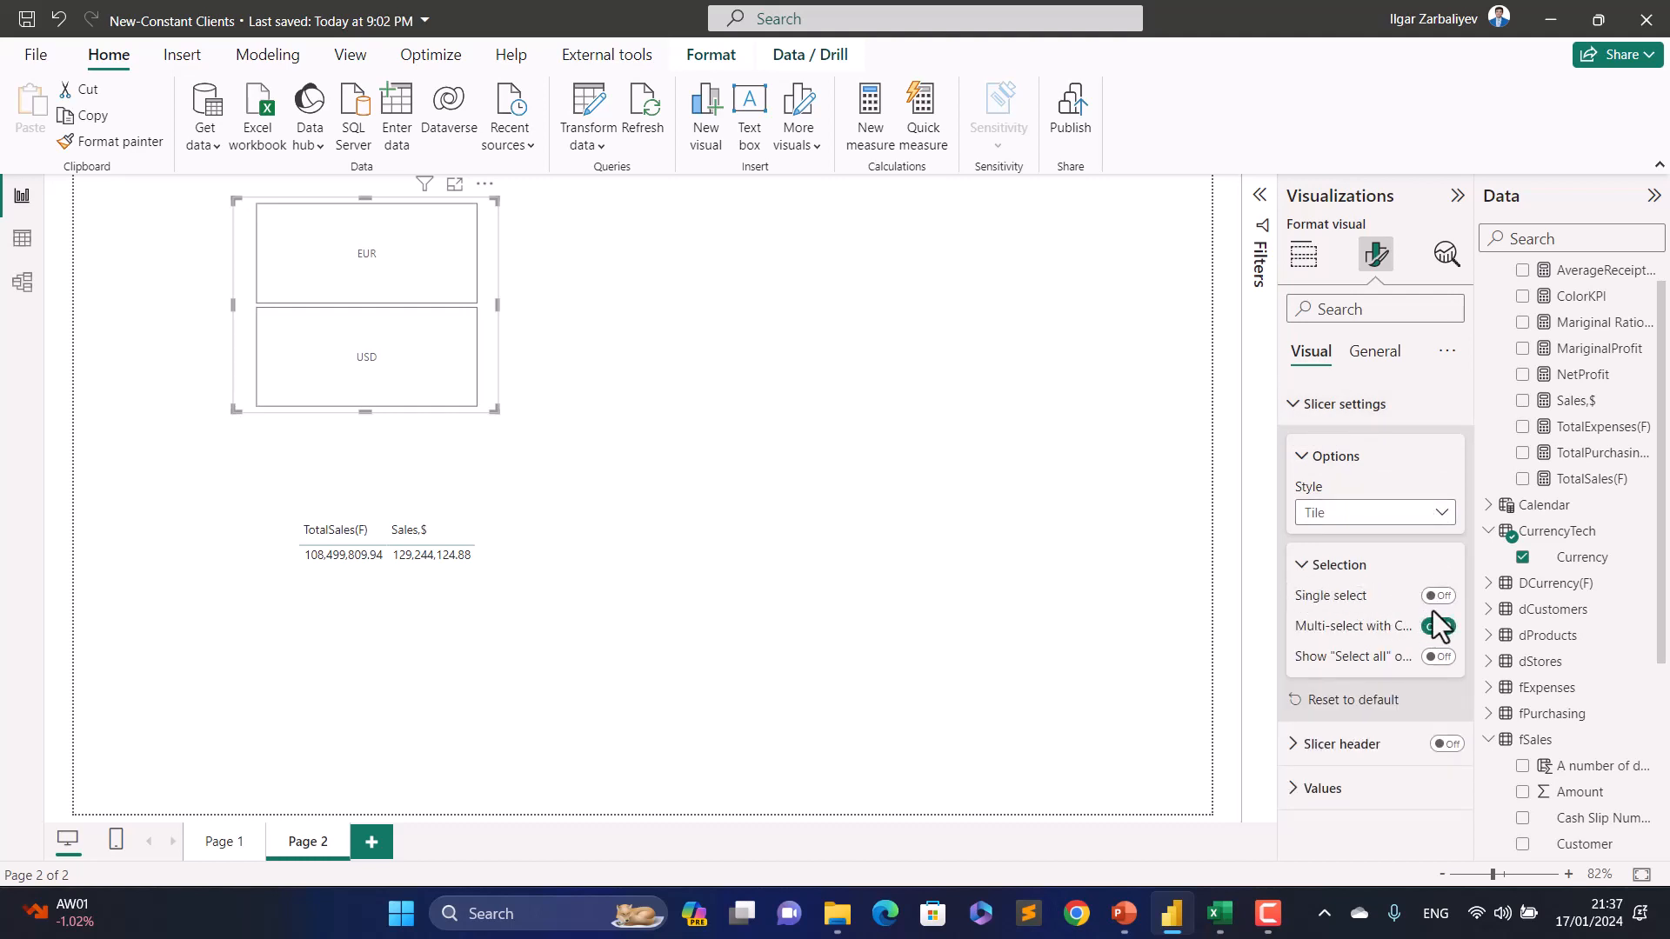
{"action": "left_click", "coordinate": [1437, 596]}
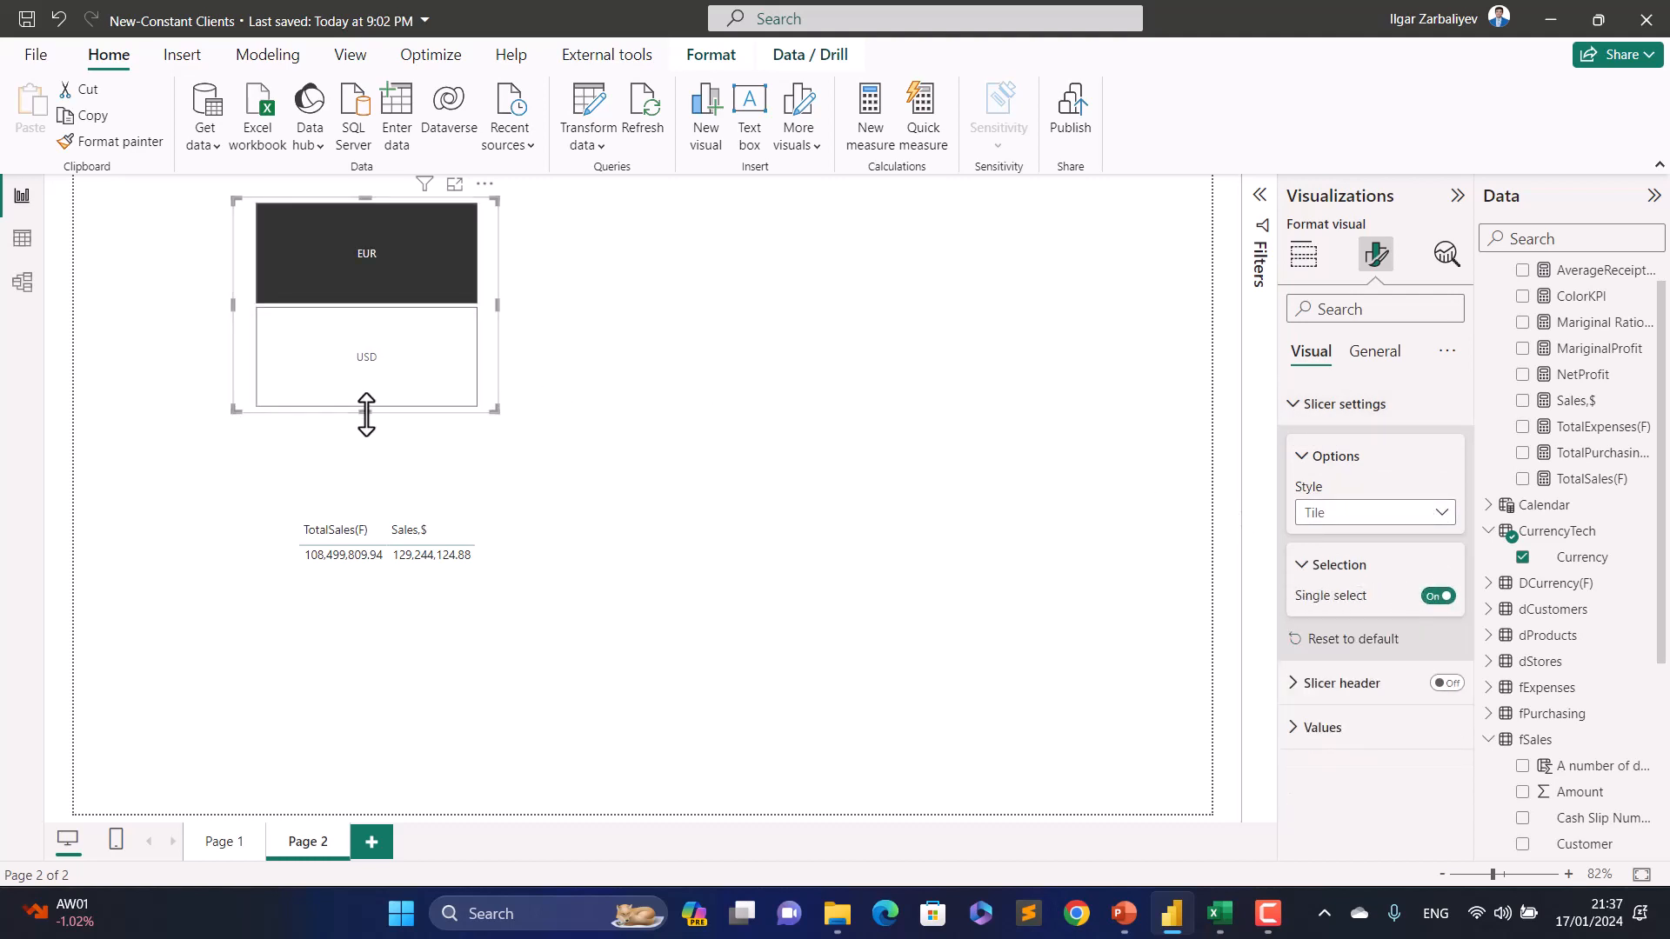
Step: Flatten and widen the currency slicer into a horizontal row with EUR selected, and move the table visual closer beneath it
{"action": "left_click_drag", "start_coordinate": [366, 409], "coordinate": [401, 274]}
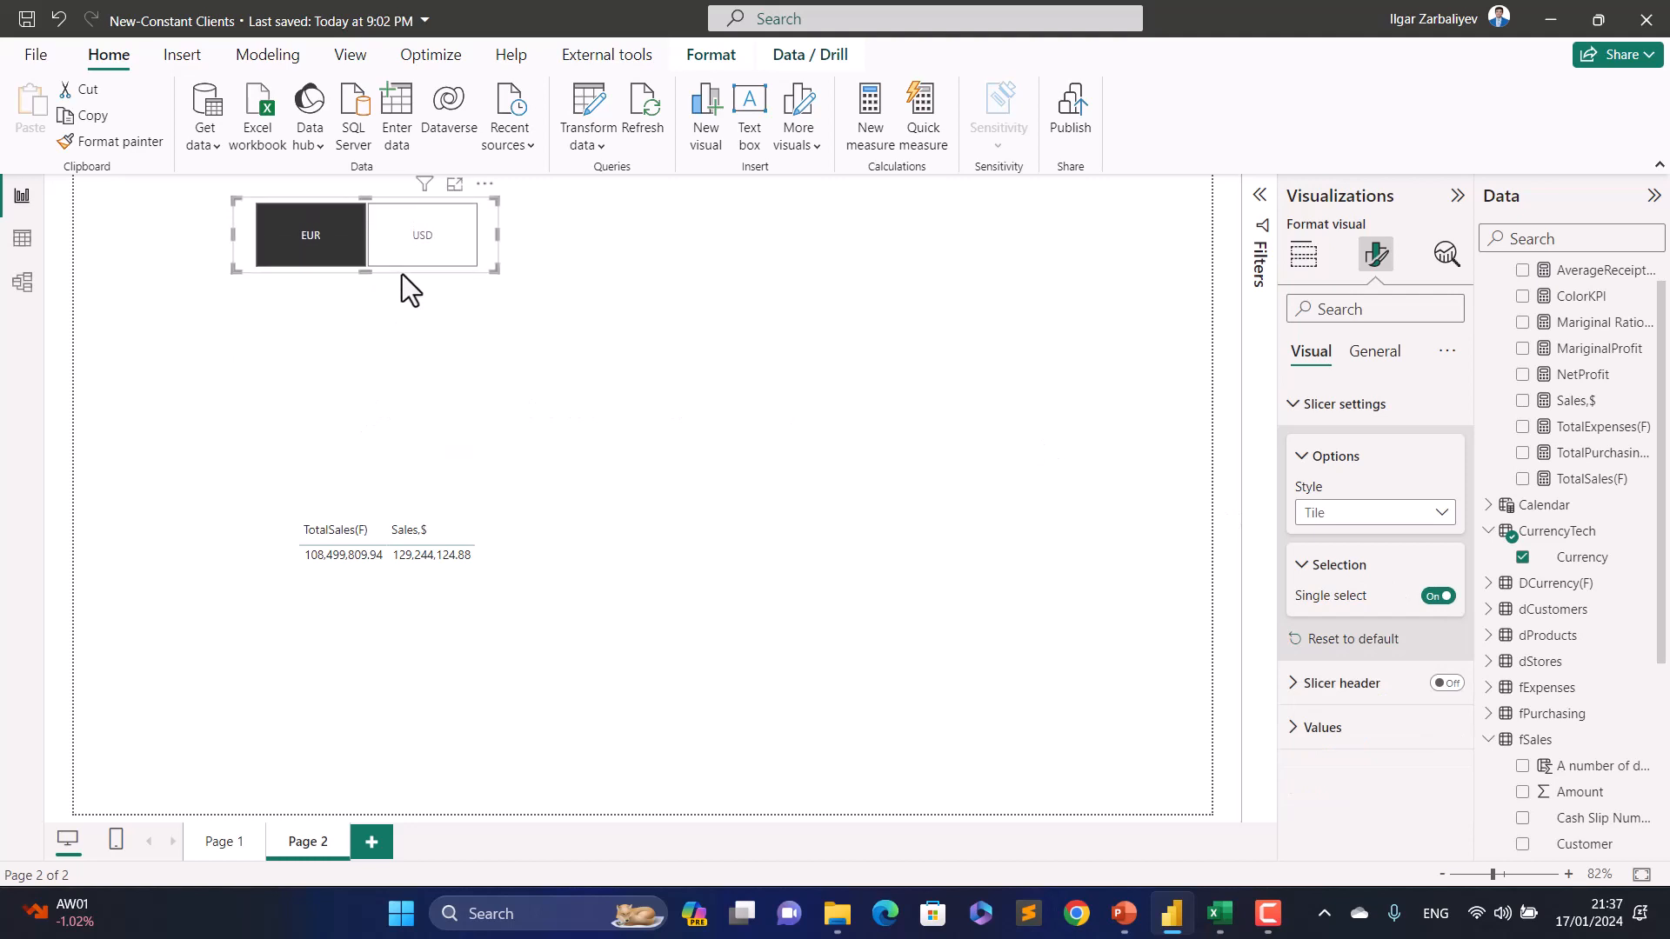
{"action": "left_click_drag", "start_coordinate": [498, 235], "coordinate": [620, 239]}
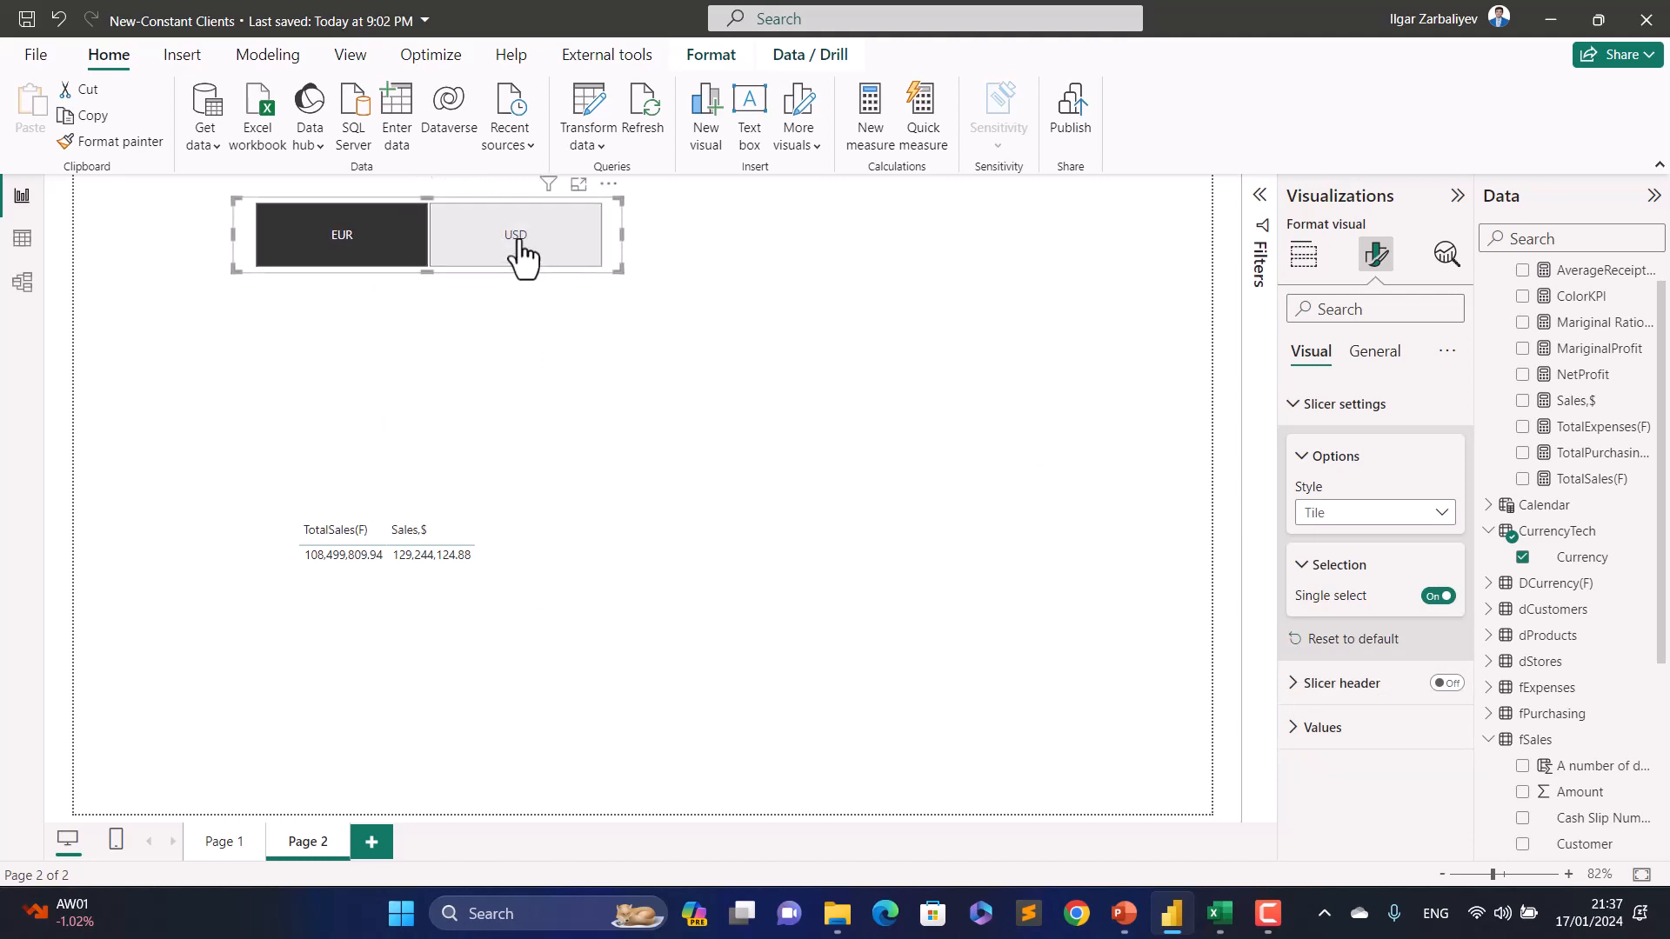
{"action": "left_click", "coordinate": [518, 253]}
{"action": "left_click", "coordinate": [328, 253]}
{"action": "left_click", "coordinate": [595, 591]}
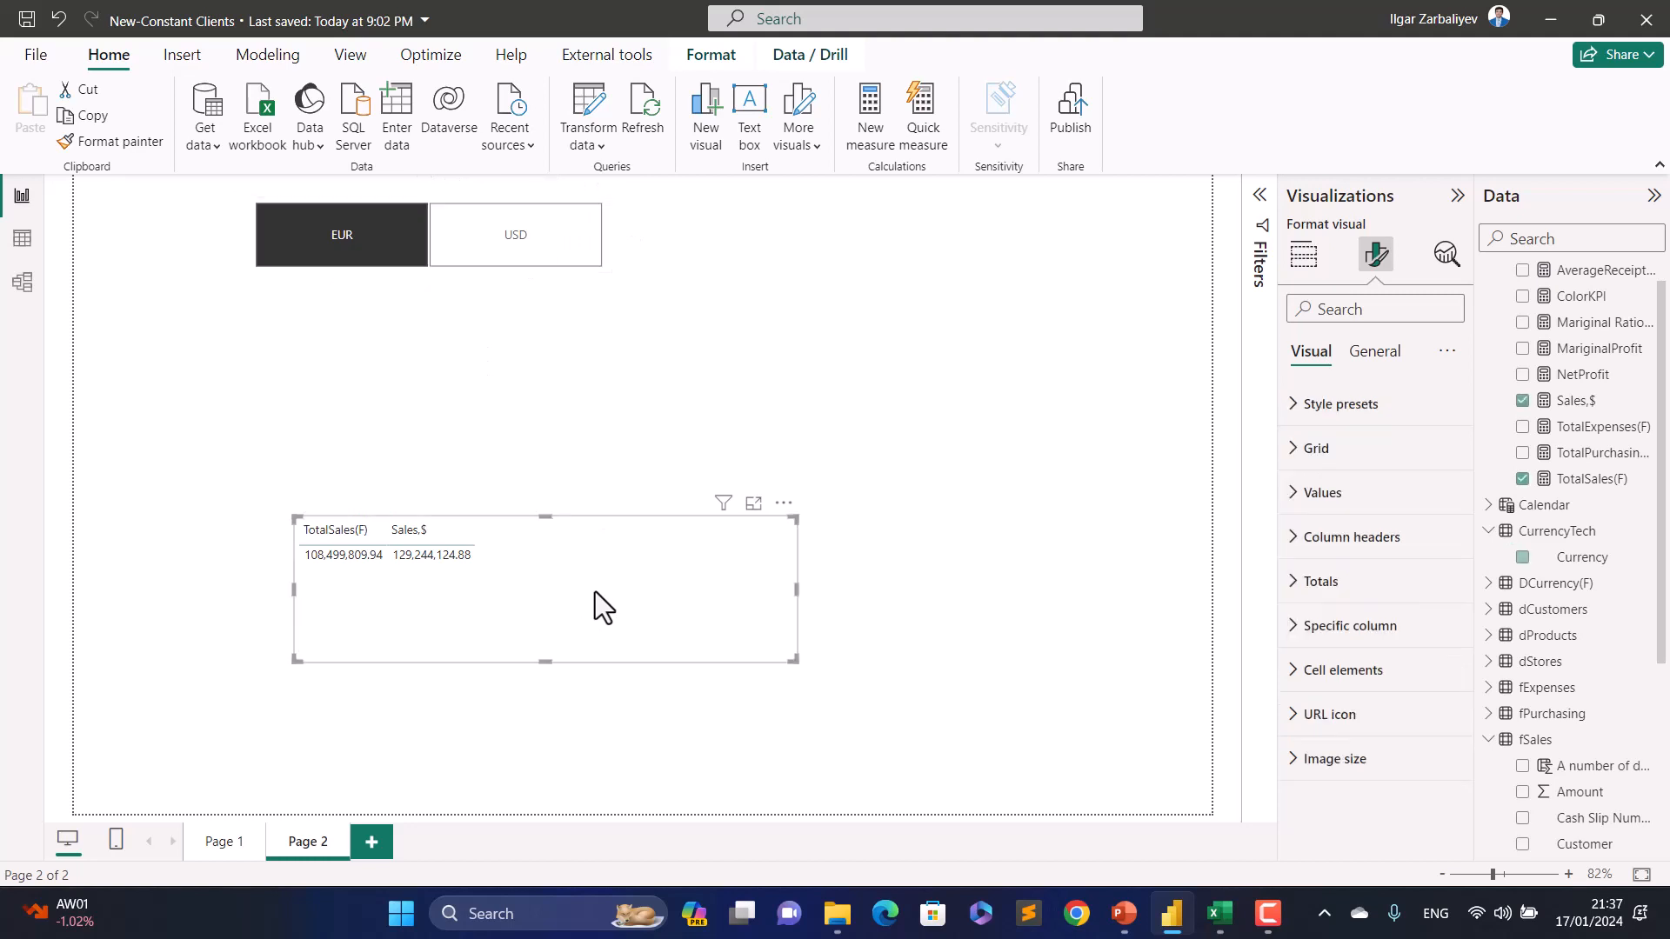
{"action": "left_click_drag", "start_coordinate": [595, 591], "coordinate": [501, 485]}
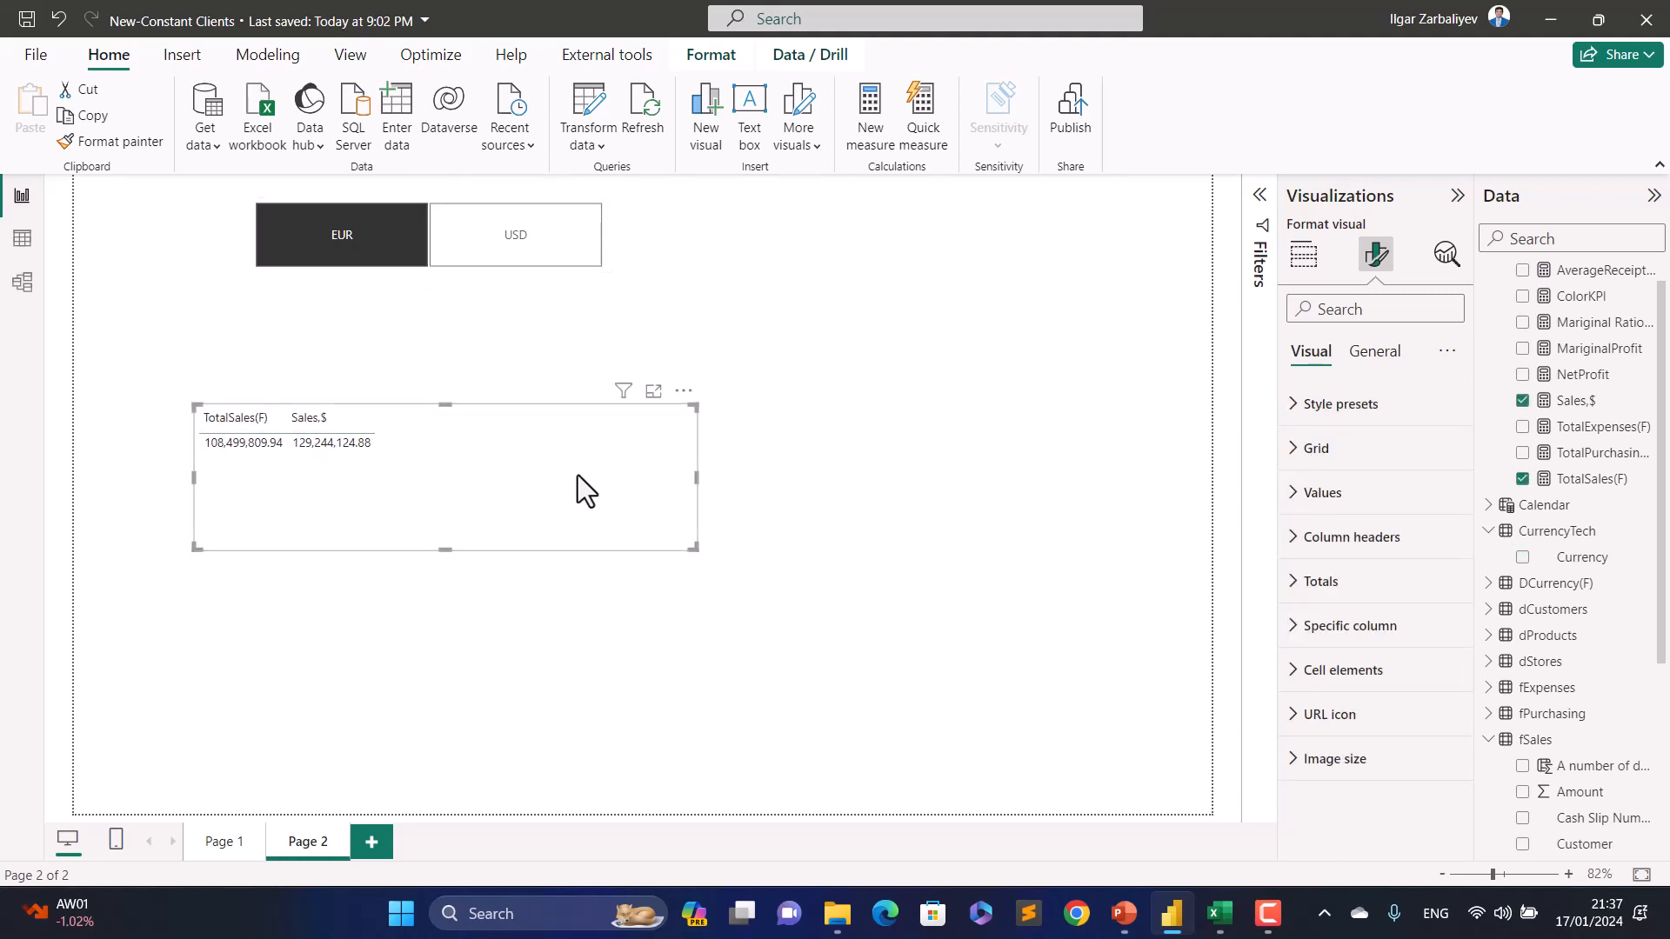
Step: Examine the relationship between DCurrency(F) and fSales in the model diagram, shifting the DCurrency(F) card slightly upward, and open the table data view
{"action": "left_click", "coordinate": [24, 284]}
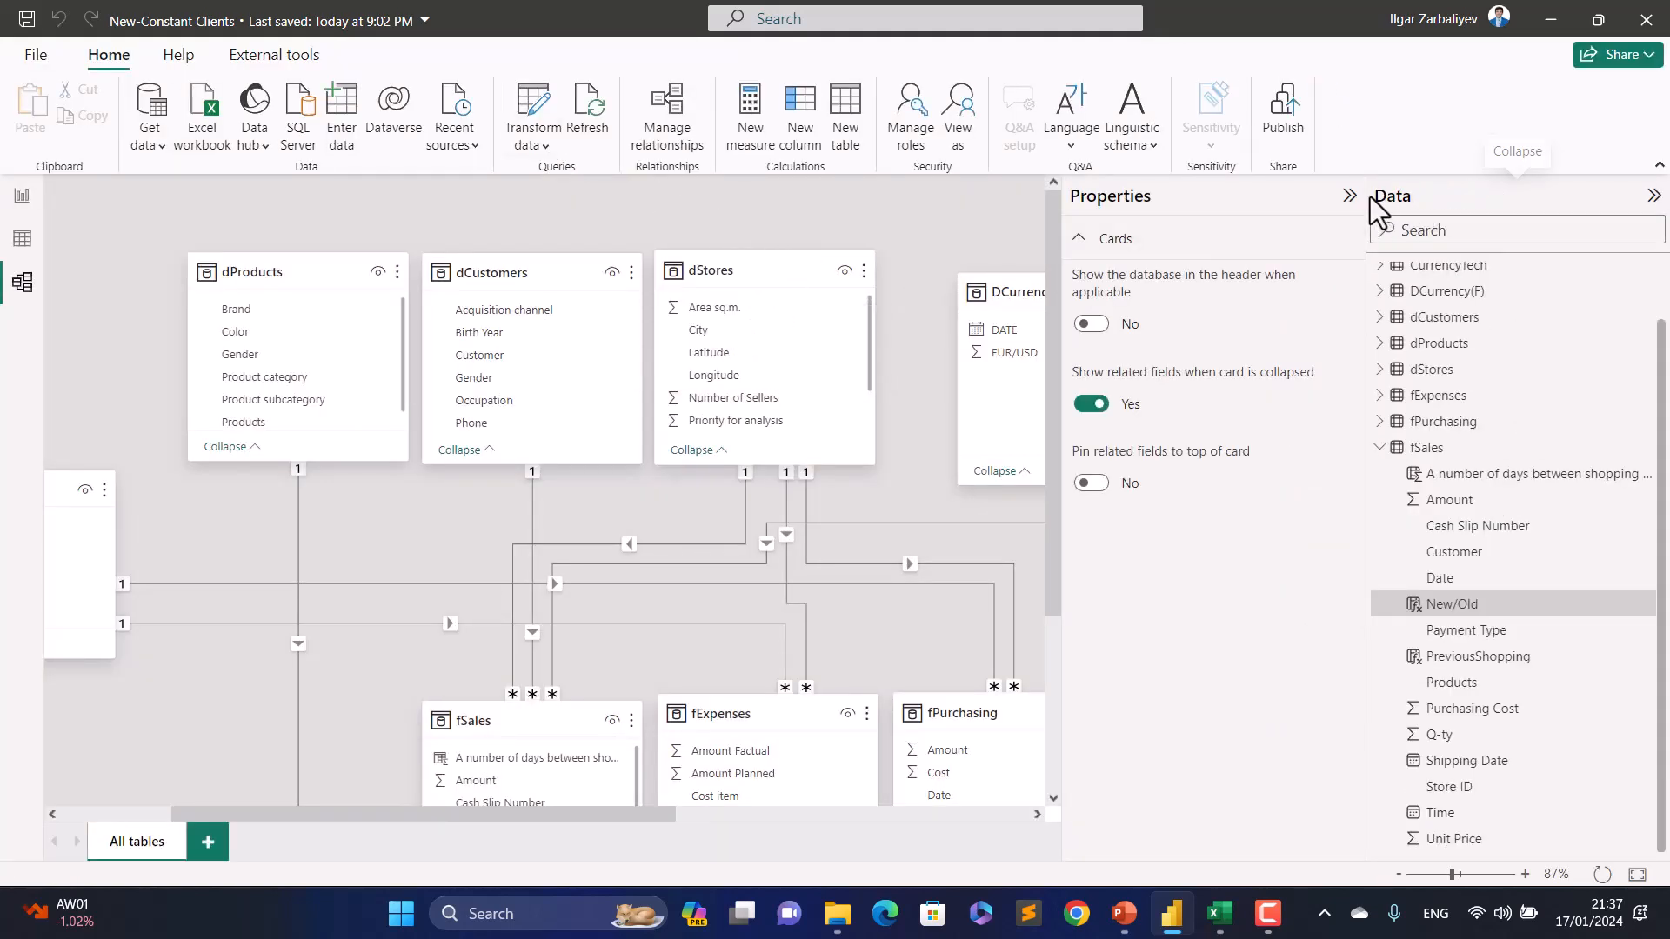
{"action": "left_click", "coordinate": [1349, 200]}
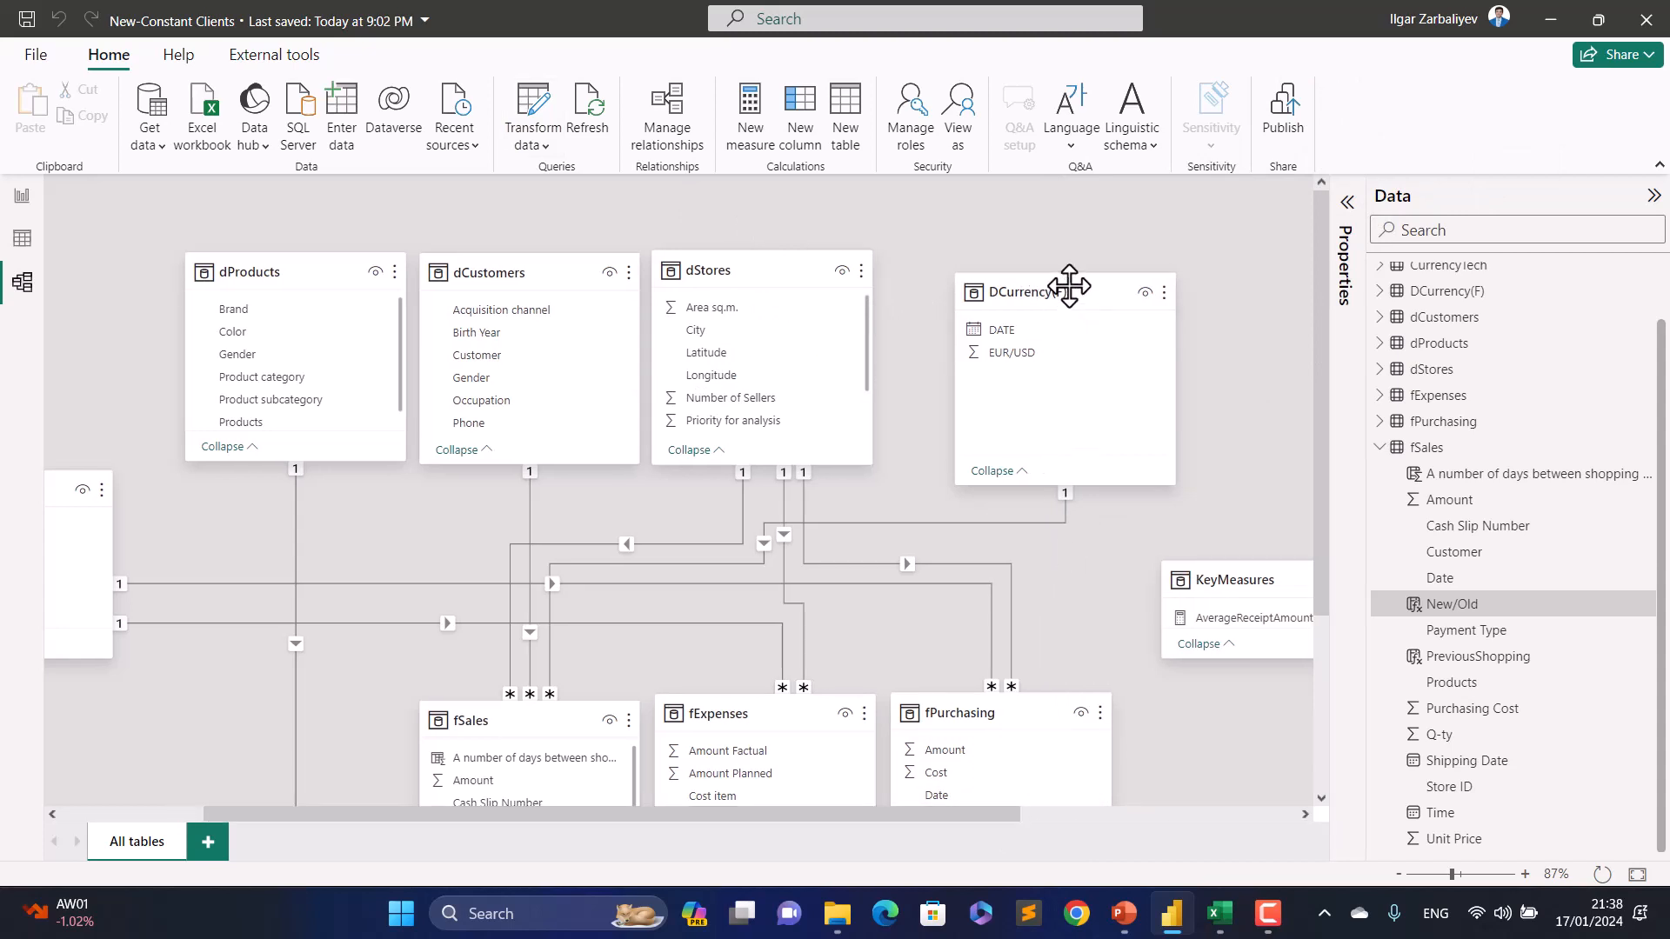
{"action": "left_click_drag", "start_coordinate": [1072, 289], "coordinate": [1060, 261]}
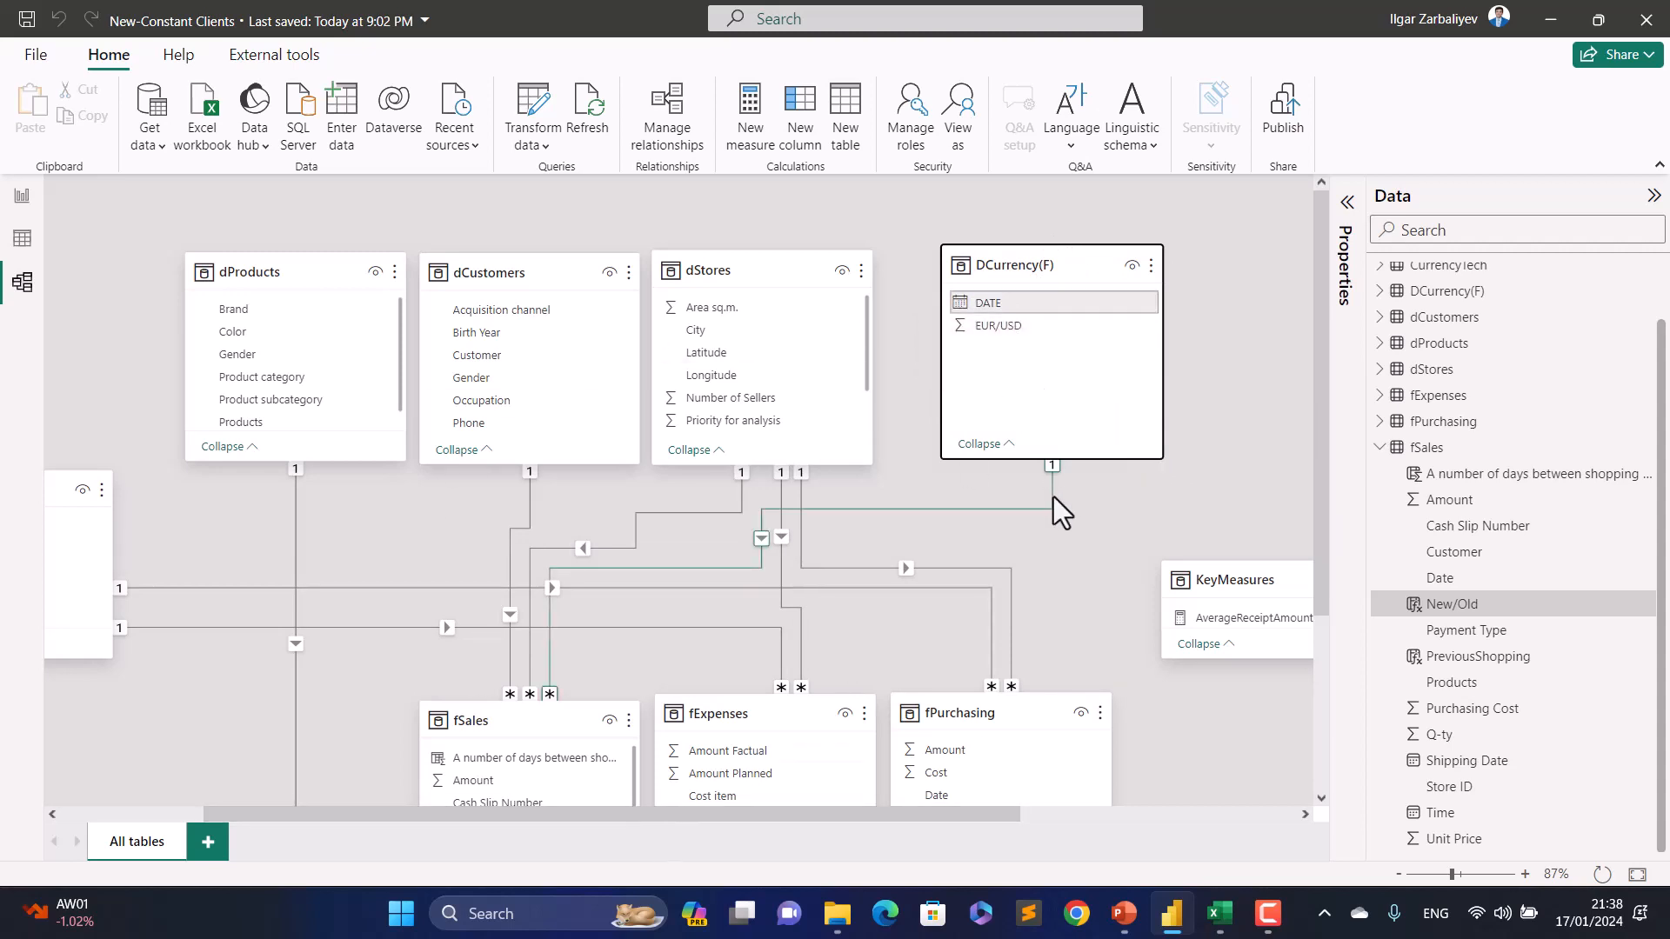
{"action": "left_click", "coordinate": [22, 238]}
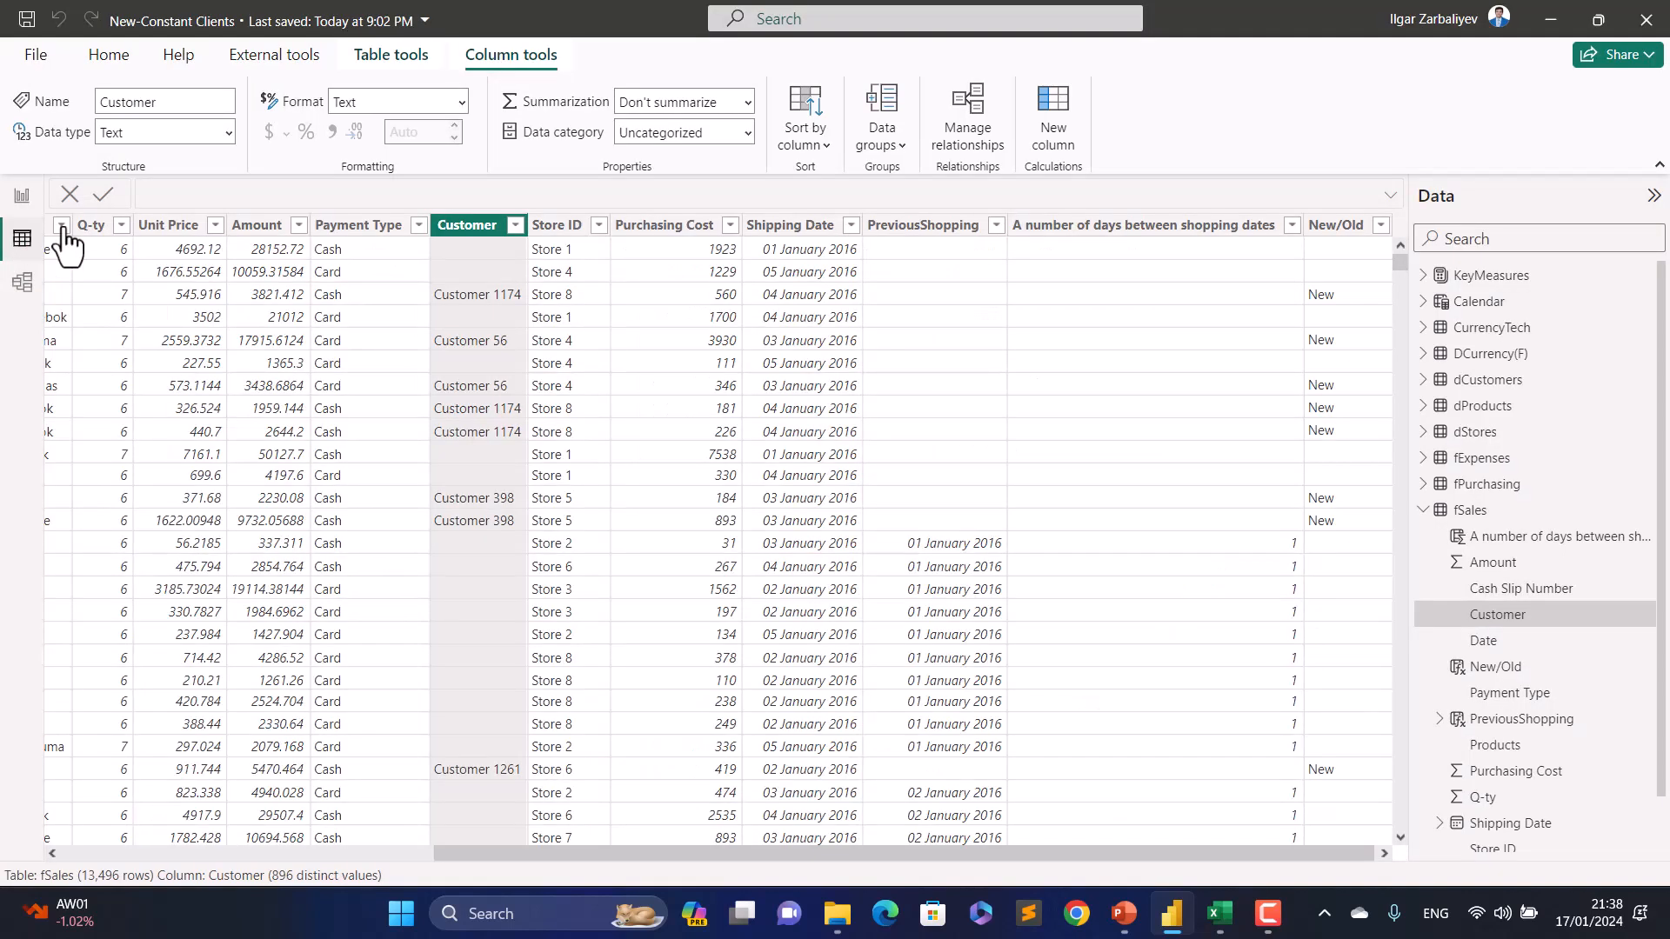
Step: Format the EUR/USD column of the DCurrency(F) table with a thousands separator and two decimal places
{"action": "left_click", "coordinate": [1423, 510]}
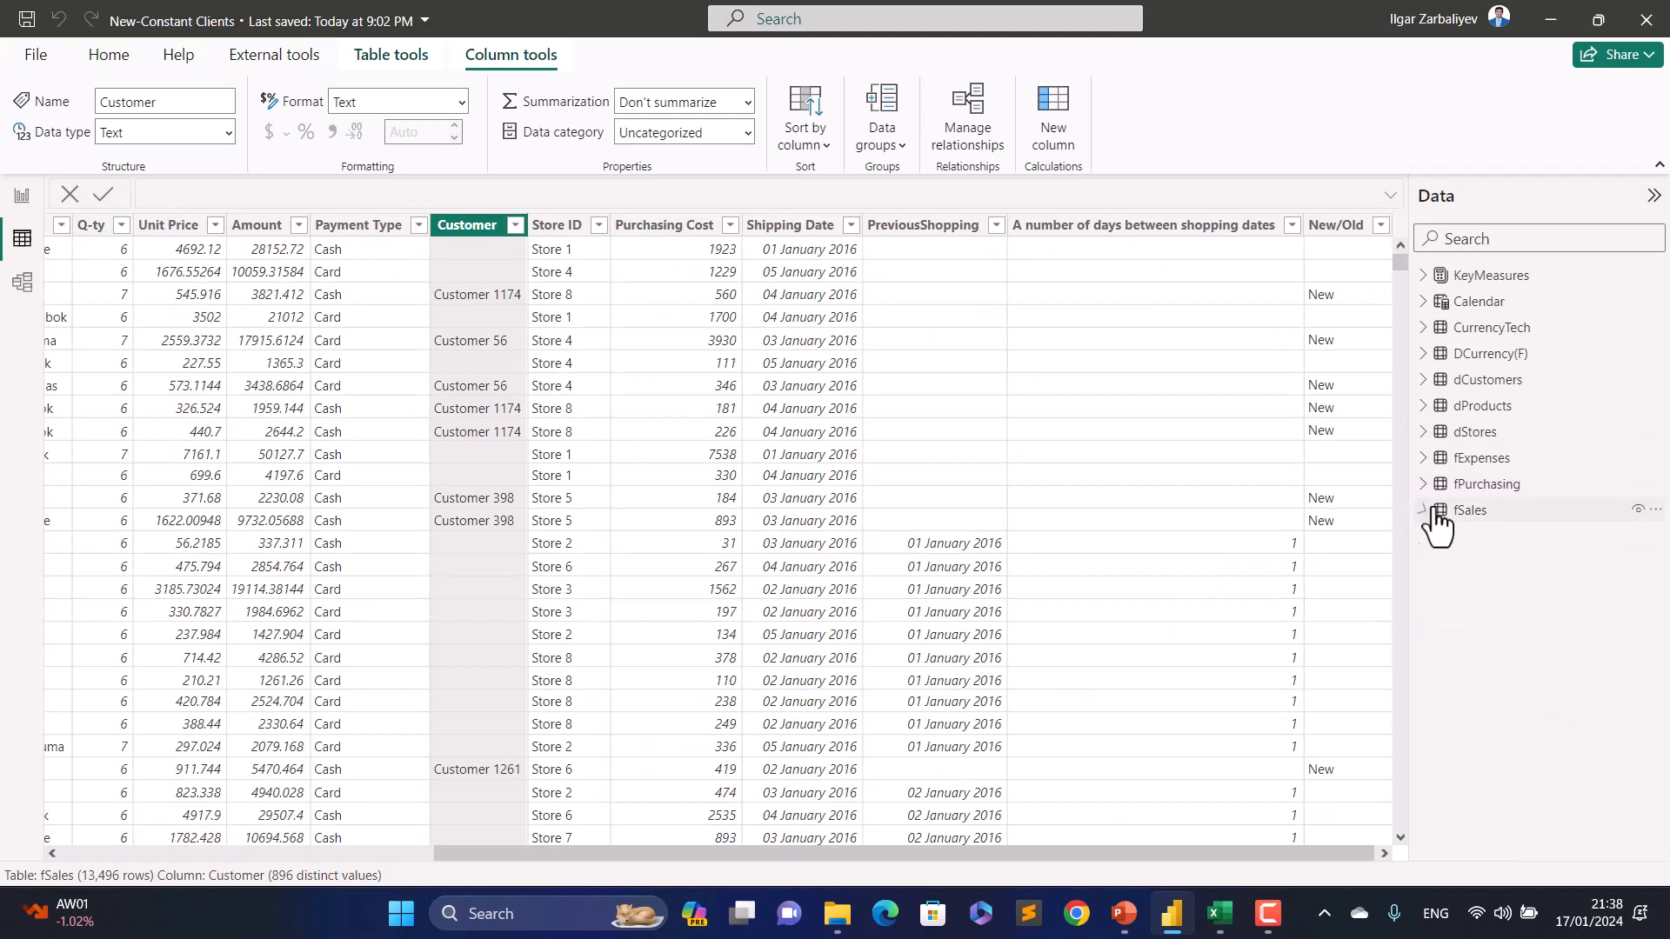
{"action": "left_click", "coordinate": [1436, 358]}
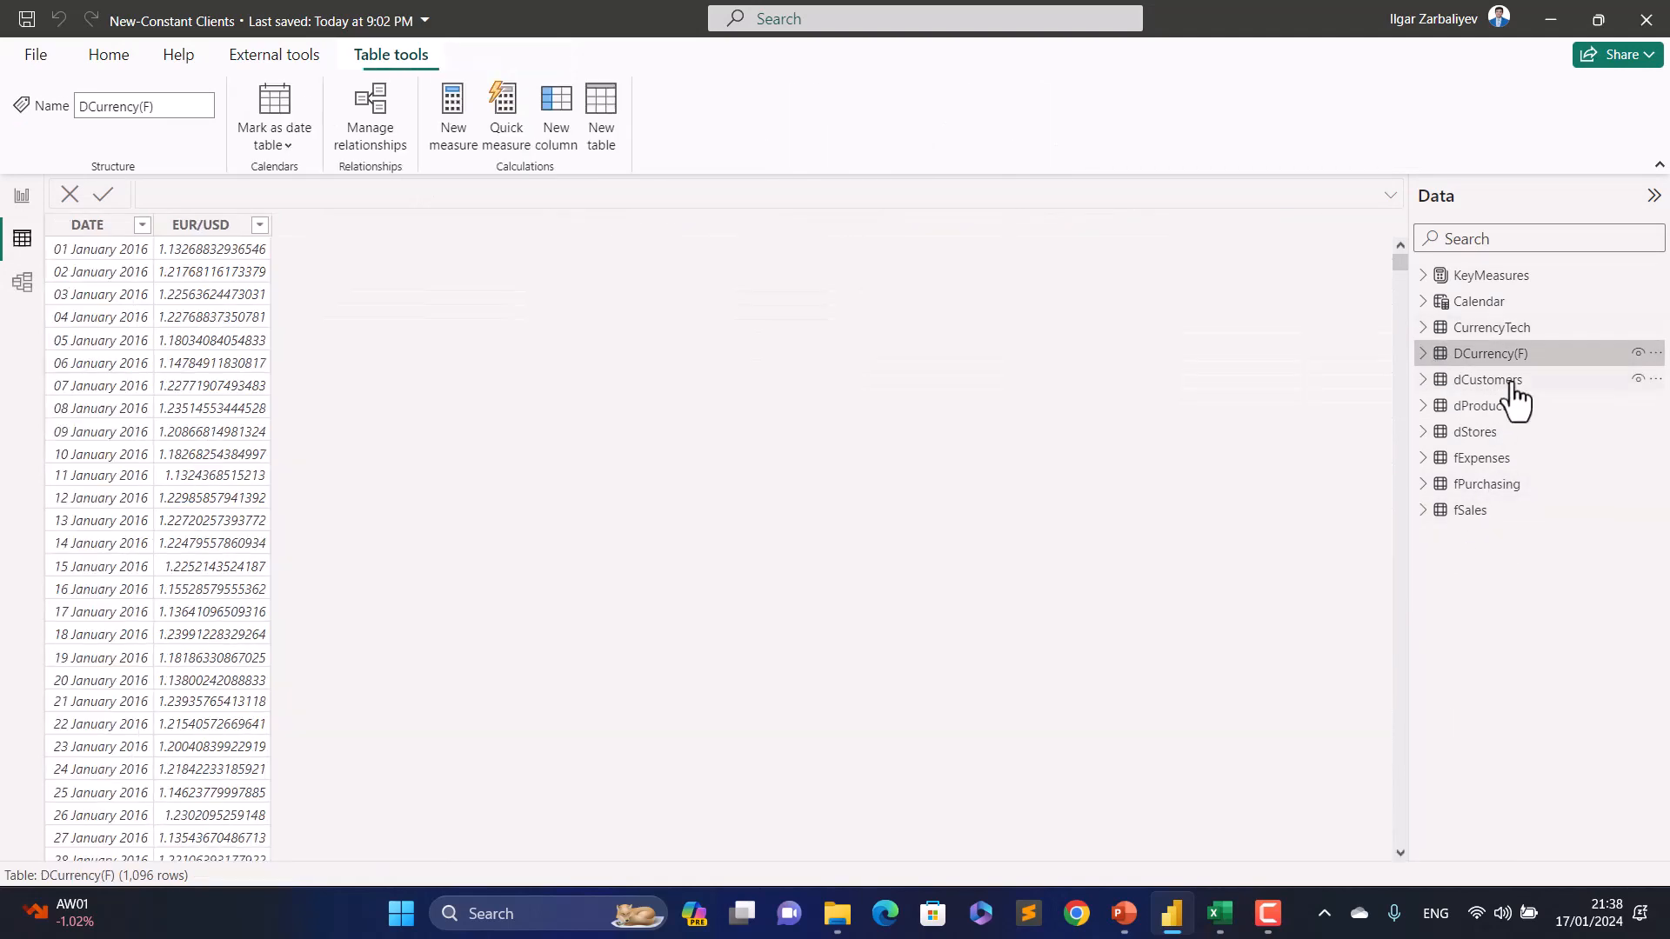
{"action": "left_click", "coordinate": [1434, 358]}
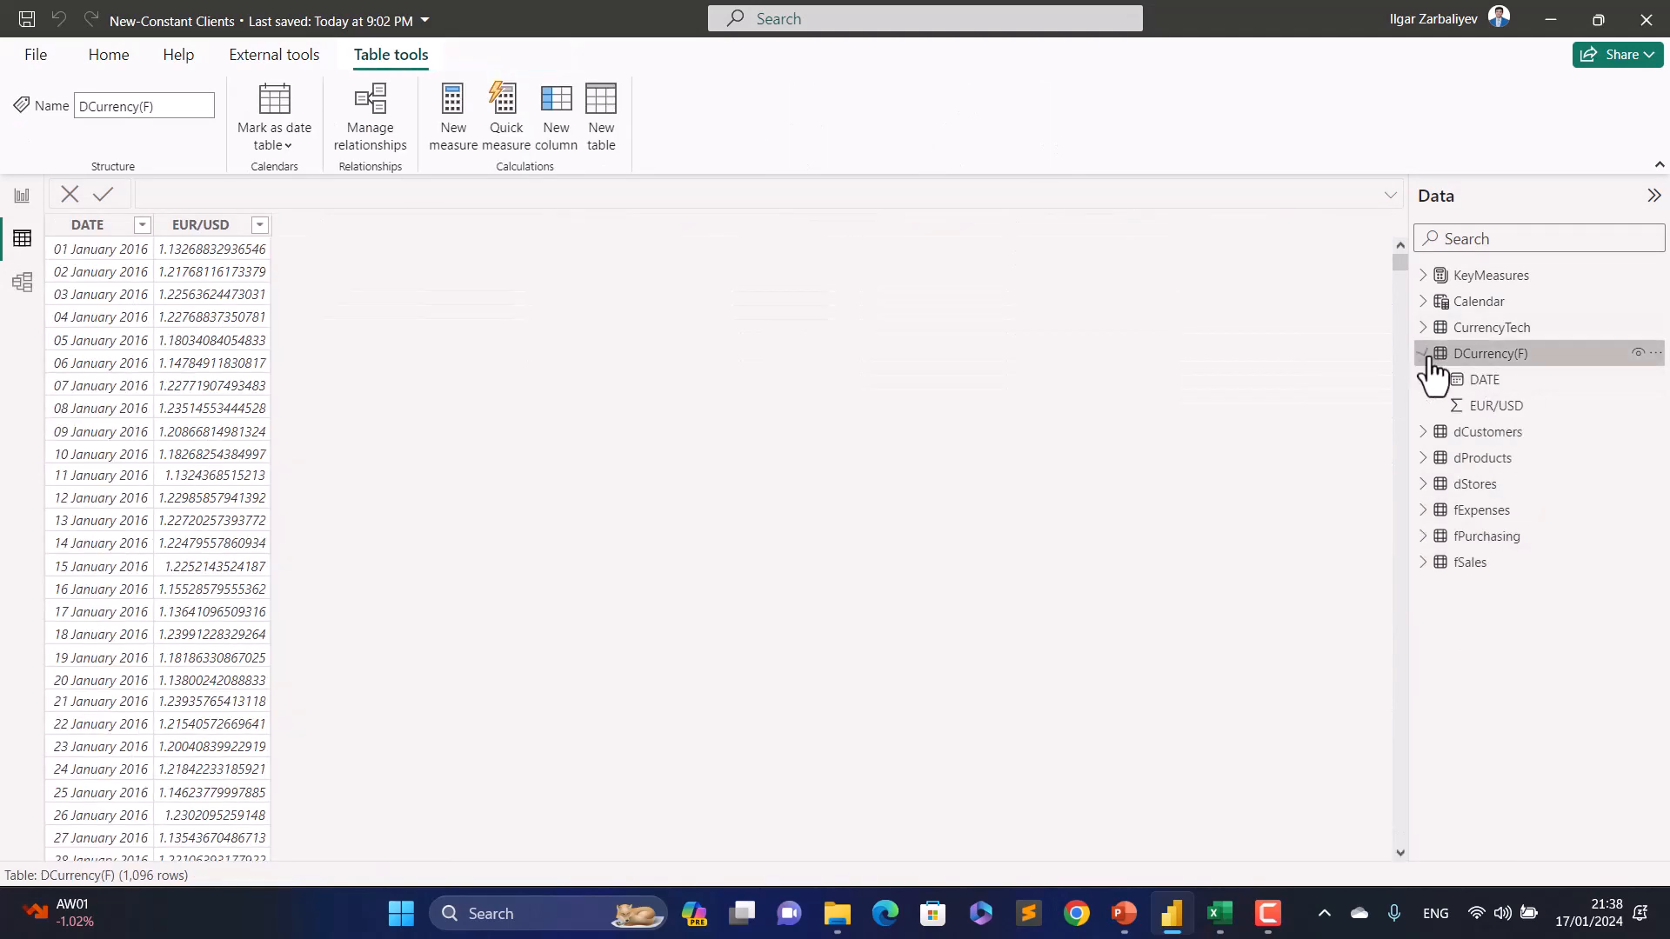
{"action": "left_click", "coordinate": [1485, 380]}
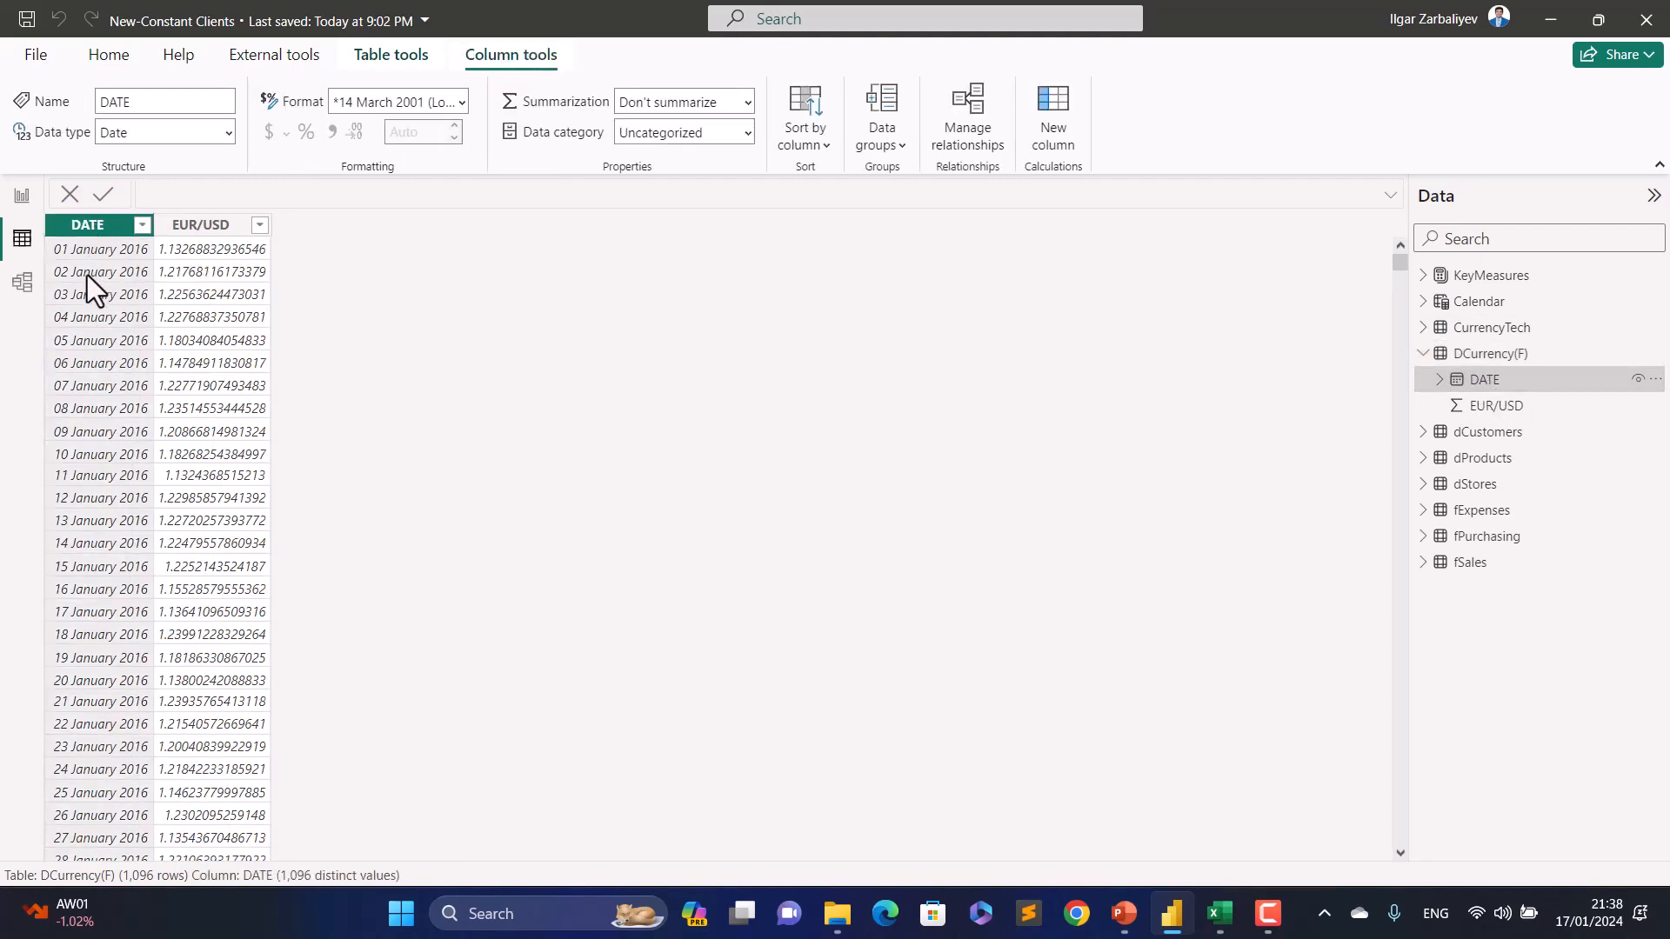
{"action": "left_click", "coordinate": [202, 226]}
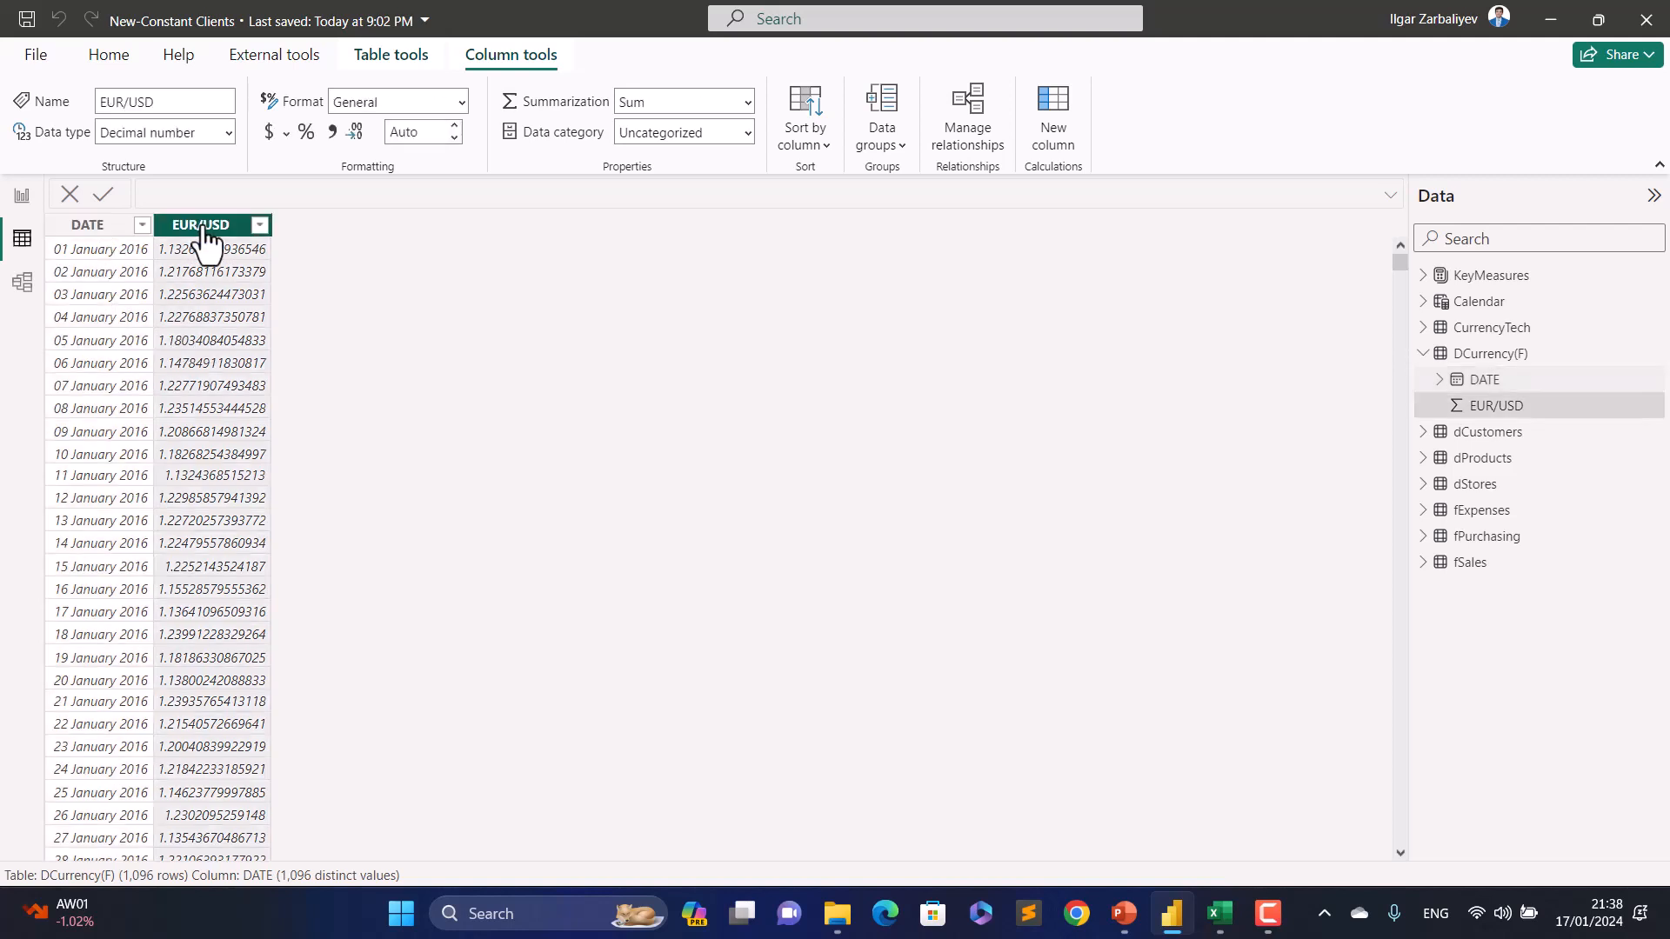
{"action": "left_click", "coordinate": [328, 134]}
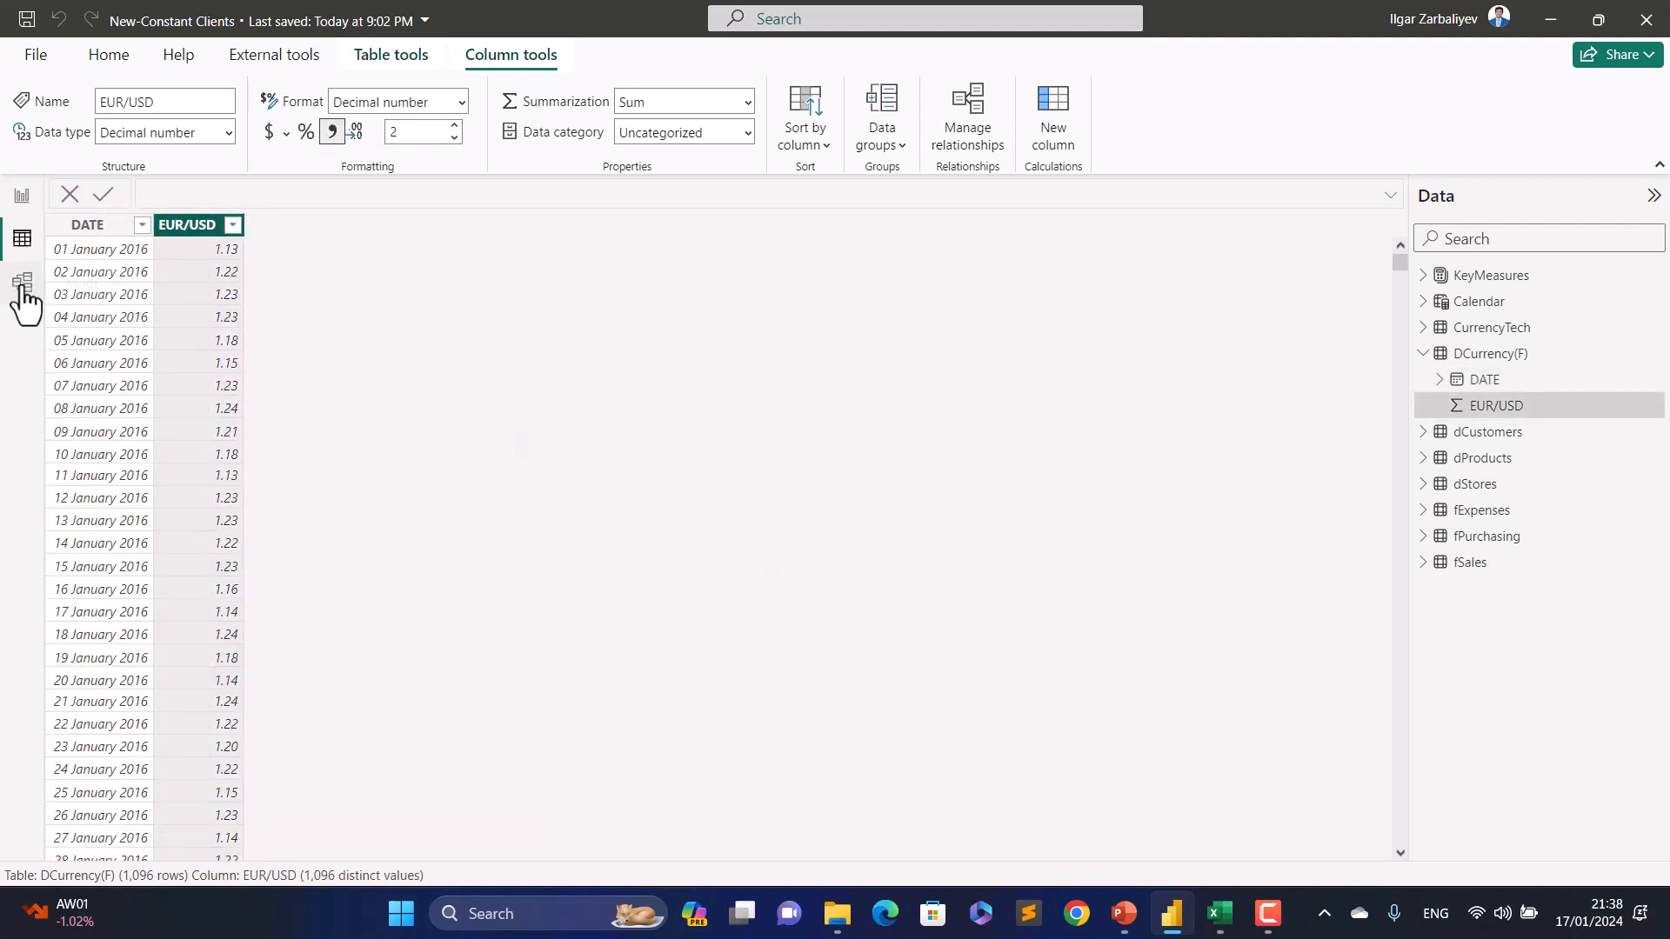
Step: Examine the relationship between fSales and DCurrency(F) in the model diagram, including its related columns, cardinality and cross filter direction
{"action": "left_click", "coordinate": [23, 284]}
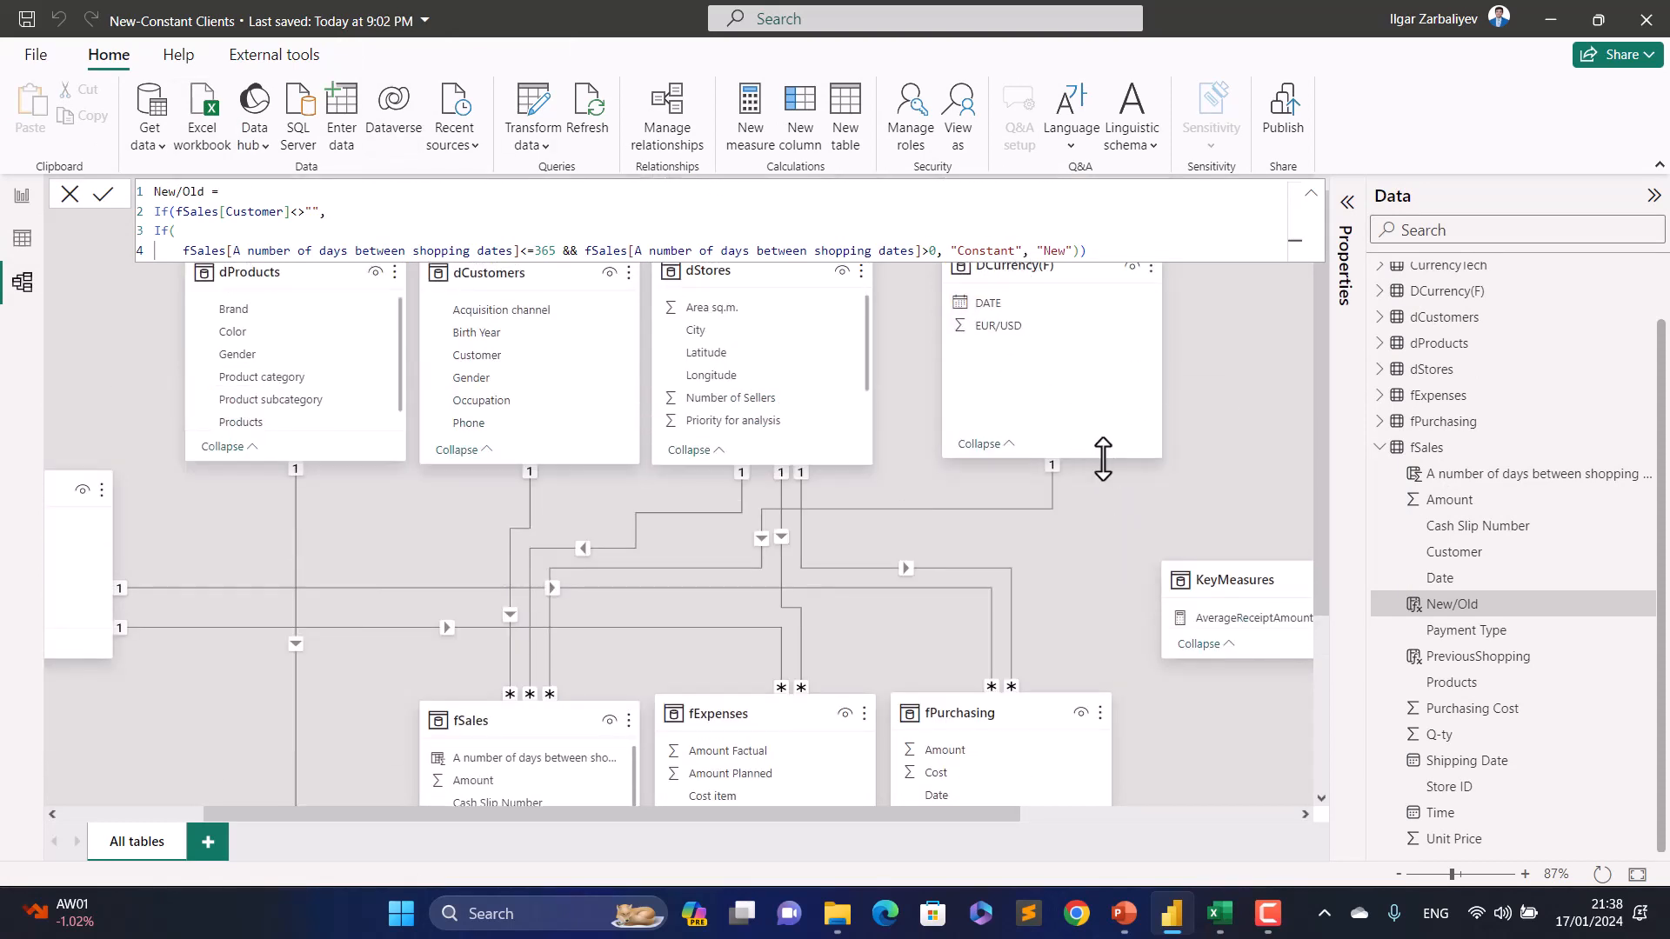
{"action": "left_click", "coordinate": [1103, 389]}
{"action": "scroll", "coordinate": [863, 505], "scroll_direction": "down", "scroll_amount": 1}
{"action": "scroll", "coordinate": [862, 505], "scroll_direction": "down", "scroll_amount": 4}
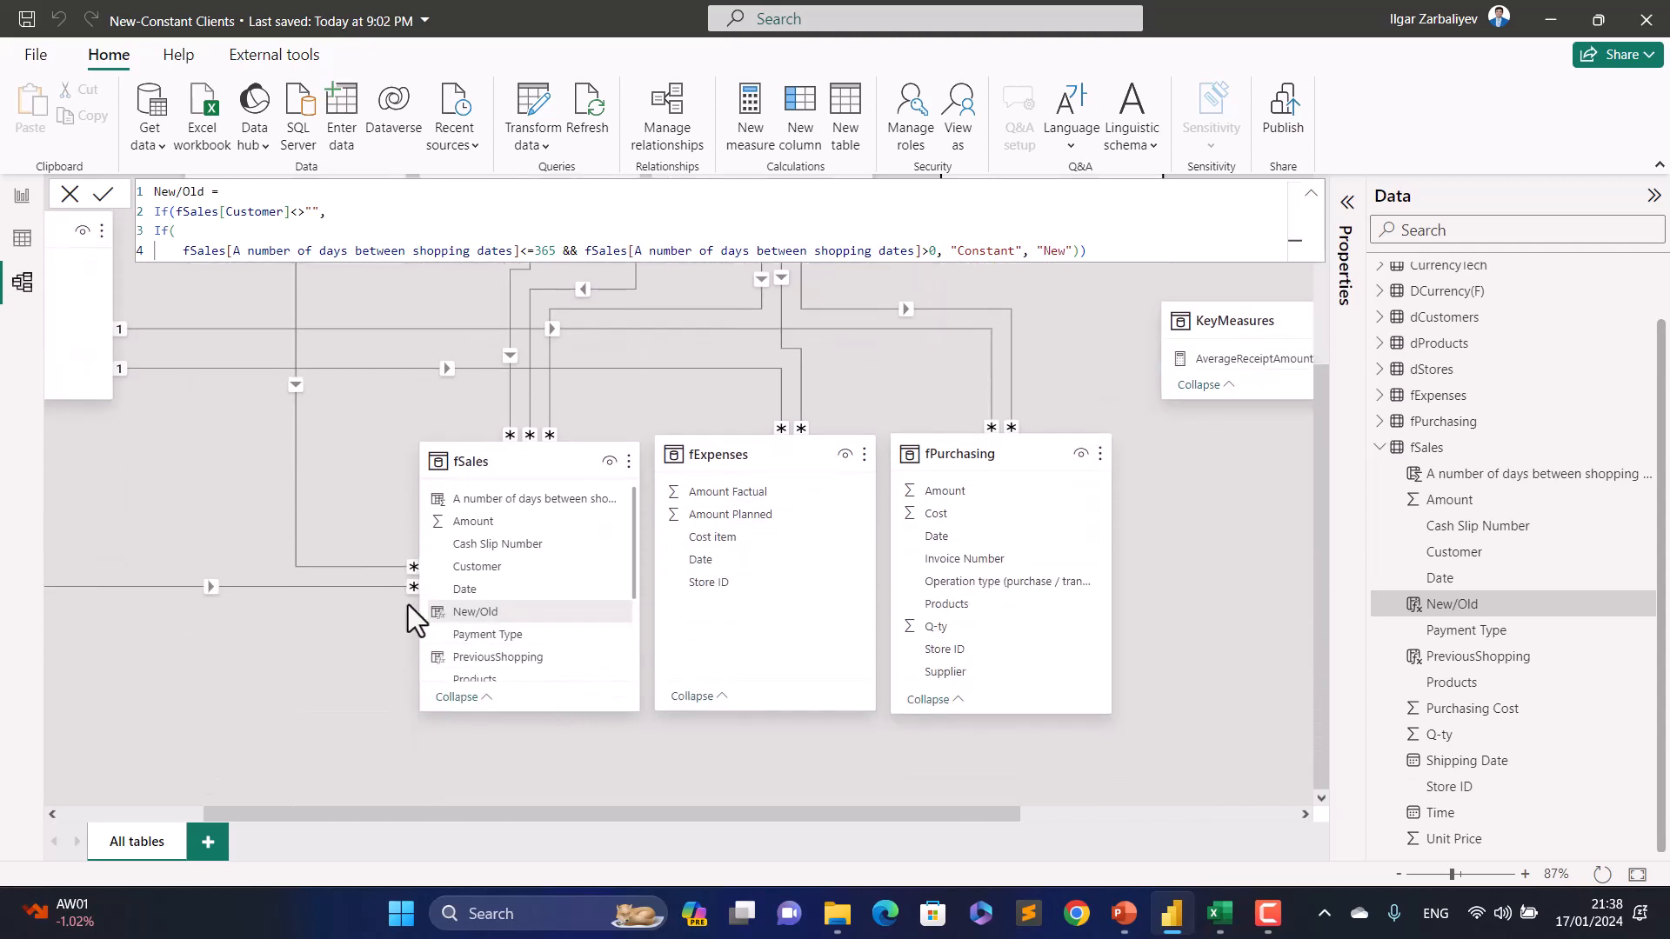
{"action": "scroll", "coordinate": [1000, 517], "scroll_direction": "up", "scroll_amount": 5}
{"action": "double_click", "coordinate": [1052, 498]}
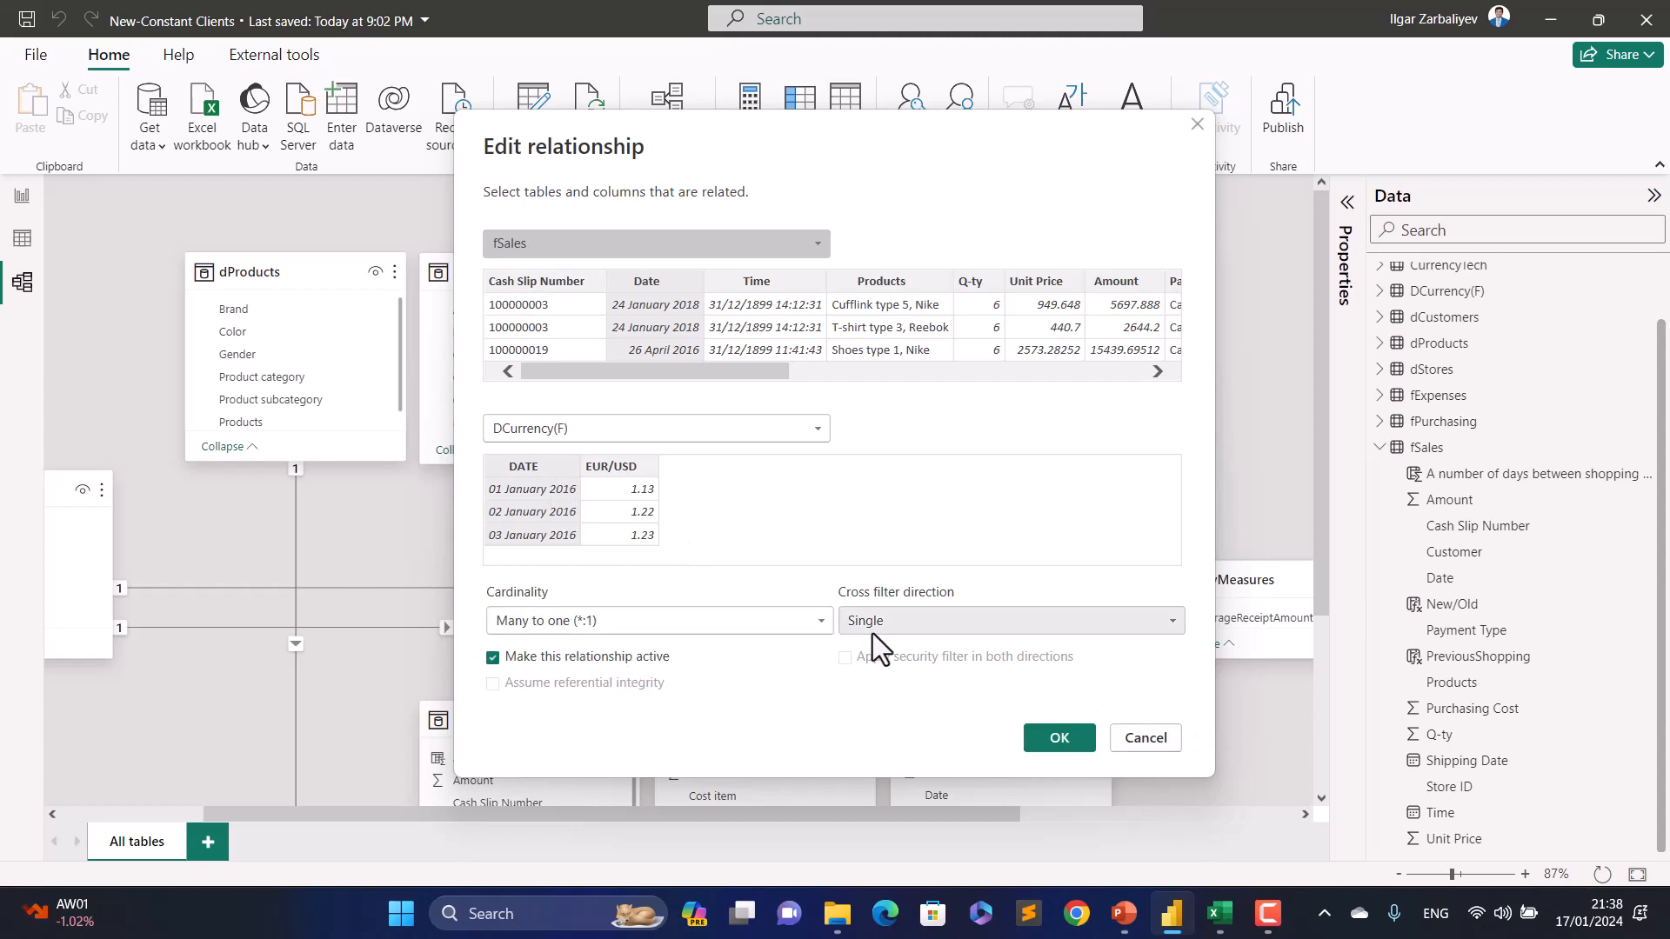
{"action": "left_click", "coordinate": [1070, 741]}
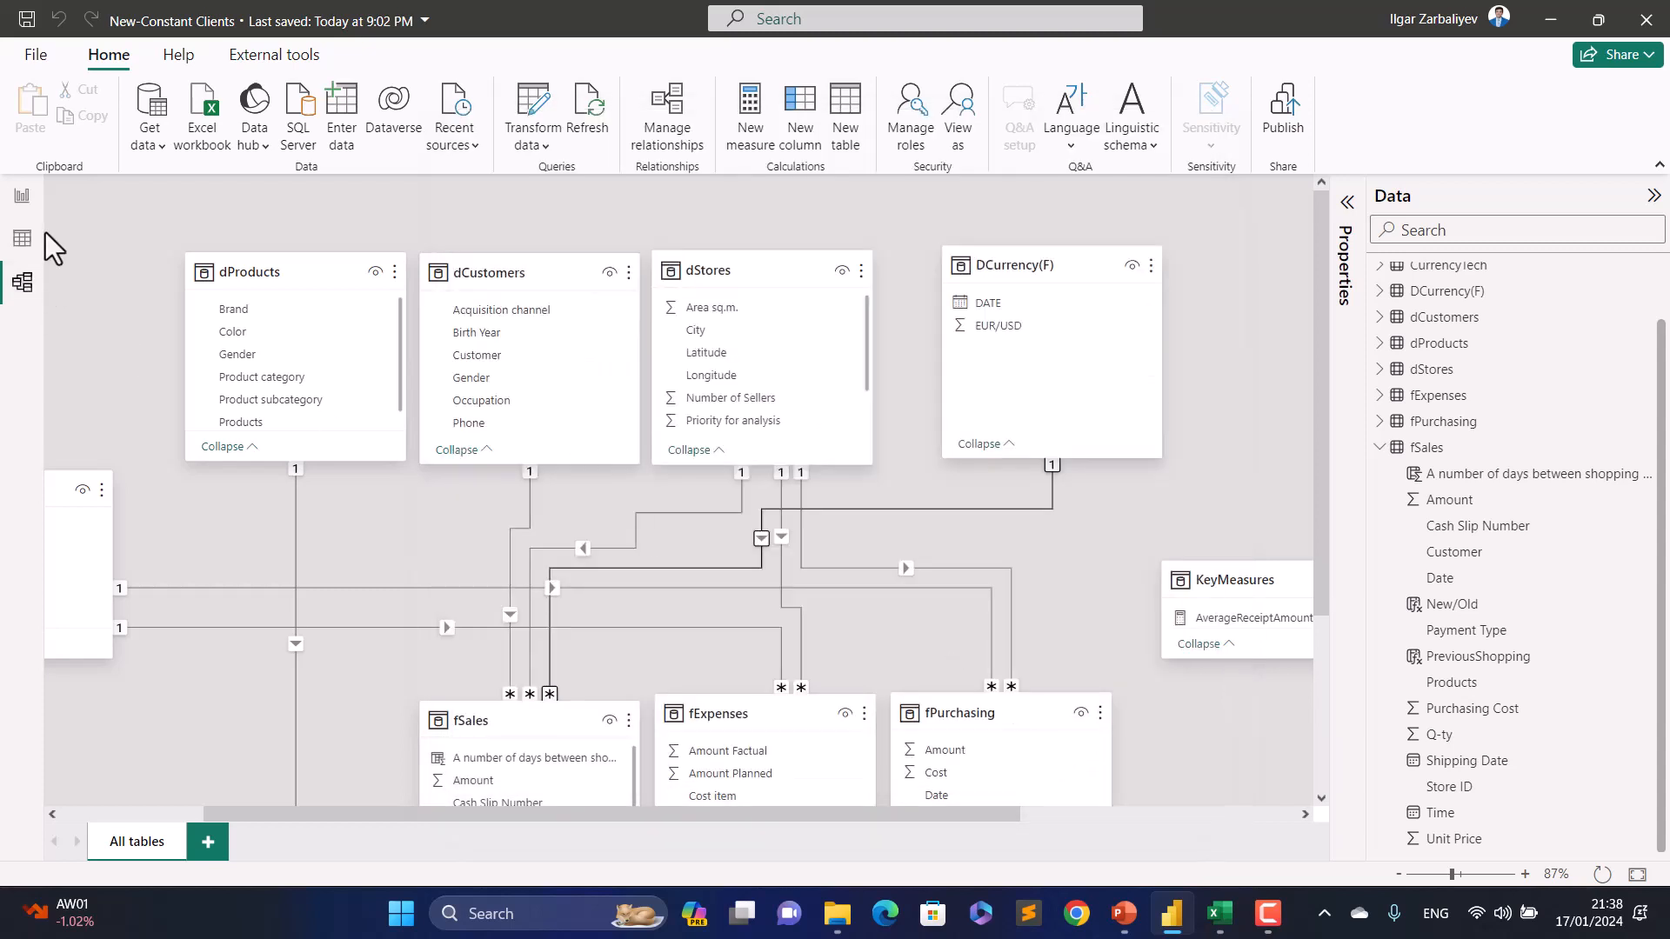
Step: Review the Sales,$ measure's formula on Page 2 together with the currency slicer and the sales table
{"action": "left_click", "coordinate": [26, 195]}
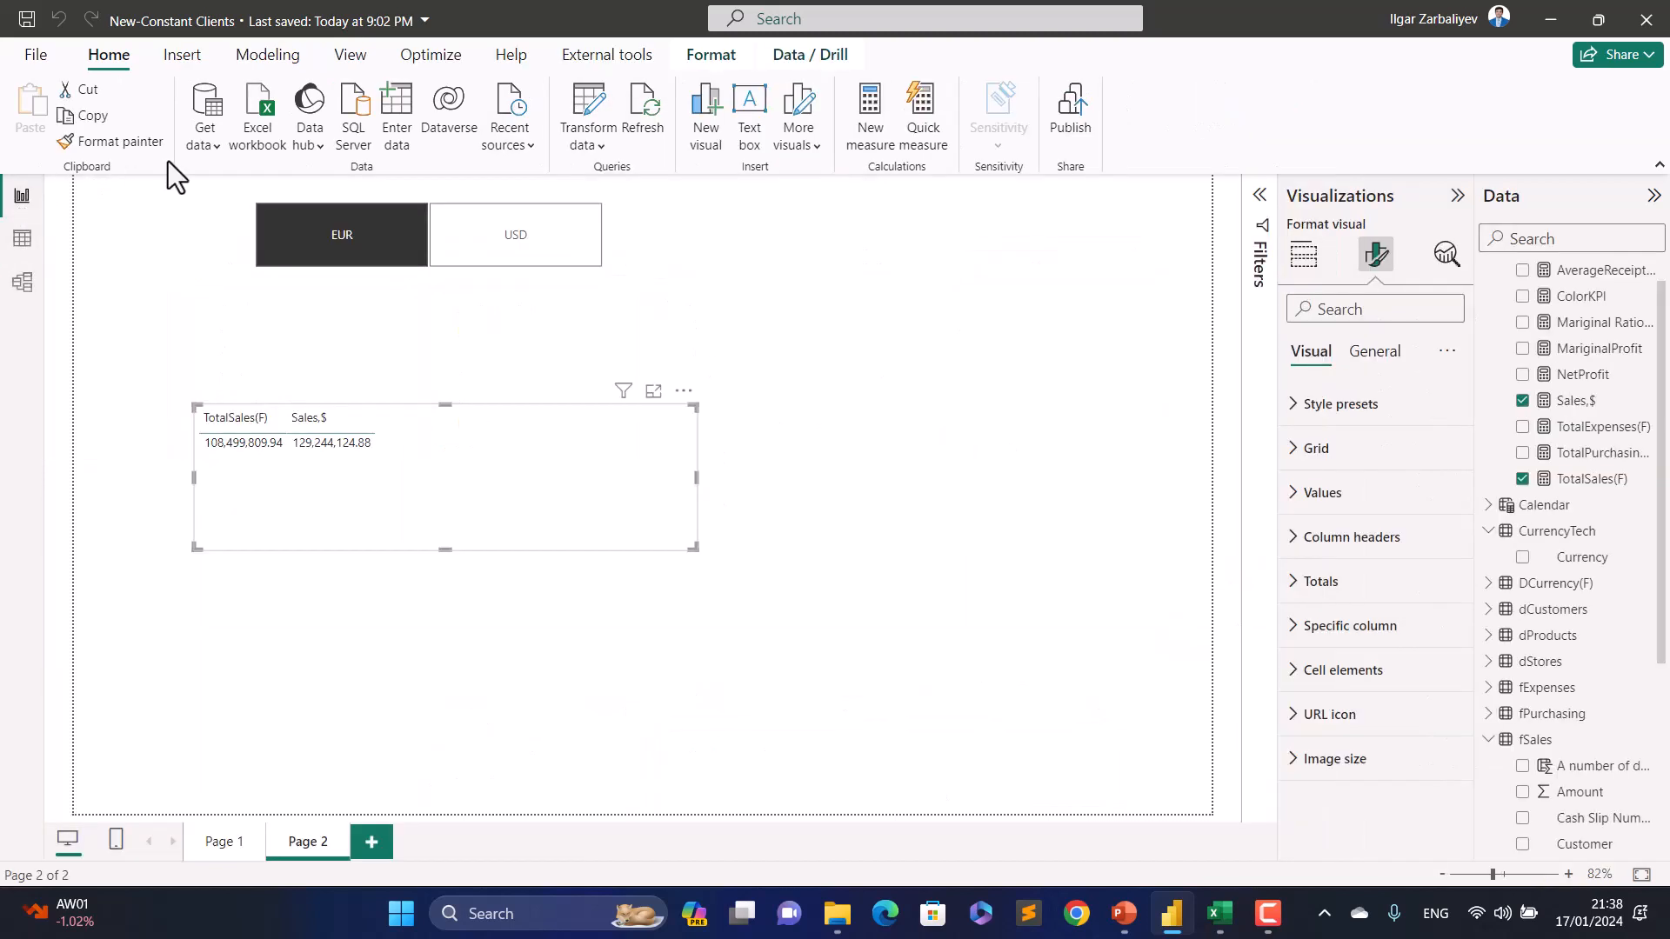
{"action": "left_click", "coordinate": [1594, 404]}
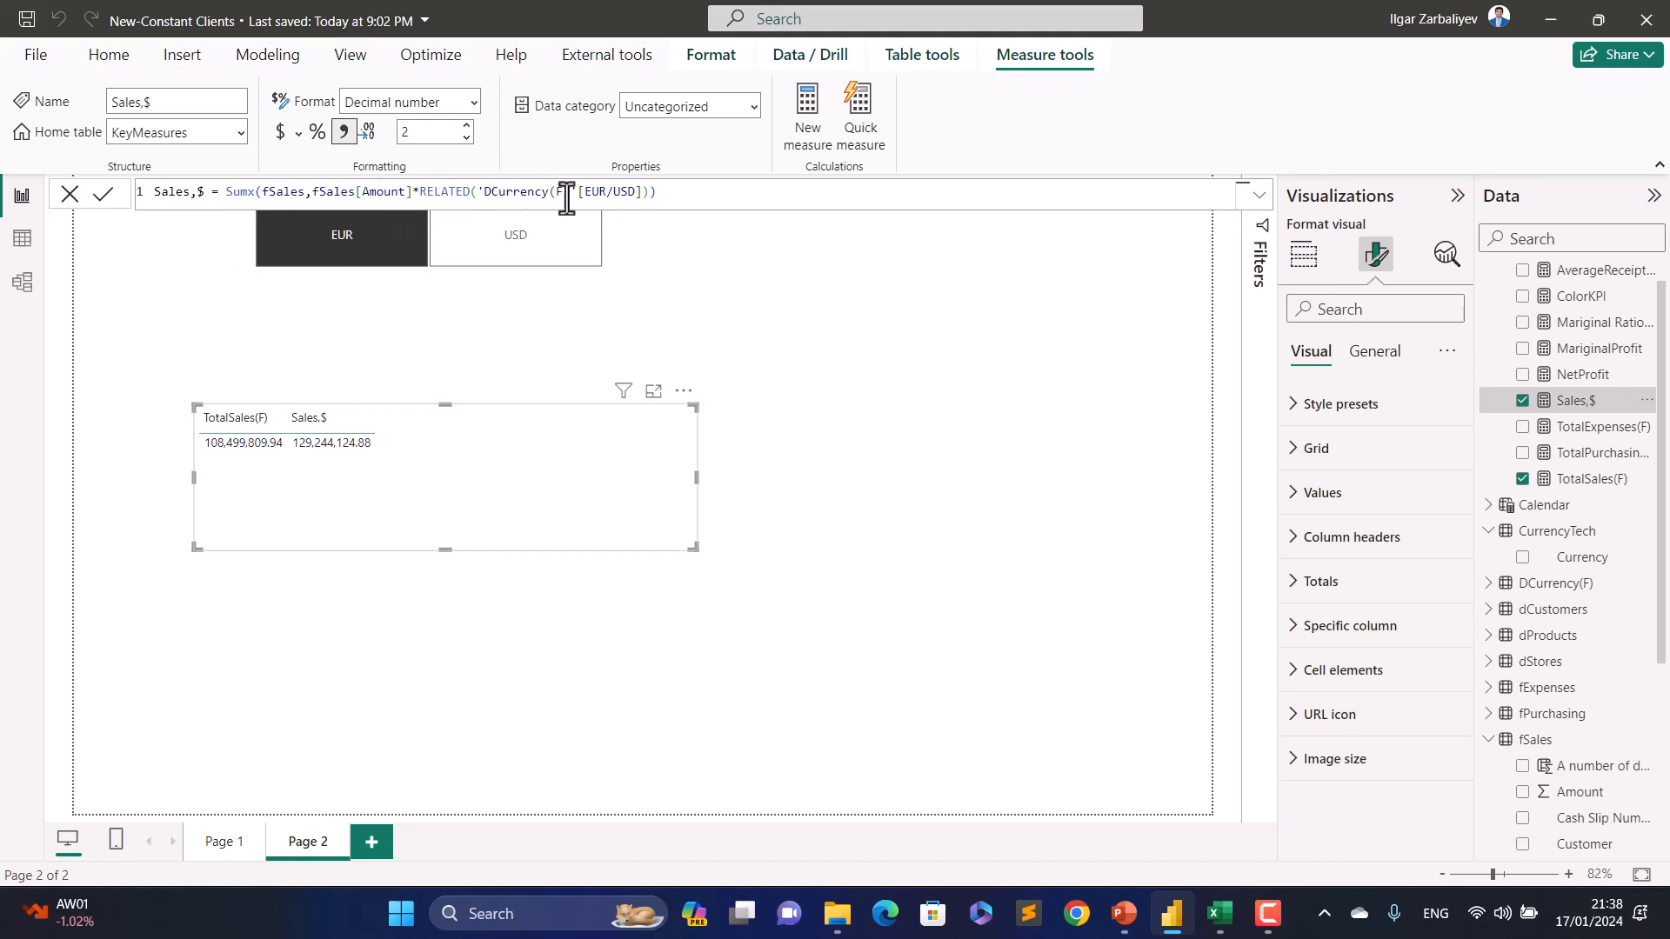
{"action": "left_click", "coordinate": [688, 190]}
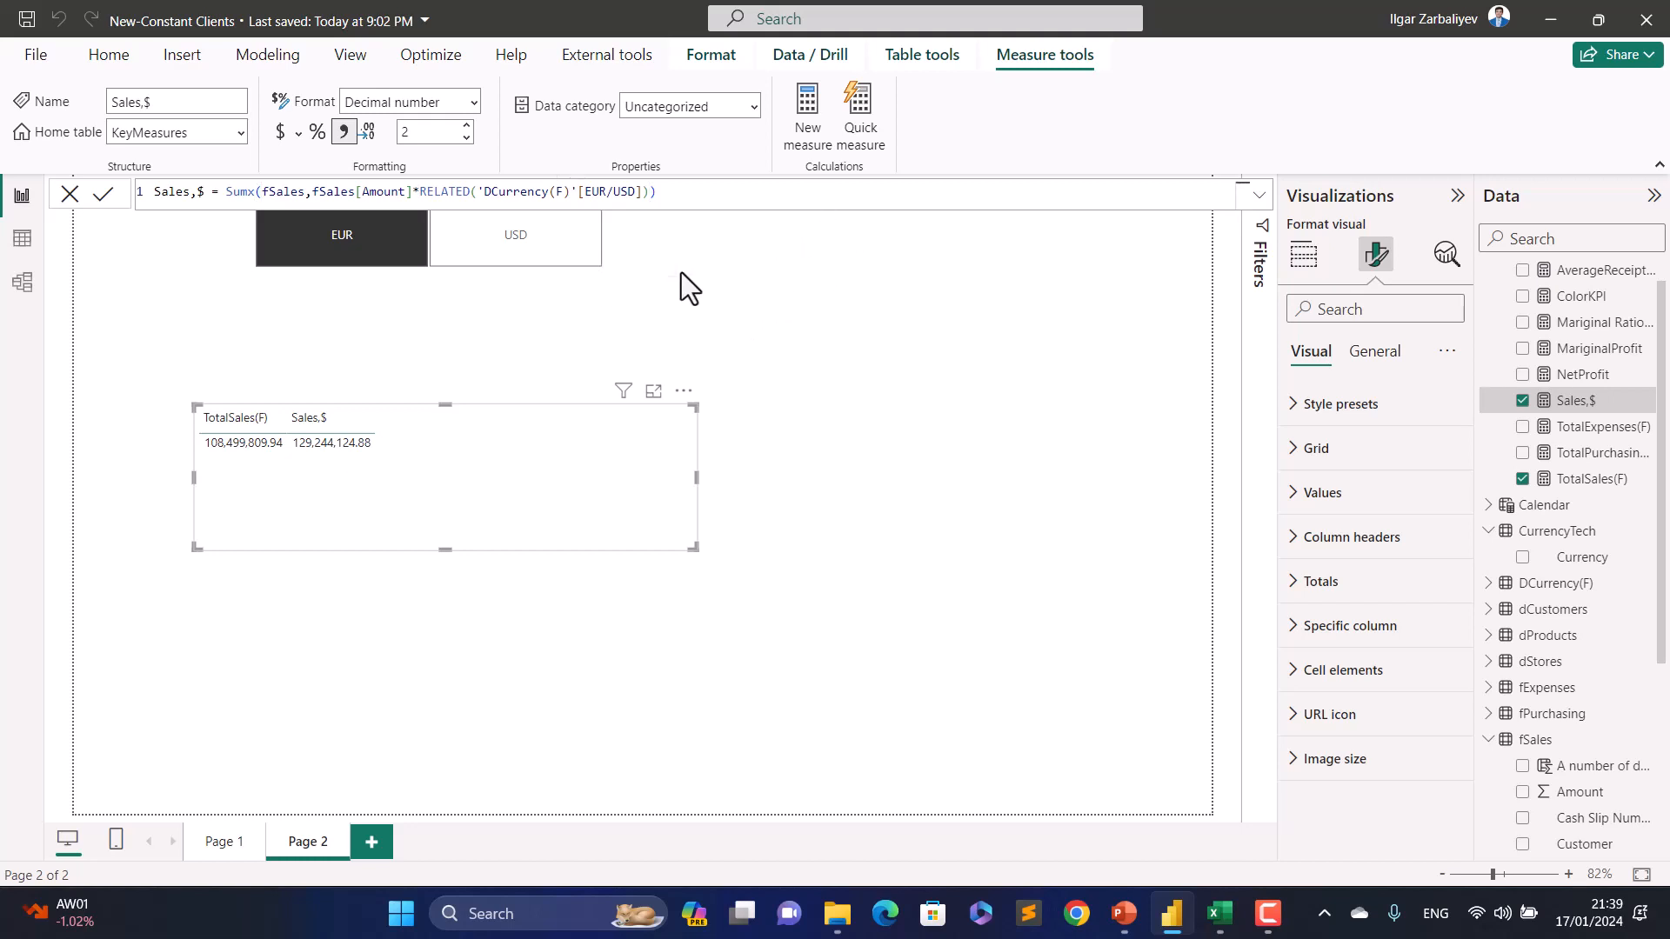
{"action": "left_click", "coordinate": [602, 295]}
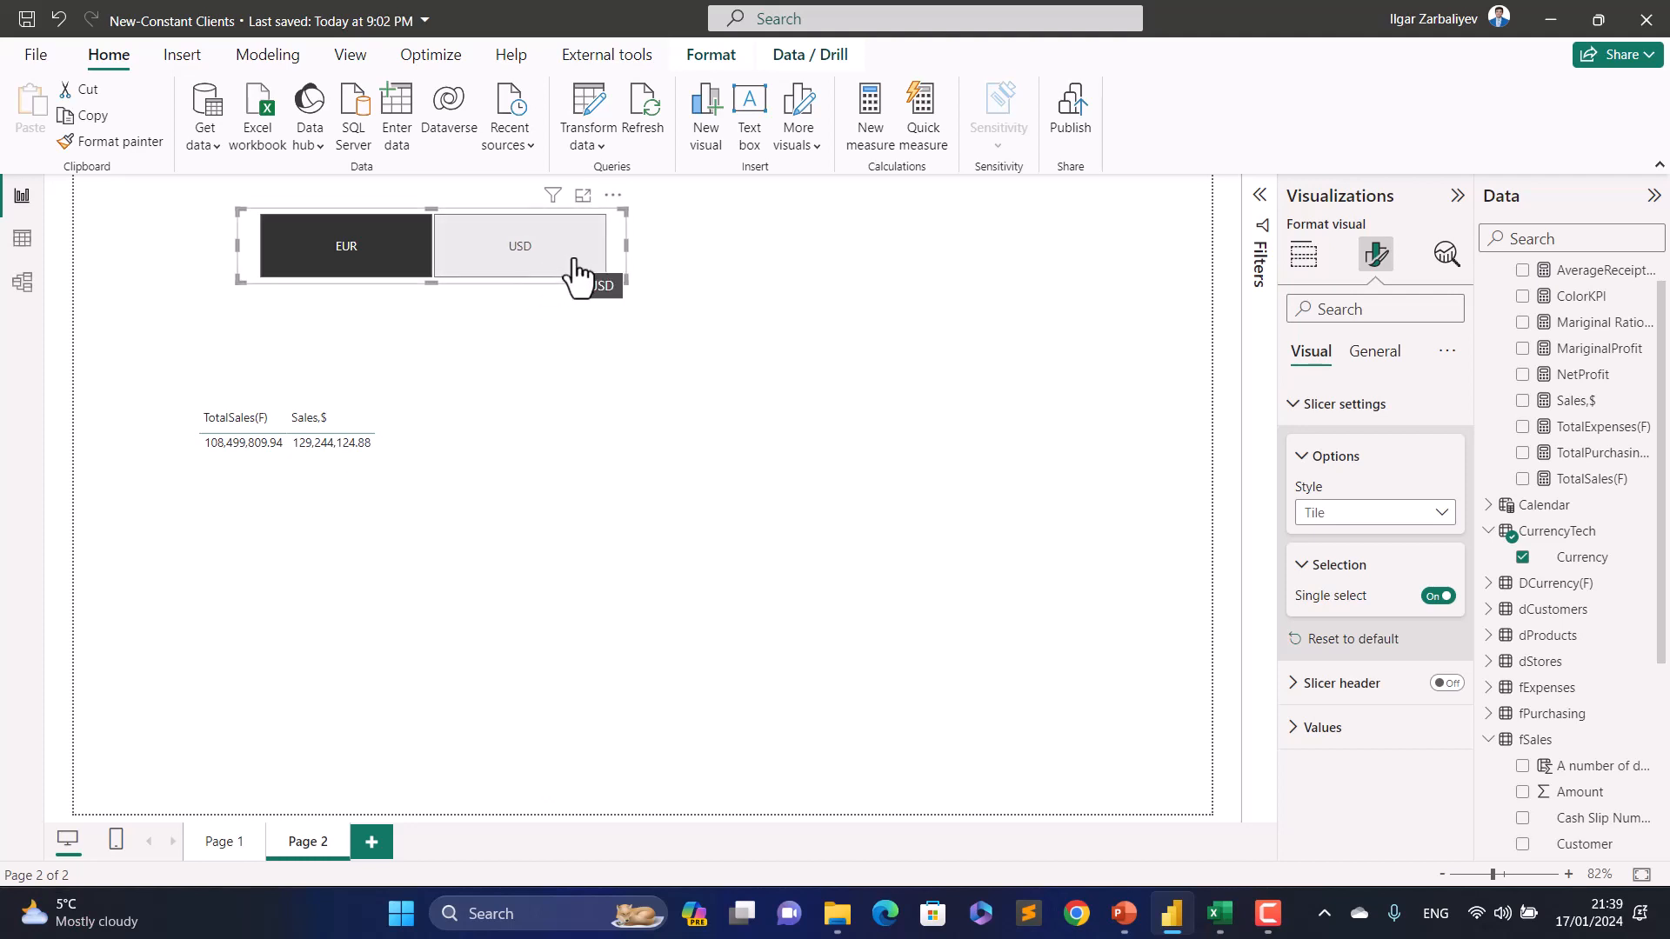
{"action": "left_click", "coordinate": [491, 445]}
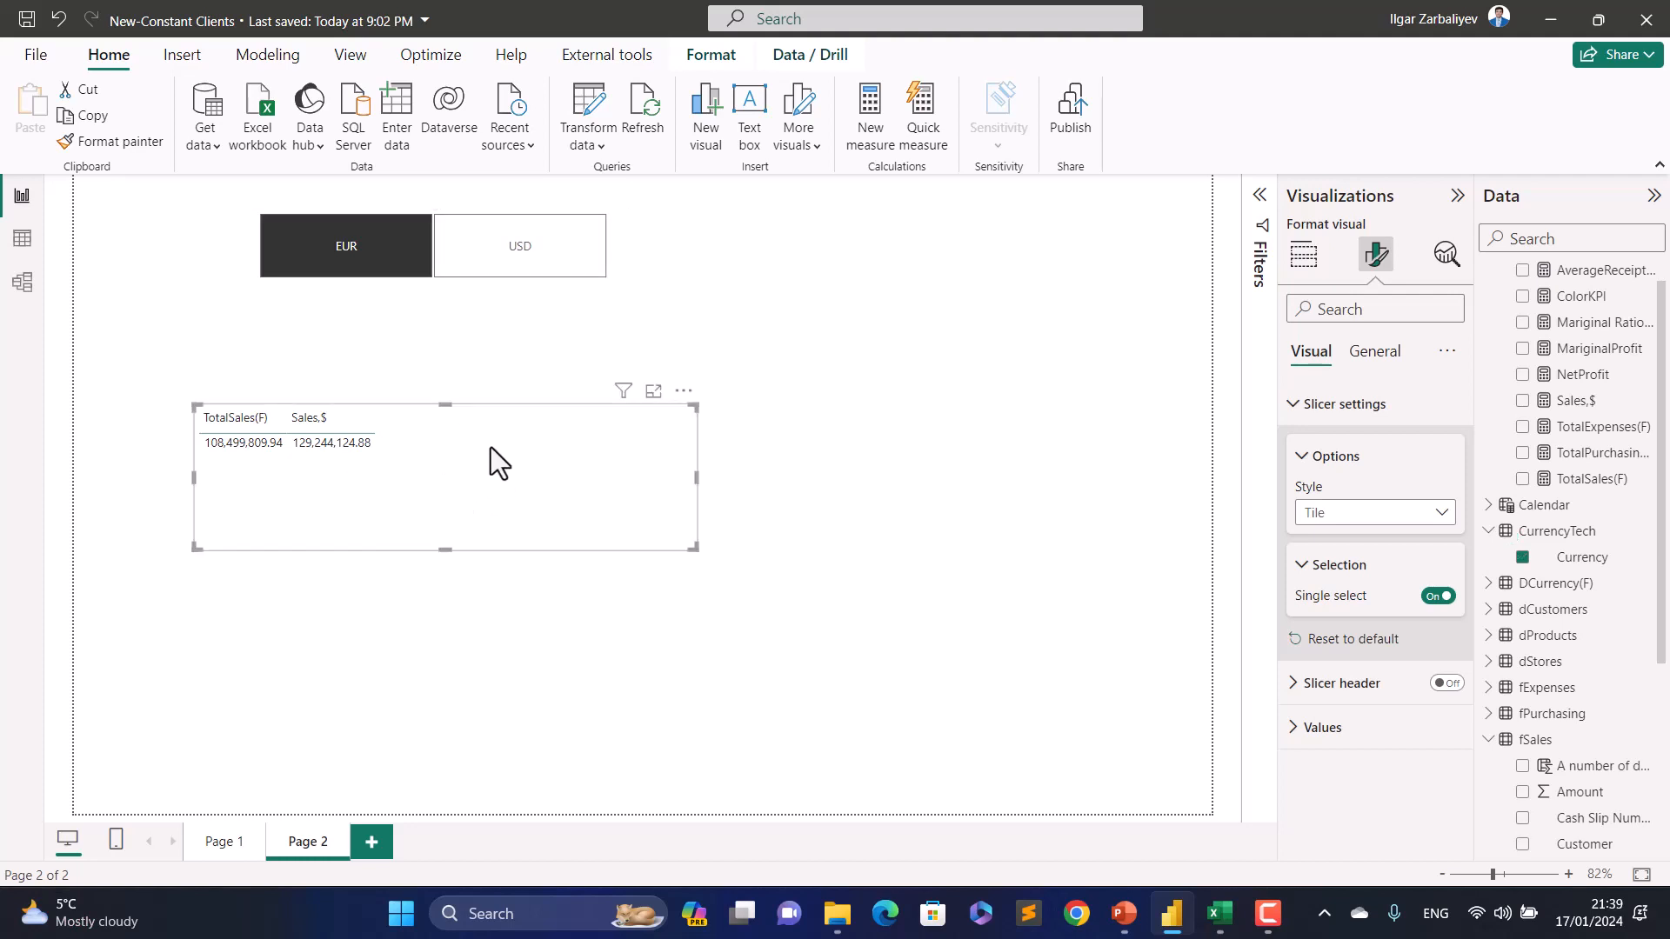
{"action": "left_click", "coordinate": [614, 261]}
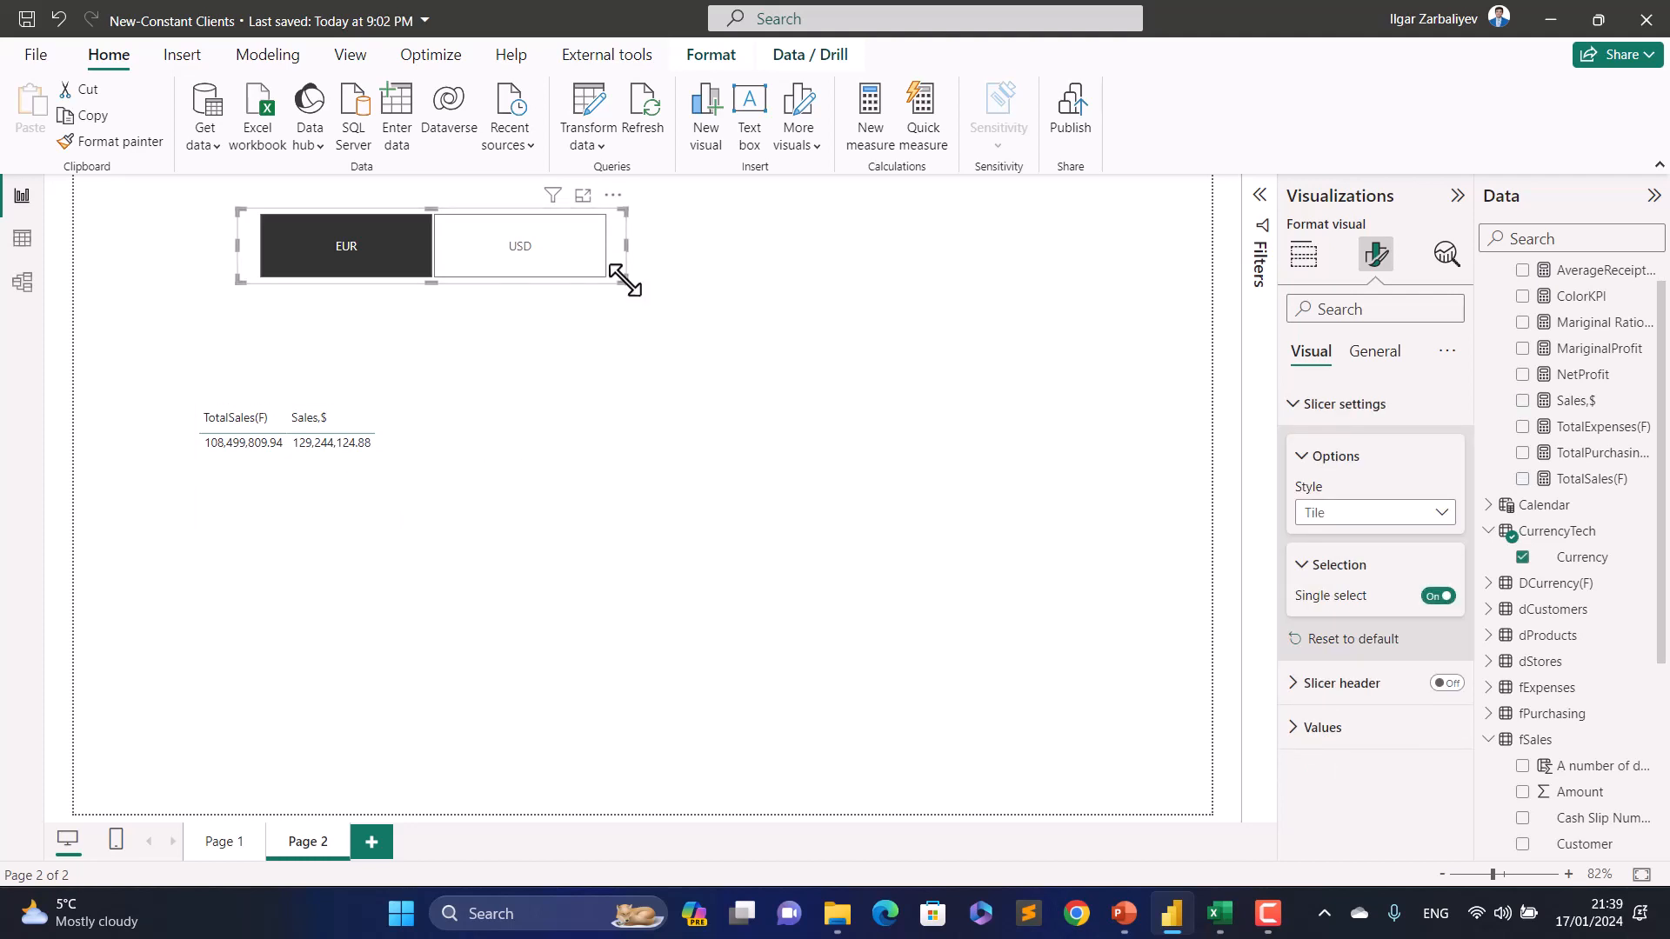
Step: Create a measure named Multi-Currency Report in the KeyMeasures table and begin its formula with the SELECTEDVALUE function
{"action": "scroll", "coordinate": [1622, 300], "scroll_direction": "up", "scroll_amount": 1}
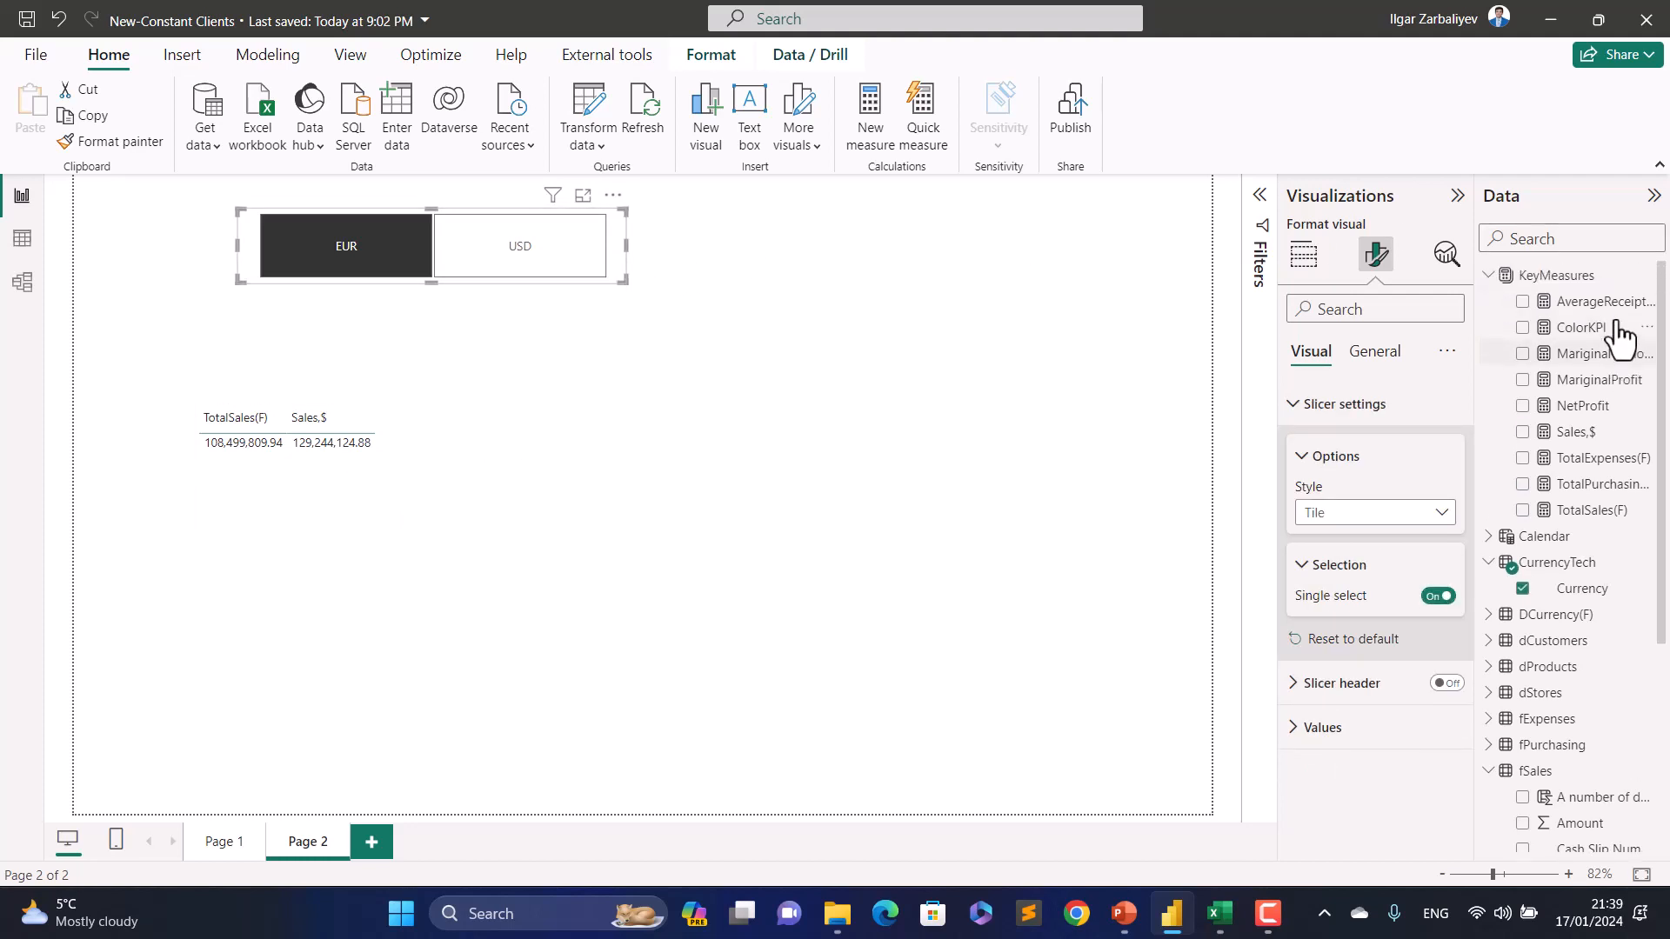
{"action": "left_click", "coordinate": [1579, 277]}
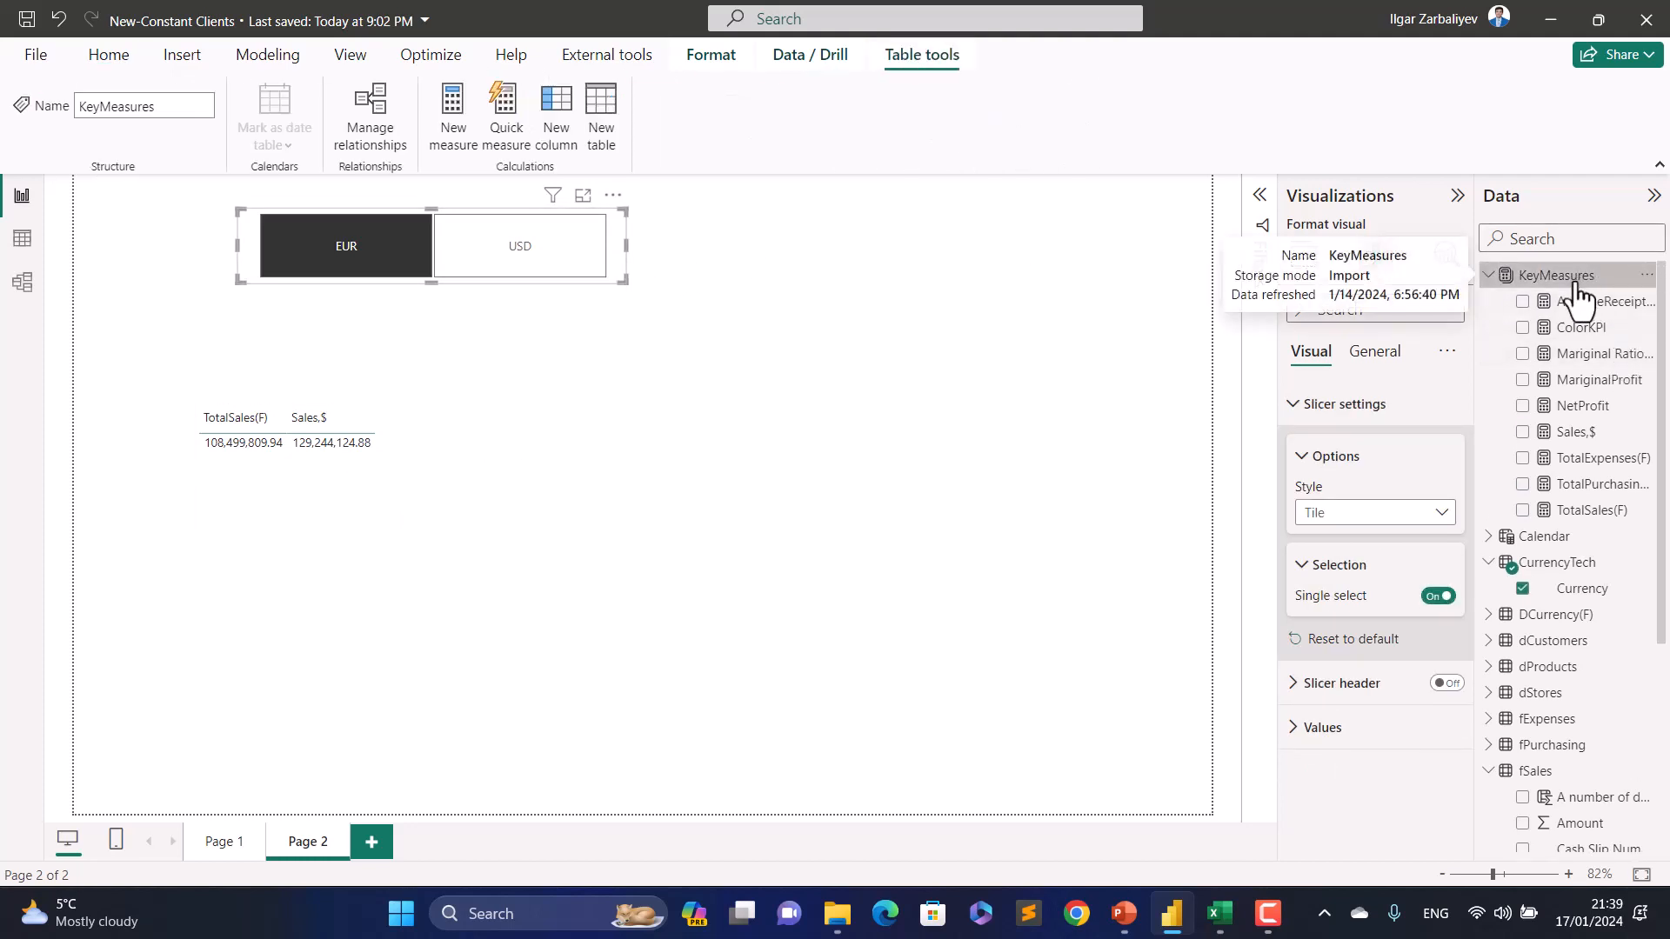
{"action": "left_click", "coordinate": [453, 118]}
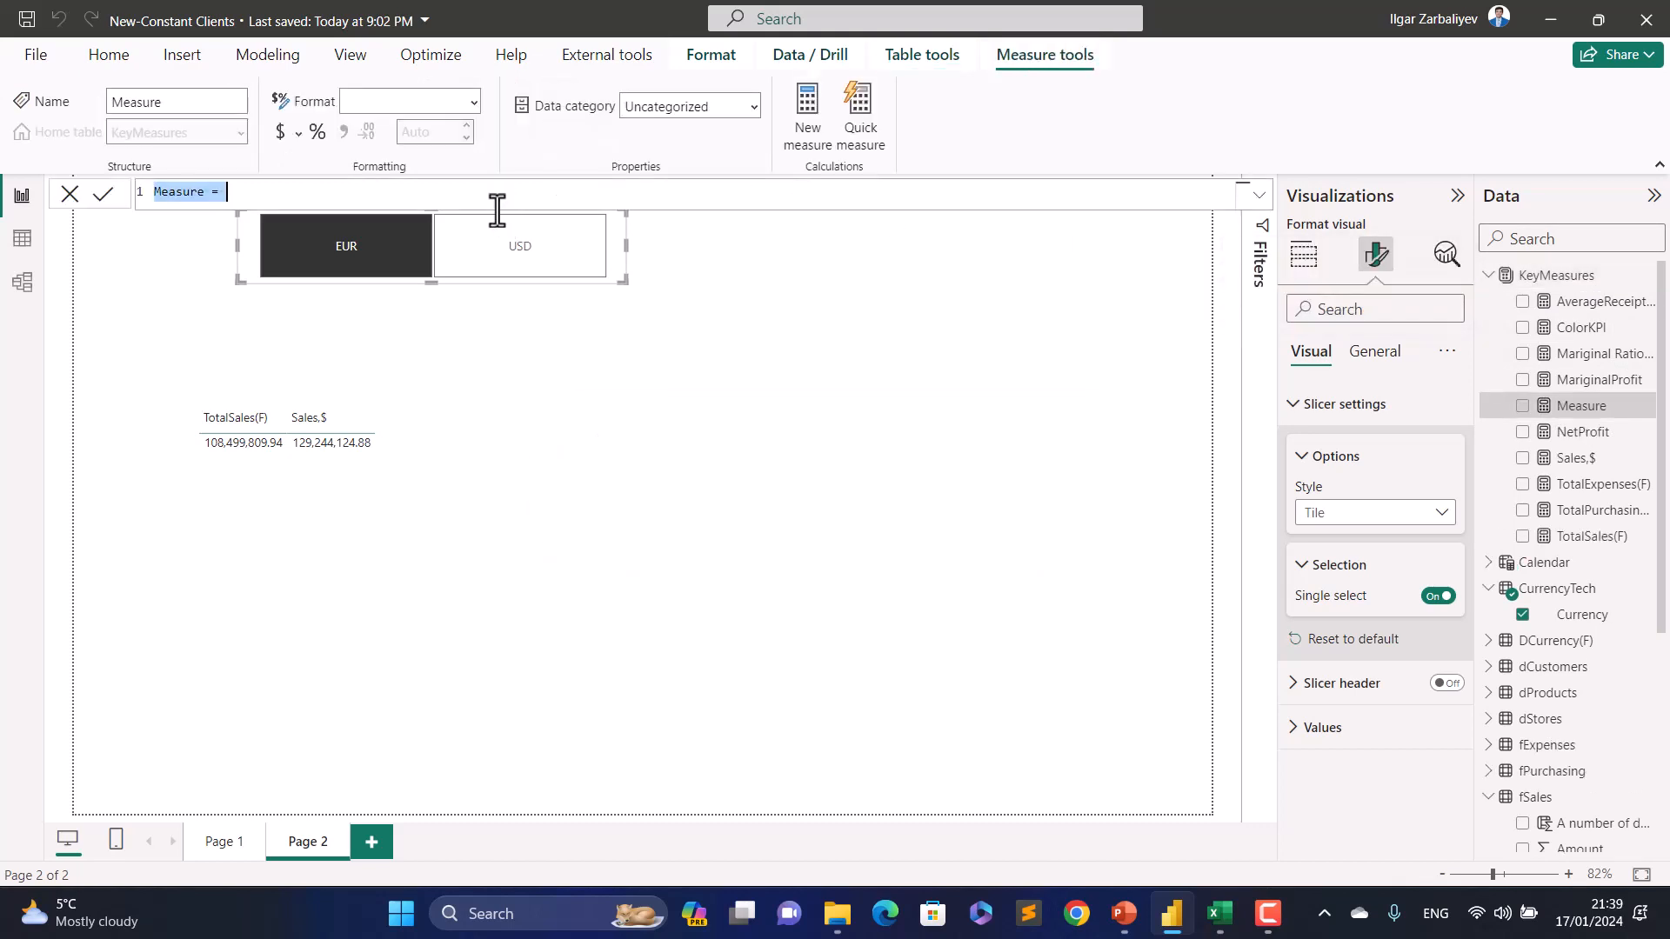
{"action": "type", "text": "Multi-Cu"}
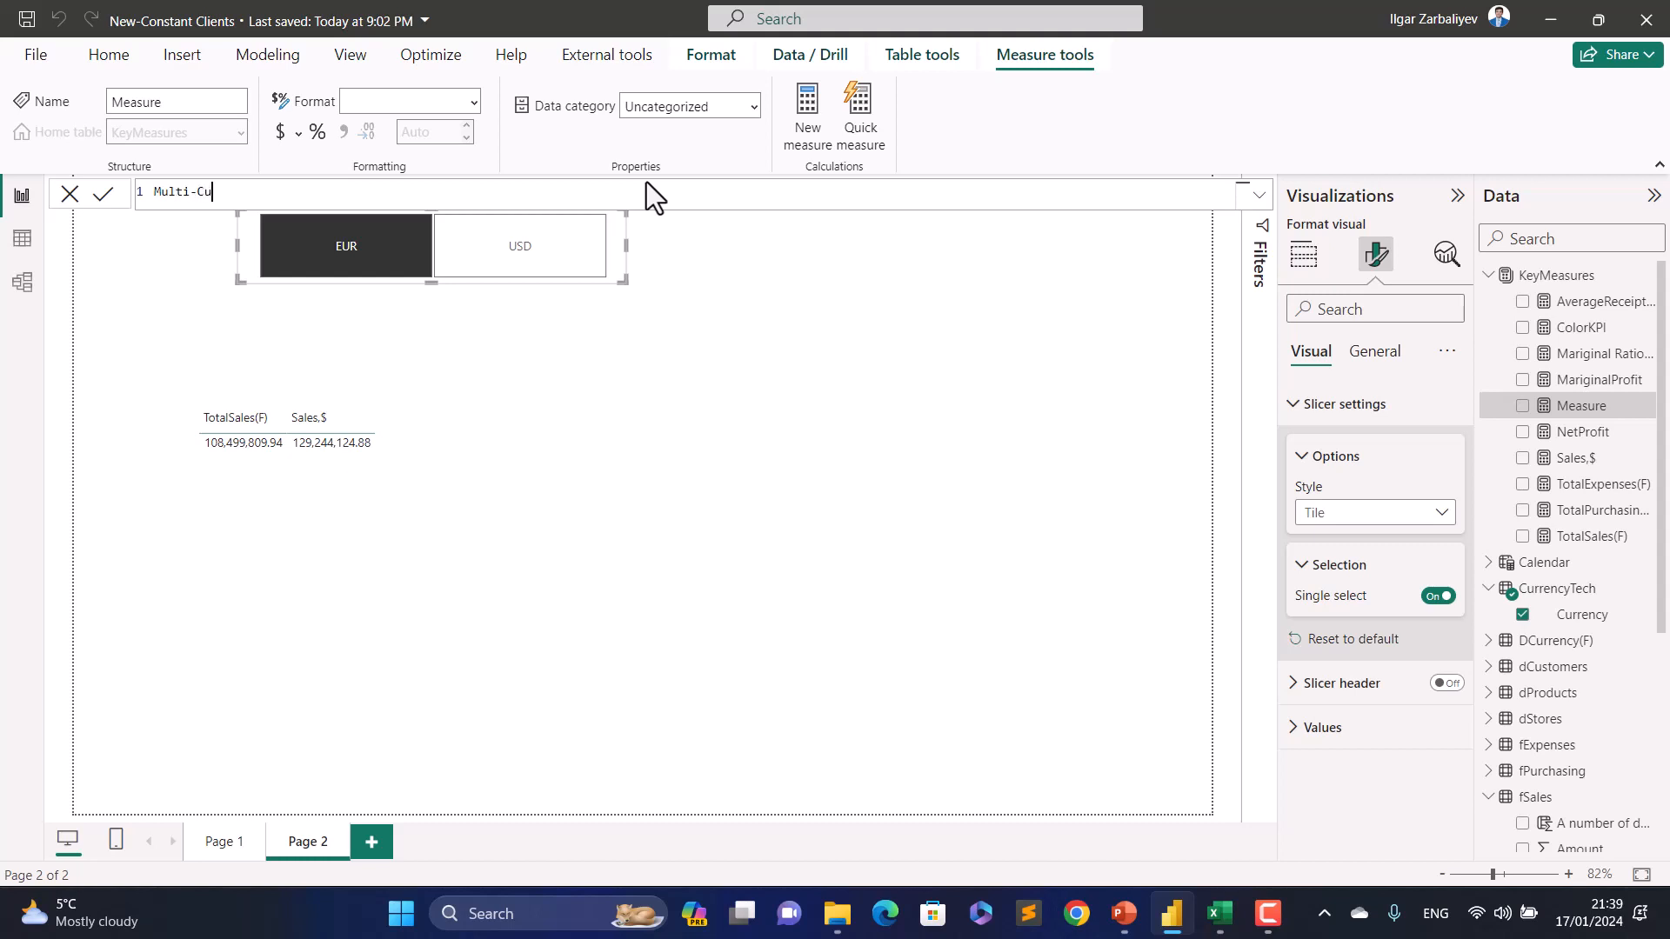
{"action": "type", "text": "rrency Report = Selected"}
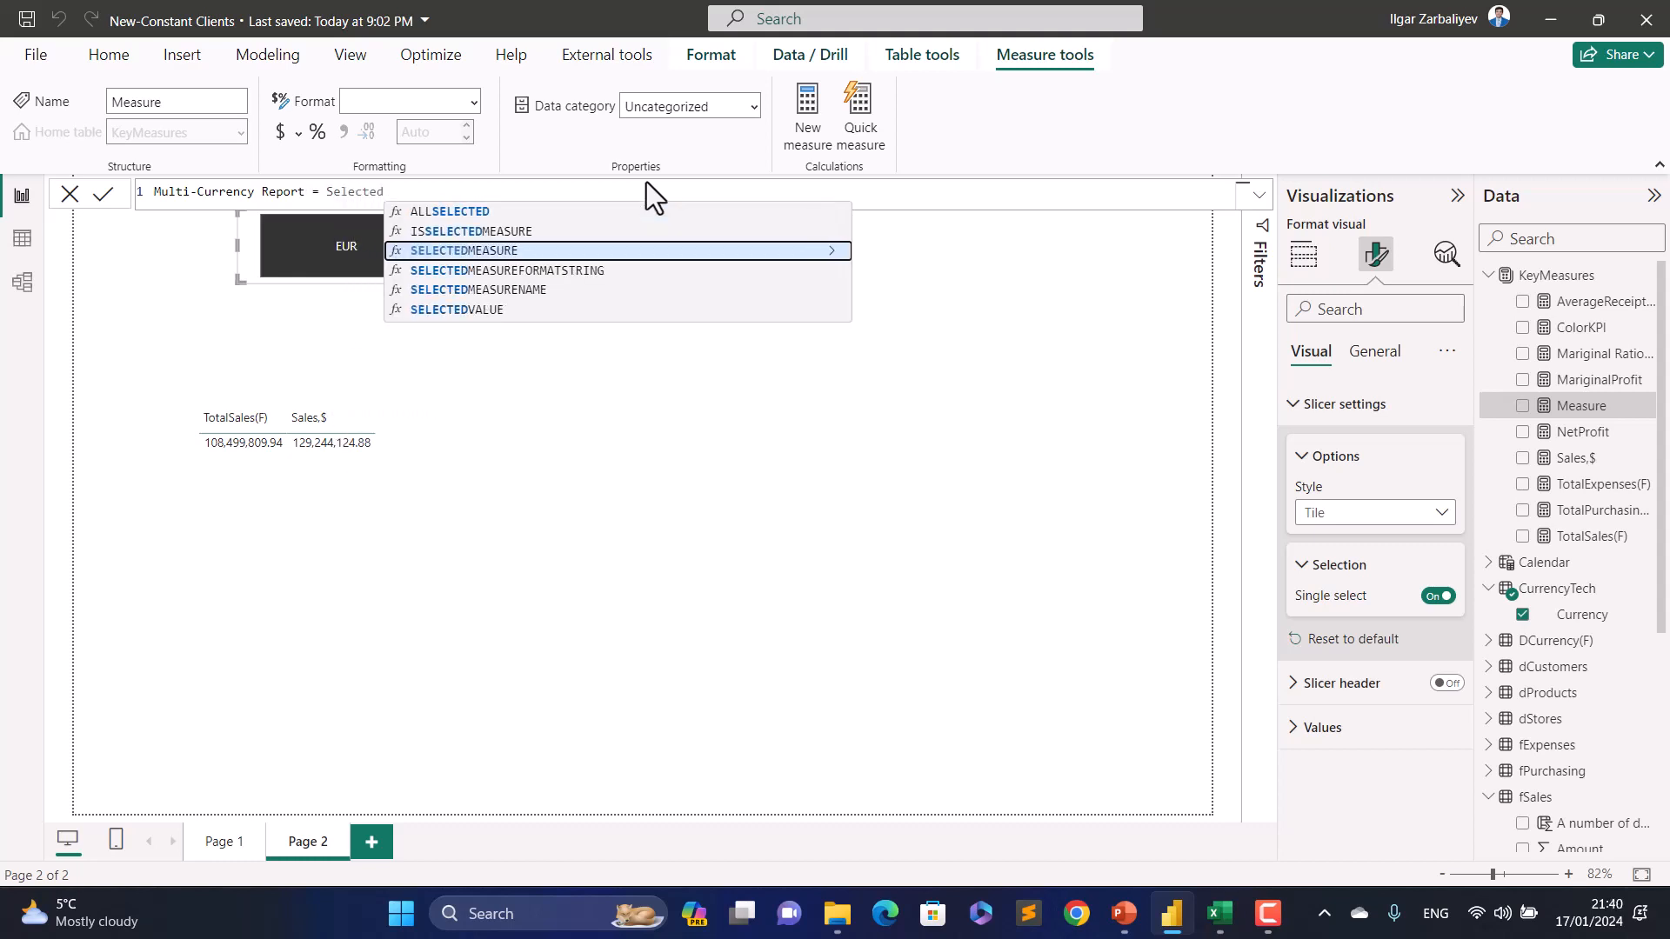
{"action": "key", "text": "Down"}
{"action": "key", "text": "Down"}
{"action": "key", "text": "Down"}
{"action": "key", "text": "Tab"}
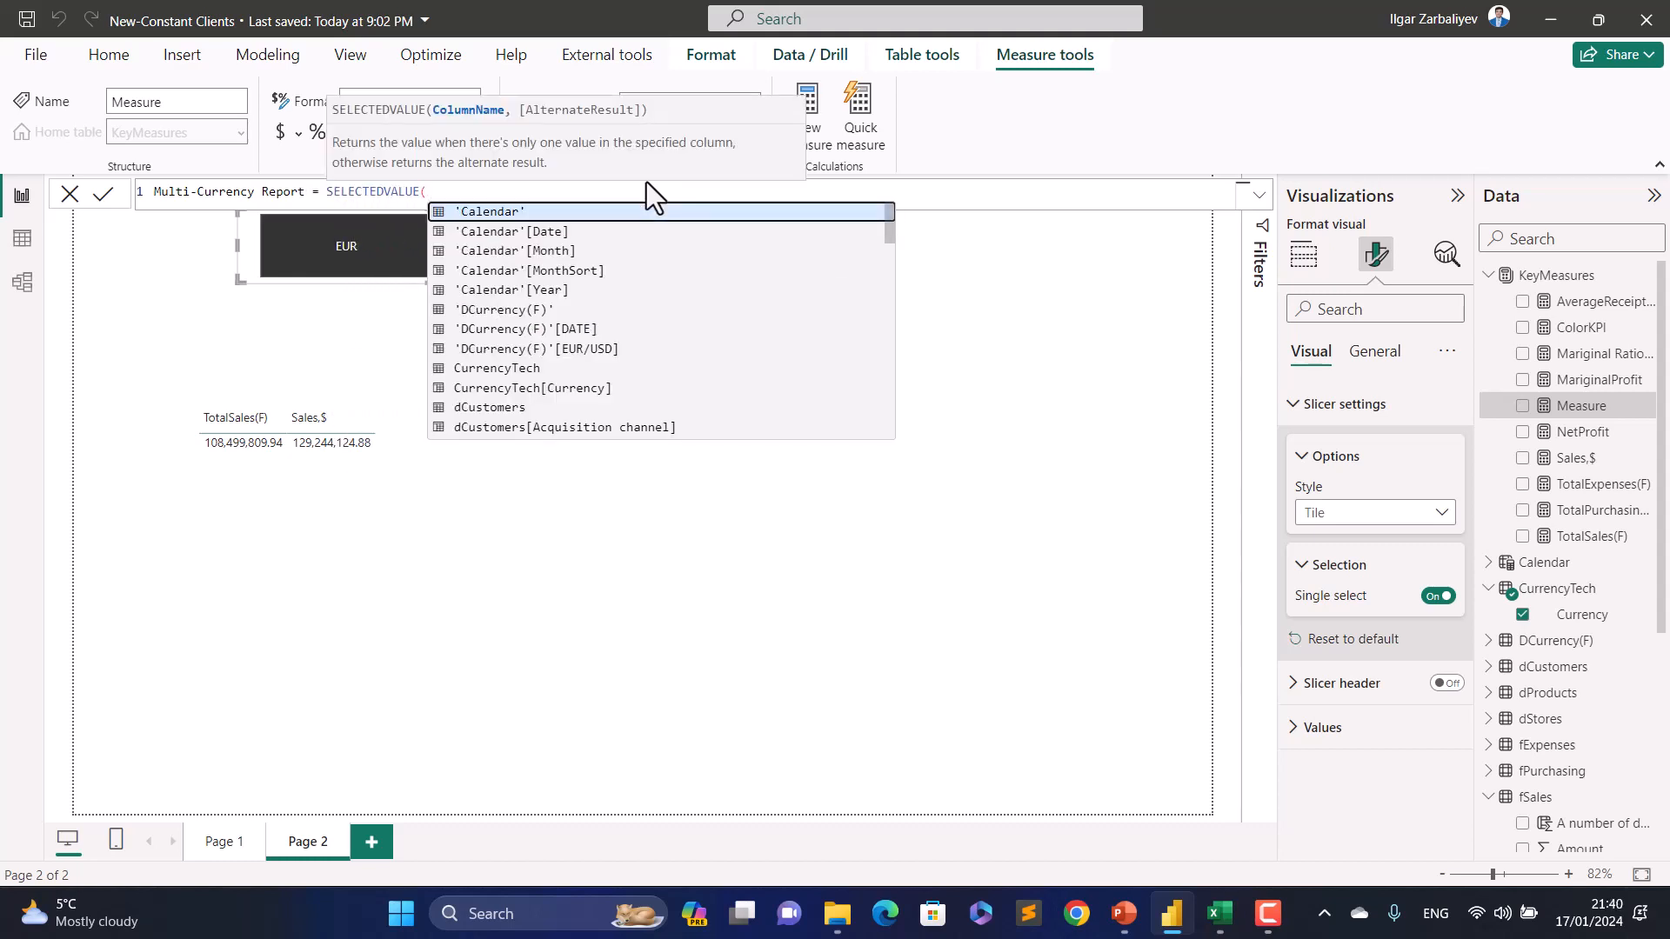
{"action": "type", "text": "dcur"}
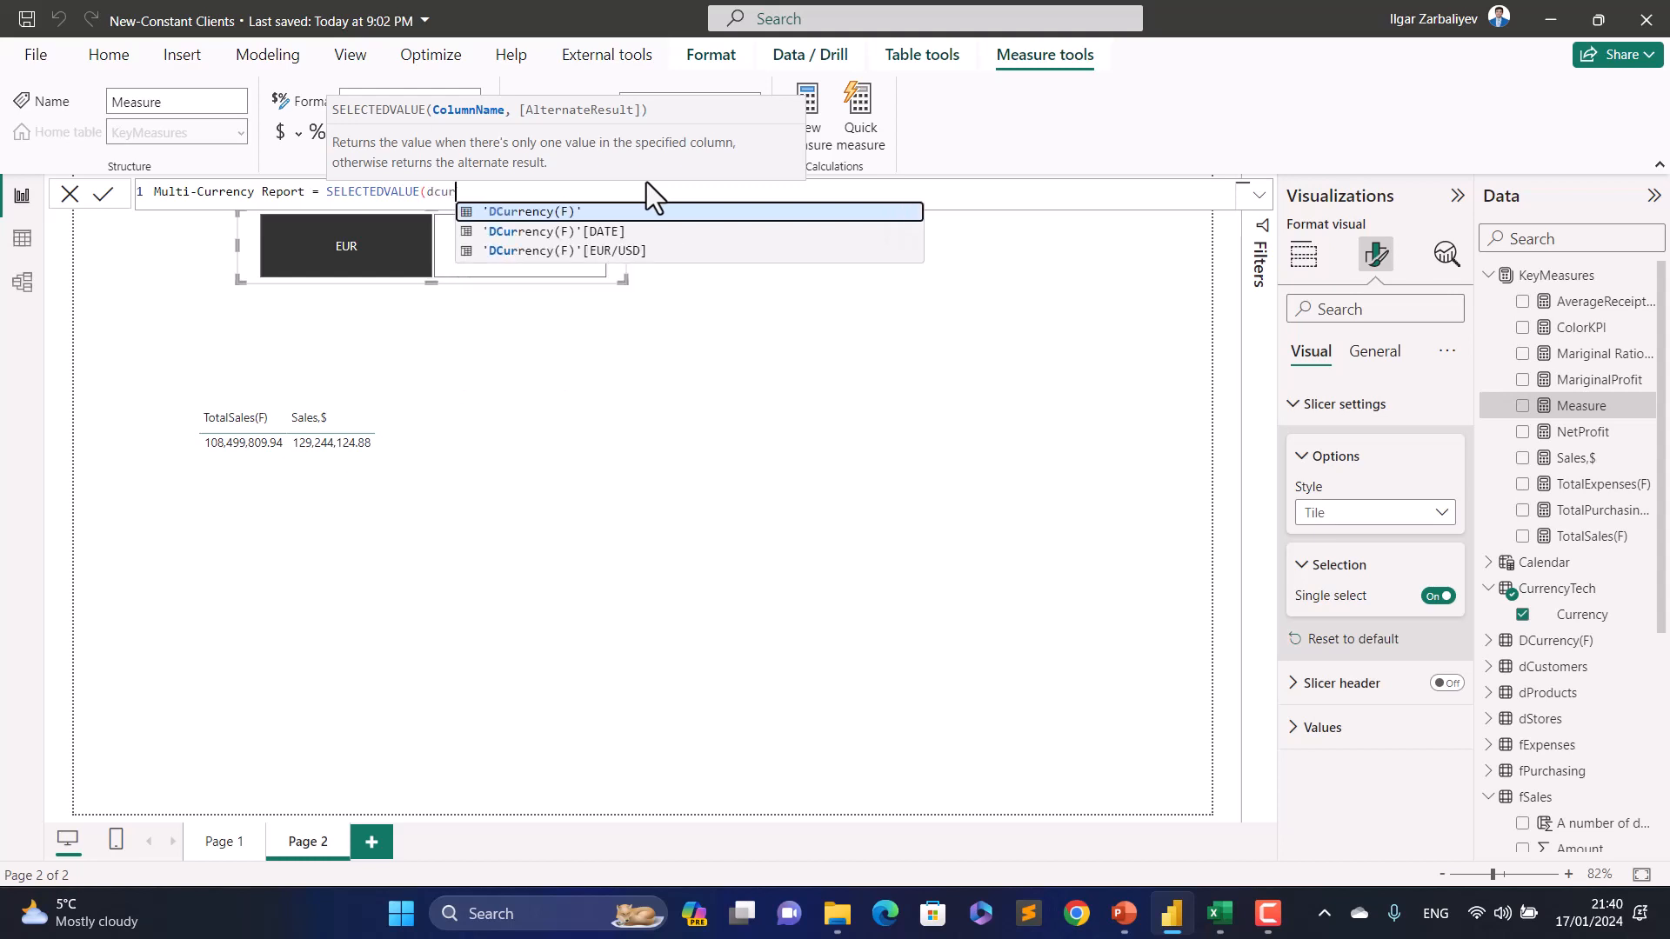
{"action": "type", "text": "r"}
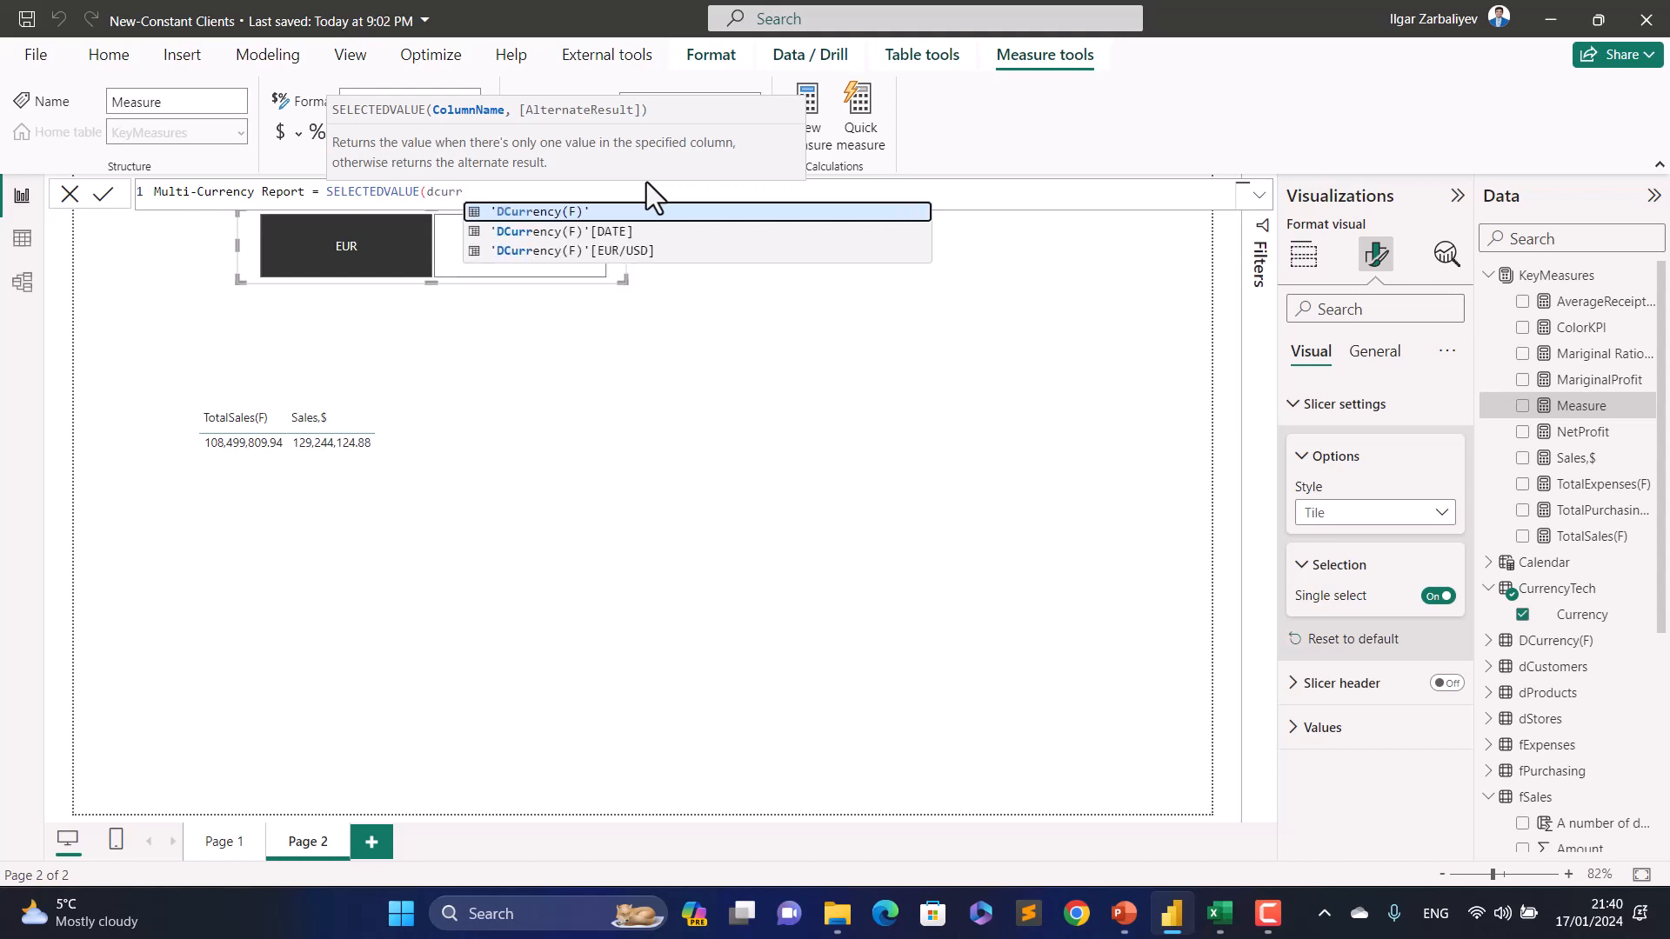
{"action": "key", "text": "BackSpace"}
{"action": "key", "text": "BackSpace"}
{"action": "key", "text": "BackSpace"}
{"action": "key", "text": "BackSpace"}
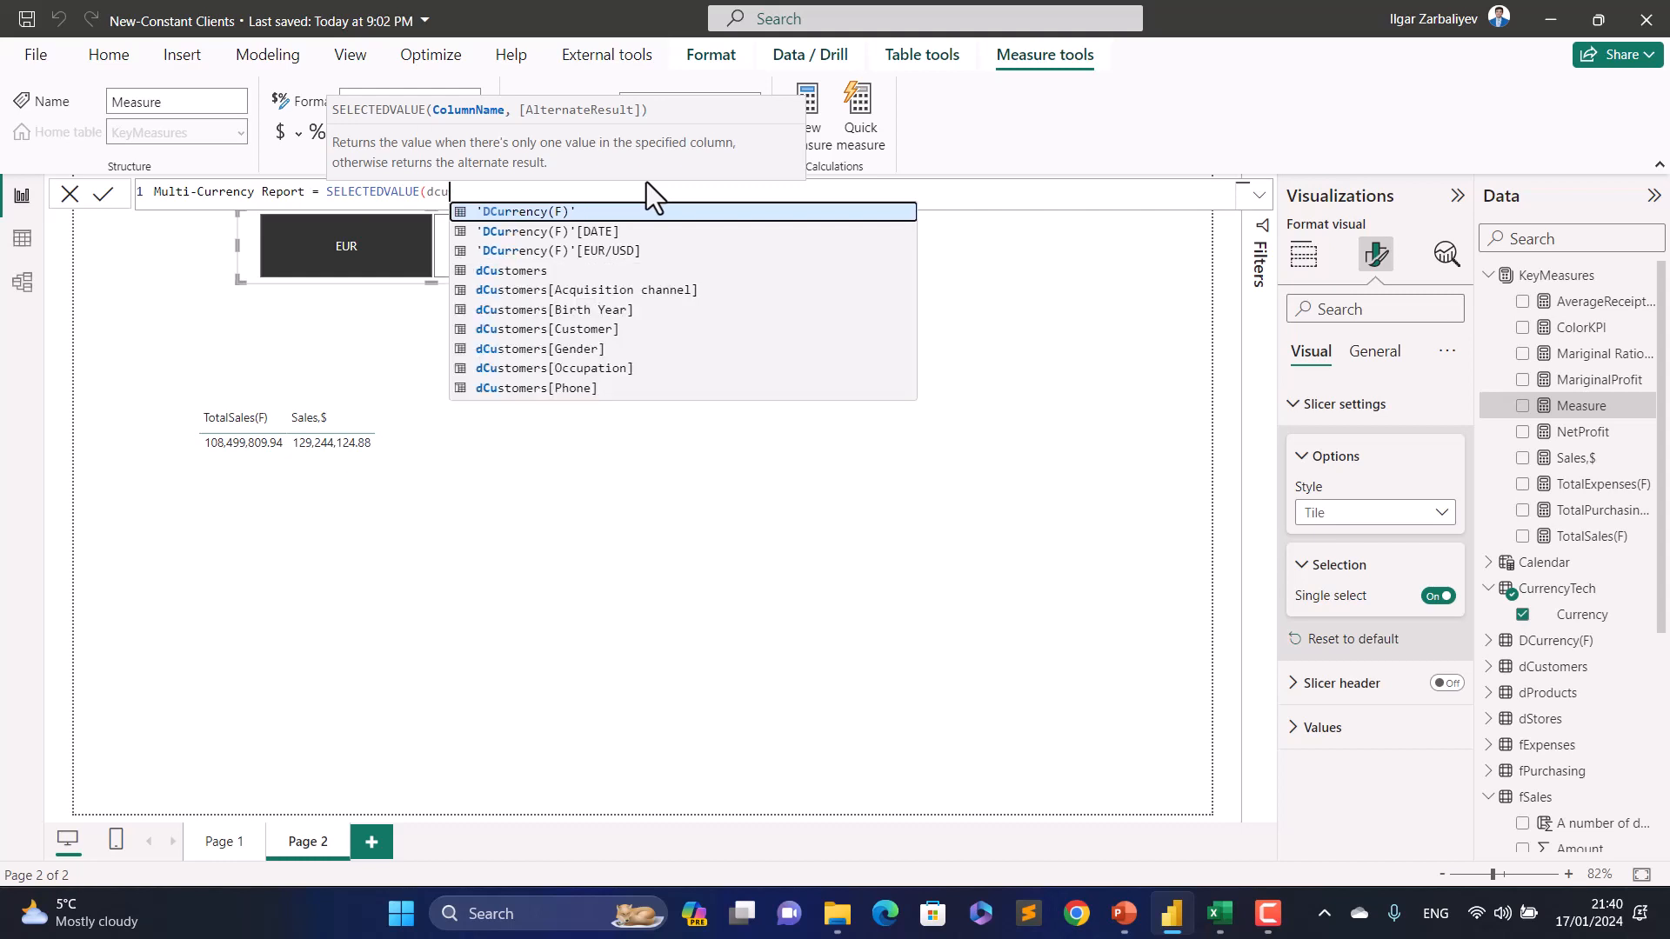
{"action": "key", "text": "BackSpace"}
Step: Complete the Multi-Currency Report formula with CurrencyTech[Currency] as the SELECTEDVALUE column and commit the measure
{"action": "type", "text": "curre"}
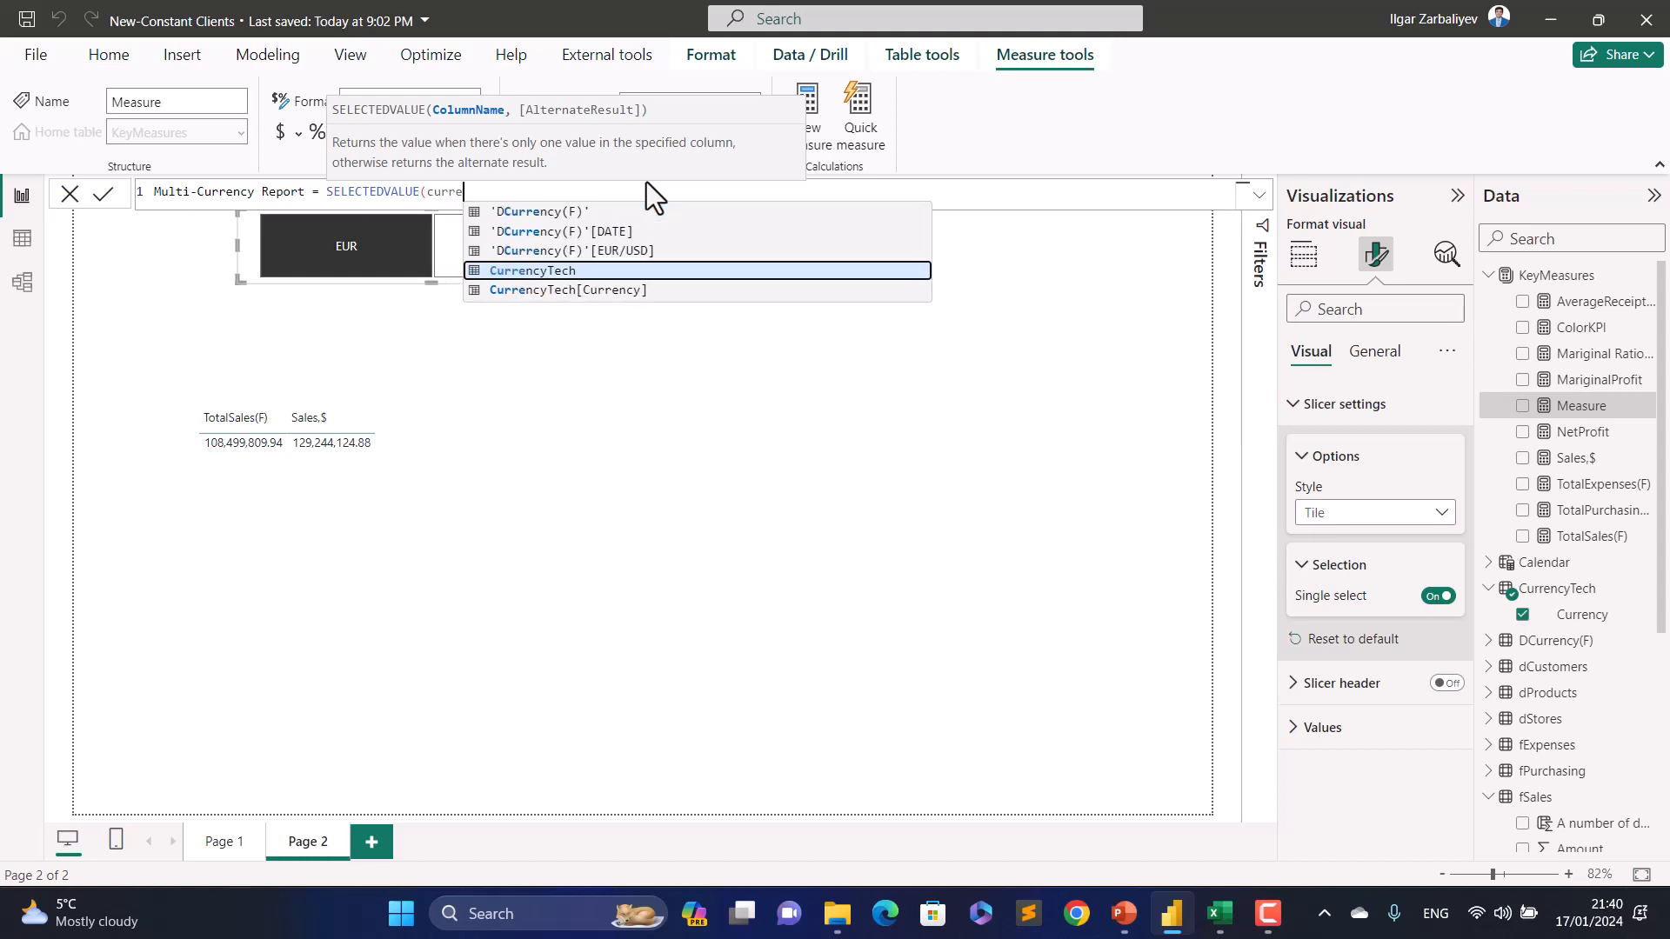
{"action": "key", "text": "Down"}
{"action": "key", "text": "Tab"}
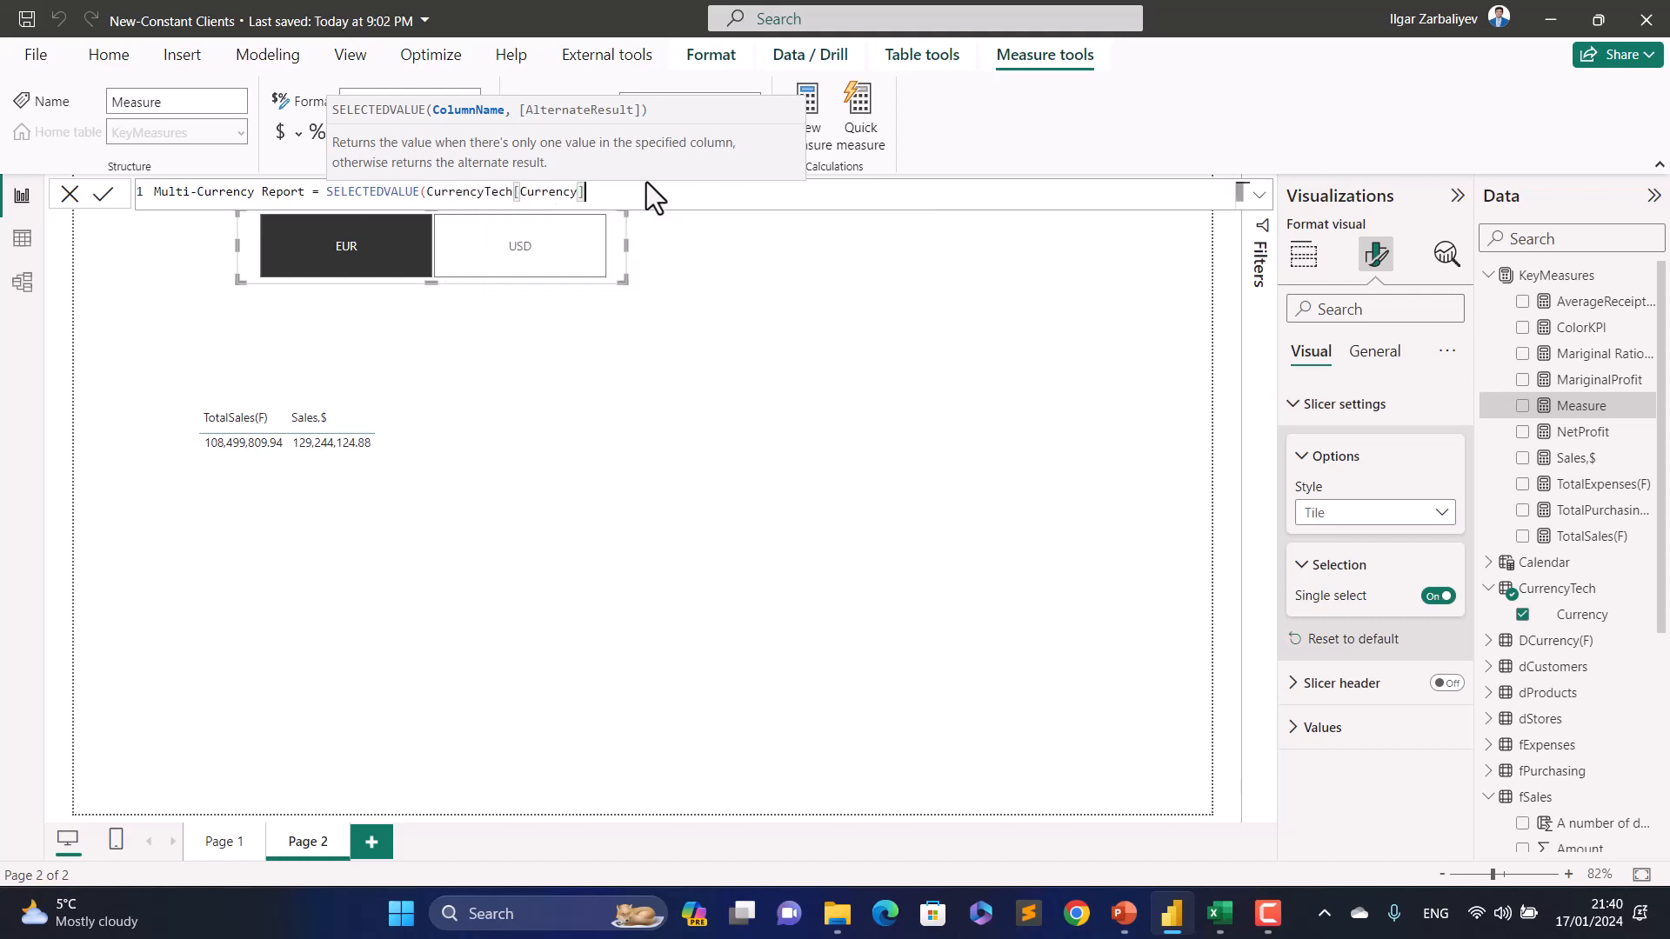
{"action": "type", "text": ")"}
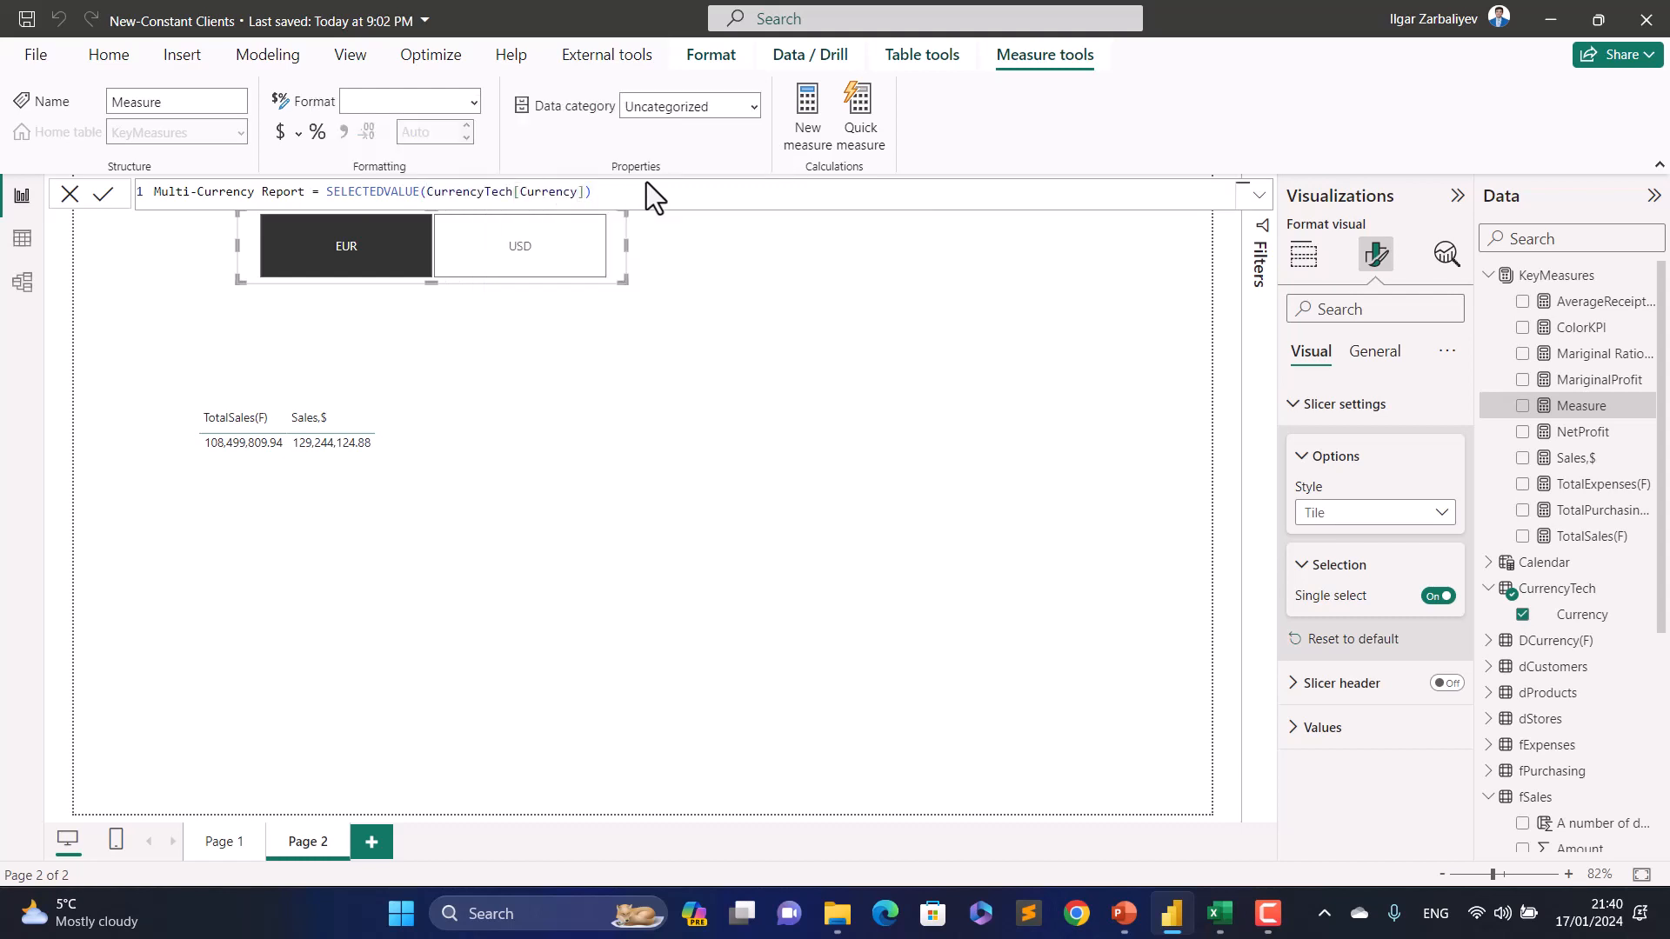
{"action": "key", "text": "Return"}
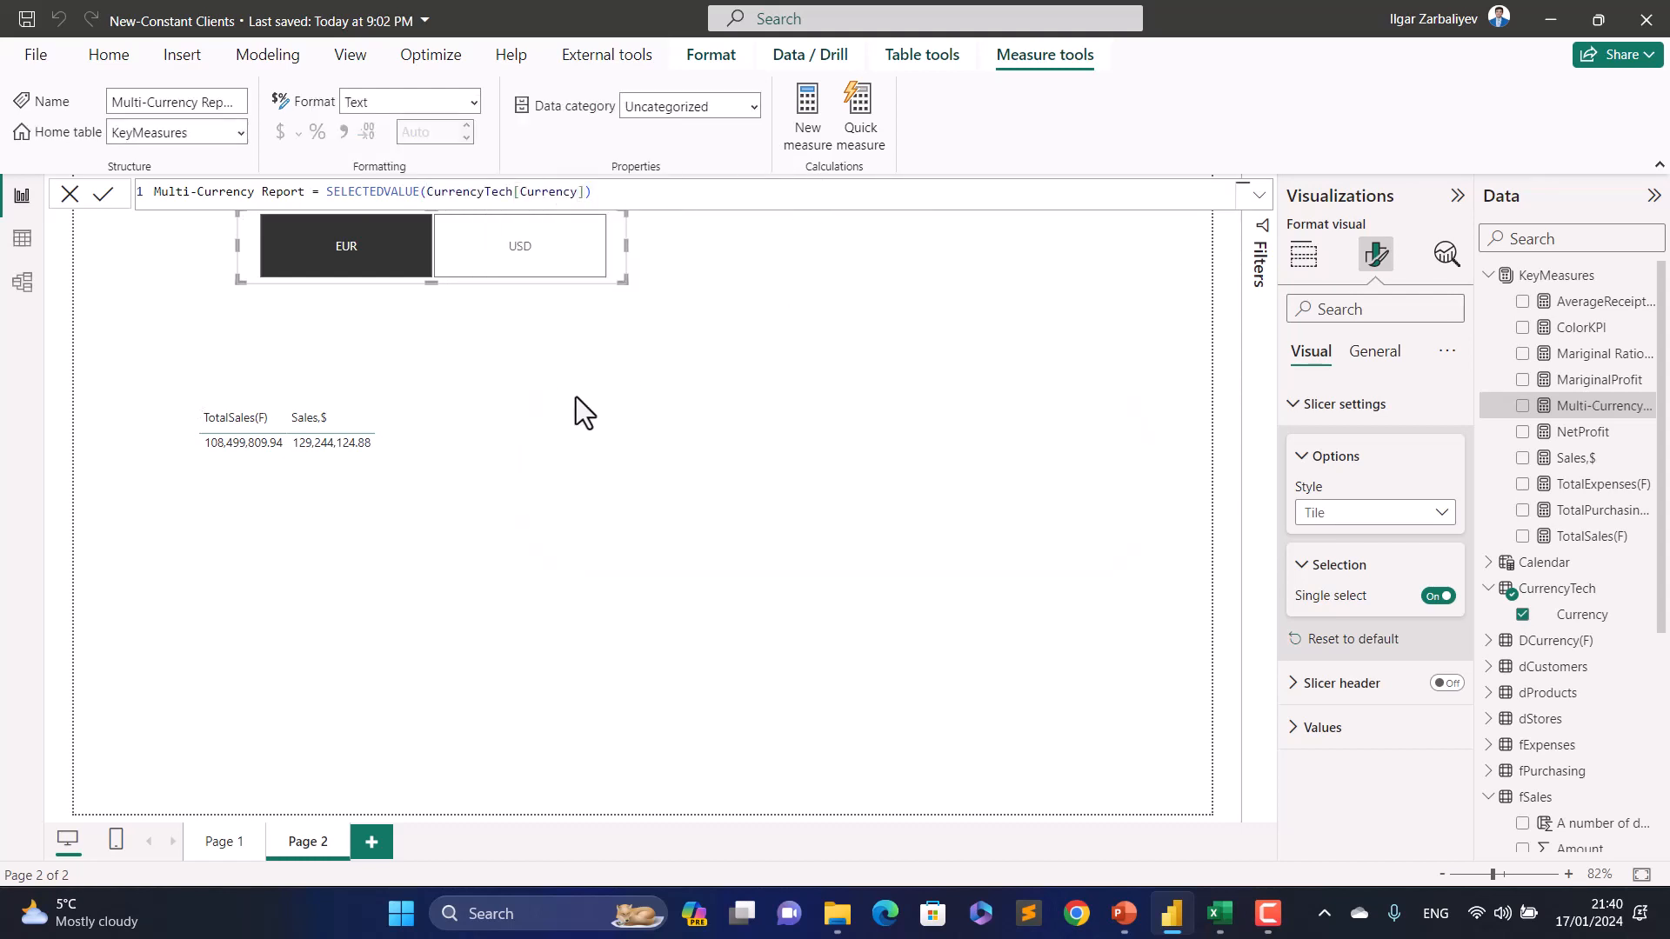
Step: Add the Multi-Currency Report measure to the sales table and test it by switching the currency slicer to USD and back to EUR
{"action": "left_click", "coordinate": [550, 462]}
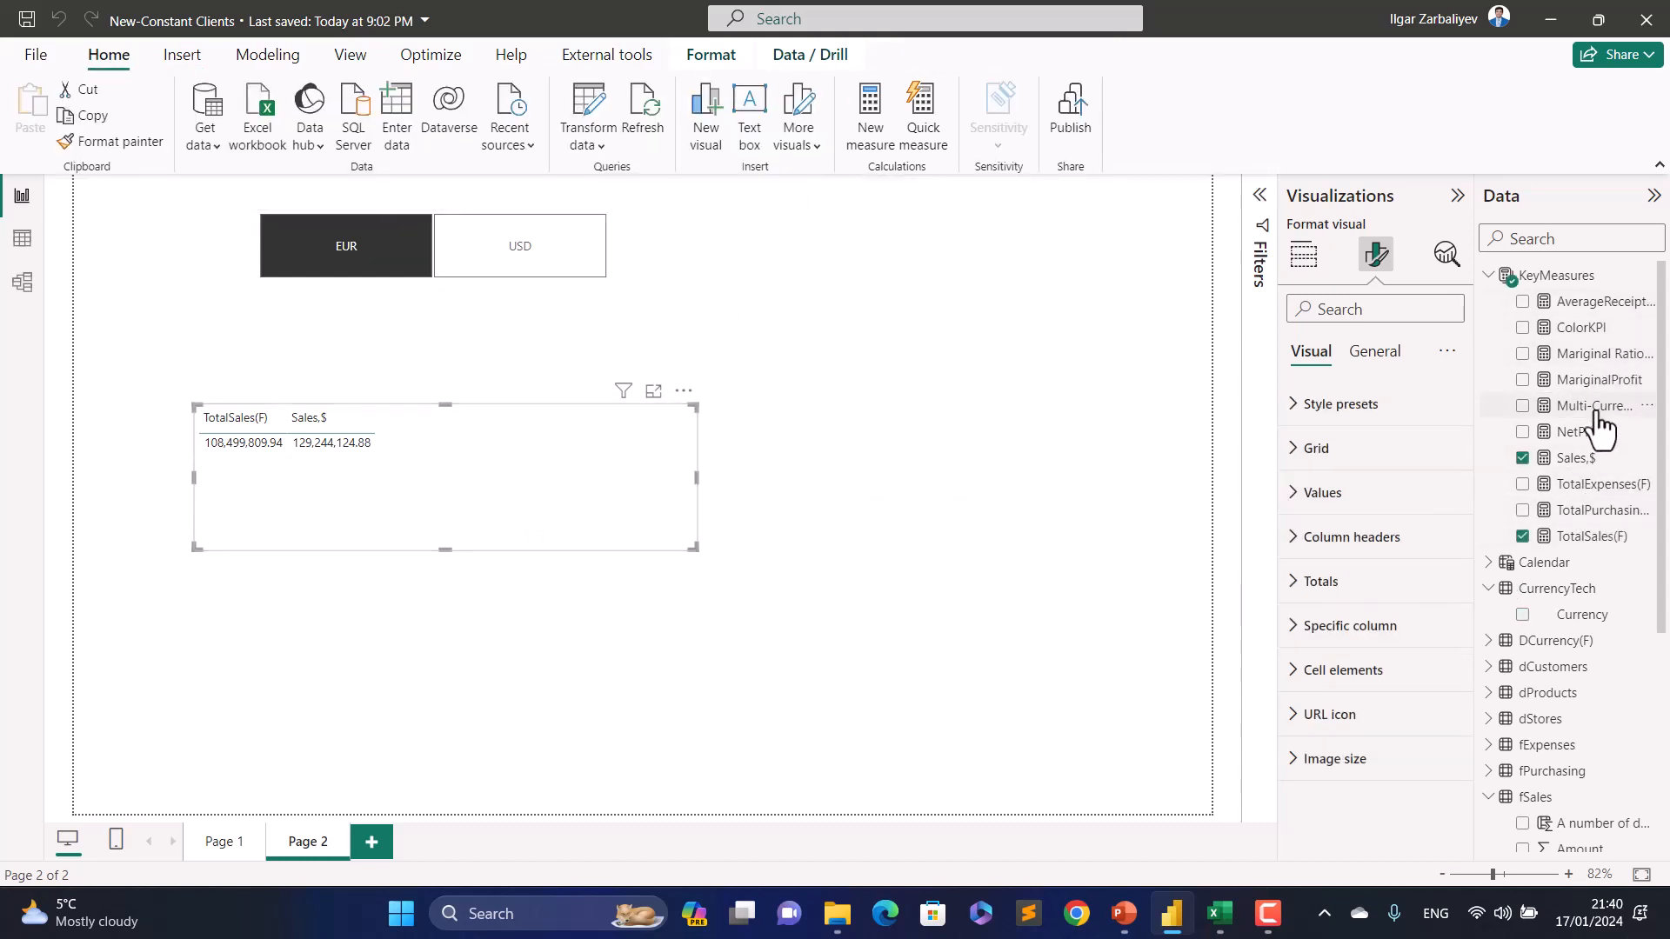
{"action": "left_click_drag", "start_coordinate": [1594, 409], "coordinate": [561, 479]}
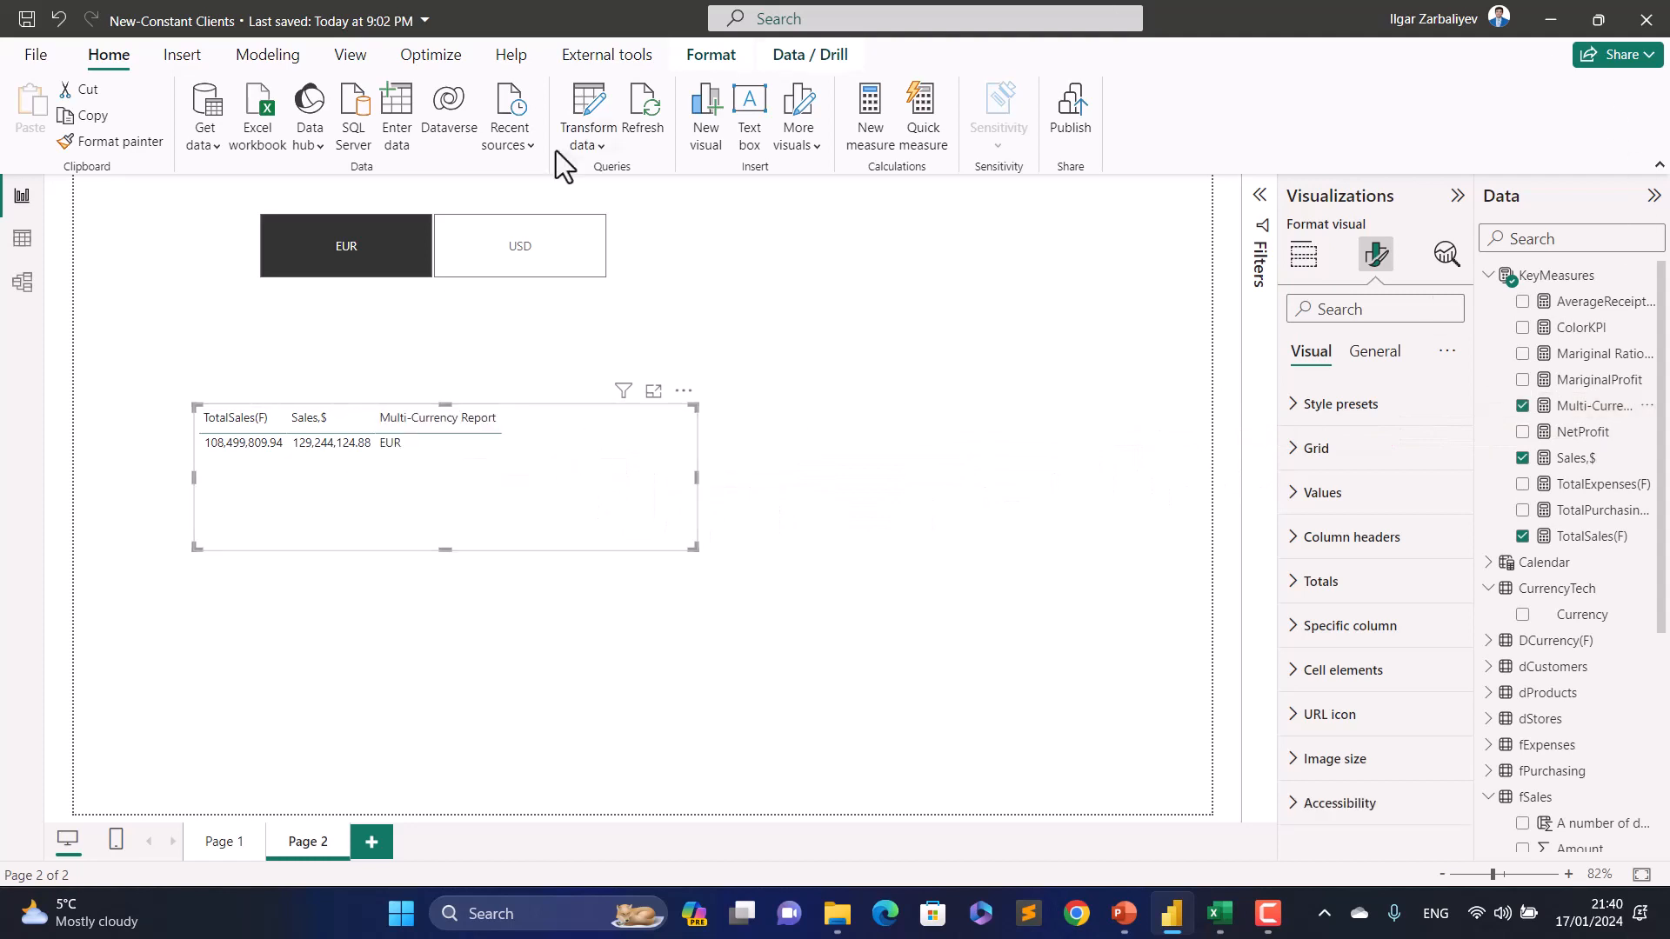
{"action": "left_click", "coordinate": [527, 271]}
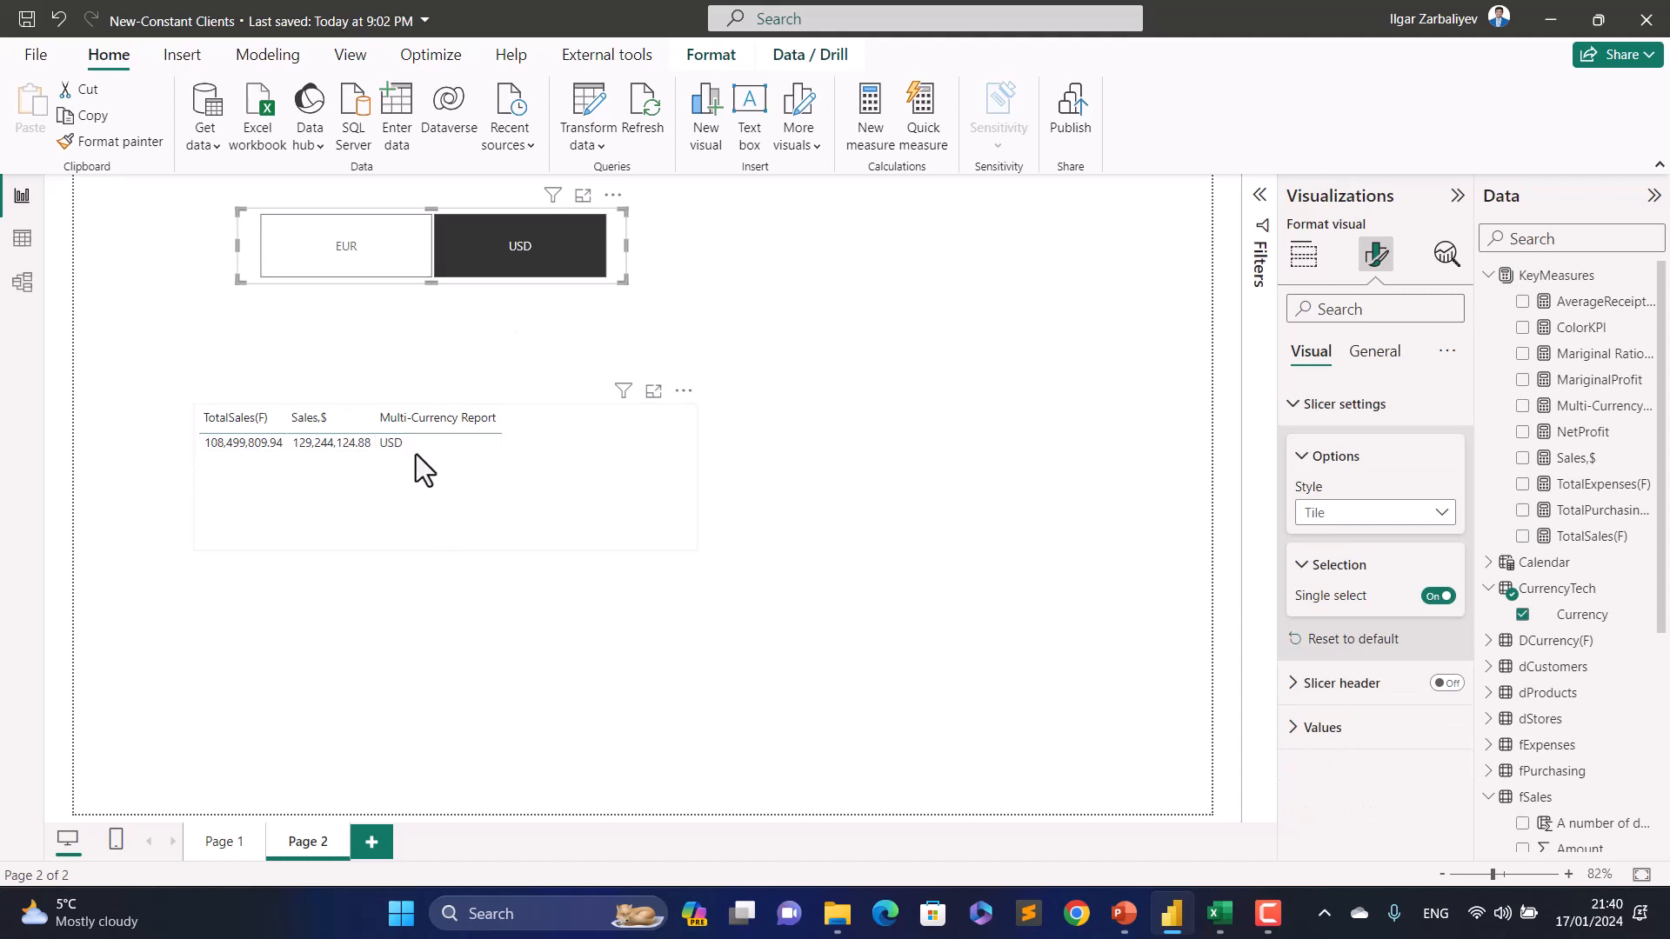
{"action": "left_click", "coordinate": [385, 268]}
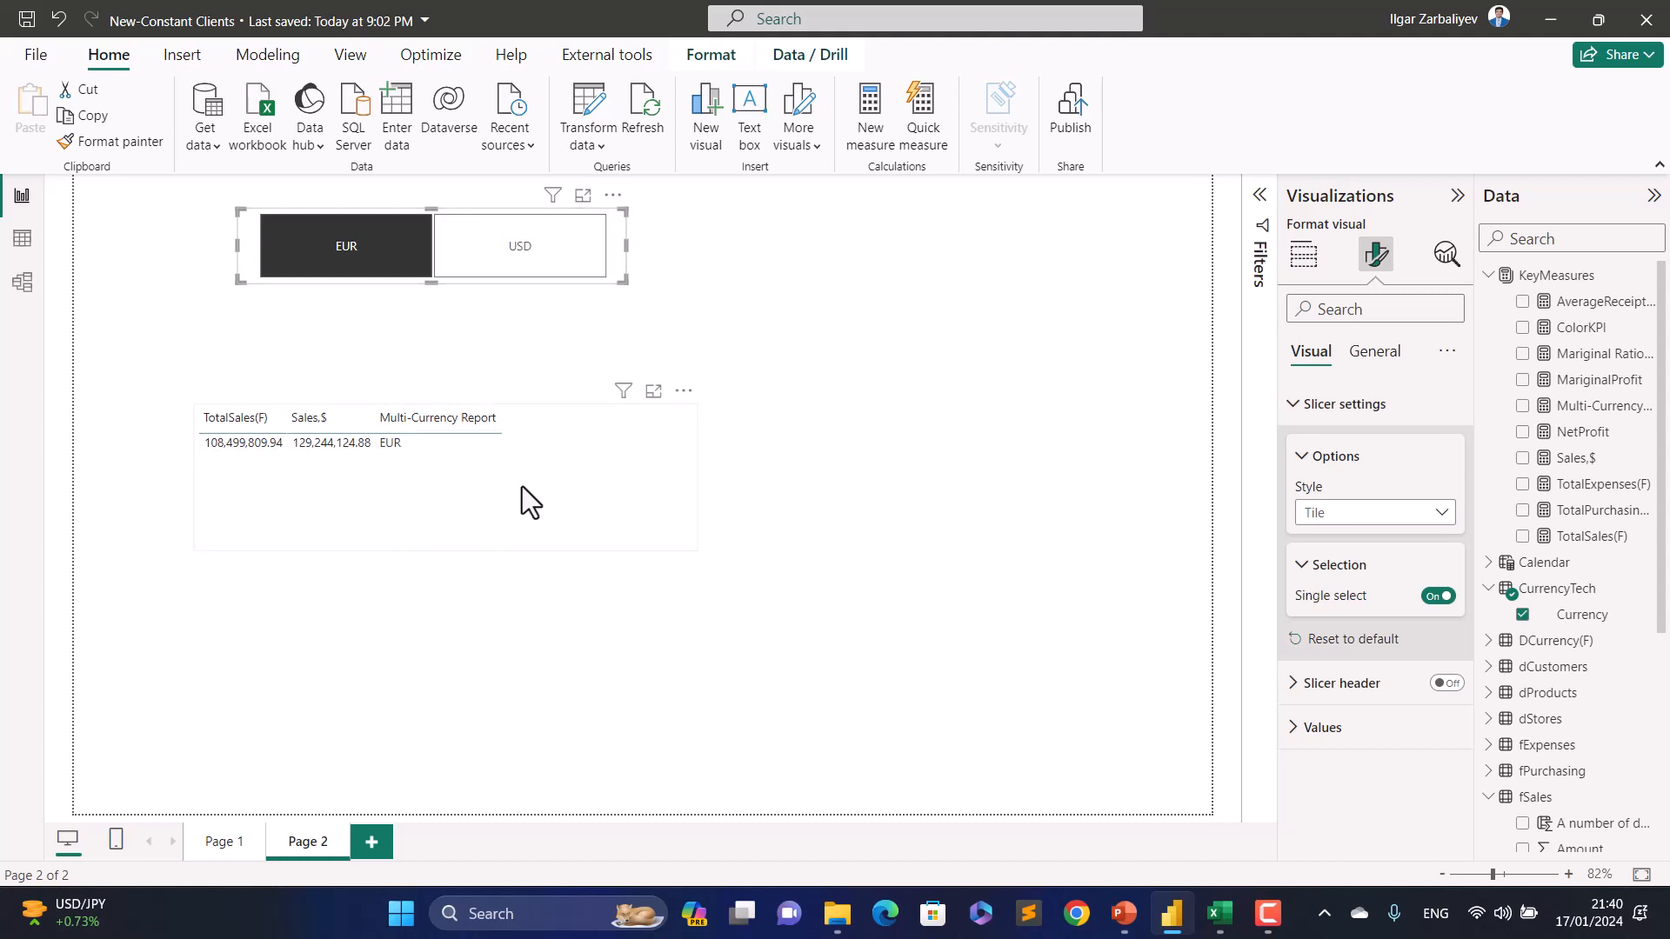
{"action": "left_click", "coordinate": [566, 484]}
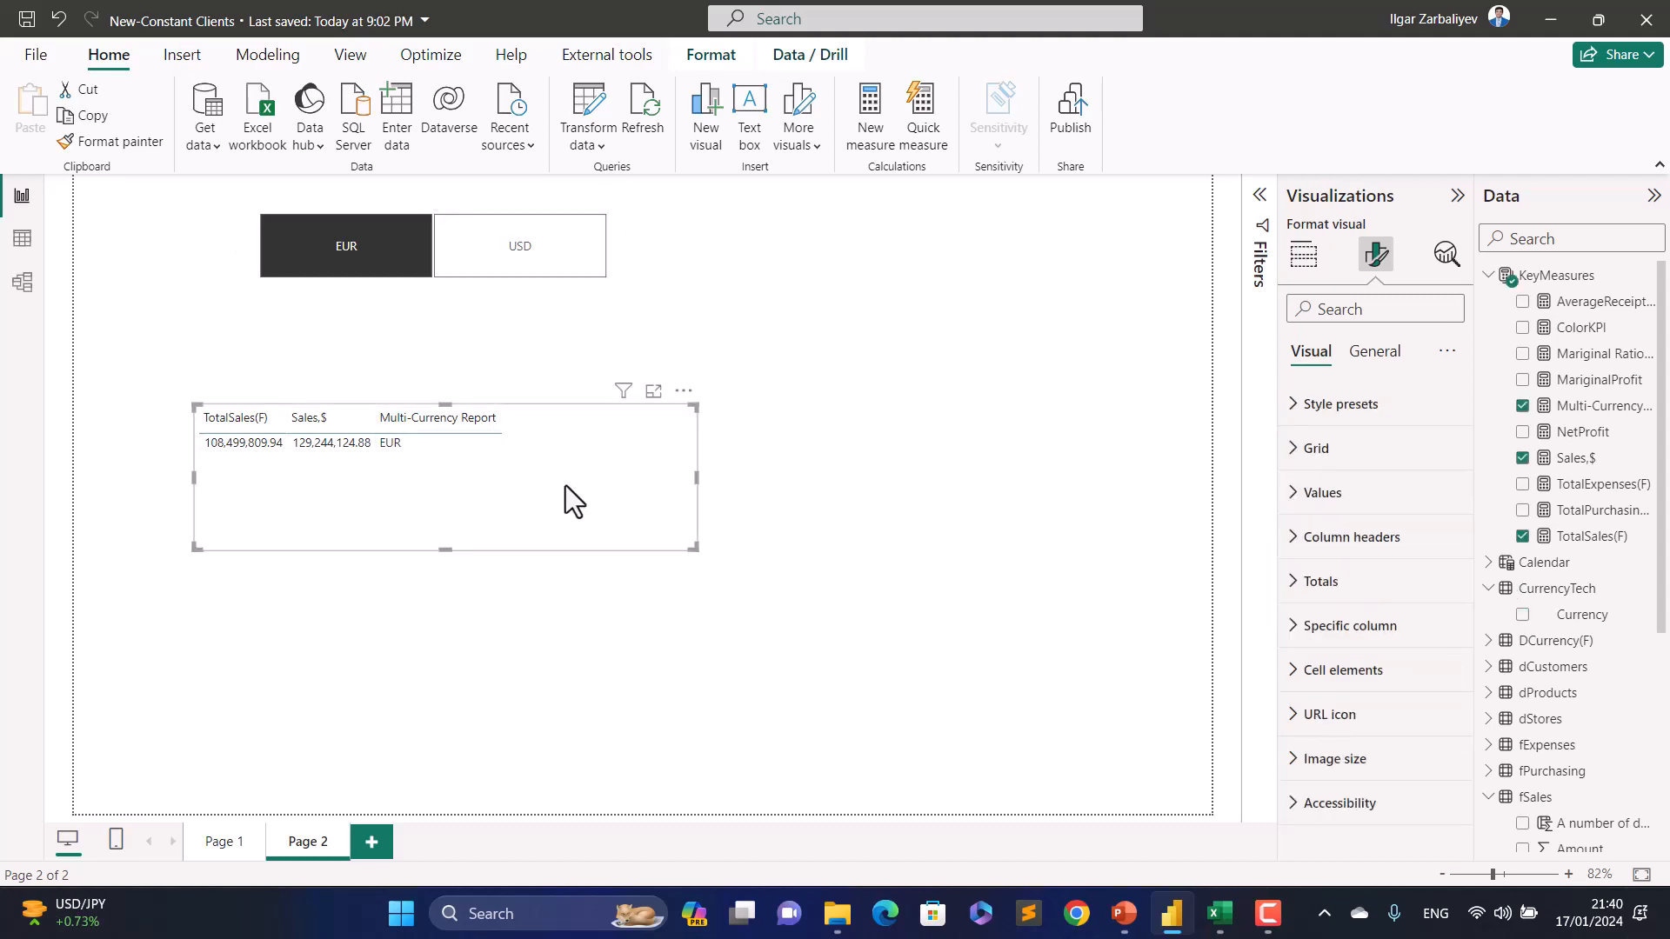
Step: Examine the dates and EUR/USD rates in the DCurrency(F) table's data, and return to the report page
{"action": "left_click", "coordinate": [25, 246]}
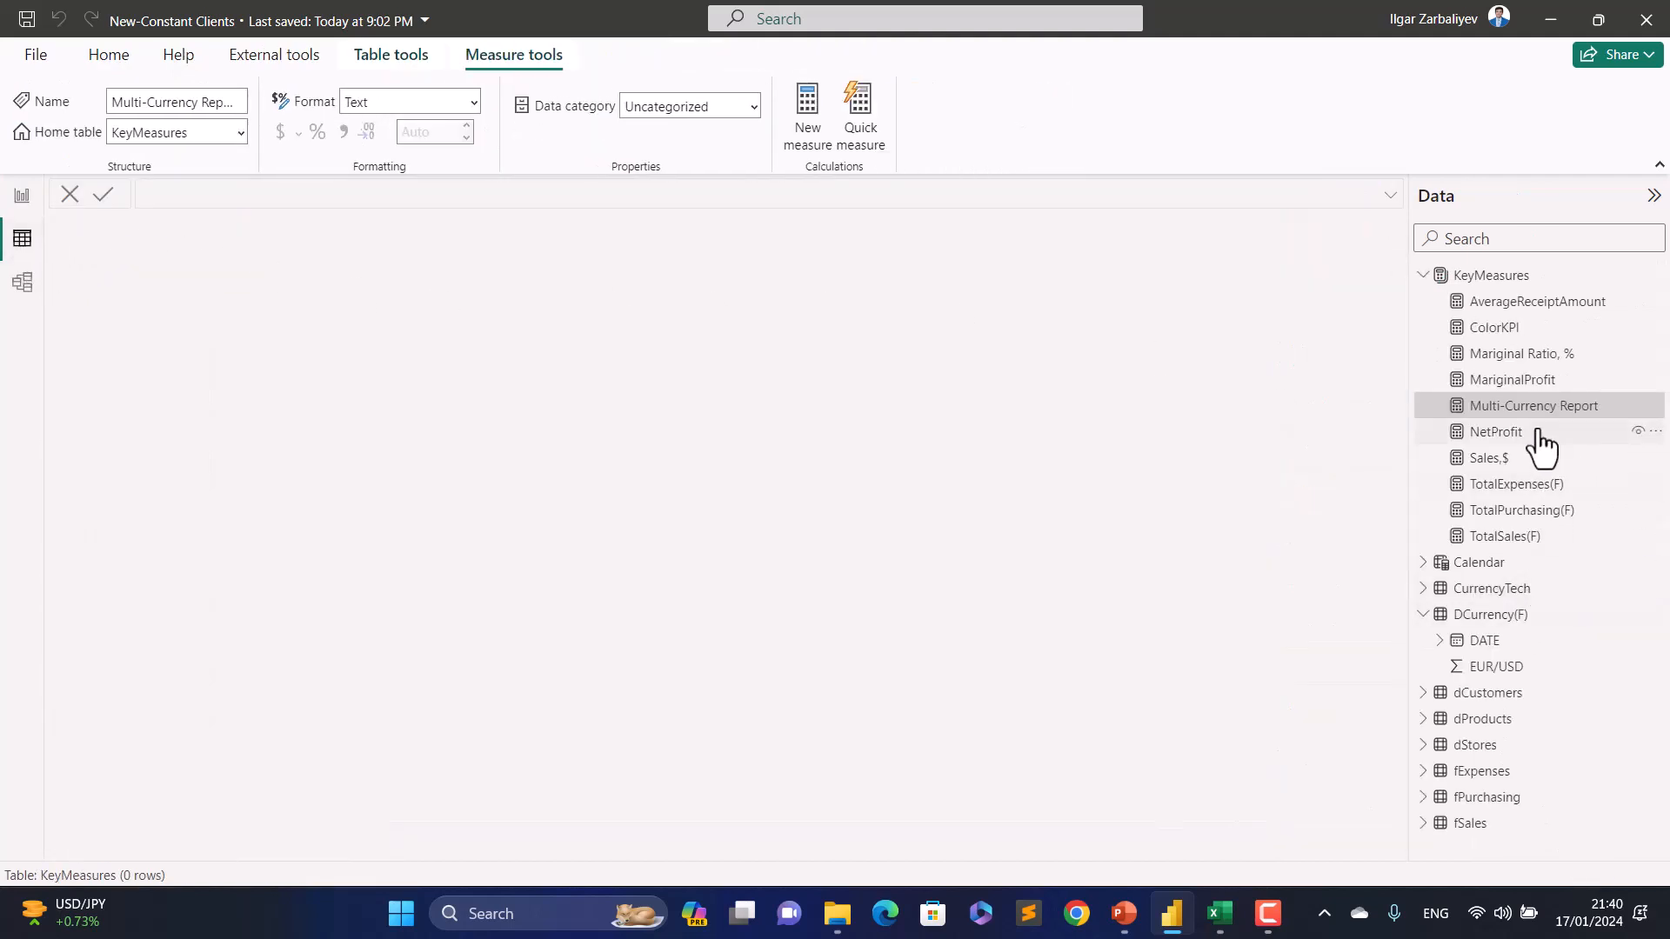
{"action": "left_click", "coordinate": [1485, 617]}
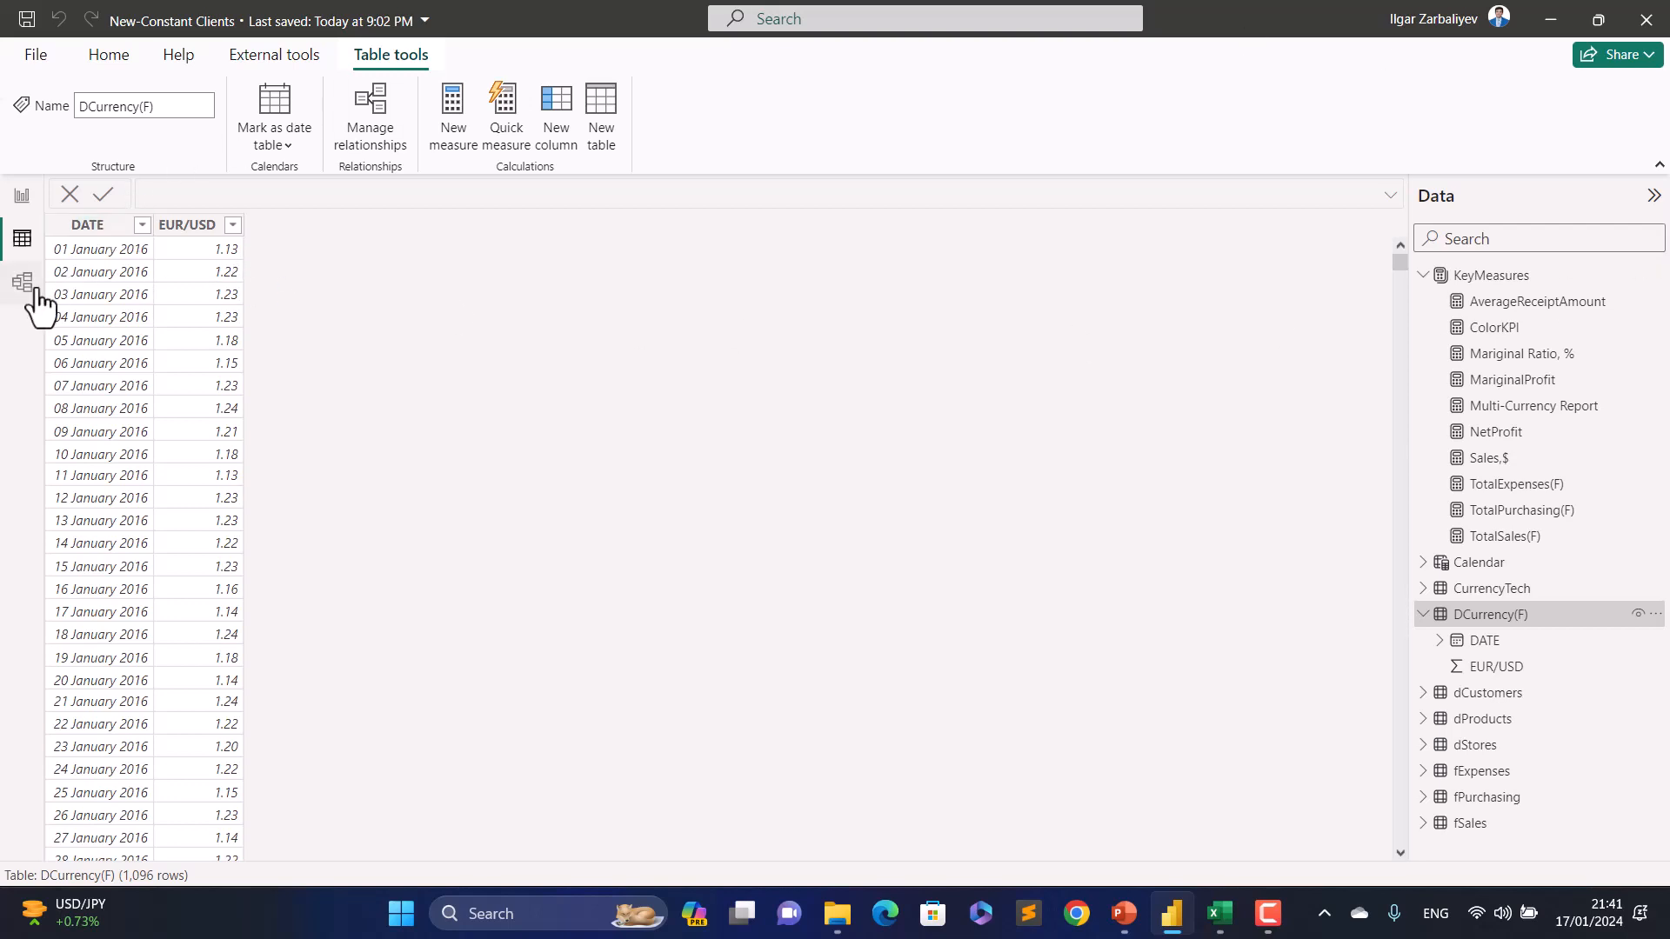
{"action": "left_click", "coordinate": [25, 205]}
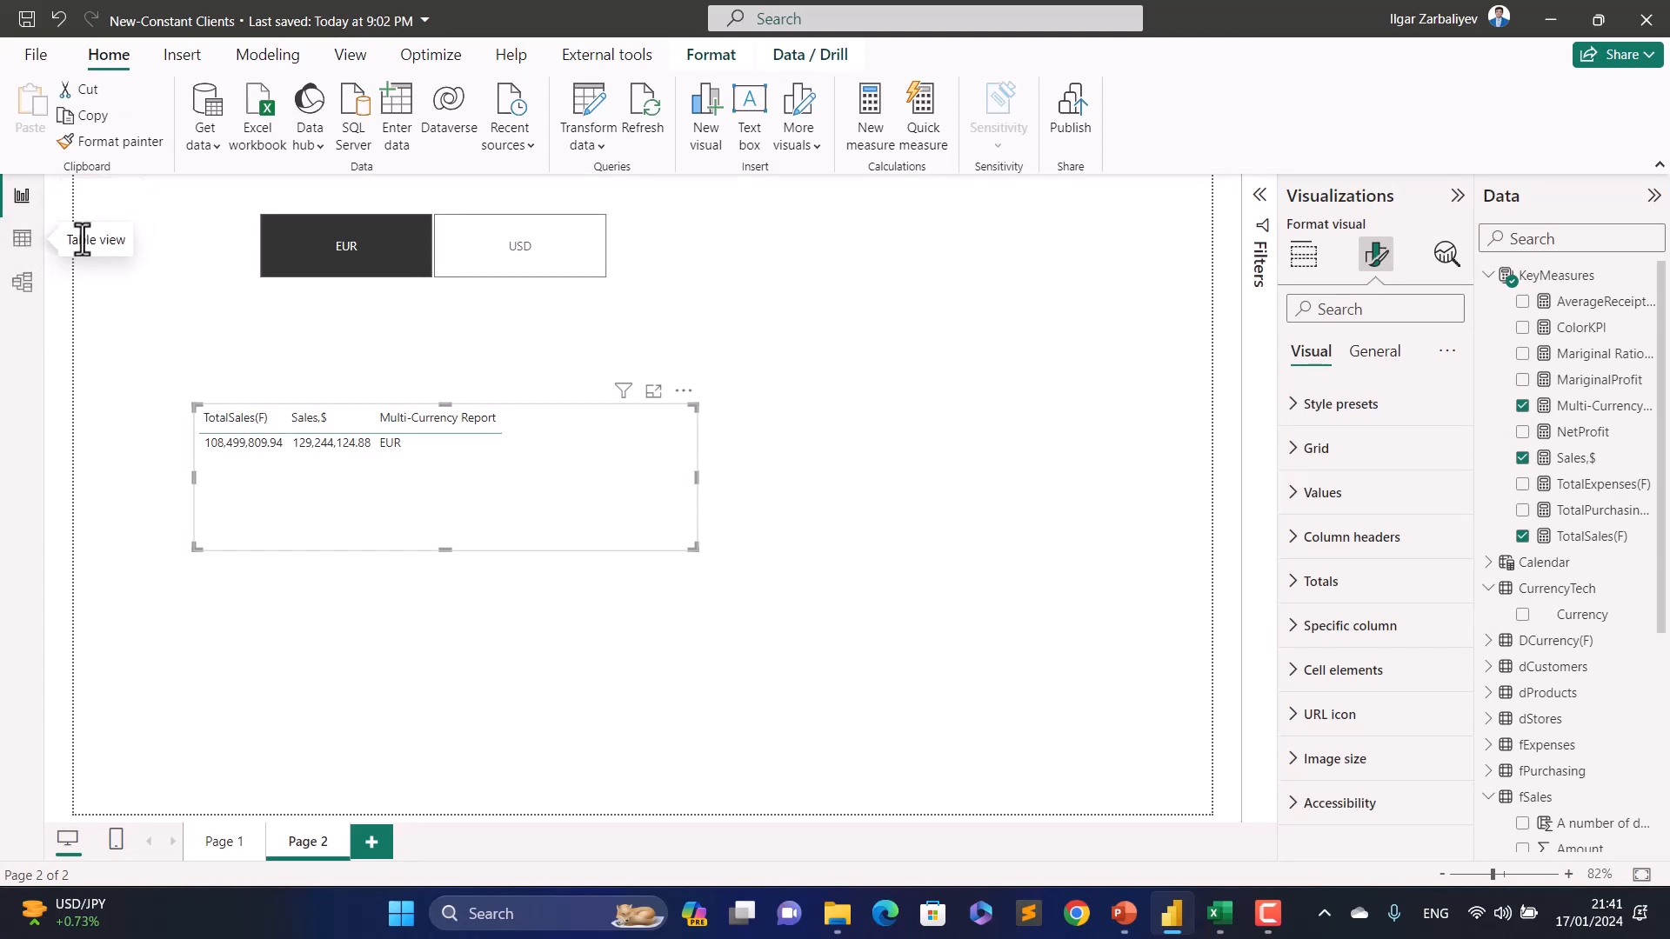
Step: Enable loading for the DCurrency(H) query in Power Query, apply the query changes and dismiss the load dialog
{"action": "left_click", "coordinate": [588, 140]}
{"action": "left_click", "coordinate": [633, 184]}
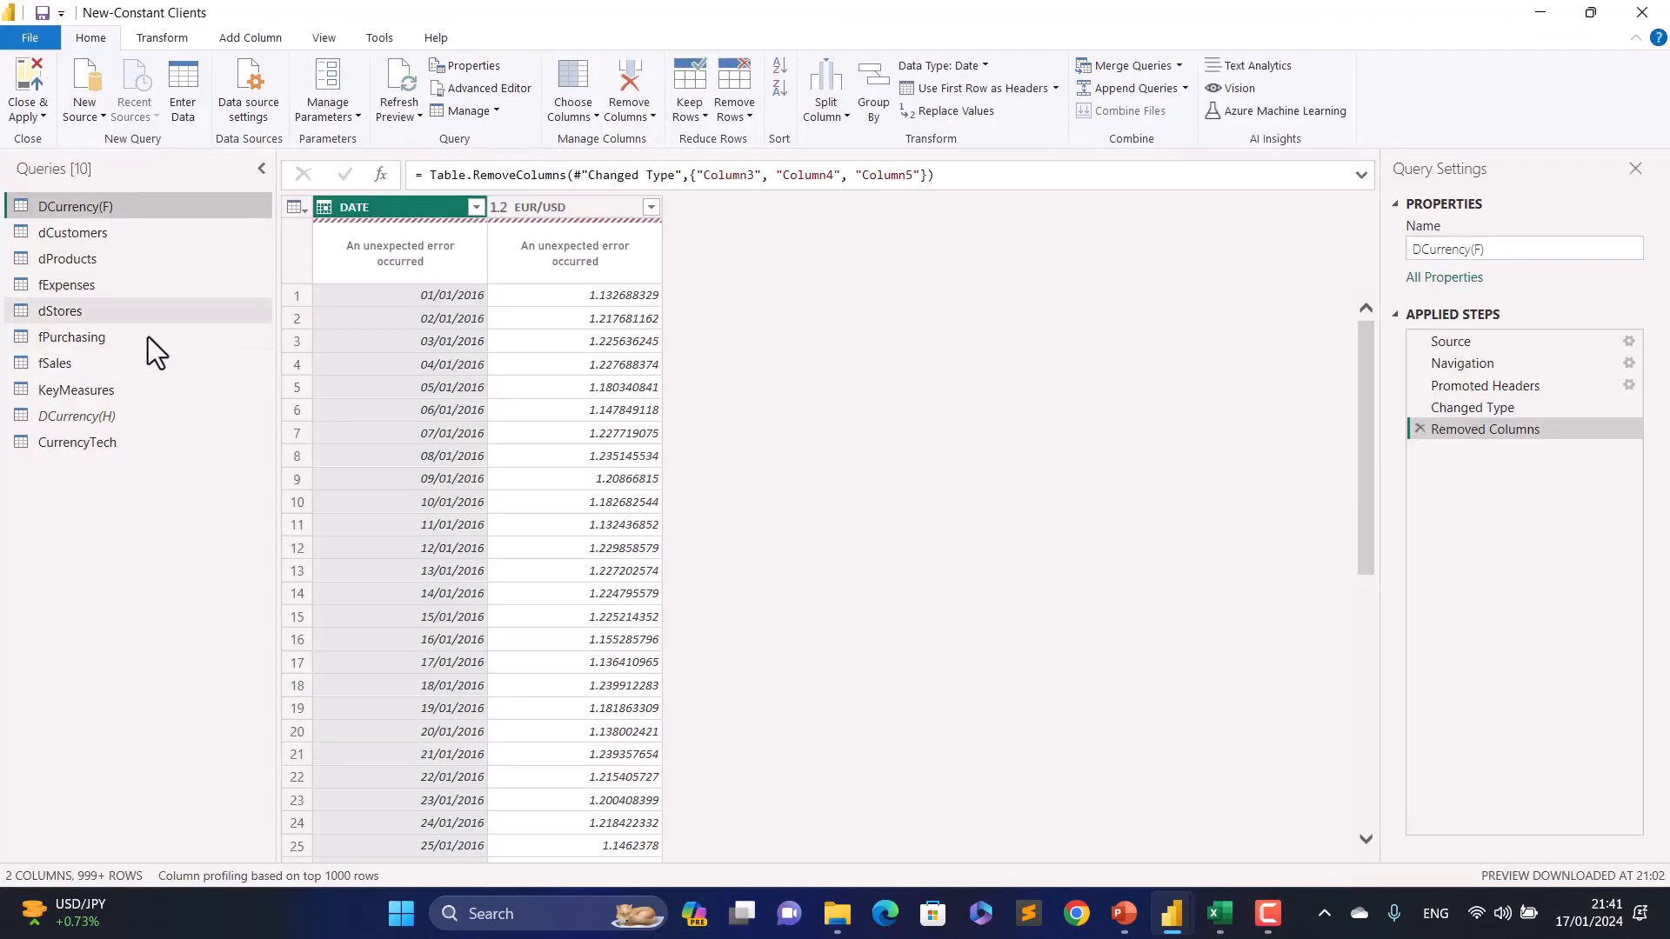
{"action": "left_click", "coordinate": [94, 418]}
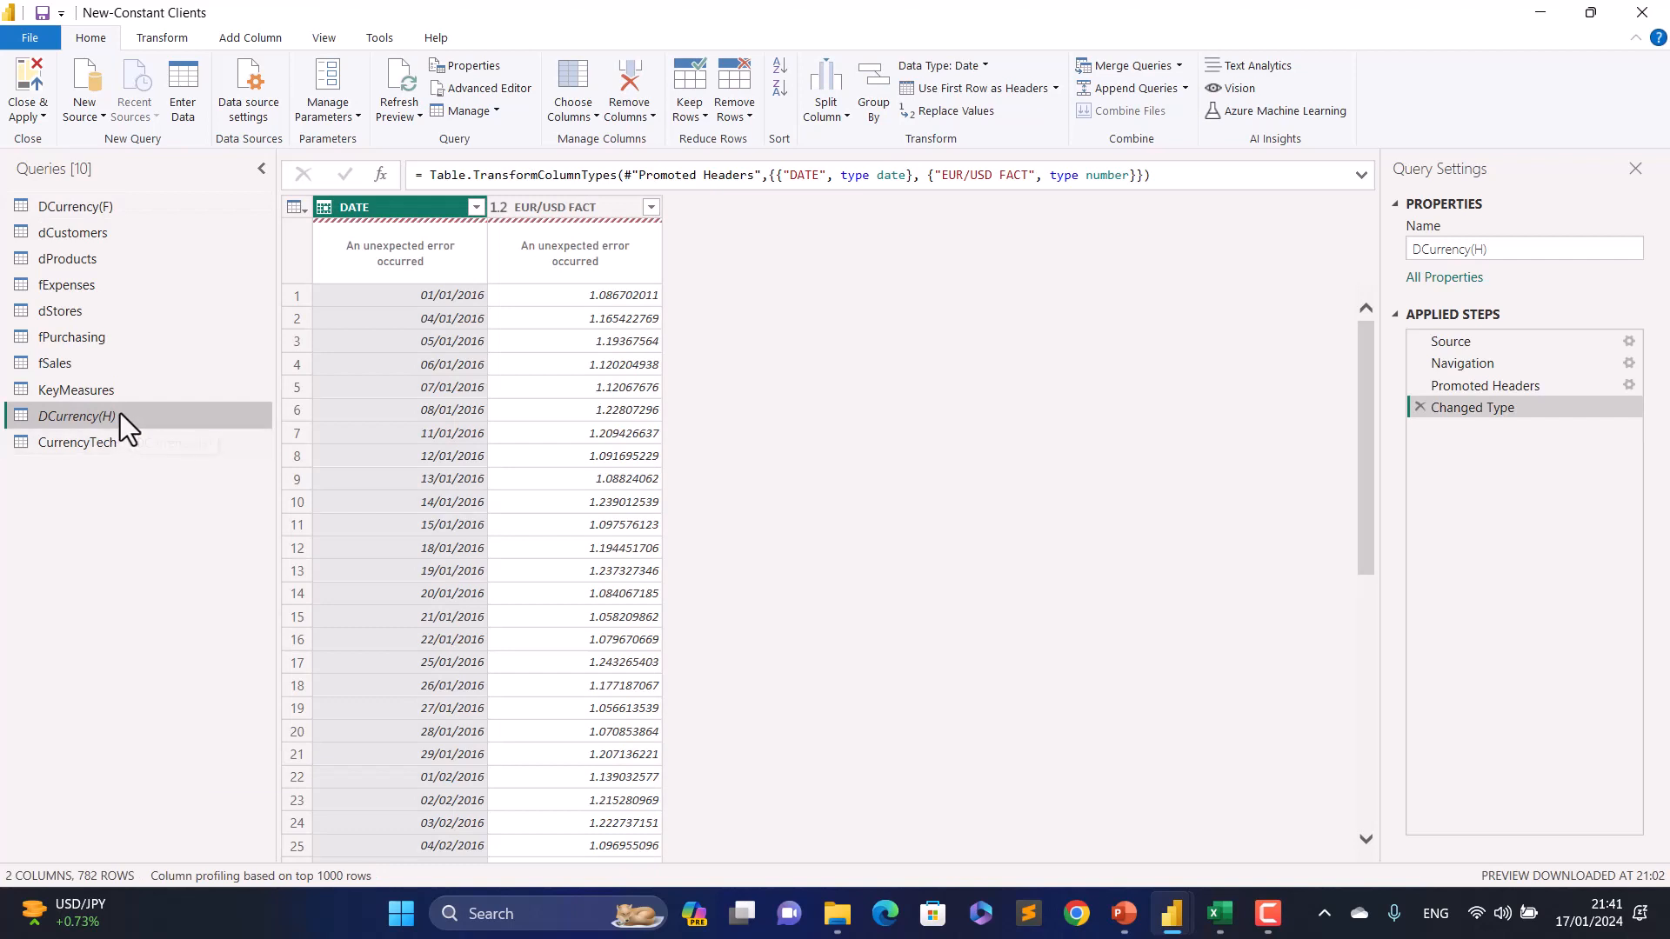
{"action": "right_click", "coordinate": [120, 415]}
{"action": "left_click", "coordinate": [212, 529]}
{"action": "left_click", "coordinate": [22, 83]}
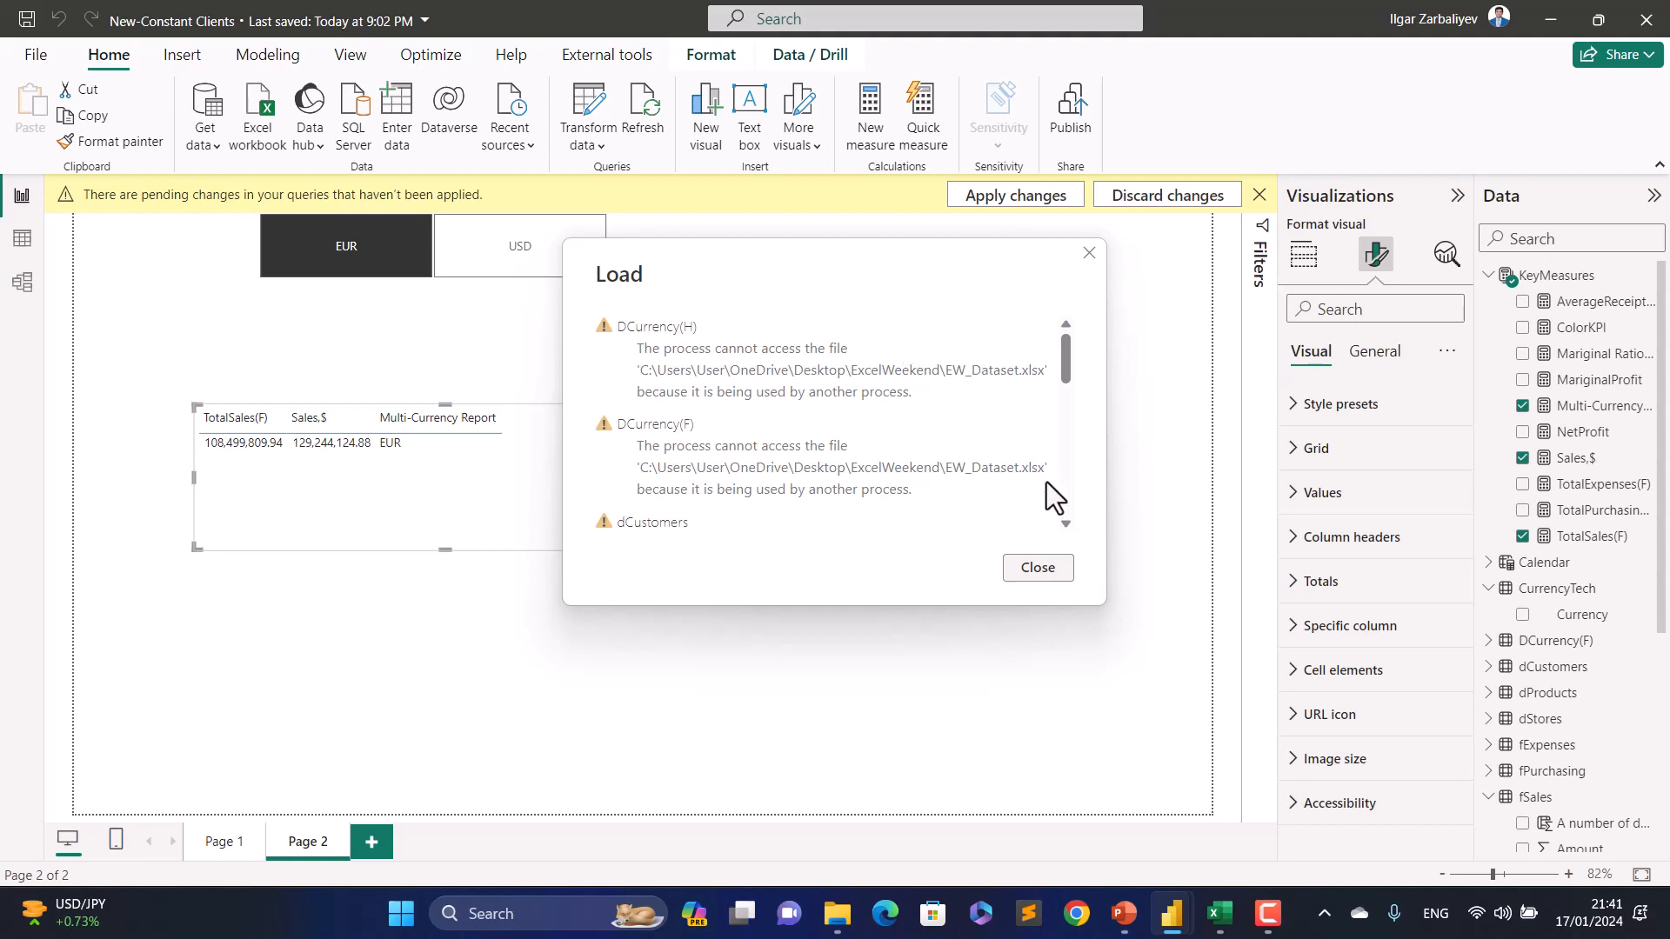
{"action": "left_click", "coordinate": [1039, 568]}
Step: Check the workbook file path in the DCurrency(H) query's Source step and try applying the query changes again
{"action": "left_click", "coordinate": [591, 136]}
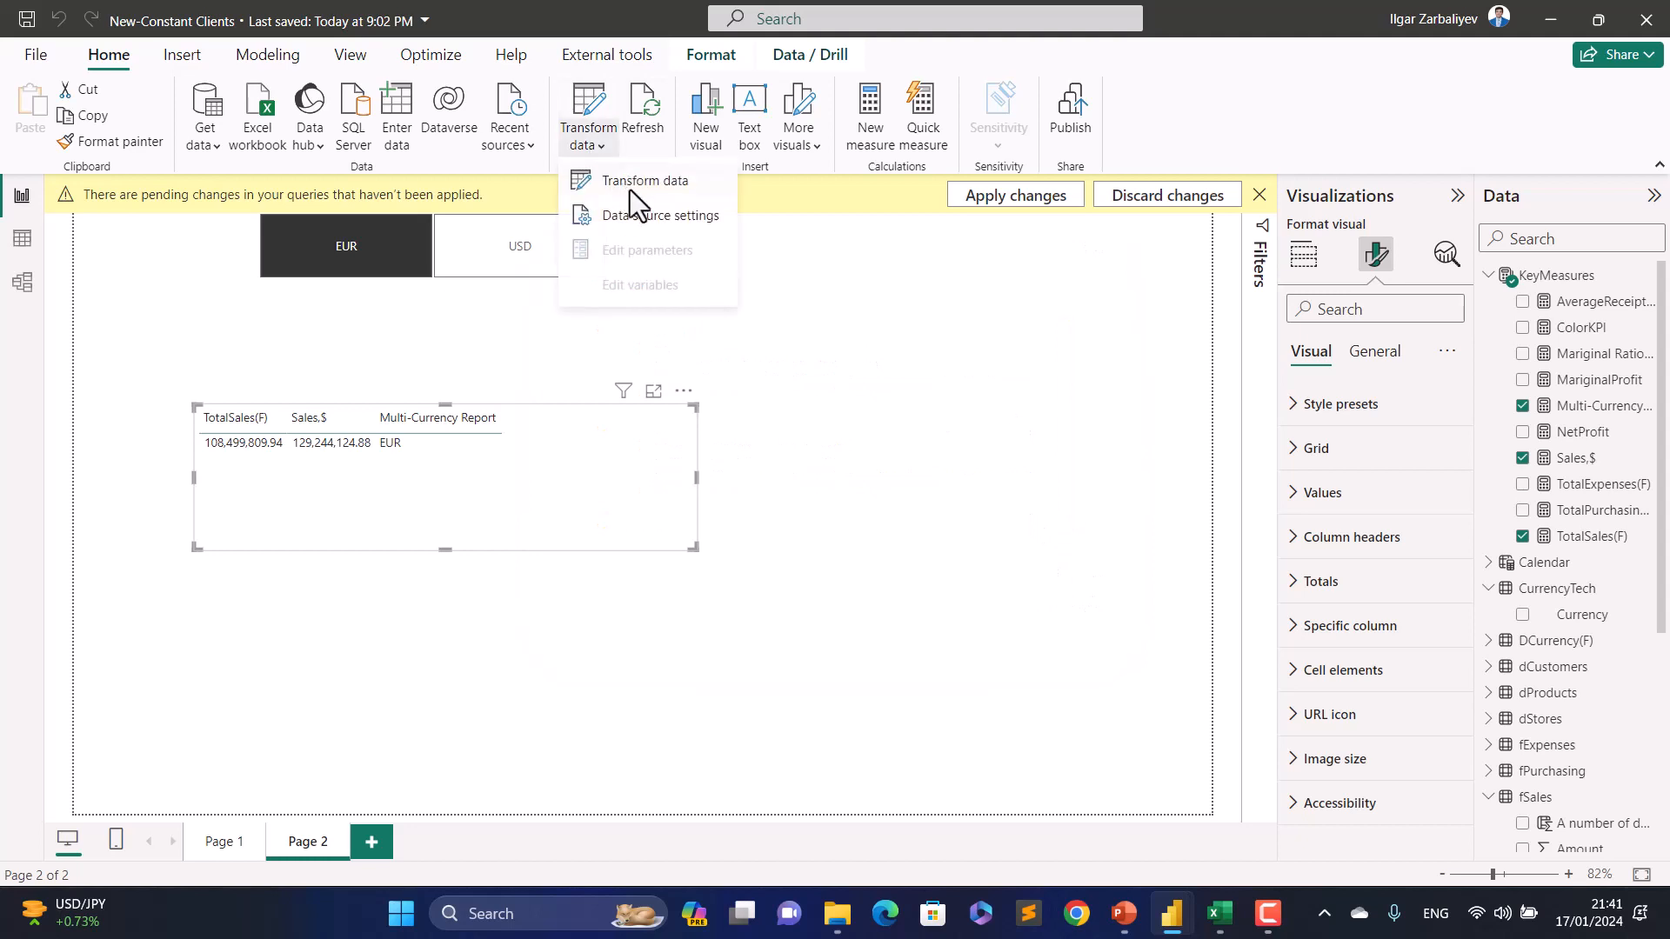
{"action": "left_click", "coordinate": [644, 178]}
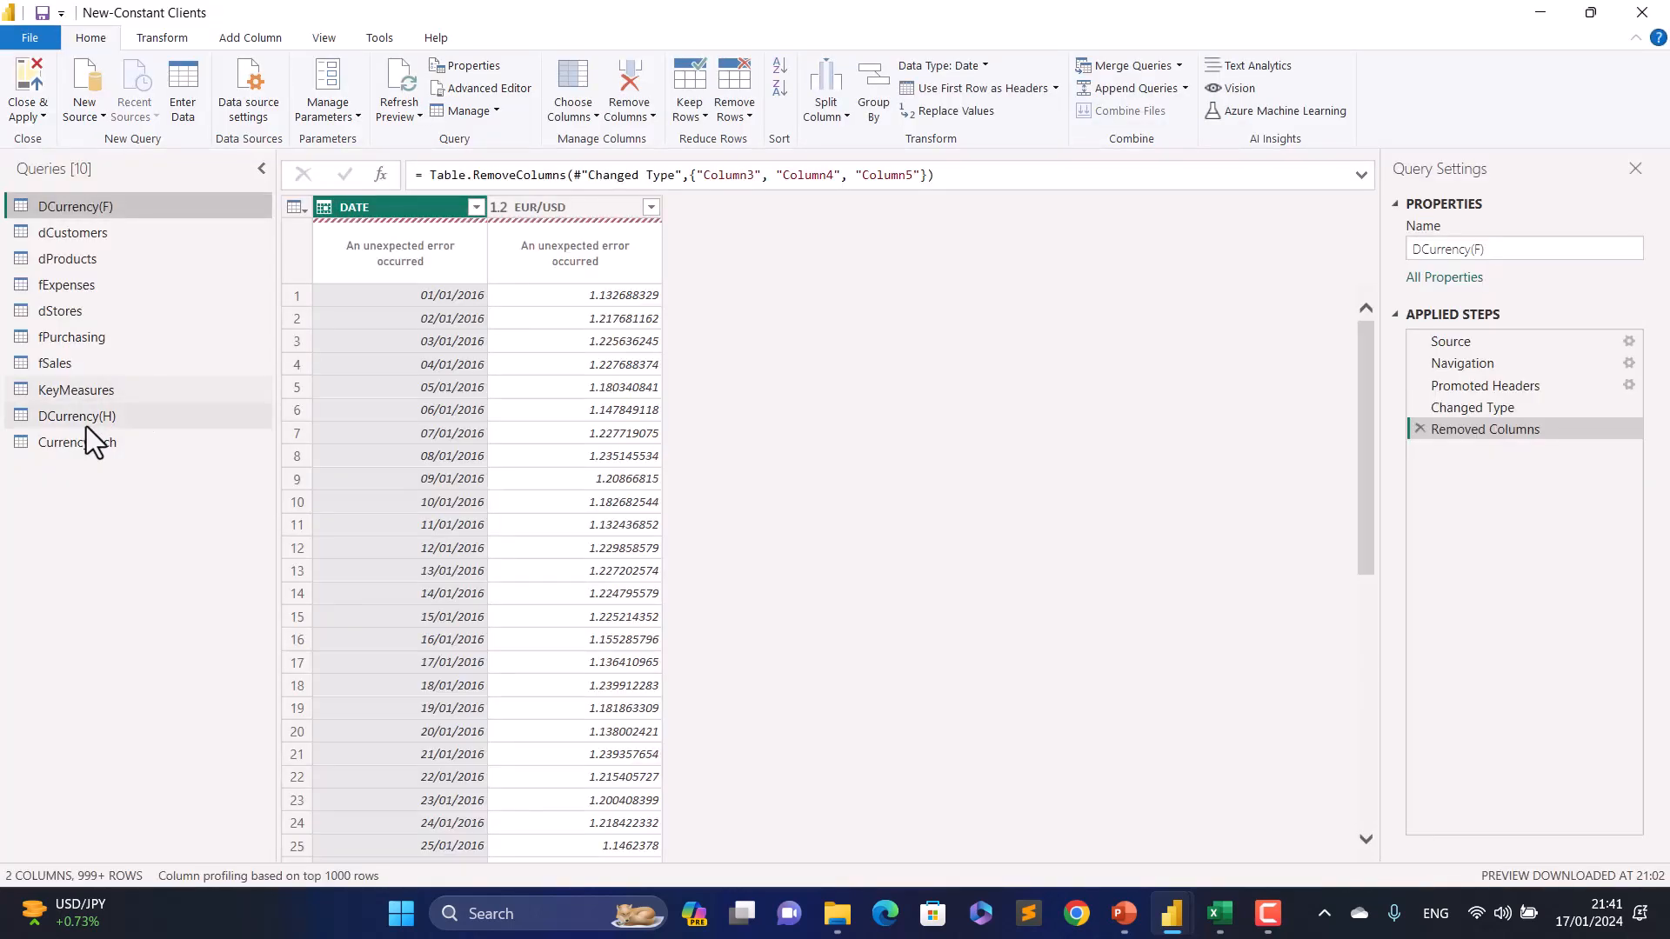
{"action": "left_click", "coordinate": [82, 416]}
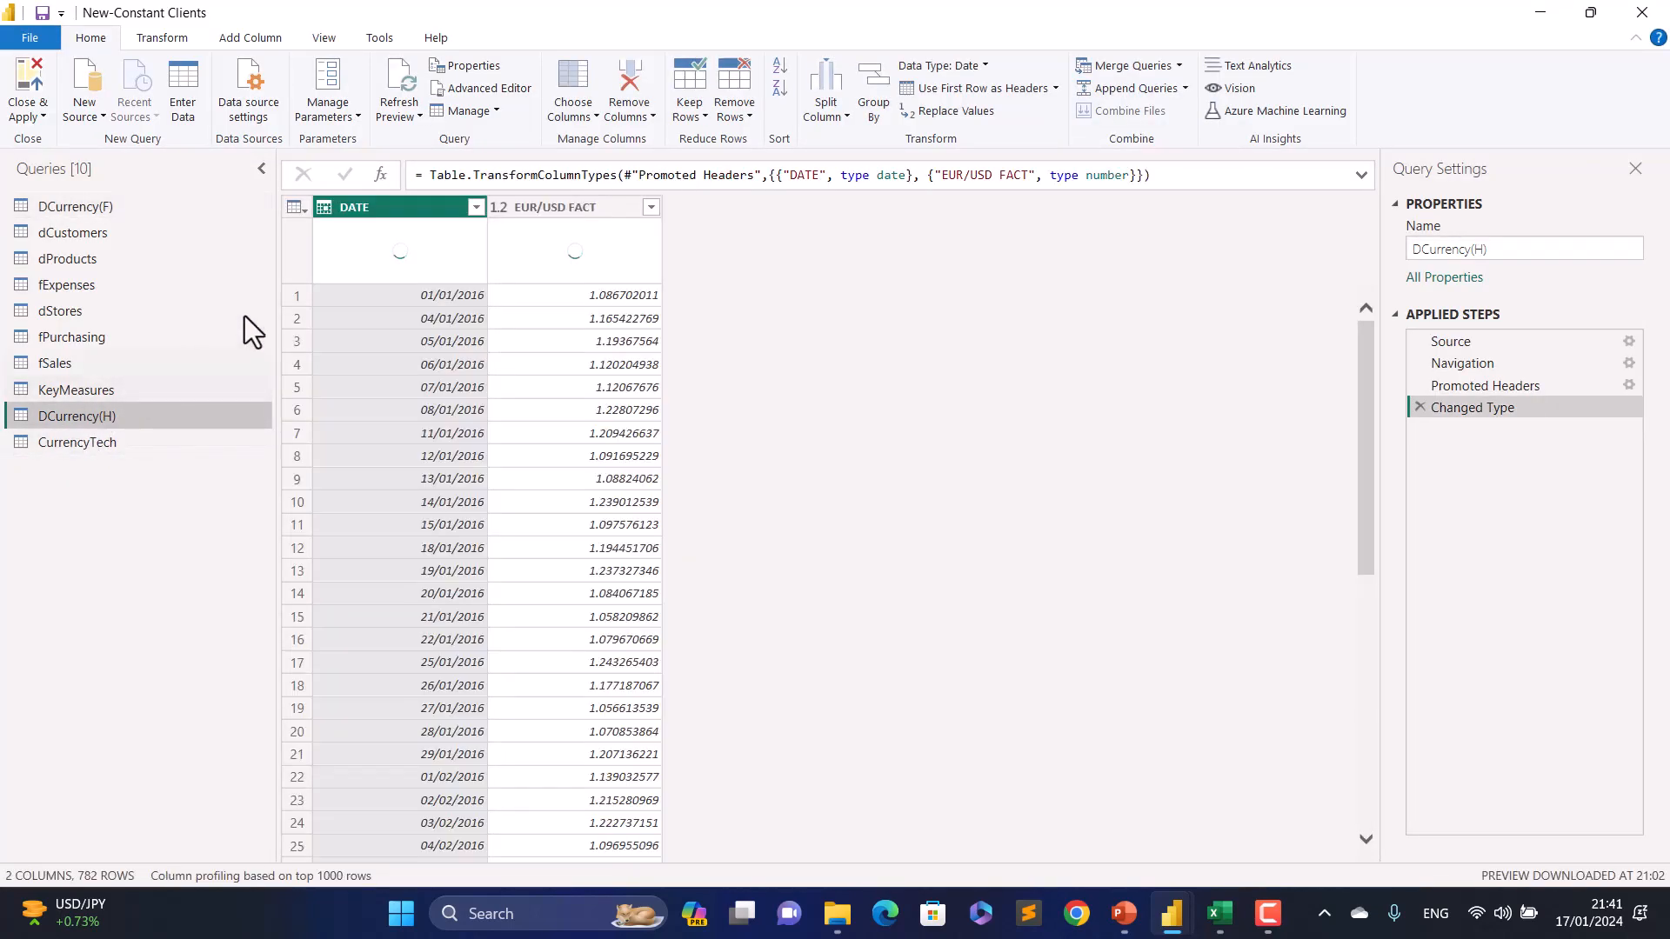
{"action": "left_click", "coordinate": [1459, 342]}
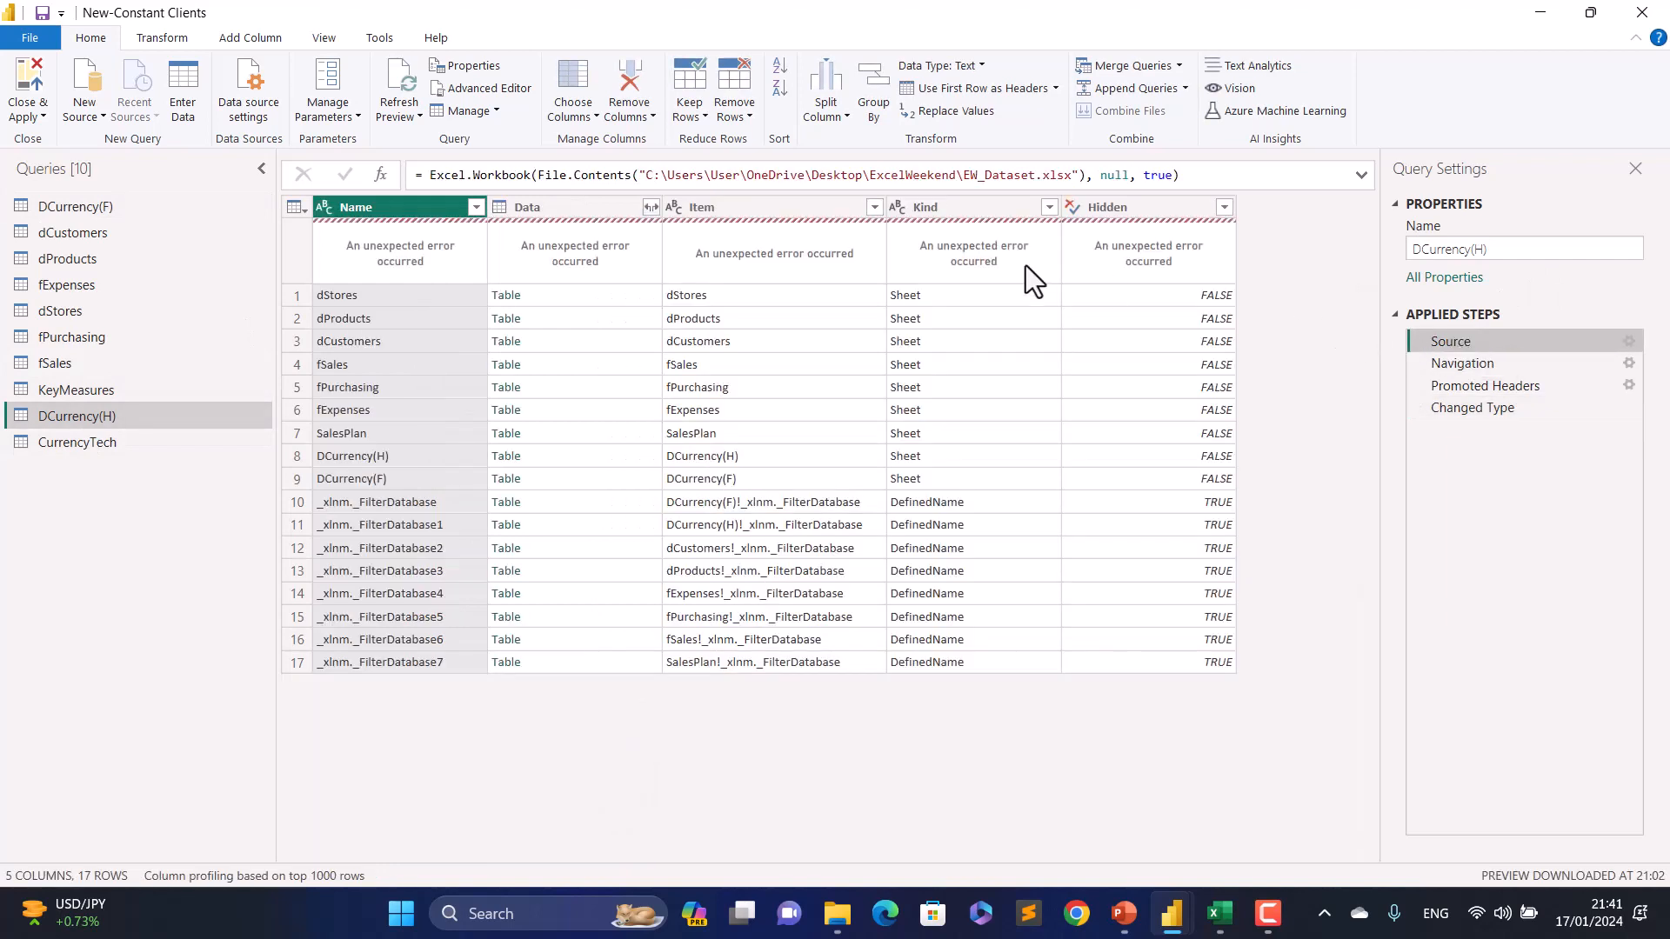
{"action": "left_click", "coordinate": [1628, 342]}
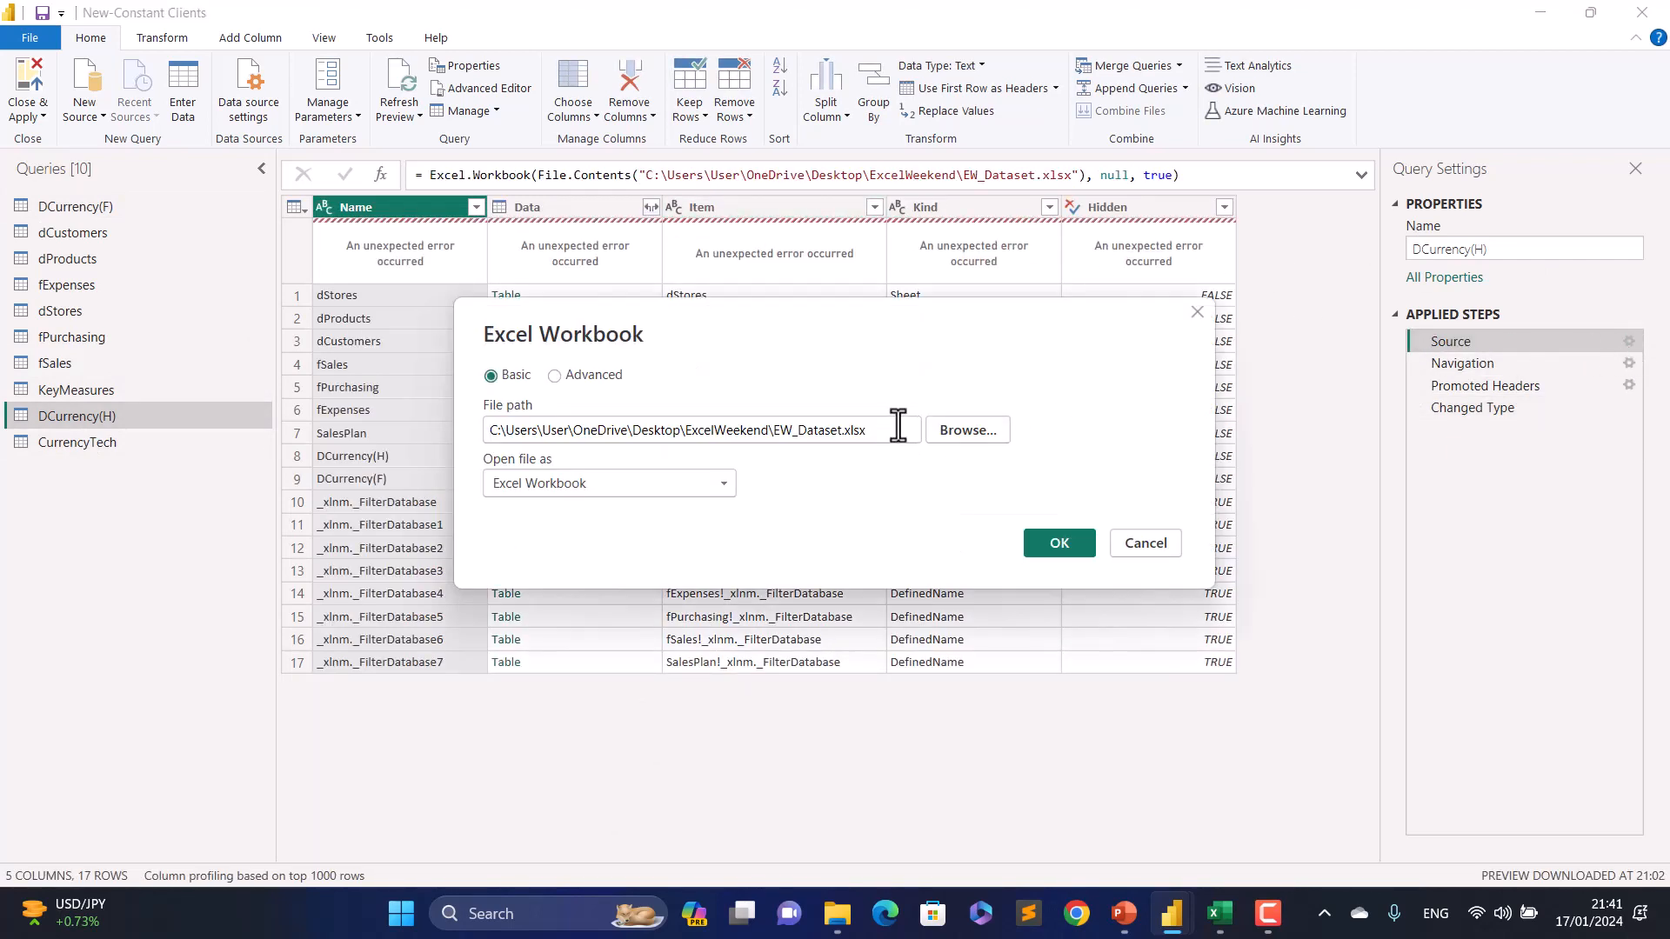
{"action": "left_click", "coordinate": [1072, 546]}
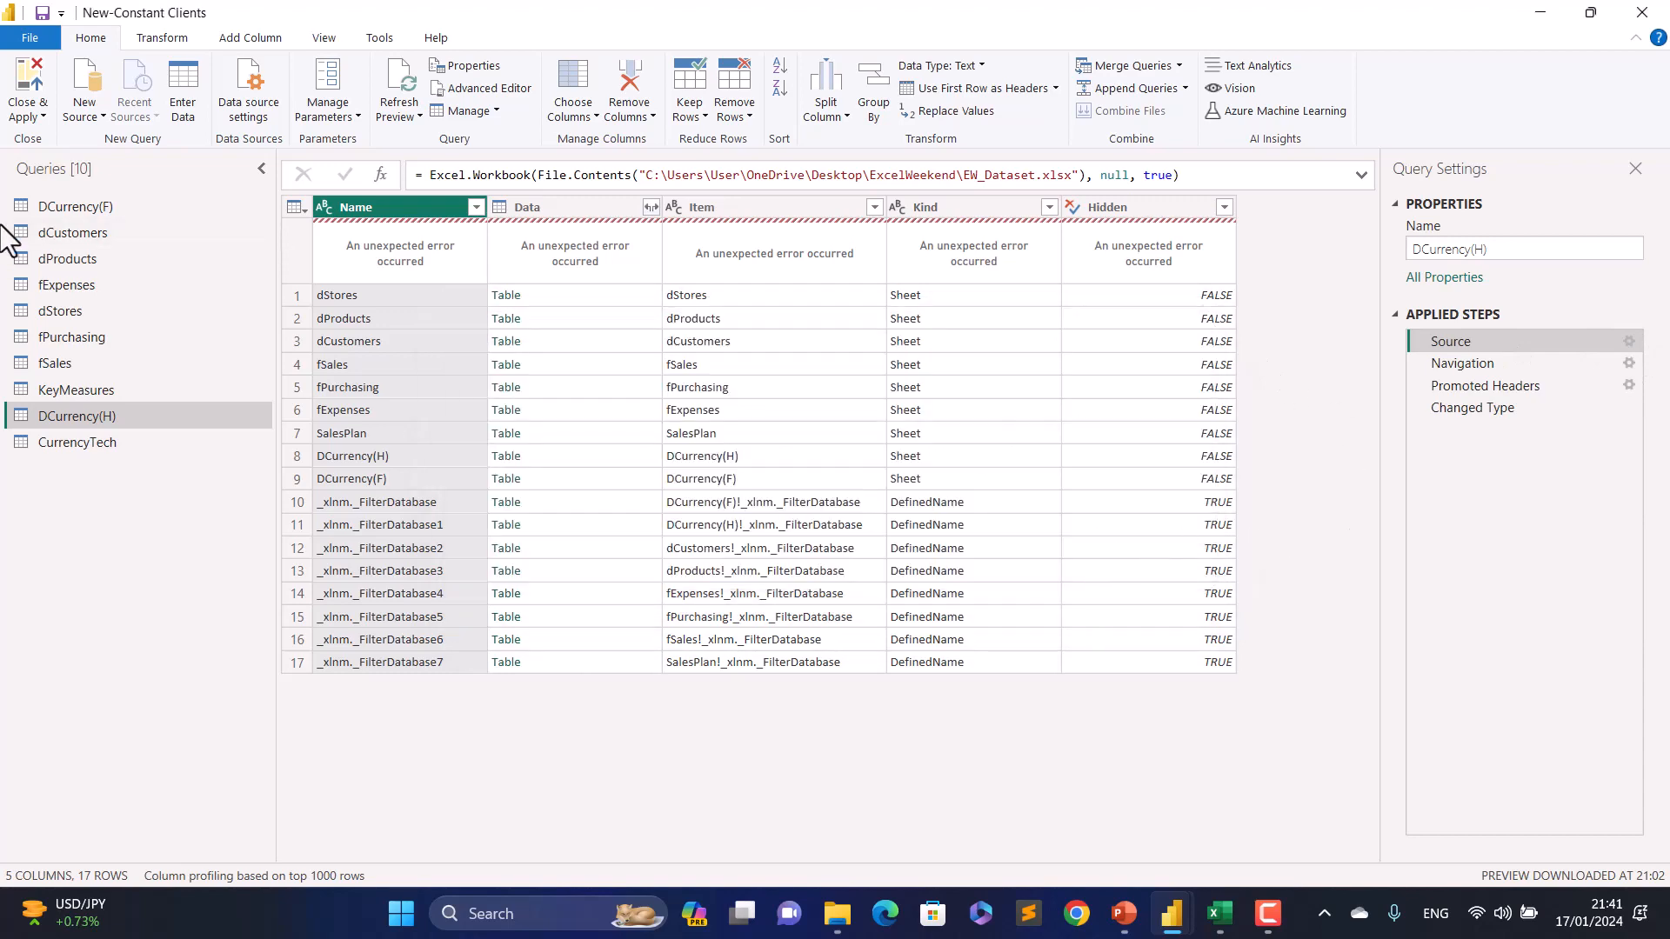
{"action": "left_click", "coordinate": [28, 76]}
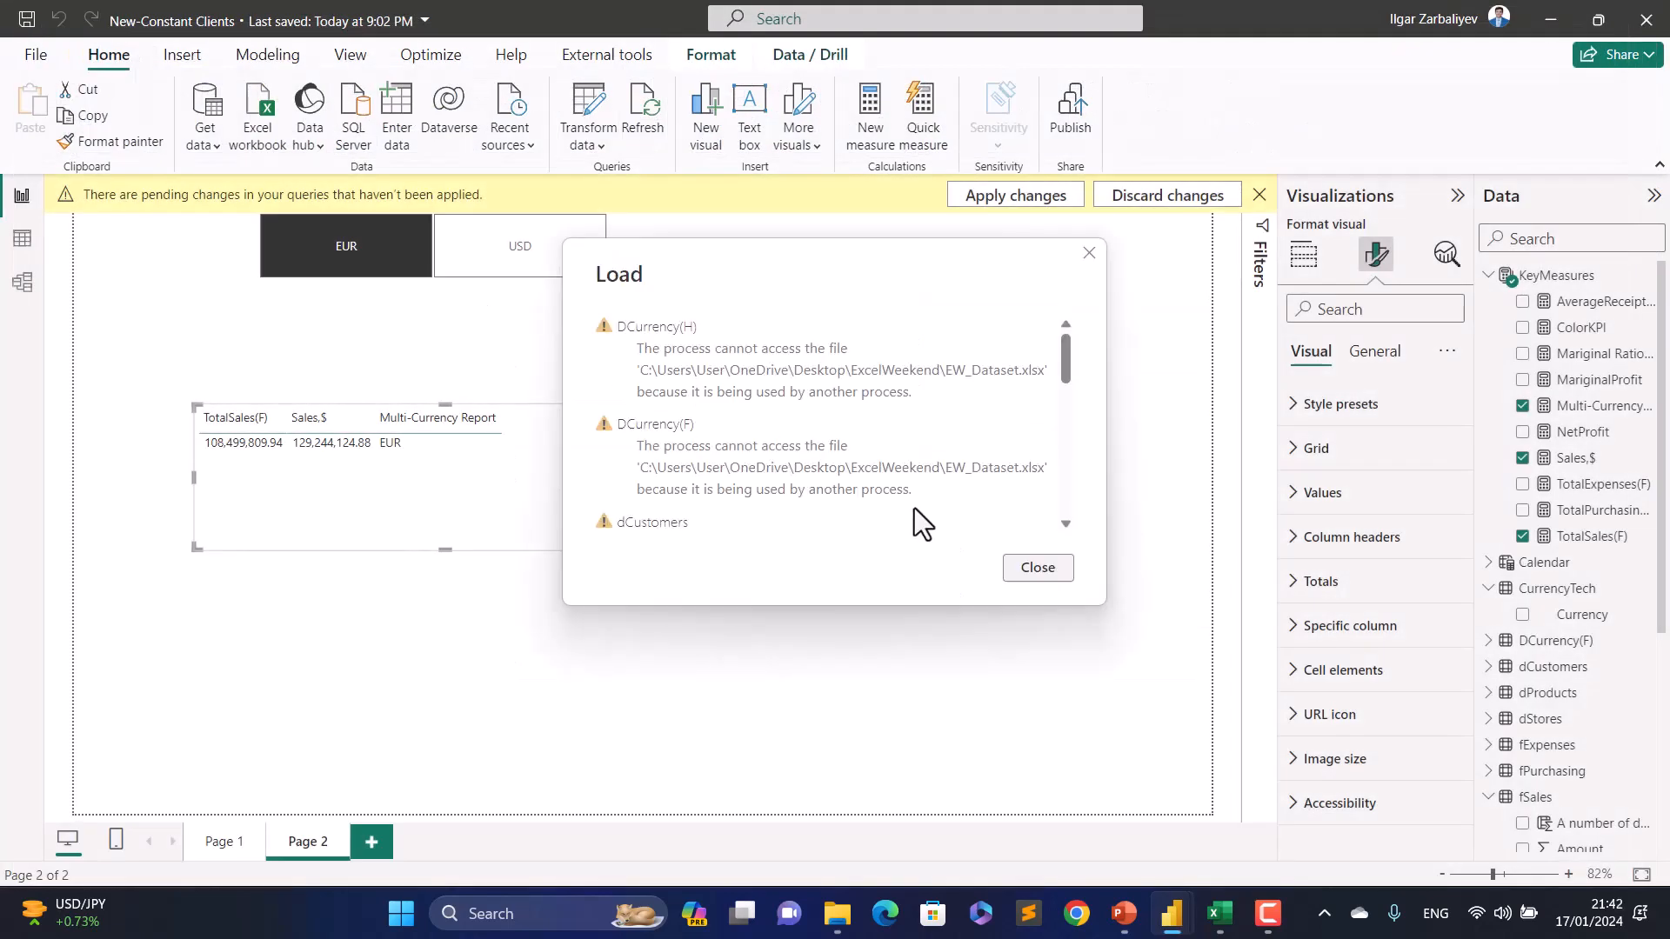
Step: Switch to Excel, bring up the dStores sheet and close the EW_Dataset workbook
{"action": "left_click", "coordinate": [1220, 913]}
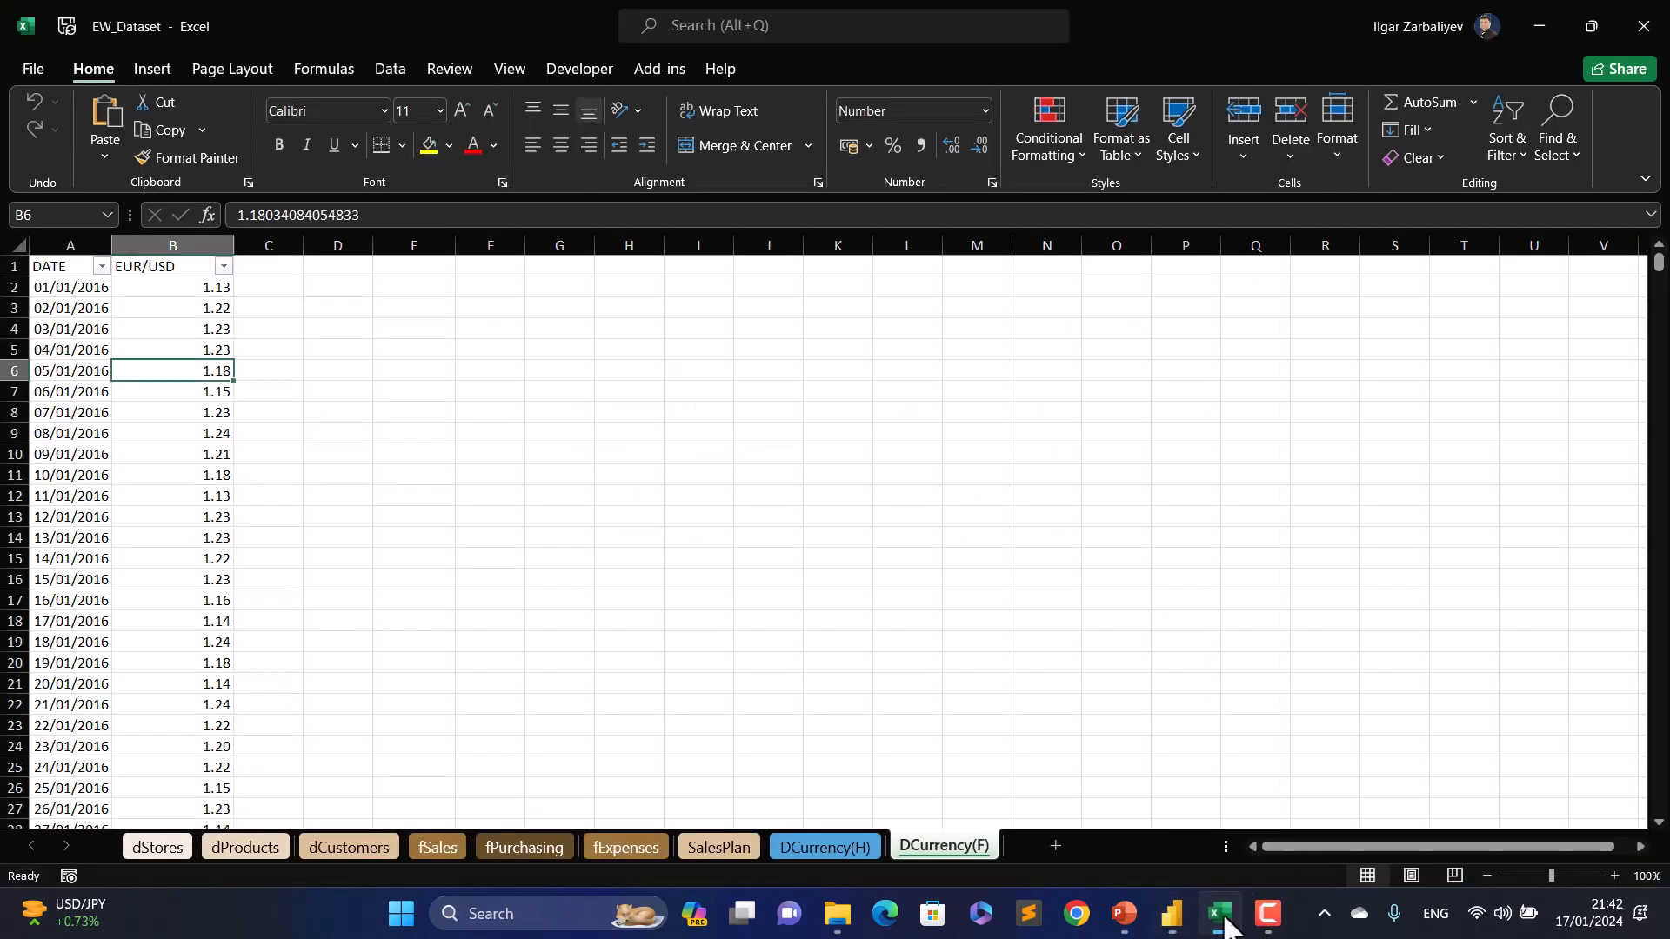
{"action": "left_click", "coordinate": [170, 857]}
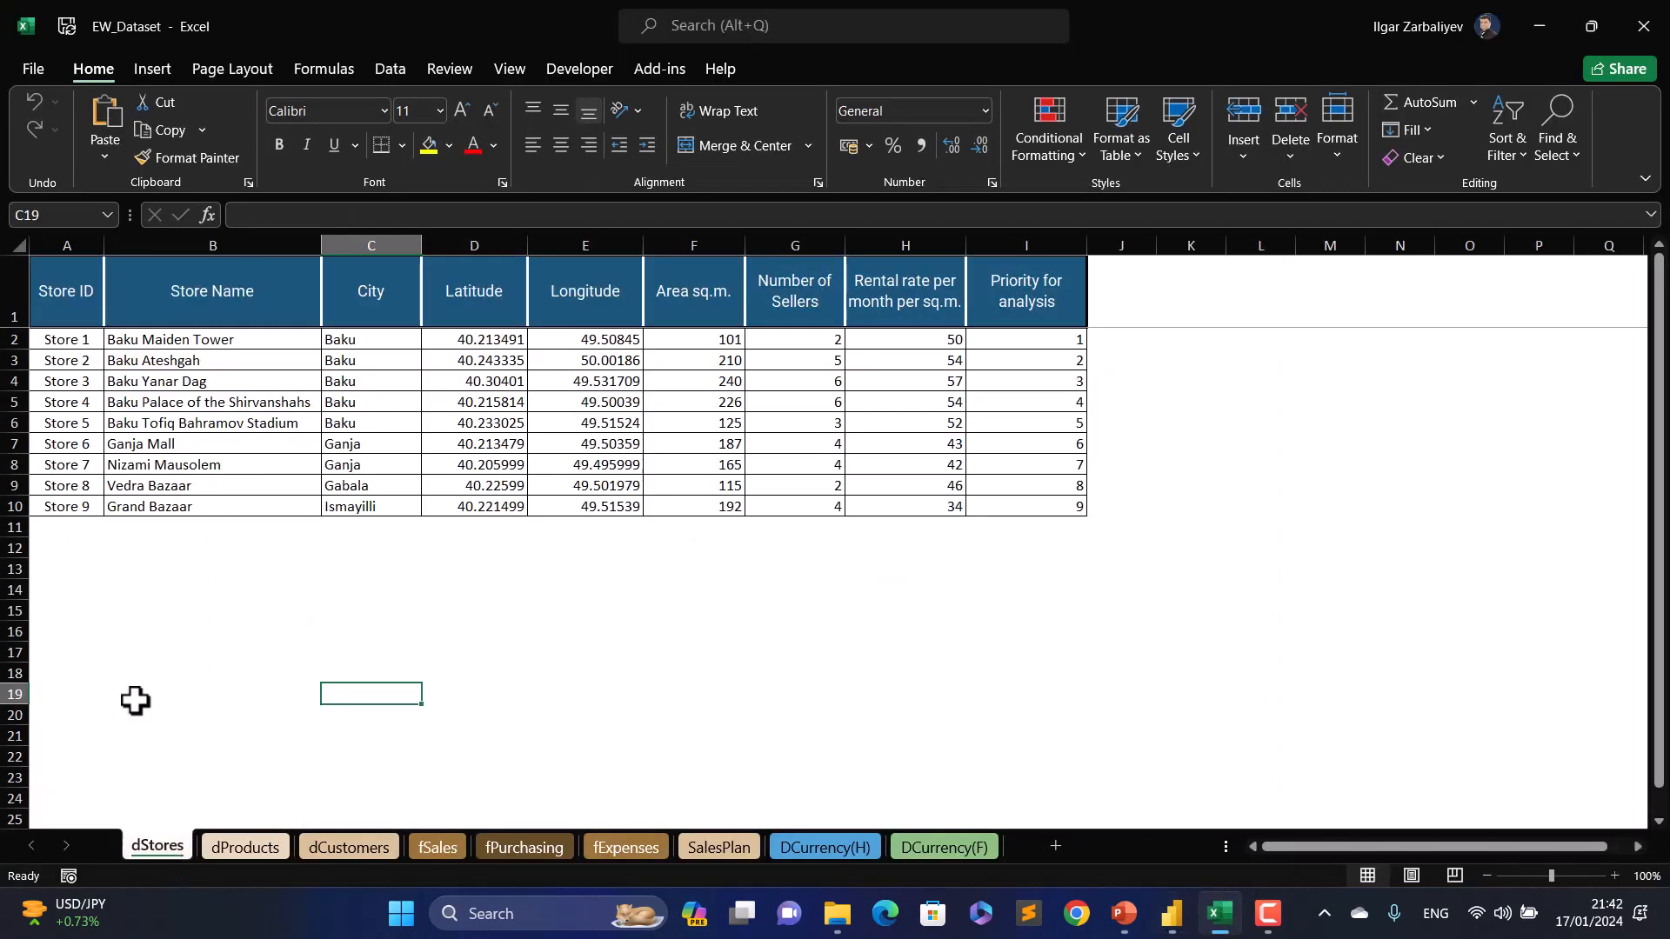
{"action": "left_click", "coordinate": [1643, 26]}
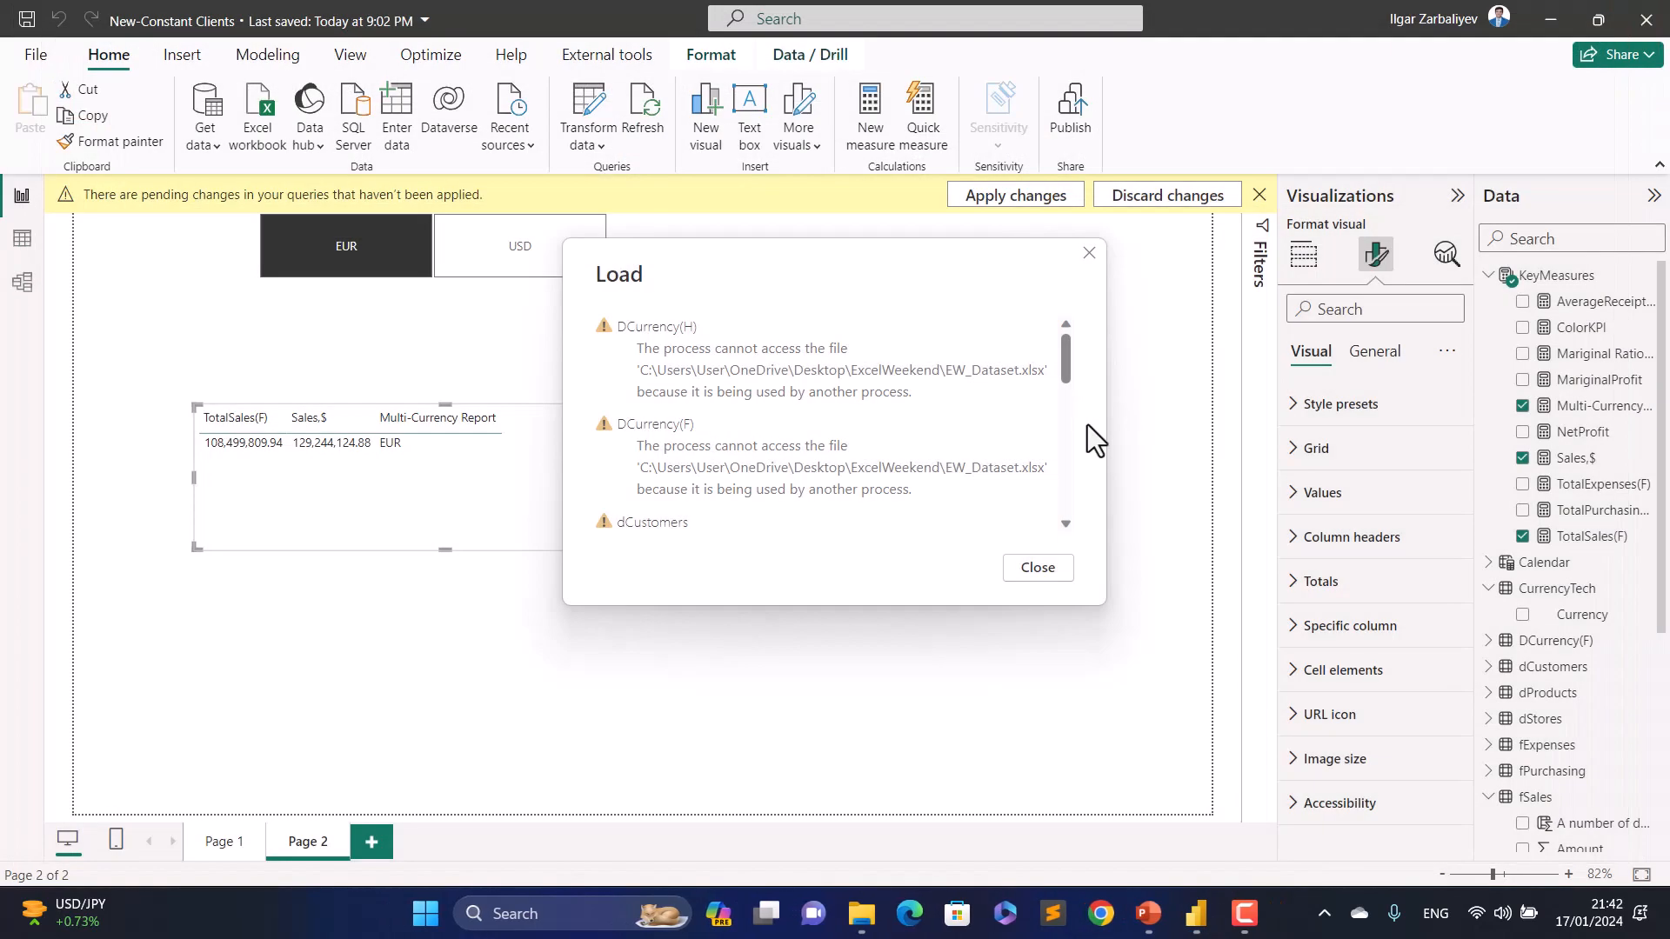
Step: Dismiss the load errors and reapply the pending query changes, then switch to the model view
{"action": "left_click", "coordinate": [1040, 567]}
{"action": "left_click", "coordinate": [1033, 202]}
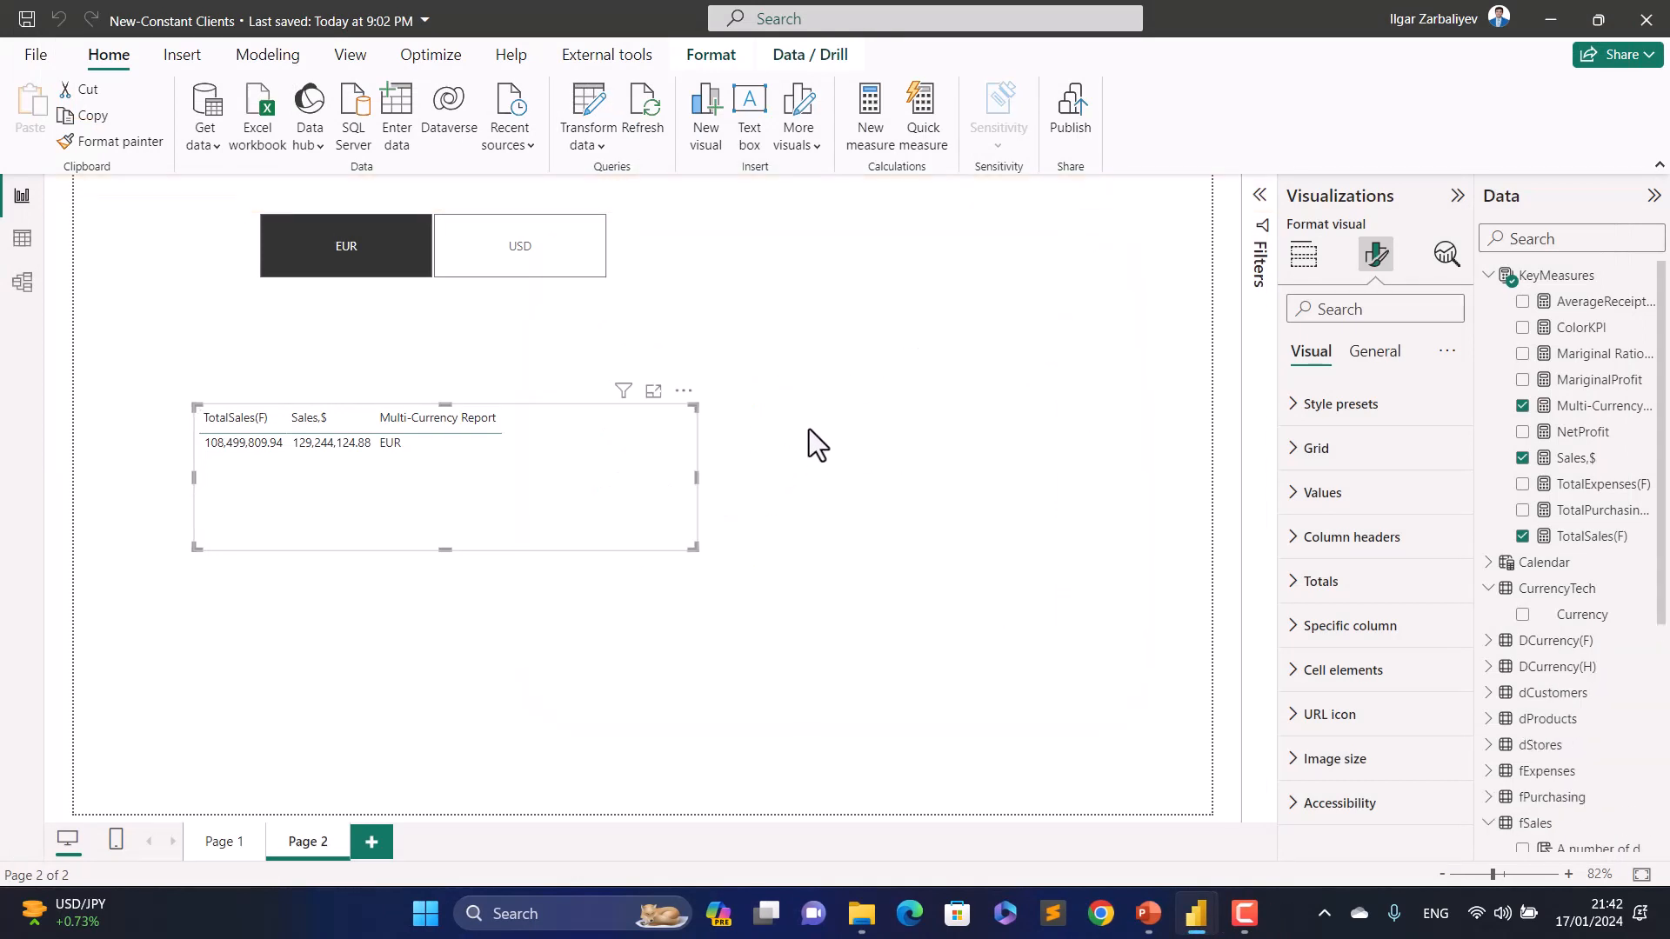
{"action": "left_click", "coordinate": [23, 281]}
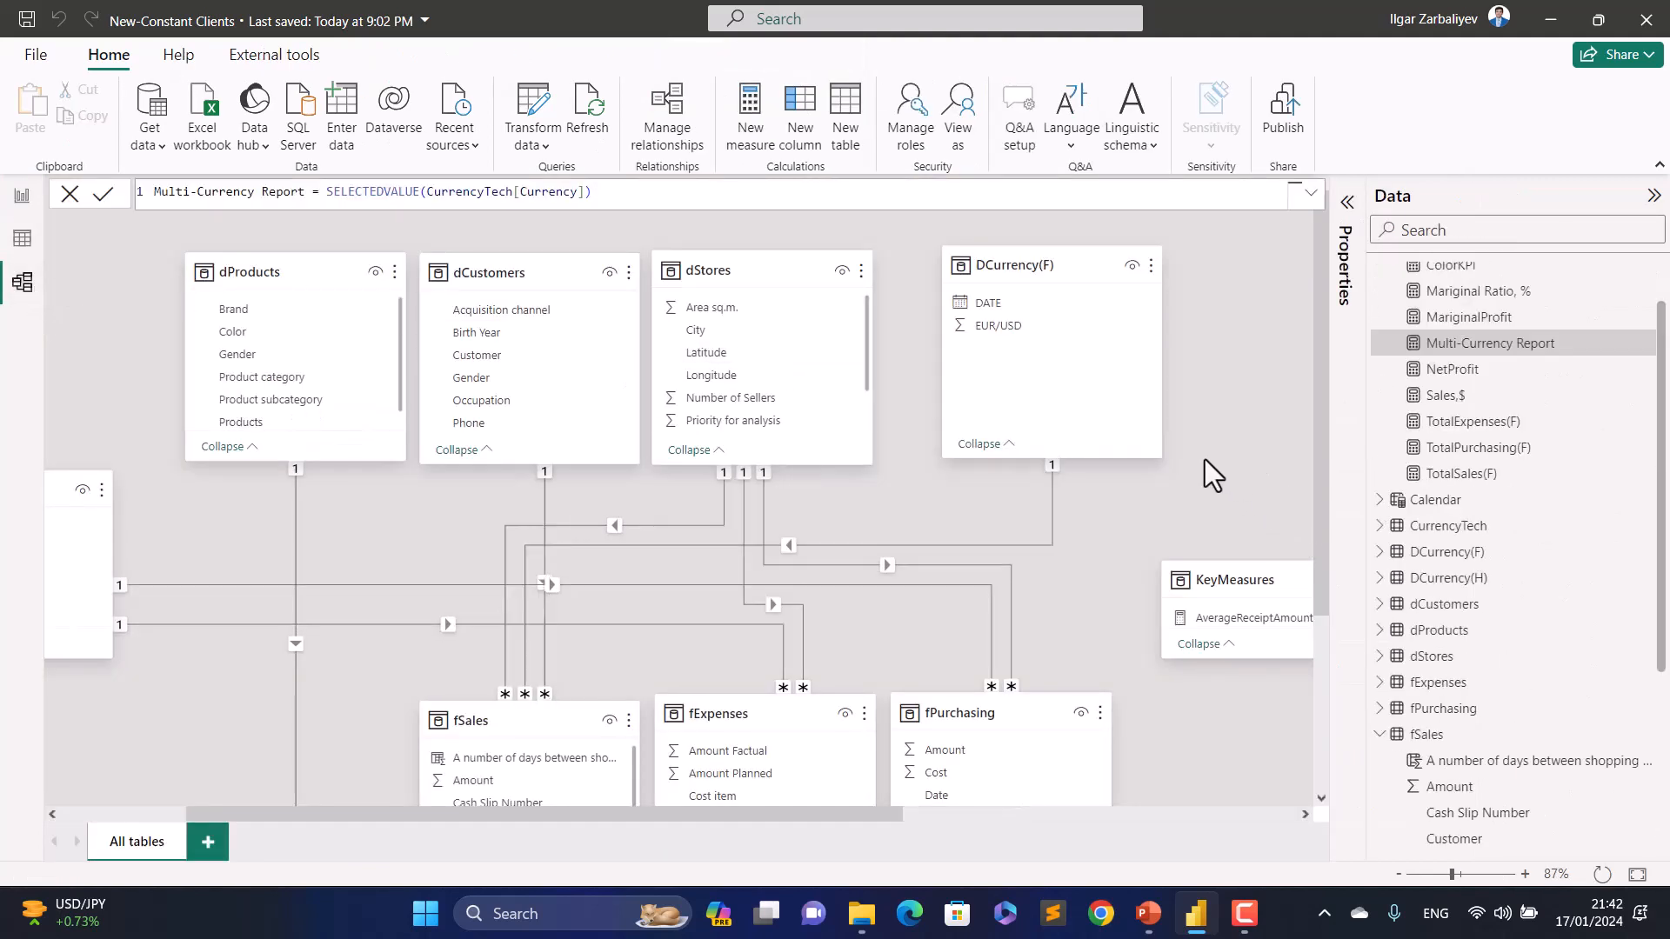
Step: Delete the relationship between the DCurrency(F) and fSales tables
{"action": "scroll", "coordinate": [1197, 457], "scroll_direction": "down", "scroll_amount": 2}
{"action": "scroll", "coordinate": [1191, 455], "scroll_direction": "up", "scroll_amount": 3}
{"action": "scroll", "coordinate": [1179, 455], "scroll_direction": "down", "scroll_amount": 1}
{"action": "scroll", "coordinate": [1170, 449], "scroll_direction": "up", "scroll_amount": 1}
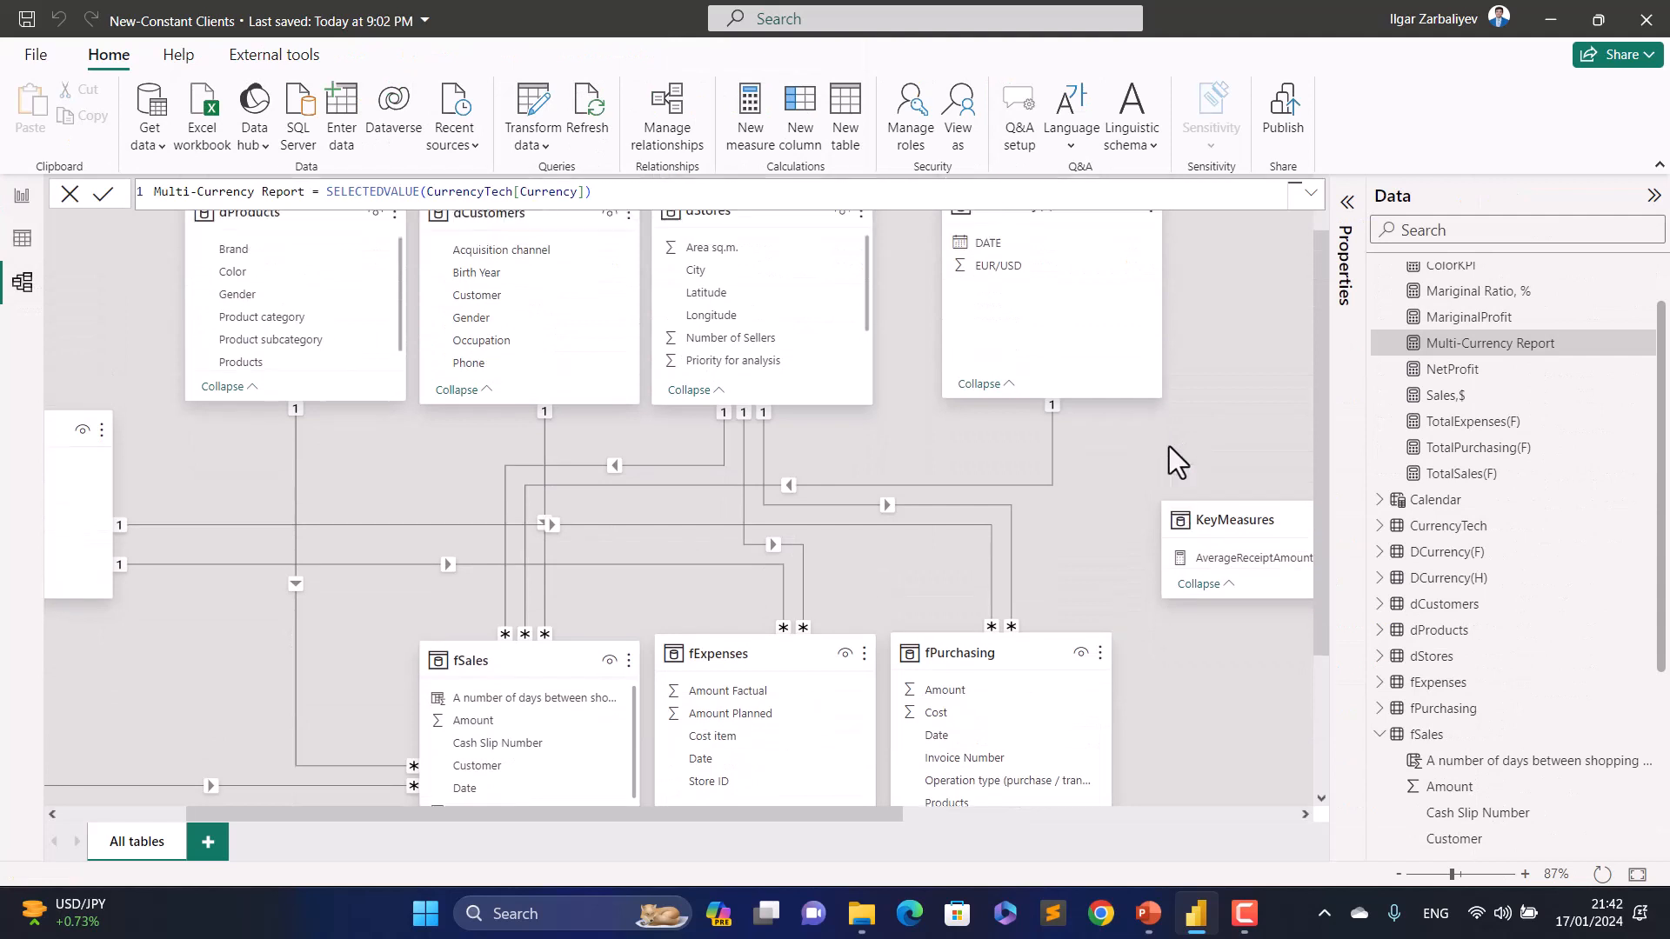
{"action": "scroll", "coordinate": [1171, 449], "scroll_direction": "up", "scroll_amount": 1}
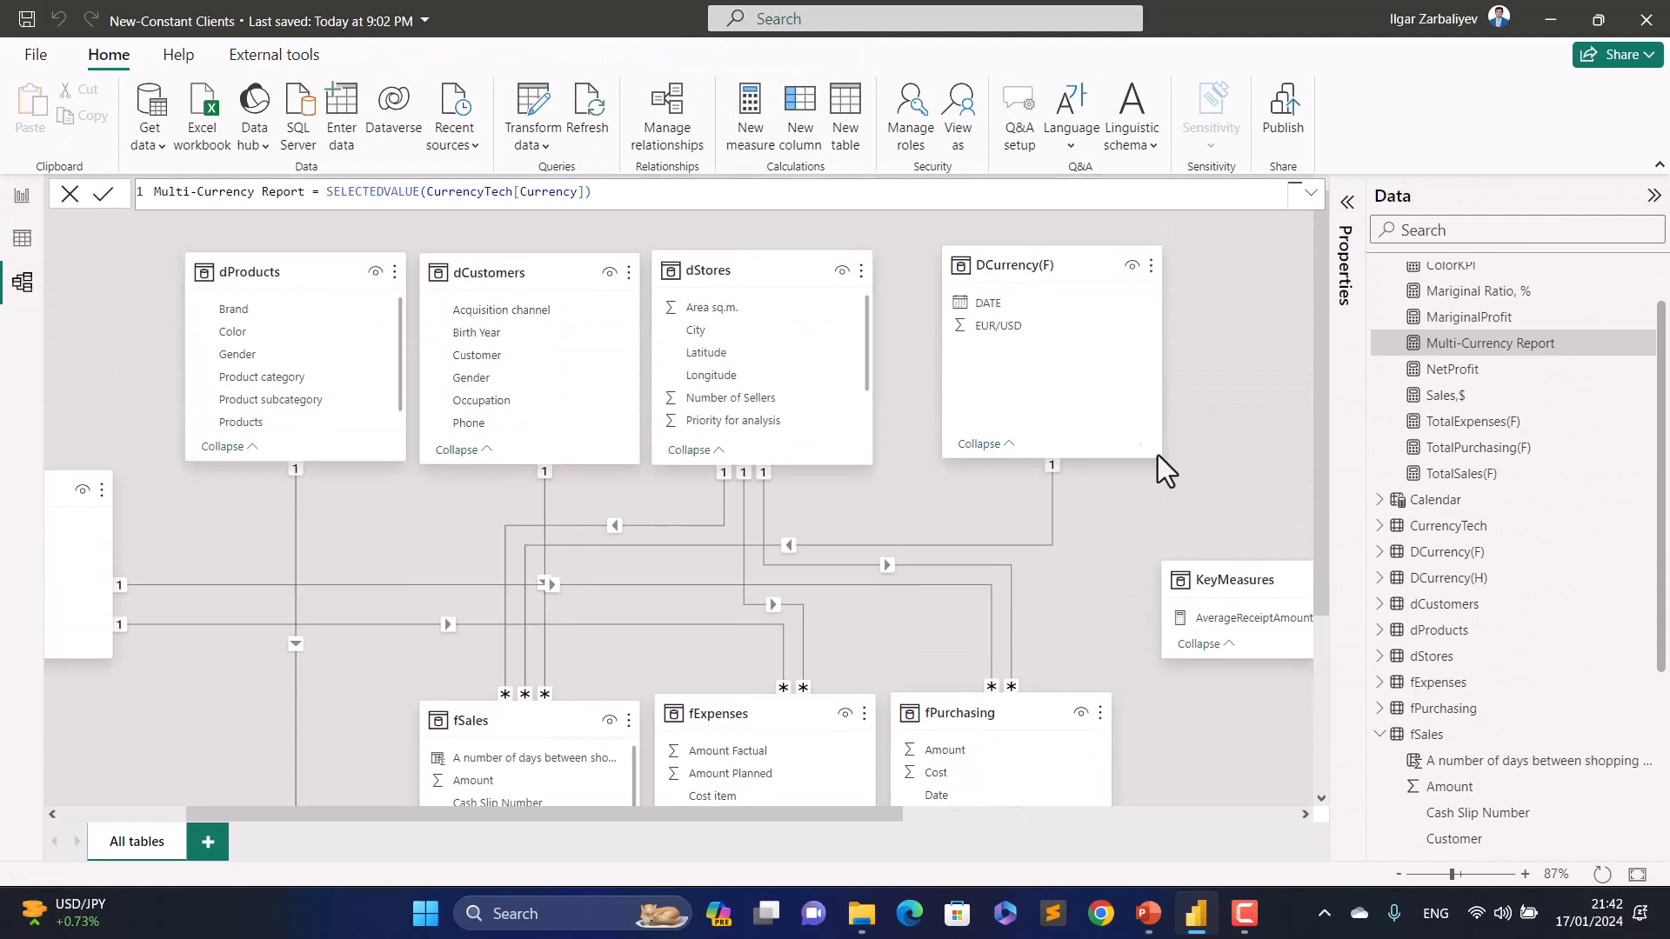
{"action": "left_click", "coordinate": [1057, 544]}
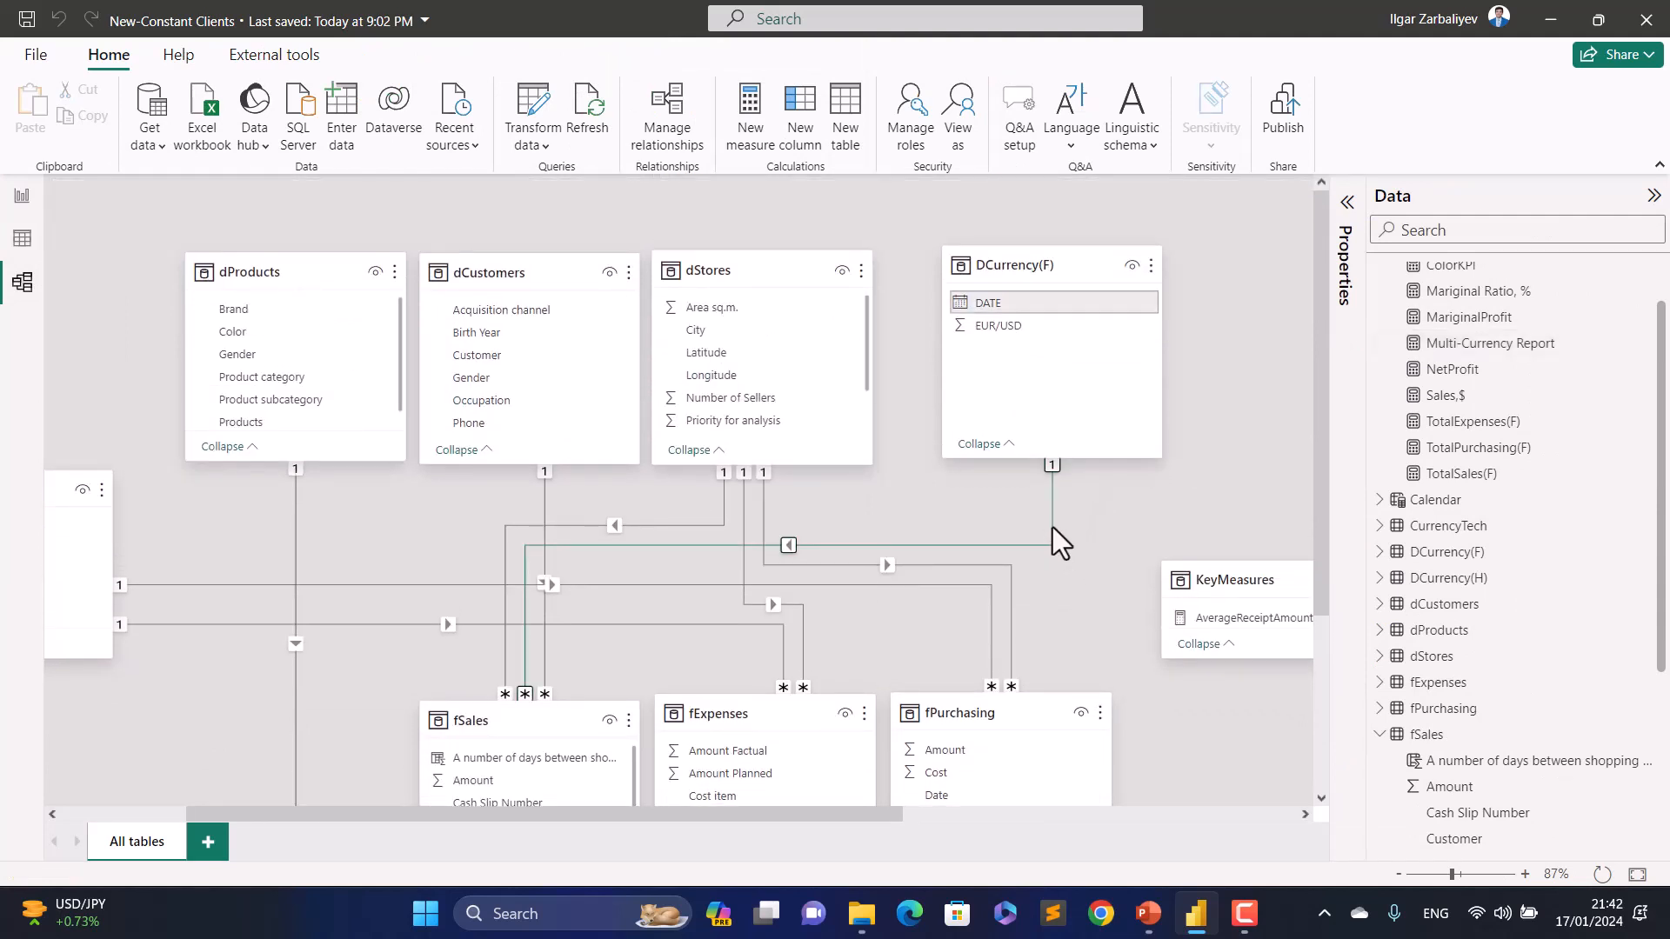
{"action": "right_click", "coordinate": [1056, 543]}
{"action": "left_click", "coordinate": [1083, 562]}
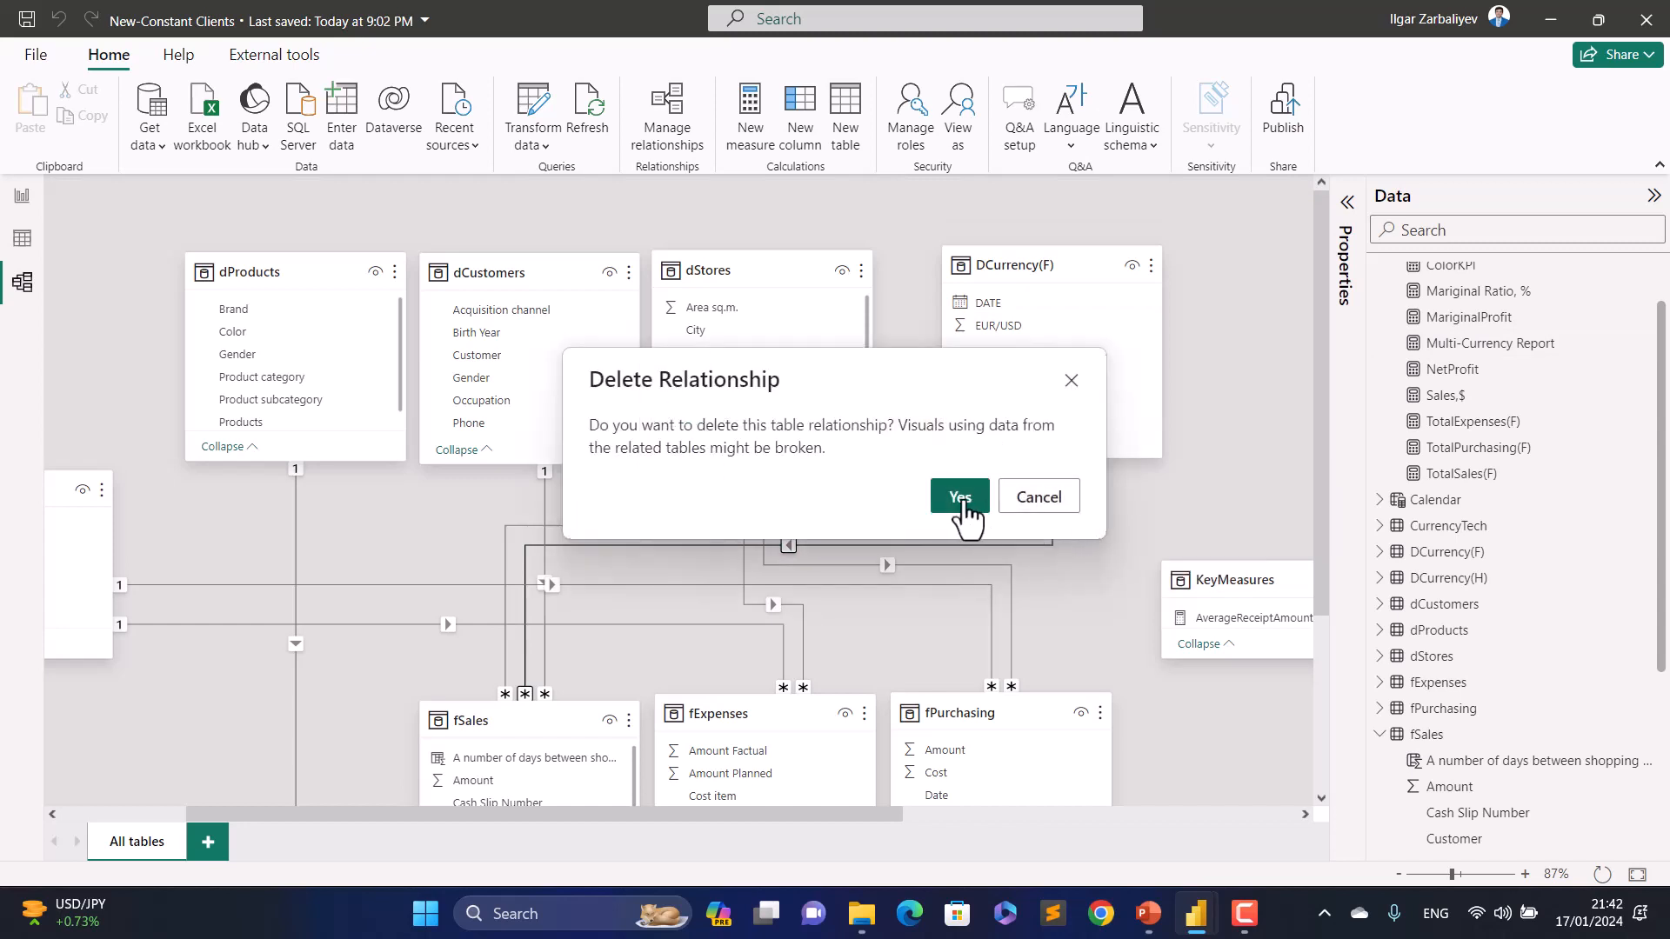
{"action": "left_click", "coordinate": [960, 502]}
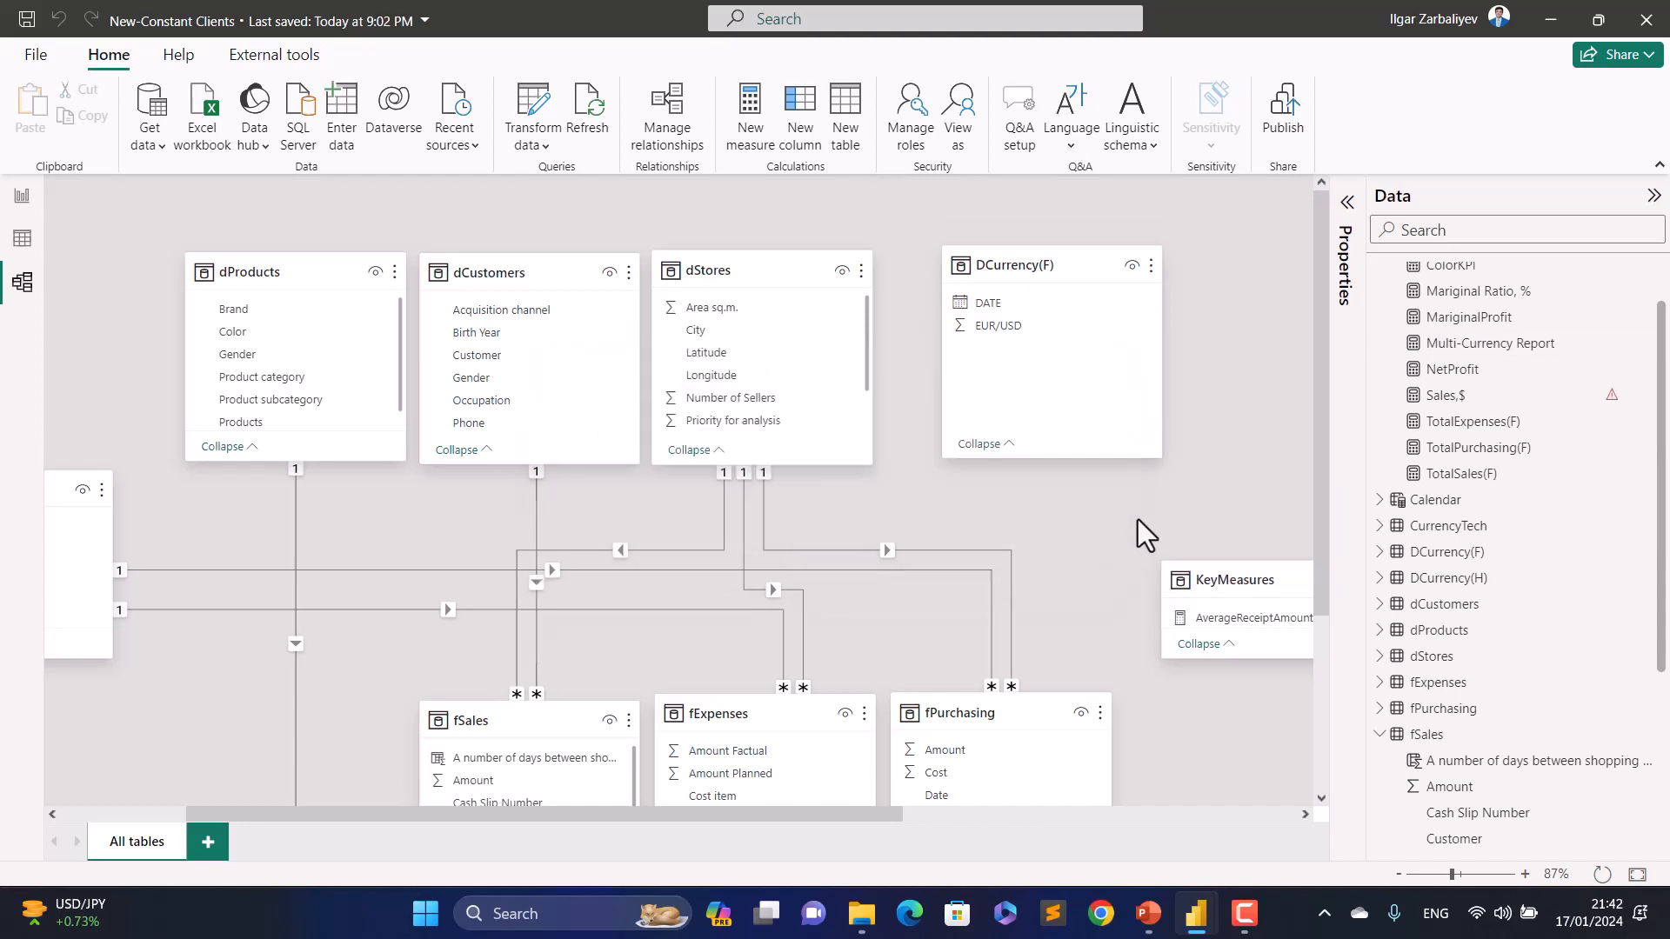
Step: Move the DCurrency(H) table beside fPurchasing and stack CurrencyTech directly above KeyMeasures in the model diagram
{"action": "scroll", "coordinate": [1221, 577], "scroll_direction": "down", "scroll_amount": 3}
{"action": "left_click_drag", "start_coordinate": [904, 816], "coordinate": [1231, 828]}
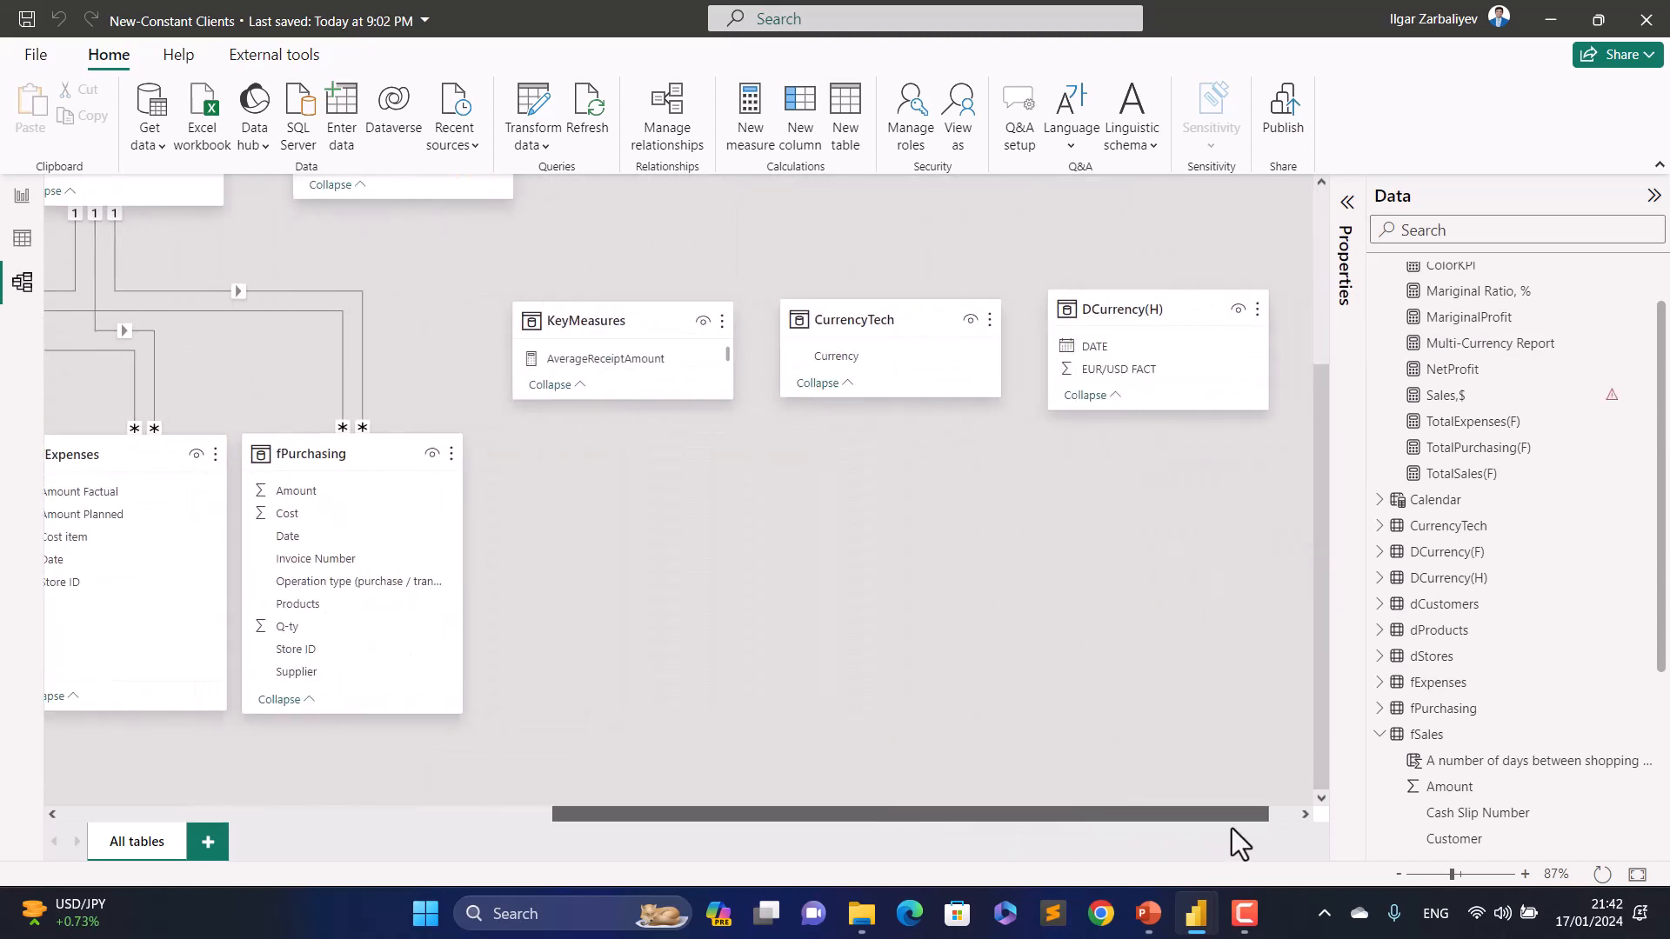
{"action": "left_click_drag", "start_coordinate": [1163, 313], "coordinate": [870, 489]}
{"action": "left_click_drag", "start_coordinate": [1062, 321], "coordinate": [1154, 234]}
{"action": "left_click_drag", "start_coordinate": [1180, 334], "coordinate": [1178, 335]}
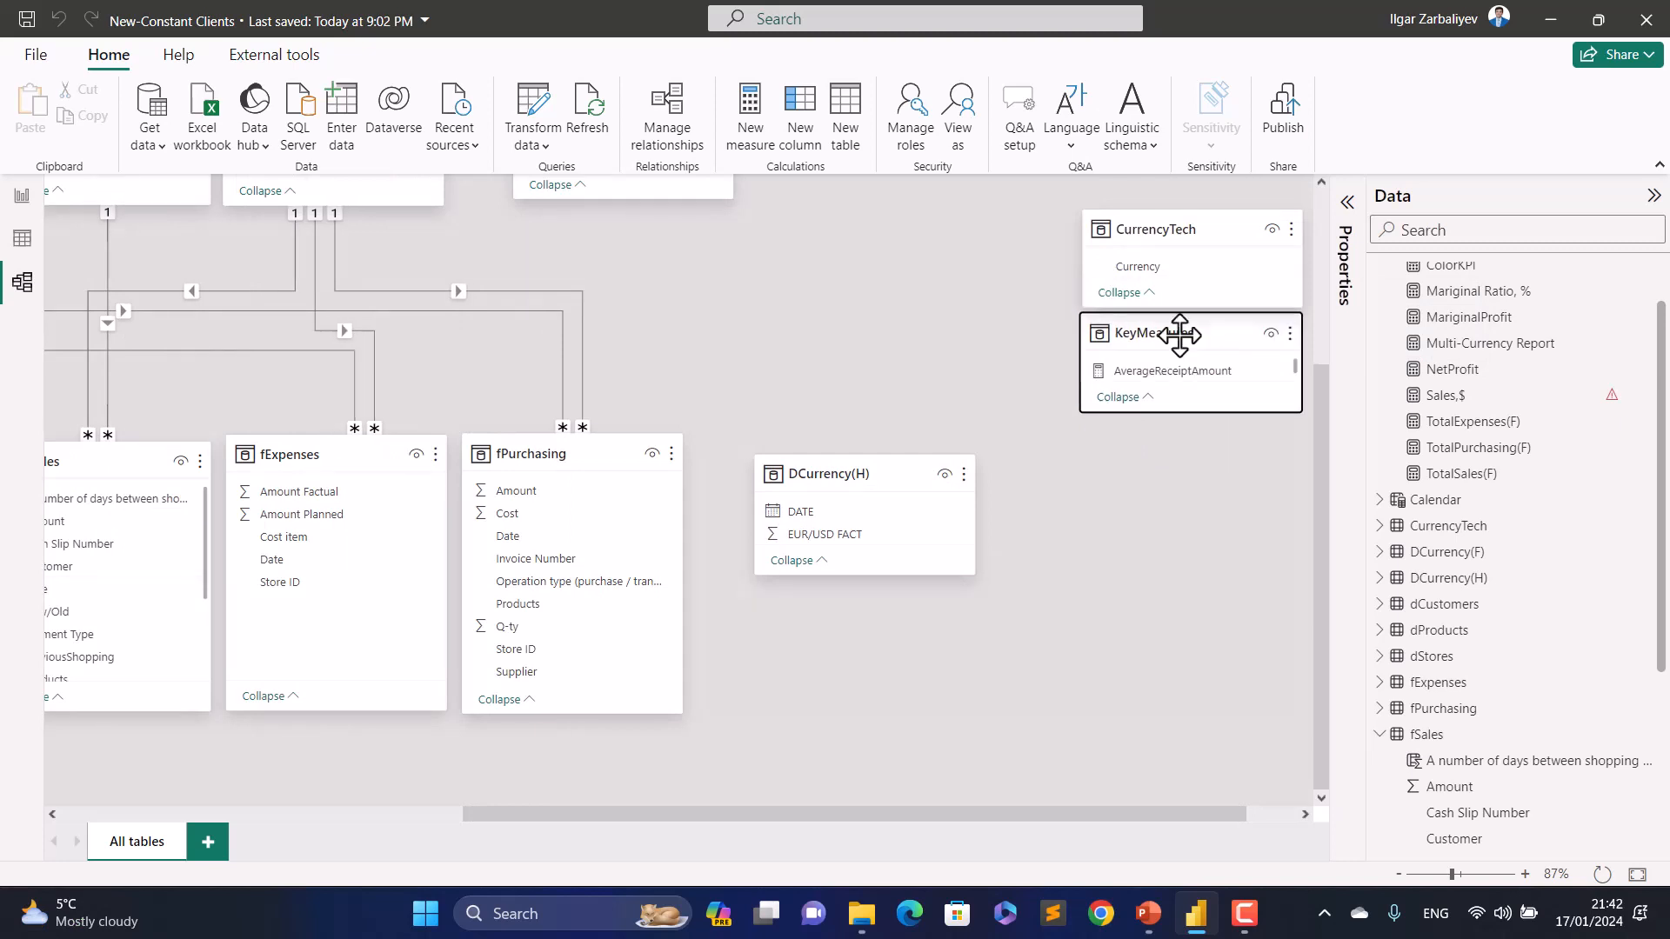
Step: Relocate the DCurrency(H) table to the empty area between Calendar and fSales, below their connecting relationship line
{"action": "left_click_drag", "start_coordinate": [838, 473], "coordinate": [840, 609]}
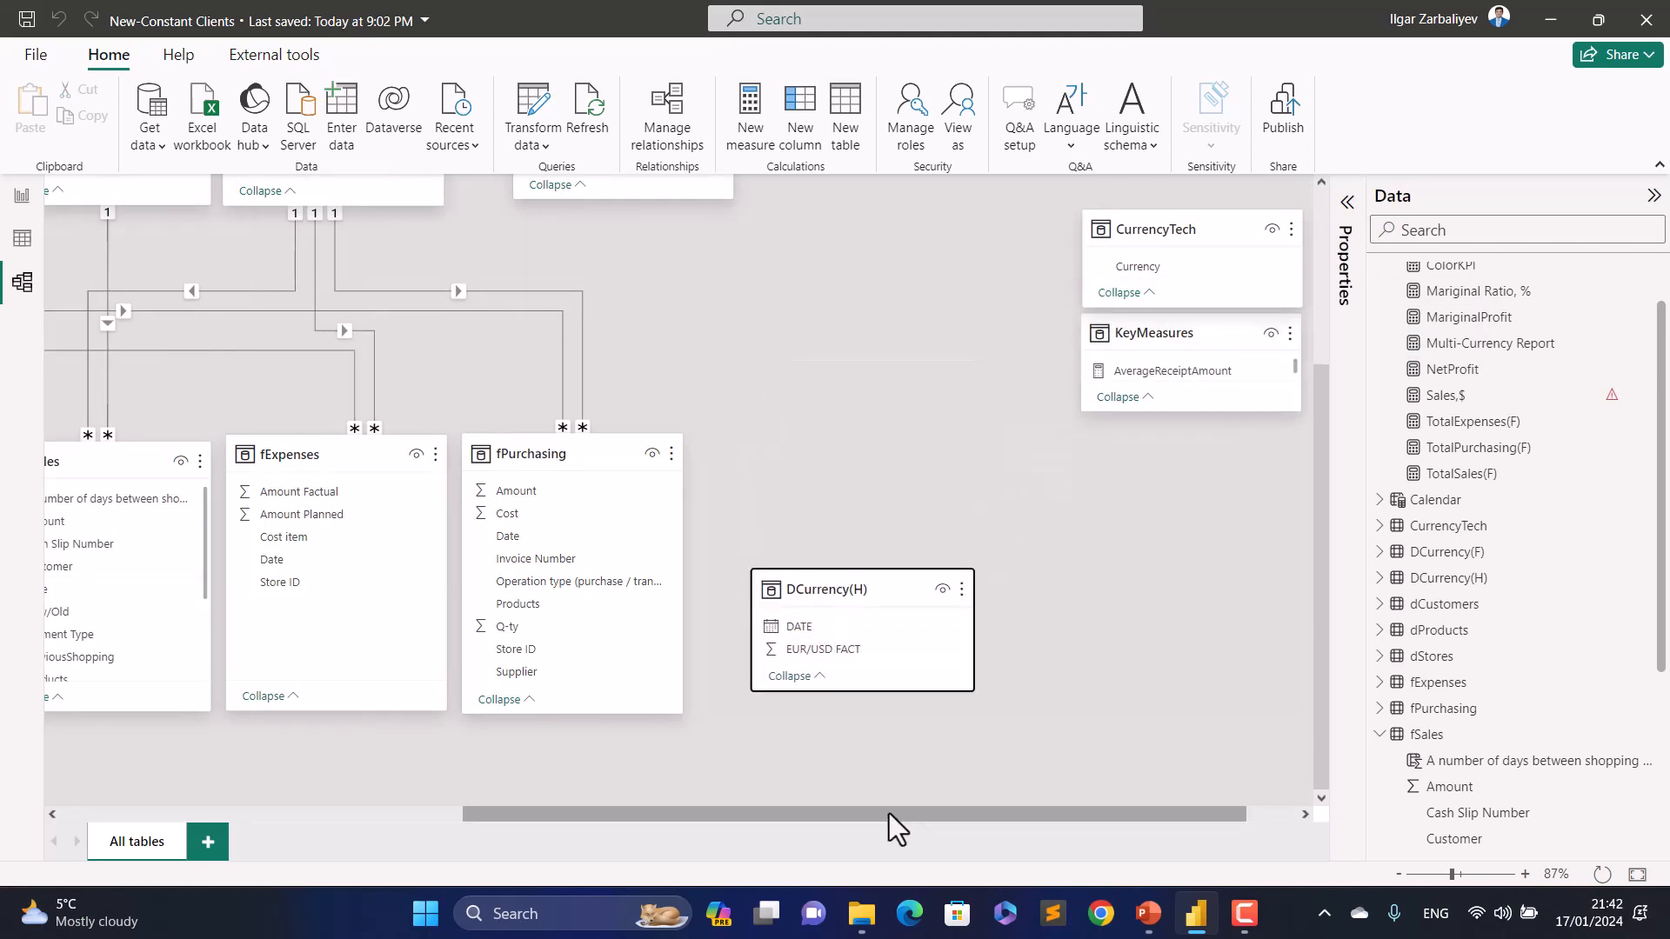
{"action": "left_click_drag", "start_coordinate": [891, 817], "coordinate": [635, 817]}
{"action": "left_click_drag", "start_coordinate": [1209, 576], "coordinate": [163, 625]}
{"action": "left_click_drag", "start_coordinate": [398, 812], "coordinate": [158, 787]}
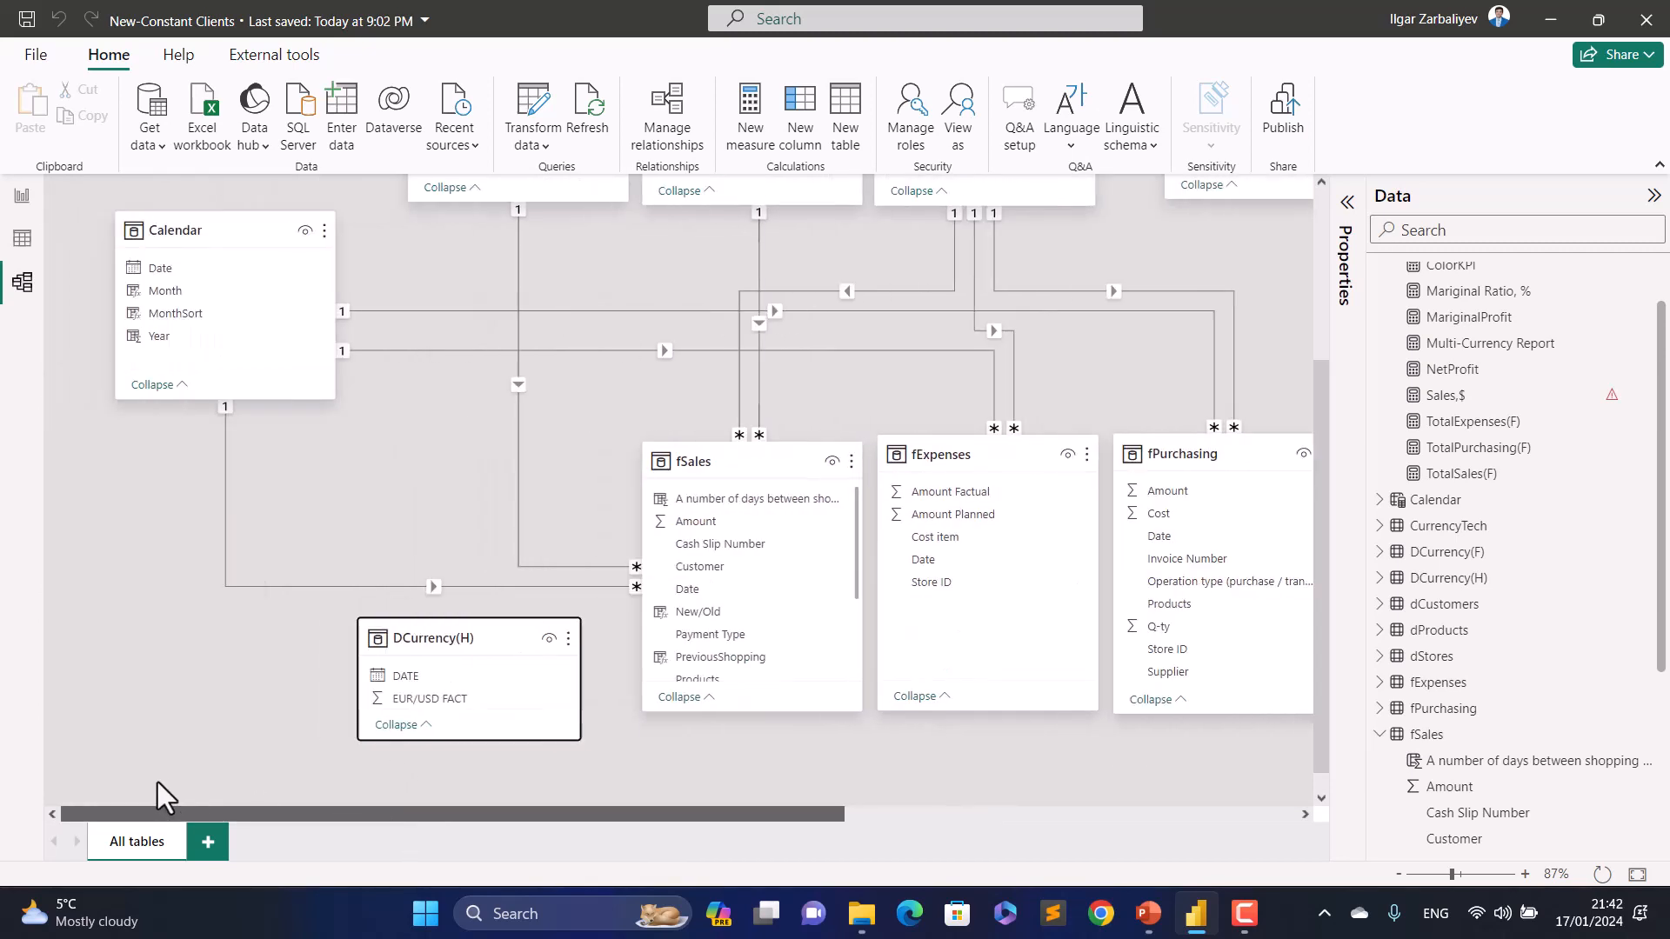
{"action": "left_click_drag", "start_coordinate": [490, 630], "coordinate": [428, 623]}
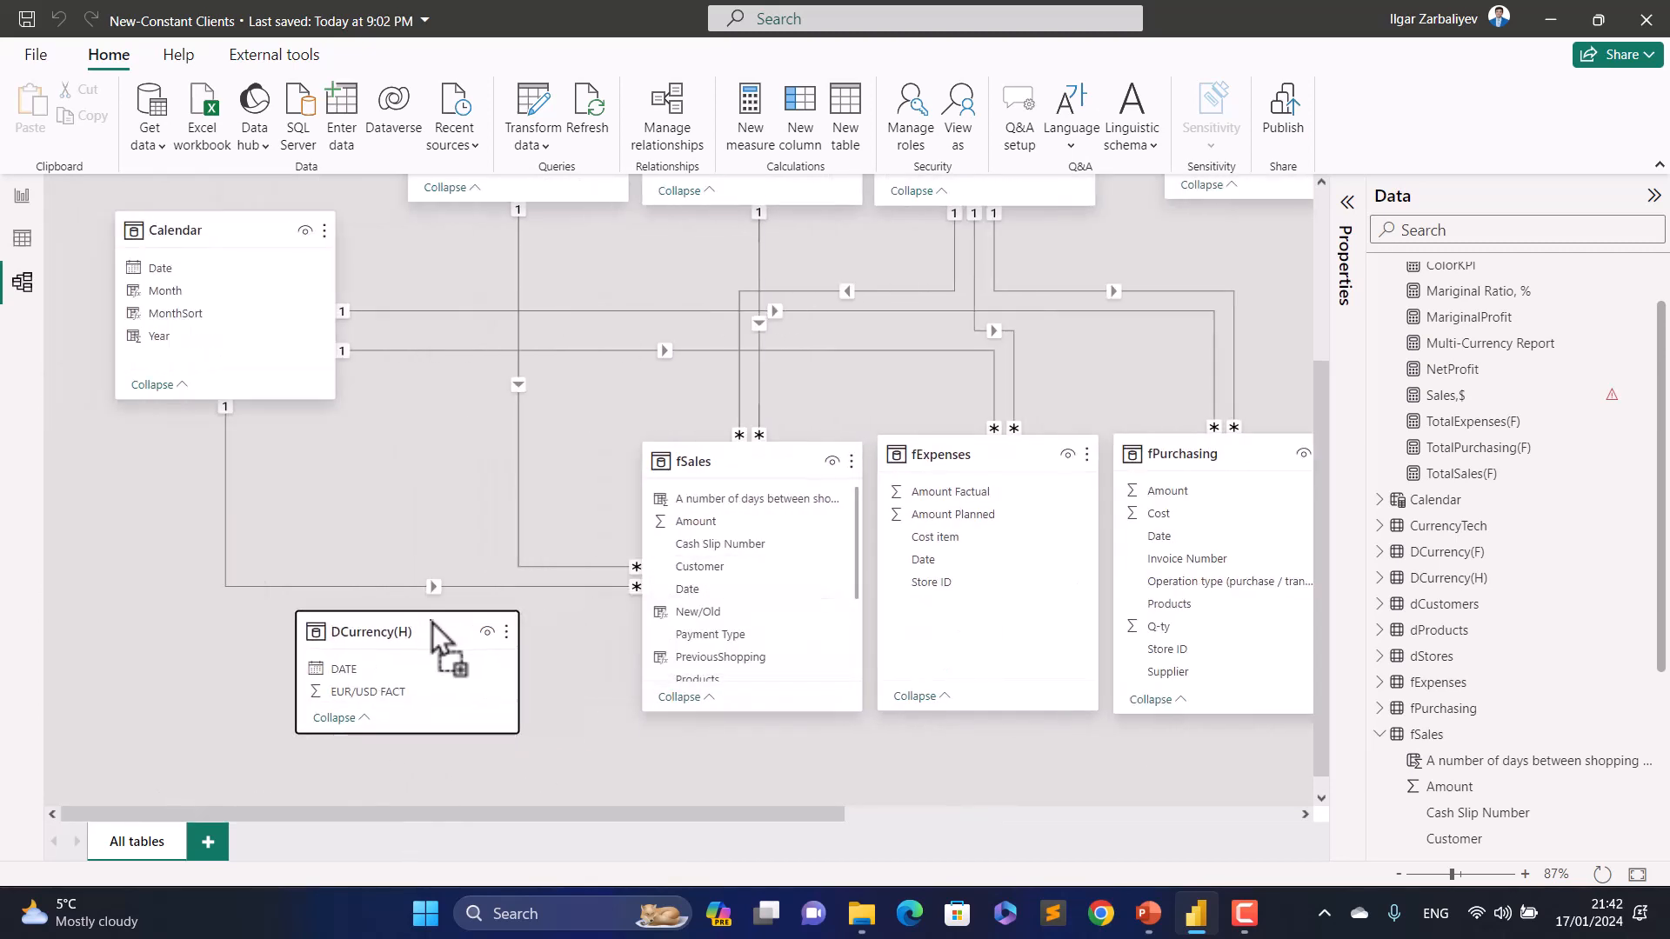
Step: Create a relationship from the DATE column of DCurrency(H) to the Date column of fSales
{"action": "scroll", "coordinate": [778, 522], "scroll_direction": "down", "scroll_amount": 1}
{"action": "scroll", "coordinate": [777, 526], "scroll_direction": "up", "scroll_amount": 1}
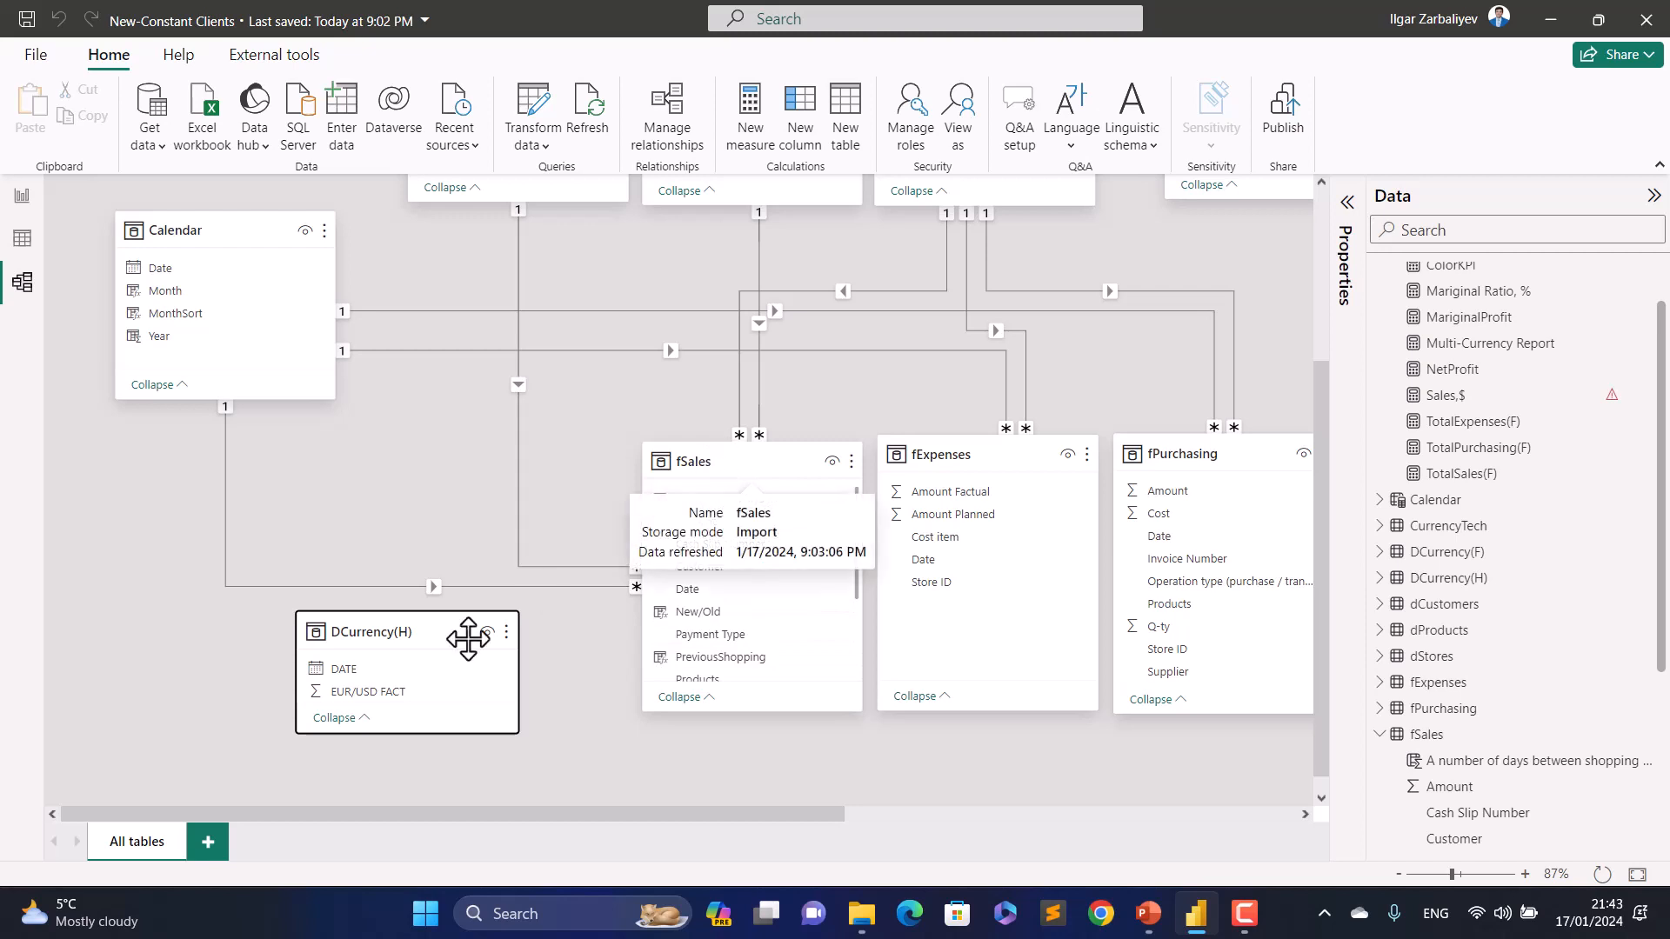
{"action": "left_click", "coordinate": [376, 671]}
{"action": "left_click_drag", "start_coordinate": [376, 671], "coordinate": [708, 588]}
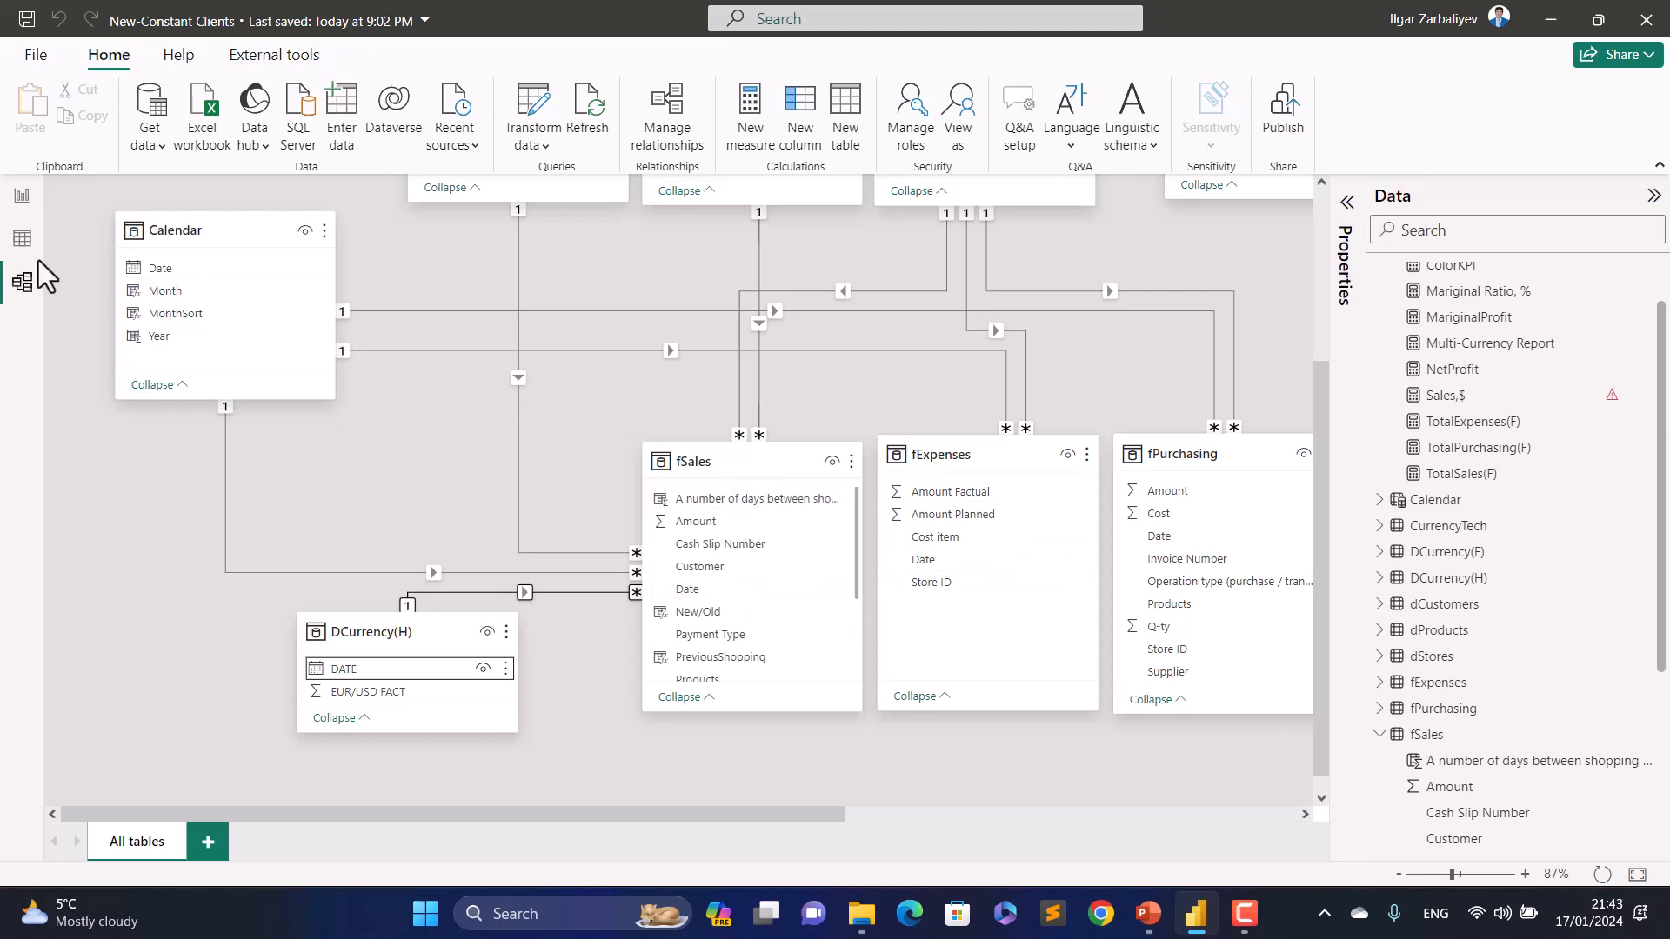
Step: In the report view, change the Sales,$ measure to Sumx(fSales,fSales[Amount]*RELATED('DCurrency(H)'[EUR/USD FACT]))
{"action": "left_click", "coordinate": [24, 199]}
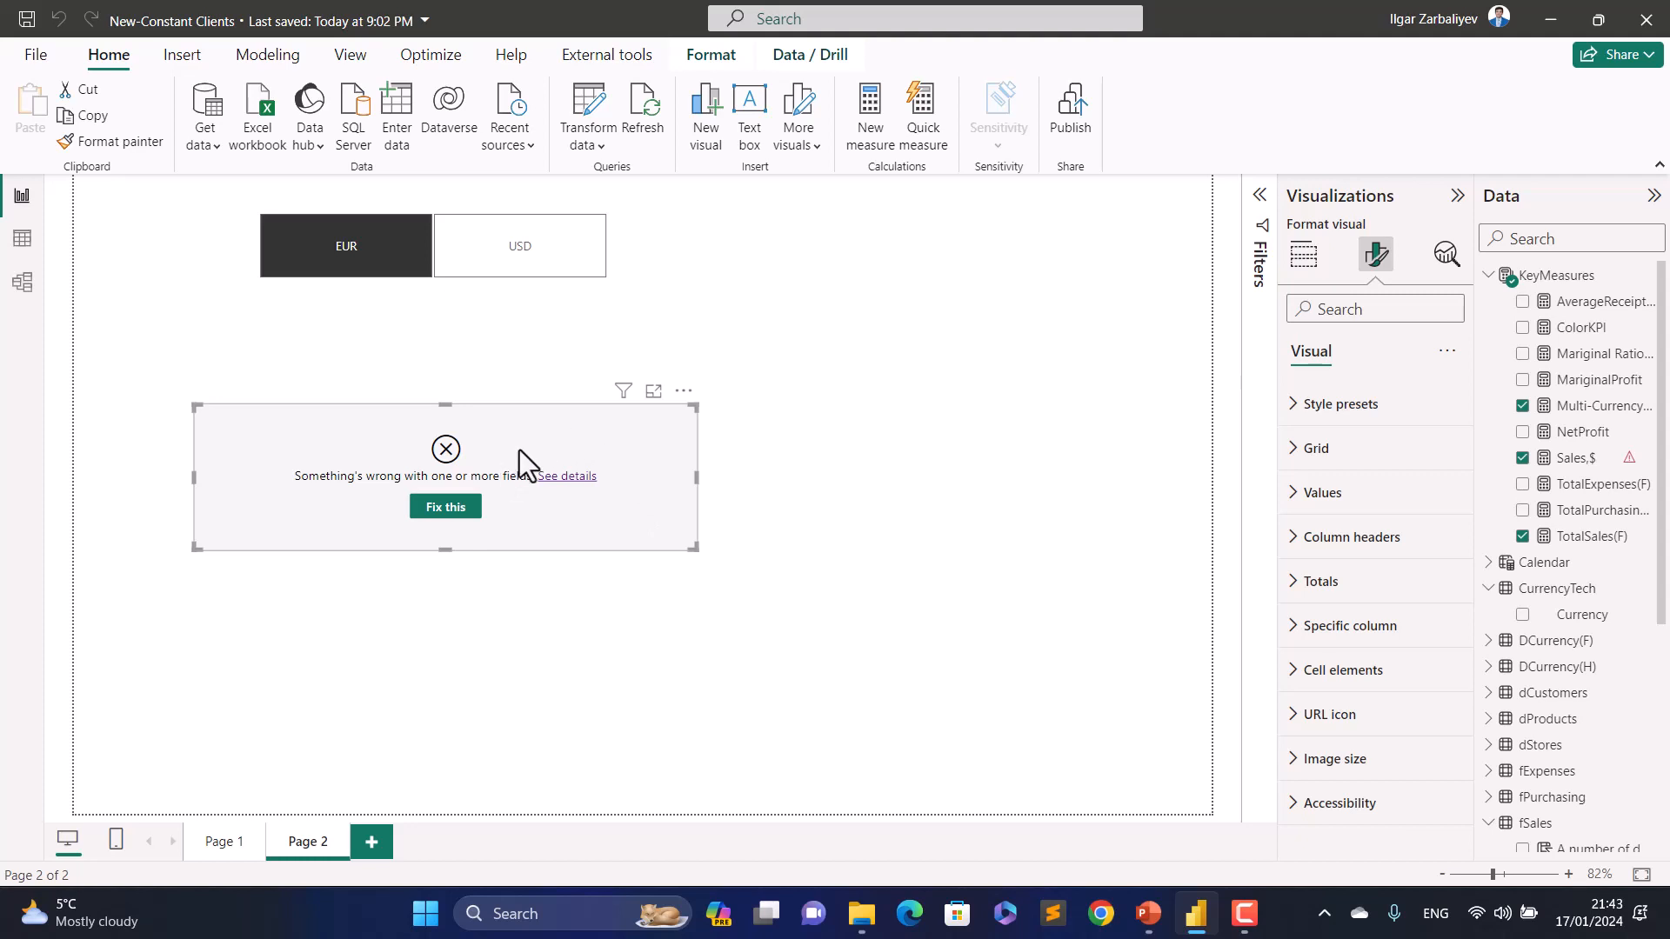
{"action": "left_click", "coordinate": [1575, 461]}
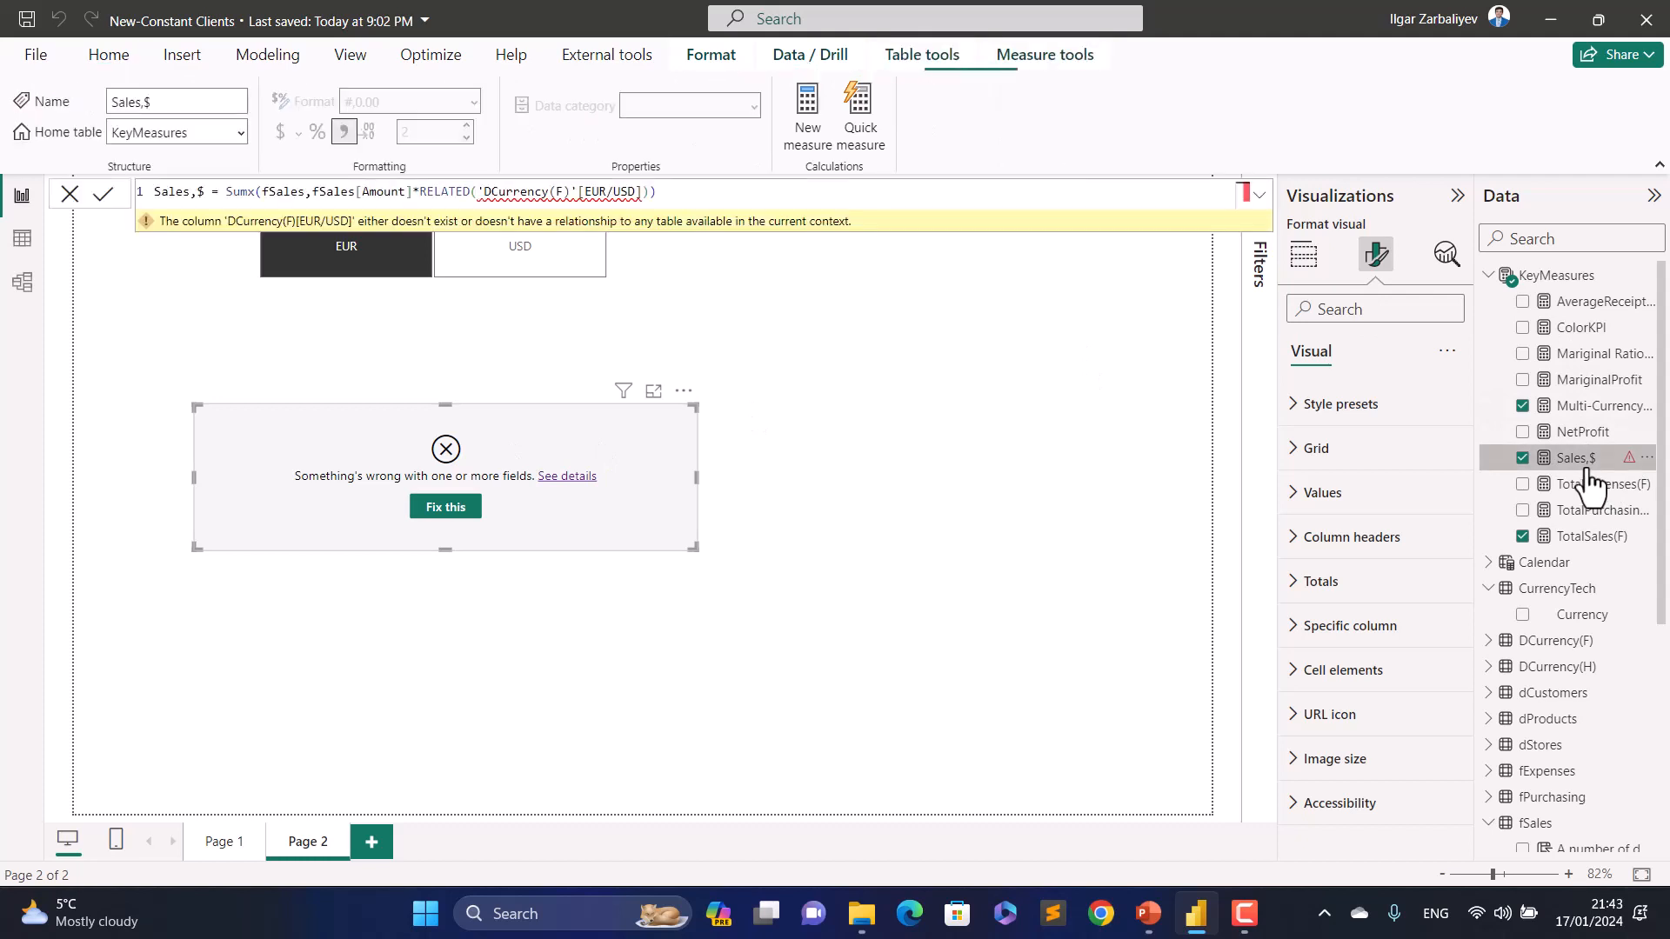
{"action": "left_click", "coordinate": [725, 191]}
{"action": "key", "text": "BackSpace"}
{"action": "key", "text": "BackSpace"}
{"action": "key", "text": "BackSpace"}
{"action": "key", "text": "BackSpace"}
{"action": "key", "text": "BackSpace"}
{"action": "key", "text": "BackSpace"}
{"action": "key", "text": "BackSpace"}
{"action": "key", "text": "BackSpace"}
{"action": "key", "text": "BackSpace"}
{"action": "key", "text": "BackSpace"}
{"action": "key", "text": "BackSpace"}
{"action": "key", "text": "BackSpace"}
{"action": "key", "text": "BackSpace"}
{"action": "key", "text": "BackSpace"}
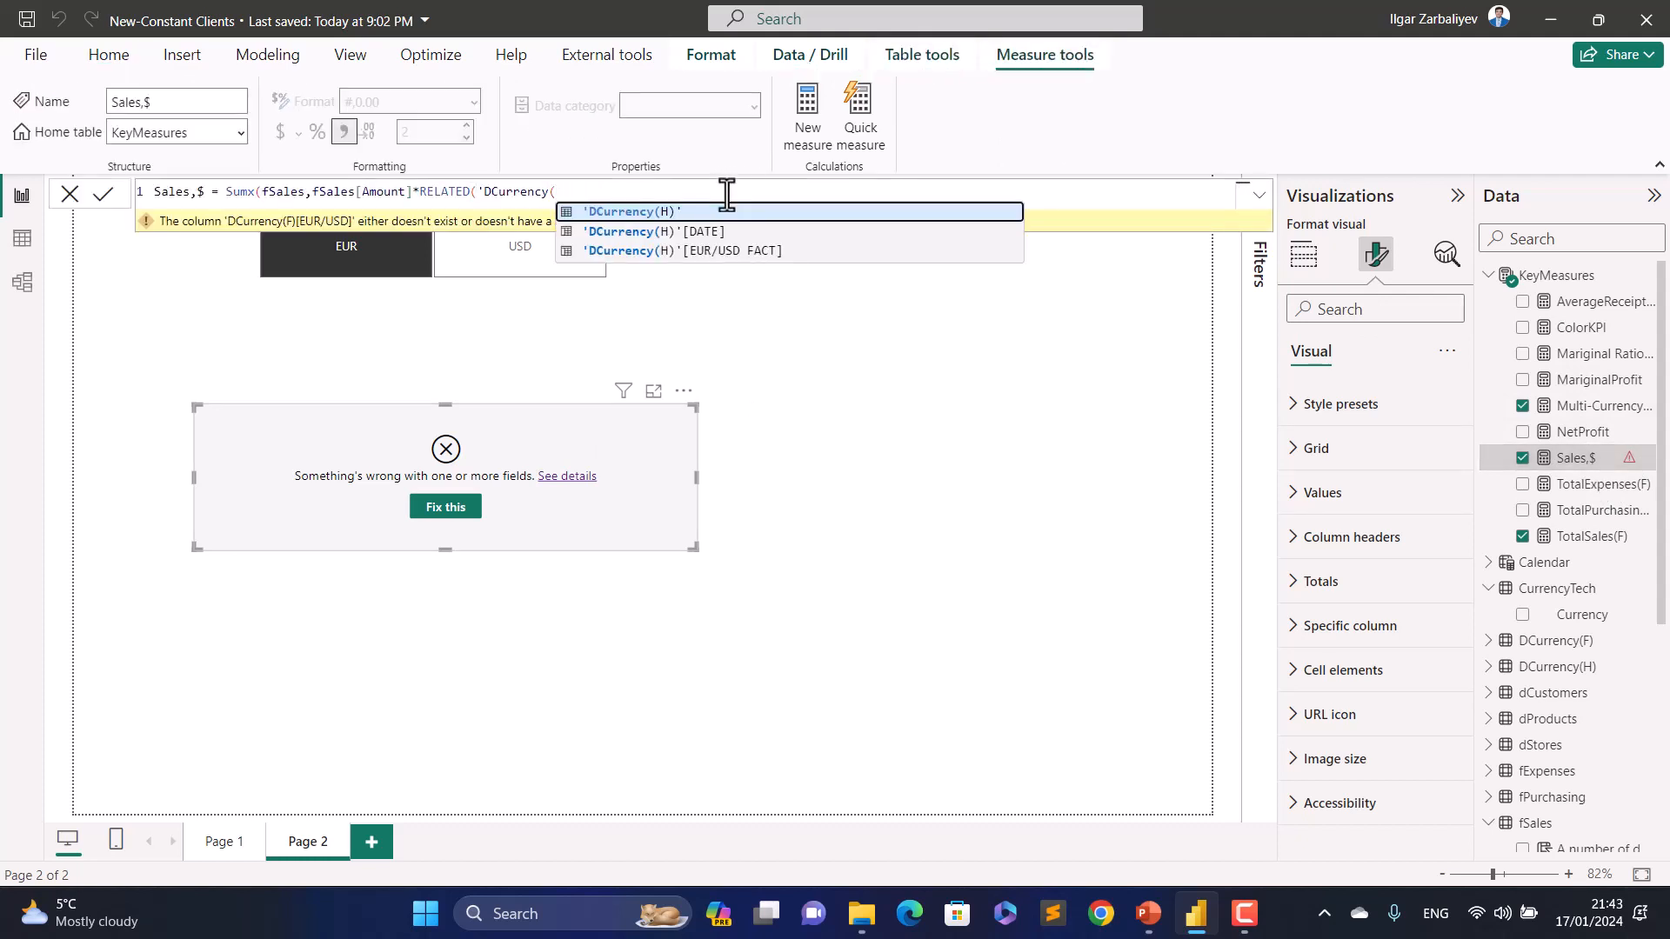
{"action": "key", "text": "Down"}
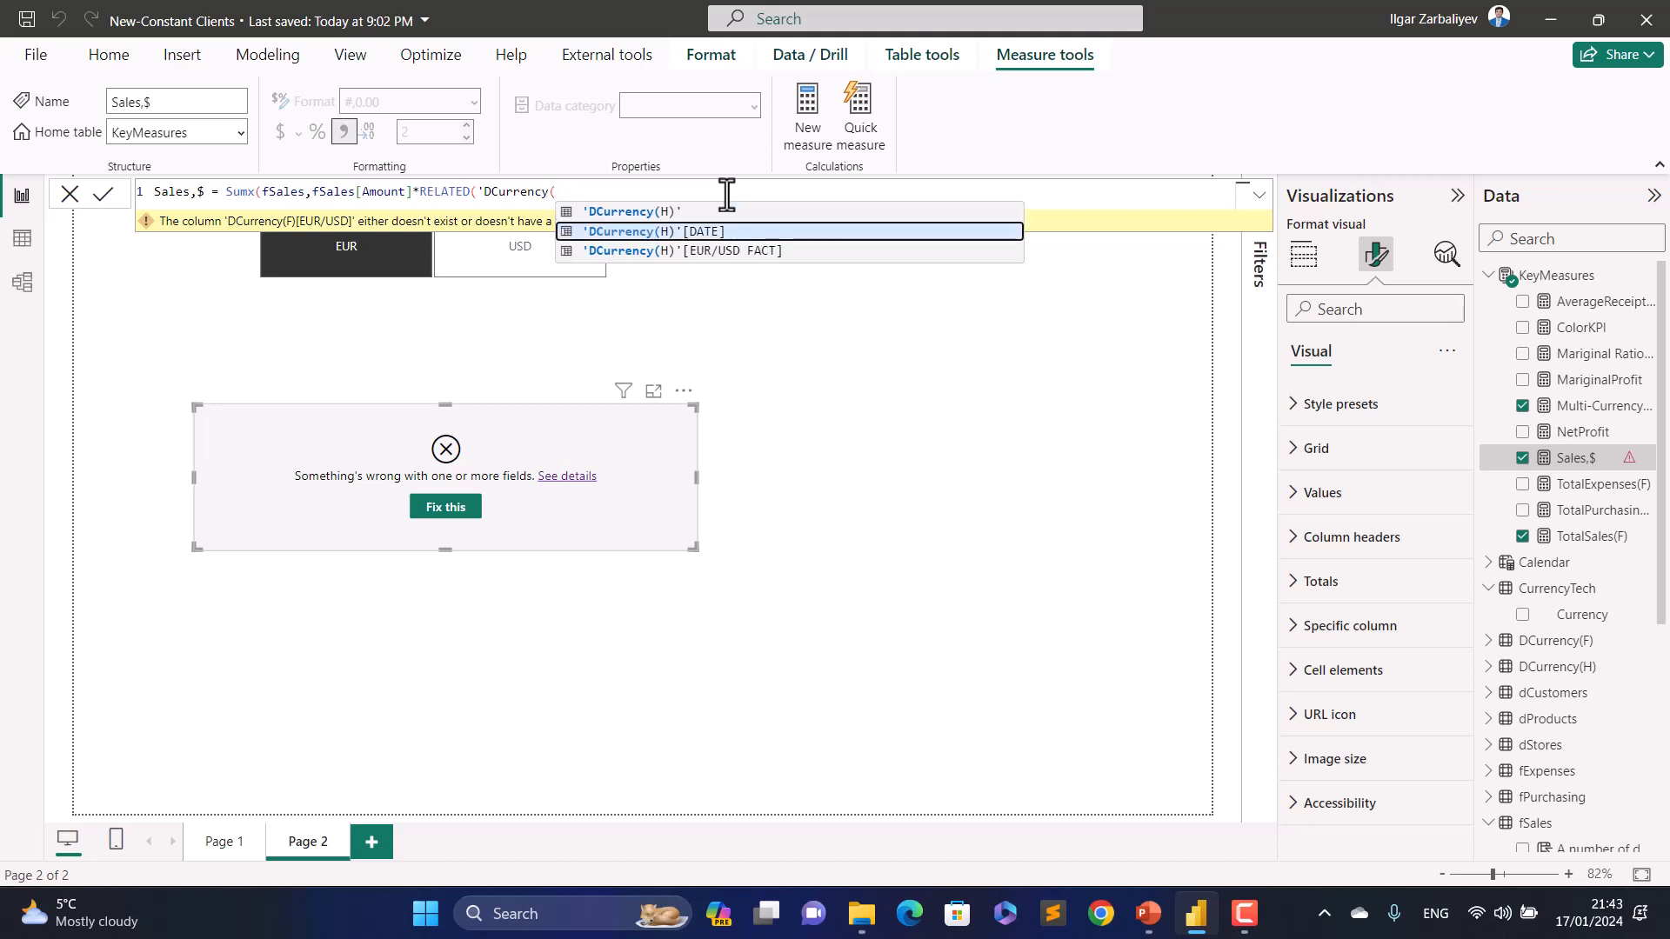
{"action": "key", "text": "Down"}
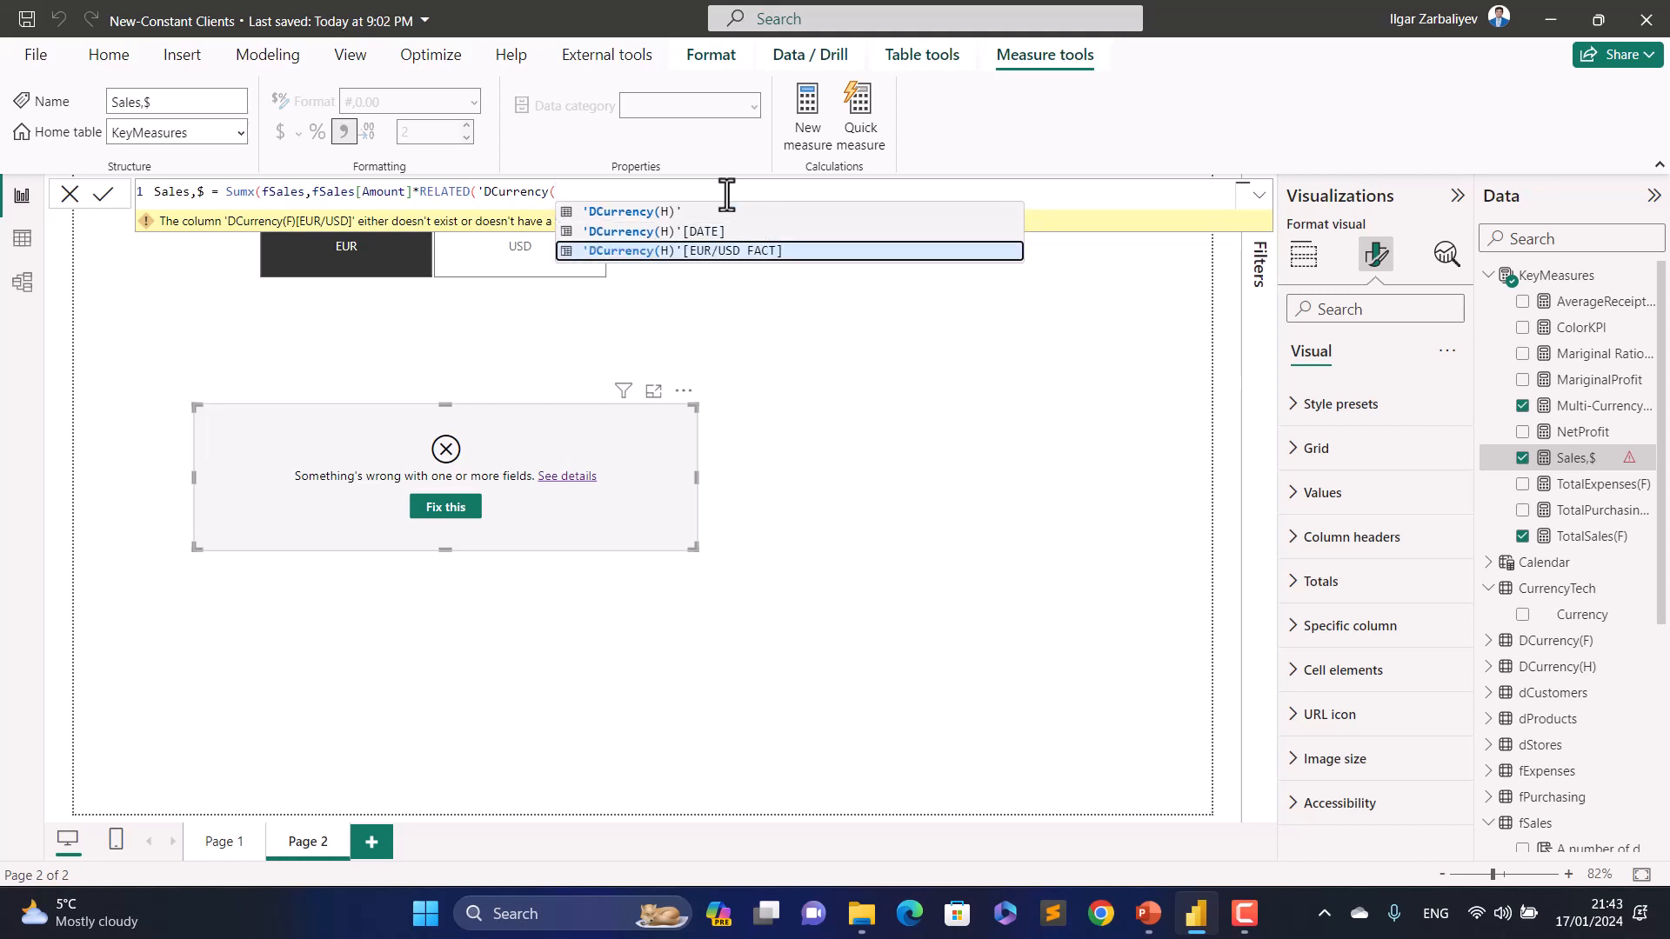
{"action": "key", "text": "Tab"}
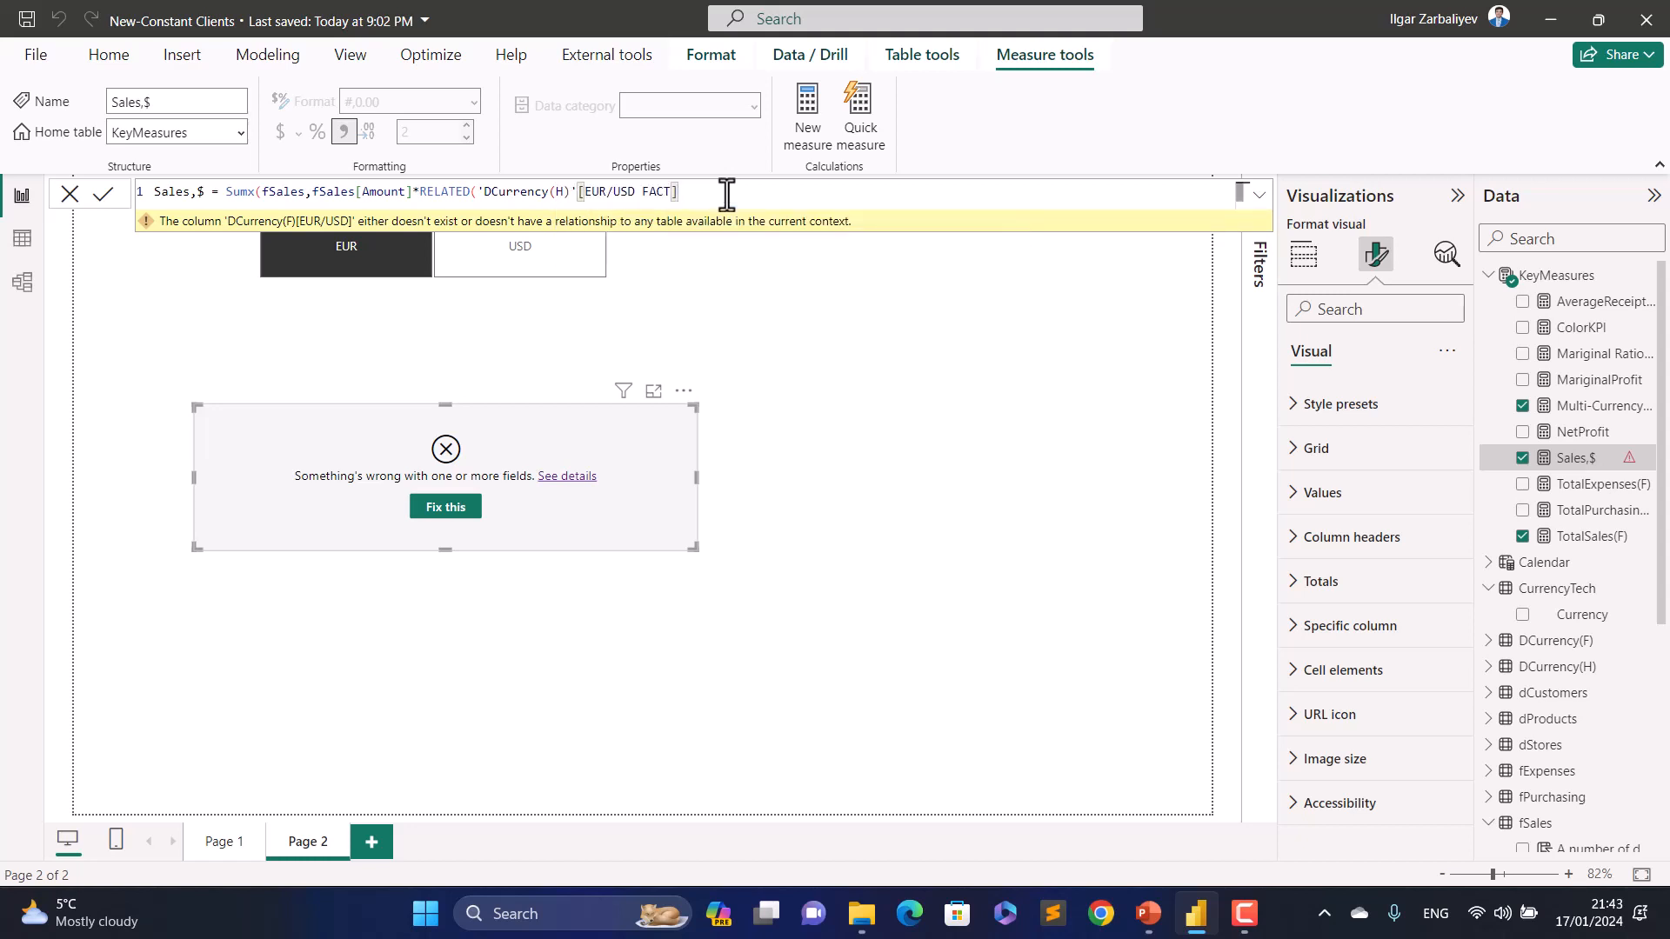
{"action": "type", "text": ")"}
{"action": "type", "text": ")"}
{"action": "key", "text": "Return"}
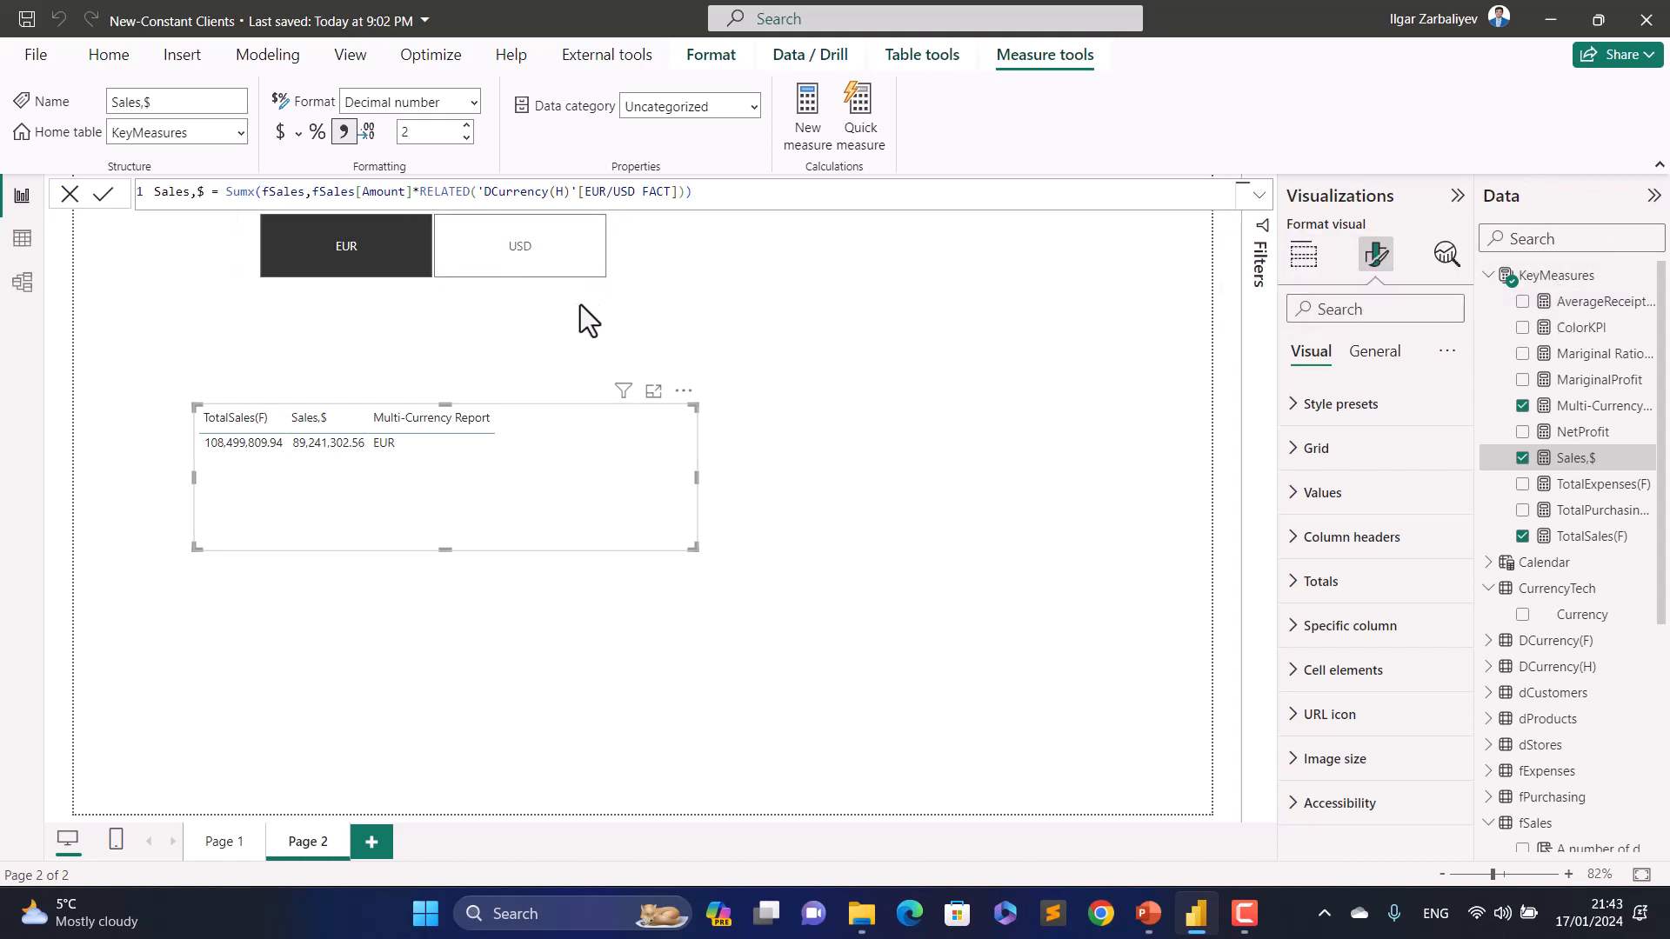
Step: In the Multi-Currency Report measure, make SELECTEDVALUE(CurrencyTech[Currency]) the expression of a new SWITCH function, laid out on separate lines
{"action": "left_click", "coordinate": [1579, 409]}
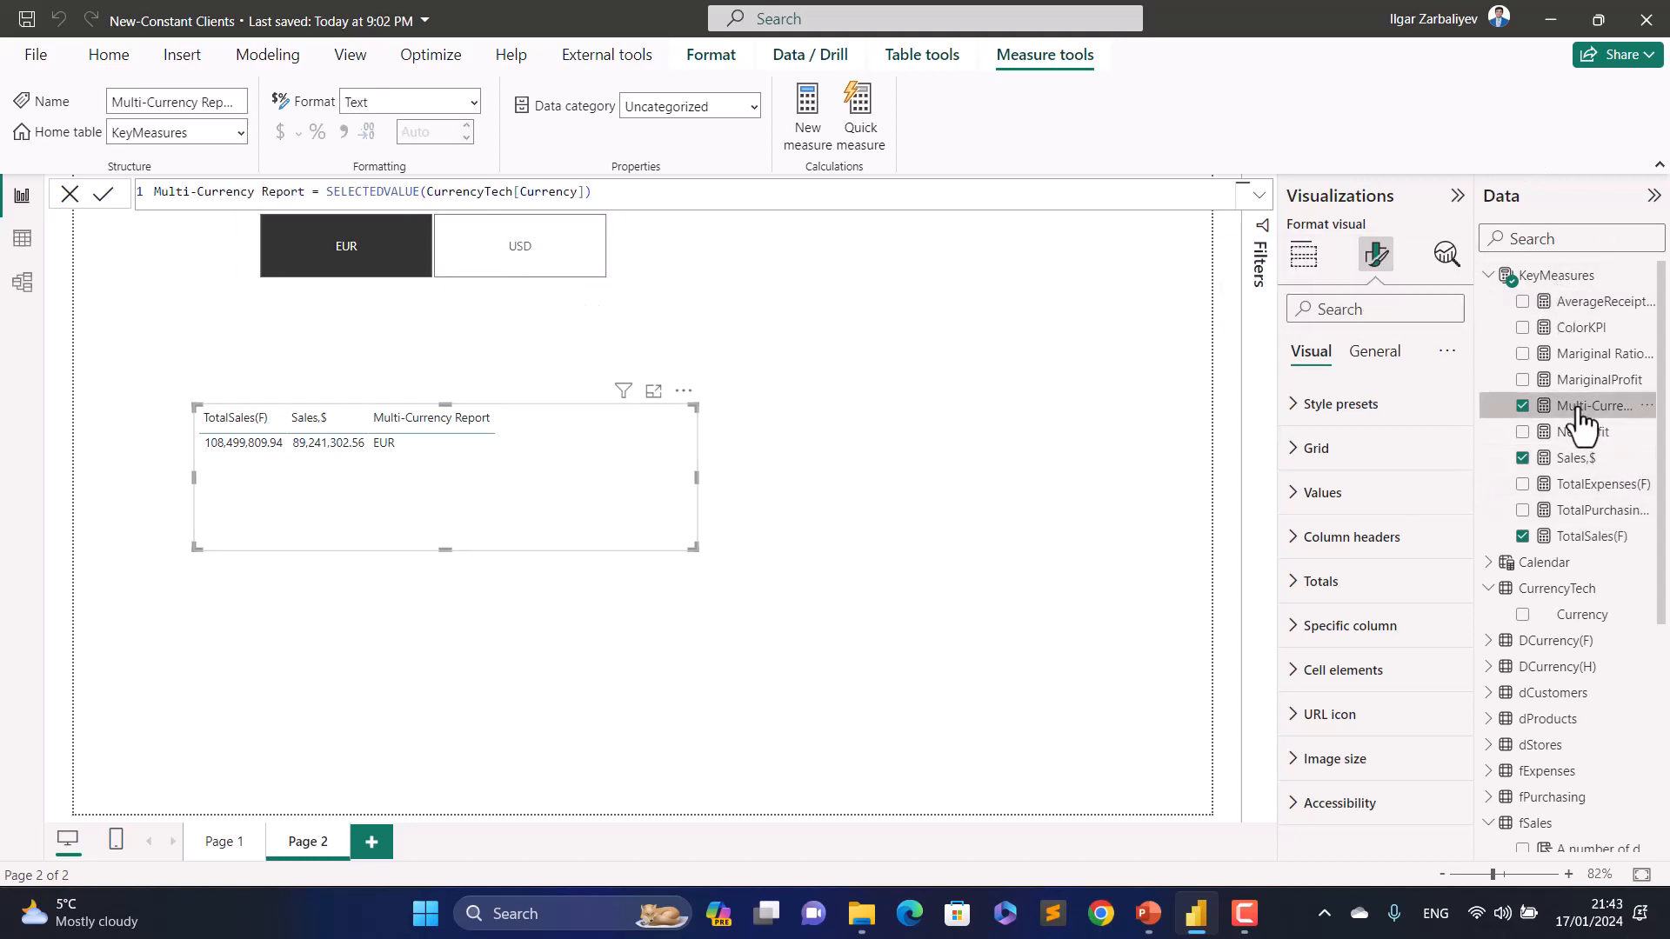
{"action": "left_click", "coordinate": [326, 189]}
{"action": "key", "text": "Left"}
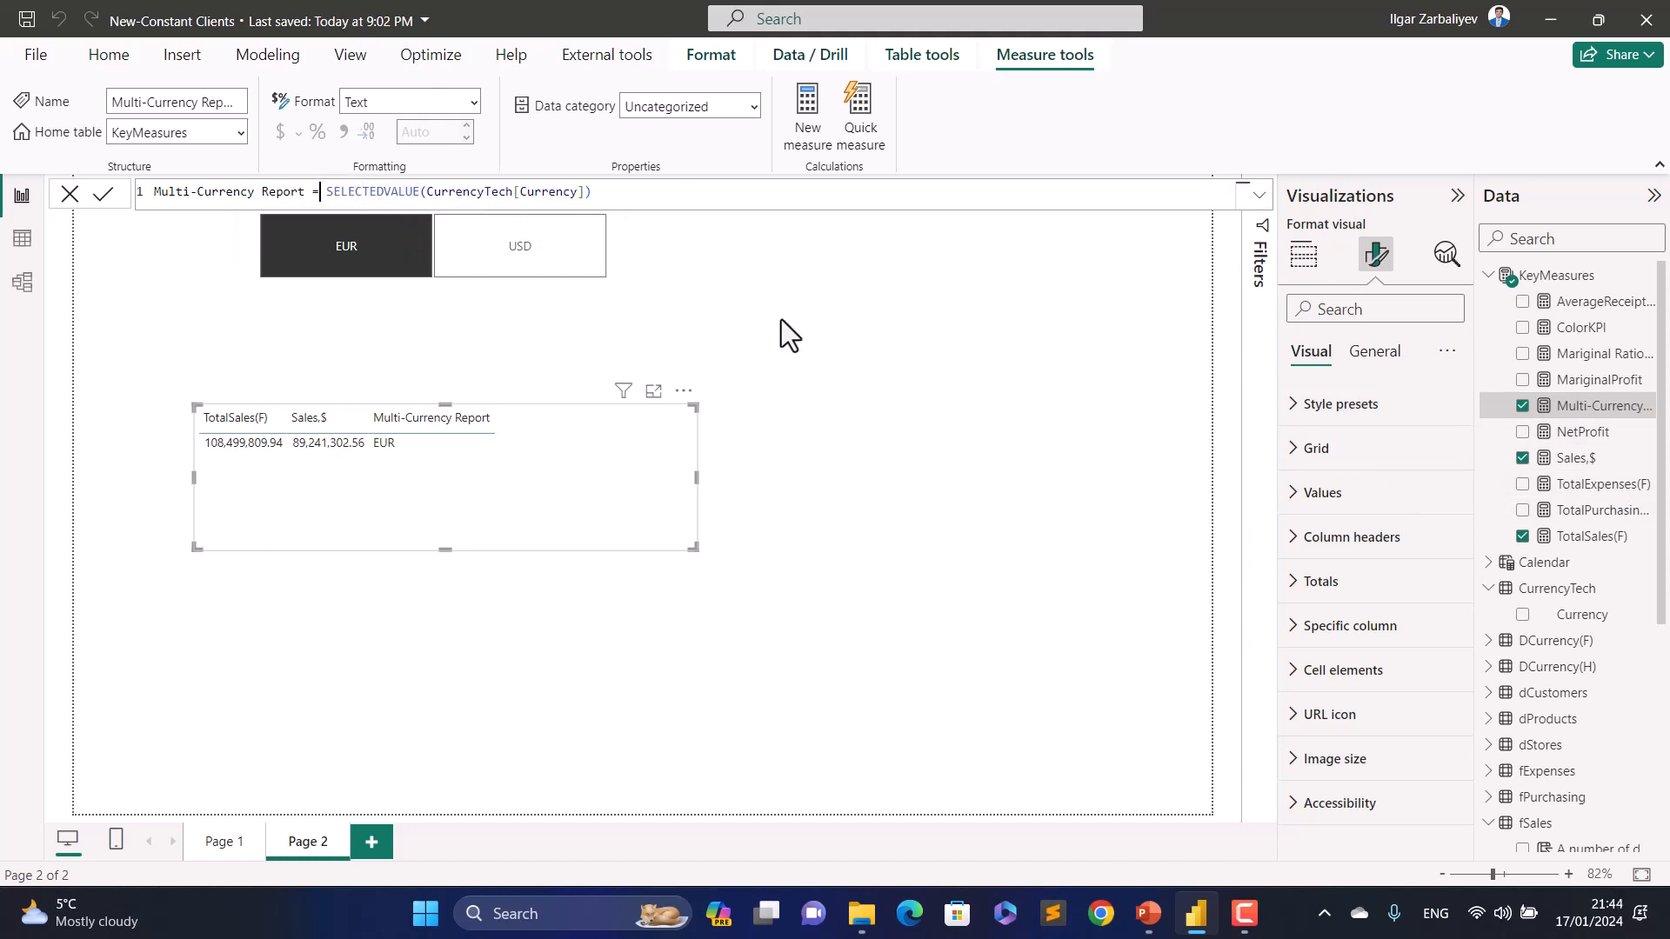
{"action": "key", "text": "shift+Return"}
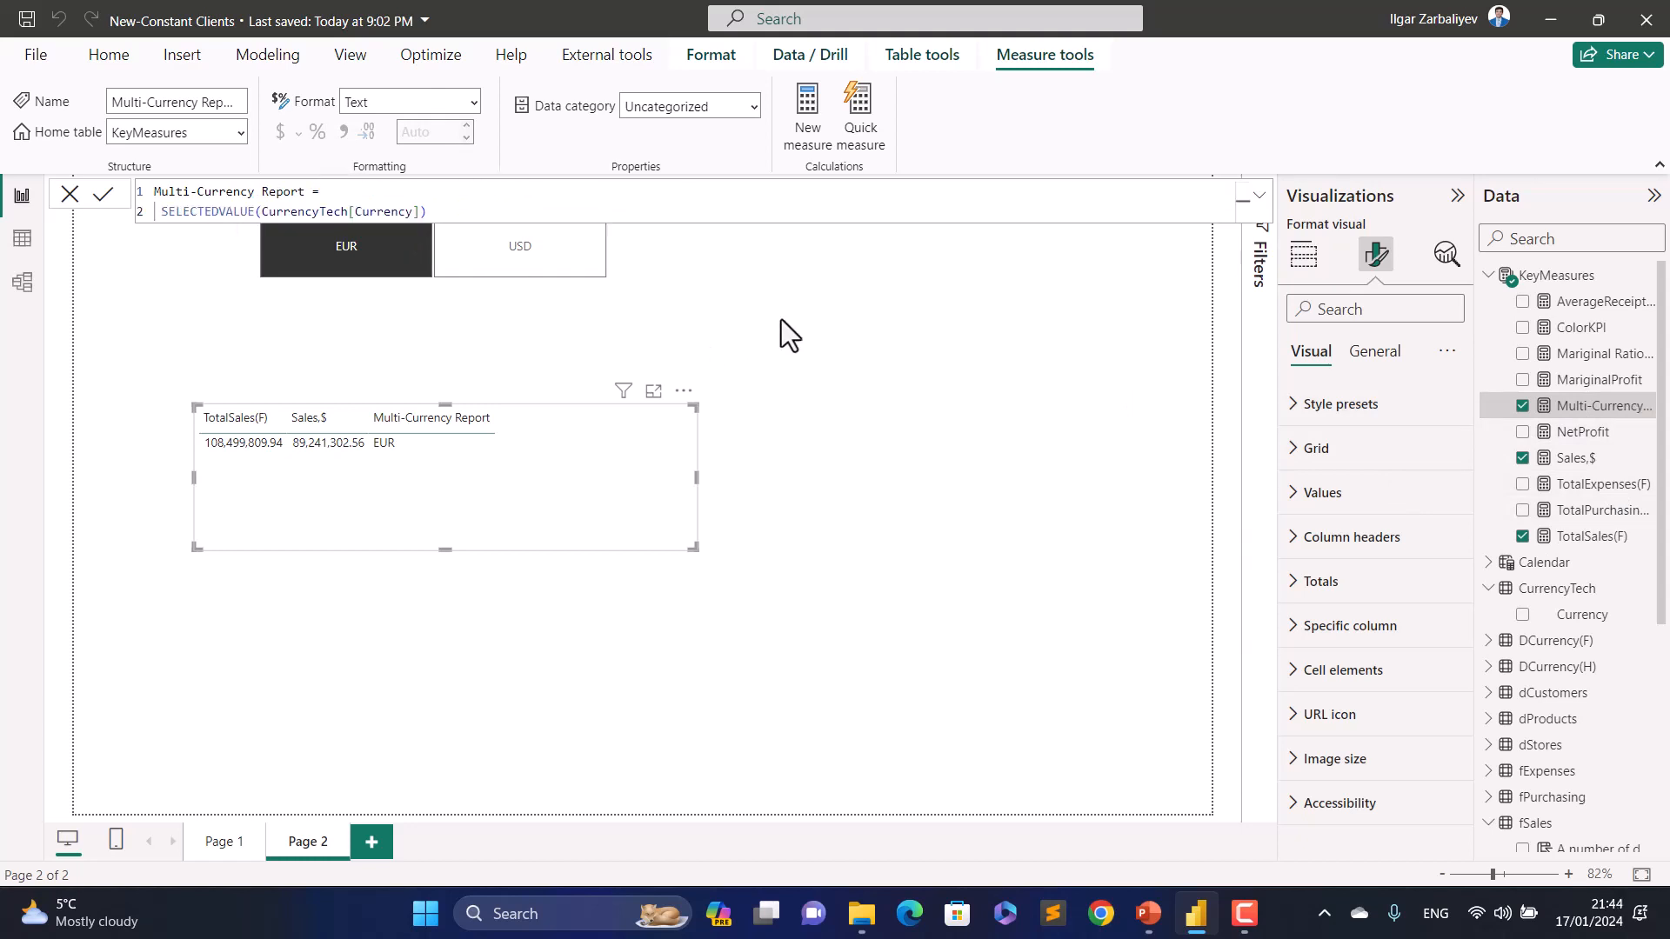
{"action": "key", "text": "shift+Return"}
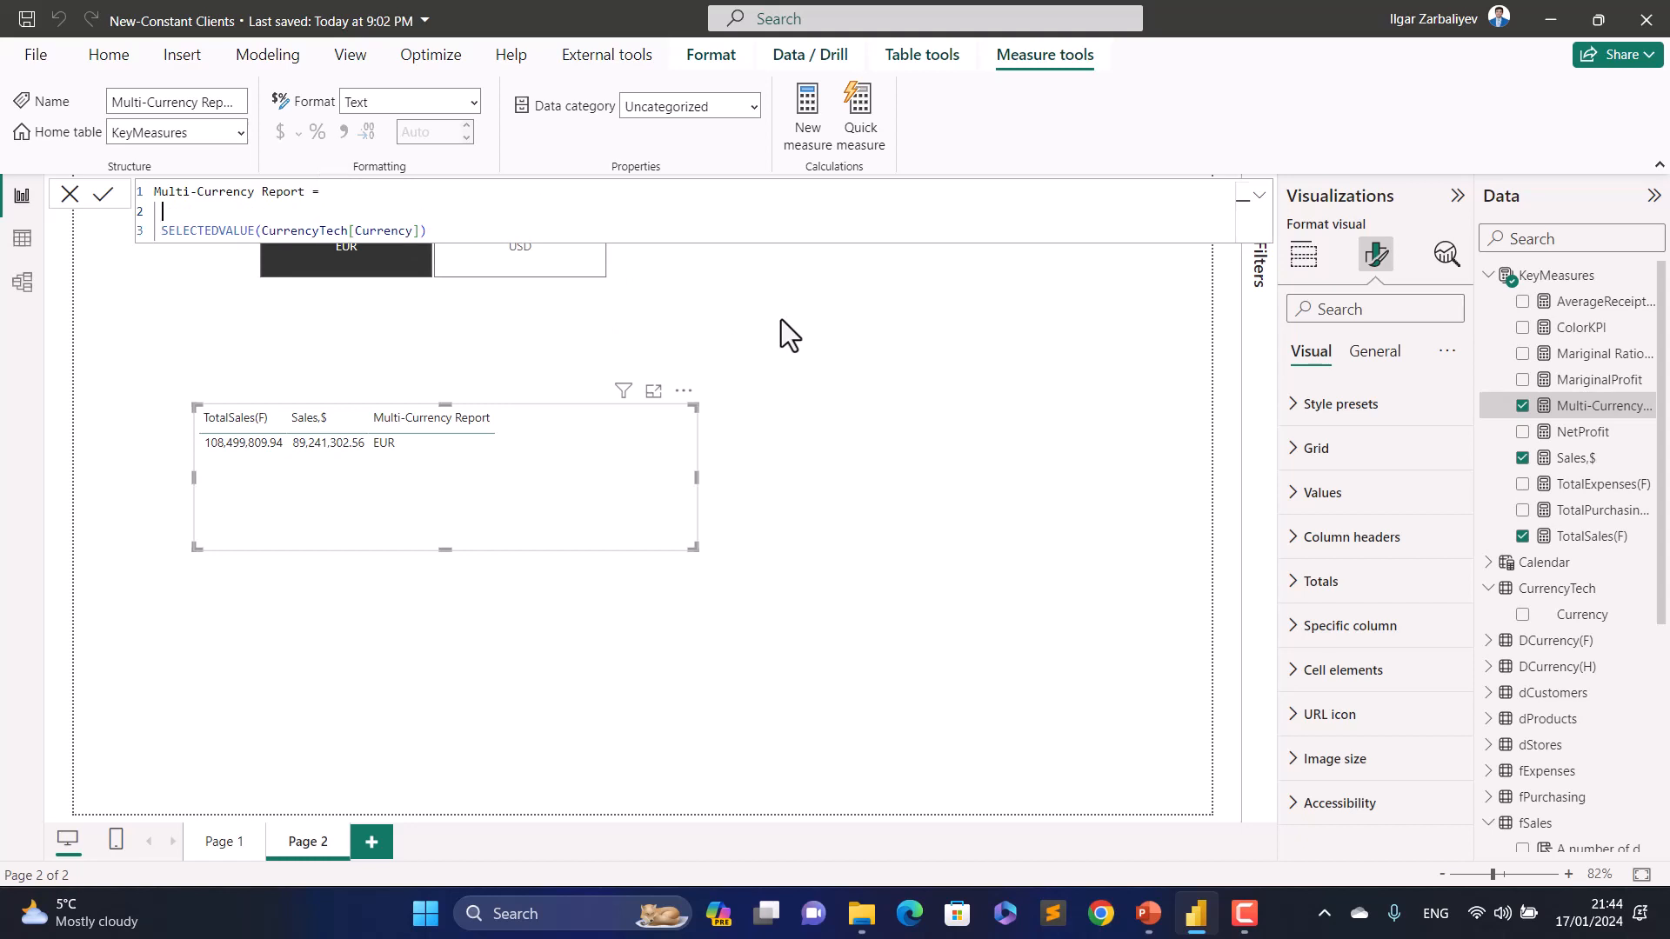
{"action": "type", "text": "SWITCH("}
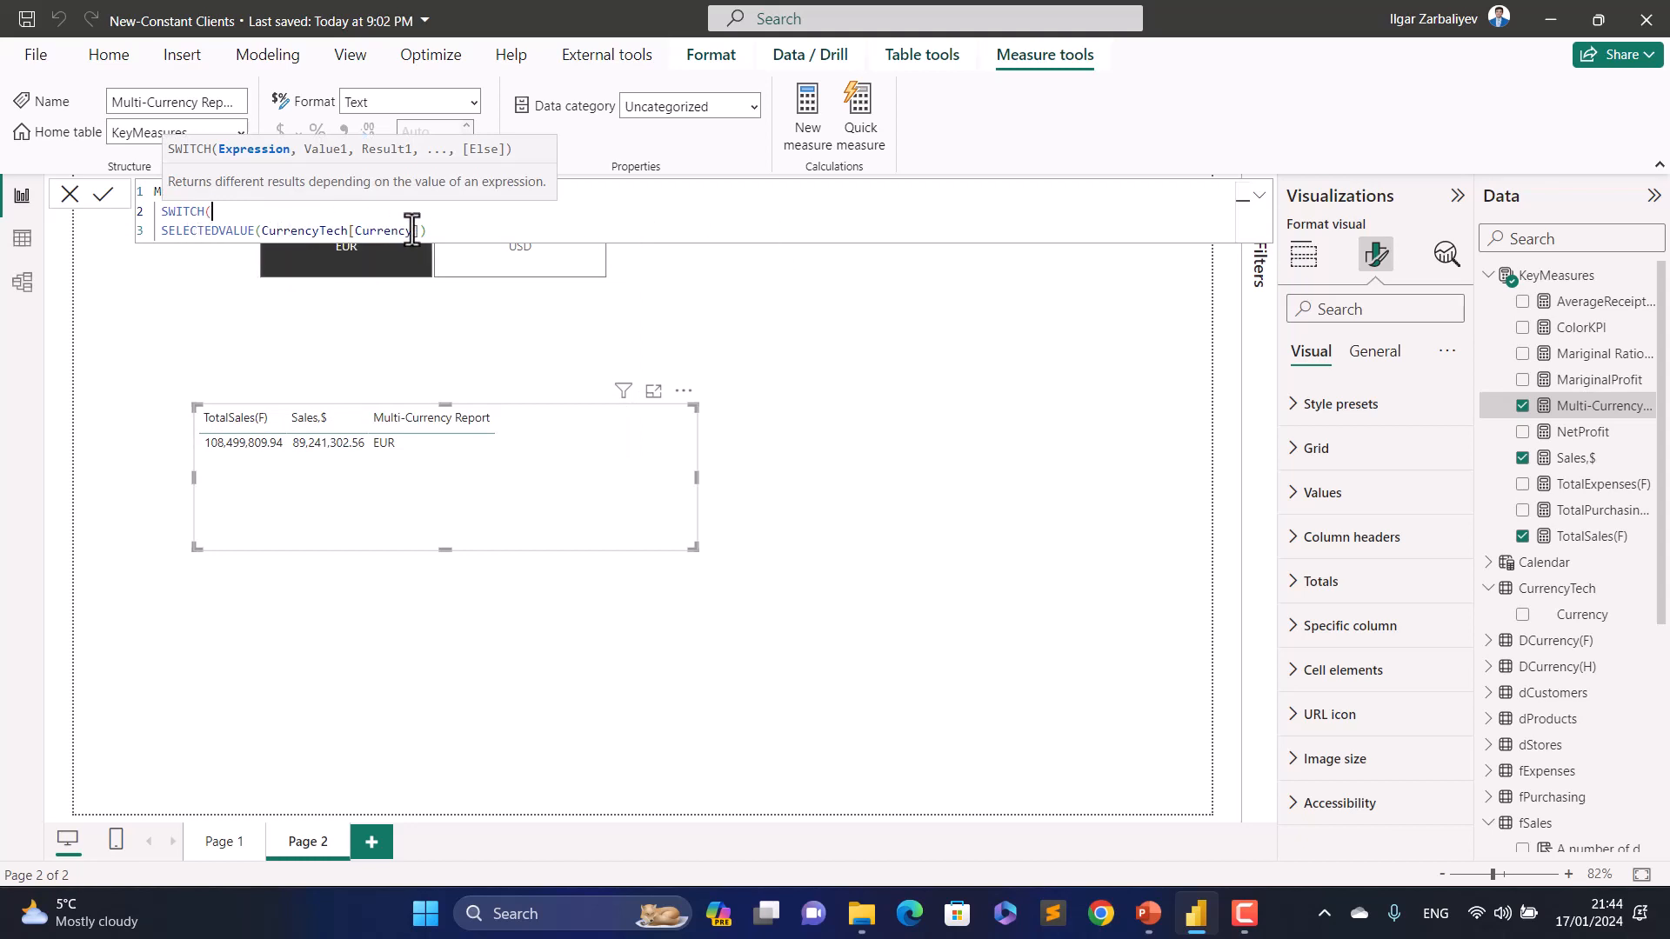
{"action": "left_click", "coordinate": [487, 231]}
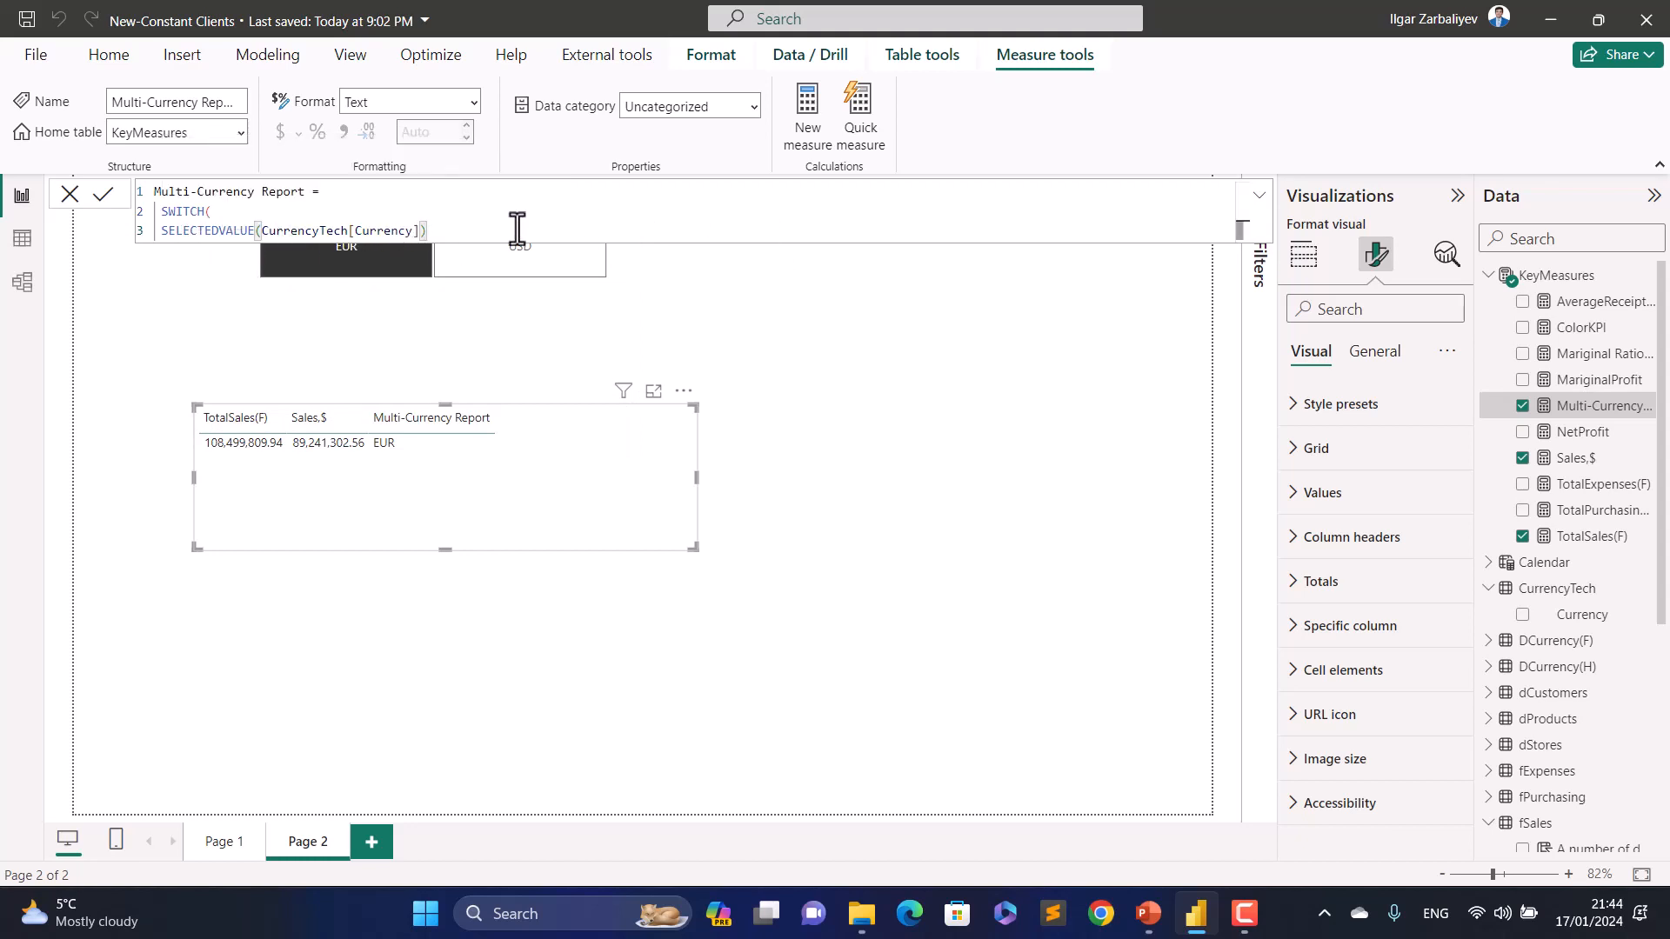
{"action": "type", "text": ","}
{"action": "key", "text": "shift+Return"}
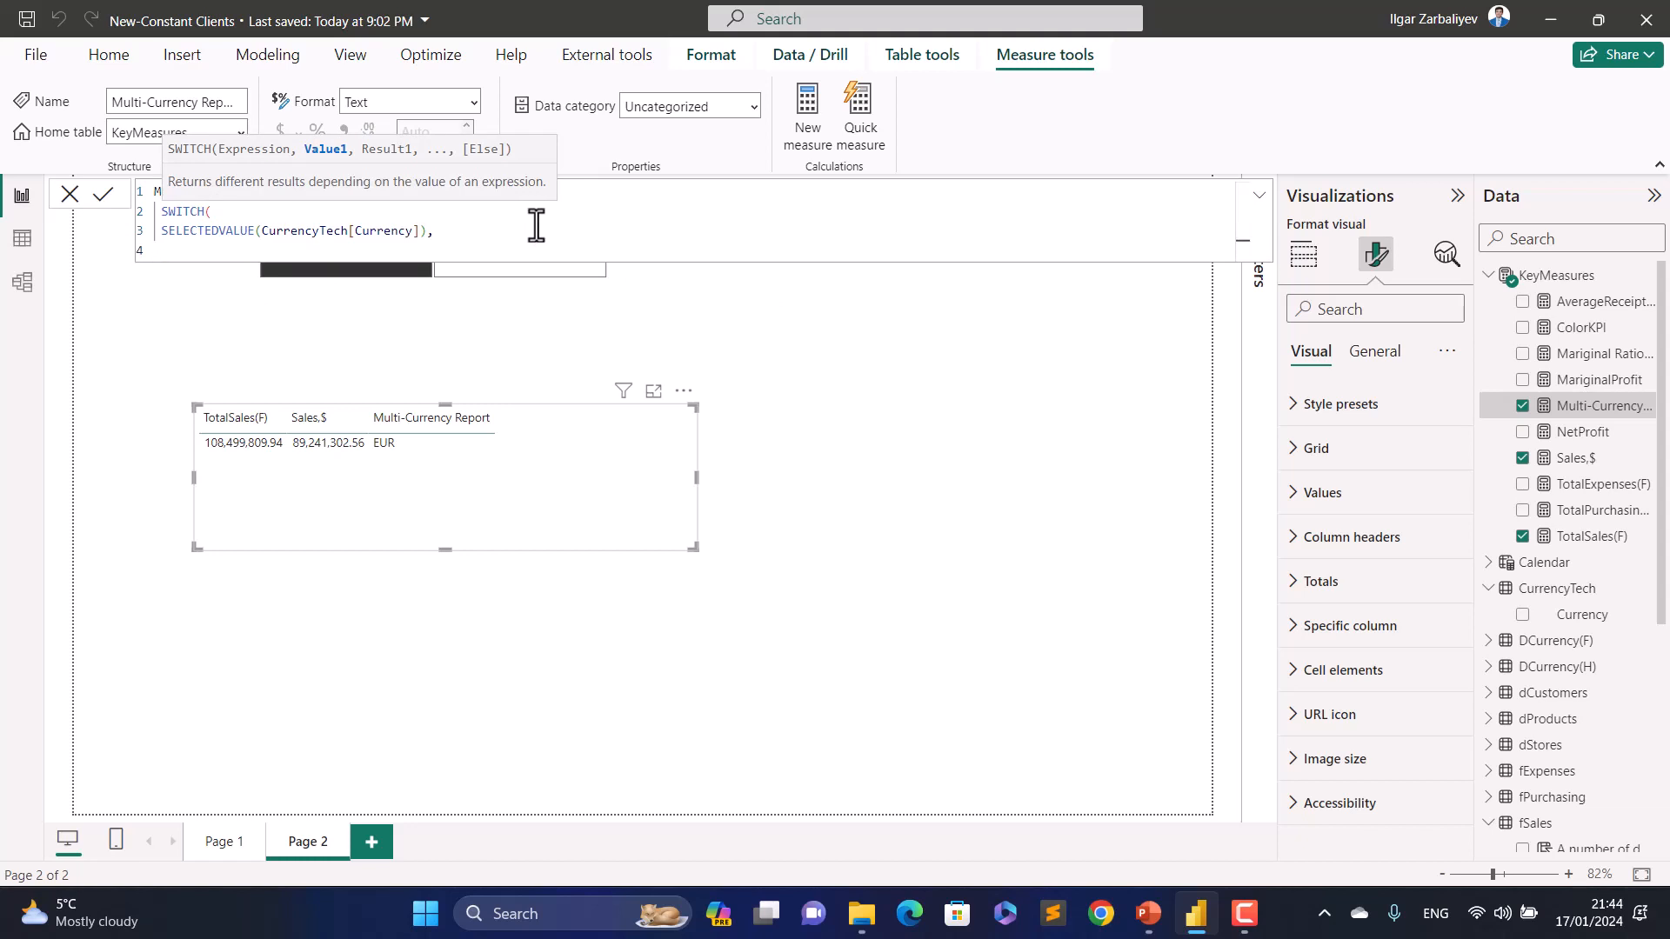
Step: Add a SWITCH case that returns [TotalSales(F)] for the value "EUR"
{"action": "type", "text": ";"}
{"action": "key", "text": "BackSpace"}
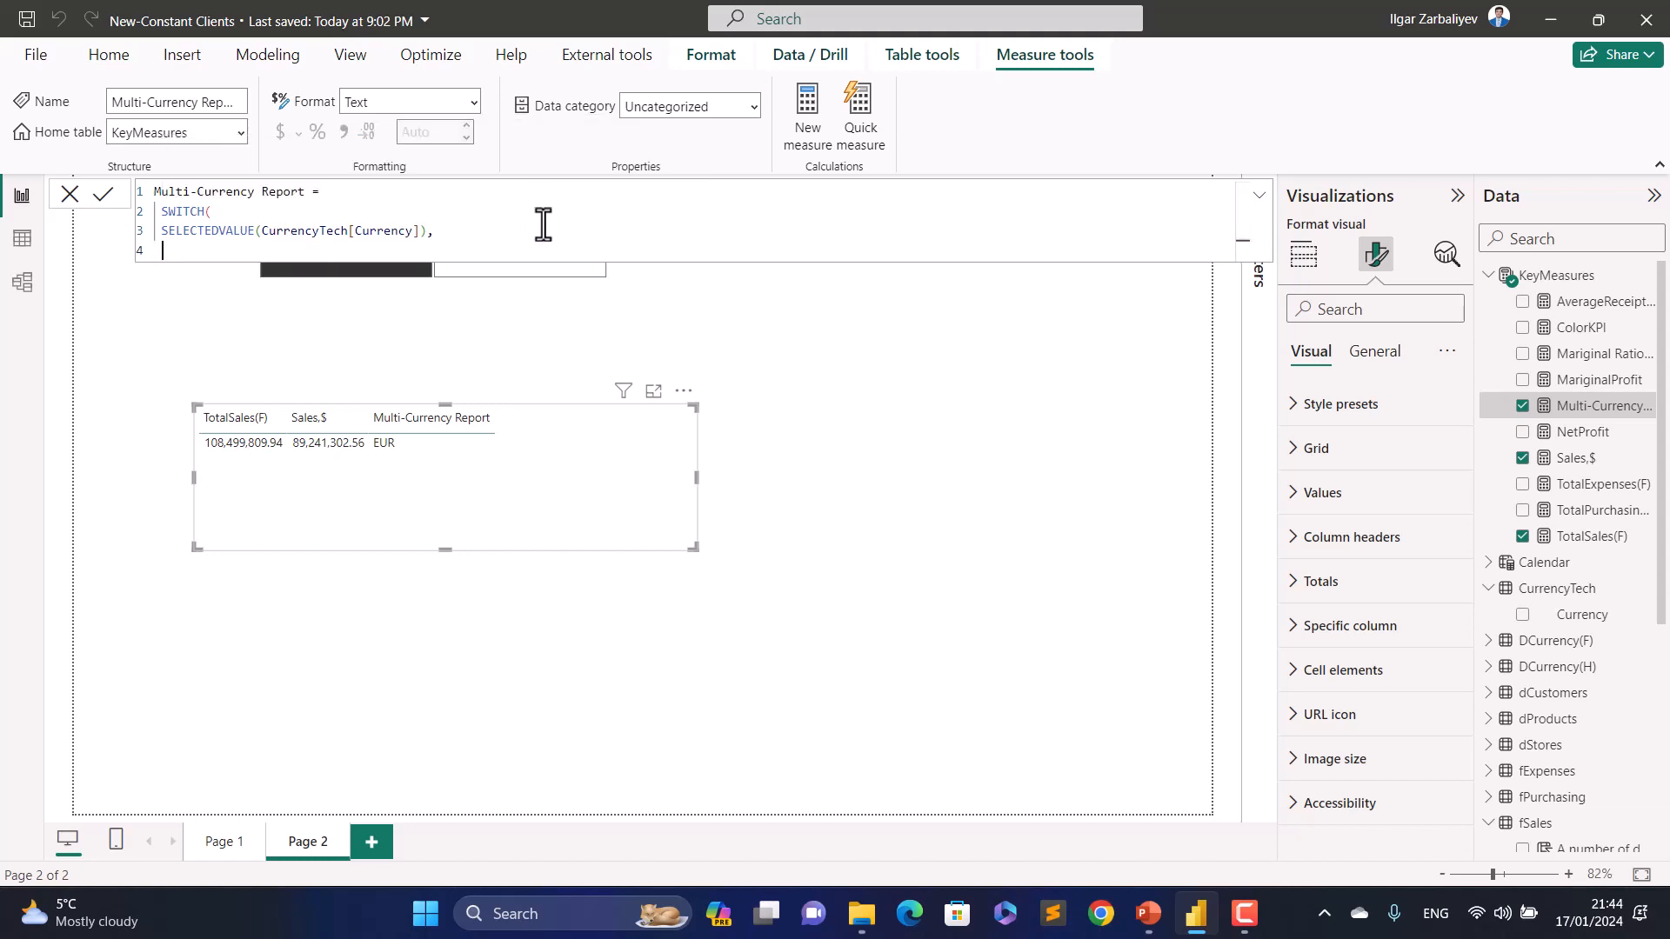
{"action": "type", "text": "\"EUR\", "}
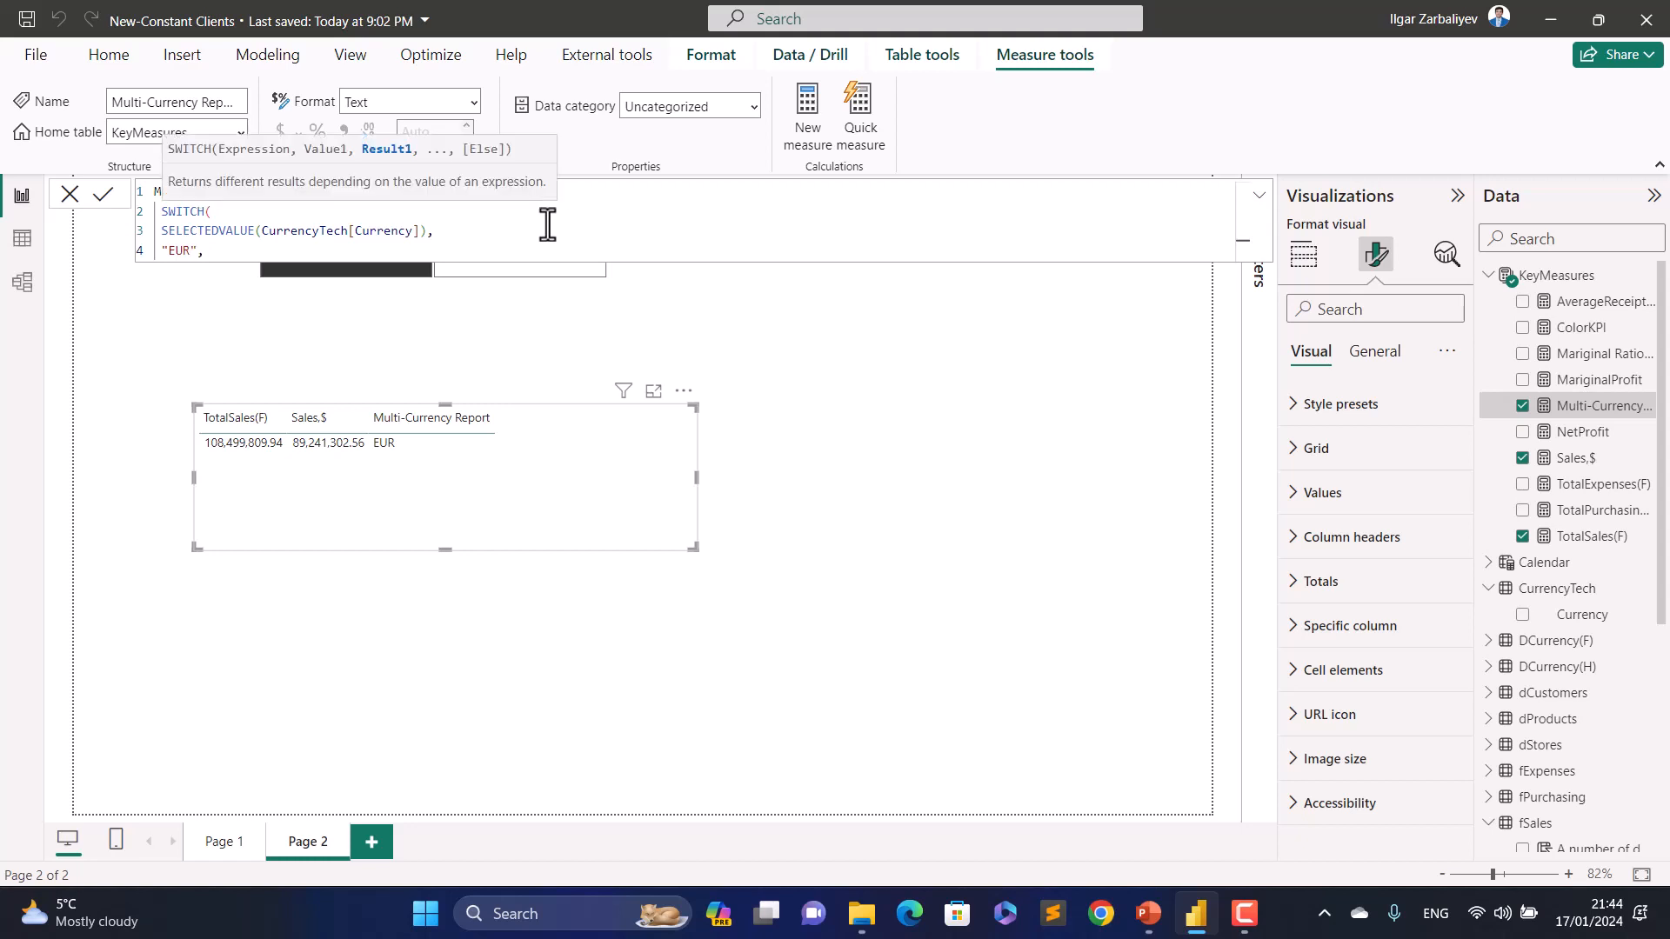
{"action": "type", "text": "TOTAL"}
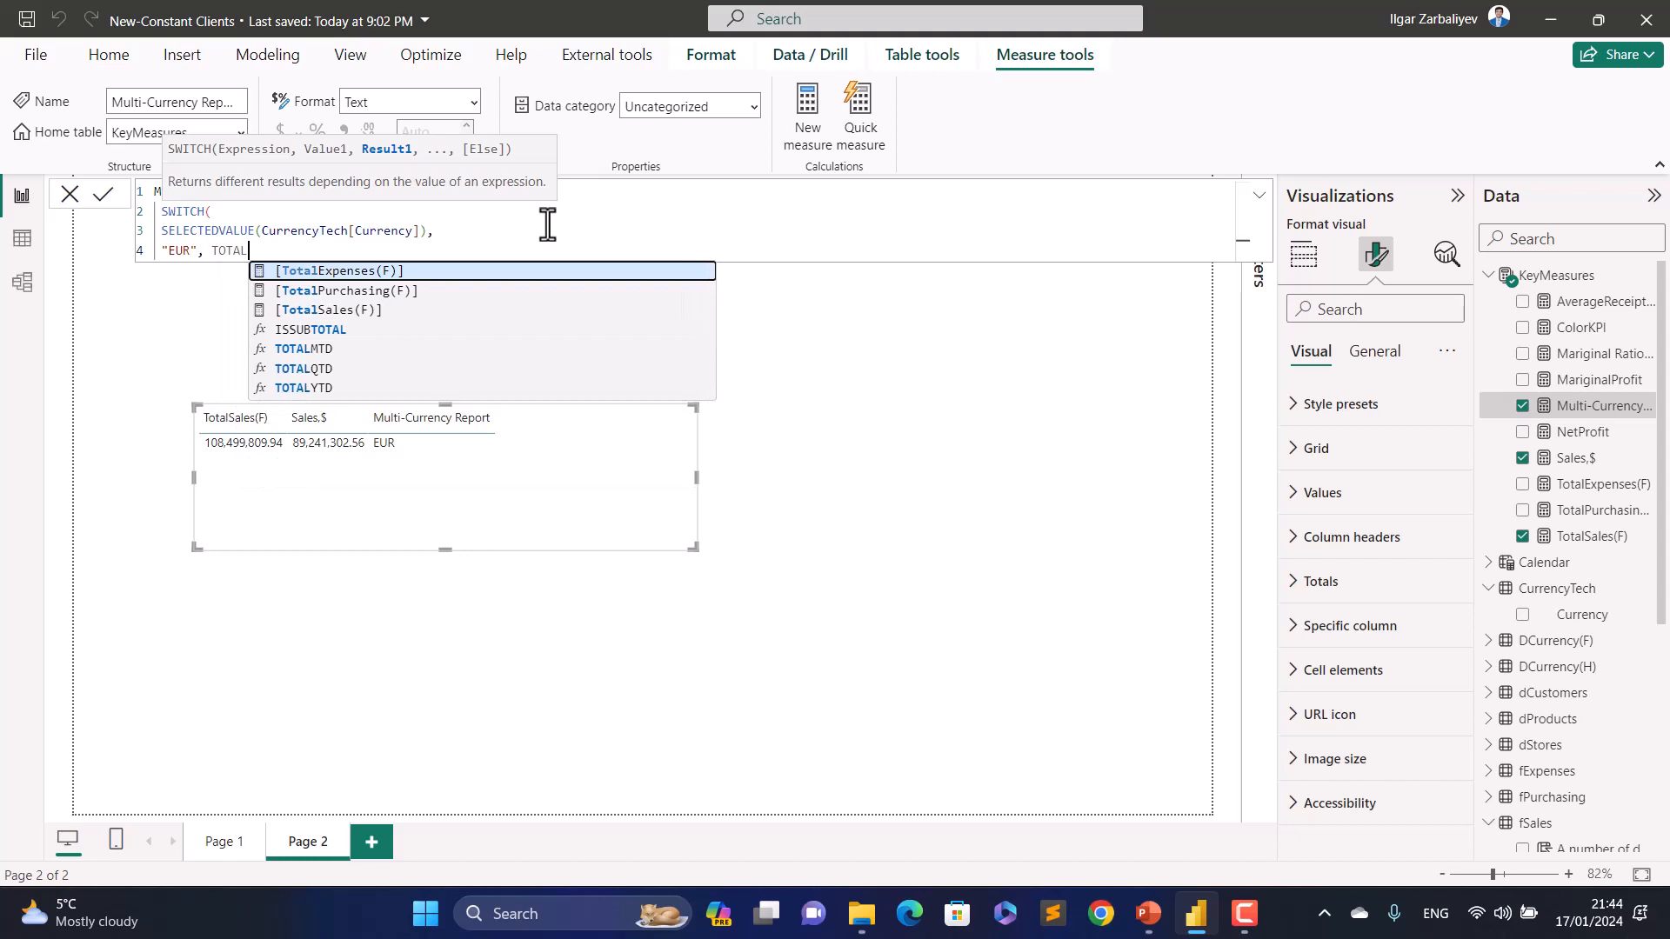
{"action": "key", "text": "Down"}
{"action": "key", "text": "Down"}
{"action": "key", "text": "Tab"}
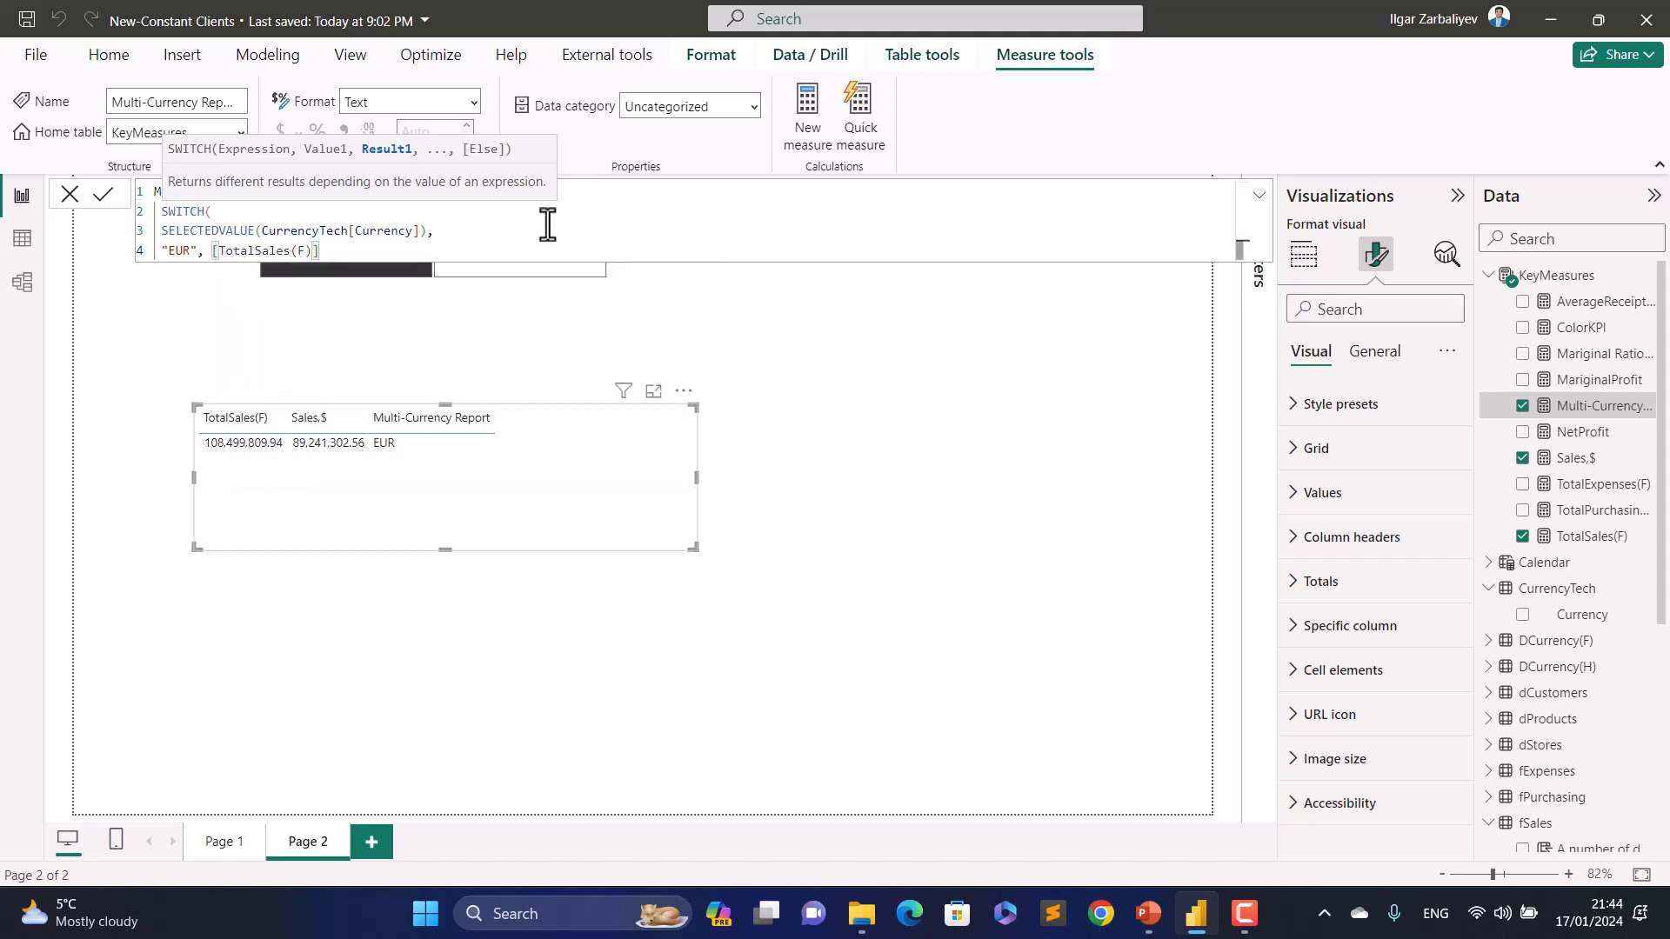
{"action": "type", "text": ","}
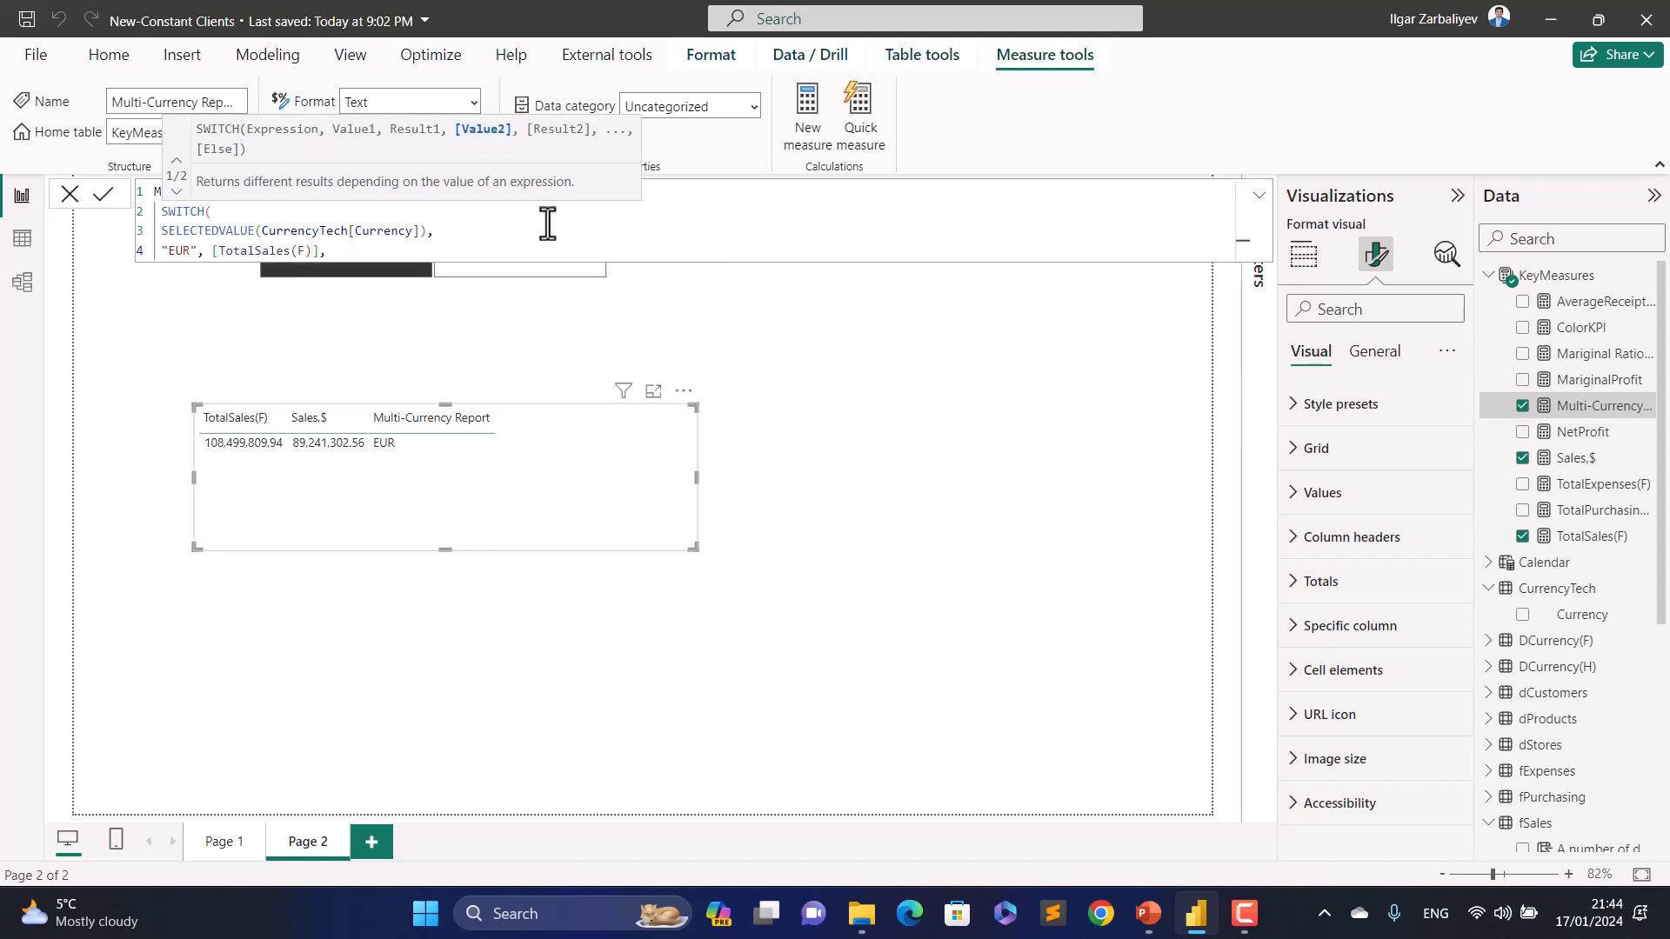
Step: Add a SWITCH case that returns [Sales,$] for the value "USD", close the function and commit the Multi-Currency Report measure
{"action": "key", "text": "shift+Return"}
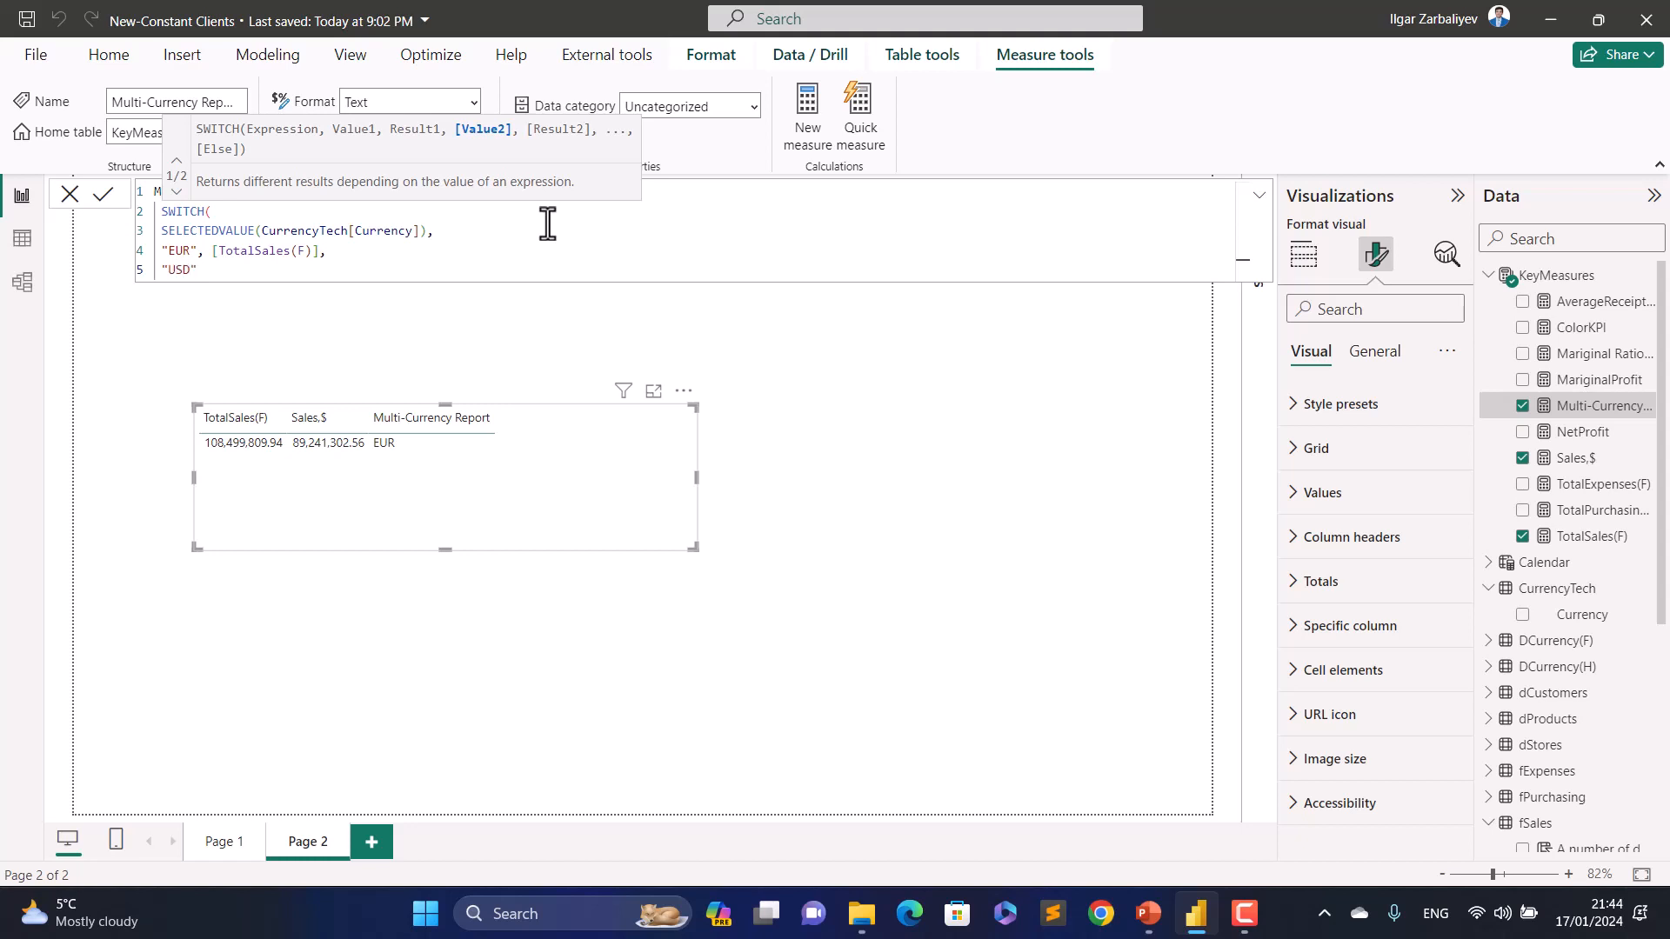
{"action": "type", "text": "\"USD\", "}
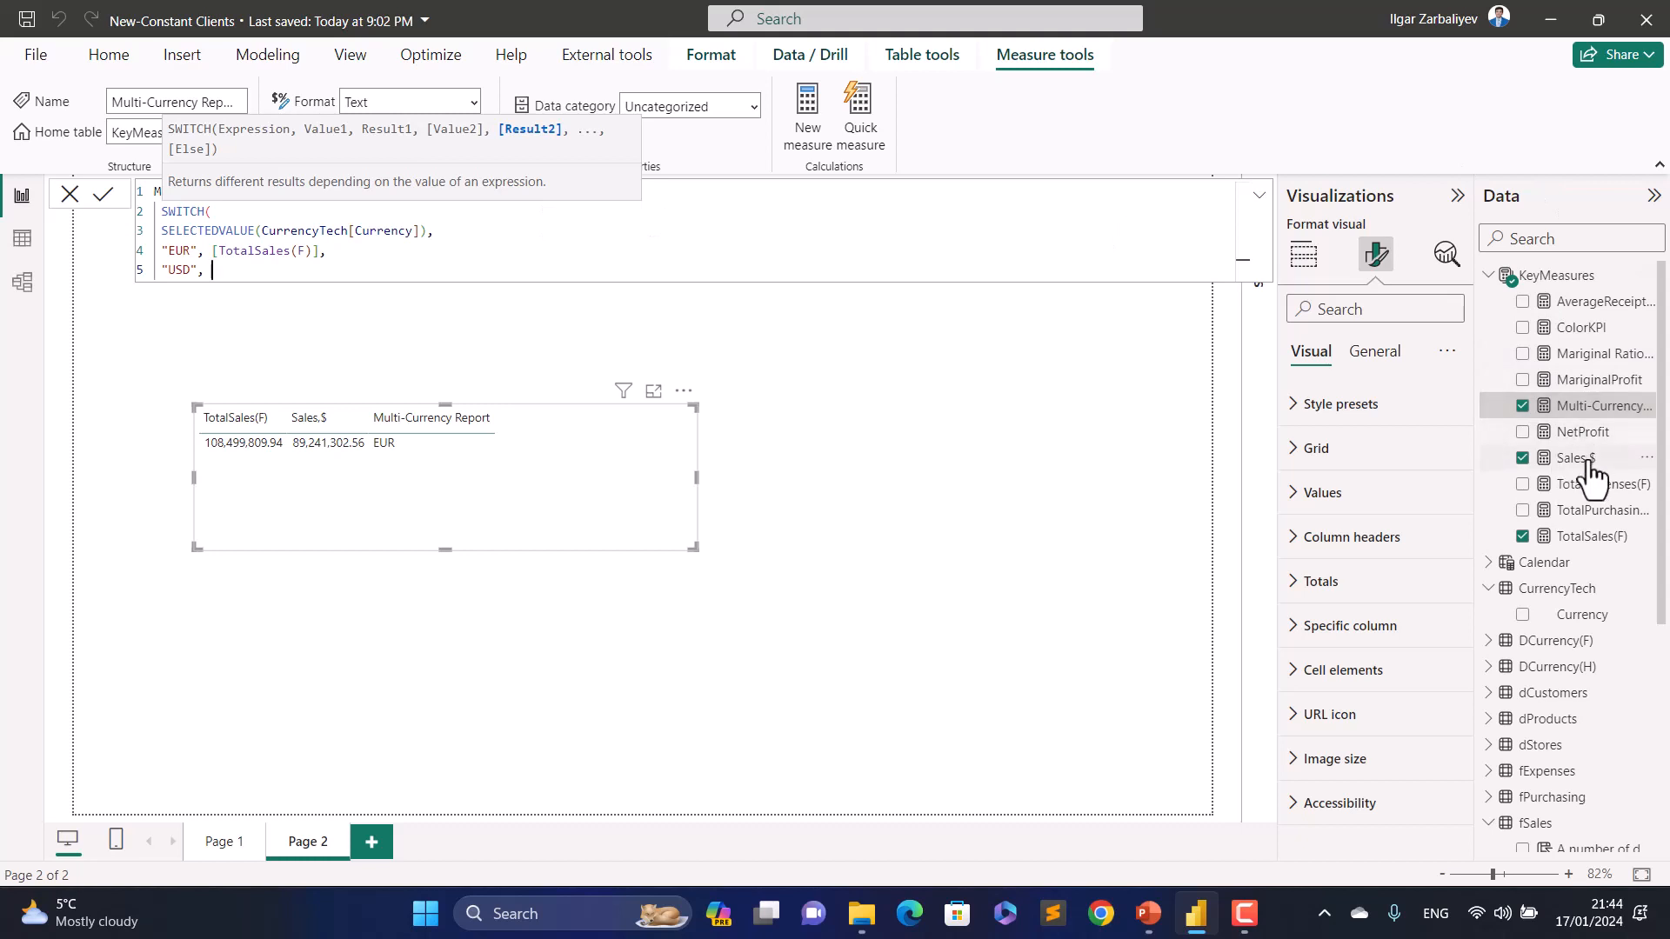
{"action": "type", "text": "SAl"}
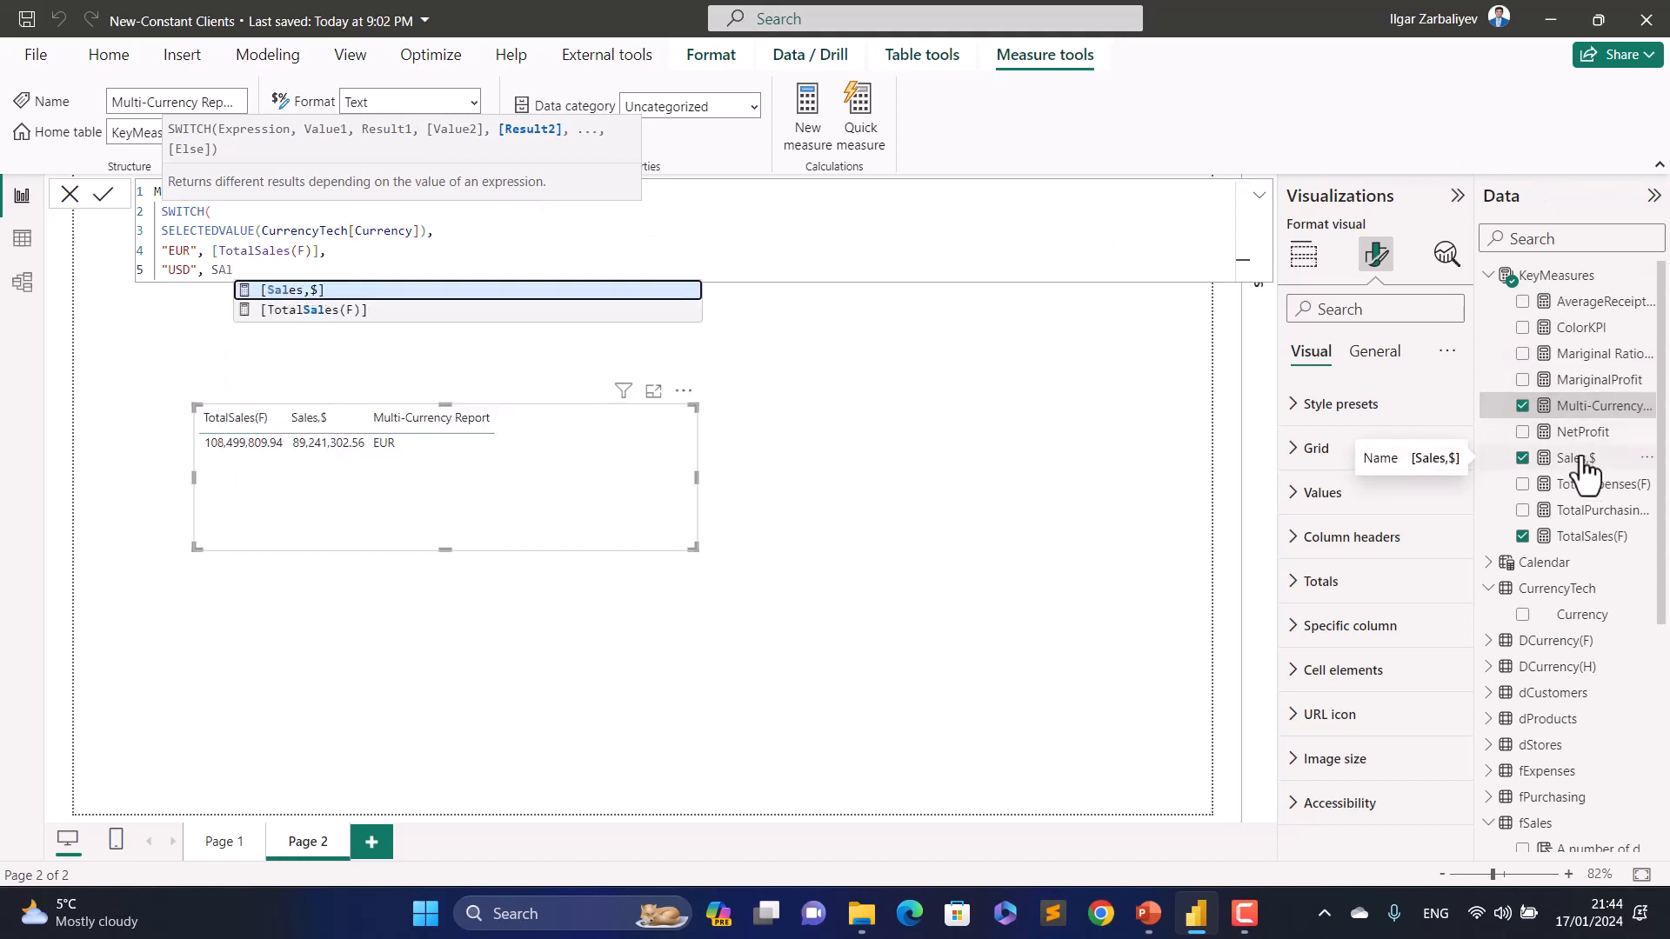
{"action": "key", "text": "Tab"}
{"action": "key", "text": "Return"}
{"action": "type", "text": ")"}
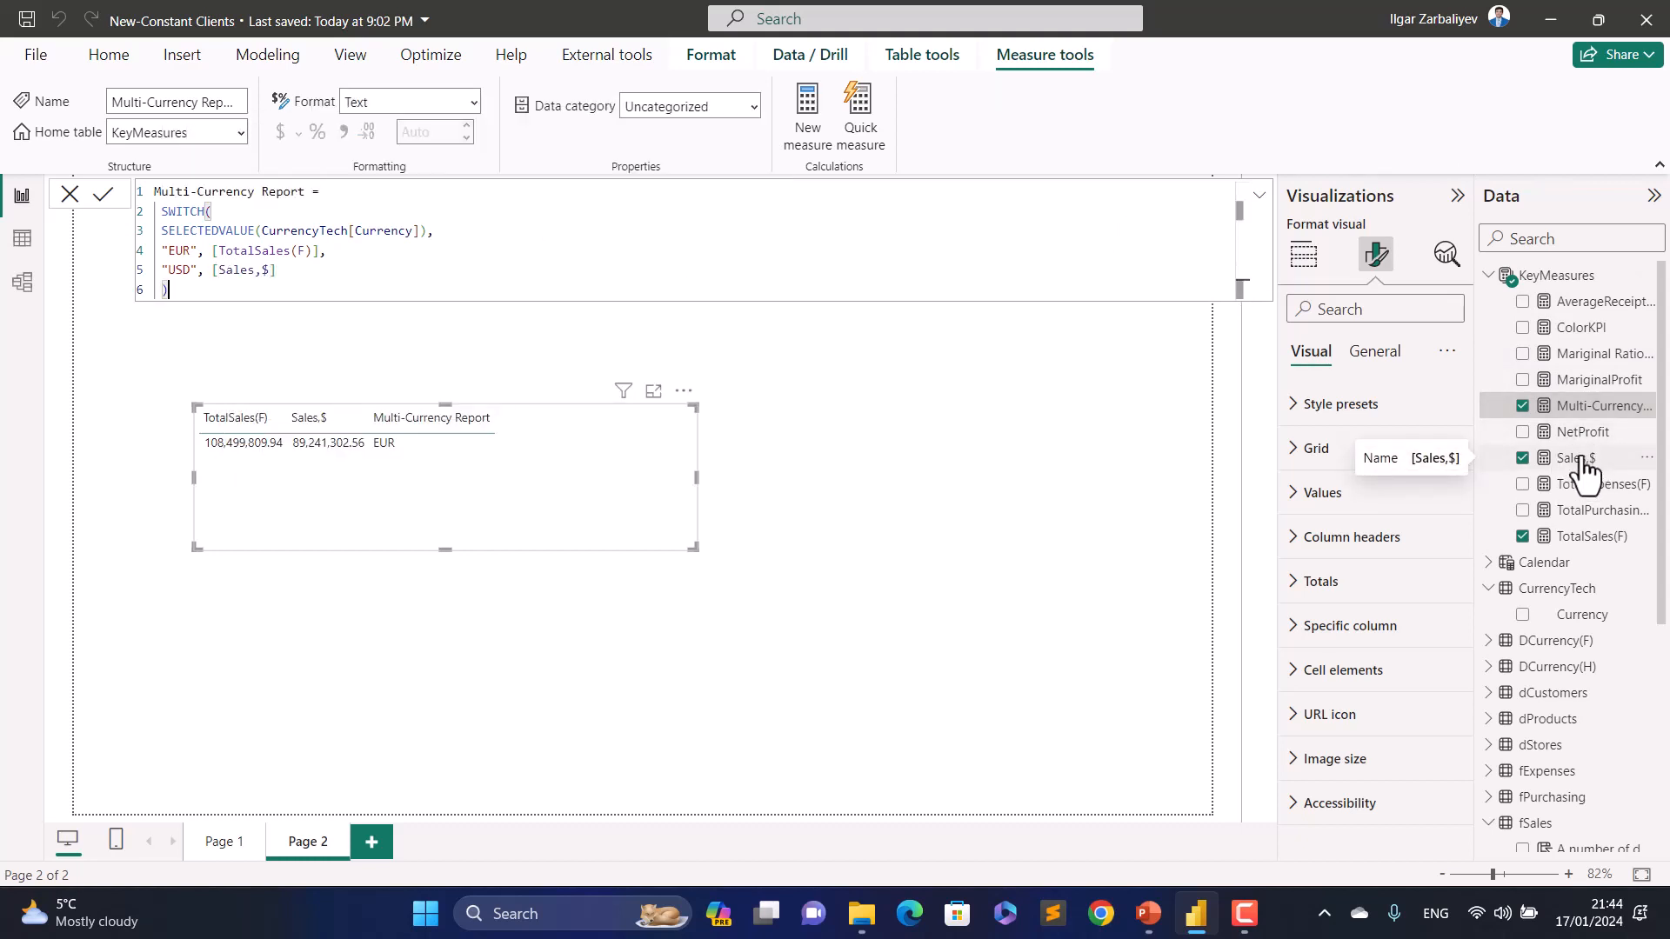
{"action": "key", "text": "Return"}
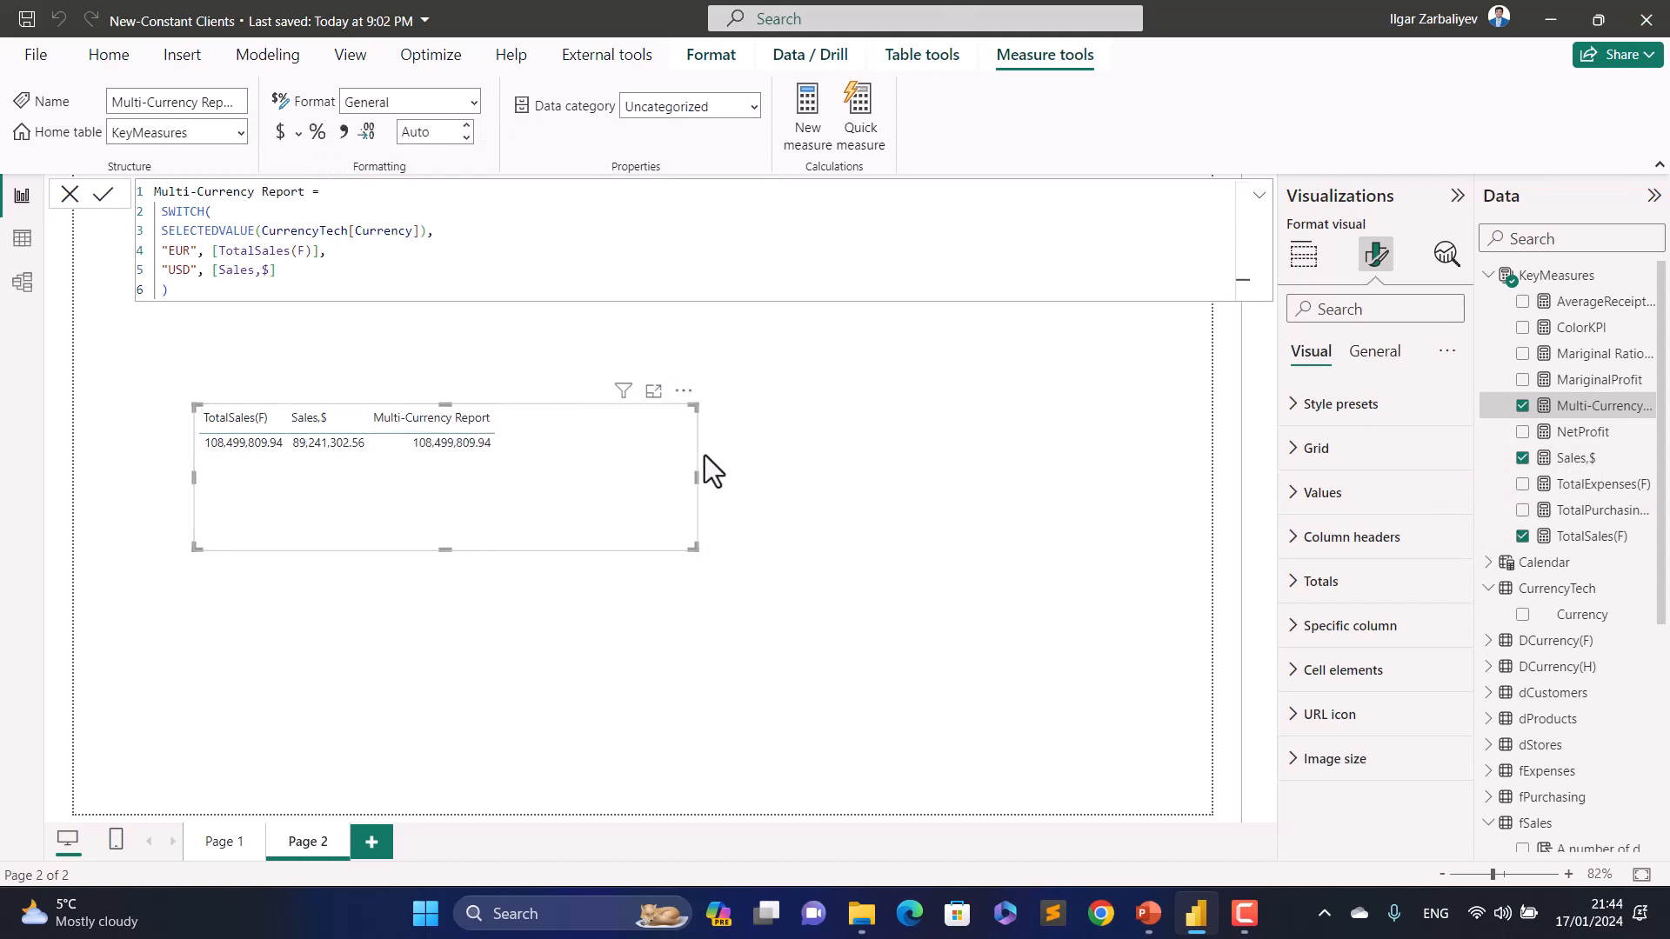
Step: Remove the TotalSales(F) and Sales,$ columns from the table visual and narrow it around Multi-Currency Report
{"action": "left_click", "coordinate": [1302, 261]}
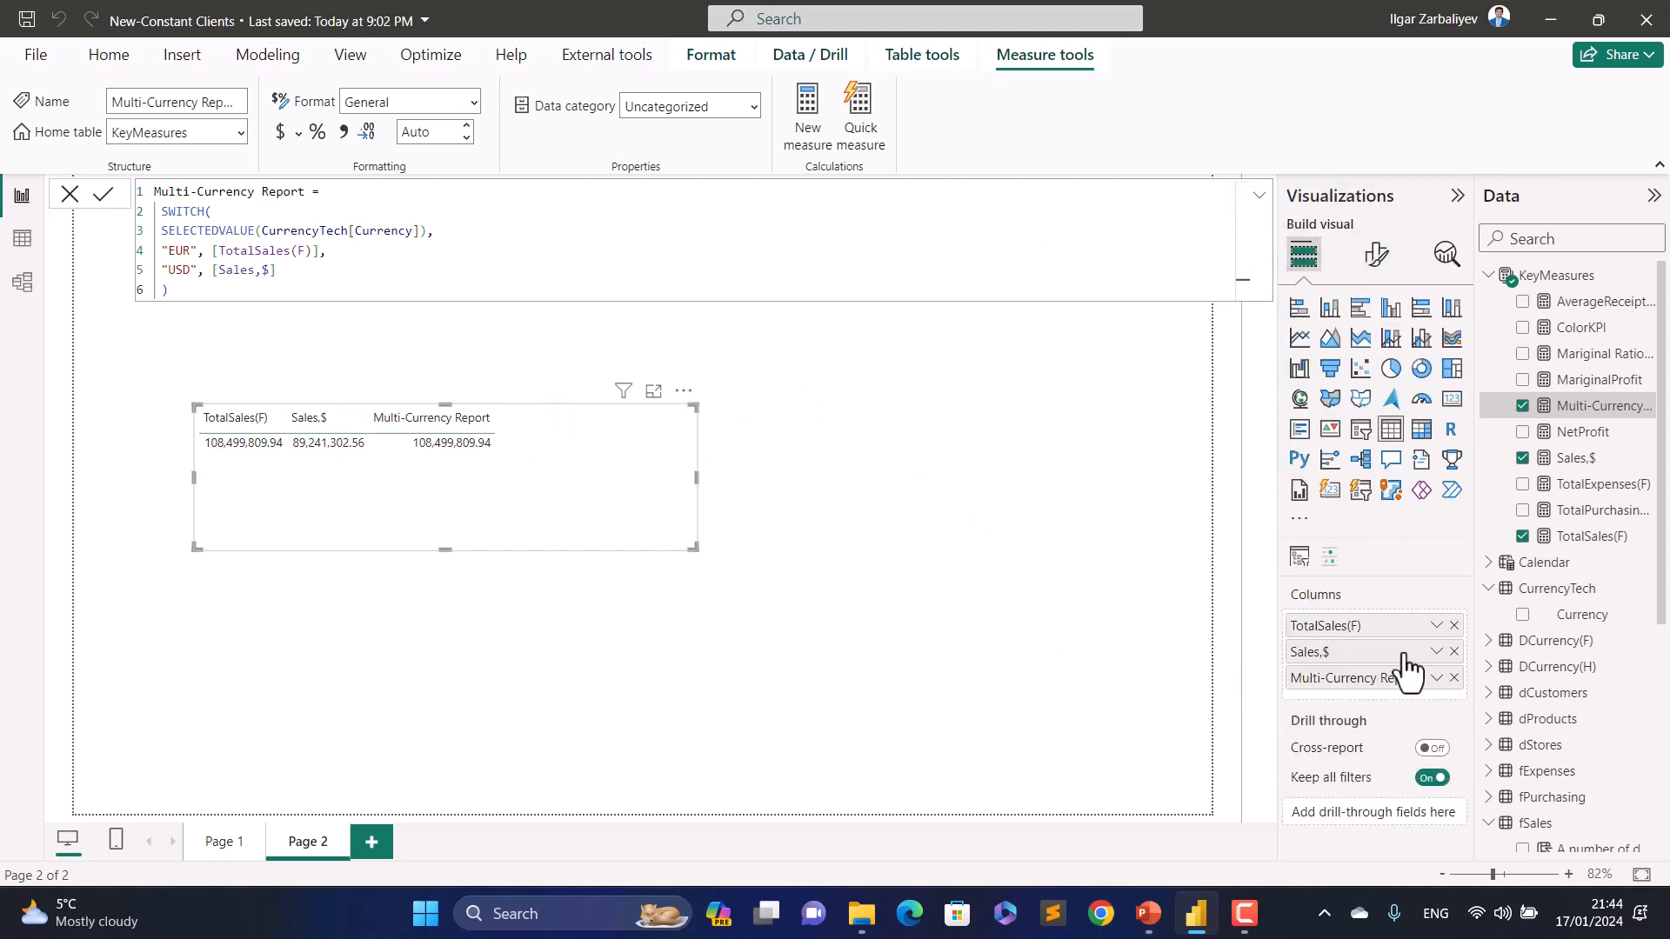
{"action": "left_click", "coordinate": [1453, 625]}
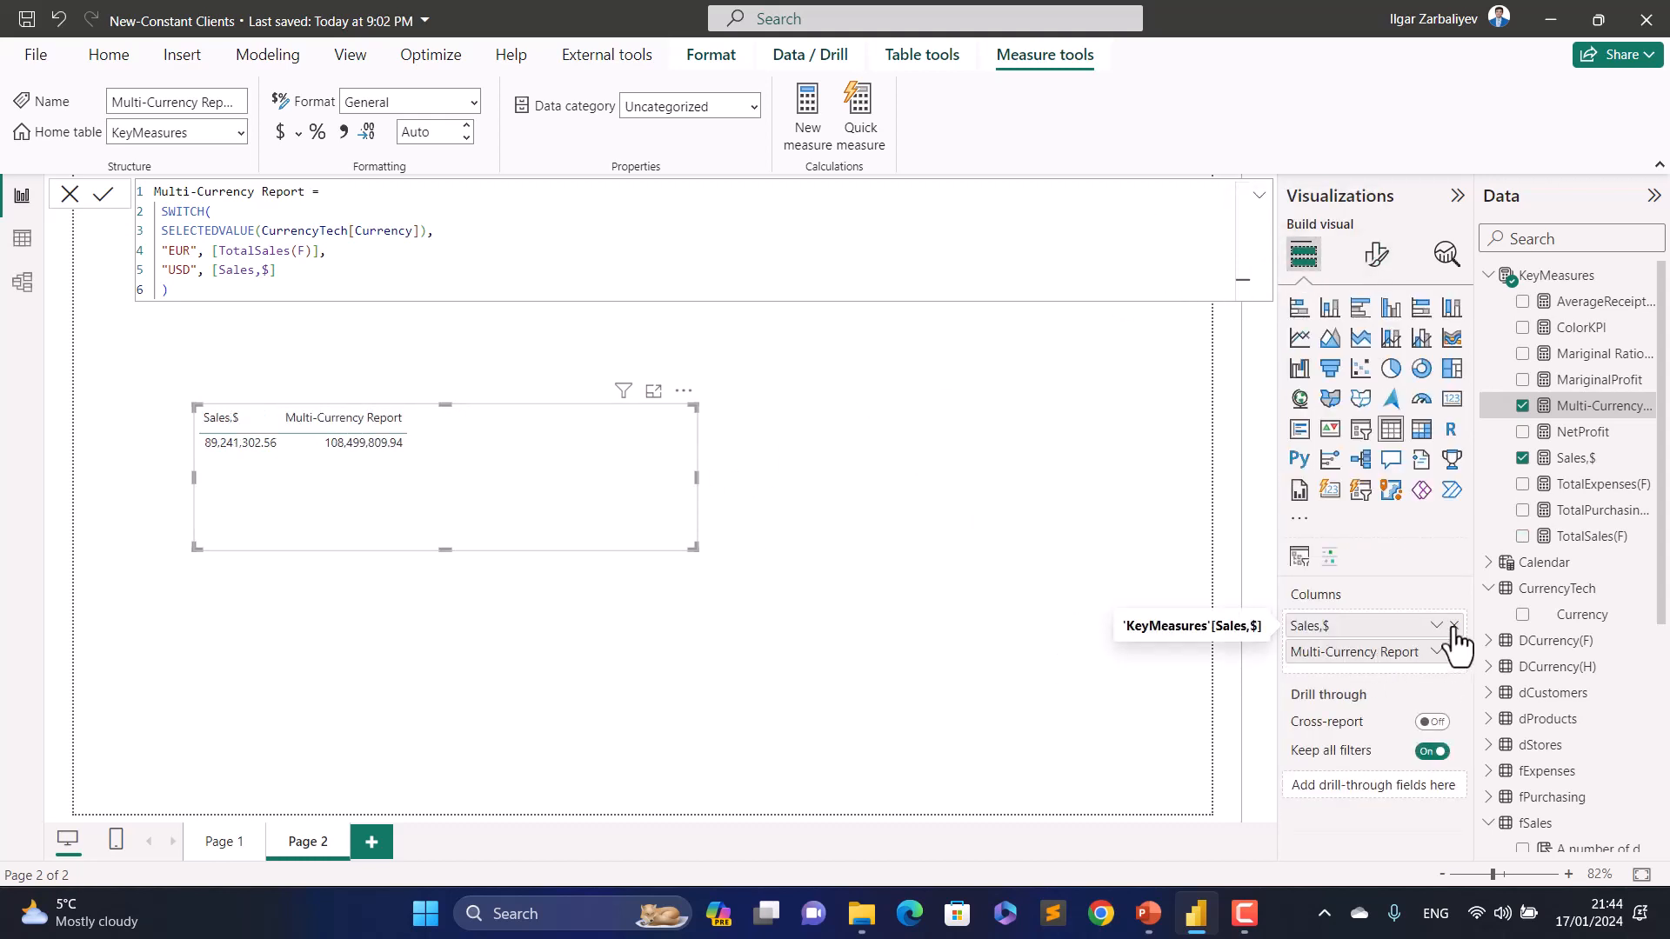
{"action": "left_click", "coordinate": [1453, 626]}
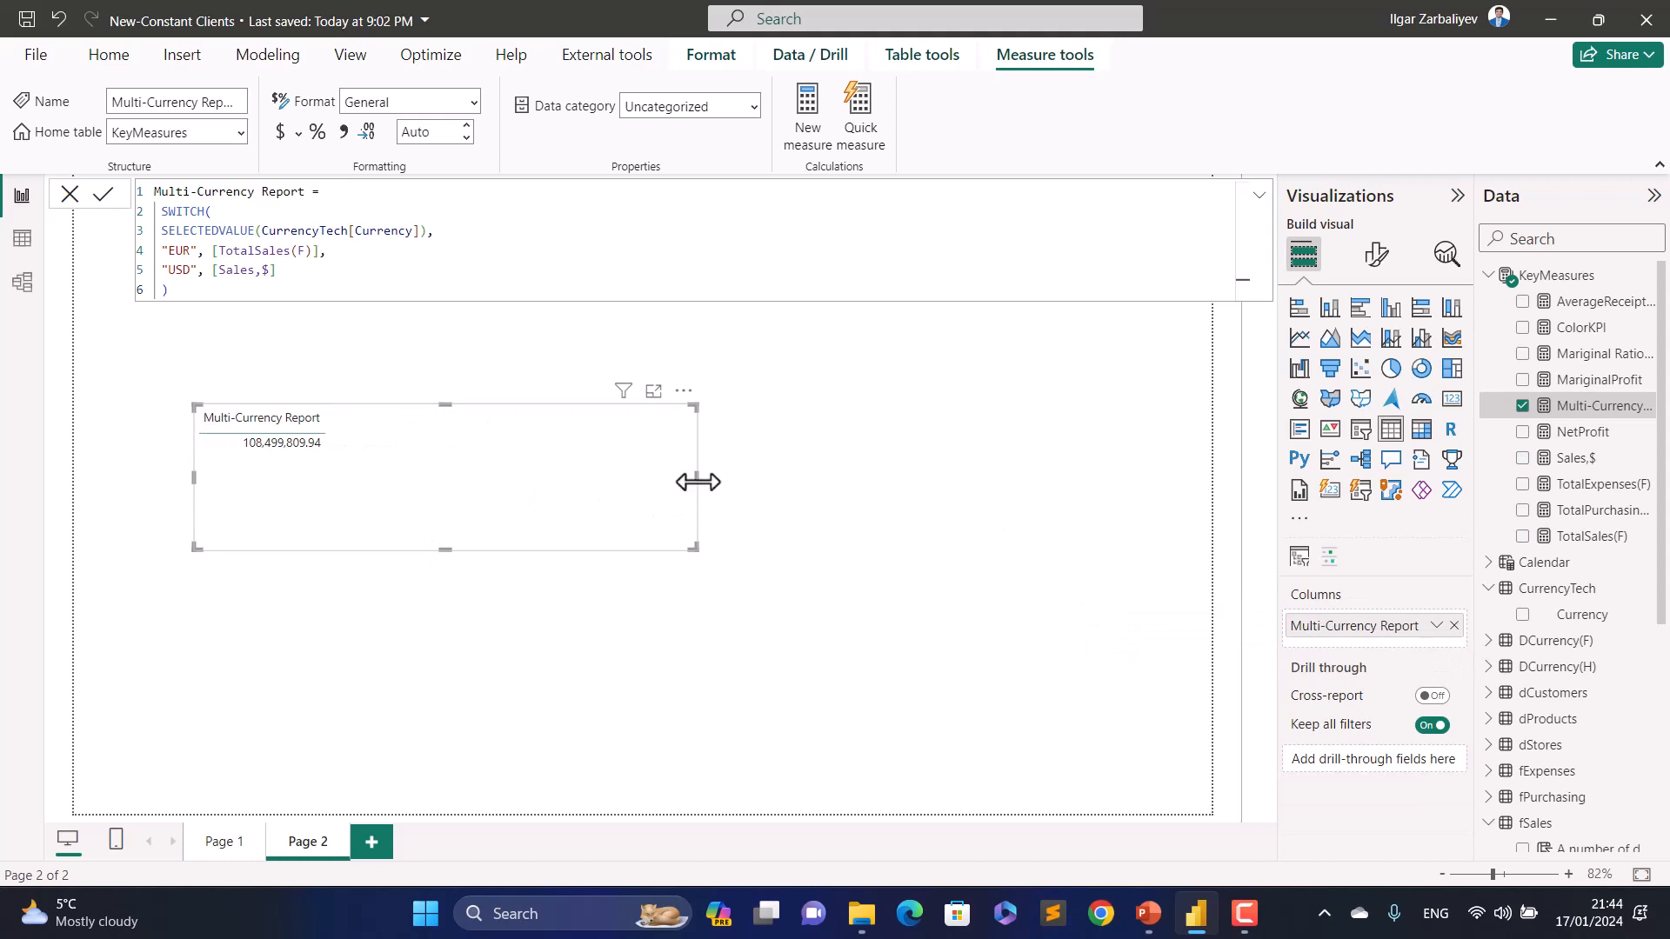
{"action": "left_click_drag", "start_coordinate": [696, 481], "coordinate": [659, 509]}
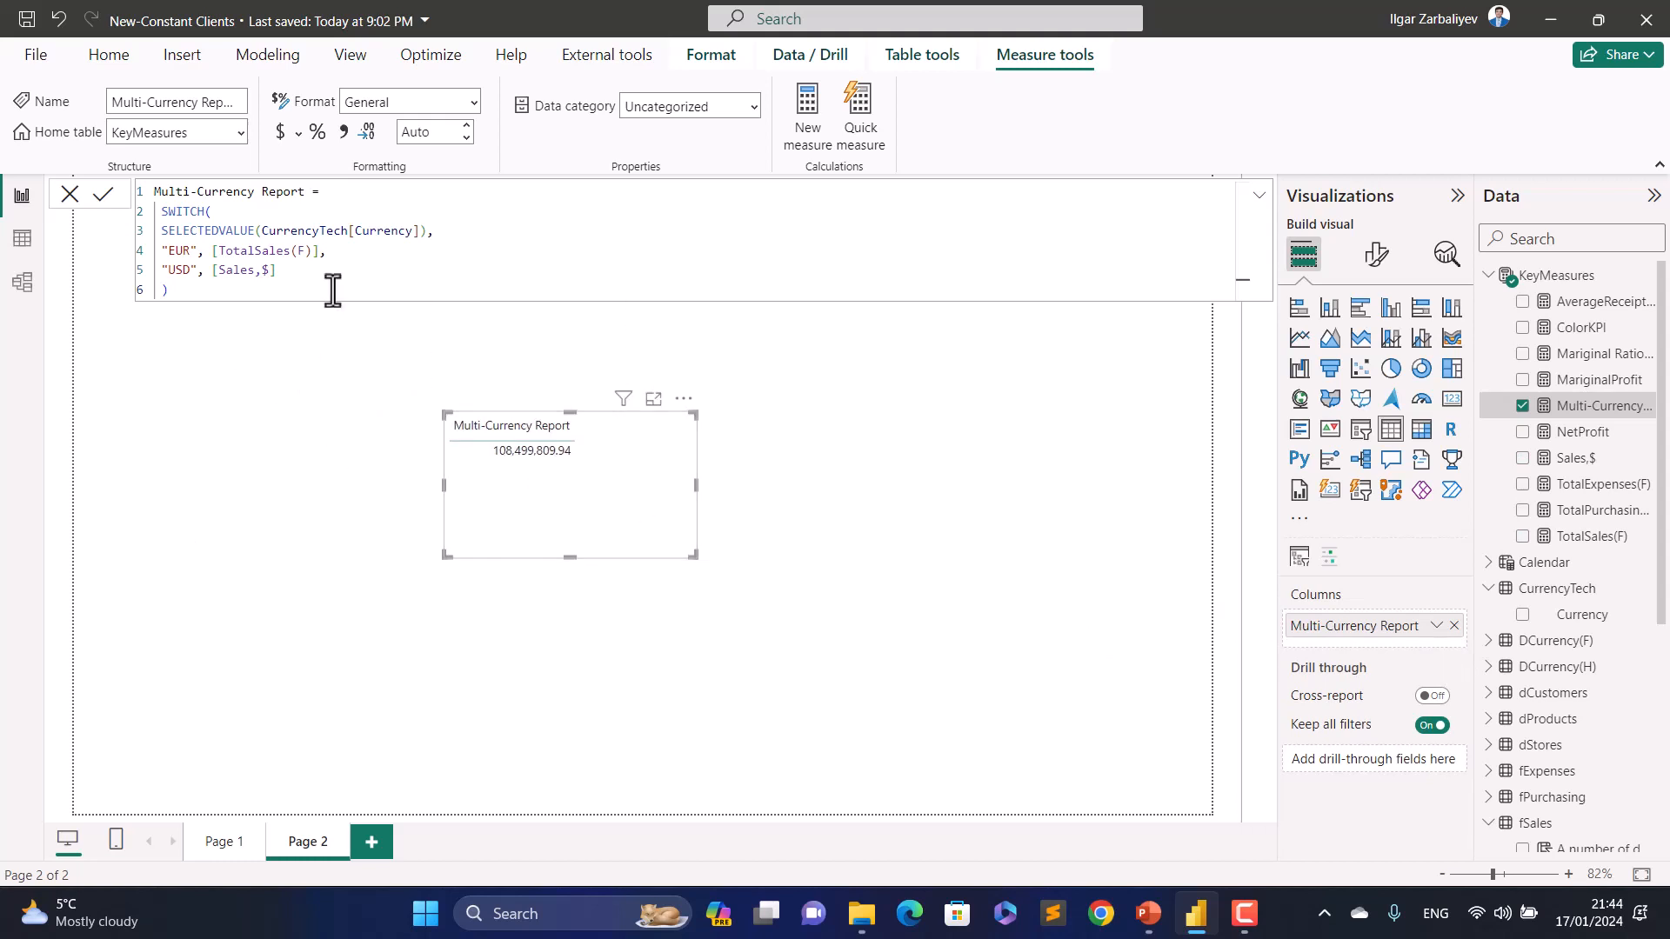
Step: Collapse the measure formula and switch the currency slicer between USD and EUR to check the Multi-Currency Report value, ending on USD
{"action": "left_click", "coordinate": [1258, 201]}
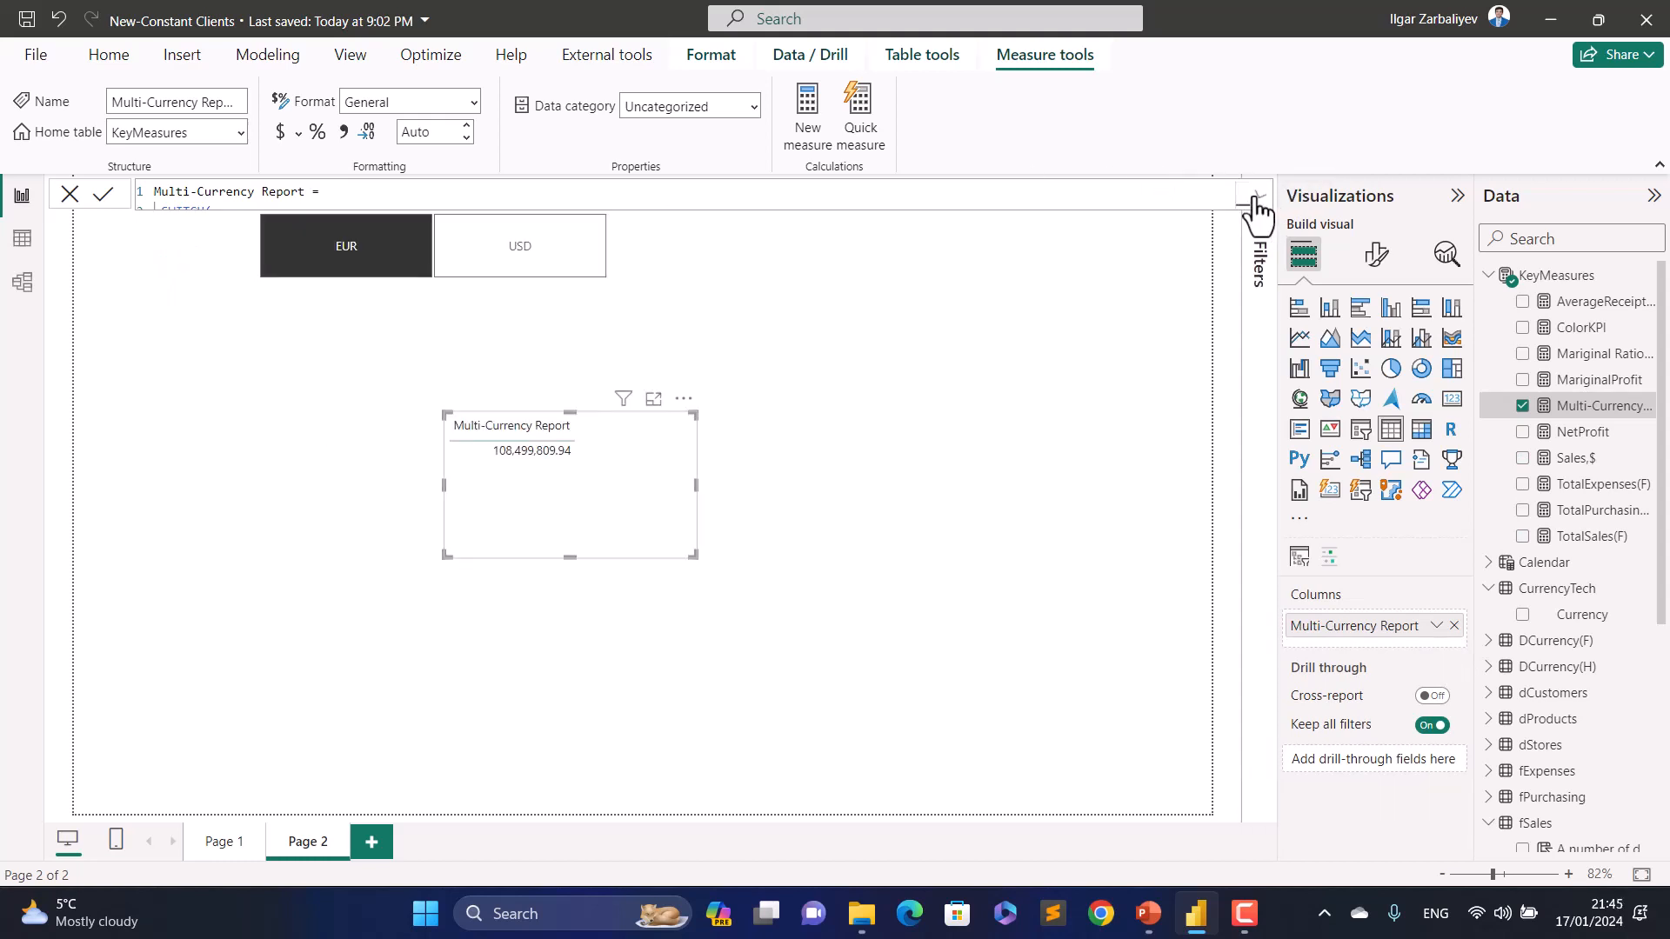
{"action": "left_click", "coordinate": [590, 261]}
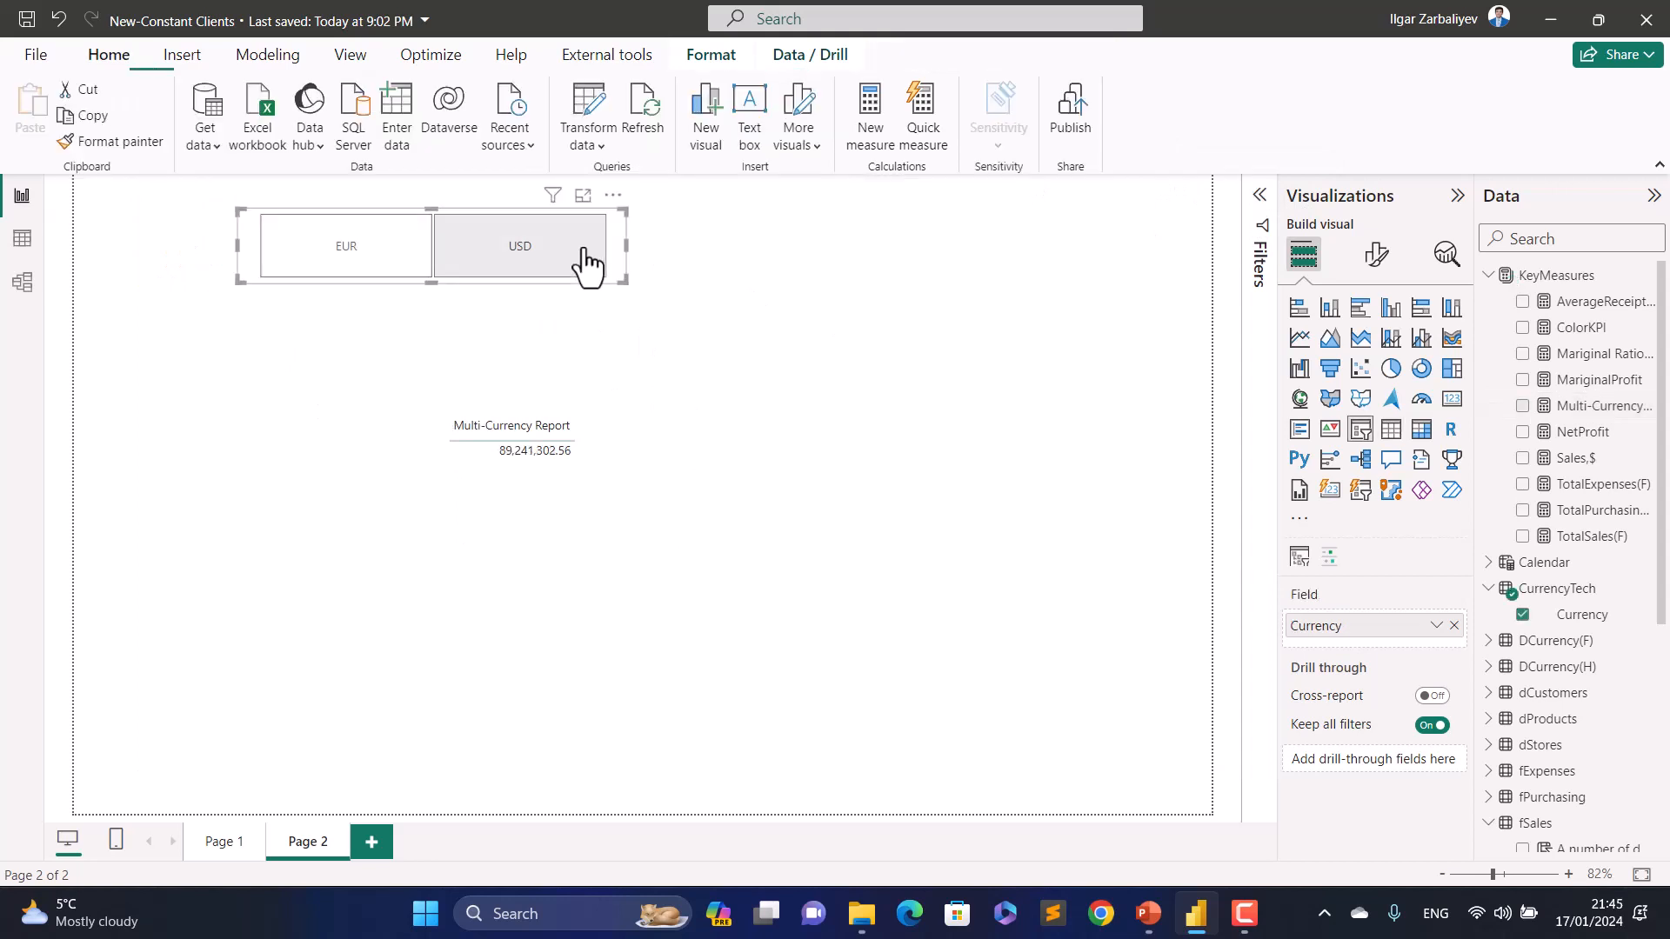
{"action": "left_click", "coordinate": [622, 462]}
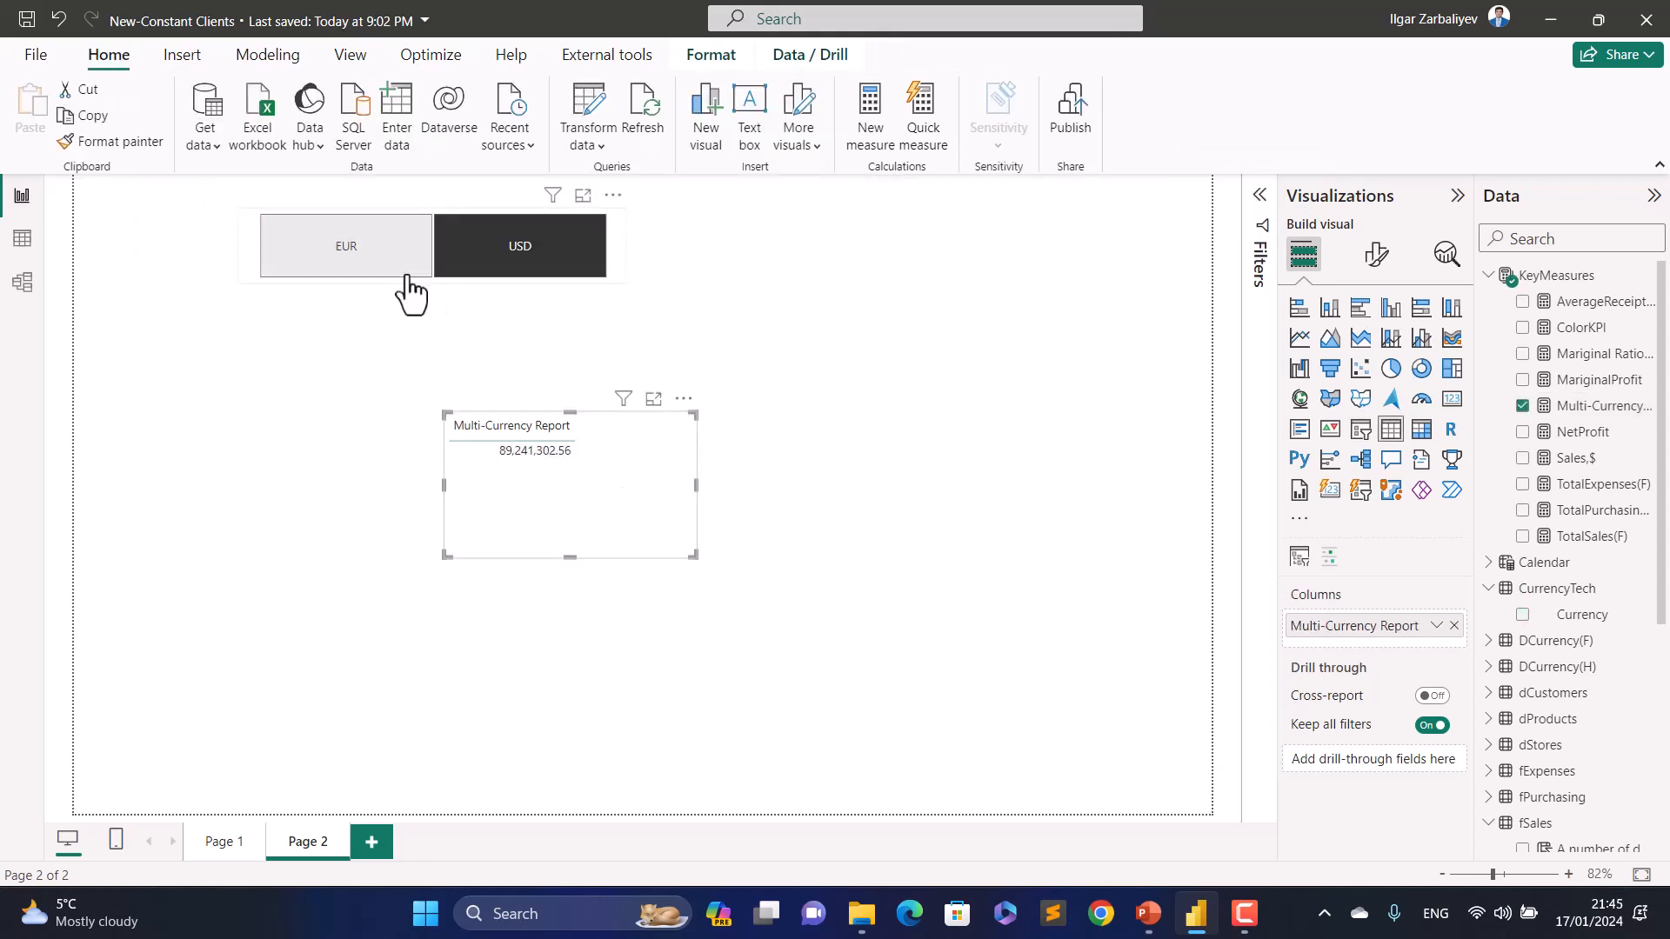
{"action": "left_click", "coordinate": [367, 265]}
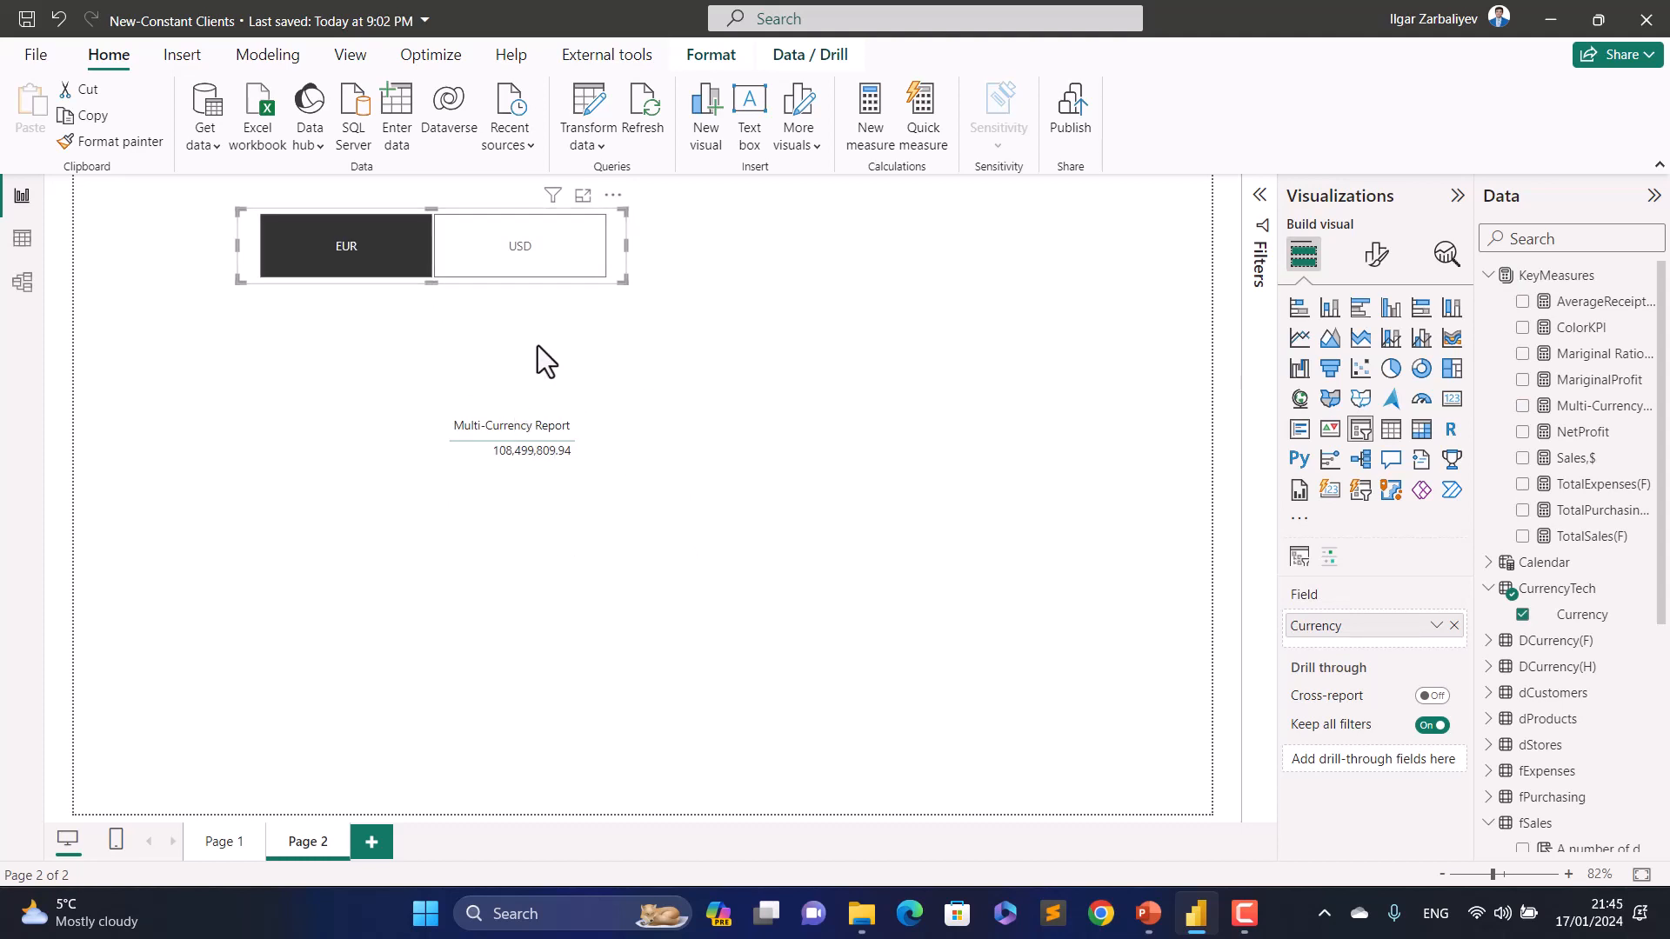
{"action": "left_click", "coordinate": [548, 275]}
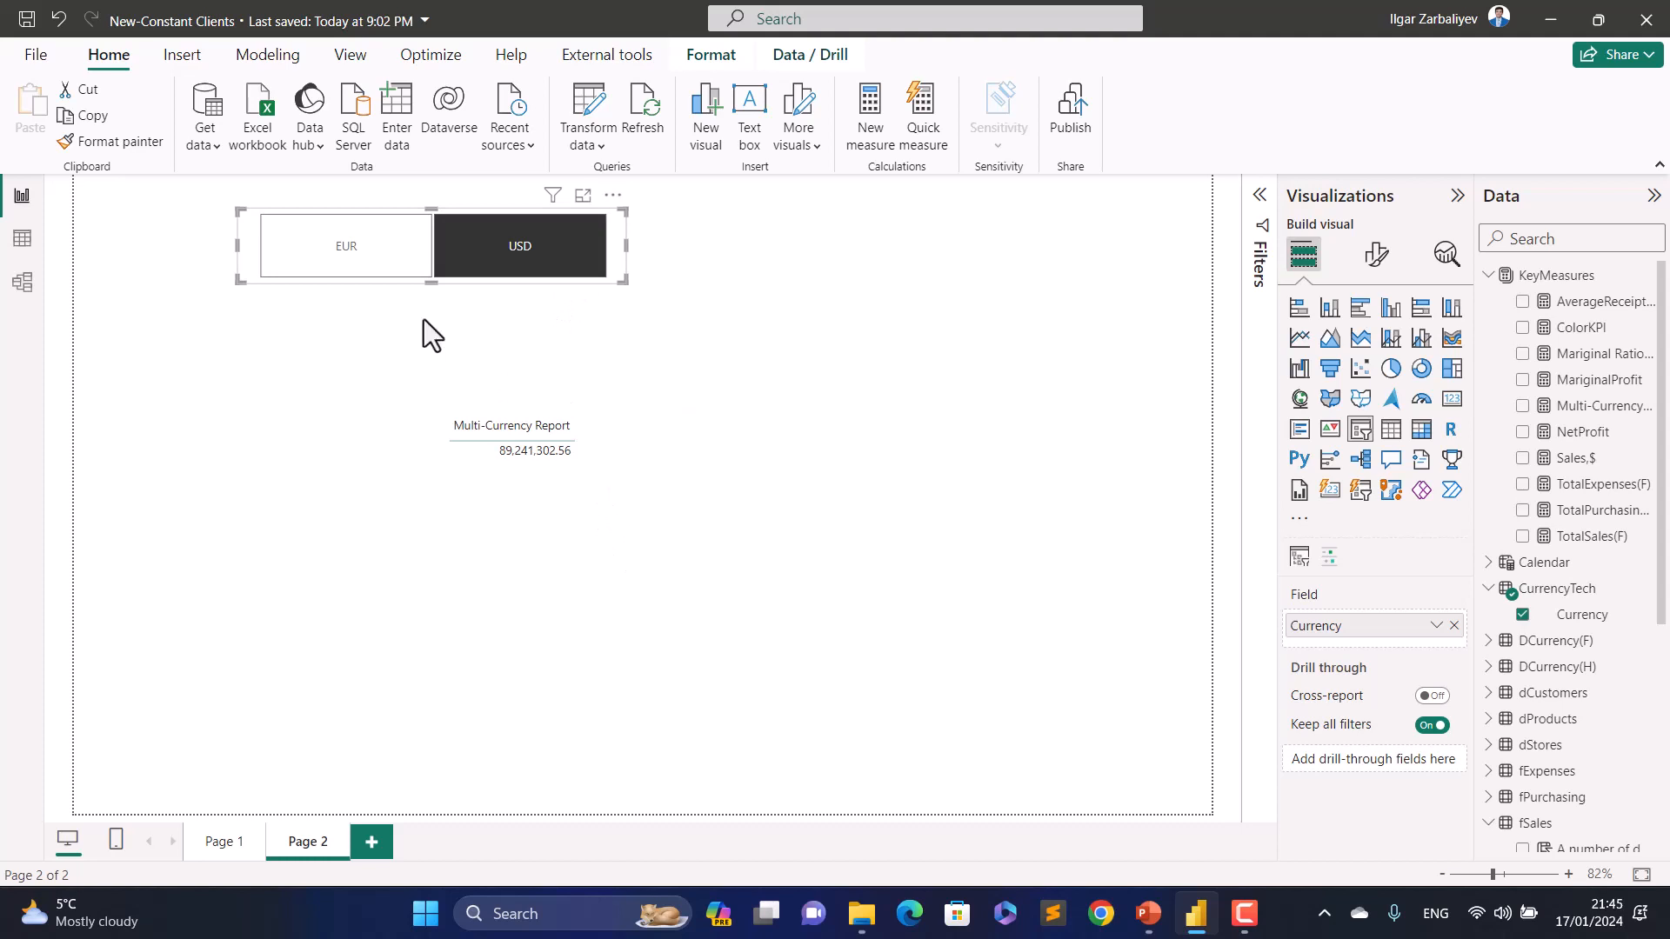
{"action": "left_click", "coordinate": [355, 269]}
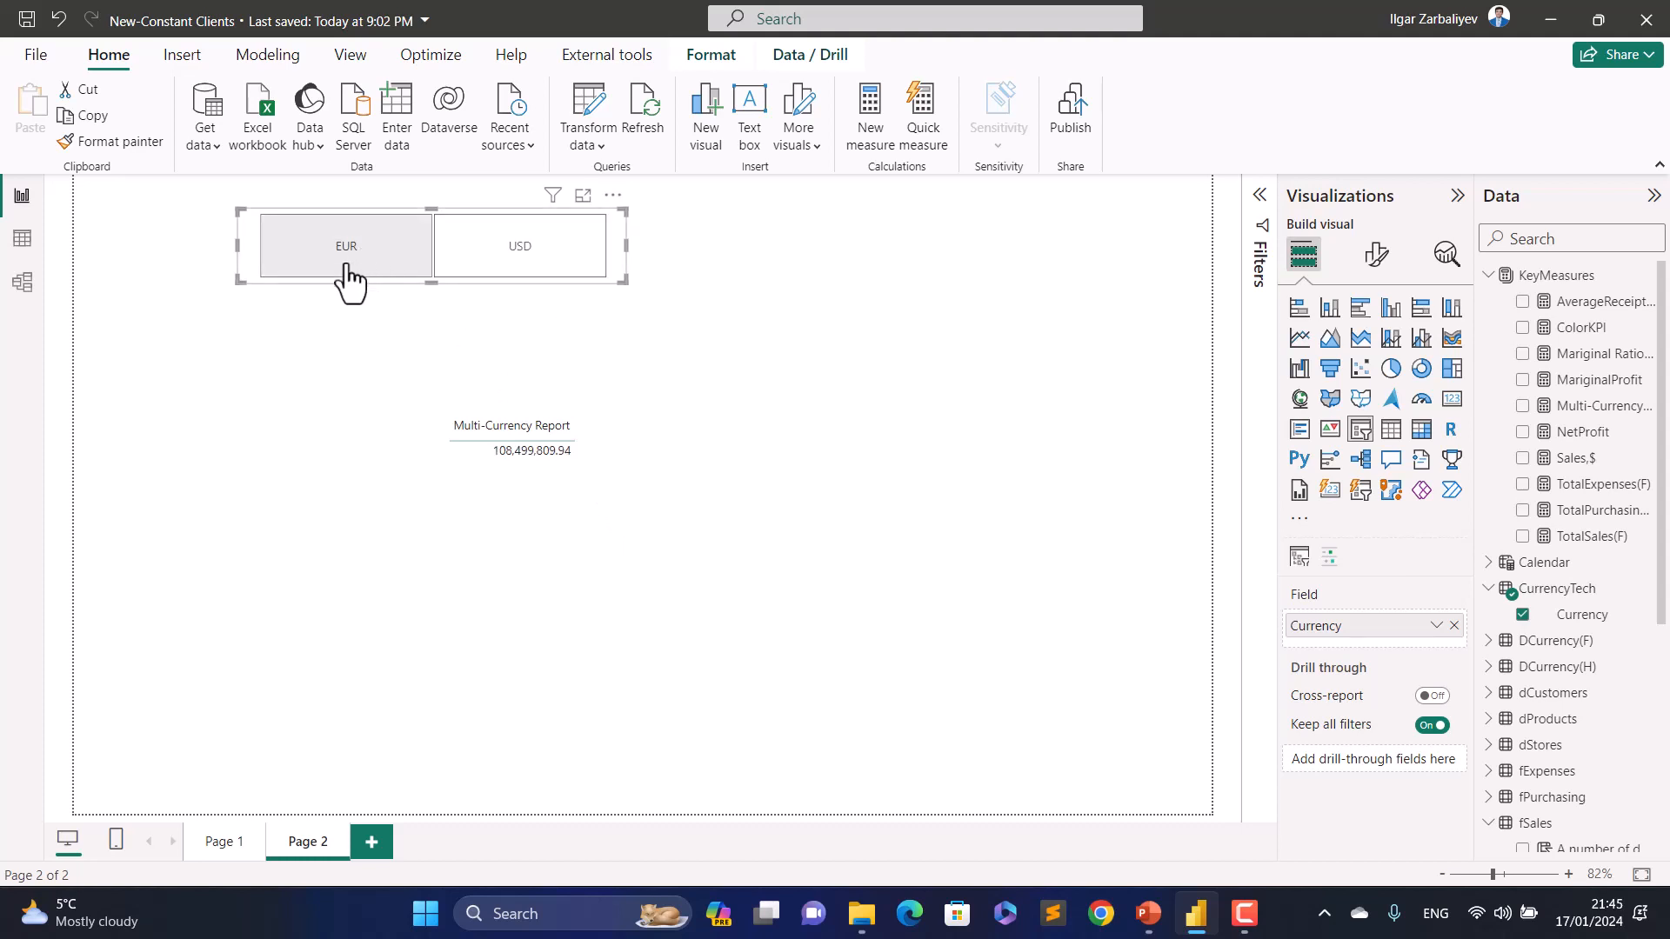
{"action": "left_click", "coordinate": [536, 269]}
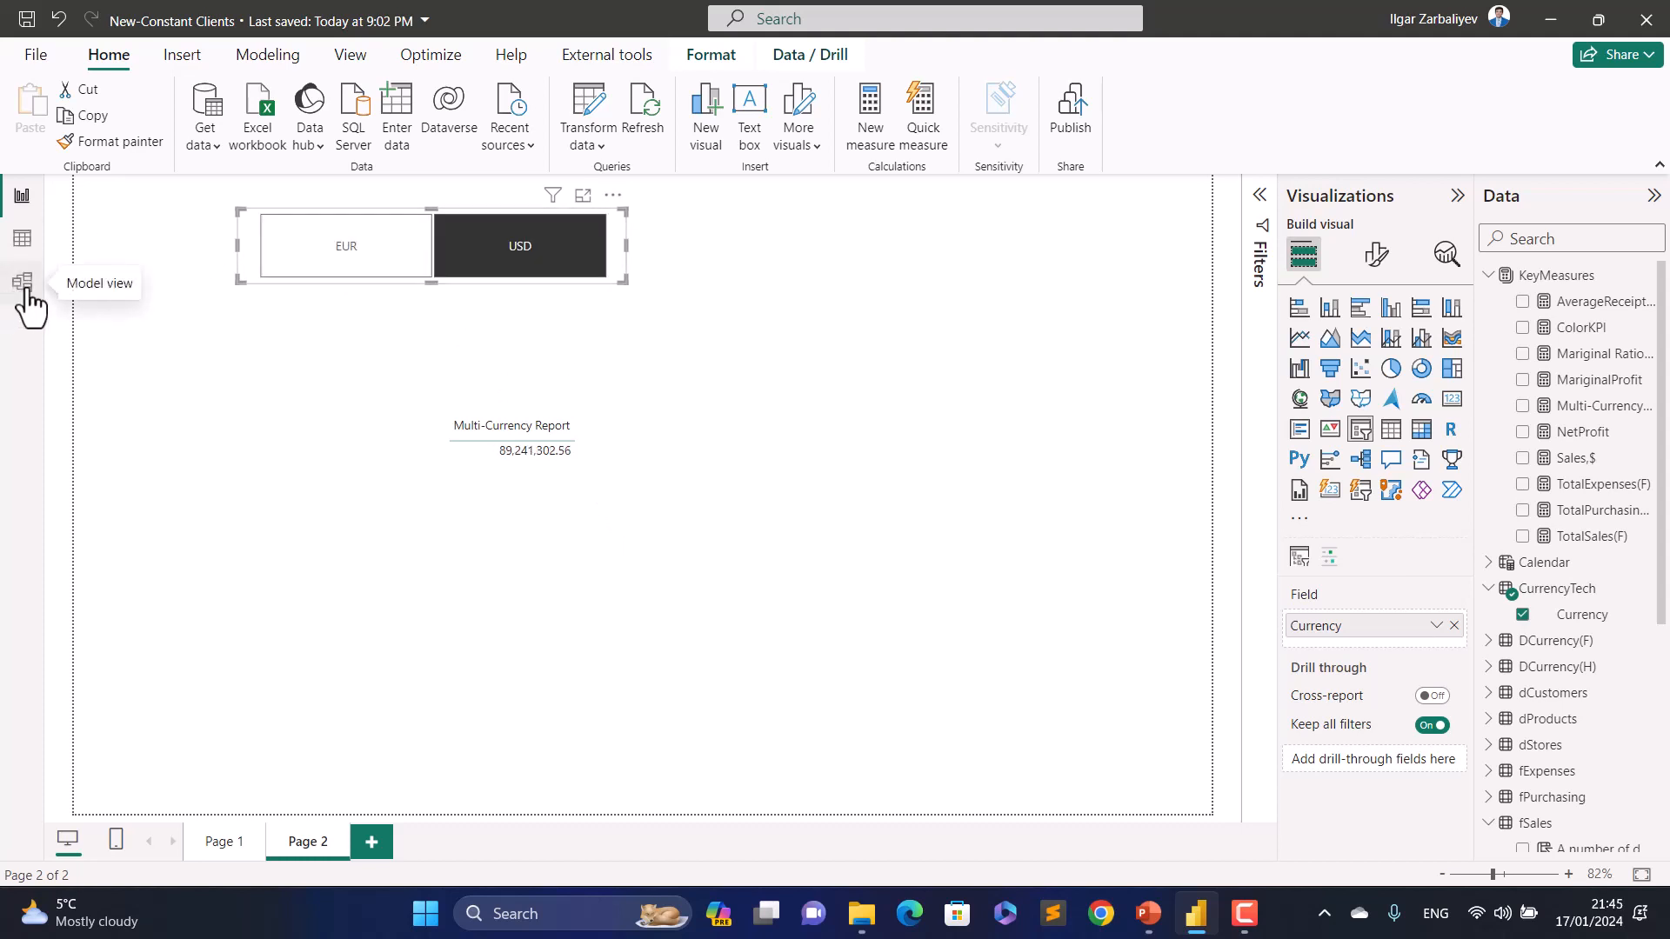
Step: Display the rows of the DCurrency(H) table to examine its dates and EUR/USD FACT rates
{"action": "left_click", "coordinate": [23, 238]}
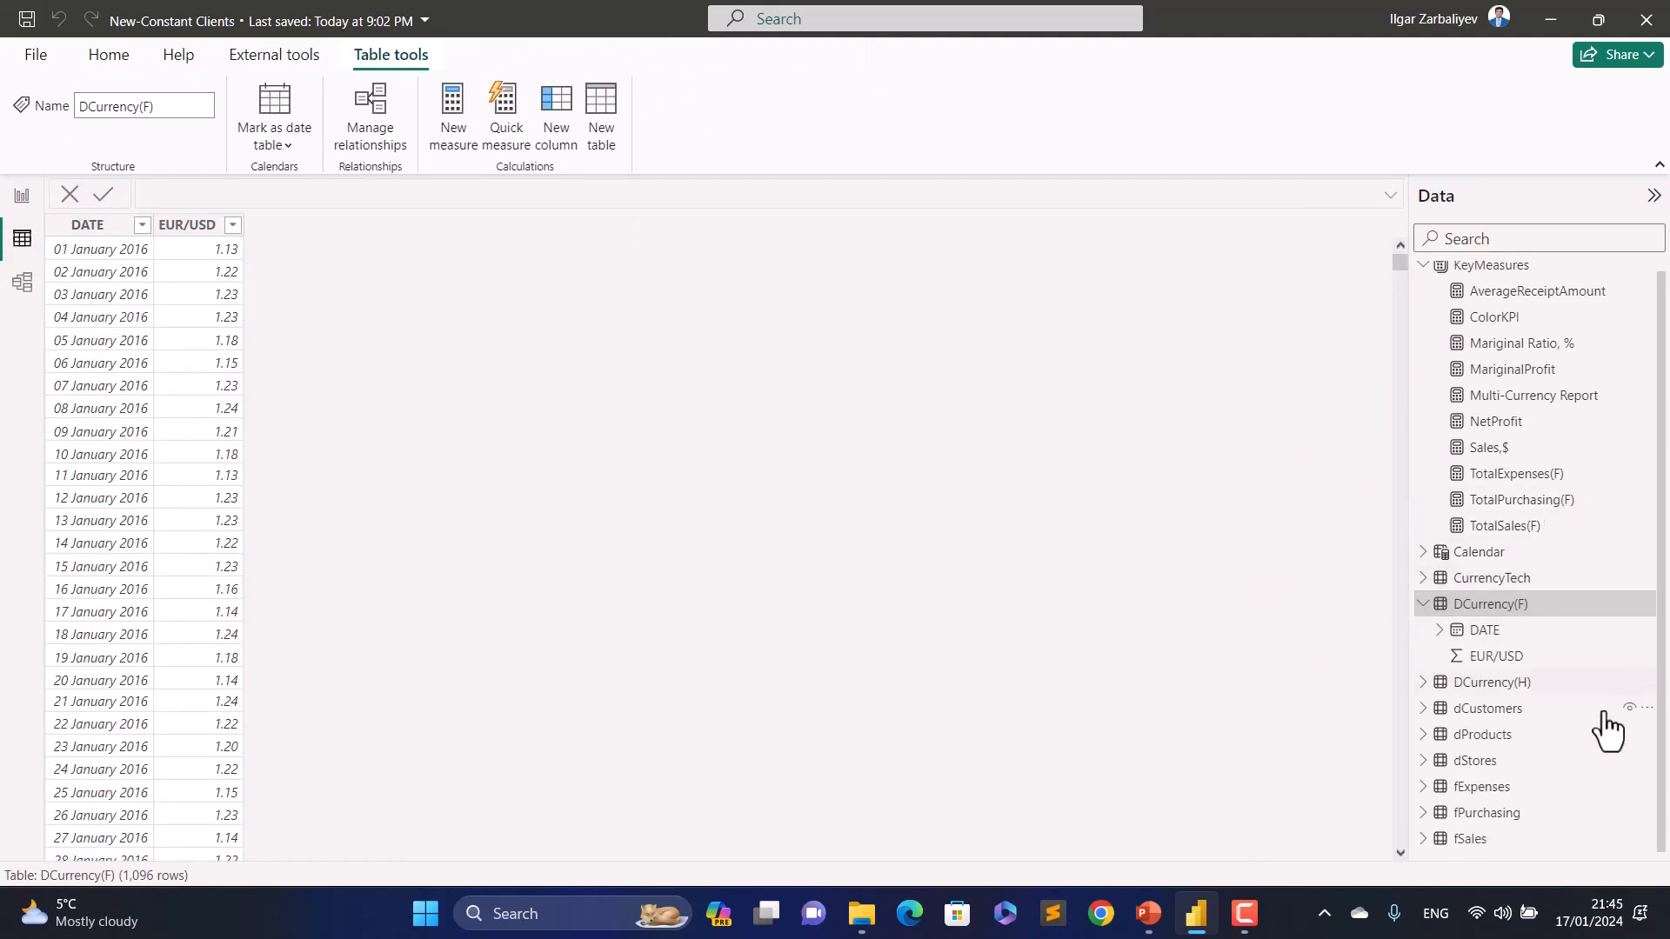
{"action": "left_click", "coordinate": [1431, 682]}
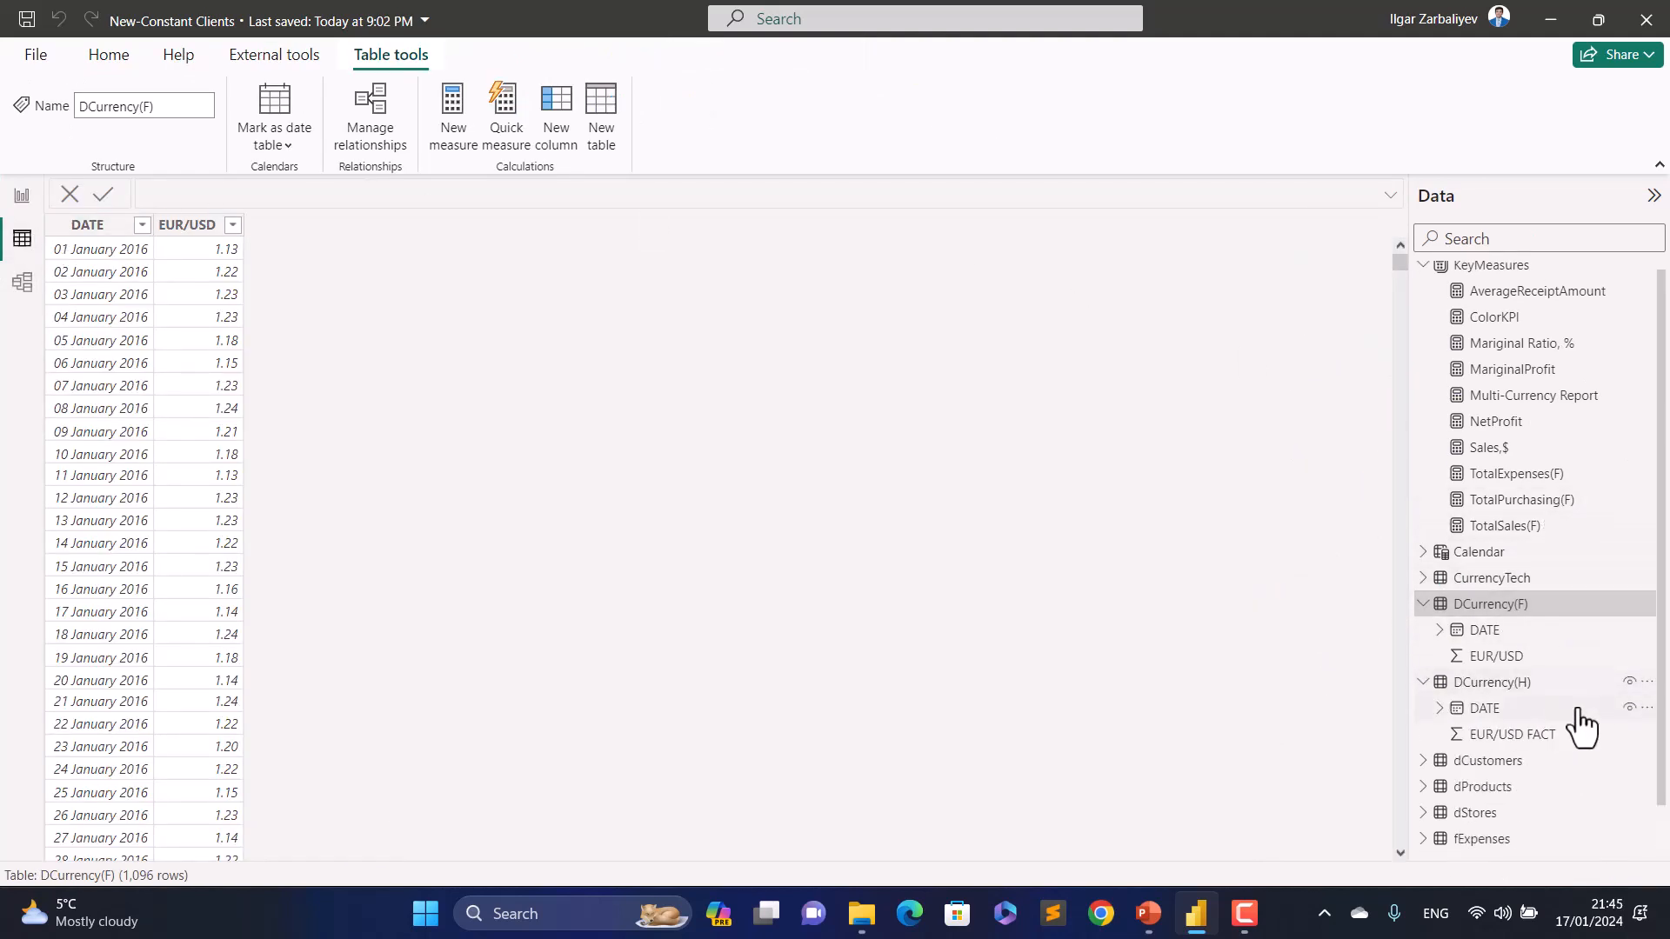
{"action": "left_click", "coordinate": [1502, 710]}
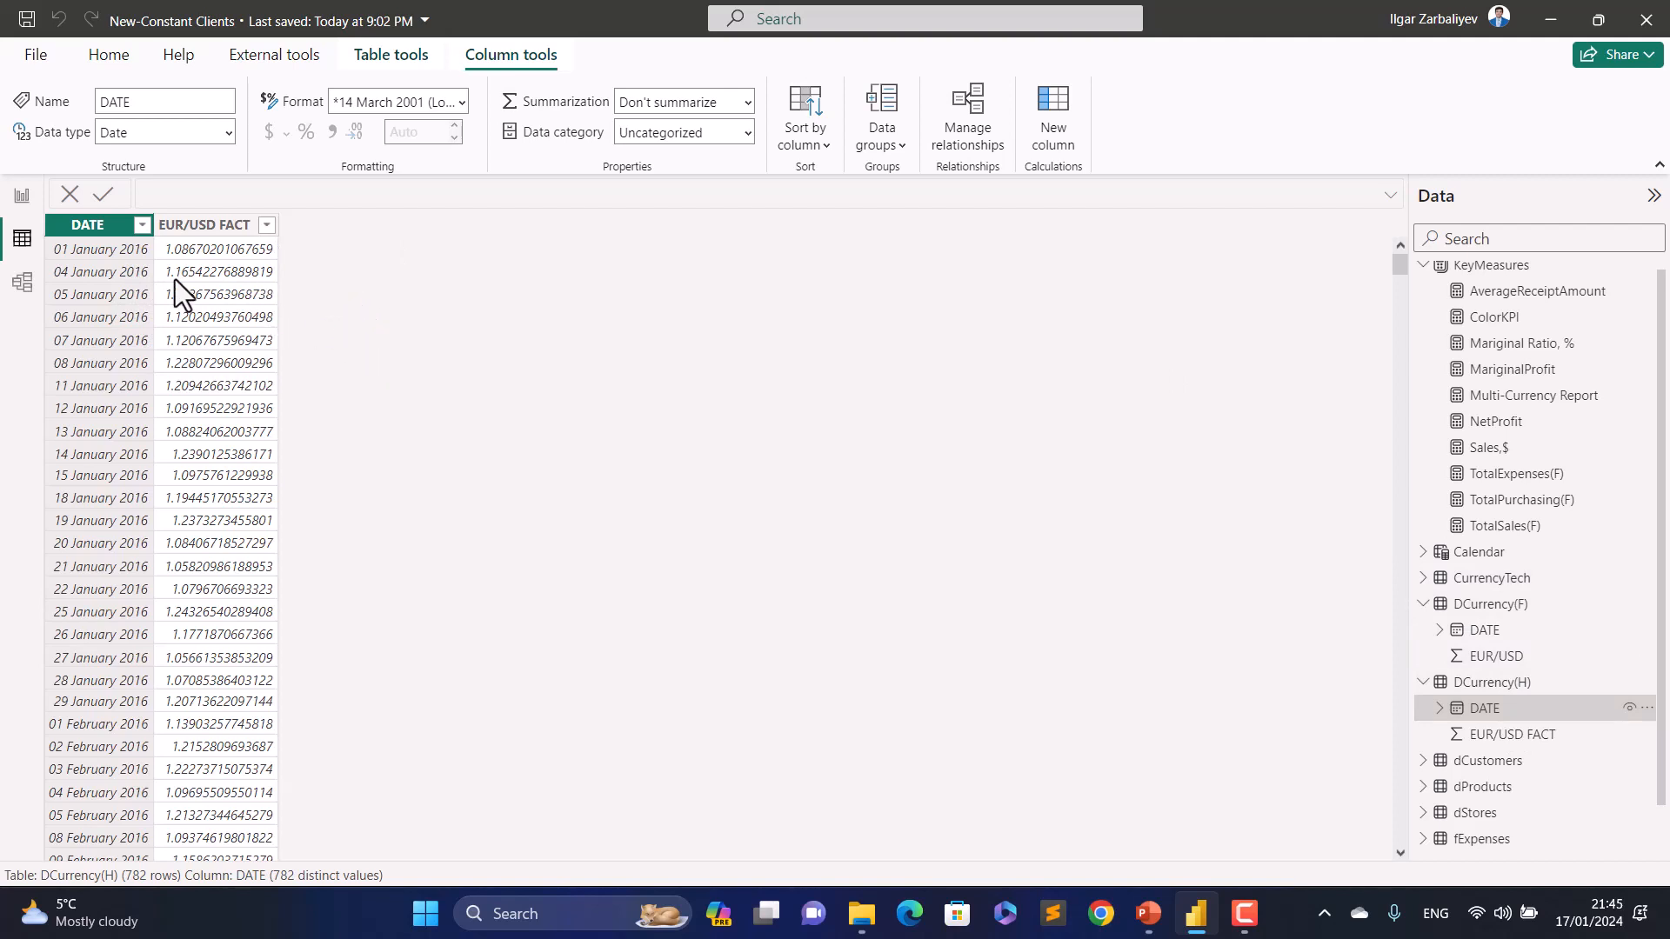
Step: In the model view, delete the relationship between DCurrency(H) and fSales
{"action": "left_click", "coordinate": [24, 282]}
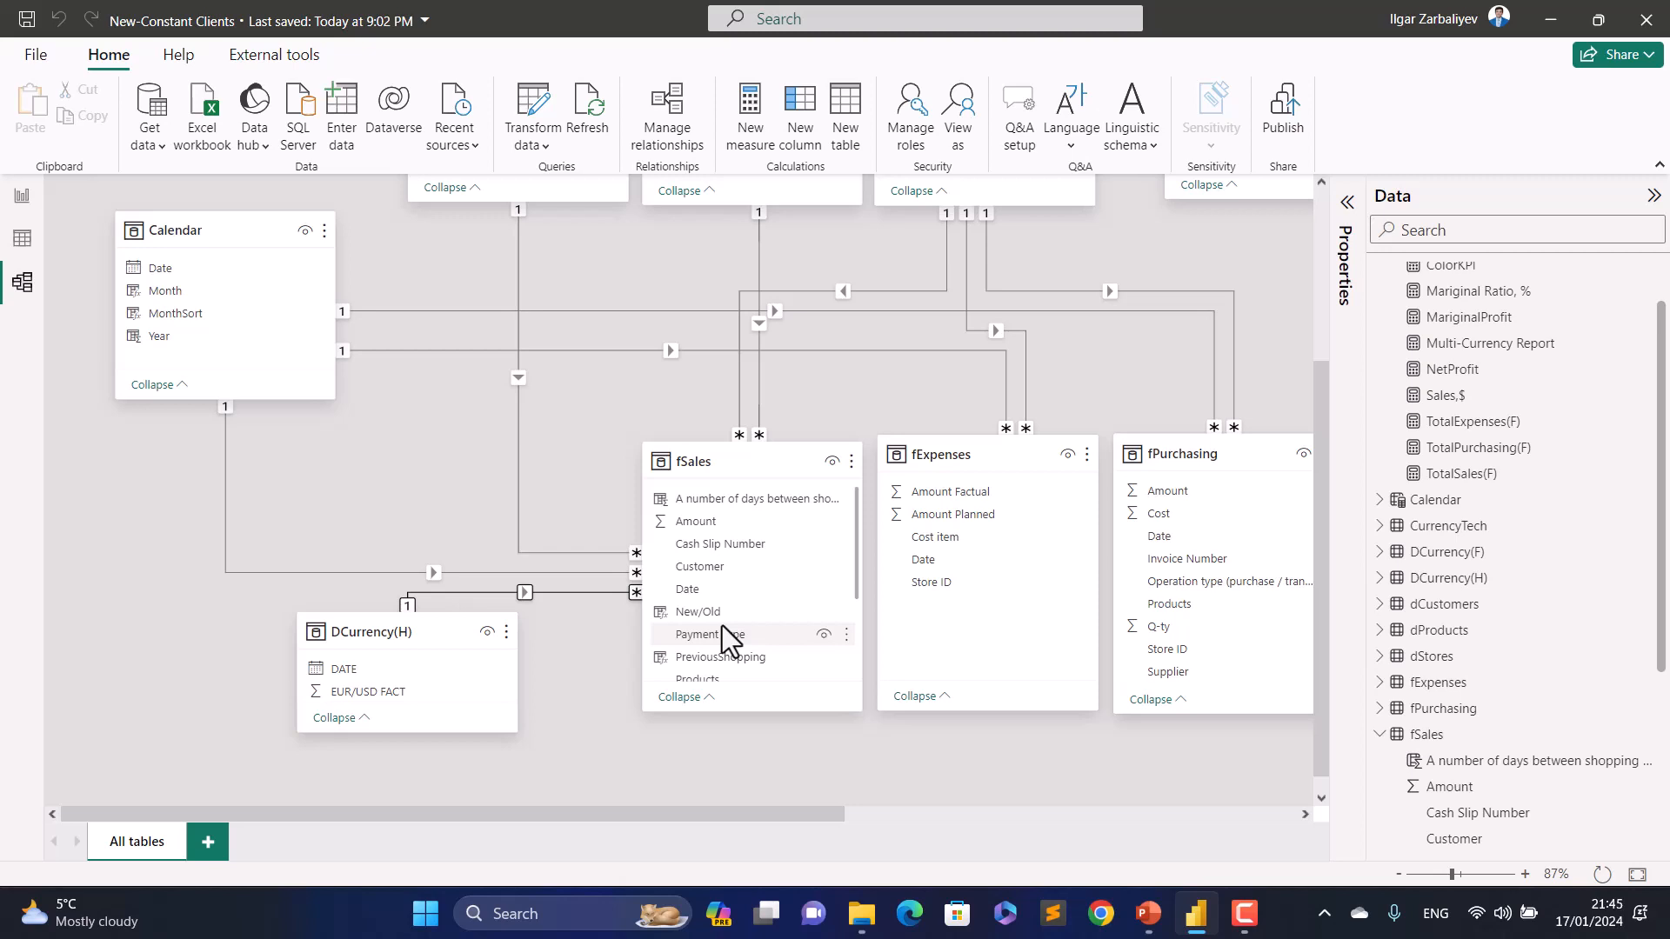
{"action": "right_click", "coordinate": [478, 596]}
{"action": "left_click", "coordinate": [561, 600]}
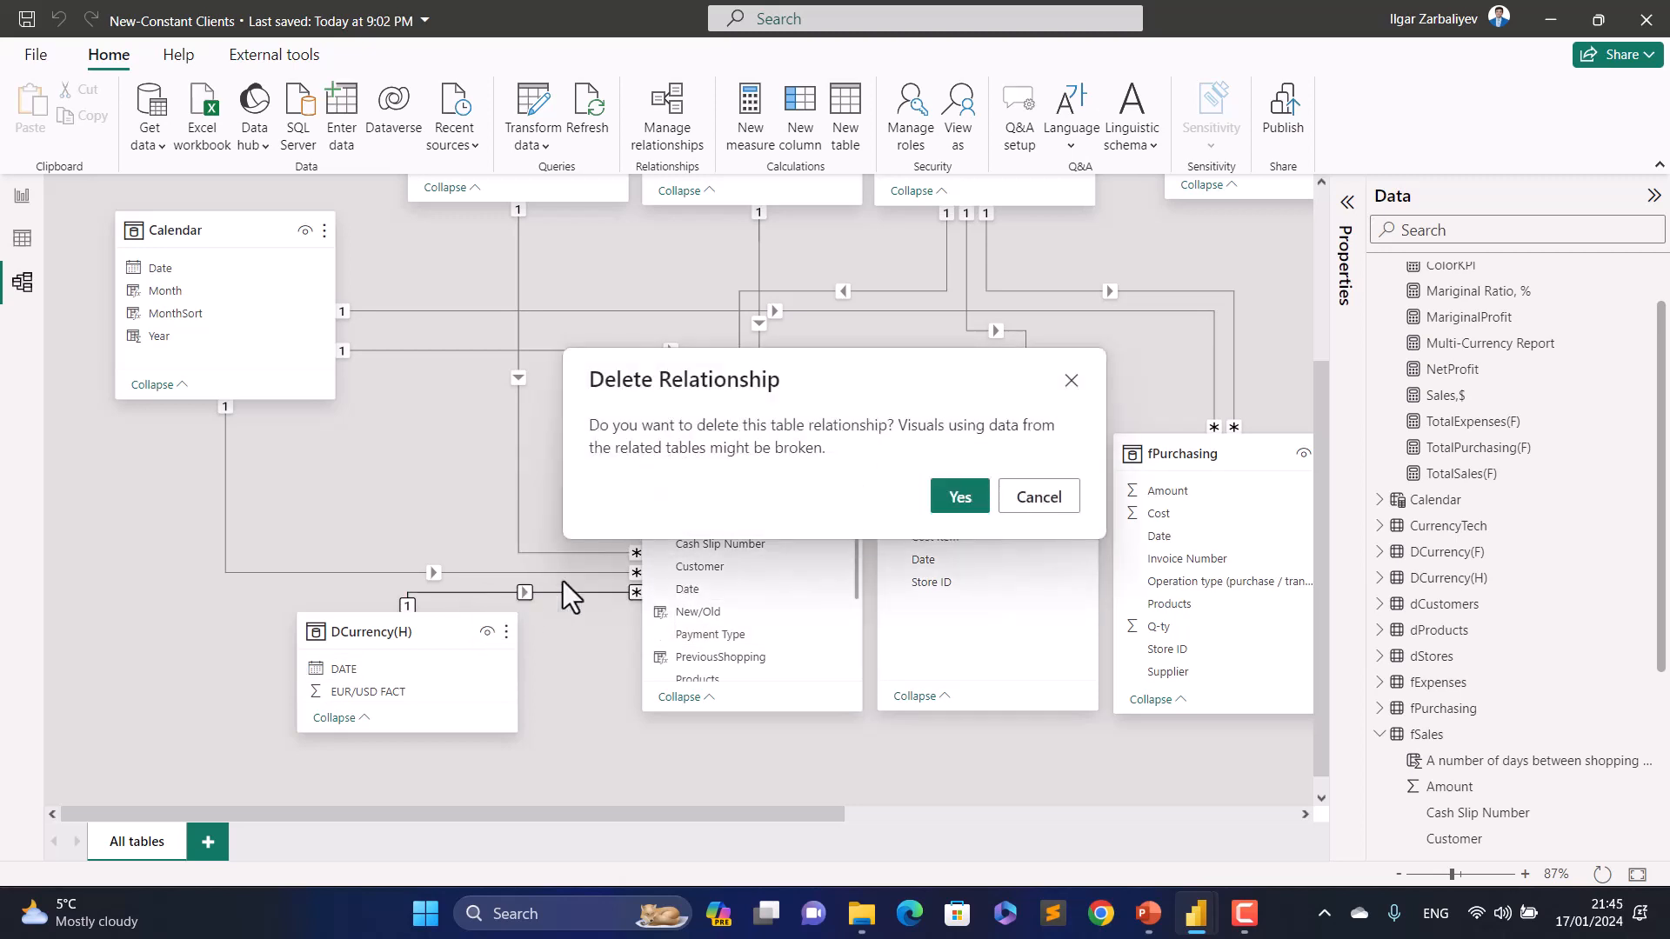
{"action": "left_click", "coordinate": [963, 503]}
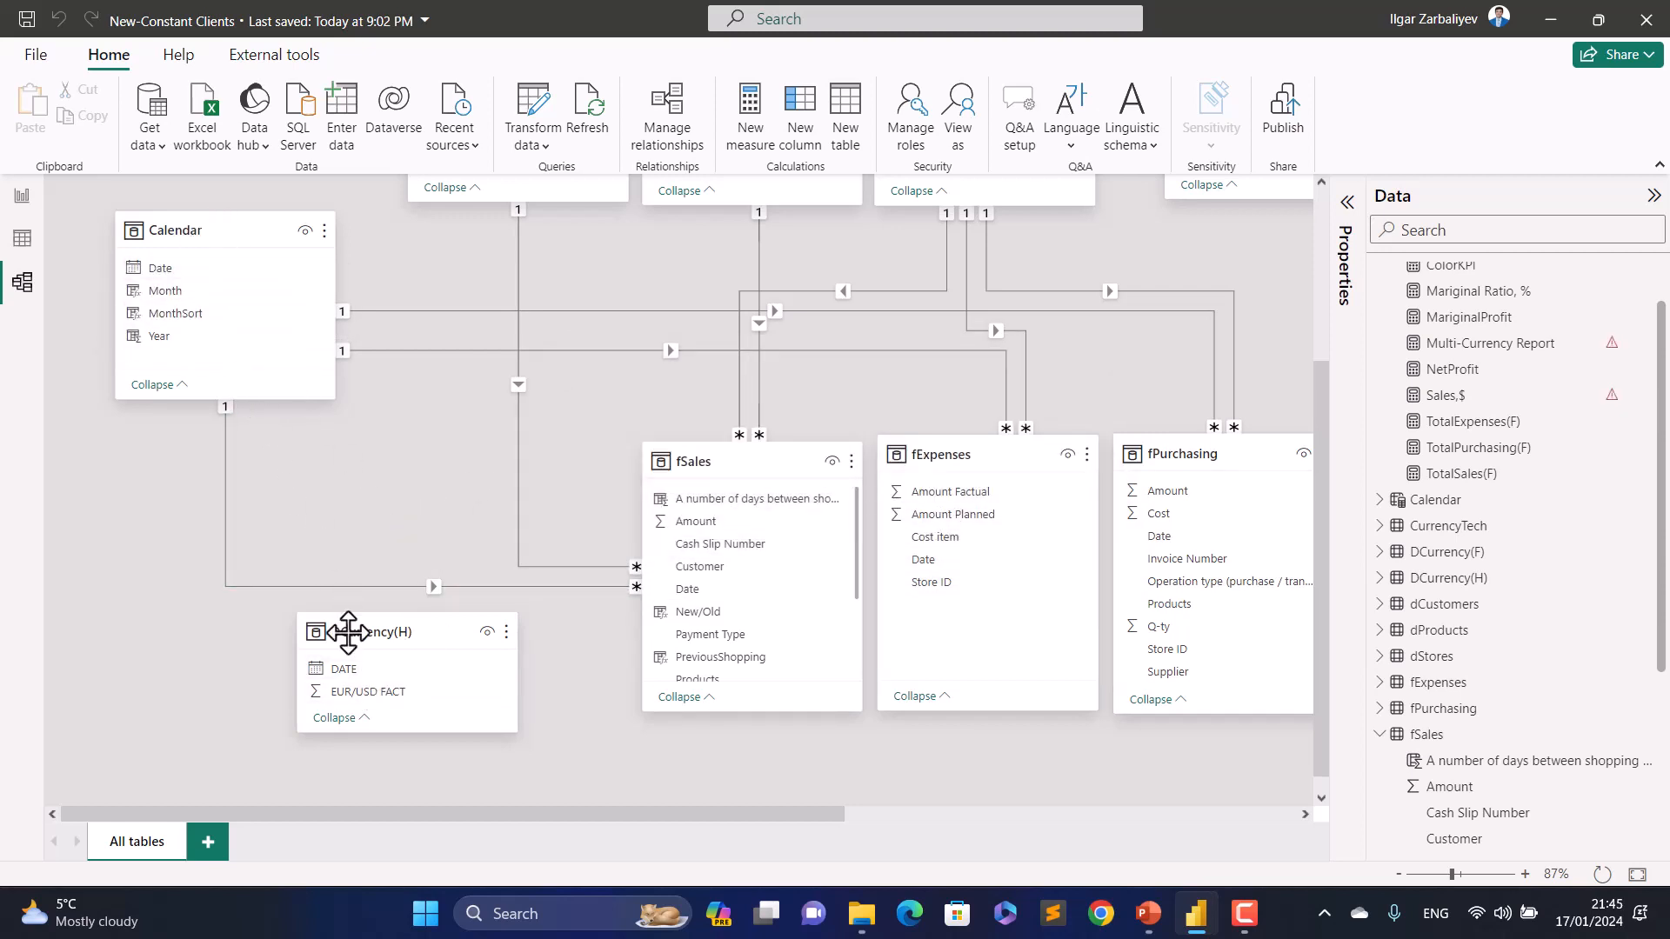
Step: Relate the DATE column of DCurrency(H) to the Calendar Date column as an active one-to-one relationship filtering in both directions
{"action": "left_click_drag", "start_coordinate": [359, 669], "coordinate": [212, 278]}
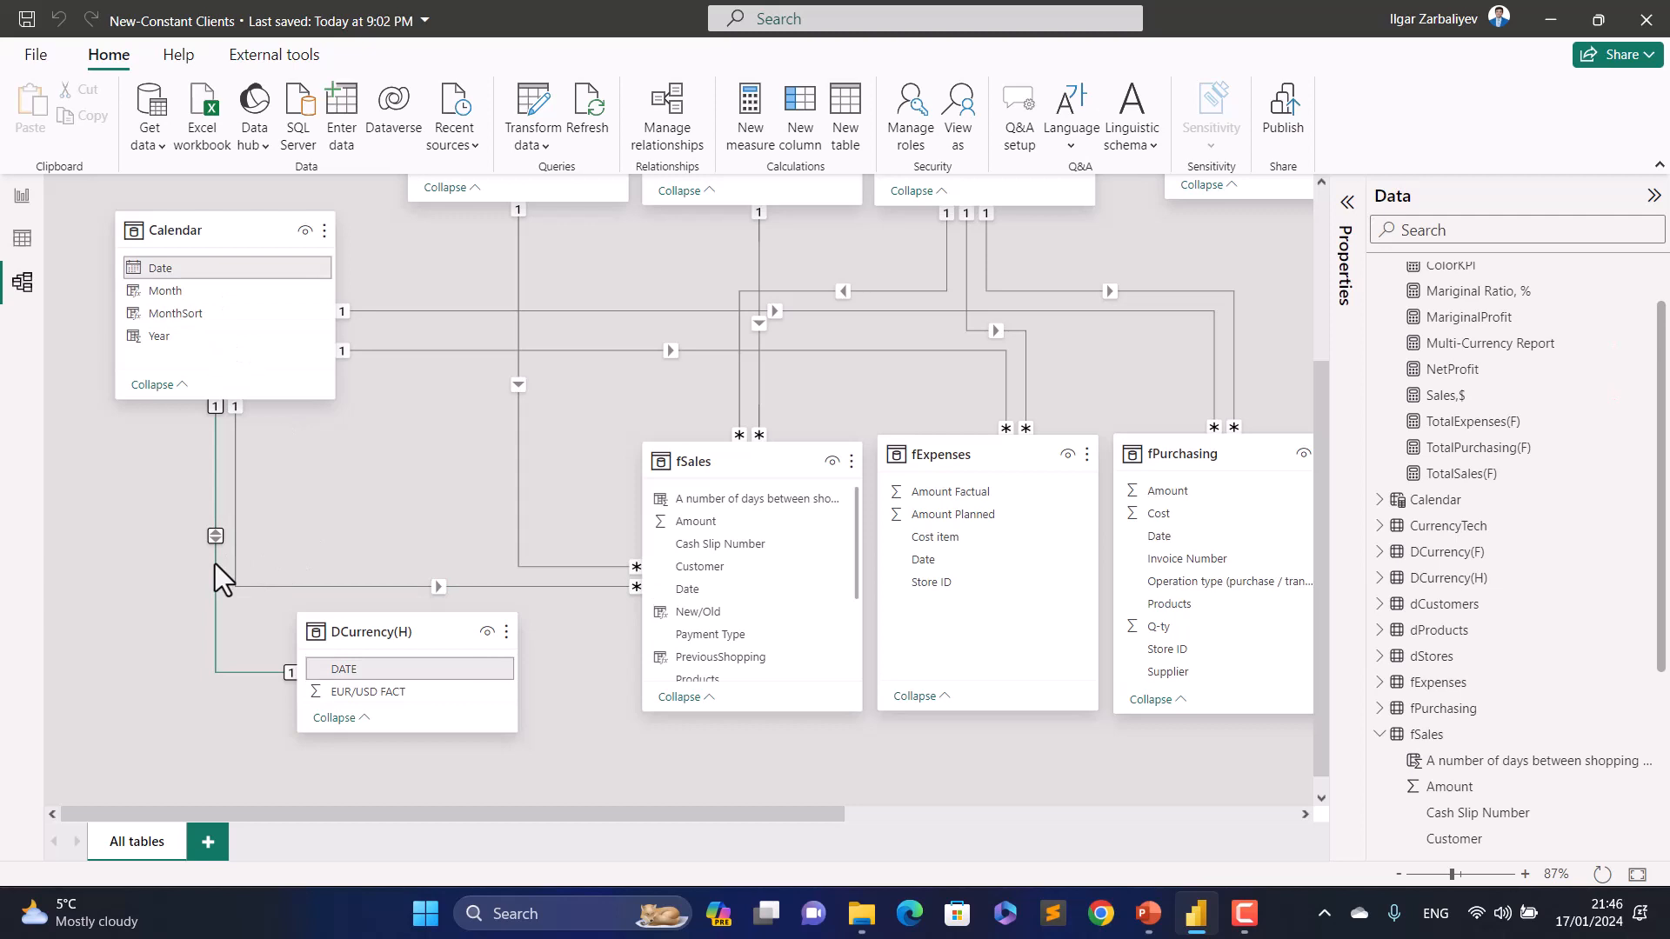
{"action": "double_click", "coordinate": [216, 563]}
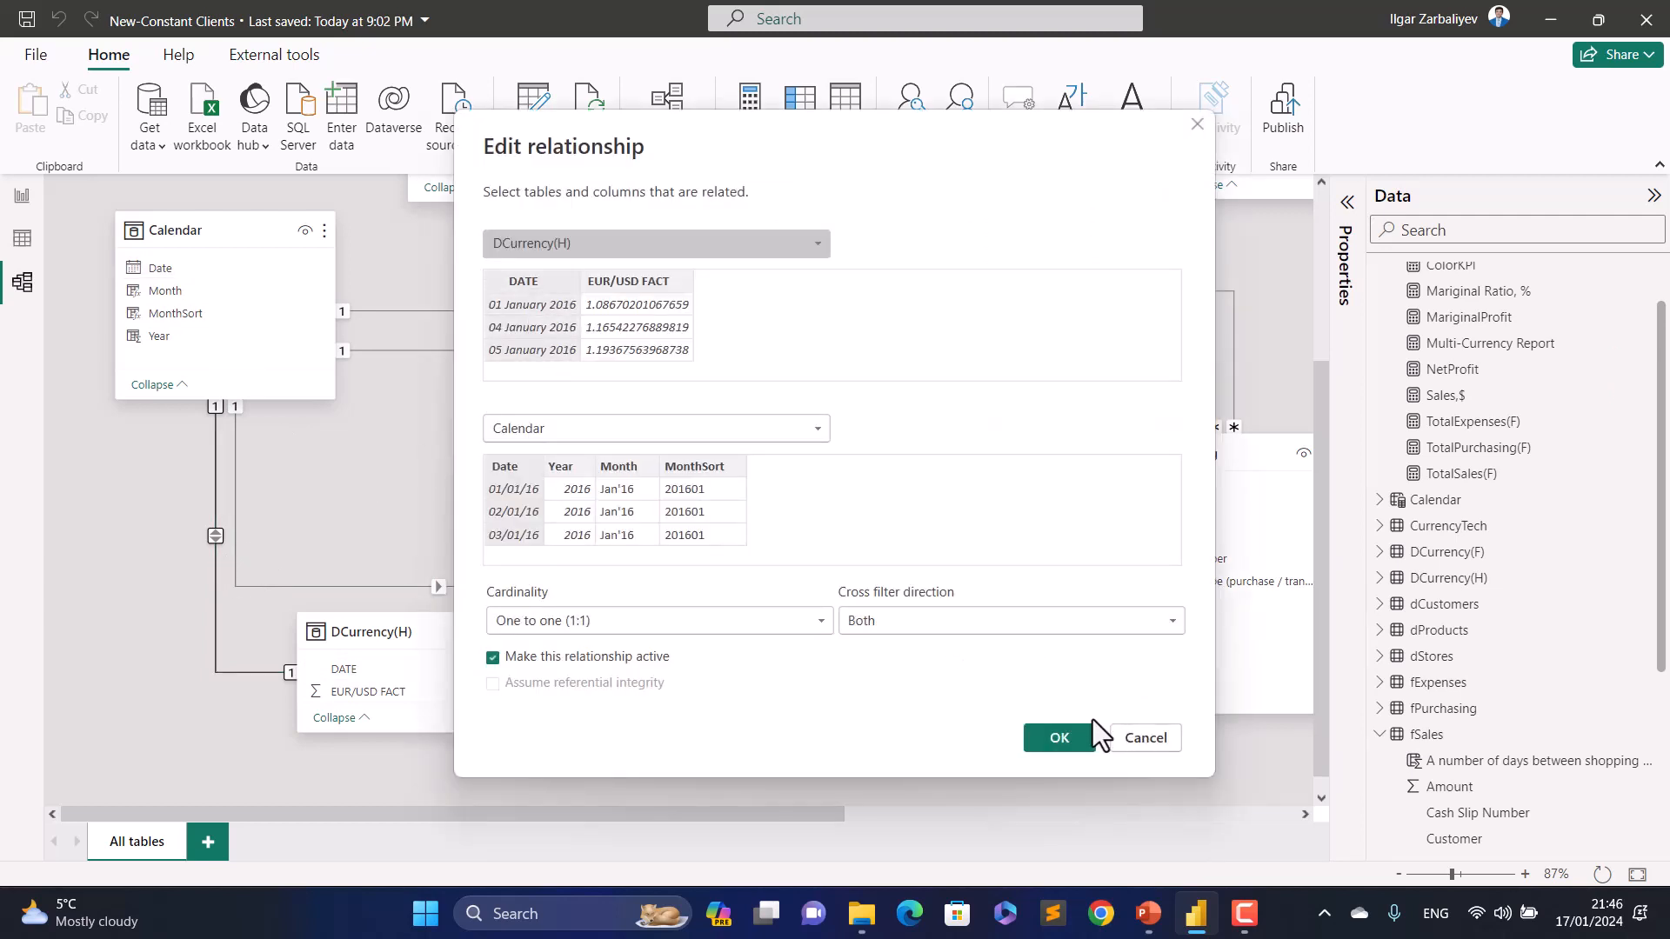
{"action": "left_click", "coordinate": [1060, 739]}
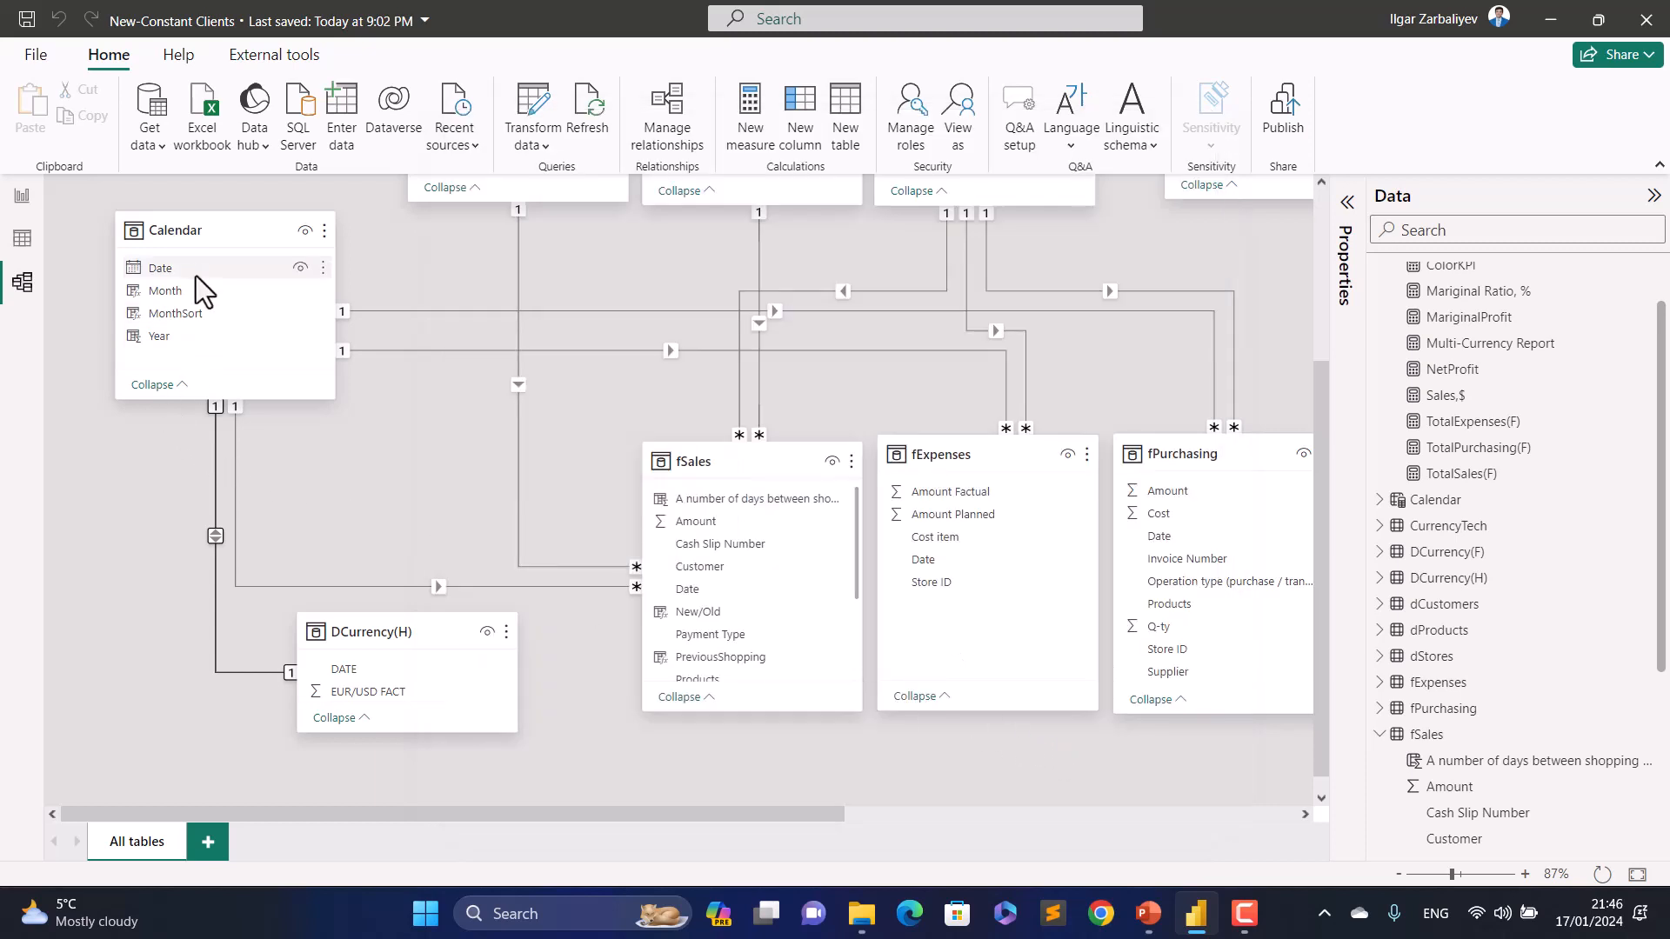
Step: Show the Calendar table's rows and add a new calculated column to it
{"action": "left_click", "coordinate": [23, 243]}
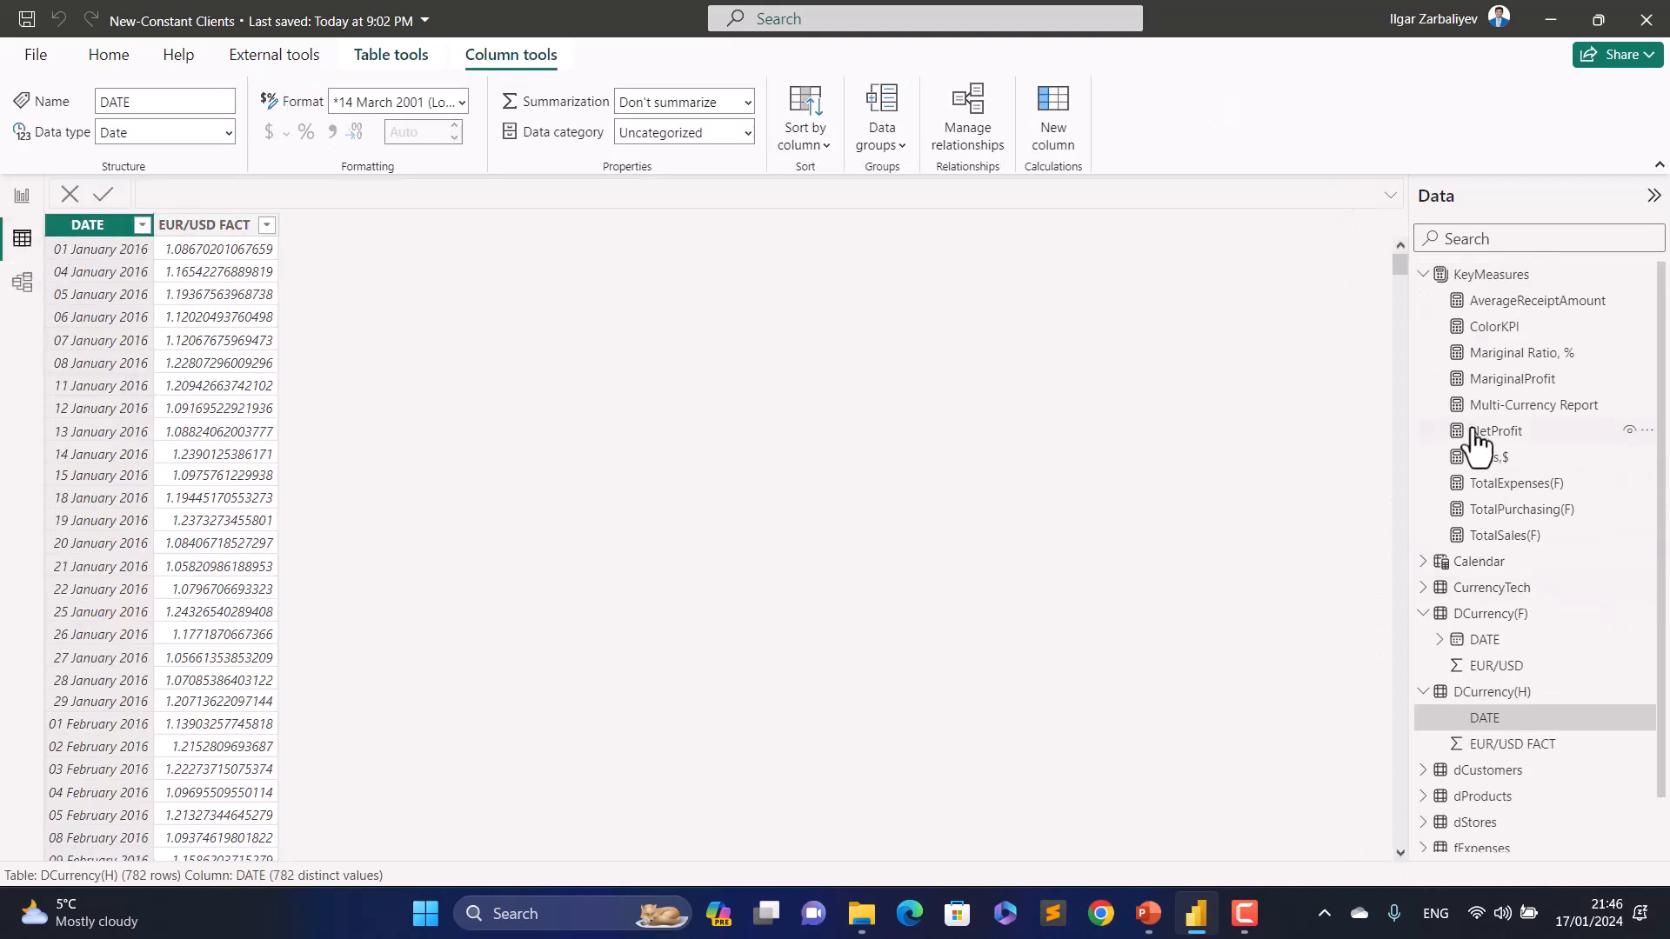
{"action": "scroll", "coordinate": [1470, 521], "scroll_direction": "down", "scroll_amount": 1}
{"action": "left_click", "coordinate": [1423, 499]}
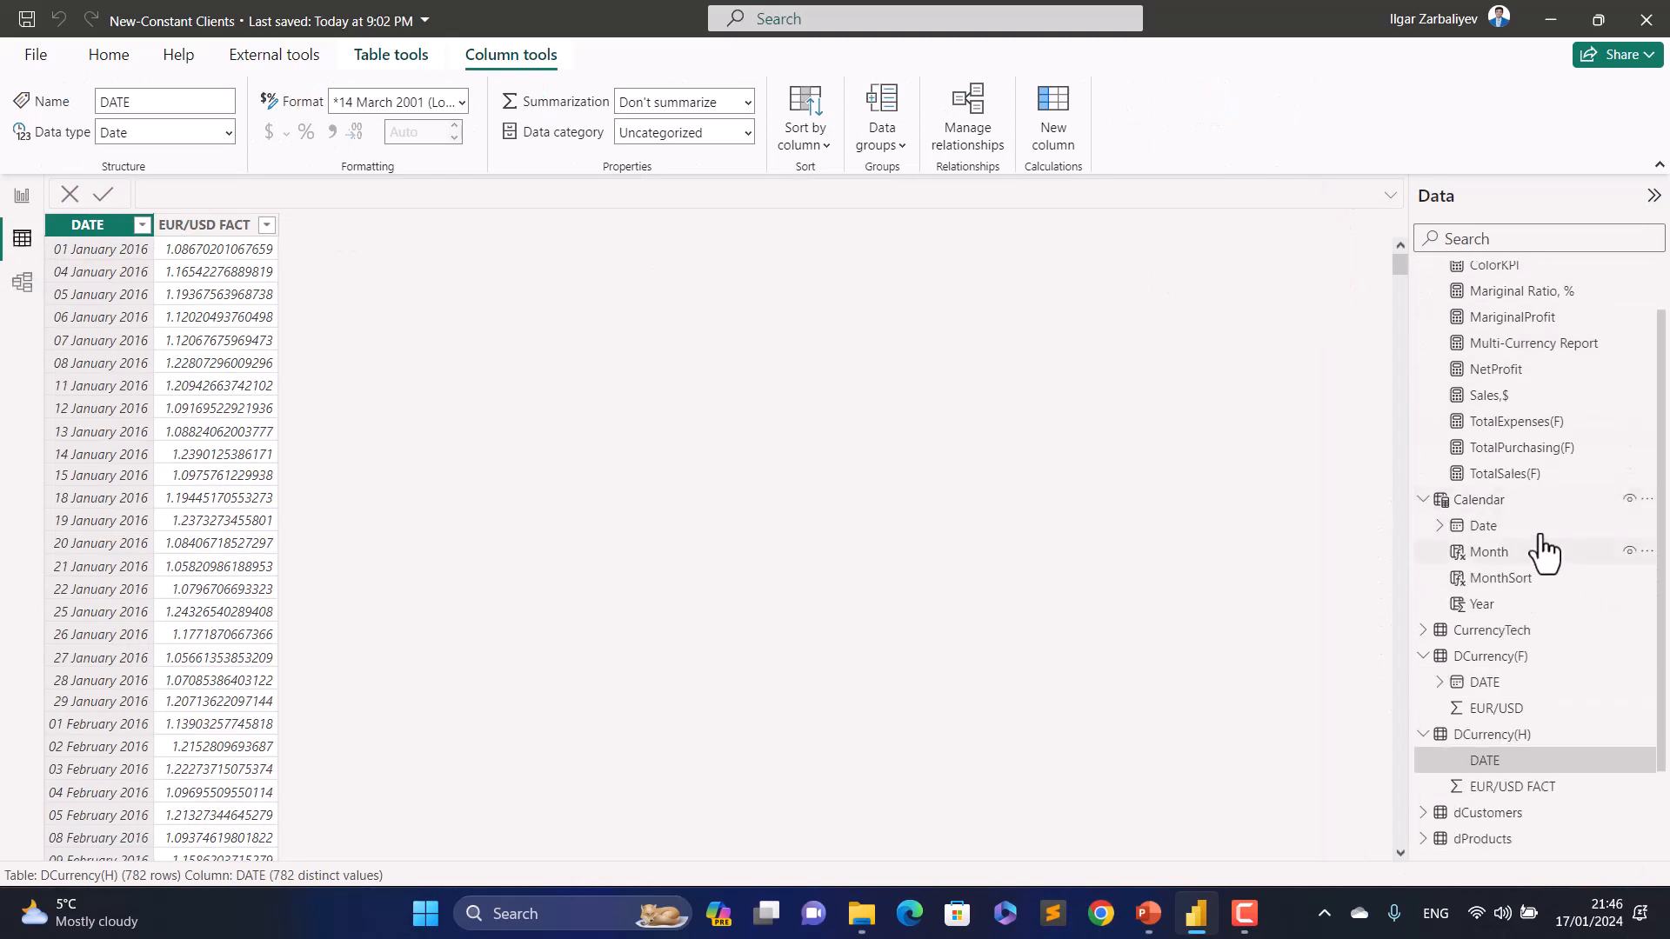
{"action": "left_click", "coordinate": [1491, 502]}
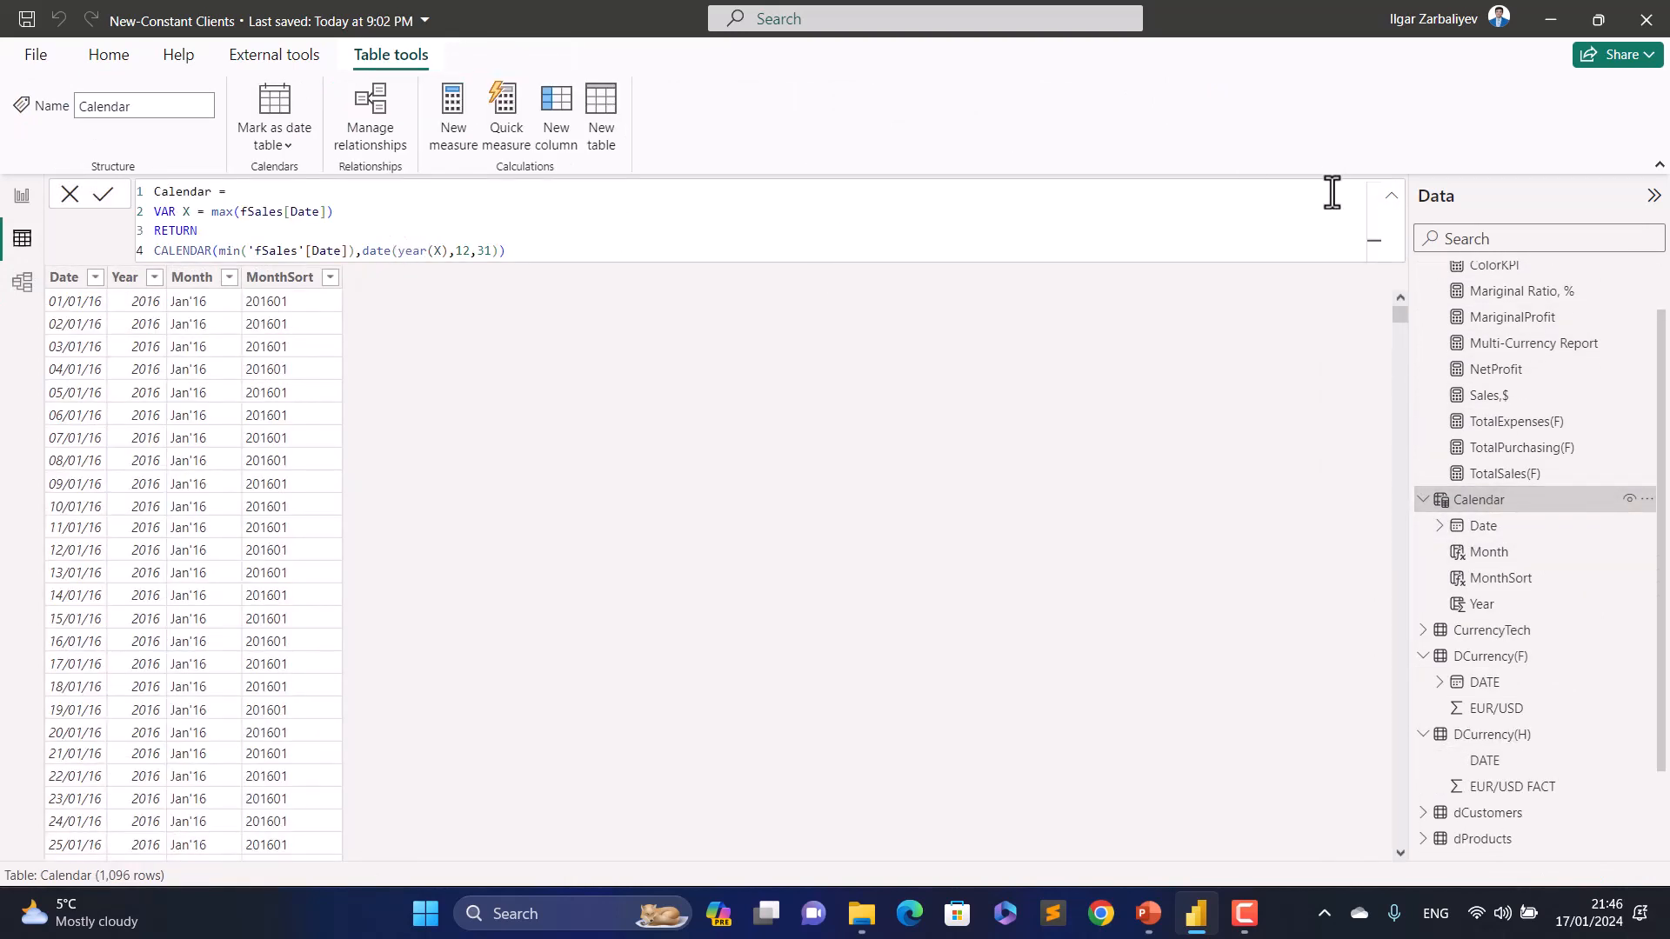
{"action": "left_click", "coordinate": [1392, 197]}
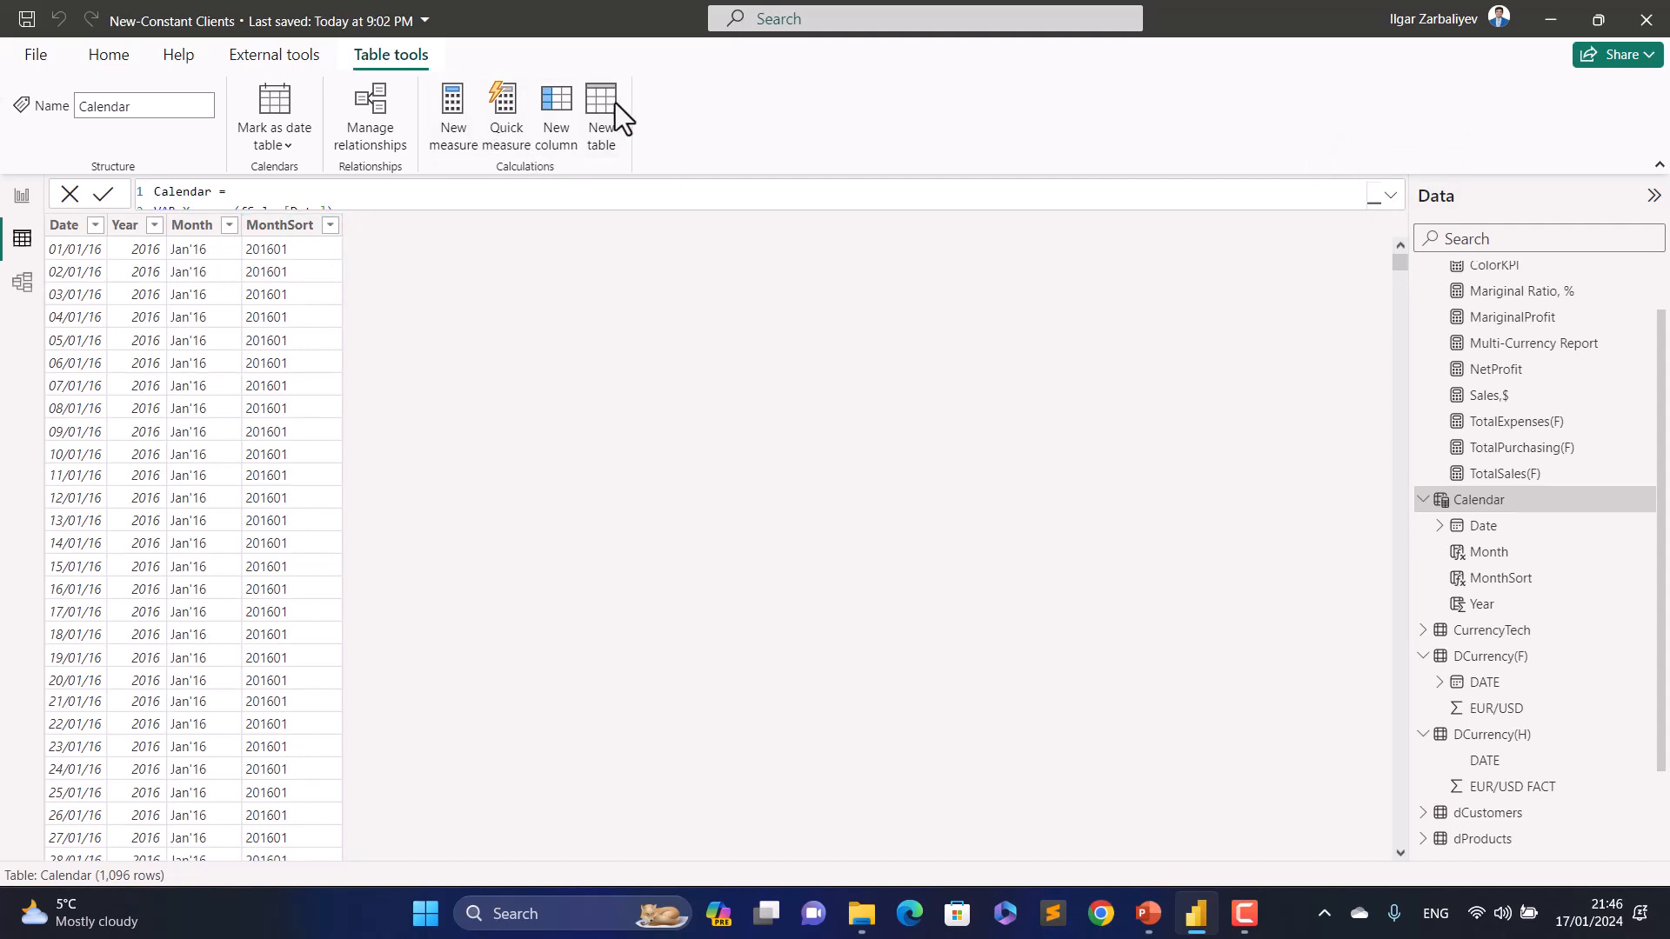
{"action": "left_click", "coordinate": [552, 108]}
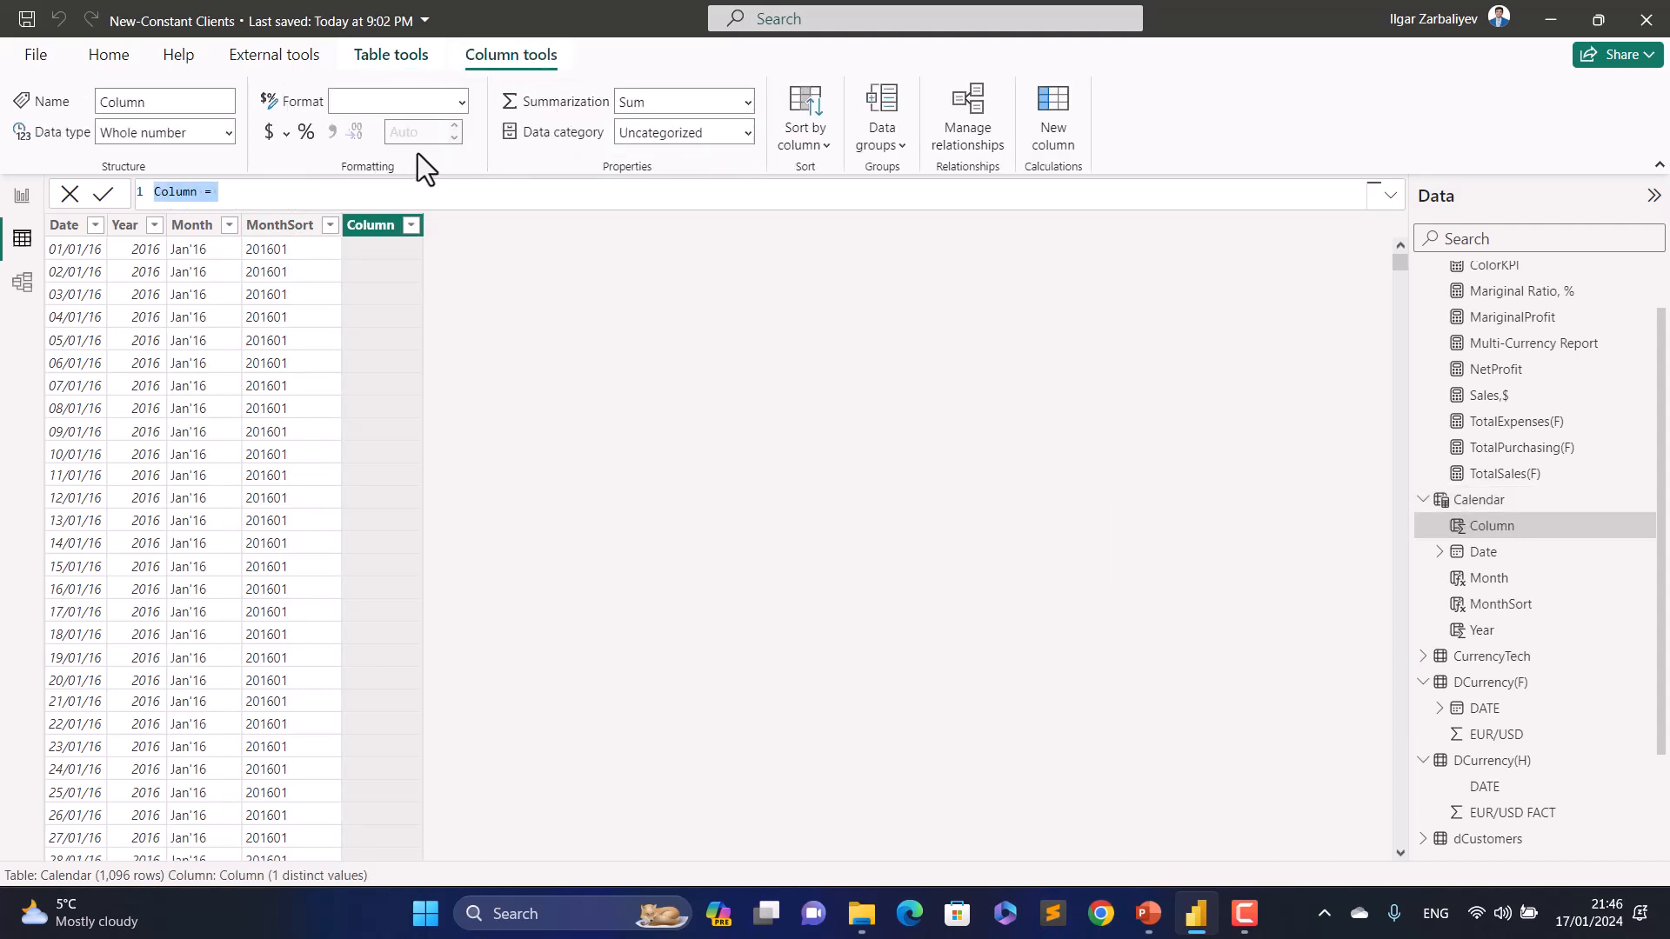
Step: Name the new Calendar column USD Rate and begin its formula with the RELATED function
{"action": "type", "text": "USD Ra"}
{"action": "type", "text": "te"}
{"action": "type", "text": "Rleated"}
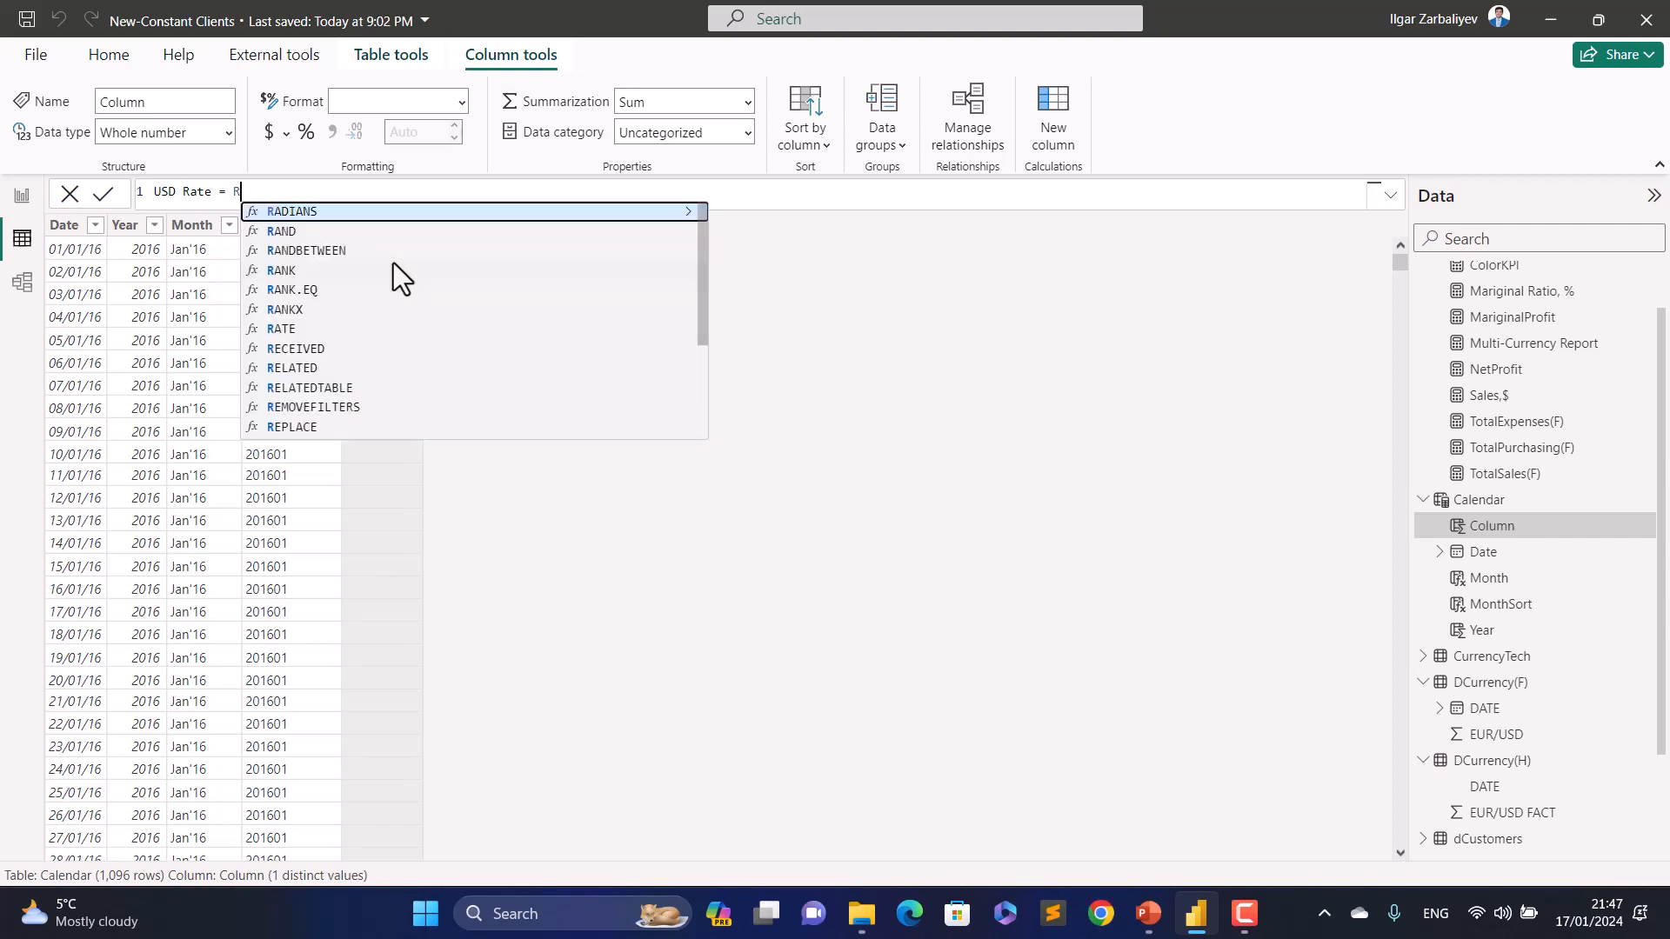
{"action": "key", "text": "BackSpace"}
{"action": "key", "text": "BackSpace"}
{"action": "key", "text": "BackSpace"}
{"action": "key", "text": "BackSpace"}
{"action": "key", "text": "BackSpace"}
{"action": "key", "text": "BackSpace"}
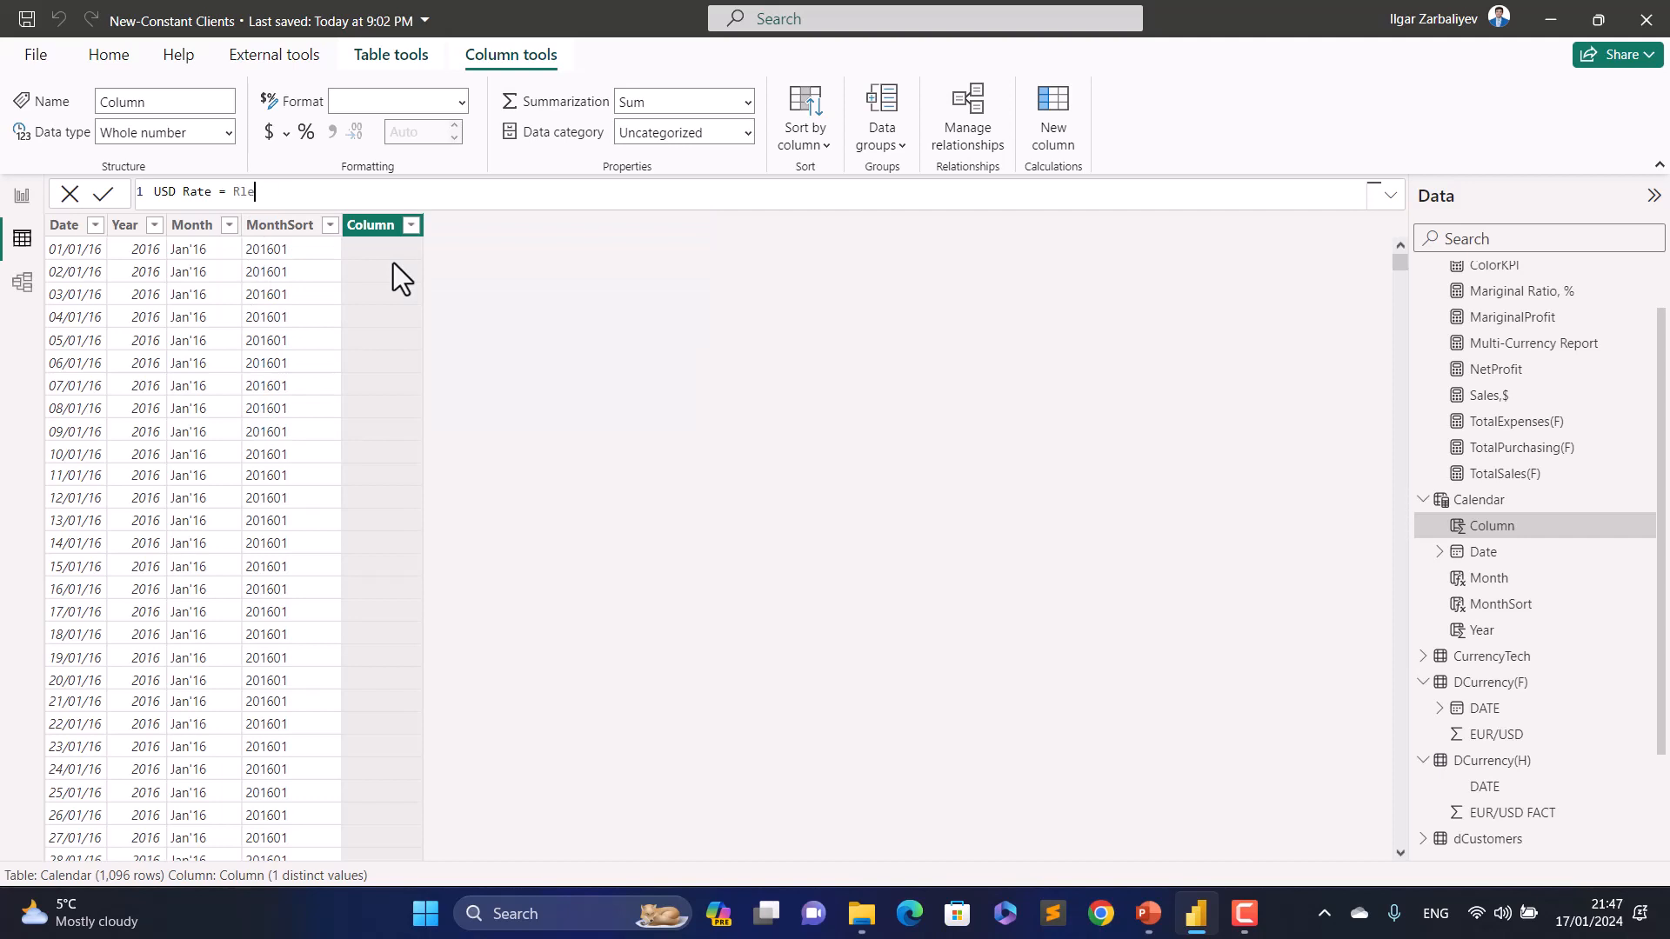
{"action": "type", "text": "ea"}
{"action": "key", "text": "BackSpace"}
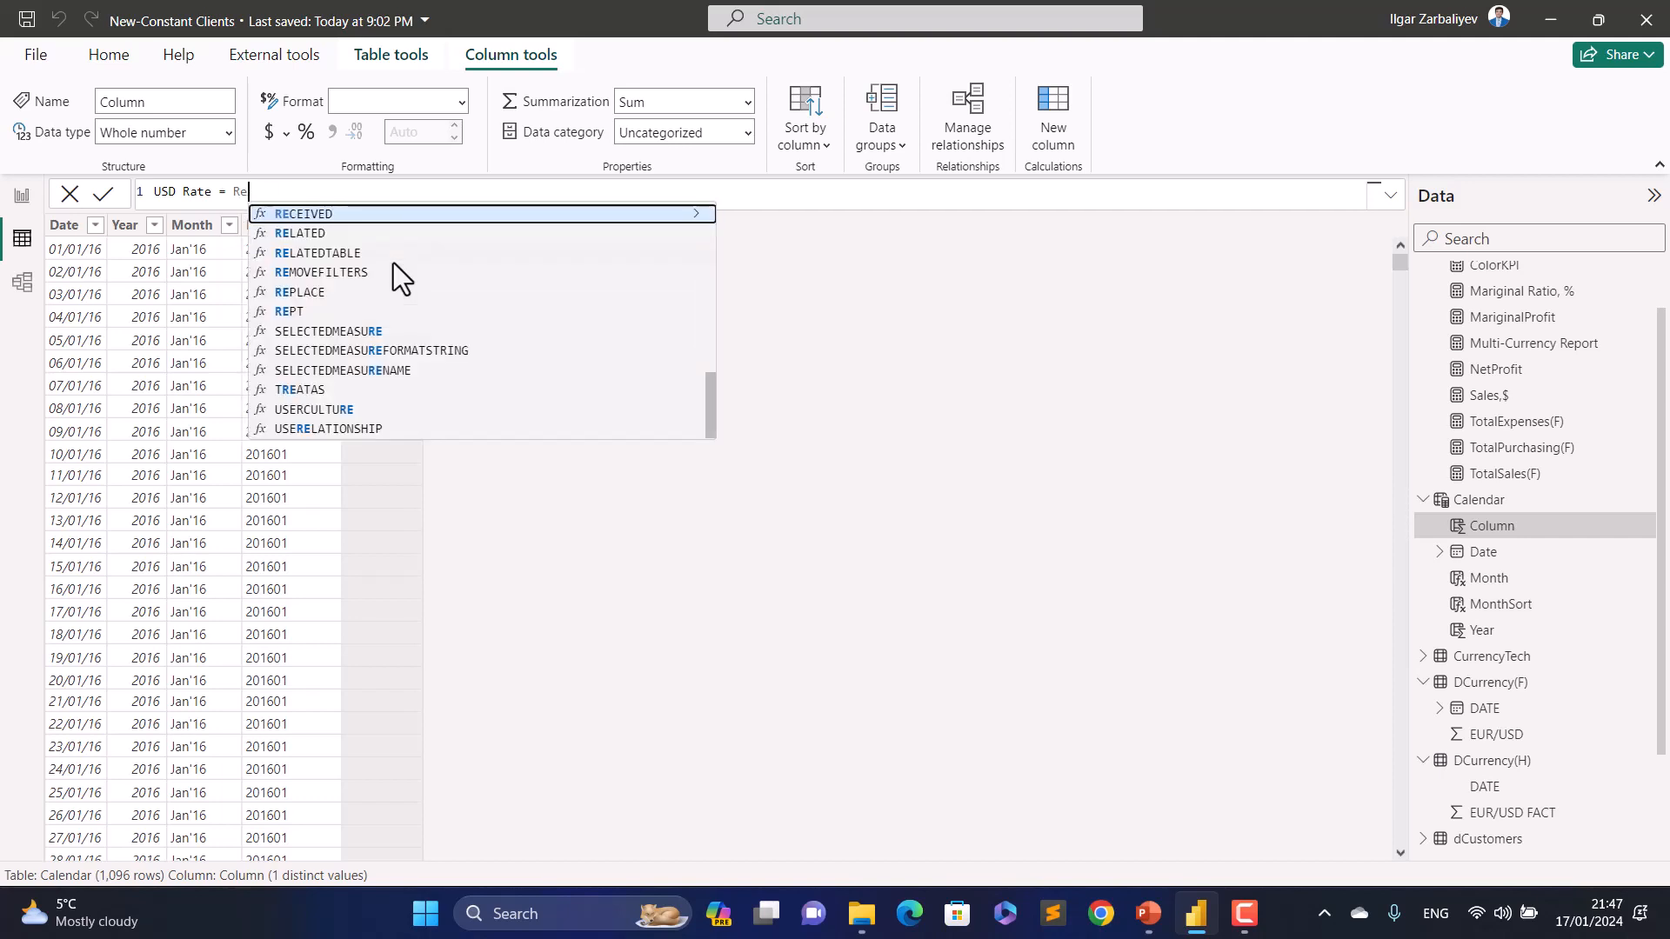
{"action": "type", "text": "lated"}
{"action": "key", "text": "Tab"}
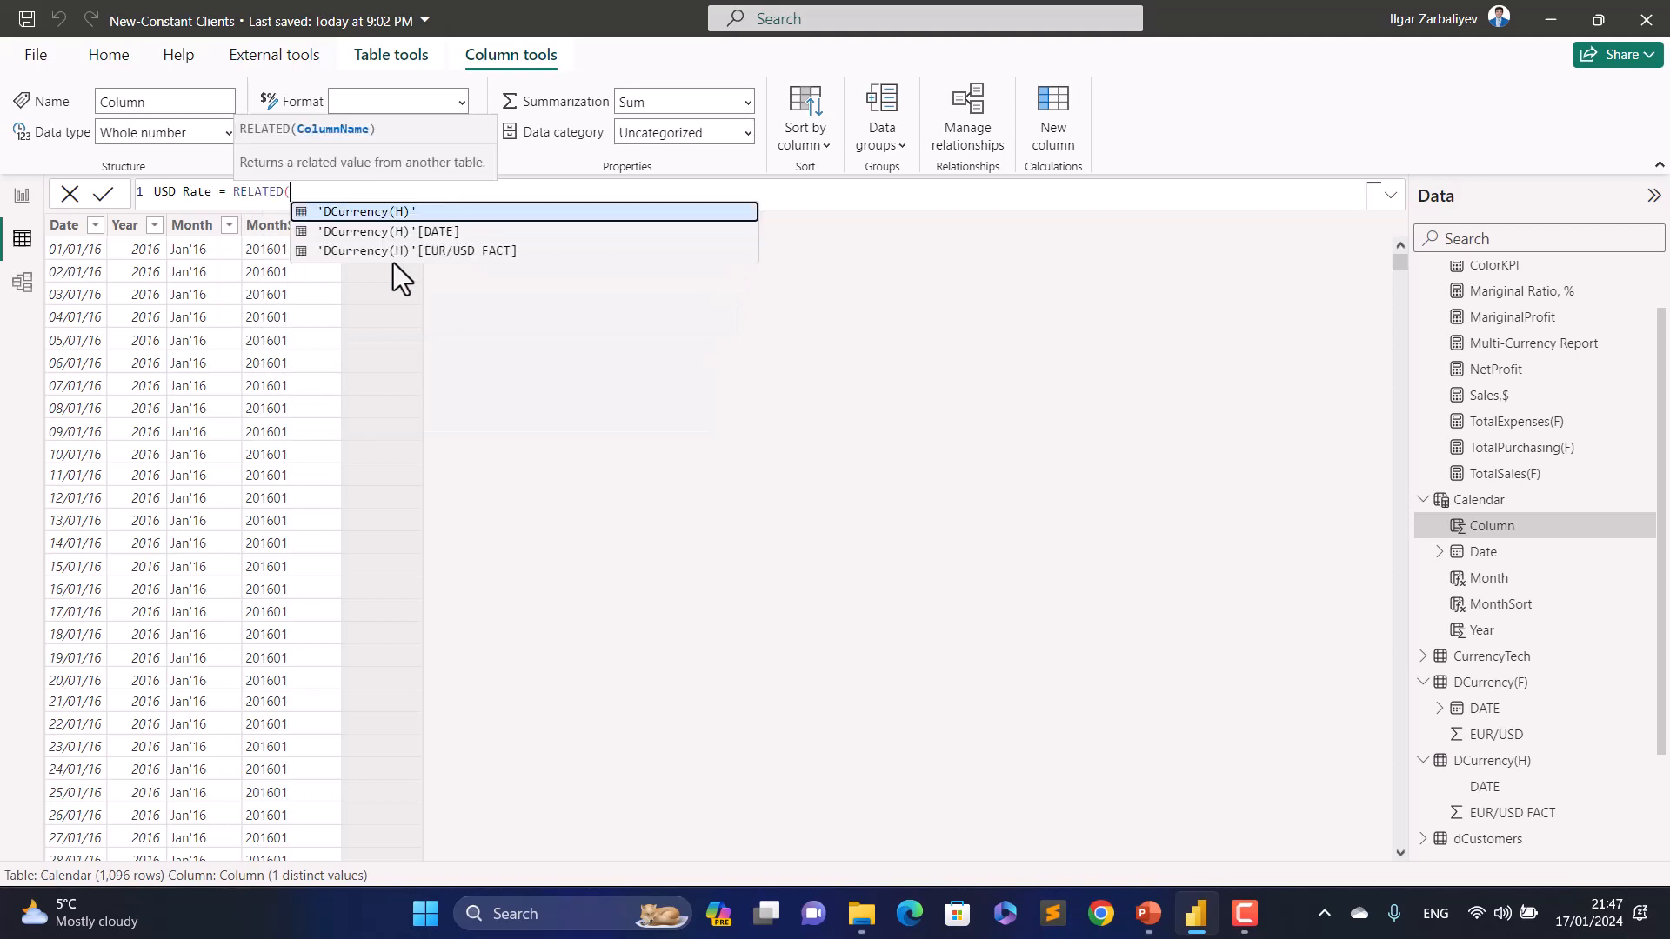
Step: Complete the USD Rate formula as RELATED('DCurrency(H)'[EUR/USD FACT]) and format the column as a decimal number with thousands separator and two decimals
{"action": "type", "text": "d"}
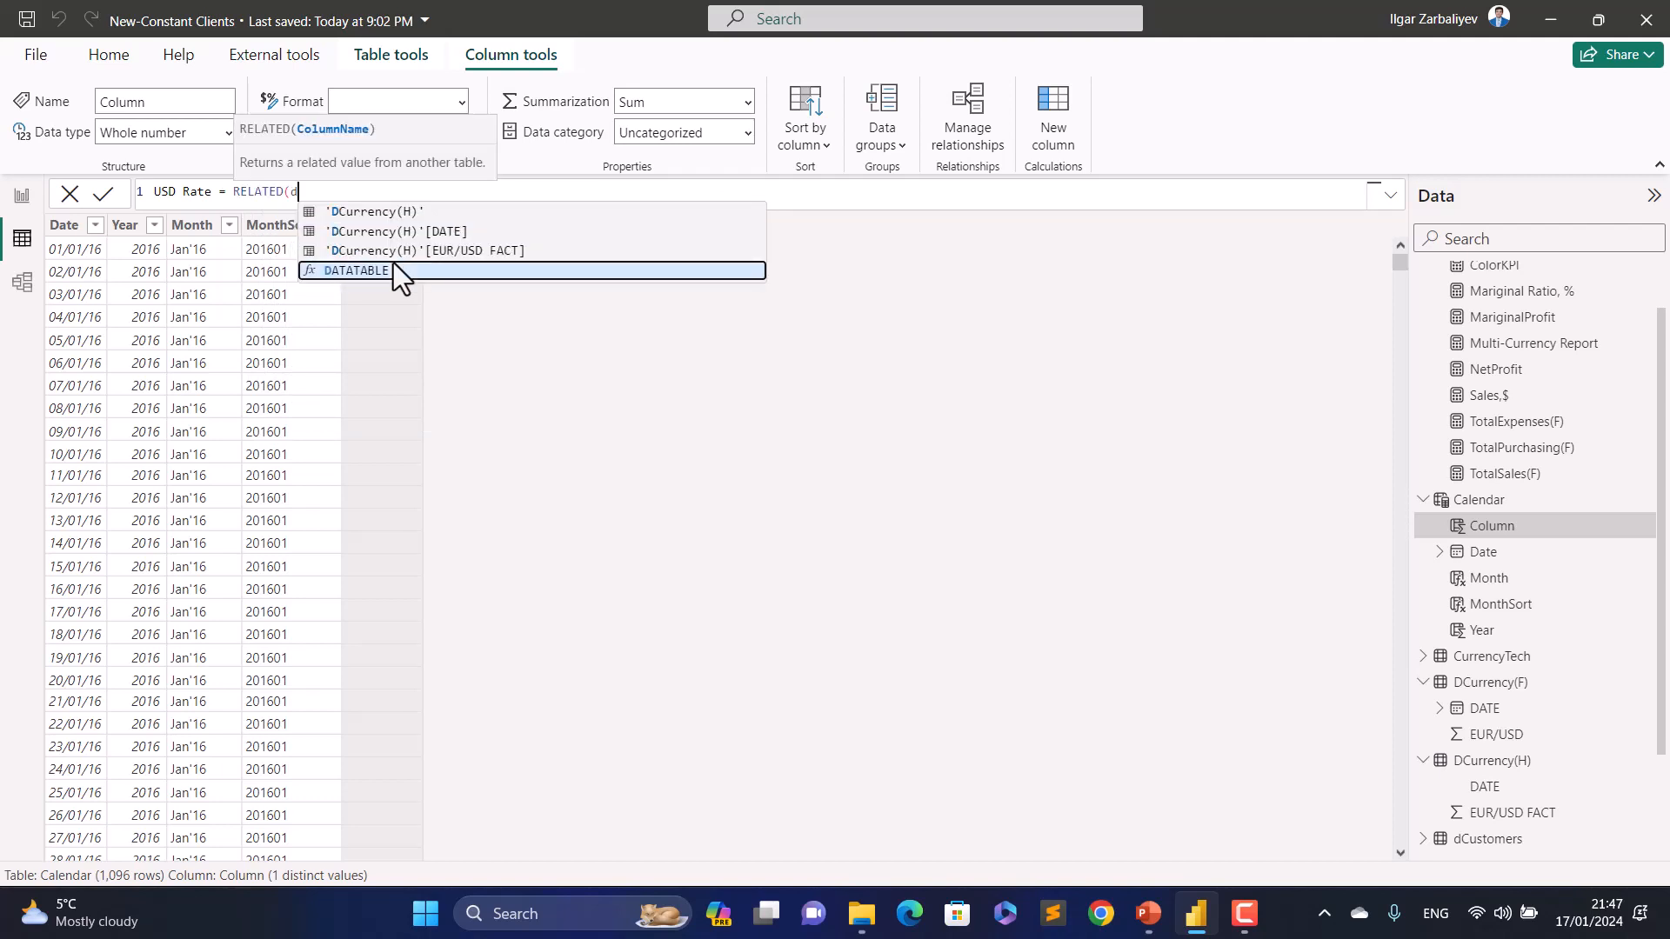
{"action": "key", "text": "Up"}
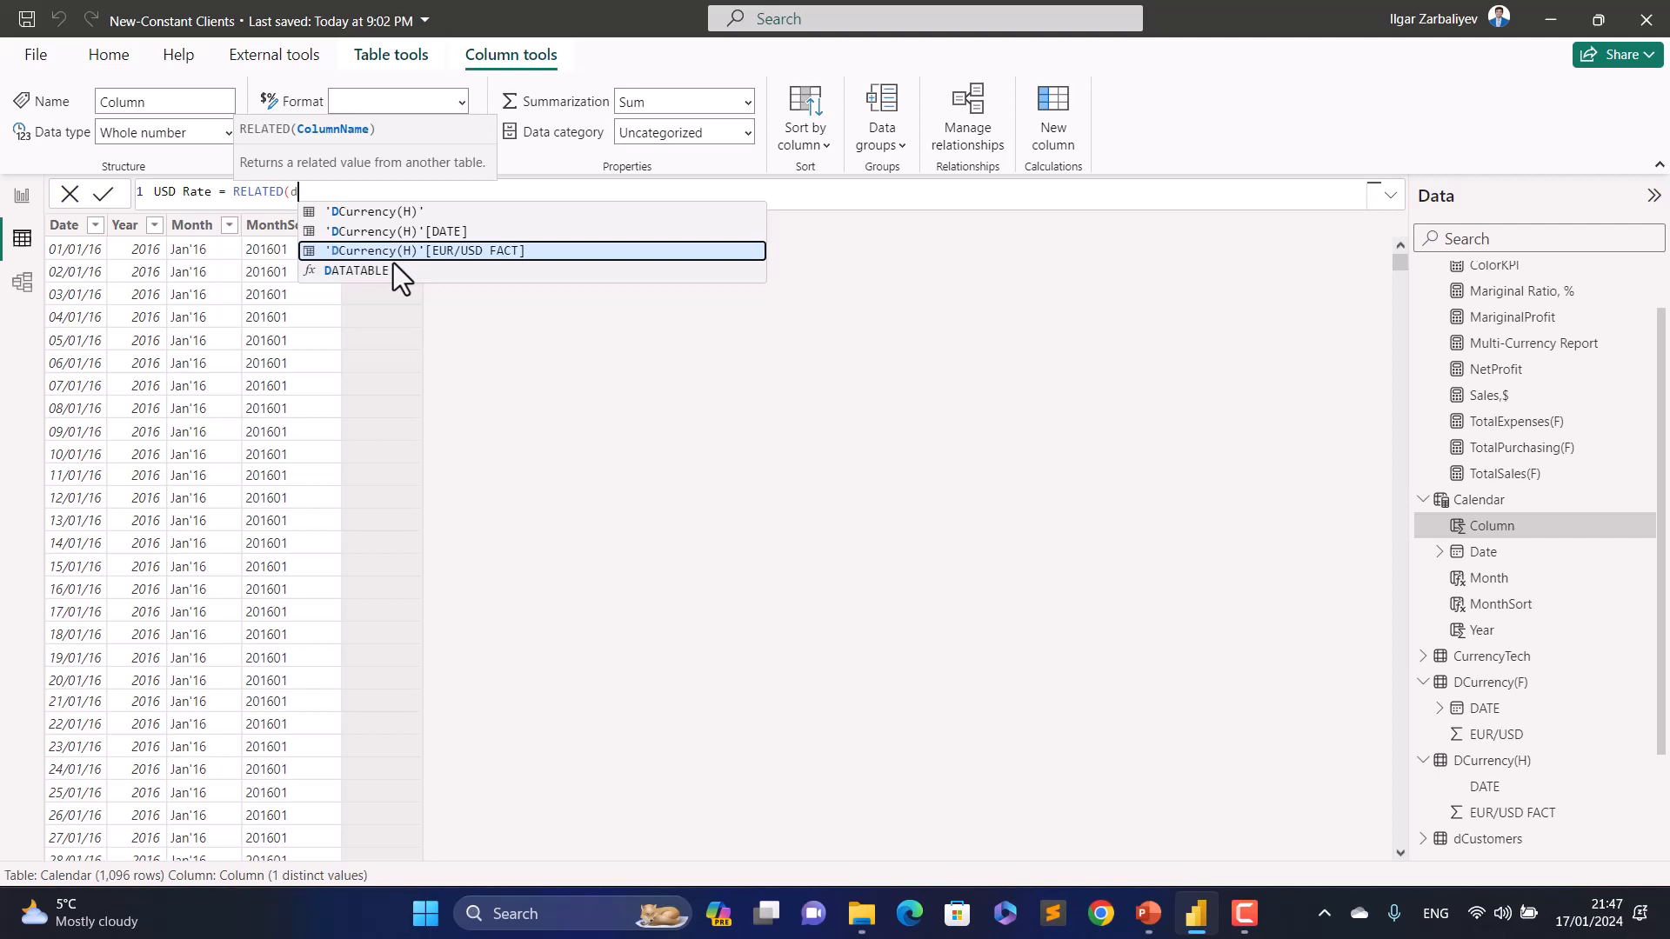
{"action": "type", "text": ")"}
{"action": "key", "text": "BackSpace"}
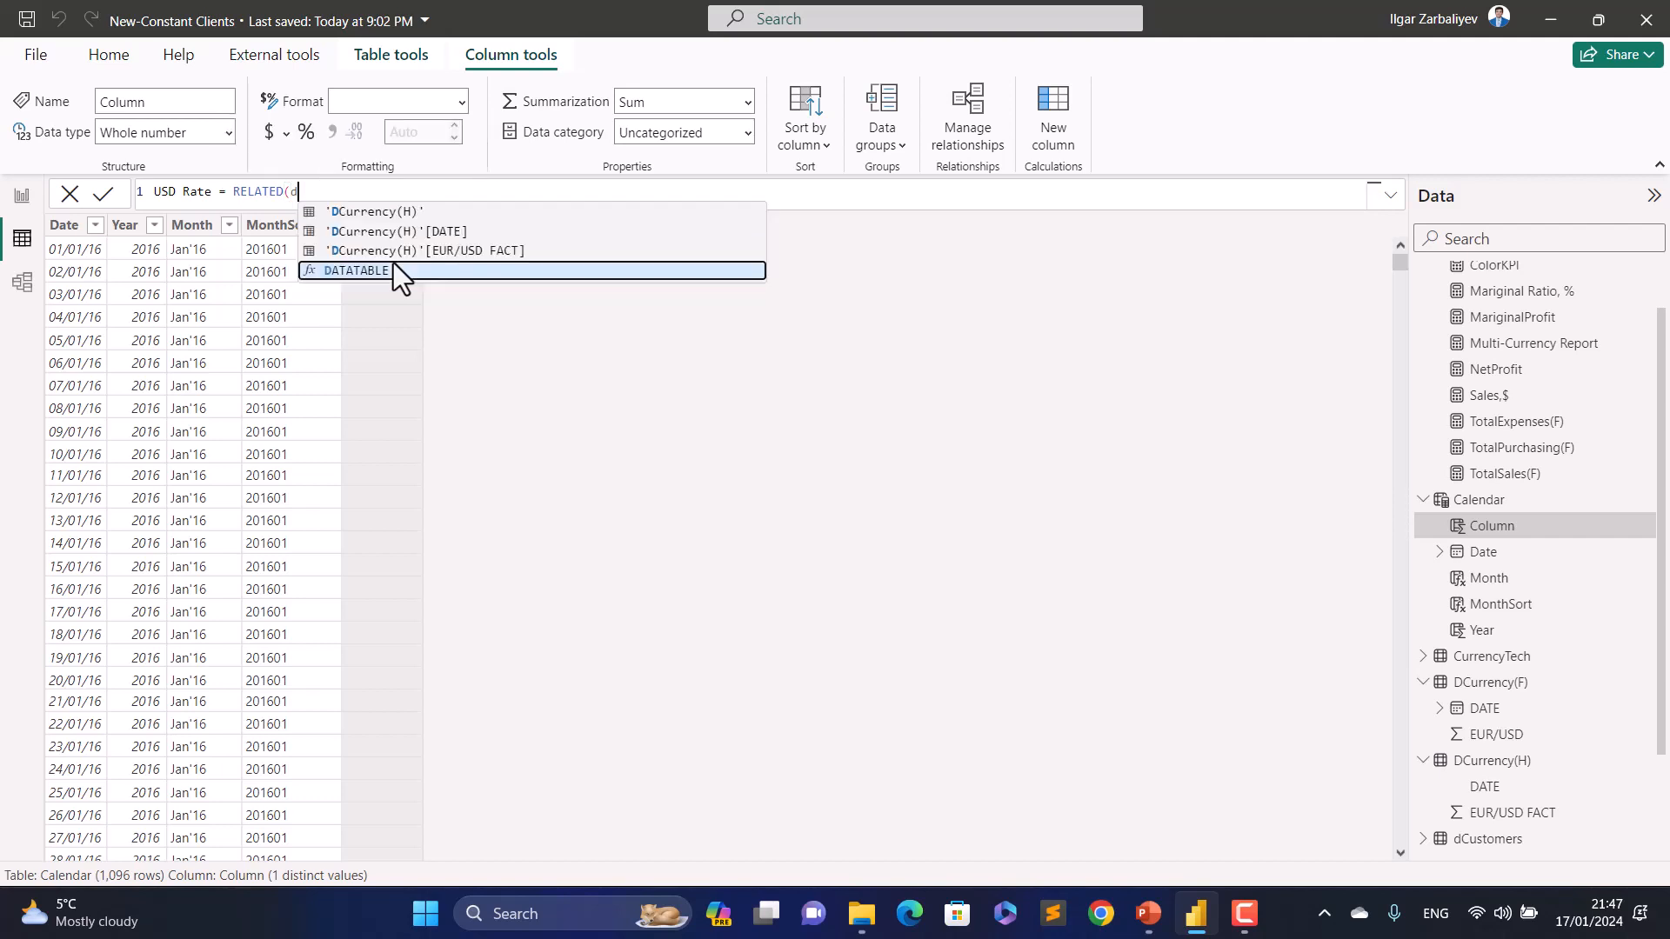
{"action": "key", "text": "Up"}
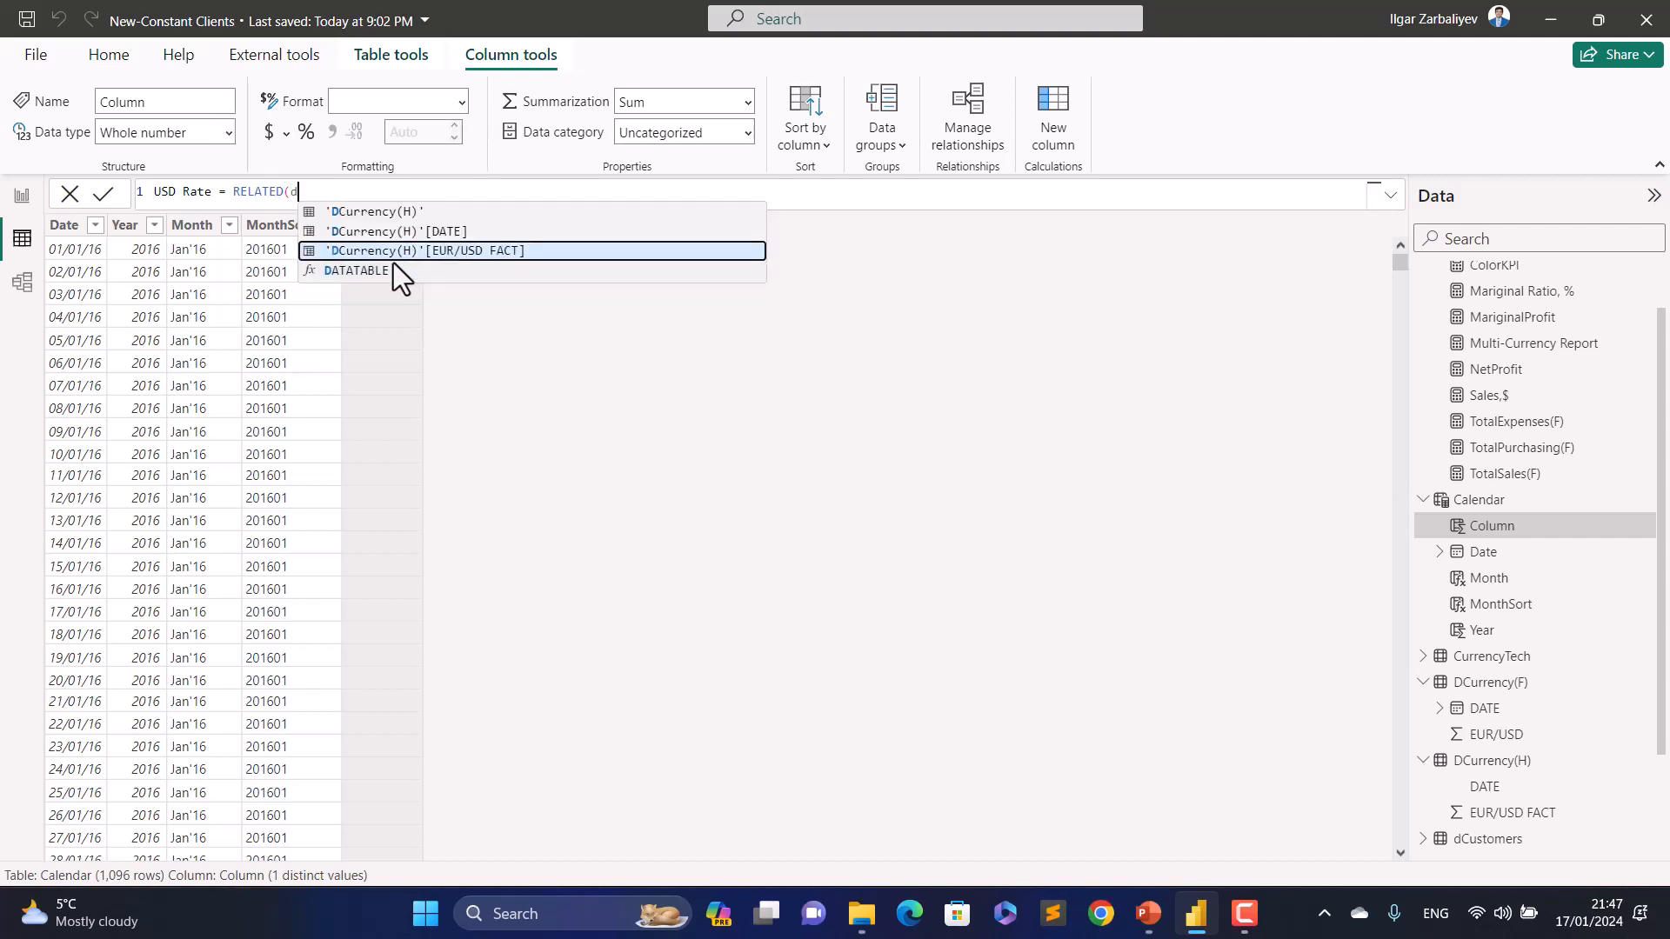
{"action": "key", "text": "Tab"}
{"action": "type", "text": ")"}
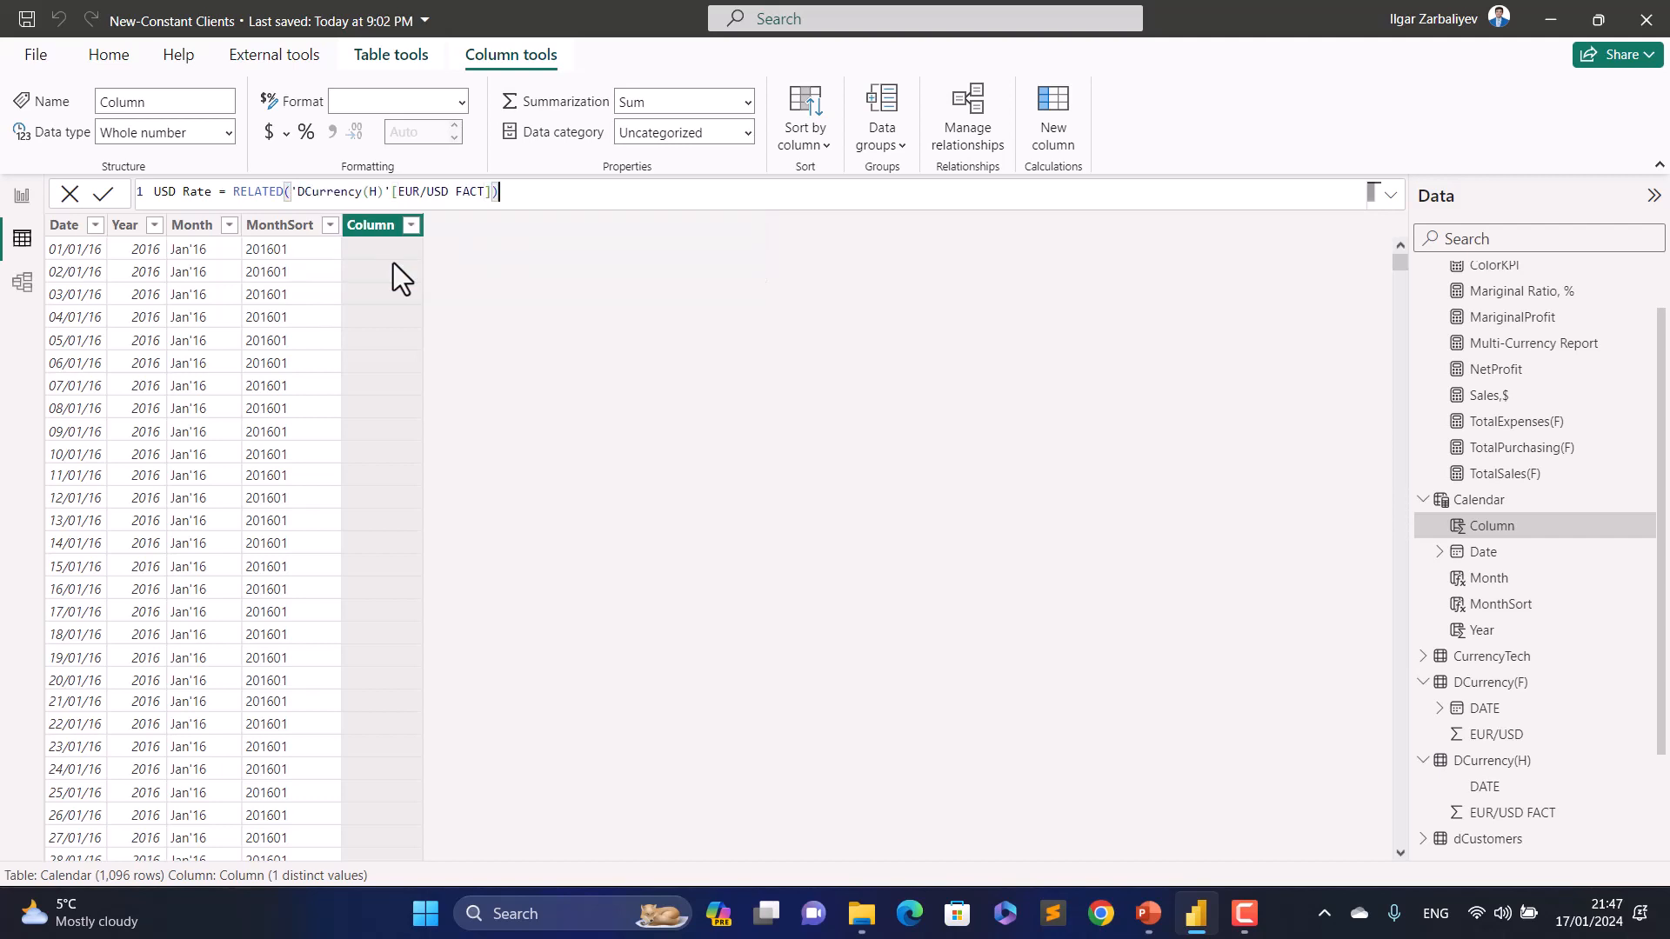
{"action": "key", "text": "Return"}
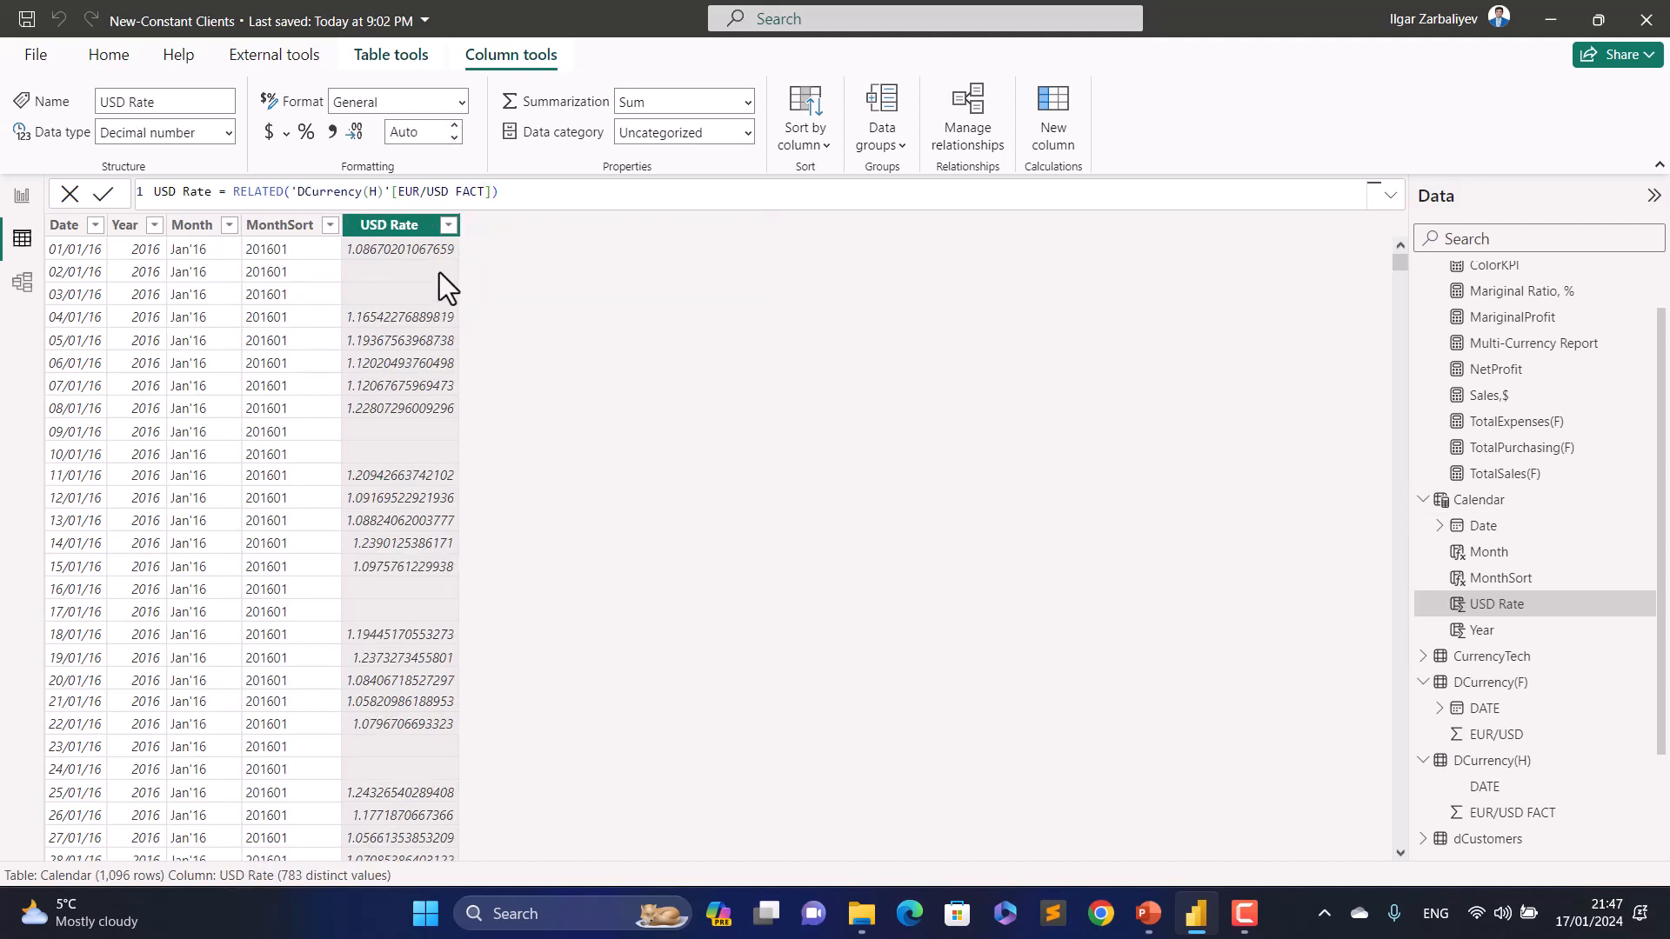
{"action": "left_click", "coordinate": [330, 130]}
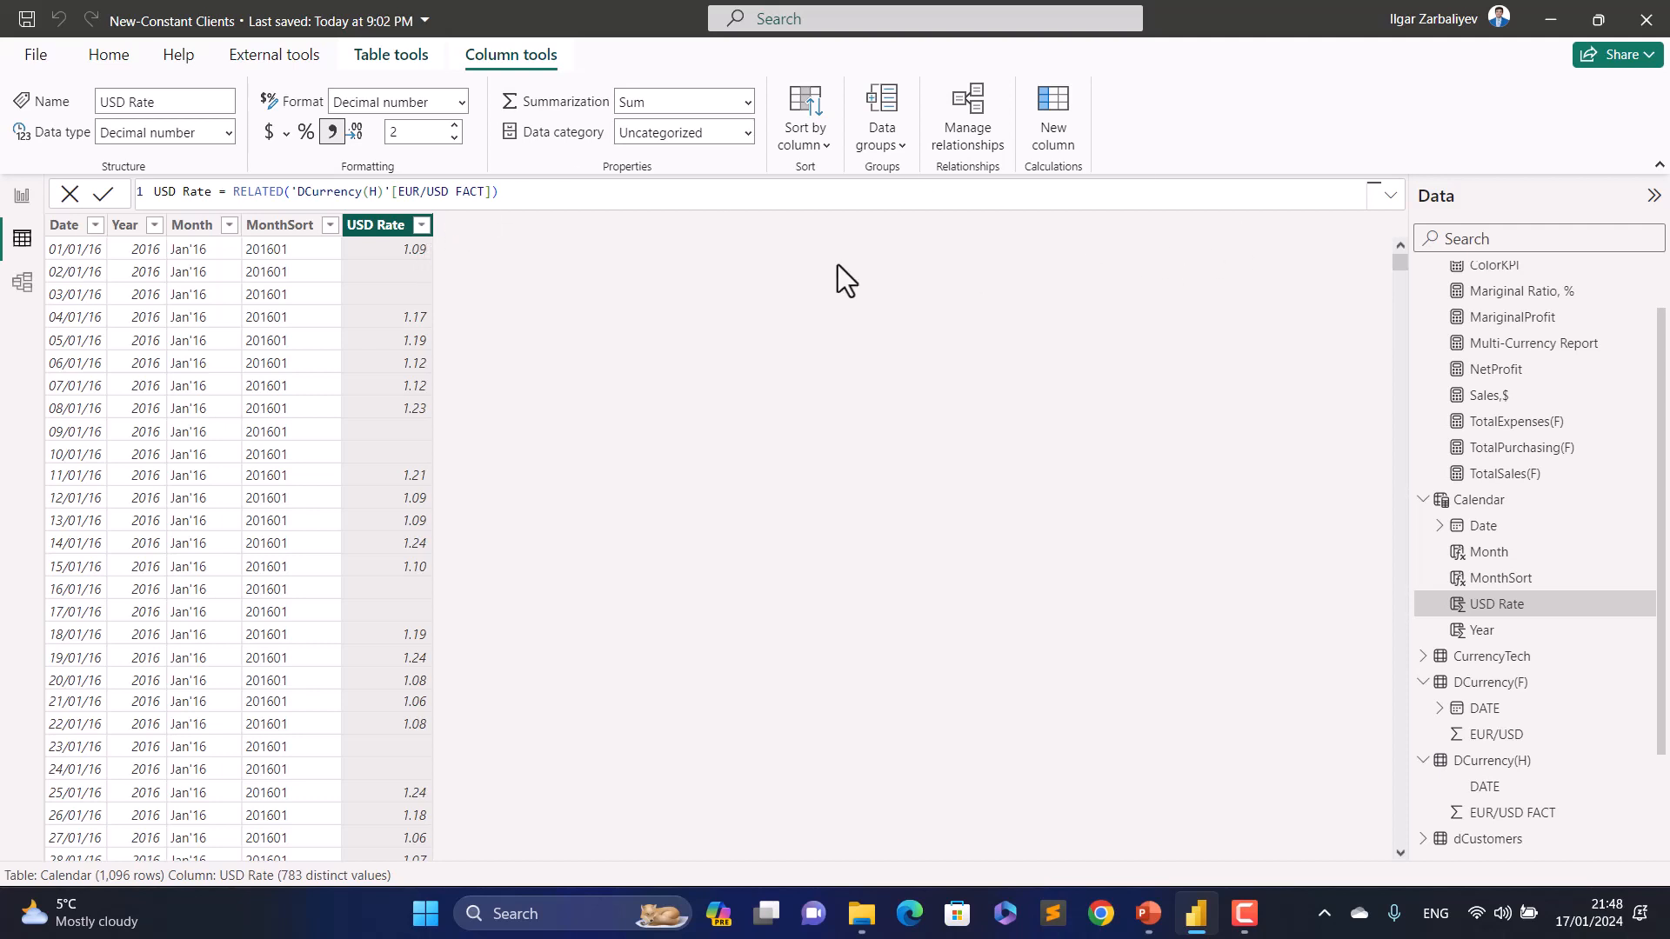
Step: Add another calculated column to the Calendar table, named USD Rate Align
{"action": "left_click", "coordinate": [1054, 106]}
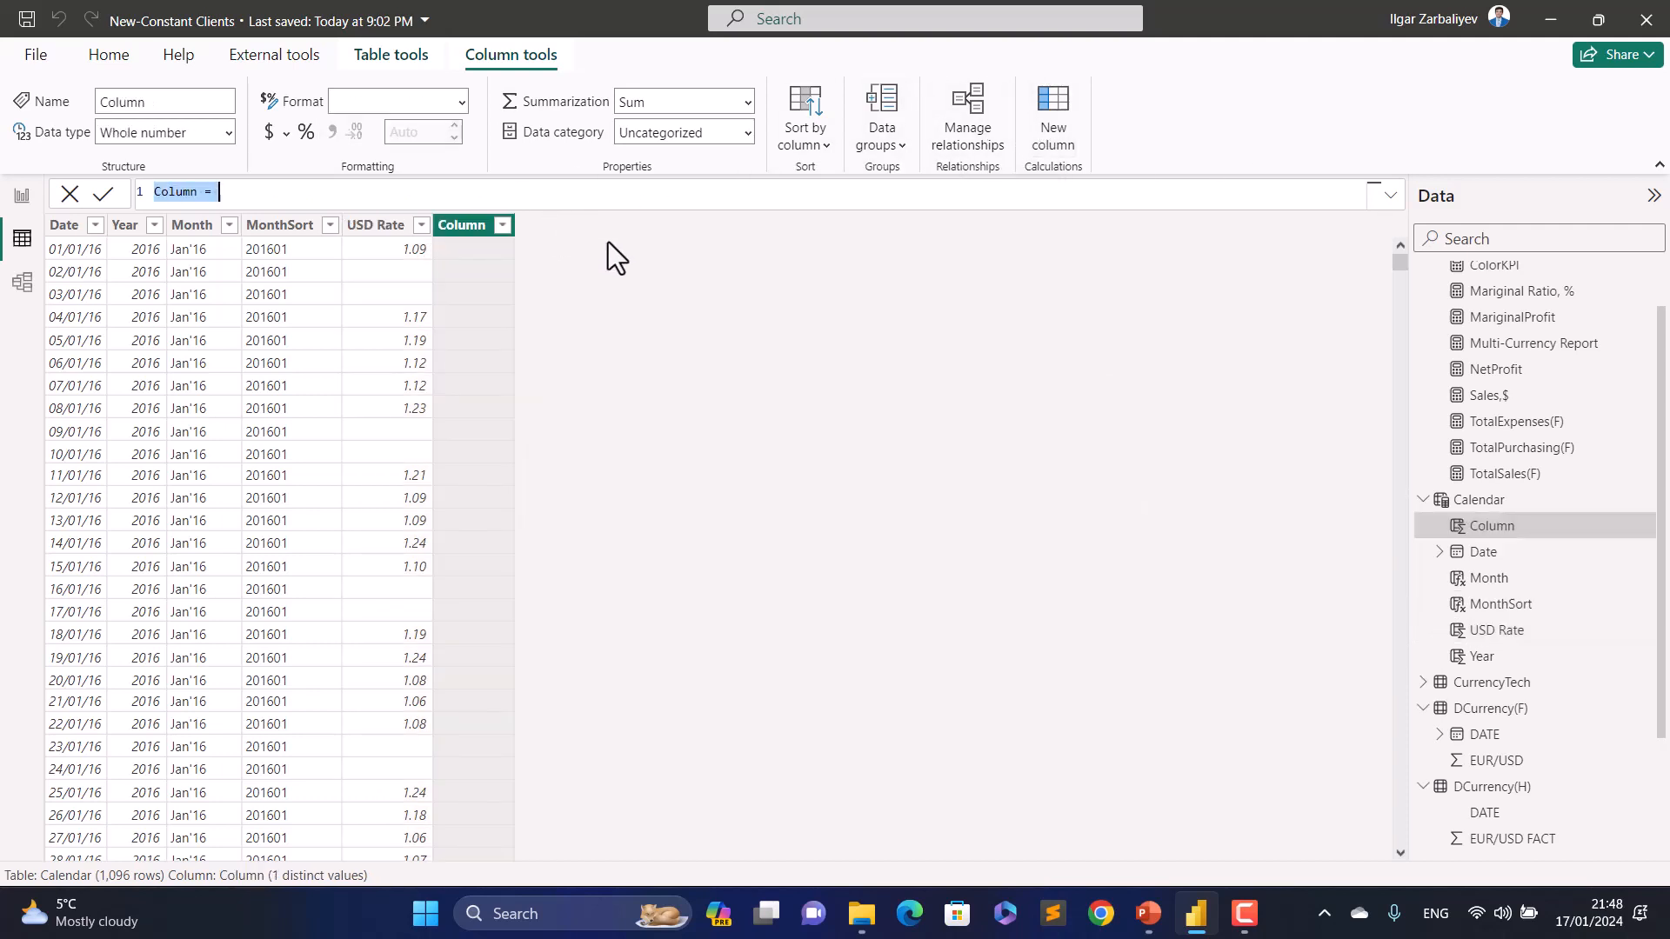
{"action": "type", "text": "USD "}
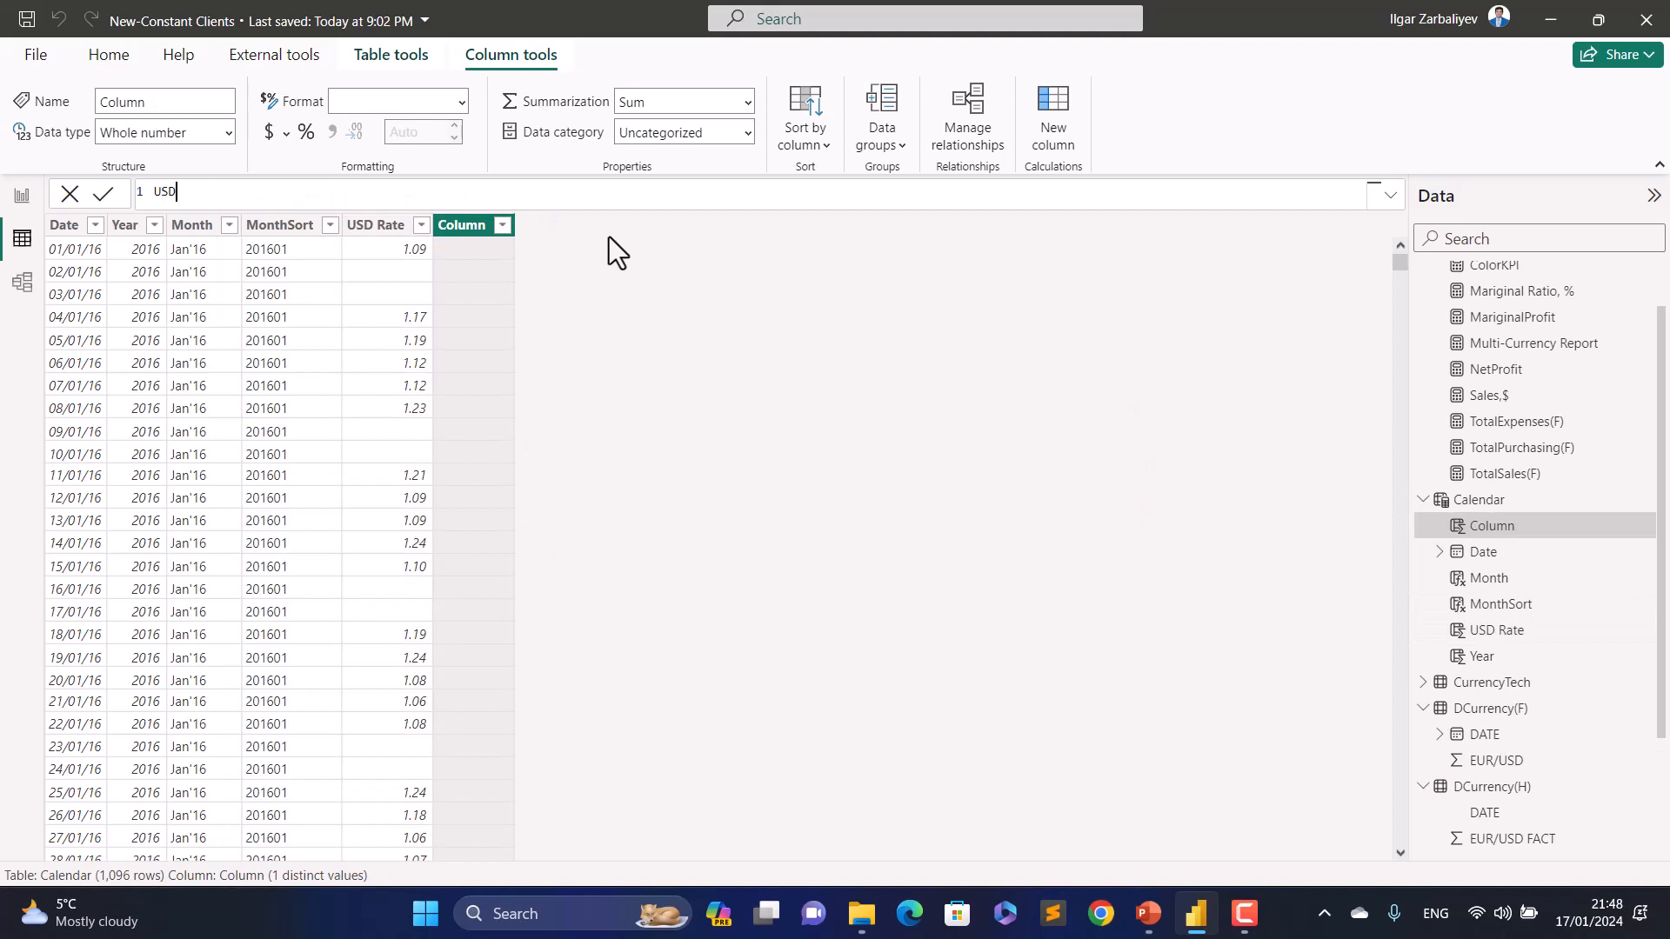
{"action": "type", "text": "Rate Align ="}
{"action": "key", "text": "shift+Return"}
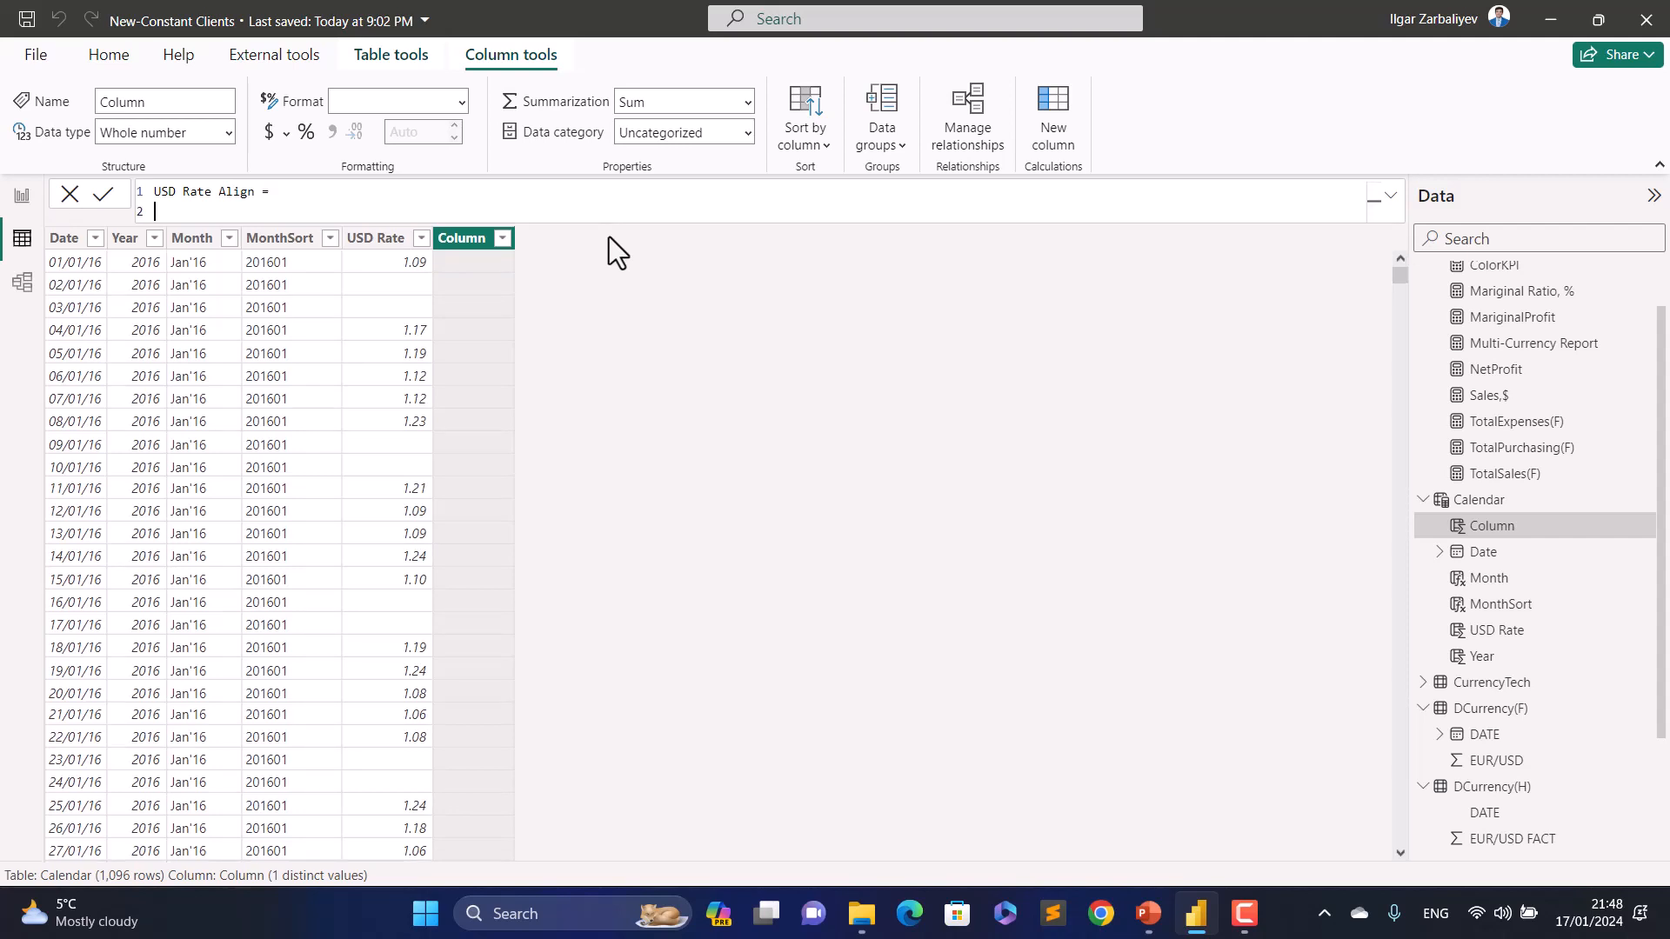
Step: Declare a variable PreviousDayFulfillment in the USD Rate Align formula, starting with Calculate over Max('Calendar'[Date])
{"action": "type", "text": "VAR PreviousDayFulfillment = Calcul"}
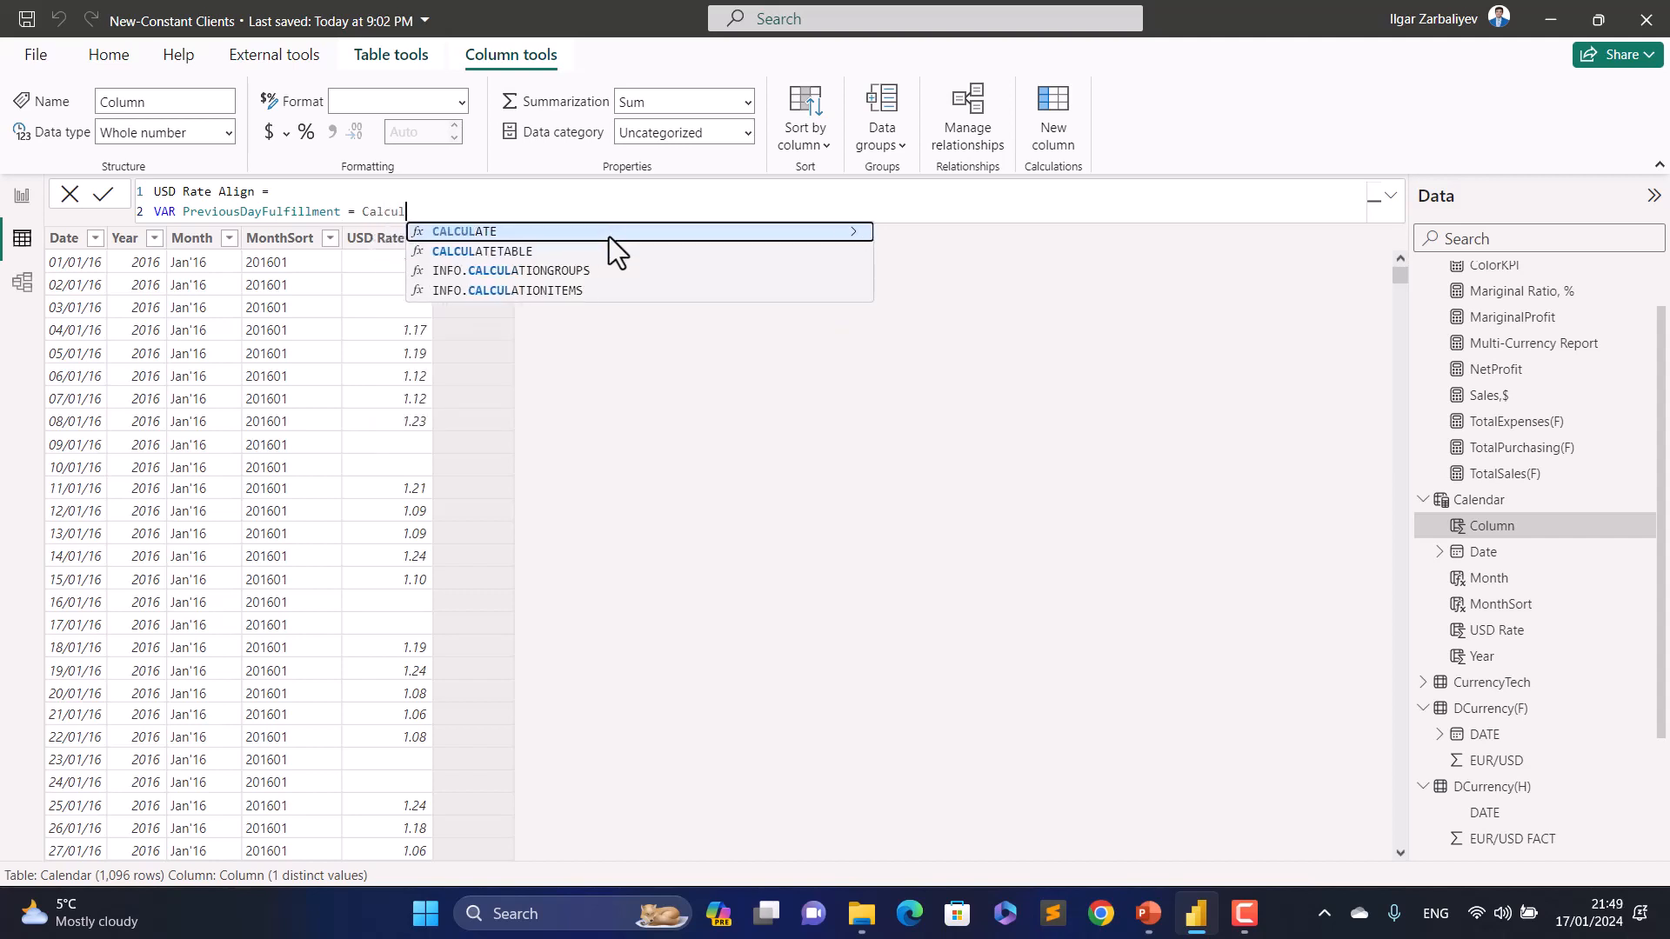
{"action": "type", "text": "ate("}
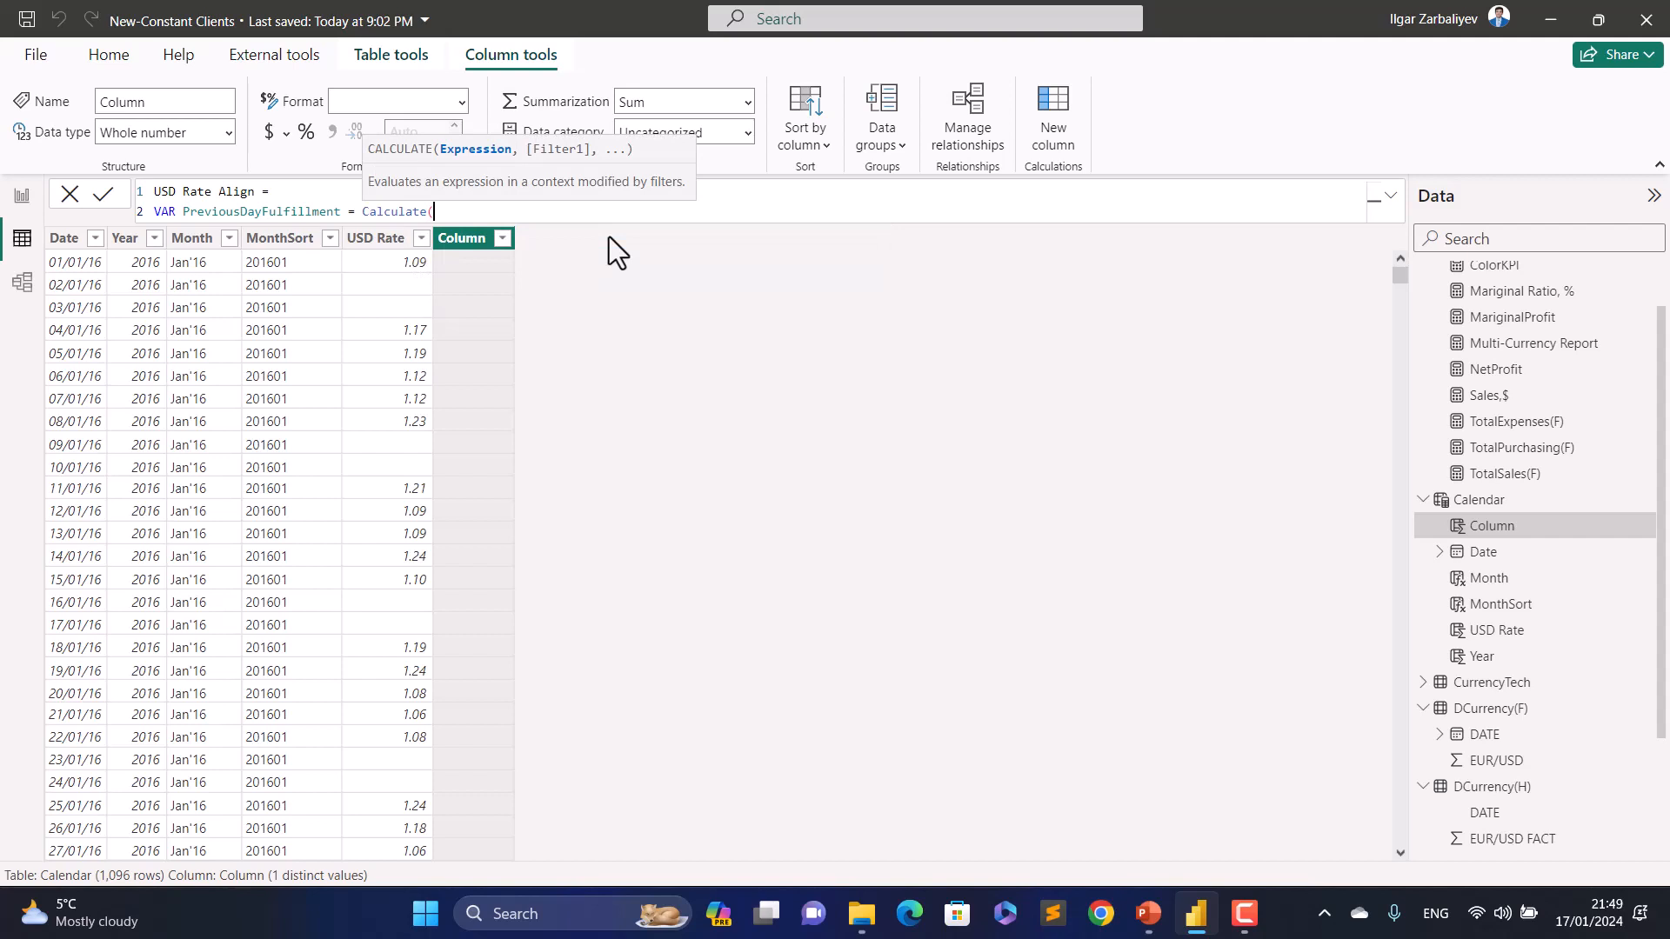
{"action": "type", "text": "Max("}
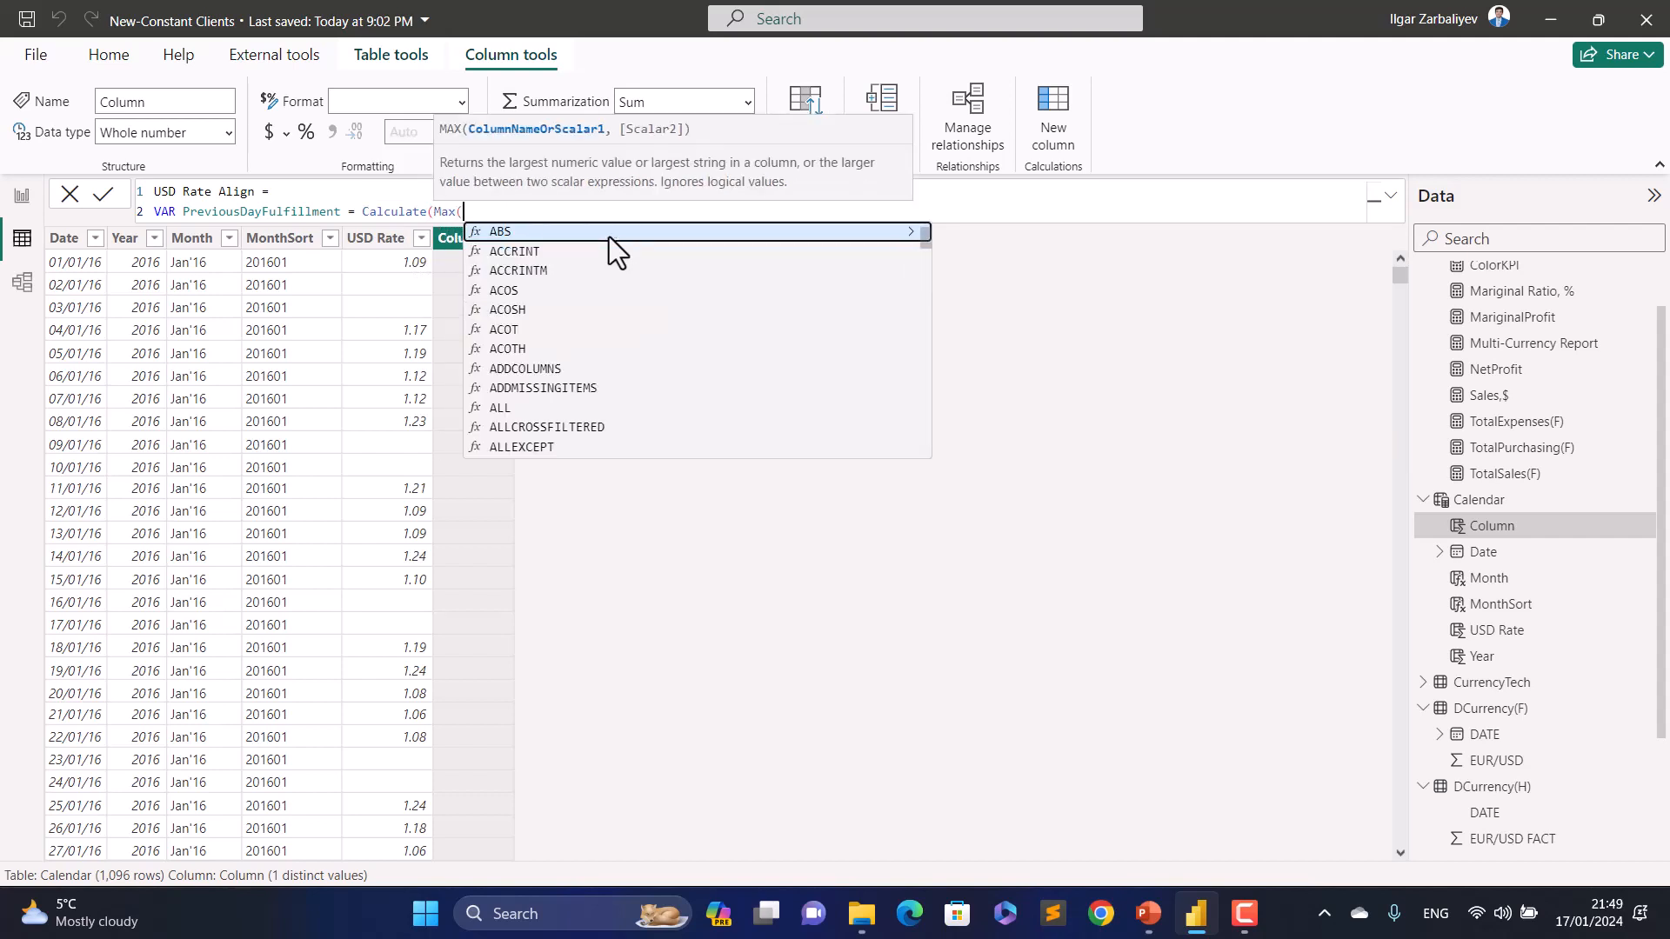
{"action": "type", "text": "calendar"}
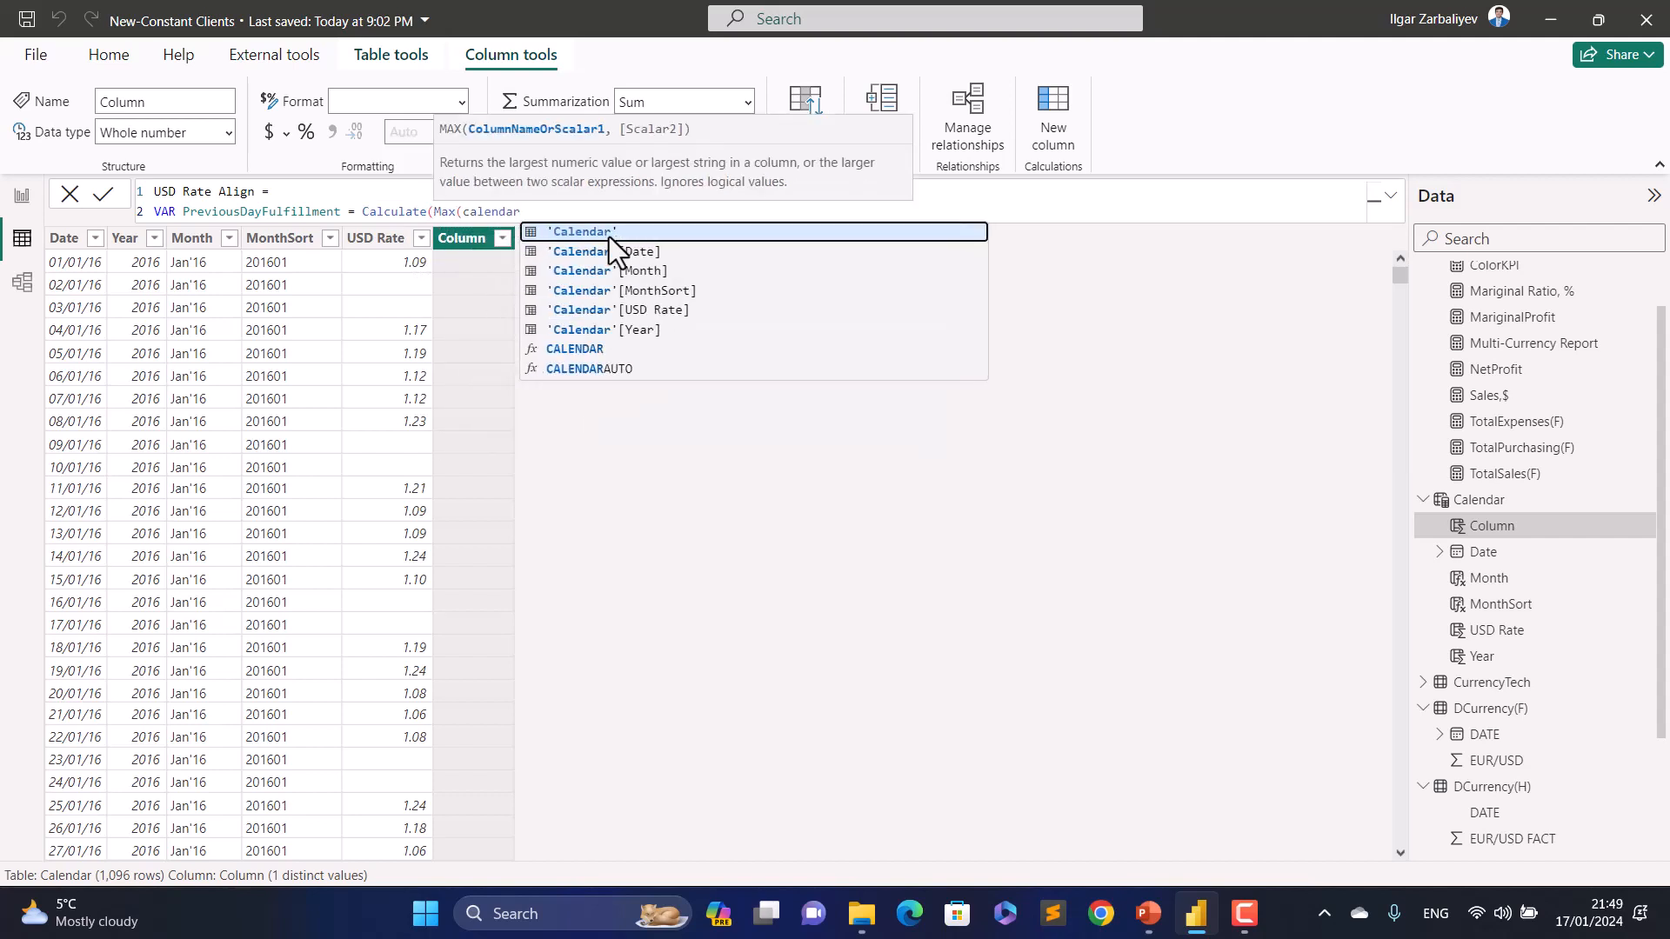
{"action": "key", "text": "Down"}
{"action": "key", "text": "Tab"}
{"action": "type", "text": "),"}
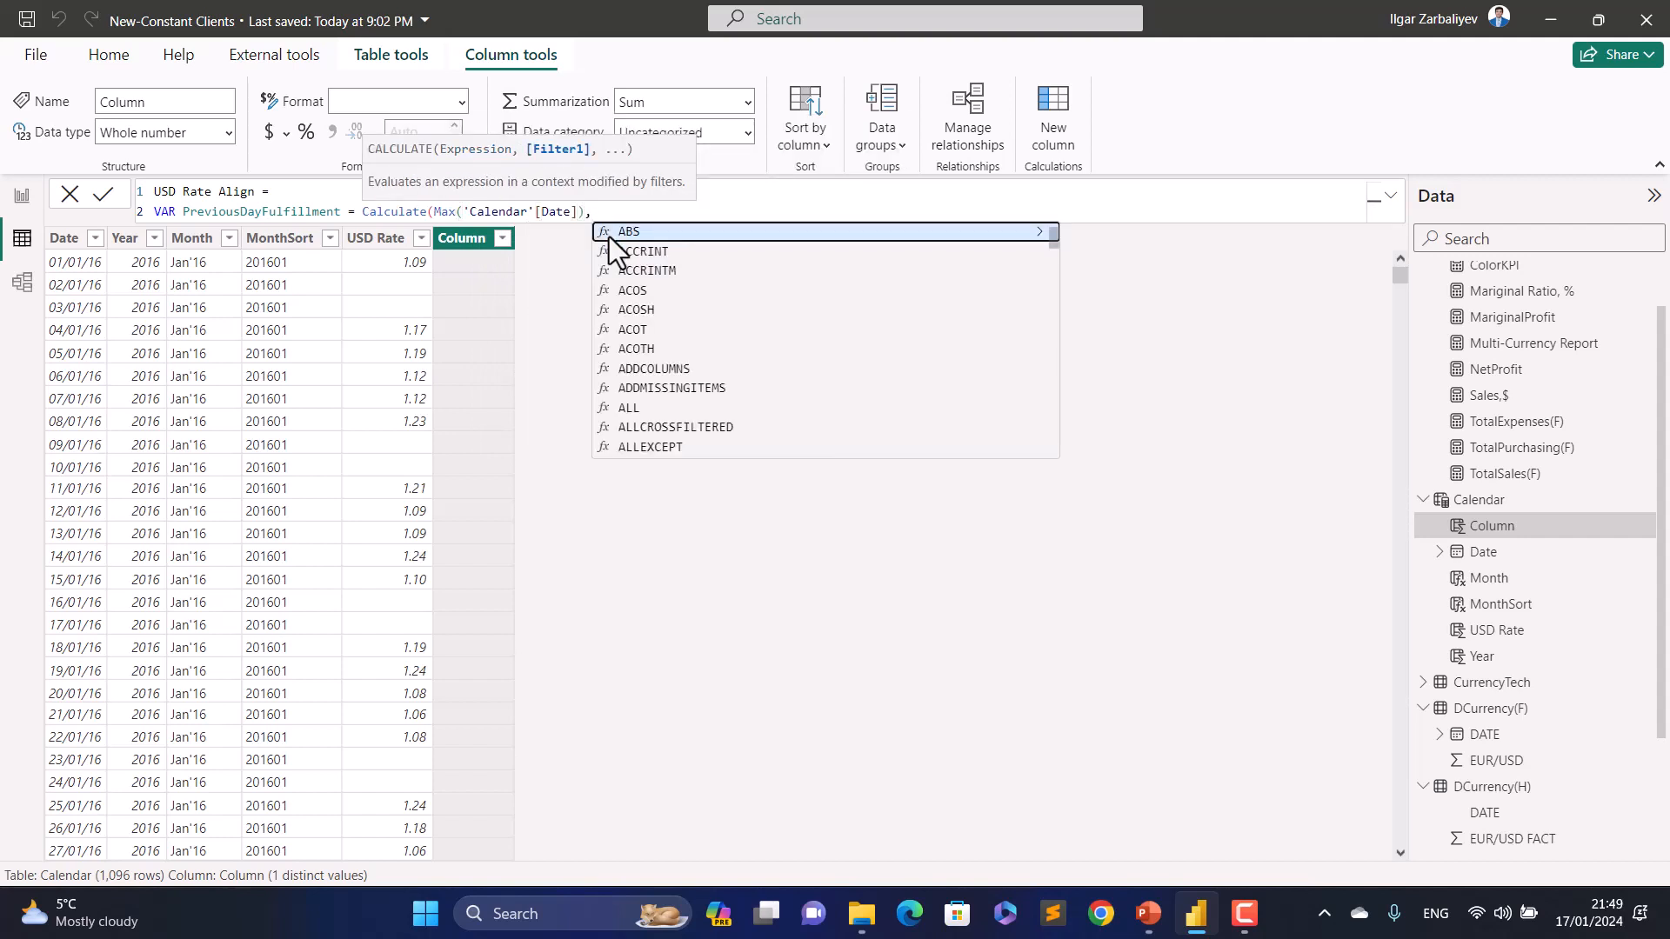
Step: Add a Filter argument over 'Calendar' with the condition Calendar<=EARLIER('Calendar'[Date])
{"action": "type", "text": "Filter("}
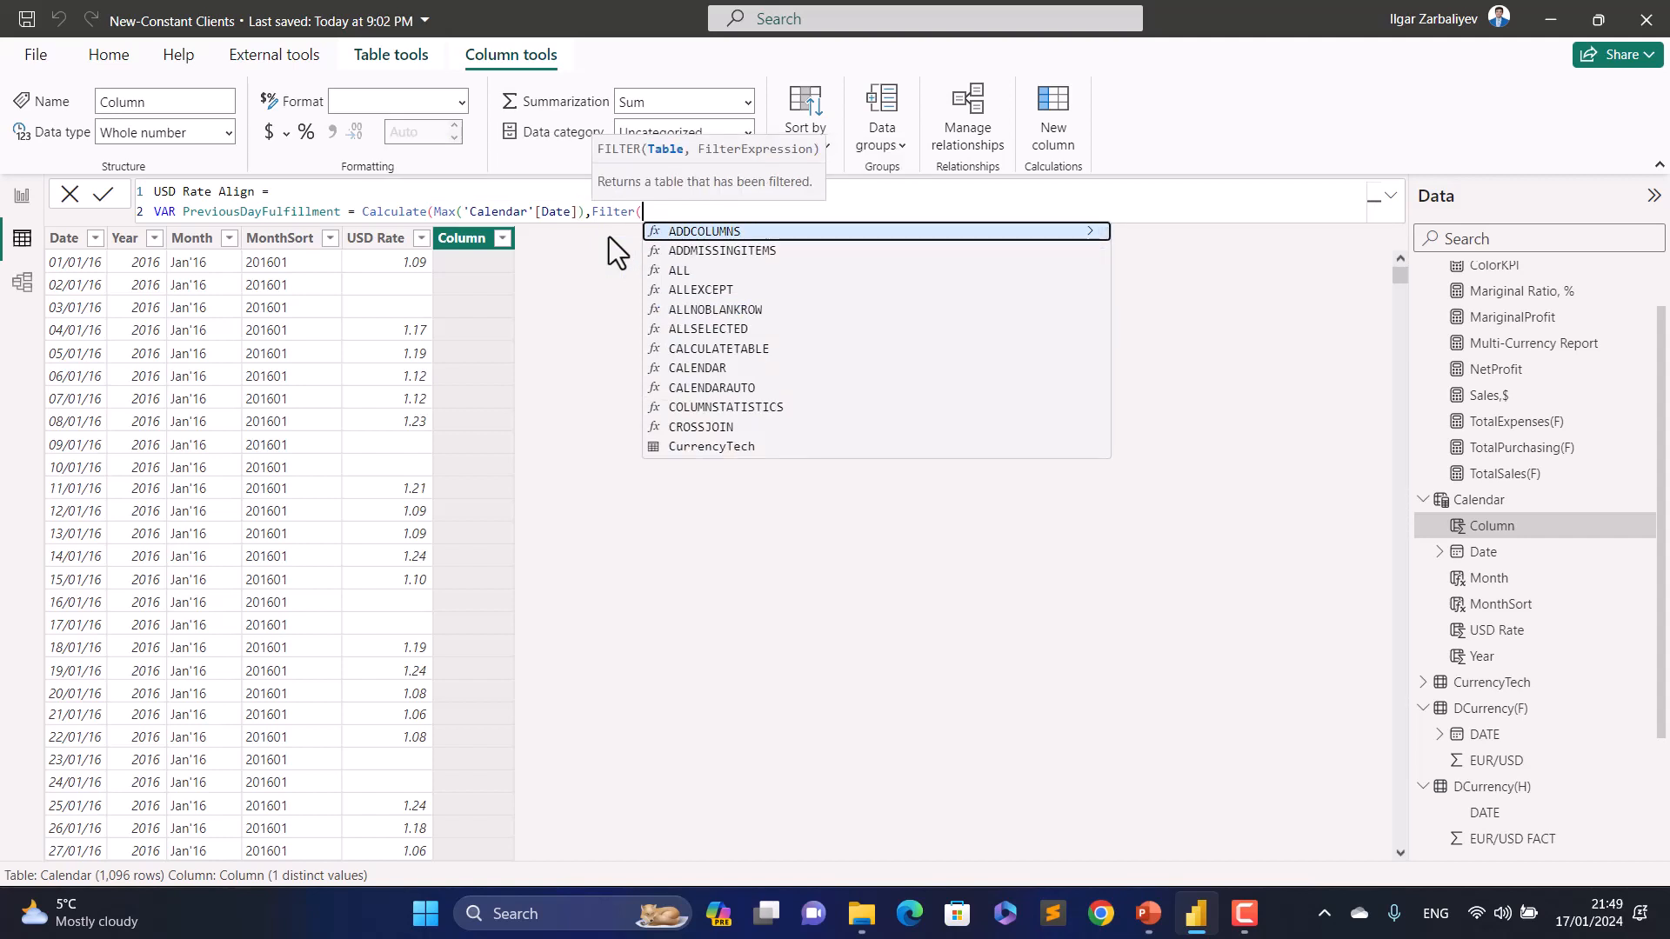
{"action": "type", "text": "Calenda"}
{"action": "key", "text": "Tab"}
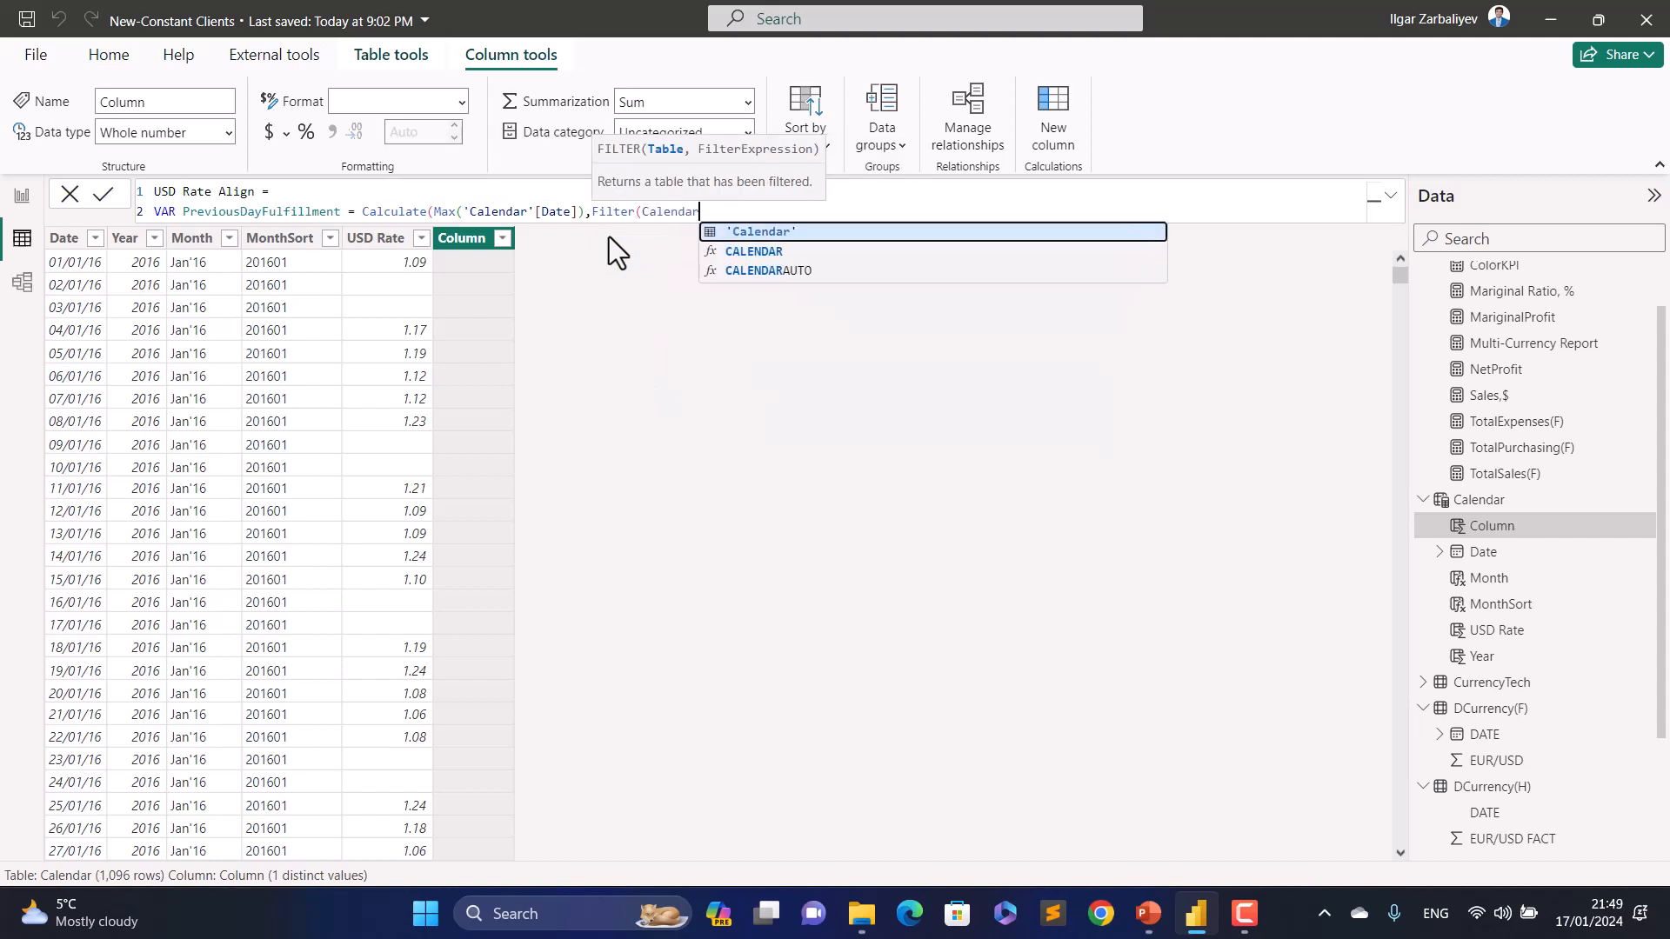
{"action": "type", "text": ", "}
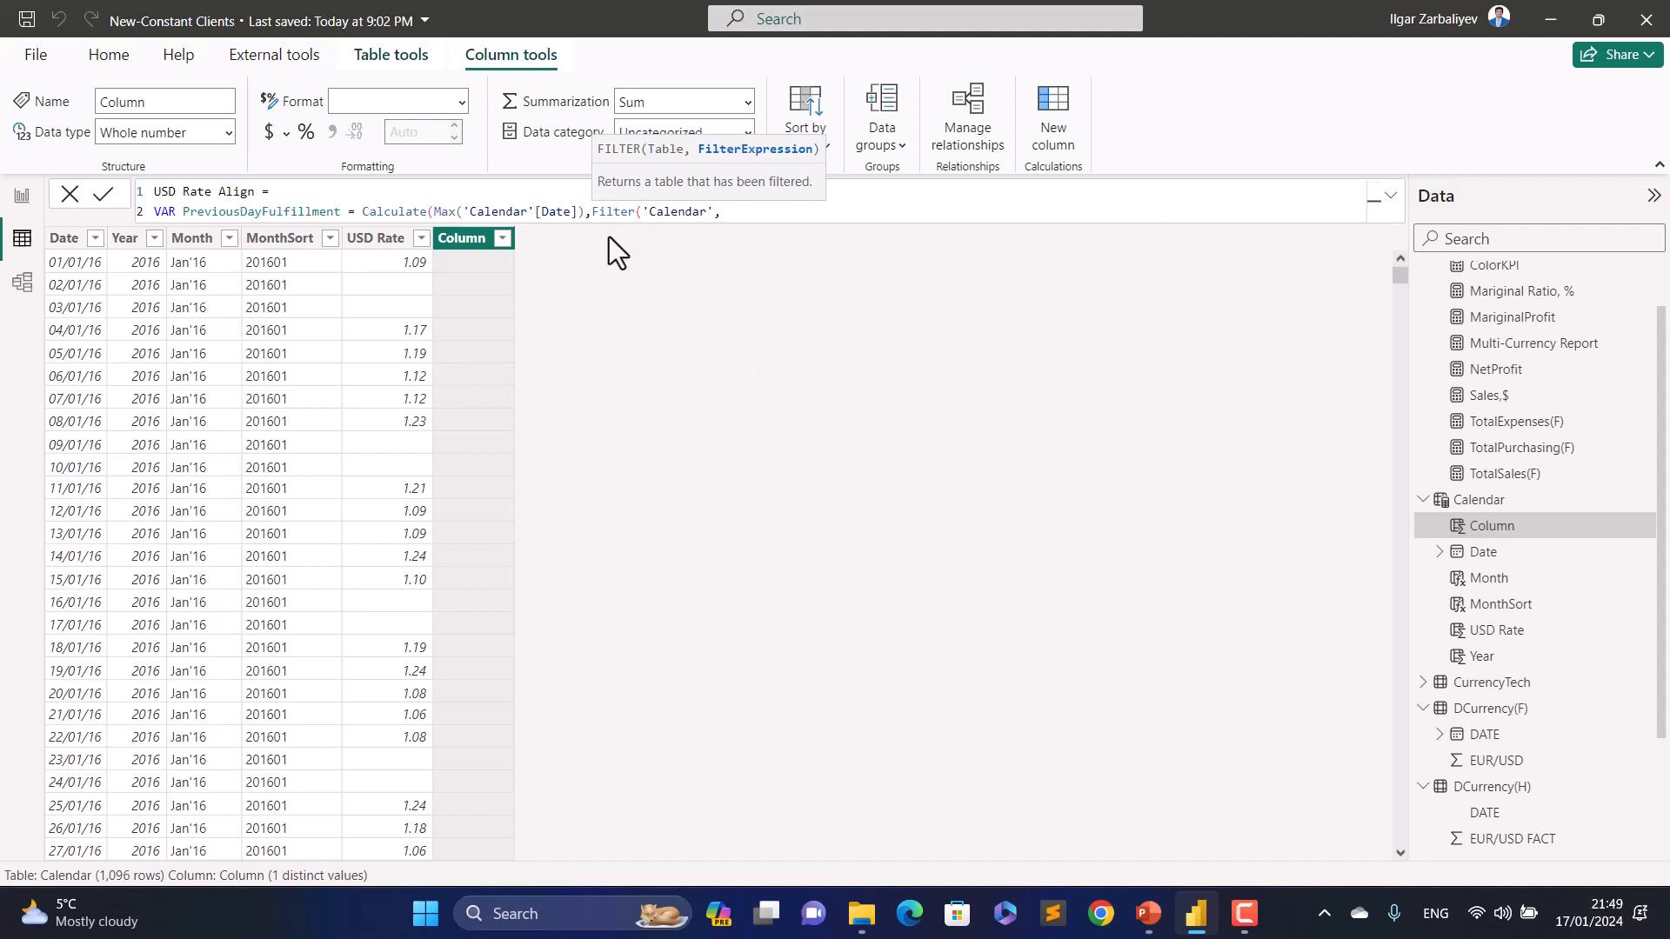
{"action": "type", "text": "Calenda"}
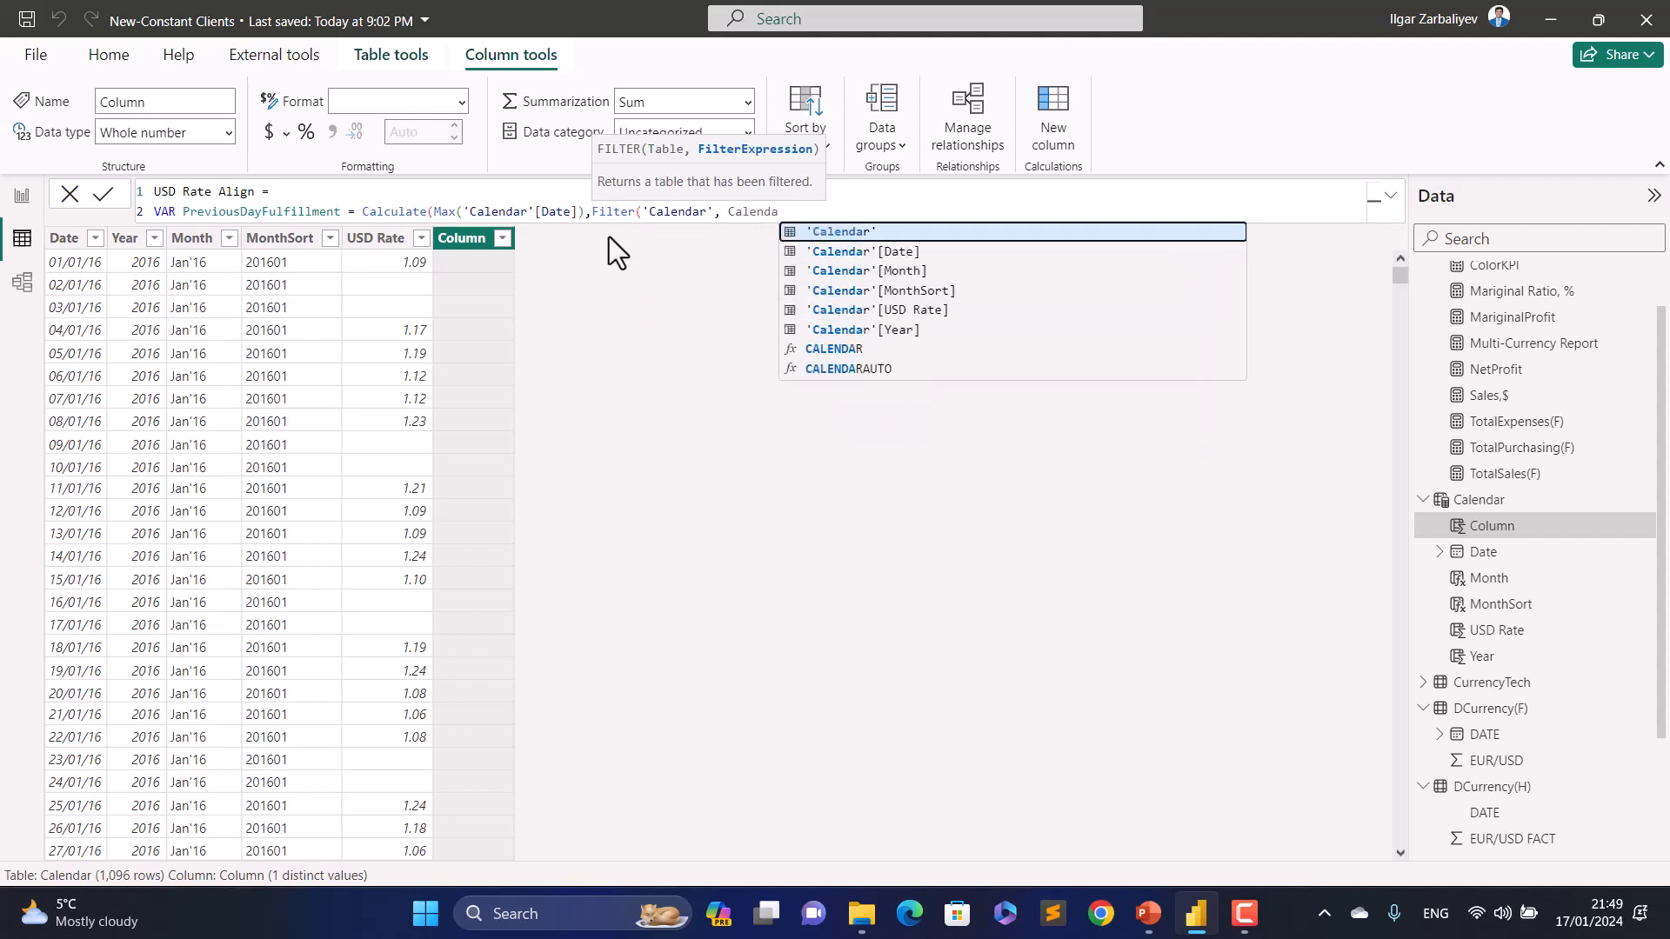
{"action": "key", "text": "Escape"}
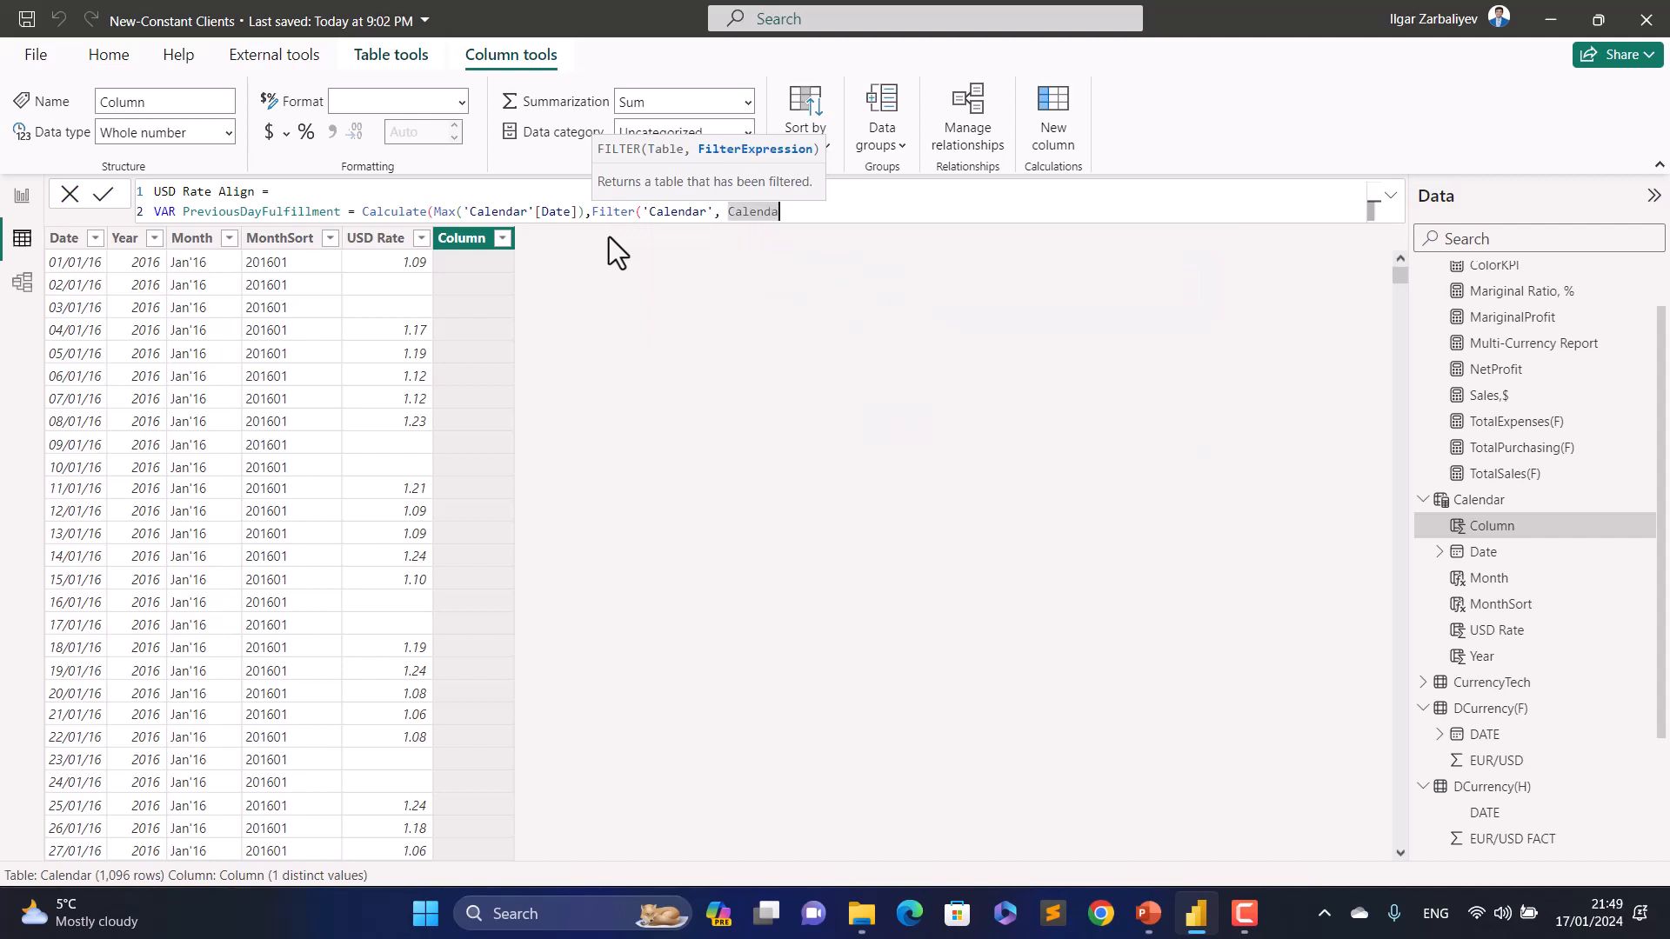
{"action": "type", "text": "r"}
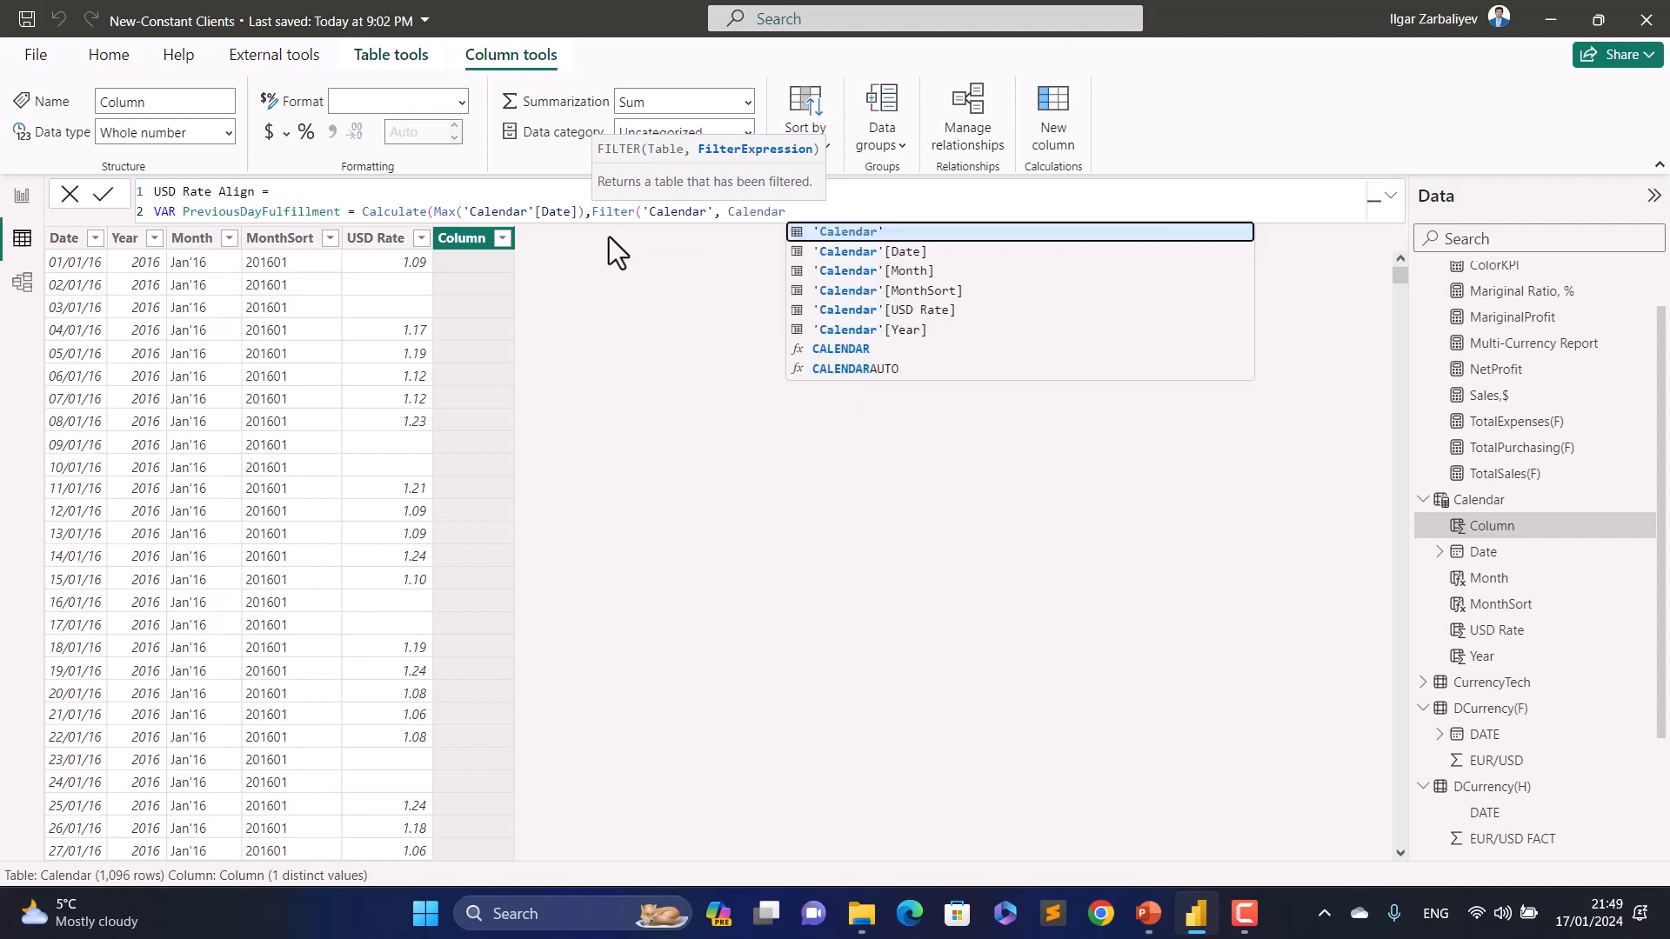
{"action": "key", "text": "Down"}
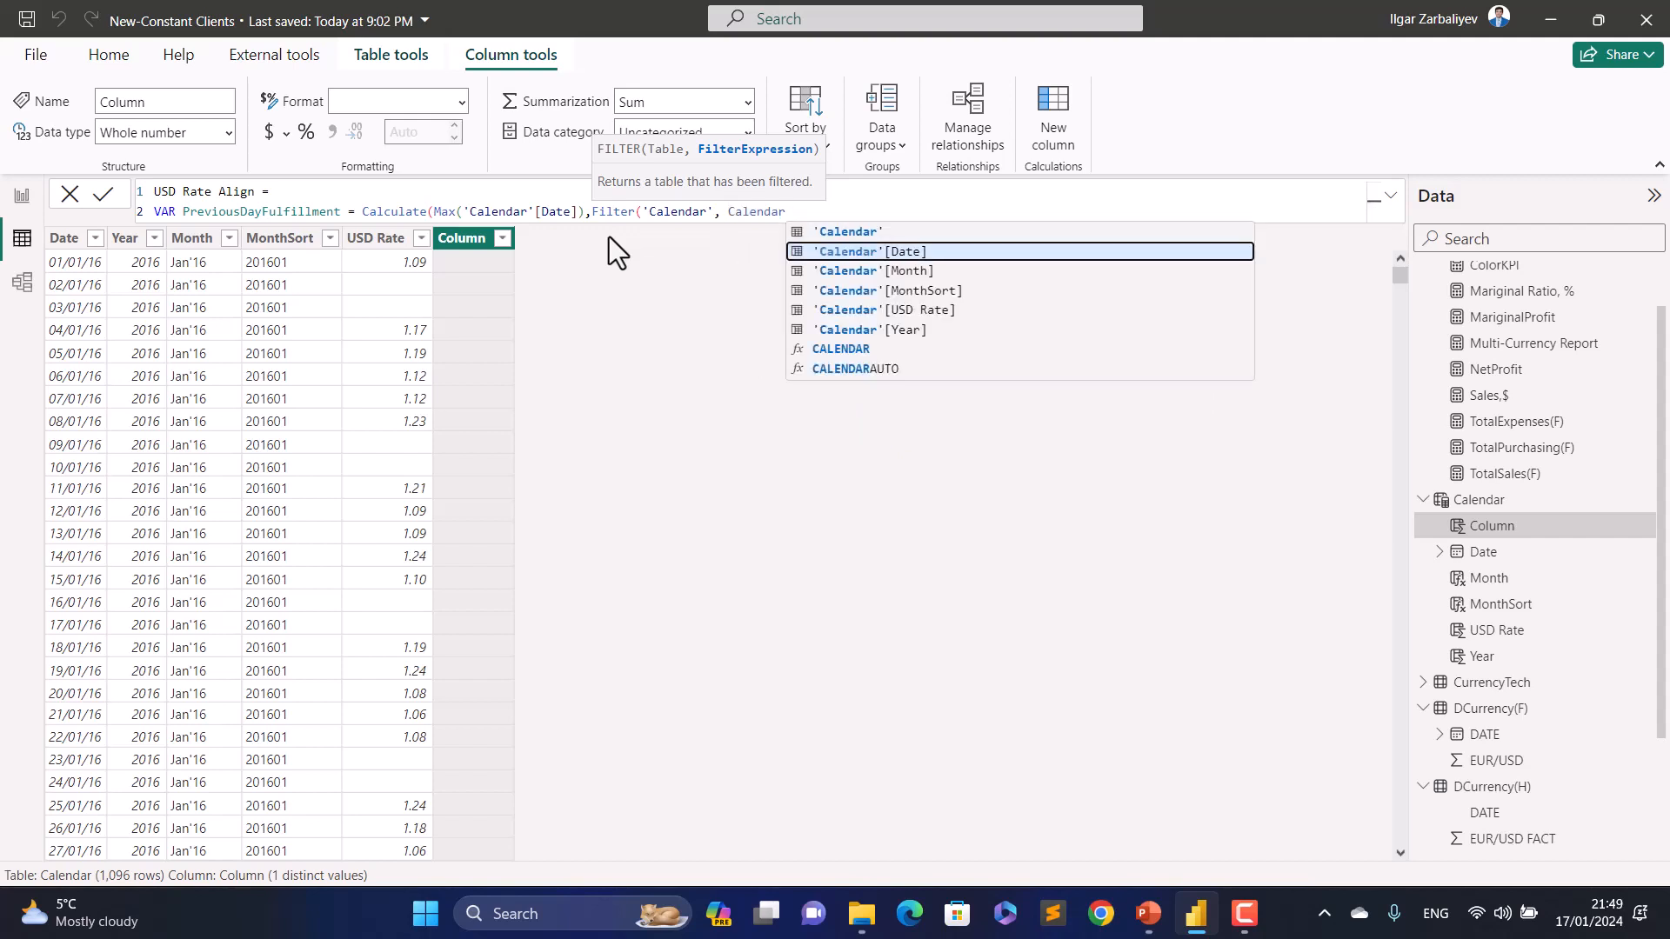
{"action": "type", "text": "<="}
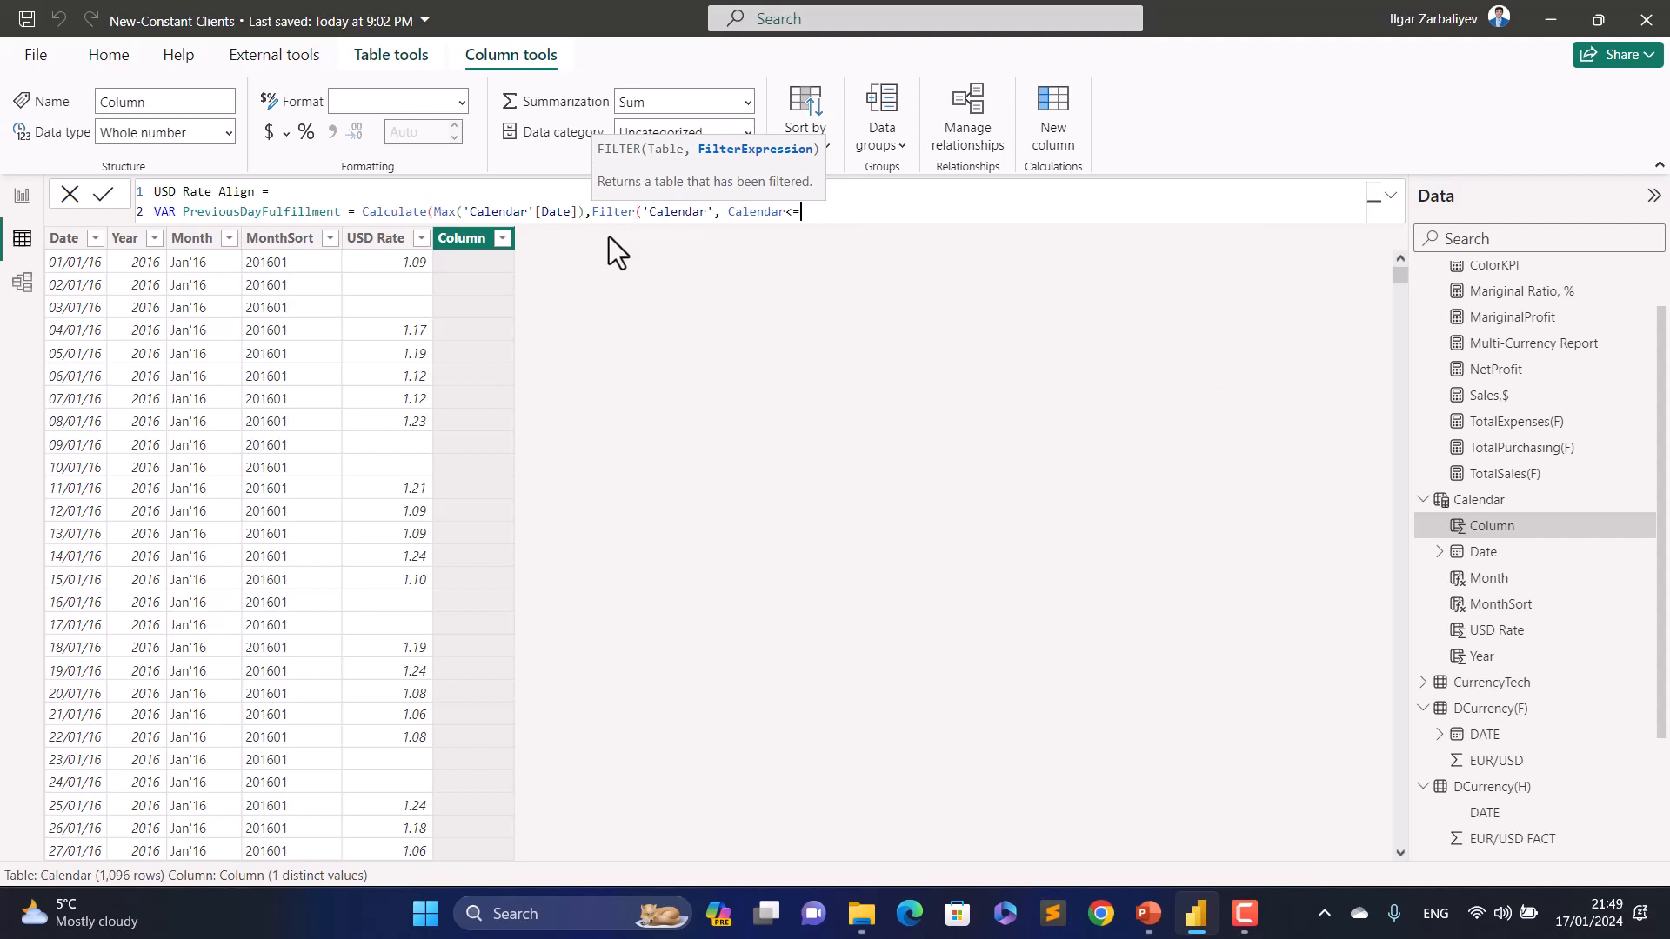
{"action": "type", "text": "EARLIER("}
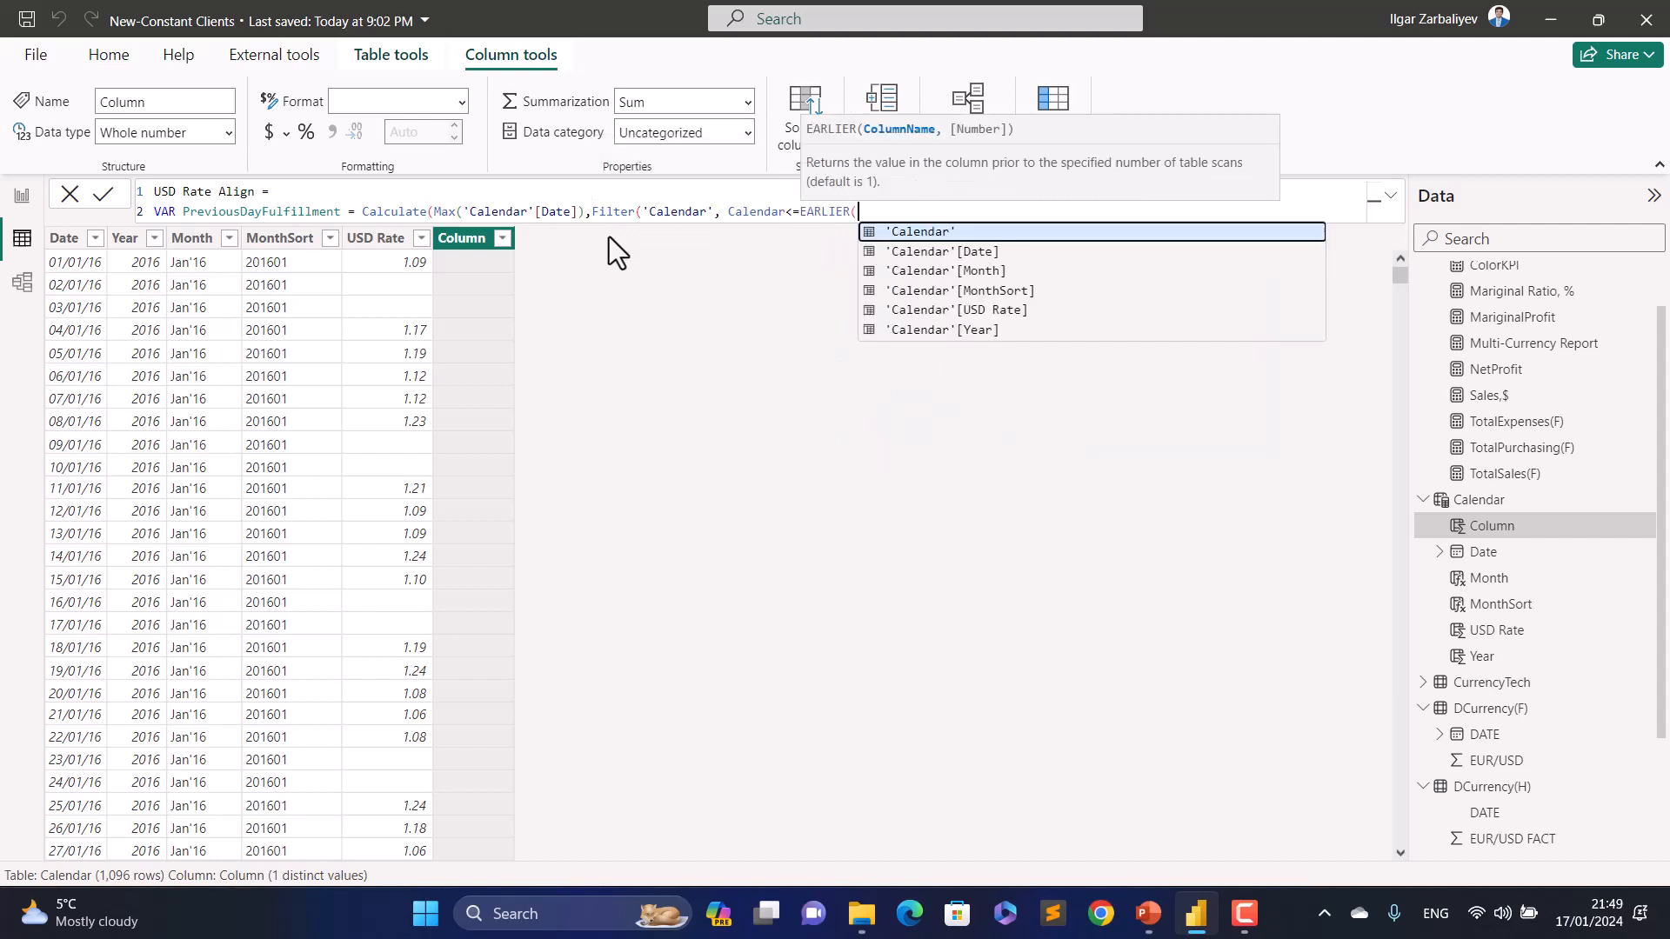
{"action": "type", "text": "calendar"}
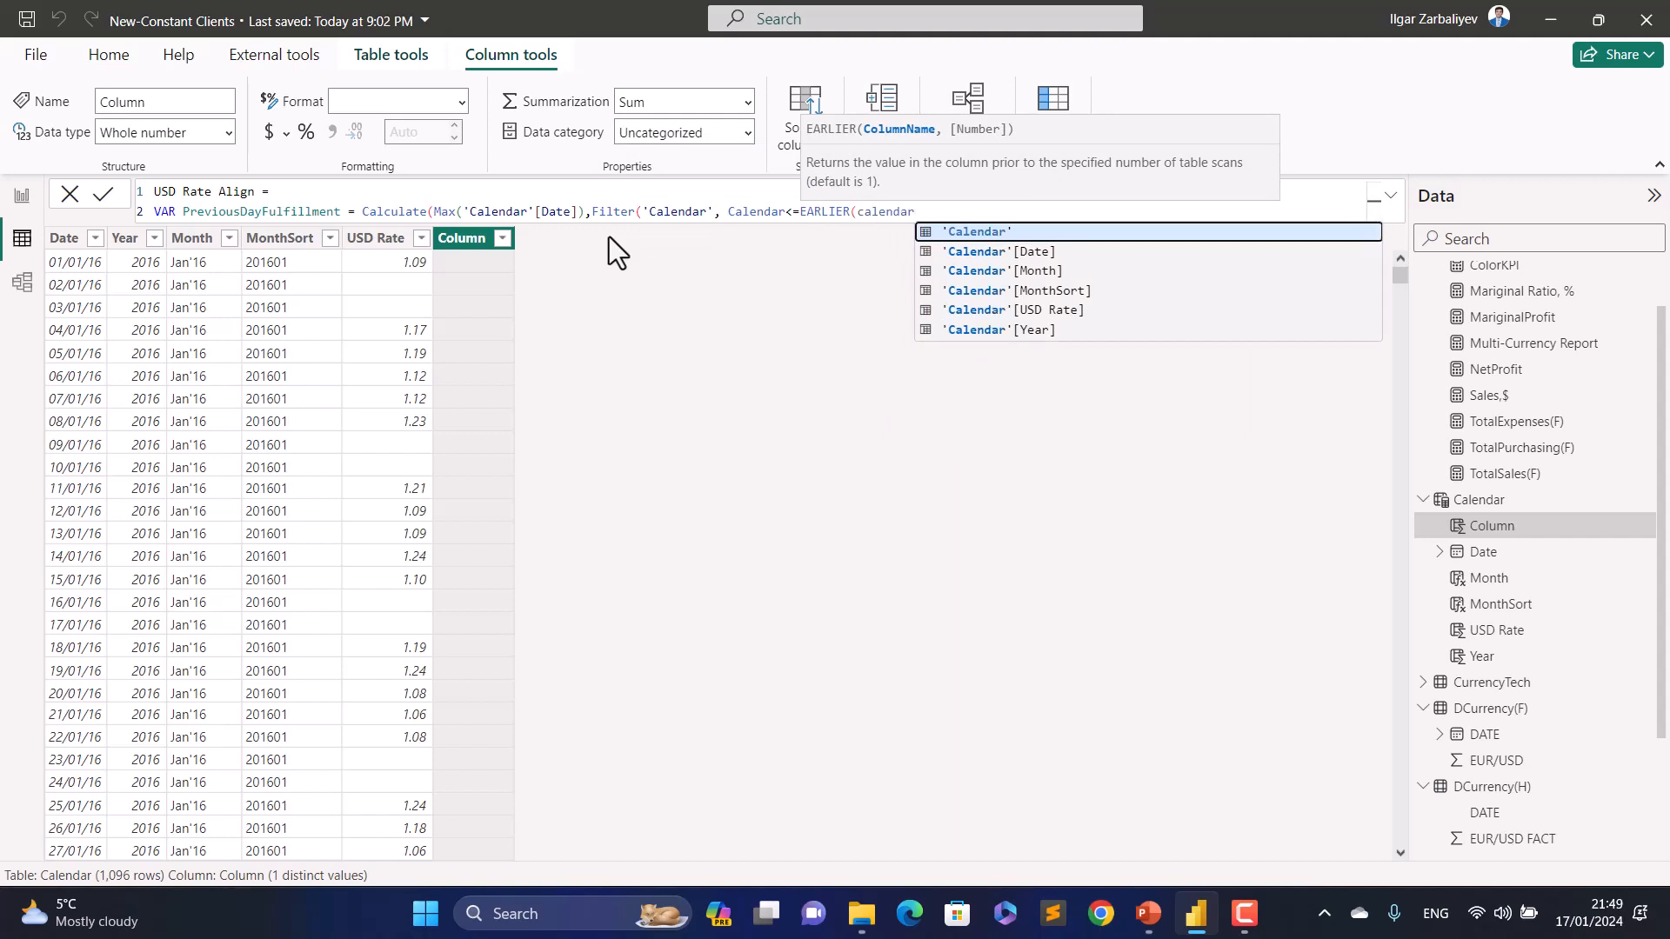
{"action": "key", "text": "Down"}
{"action": "key", "text": "Tab"}
{"action": "type", "text": ")"}
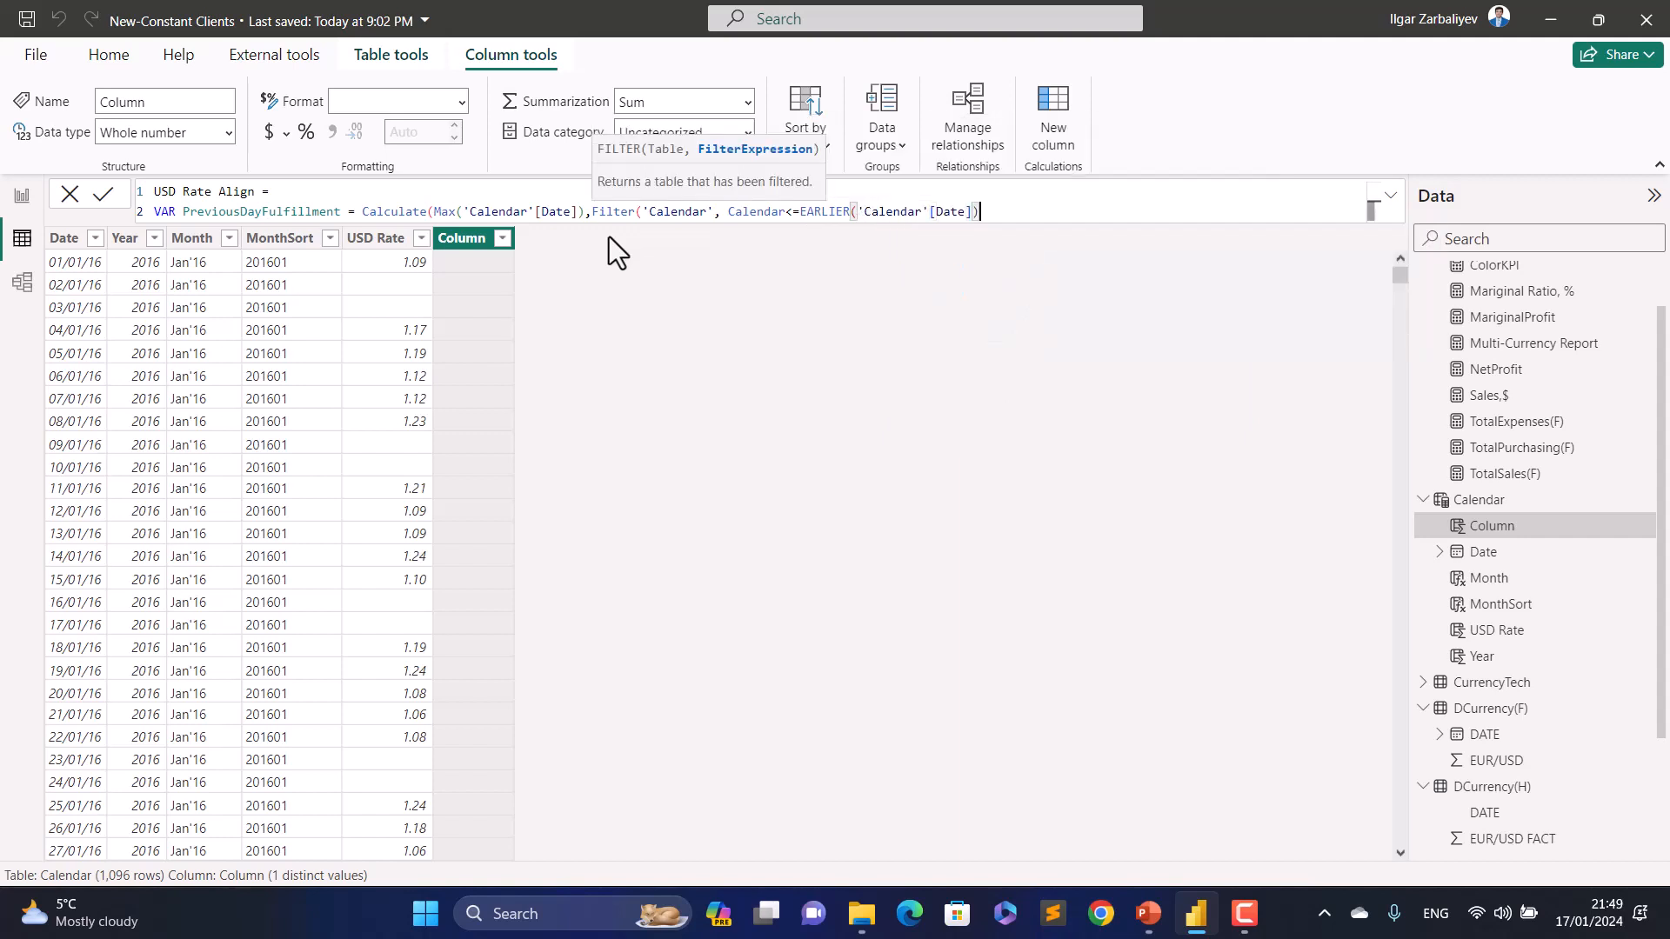
Step: Extend the filter with the condition &&'Calendar'[USD Rate]>0 and close the Filter and Calculate functions
{"action": "type", "text": "&&Calen"}
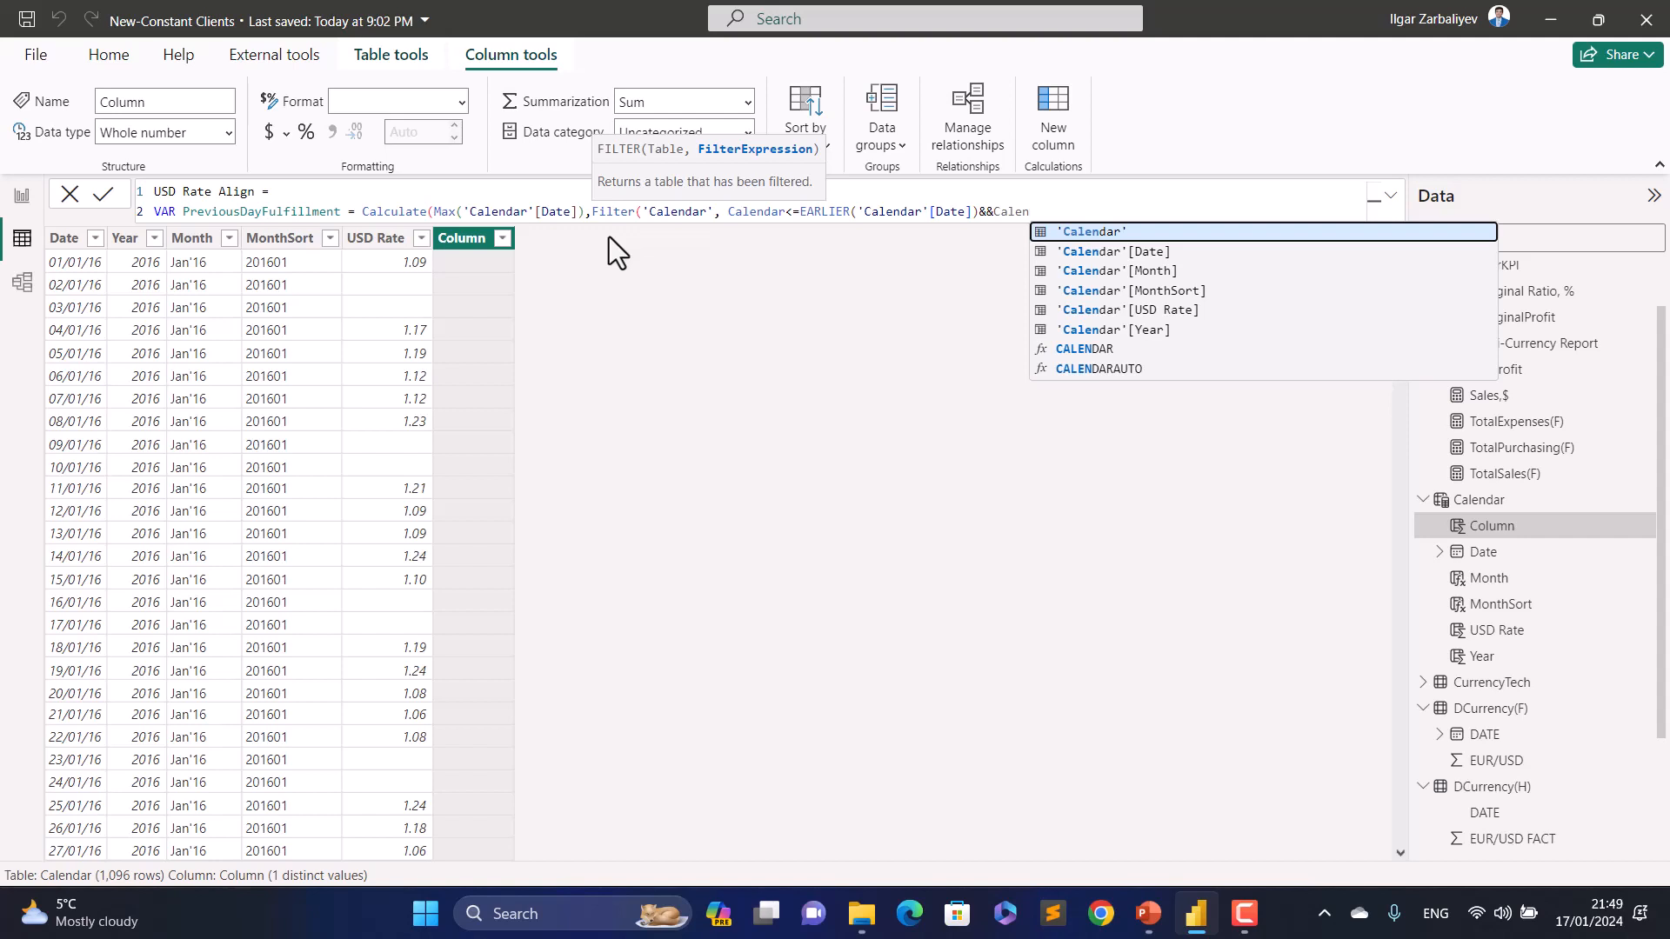
{"action": "key", "text": "Down"}
{"action": "key", "text": "Down"}
{"action": "key", "text": "Down"}
{"action": "key", "text": "Down"}
{"action": "key", "text": "Tab"}
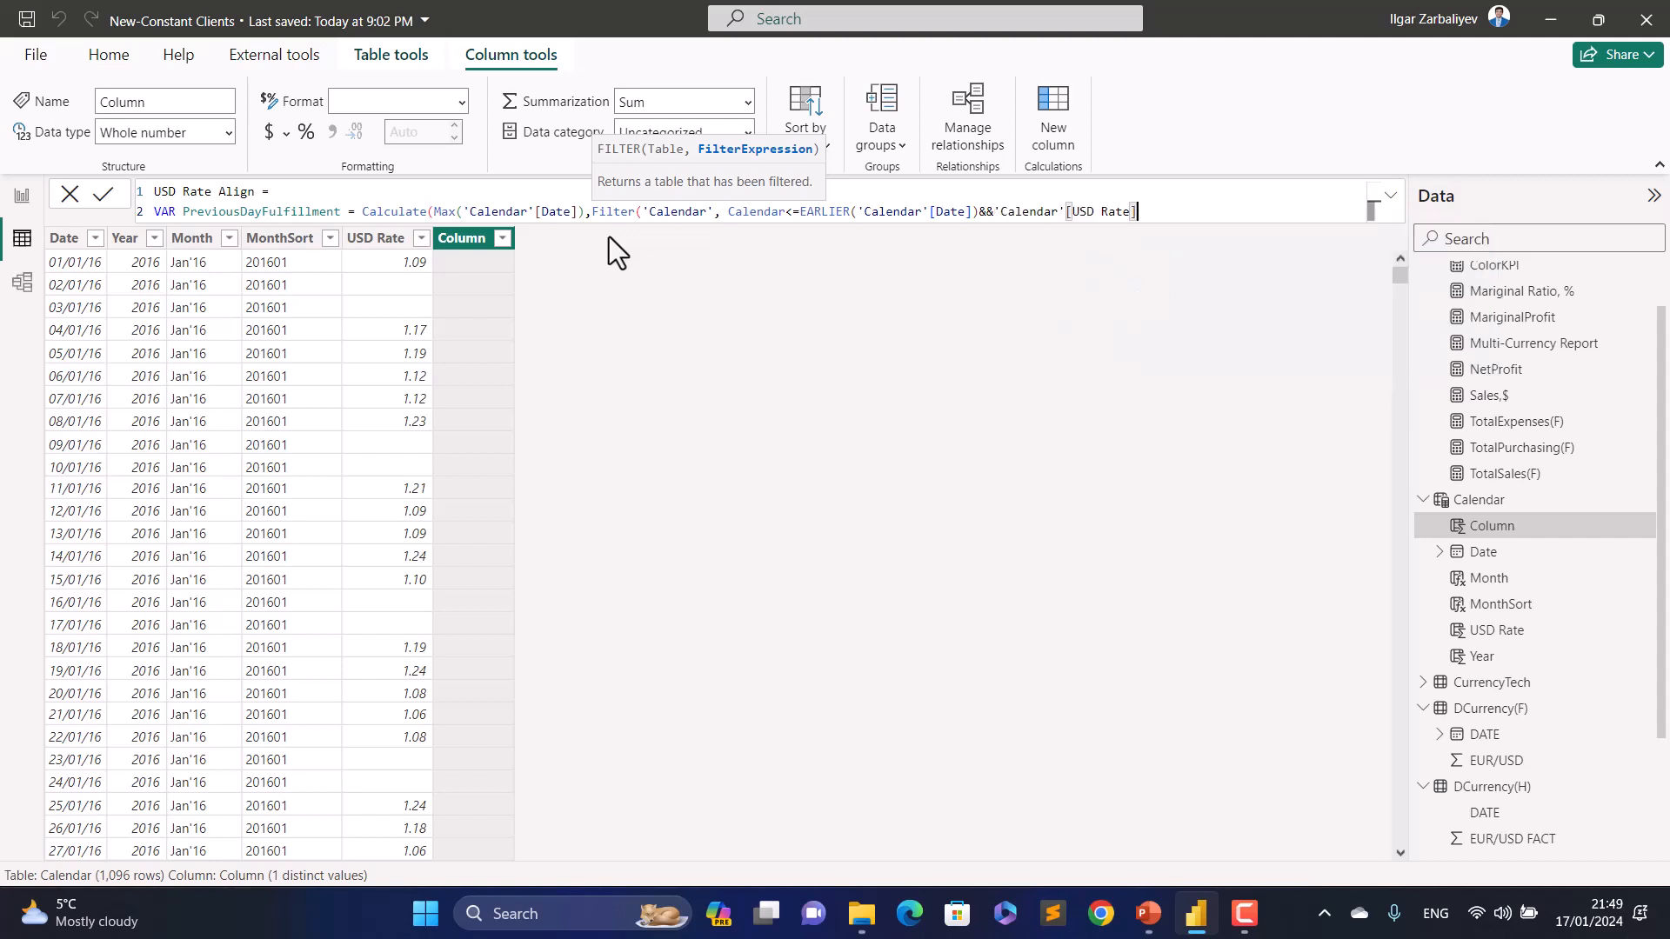
{"action": "type", "text": ">0))"}
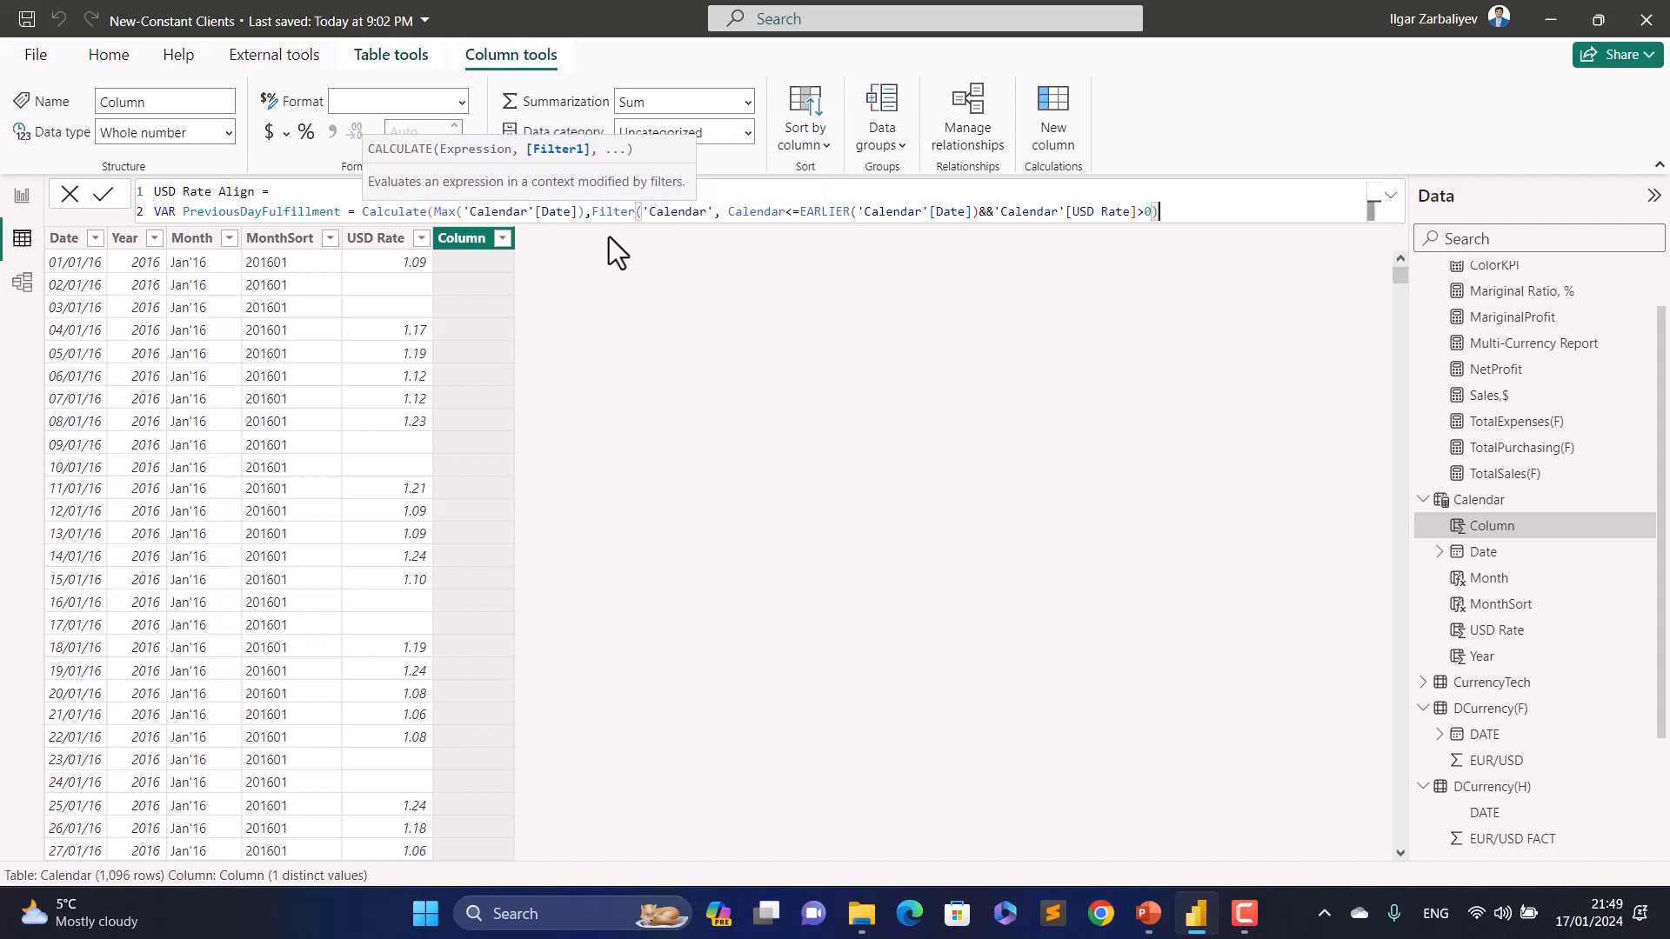
Step: Add a RETURN clause outputting PreviousDayFulfillment to the USD Rate Align formula and commit it
{"action": "key", "text": "shift+Return"}
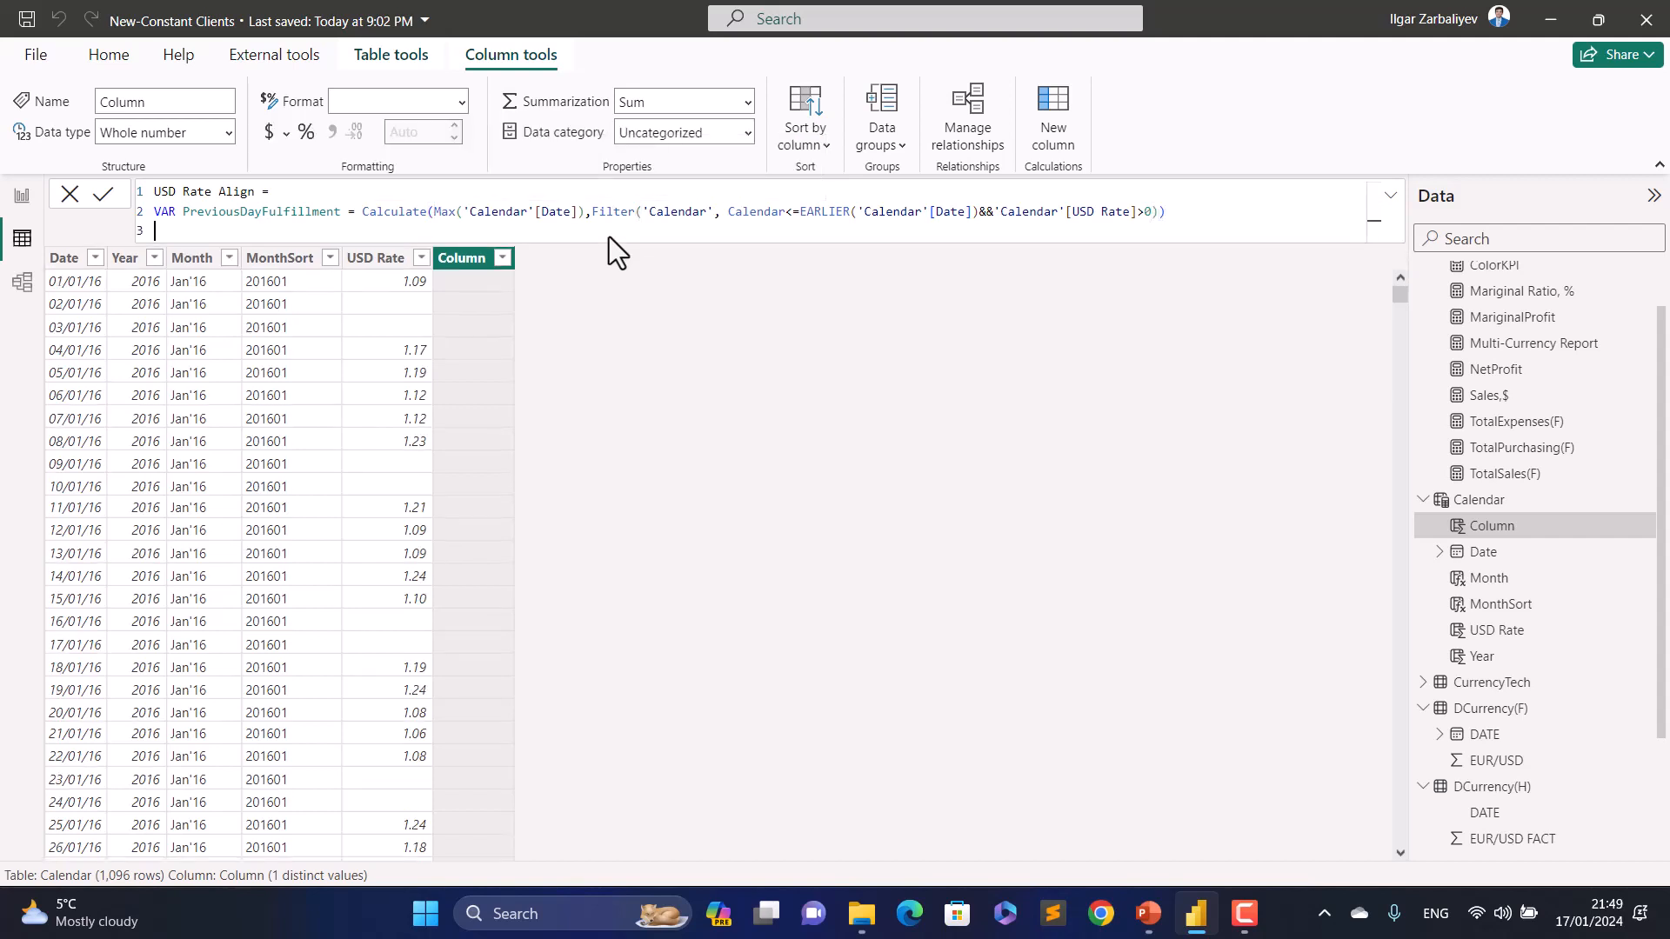
{"action": "type", "text": "RETURN"}
{"action": "key", "text": "shift+Return"}
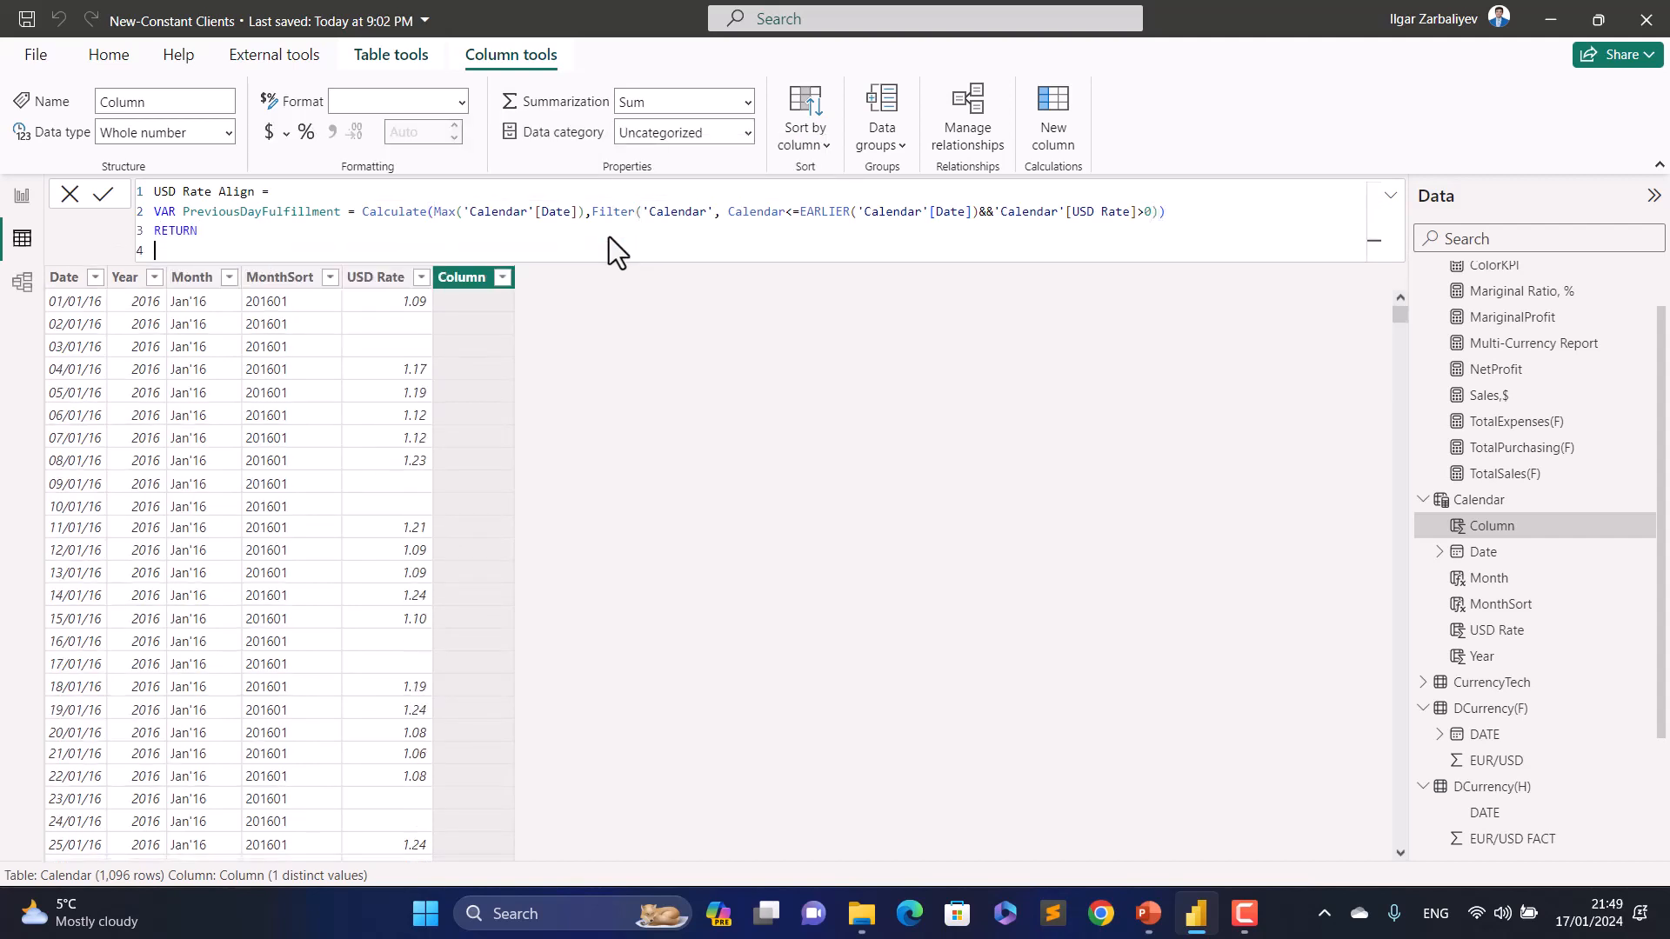
{"action": "type", "text": "pREV"}
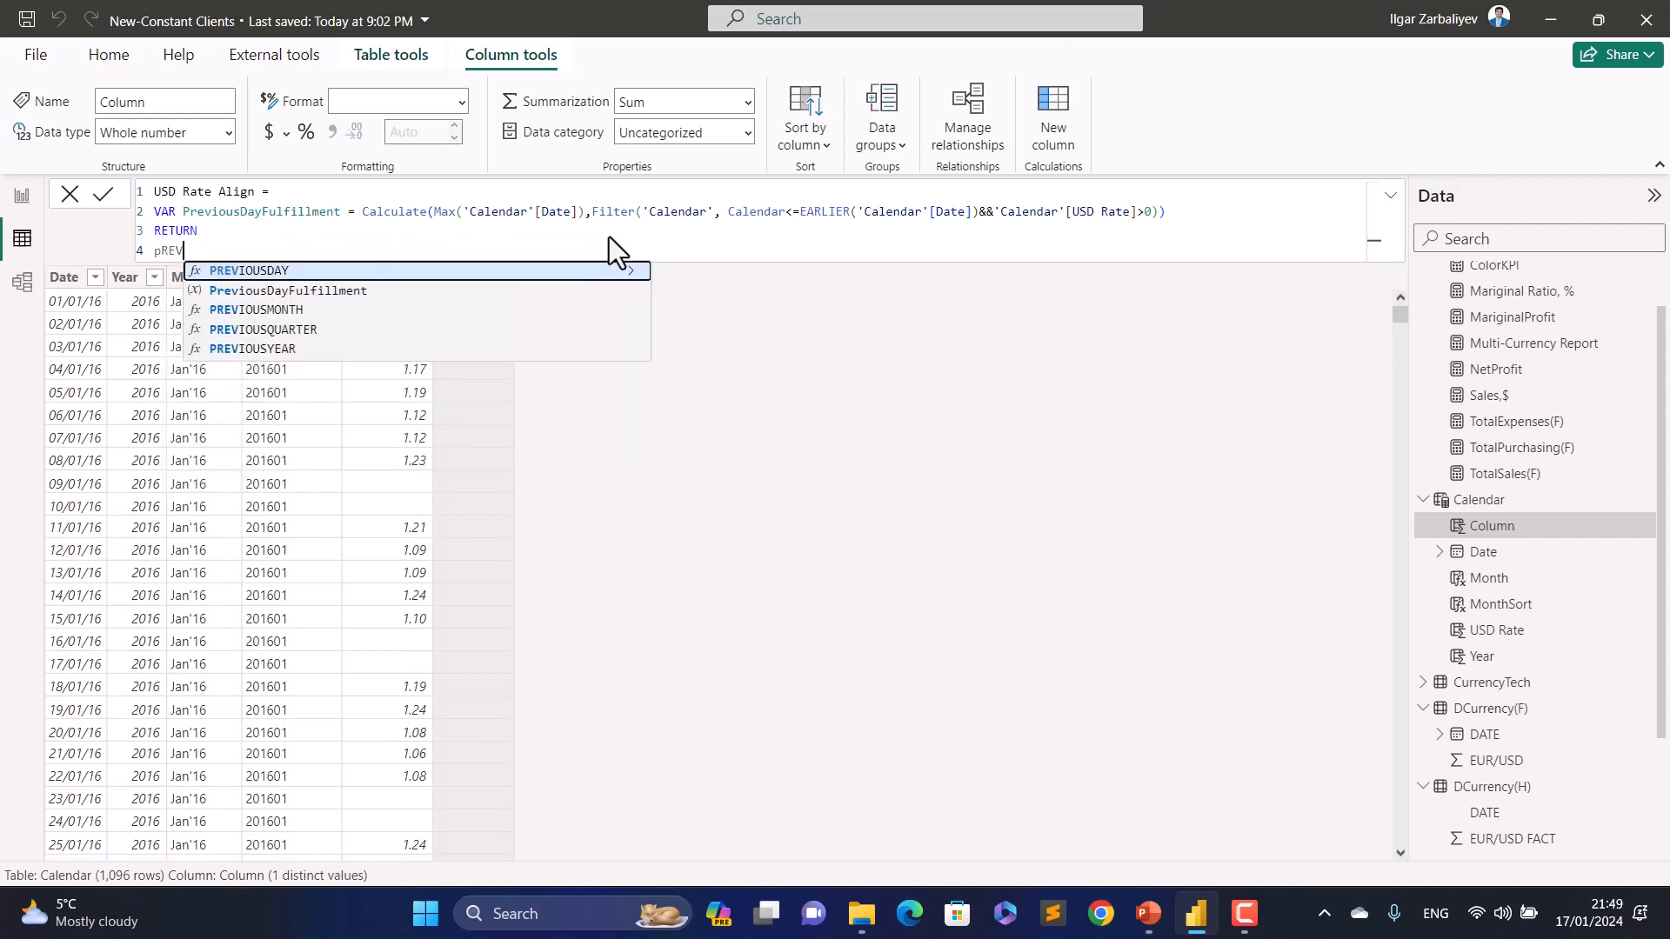
{"action": "type", "text": "IOU"}
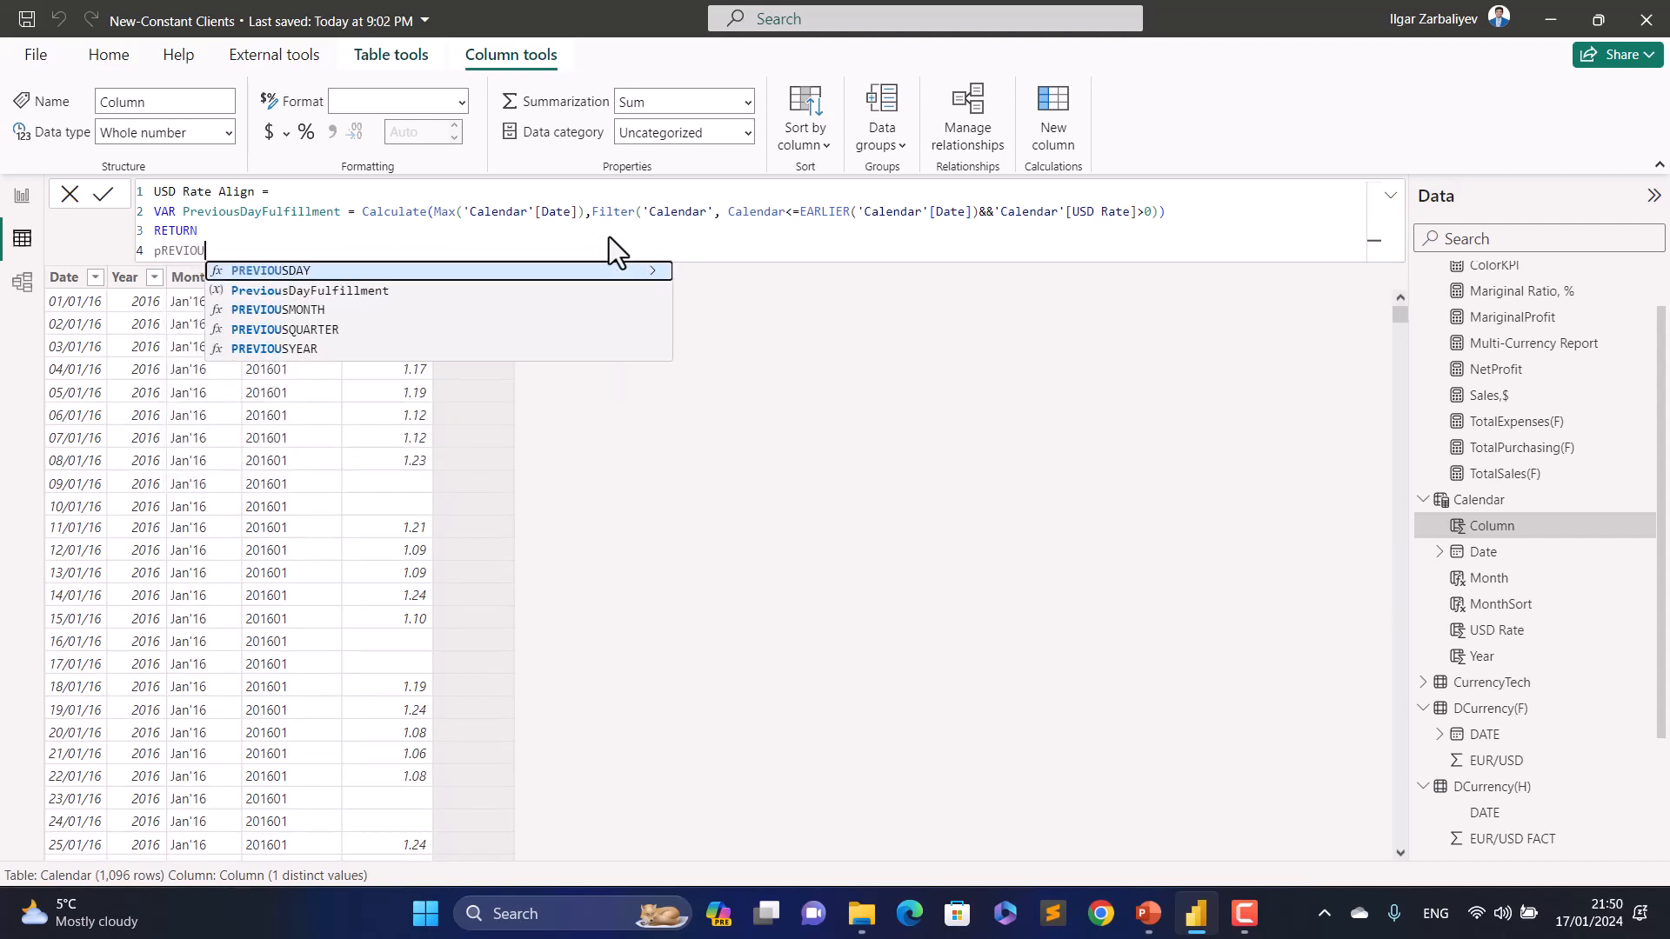
{"action": "key", "text": "Down"}
{"action": "key", "text": "Tab"}
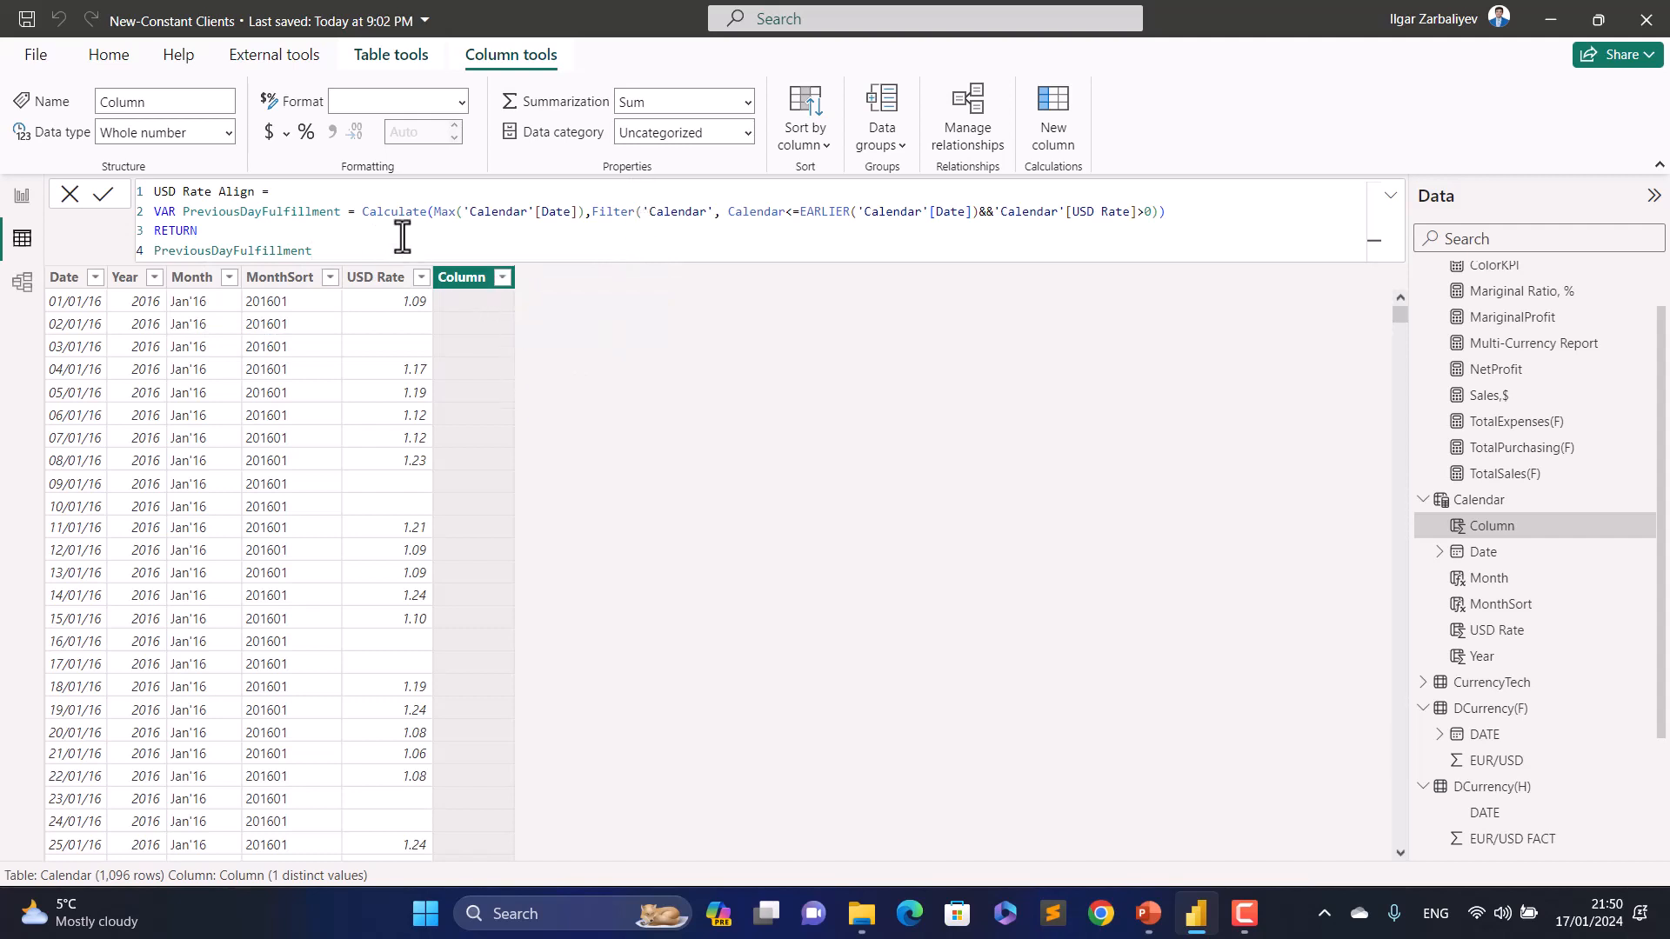
{"action": "left_click", "coordinate": [106, 195]}
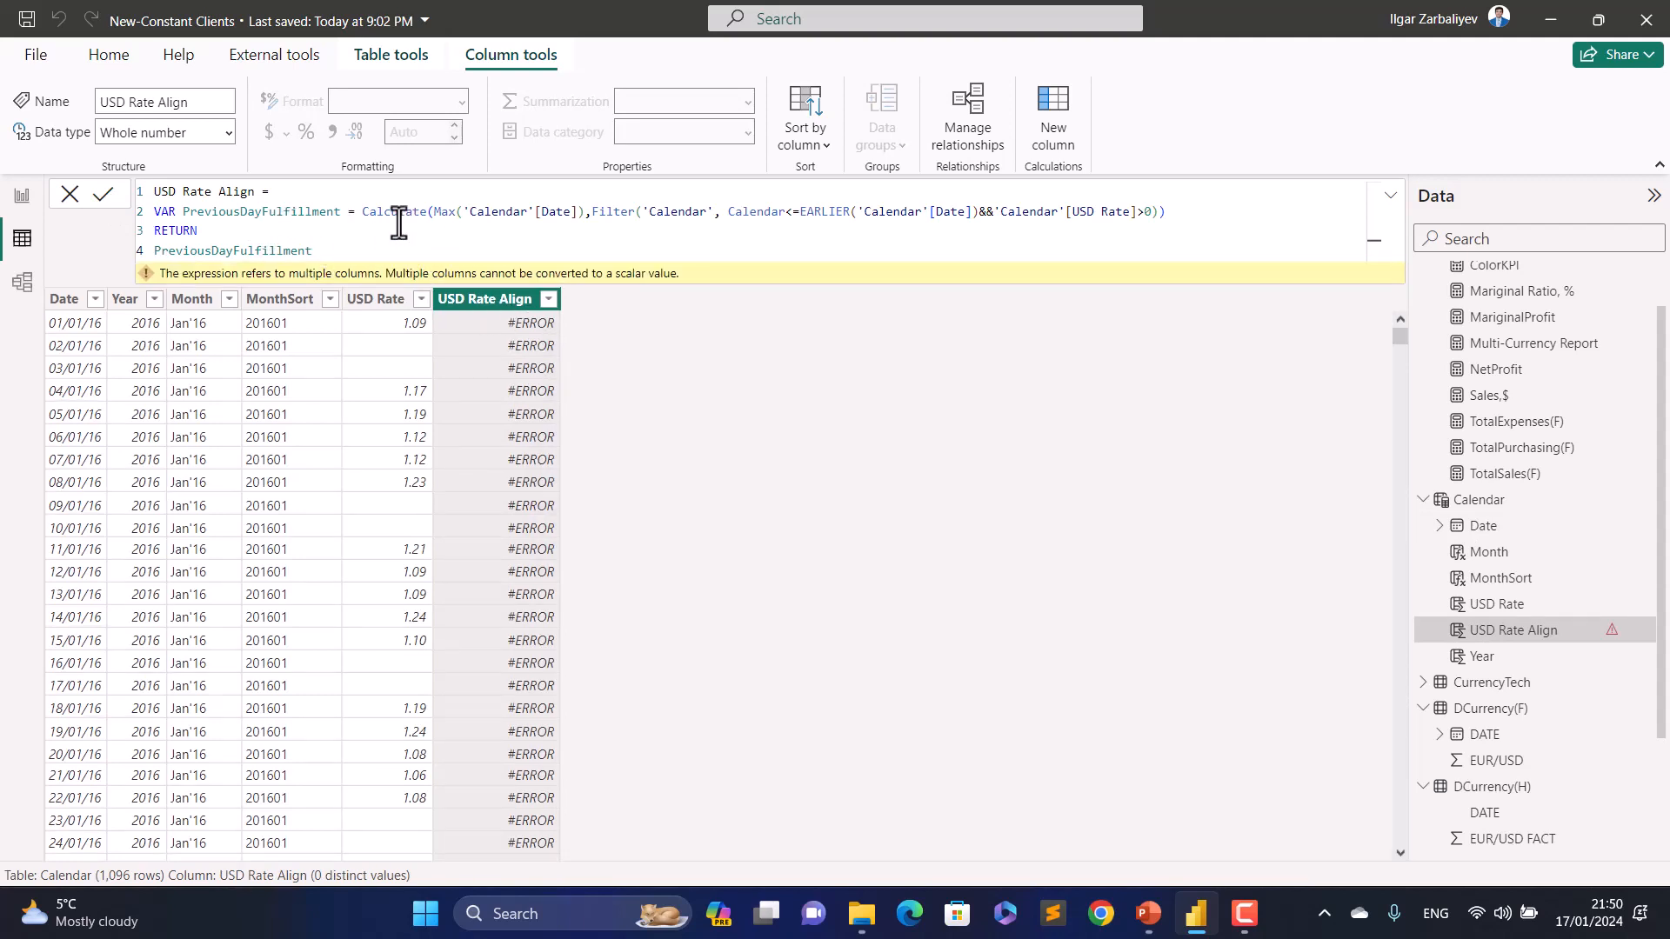
Step: Correct the filter condition to compare 'Calendar'[Date] instead of Calendar with EARLIER('Calendar'[Date]), and commit the USD Rate Align formula
{"action": "left_click", "coordinate": [455, 211]}
{"action": "left_click", "coordinate": [774, 211]}
{"action": "key", "text": "BackSpace"}
{"action": "key", "text": "BackSpace"}
{"action": "key", "text": "BackSpace"}
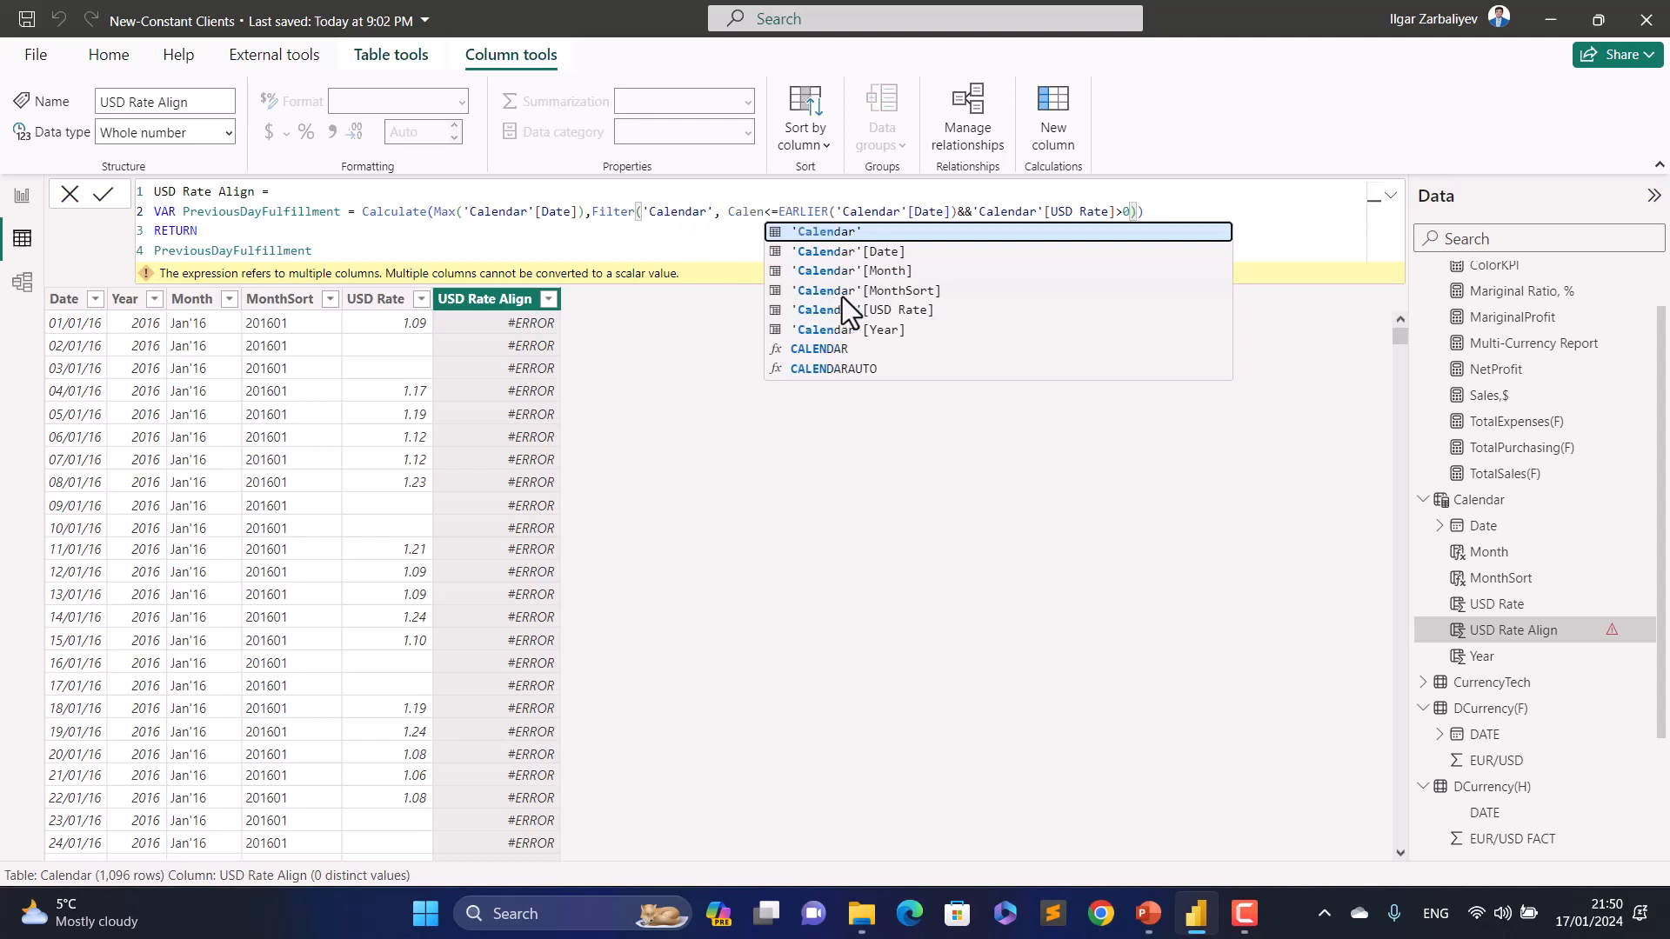
{"action": "key", "text": "Tab"}
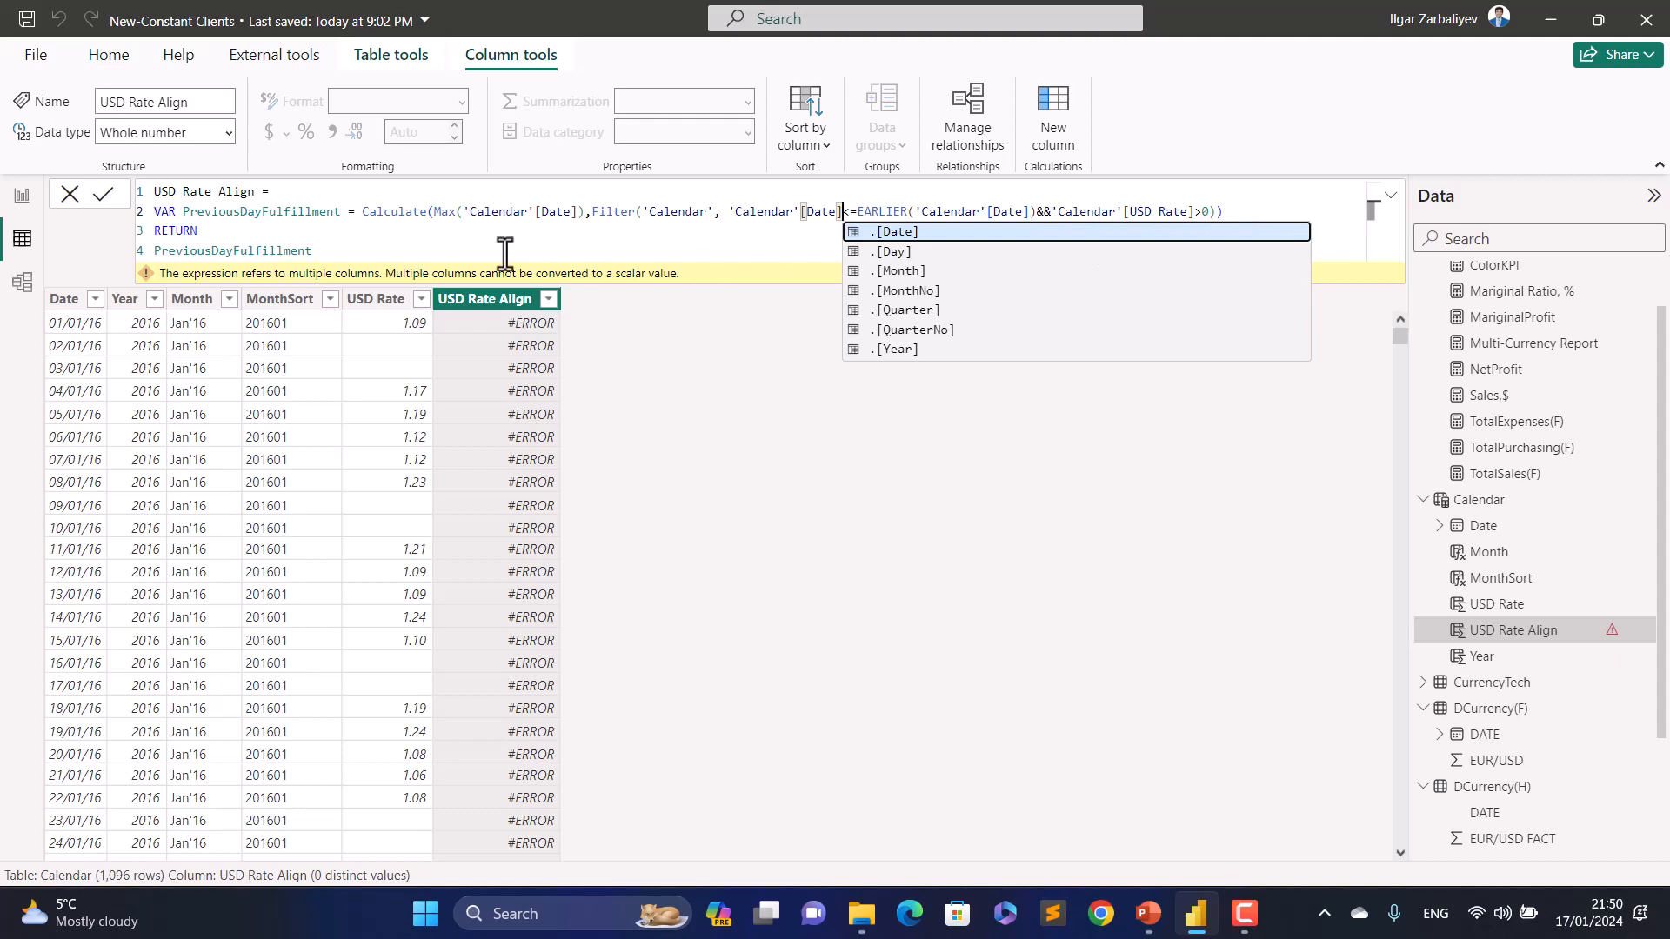
{"action": "left_click", "coordinate": [315, 251]}
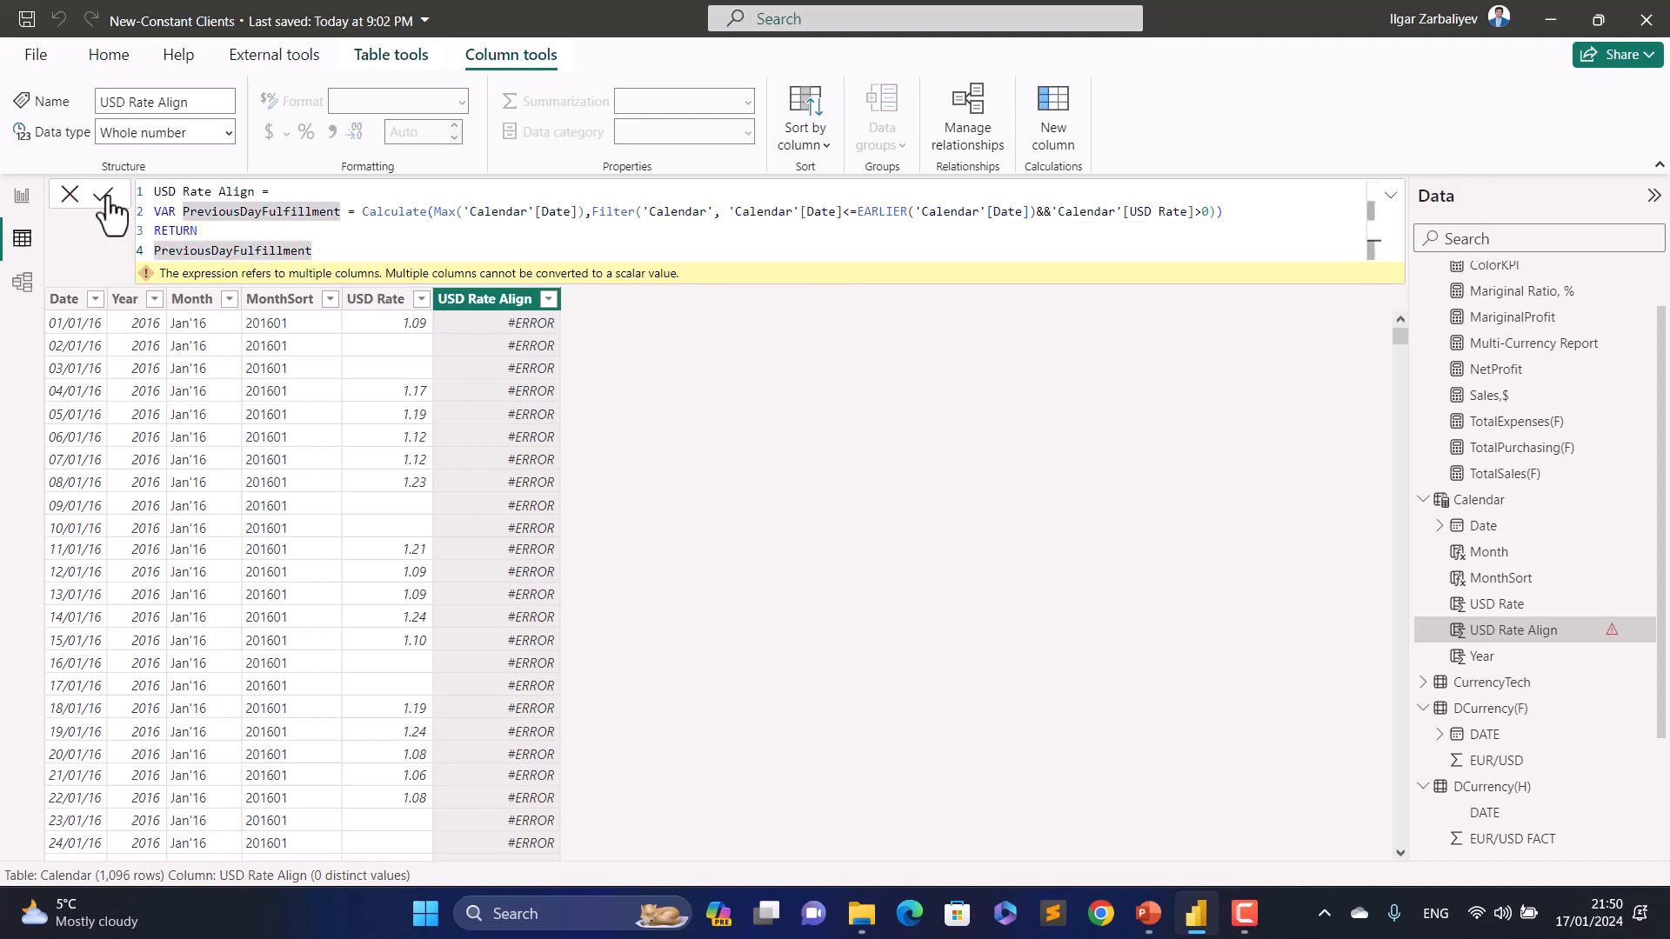
{"action": "key", "text": "Return"}
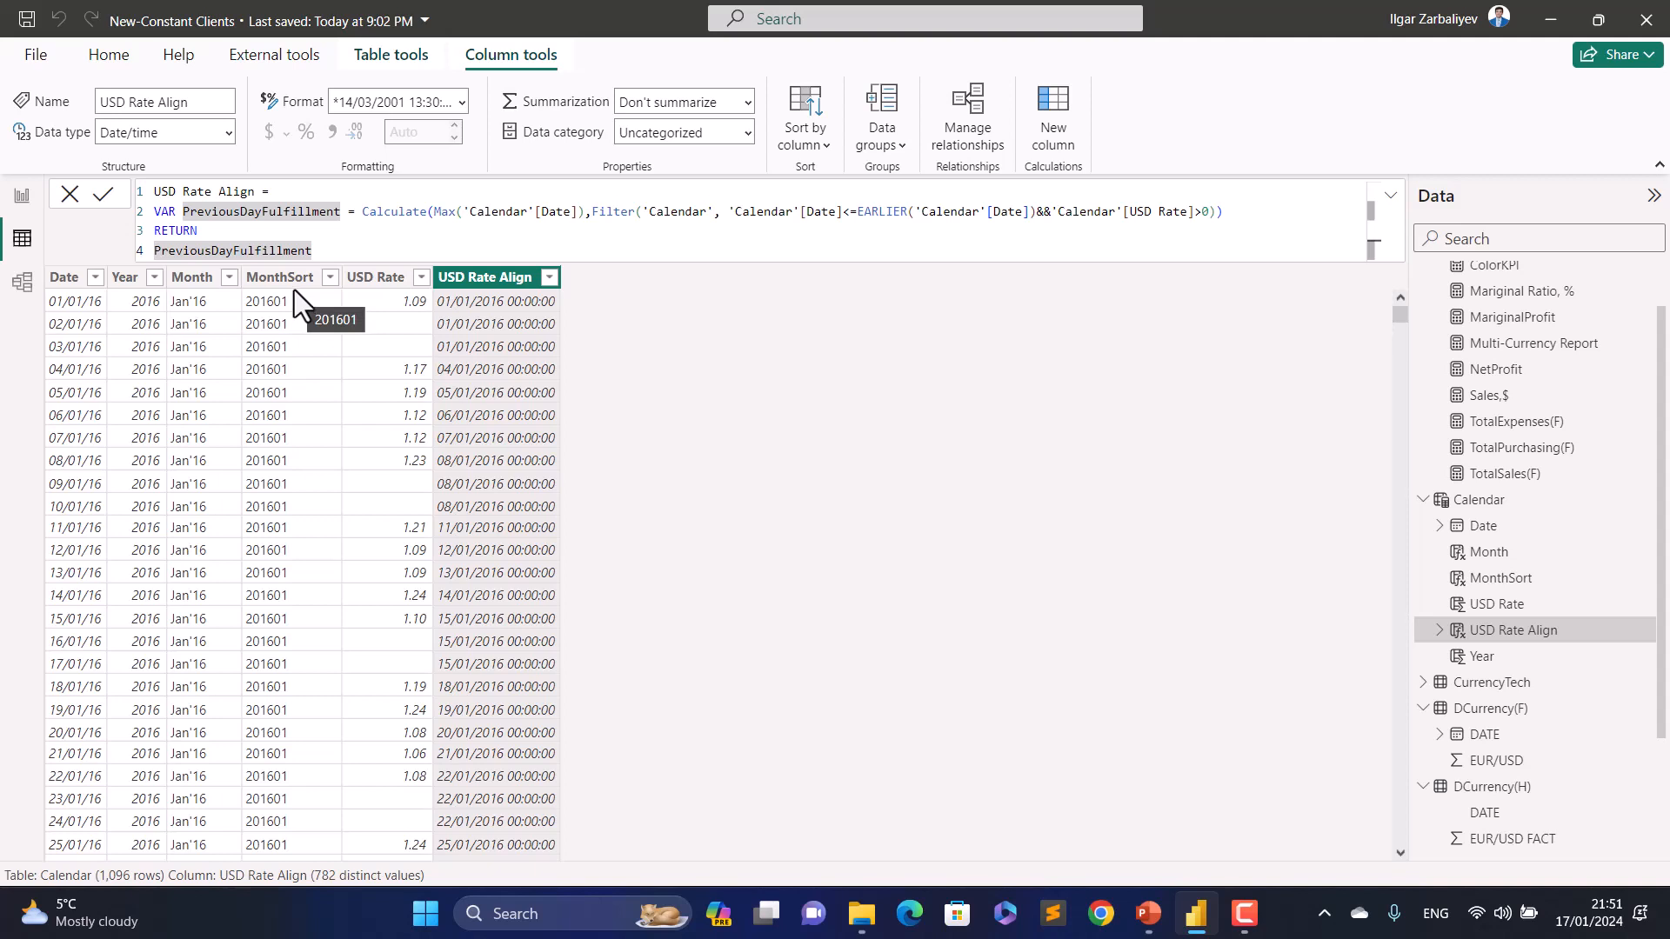
Step: Delete the PreviousDayFulfillment reference after RETURN in the USD Rate Align formula
{"action": "key", "text": "BackSpace"}
{"action": "key", "text": "BackSpace"}
{"action": "key", "text": "BackSpace"}
{"action": "key", "text": "BackSpace"}
{"action": "key", "text": "BackSpace"}
{"action": "key", "text": "BackSpace"}
{"action": "key", "text": "BackSpace"}
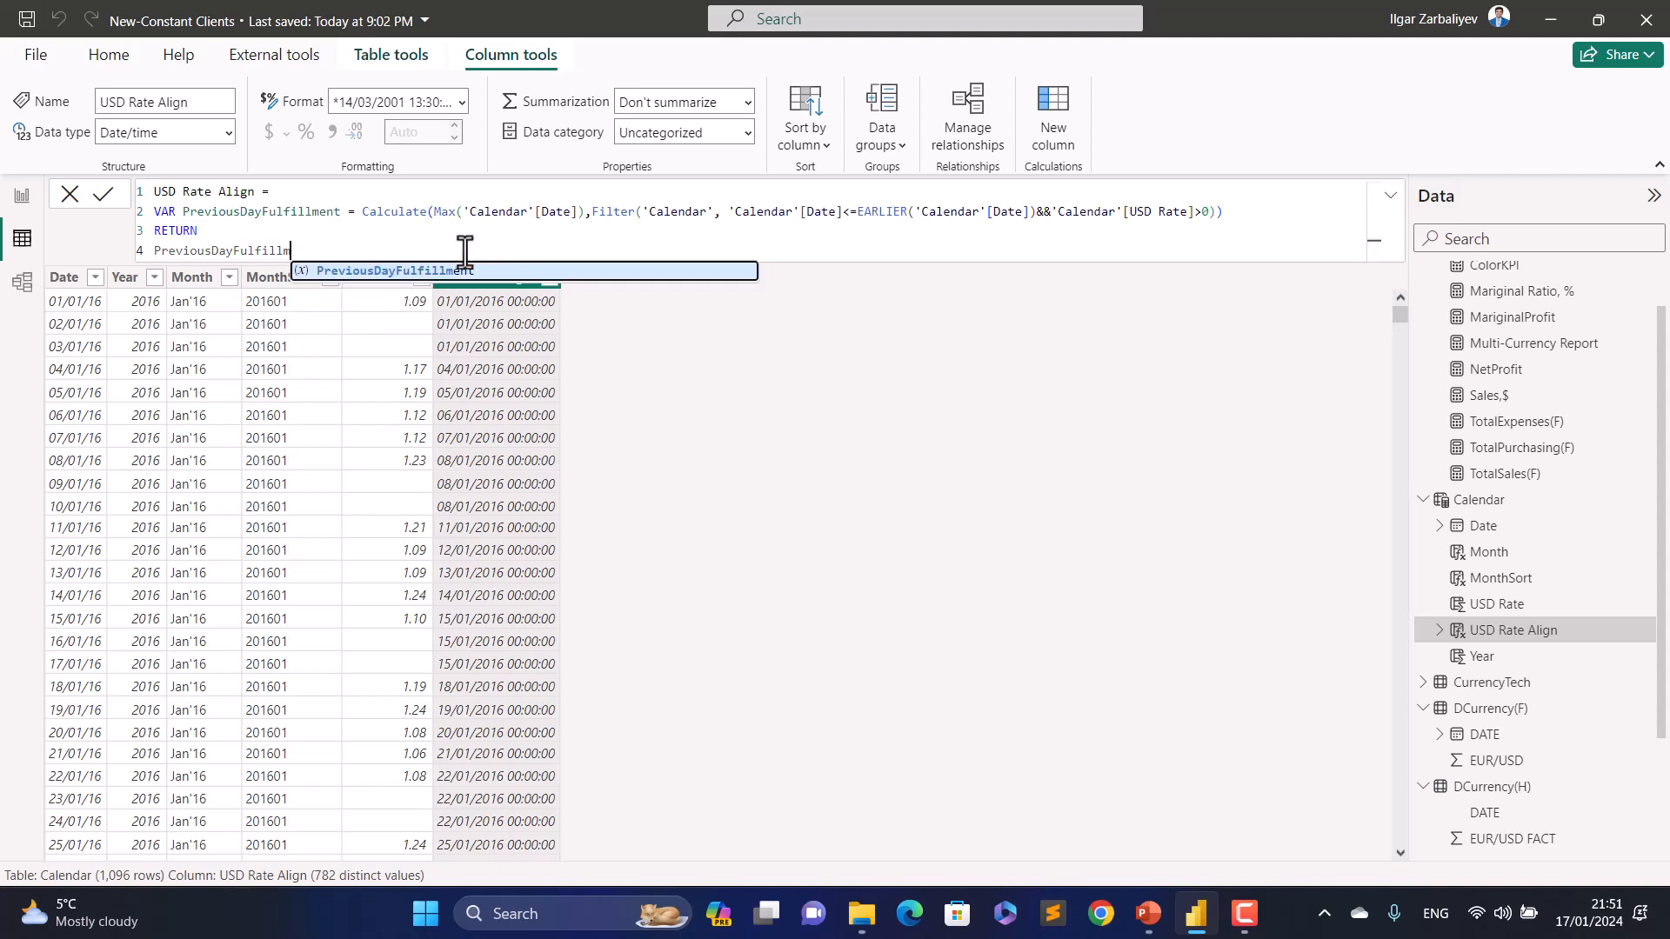
{"action": "key", "text": "BackSpace"}
{"action": "key", "text": "BackSpace"}
{"action": "key", "text": "BackSpace"}
{"action": "key", "text": "BackSpace"}
{"action": "key", "text": "BackSpace"}
{"action": "key", "text": "BackSpace"}
{"action": "key", "text": "BackSpace"}
{"action": "key", "text": "BackSpace"}
{"action": "key", "text": "BackSpace"}
{"action": "key", "text": "BackSpace"}
{"action": "key", "text": "BackSpace"}
{"action": "key", "text": "BackSpace"}
{"action": "key", "text": "BackSpace"}
{"action": "key", "text": "BackSpace"}
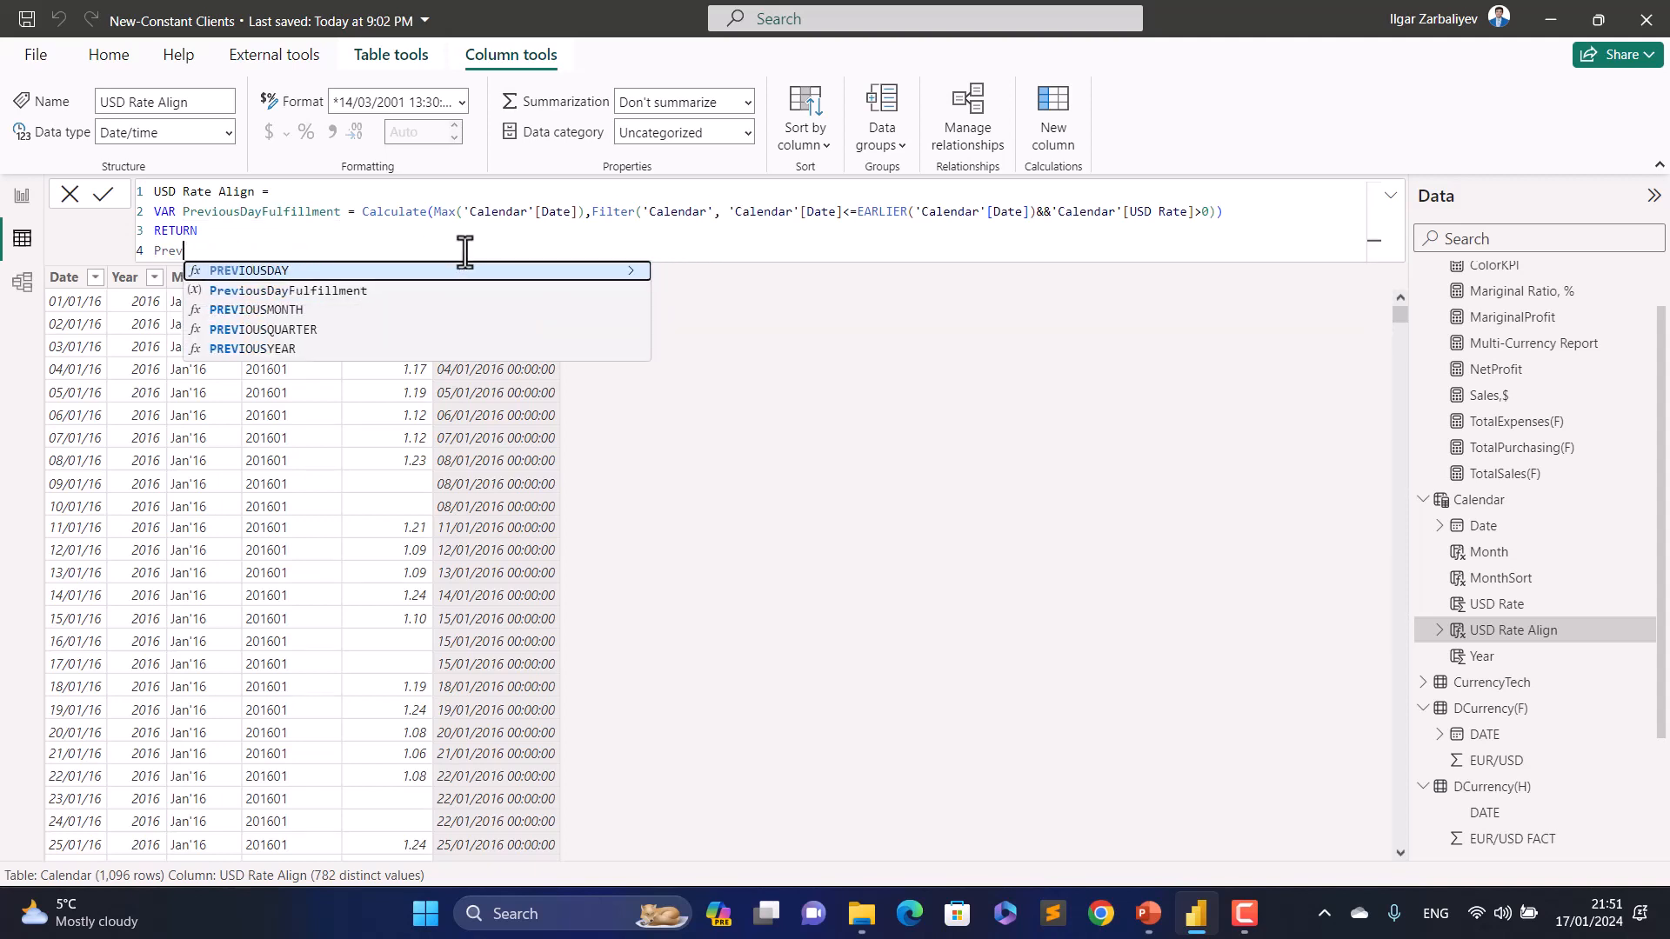
{"action": "key", "text": "BackSpace"}
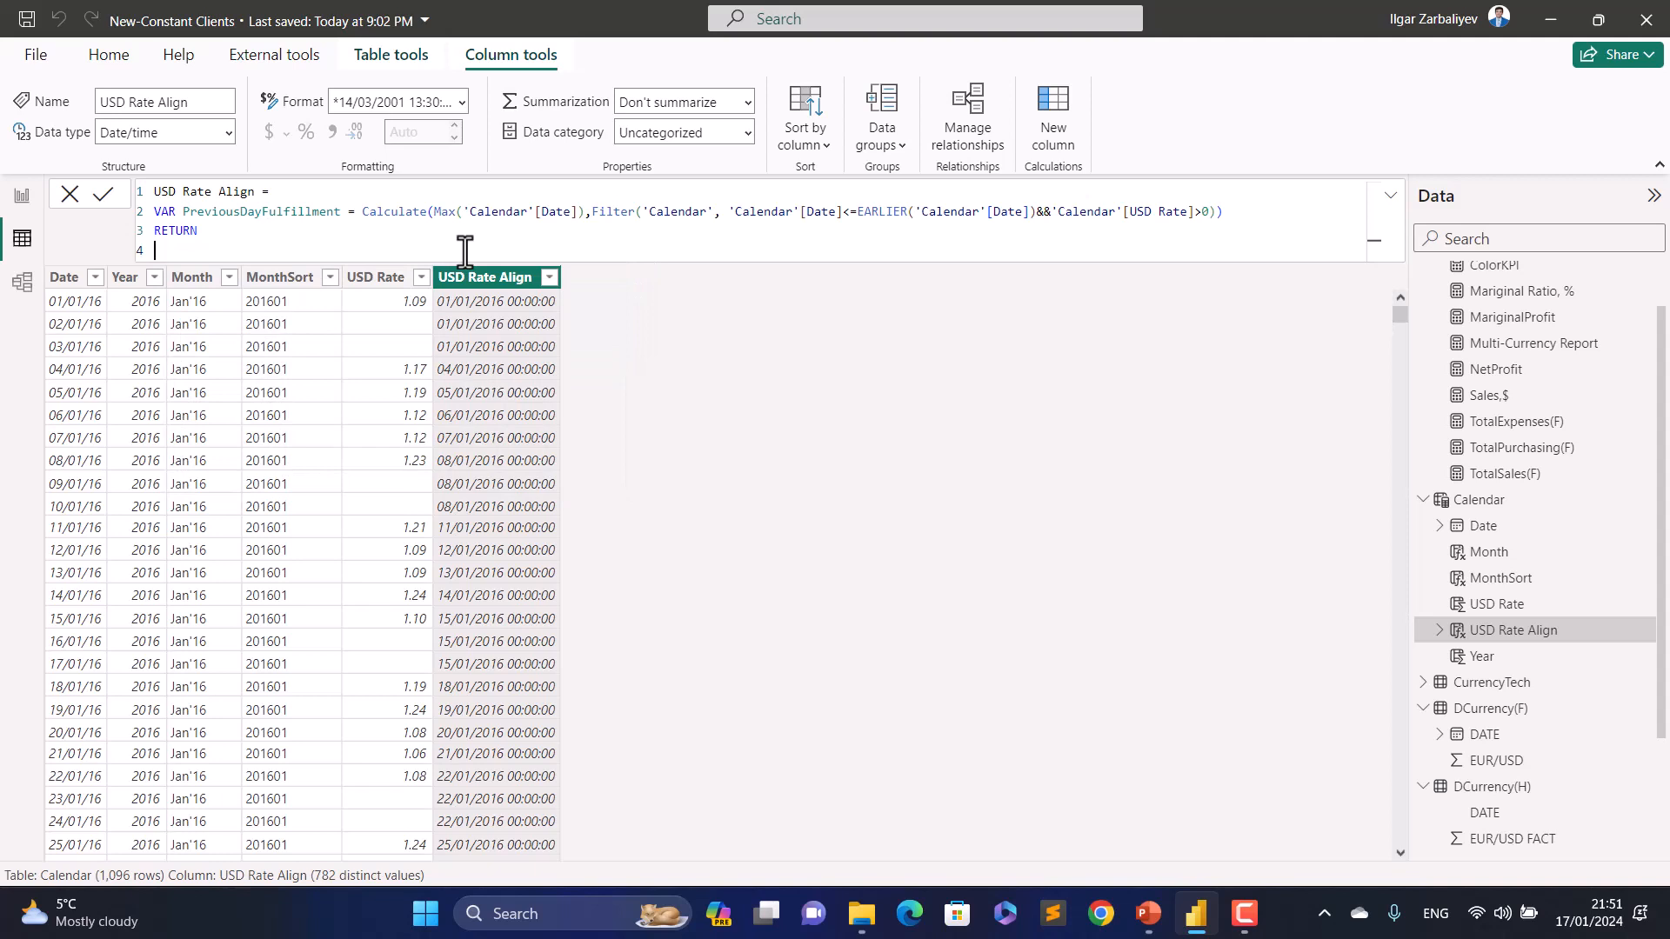
Step: Start the returned expression after RETURN with CALCULATE(AVERAGE('Calendar'[USD Rate])
{"action": "type", "text": "Ca"}
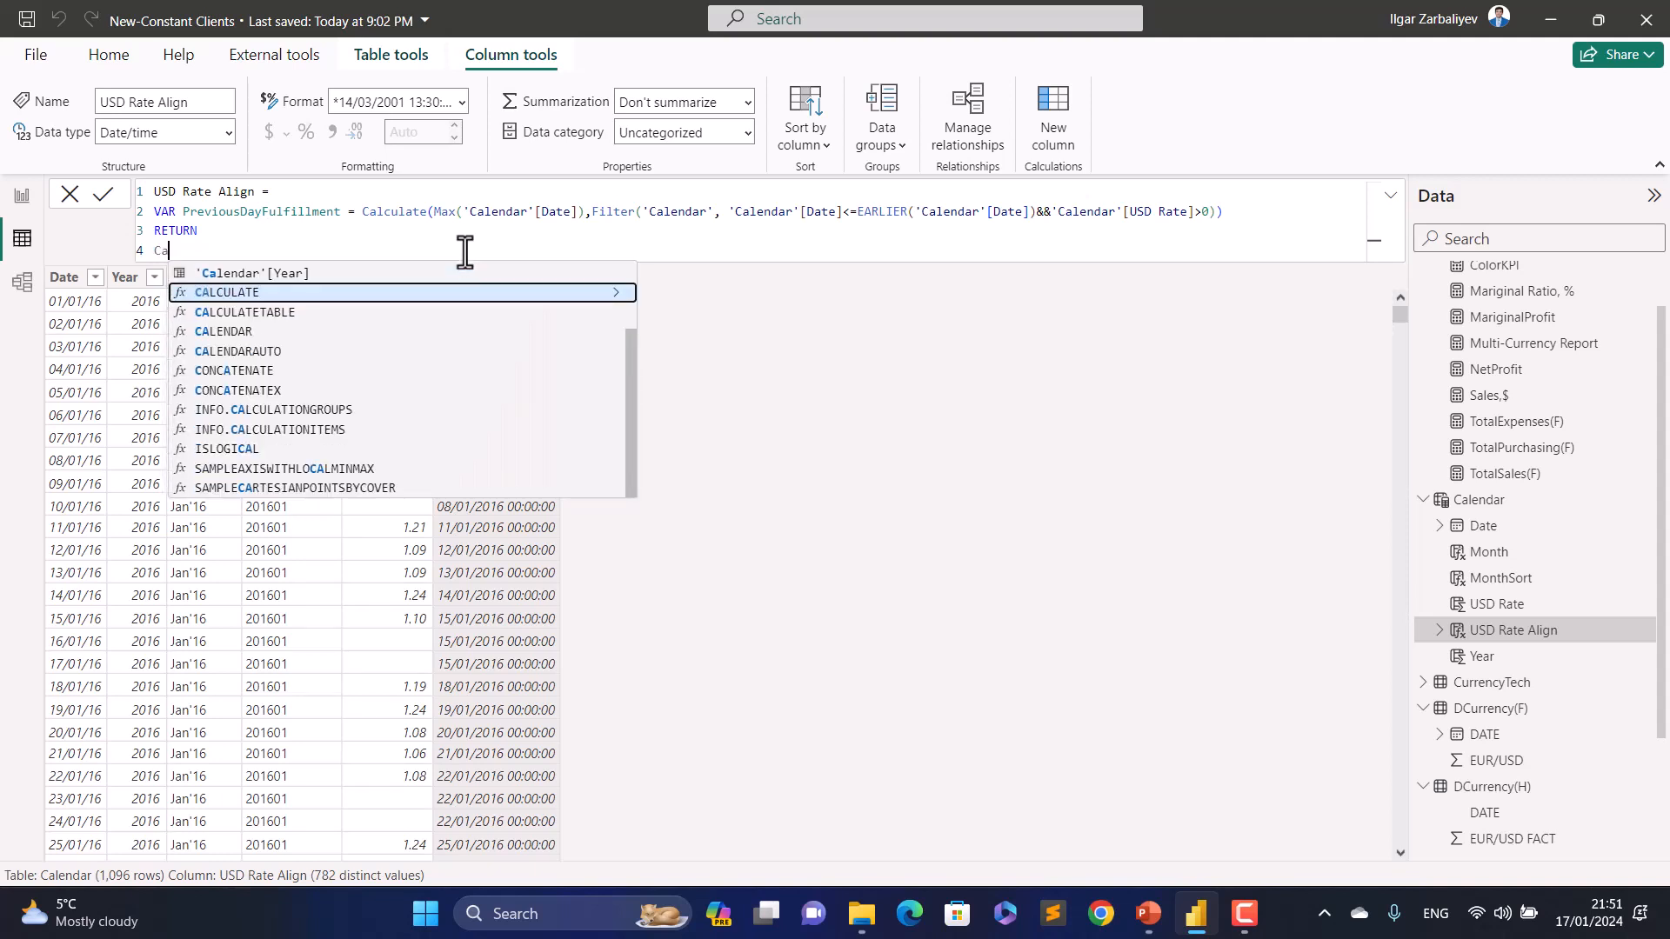
{"action": "type", "text": "lc"}
{"action": "key", "text": "BackSpace"}
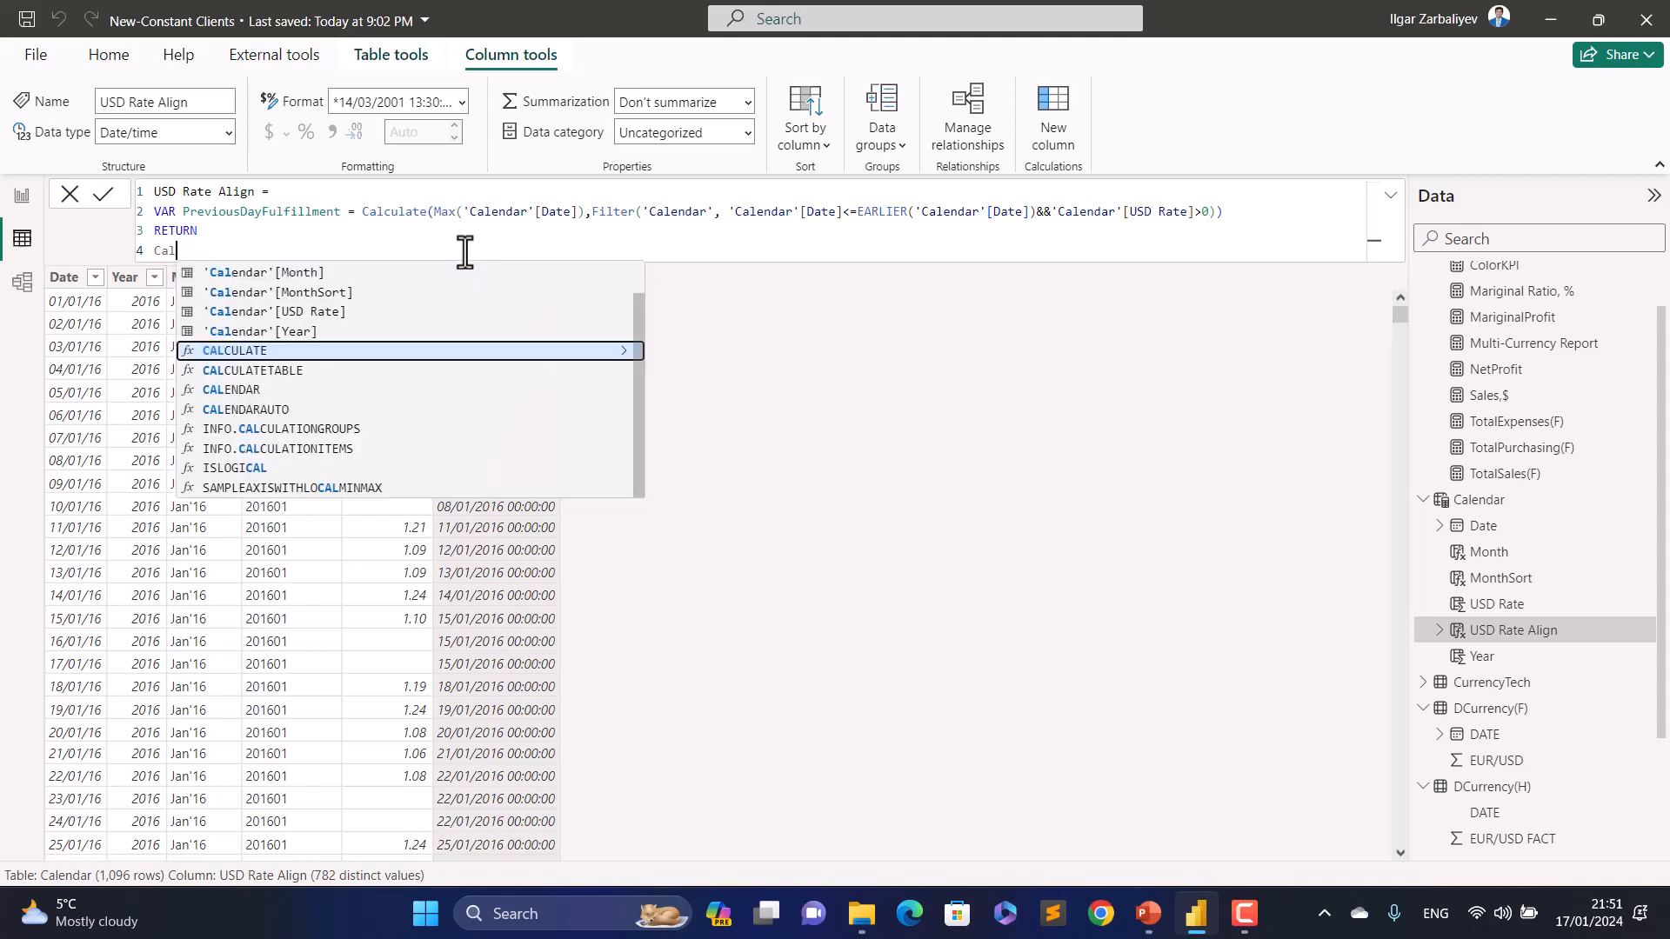
{"action": "key", "text": "Tab"}
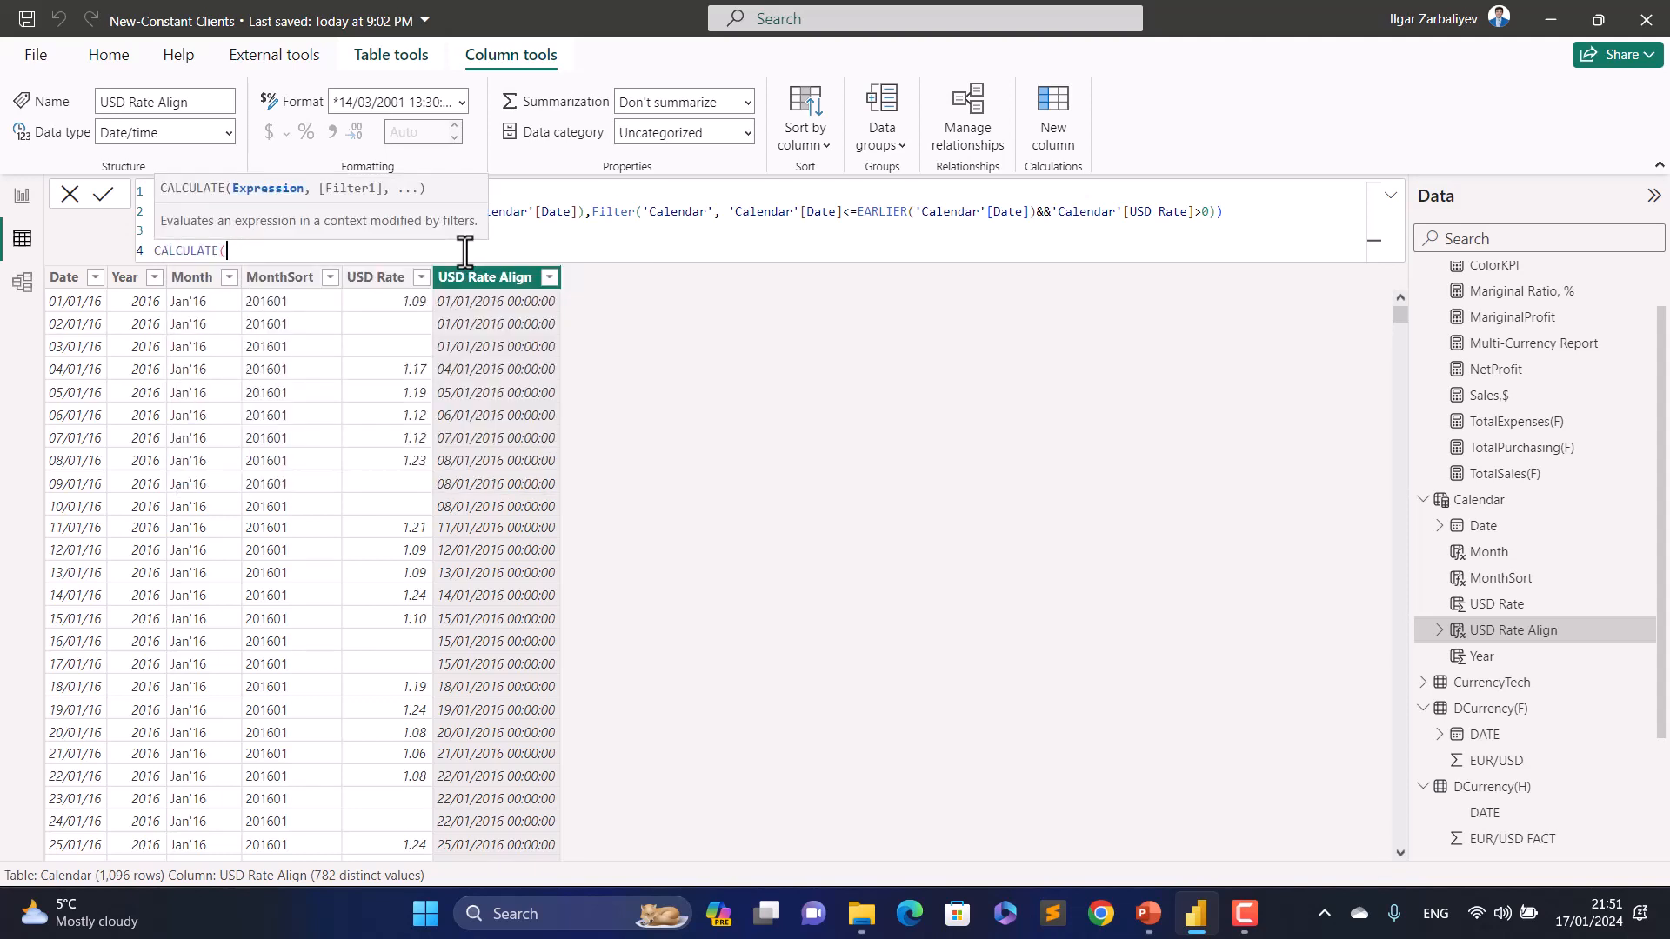
{"action": "type", "text": "Average"}
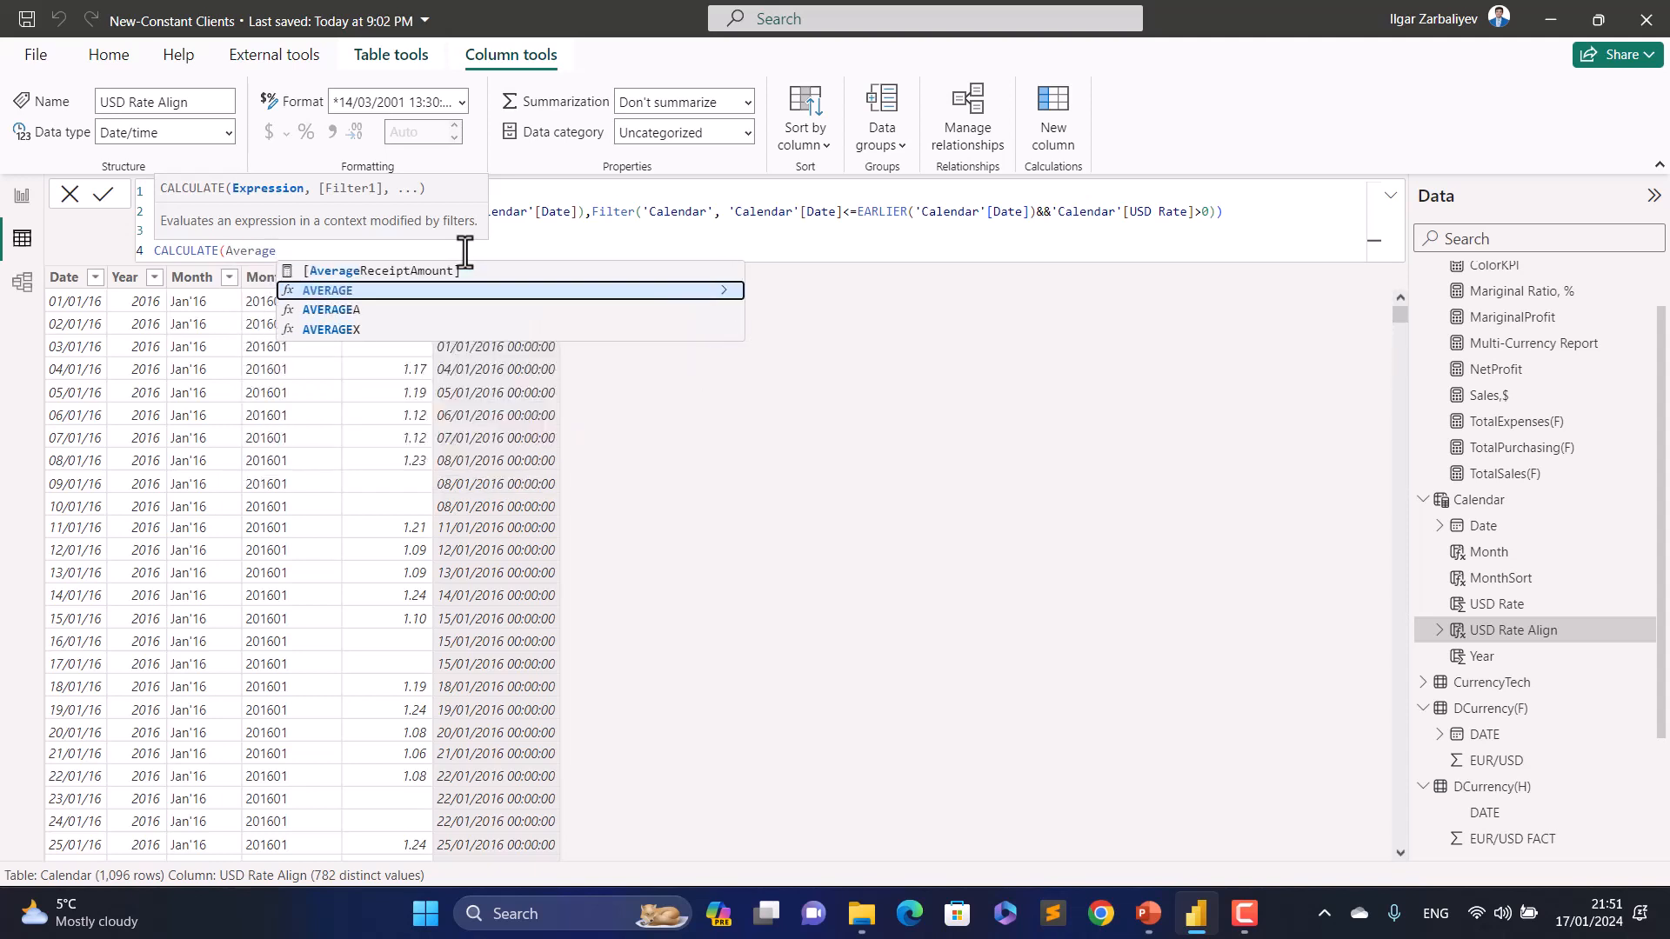
{"action": "key", "text": "Tab"}
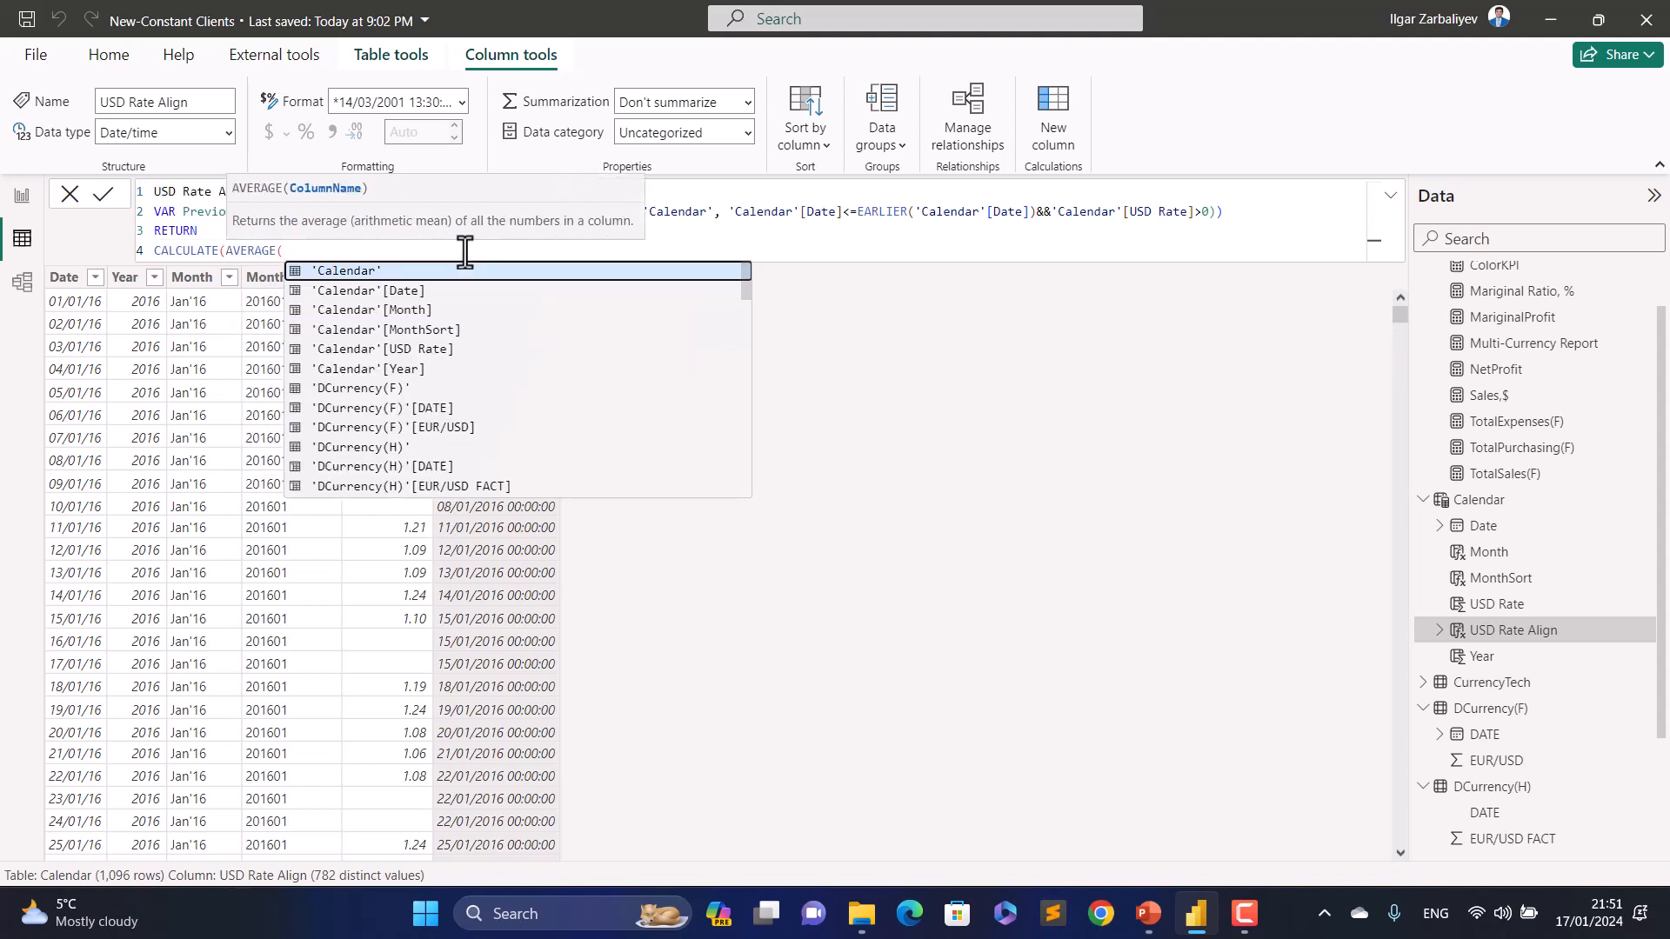
{"action": "type", "text": "calendar"}
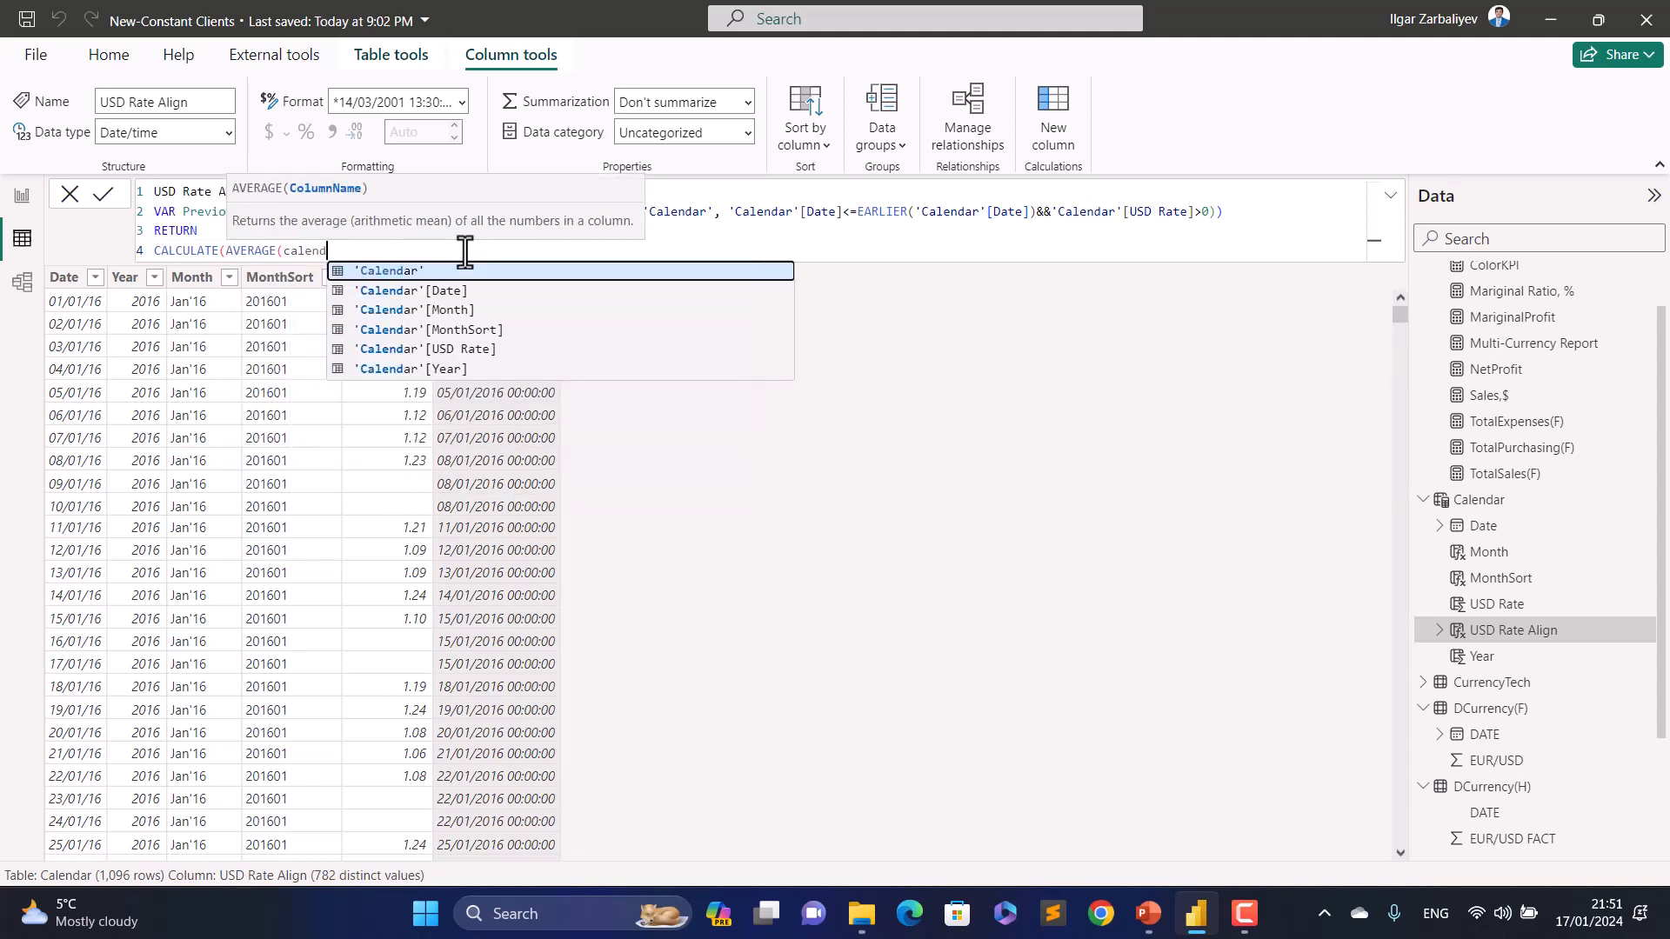
{"action": "key", "text": "Down"}
{"action": "key", "text": "Down"}
{"action": "key", "text": "Down"}
{"action": "key", "text": "Down"}
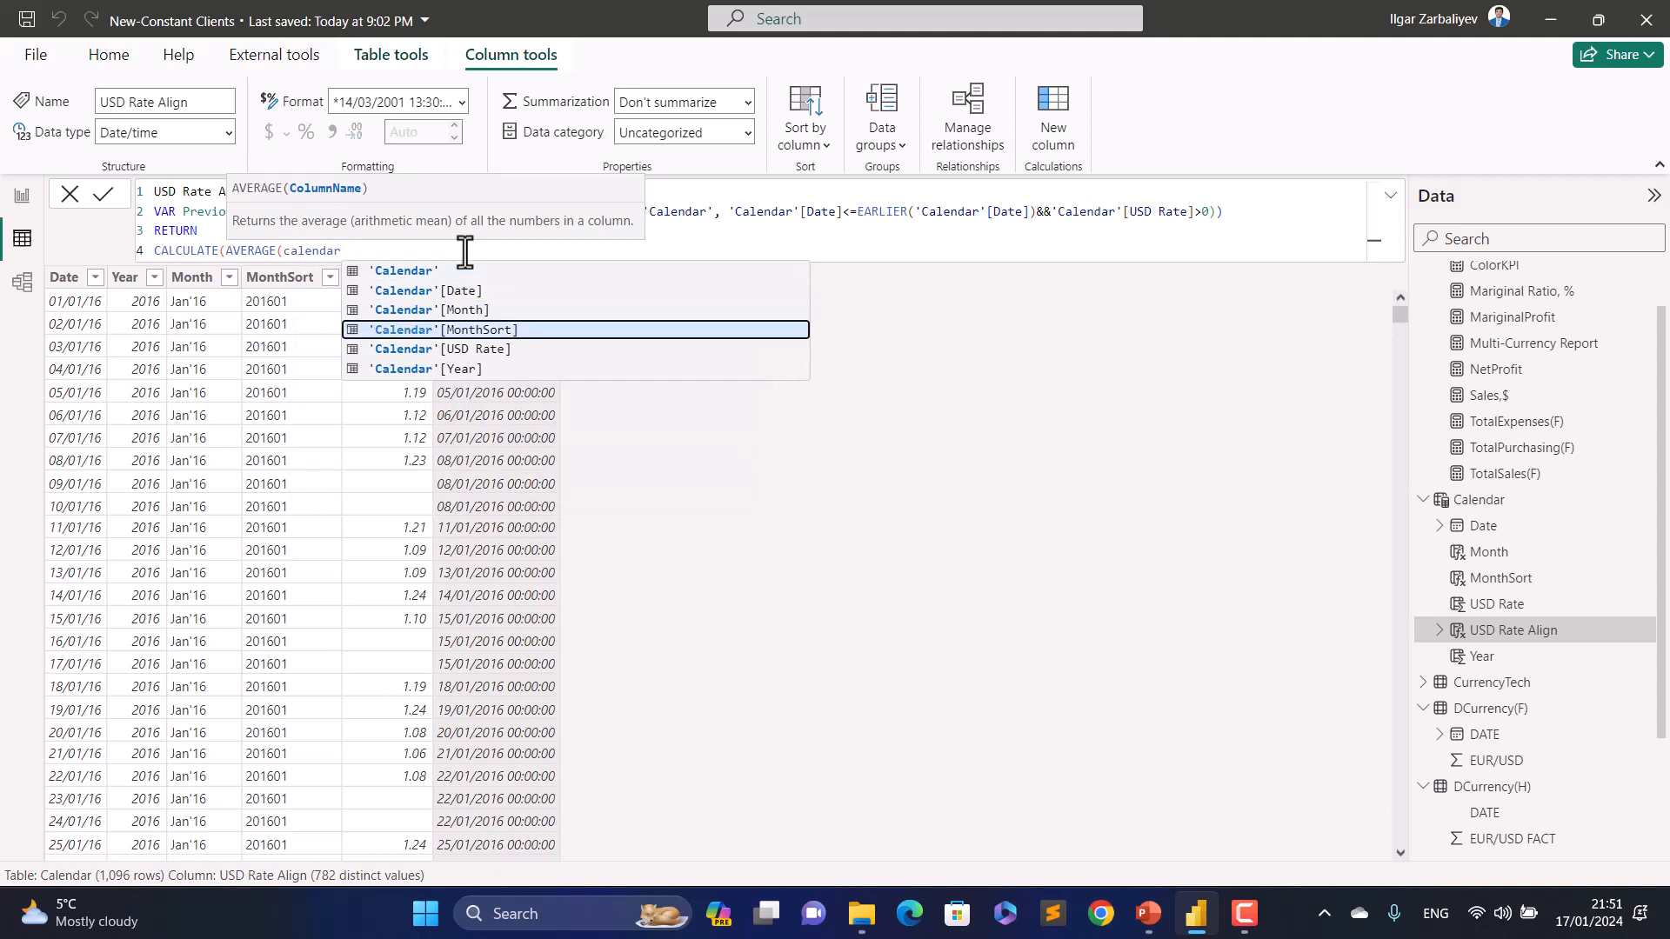
{"action": "key", "text": "Tab"}
{"action": "type", "text": ")"}
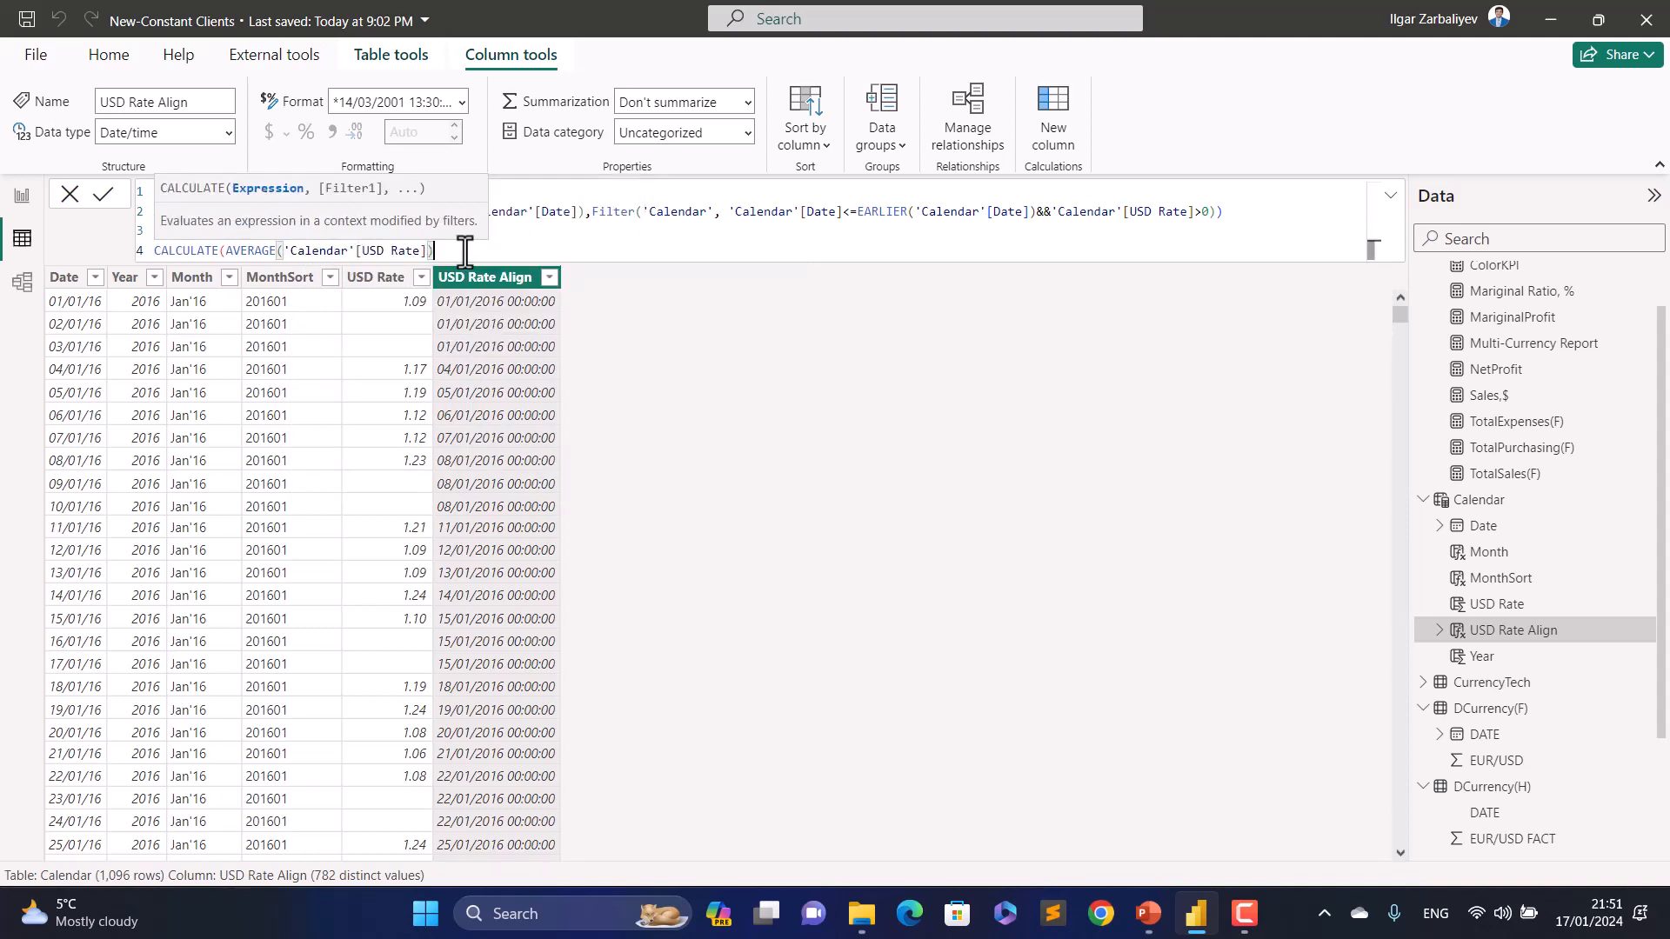
Step: Add the argument Filter('Calendar', 'Calendar'[Date]=PreviousDayFulfillment), close the CALCULATE function and commit the USD Rate Align formula
{"action": "type", "text": ", Fil"}
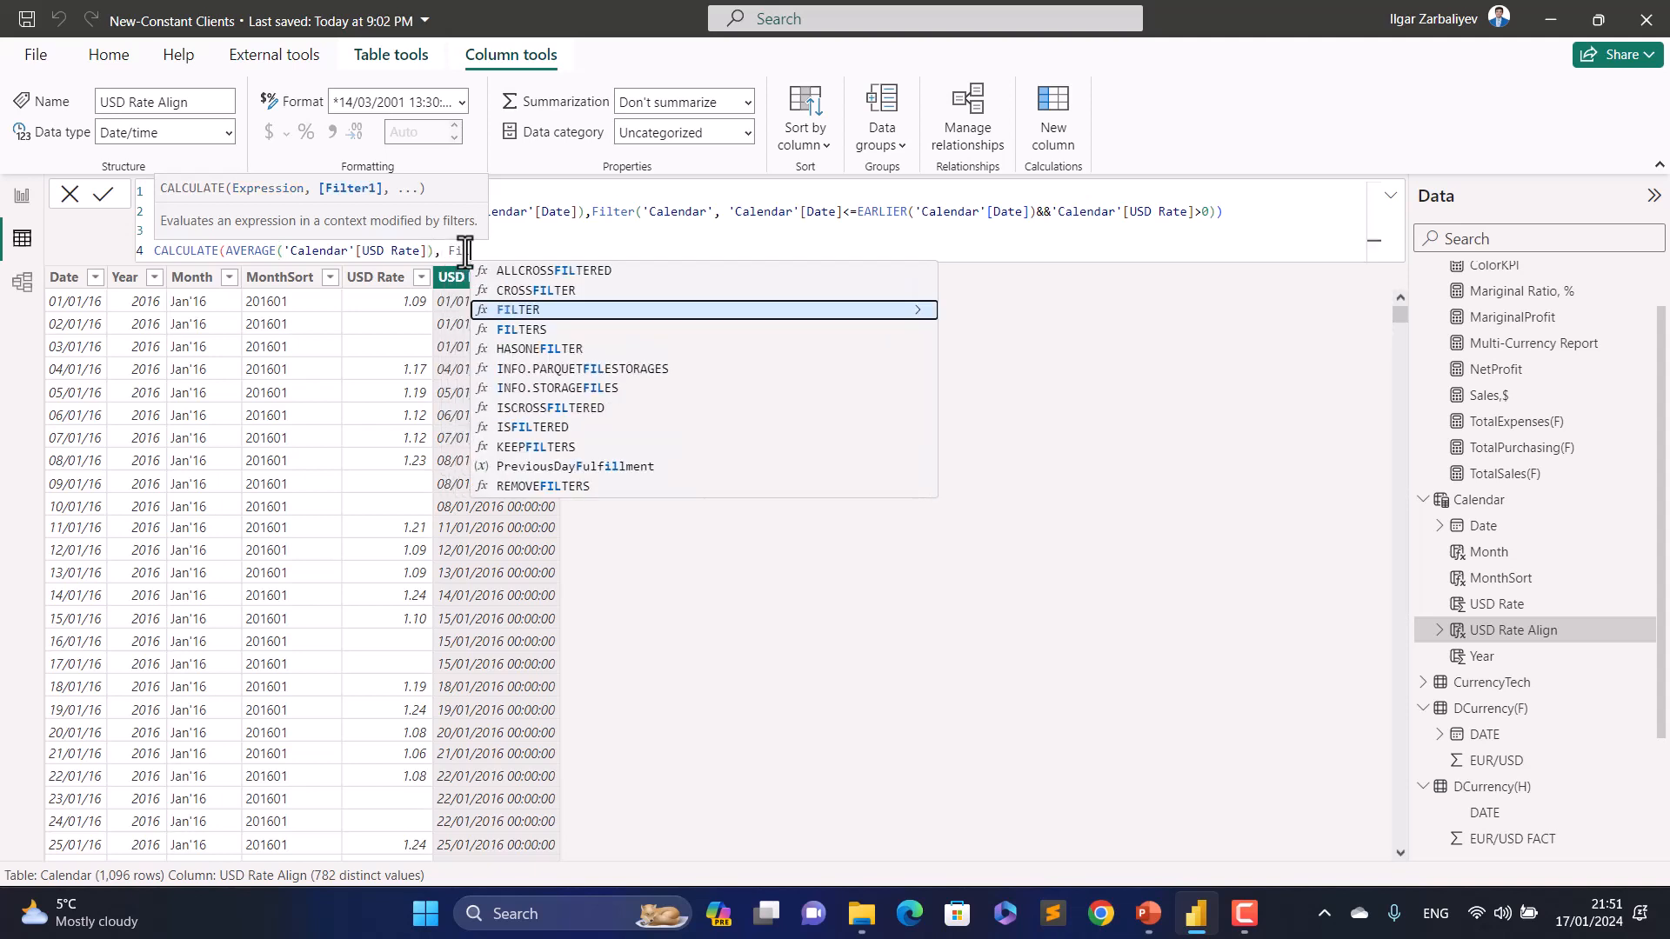
{"action": "type", "text": "ter('Calendar'"}
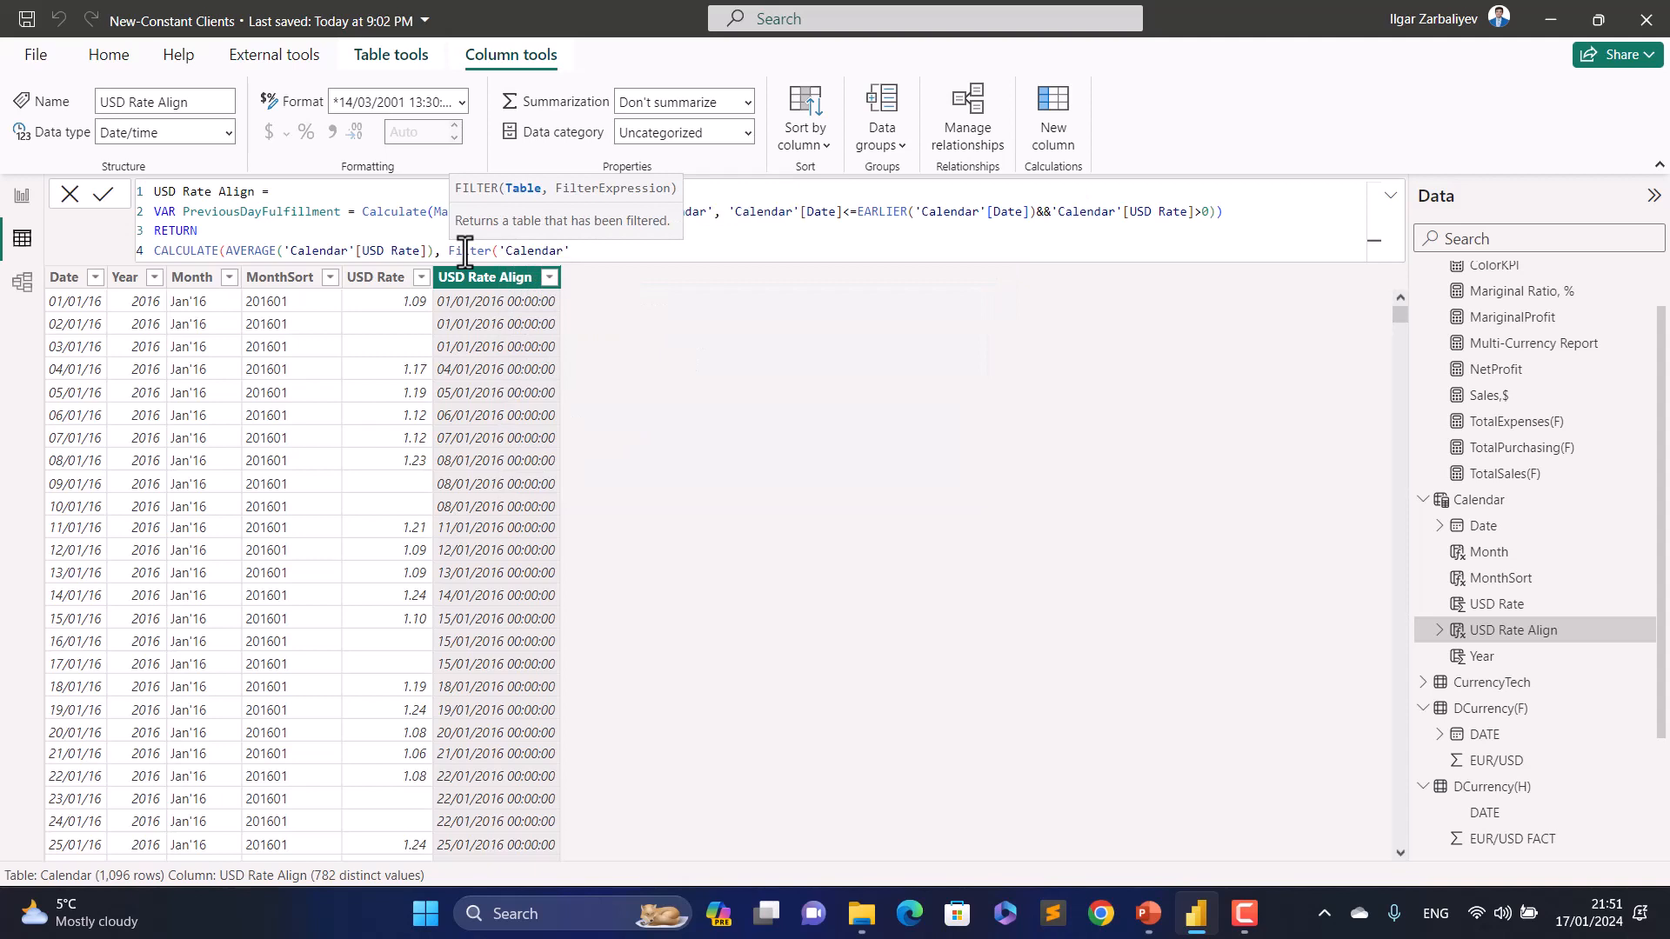
{"action": "type", "text": ", calenda"}
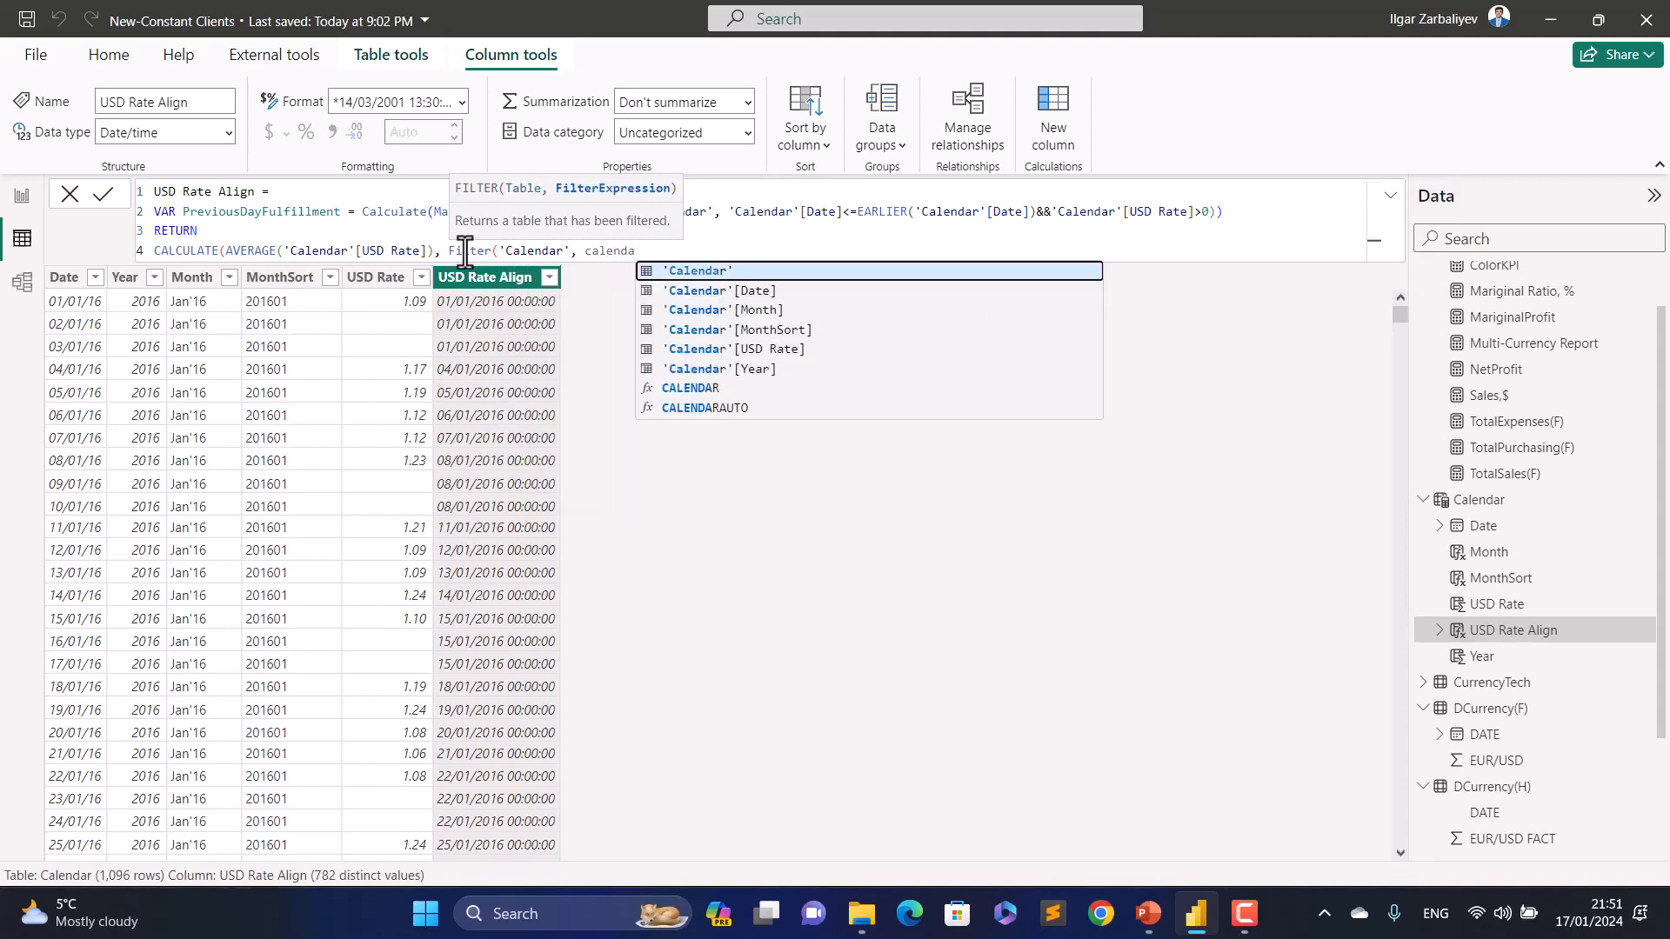
{"action": "key", "text": "Down"}
{"action": "key", "text": "Tab"}
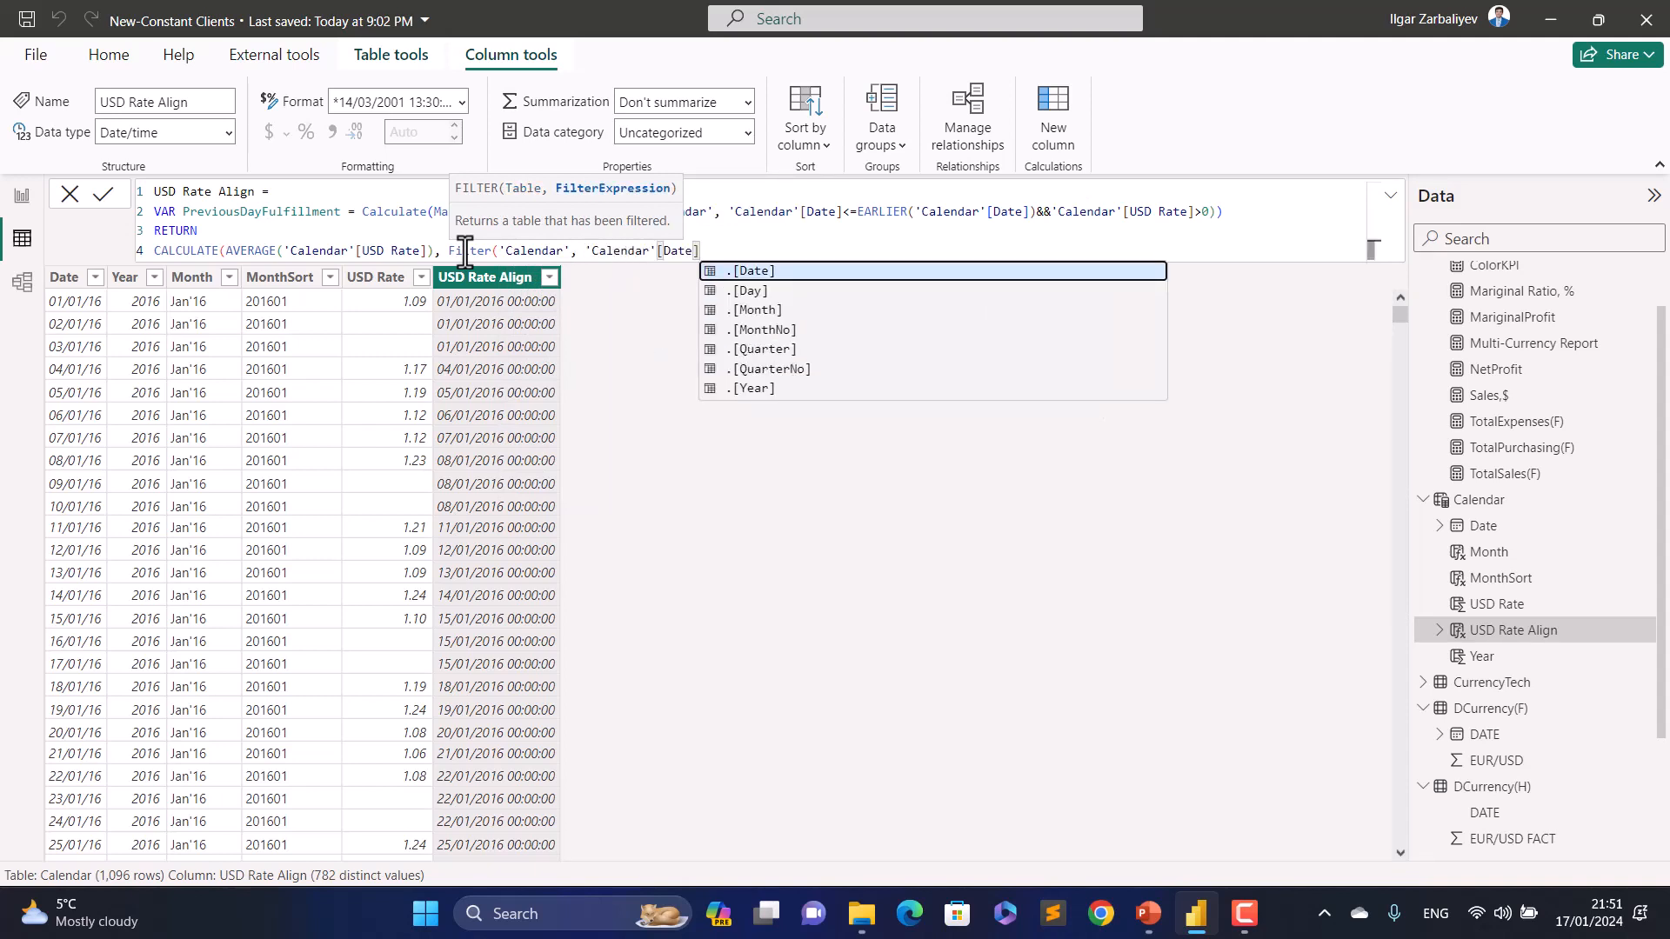
{"action": "type", "text": "=Pre"}
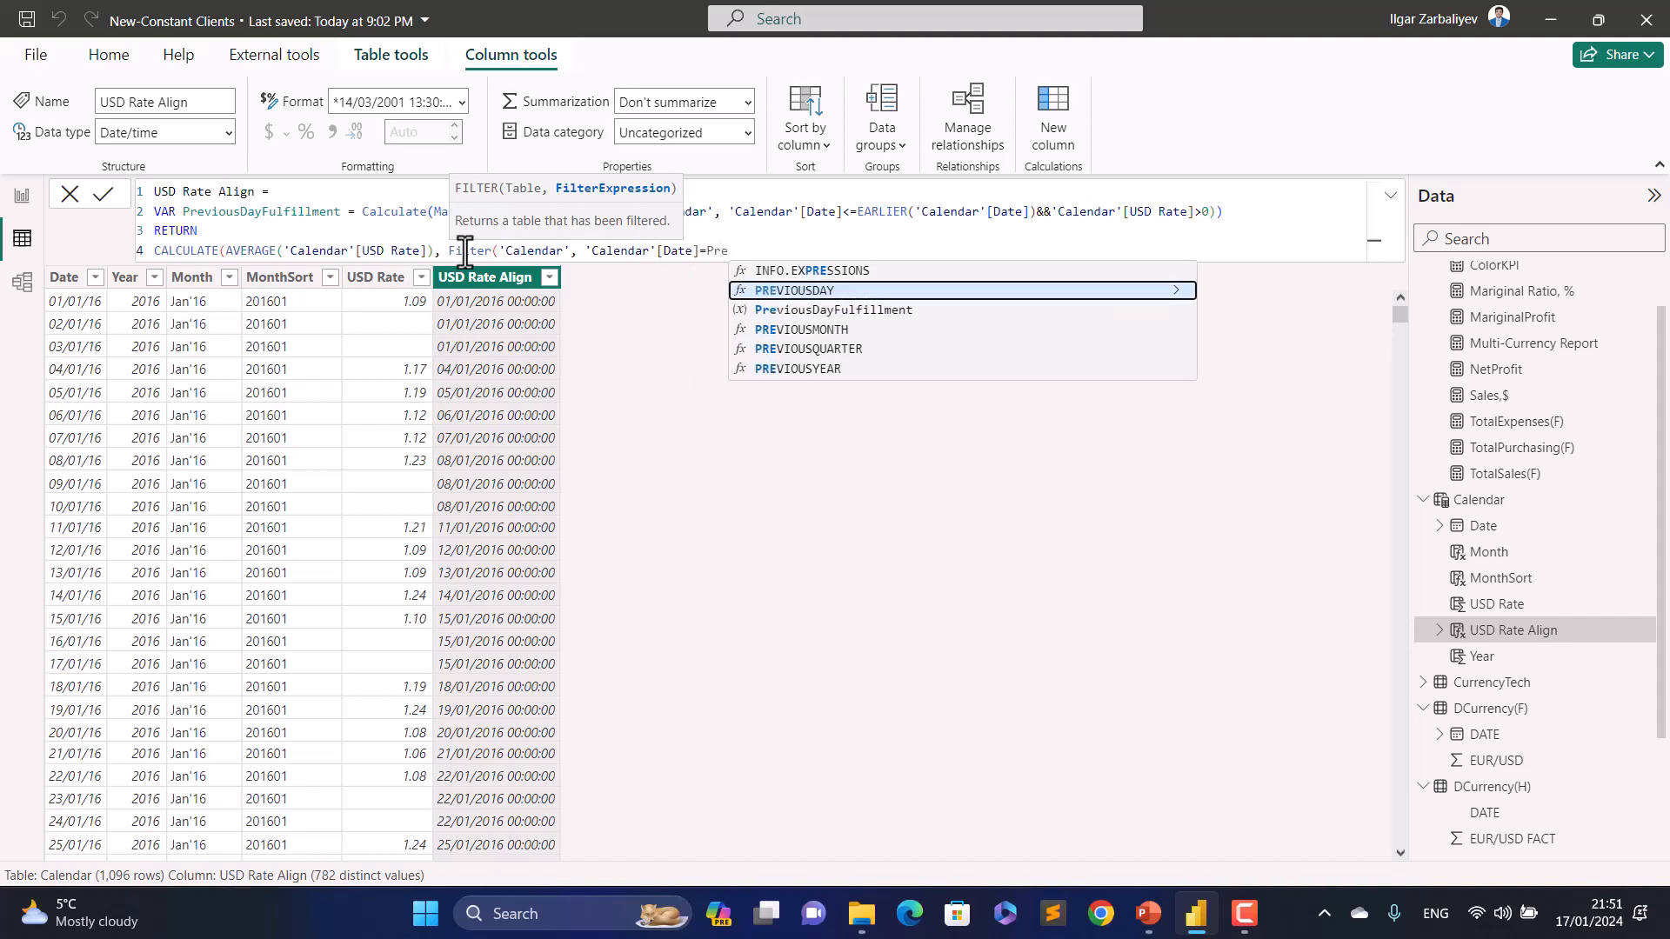
{"action": "key", "text": "Down"}
{"action": "key", "text": "Tab"}
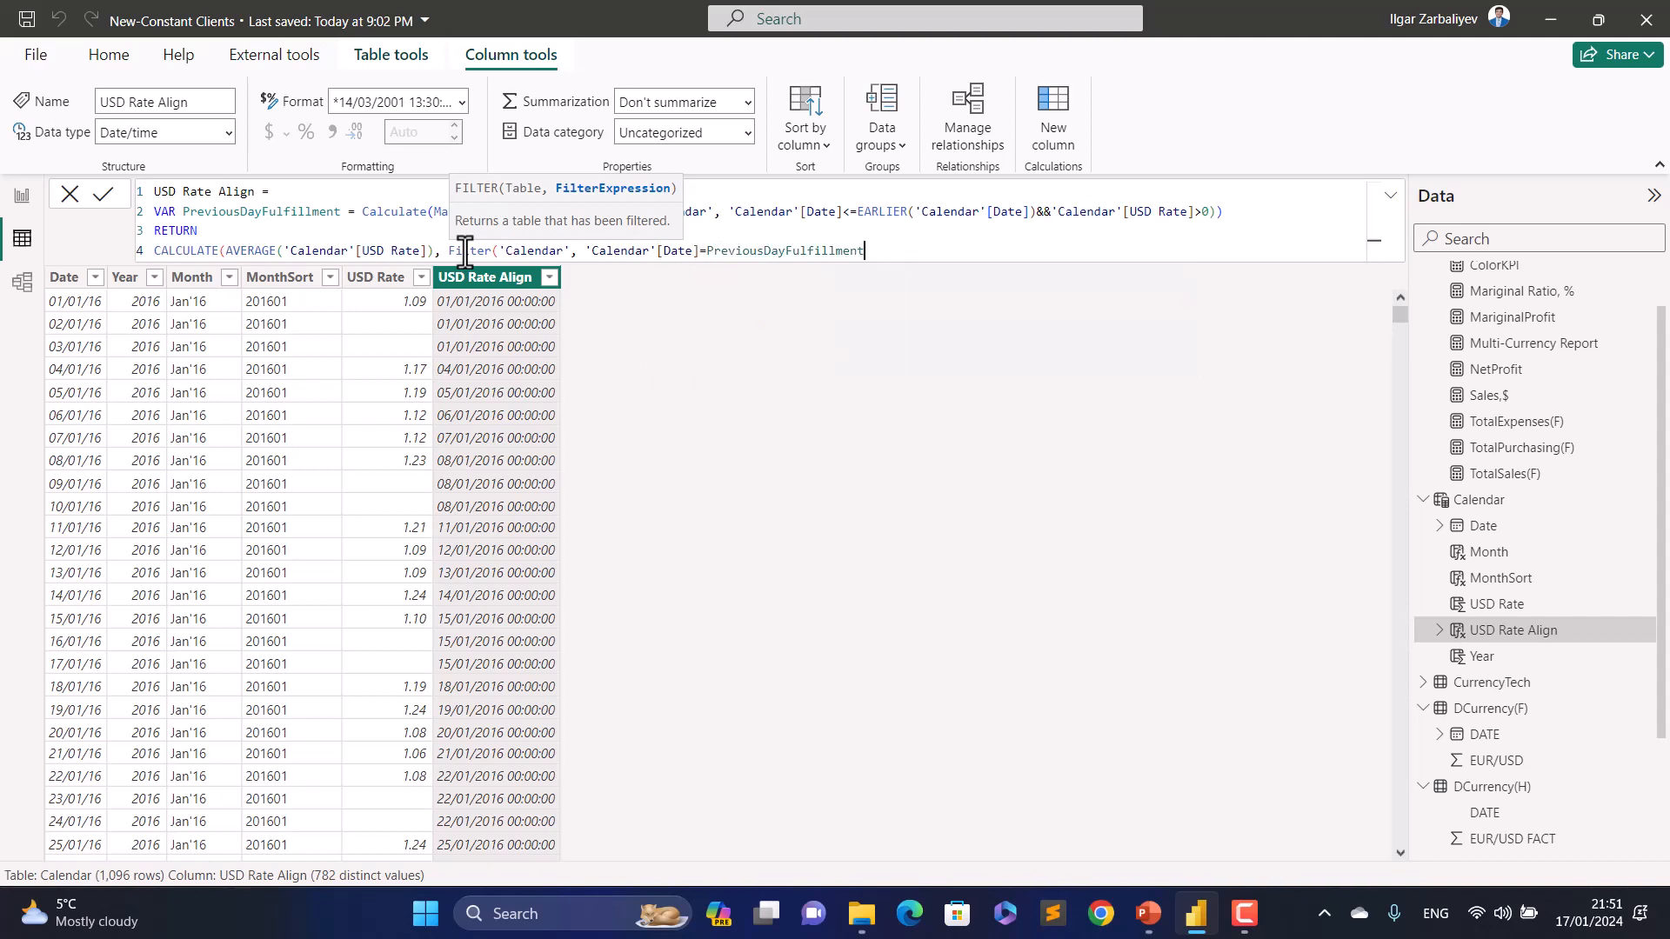
{"action": "type", "text": "))"}
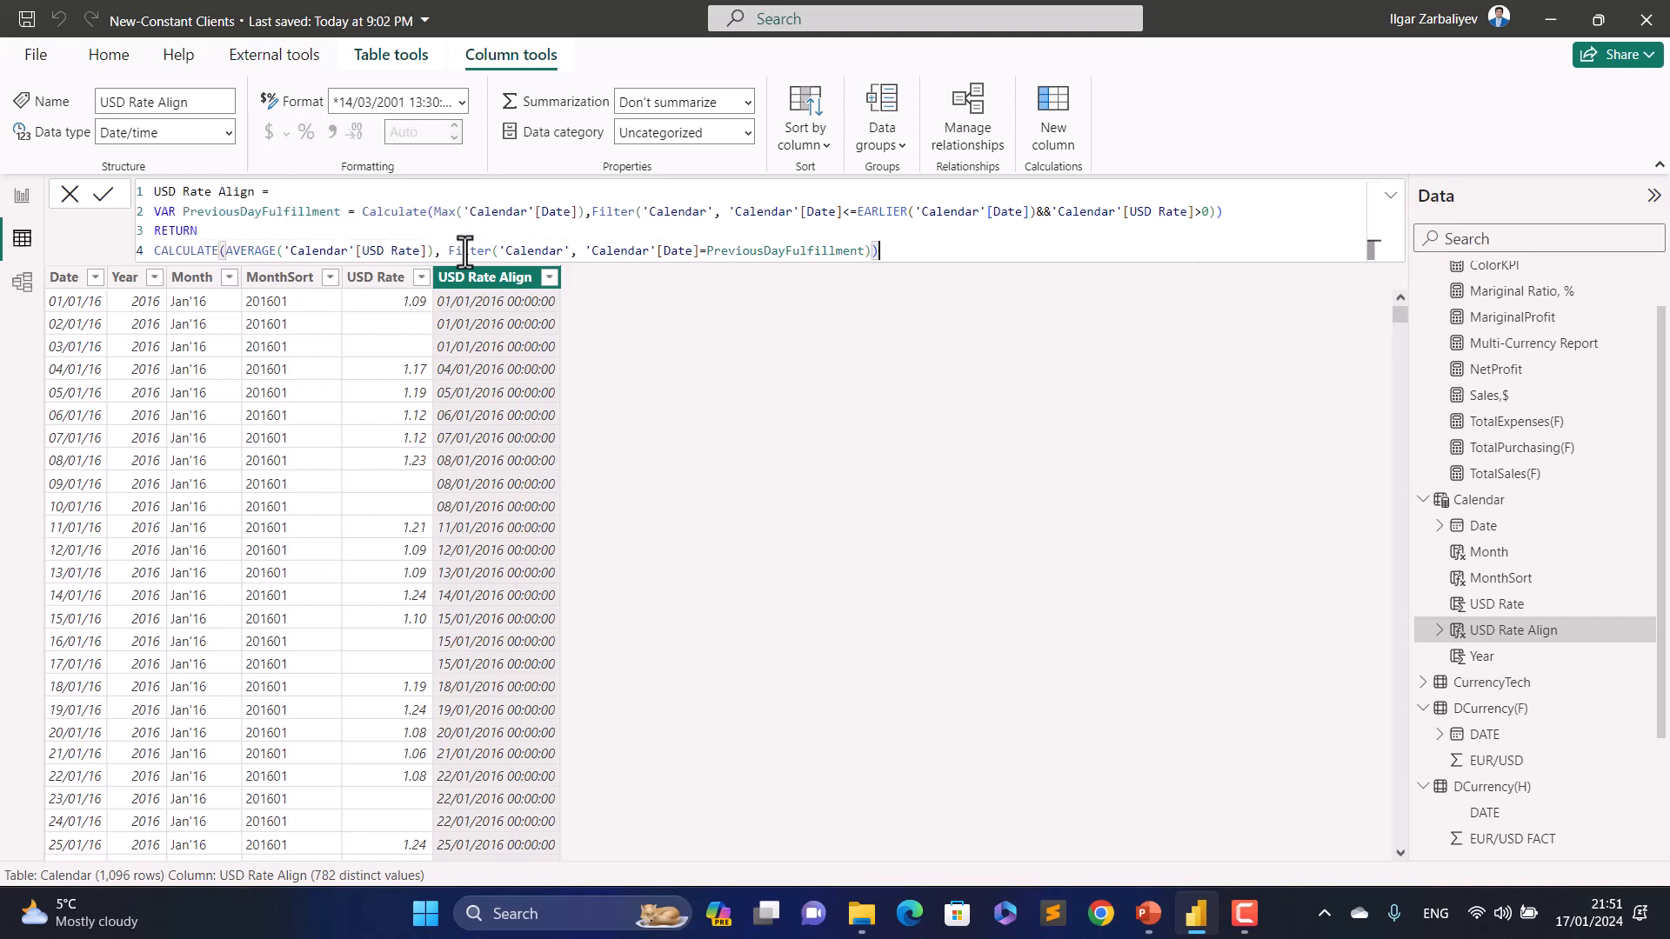
{"action": "key", "text": "Return"}
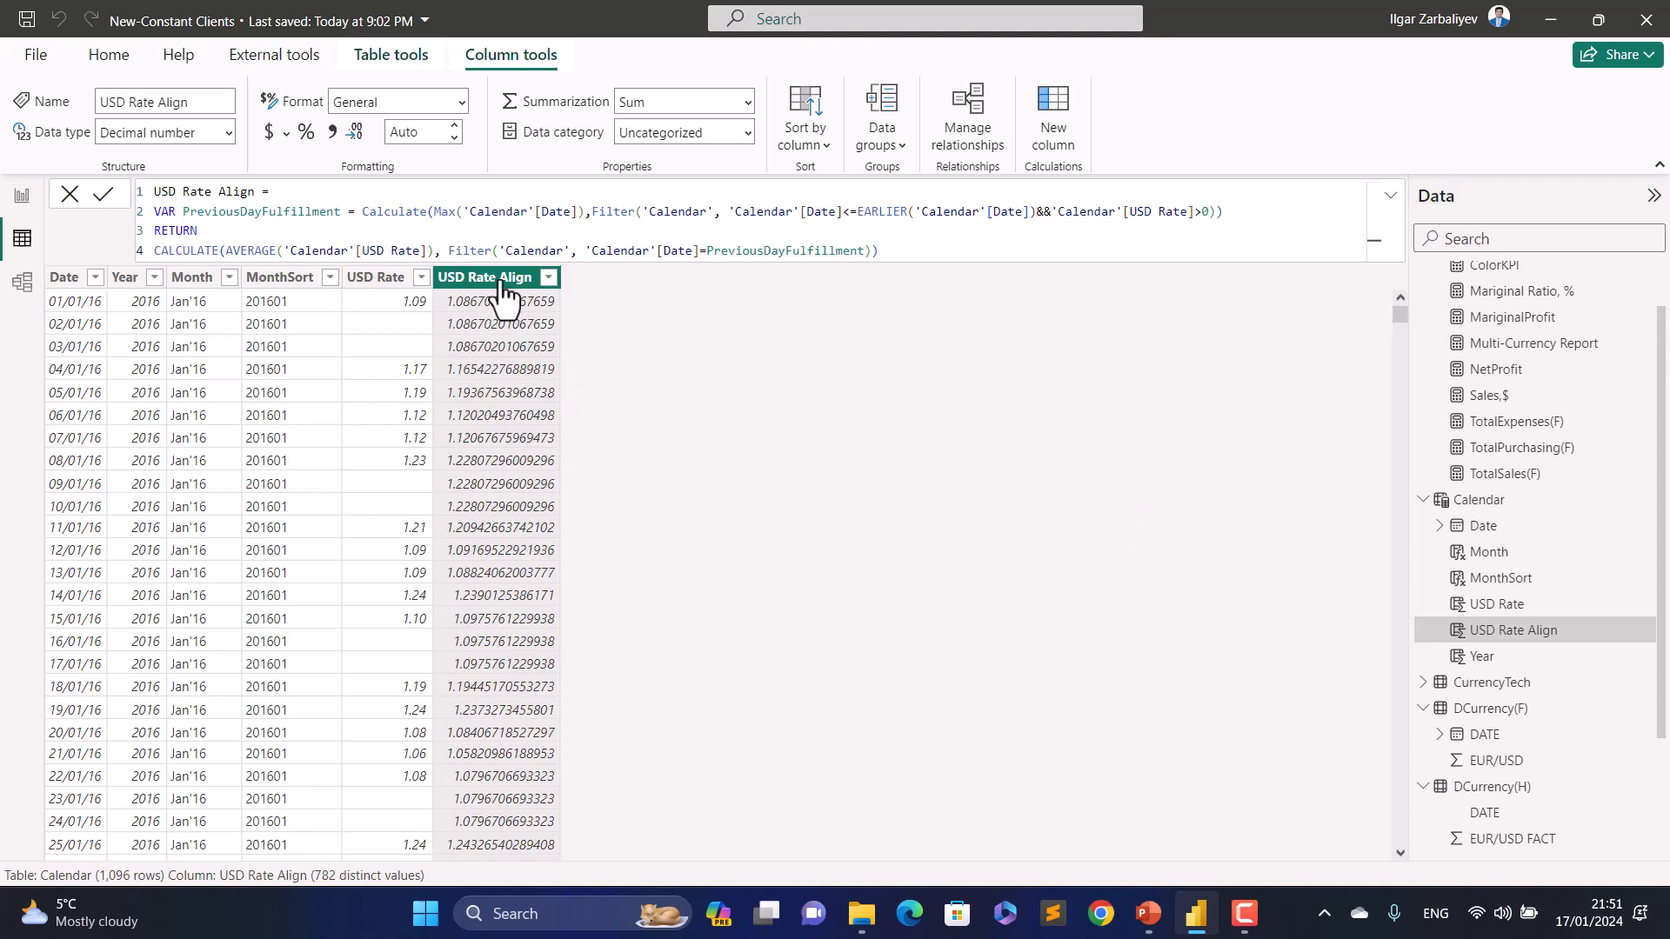
{"action": "left_click", "coordinate": [333, 132]}
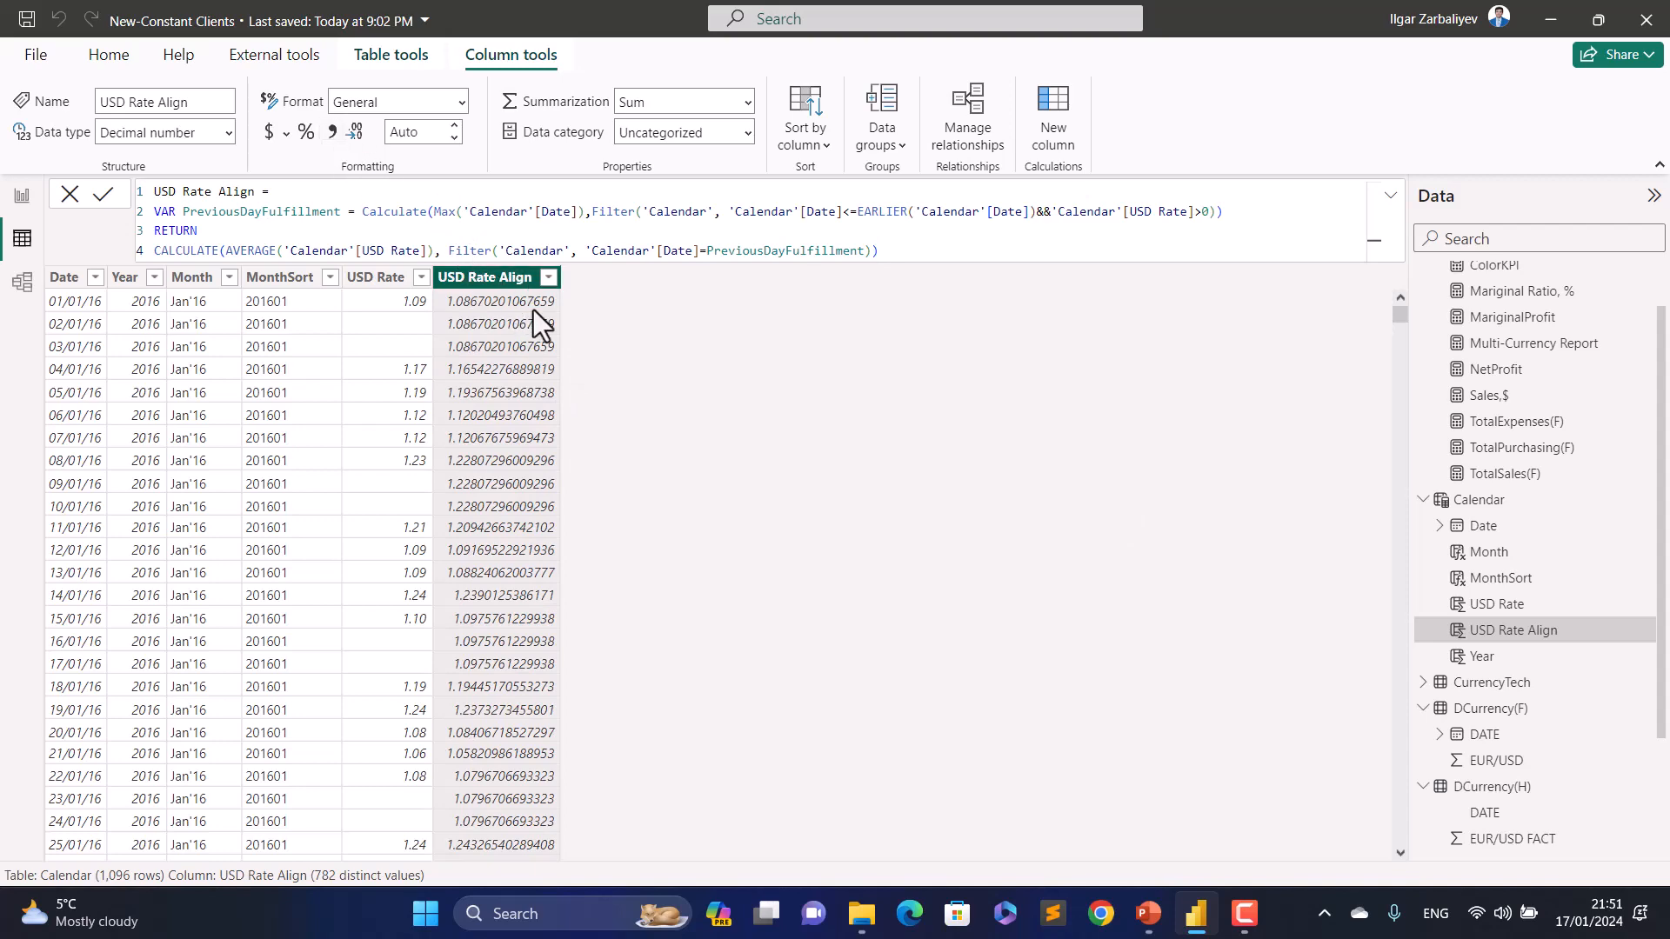
Step: Return to the report page and move the Multi-Currency Report table closer beneath the EUR/USD slicer
{"action": "left_click", "coordinate": [22, 195]}
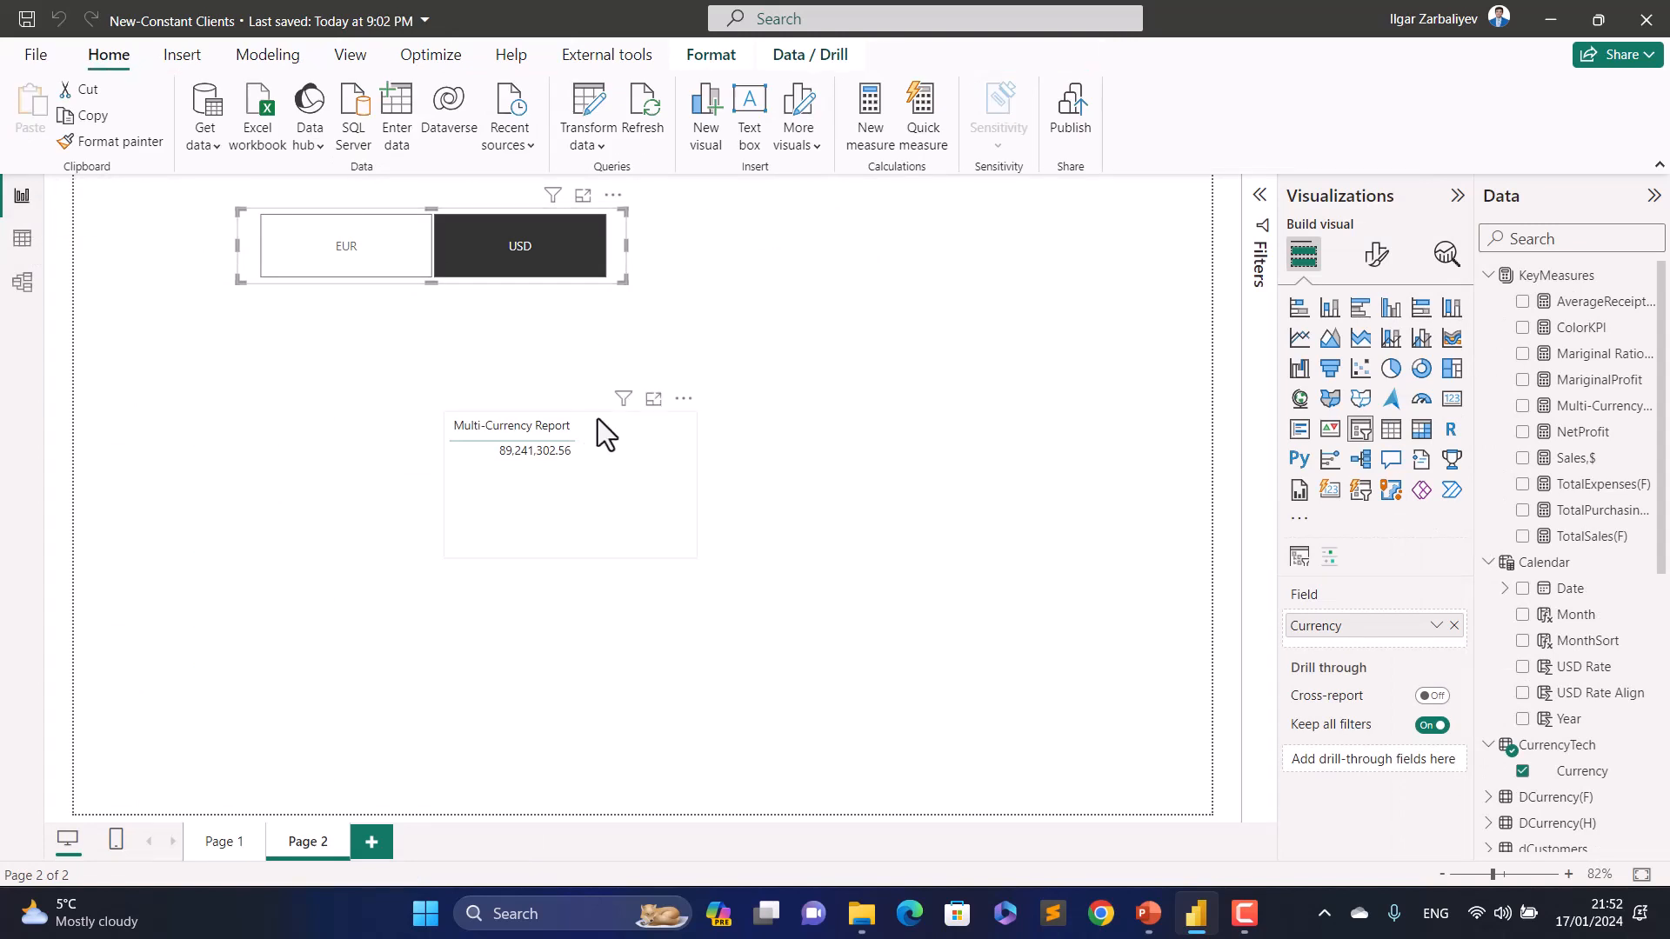
{"action": "left_click_drag", "start_coordinate": [639, 466], "coordinate": [497, 434]}
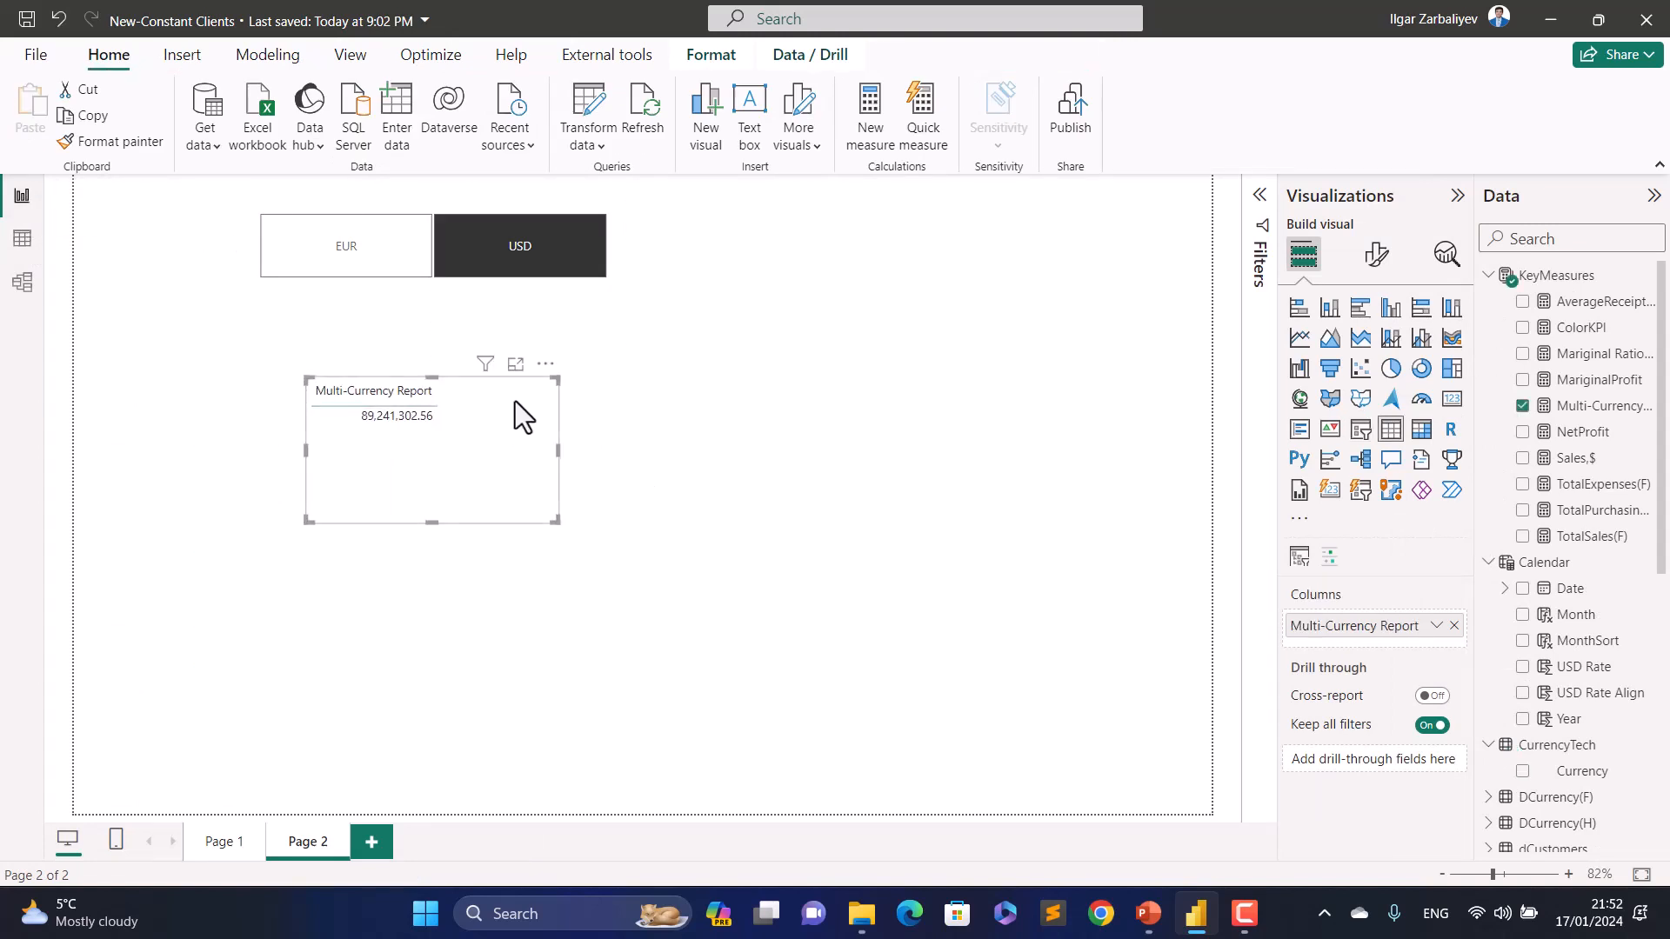
{"action": "left_click", "coordinate": [557, 287]}
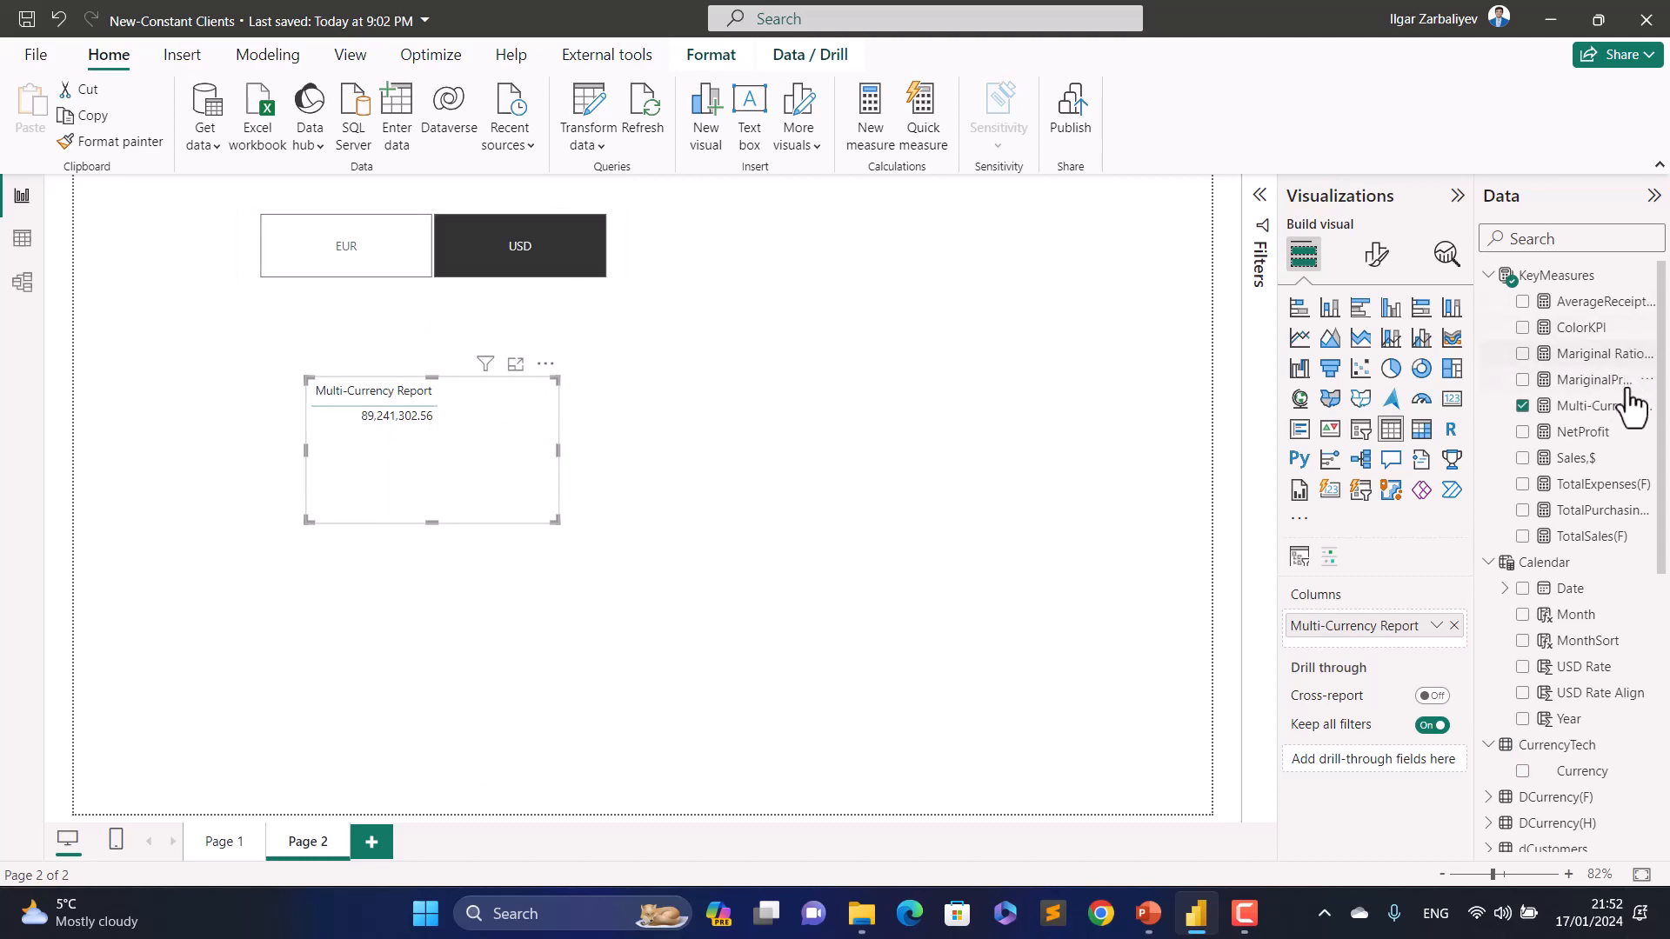
Step: Open the Sales,$ measure's formula and delete the 'DCurrency(H)'[EUR/USD FACT] reference and closing brackets after RELATED(
{"action": "left_click", "coordinate": [1576, 458]}
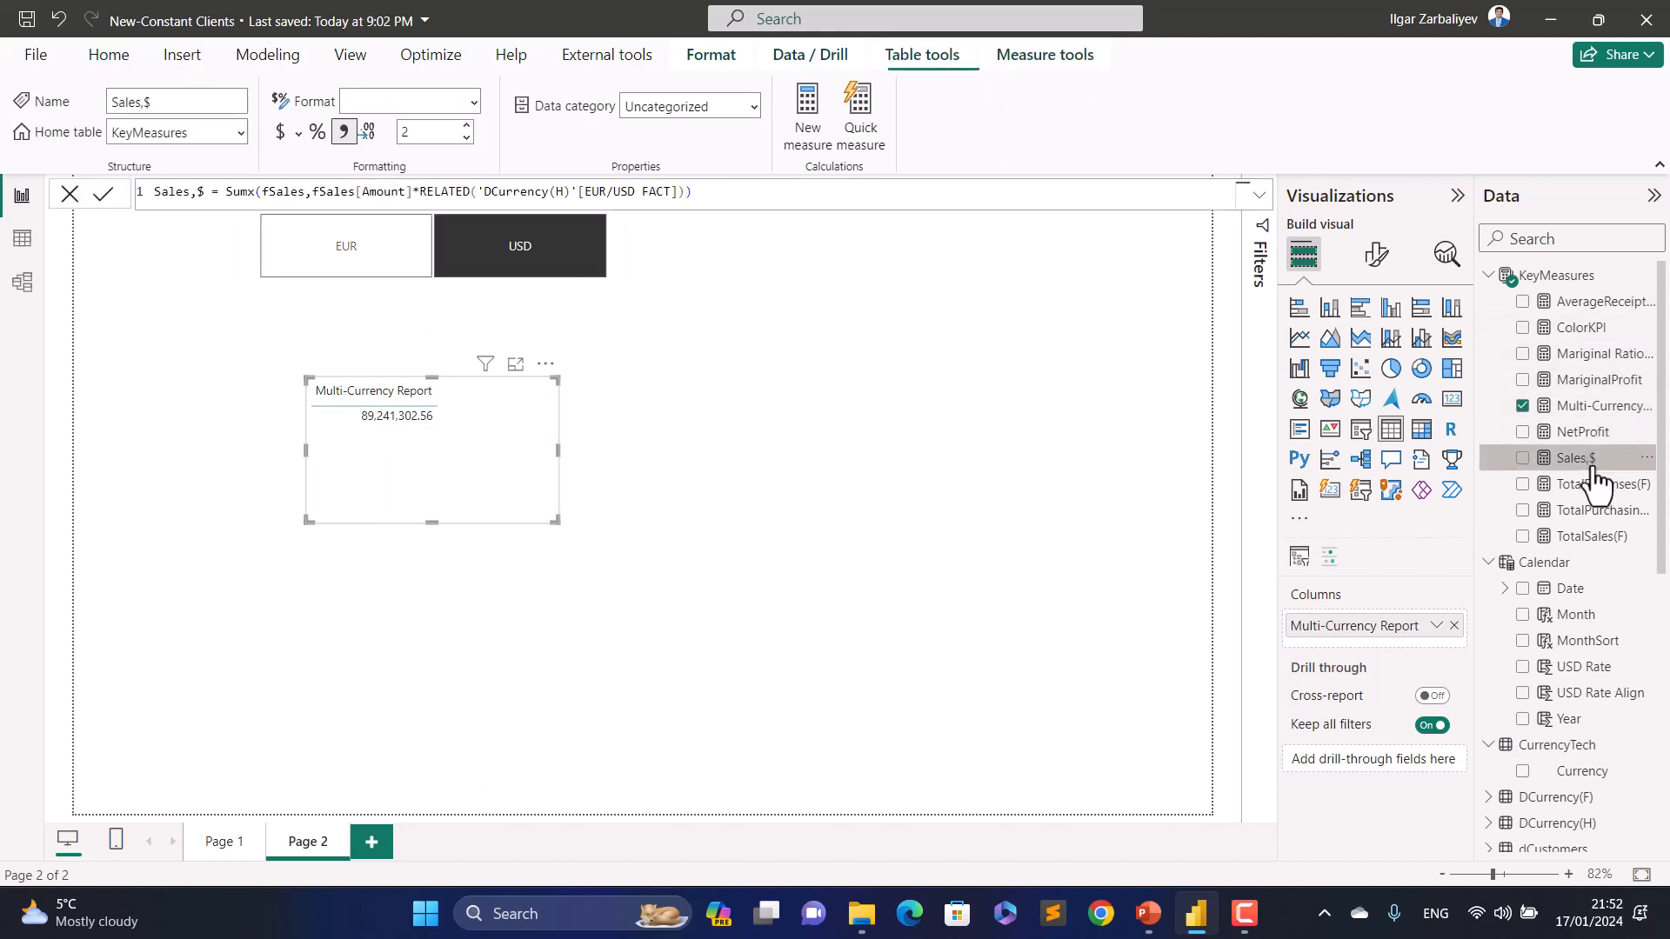
{"action": "left_click", "coordinate": [776, 193]}
{"action": "key", "text": "BackSpace"}
{"action": "key", "text": "BackSpace"}
{"action": "key", "text": "BackSpace"}
{"action": "key", "text": "BackSpace"}
{"action": "key", "text": "BackSpace"}
{"action": "key", "text": "BackSpace"}
{"action": "key", "text": "BackSpace"}
{"action": "key", "text": "BackSpace"}
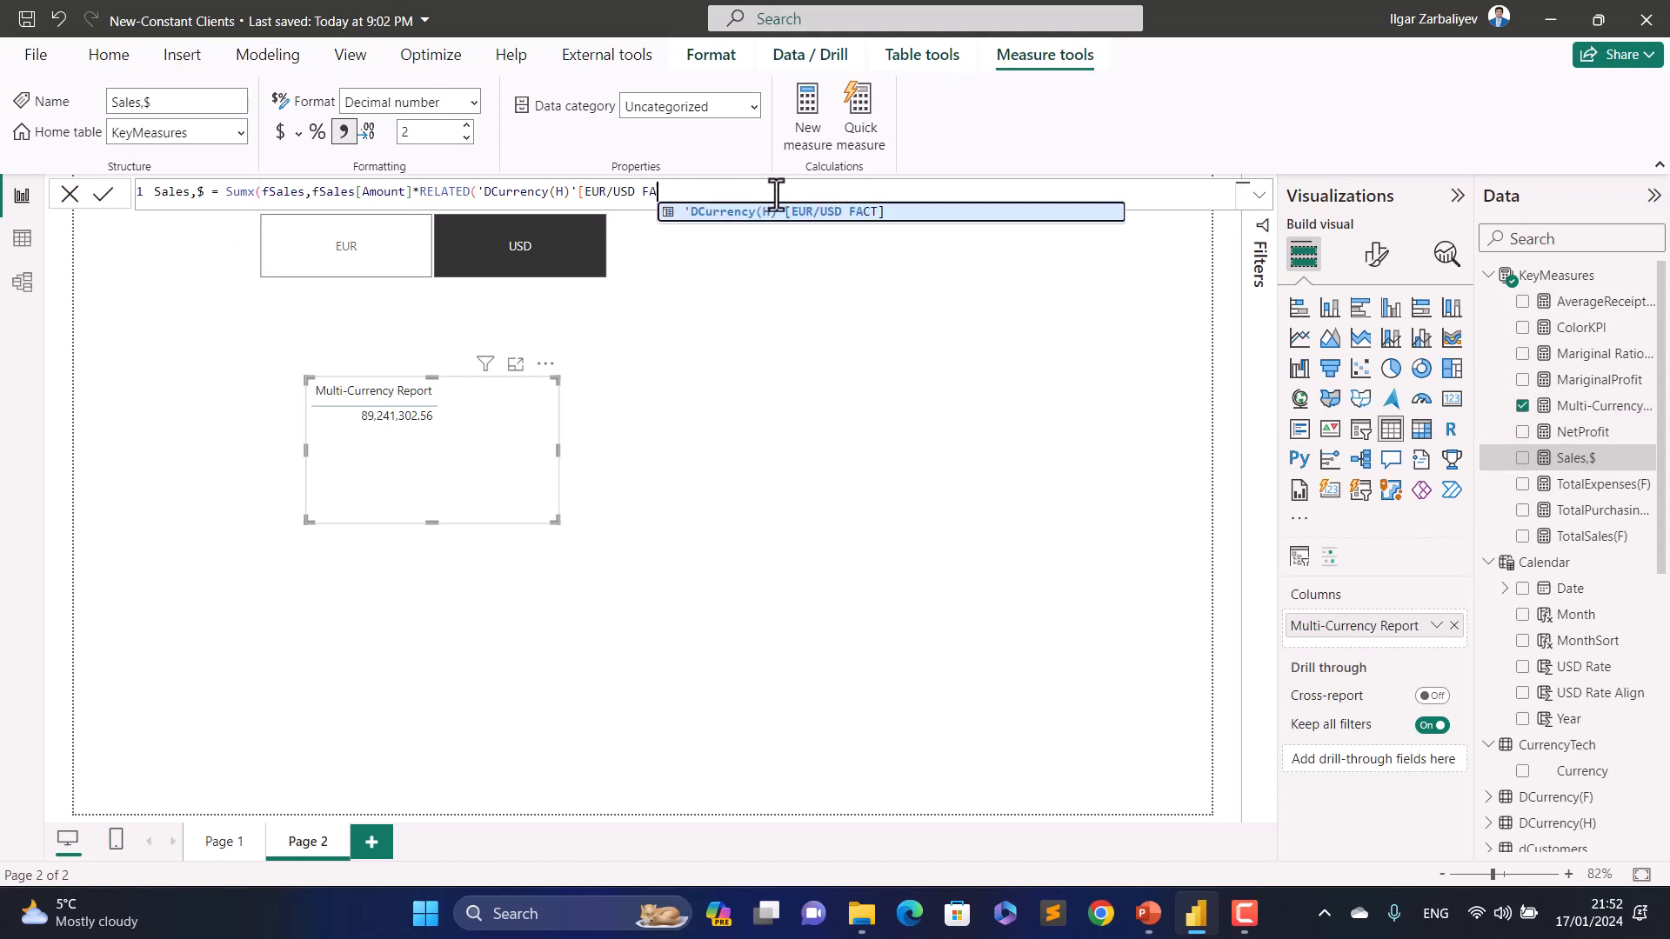
{"action": "key", "text": "BackSpace"}
{"action": "key", "text": "BackSpace"}
{"action": "key", "text": "BackSpace"}
{"action": "key", "text": "BackSpace"}
{"action": "key", "text": "BackSpace"}
{"action": "key", "text": "BackSpace"}
{"action": "key", "text": "BackSpace"}
{"action": "key", "text": "BackSpace"}
{"action": "key", "text": "BackSpace"}
{"action": "key", "text": "BackSpace"}
{"action": "key", "text": "BackSpace"}
{"action": "key", "text": "BackSpace"}
{"action": "key", "text": "BackSpace"}
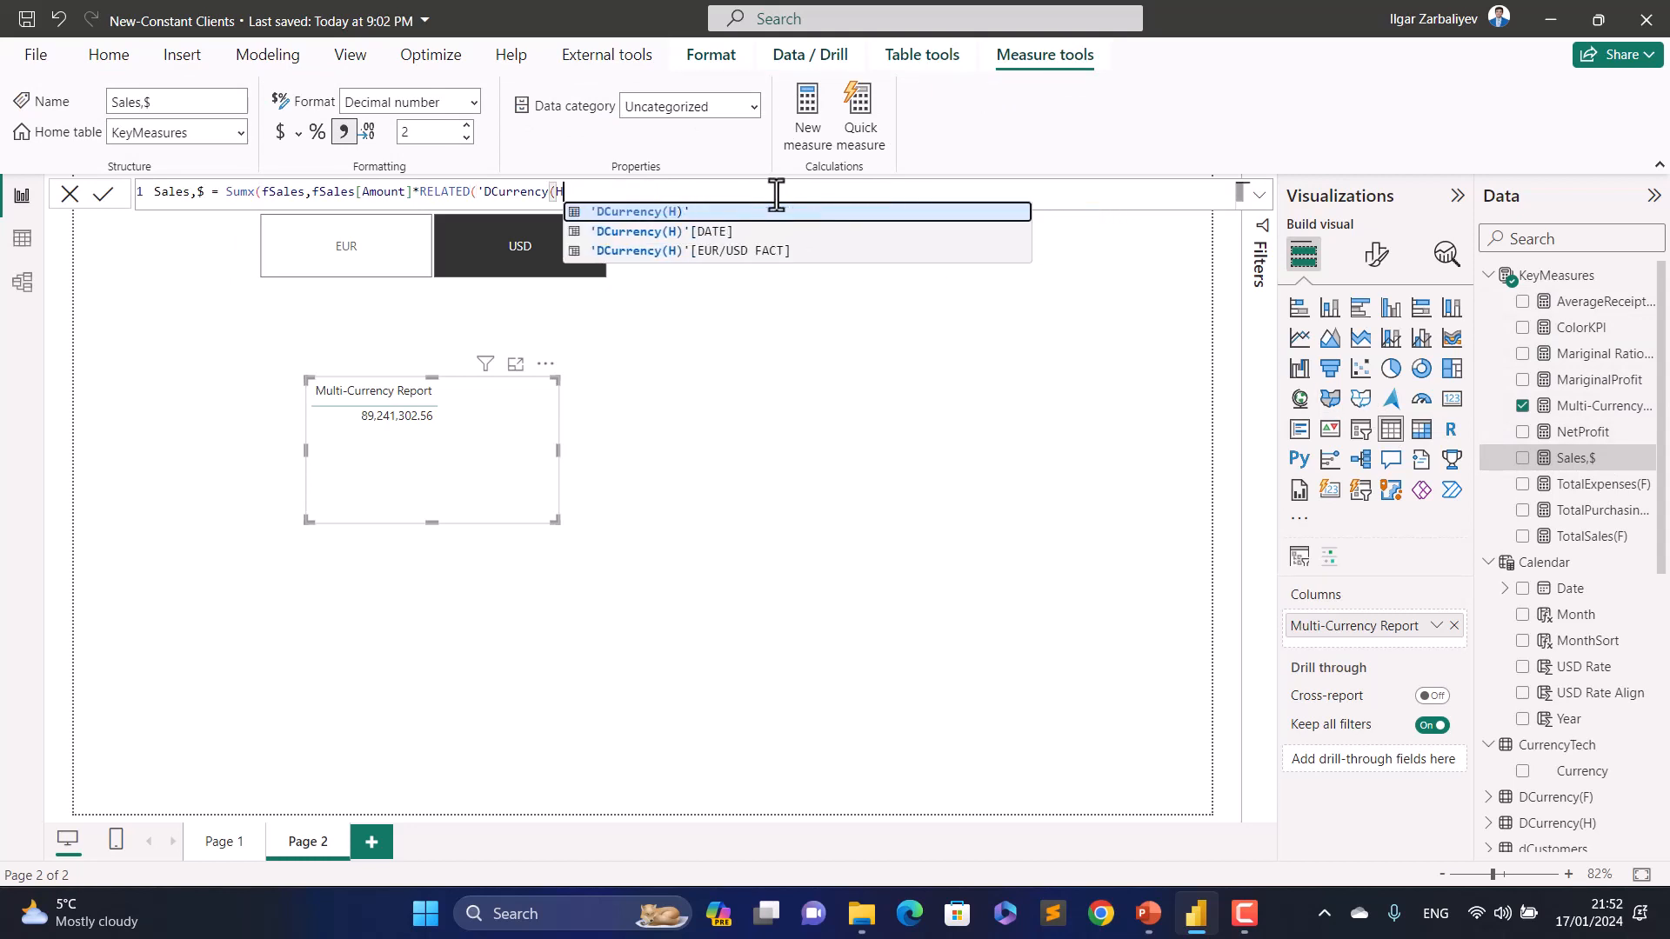
{"action": "key", "text": "BackSpace"}
{"action": "key", "text": "BackSpace"}
{"action": "key", "text": "BackSpace"}
{"action": "key", "text": "BackSpace"}
{"action": "key", "text": "BackSpace"}
{"action": "key", "text": "BackSpace"}
{"action": "key", "text": "BackSpace"}
{"action": "key", "text": "BackSpace"}
{"action": "key", "text": "BackSpace"}
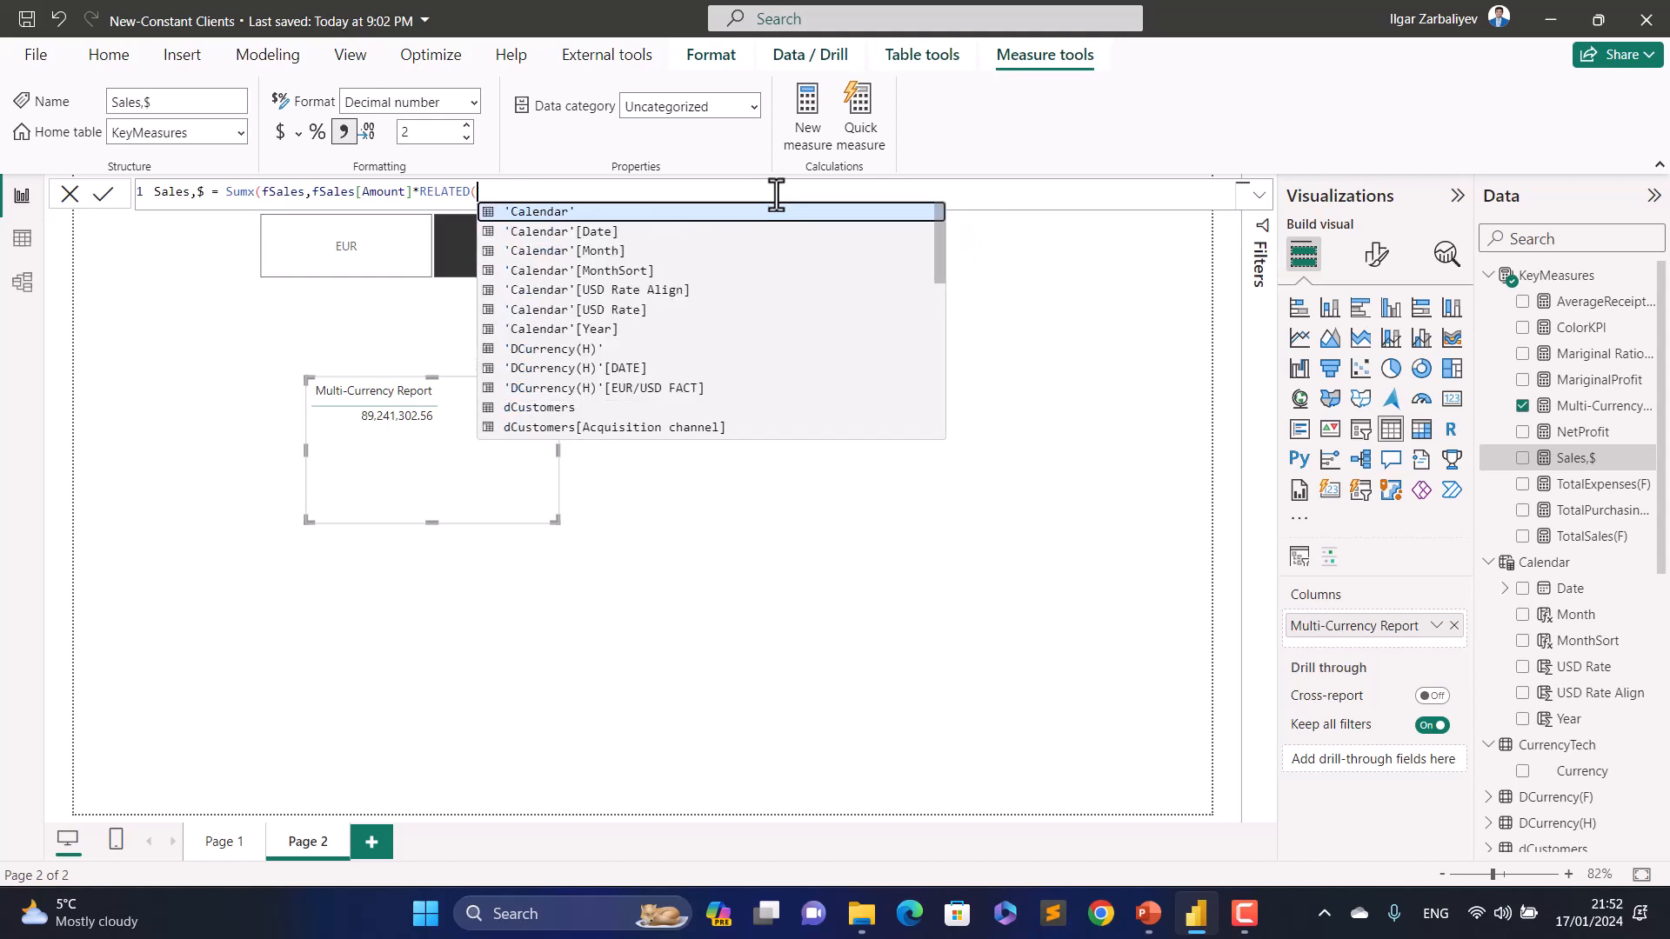
Step: Insert 'Calendar'[USD Rate Align] as the RELATED argument, close the brackets and commit the Sales,$ measure
{"action": "type", "text": "calenda"}
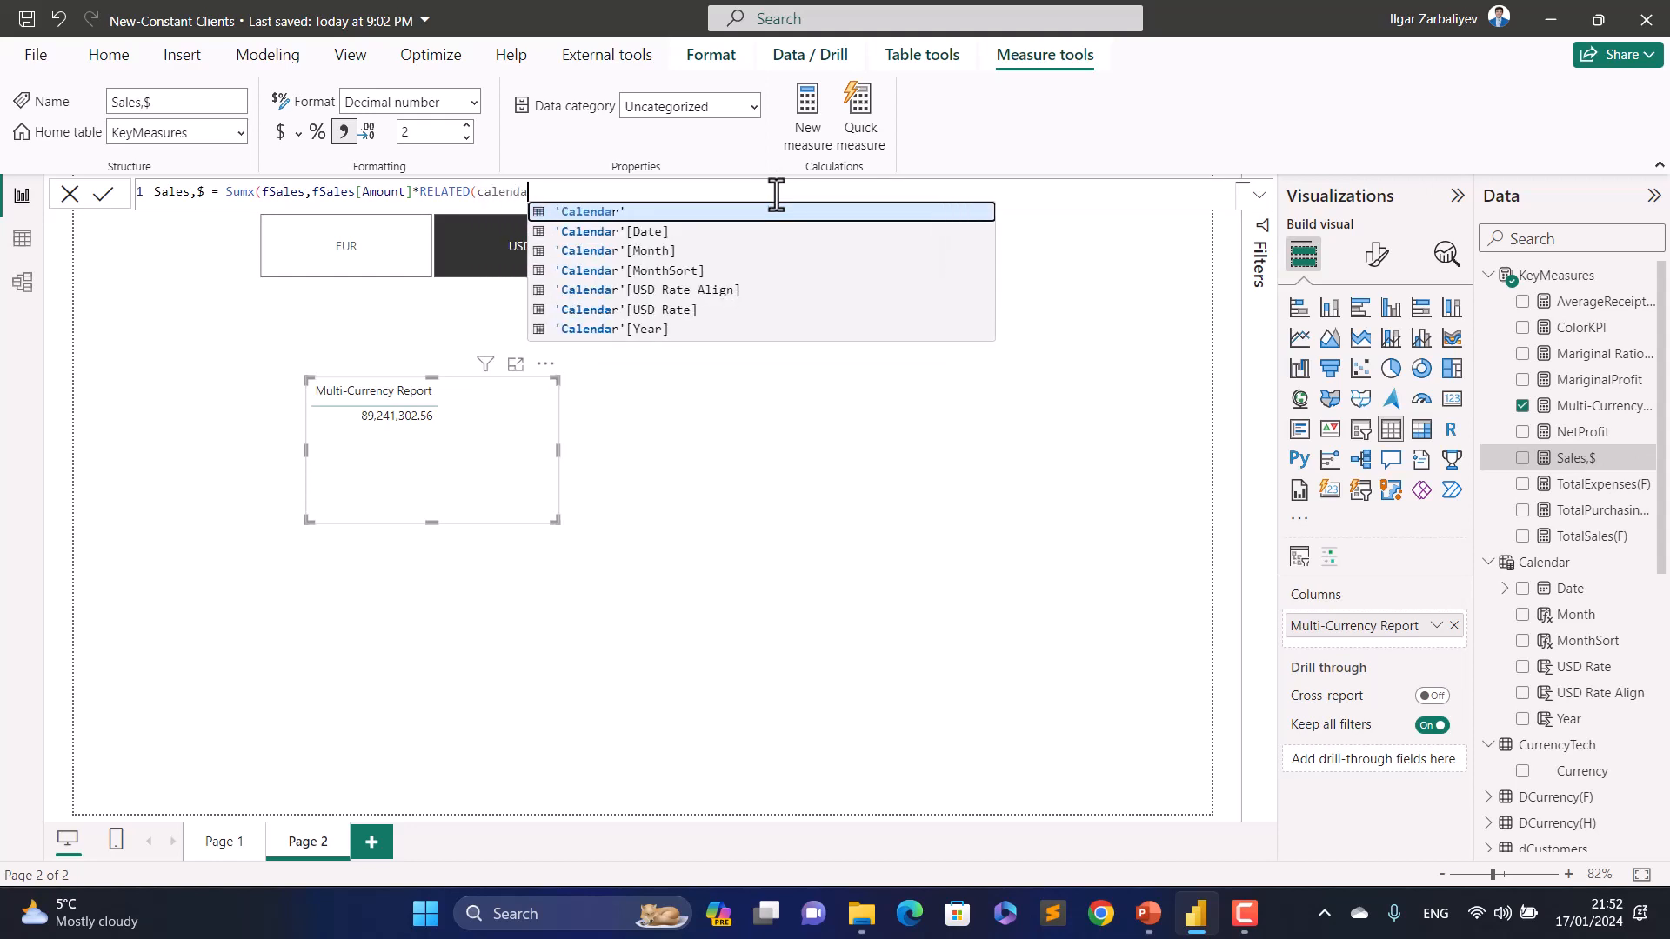
{"action": "key", "text": "Down"}
{"action": "key", "text": "Down"}
{"action": "key", "text": "Down"}
{"action": "key", "text": "Down"}
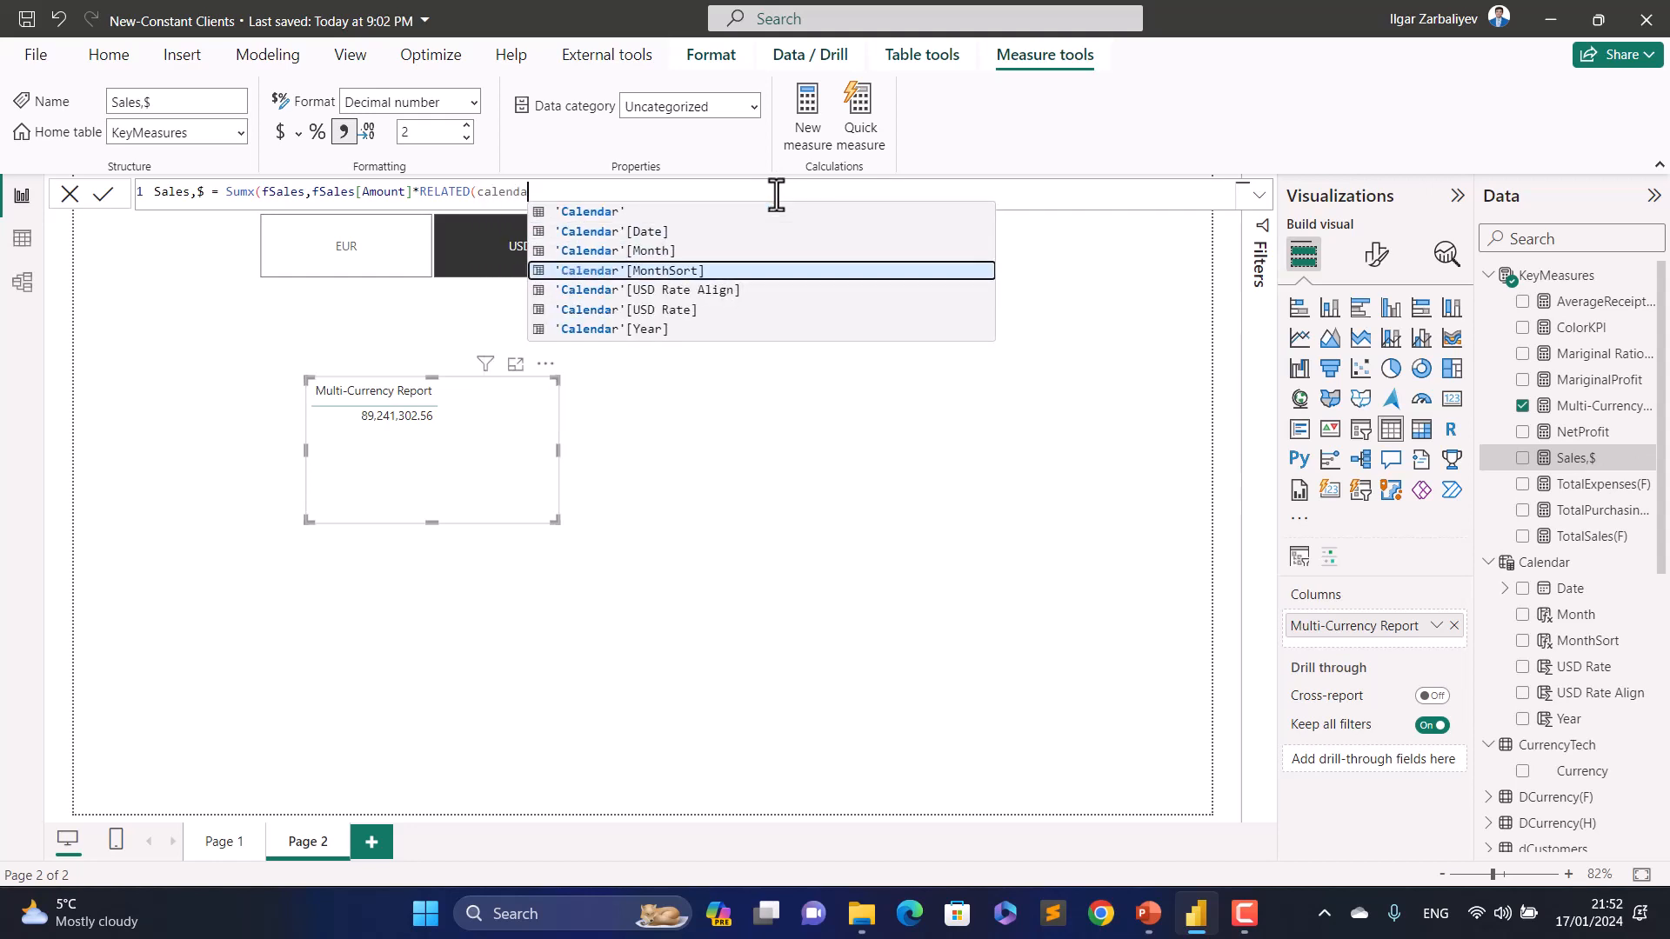
{"action": "key", "text": "Tab"}
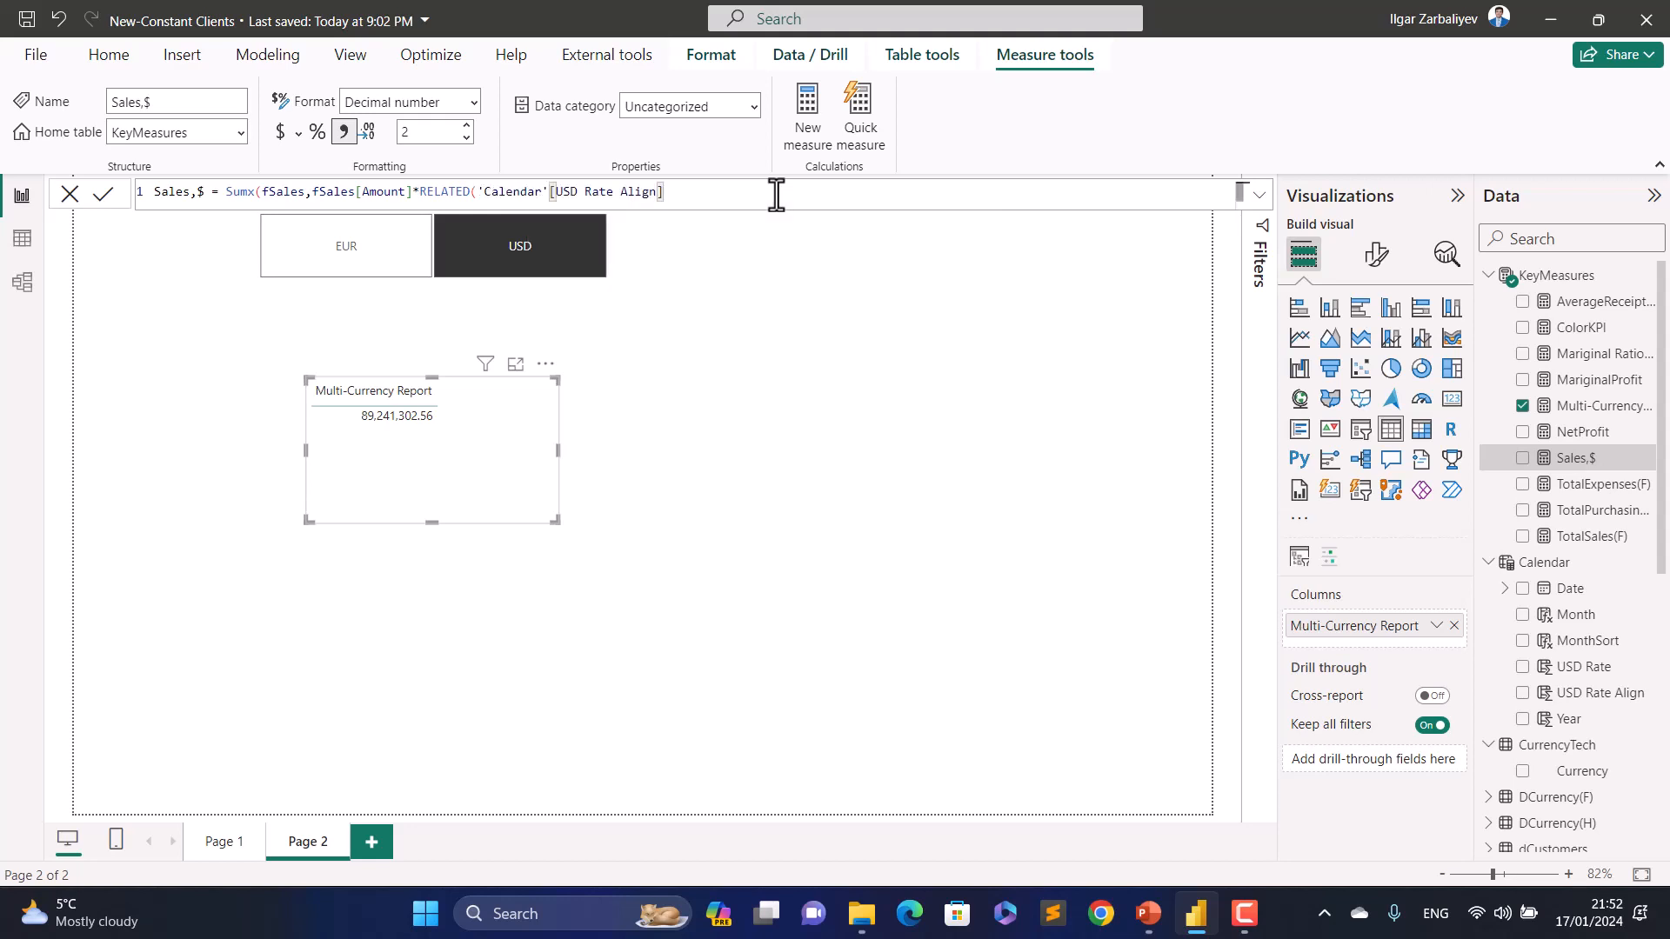
{"action": "type", "text": "))"}
{"action": "key", "text": "Return"}
Step: Switch the currency slicer to EUR and back to USD, and move the Multi-Currency Report table up towards the slicer
{"action": "left_click", "coordinate": [377, 265]}
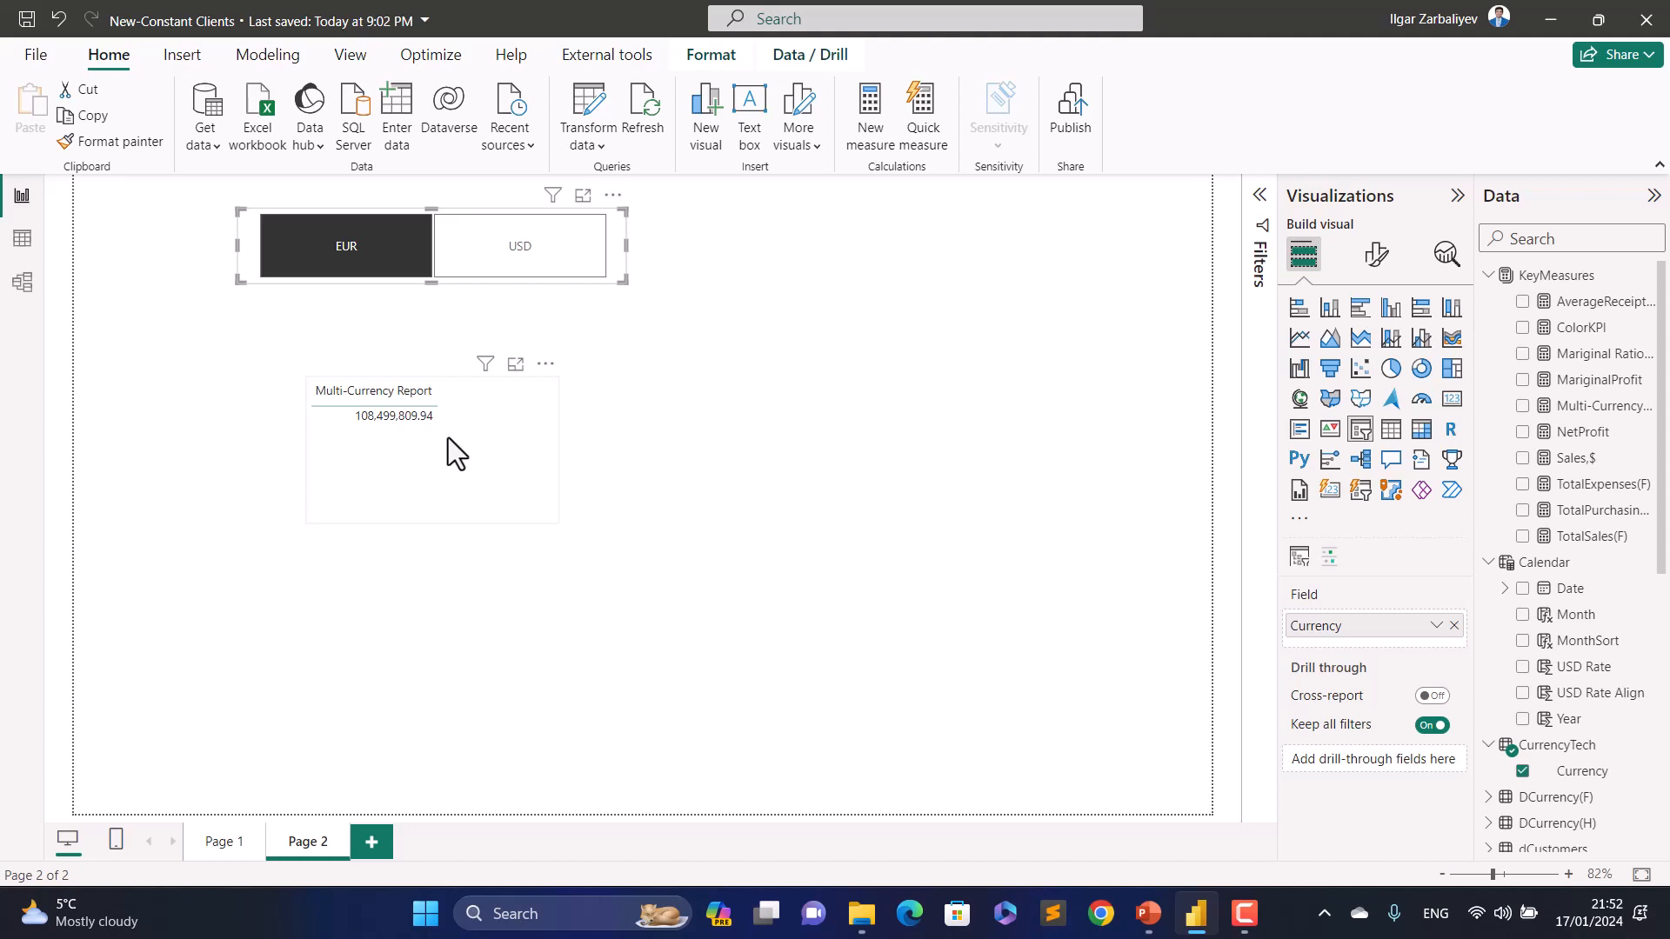
{"action": "left_click", "coordinate": [523, 262]}
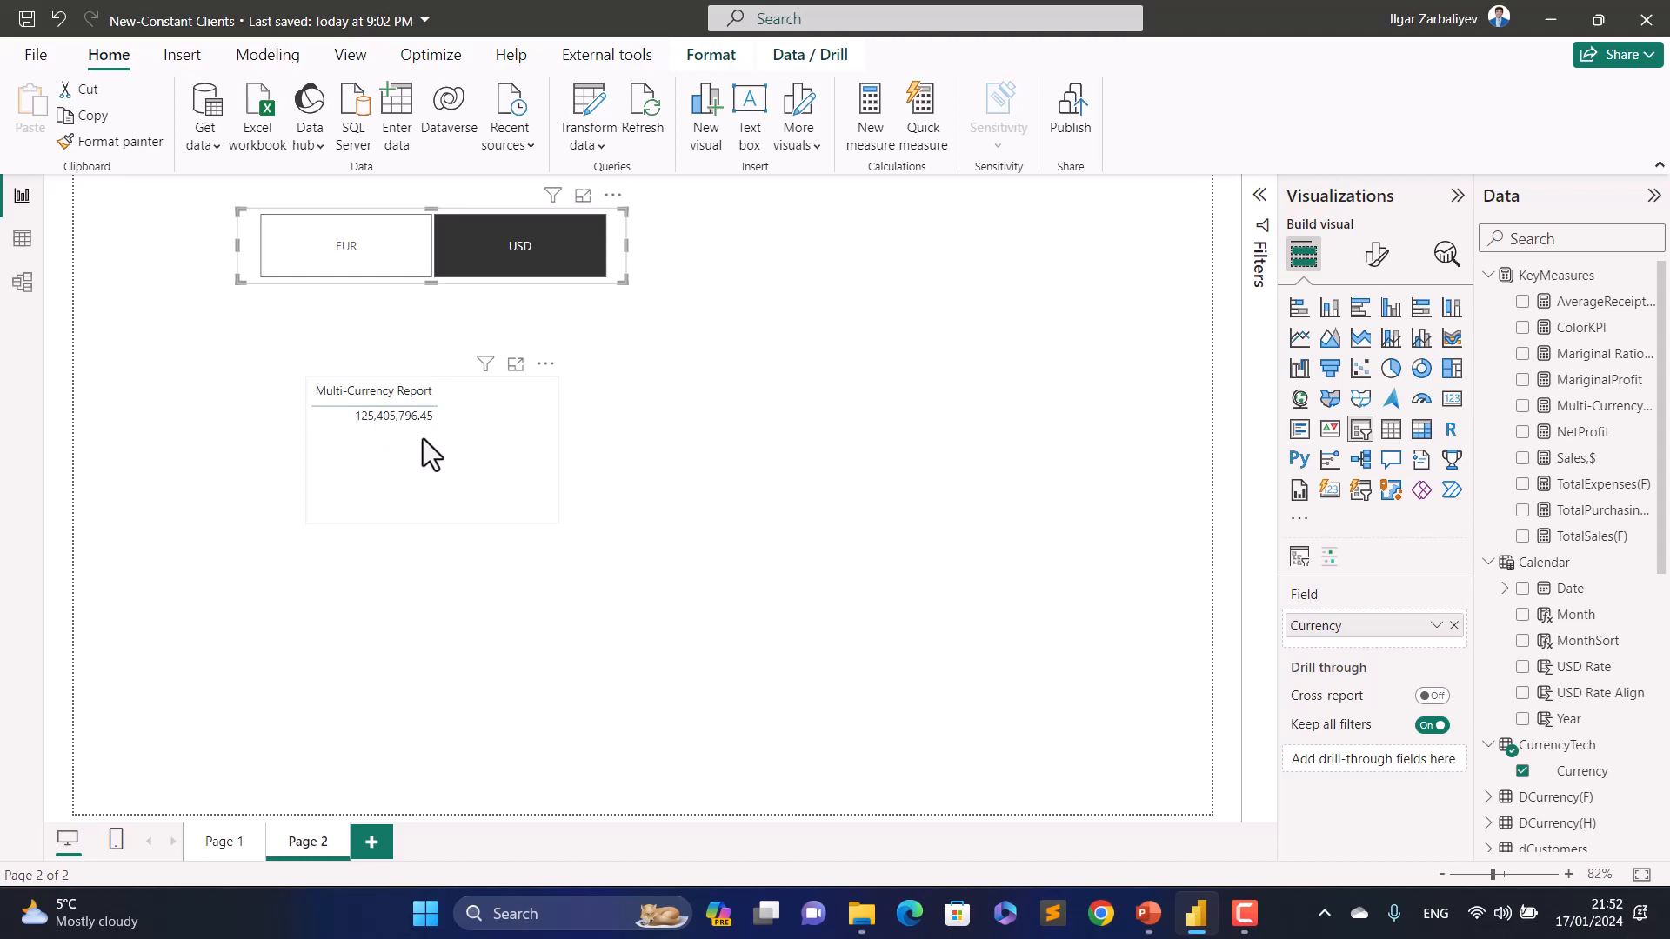
{"action": "mouse_move", "coordinate": [513, 457]}
{"action": "left_mouse_down"}
{"action": "mouse_move", "coordinate": [465, 450]}
{"action": "mouse_move", "coordinate": [468, 432]}
{"action": "mouse_move", "coordinate": [522, 432]}
{"action": "left_mouse_up"}
Step: Add an empty clustered column chart to the report page, place it beside the Multi-Currency Report table and enlarge it
{"action": "left_click", "coordinate": [986, 483]}
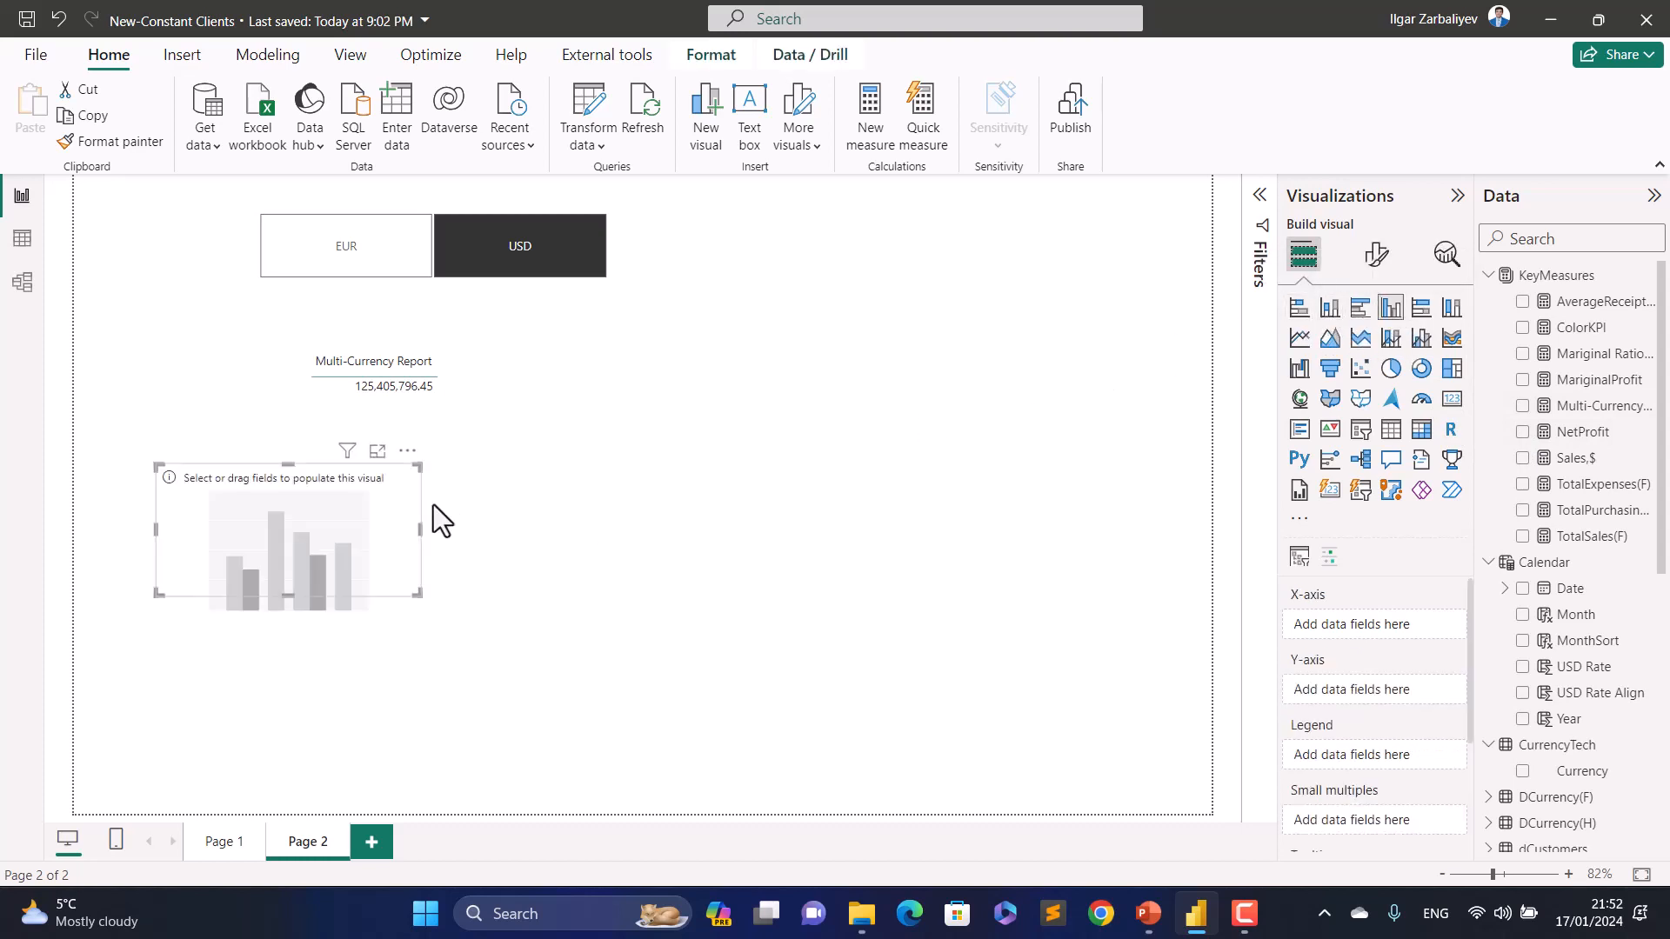
{"action": "left_click_drag", "start_coordinate": [365, 534], "coordinate": [1018, 422]}
{"action": "left_click_drag", "start_coordinate": [1078, 477], "coordinate": [1070, 707]}
{"action": "left_click_drag", "start_coordinate": [813, 528], "coordinate": [611, 565]}
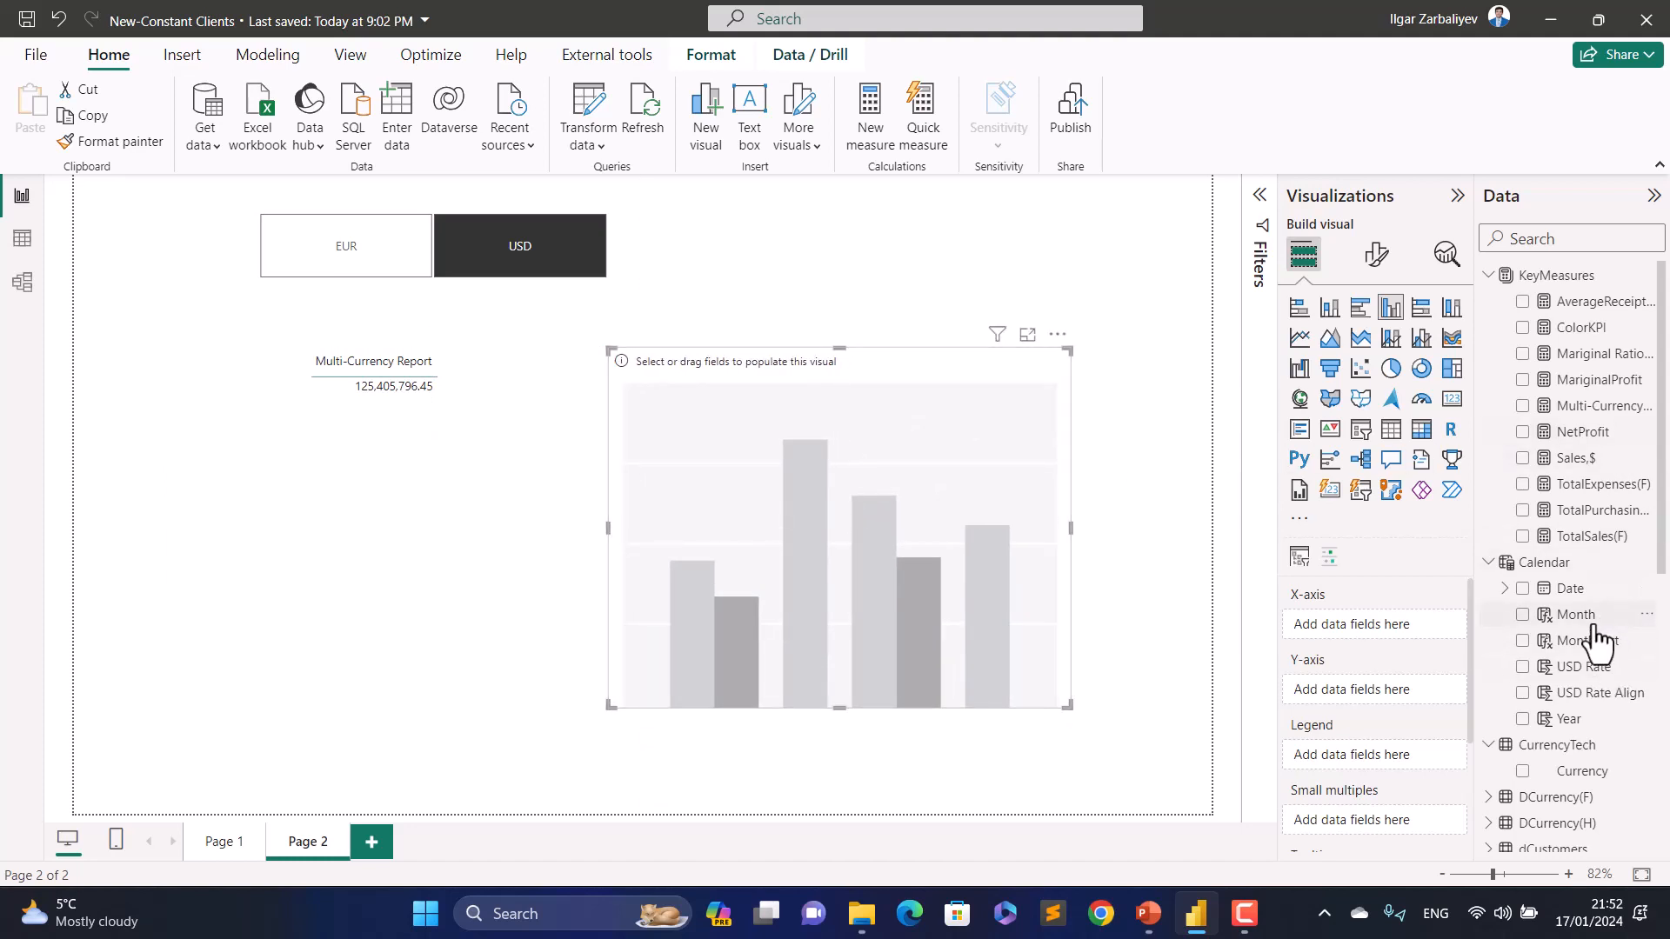
Step: Plot Sales,$ and TotalSales(F) by Month in the column chart, and replace Month with Year on the x-axis
{"action": "left_click_drag", "start_coordinate": [1596, 620], "coordinate": [895, 566]}
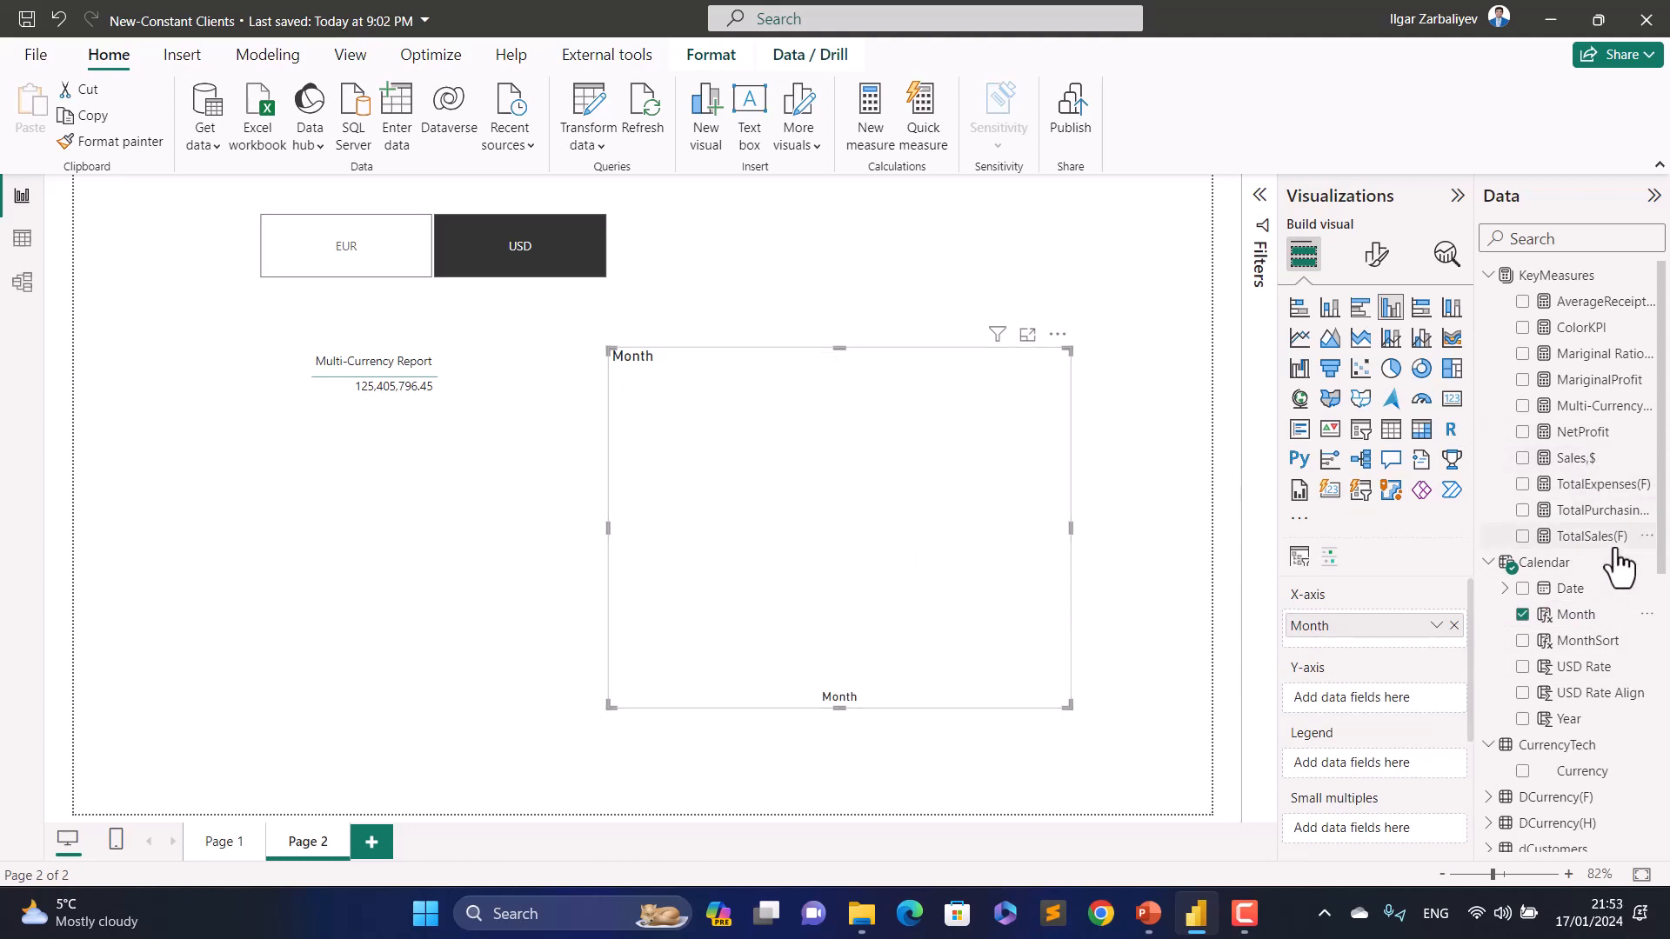
{"action": "left_click_drag", "start_coordinate": [1579, 459], "coordinate": [858, 487]}
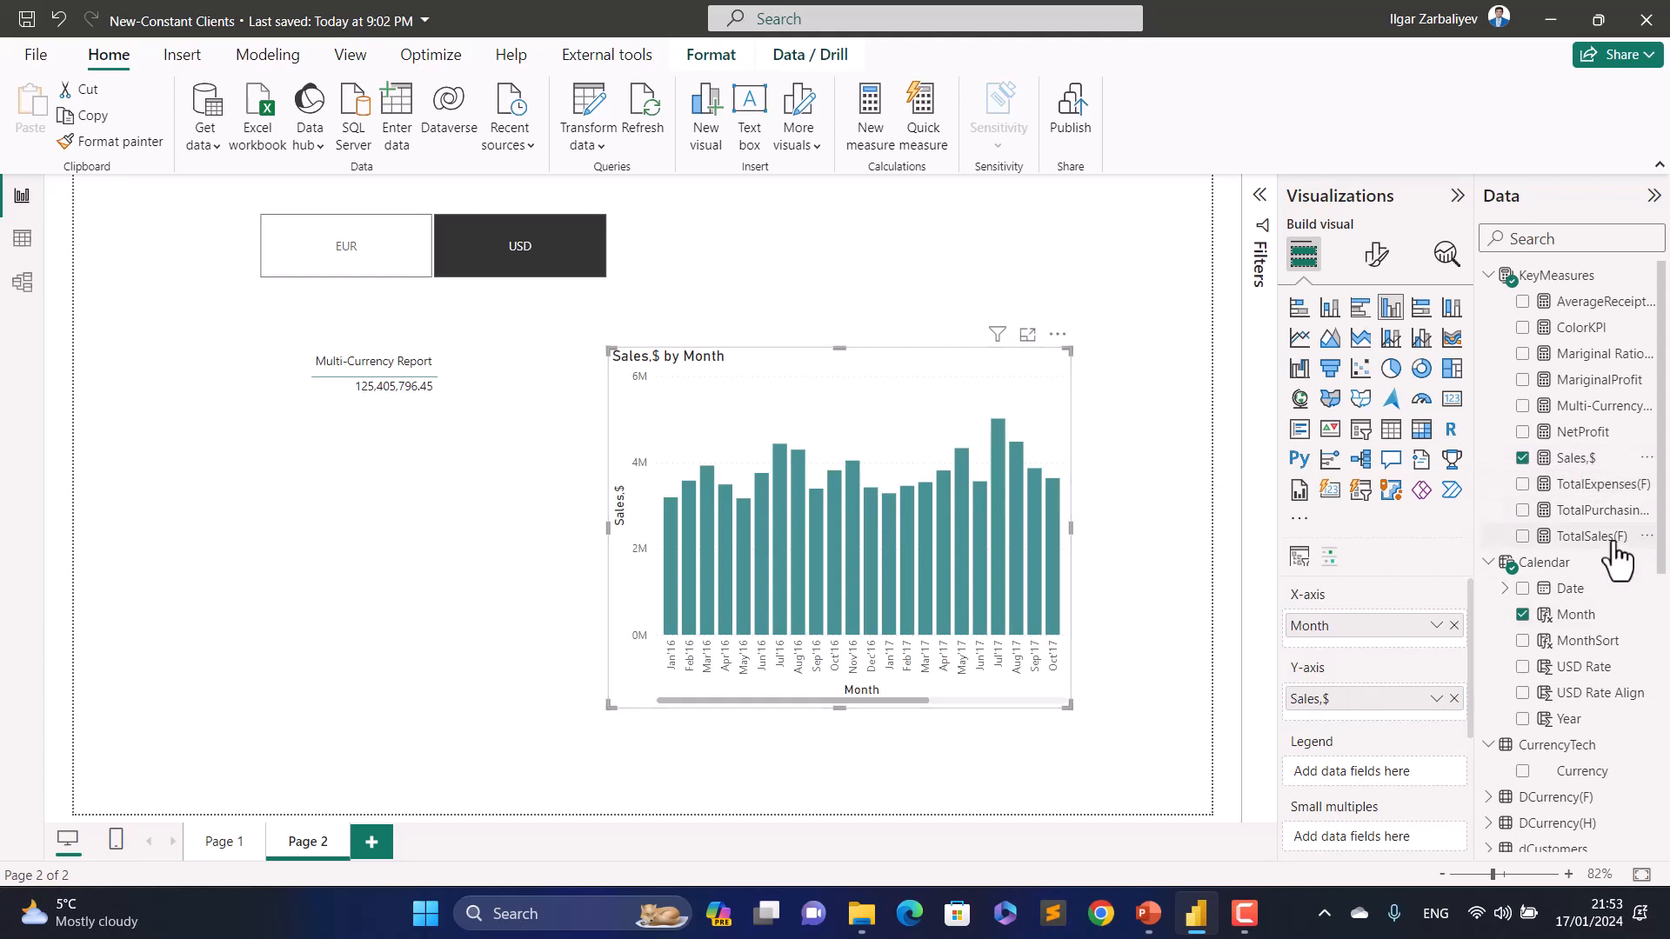
{"action": "left_click_drag", "start_coordinate": [1609, 538], "coordinate": [1430, 715]}
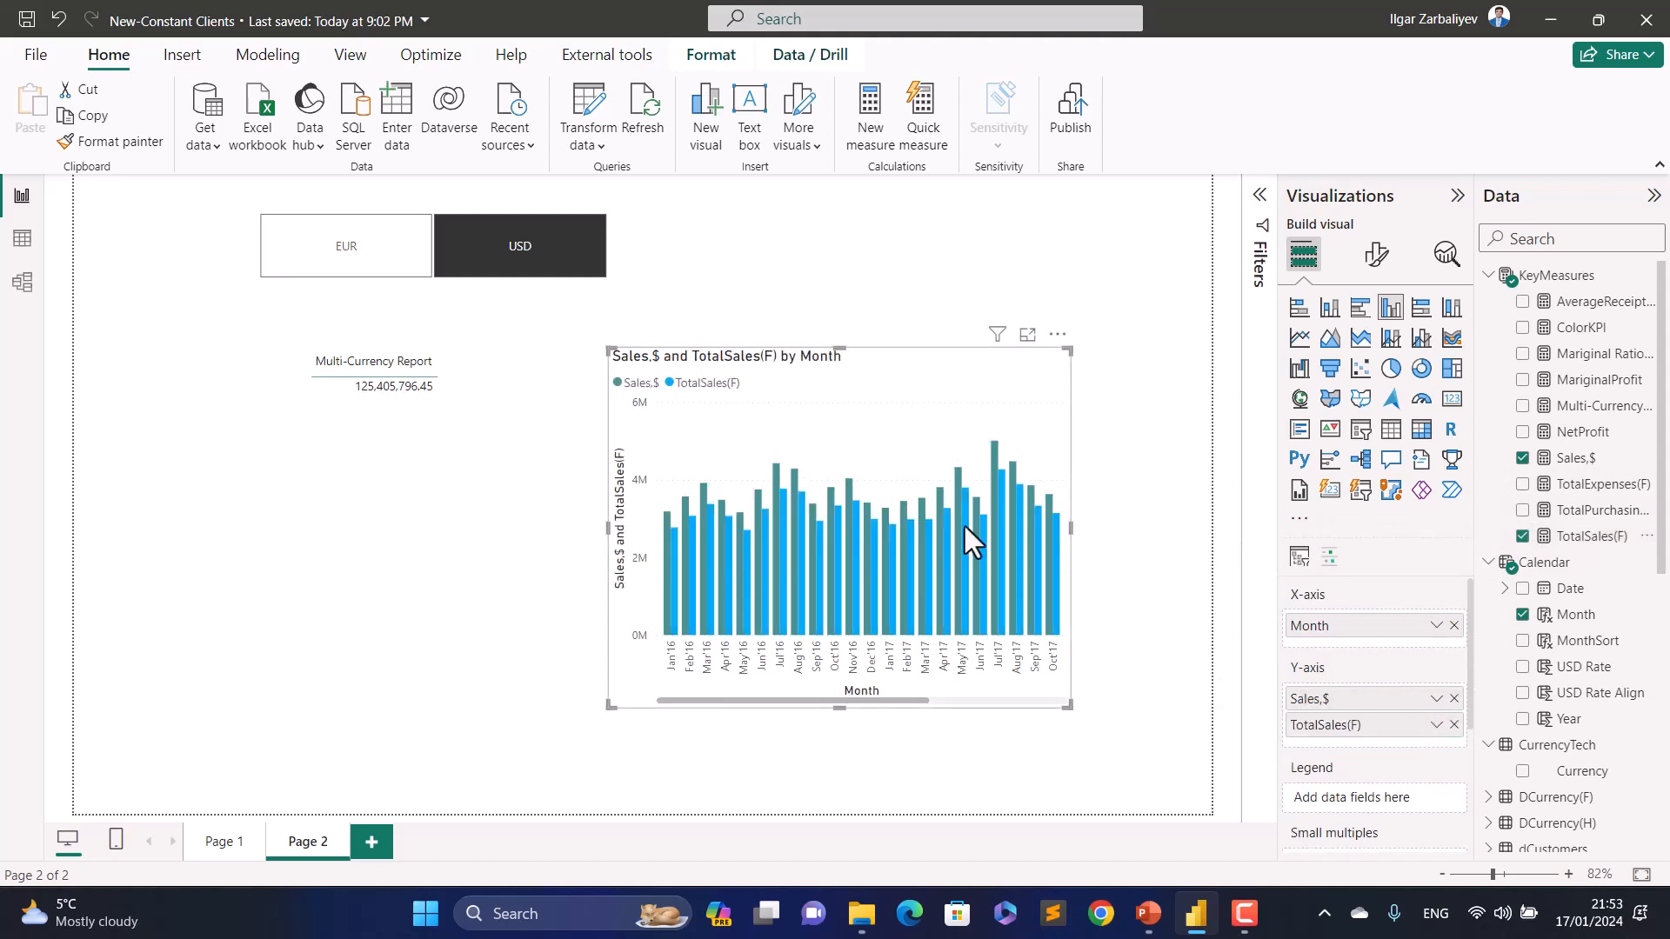
{"action": "left_click", "coordinate": [1453, 627]}
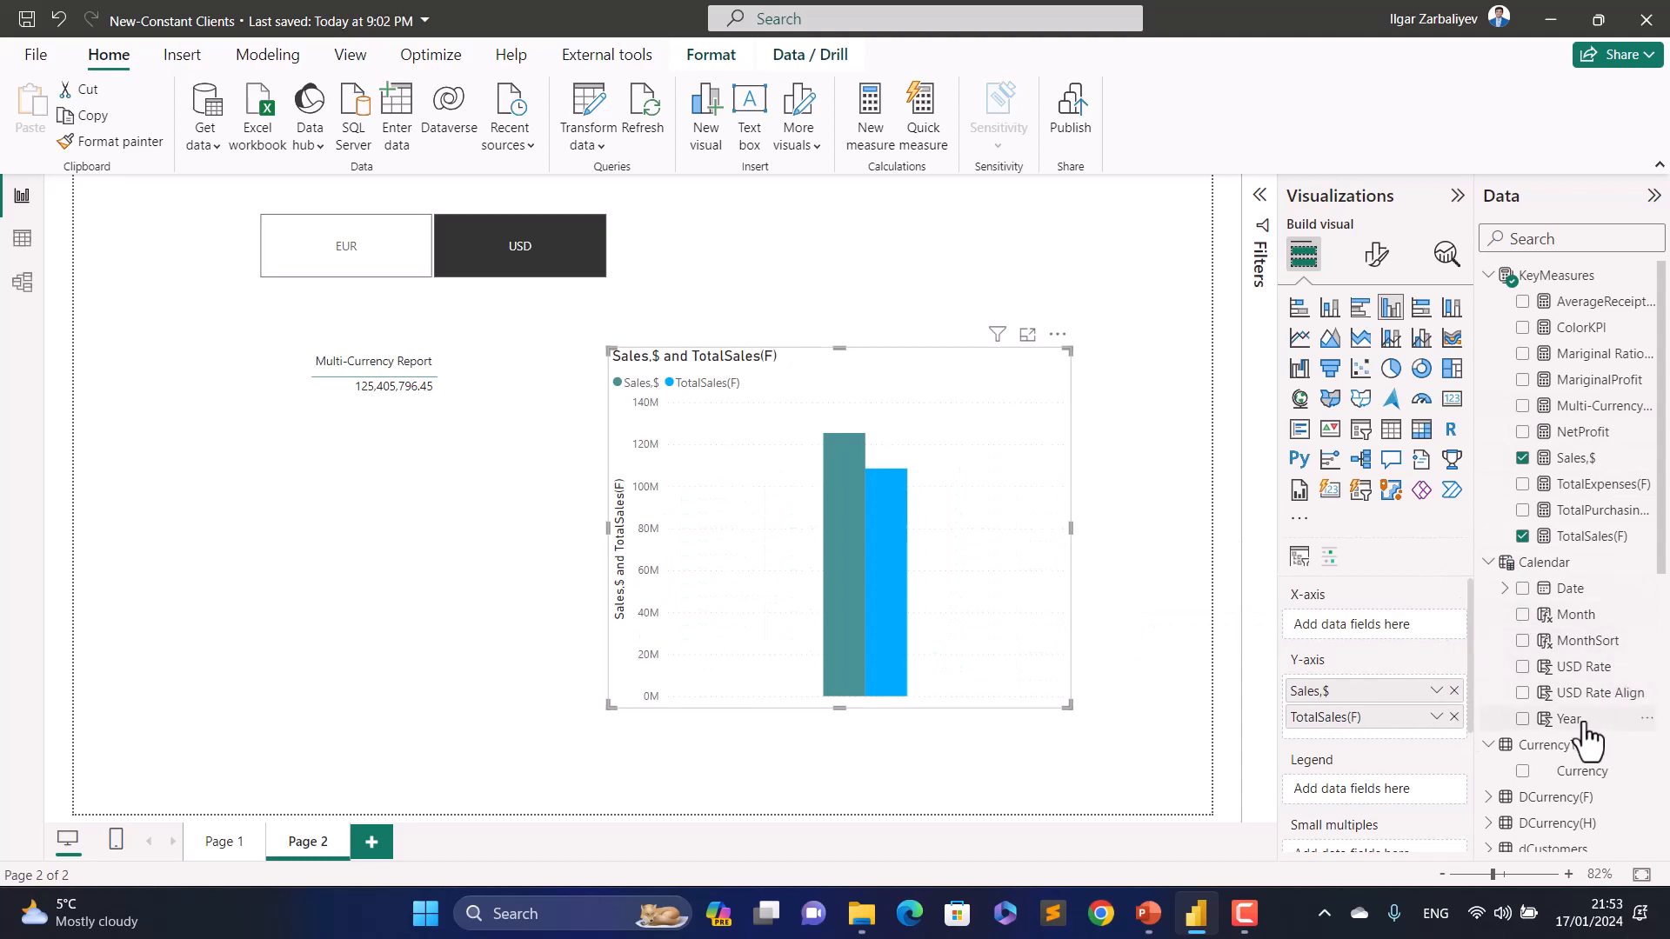
{"action": "left_click_drag", "start_coordinate": [1592, 720], "coordinate": [1388, 639]}
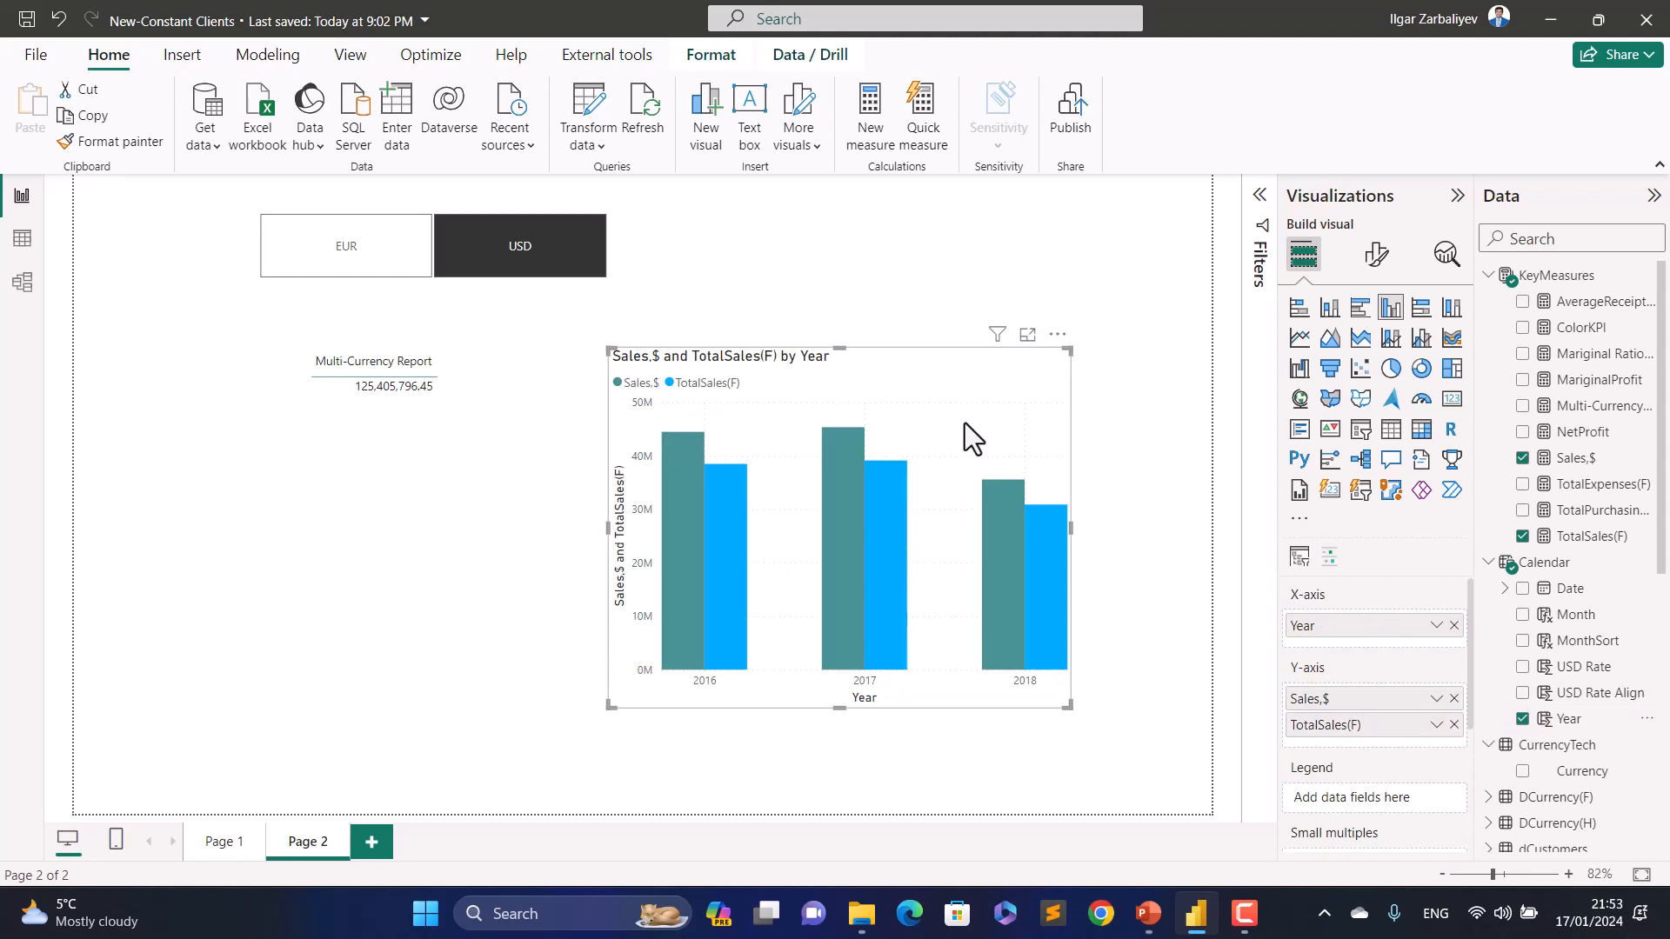
Step: Add a new report page and place an enlarged empty table visual on it
{"action": "left_click", "coordinate": [372, 844]}
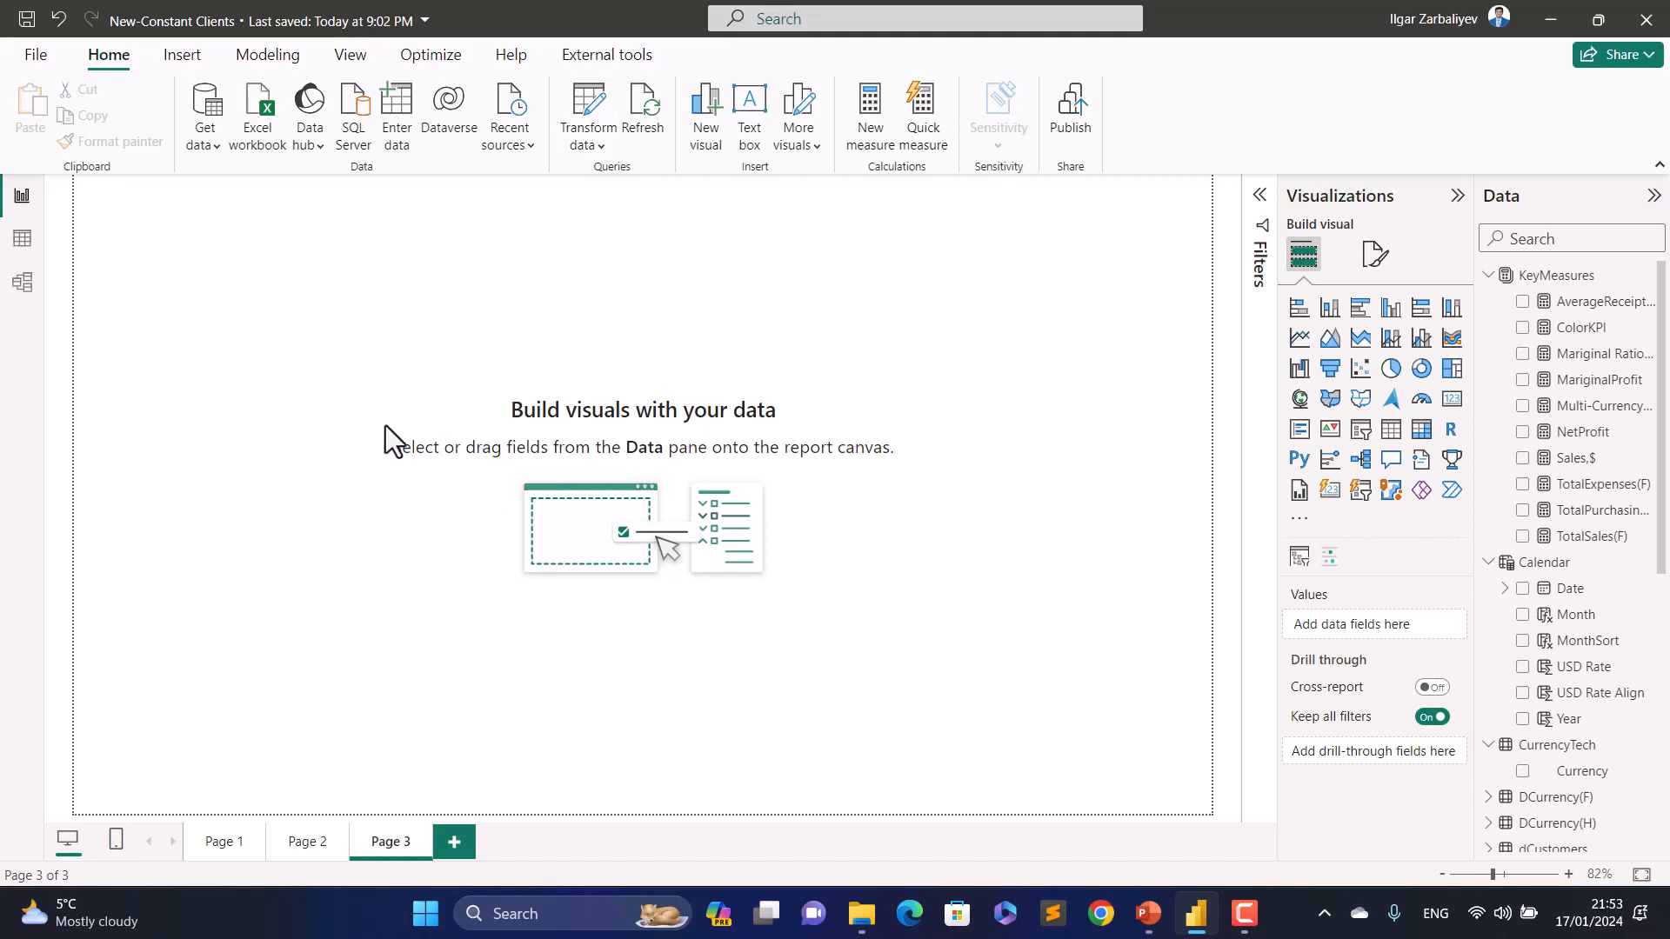
{"action": "left_click", "coordinate": [1390, 428]}
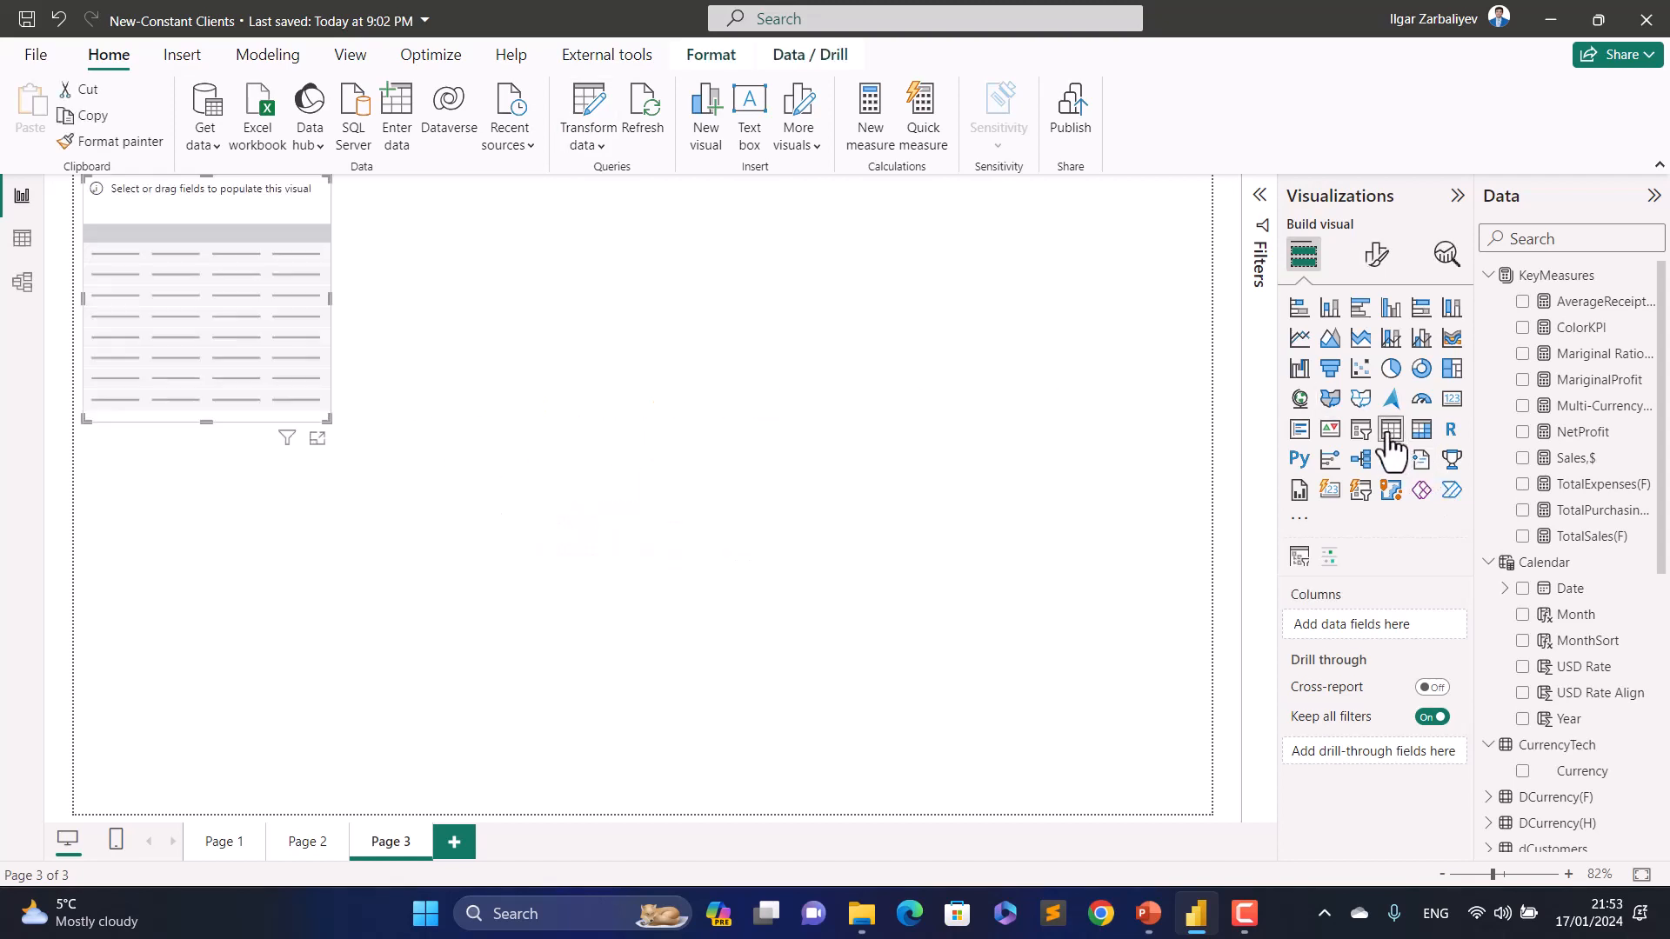
{"action": "left_click_drag", "start_coordinate": [204, 292], "coordinate": [339, 352]}
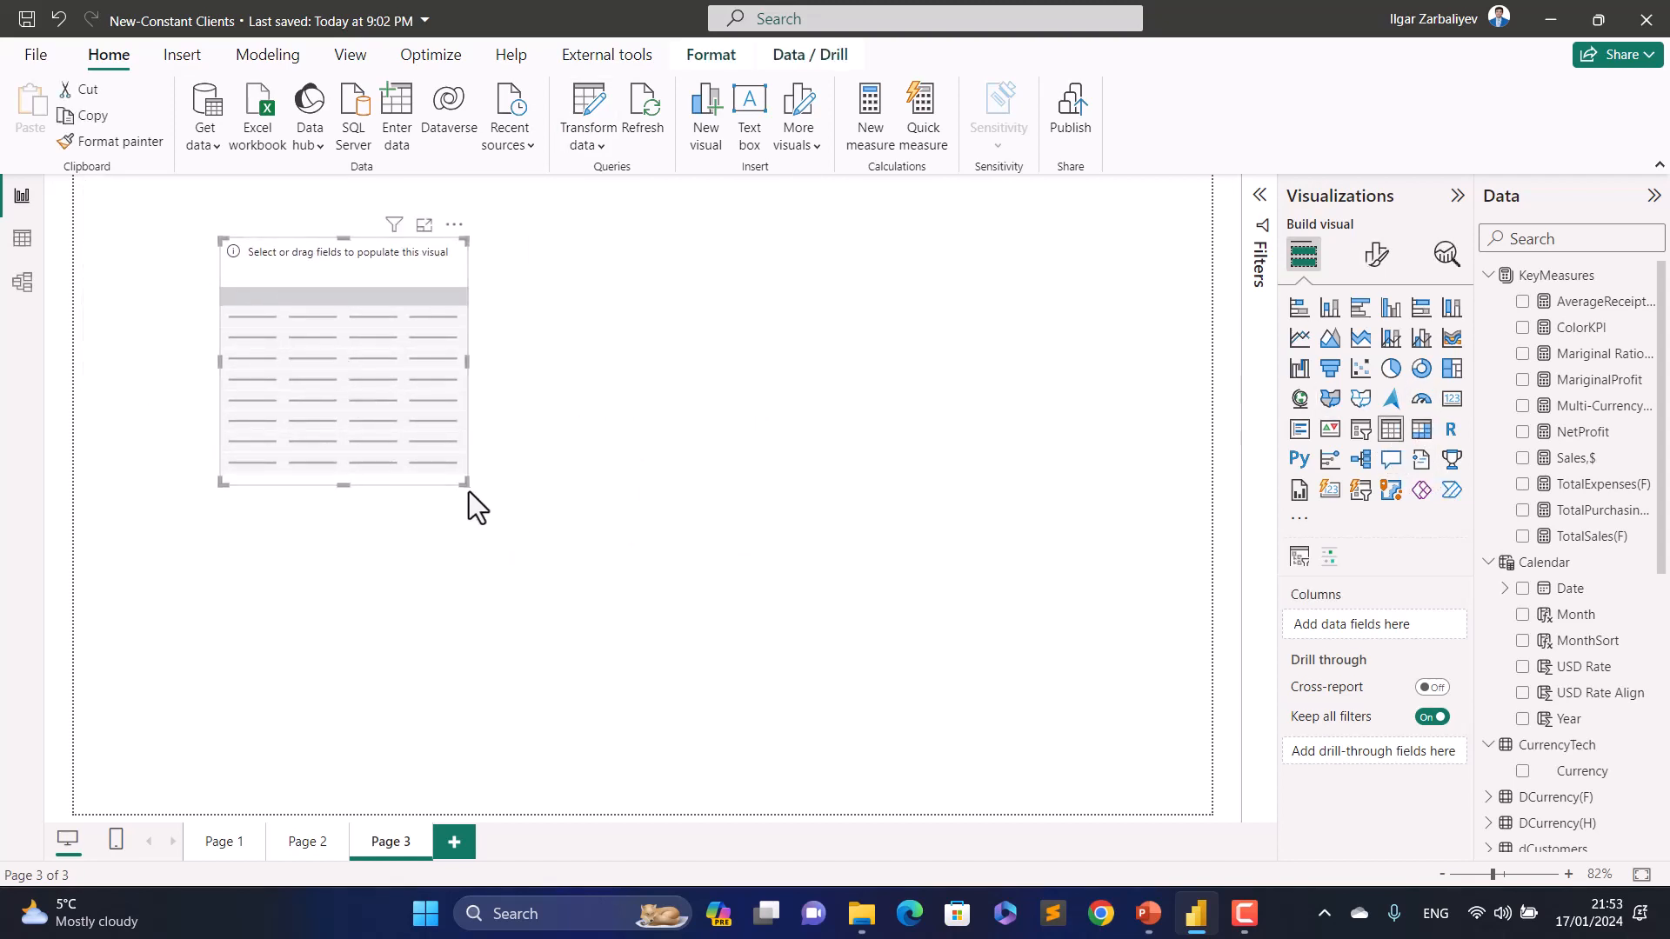
{"action": "left_click_drag", "start_coordinate": [468, 487], "coordinate": [874, 701]}
{"action": "left_click_drag", "start_coordinate": [786, 597], "coordinate": [720, 582]}
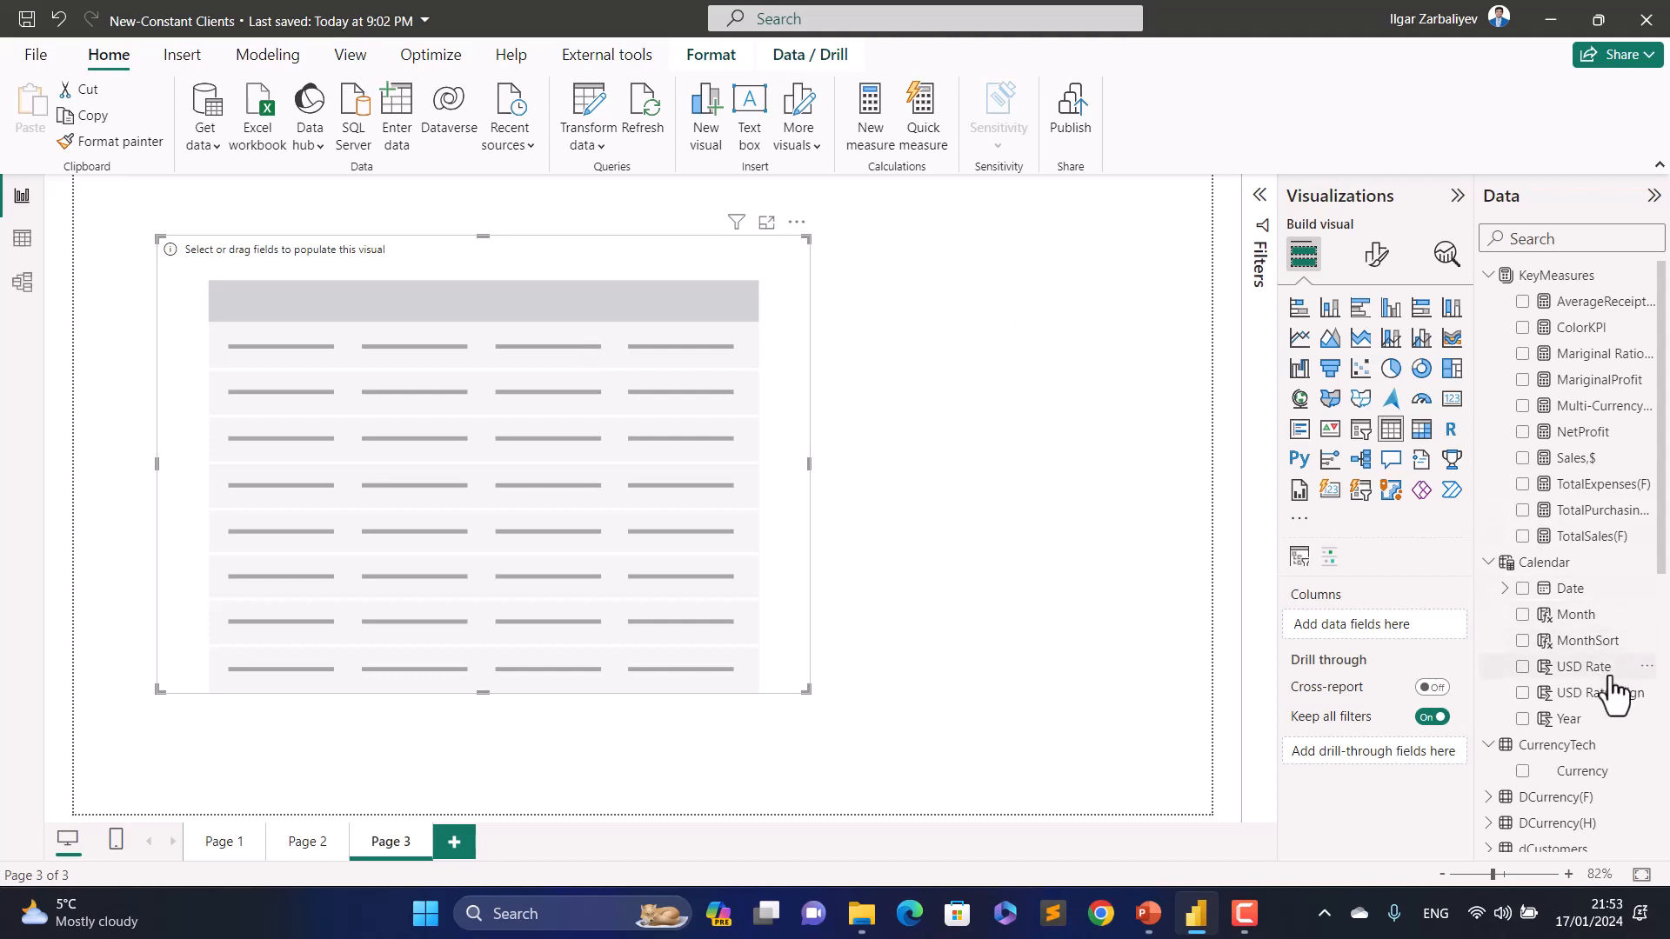
Step: Add the Calendar fields Year and Month to the table, with Year left unsummarized
{"action": "left_click_drag", "start_coordinate": [1570, 719], "coordinate": [602, 463]}
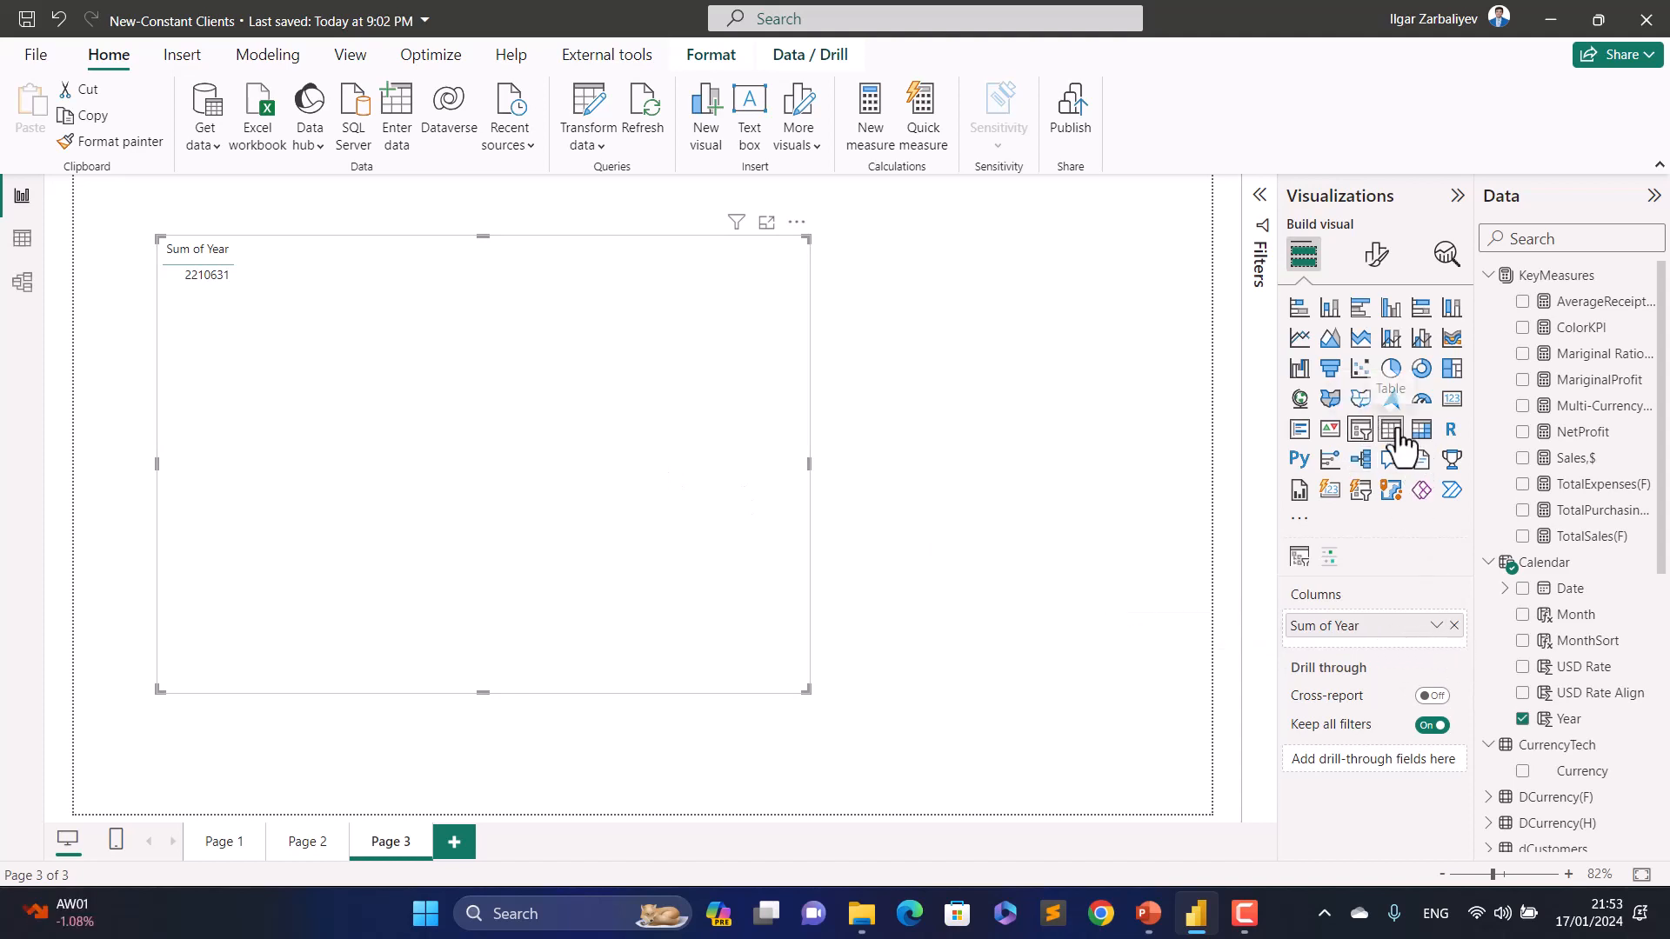
{"action": "left_click", "coordinate": [1454, 626]}
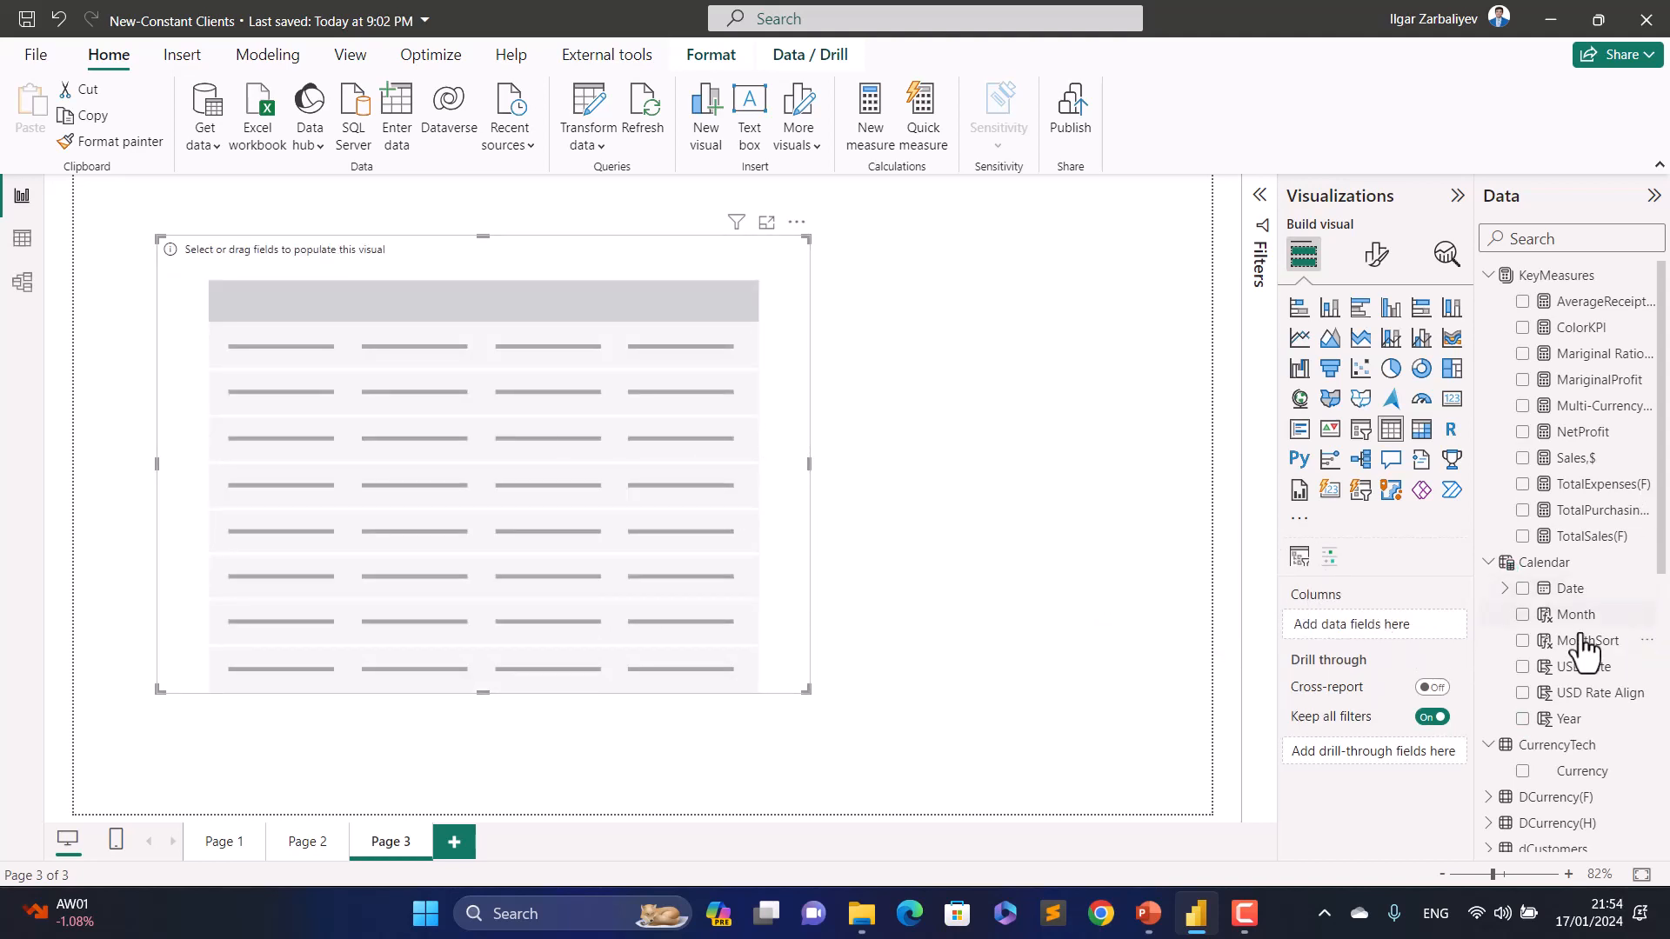
{"action": "left_click", "coordinate": [1522, 719]}
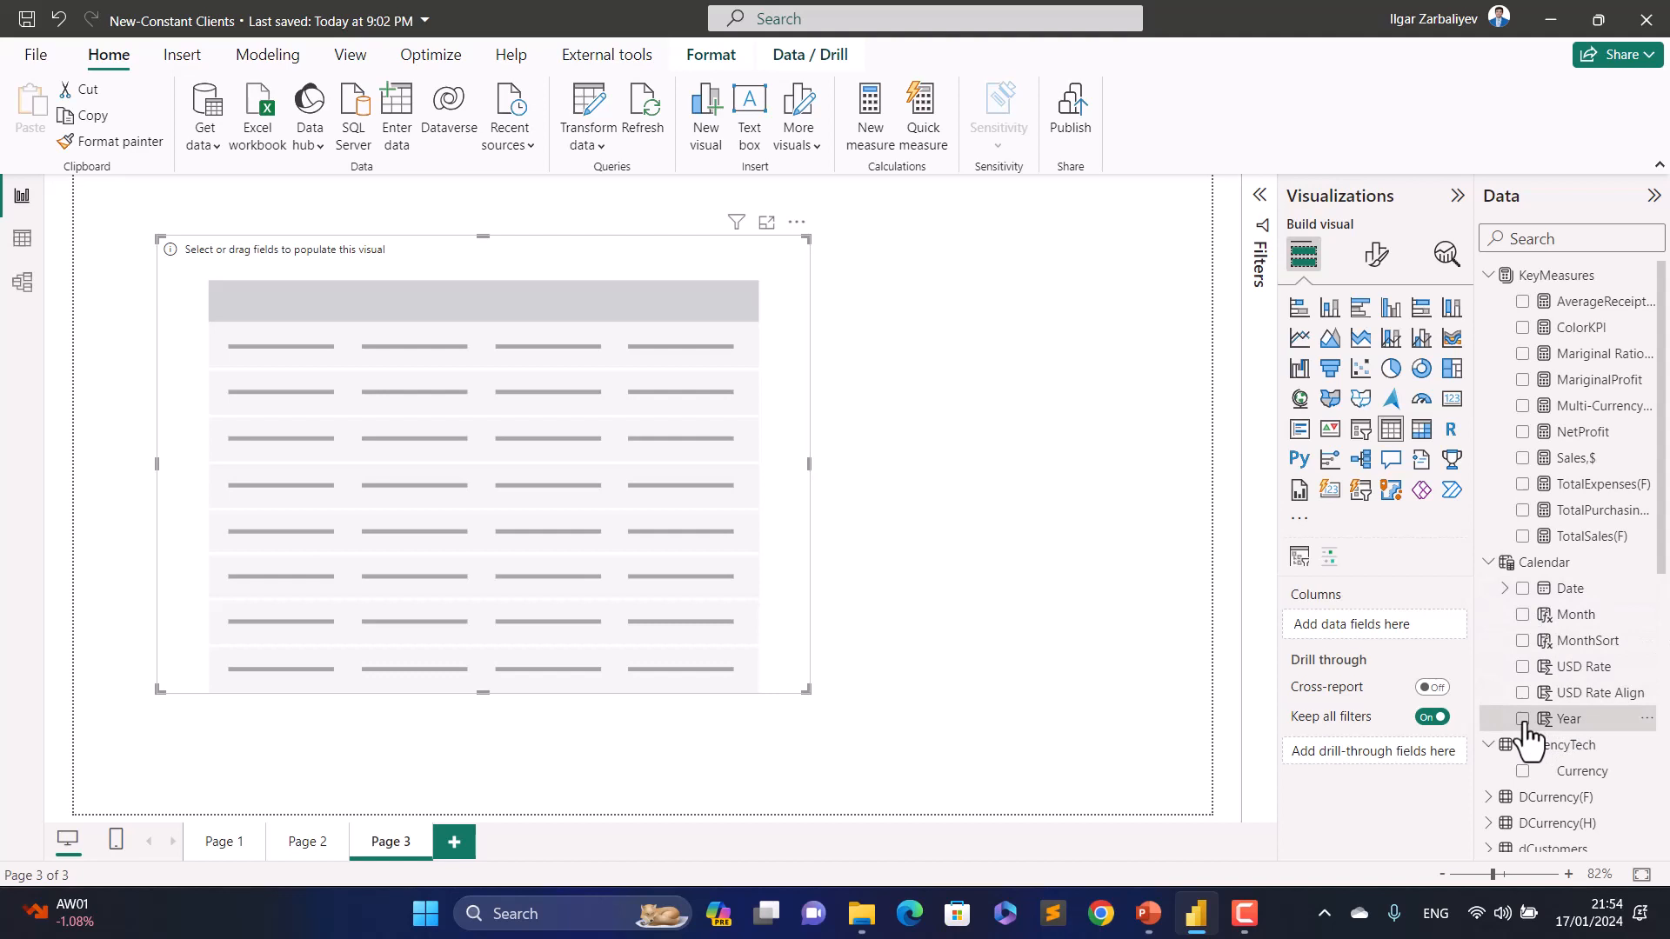
{"action": "left_click", "coordinate": [1523, 615]}
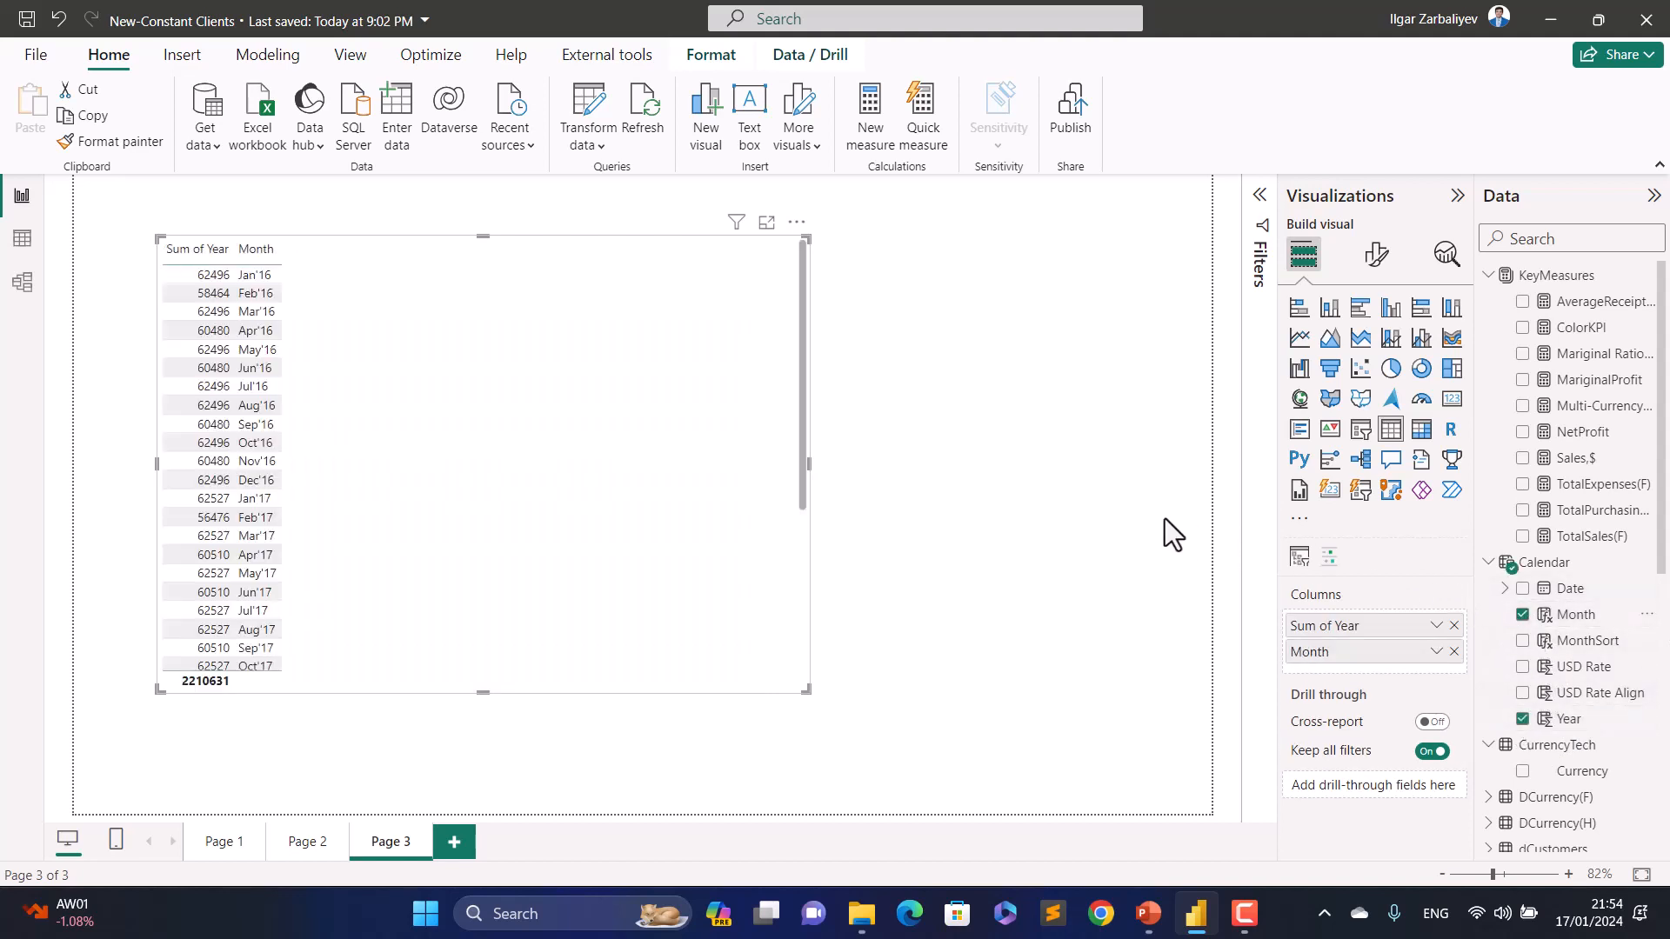
{"action": "left_click", "coordinate": [1435, 626]}
{"action": "left_click", "coordinate": [1521, 353]}
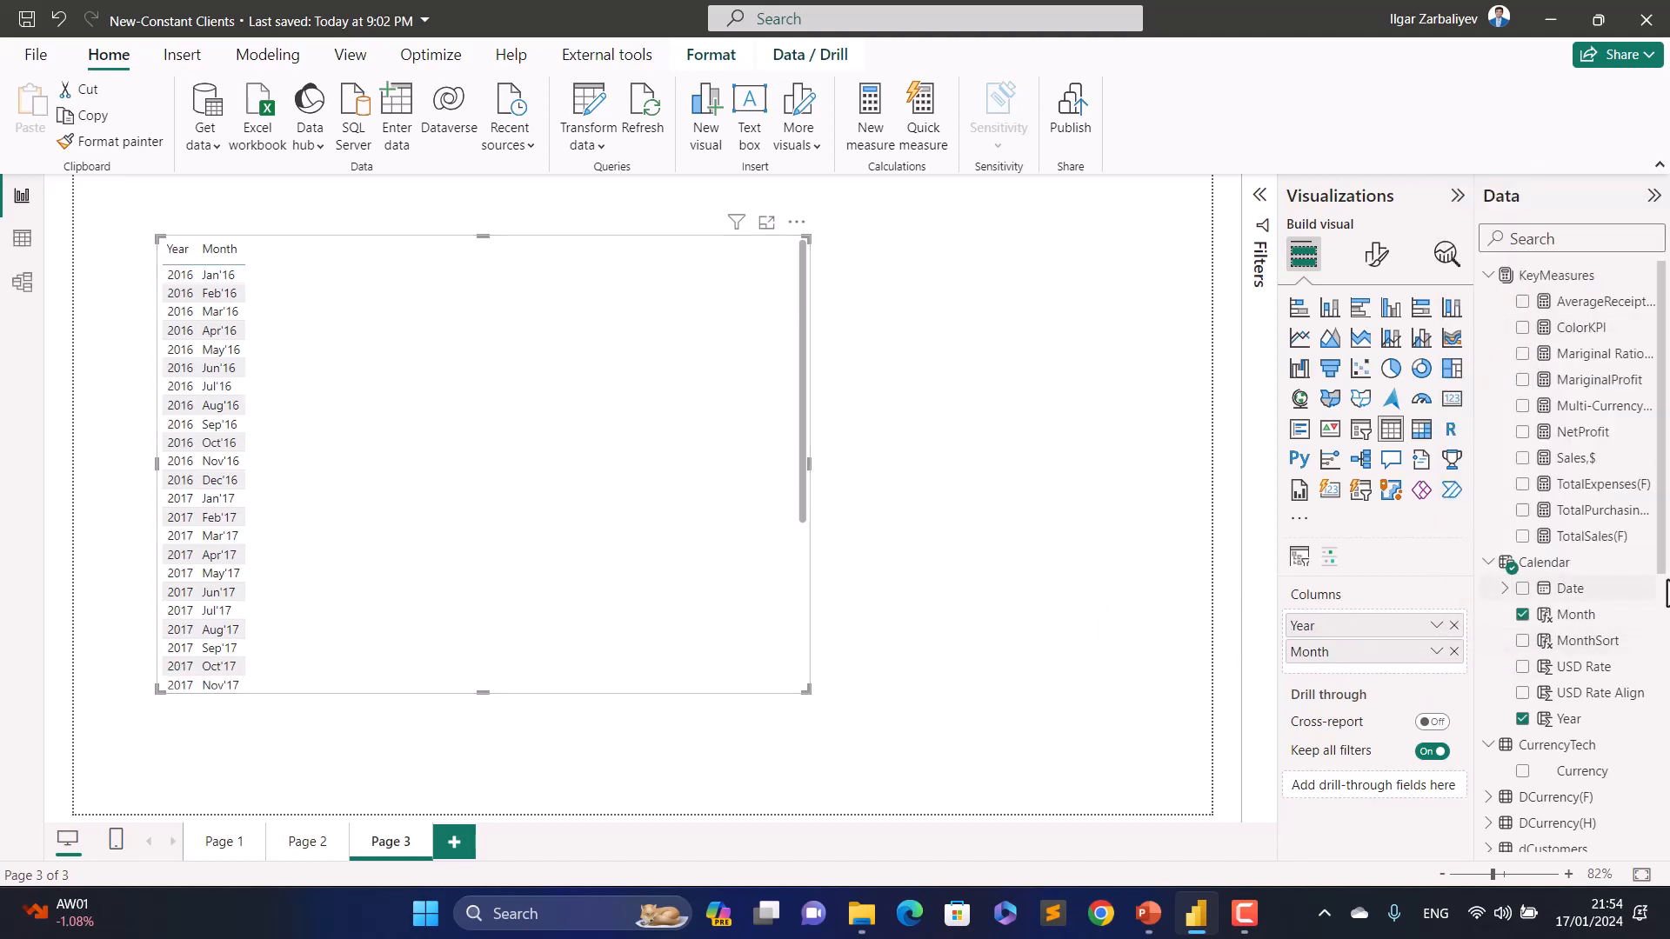
Step: Convert the Year and Month table into a matrix and turn on switching values to rows
{"action": "left_click", "coordinate": [1422, 430]}
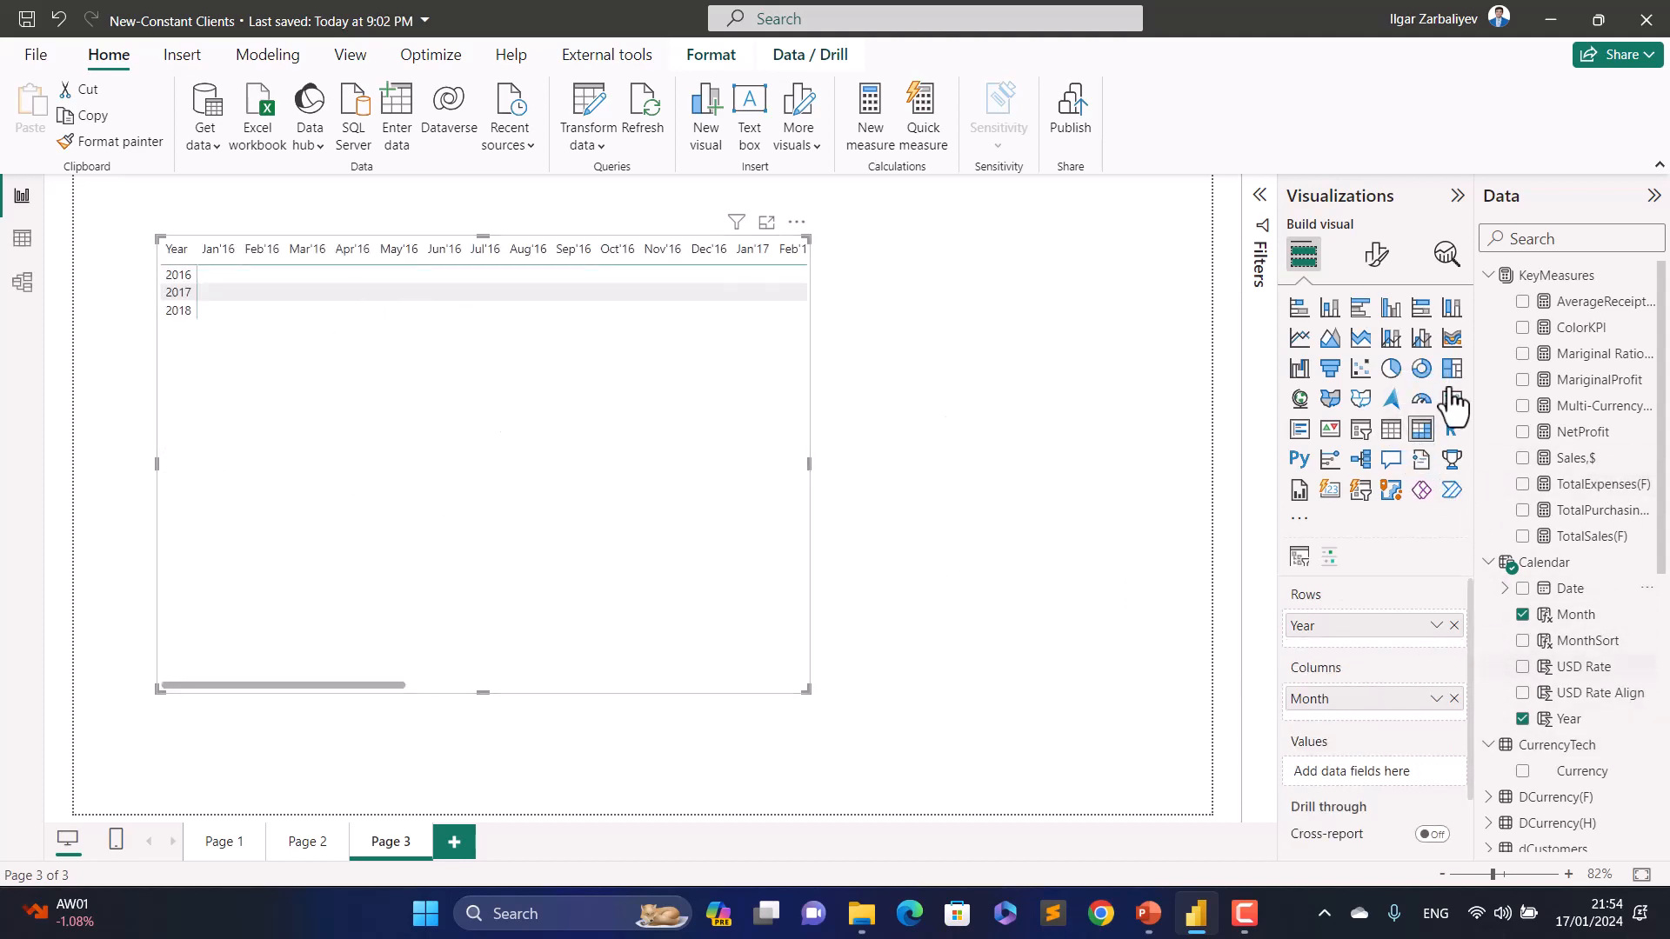
{"action": "left_click", "coordinate": [1376, 259]}
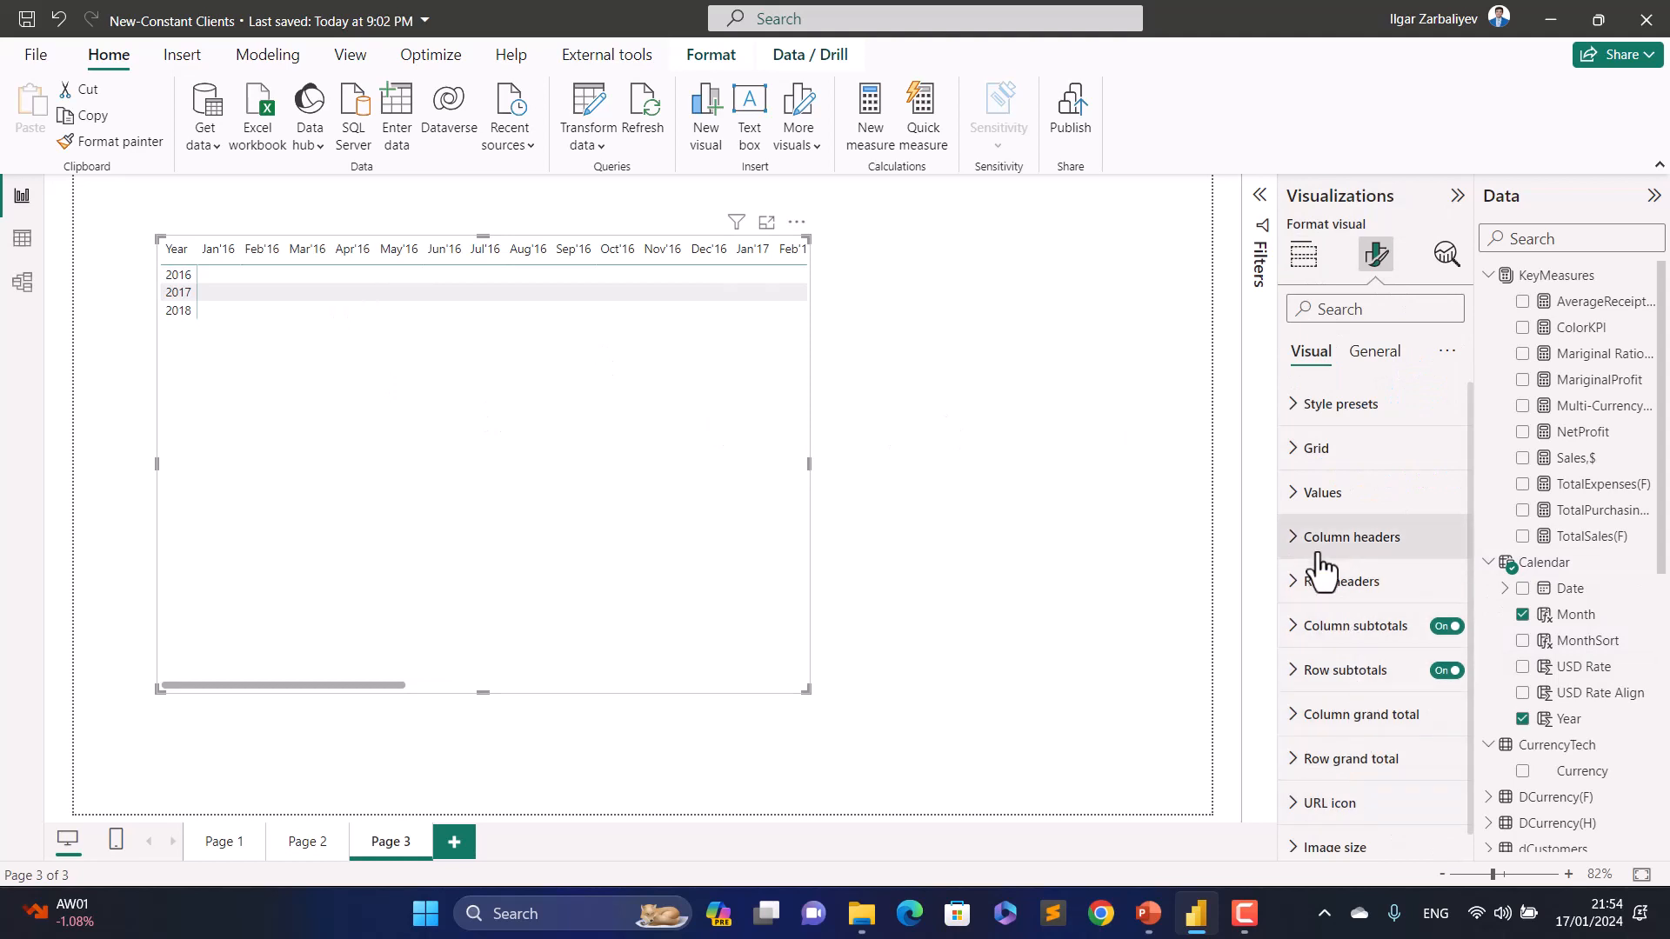
{"action": "left_click", "coordinate": [1315, 493]}
{"action": "scroll", "coordinate": [1391, 735], "scroll_direction": "down", "scroll_amount": 4}
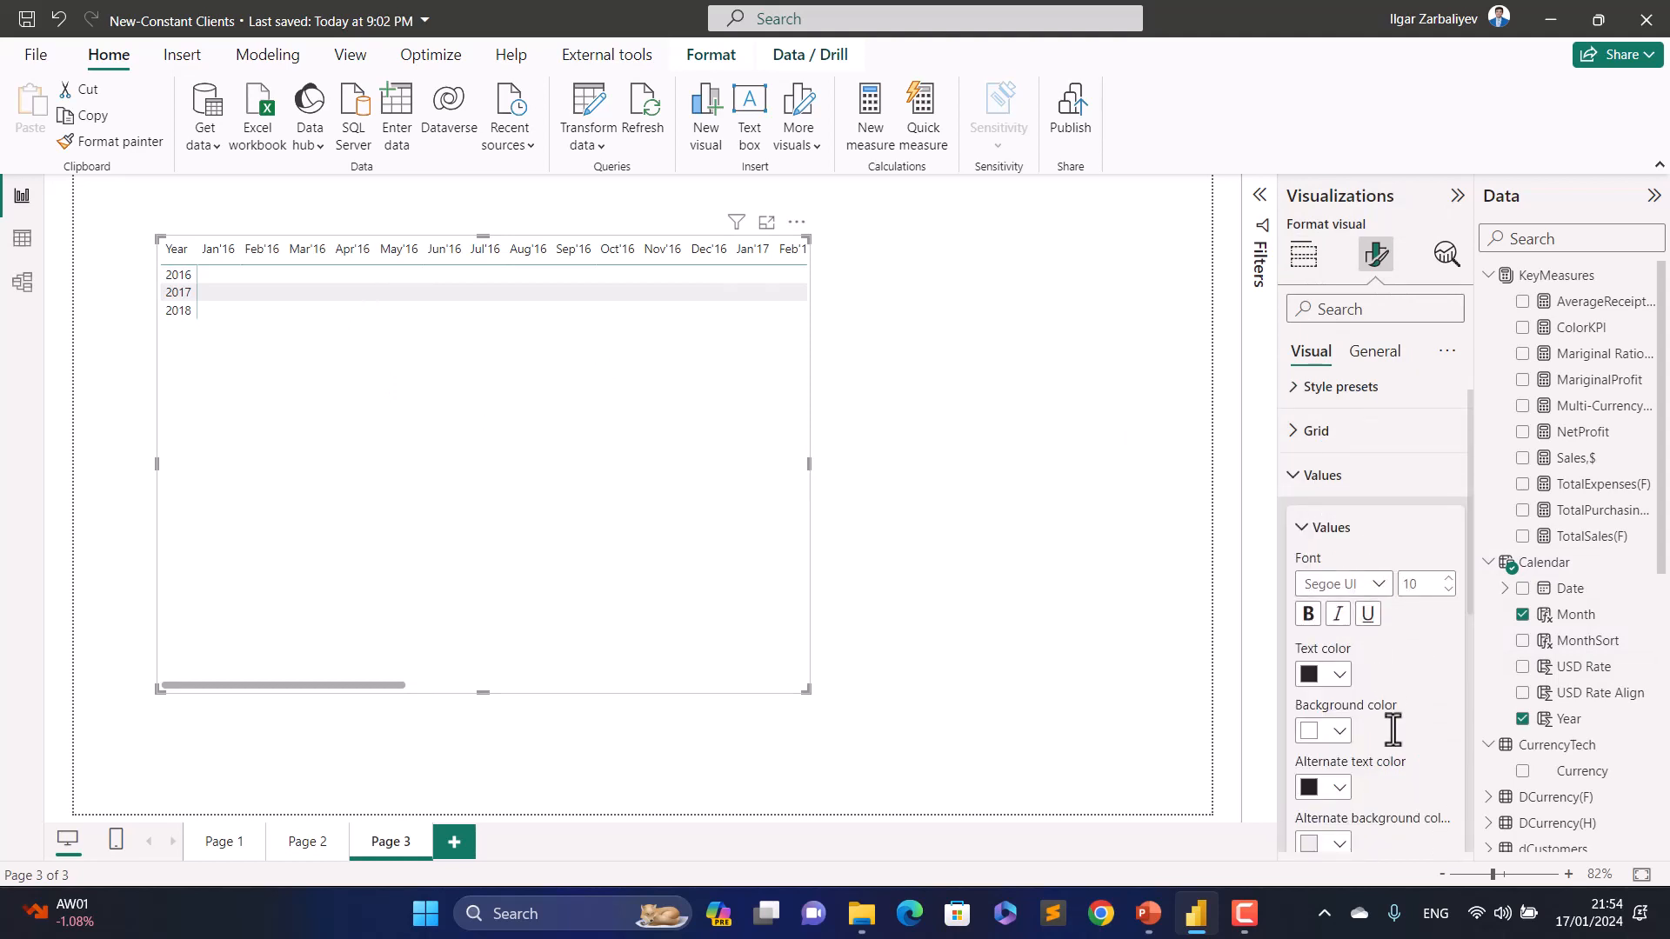
{"action": "left_click", "coordinate": [1394, 755]}
{"action": "scroll", "coordinate": [1443, 753], "scroll_direction": "down", "scroll_amount": 1}
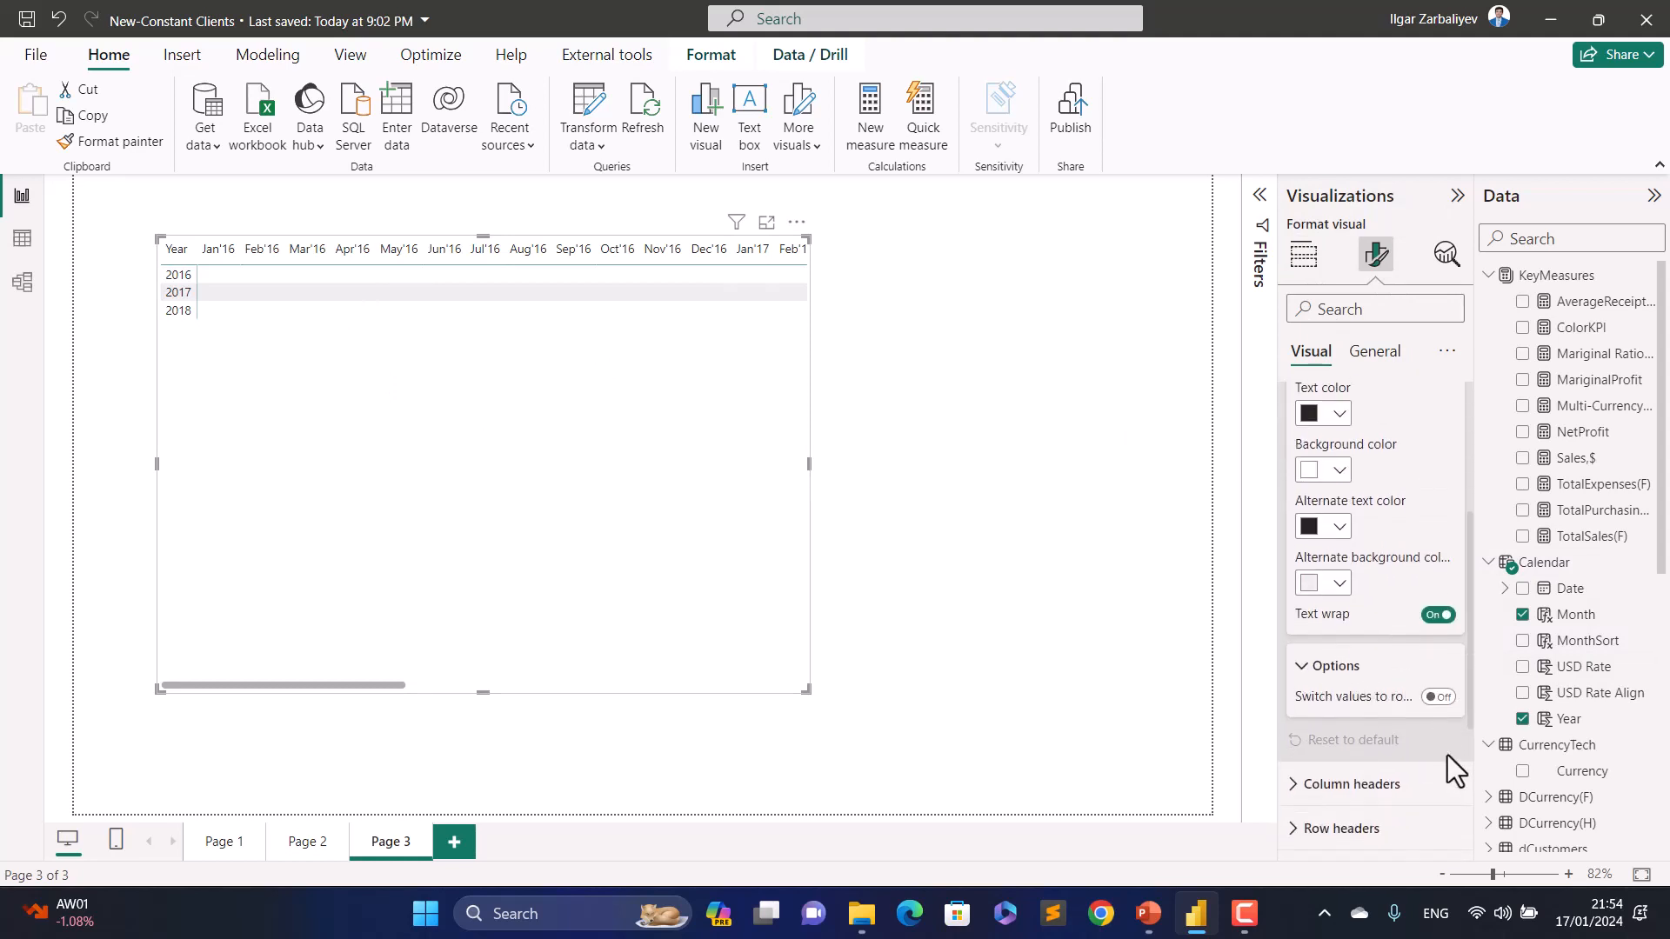
{"action": "left_click", "coordinate": [1443, 700]}
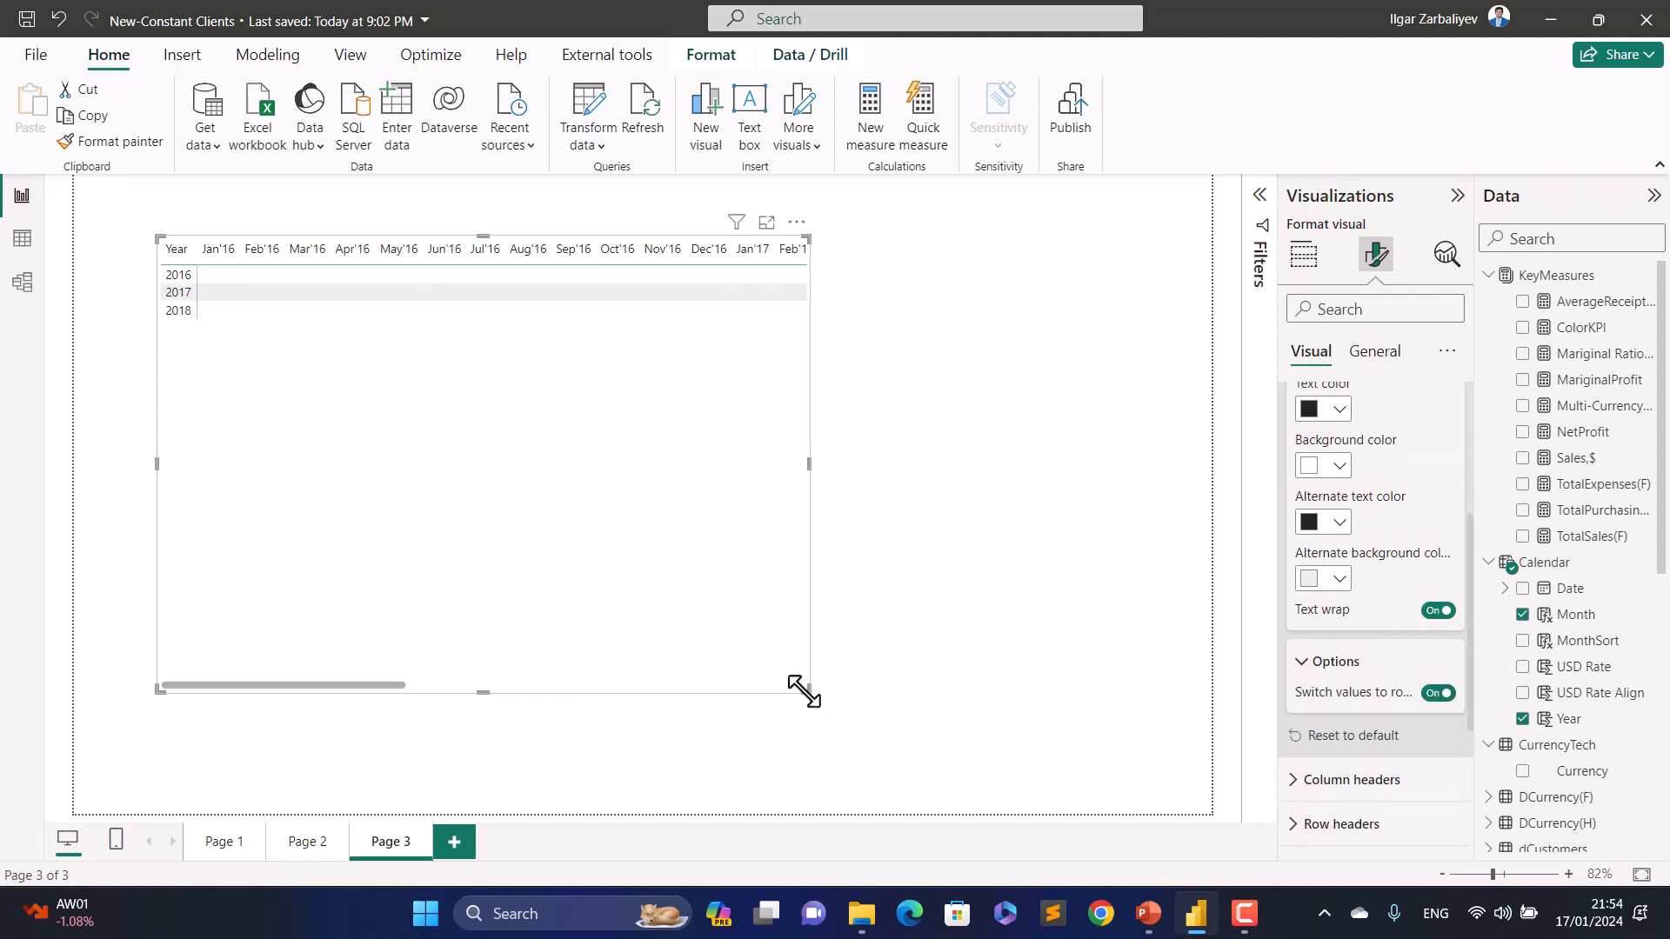
Step: Enlarge the matrix across more of the page and convert it back into a table
{"action": "left_click_drag", "start_coordinate": [806, 689], "coordinate": [944, 780]}
{"action": "left_click", "coordinate": [1304, 275]}
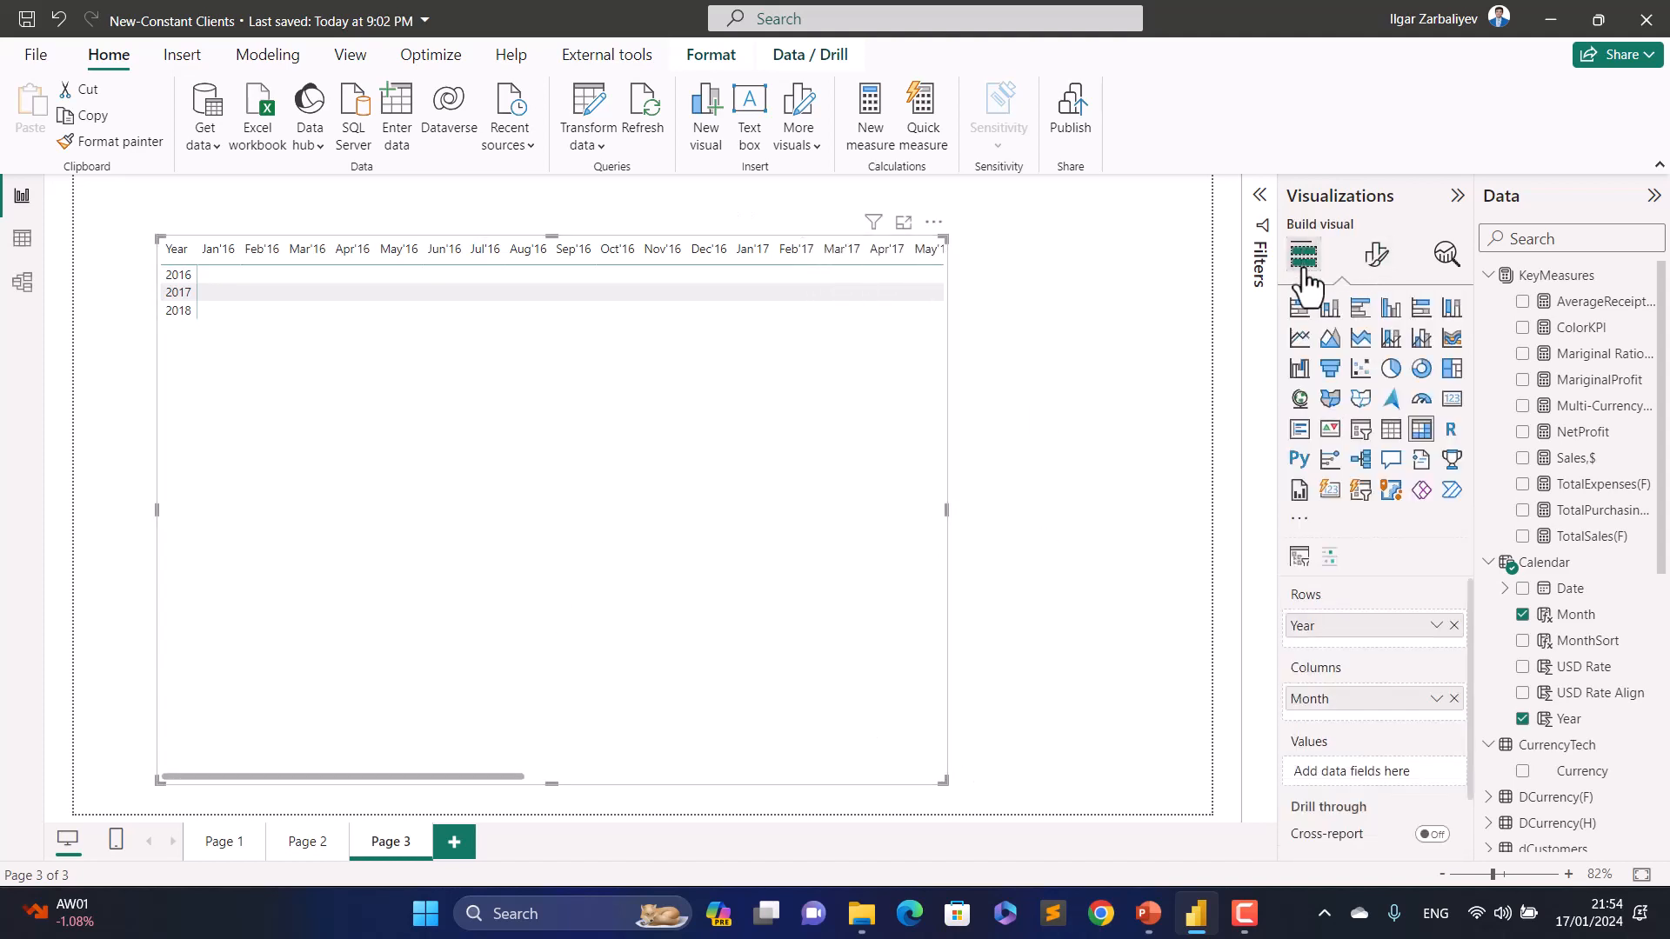
{"action": "left_click", "coordinate": [1390, 430]}
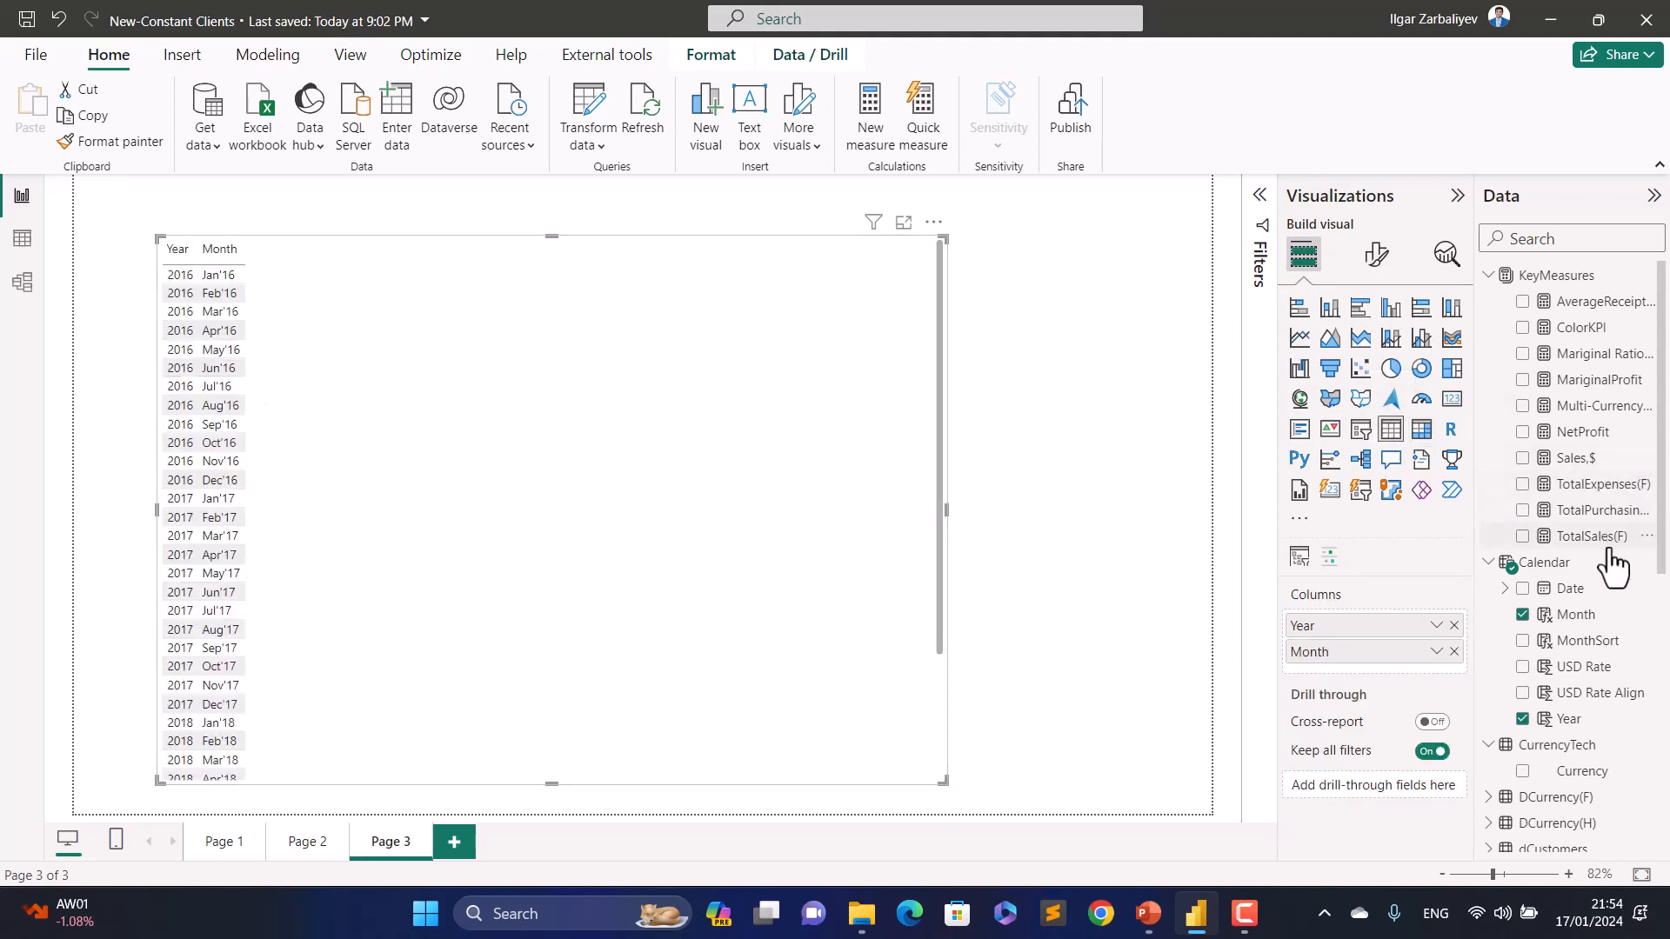
Step: Add TotalSales(F) to the Year and Month table and start a KeyMeasures measure named DateAddF with CALCULATE
{"action": "left_click_drag", "start_coordinate": [1602, 537], "coordinate": [391, 438]}
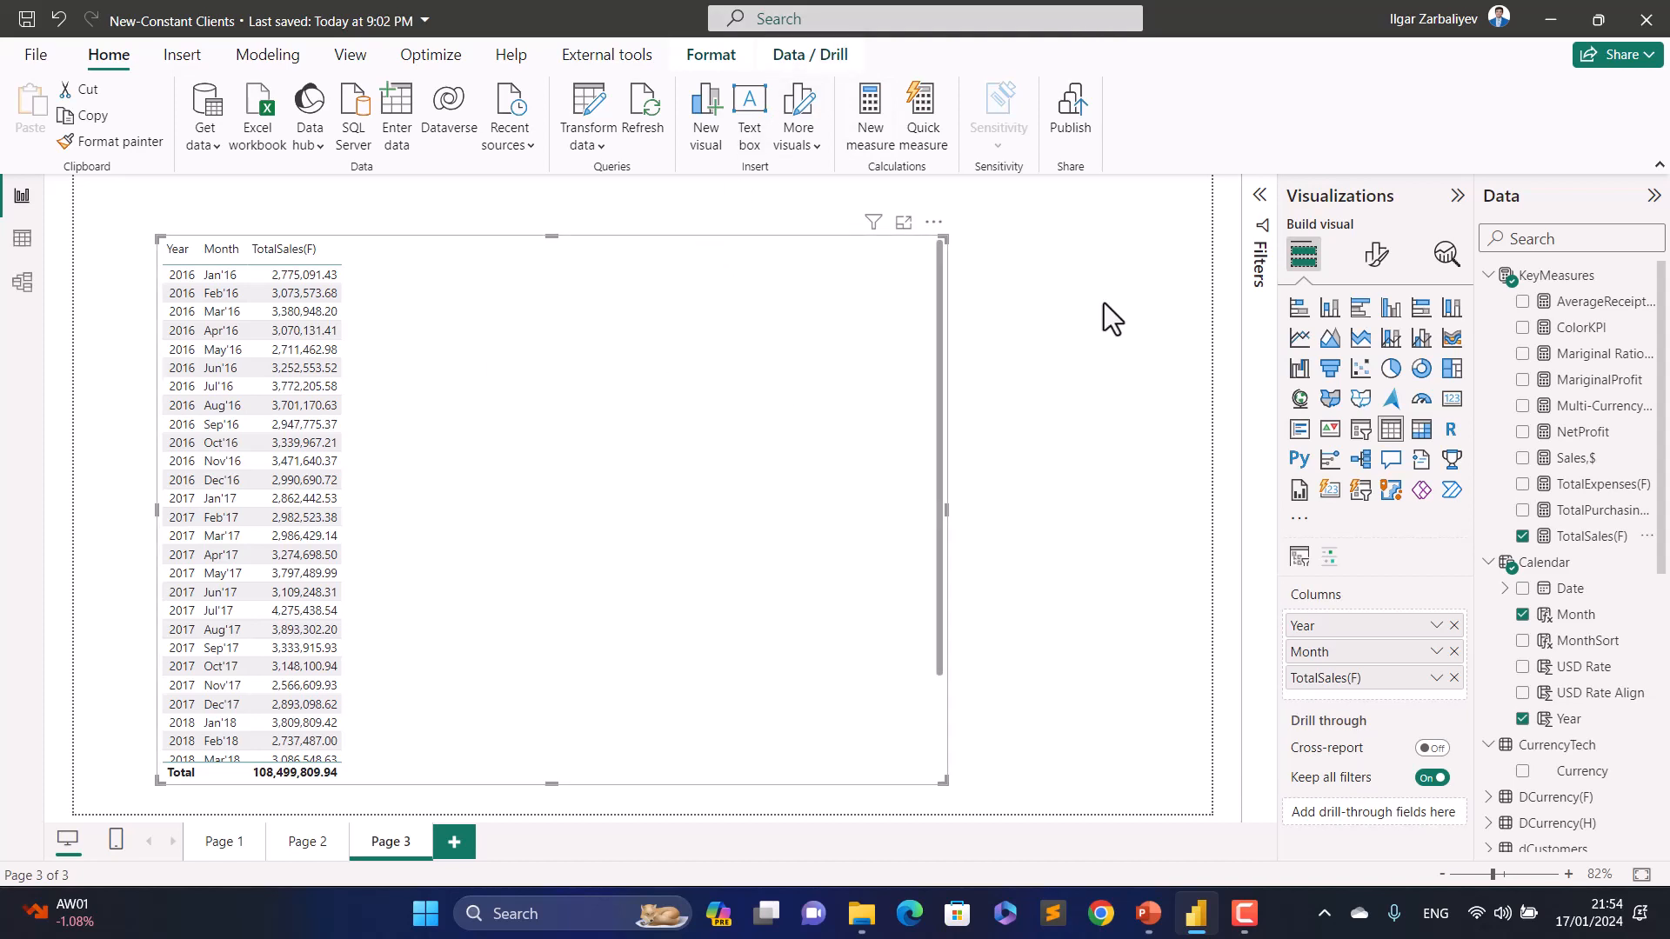
{"action": "left_click", "coordinate": [1570, 276]}
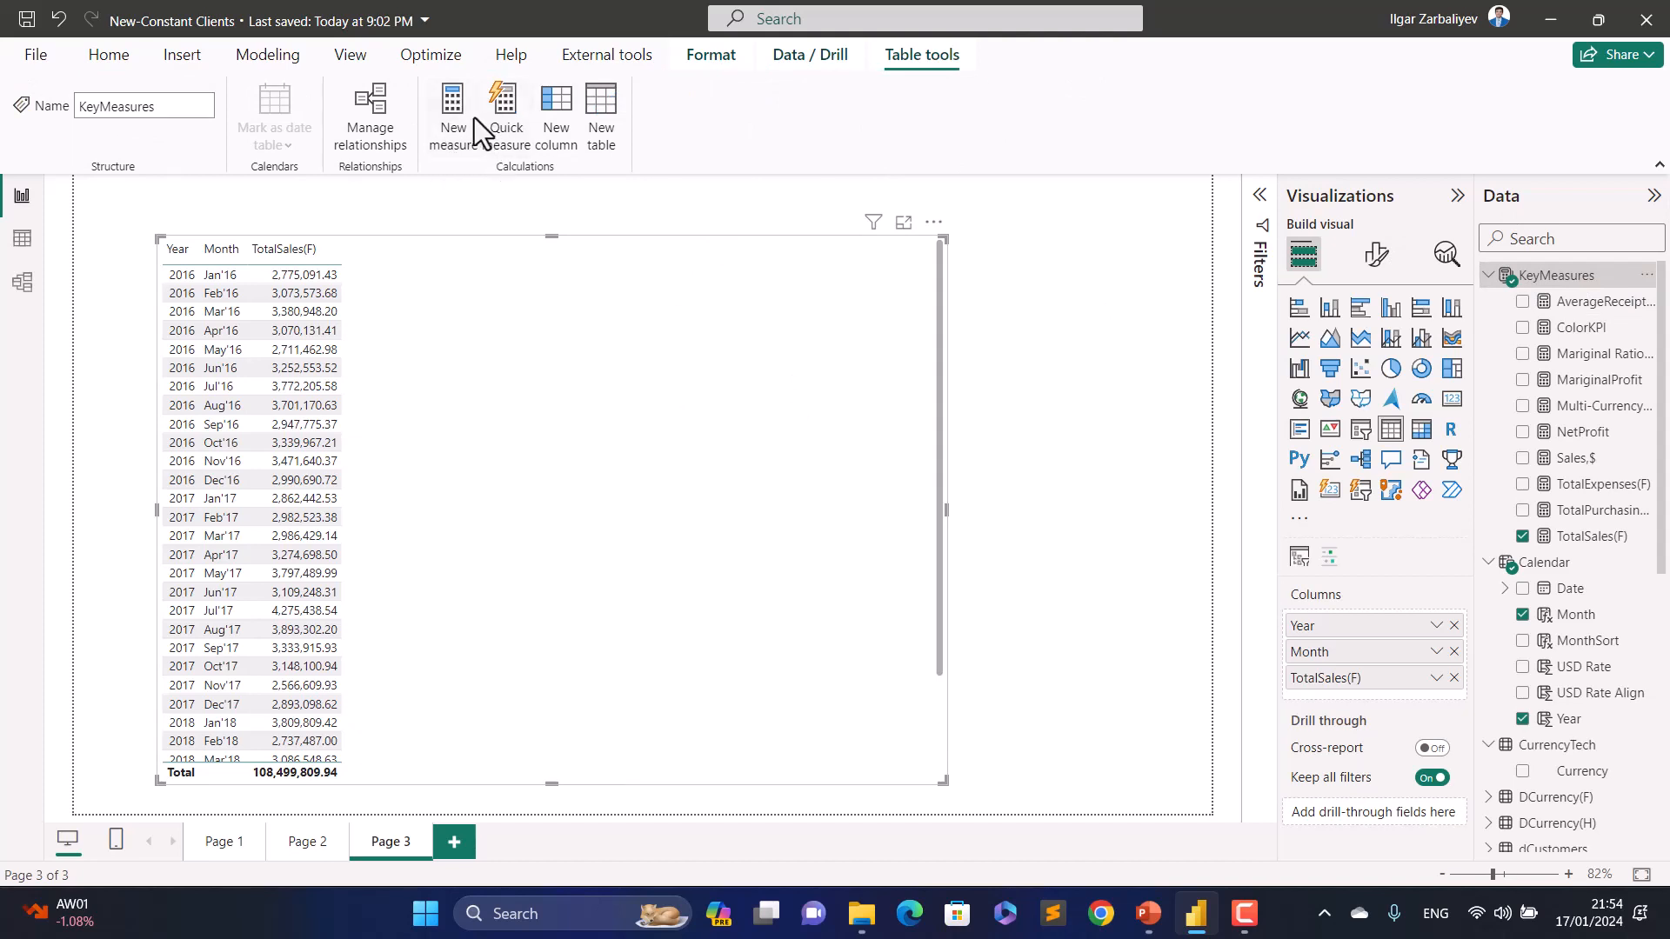
{"action": "left_click", "coordinate": [476, 153]}
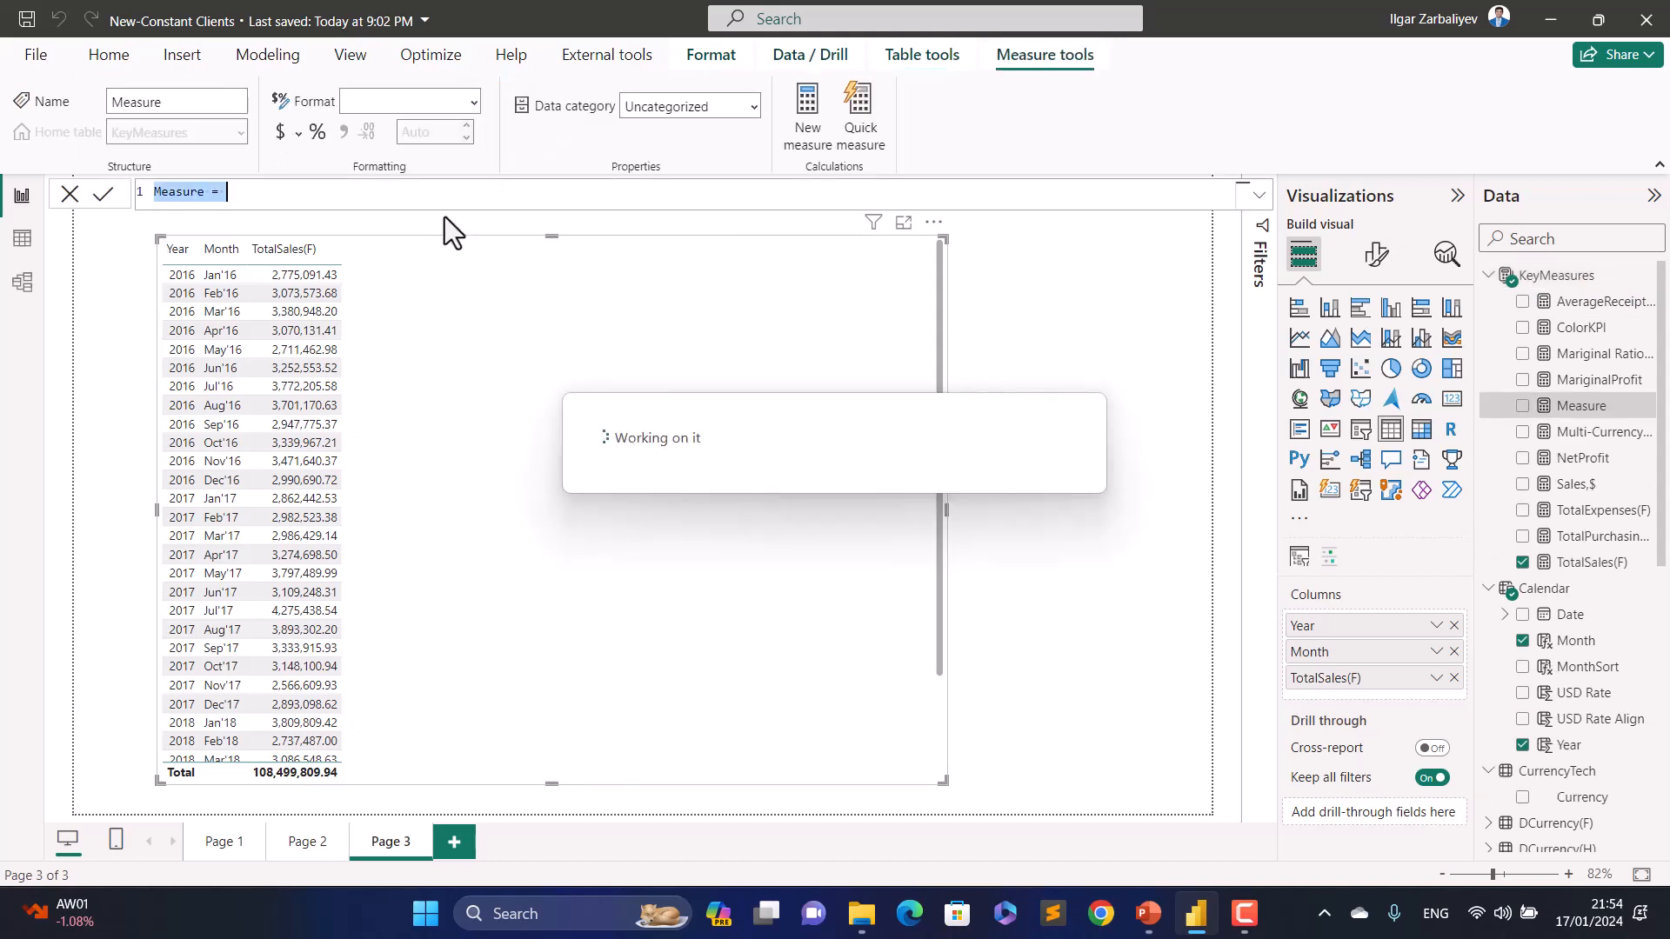
{"action": "type", "text": "D"}
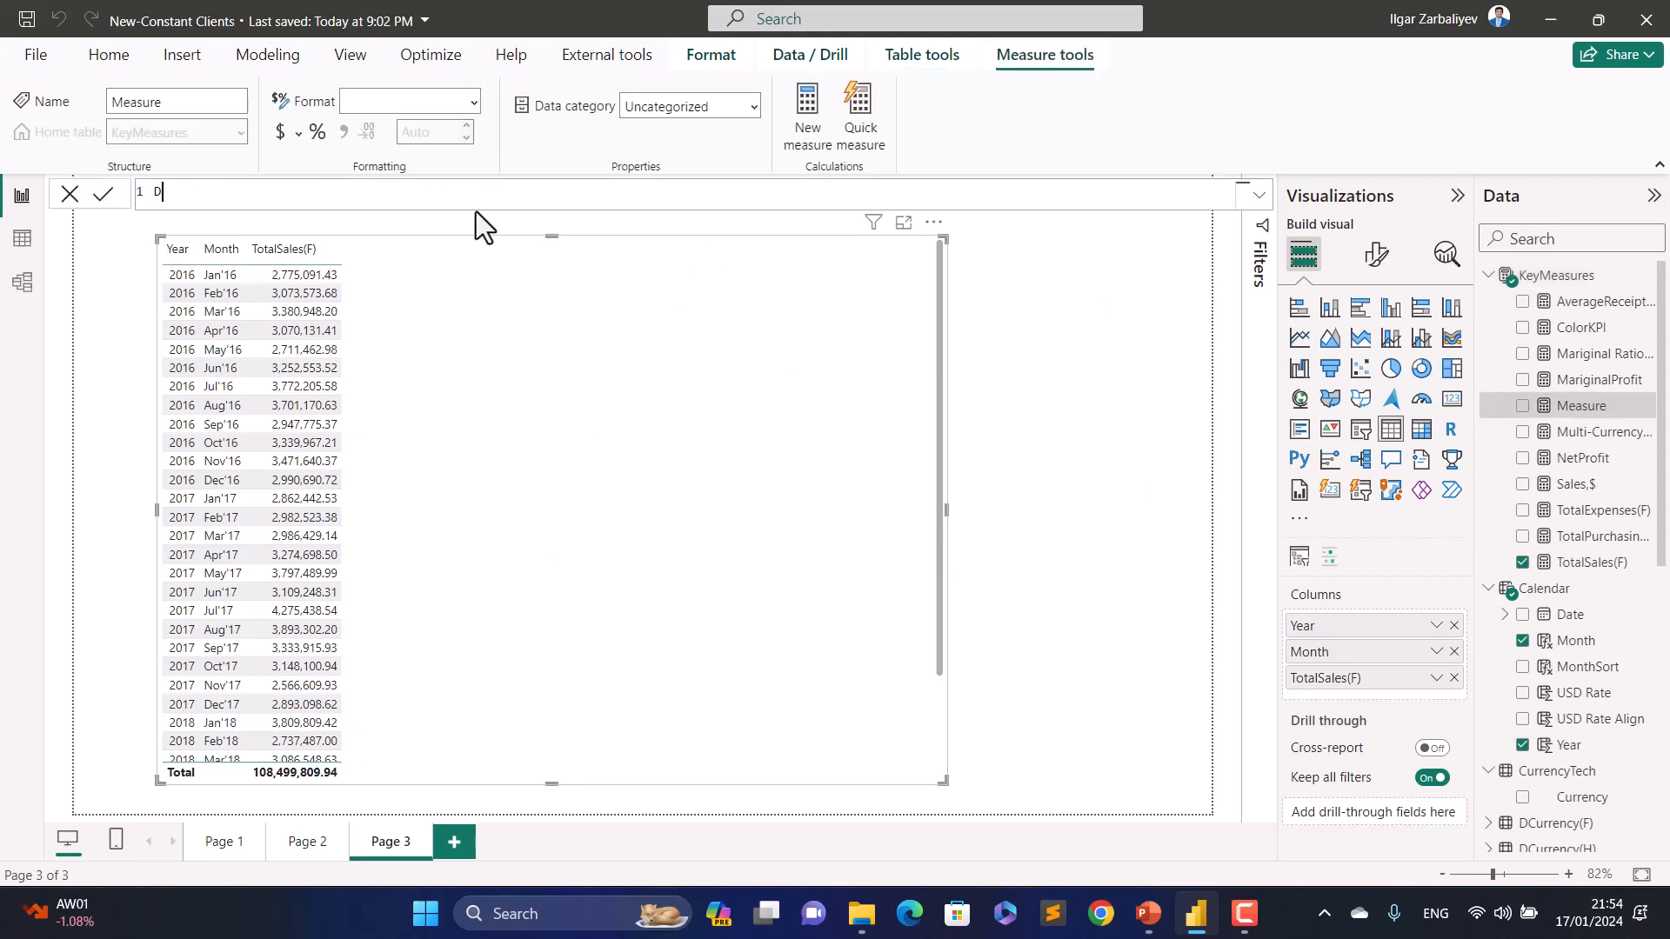
{"action": "type", "text": "ateAddF = CALCULATE("}
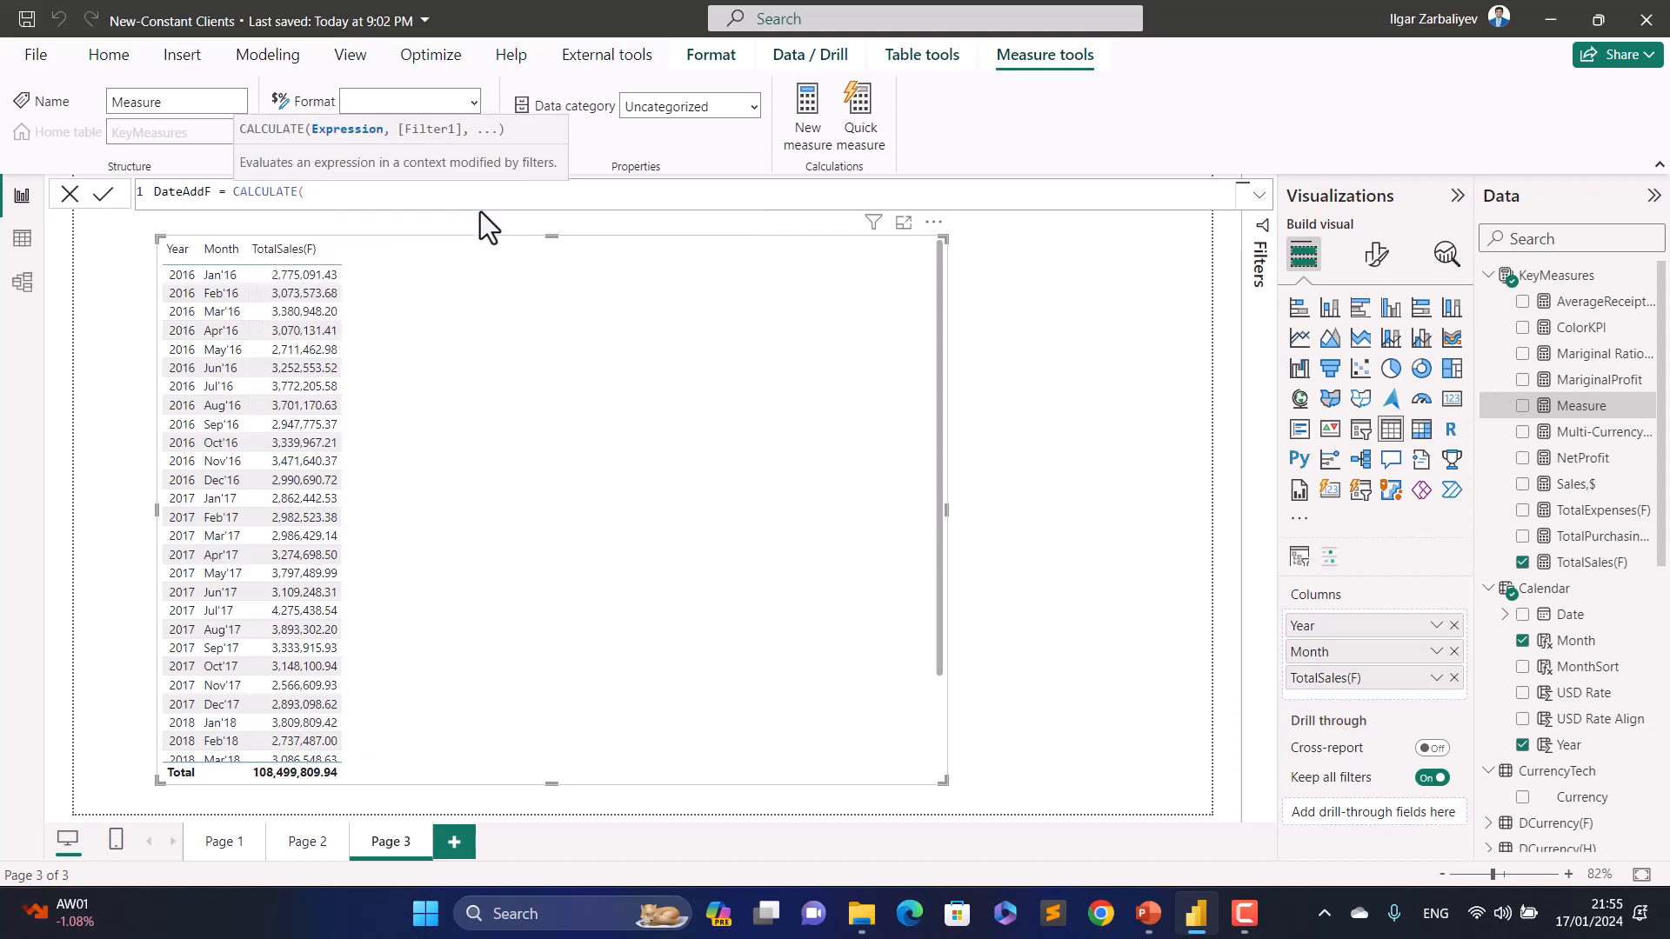
Step: Complete the DateAddF formula with [TotalSales(F)] and DATEADD('Calendar'[Date],-3,MONTH), and commit it
{"action": "type", "text": "[TotalSales(F)],Date"}
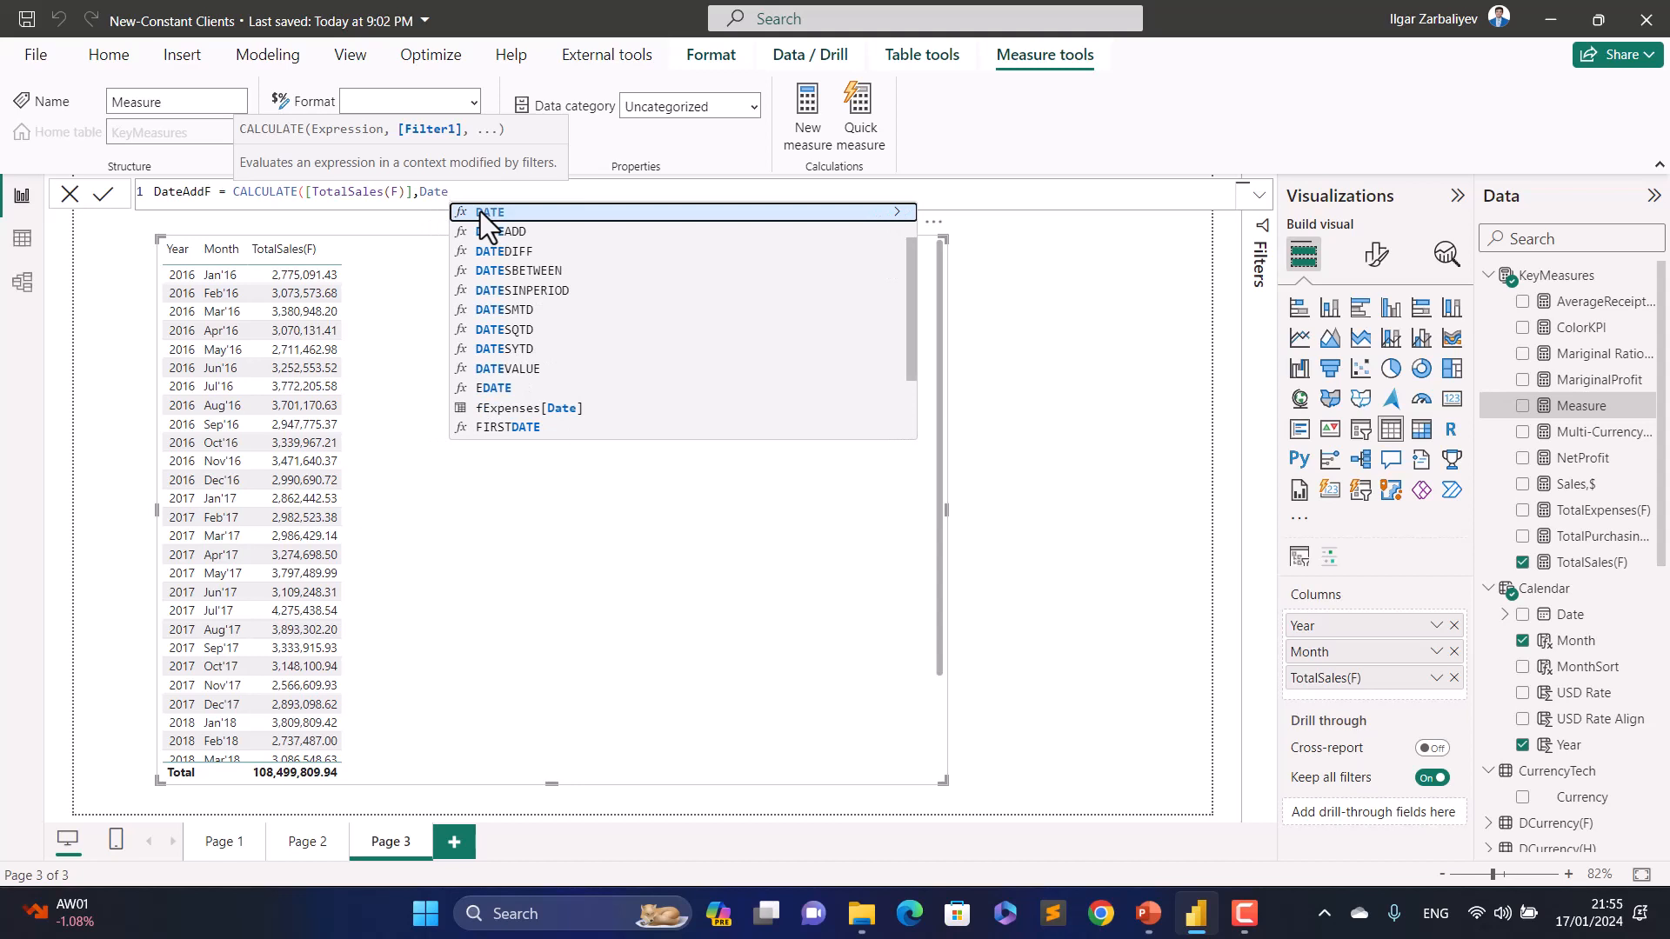
{"action": "key", "text": "Down"}
{"action": "key", "text": "Tab"}
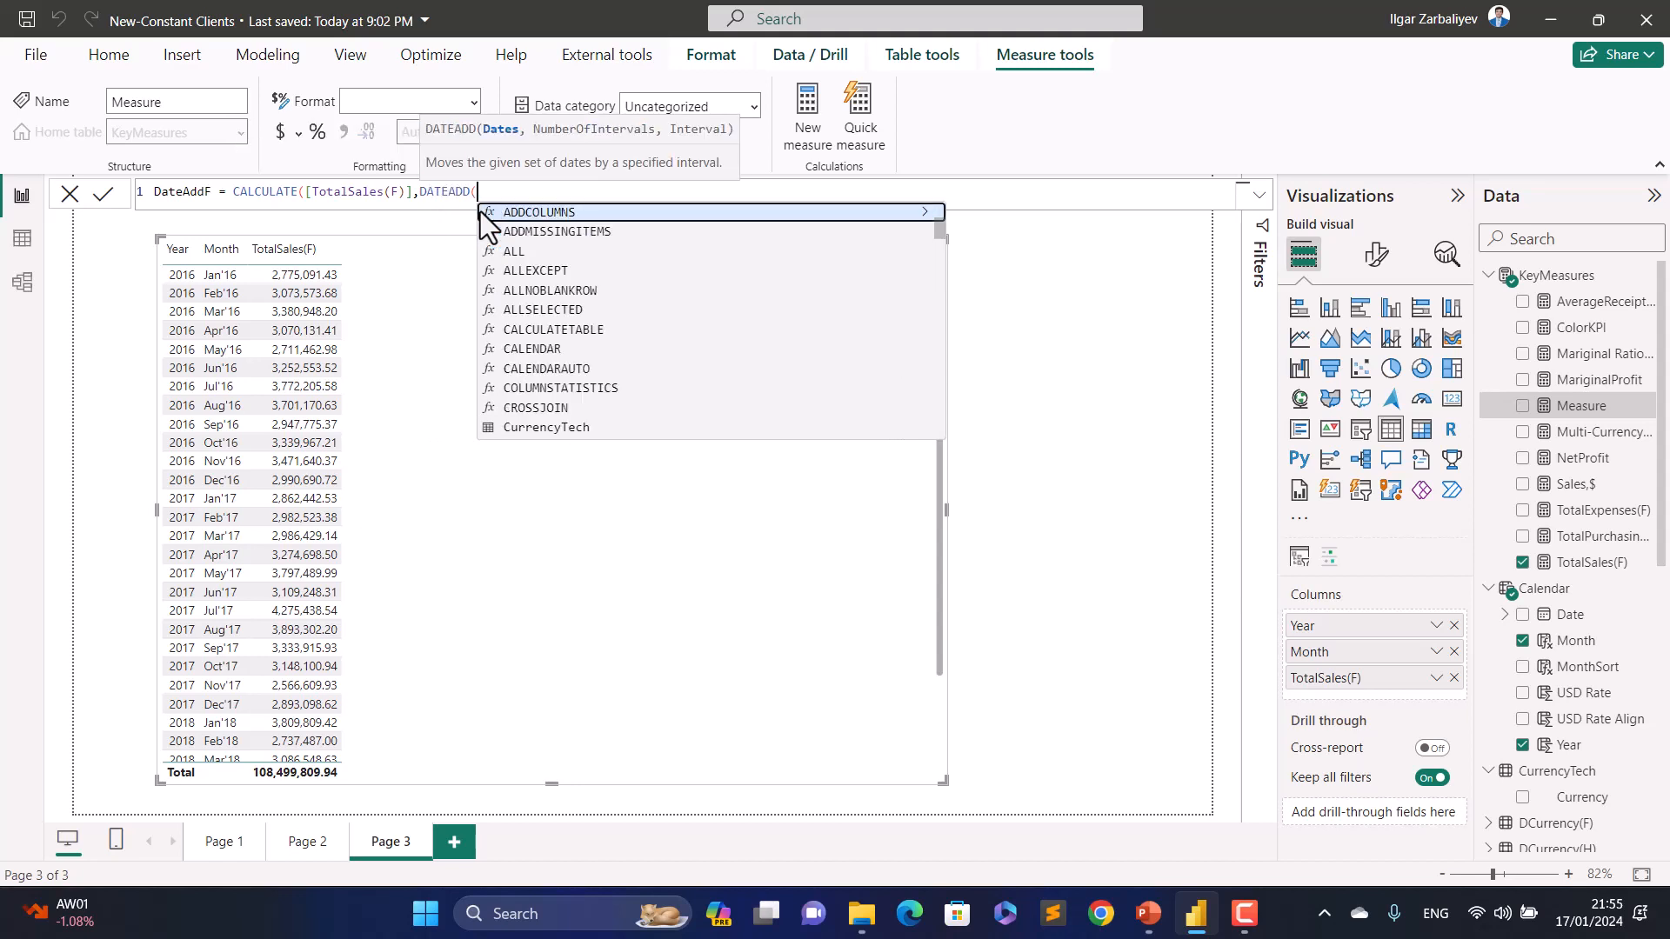
{"action": "type", "text": "calenda"}
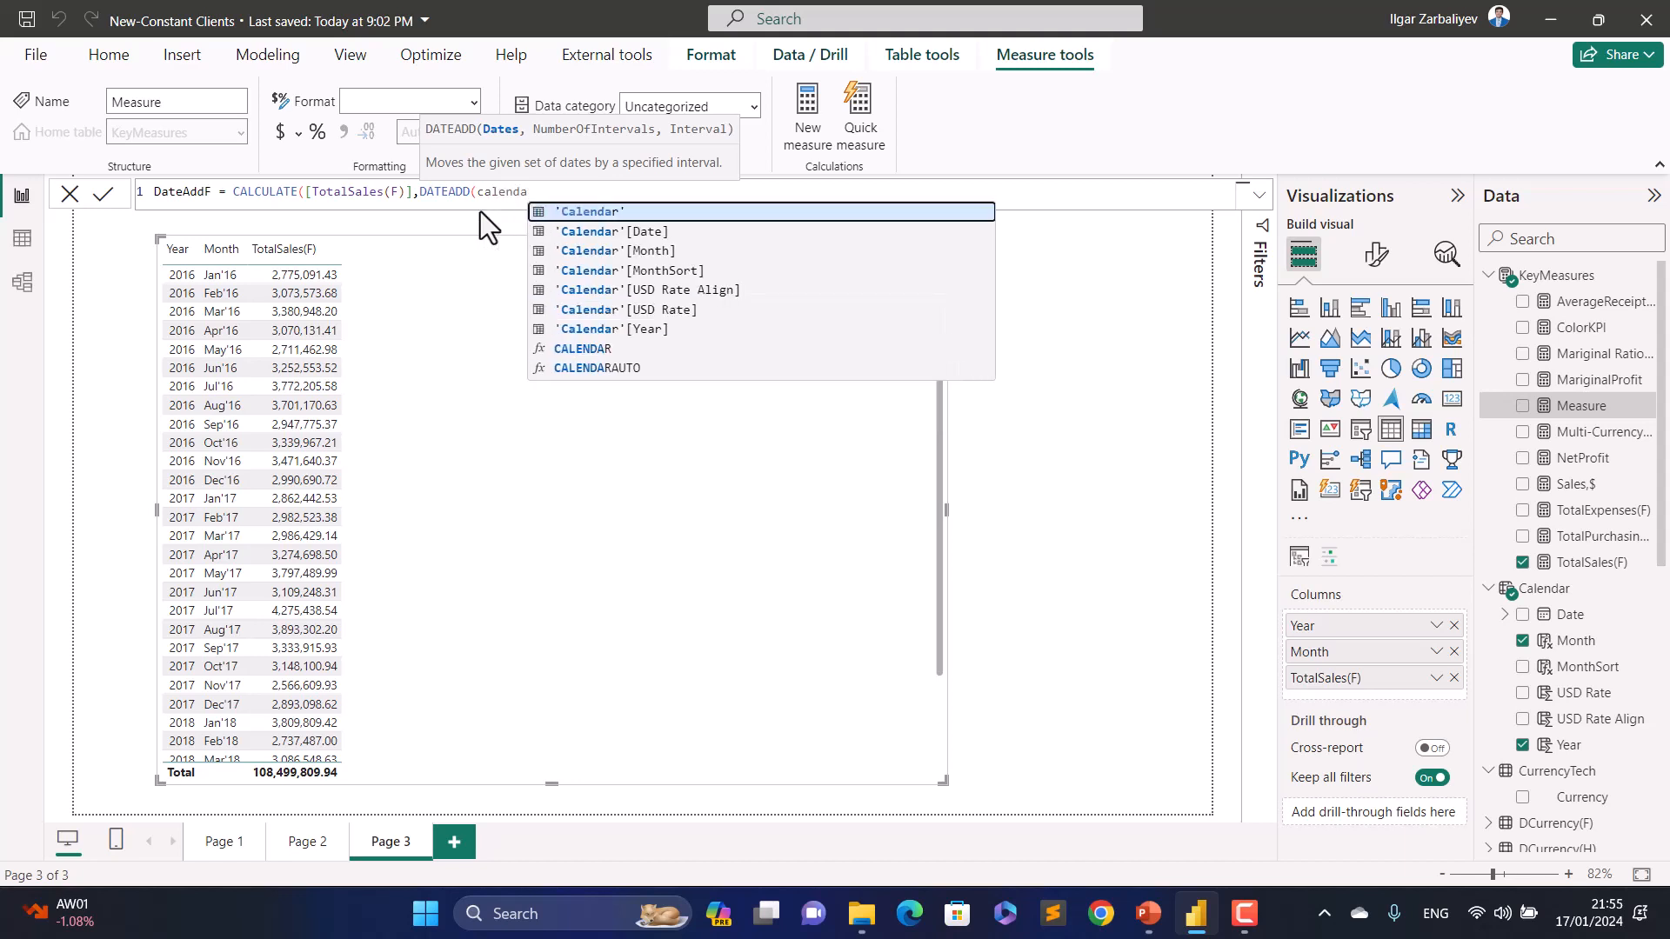
{"action": "key", "text": "Down"}
{"action": "key", "text": "Tab"}
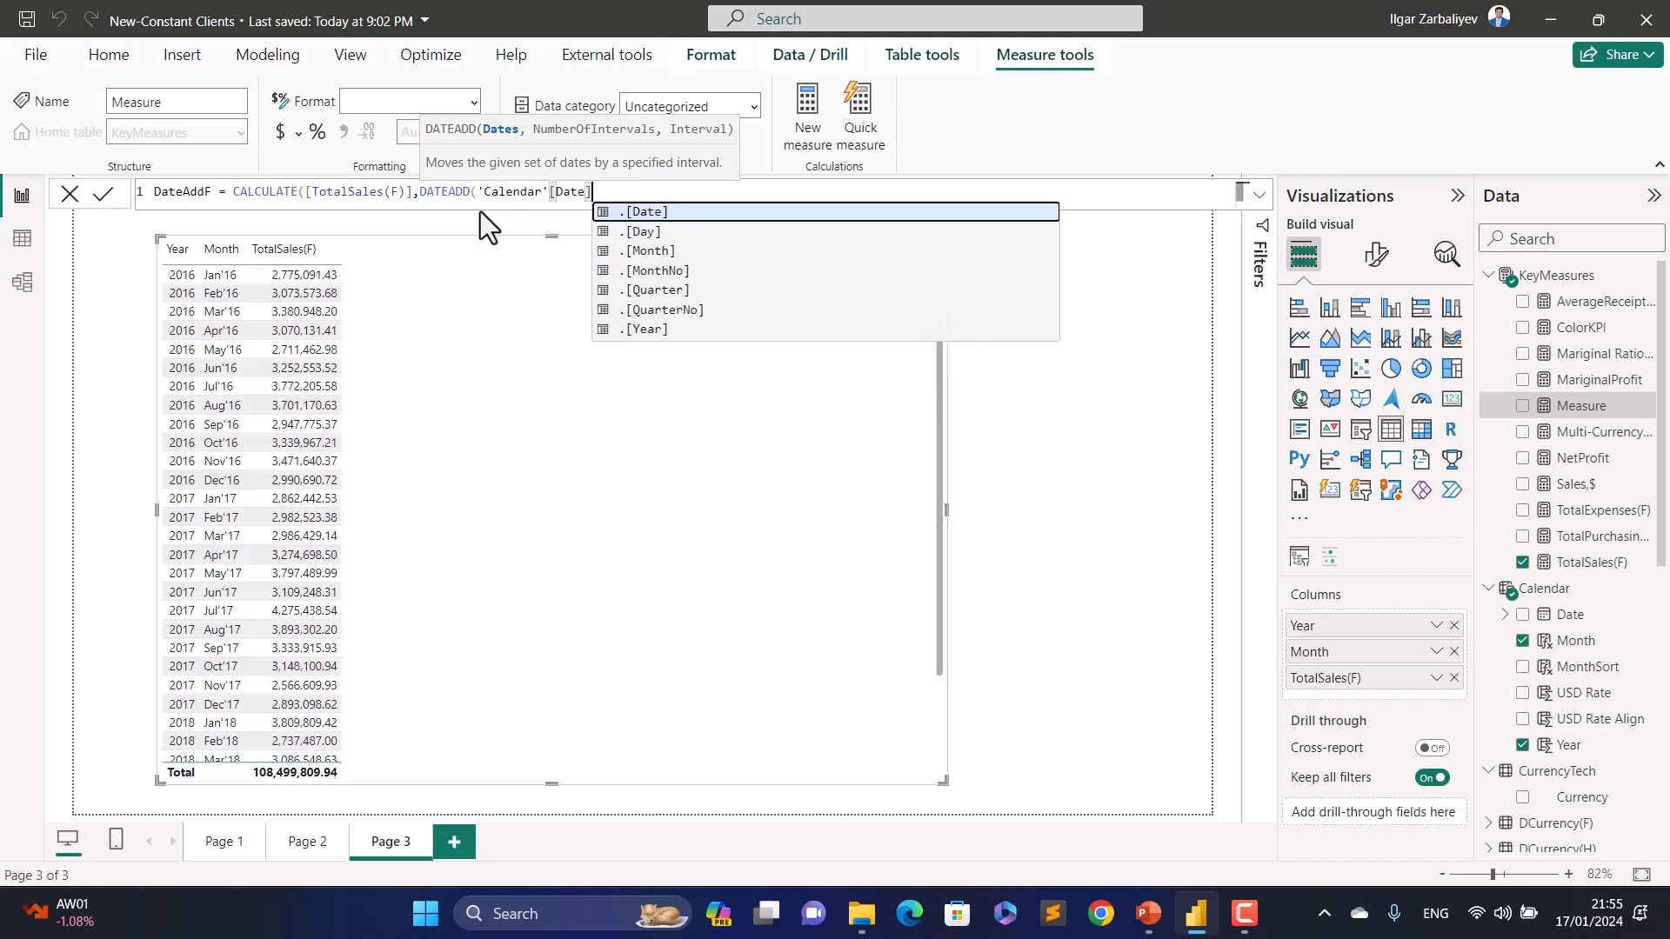
{"action": "type", "text": ","}
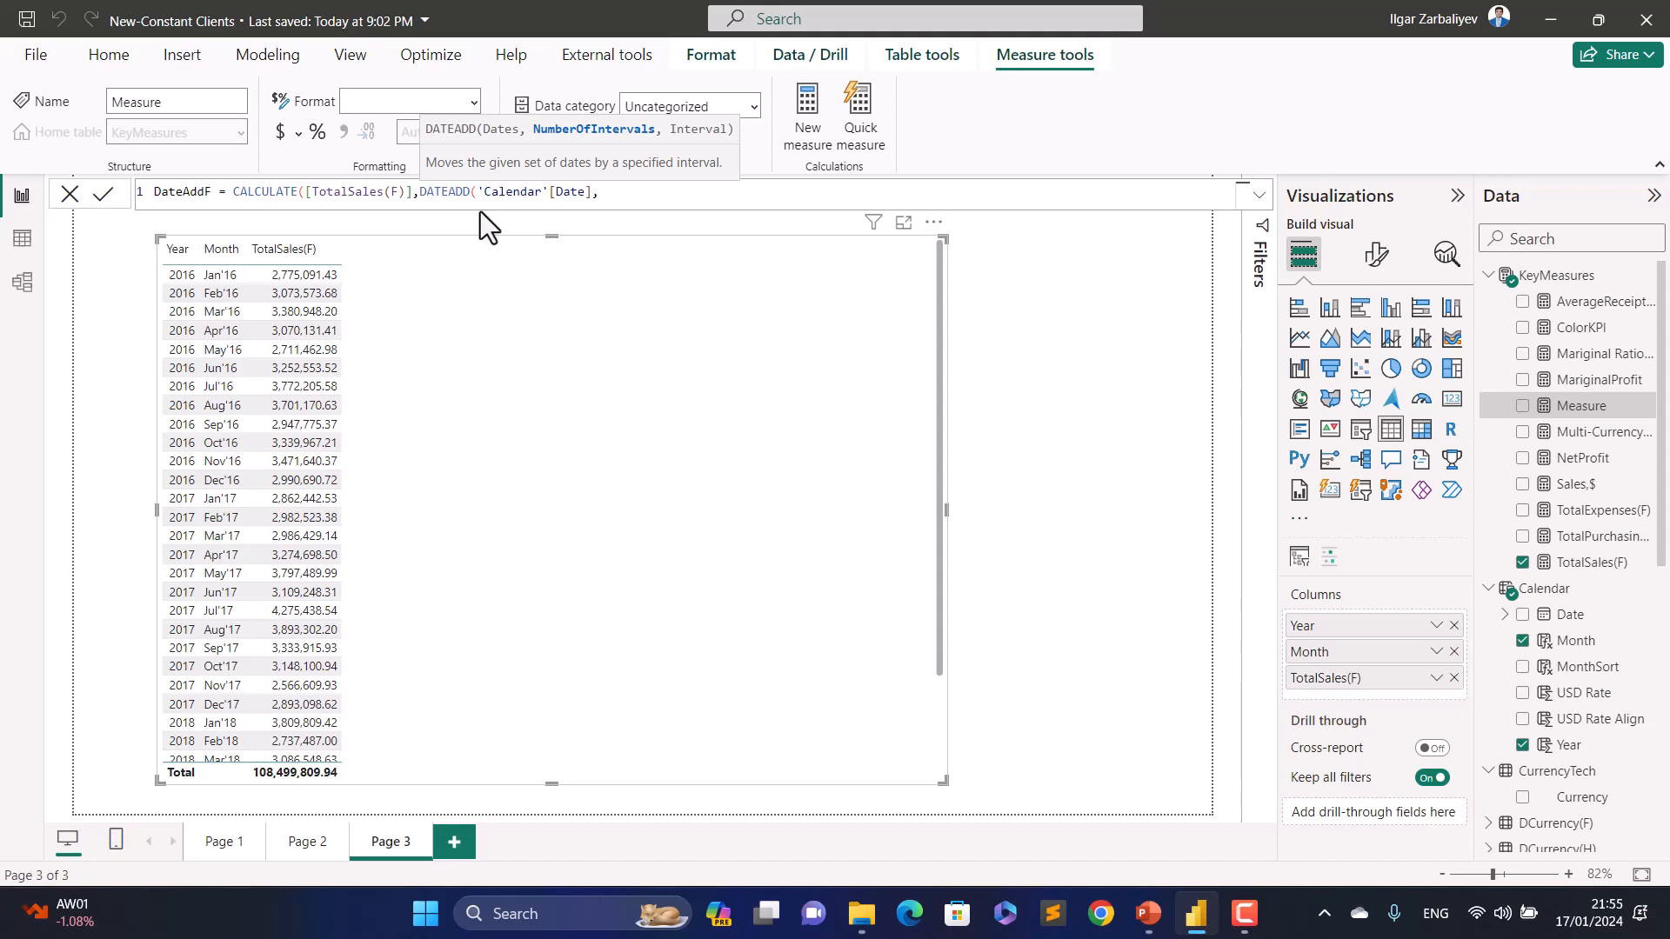
{"action": "type", "text": "-3,"}
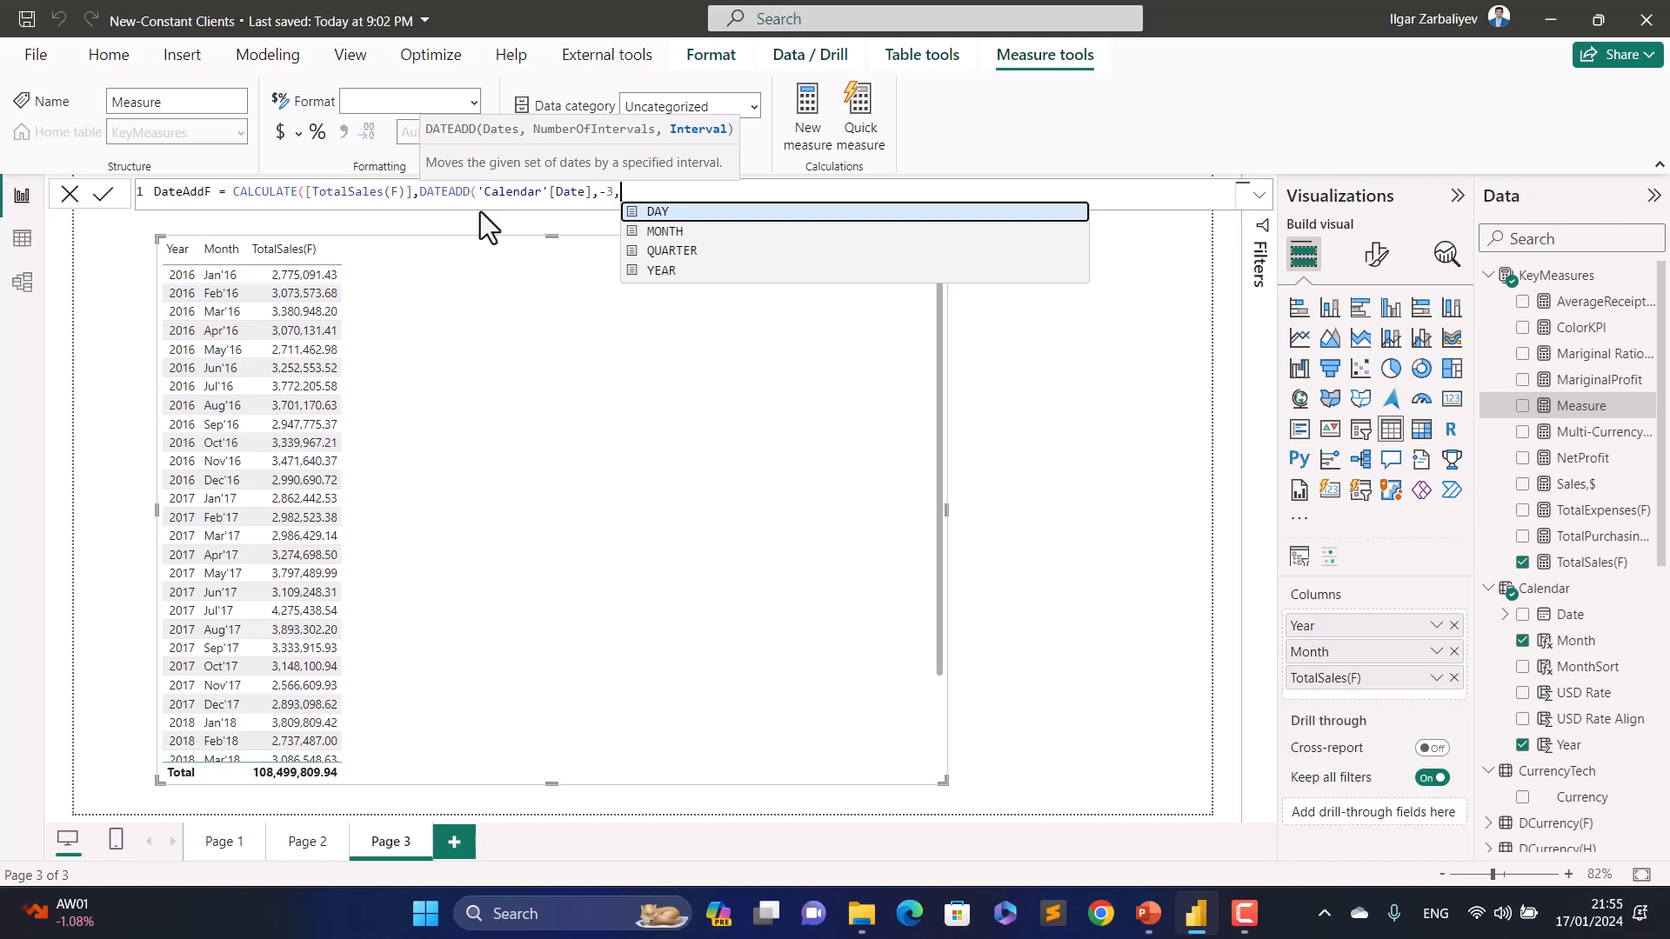
{"action": "key", "text": "Down"}
{"action": "key", "text": "Tab"}
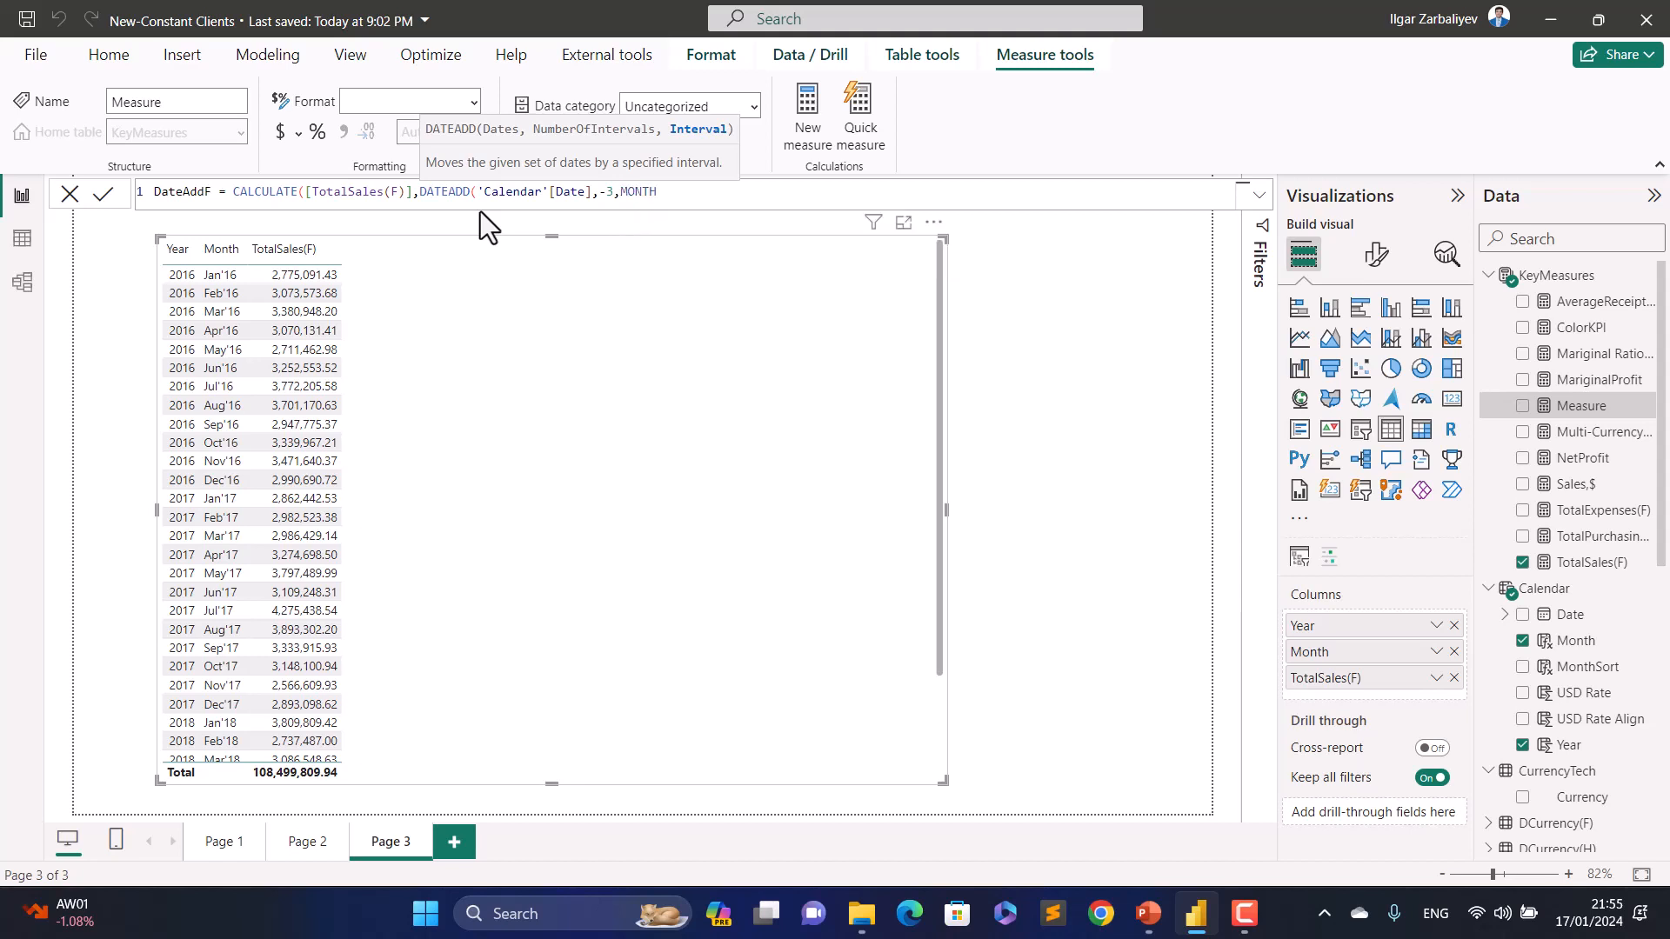
{"action": "type", "text": "))"}
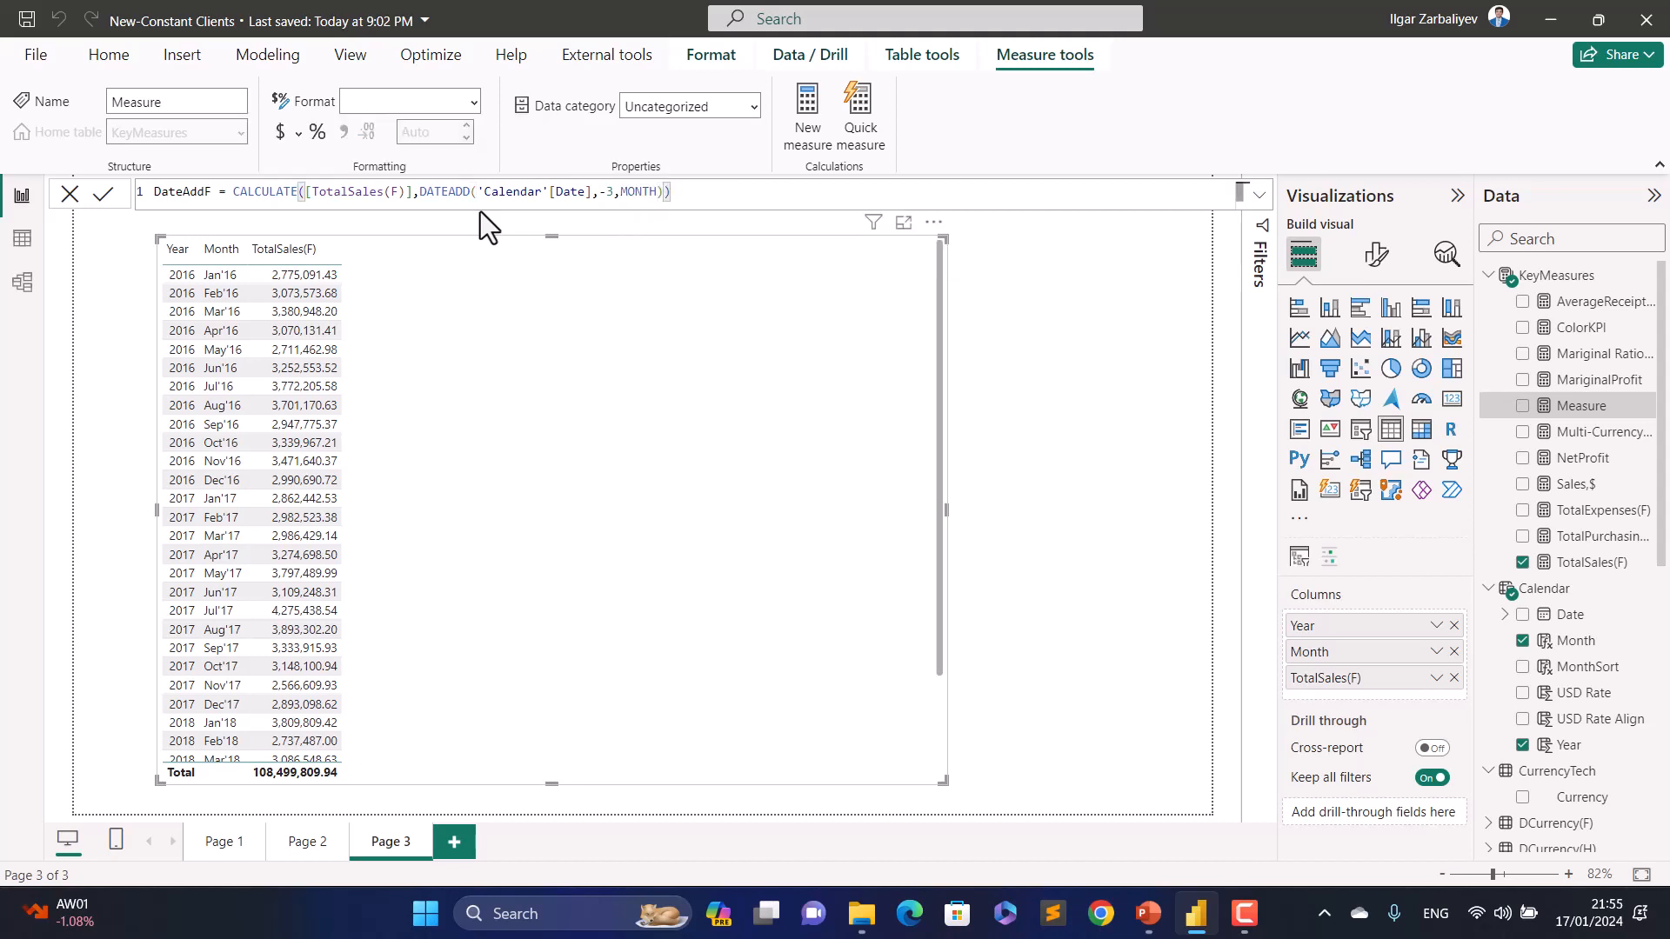
{"action": "key", "text": "Return"}
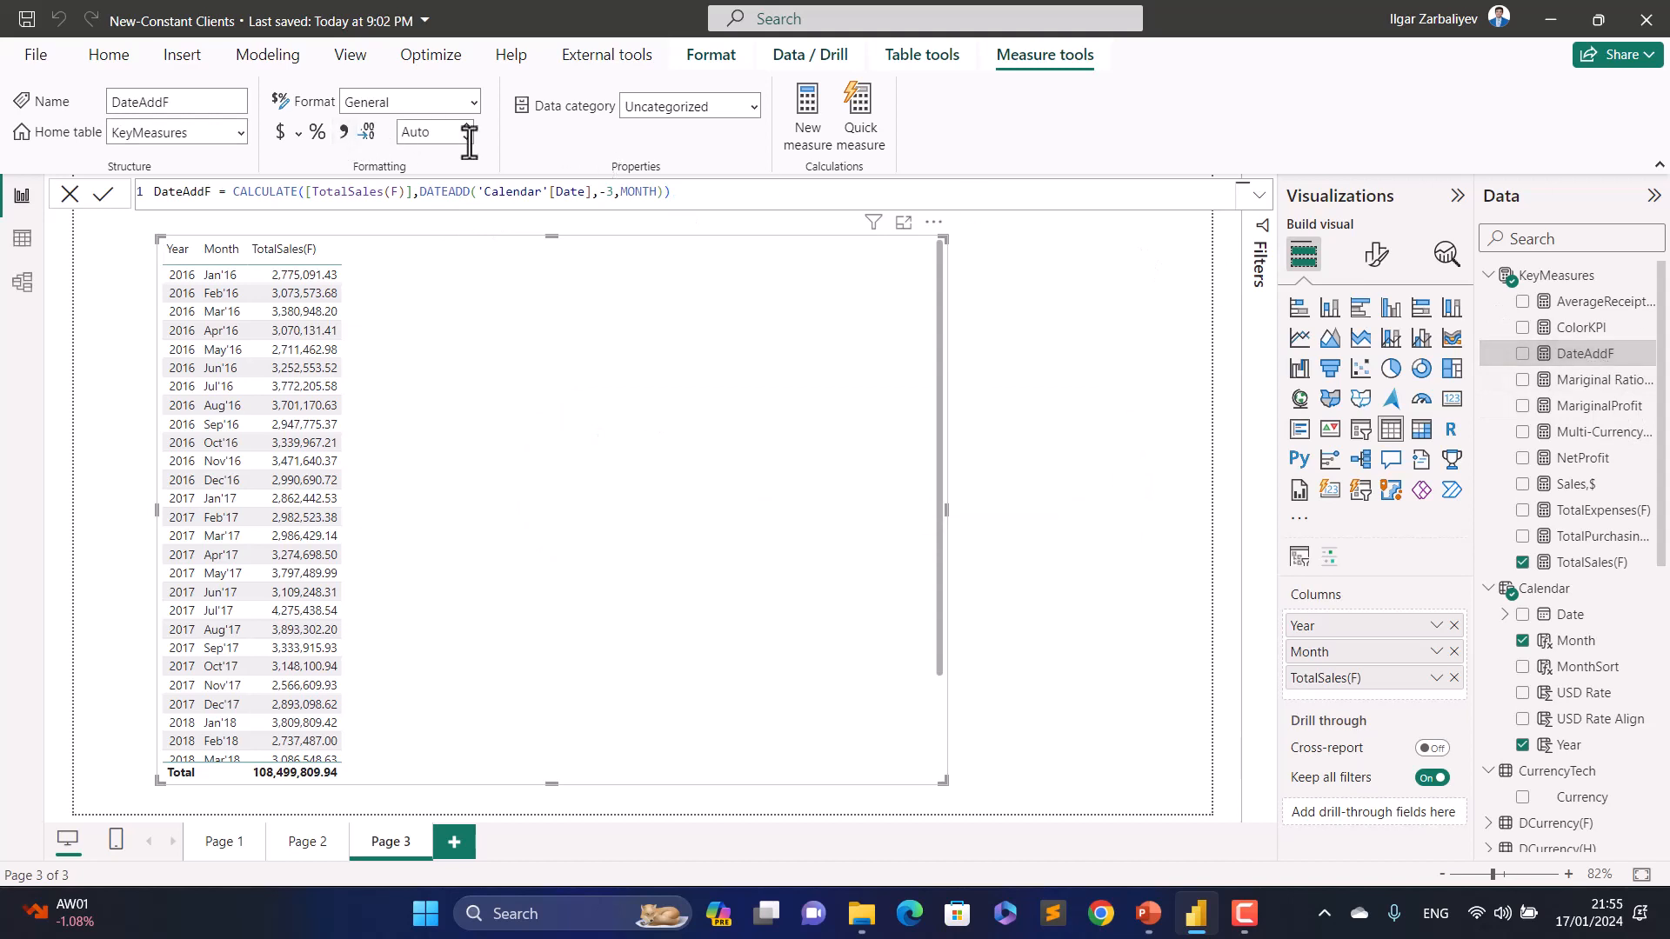
Step: Add the DateAddF measure to the table and highlight the Apr'16 row to compare the shifted sales
{"action": "left_click_drag", "start_coordinate": [1587, 355], "coordinate": [457, 379]}
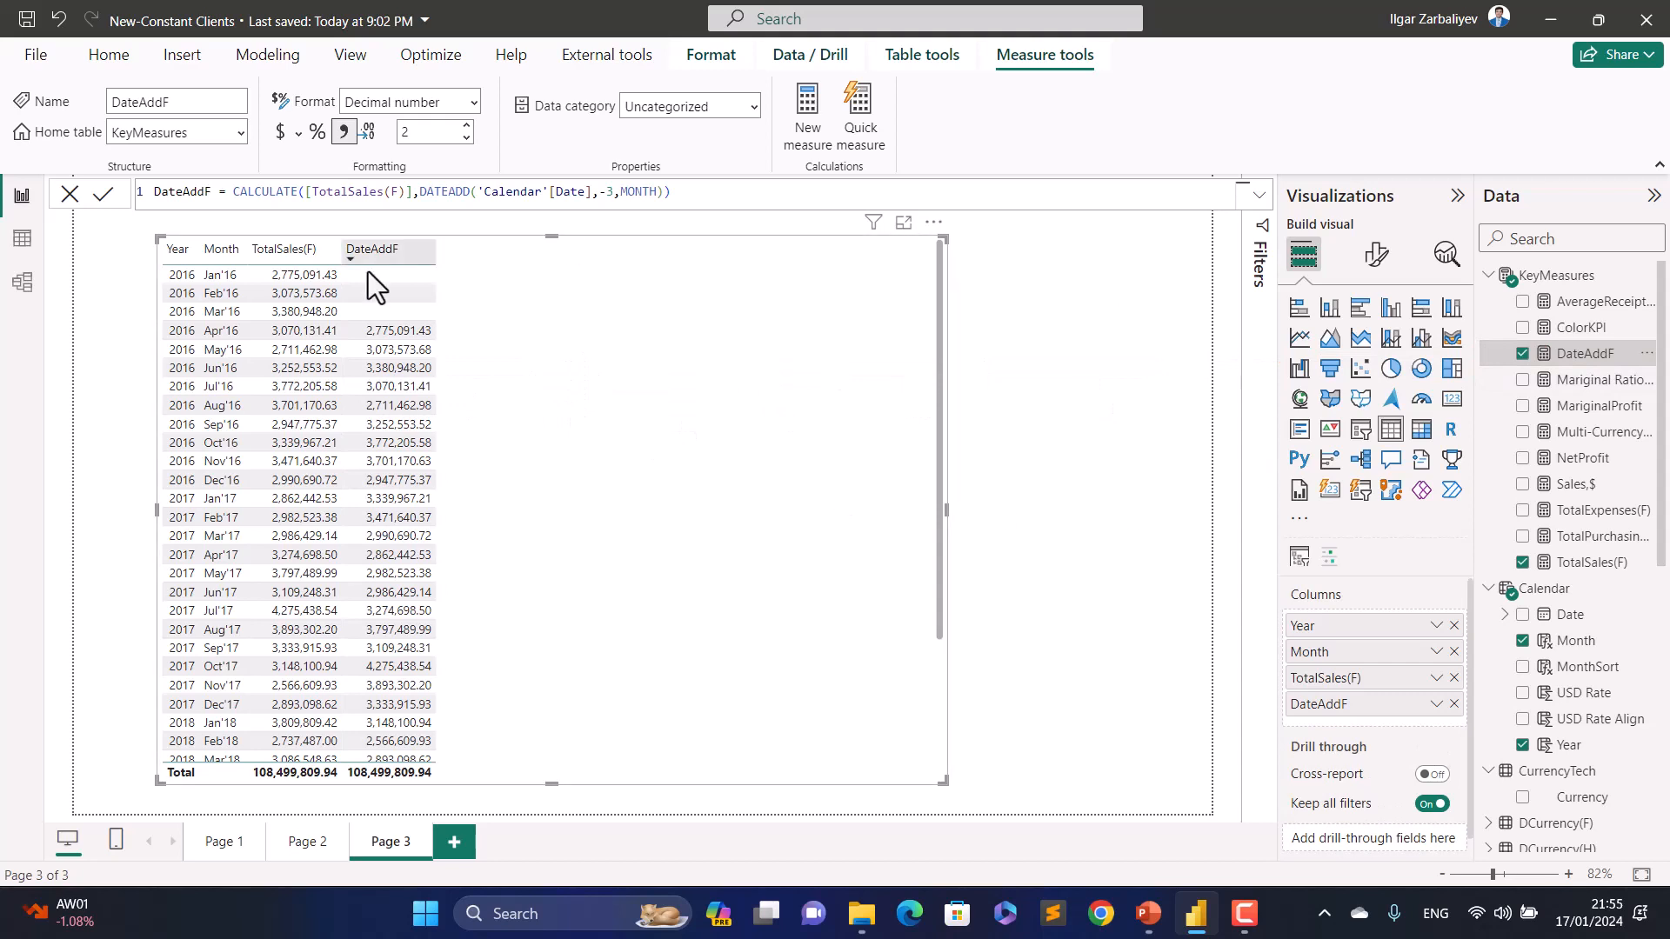
{"action": "left_click", "coordinate": [399, 338]}
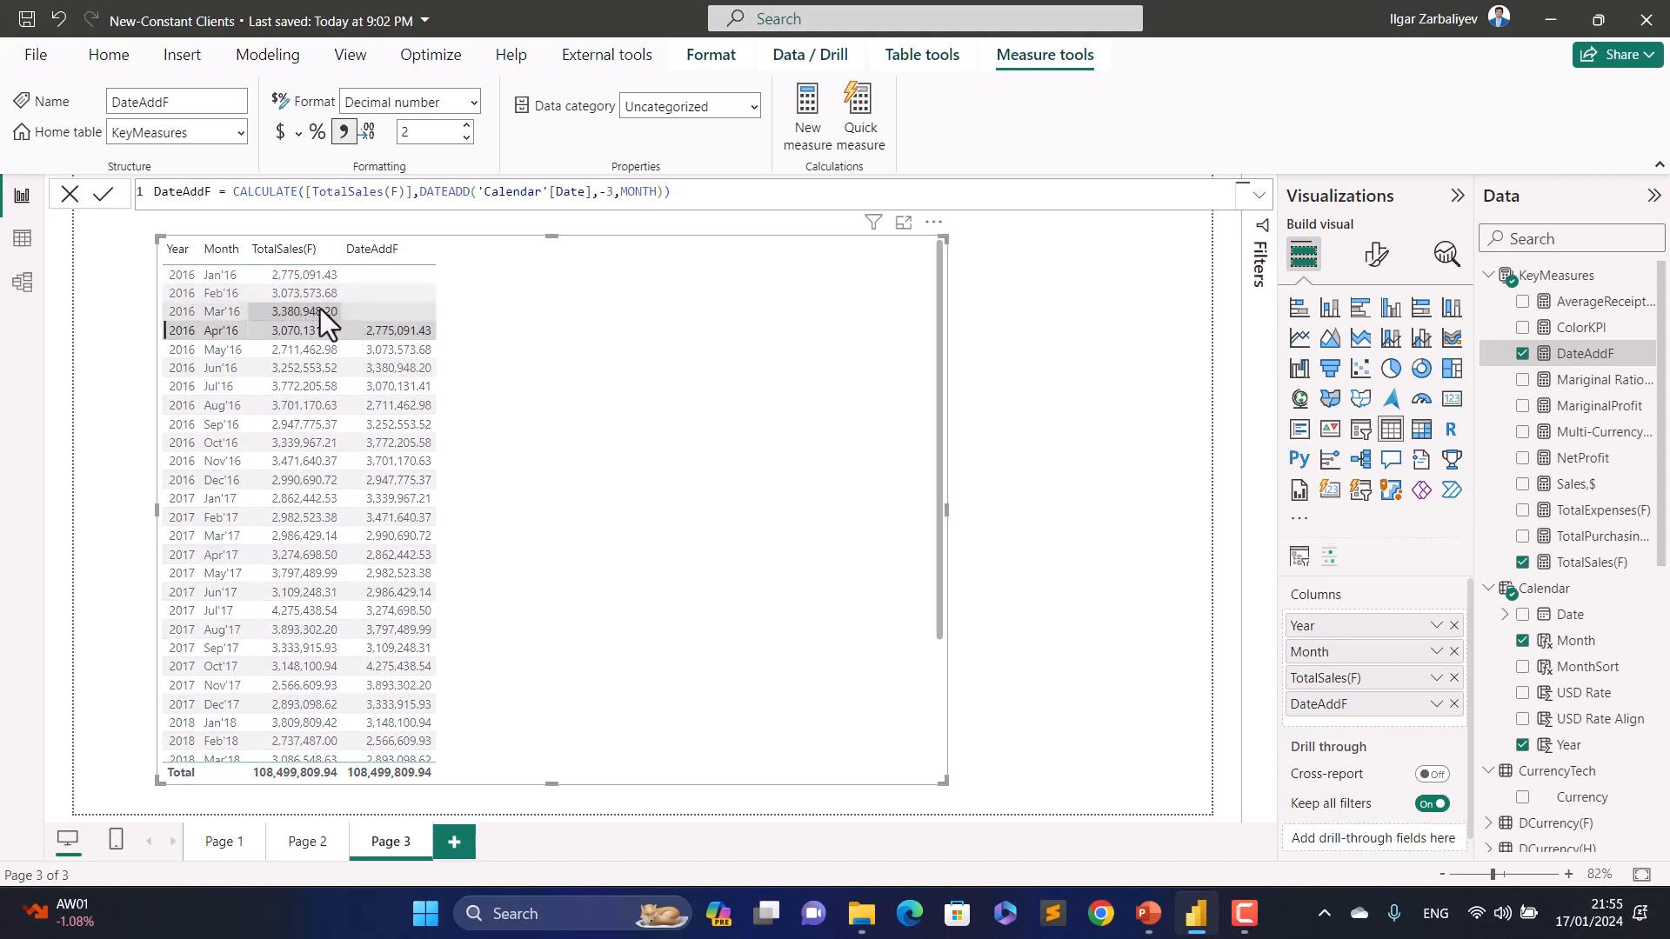
{"action": "left_click", "coordinate": [613, 402]}
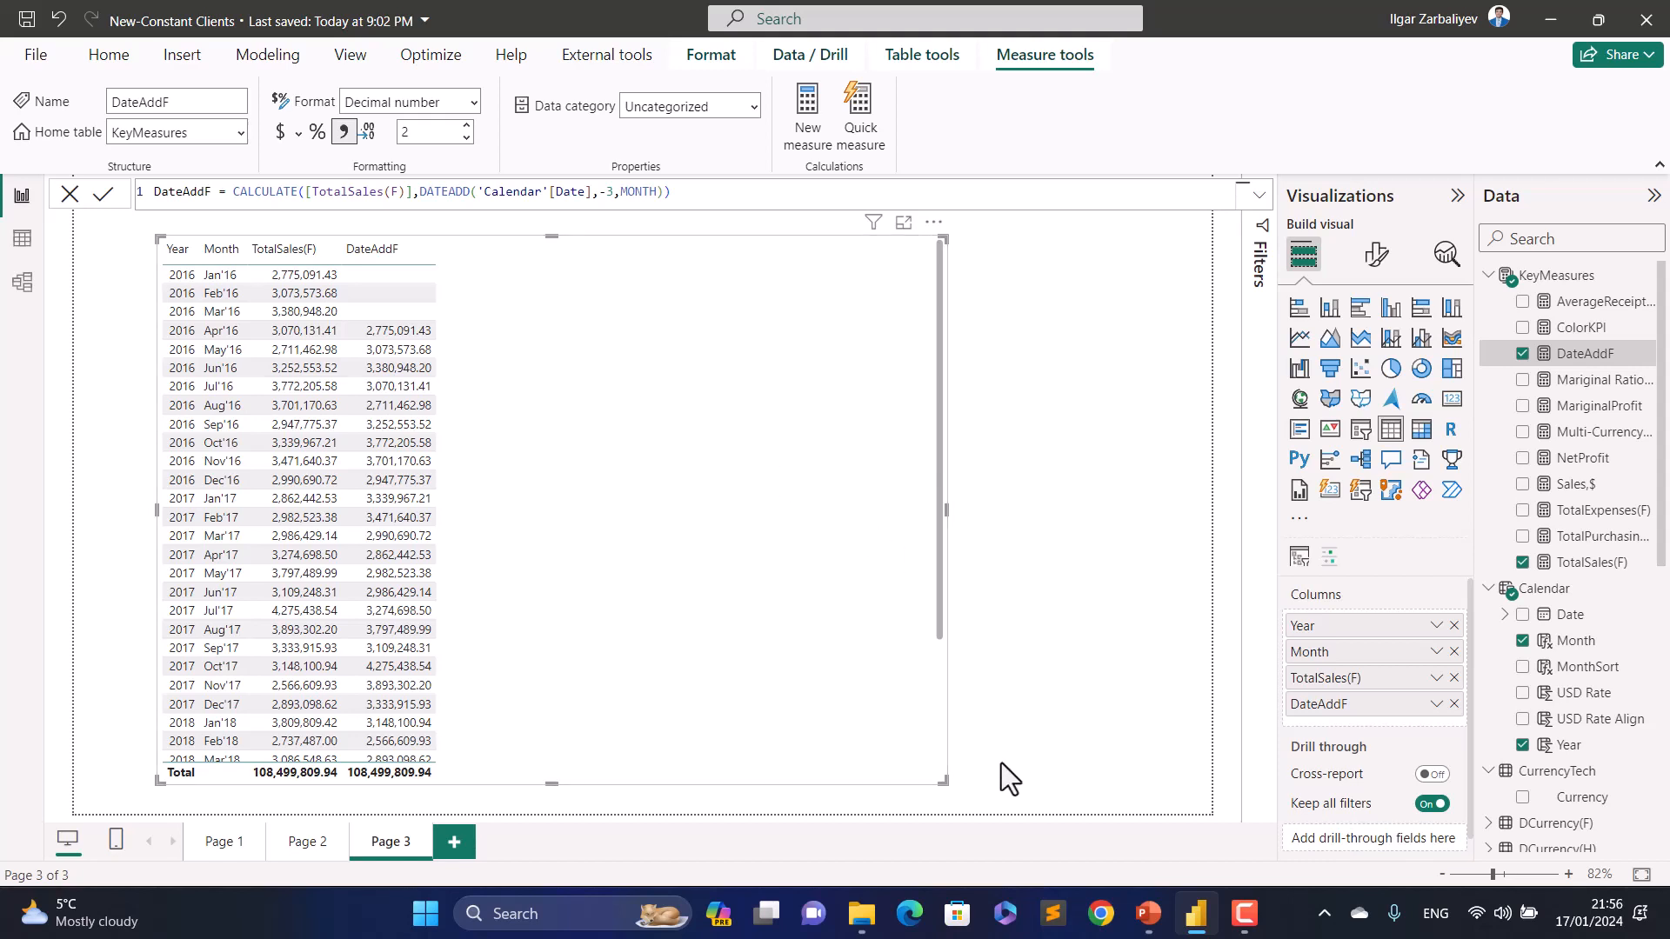
Step: Narrow the table visual and remove DateAddF from its columns
{"action": "left_click_drag", "start_coordinate": [953, 787], "coordinate": [606, 784]}
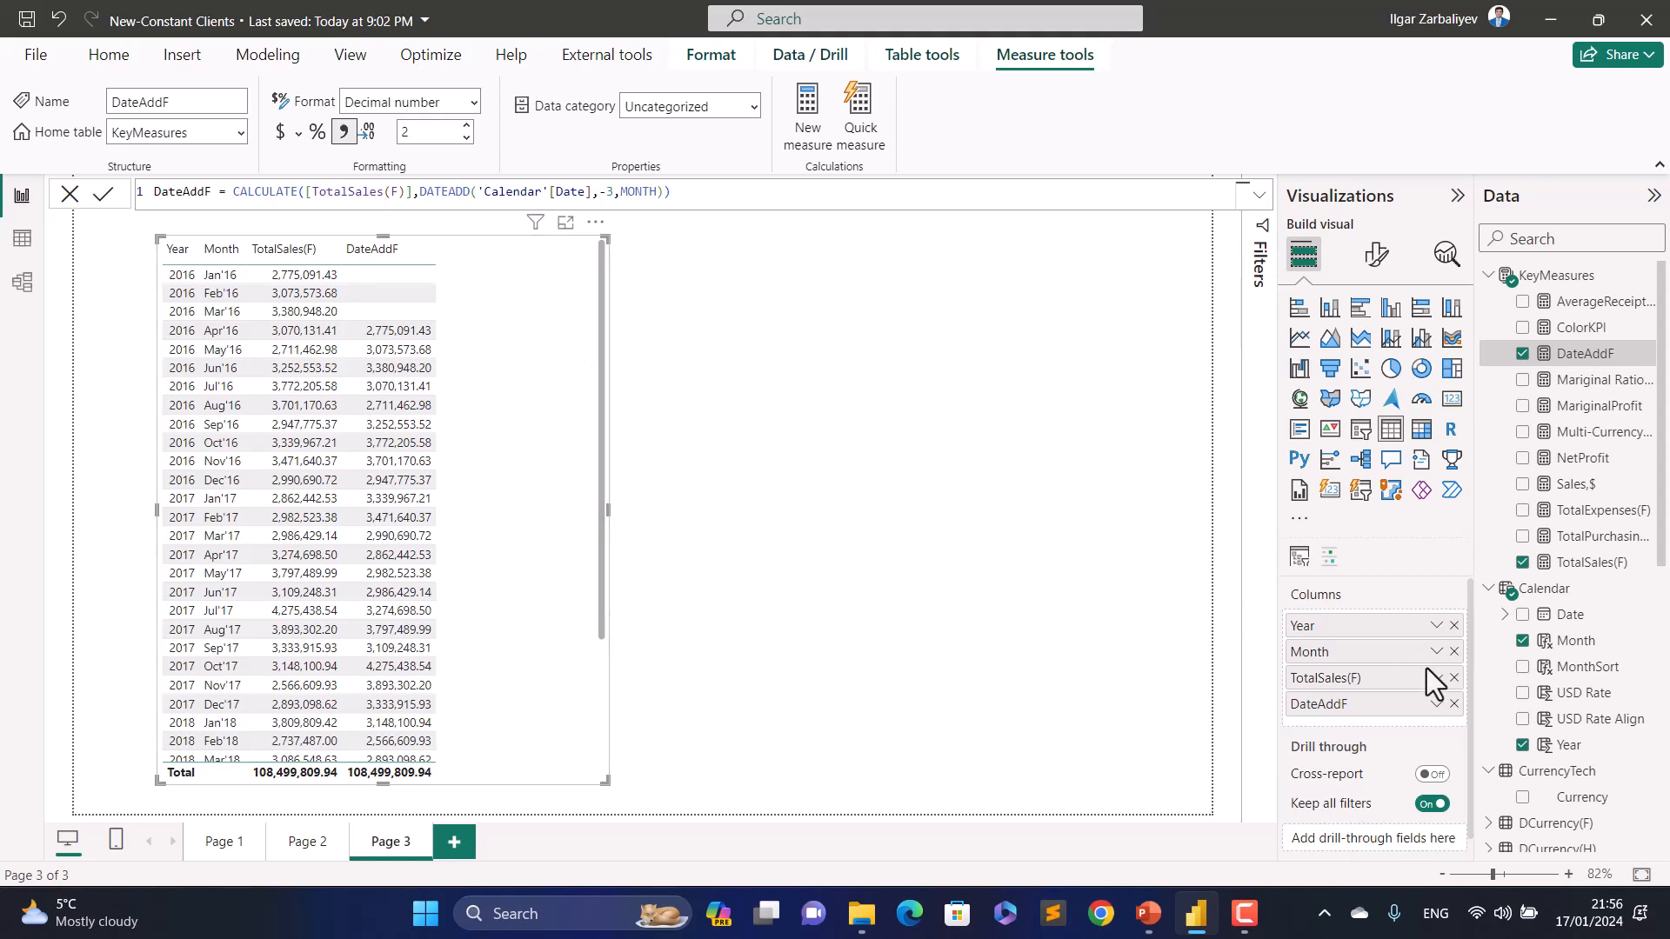
{"action": "left_click", "coordinate": [1453, 704]}
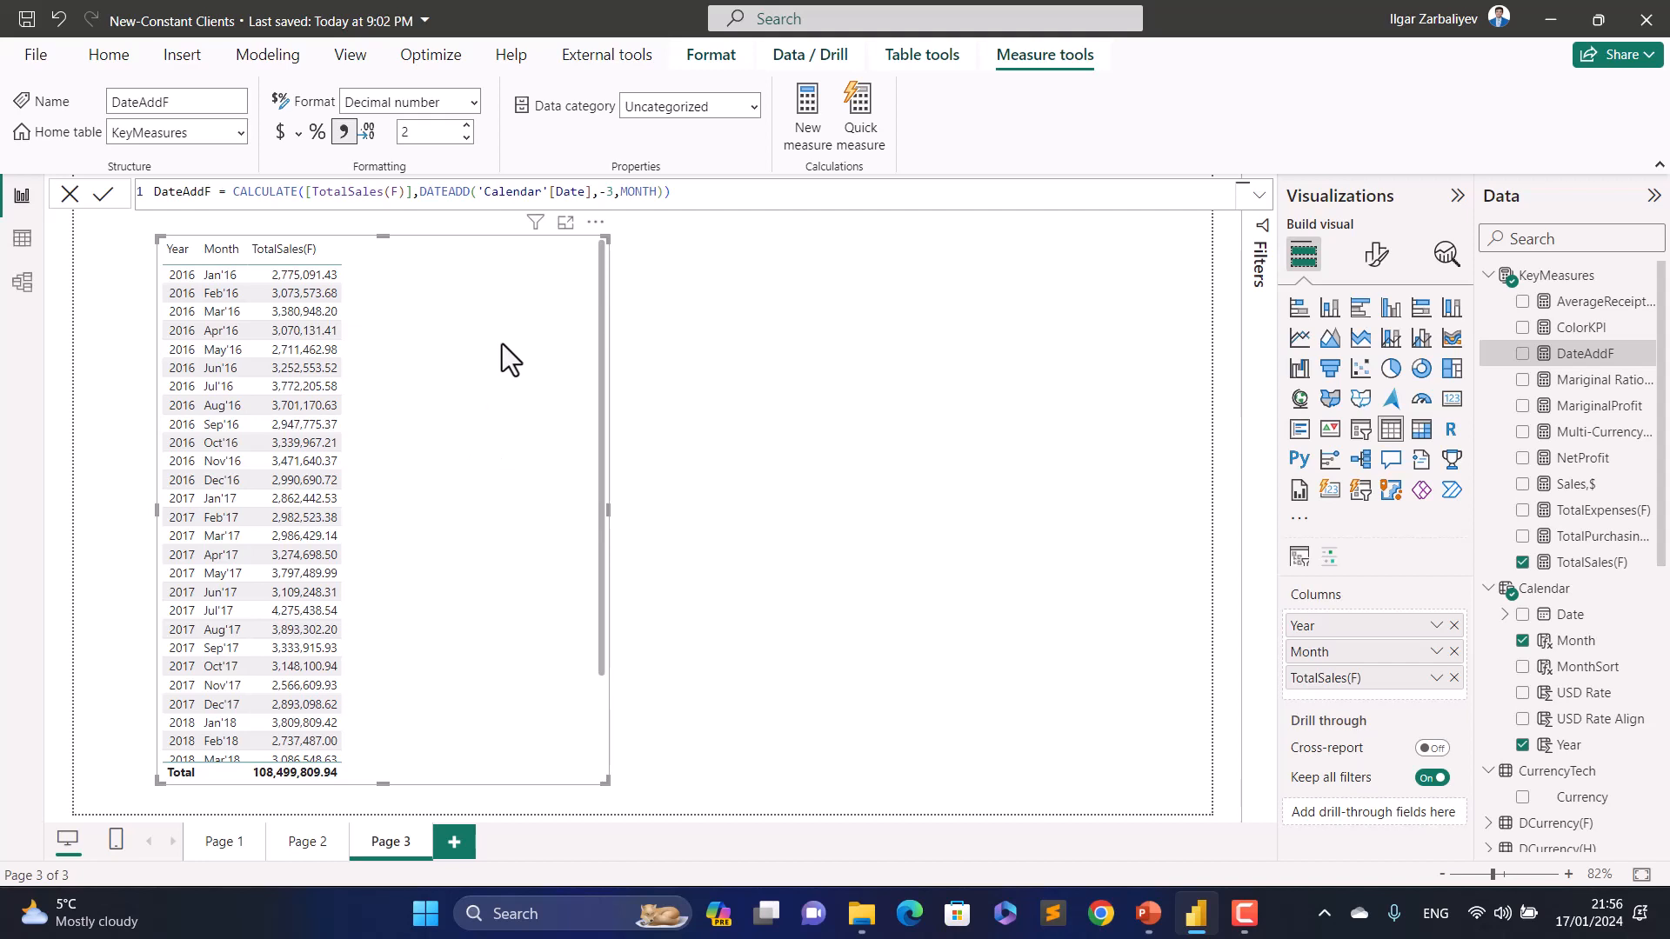
Step: Start a KeyMeasures measure named Moving Average 3Mths with CALCULATE and [TotalSales(F)] as its expression
{"action": "left_click", "coordinate": [1585, 286]}
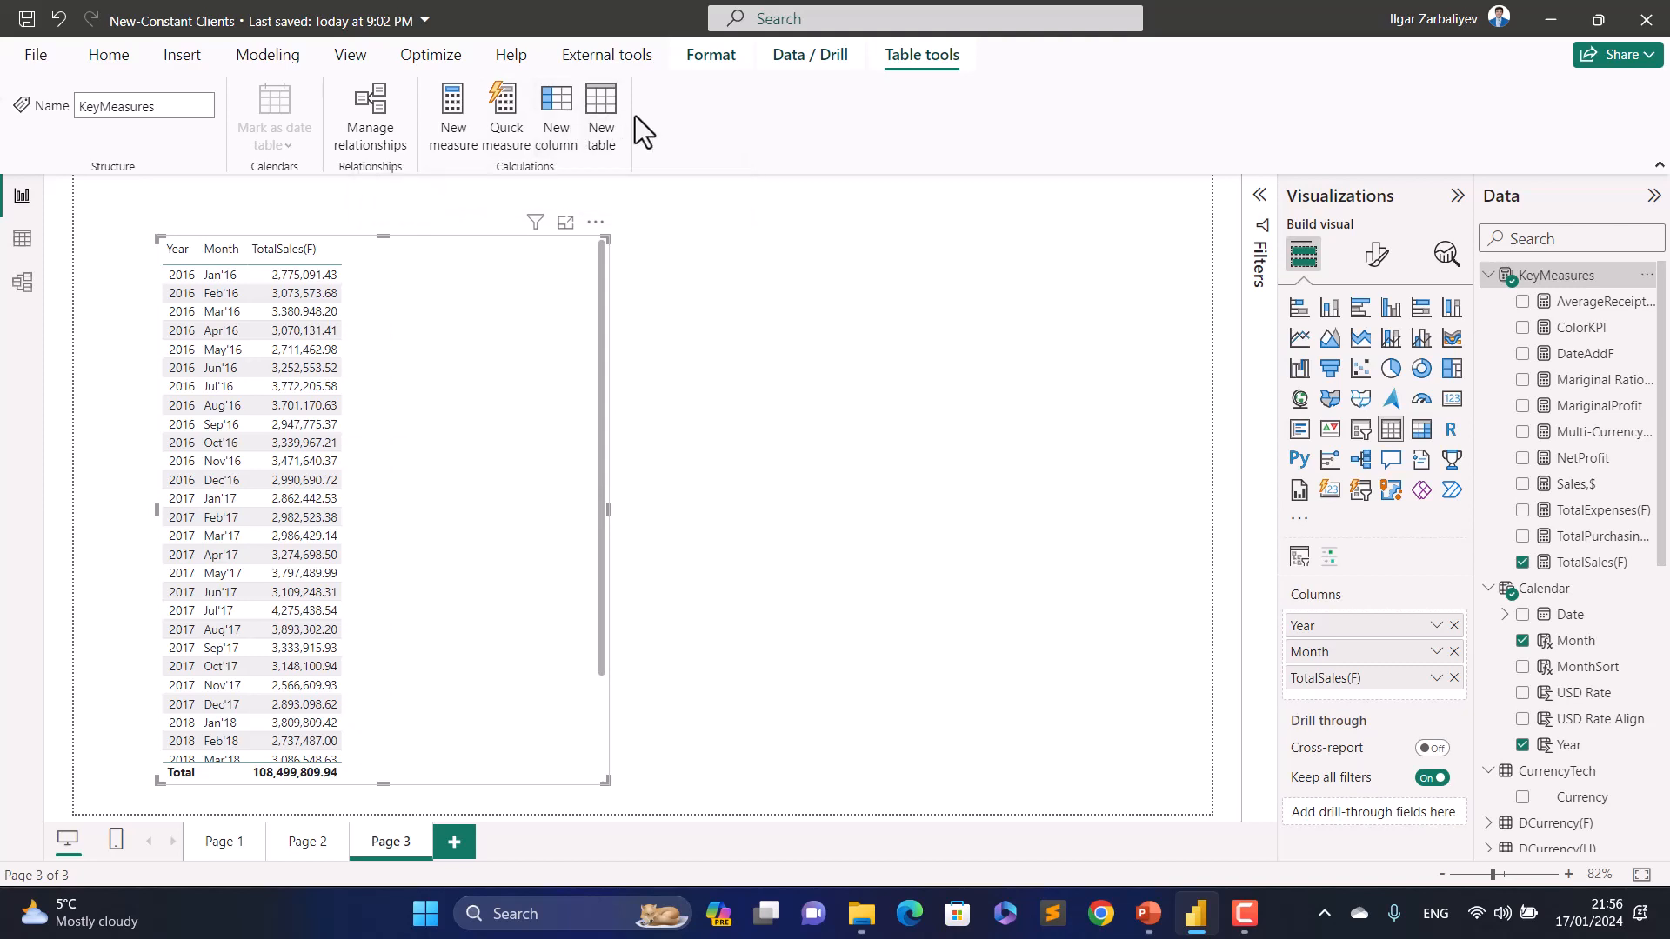
{"action": "left_click", "coordinate": [480, 146]}
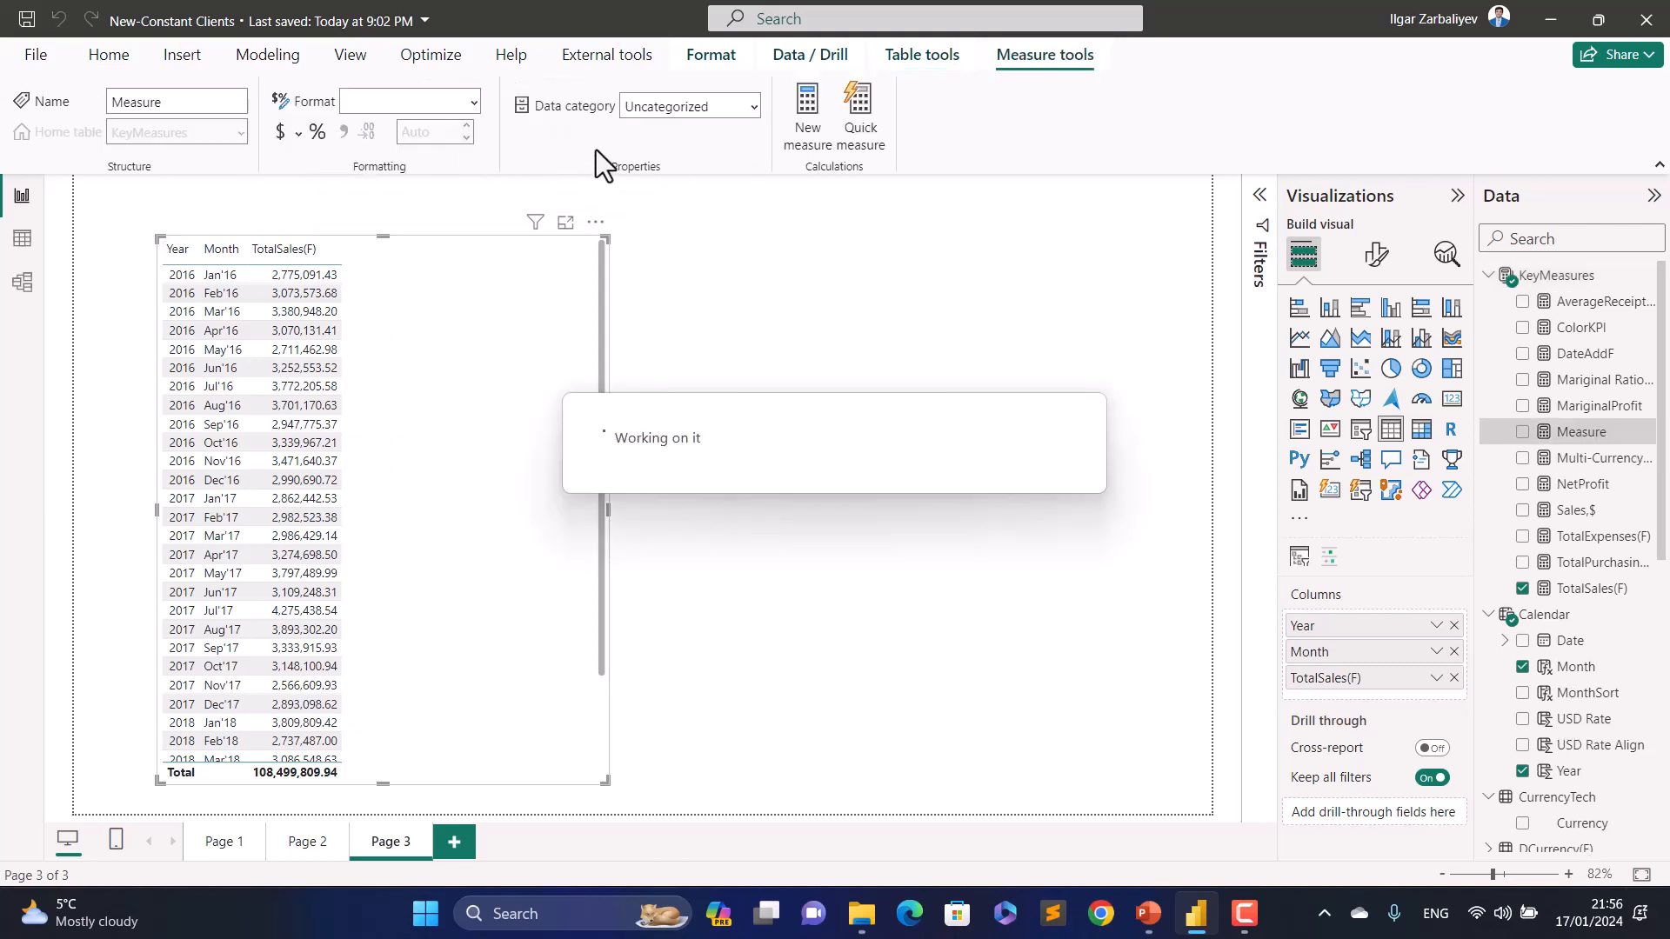
{"action": "type", "text": "Mo"}
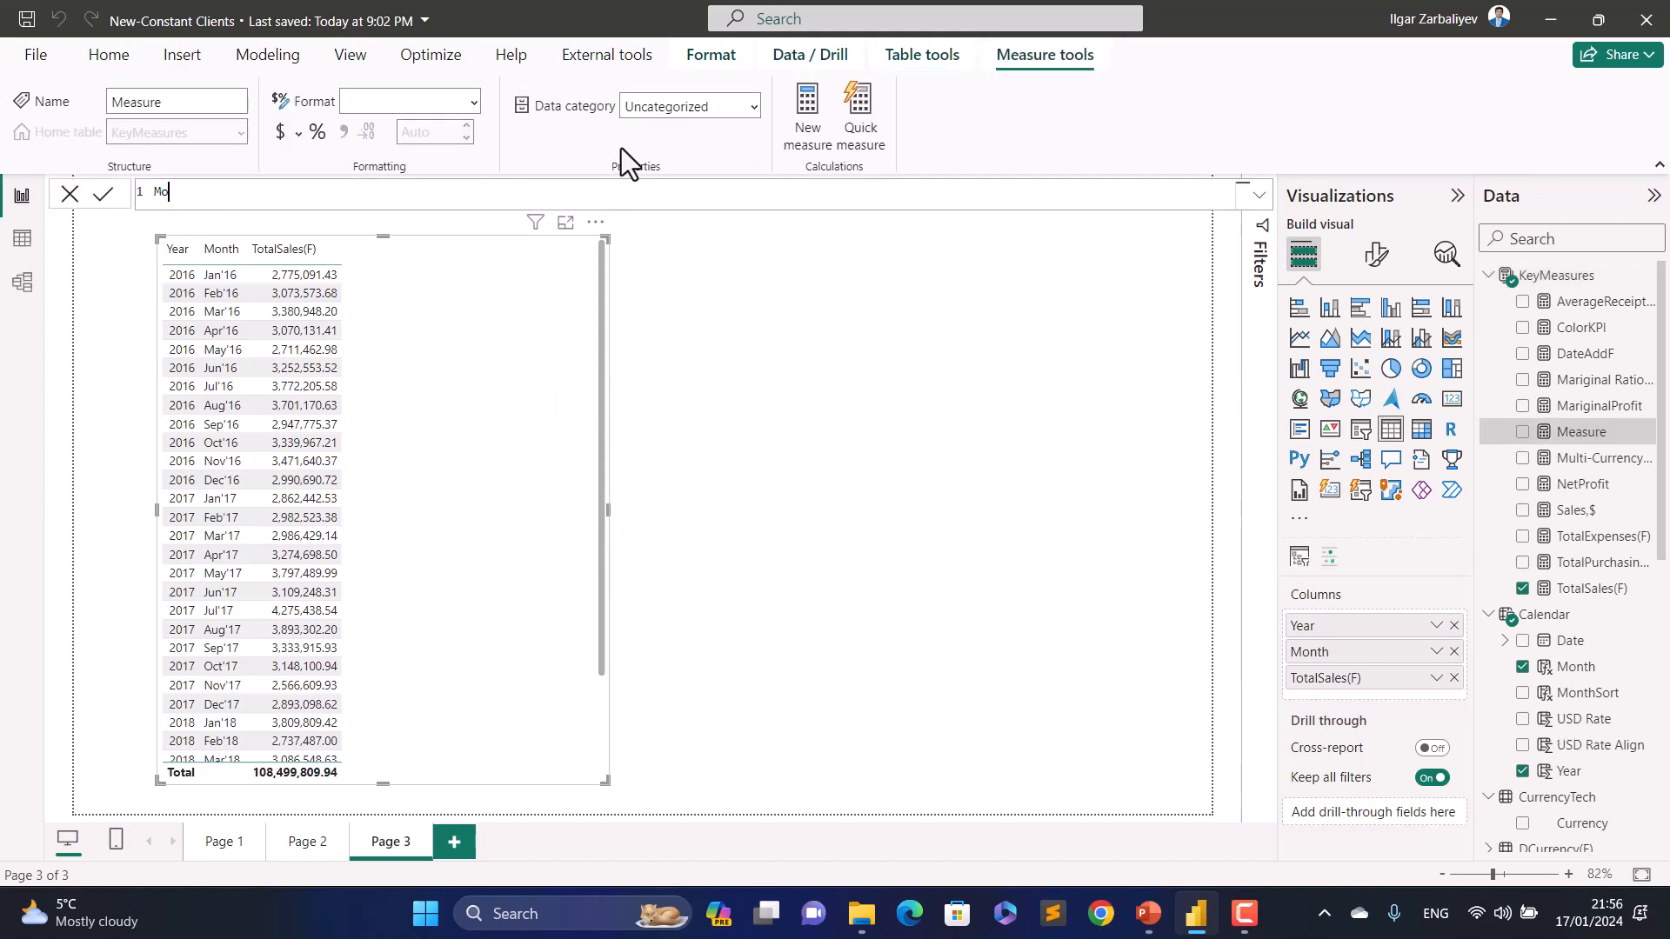
{"action": "type", "text": "ving Average 3Mths = calcu"}
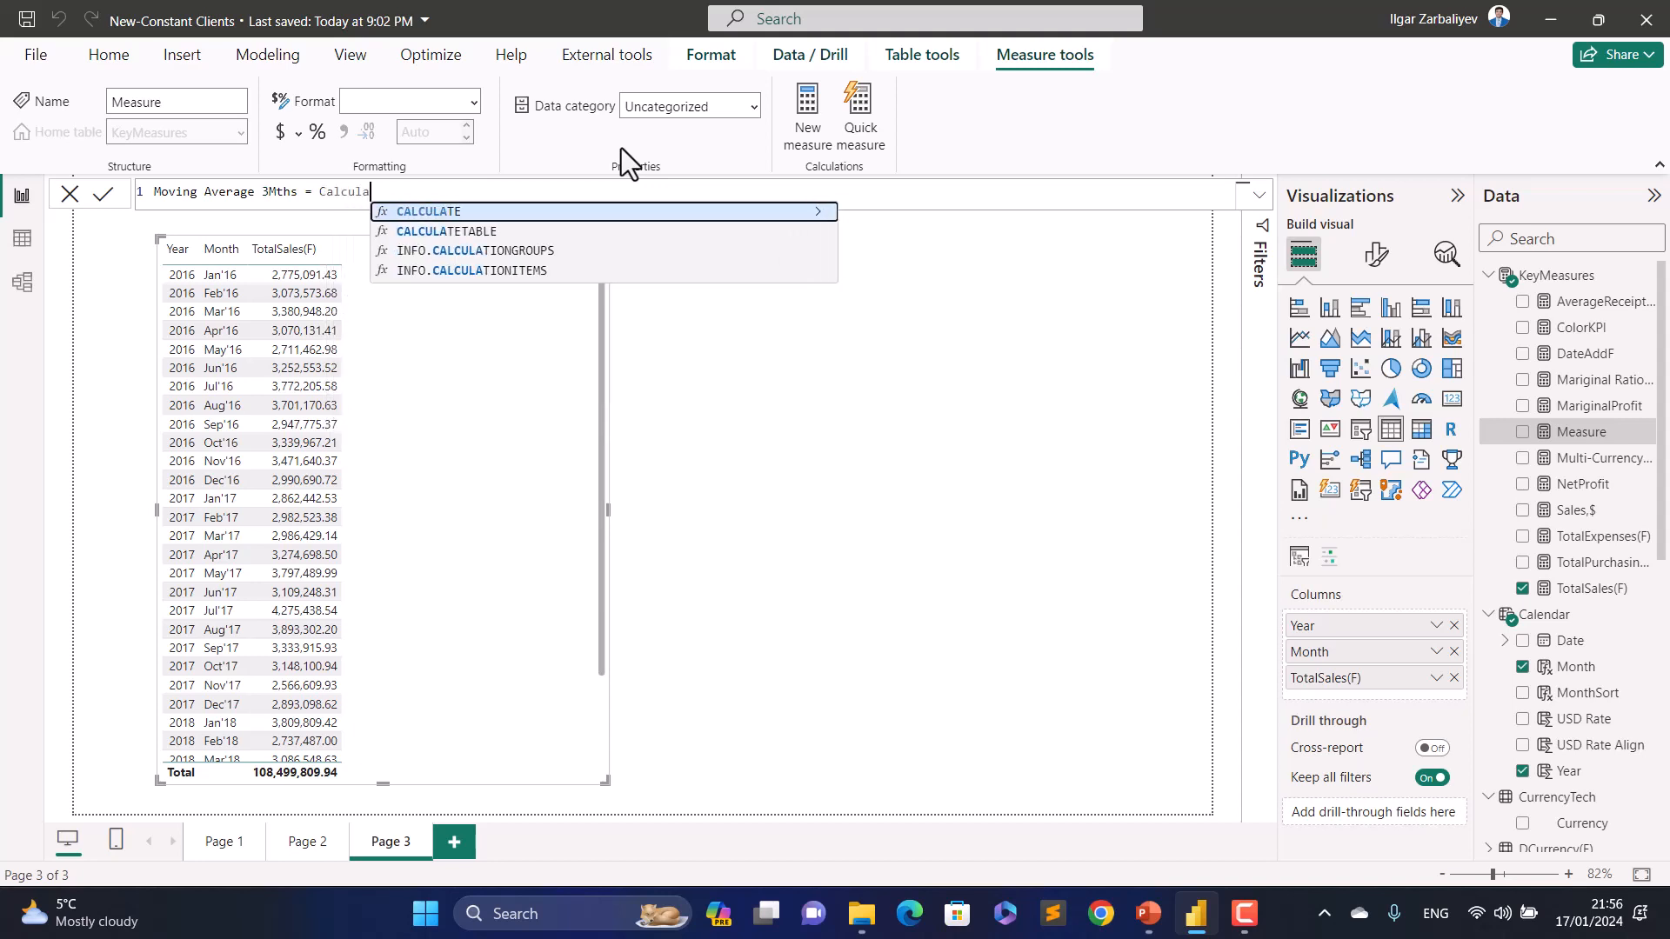
{"action": "key", "text": "Tab"}
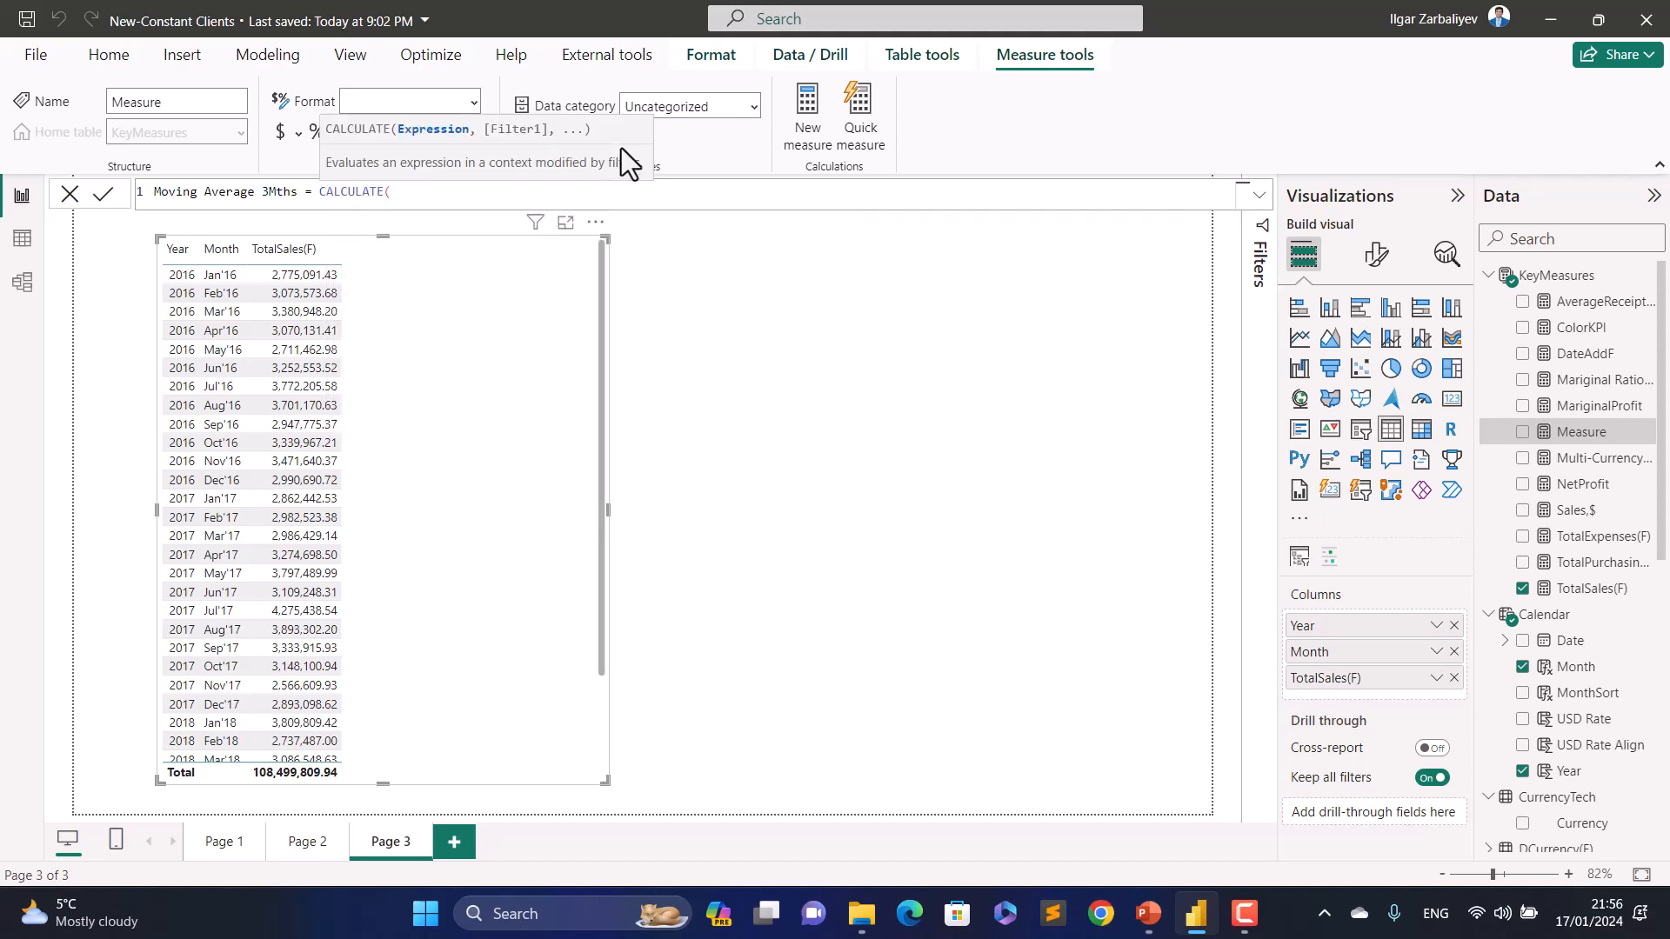
{"action": "type", "text": "Total"}
{"action": "key", "text": "Down"}
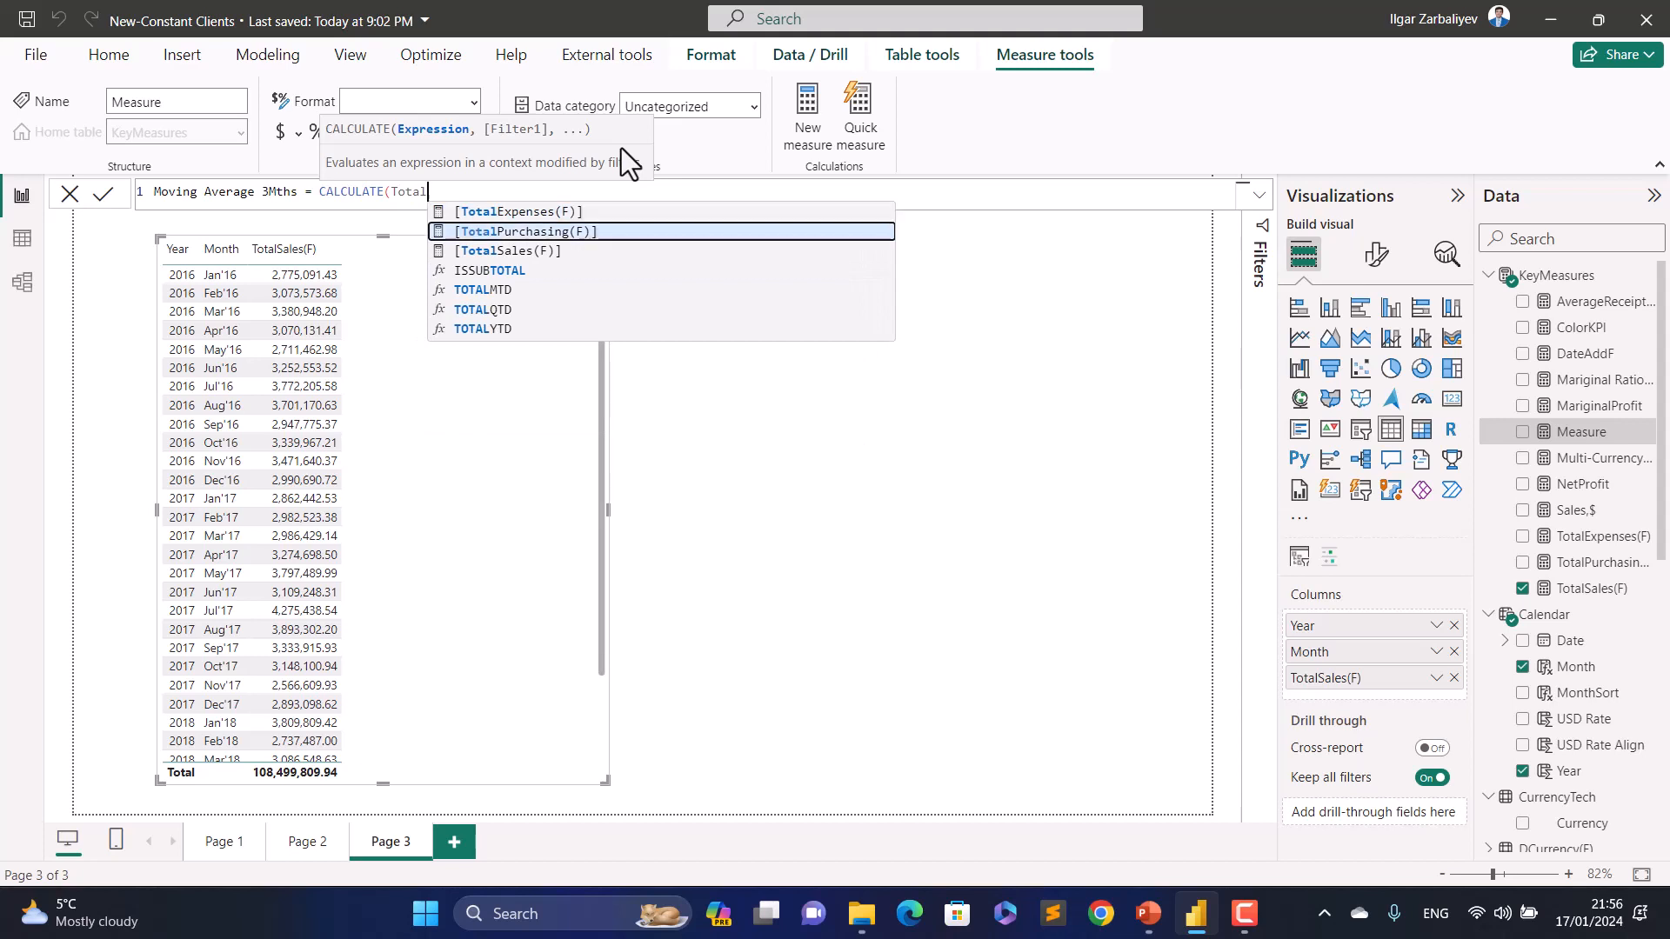
{"action": "key", "text": "Down"}
{"action": "key", "text": "Tab"}
{"action": "type", "text": ","}
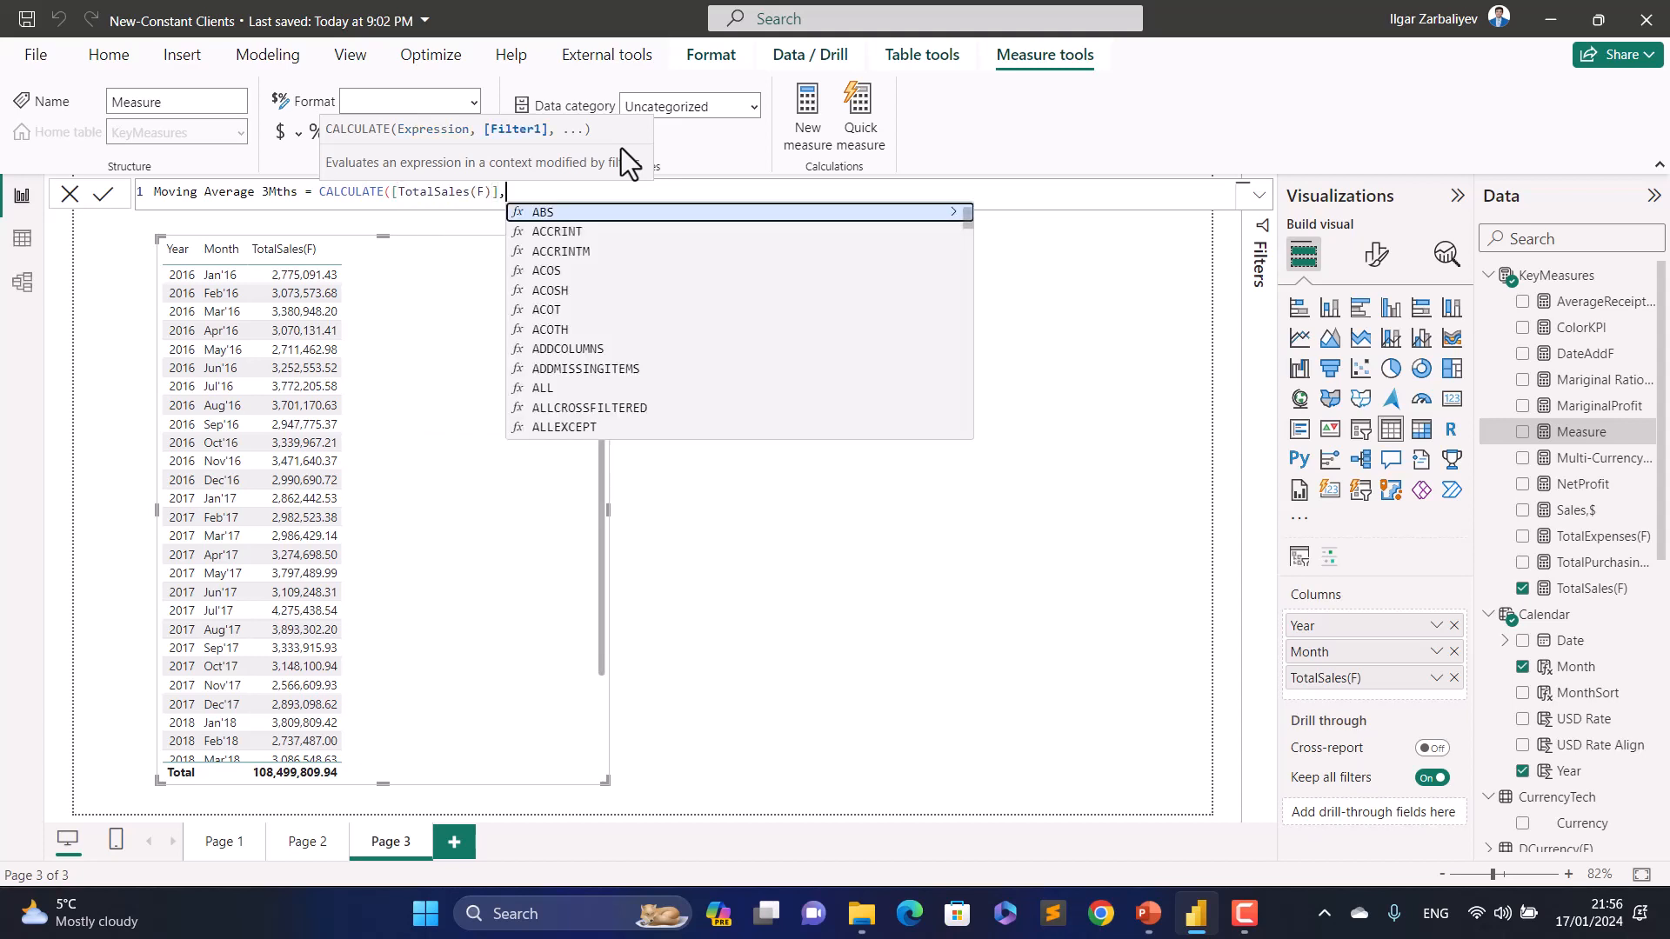
Step: Add the filter DATEADD('Calendar'[Date], -2,MONTH) to the Moving Average 3Mths formula and close the CALCULATE call
{"action": "type", "text": "D"}
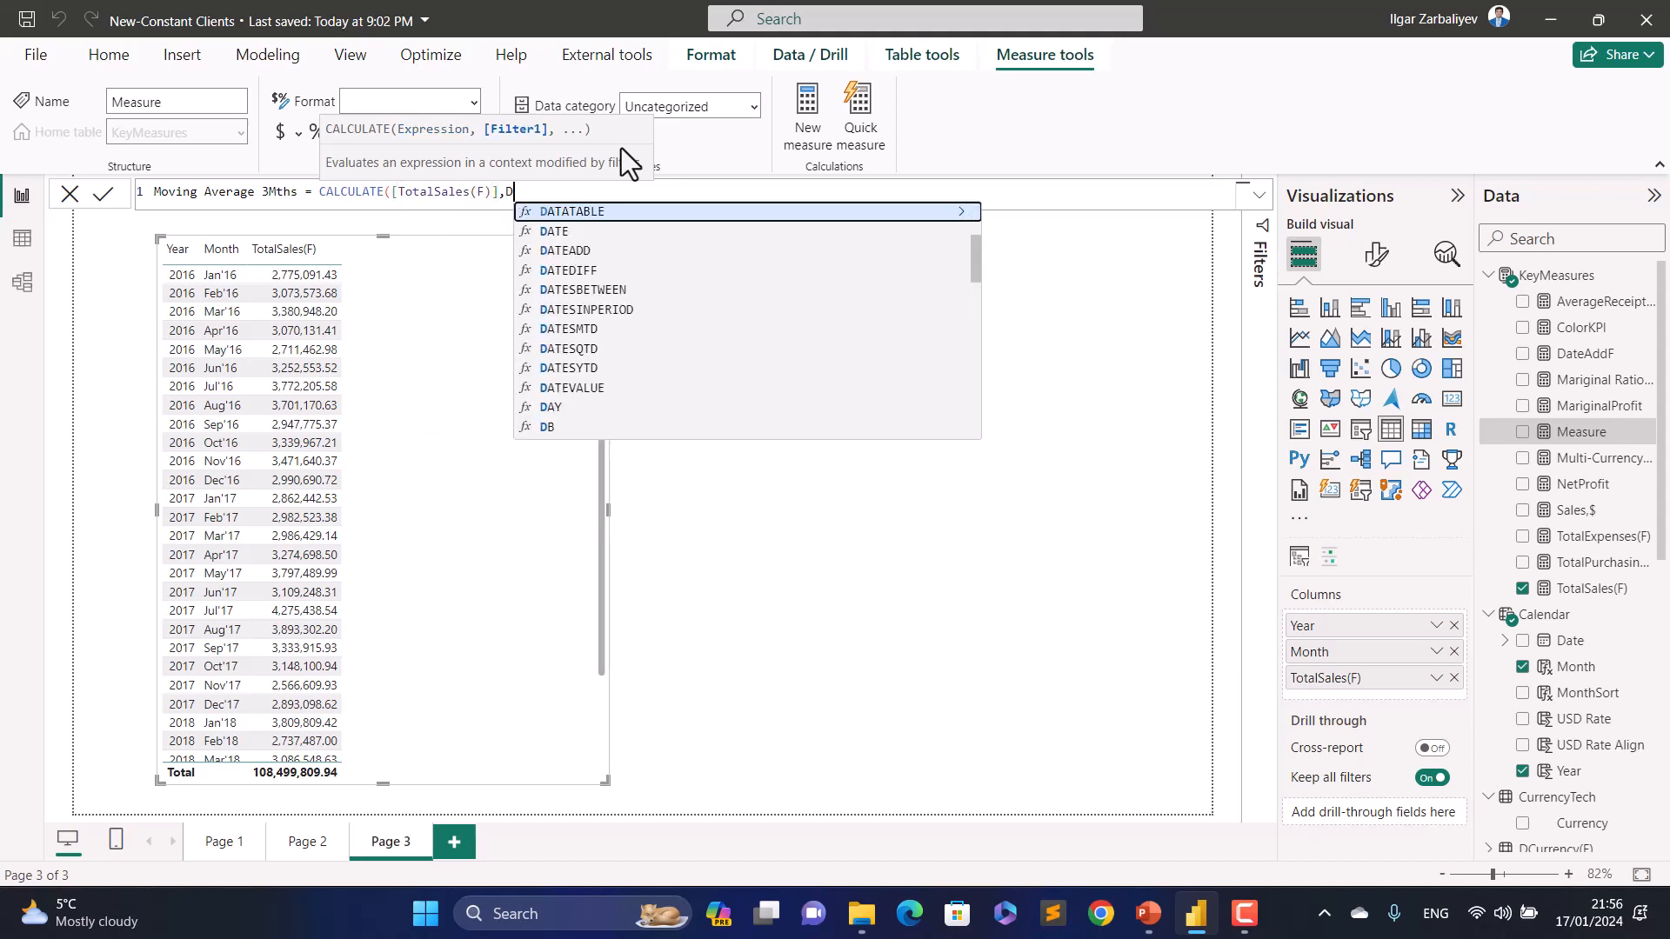
{"action": "type", "text": "ATE"}
{"action": "key", "text": "Down"}
{"action": "key", "text": "Tab"}
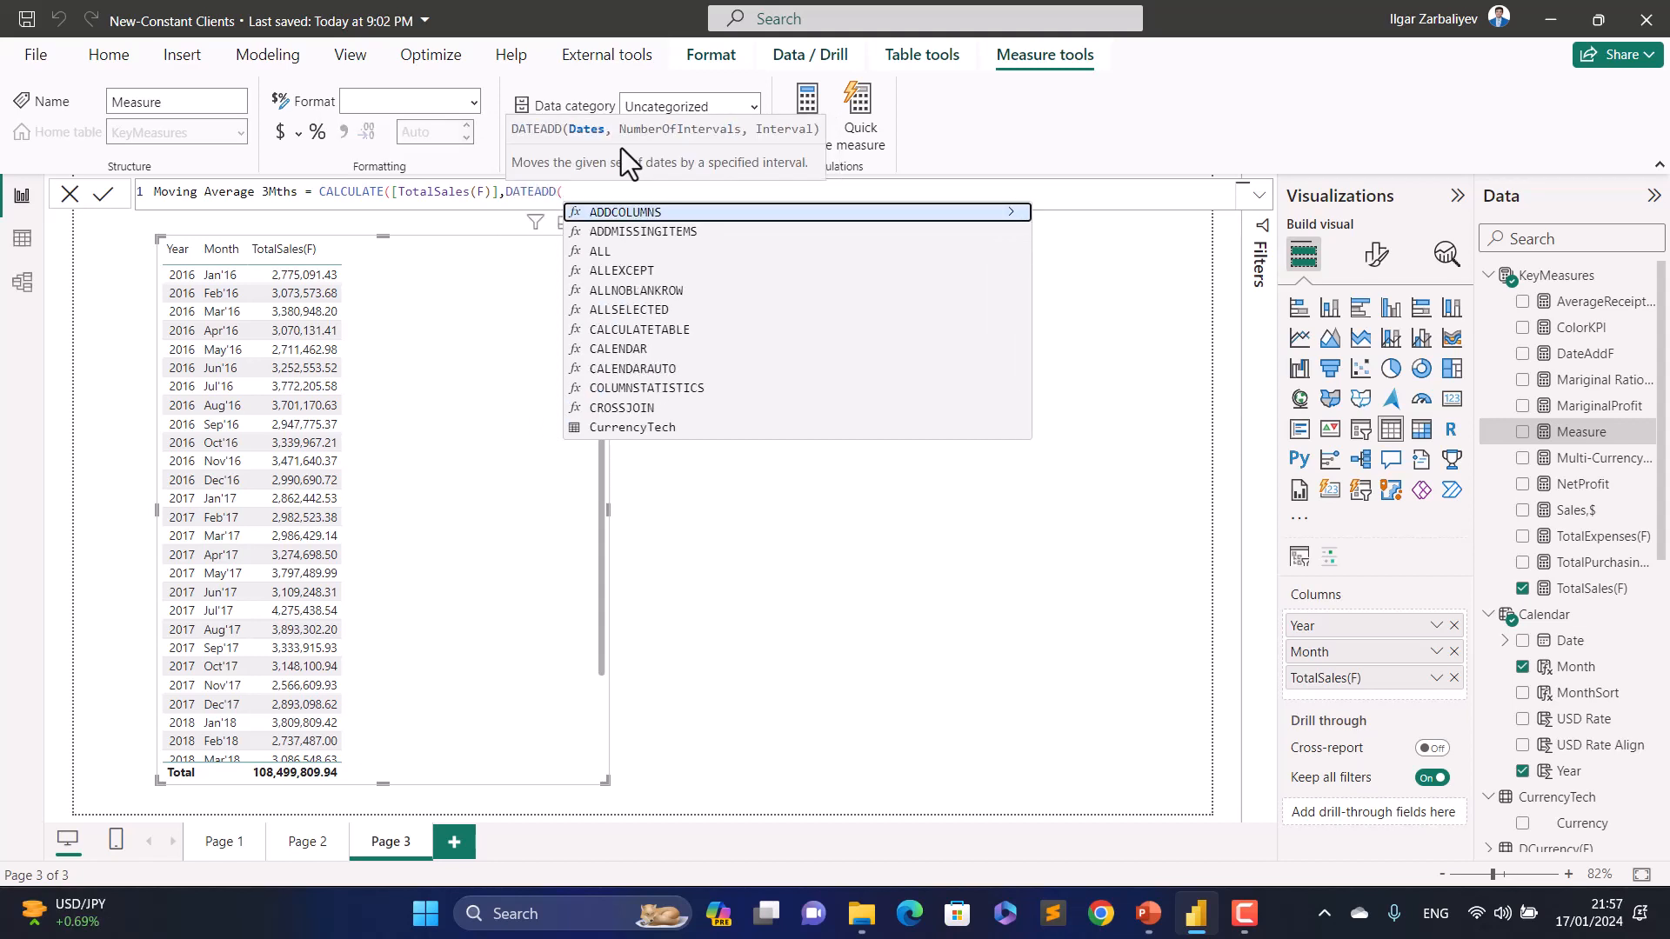
{"action": "type", "text": "calendar"}
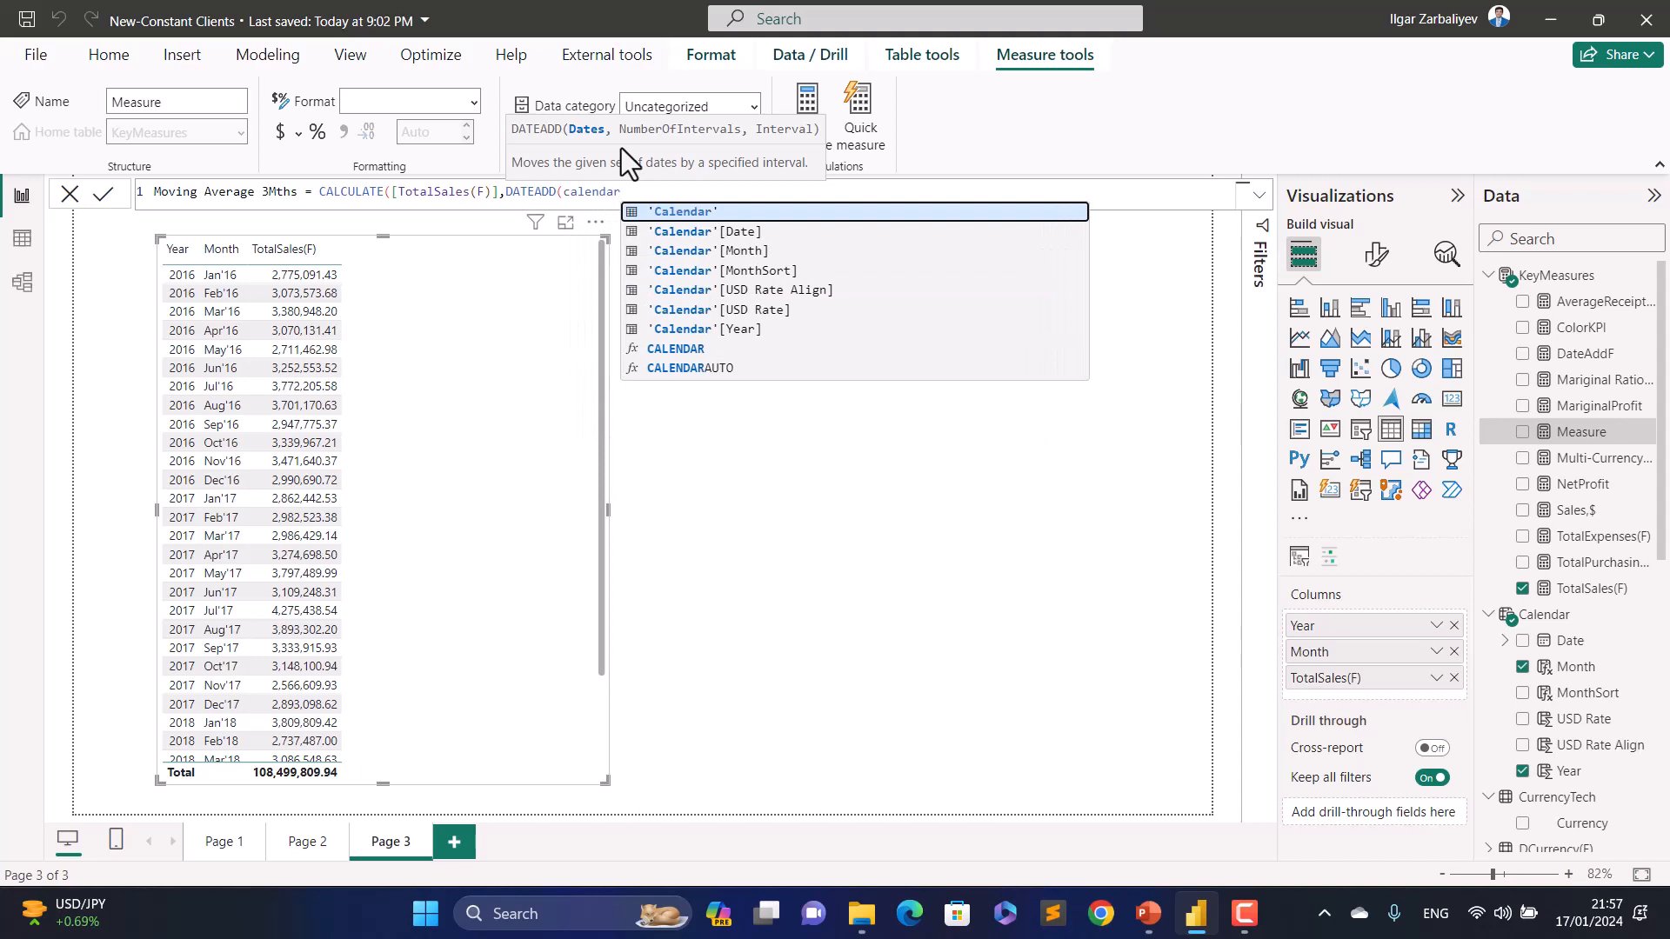
{"action": "key", "text": "Tab"}
{"action": "type", "text": "["}
{"action": "key", "text": "Tab"}
{"action": "type", "text": ", "}
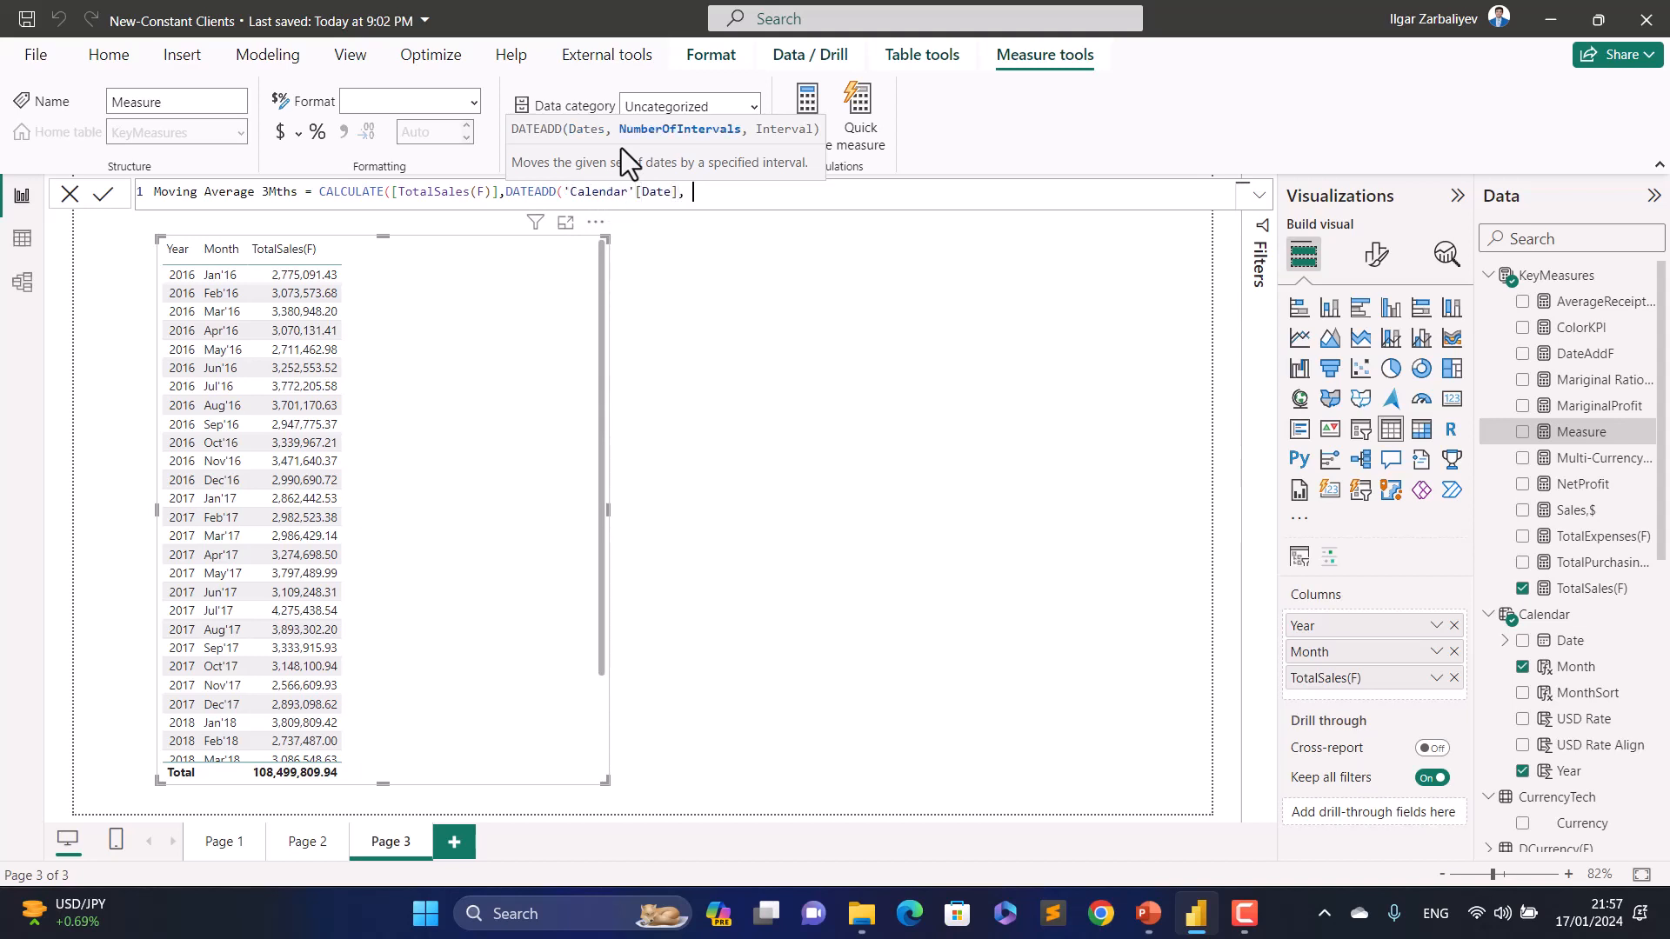
{"action": "type", "text": "-2,"}
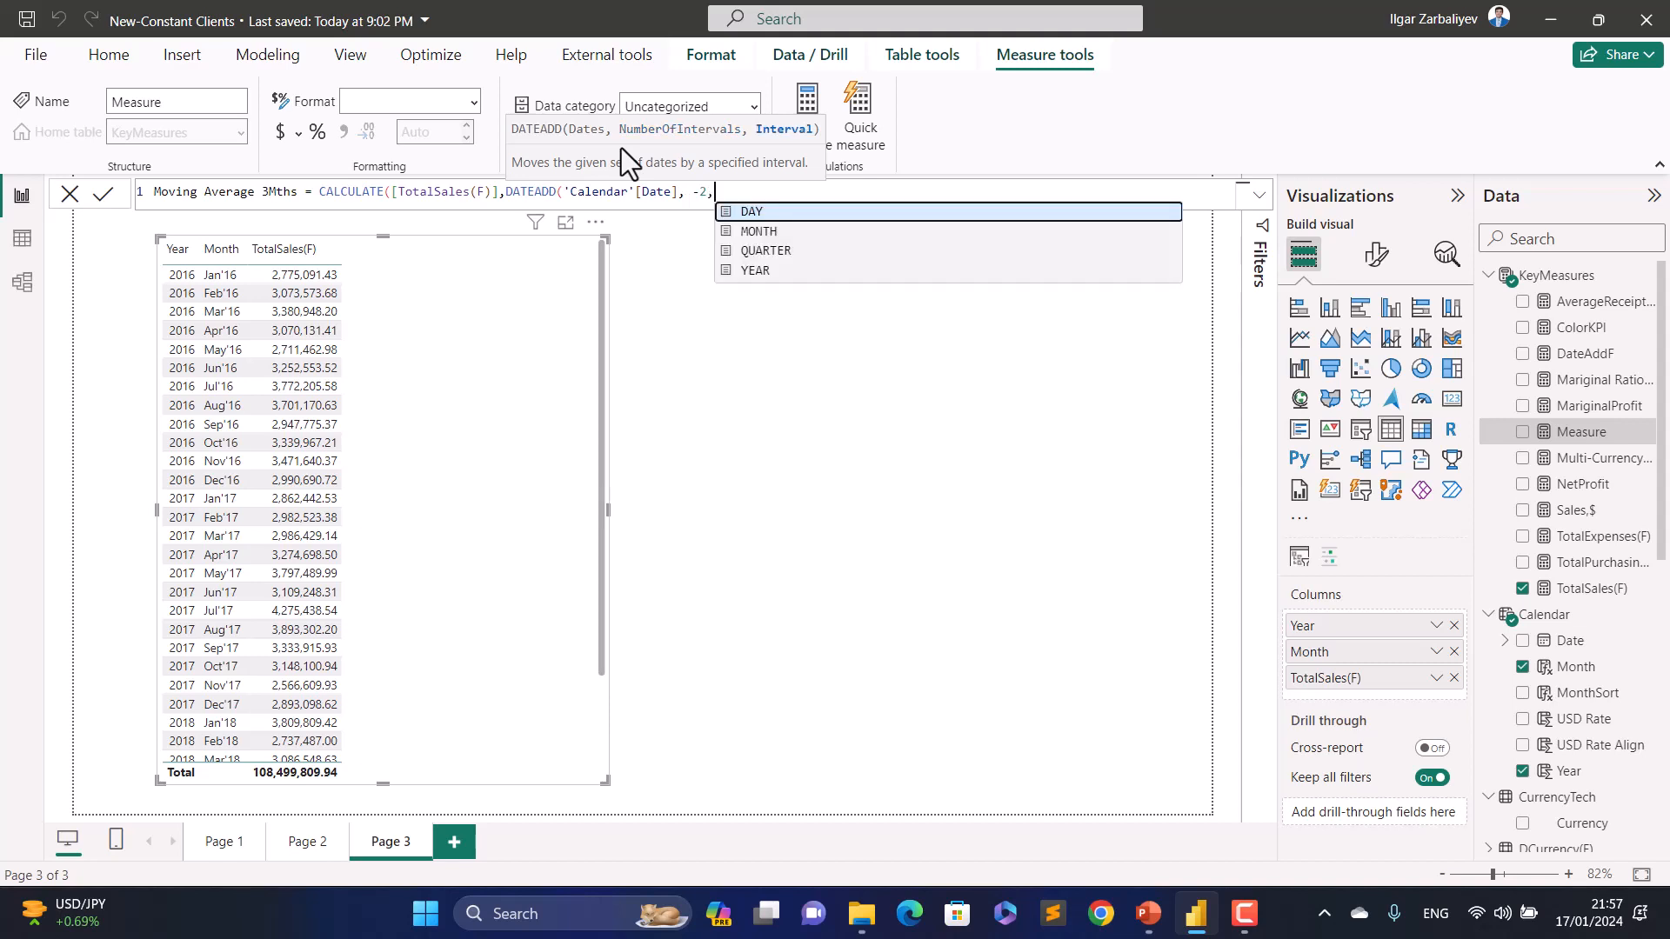
{"action": "type", "text": "MONTH)"}
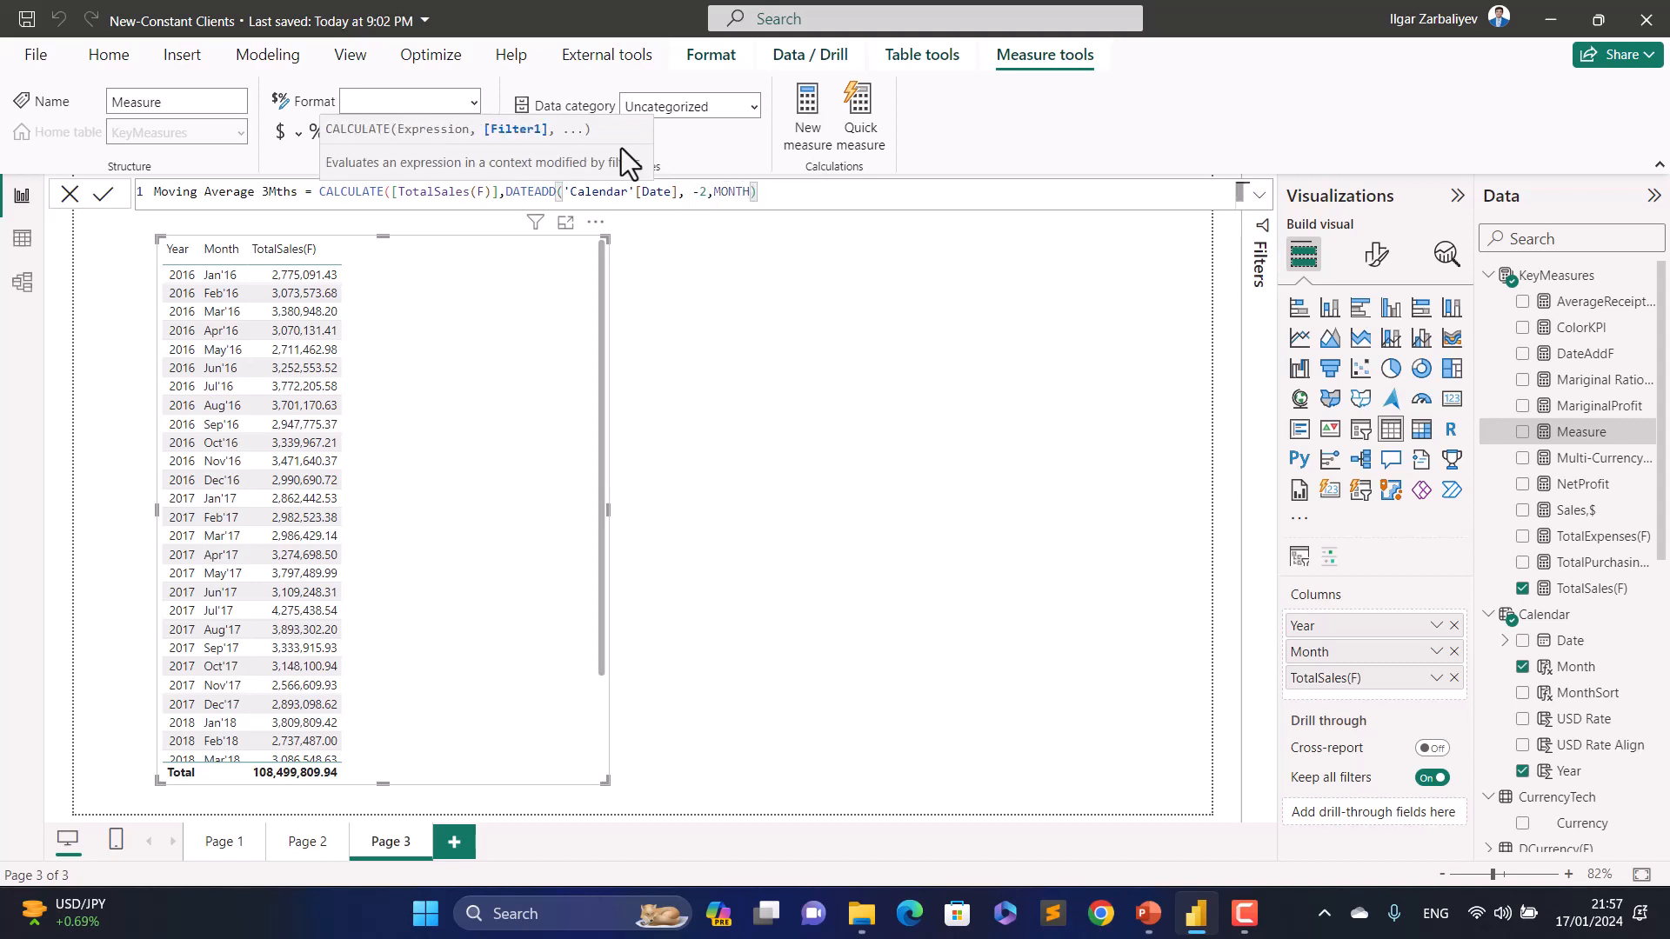
{"action": "type", "text": ")"}
Step: Append a second CALCULATE term to the Moving Average 3Mths formula by duplicating the first, with its DATEADD offset set to -1
{"action": "left_click_drag", "start_coordinate": [805, 193], "coordinate": [318, 195]}
{"action": "key", "text": "ctrl+c"}
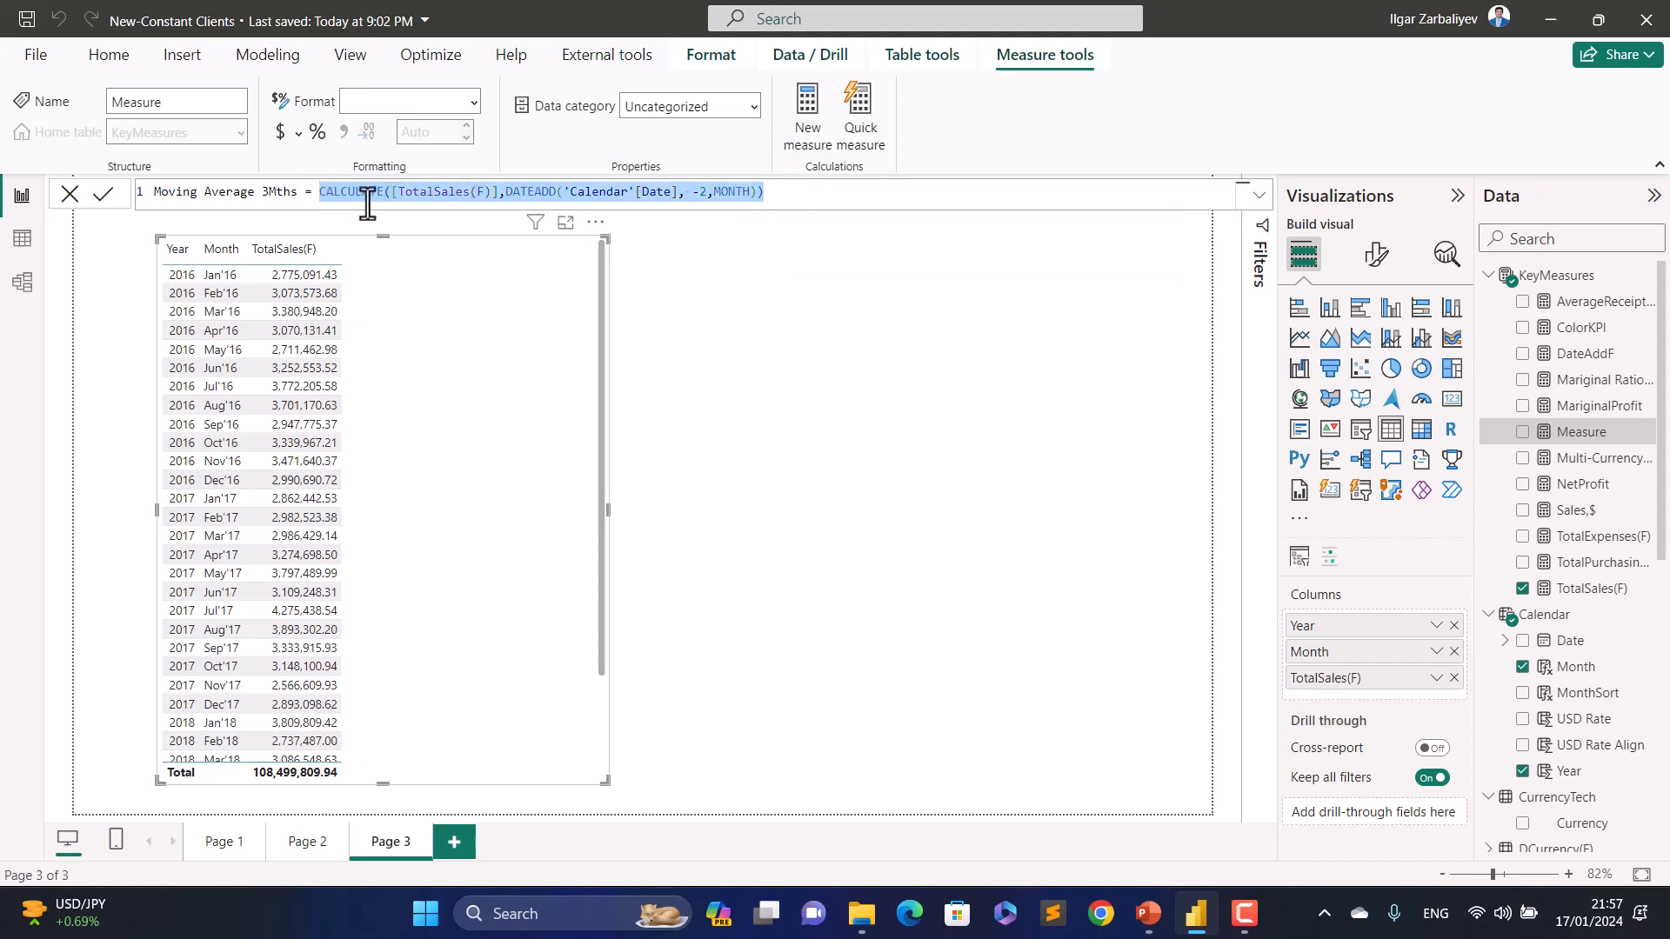
{"action": "left_click", "coordinate": [786, 198]}
{"action": "type", "text": "+"}
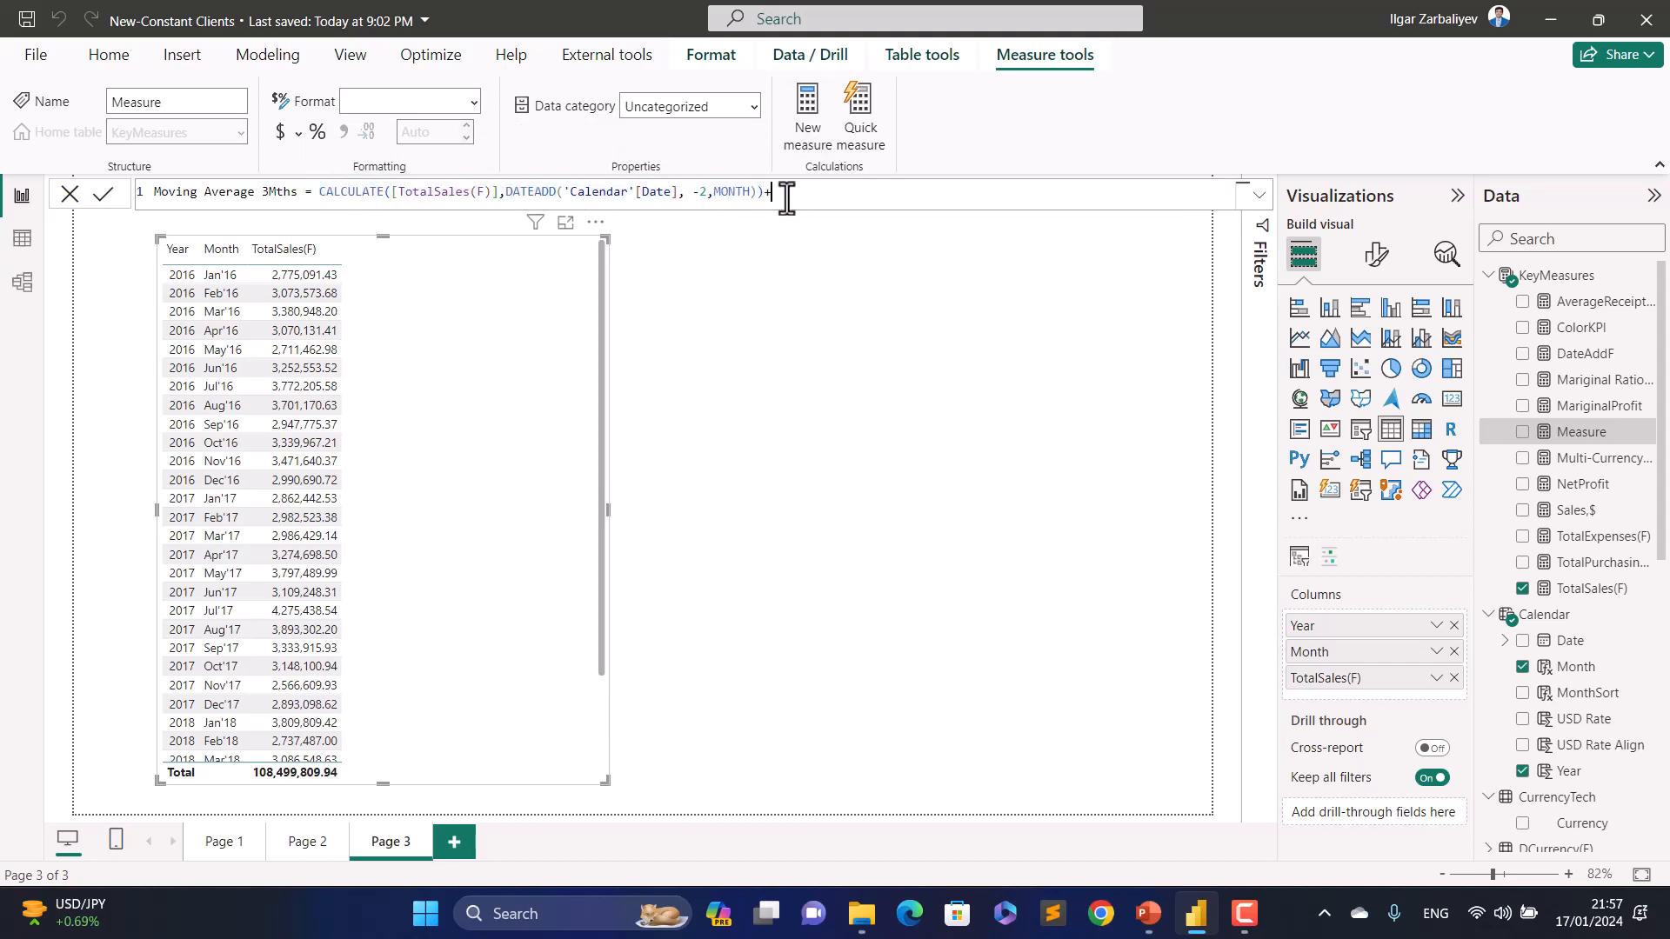
{"action": "key", "text": "ctrl+v"}
{"action": "double_click", "coordinate": [1151, 192]}
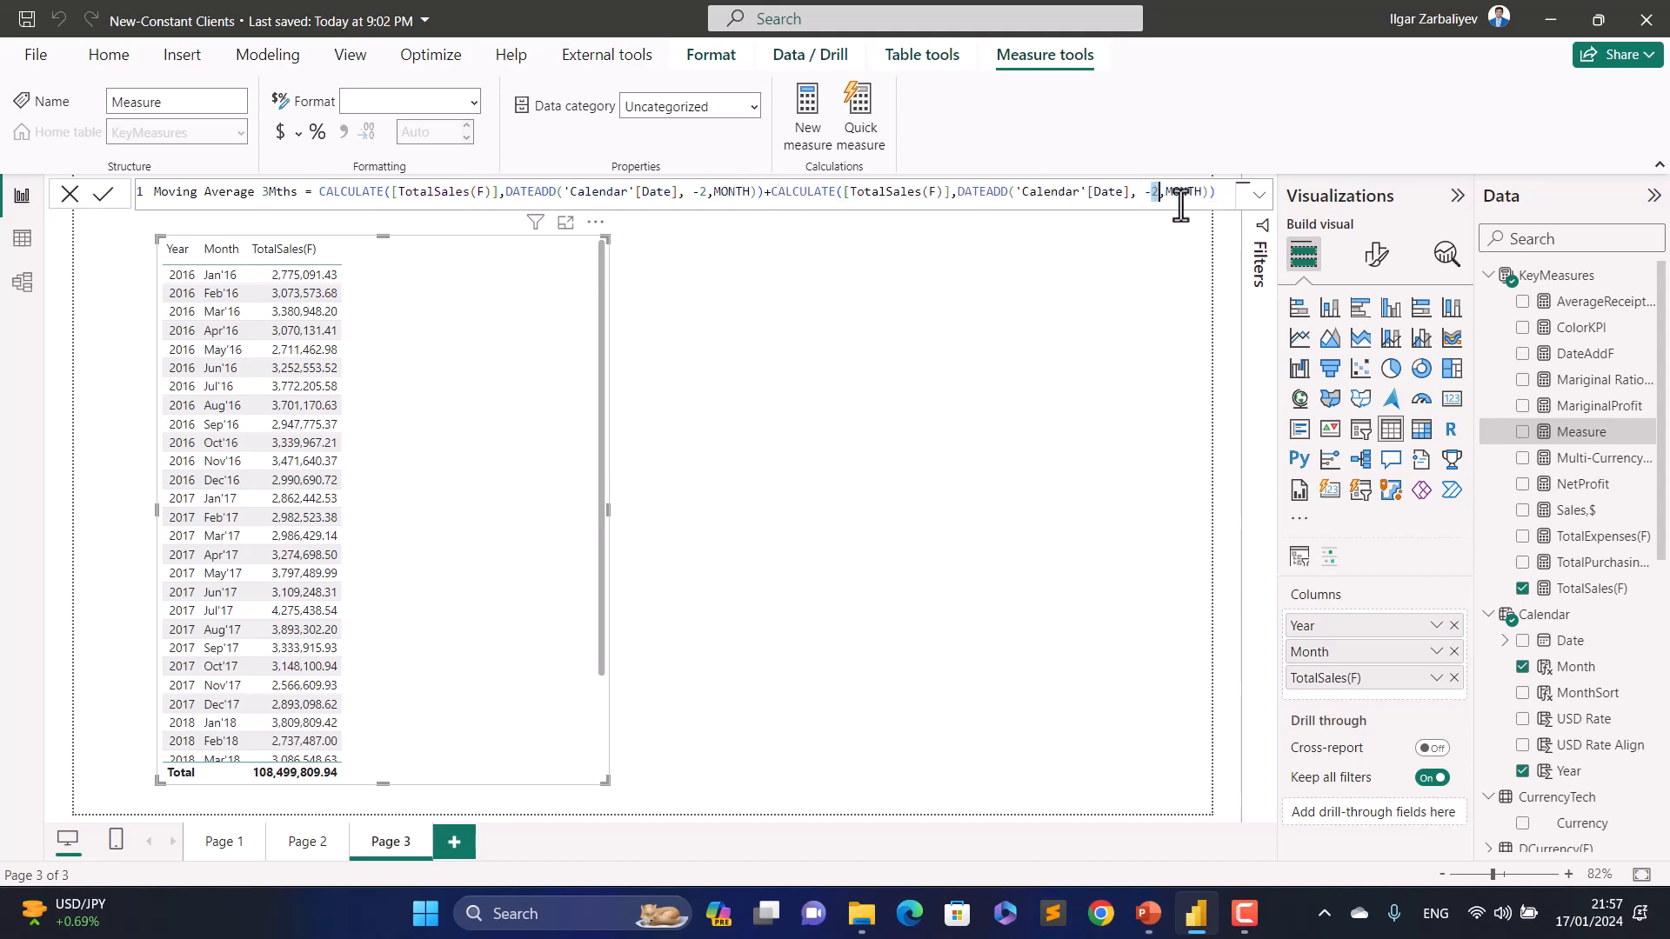
{"action": "type", "text": "1"}
Step: Add +[TotalSales(F)] as the third term of the Moving Average 3Mths formula
{"action": "left_click", "coordinate": [1217, 193]}
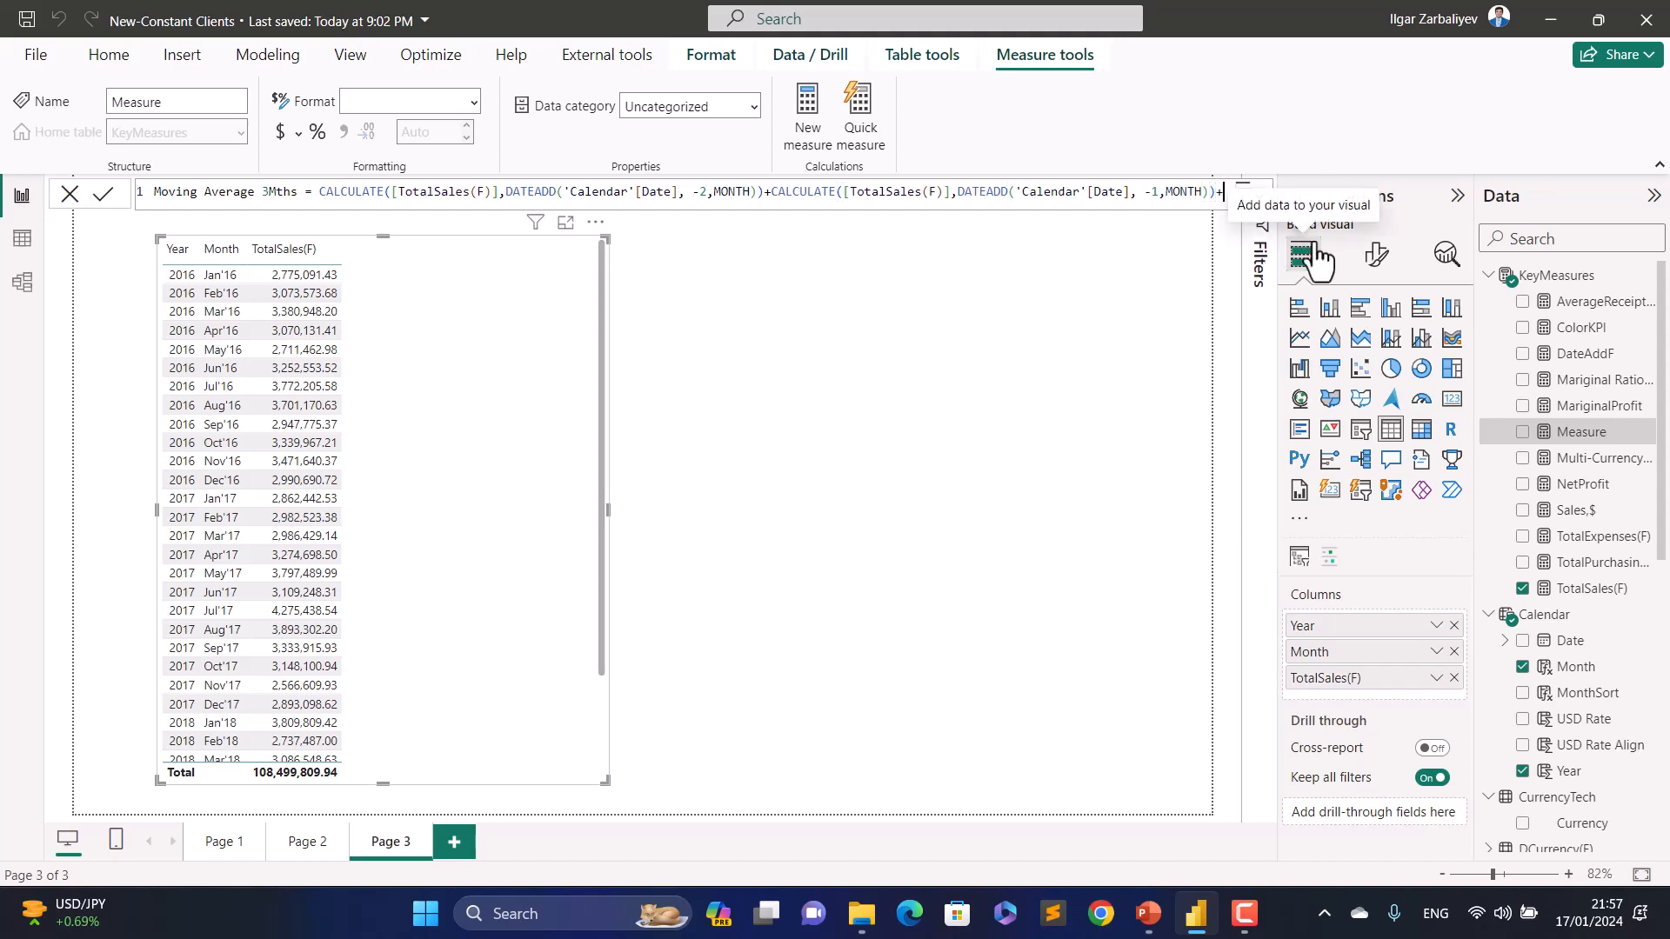
{"action": "type", "text": "+Total"}
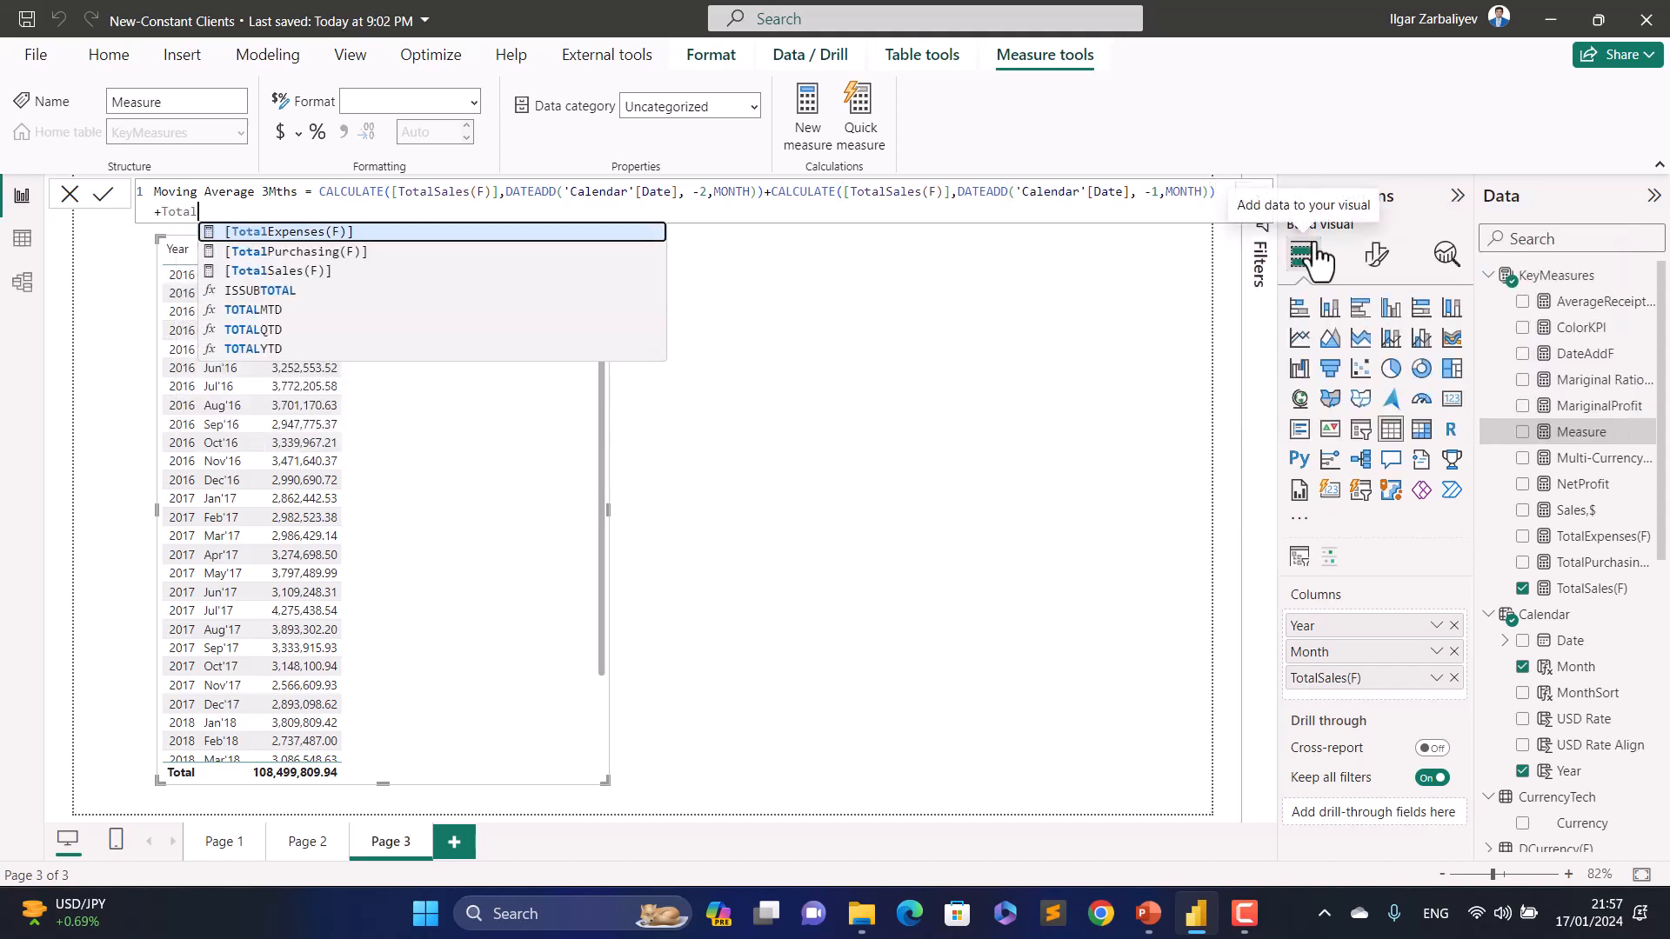
{"action": "key", "text": "Down"}
{"action": "key", "text": "Down"}
{"action": "key", "text": "Tab"}
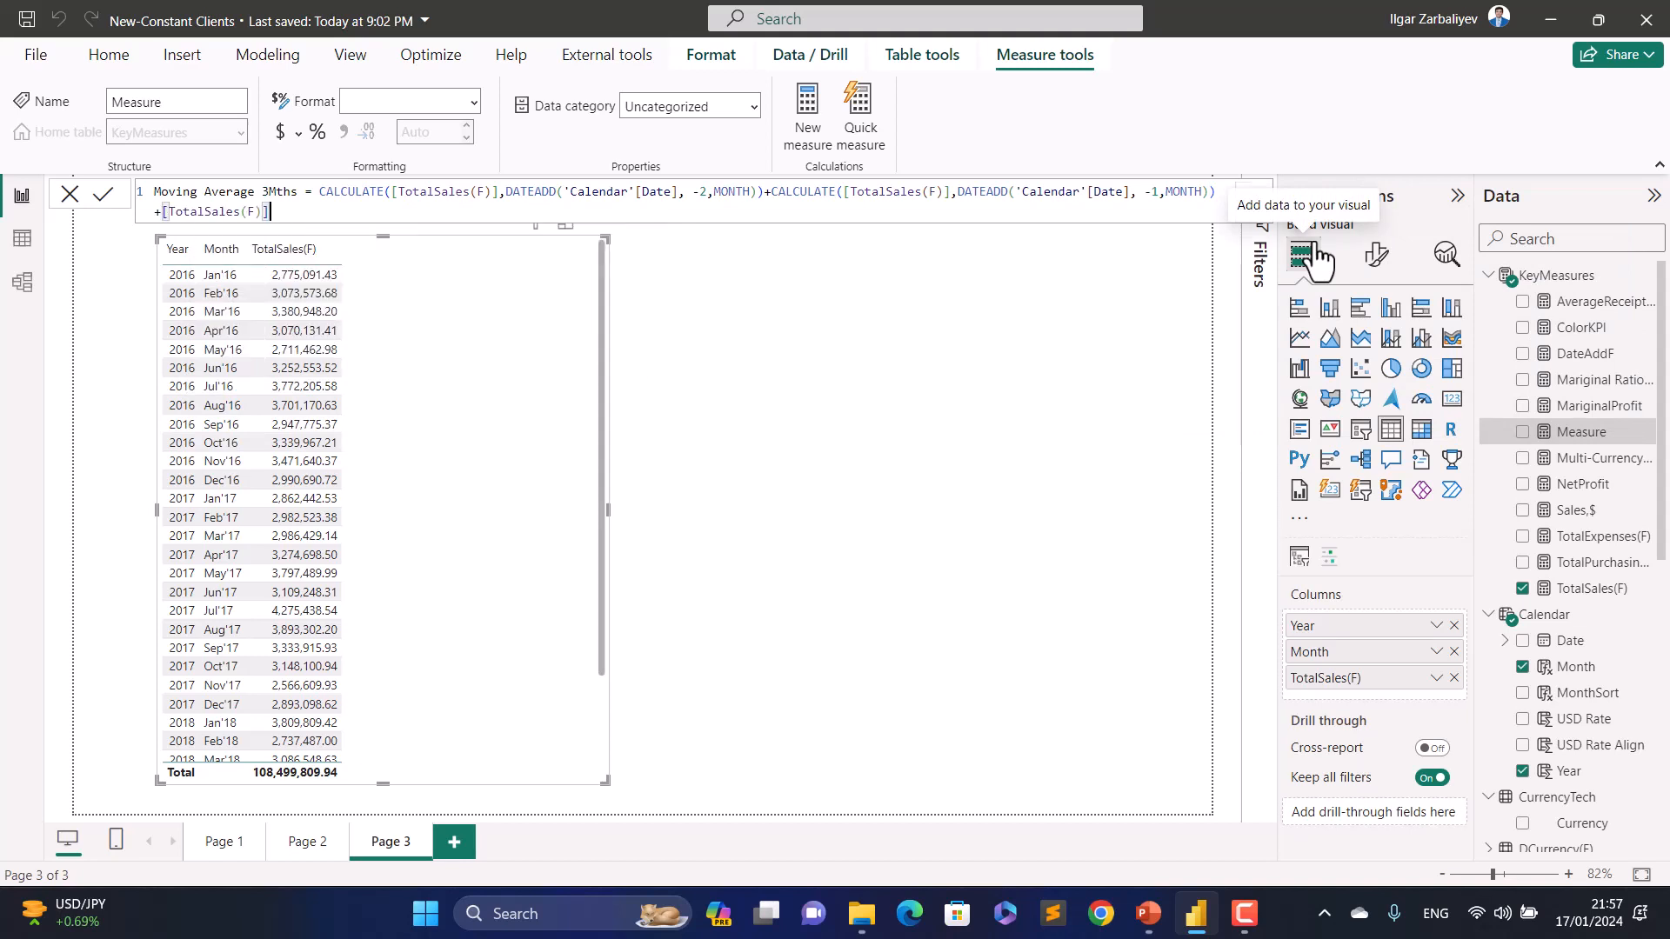
Step: Enclose the sum of the three terms in parentheses, divide it by 3, and commit the Moving Average 3Mths measure
{"action": "type", "text": ")"}
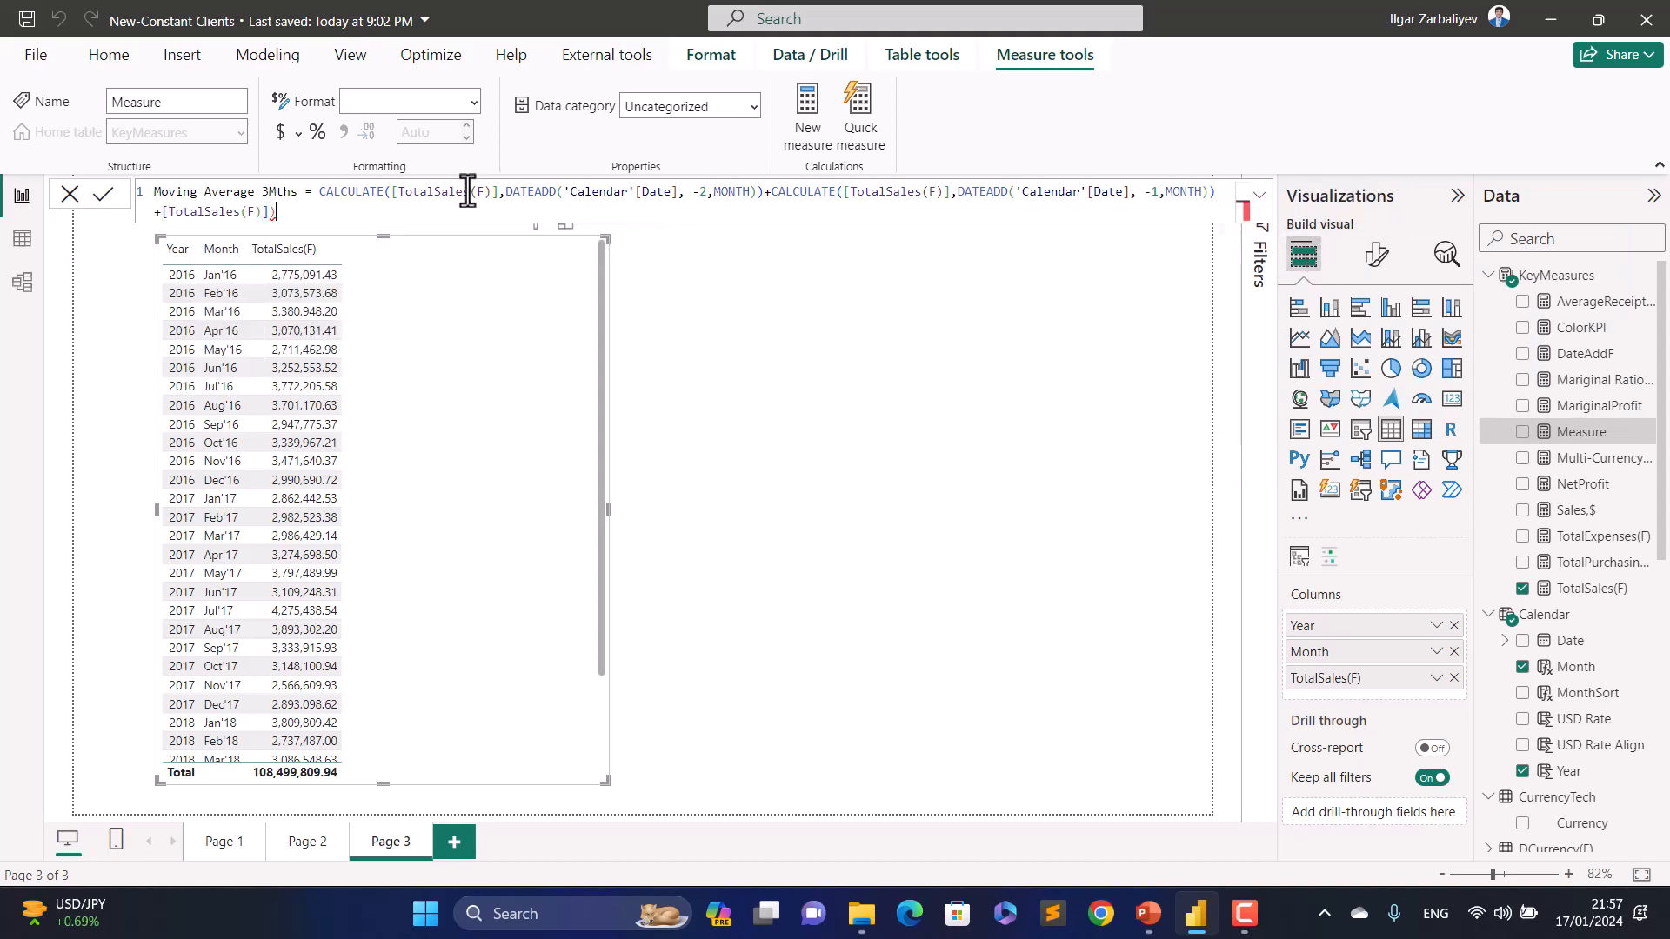
{"action": "double_click", "coordinate": [333, 192]}
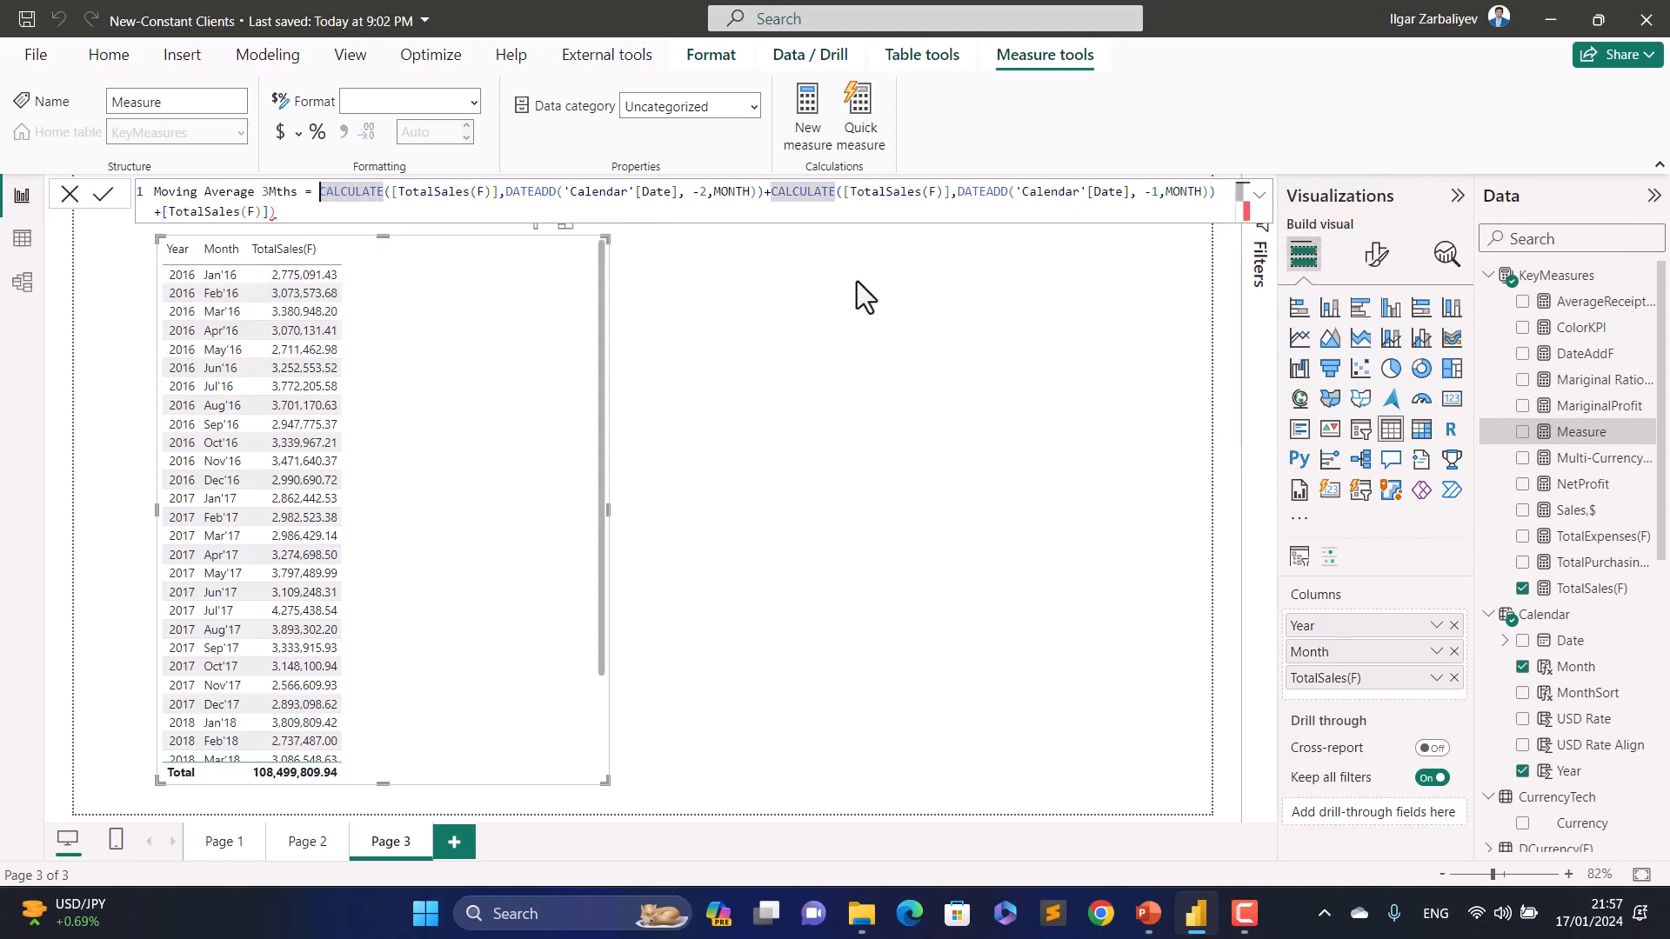
{"action": "key", "text": "Left"}
{"action": "type", "text": "("}
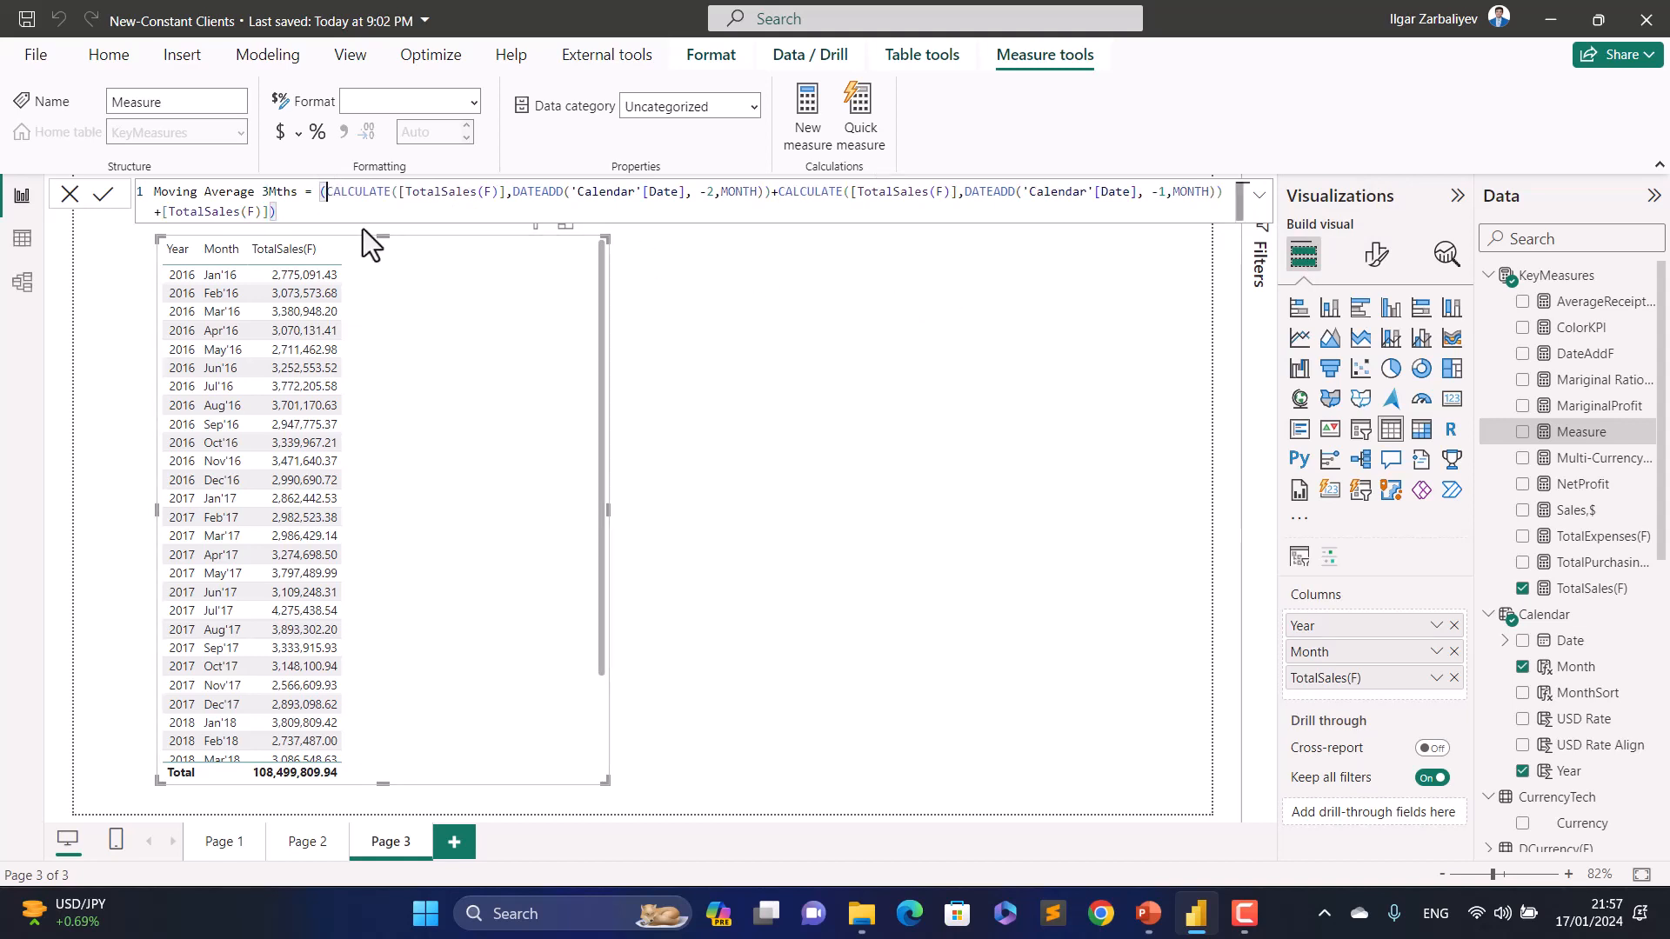
{"action": "key", "text": "ctrl+End"}
{"action": "type", "text": "/3"}
{"action": "key", "text": "Return"}
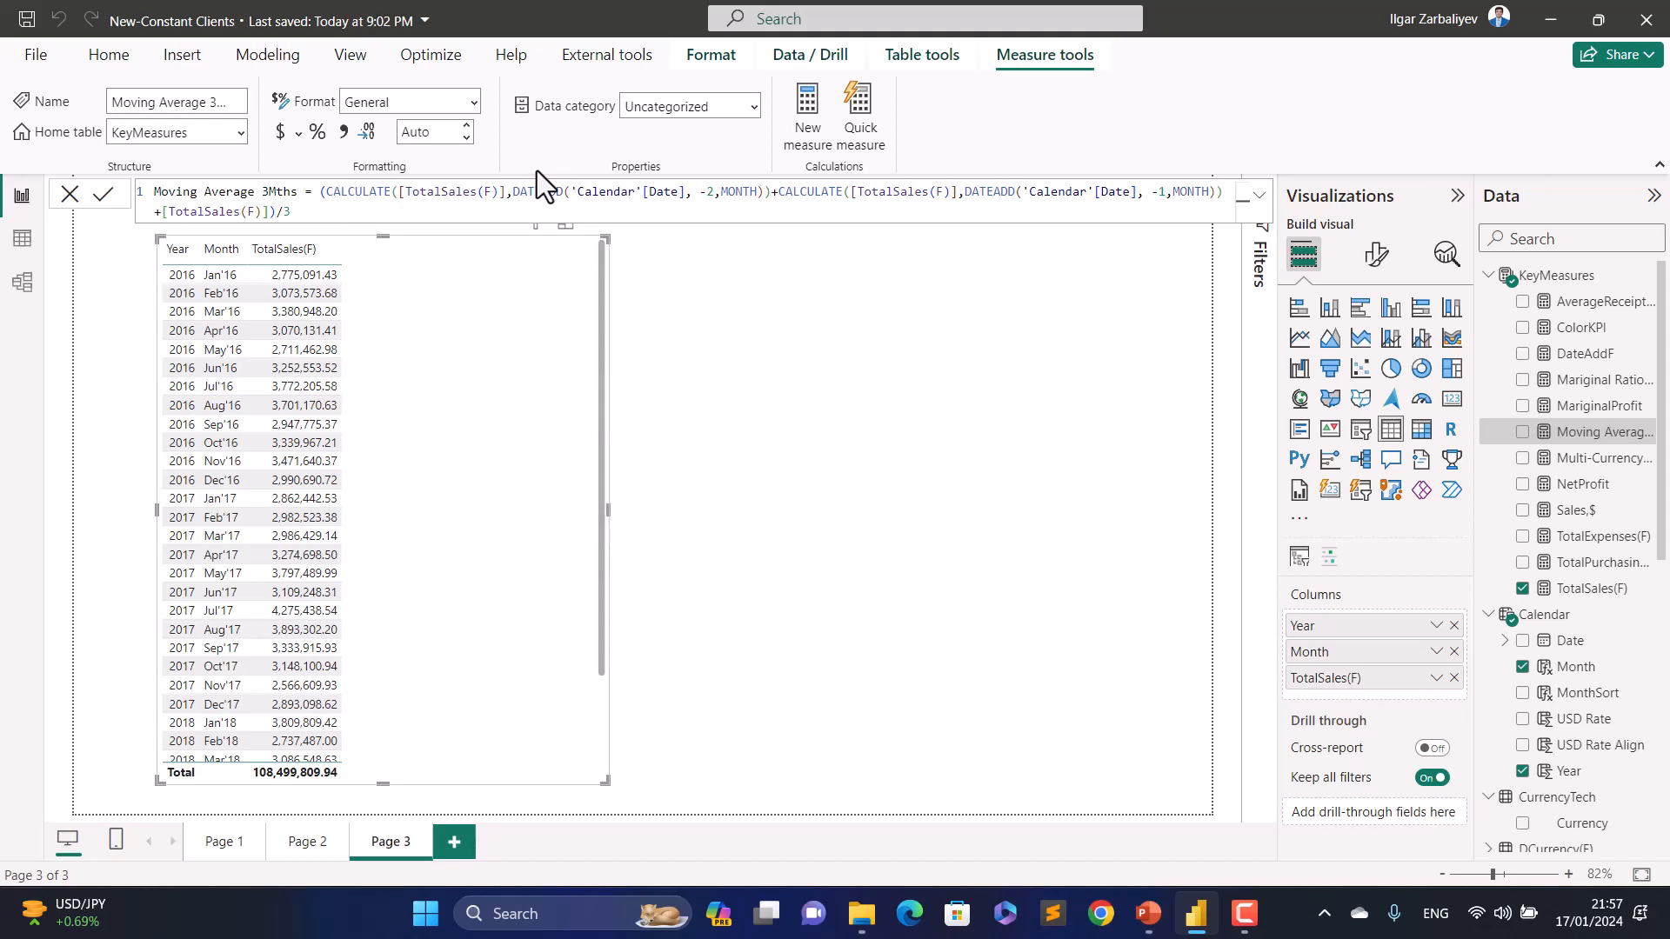
Step: Add the Moving Average 3Mths measure to the table visual and narrow the table slightly
{"action": "left_click_drag", "start_coordinate": [1600, 432], "coordinate": [478, 366]}
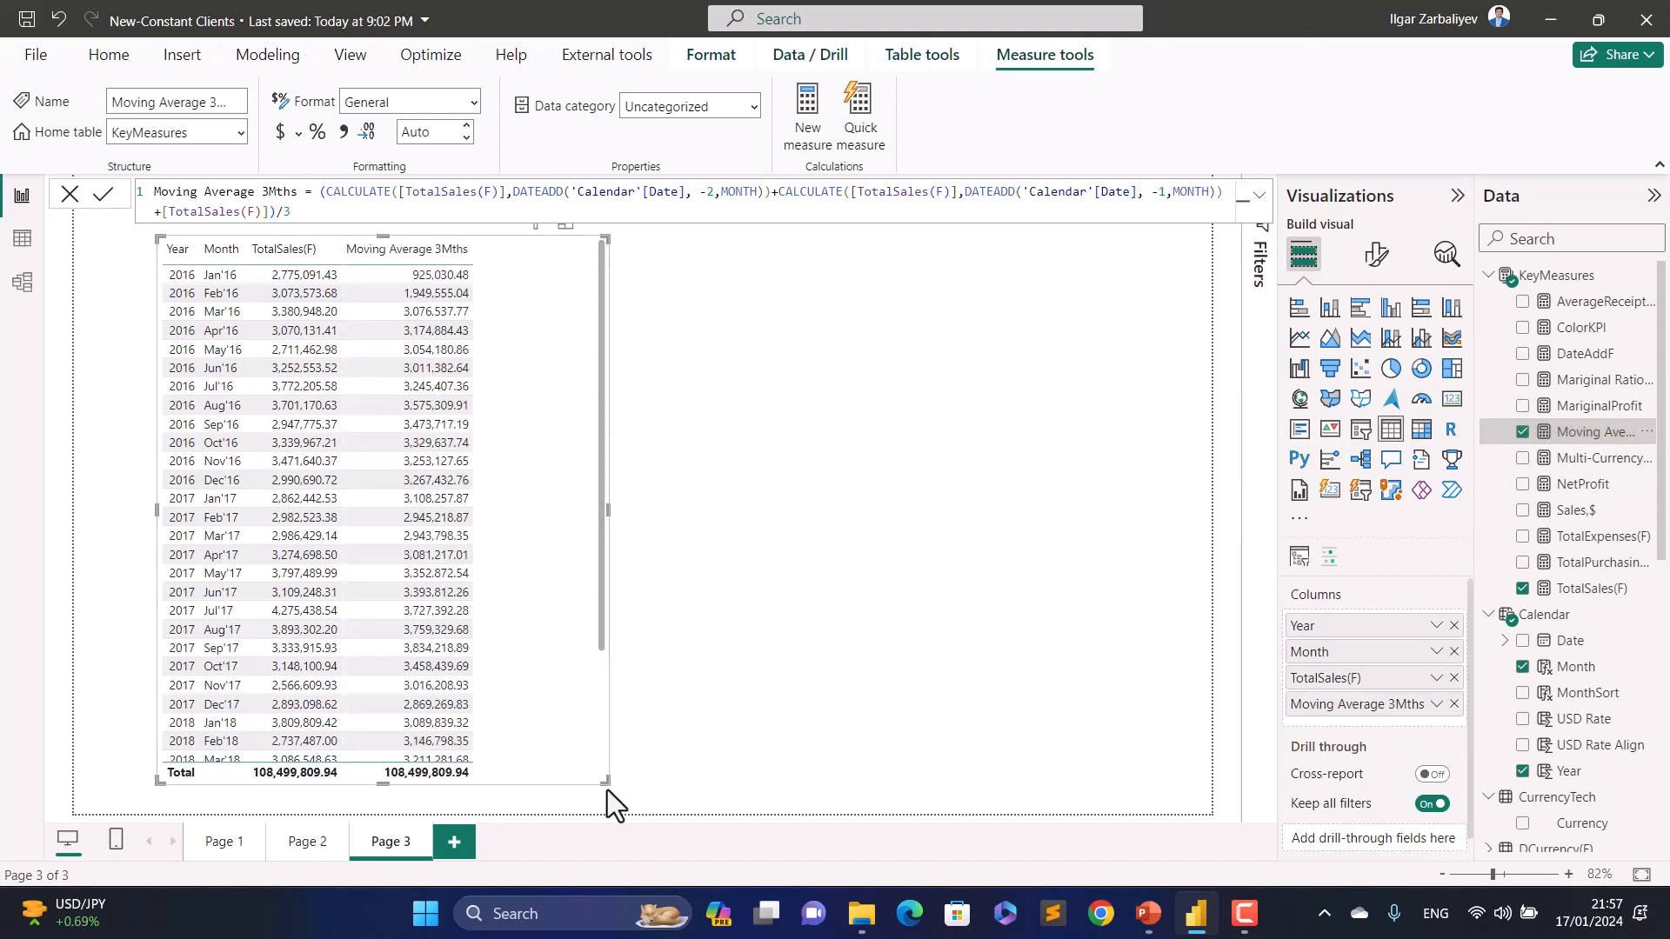
{"action": "left_click_drag", "start_coordinate": [607, 785], "coordinate": [549, 785]}
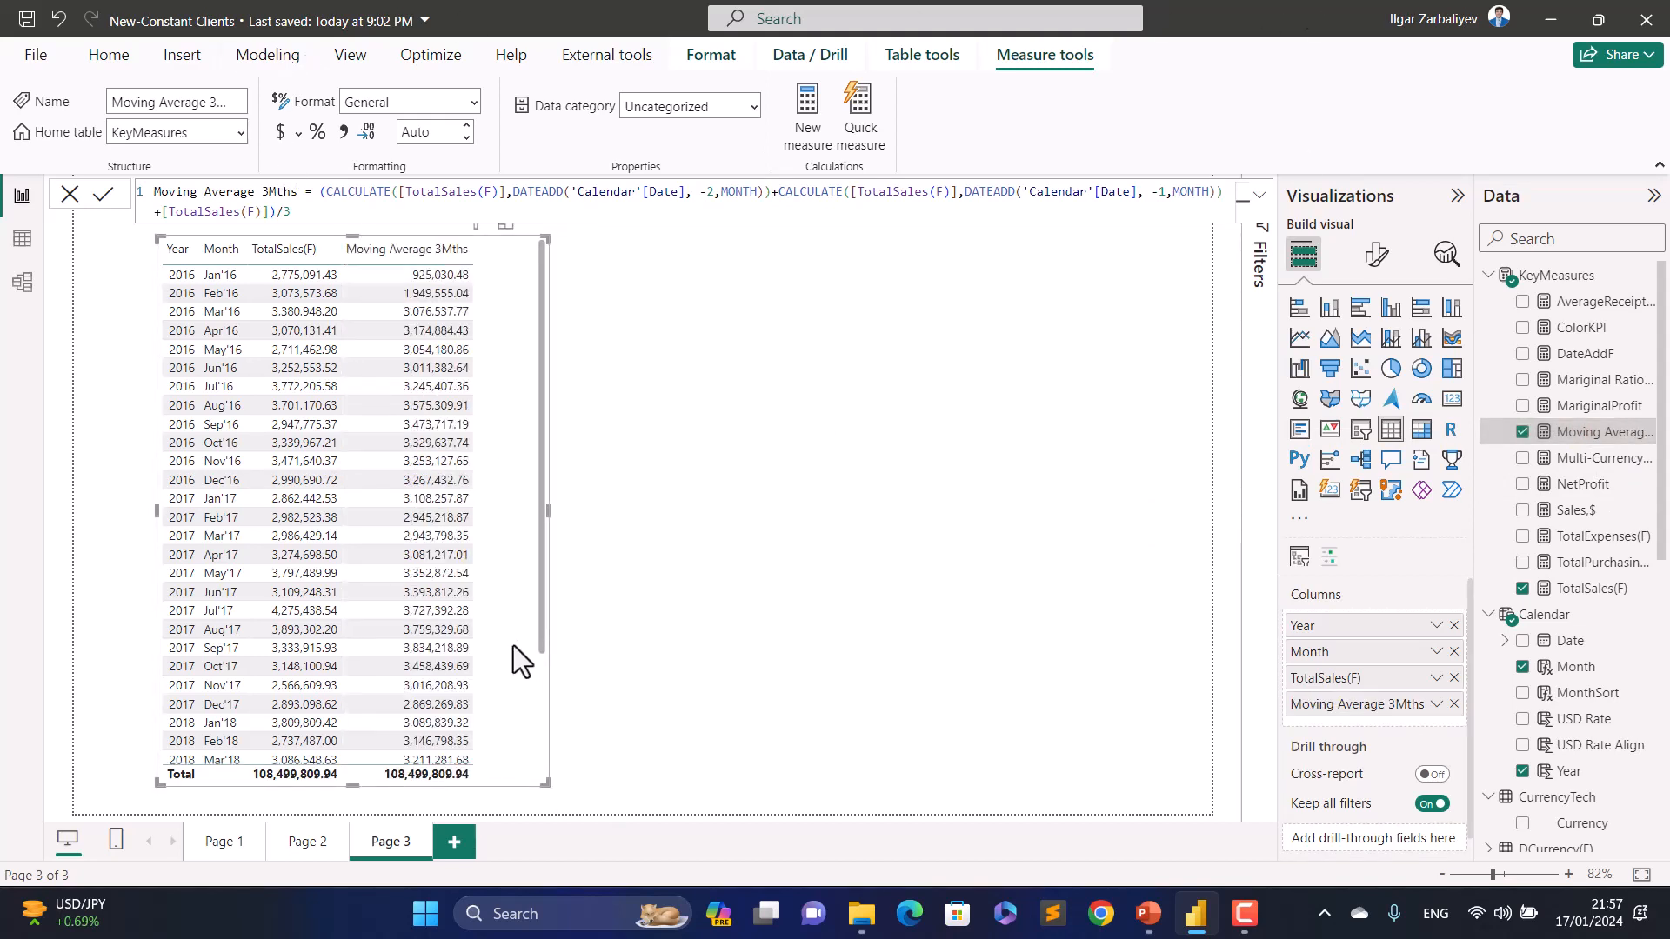
Step: Try duplicating the table beside the original and converting the copy into a line chart
{"action": "left_click", "coordinate": [536, 558]}
{"action": "key", "text": "ctrl+c"}
{"action": "key", "text": "ctrl+v"}
{"action": "left_click_drag", "start_coordinate": [536, 558], "coordinate": [1066, 526]}
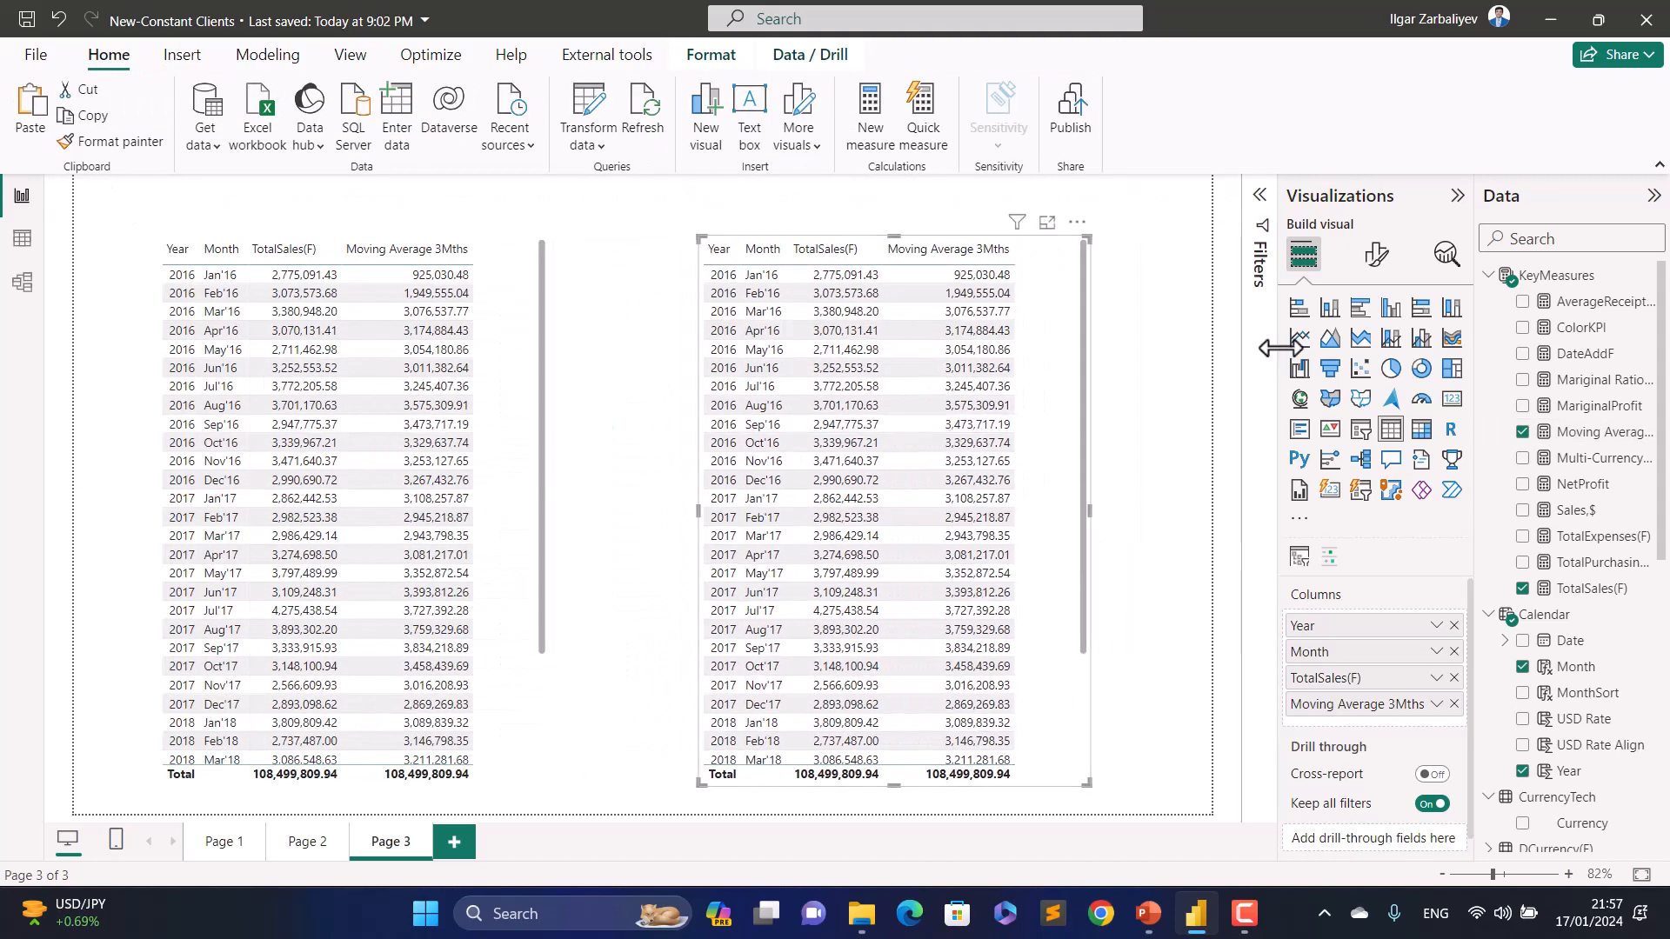
{"action": "left_click", "coordinate": [1300, 339]}
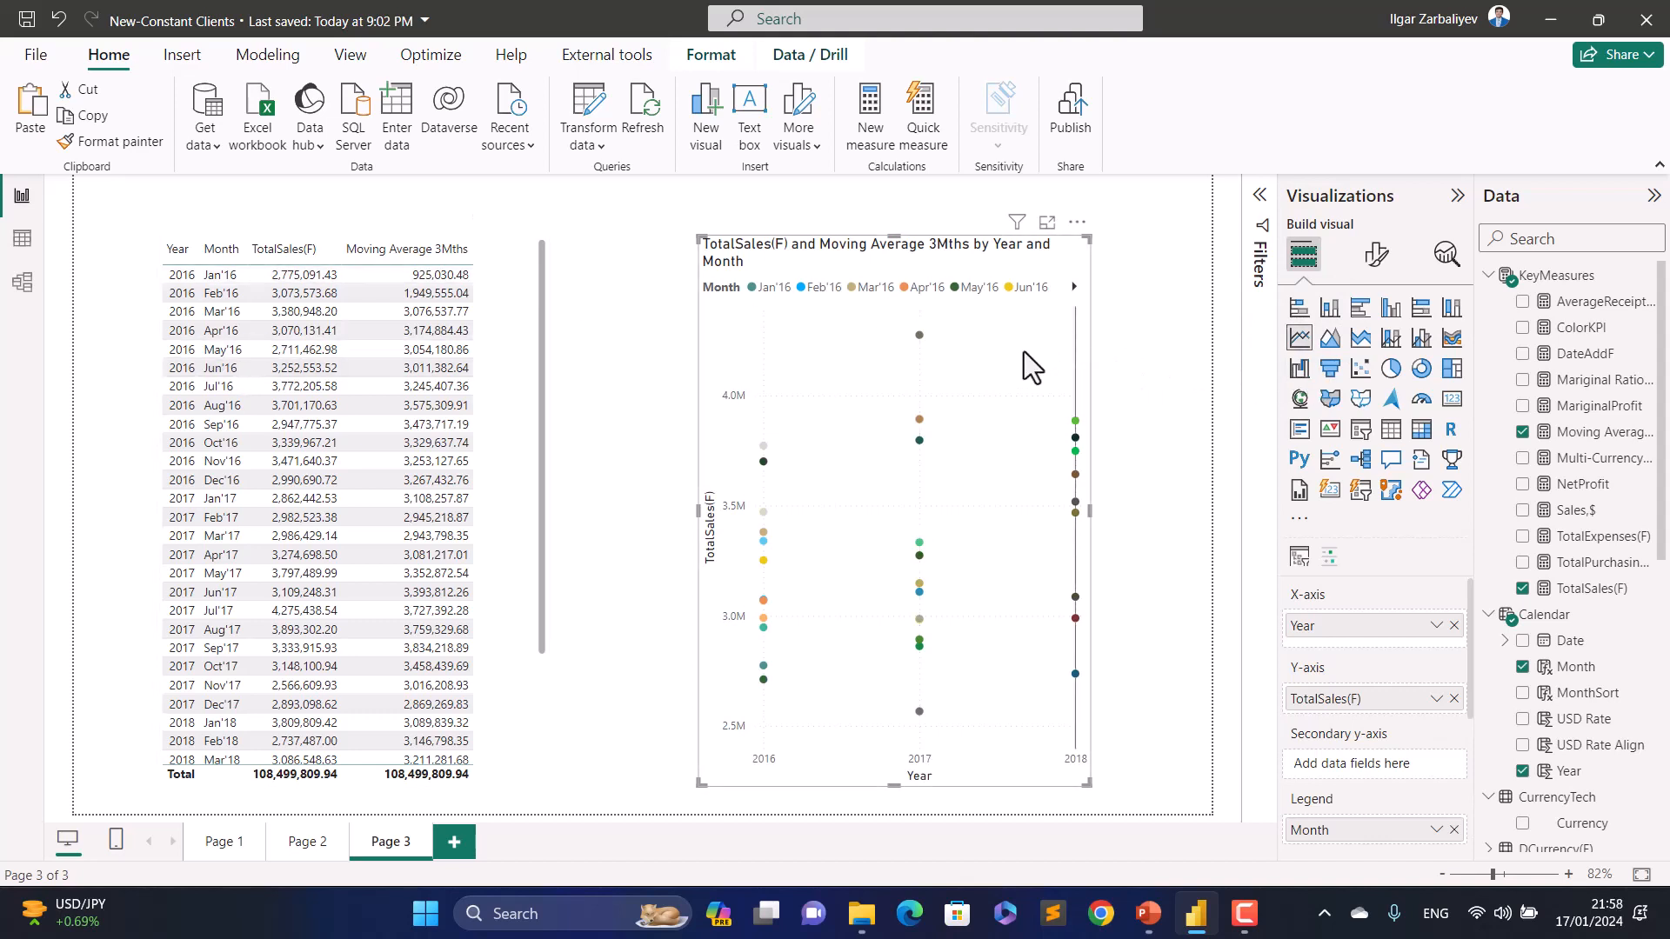
{"action": "key", "text": "ctrl+z"}
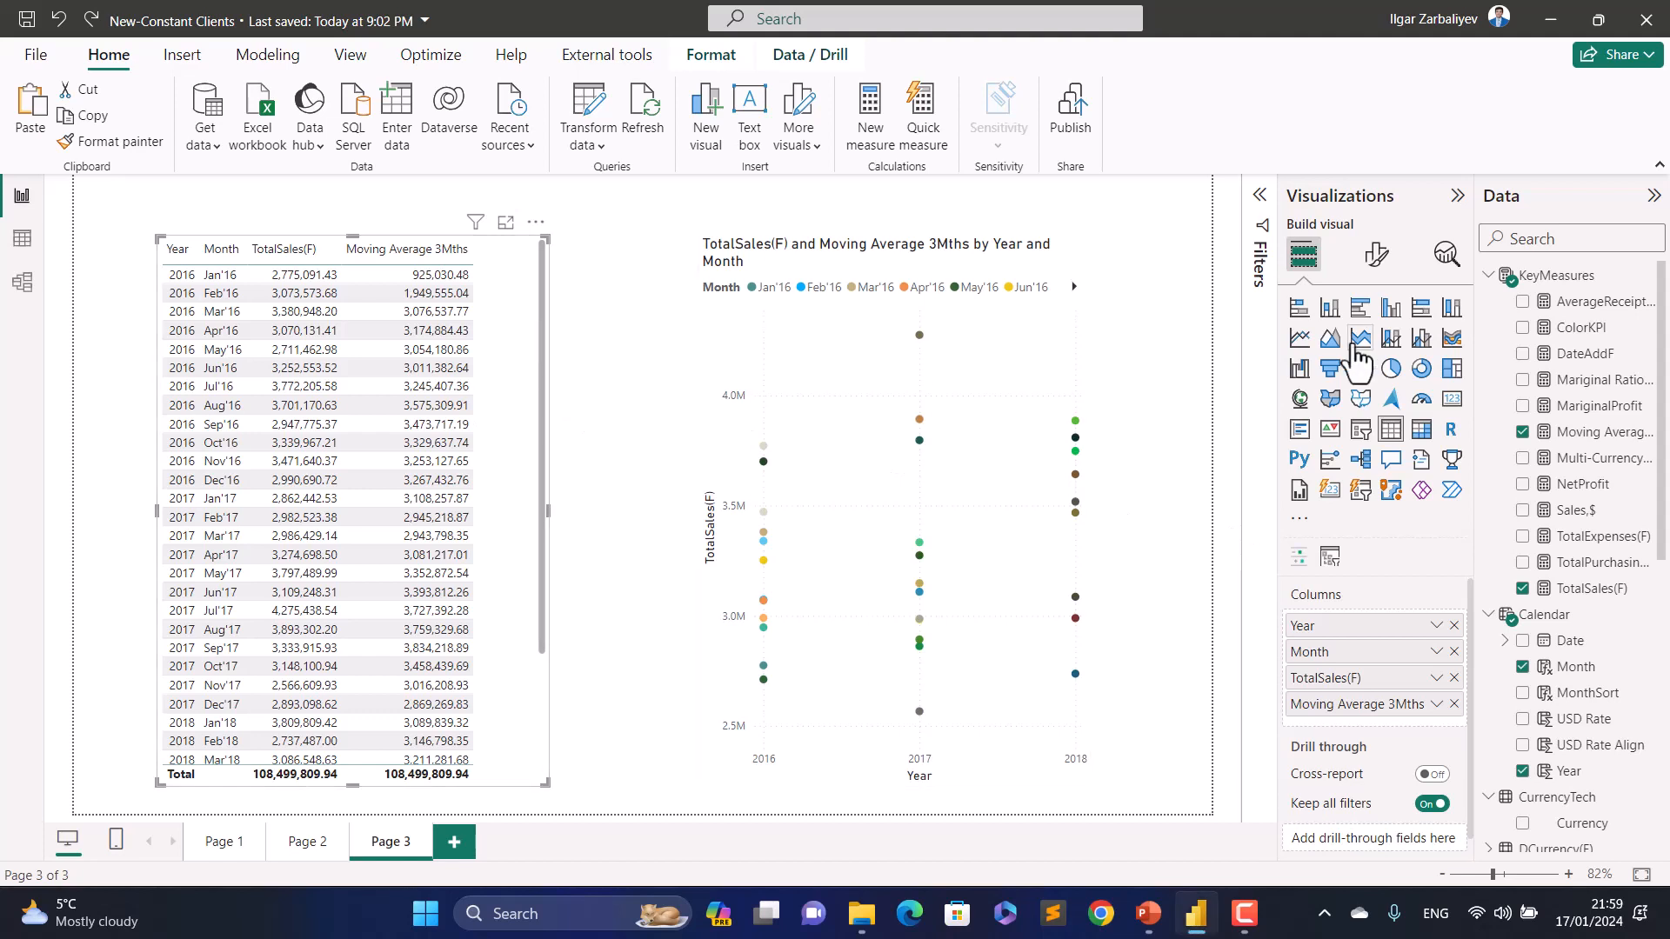
Step: Convert the table to a matrix with Year and Month as rows and expand all years to month level
{"action": "left_click", "coordinate": [1422, 429]}
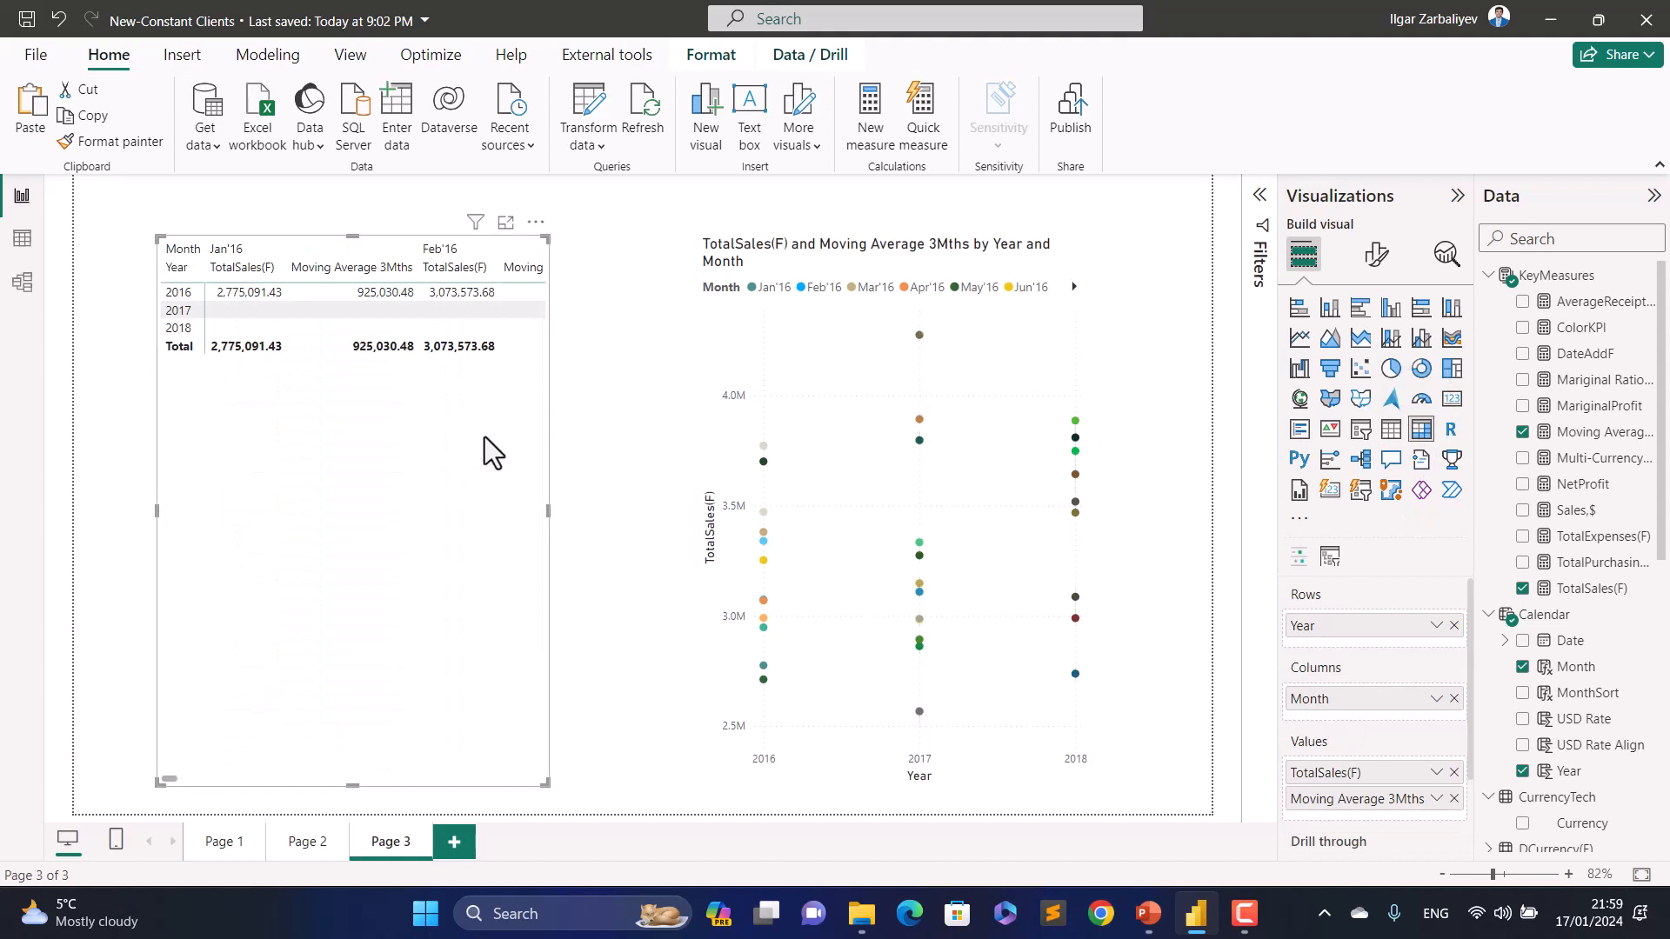
{"action": "left_click_drag", "start_coordinate": [1390, 720], "coordinate": [1391, 668]}
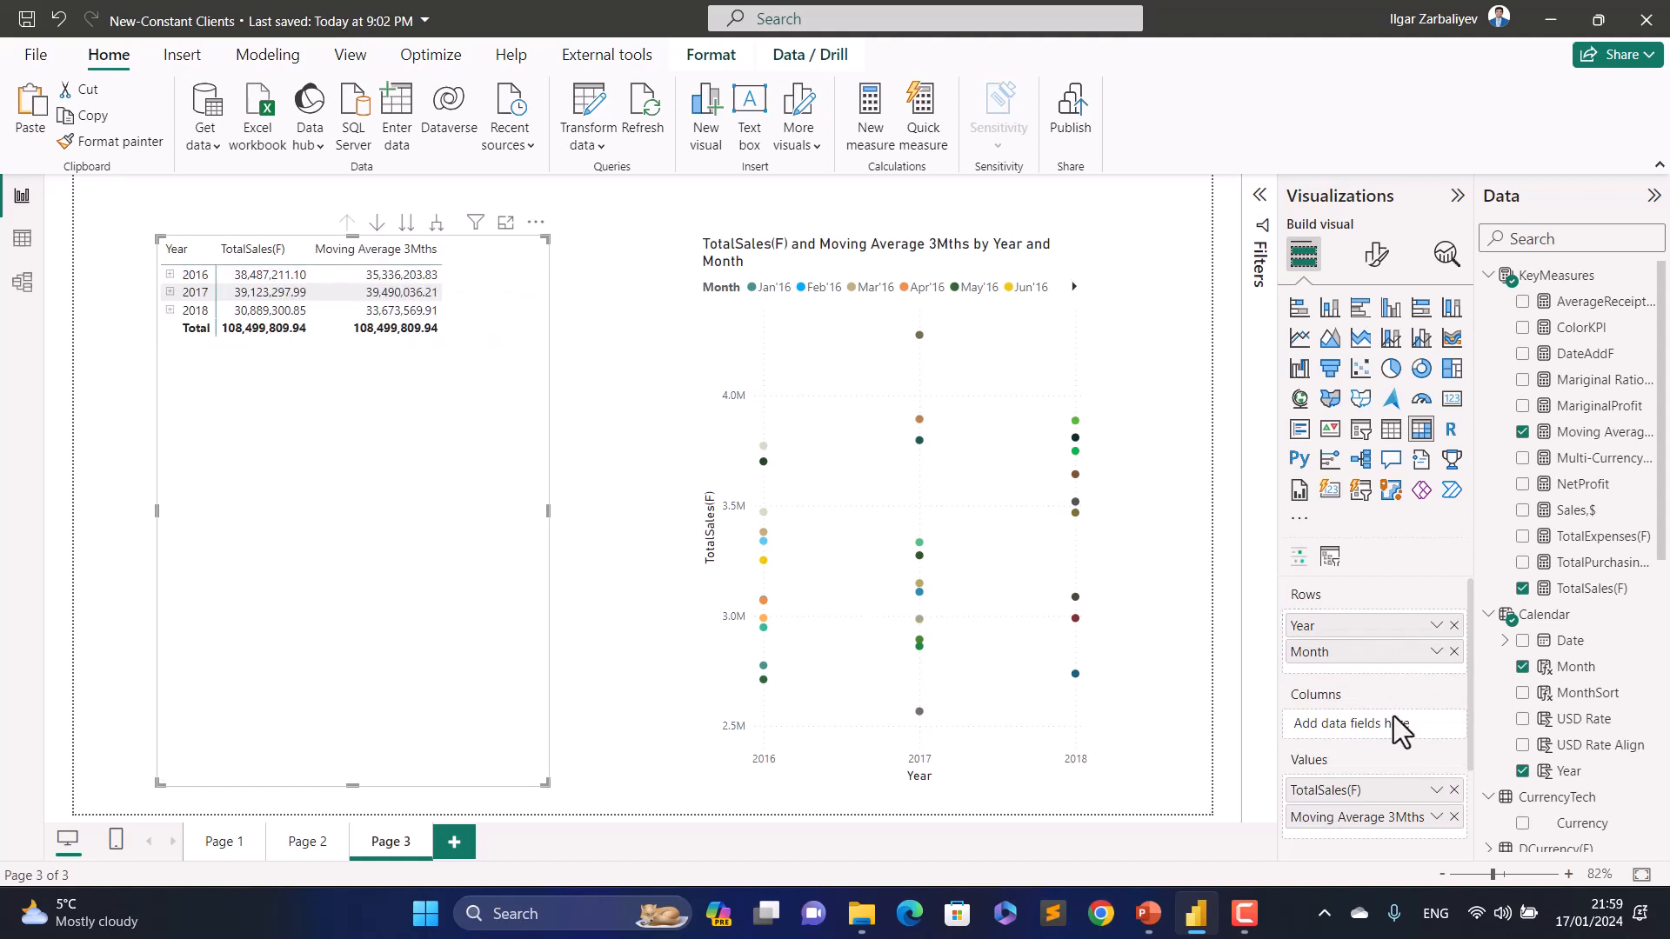
{"action": "left_click", "coordinate": [437, 224]}
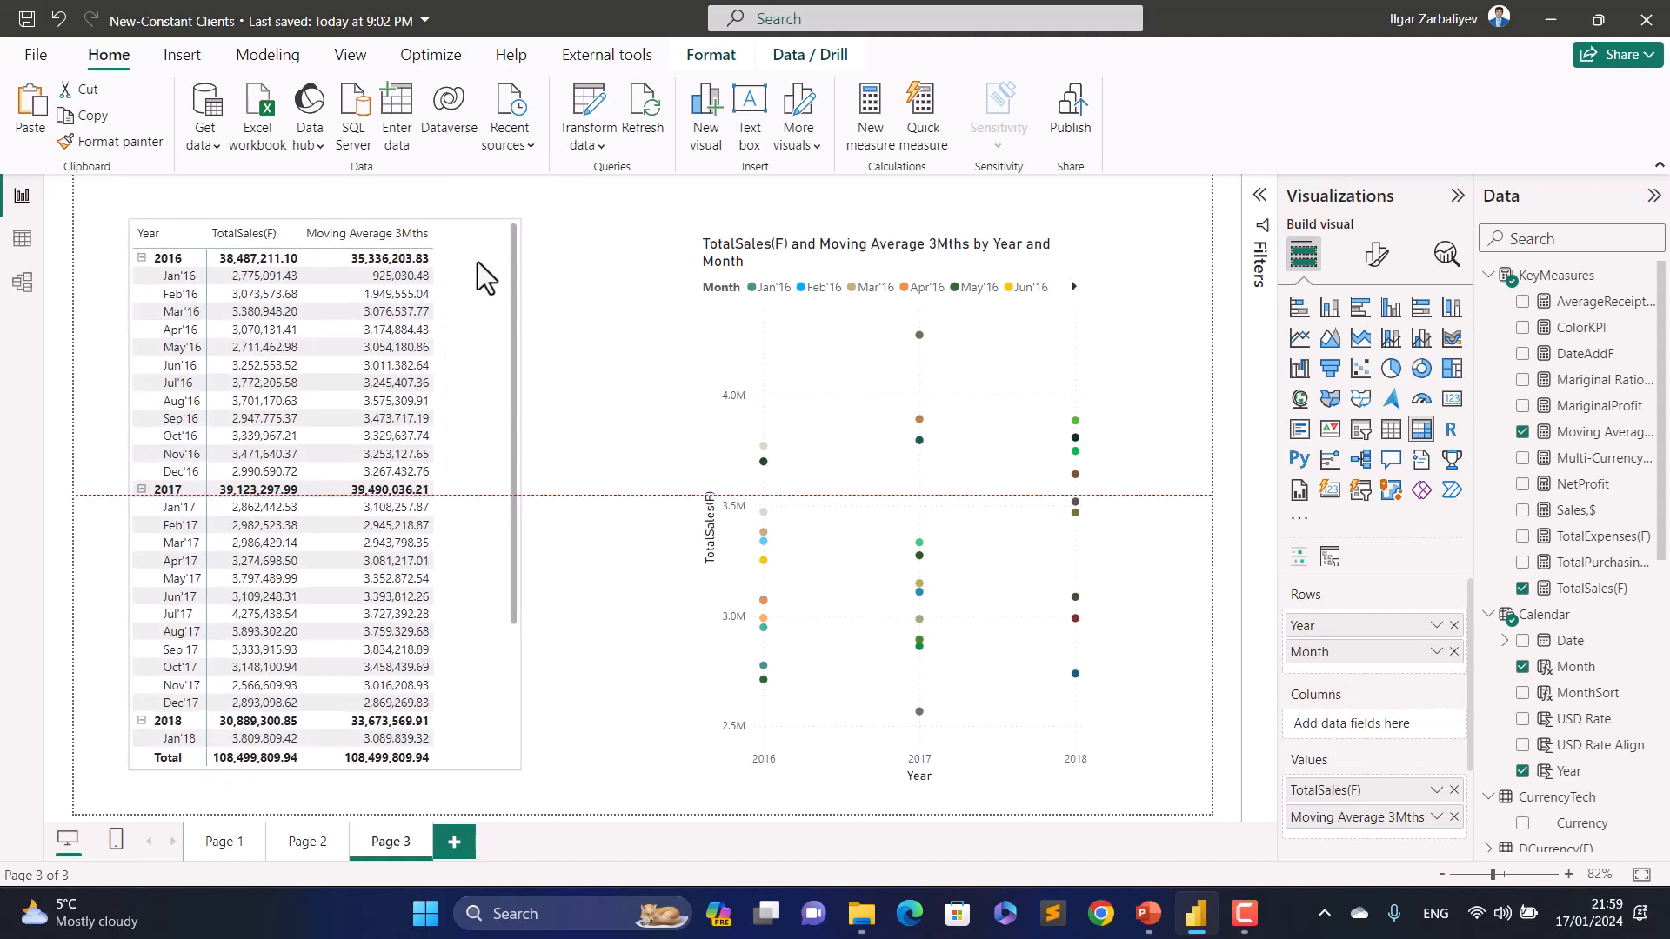
Step: Delete the line chart and place a copy of the matrix in the space beside the original
{"action": "left_click", "coordinate": [1087, 337]}
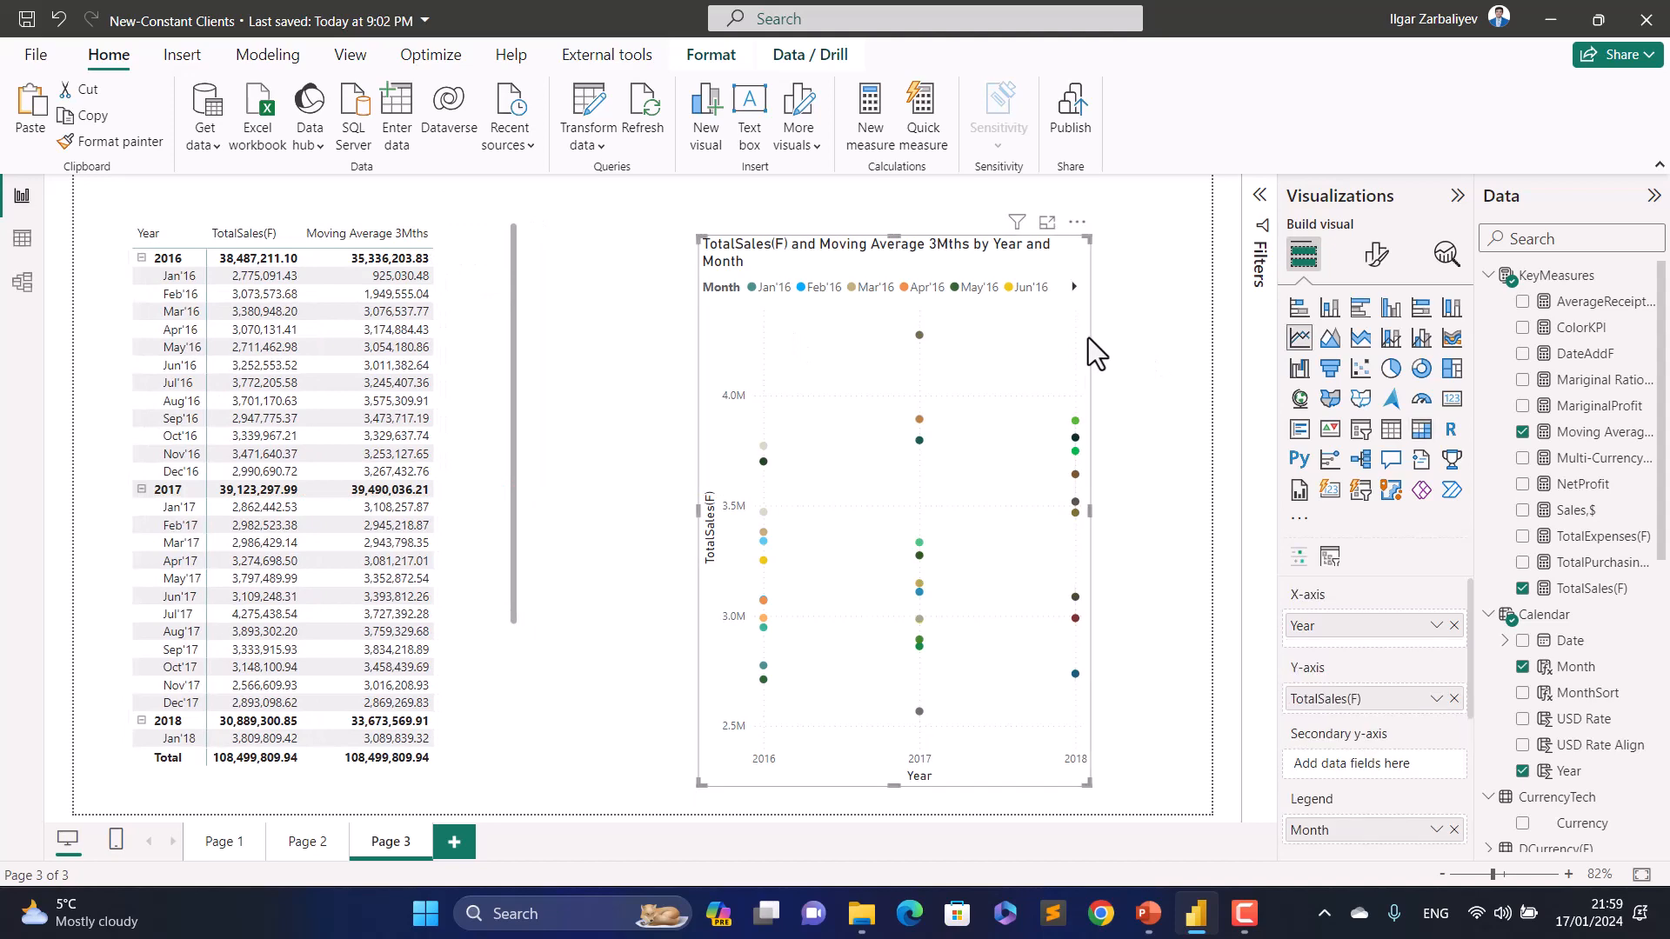
{"action": "key", "text": "Delete"}
{"action": "left_click", "coordinate": [485, 398]}
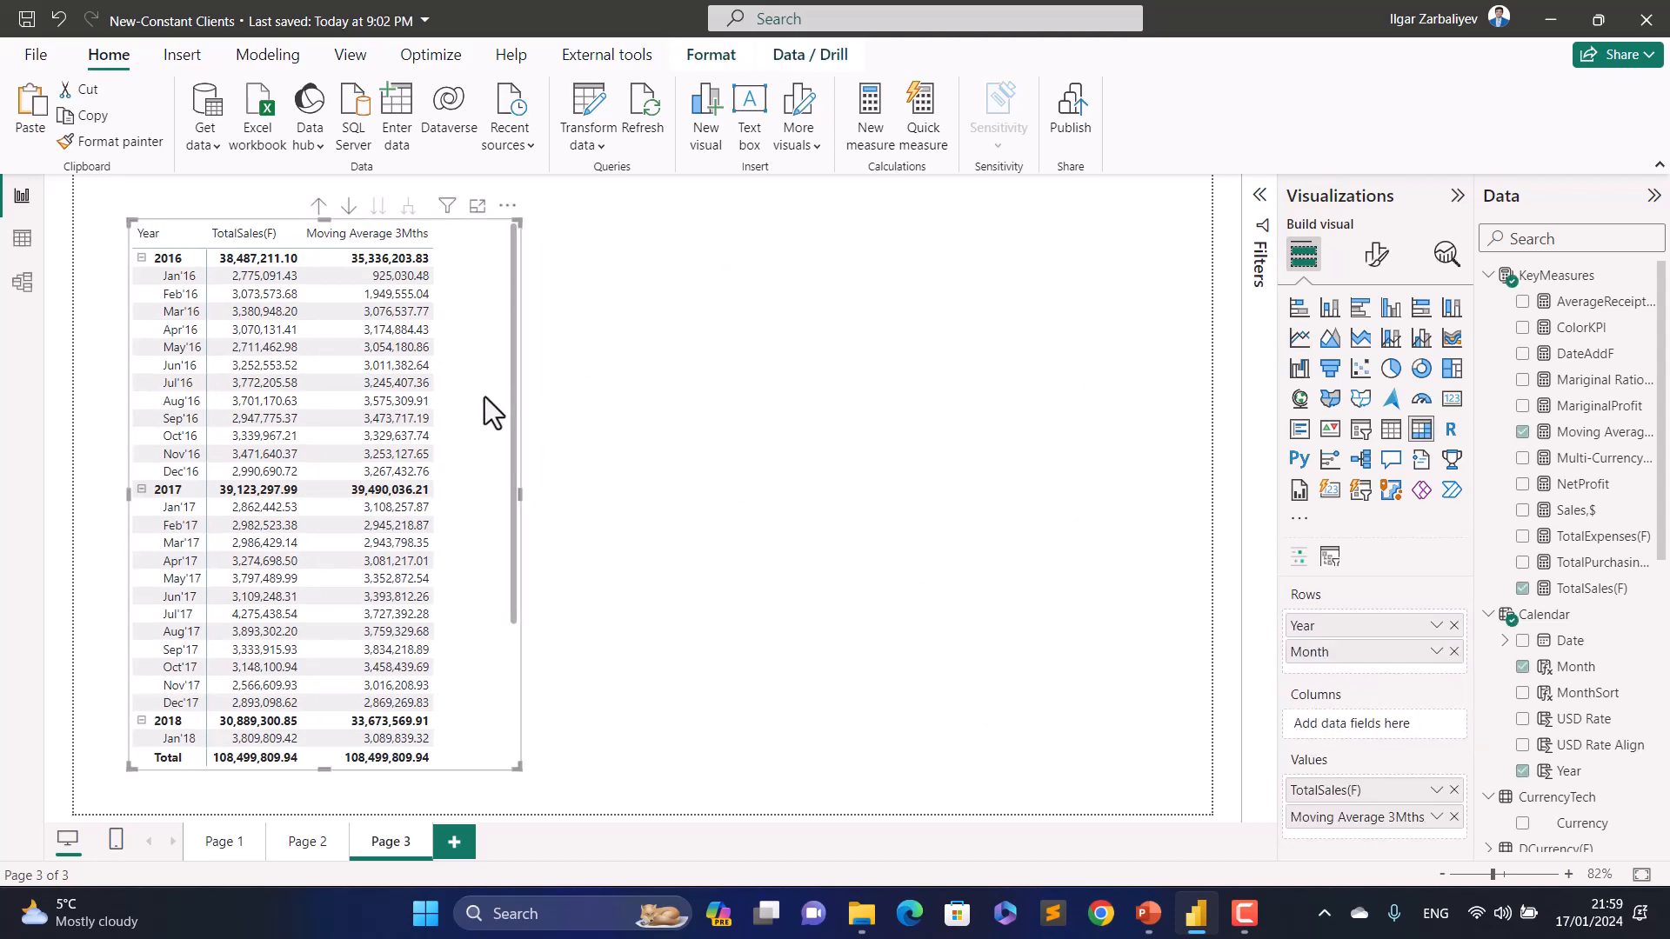
{"action": "key", "text": "ctrl+c"}
{"action": "key", "text": "ctrl+v"}
{"action": "left_click_drag", "start_coordinate": [508, 405], "coordinate": [1005, 400]}
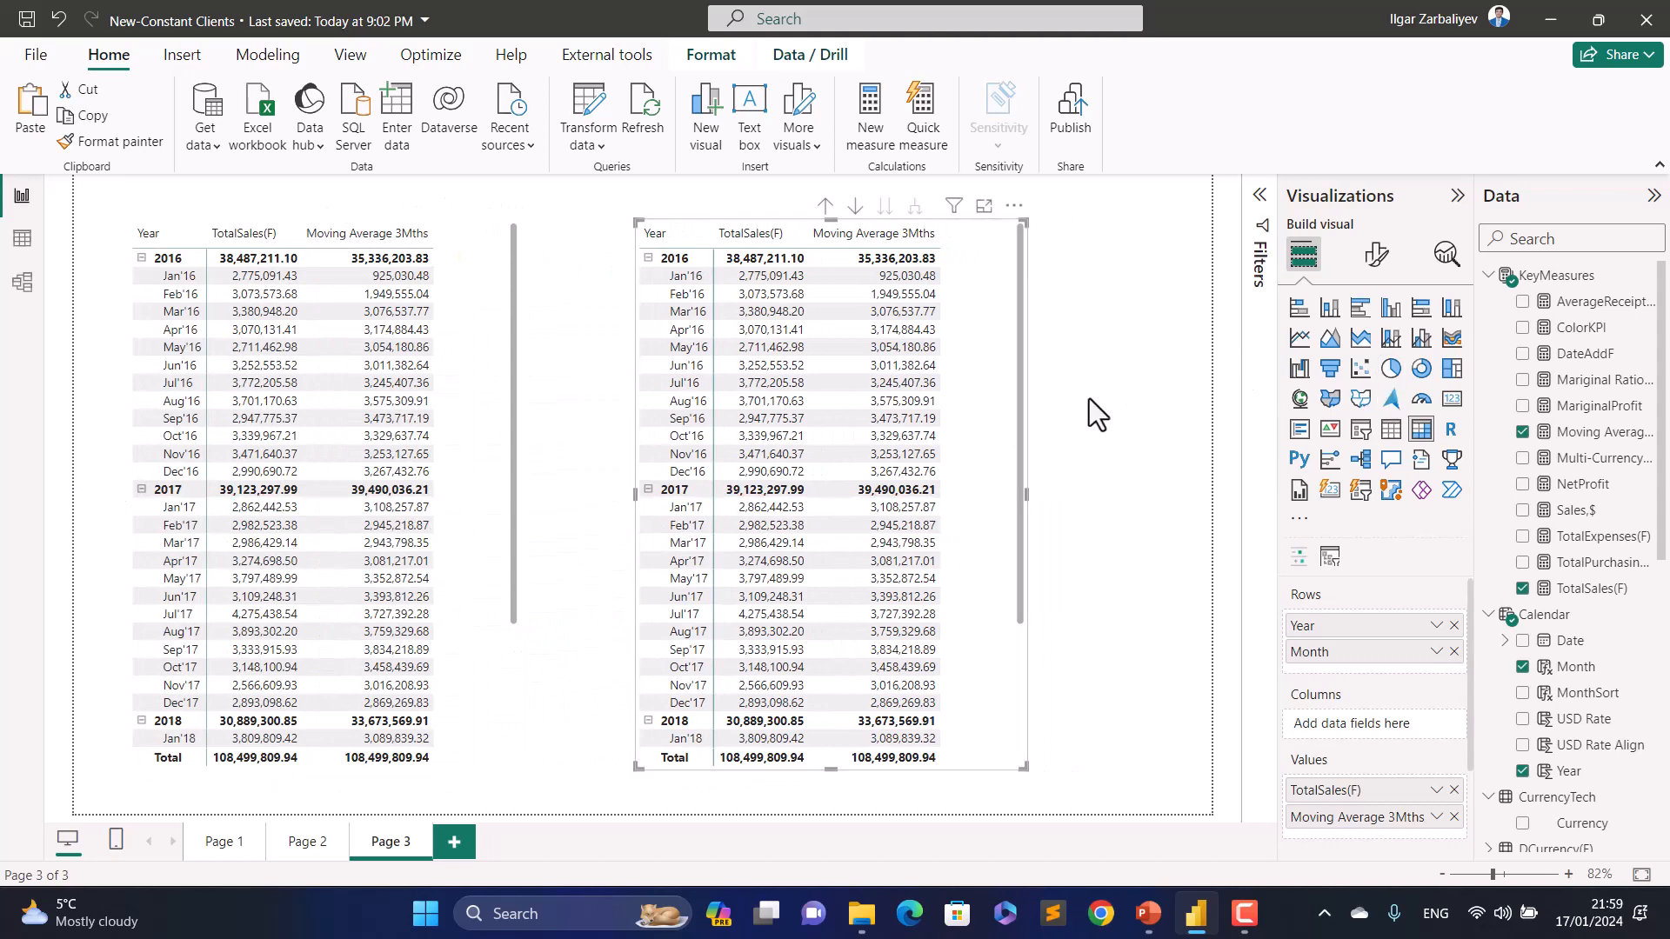
Step: Convert the matrix copy into a line chart and enlarge it to fill the space up to the page edge
{"action": "left_click", "coordinate": [1300, 338]}
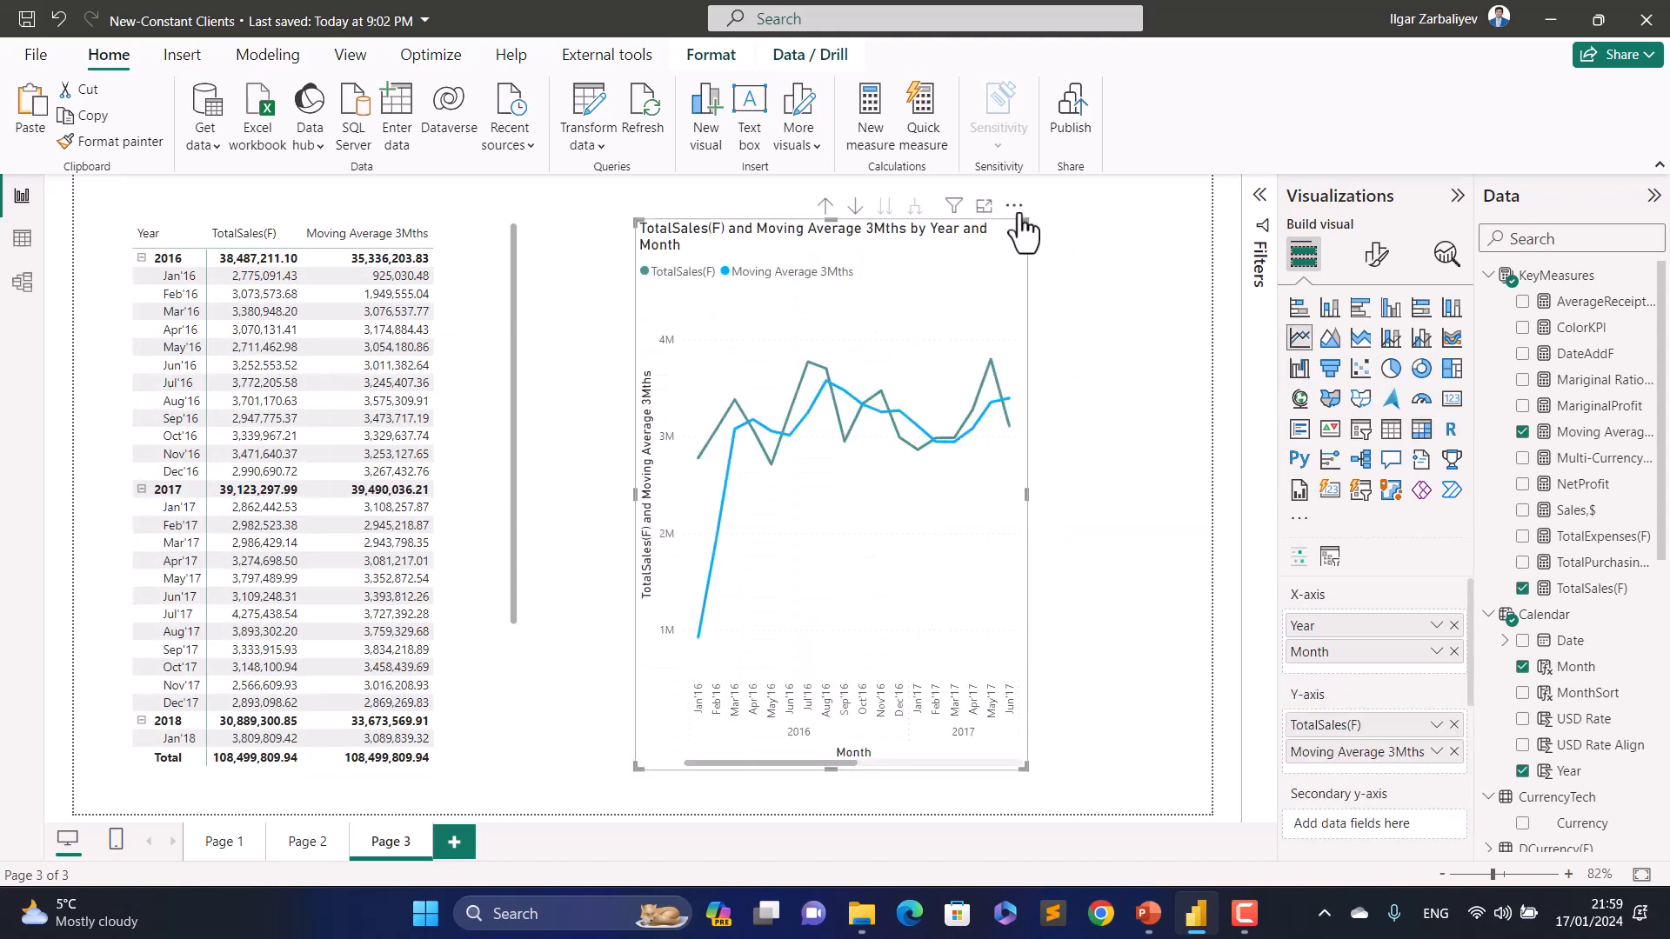
{"action": "left_click_drag", "start_coordinate": [1026, 221], "coordinate": [1214, 275]}
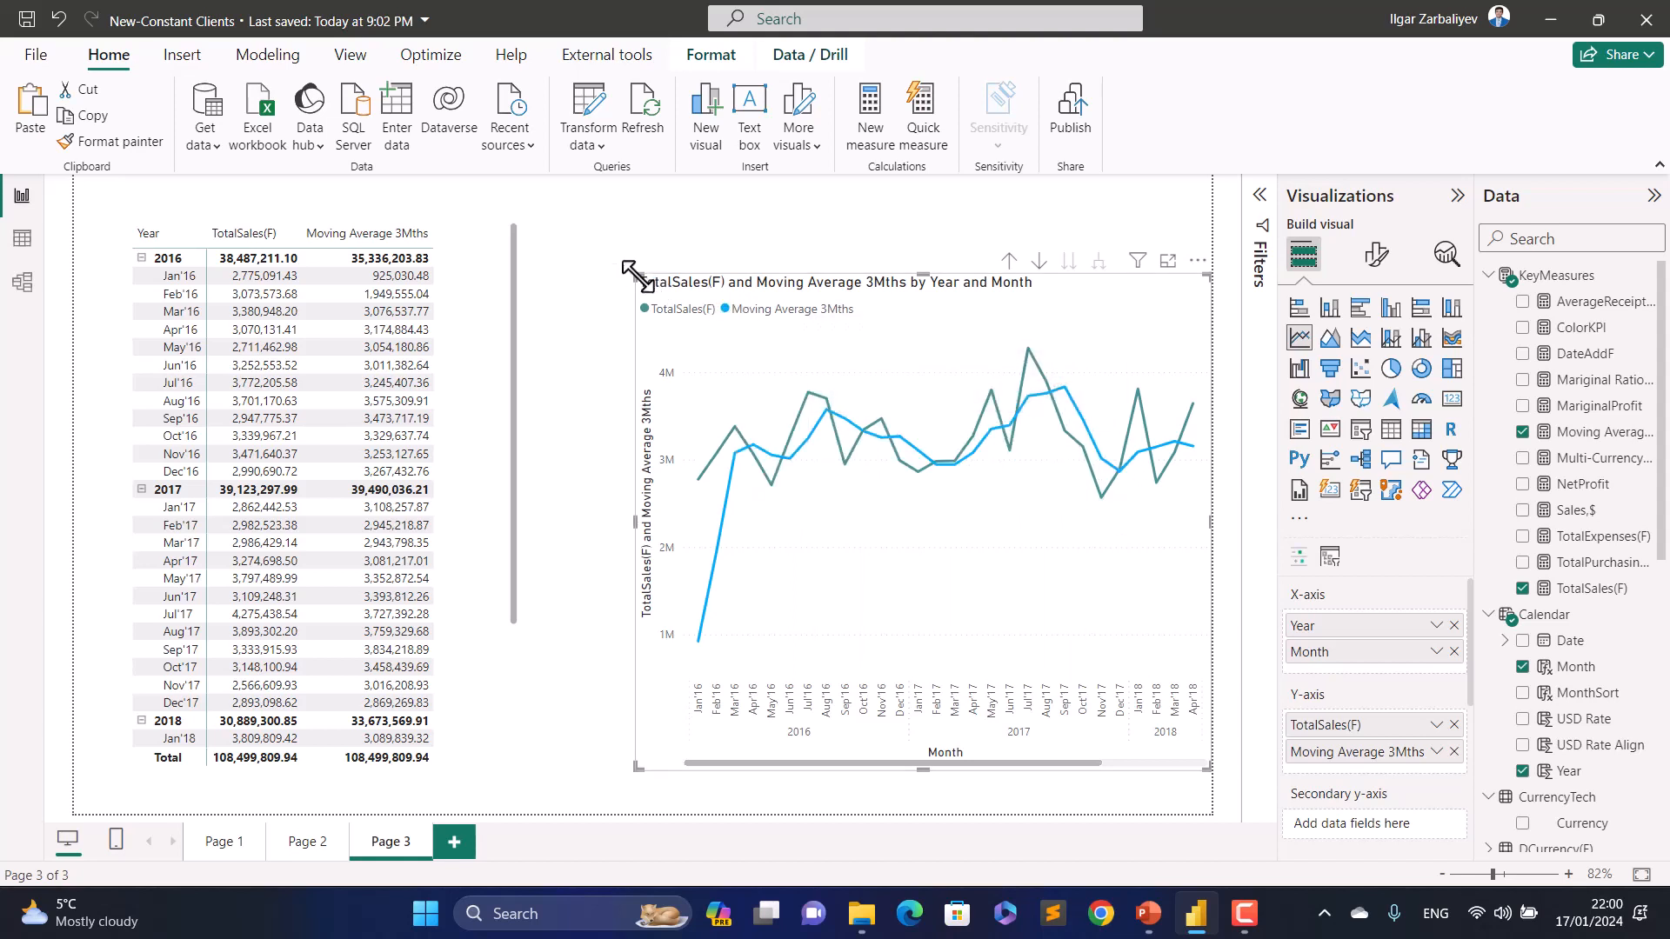
{"action": "left_click_drag", "start_coordinate": [635, 275], "coordinate": [605, 221]}
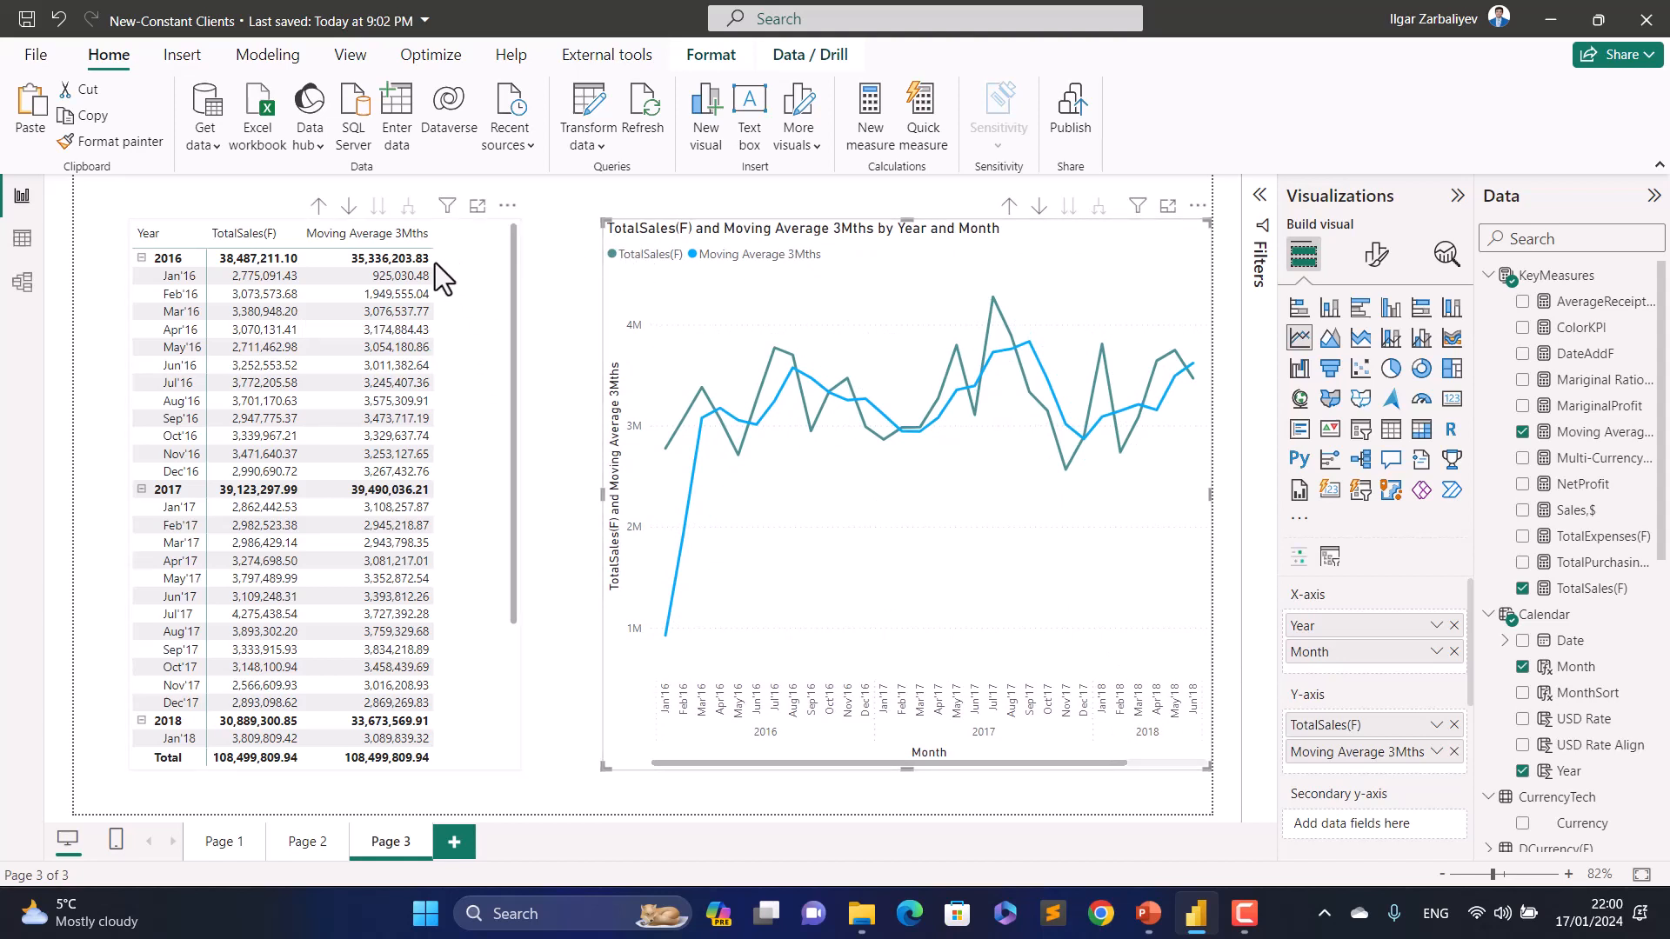
Step: Start a KeyMeasures measure named DateinPeriodF with CALCULATE and [TotalSales(F)] as its expression
{"action": "left_click", "coordinate": [447, 309]}
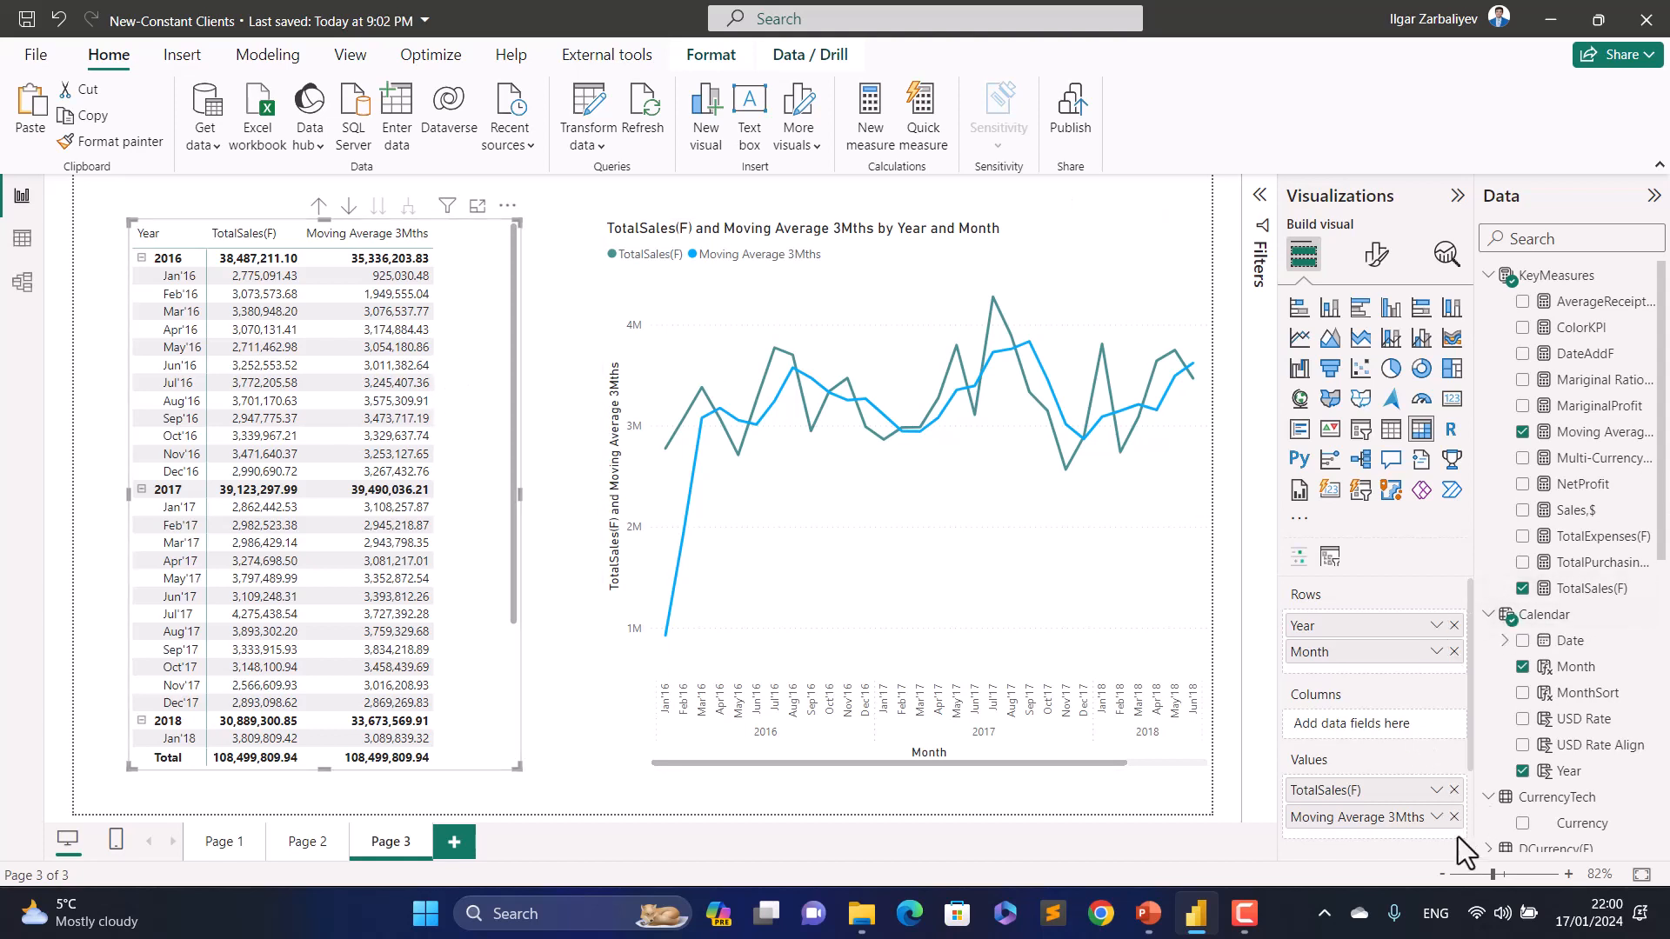
{"action": "left_click", "coordinate": [1587, 279]}
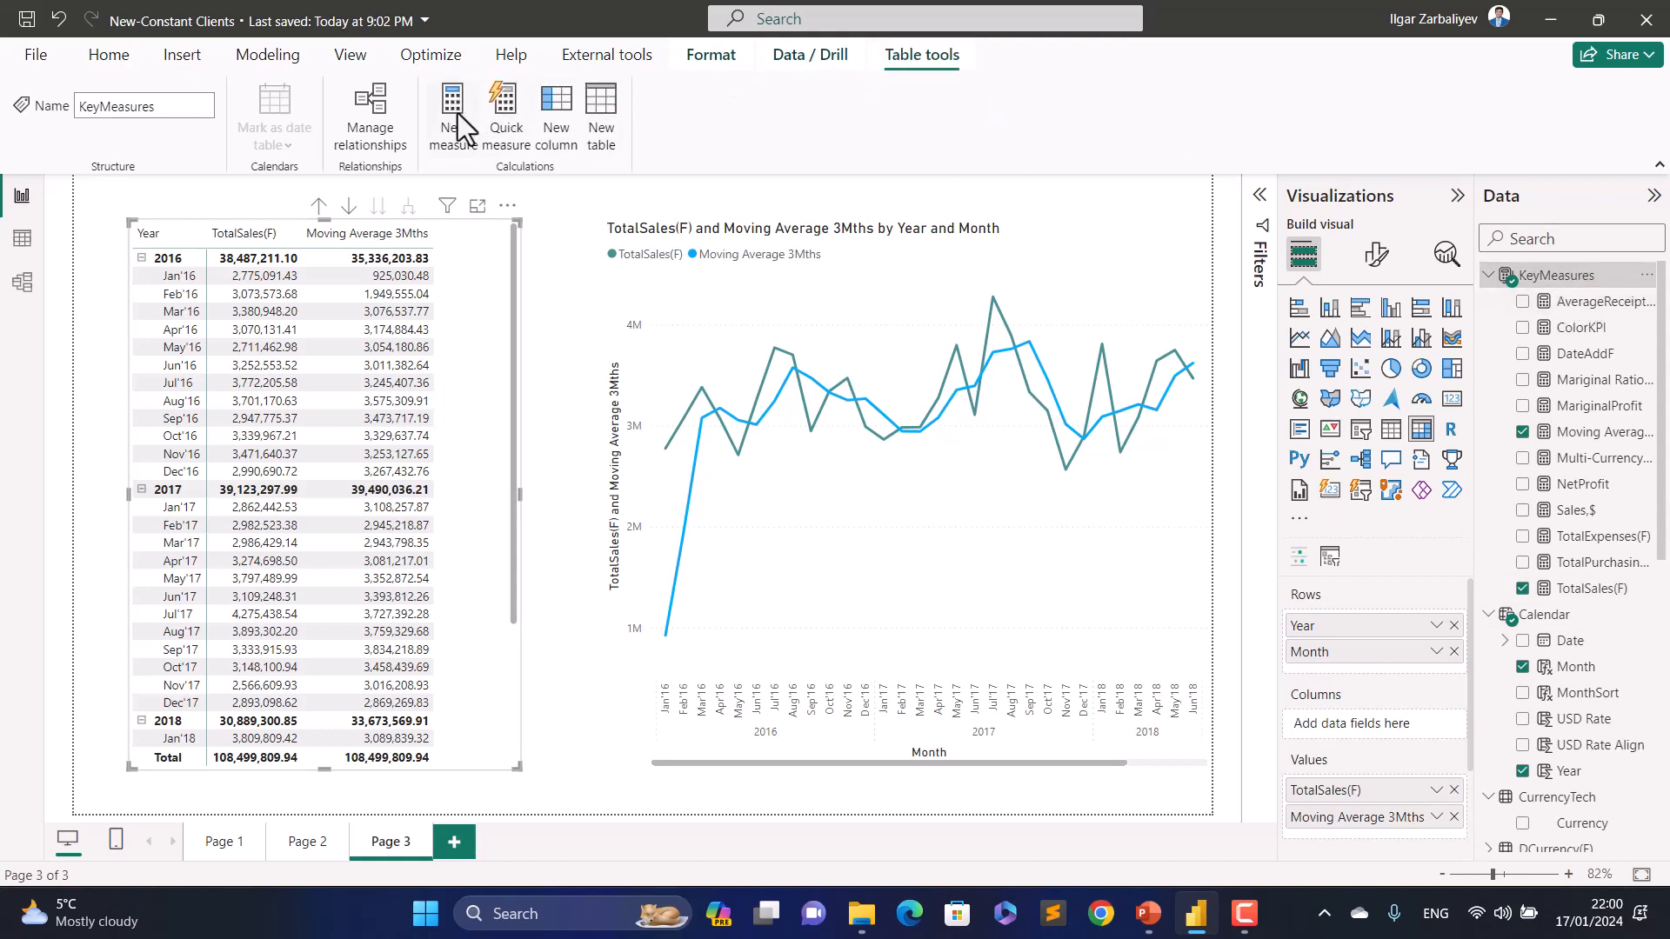
{"action": "left_click", "coordinate": [467, 146]}
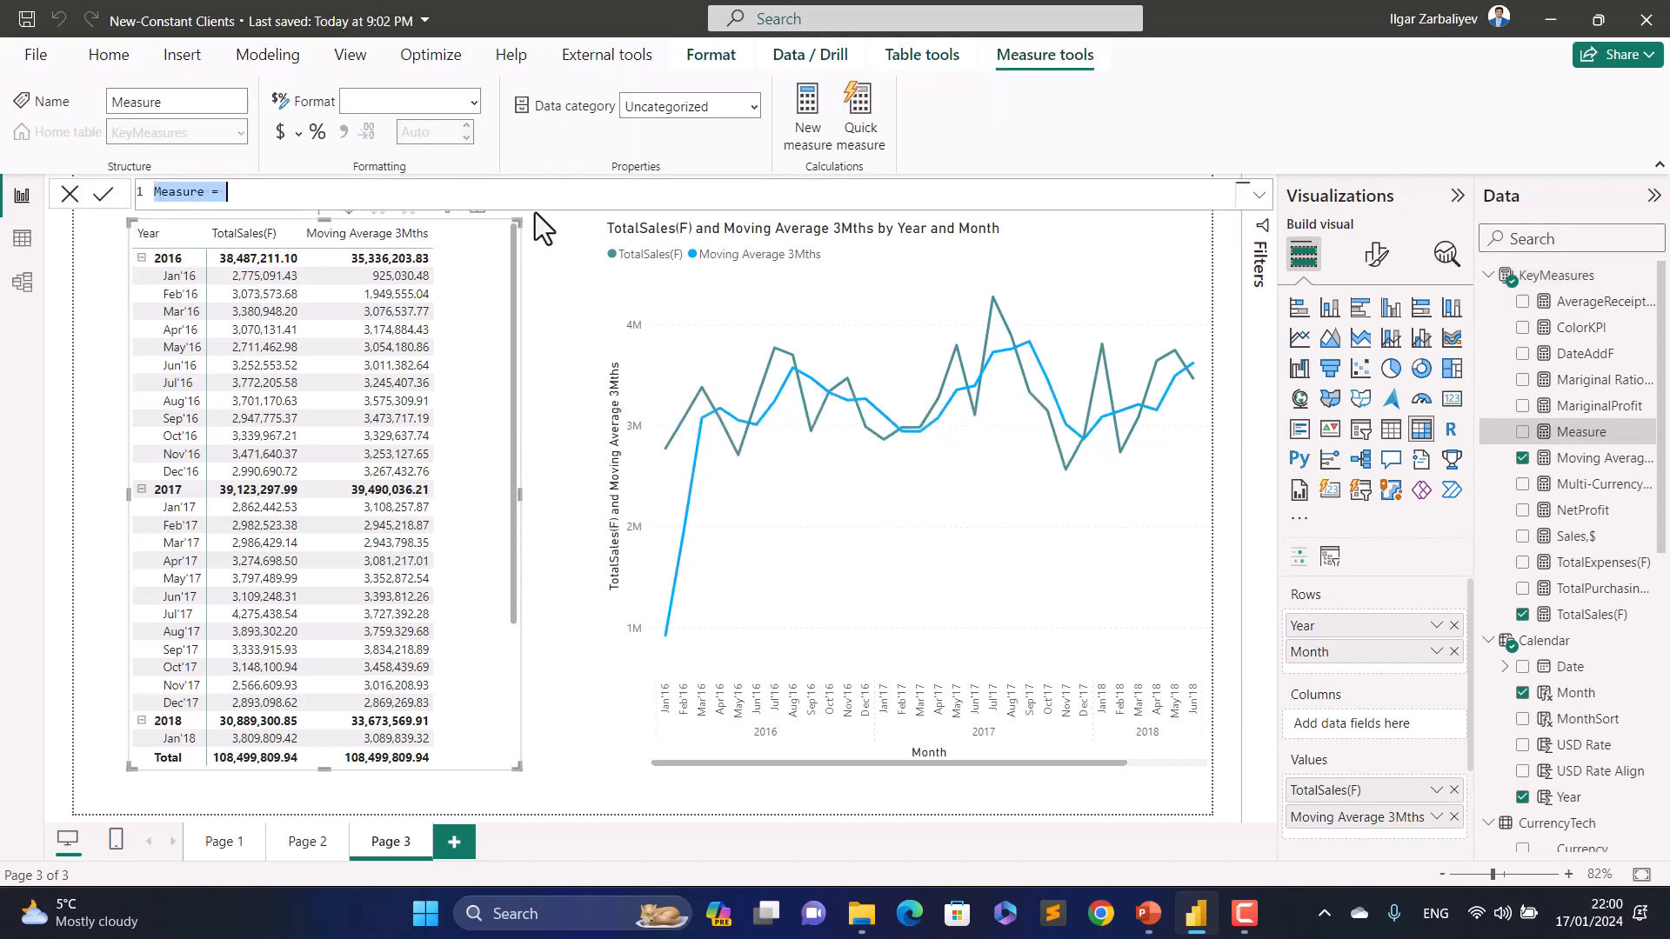
{"action": "type", "text": "Datein"}
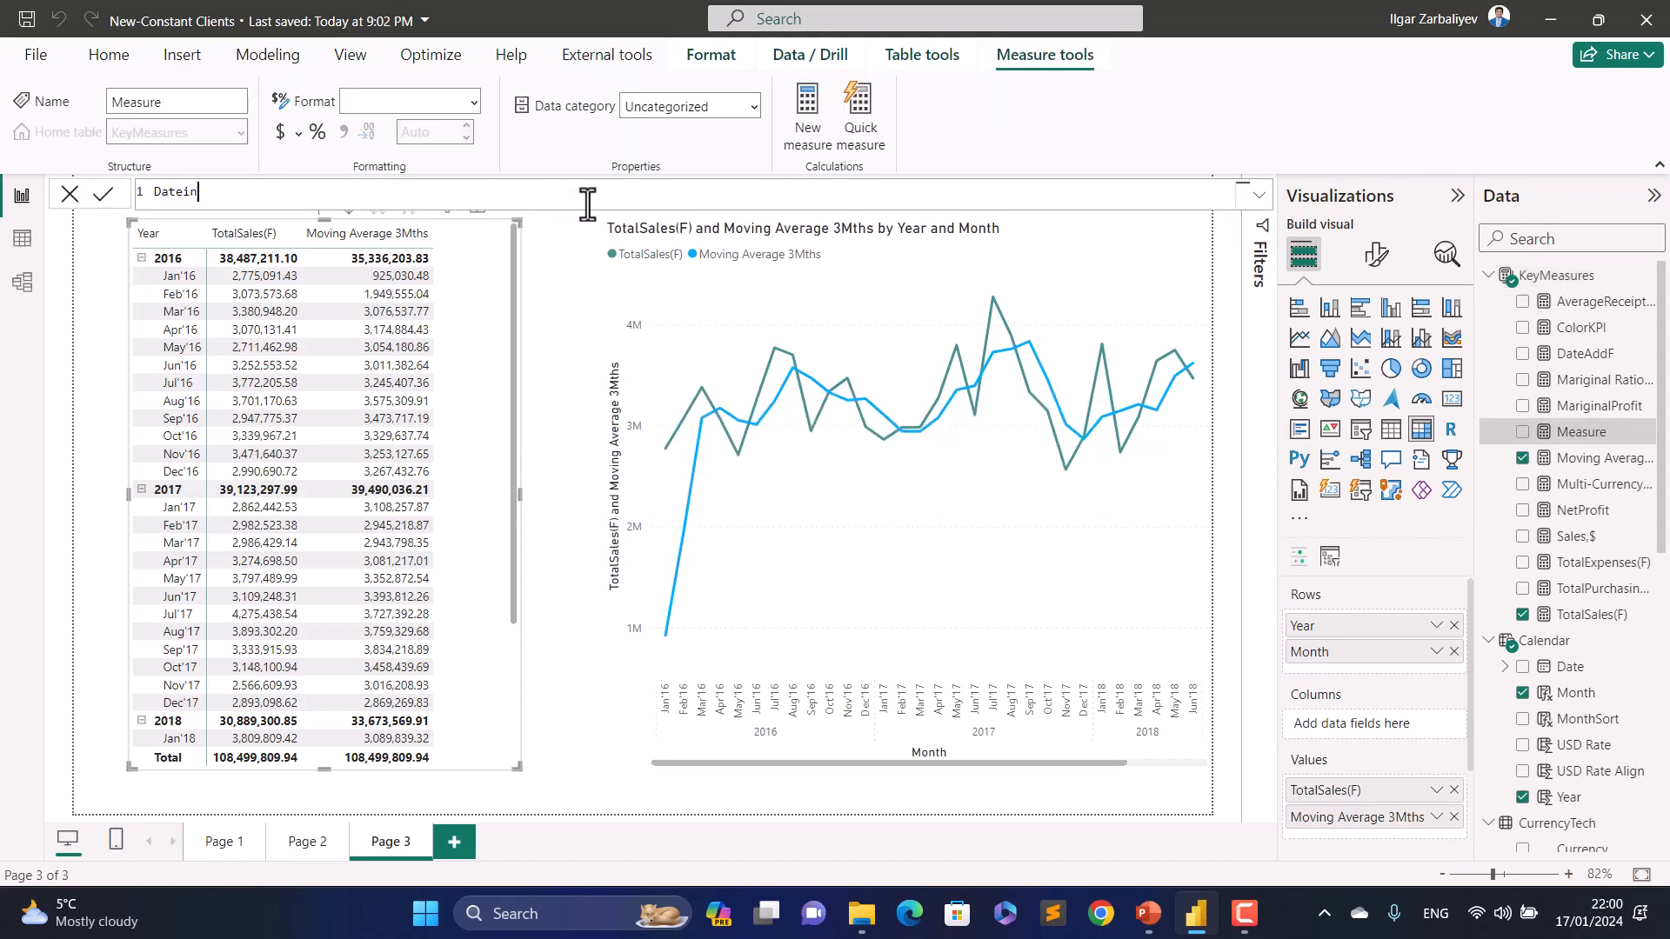
{"action": "type", "text": "PeriodF = Calcula"}
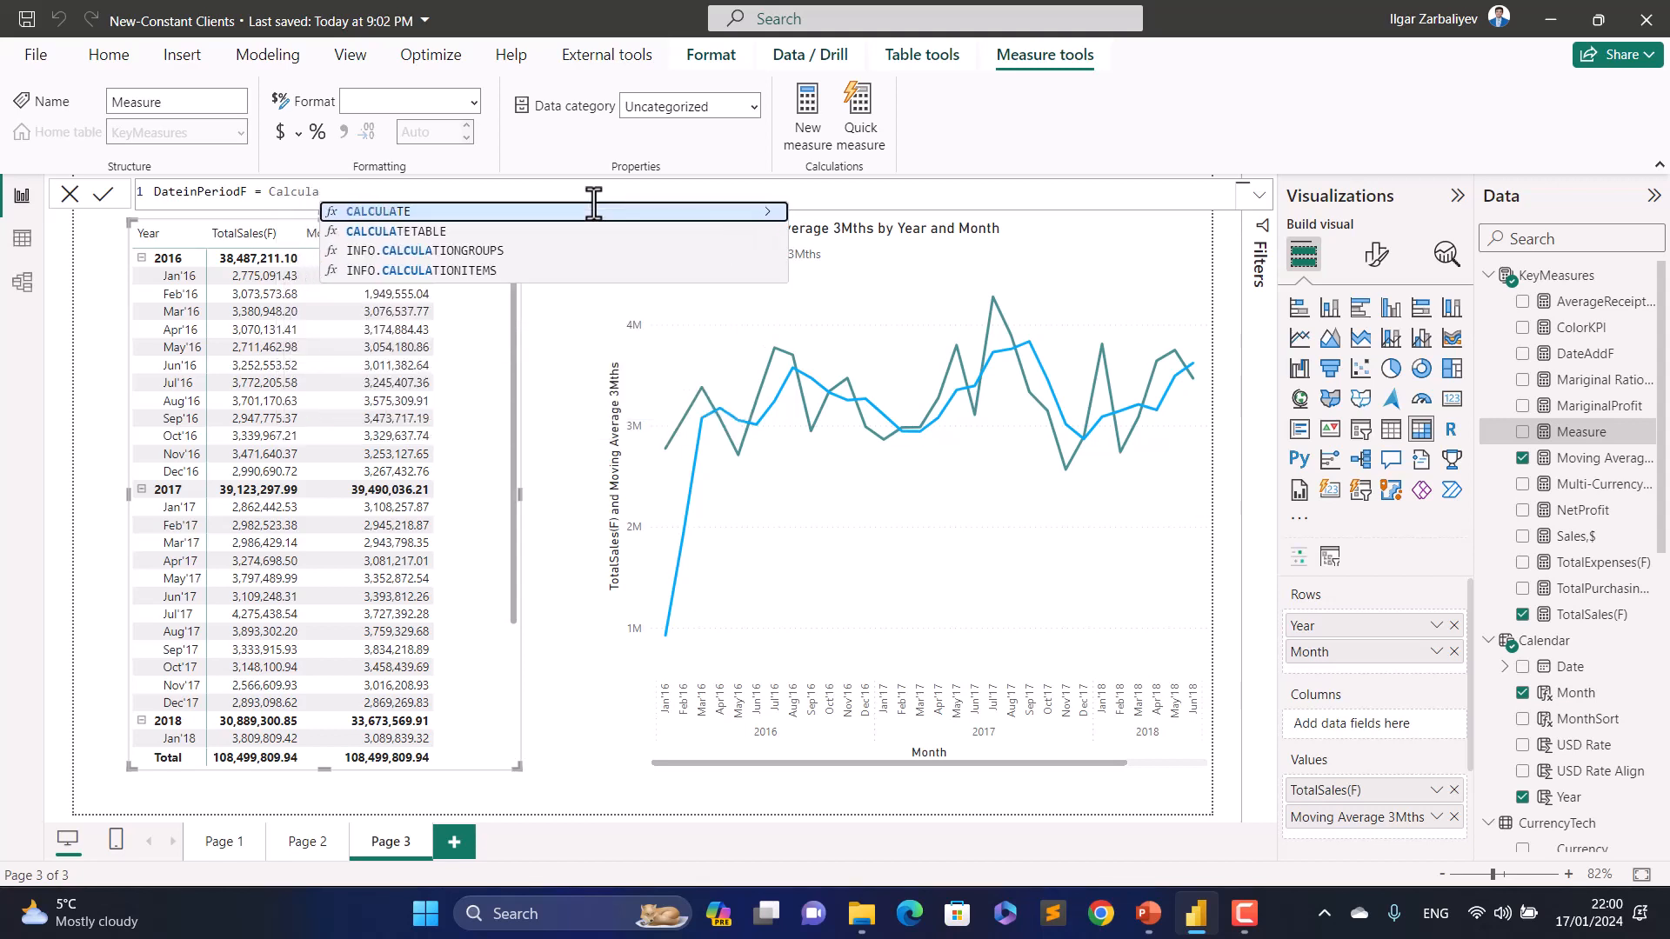
{"action": "key", "text": "Tab"}
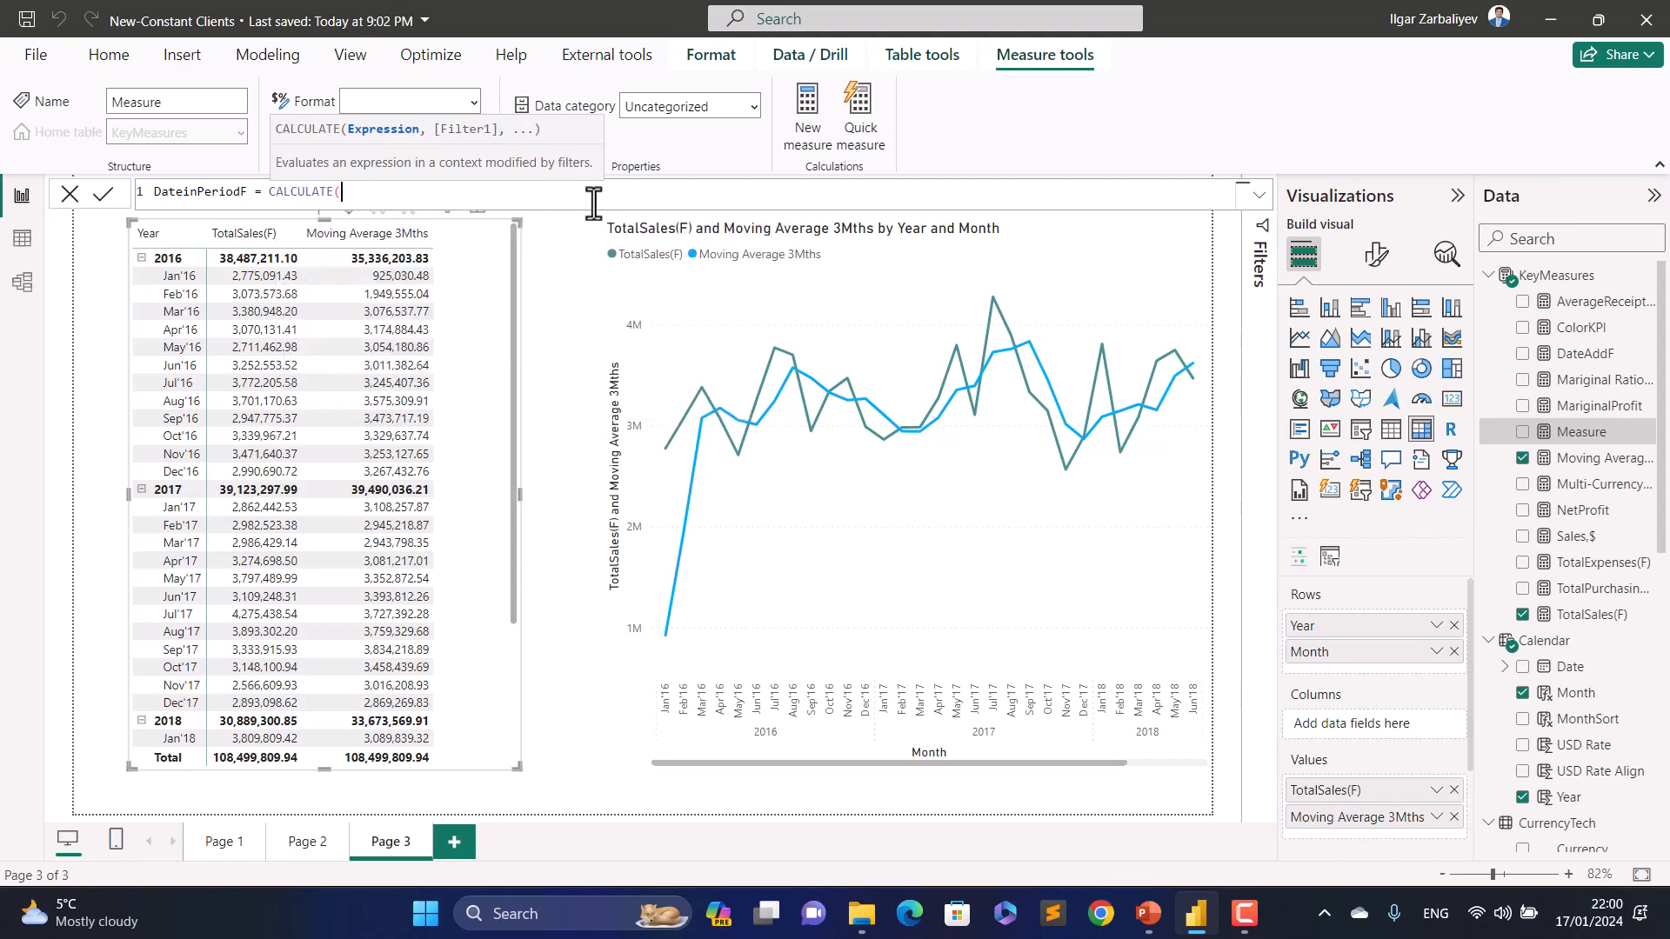
{"action": "type", "text": "Total"}
{"action": "key", "text": "Down"}
{"action": "key", "text": "Down"}
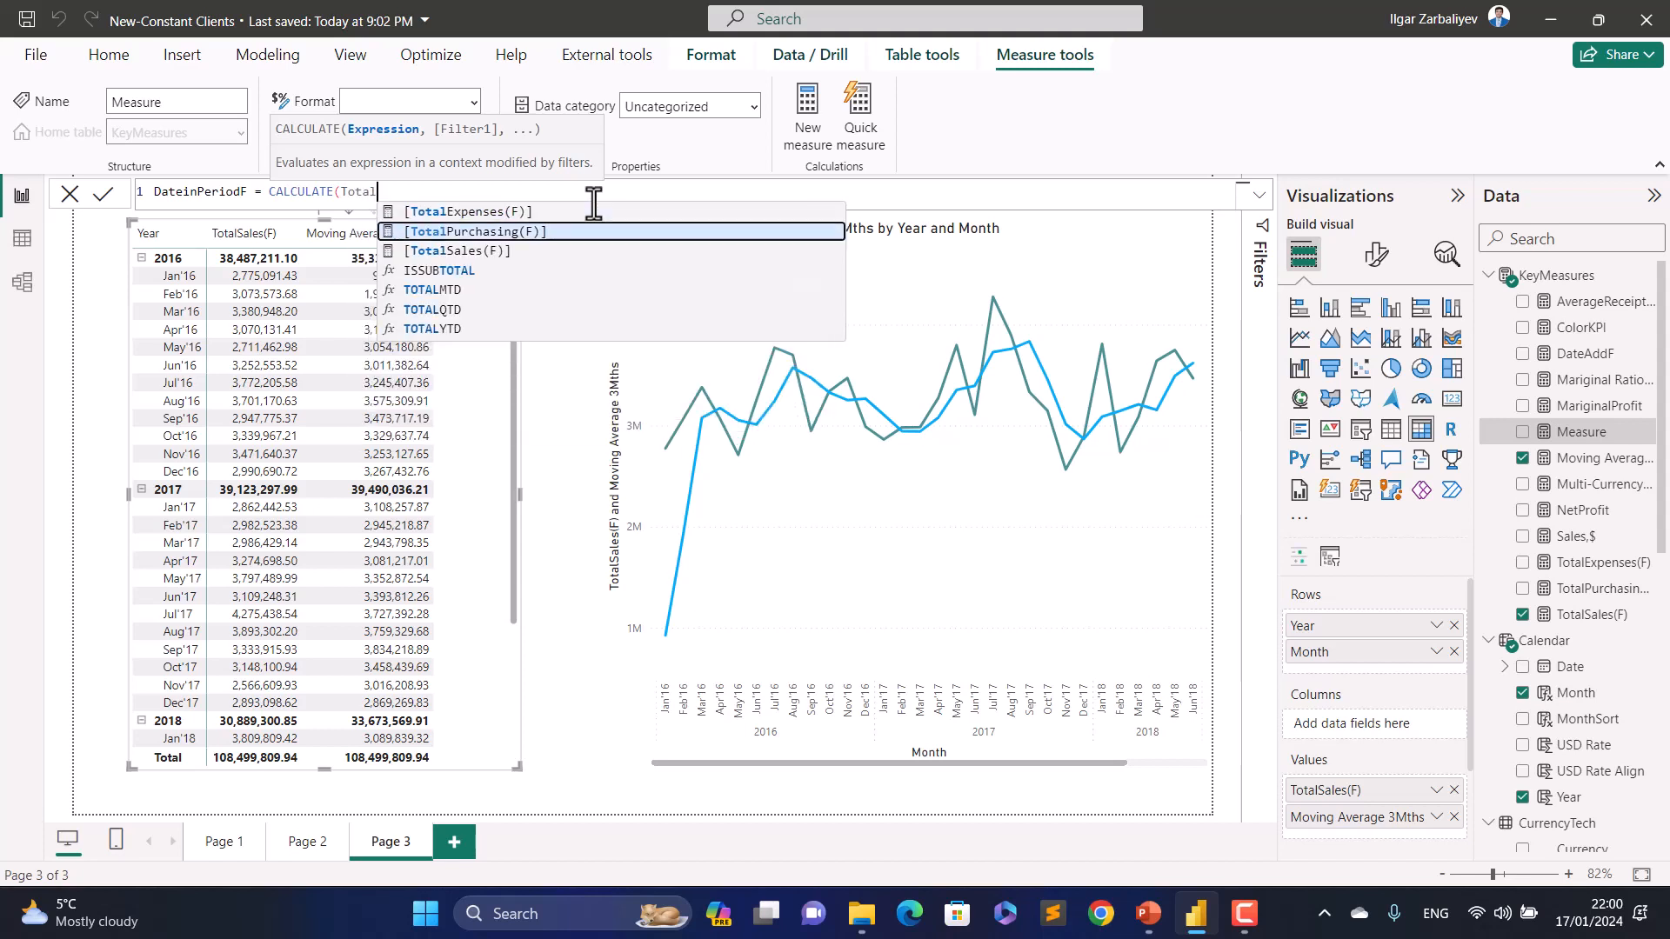
{"action": "key", "text": "Tab"}
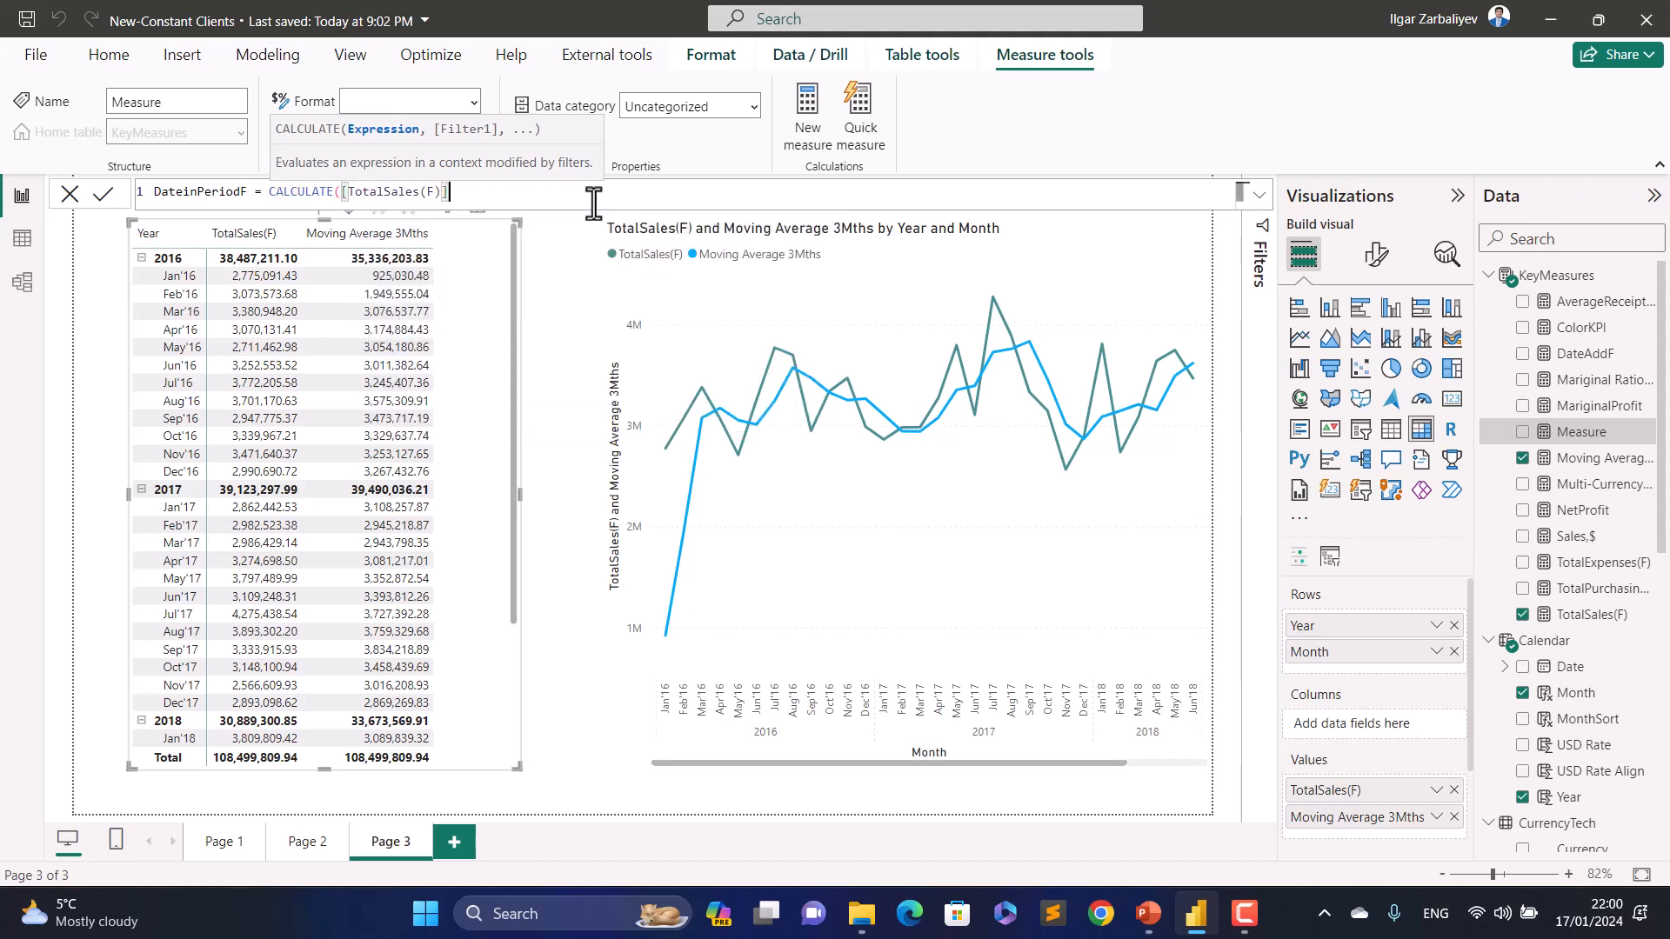
Step: Begin a date-function filter argument after [TotalSales(F)] in the CALCULATE formula
{"action": "type", "text": ","}
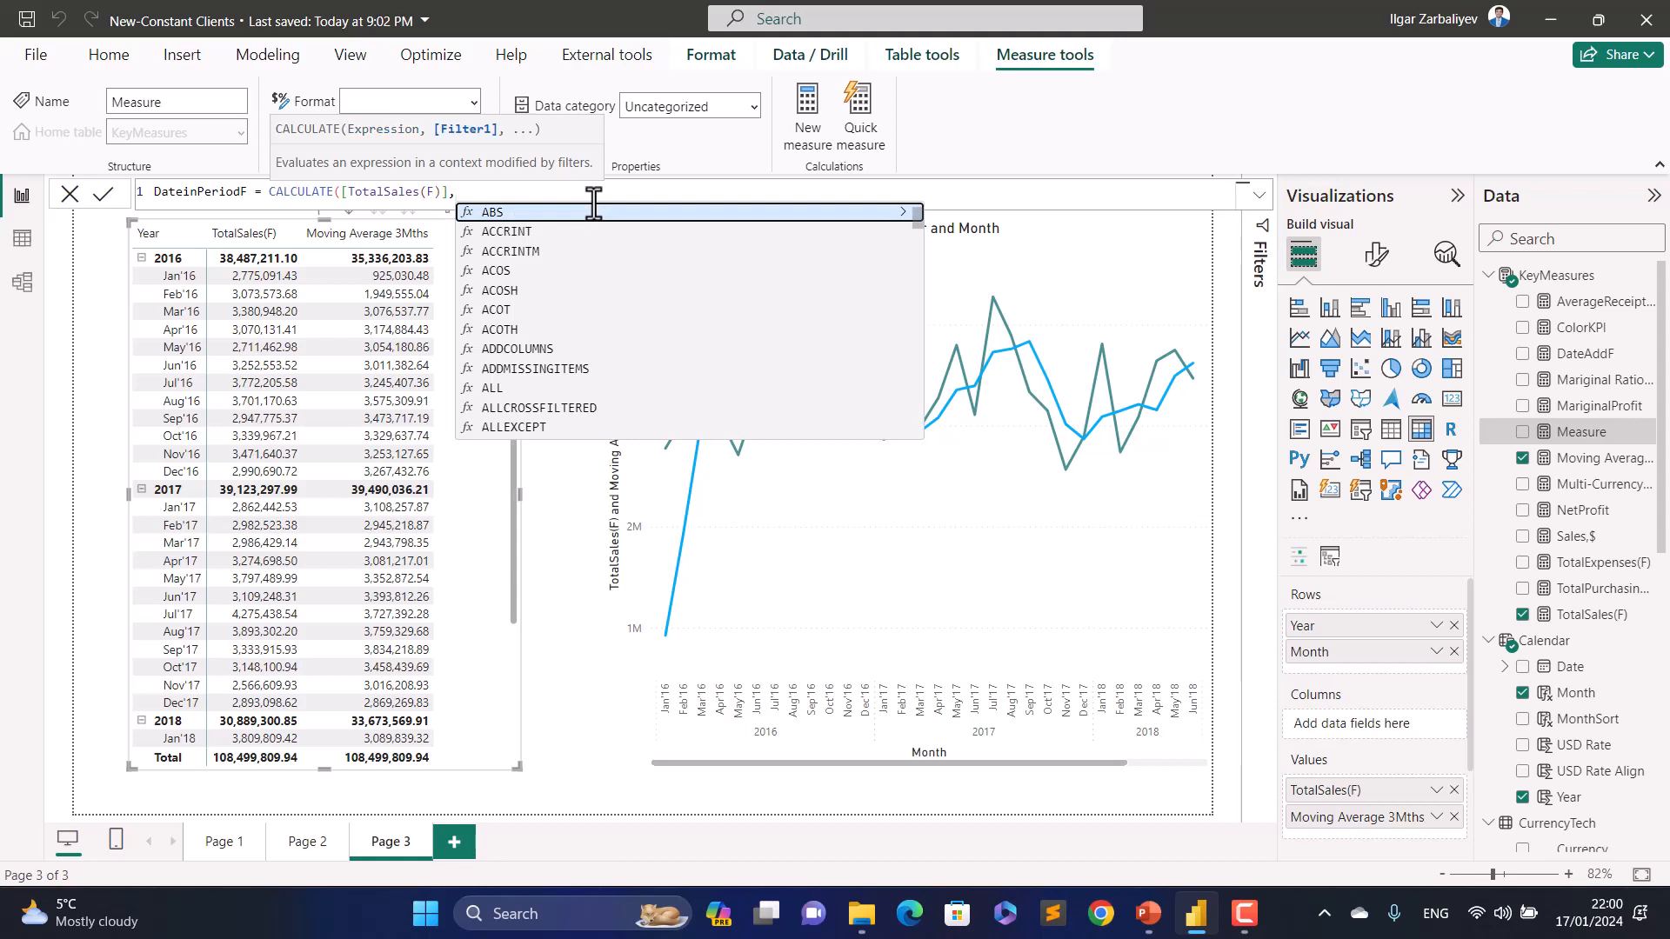
{"action": "type", "text": "Dates"}
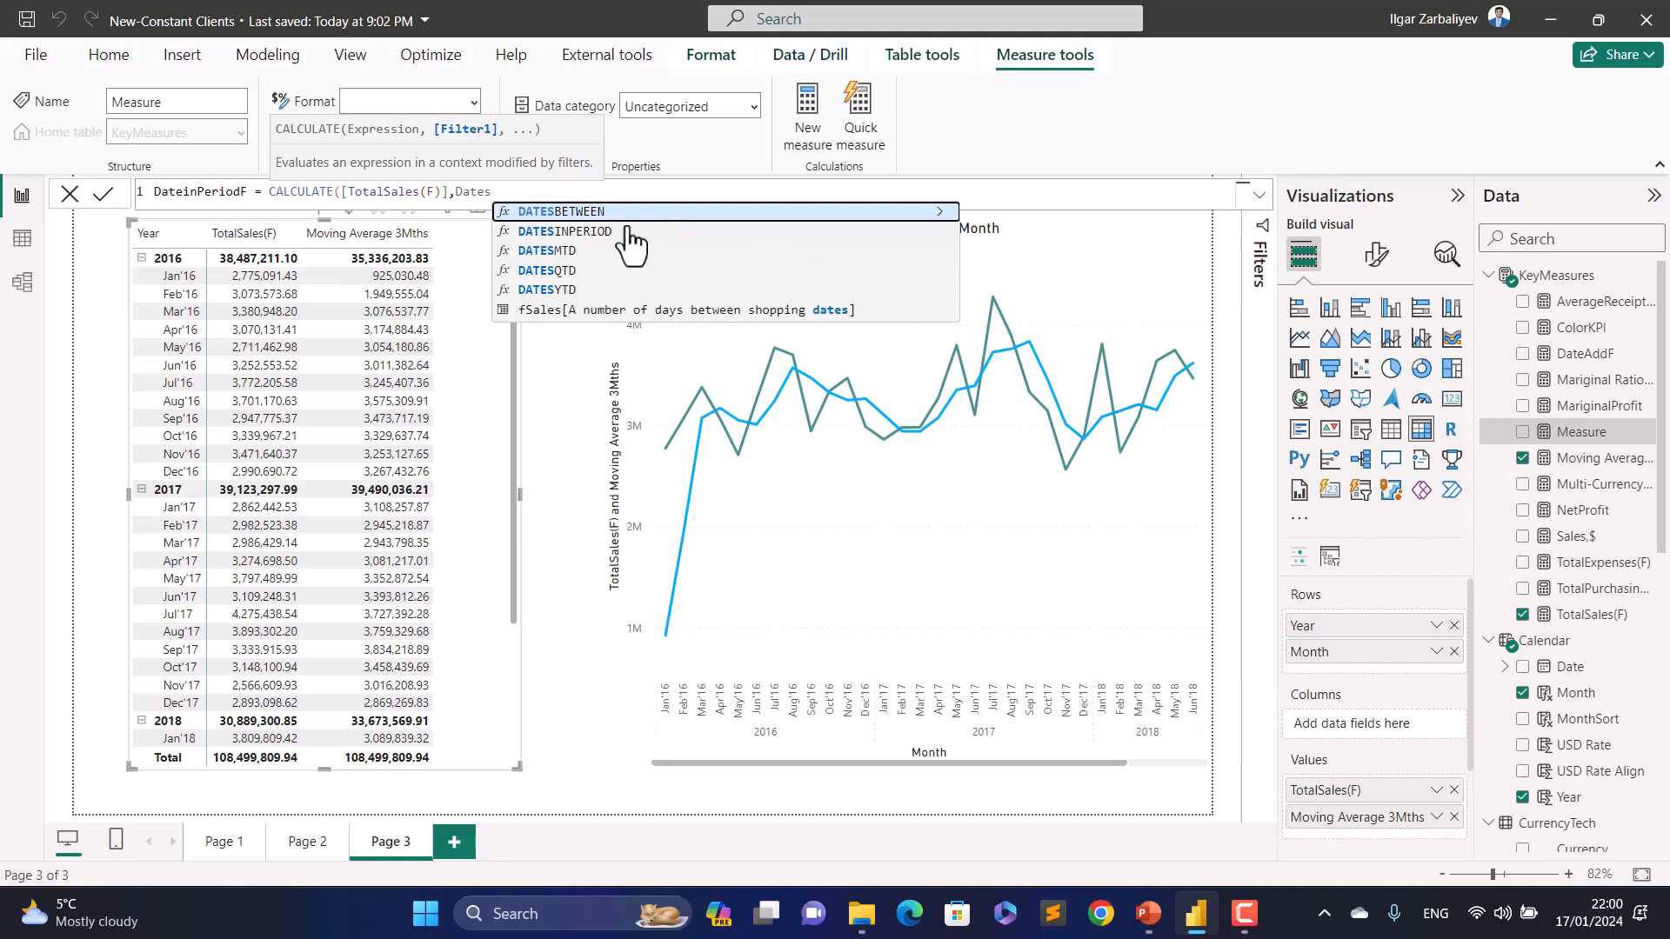
{"action": "key", "text": "Tab"}
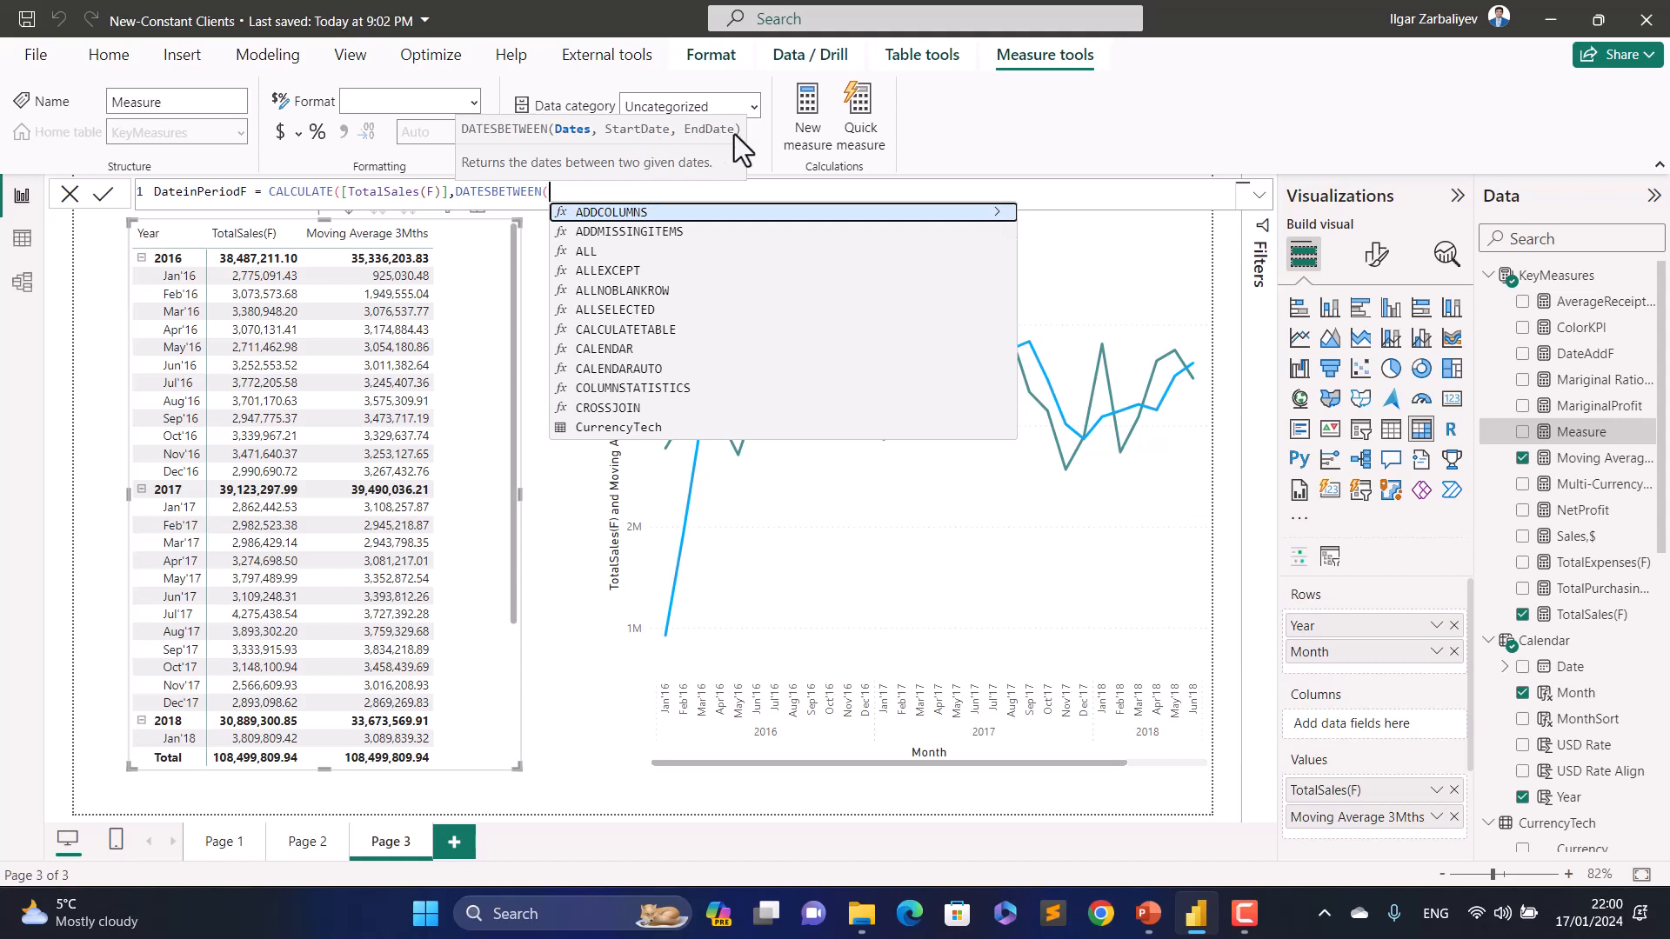
{"action": "key", "text": "BackSpace"}
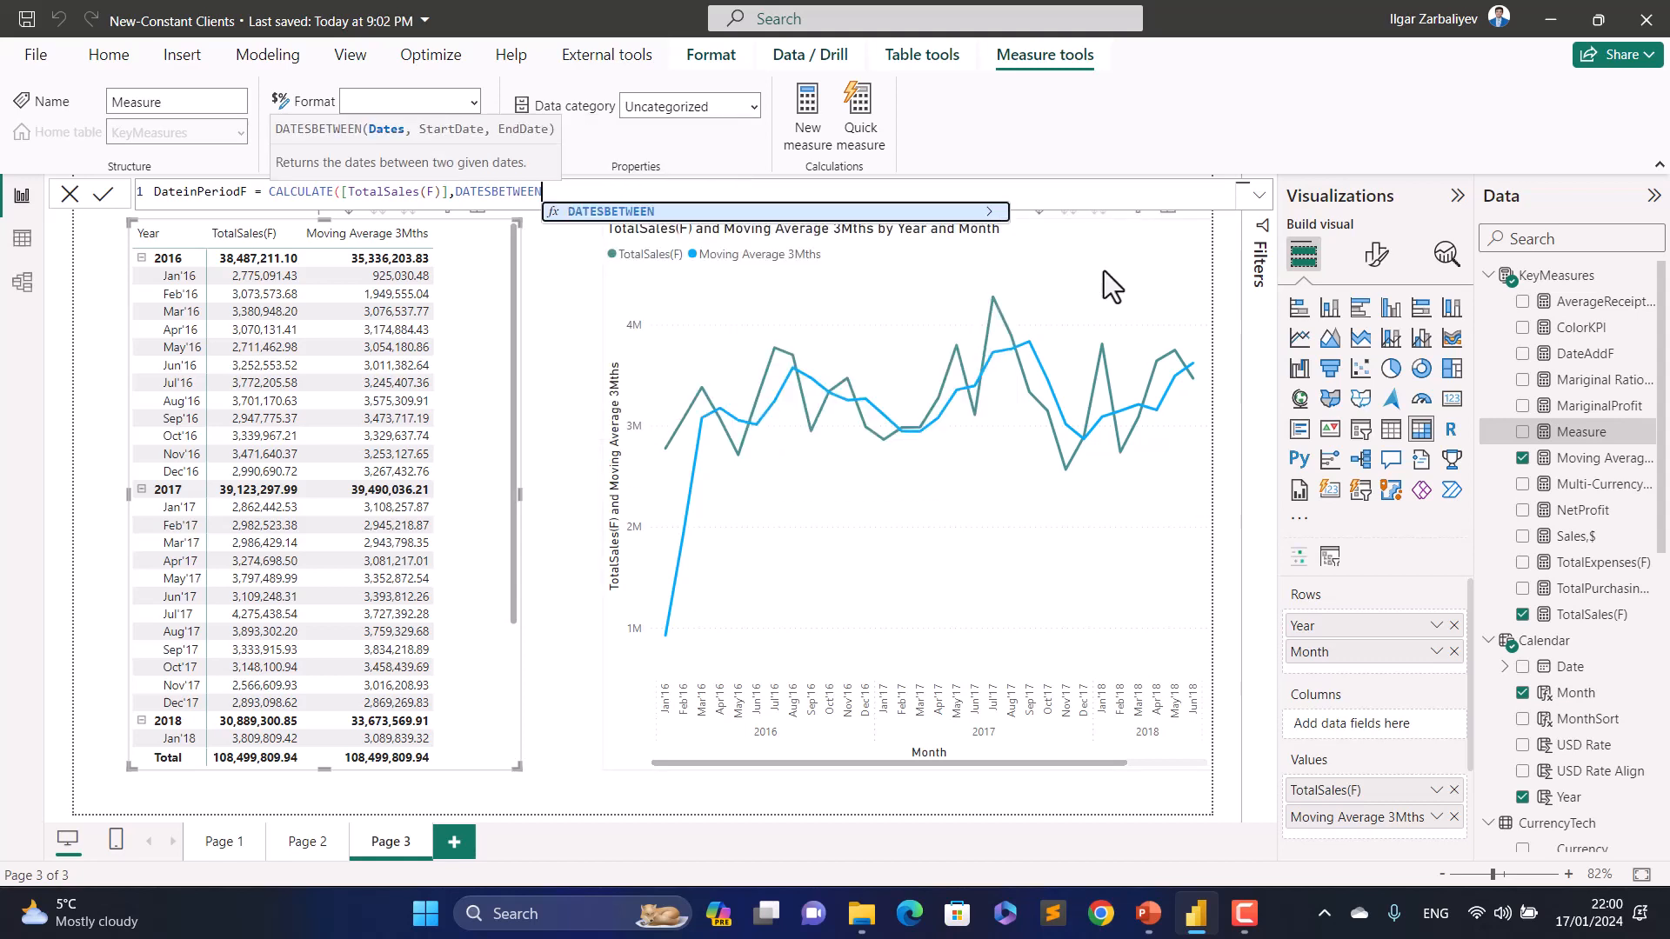
{"action": "key", "text": "BackSpace"}
{"action": "key", "text": "BackSpace"}
{"action": "key", "text": "BackSpace"}
{"action": "key", "text": "BackSpace"}
{"action": "key", "text": "BackSpace"}
{"action": "key", "text": "BackSpace"}
{"action": "key", "text": "BackSpace"}
{"action": "key", "text": "BackSpace"}
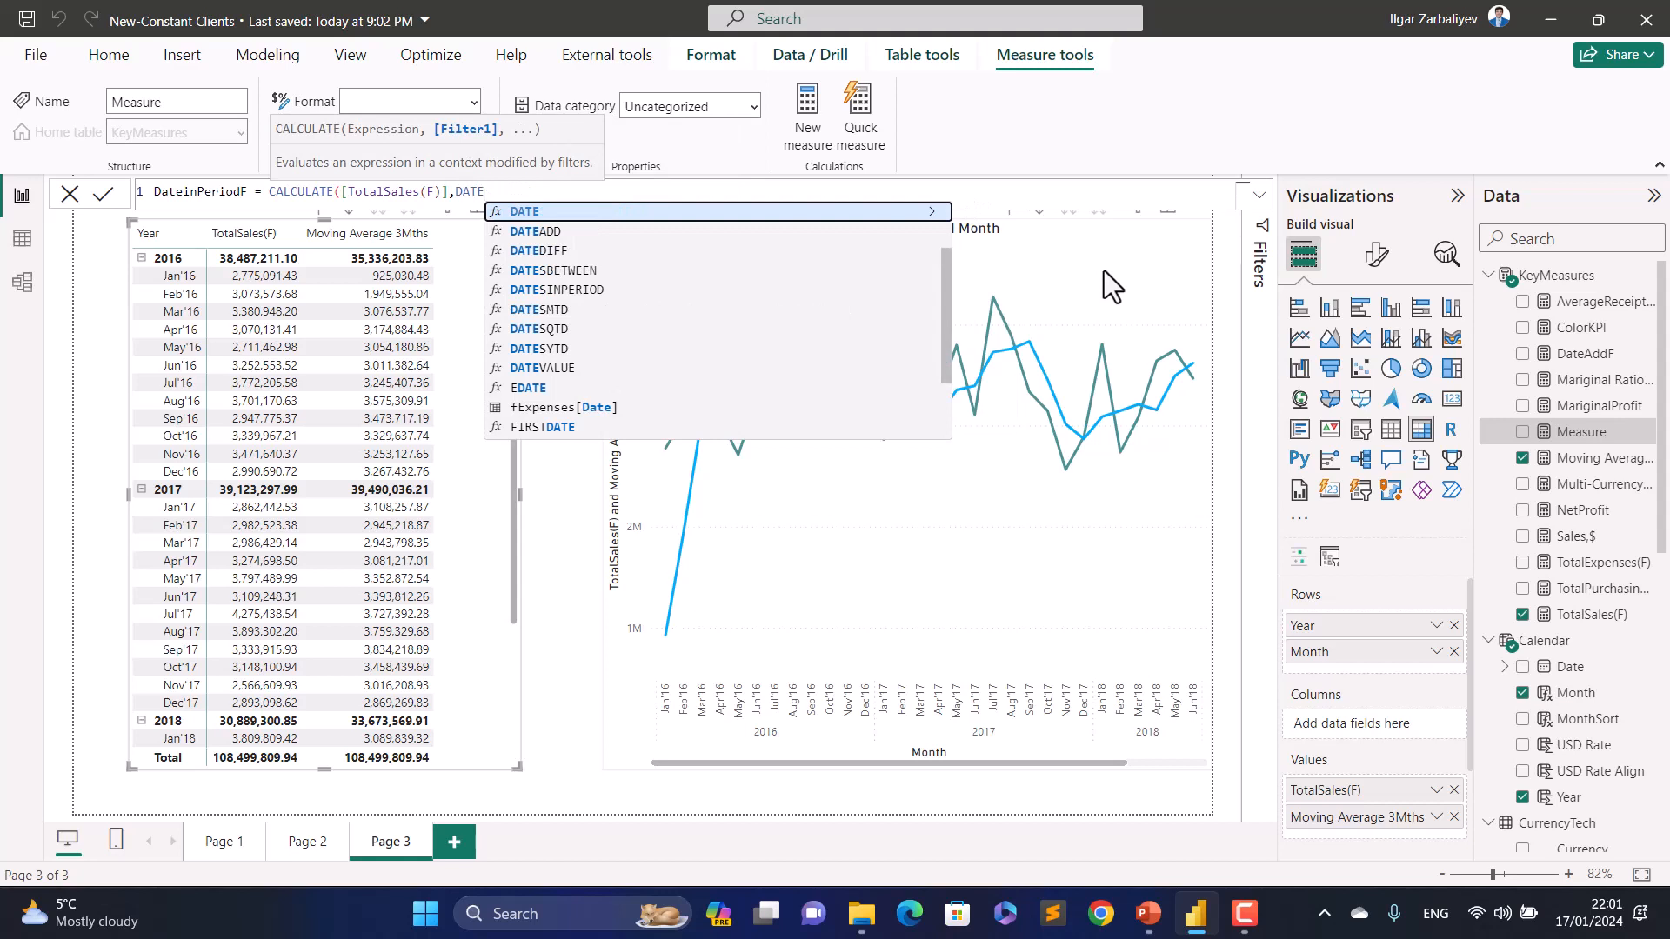
{"action": "key", "text": "BackSpace"}
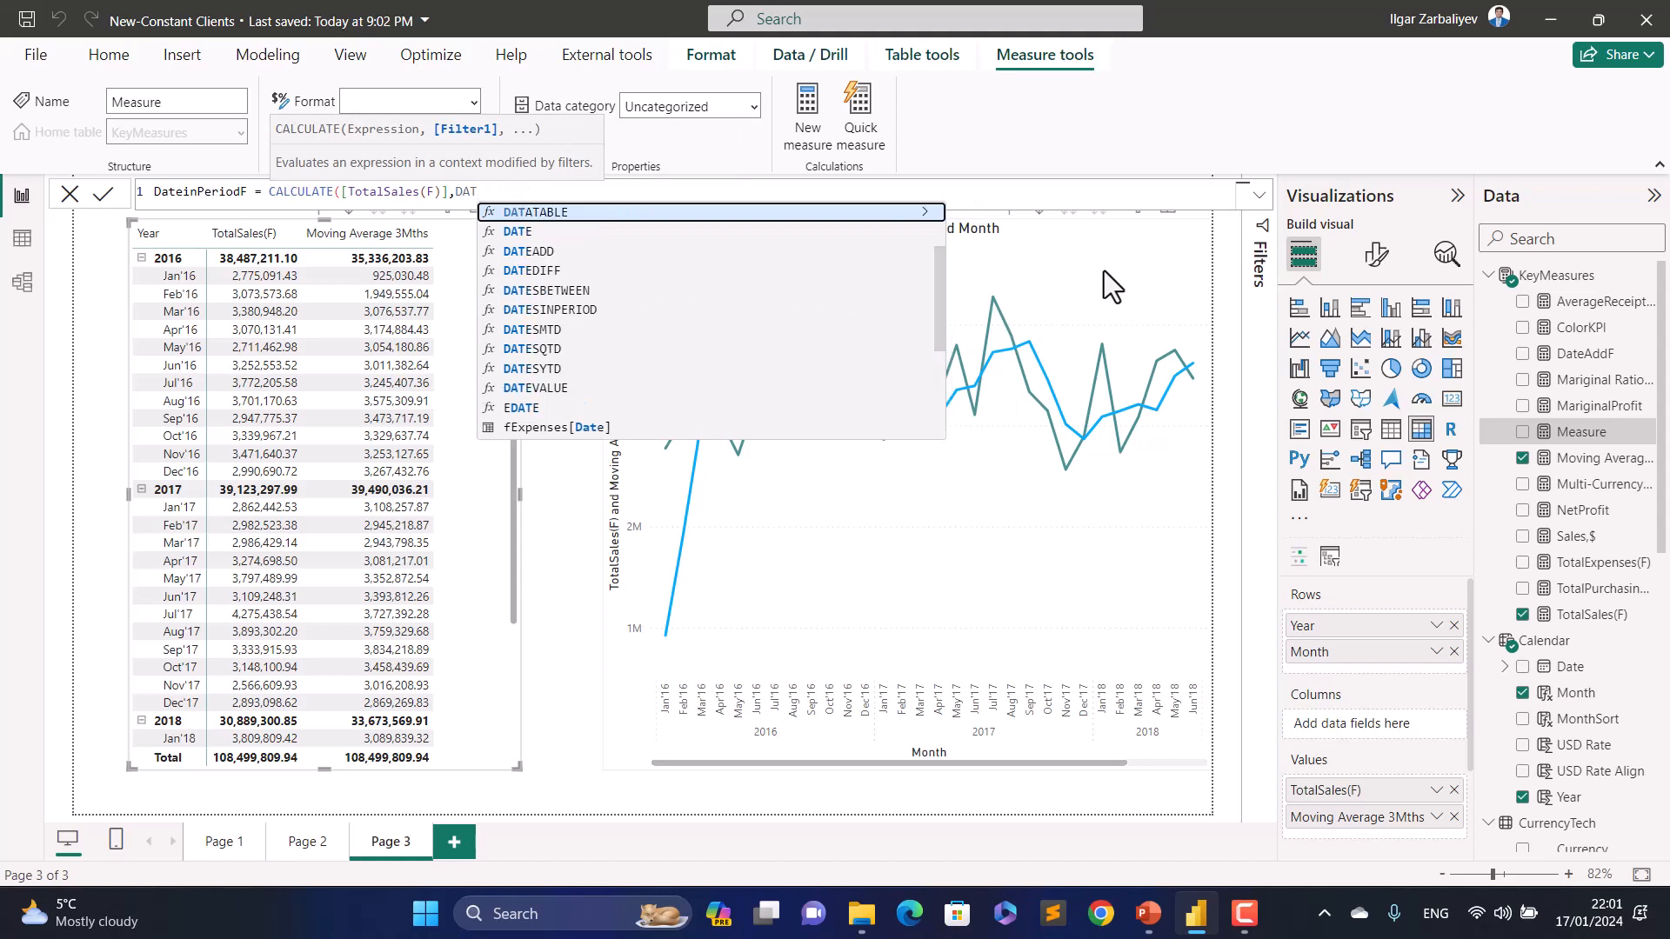
{"action": "key", "text": "BackSpace"}
{"action": "key", "text": "BackSpace"}
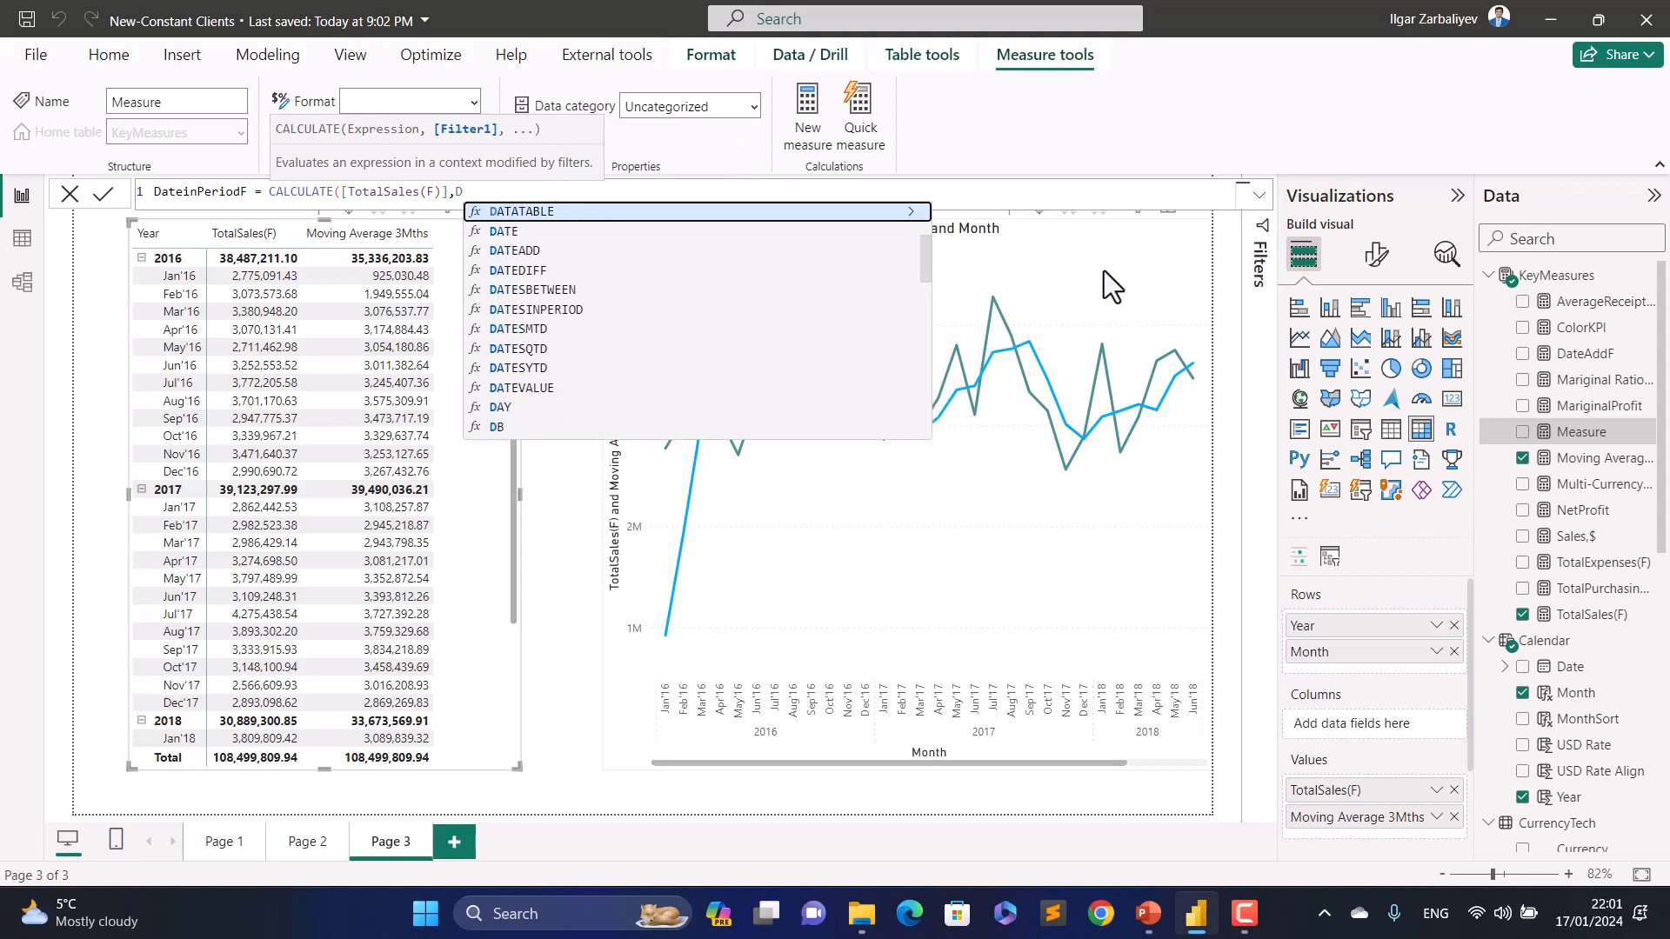
Step: Use DATESINPERIOD as the CALCULATE filter, with 'Calendar'[Date] as its dates argument
{"action": "type", "text": "atesin"}
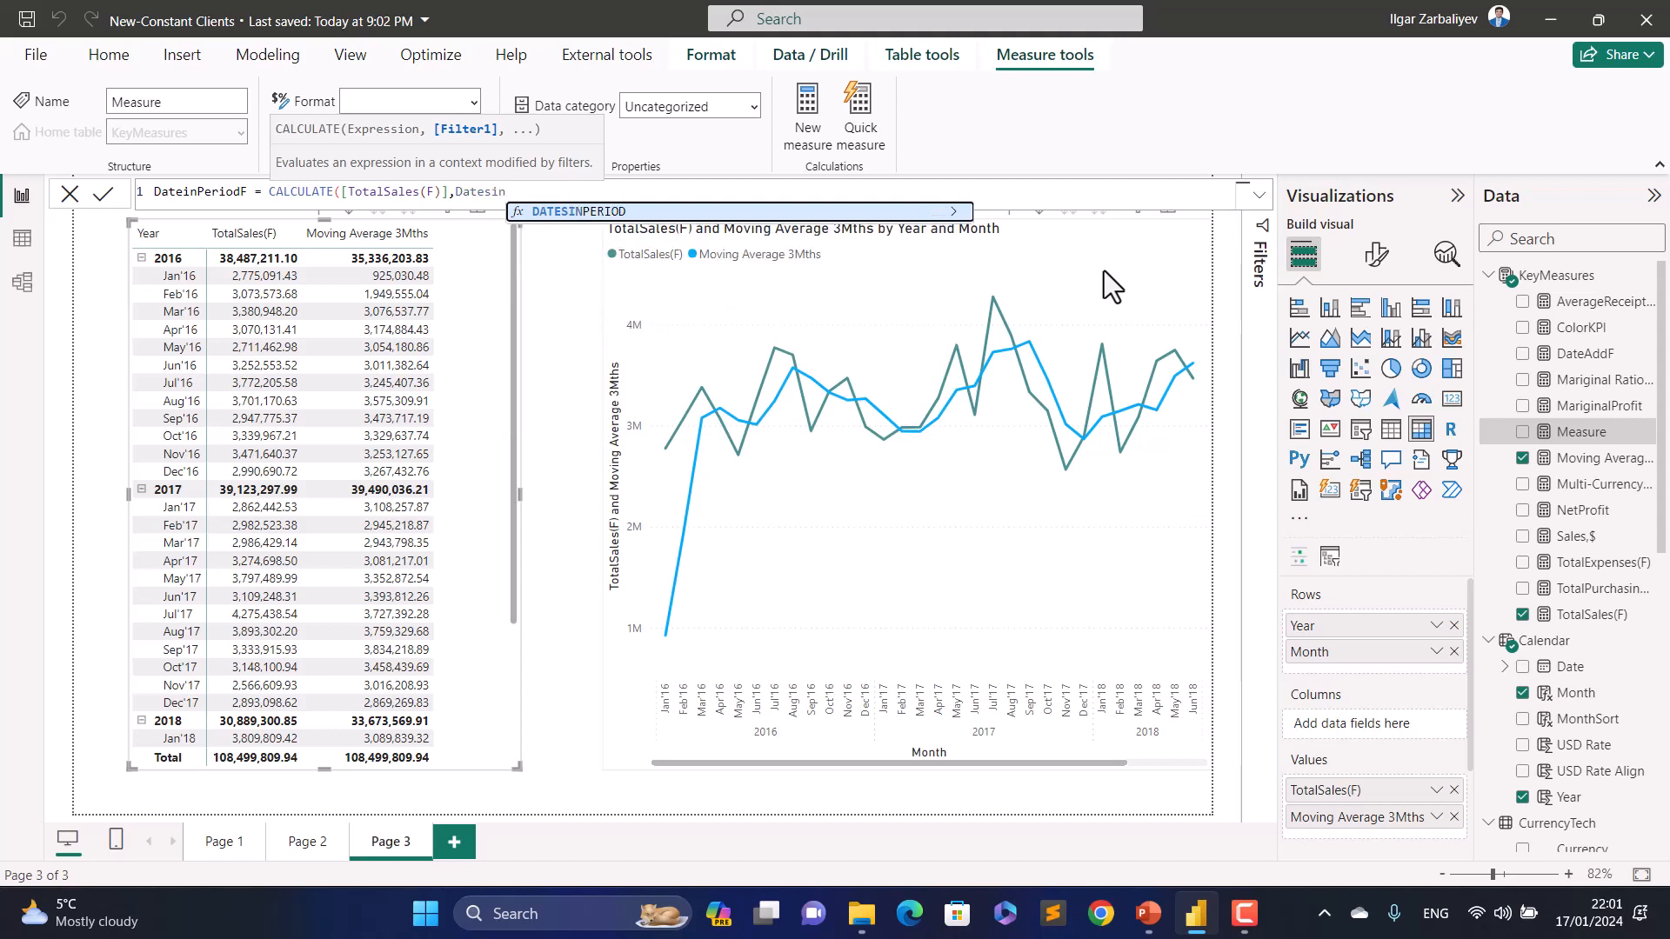
{"action": "key", "text": "Tab"}
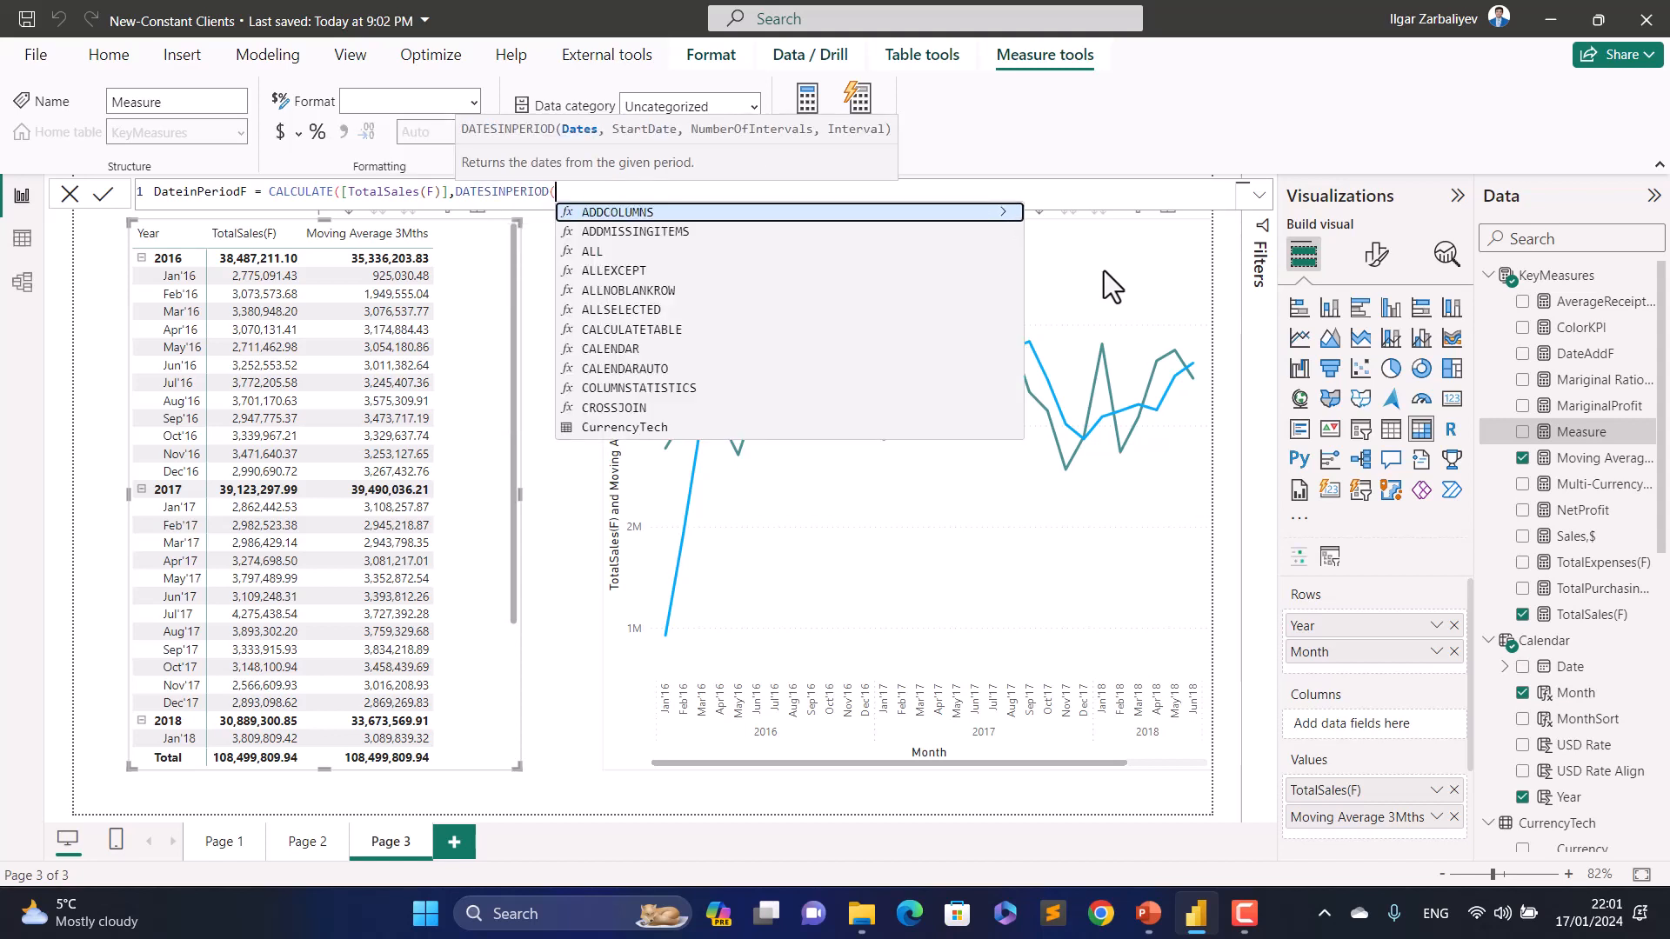
{"action": "type", "text": "c"}
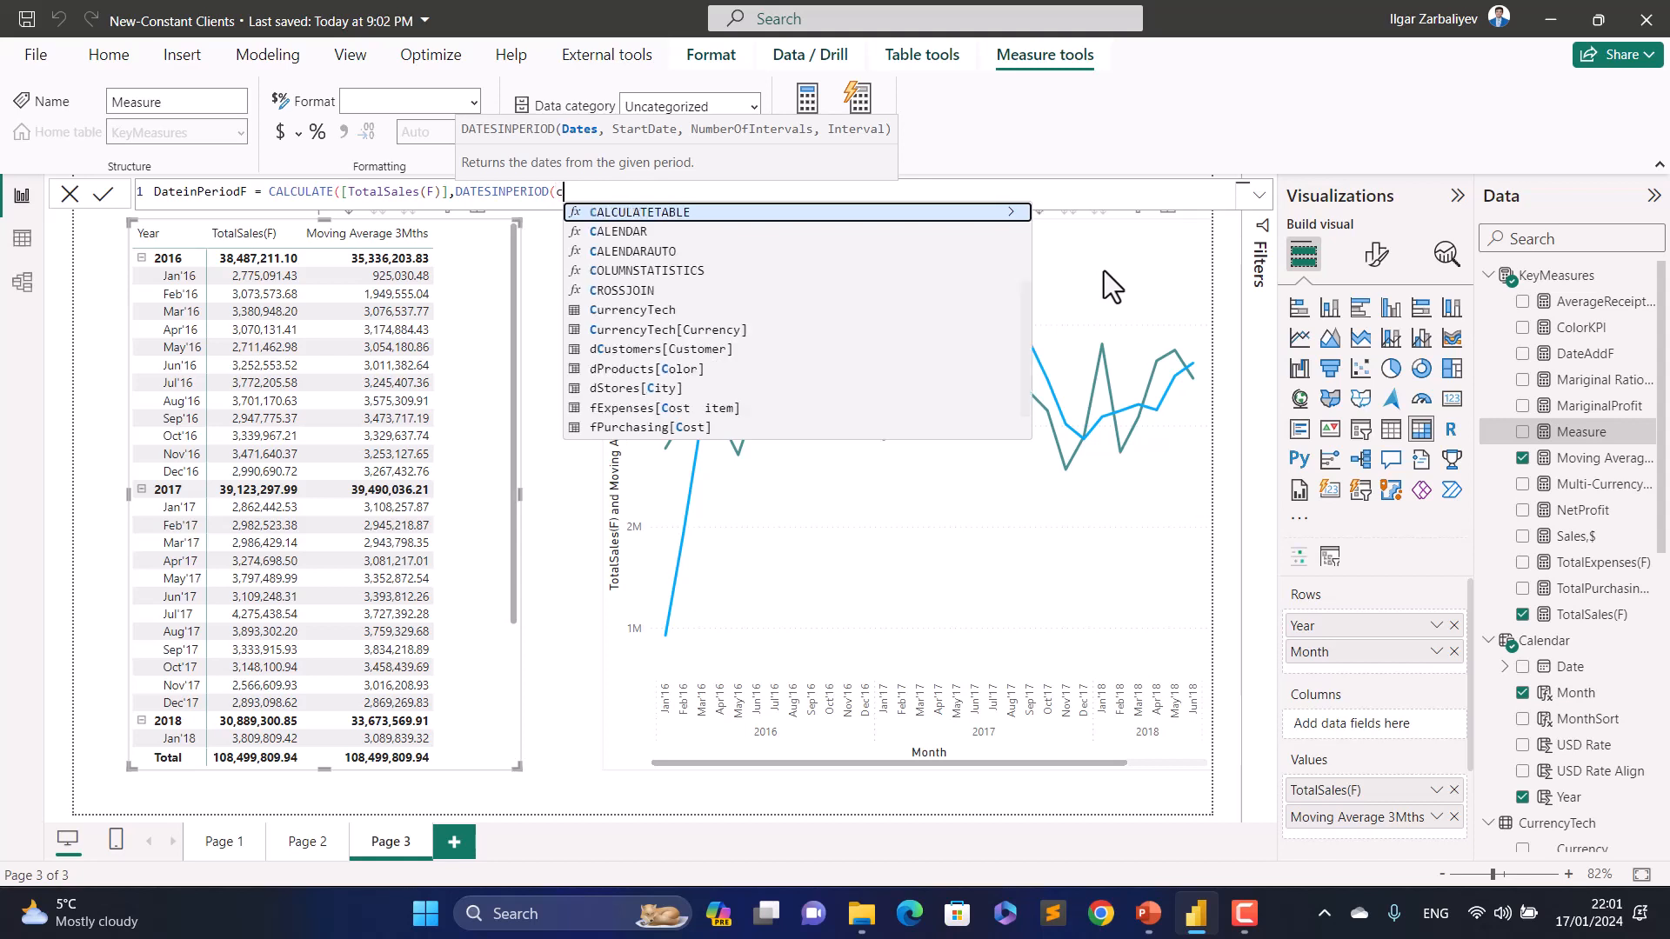
{"action": "type", "text": "alenda"}
{"action": "key", "text": "Down"}
{"action": "key", "text": "Tab"}
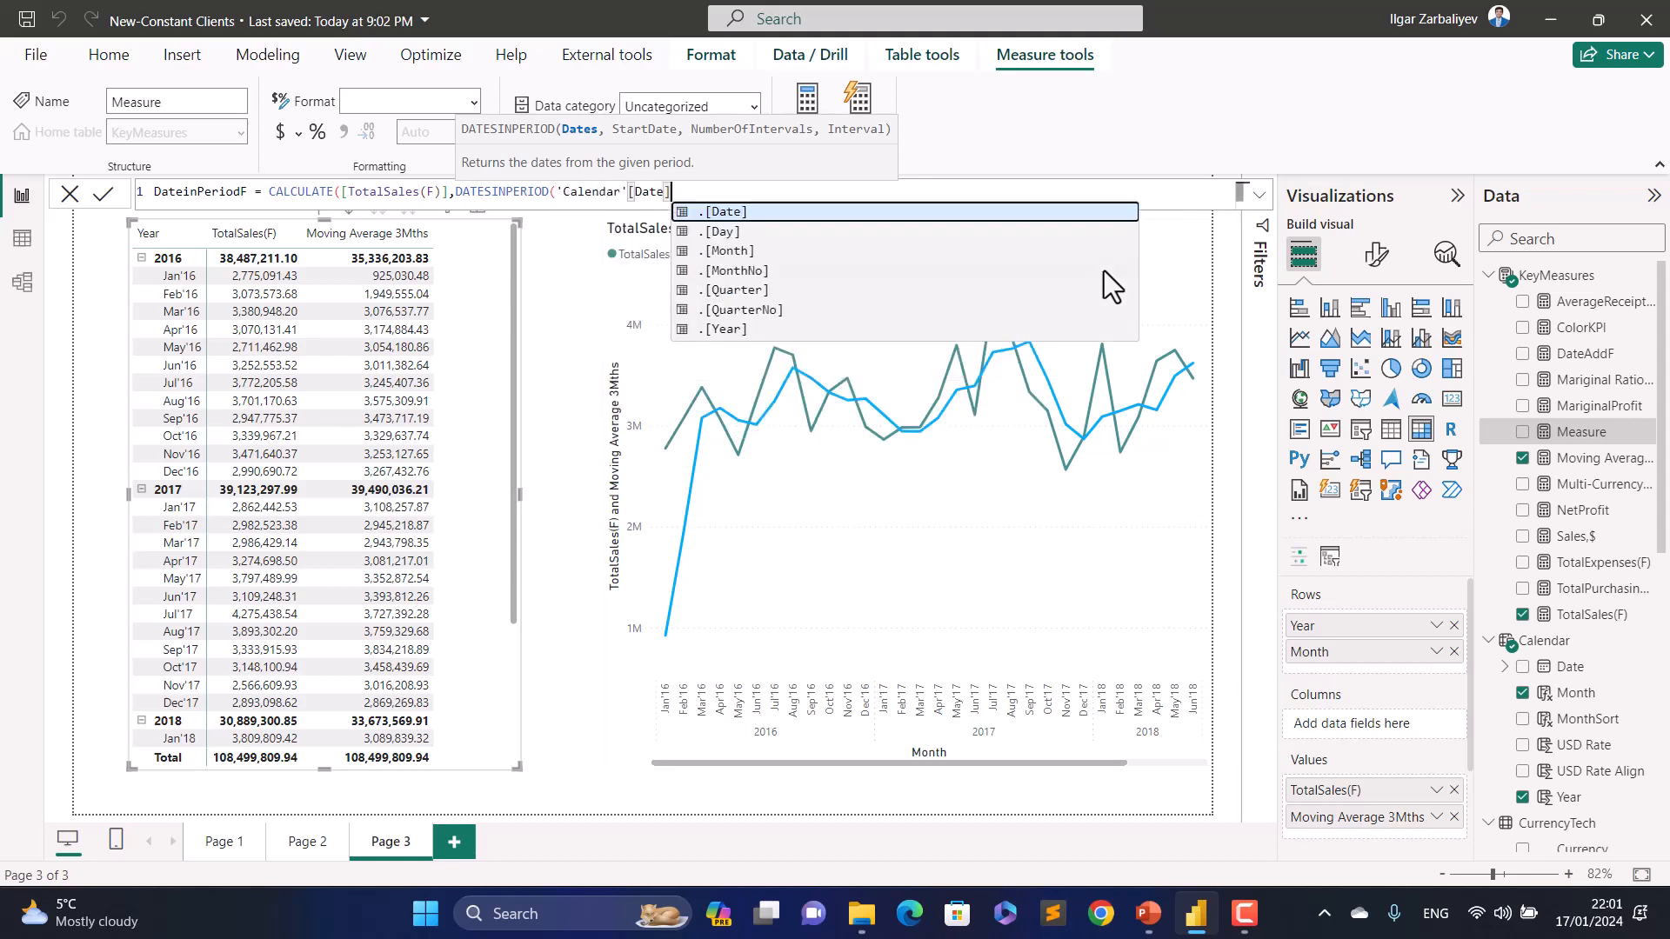
Step: Set the DATESINPERIOD start date to Max('Calendar'[Date])
{"action": "type", "text": ","}
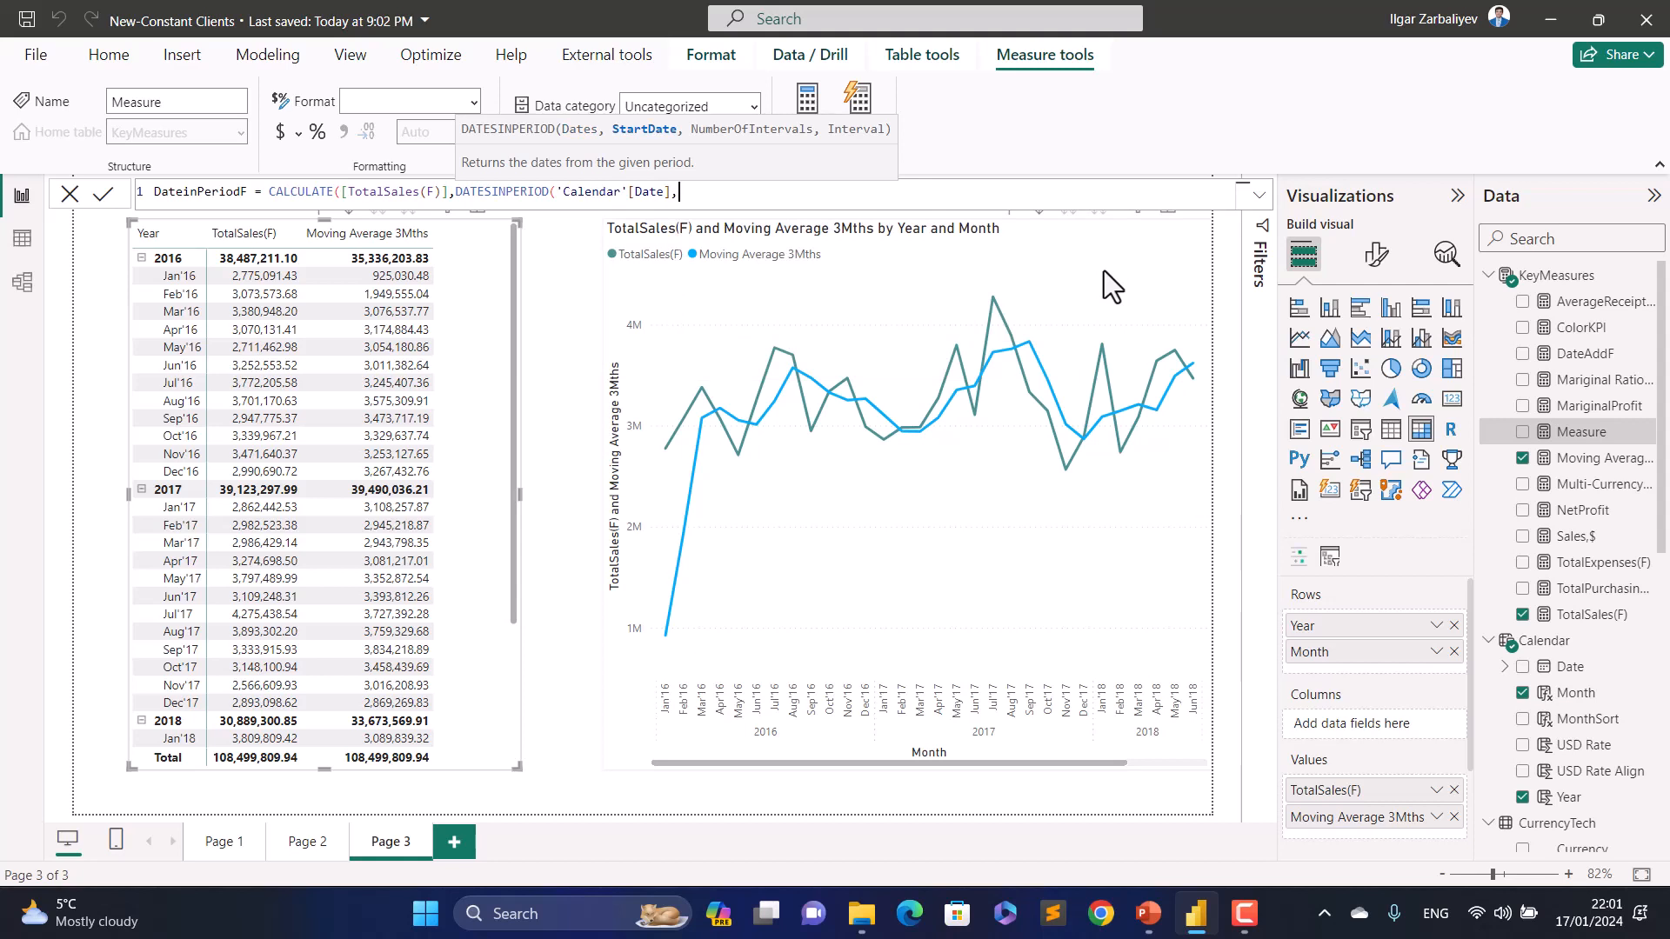
{"action": "type", "text": "Max("}
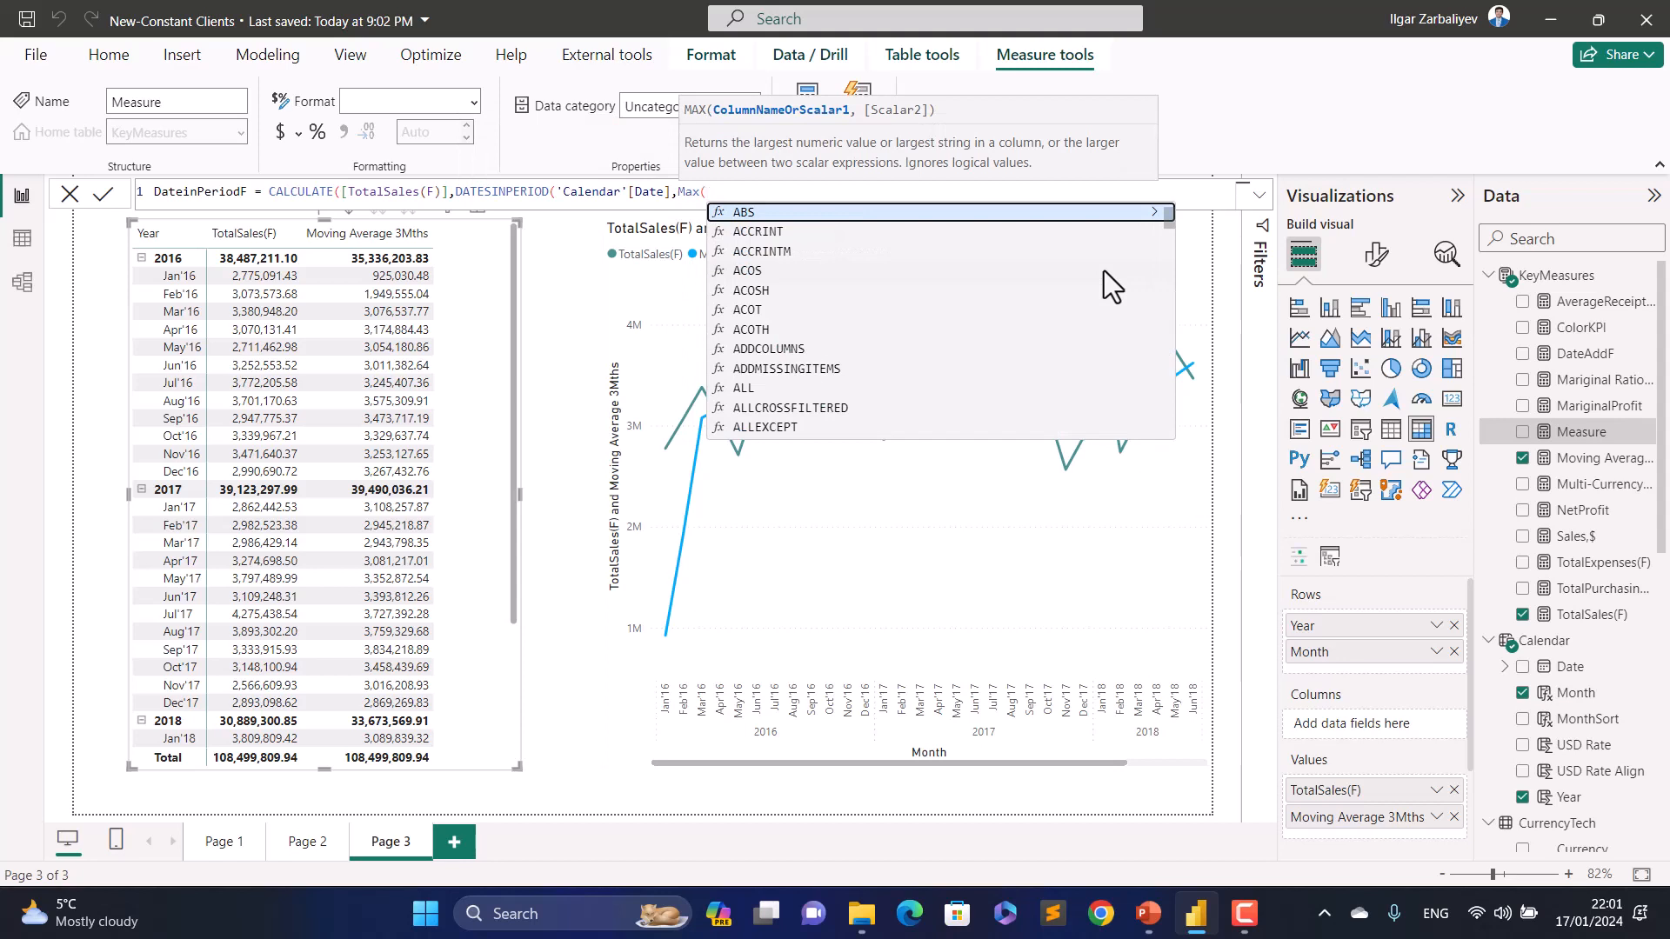
{"action": "type", "text": "calenda"}
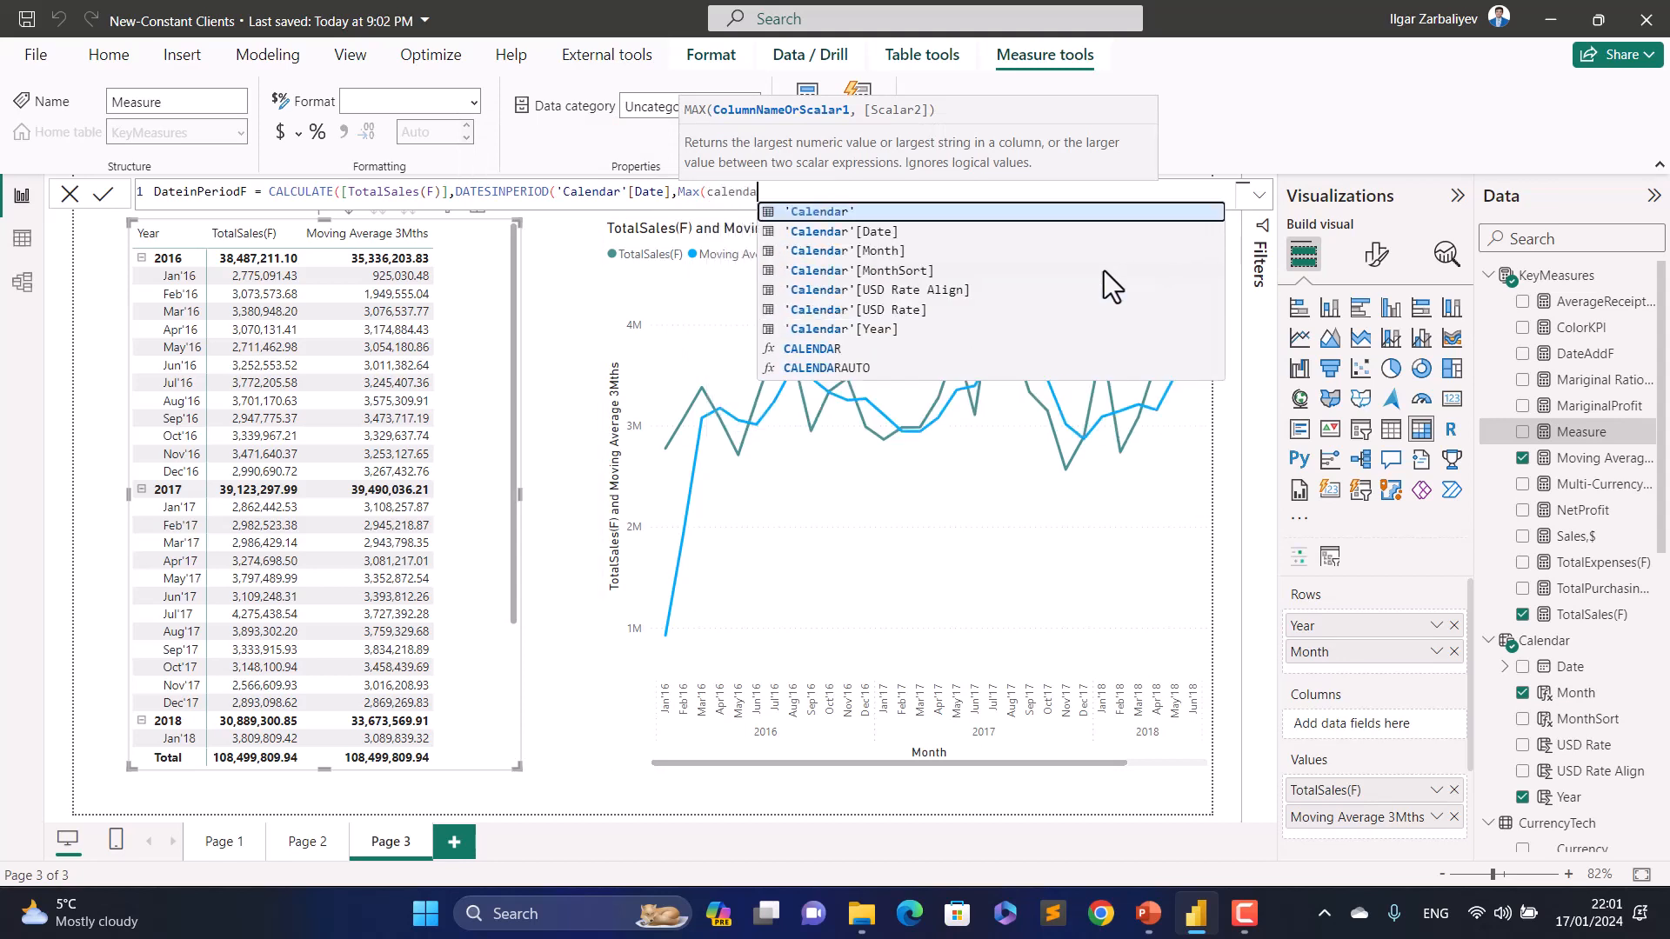
{"action": "key", "text": "Down"}
{"action": "key", "text": "Tab"}
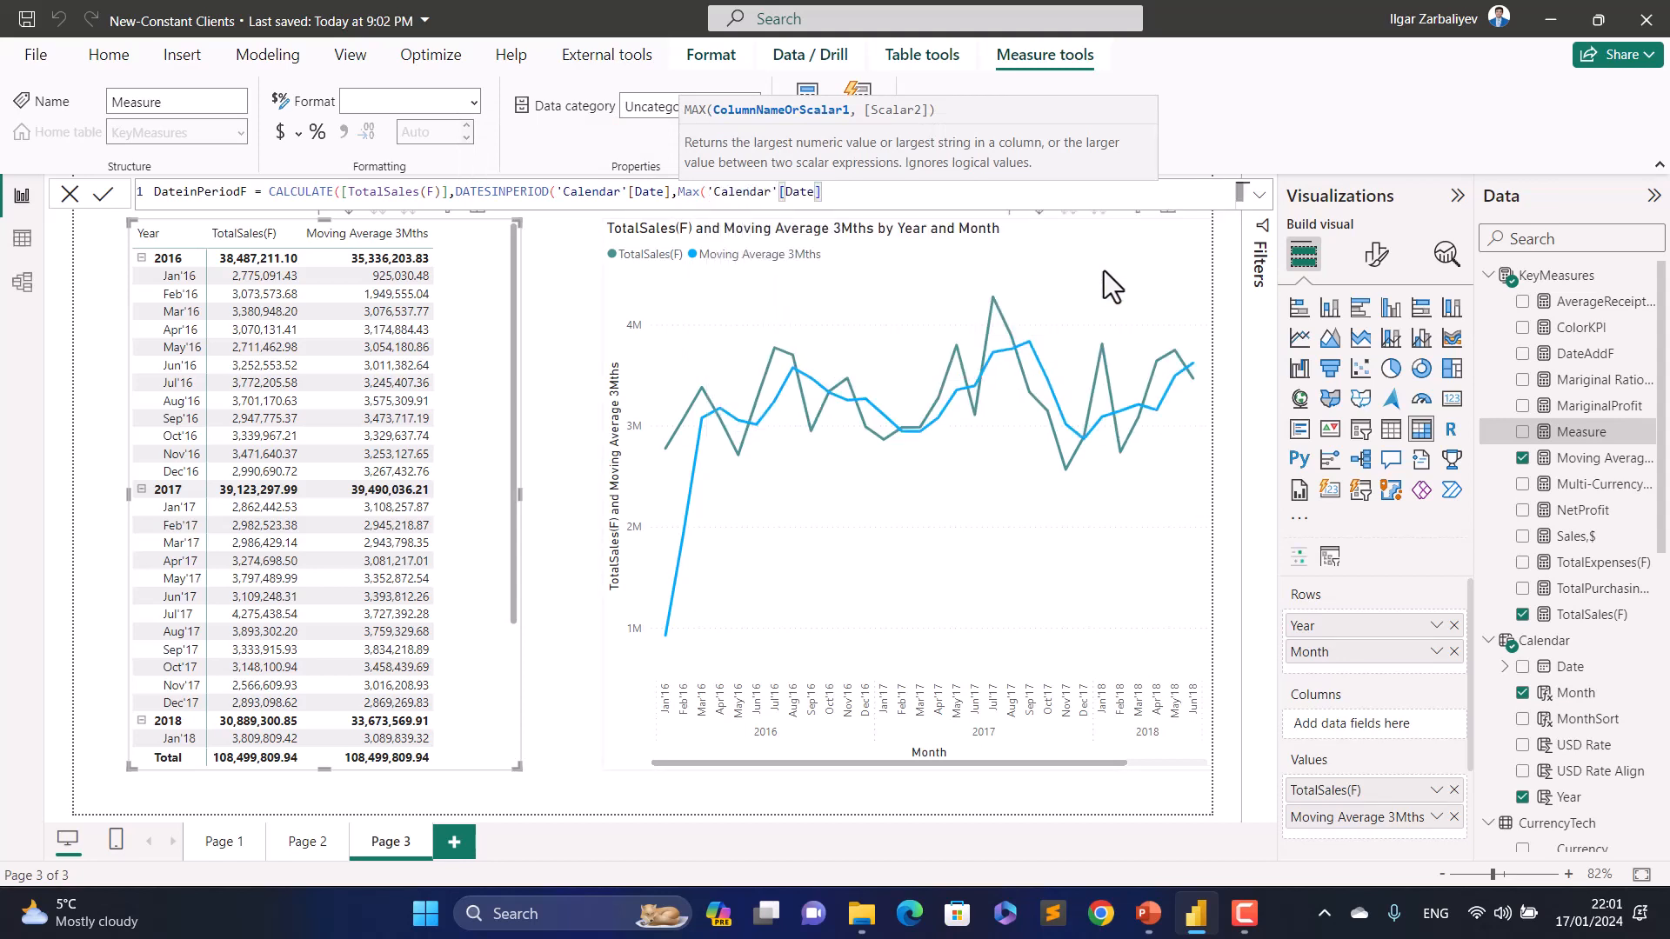
{"action": "type", "text": "),"}
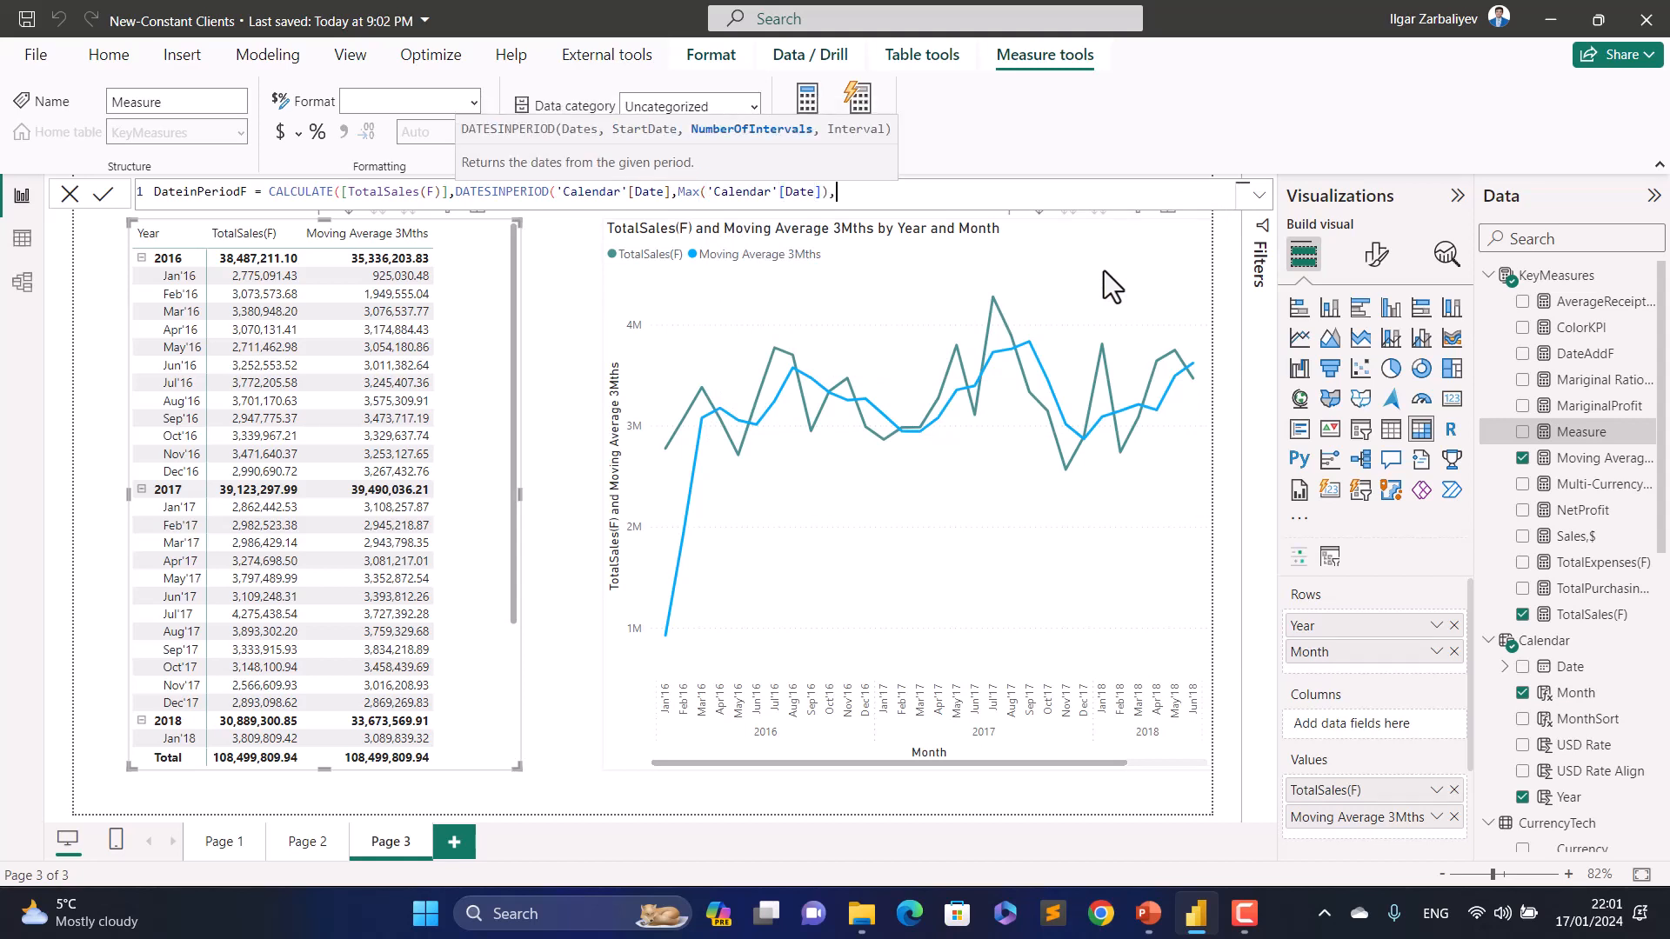
Step: Complete DATESINPERIOD with -3 intervals of MONTH, close the formula and commit the DateinPeriodF measure
{"action": "type", "text": "-3,"}
{"action": "key", "text": "Down"}
{"action": "key", "text": "Tab"}
{"action": "type", "text": "))"}
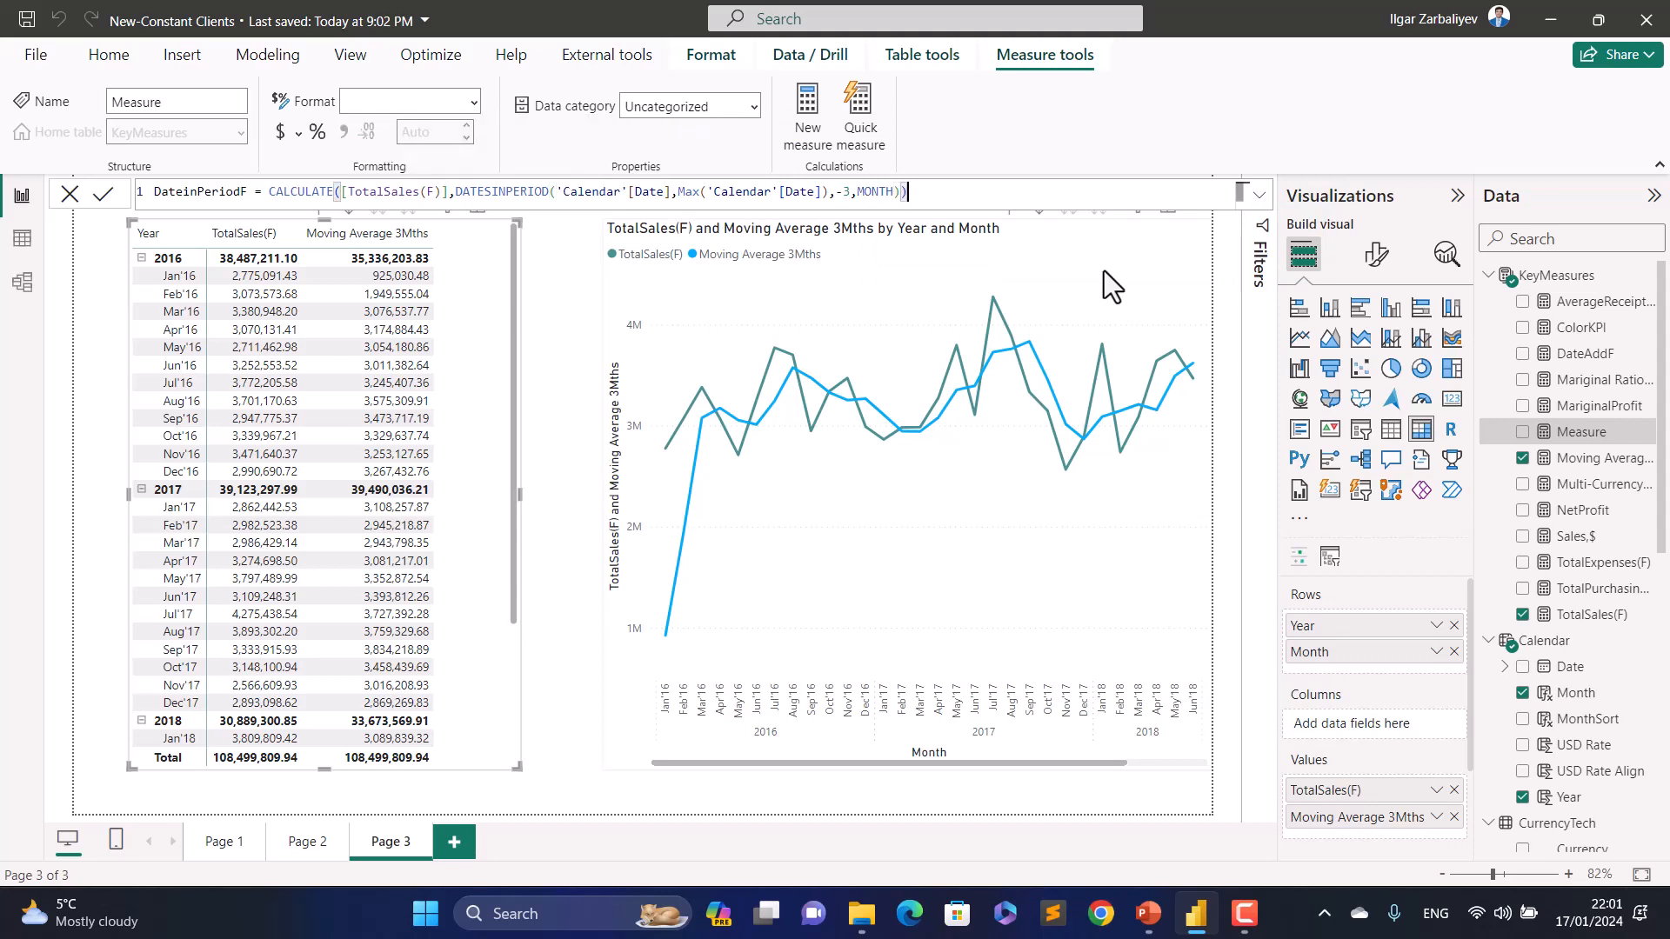
{"action": "key", "text": "Return"}
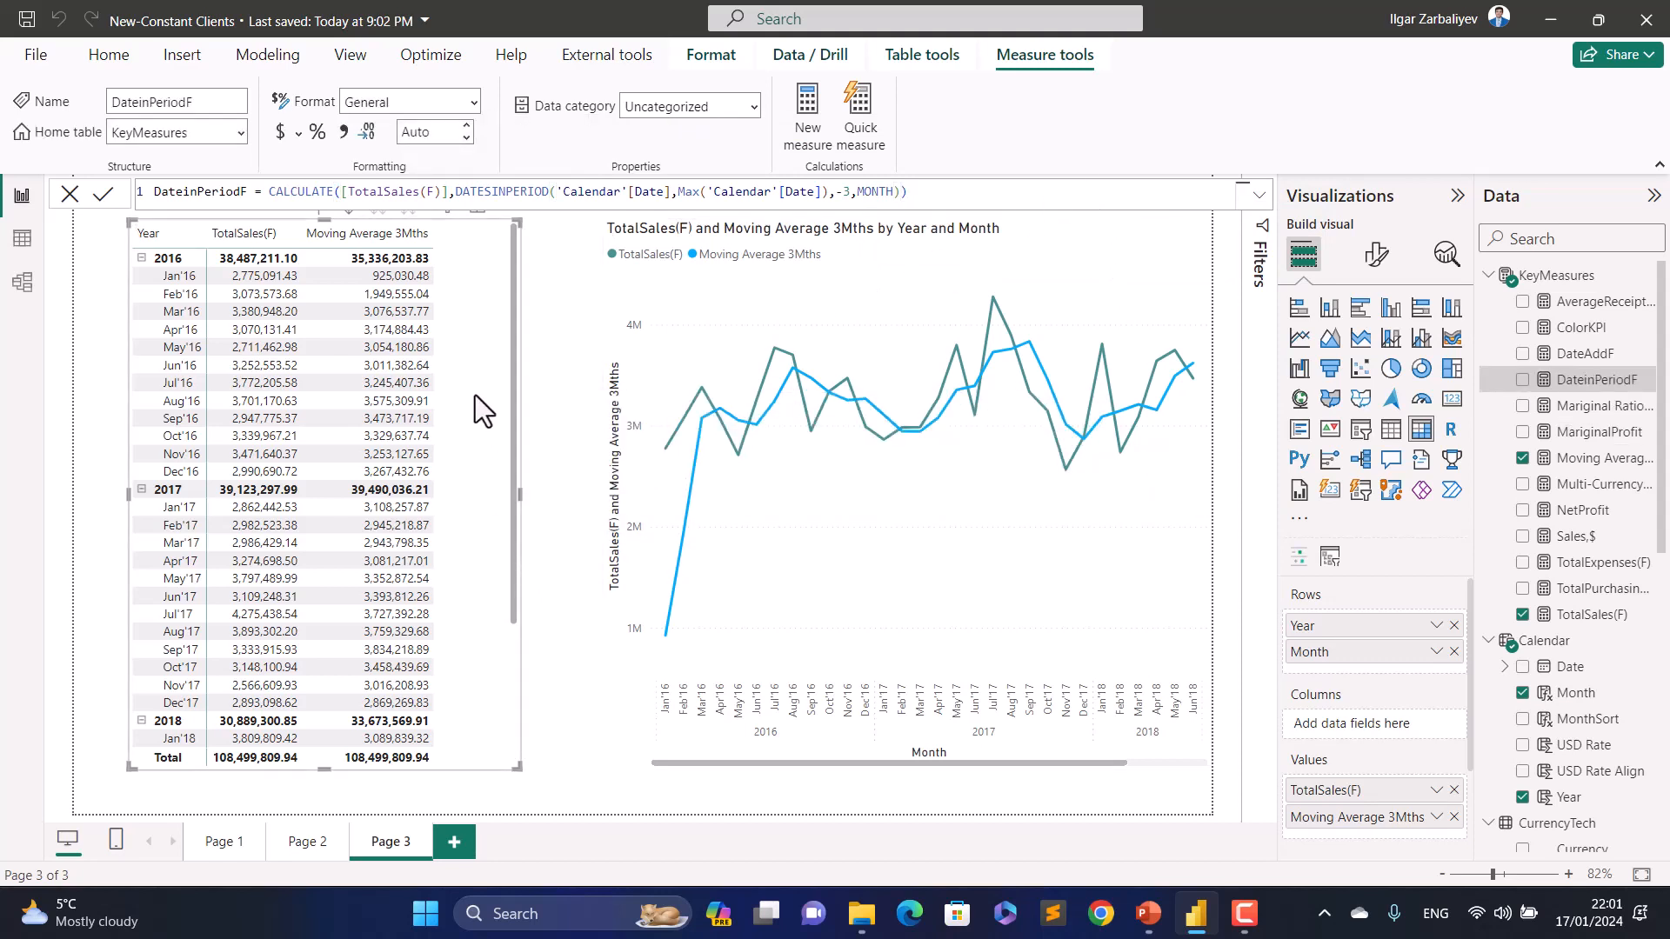
Step: Replace Moving Average 3Mths with DateinPeriodF in the matrix values, resizing the matrix to fit beside the line chart
{"action": "left_click_drag", "start_coordinate": [518, 766], "coordinate": [599, 784]}
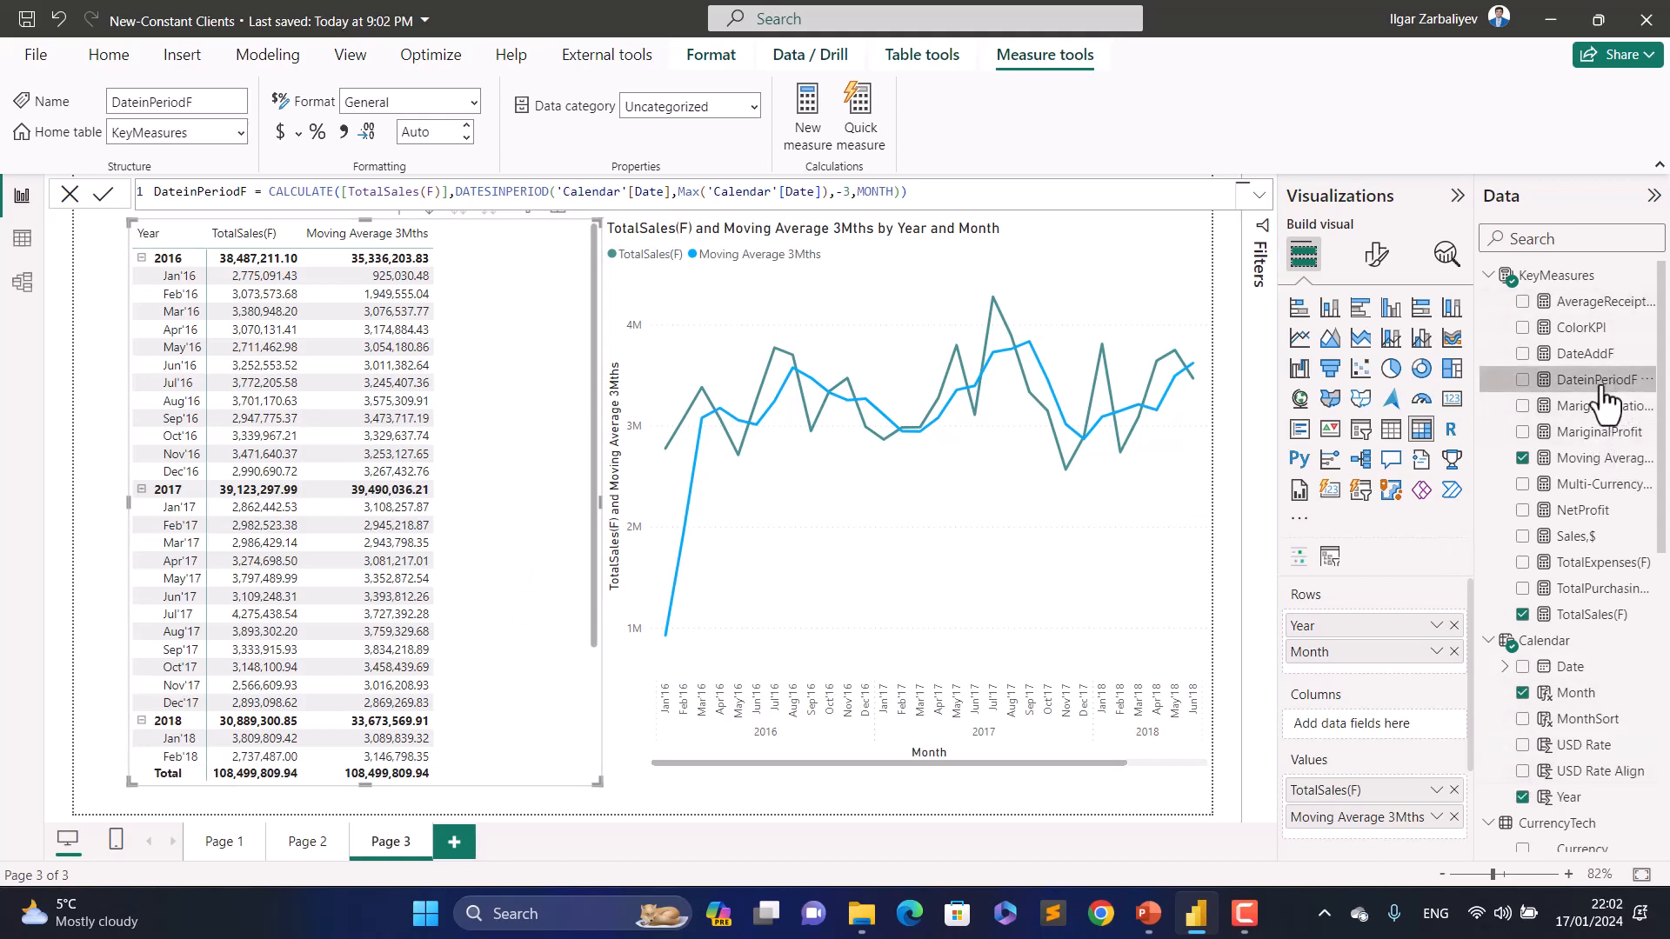
{"action": "left_click_drag", "start_coordinate": [1600, 382], "coordinate": [566, 426]}
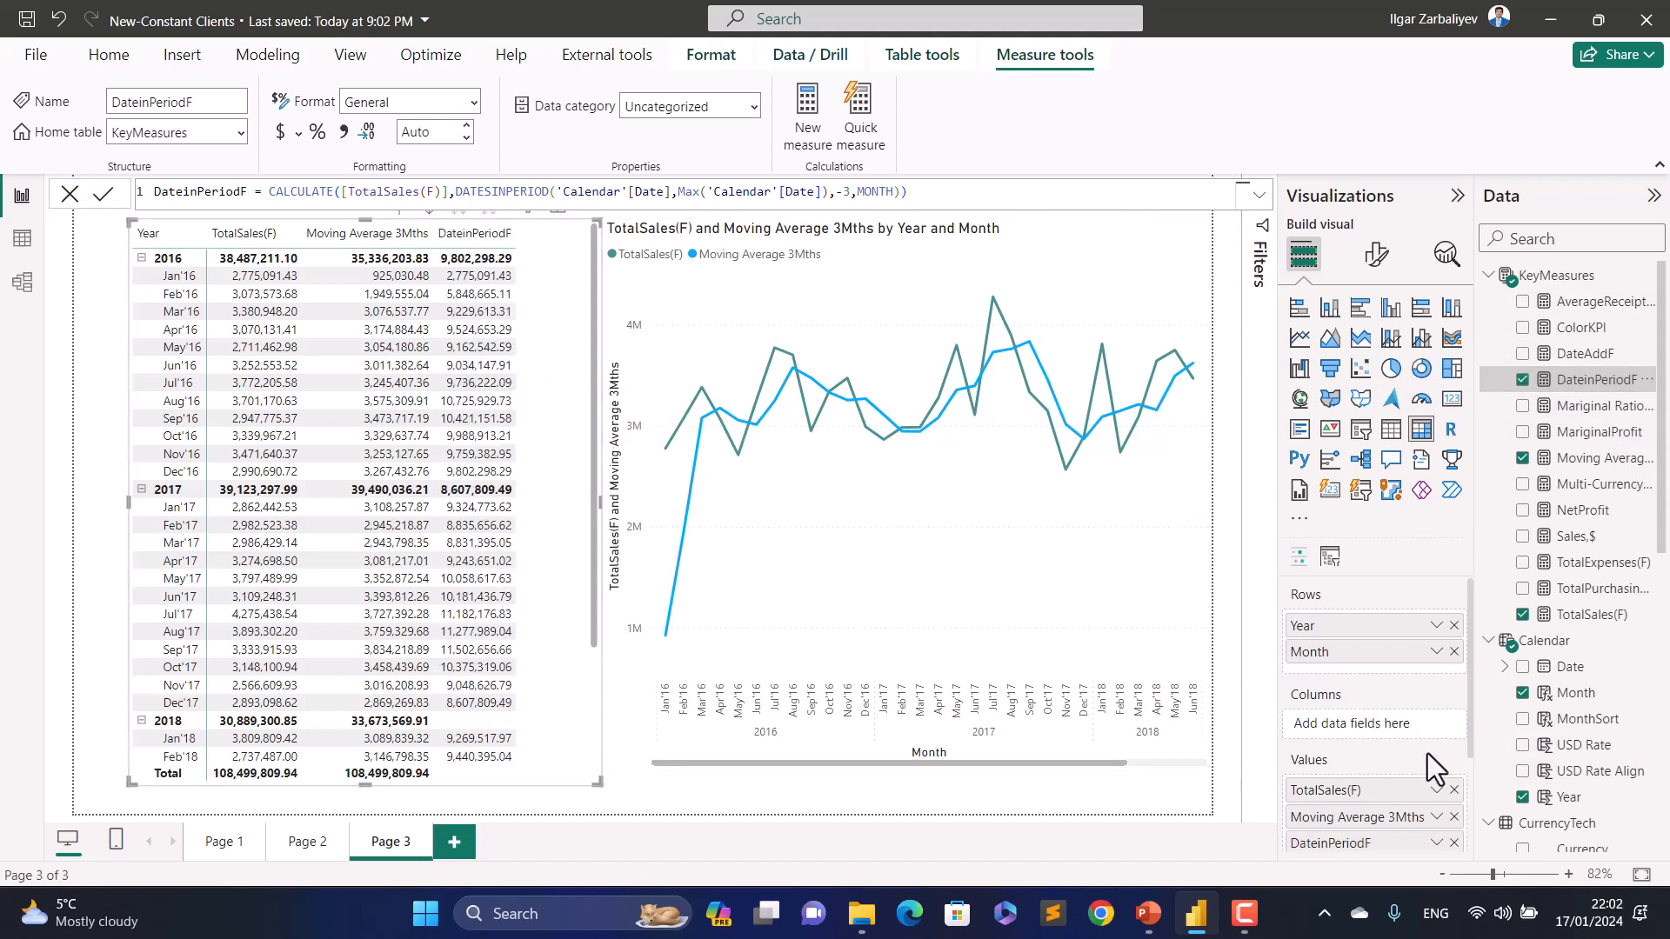
{"action": "left_click", "coordinate": [1453, 818]}
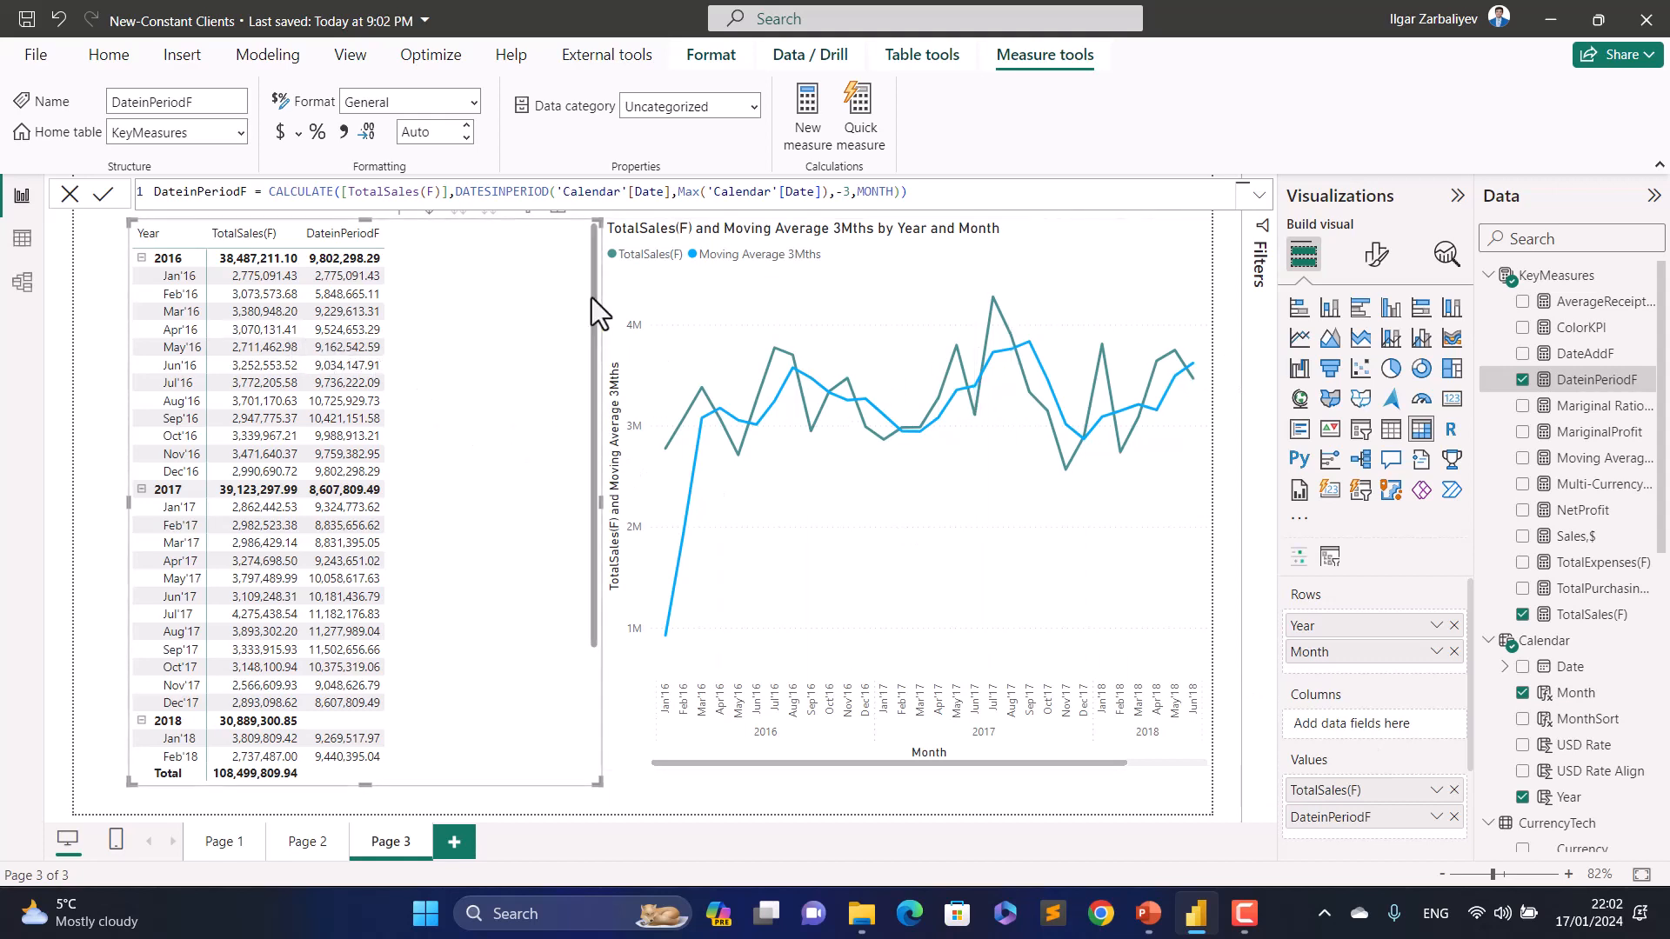
{"action": "left_click_drag", "start_coordinate": [598, 223], "coordinate": [536, 257]}
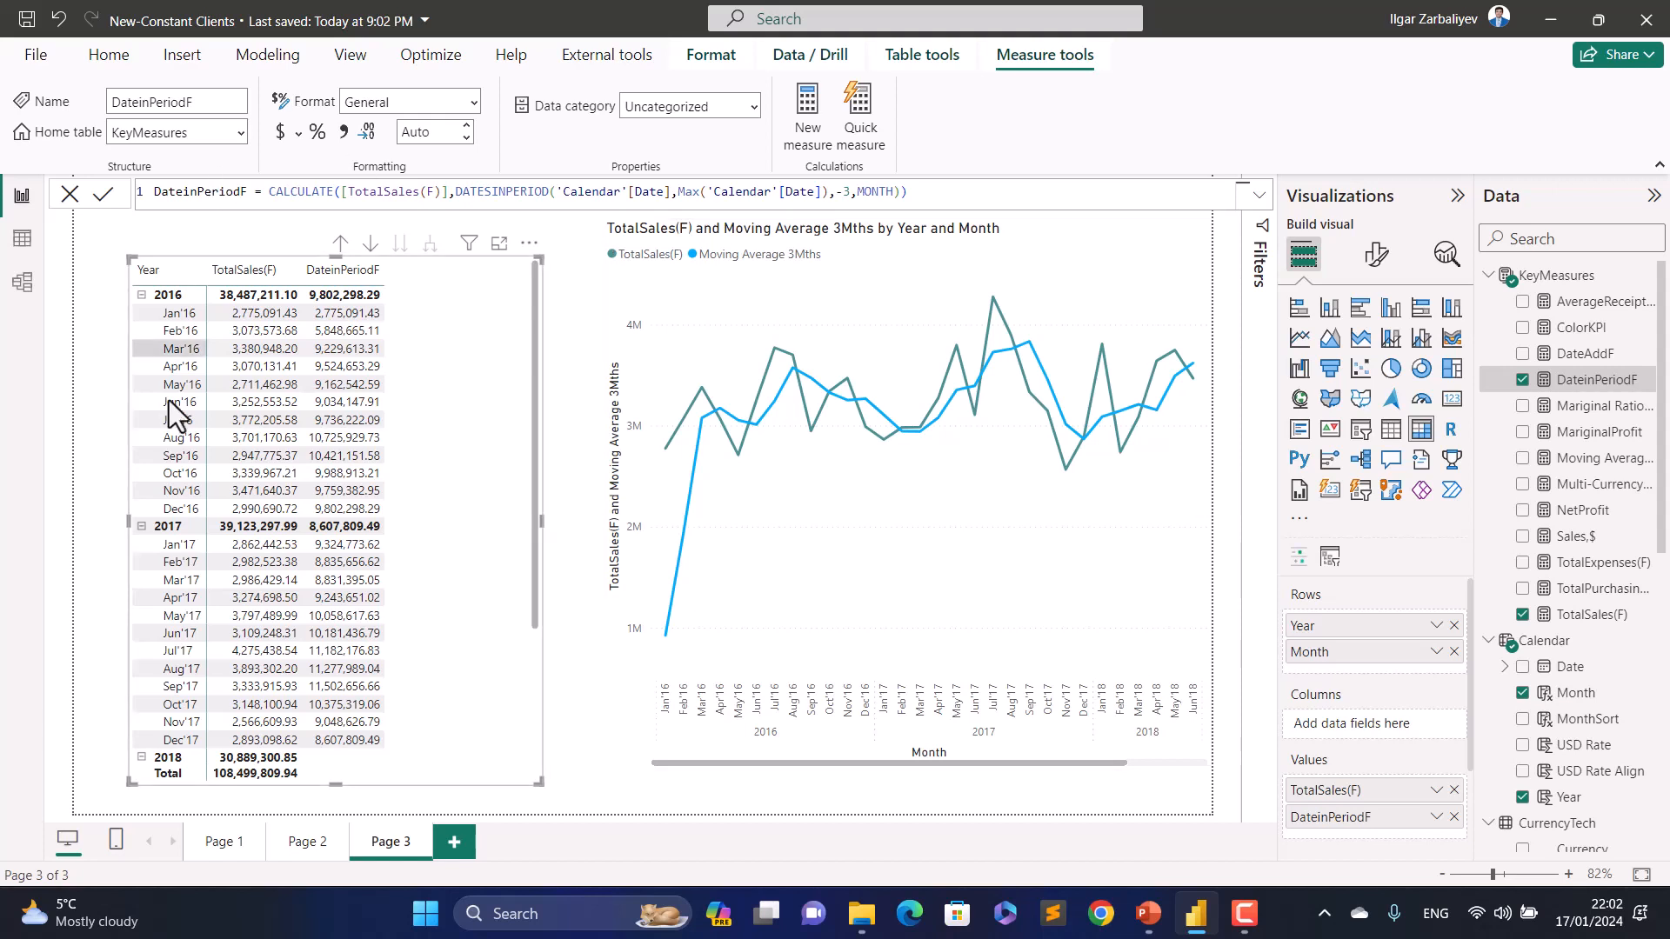
Step: Switch to Page 1 of the report
{"action": "left_click", "coordinate": [219, 845]}
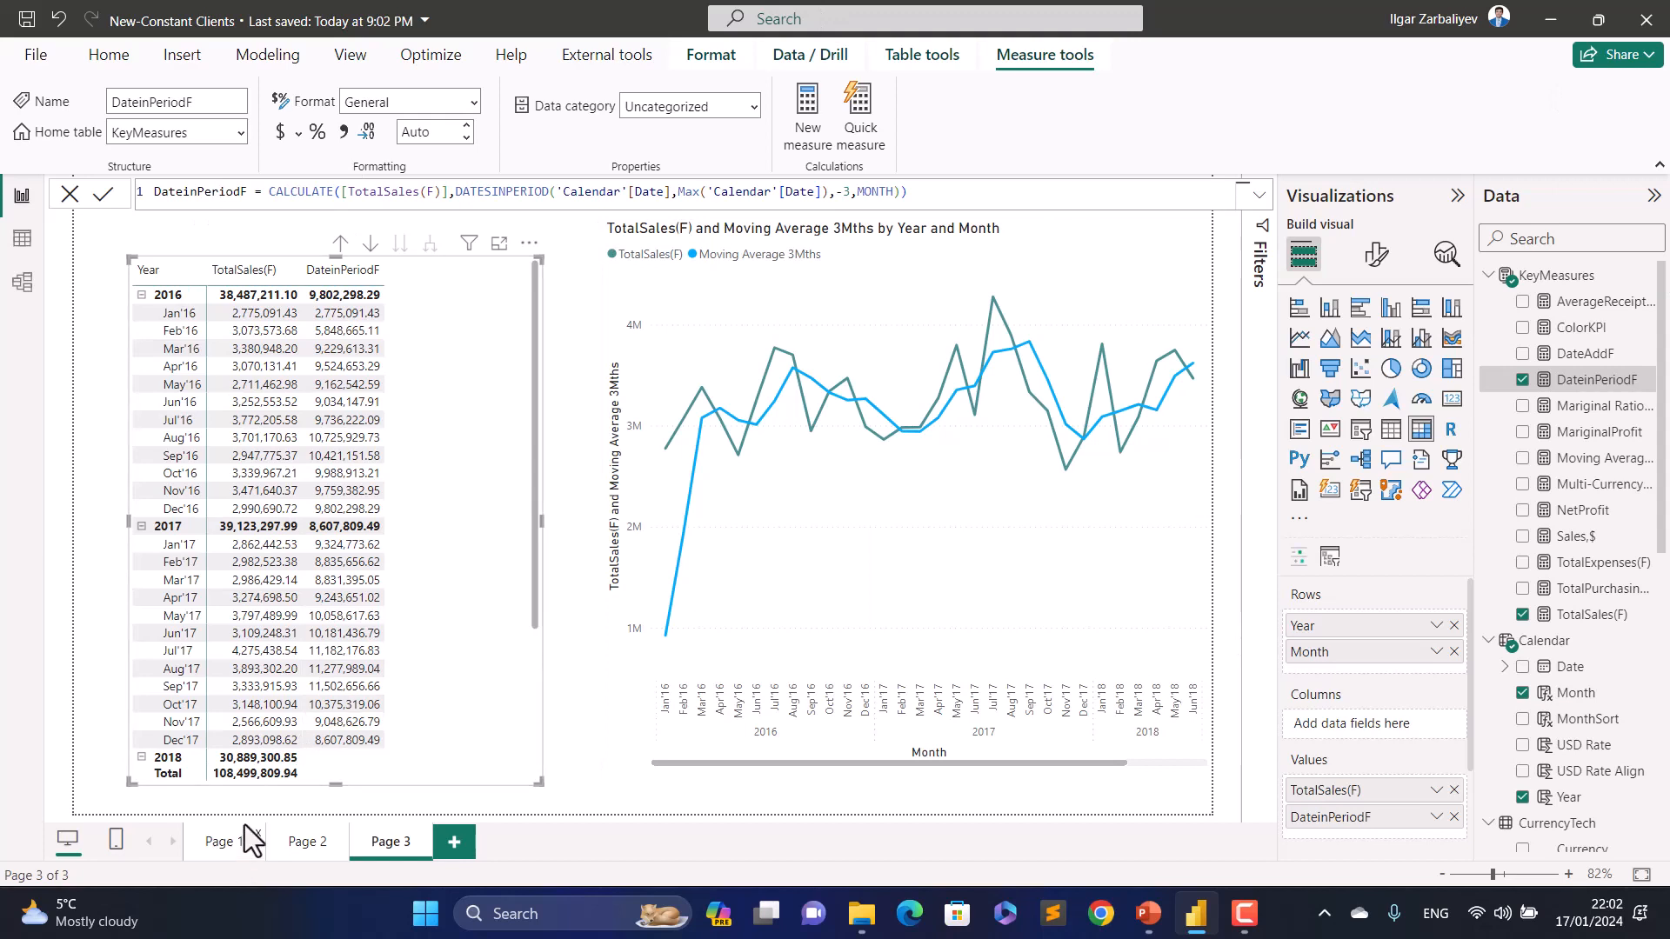